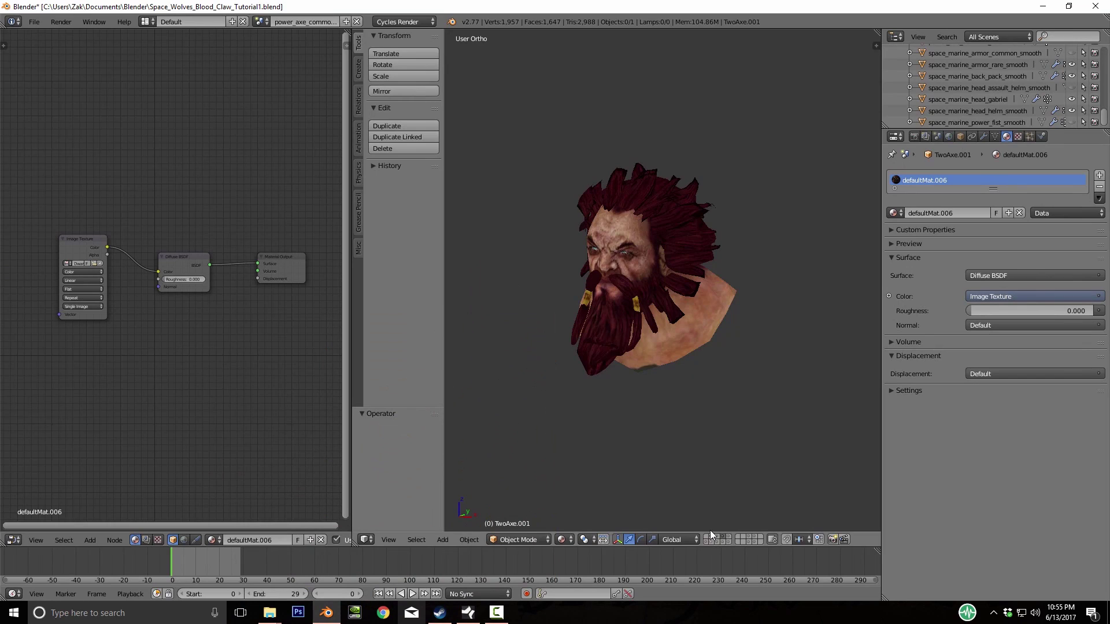
Look through the layers holding the brown-bearded head and the red power armor, and select the armor body
left_click(711, 542)
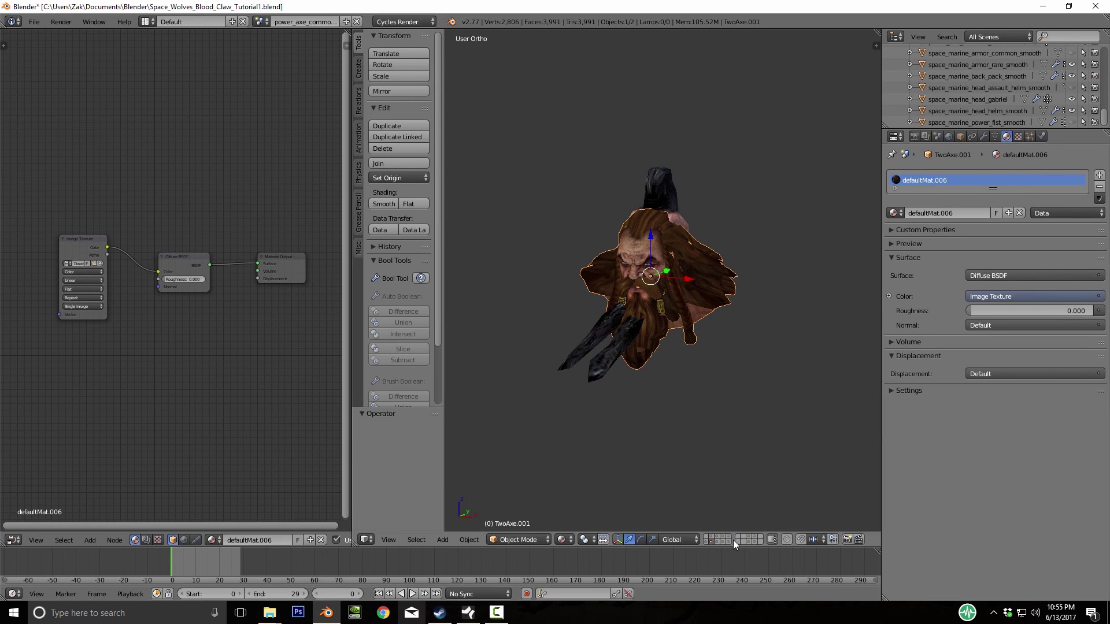
left_click(717, 539)
scroll(737, 341, "down", 5)
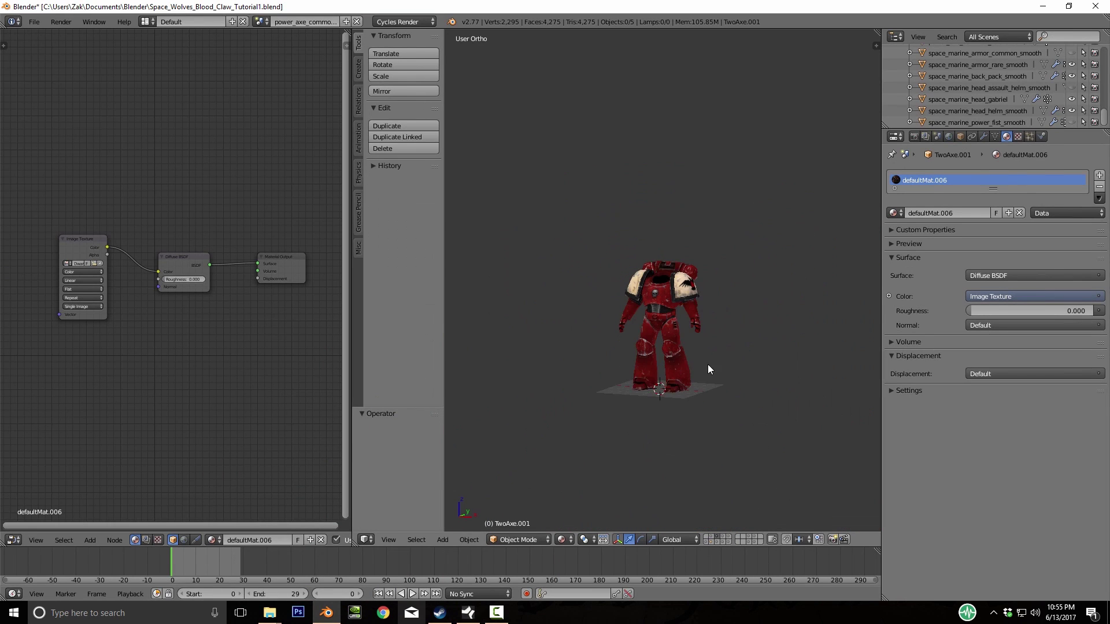
scroll(709, 365, "up", 2)
right_click(688, 310)
scroll(687, 308, "up", 2)
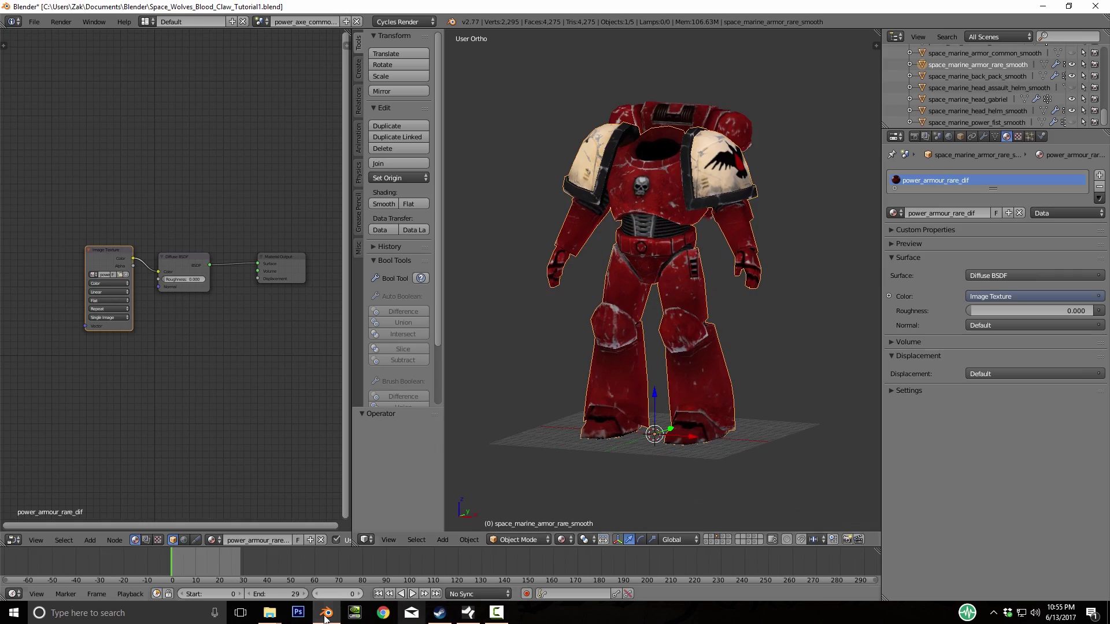
left_click(269, 613)
left_click(261, 527)
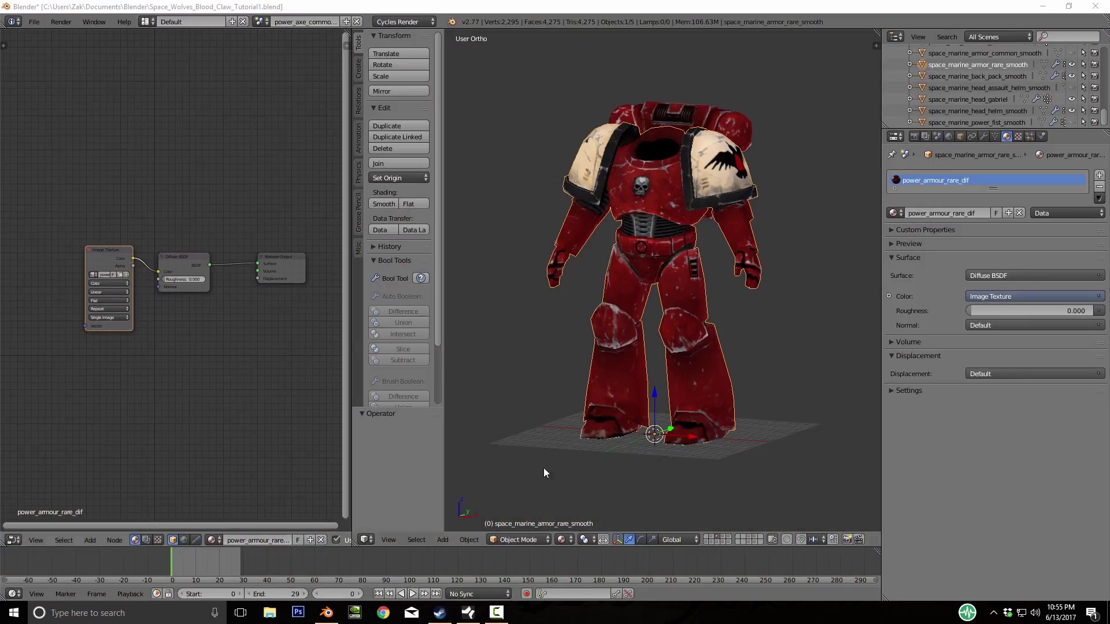
Display the skeleton's layer, select the armature and switch it to Pose Mode
middle_click_drag(648, 302, 737, 324)
left_click(708, 542)
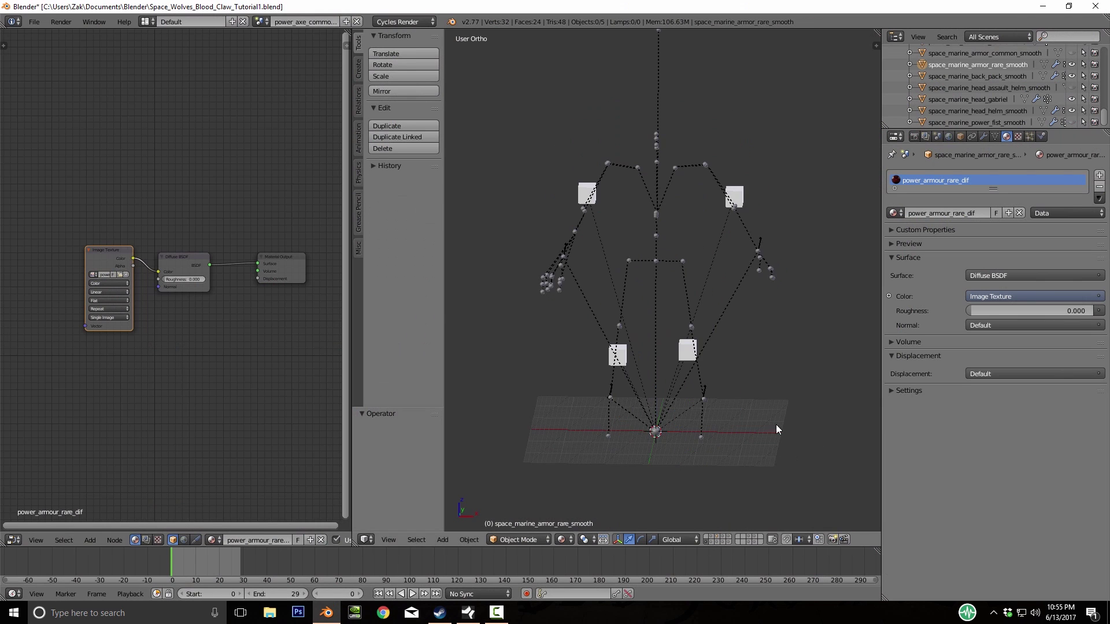
middle_click_drag(765, 434, 695, 421)
right_click(707, 405)
left_click(539, 539)
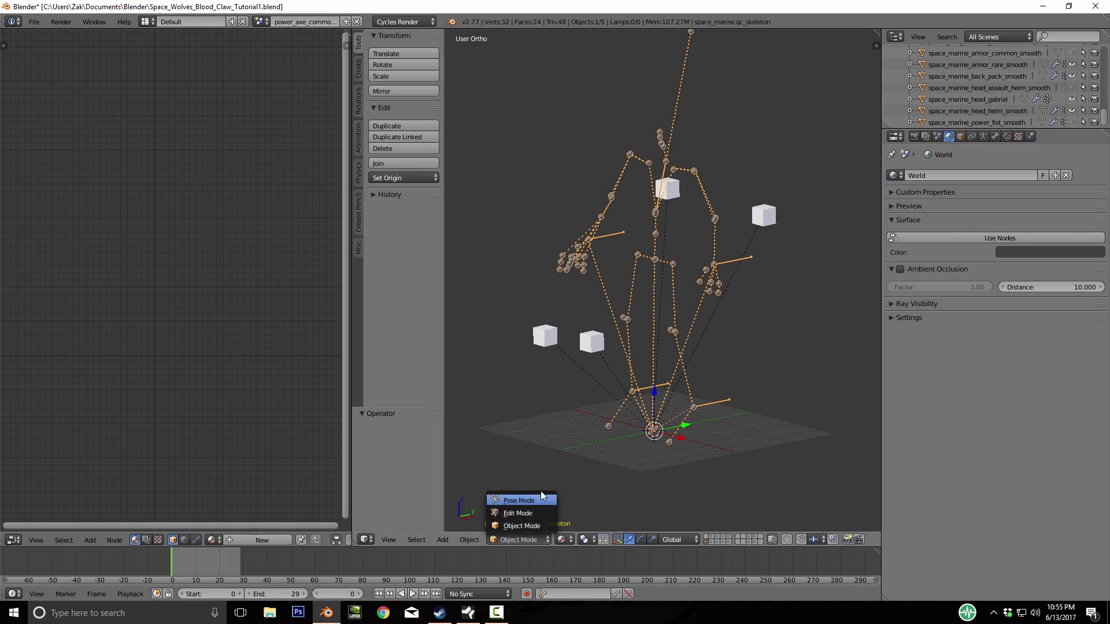
left_click(518, 500)
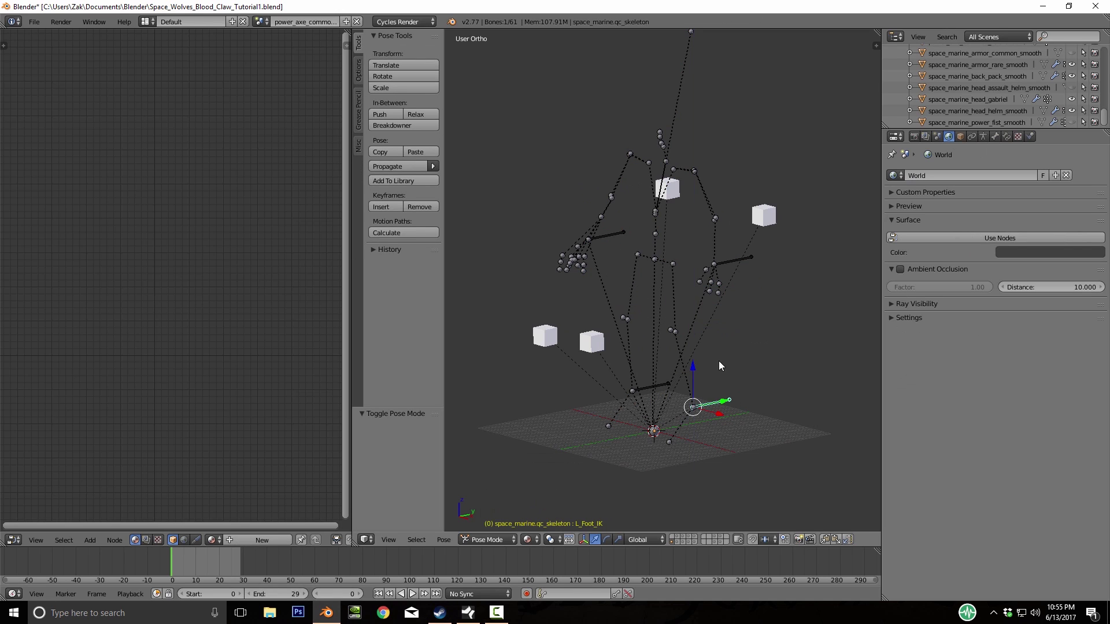
Try to lower the skeleton's root bone bip01 along the global Z axis
key("g")
key("z")
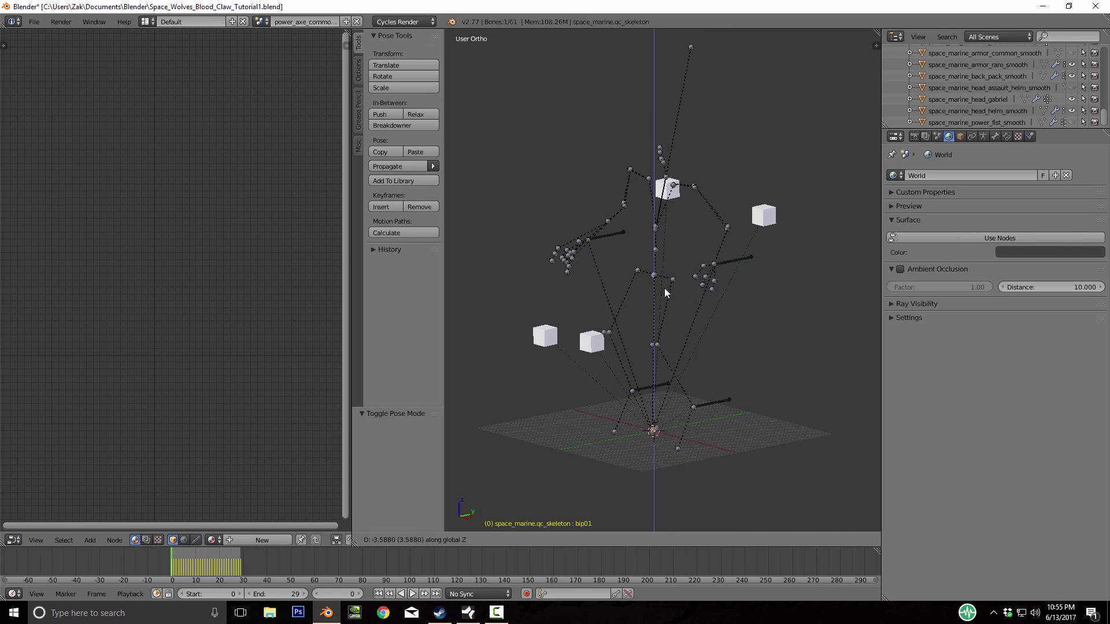
right_click(664, 287)
Display the layer with the two overlapping bearded heads and try to move each head along the global Z axis
left_click(676, 539)
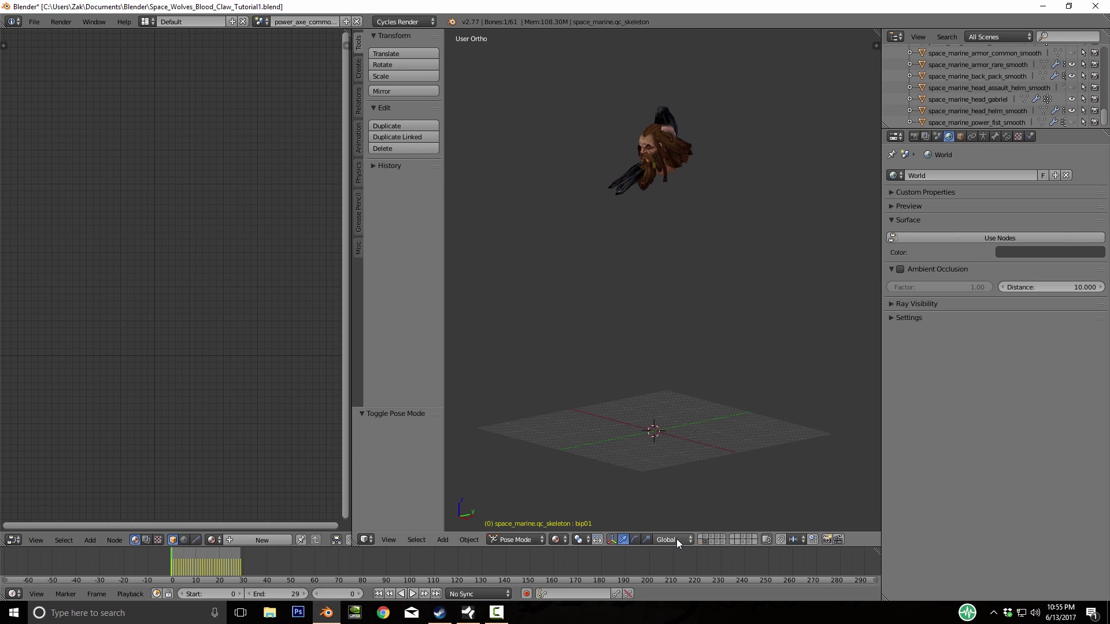
middle_click_drag(695, 301, 661, 396)
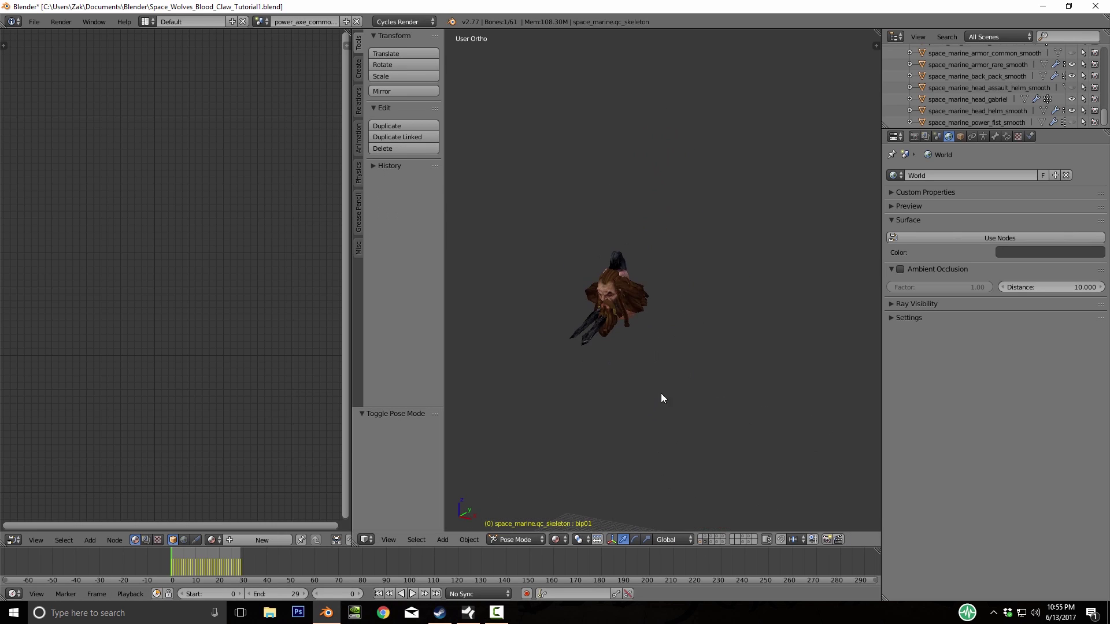
scroll(531, 289, "up", 4)
right_click(569, 304)
key("g")
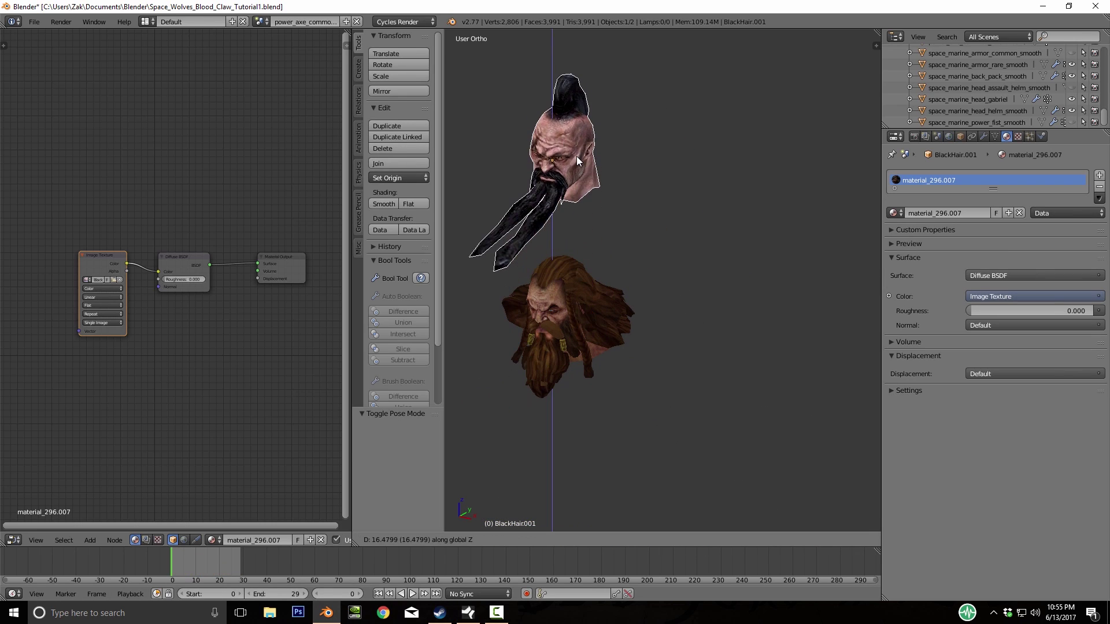
right_click(576, 154)
right_click(615, 317)
key("g")
key("z")
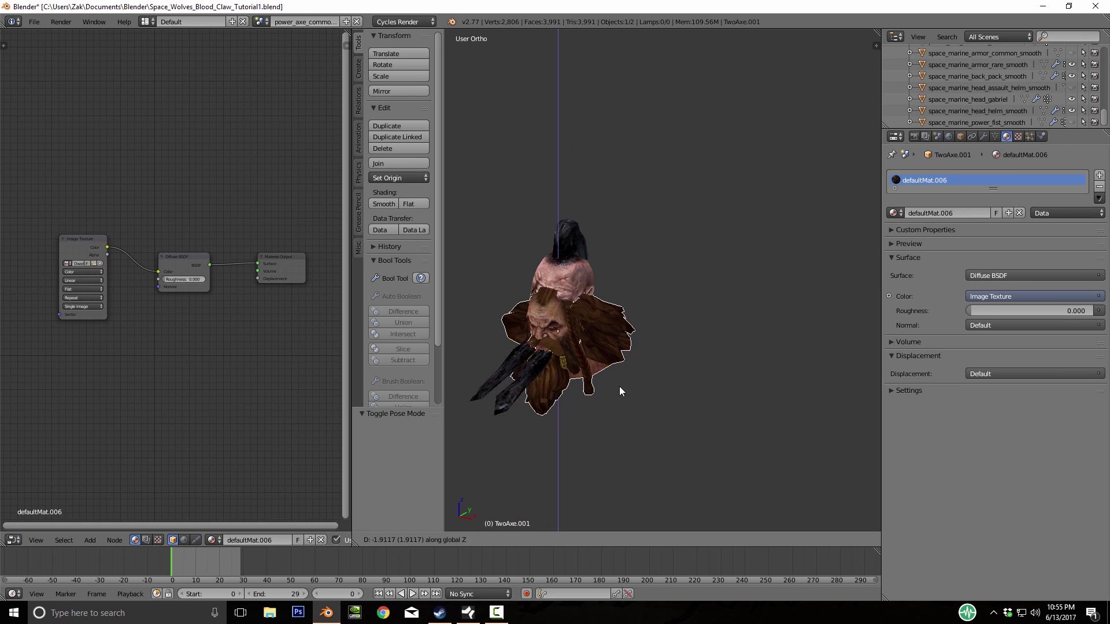
right_click(629, 461)
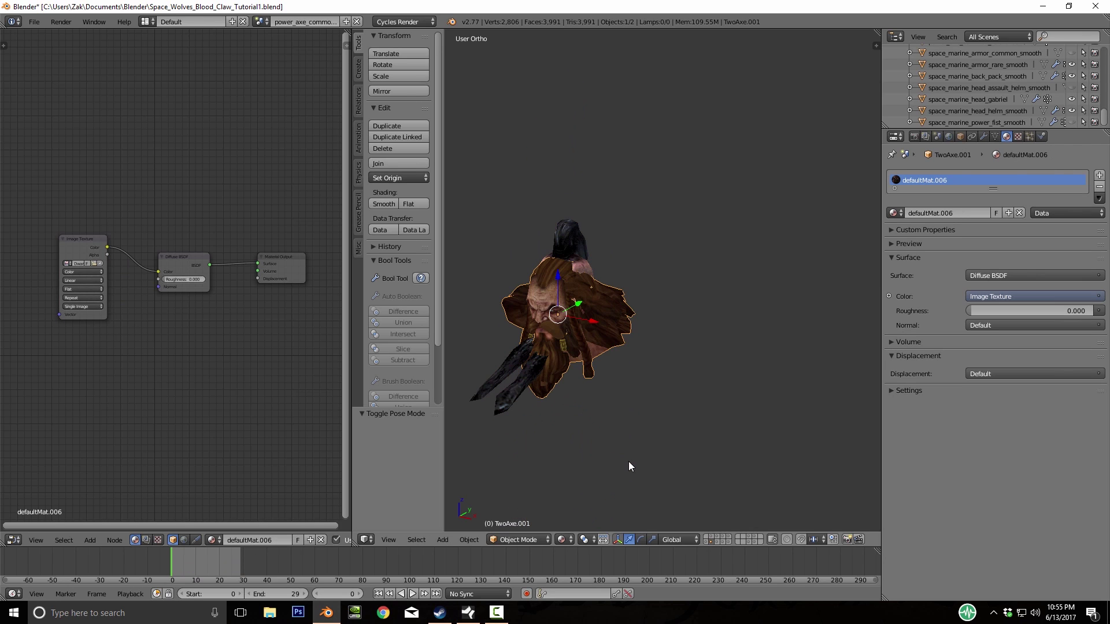
Inspect the layers holding the red armor, the helmet and the red-bearded head, selecting objects on the way
left_click(719, 539)
right_click(594, 411)
scroll(594, 411, "down", 5)
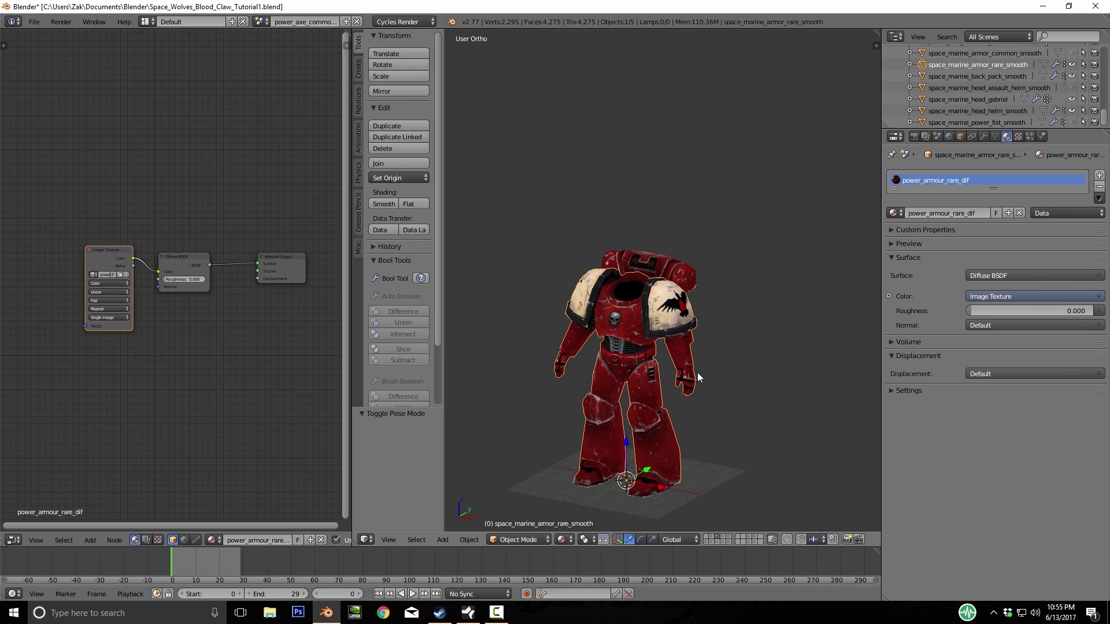
left_click(716, 542)
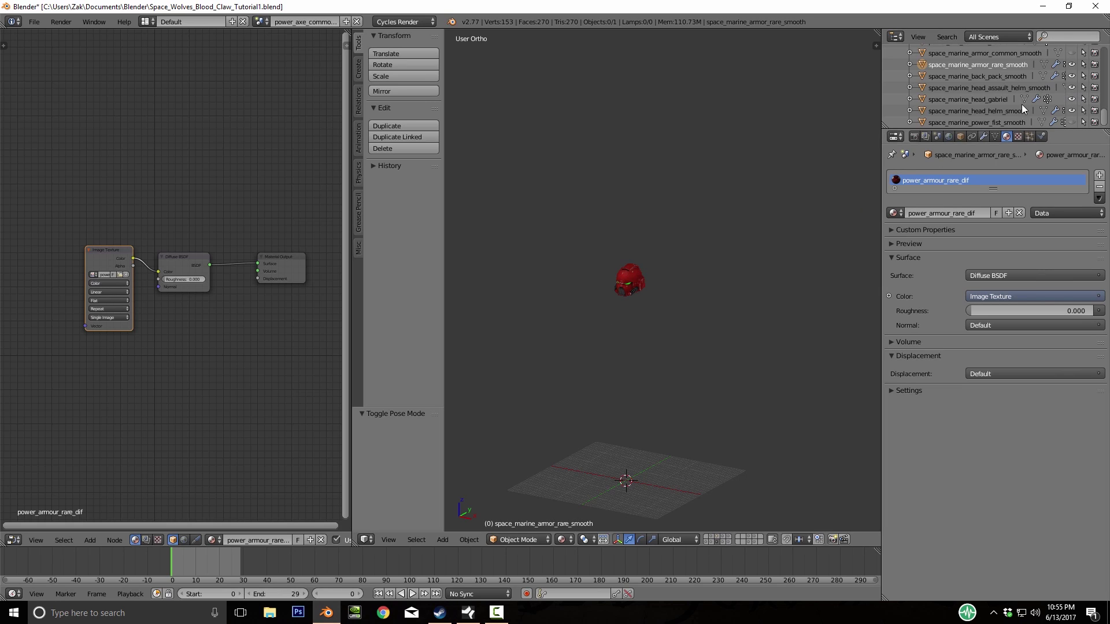
scroll(742, 314, "up", 2)
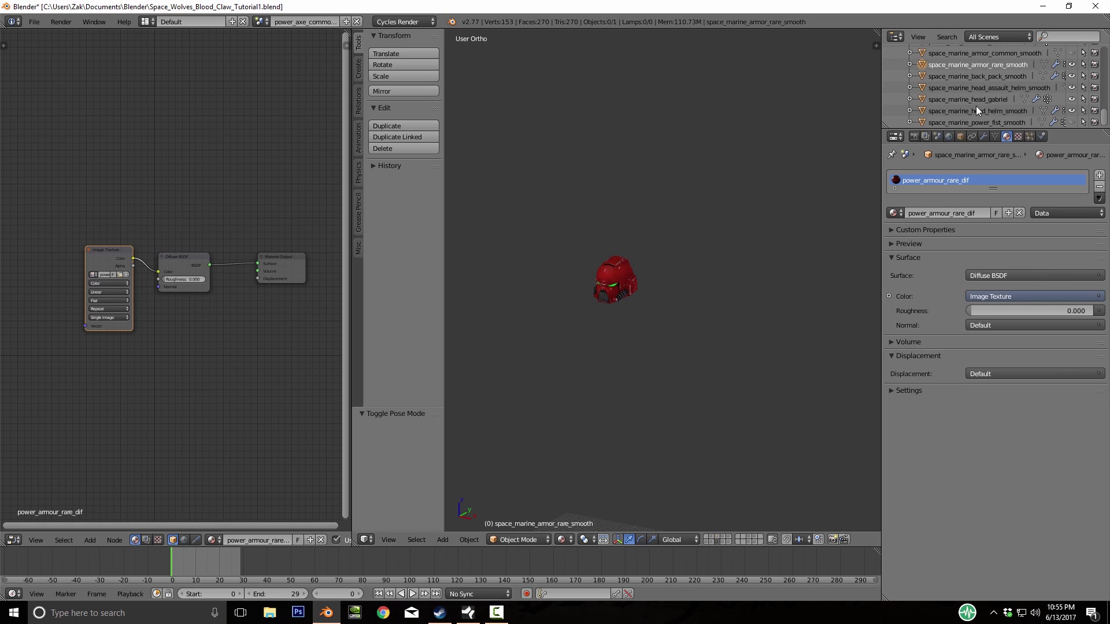
left_click(988, 87)
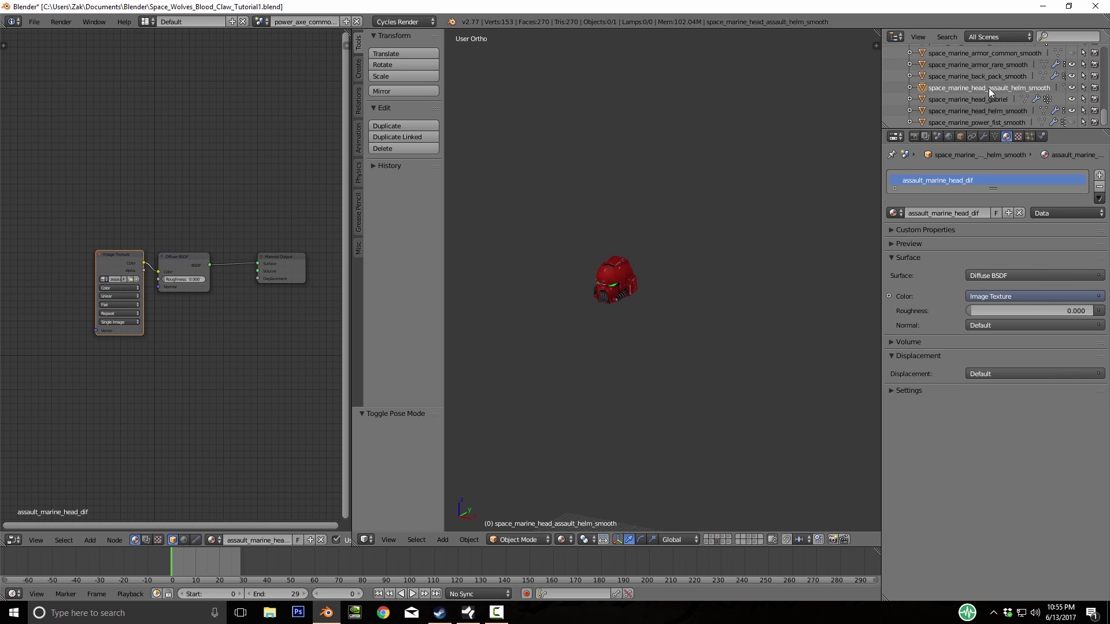
left_click(725, 540)
right_click(623, 312)
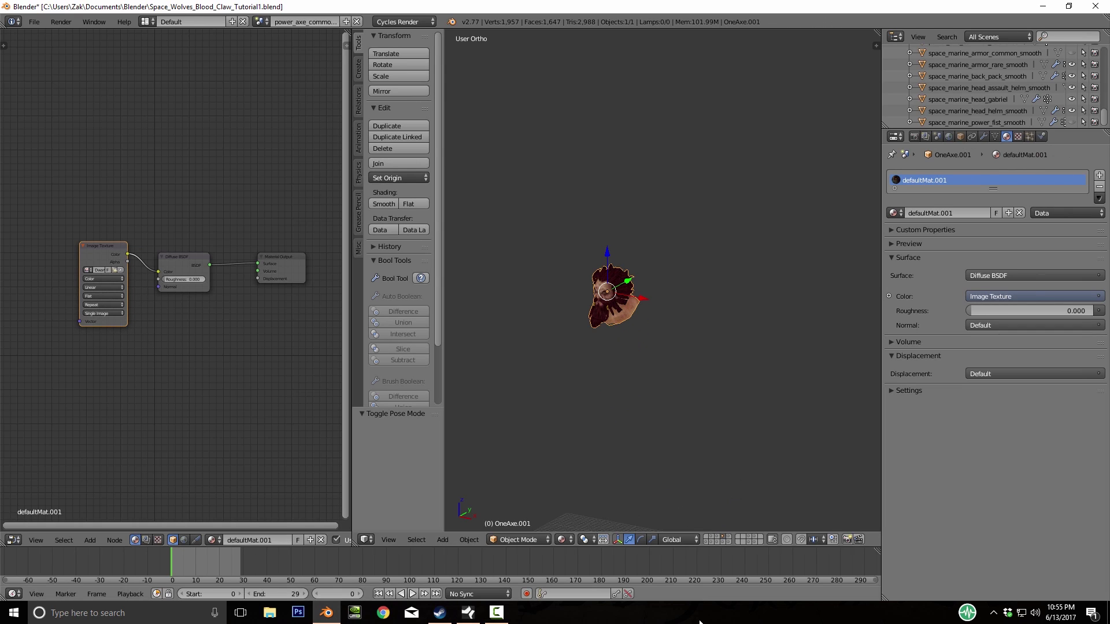
Display the layer holding the bald head Mohawk.001 and delete that head
left_click(723, 540)
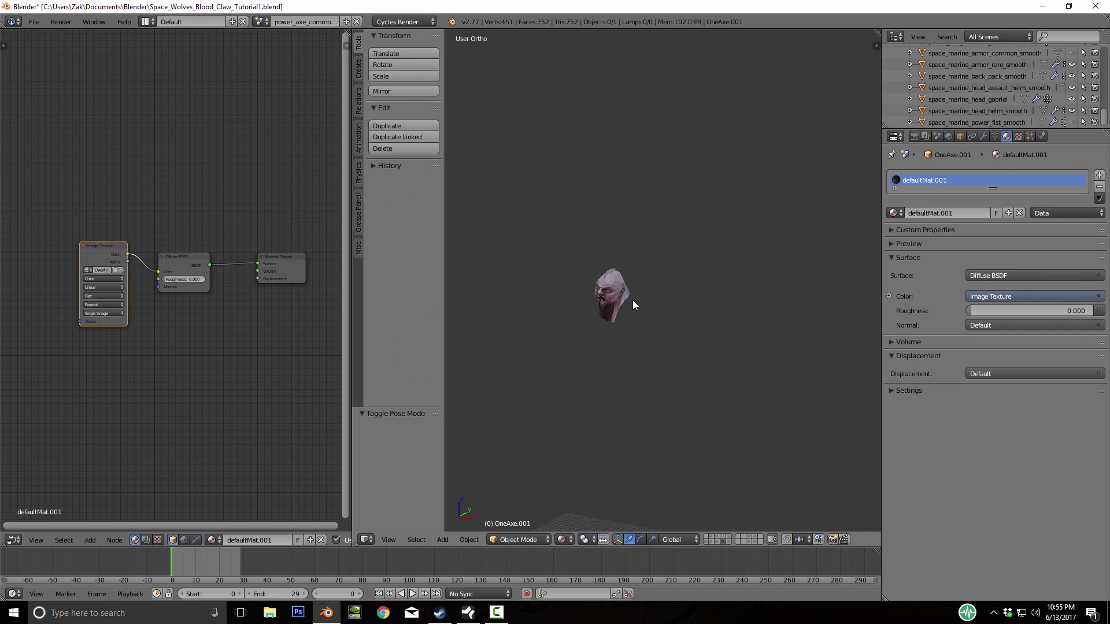
right_click(581, 300)
scroll(585, 346, "up", 6)
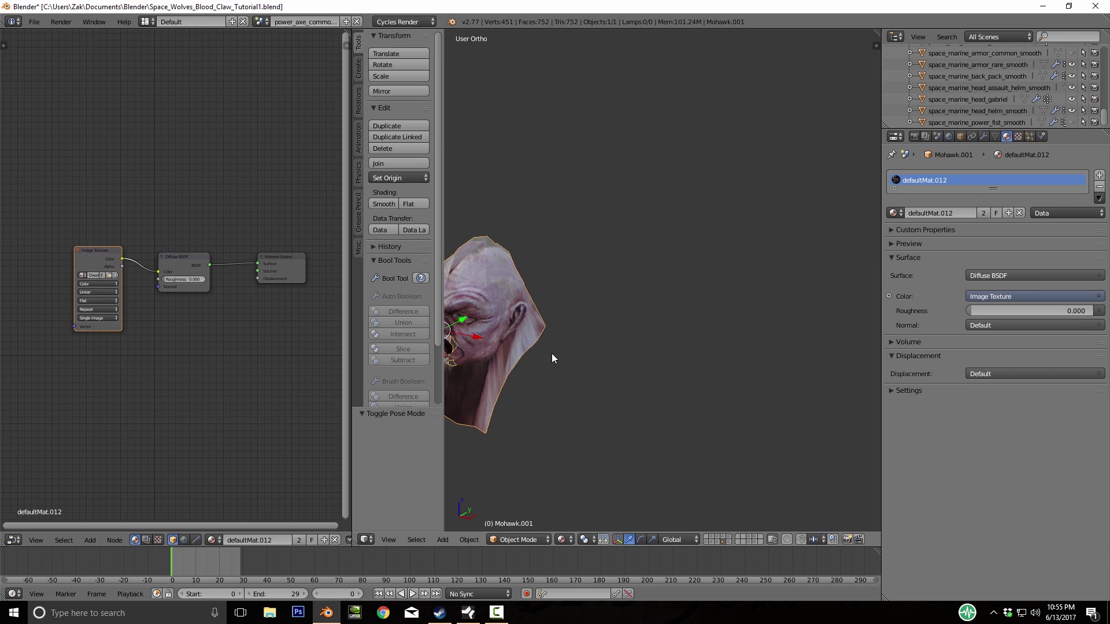
middle_click_drag(552, 353, 580, 314)
key("x")
left_click(580, 314)
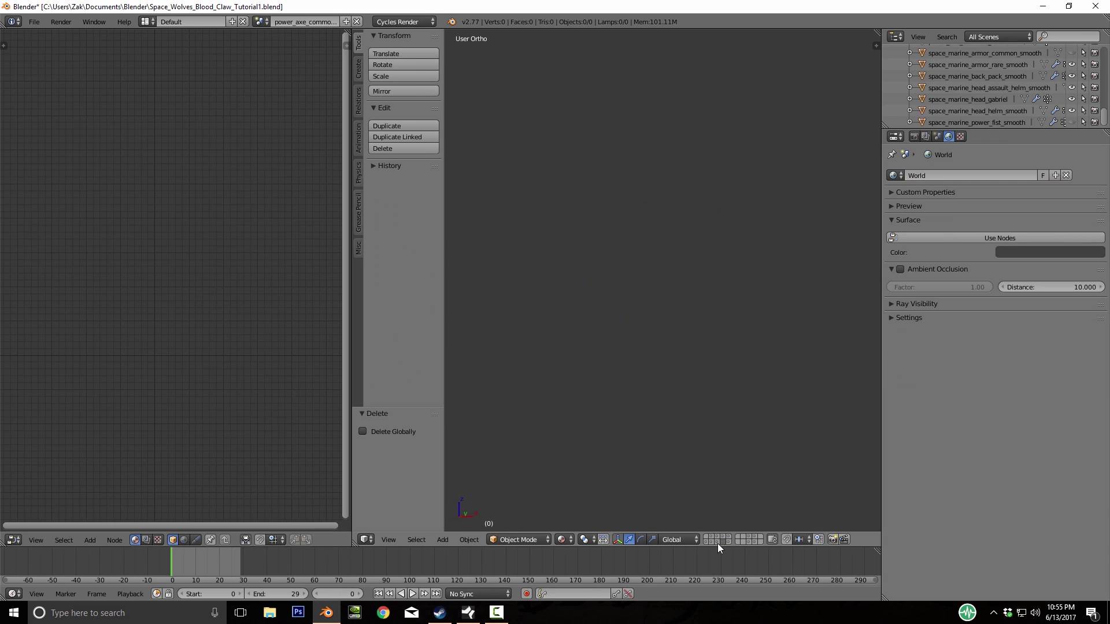
Display the layer with the grey-mohawk head, select the head and inspect it
left_click(731, 543)
right_click(635, 296)
middle_click_drag(734, 267, 697, 343)
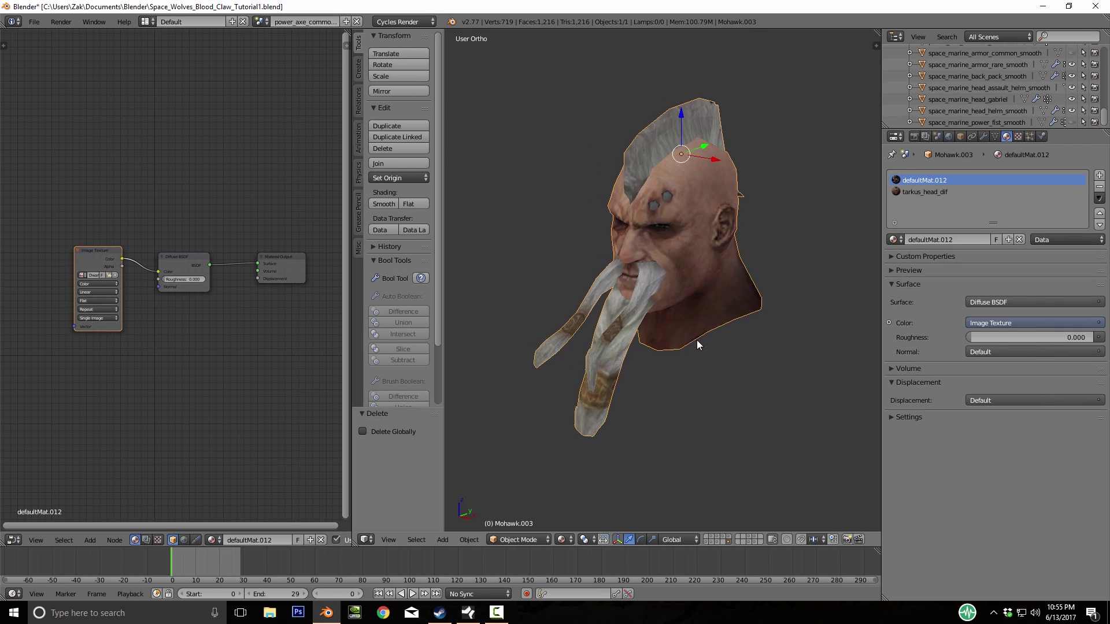
scroll(1018, 99, "up", 2)
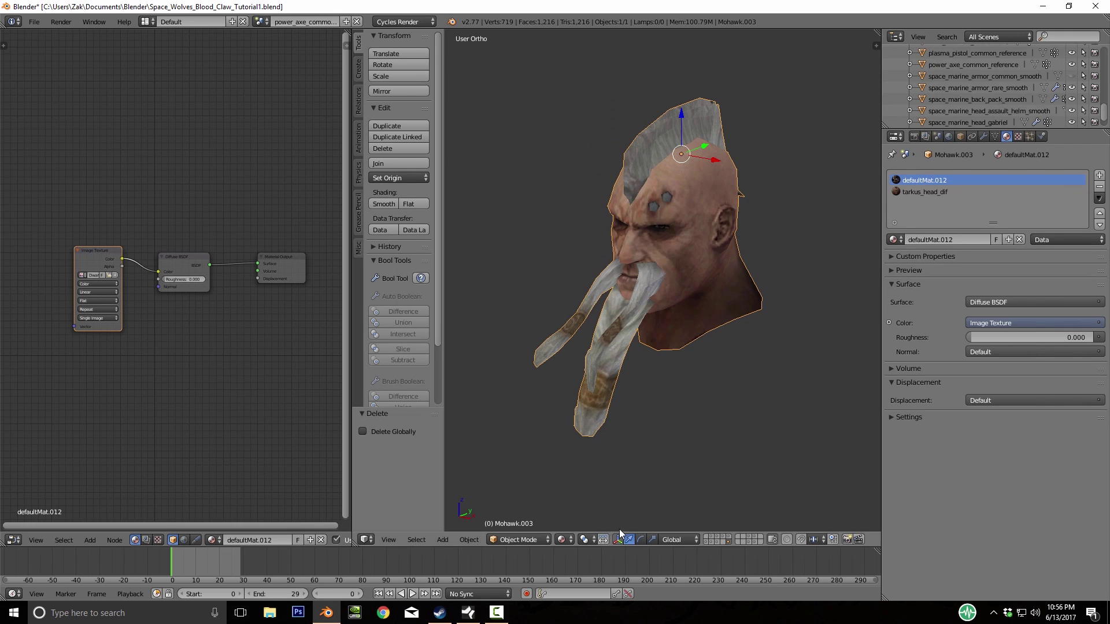
Display the layer with the white-haired head space_marine_head_gabriel and delete that head
left_click(727, 538)
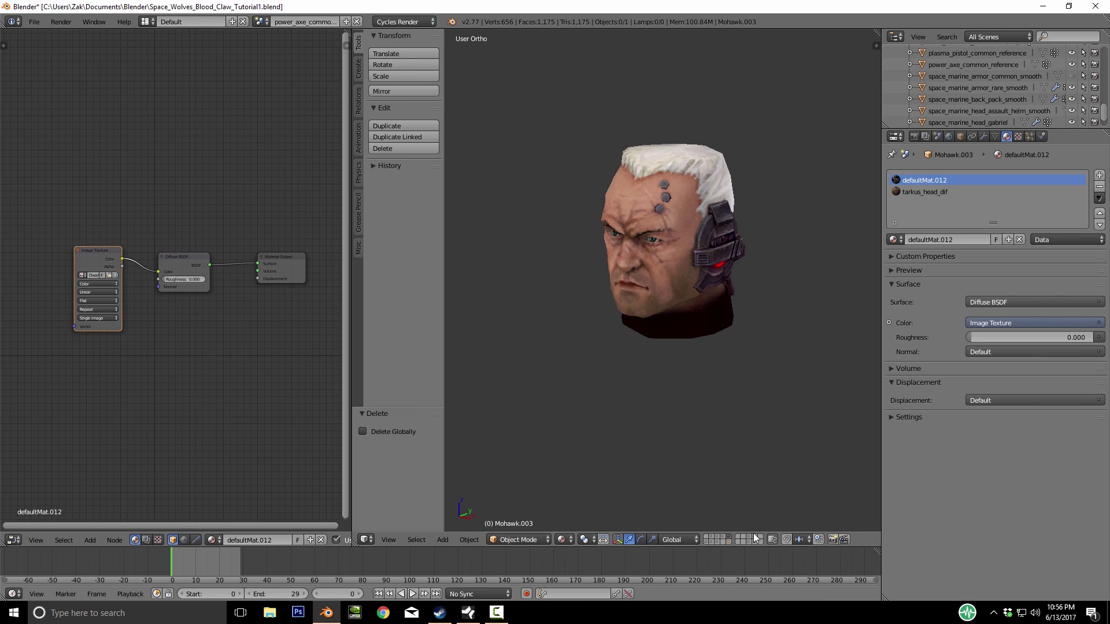
scroll(634, 288, "down", 2)
middle_click_drag(671, 299, 667, 296)
scroll(667, 296, "up", 3)
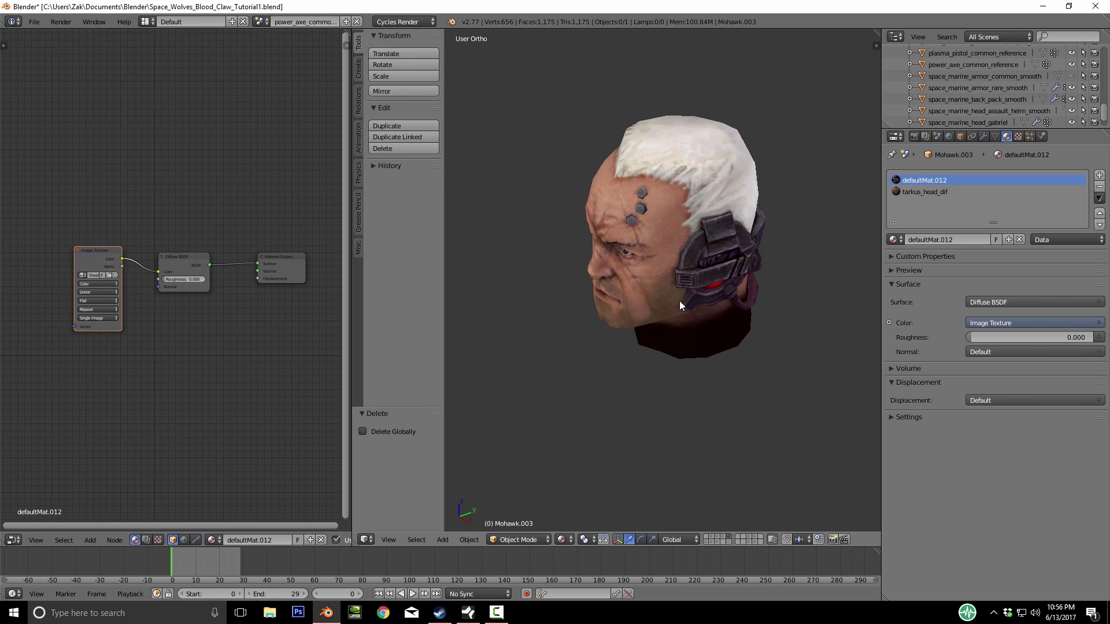
right_click(664, 232)
middle_click_drag(689, 238, 704, 306)
key("x")
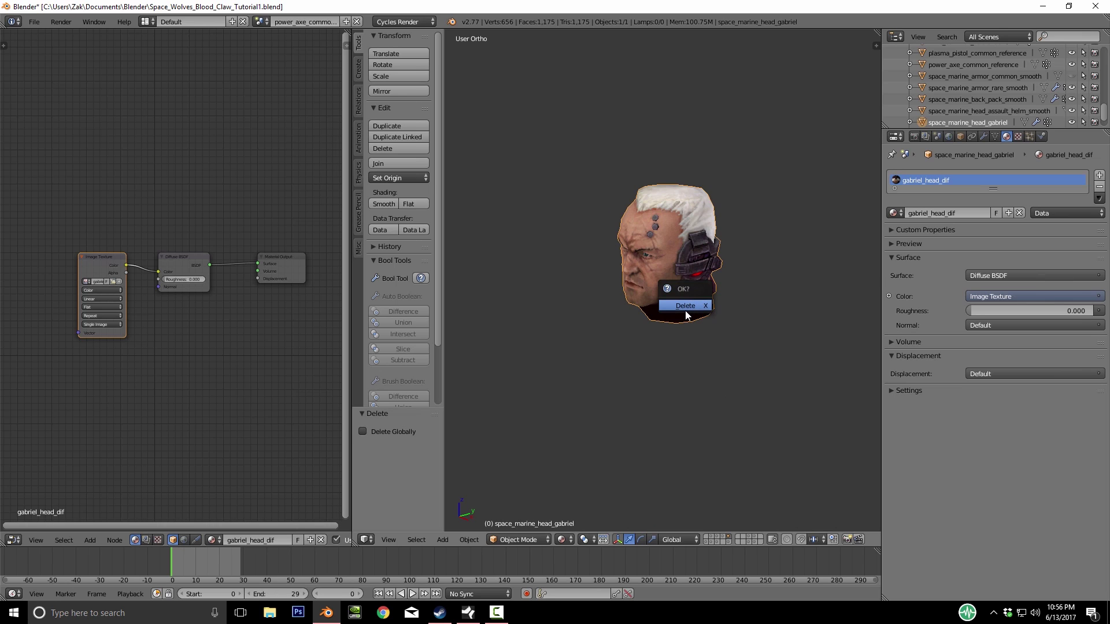
left_click(686, 312)
Save the scene as a new file named Space_Wolves_Blood_Claw_Tutorial2.blend
left_click(38, 22)
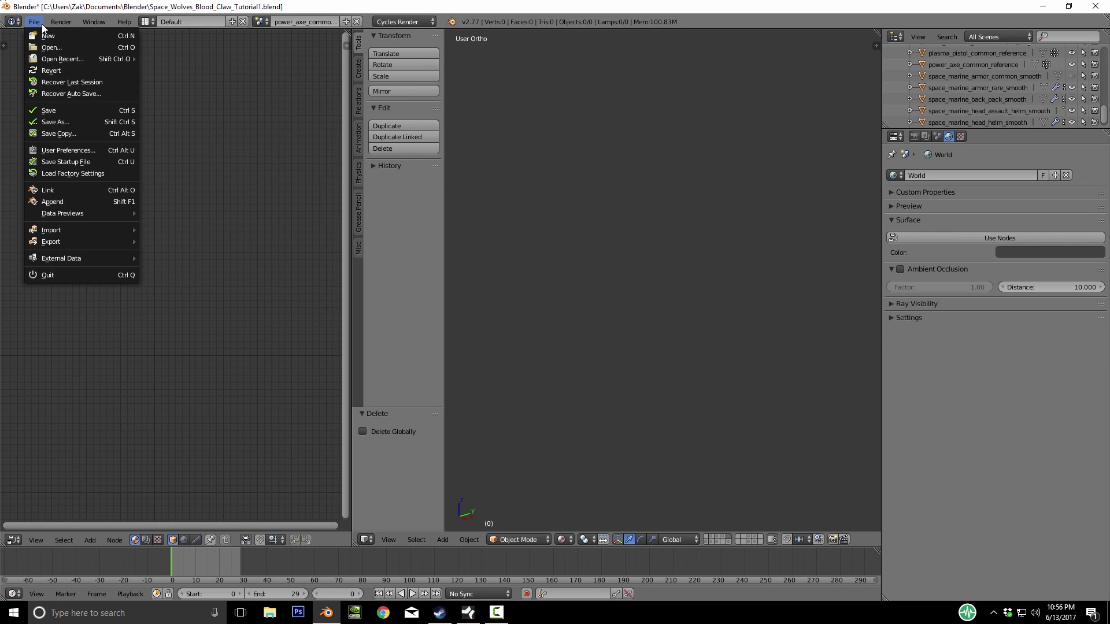
left_click(89, 122)
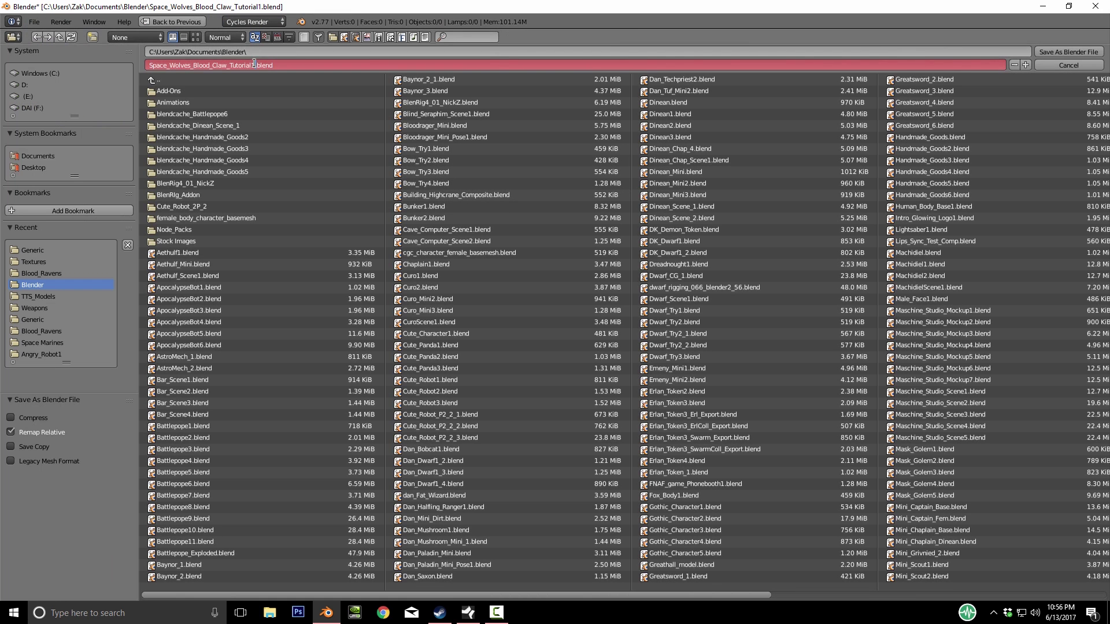
key("BackSpace")
type("2")
key("Return")
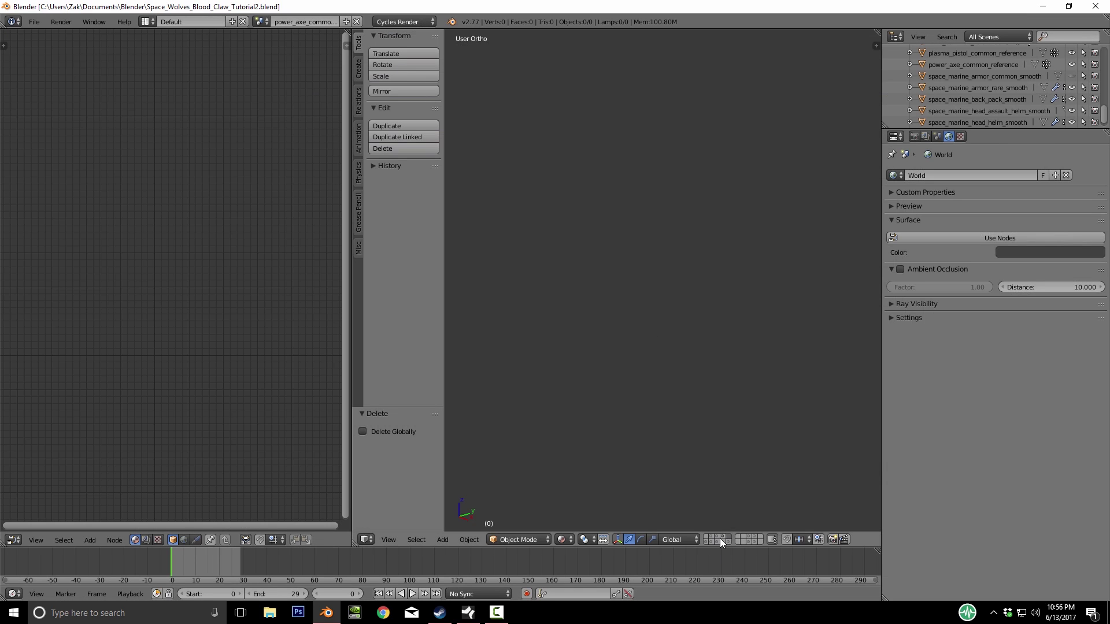
Check the first layer's contents, display the red armor's layer and select the assault helmet
left_click(710, 536)
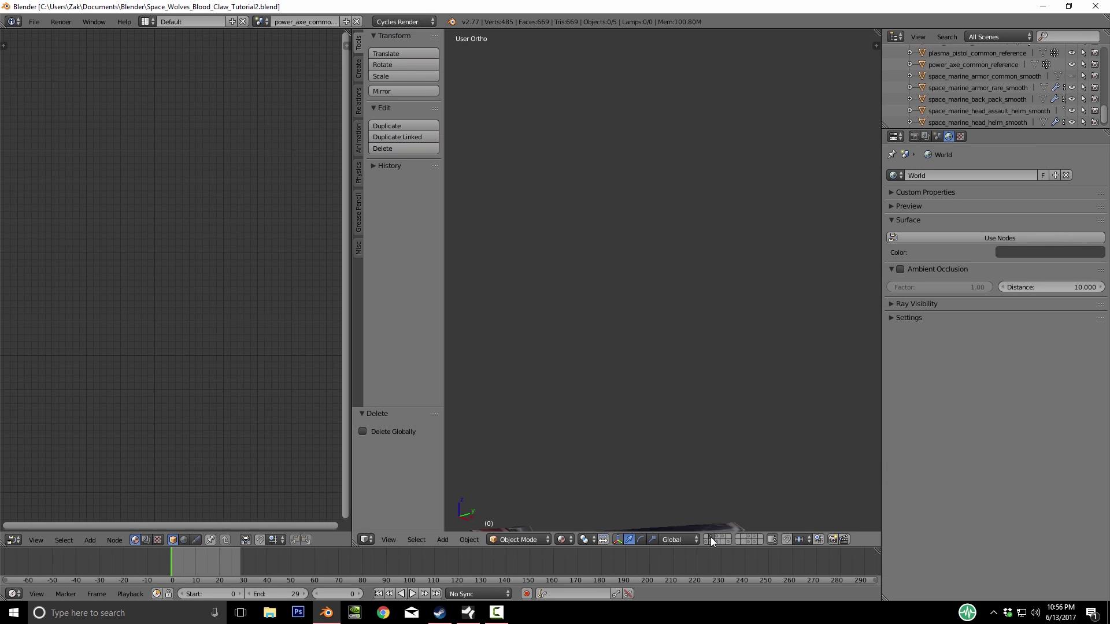
scroll(646, 344, "up", 4)
middle_click_drag(650, 353, 699, 512)
left_click(719, 536)
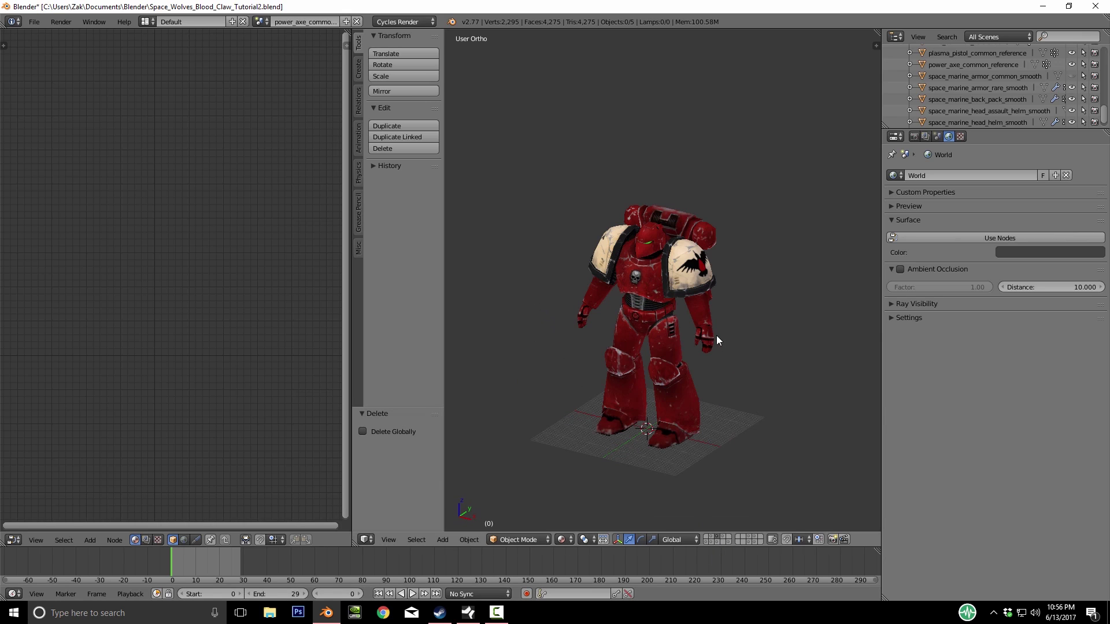
scroll(721, 352, "up", 4)
right_click(642, 182)
middle_click_drag(689, 296, 636, 306)
scroll(637, 317, "down", 4)
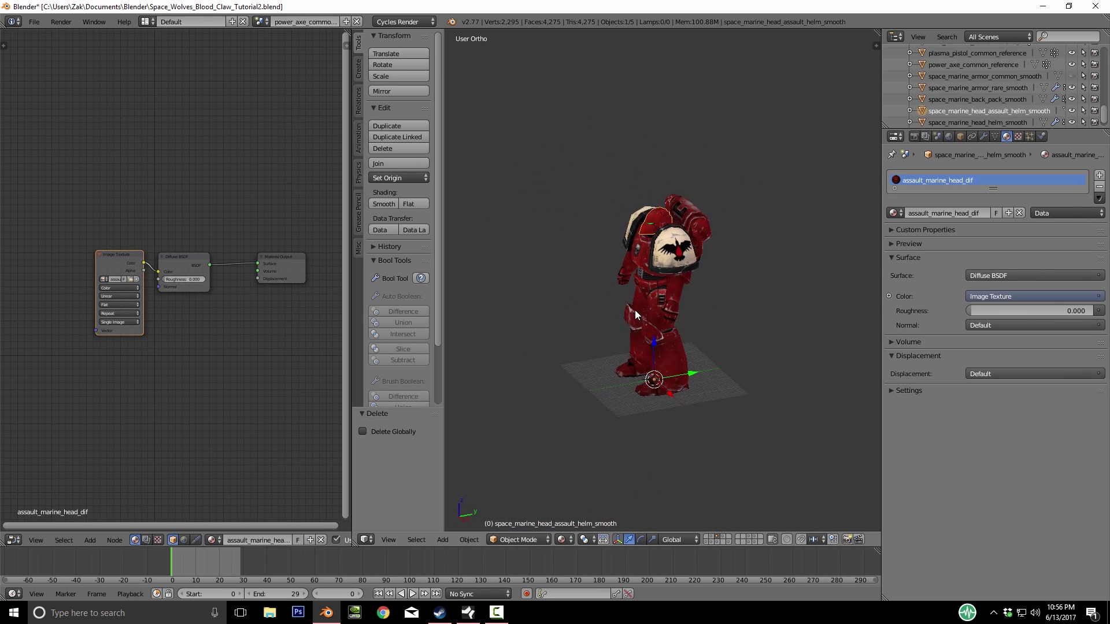
Select the red armor body and open the 3D view's properties sidebar
middle_click_drag(632, 303, 702, 306)
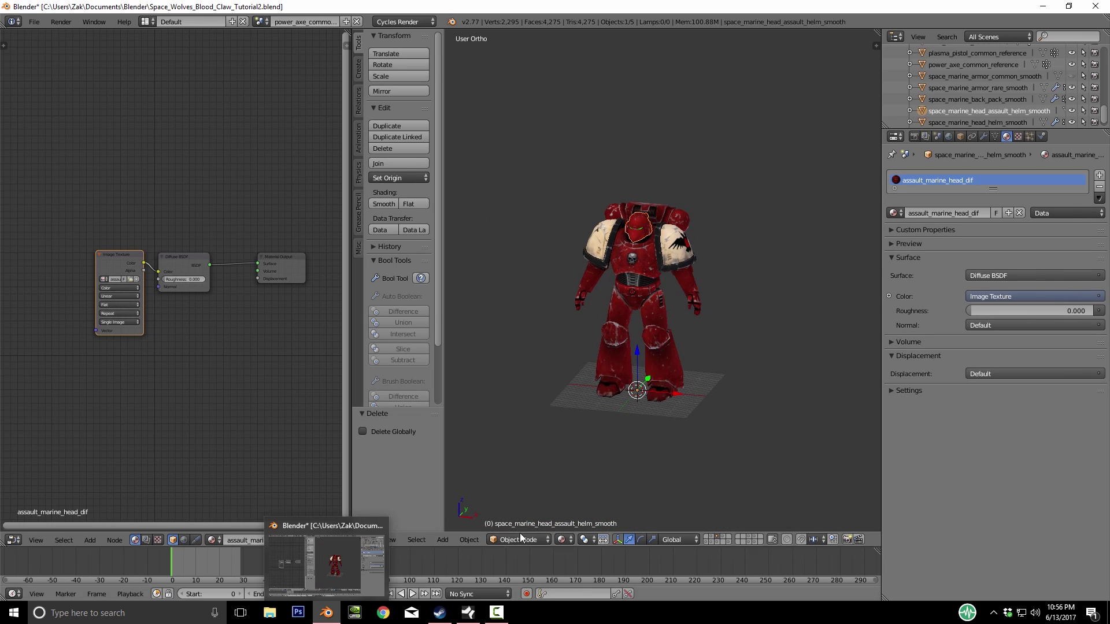
right_click(628, 338)
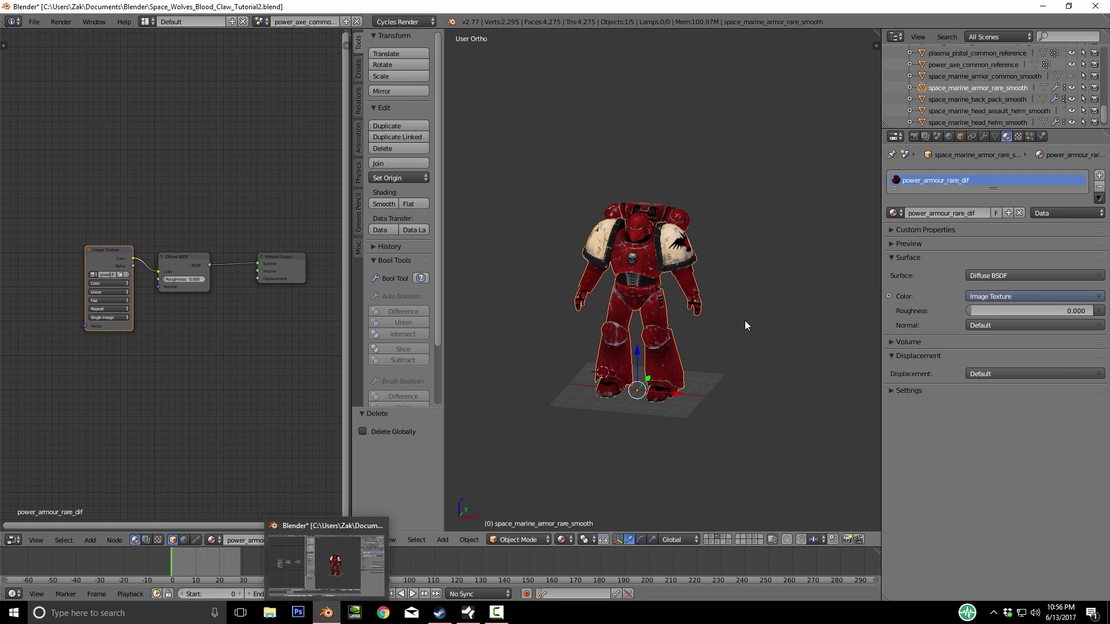
key("n")
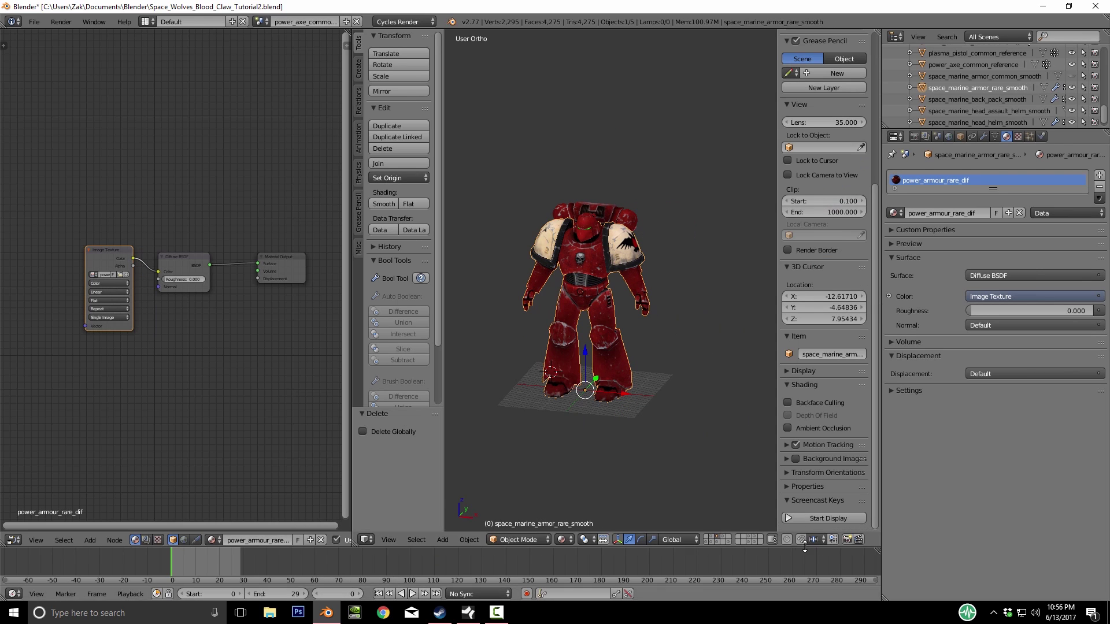
Start the Screencast Keys display and close the 3D view's properties sidebar
left_click(793, 518)
key("n")
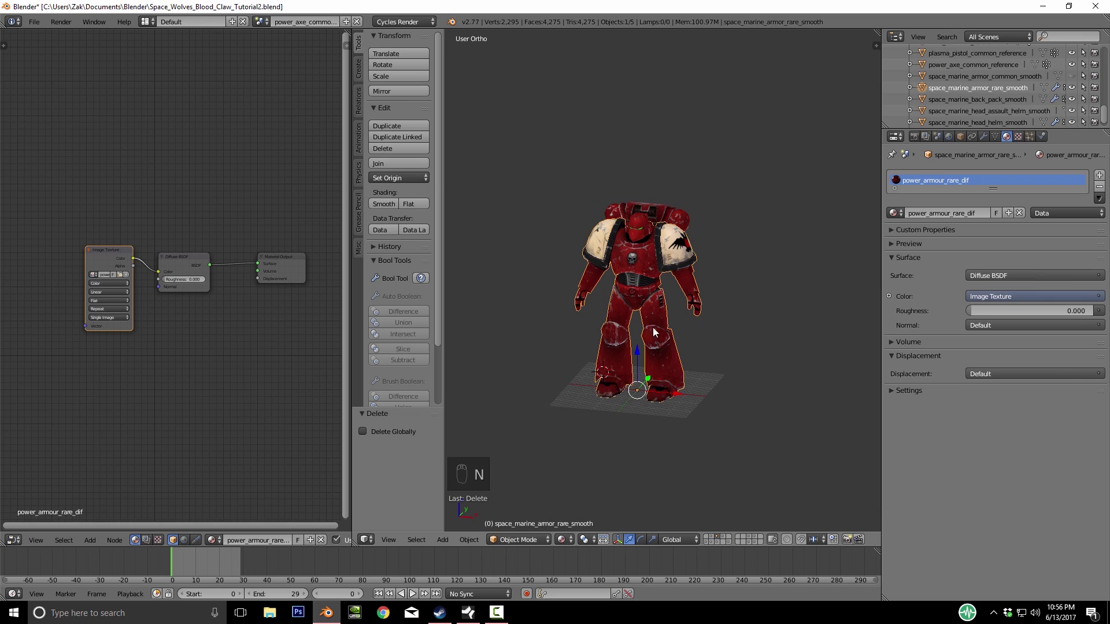
scroll(598, 408, "up", 3)
middle_click_drag(666, 325, 621, 329)
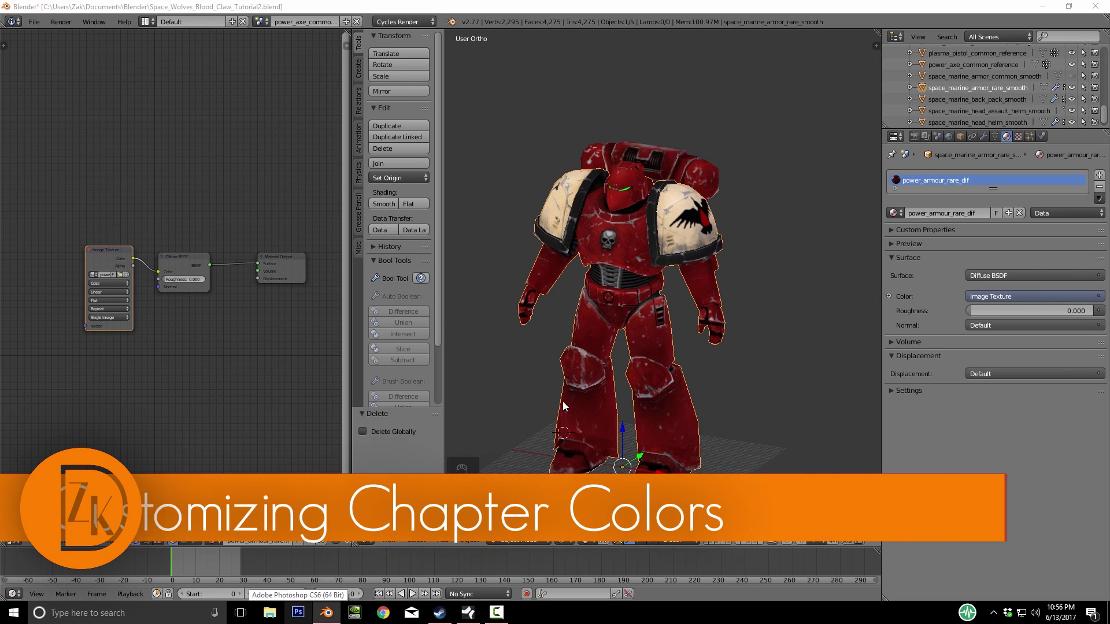
Switch to File Explorer and open Reference.jpg from Documents\Tutorials\TTS\Miniatures\SpaceWolves_BloodClaw
left_click(270, 612)
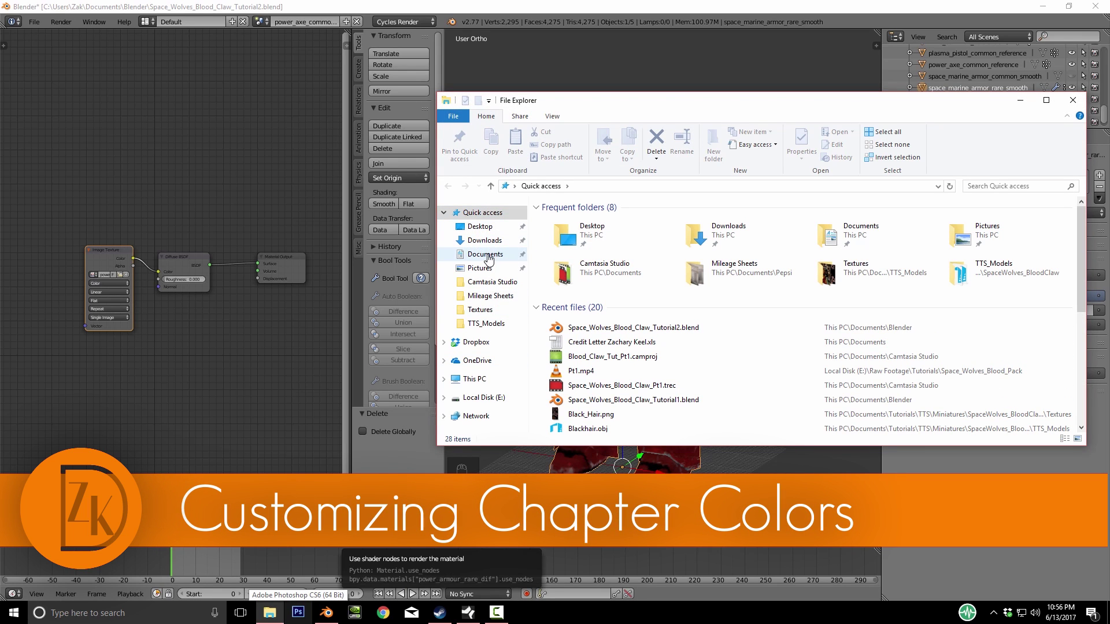
left_click(486, 255)
left_click(584, 272)
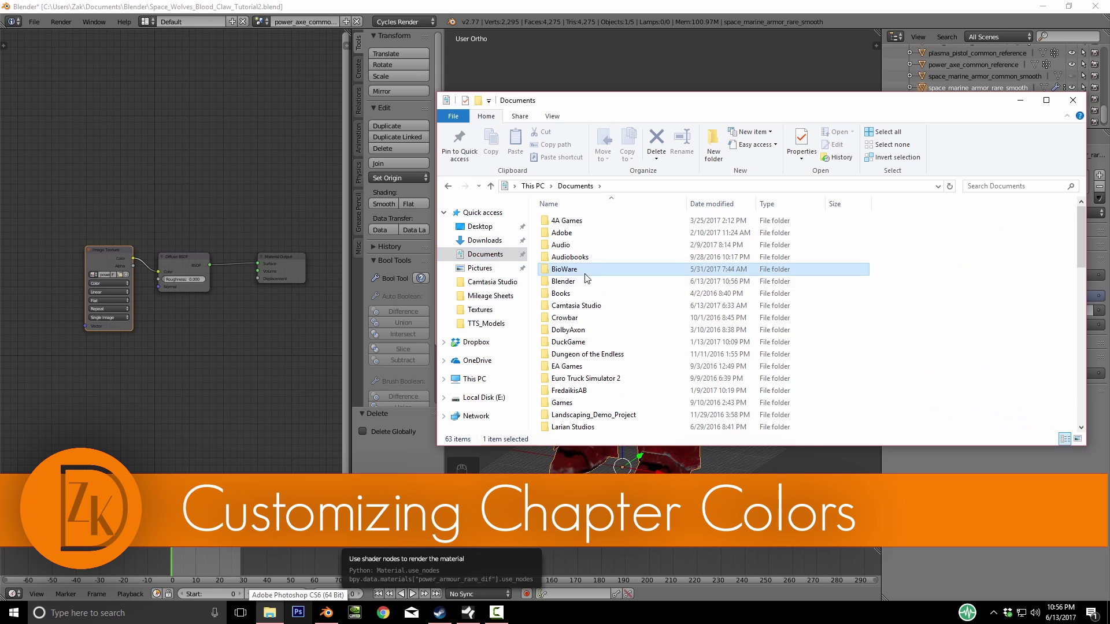
type("tu")
key("Return")
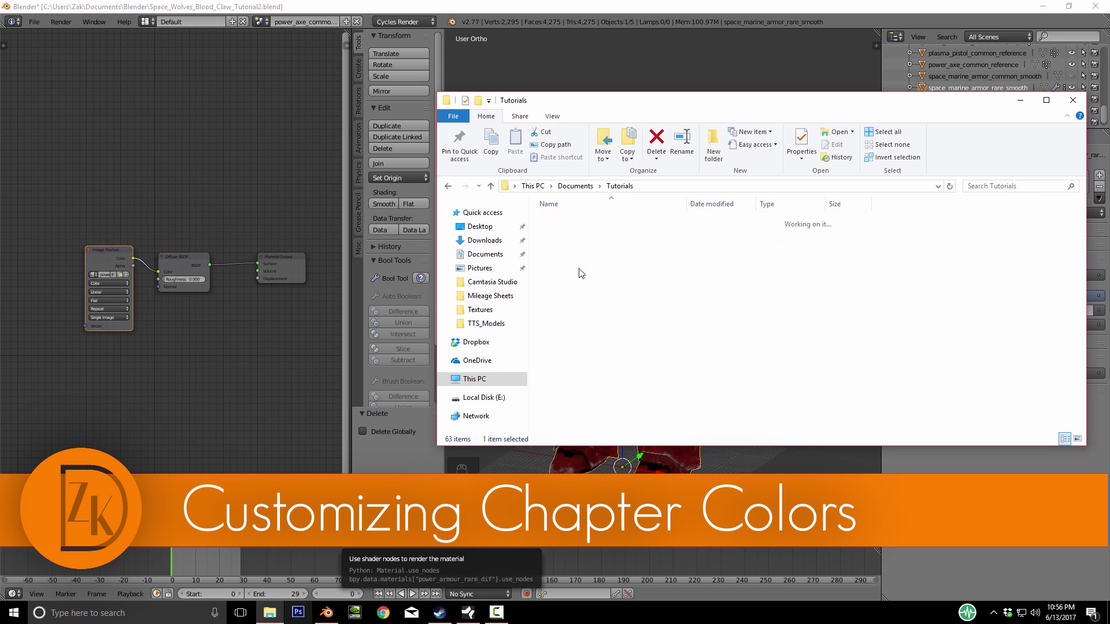
double_click(593, 222)
double_click(578, 223)
double_click(582, 237)
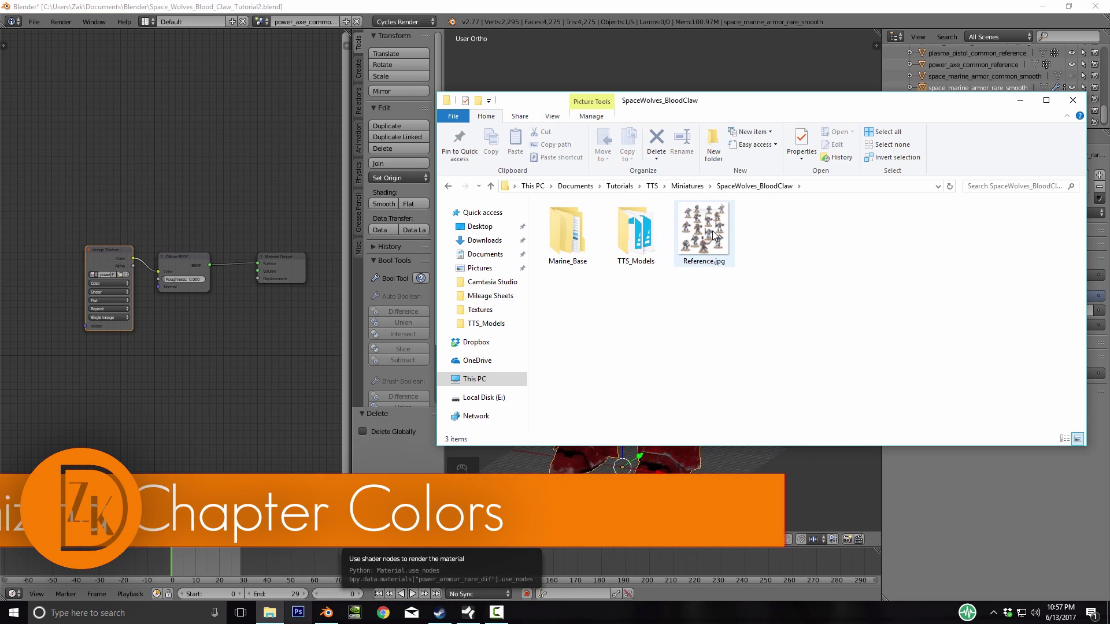
double_click(714, 234)
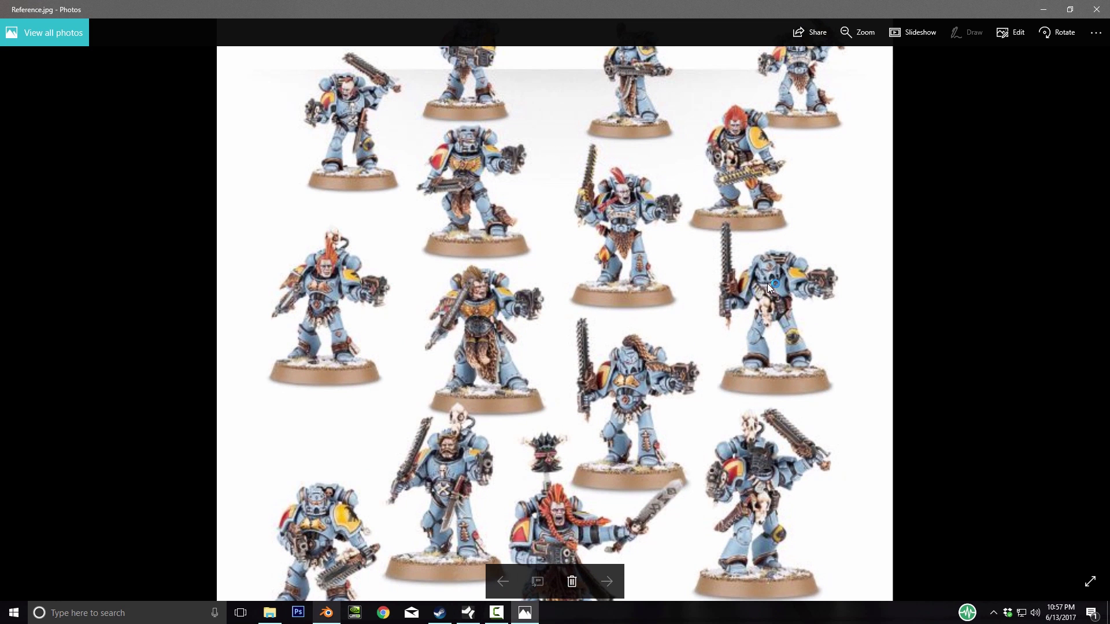
Switch to Blender, examine the skull ornaments on the H_Gob model's belt, and compare them with the miniatures in Reference.jpg
key("alt+Tab")
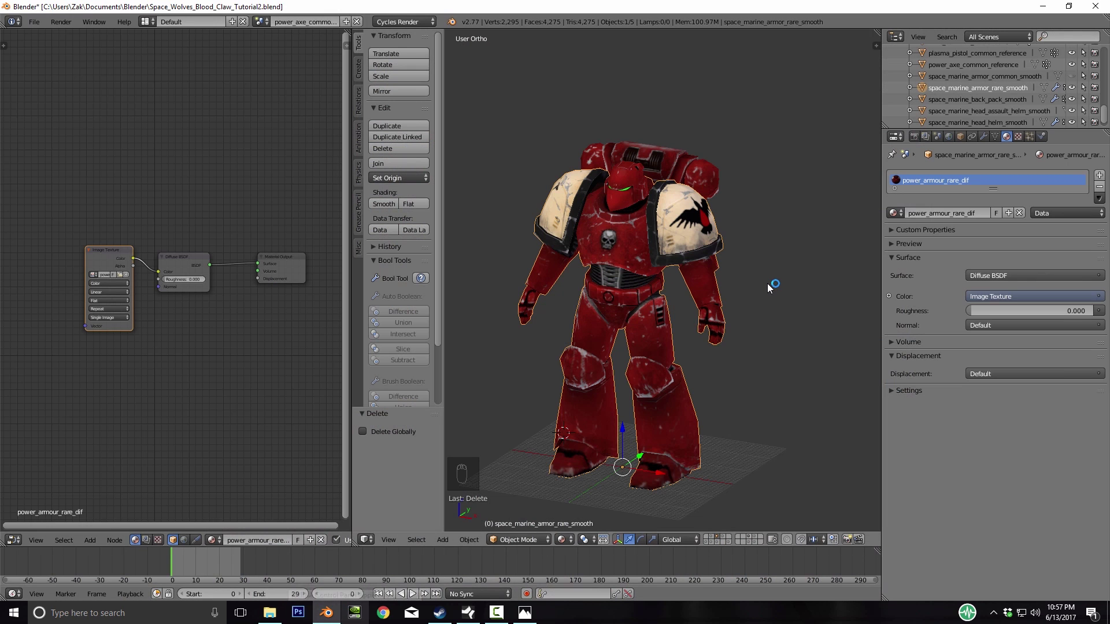
middle_click_drag(767, 283, 638, 284)
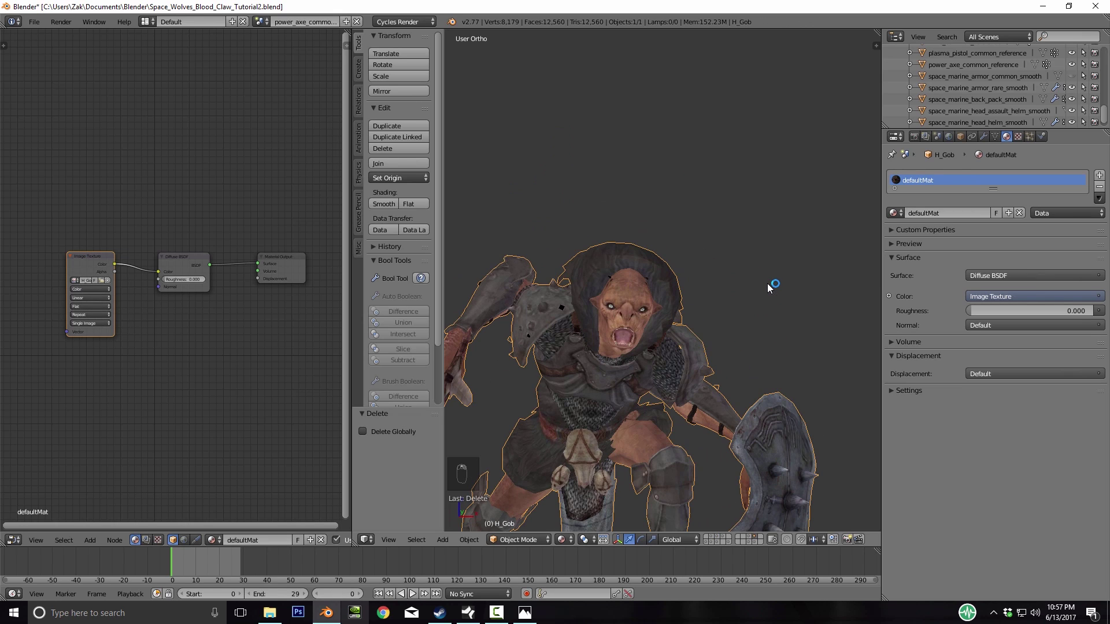
key("Tab")
key("a")
key("a")
key("l")
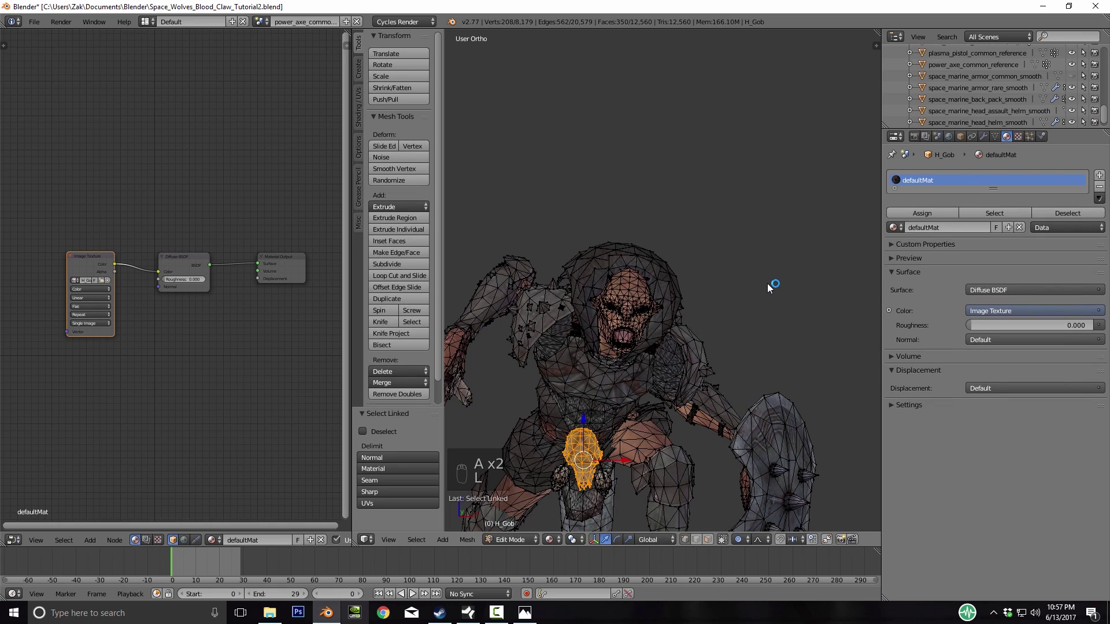
key("KP_Decimal")
key("a")
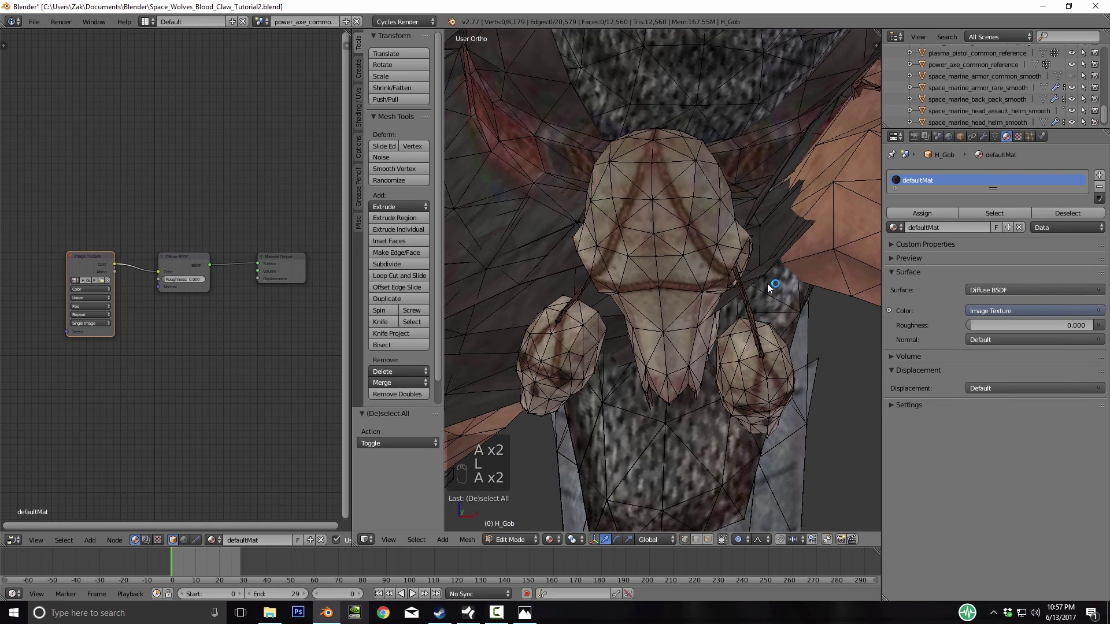
middle_click_drag(767, 288, 698, 288)
key("Tab")
mouse_move(768, 288)
middle_mouse_down()
mouse_move(854, 306)
mouse_move(820, 283)
mouse_move(771, 275)
middle_mouse_up()
scroll(768, 288, "down", 4)
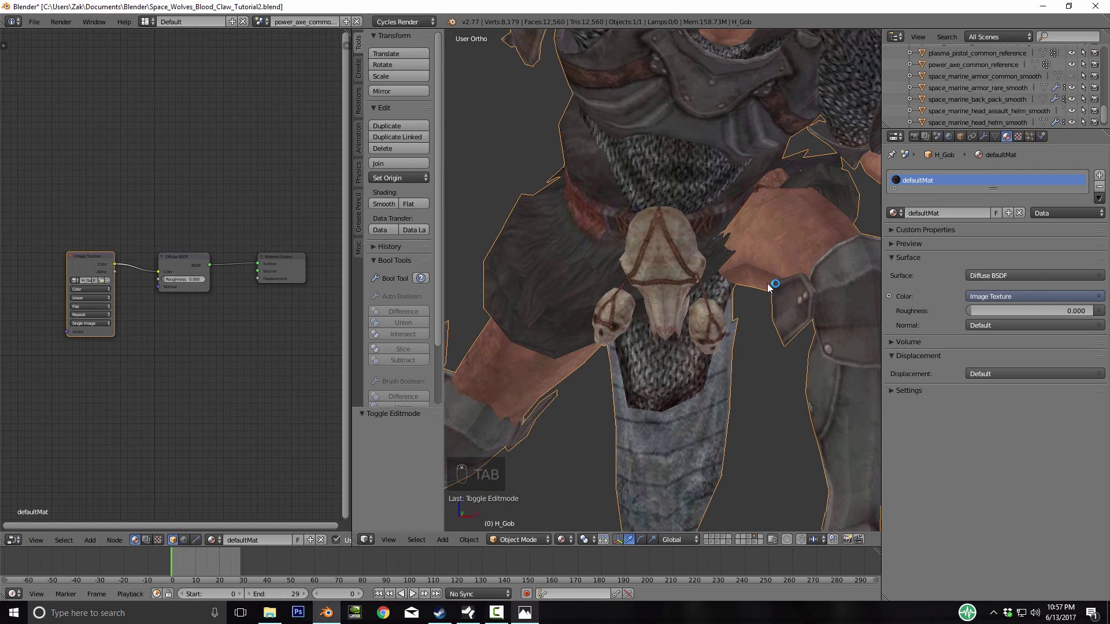
key("alt+Tab")
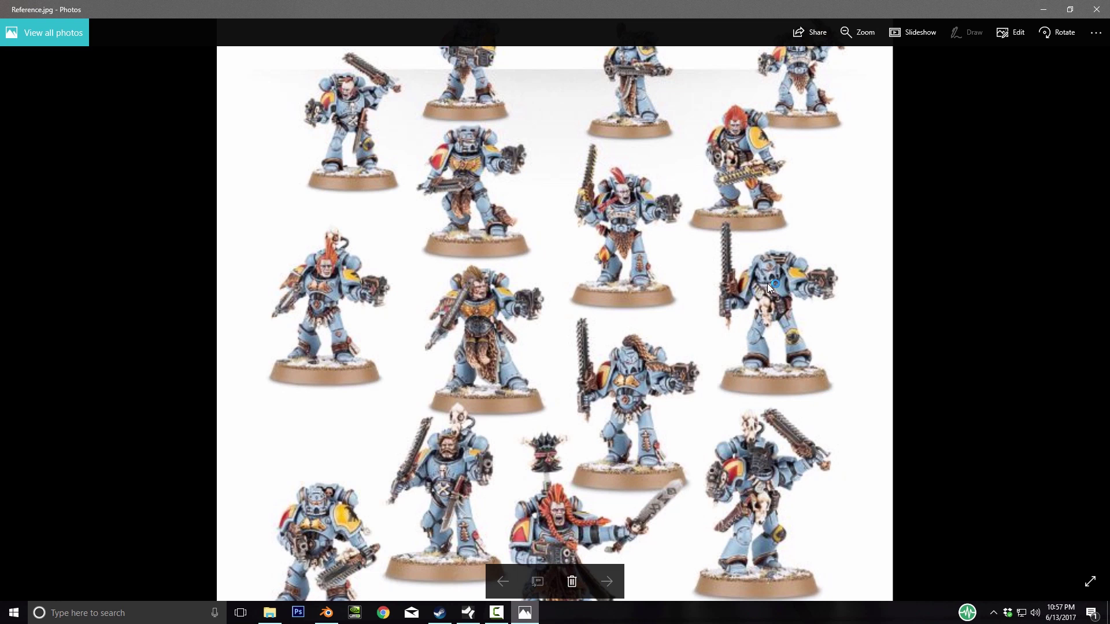
scroll(767, 283, "up", 1)
scroll(767, 284, "down", 2)
scroll(768, 283, "up", 1)
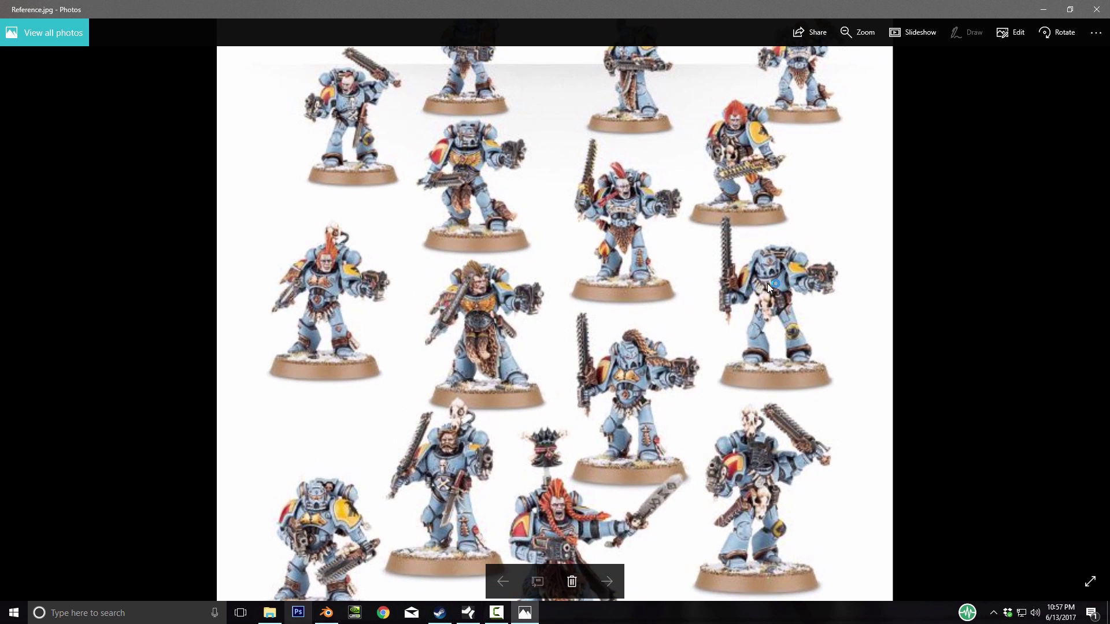
Switch to File Explorer and open the Space Marines folder inside Marine_Base\Textures\Custom Kit Files
left_click(270, 612)
left_click(630, 336)
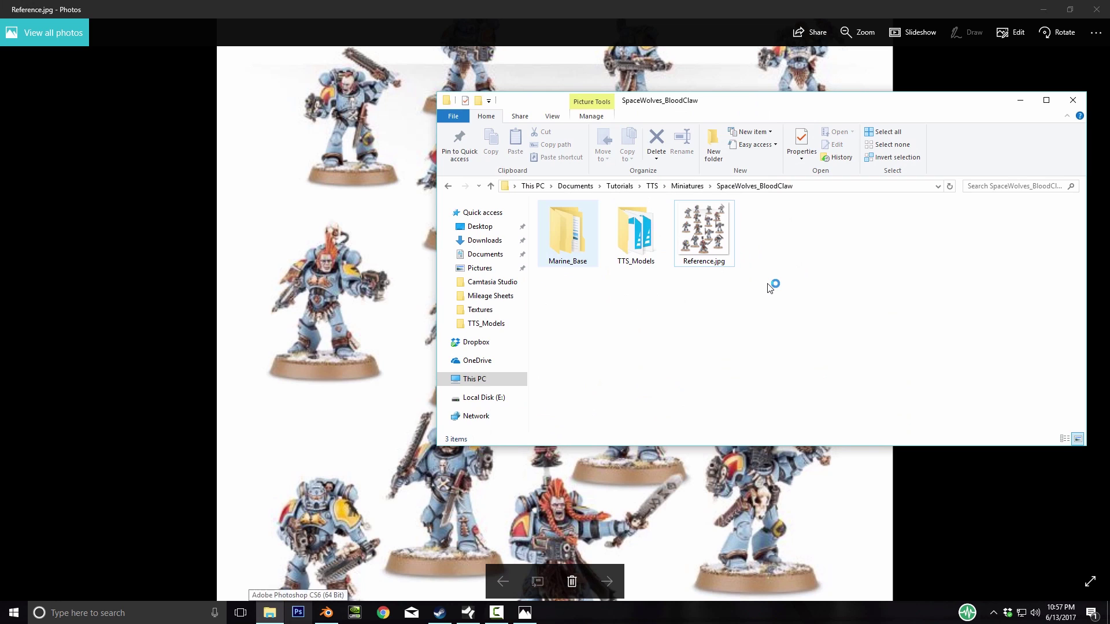
double_click(564, 229)
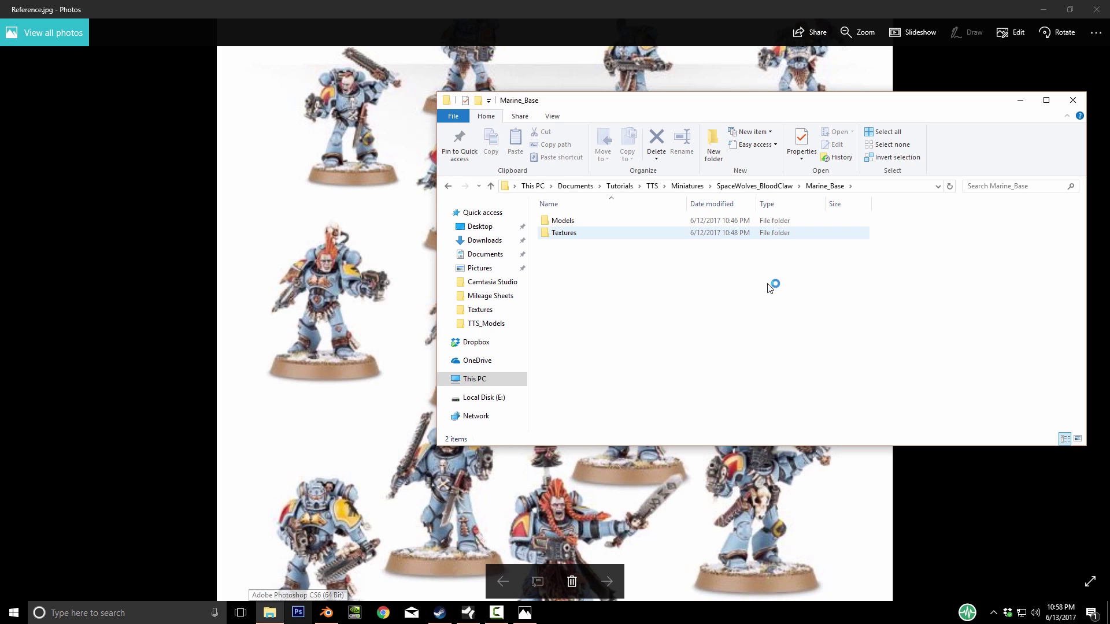
double_click(563, 232)
double_click(576, 233)
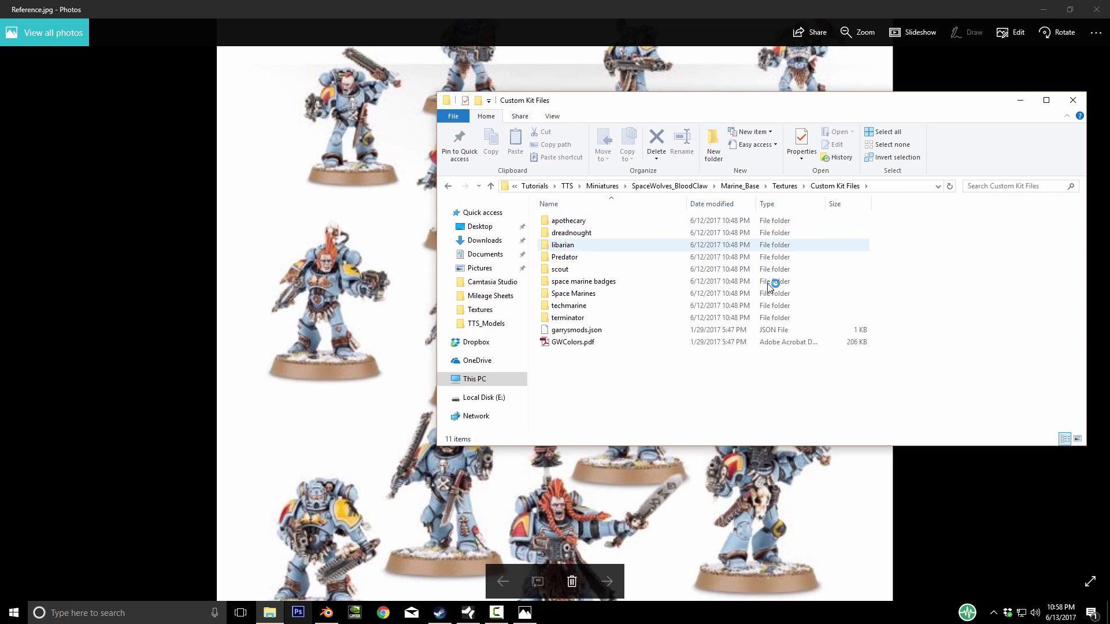
left_click(573, 294)
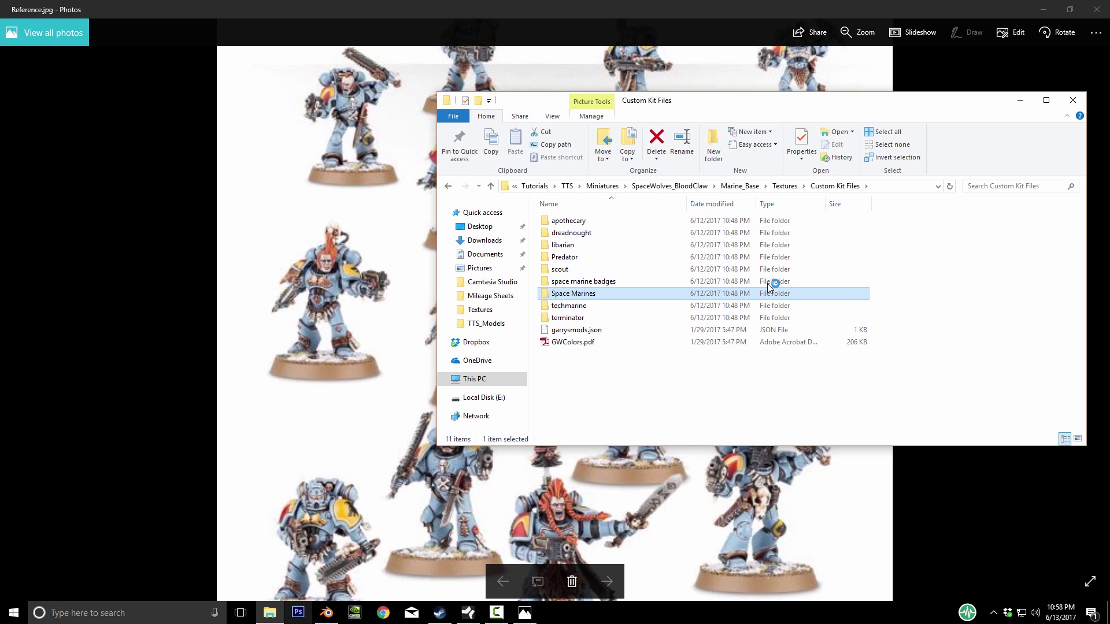
double_click(573, 294)
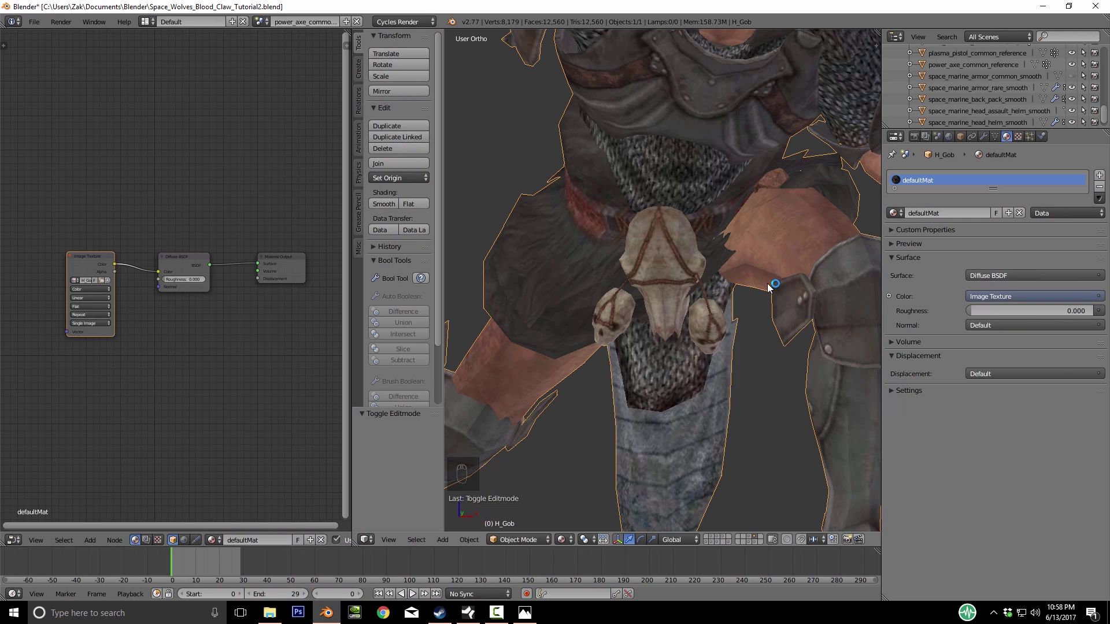
Back in Blender, display the red armor's layer, hide the rare armor and select the common armor for inspection
key("2")
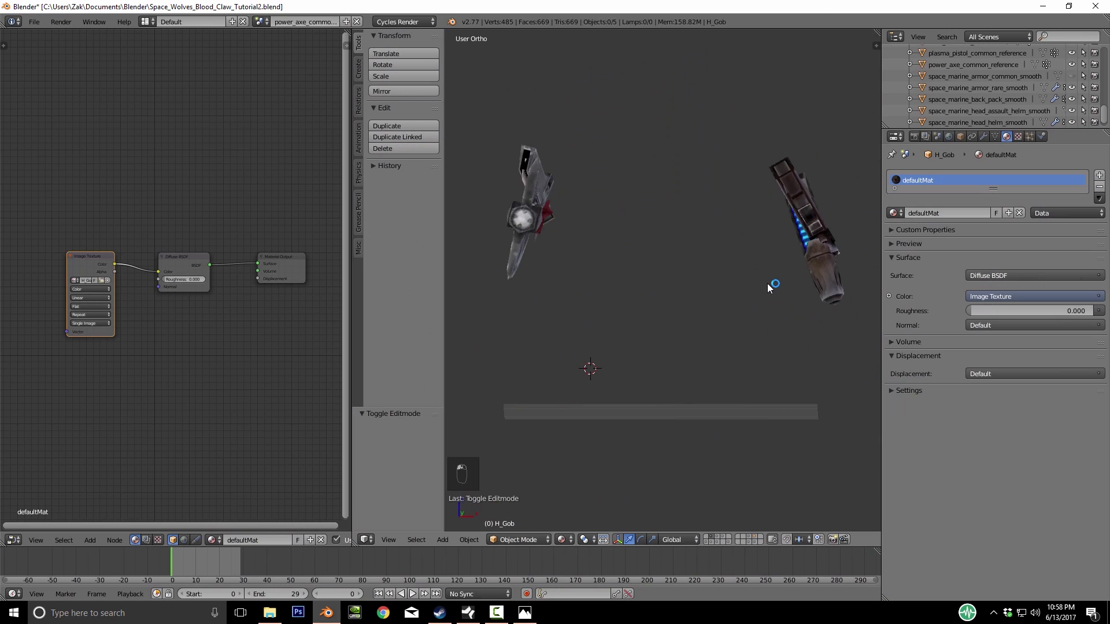
key("3")
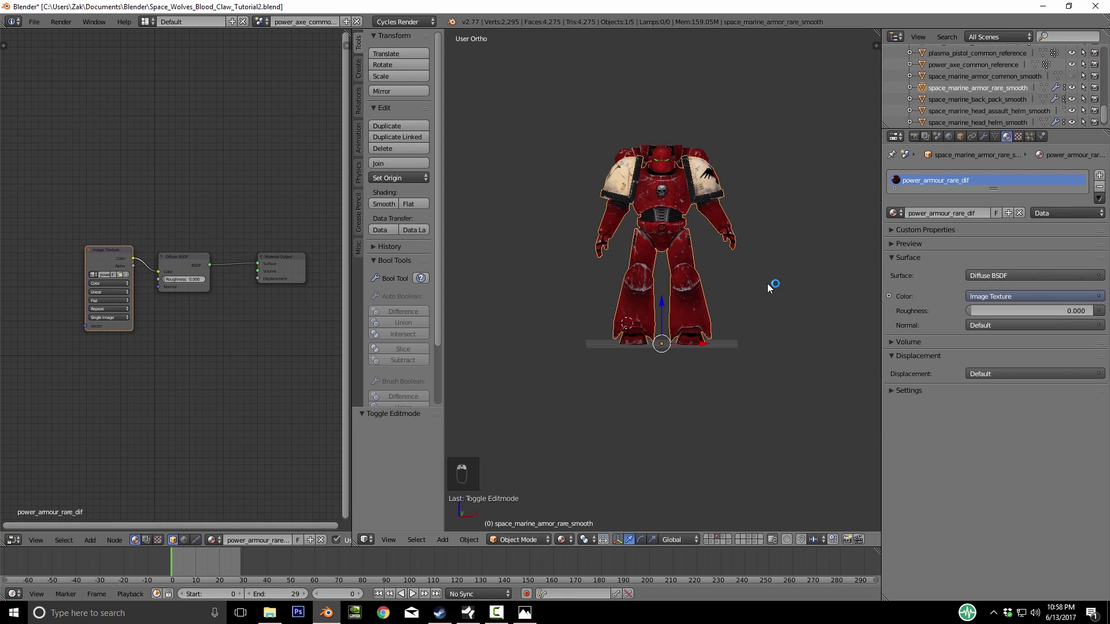
key("KP_Decimal")
key("h")
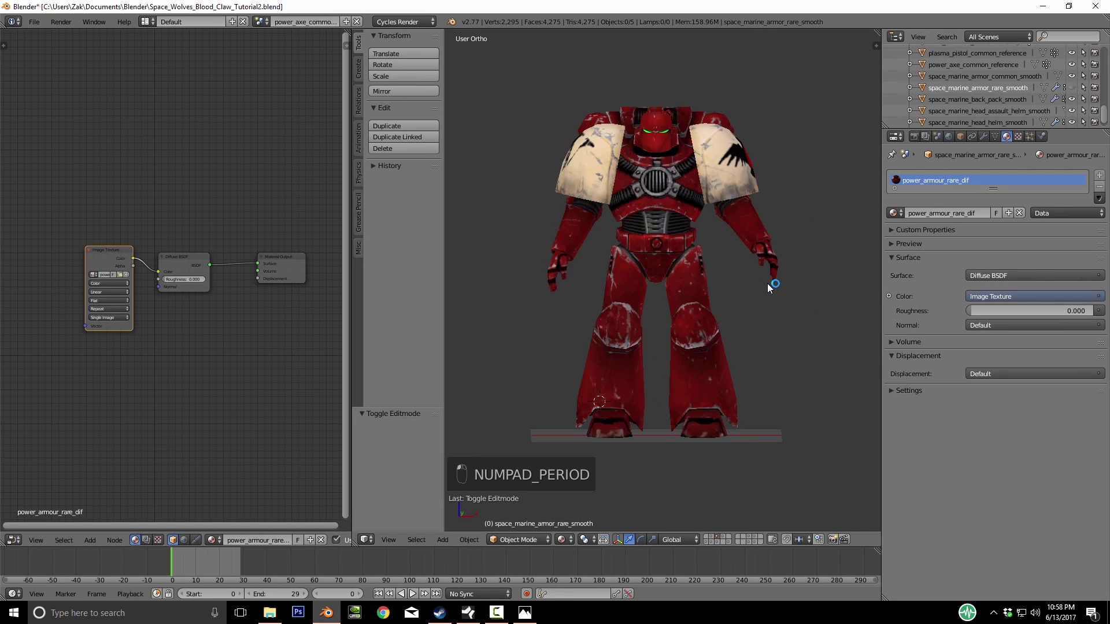
middle_click_drag(768, 288, 642, 292)
right_click(767, 288)
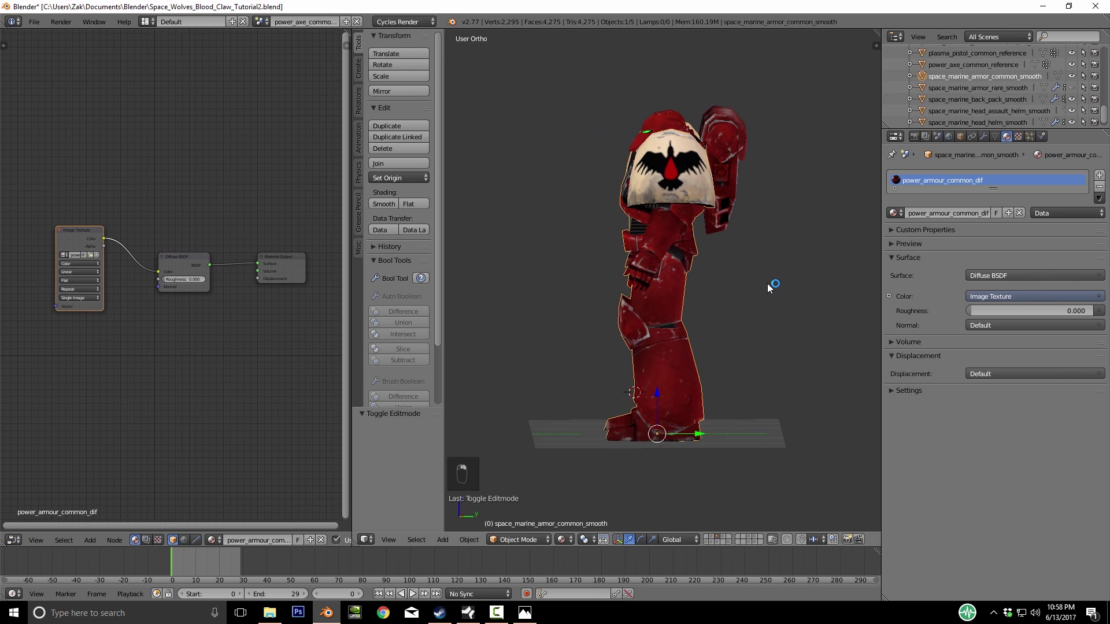
middle_click_drag(767, 288, 875, 294)
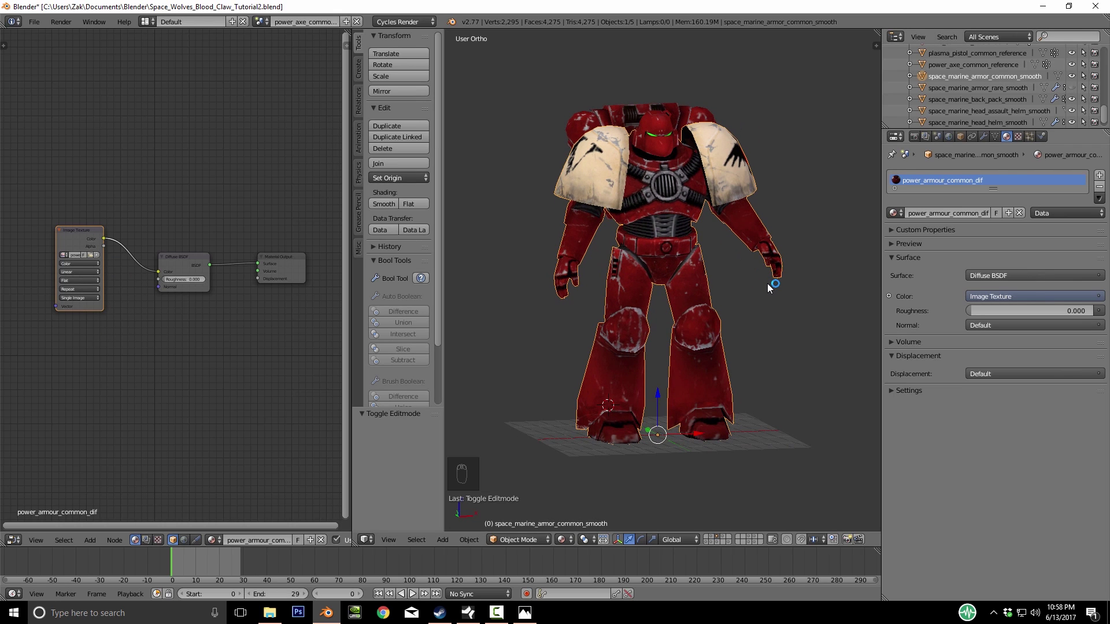
Hide space_marine_armor_common_smooth and show space_marine_armor_rare_smooth instead
left_click(1070, 76)
left_click(1071, 87)
middle_click_drag(768, 288, 673, 291)
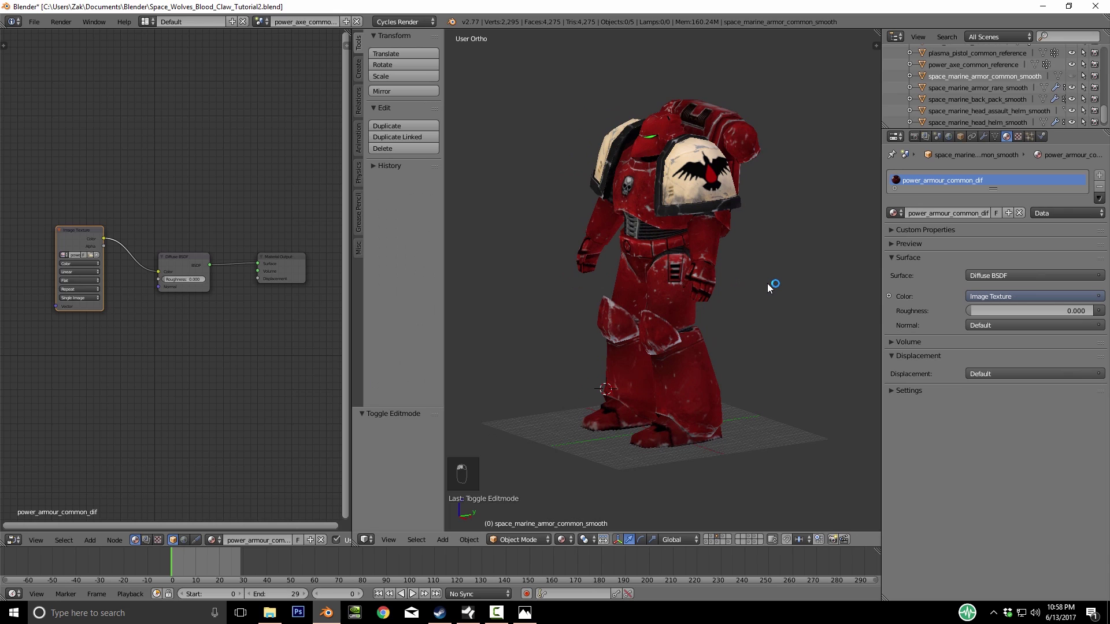
middle_click_drag(768, 288, 870, 289)
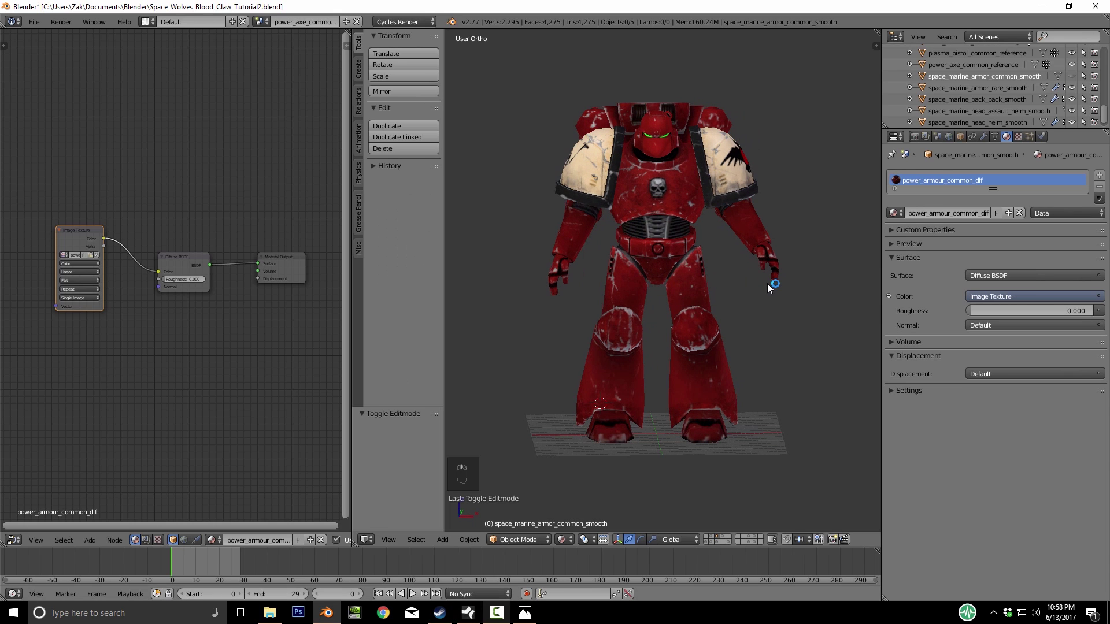
Compare the reference picture with the rare armor in Blender and open its texture power_armour_rare_dif.psd in Photoshop
left_click(525, 612)
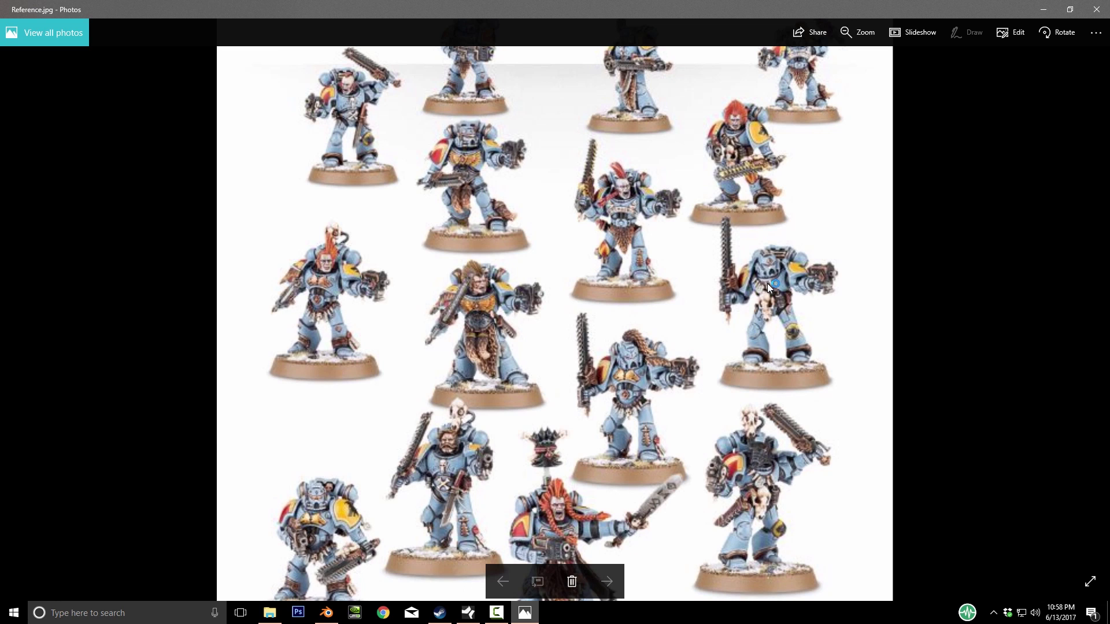
scroll(768, 288, "down", 1)
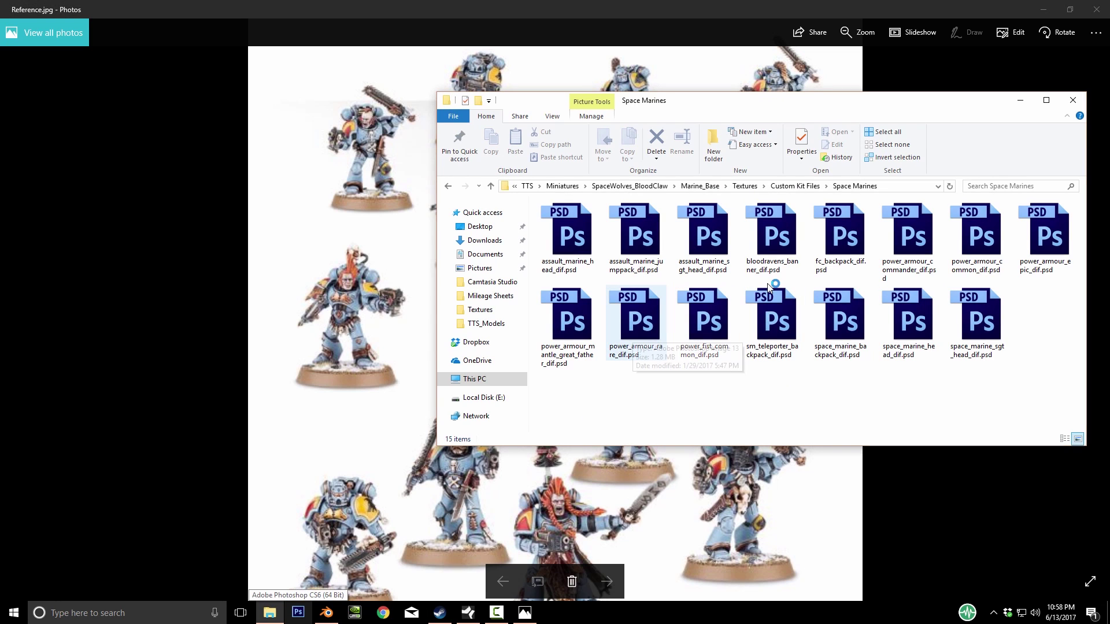
left_click(326, 612)
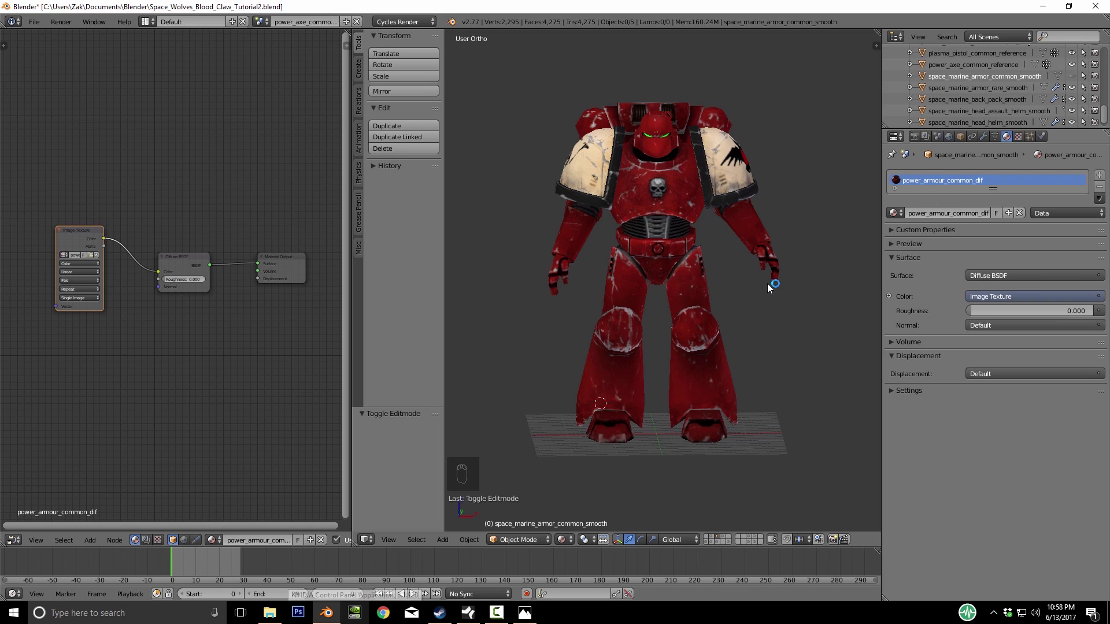
left_click(767, 283)
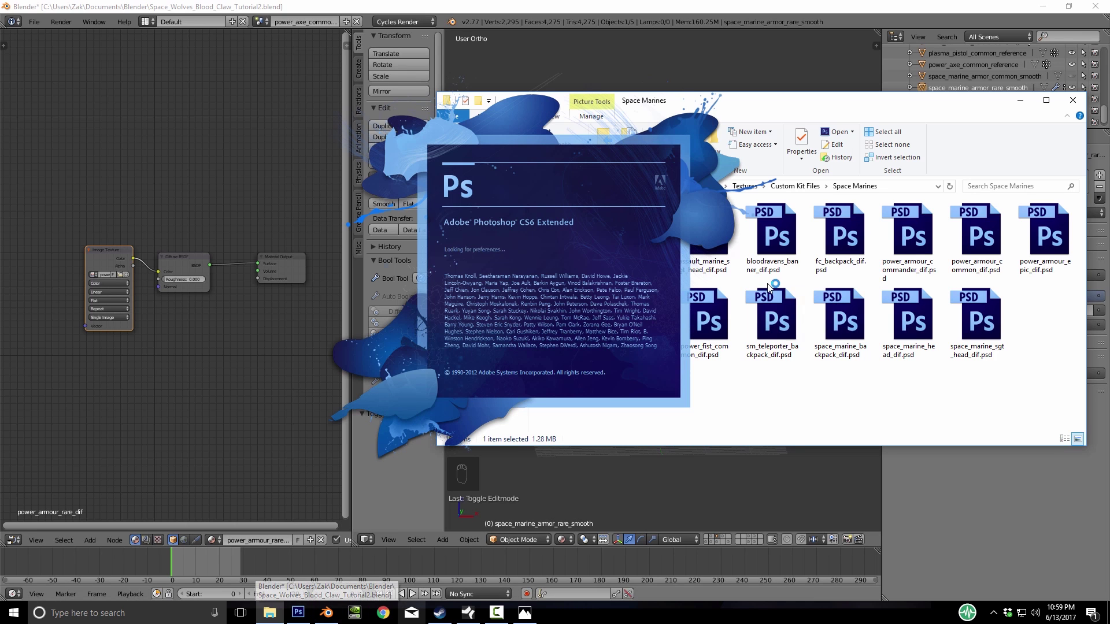
Look over the selected rare armor in Blender and the Space Wolves armor colors in the reference picture
key("alt+Tab")
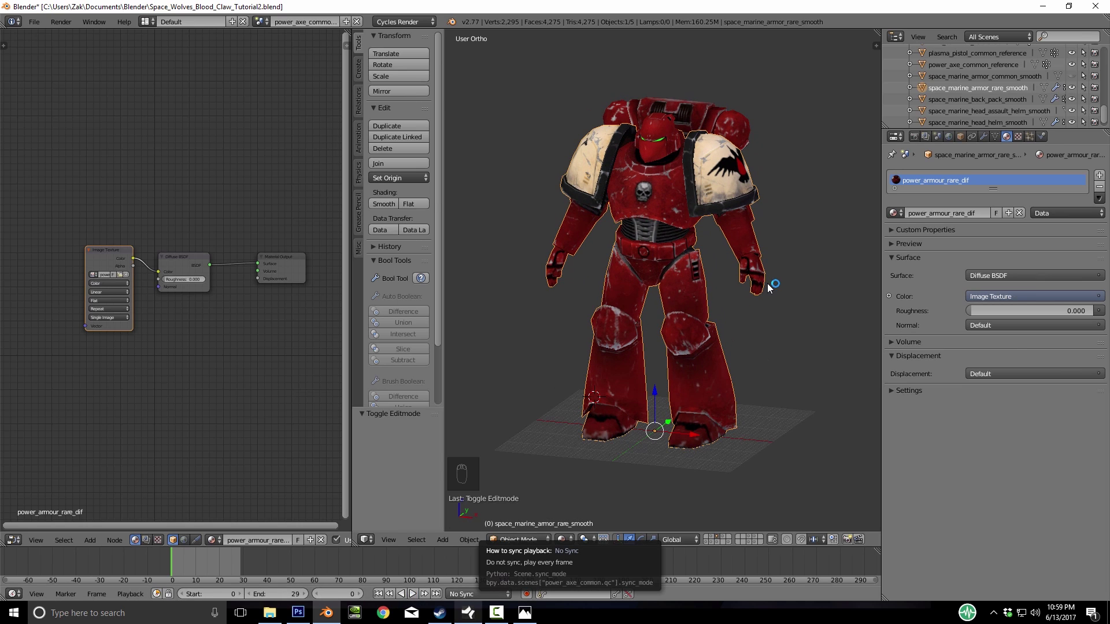
key("alt+Tab")
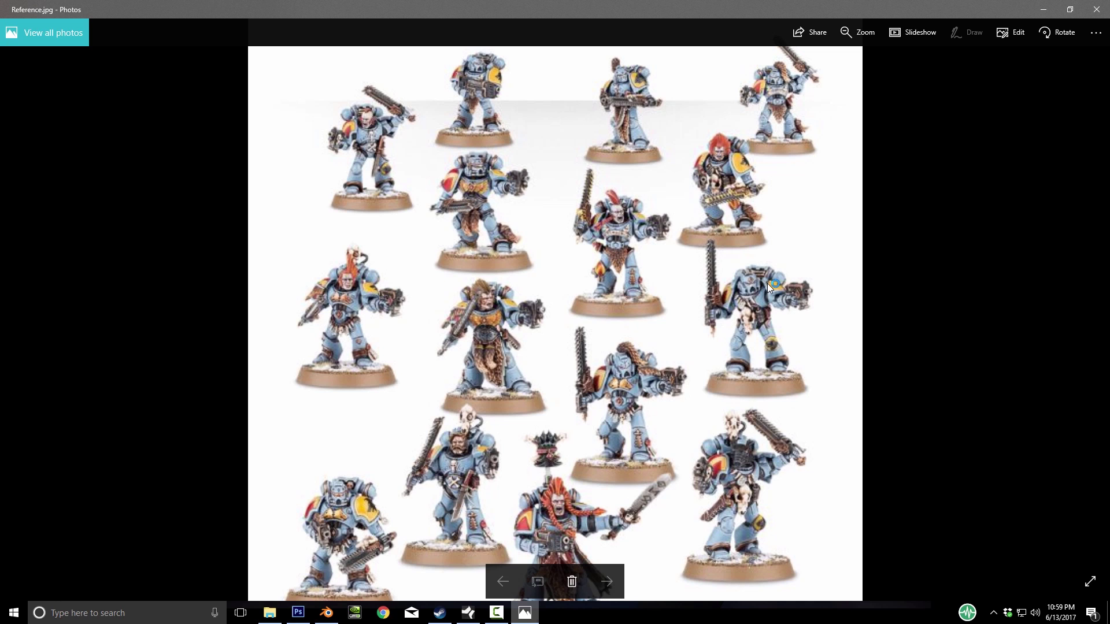
key("alt+Tab")
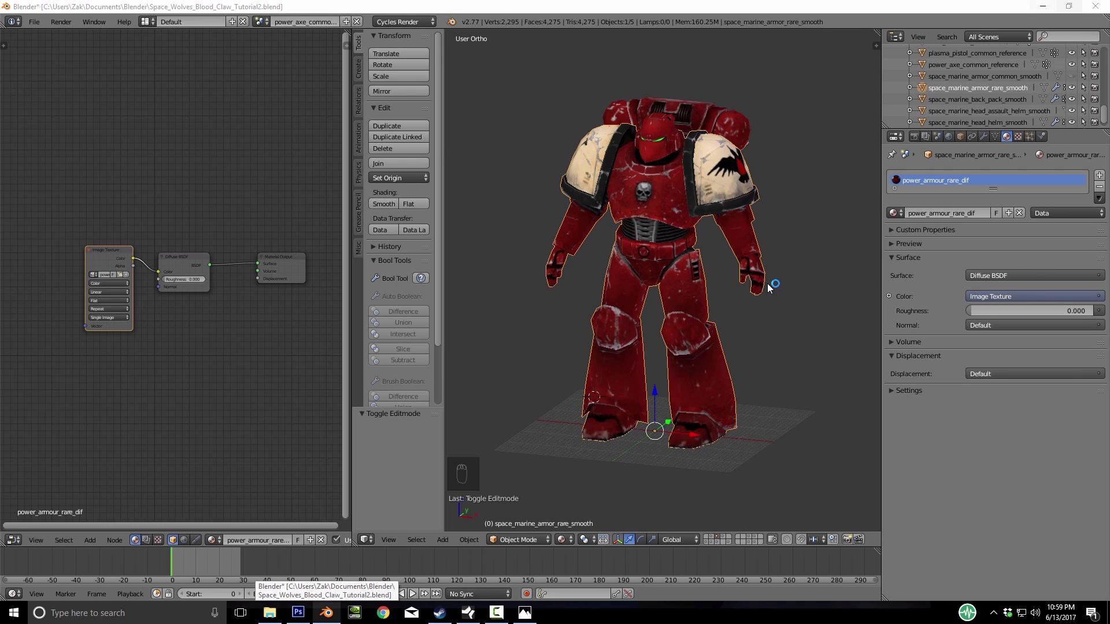
Minimize the Blender and Studio One windows behind the loading Photoshop
left_click(1042, 6)
left_click(1043, 7)
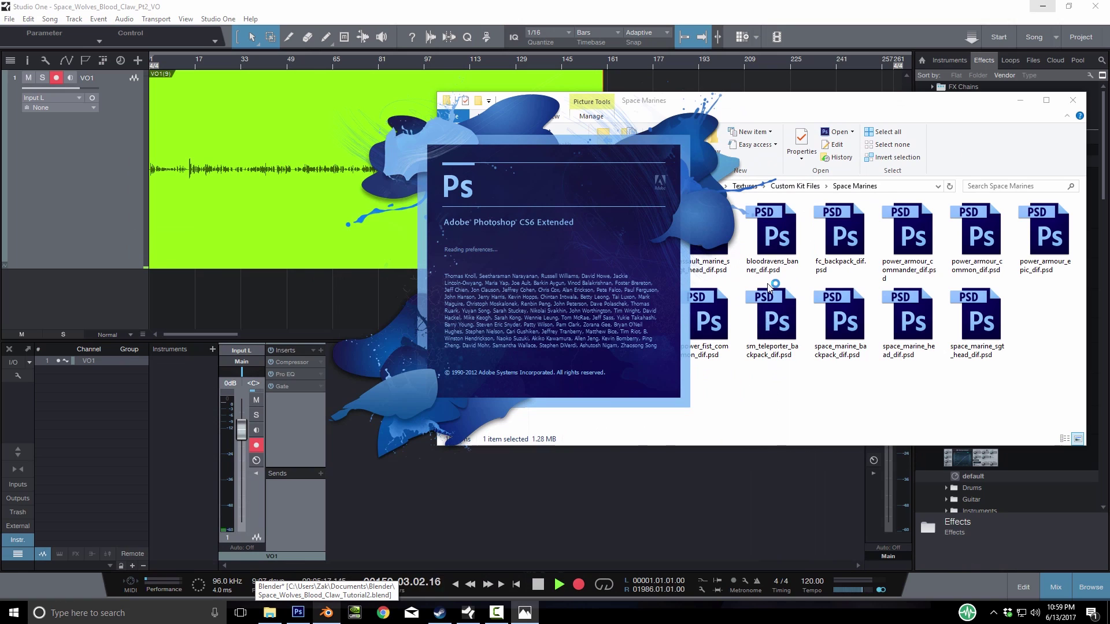
left_click(1042, 6)
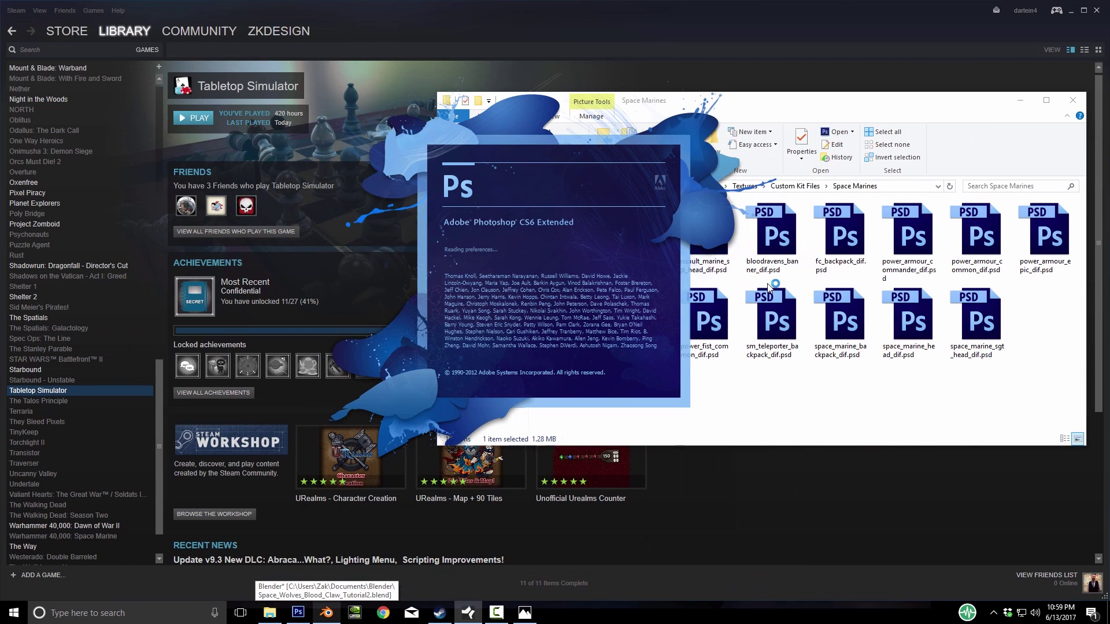
Place the Reference picture from the SpaceWolves_BloodClaw folder into power_armour_rare_dif.psd and move its layer above all others
left_click(1070, 10)
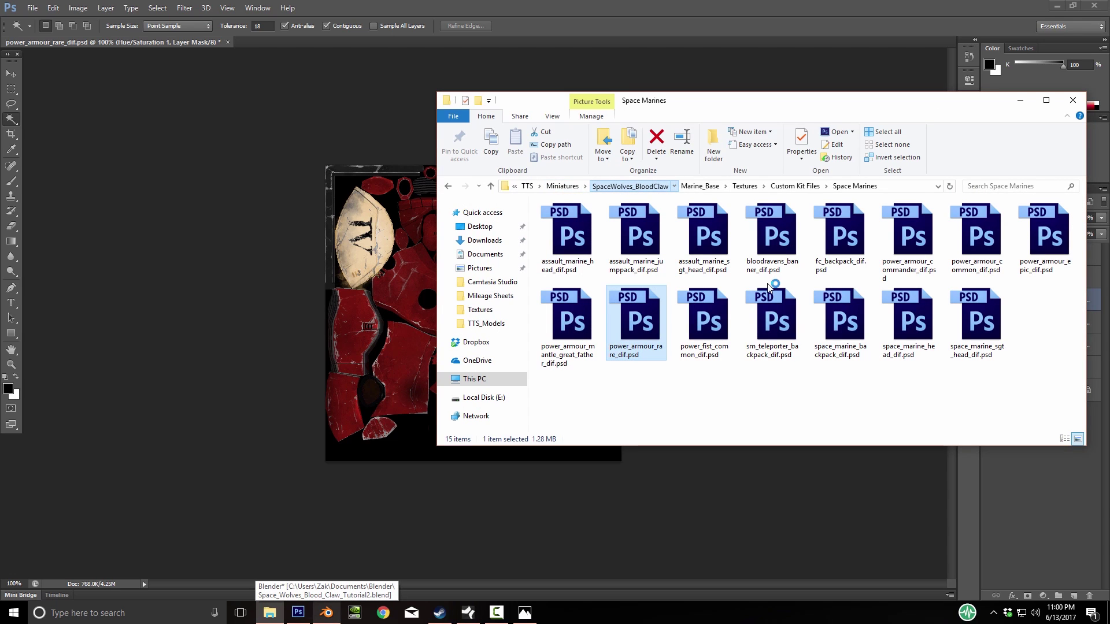
left_click(629, 186)
left_click(704, 234)
mouse_move(703, 234)
left_mouse_down()
mouse_move(642, 257)
mouse_move(359, 44)
left_mouse_up()
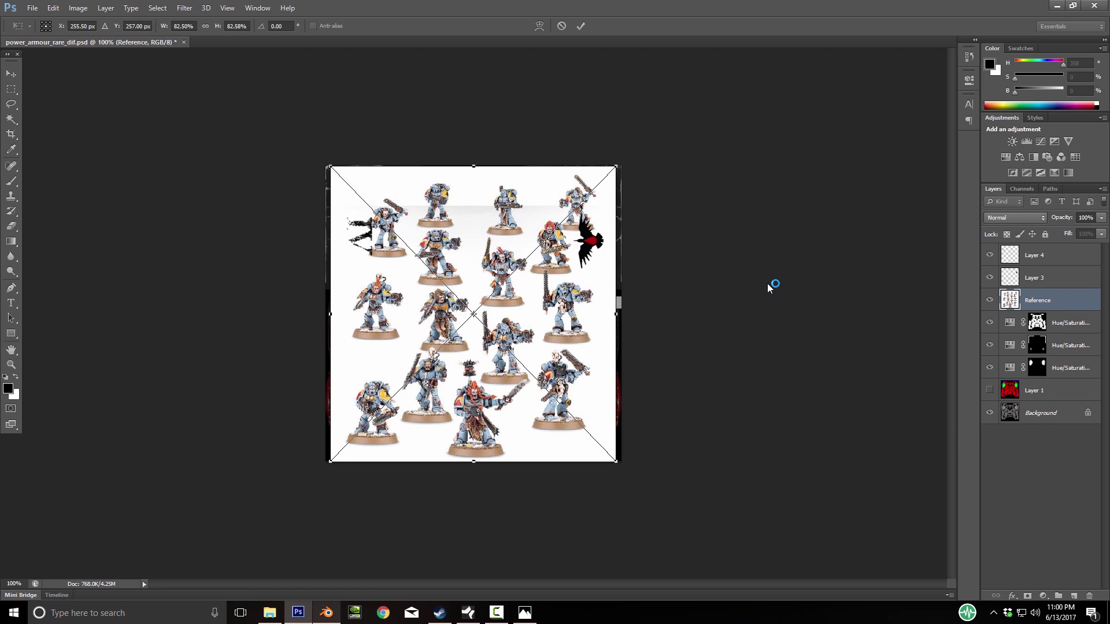
key("Return")
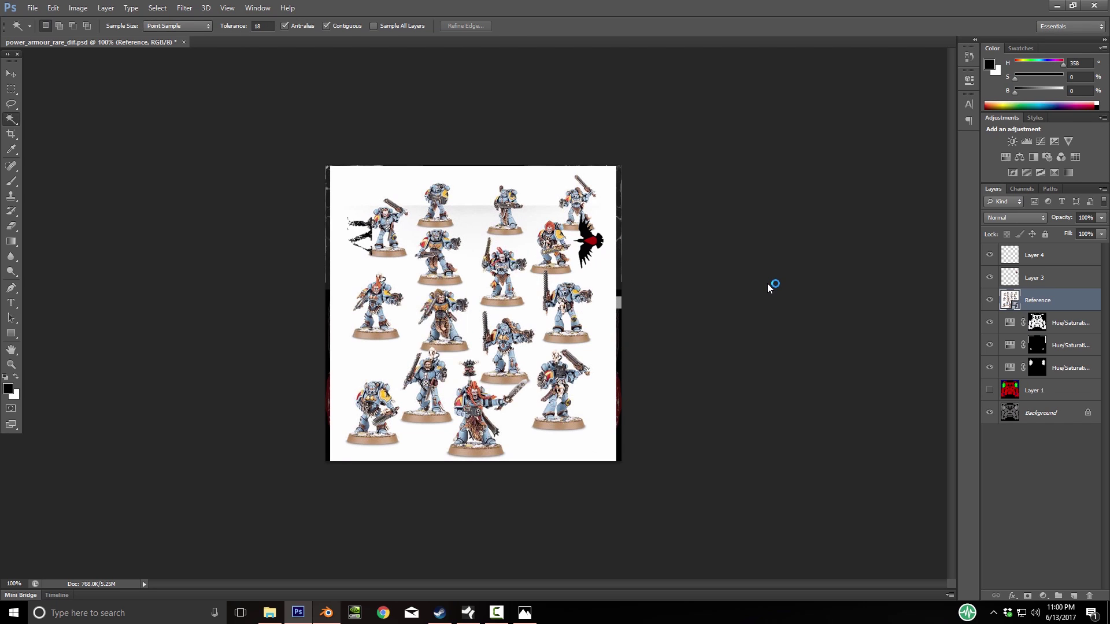
key("v")
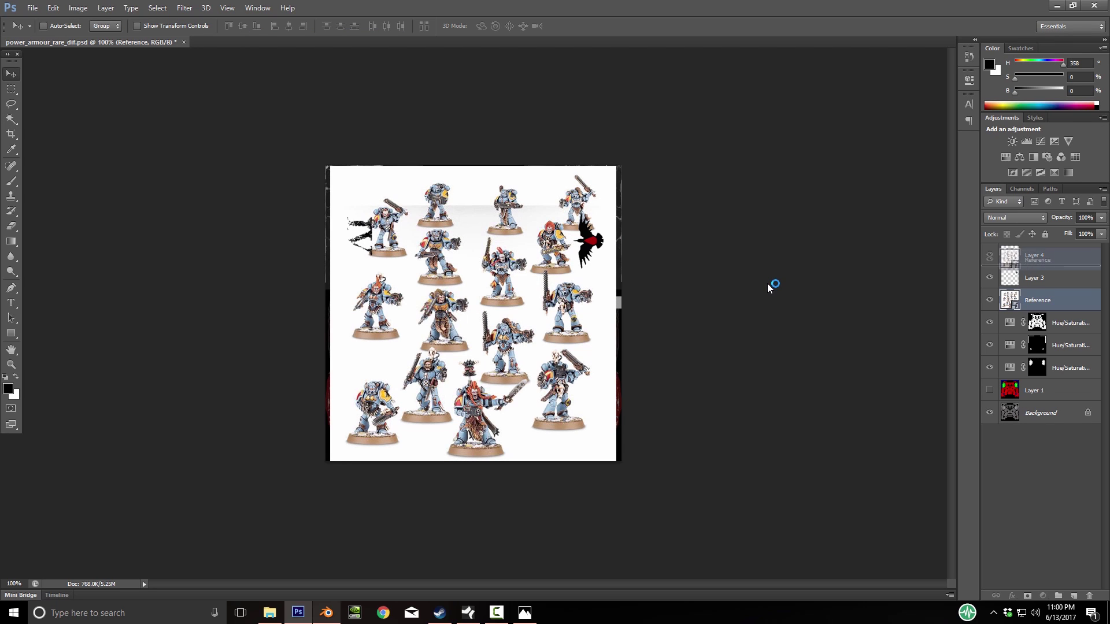
key("ctrl+shift+bracketright")
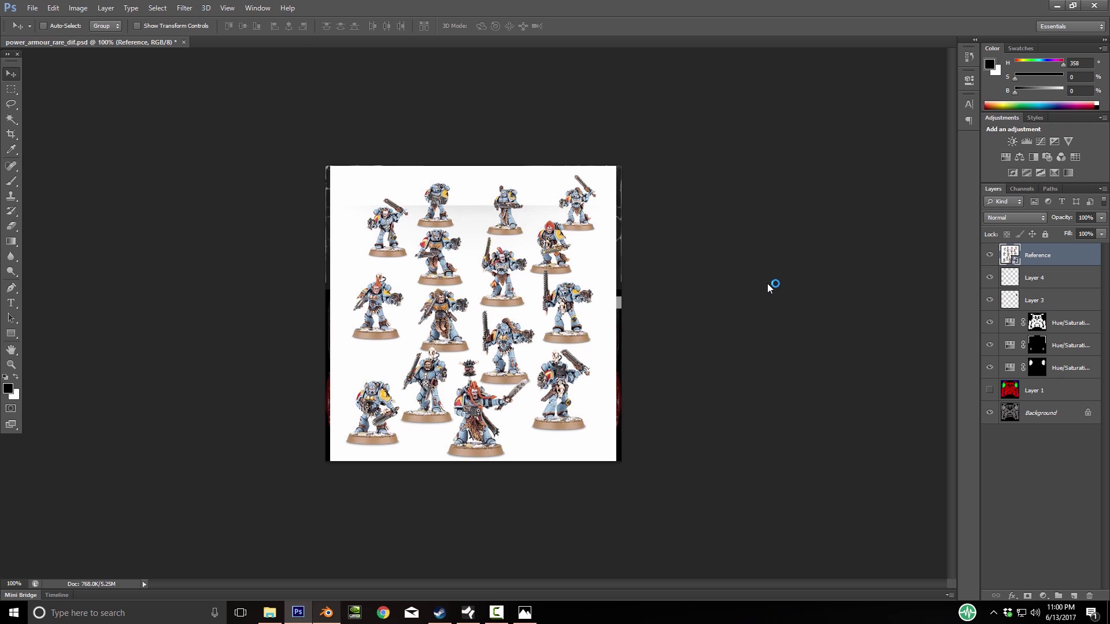
Sample the light blue of a marine's armor in the reference picture and add a new layer above it
key("z")
left_click(768, 284)
left_click(768, 284)
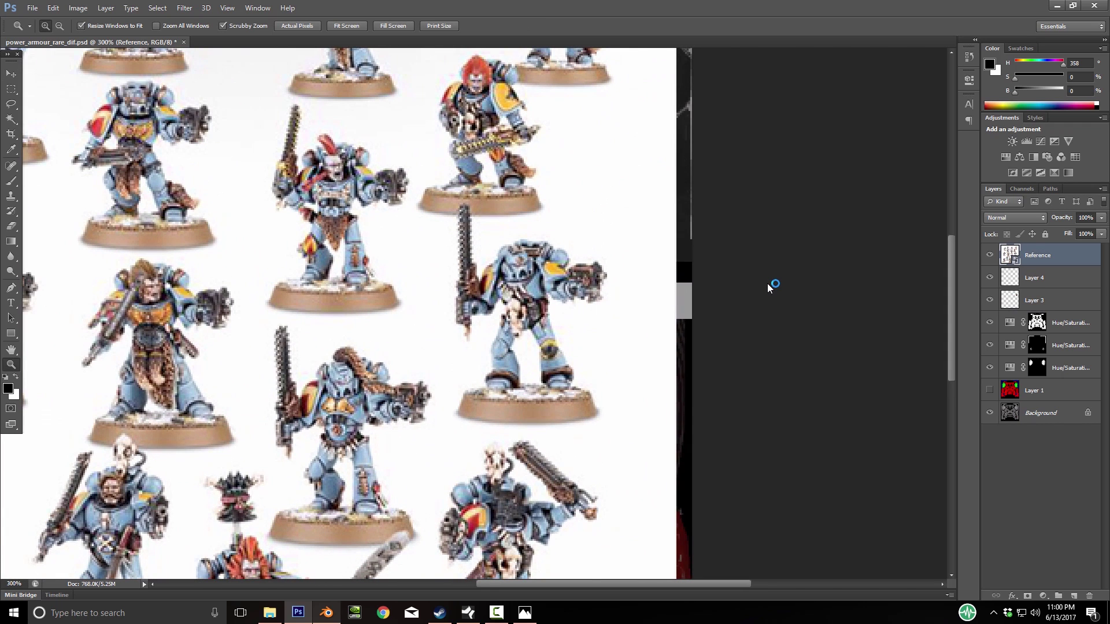
key("b")
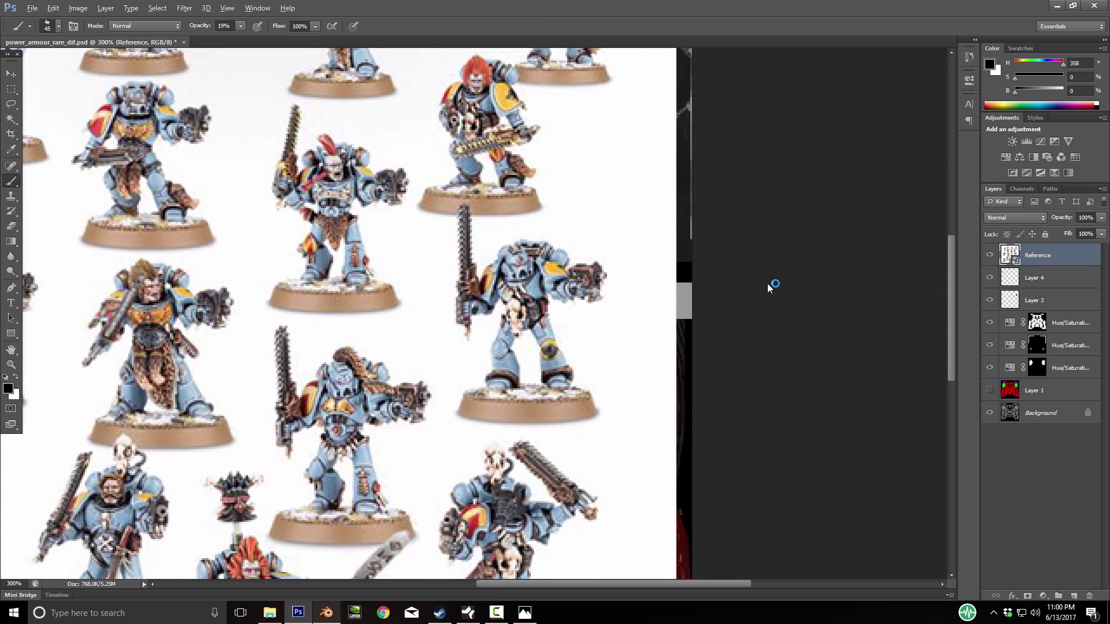
left_click(767, 284, "alt")
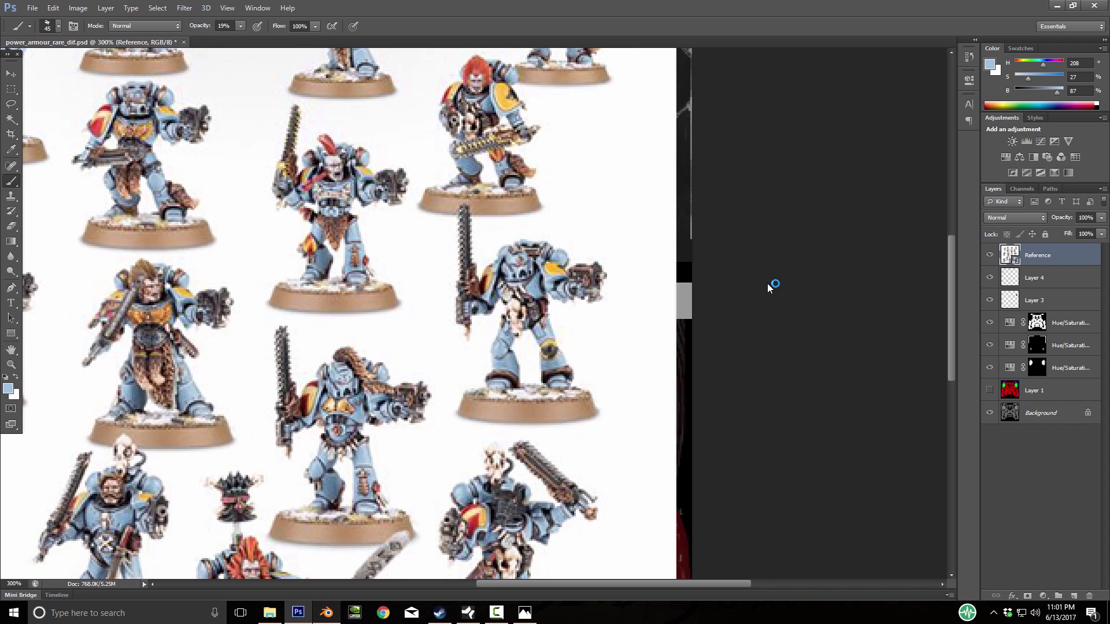
left_click(1074, 596)
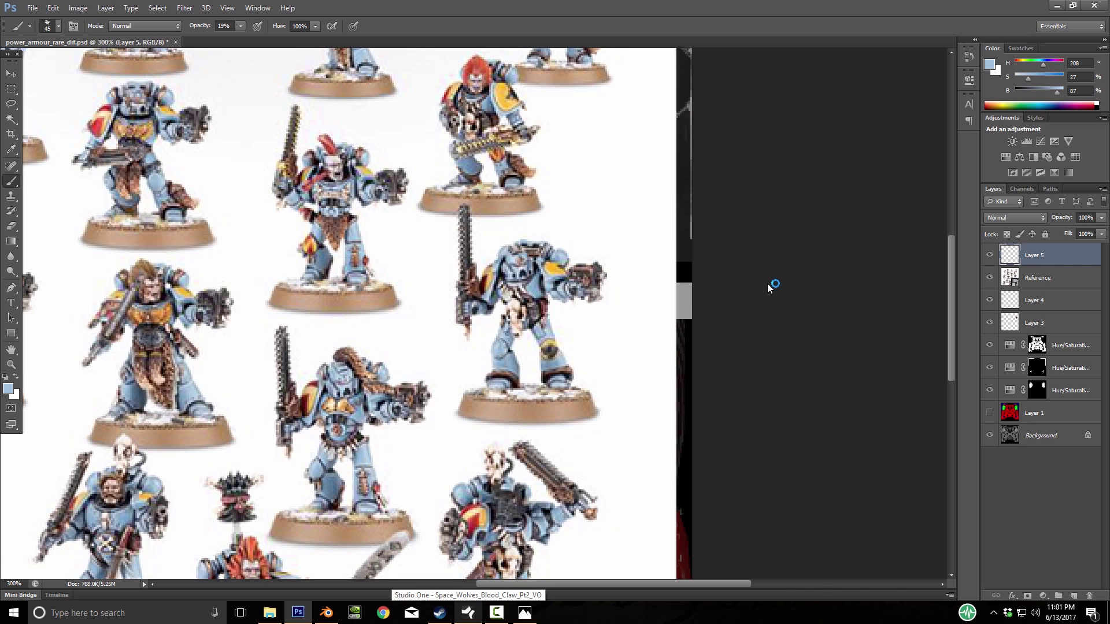
Choose the hard round brush tip at 100% hardness and reduce its size to 15 px
left_click(29, 26)
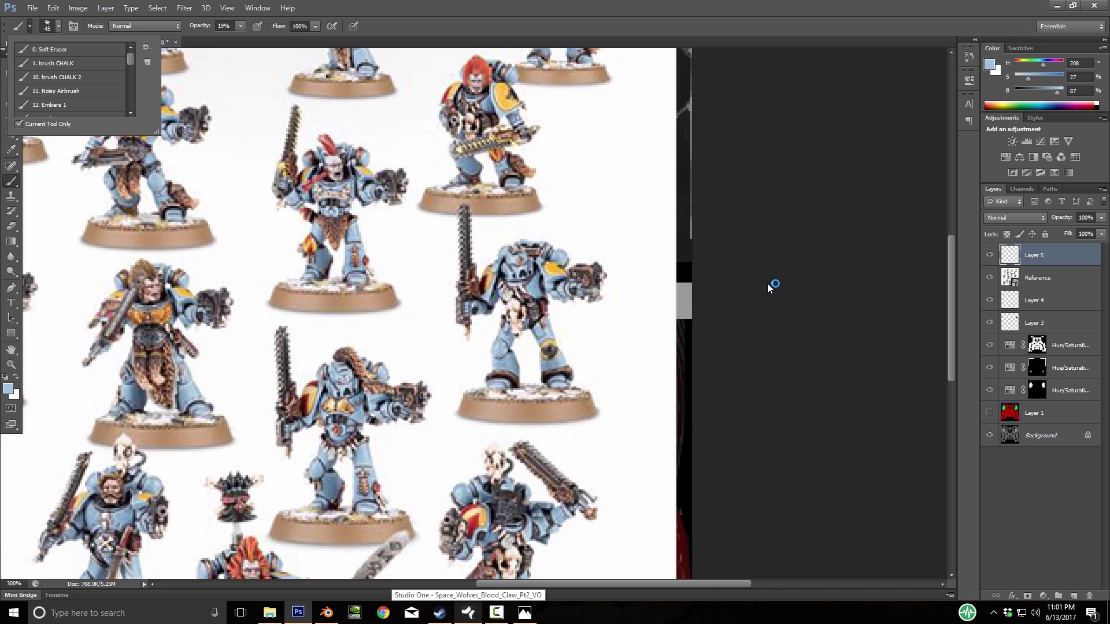
left_click(29, 26)
left_click(59, 26)
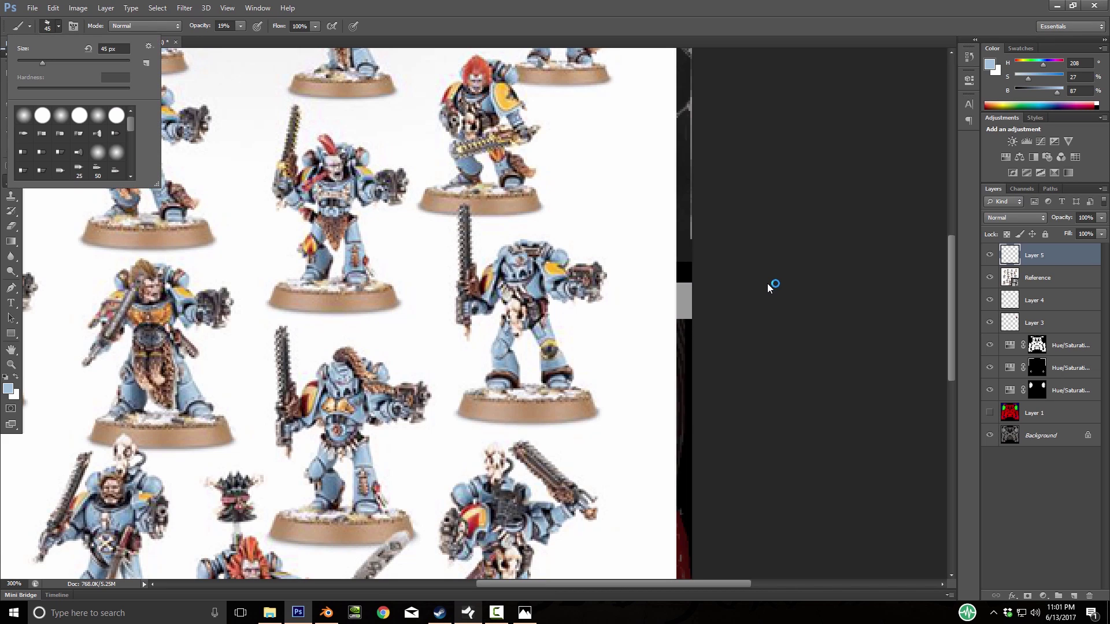
left_click(43, 116)
left_click(58, 26)
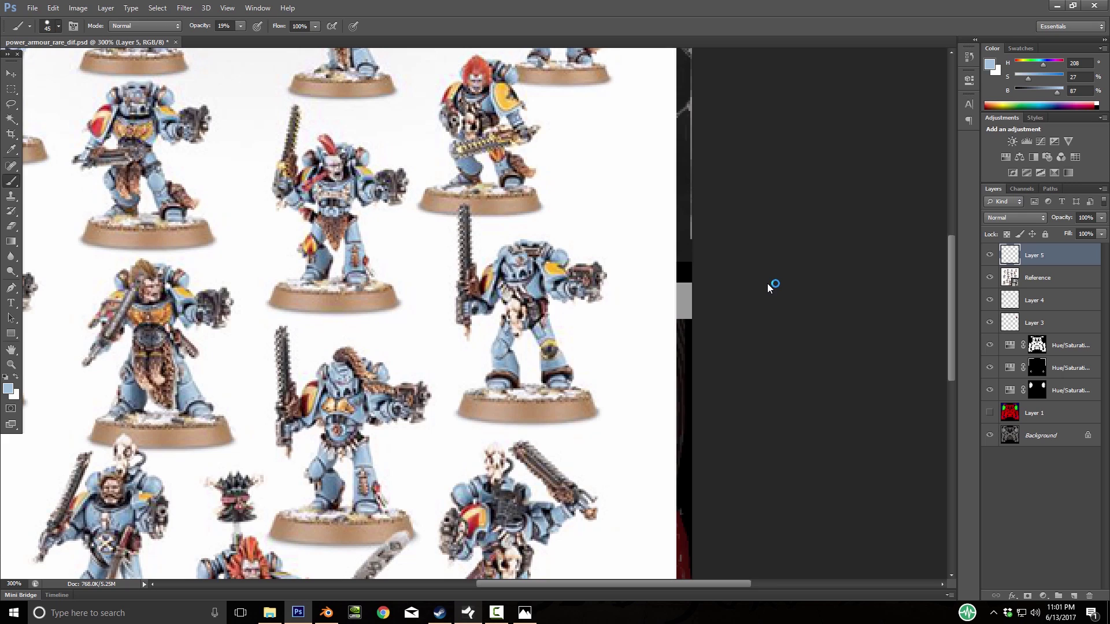
left_click(59, 26)
left_click_drag(41, 63, 31, 63)
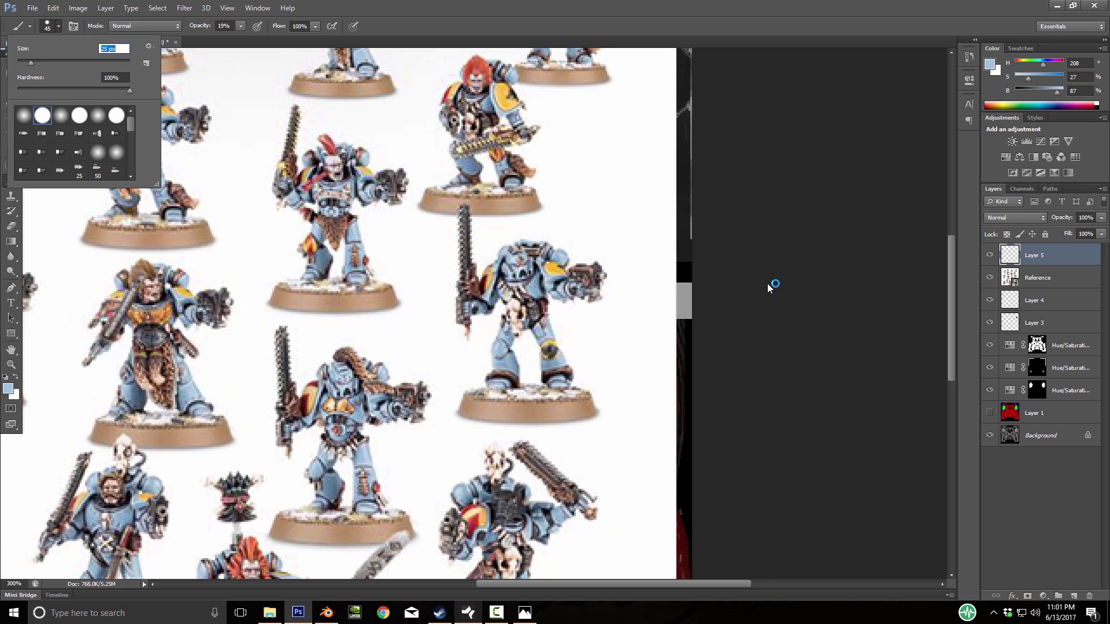
Paint a light blue swatch on the white area beside the marines at 100% brush opacity
left_click_drag(622, 192, 615, 200)
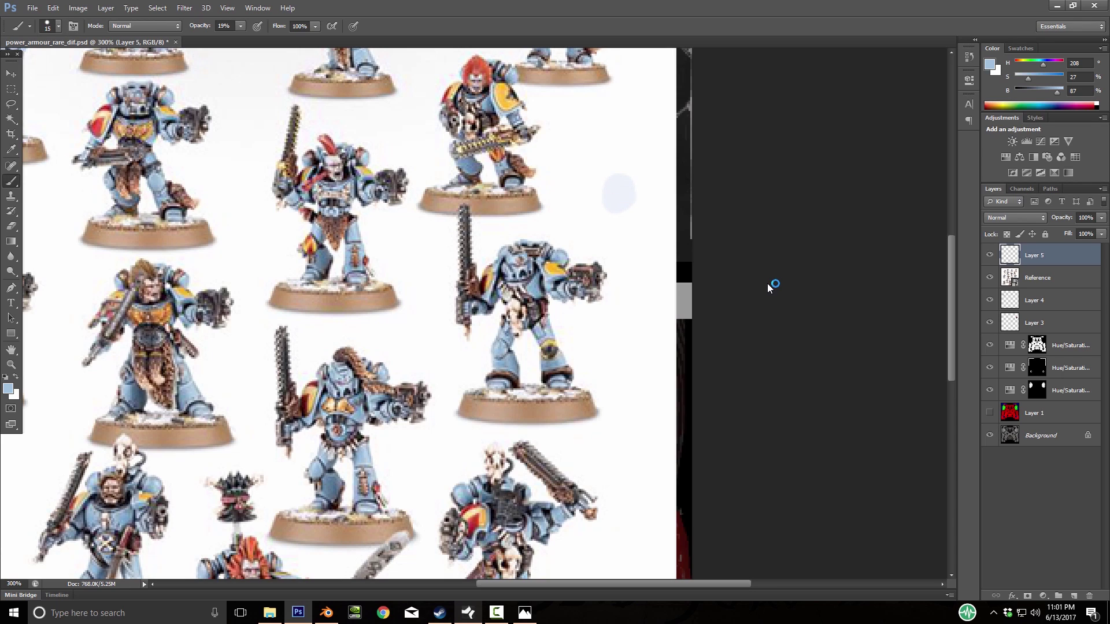
key("0")
mouse_move(633, 181)
left_mouse_down()
mouse_move(617, 199)
mouse_move(631, 197)
left_mouse_up()
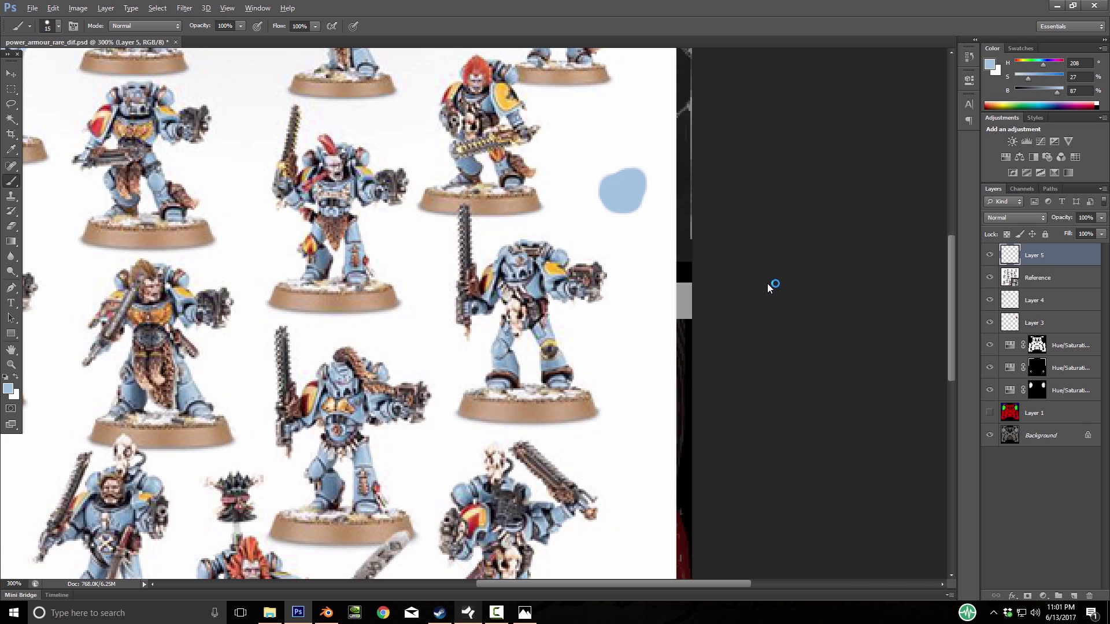
Add a dark blue shadow swatch and a pale blue highlight swatch sampled from the reference armor next to the light blue one
left_click(498, 359, "alt")
mouse_move(620, 211)
left_mouse_down()
mouse_move(635, 222)
mouse_move(607, 217)
left_mouse_up()
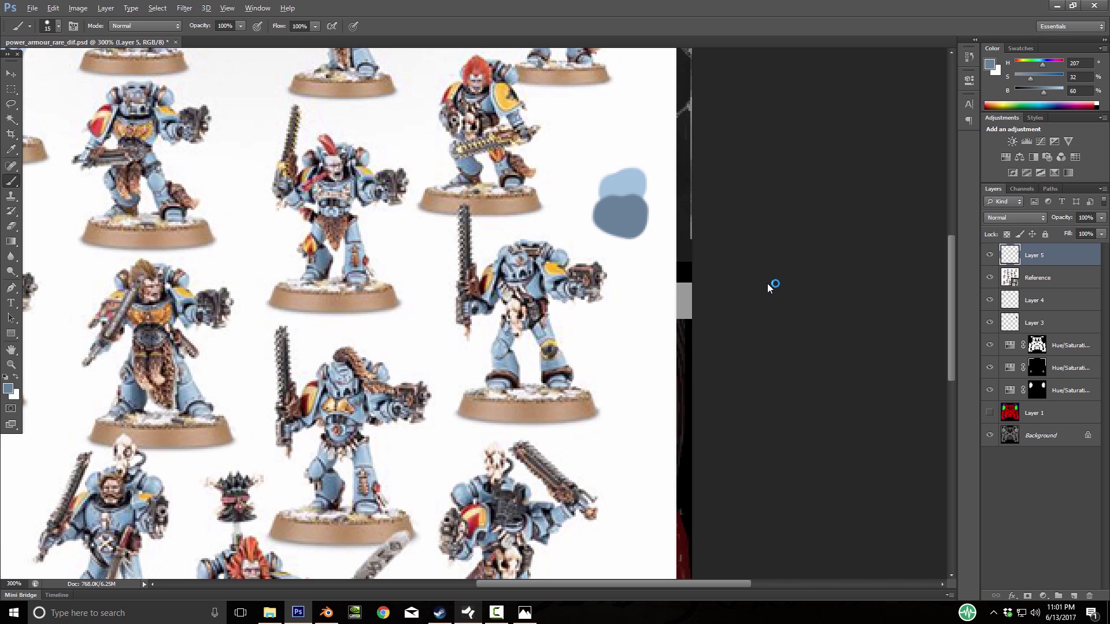
left_click(515, 256, "alt")
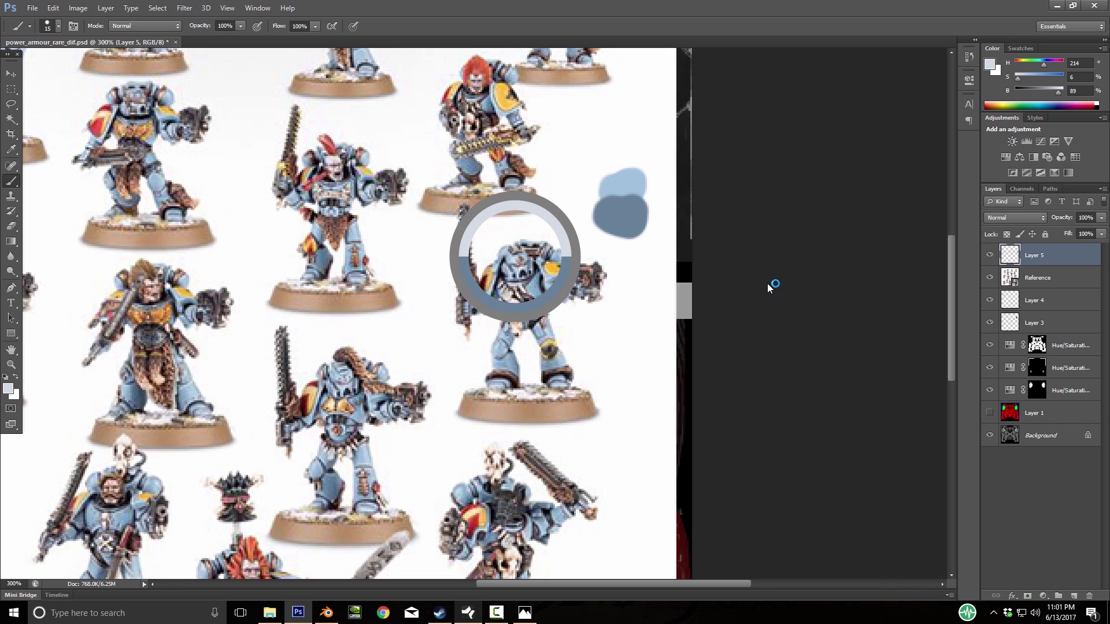
left_click(513, 260, "alt")
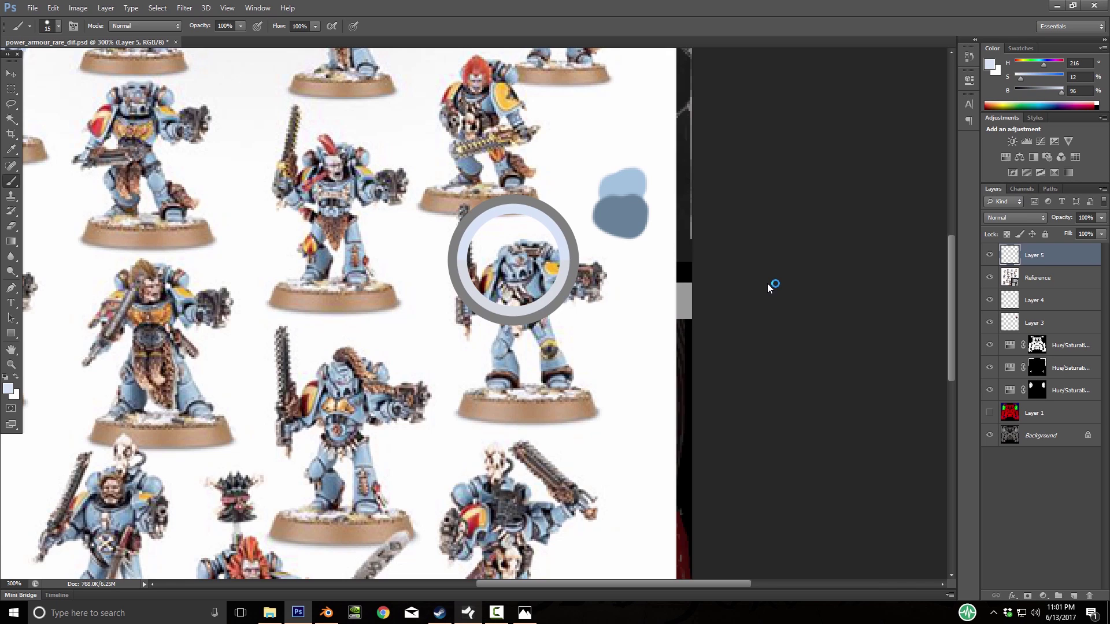
mouse_move(618, 161)
left_mouse_down()
mouse_move(629, 167)
mouse_move(624, 159)
left_mouse_up()
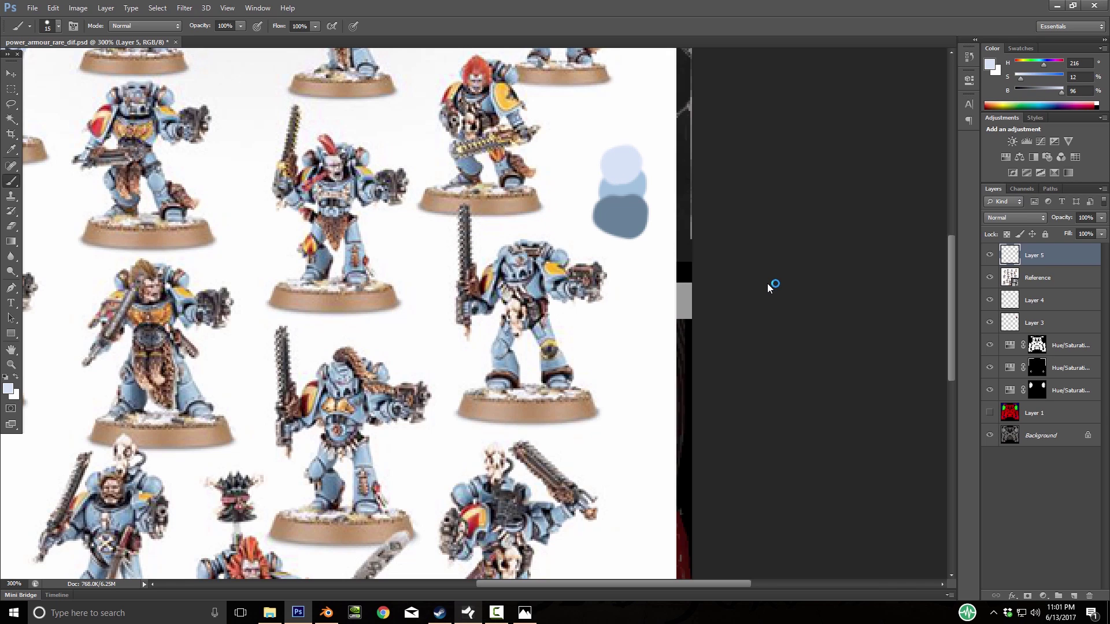
Hide the Reference layer to look at the armor texture under the swatches, and show it again
left_click(990, 278)
key("z")
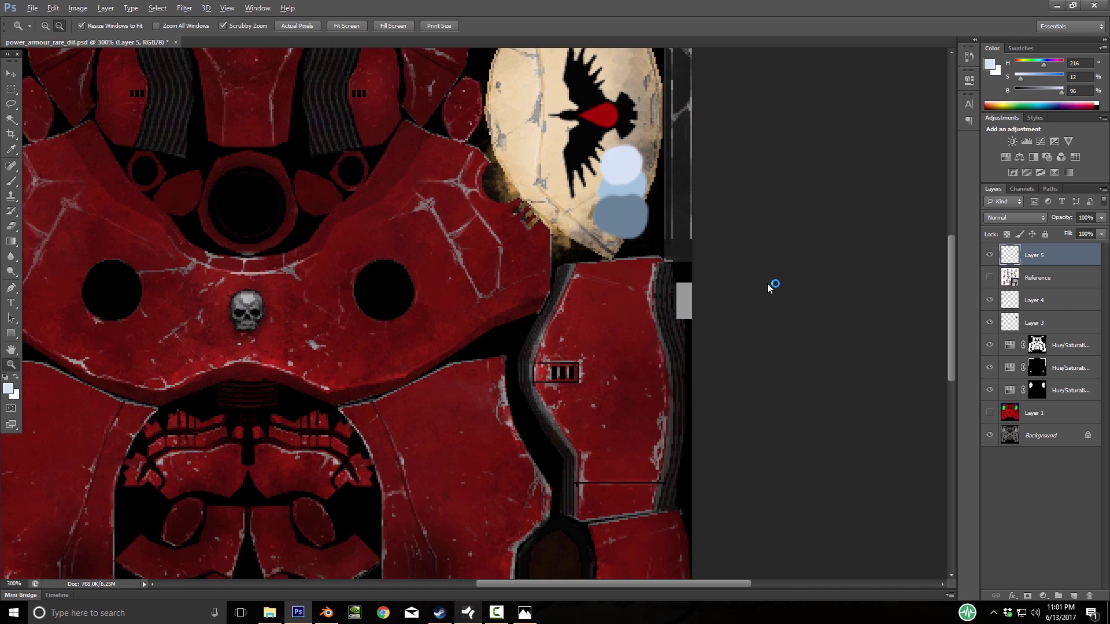
key("ctrl+minus")
key("ctrl+minus")
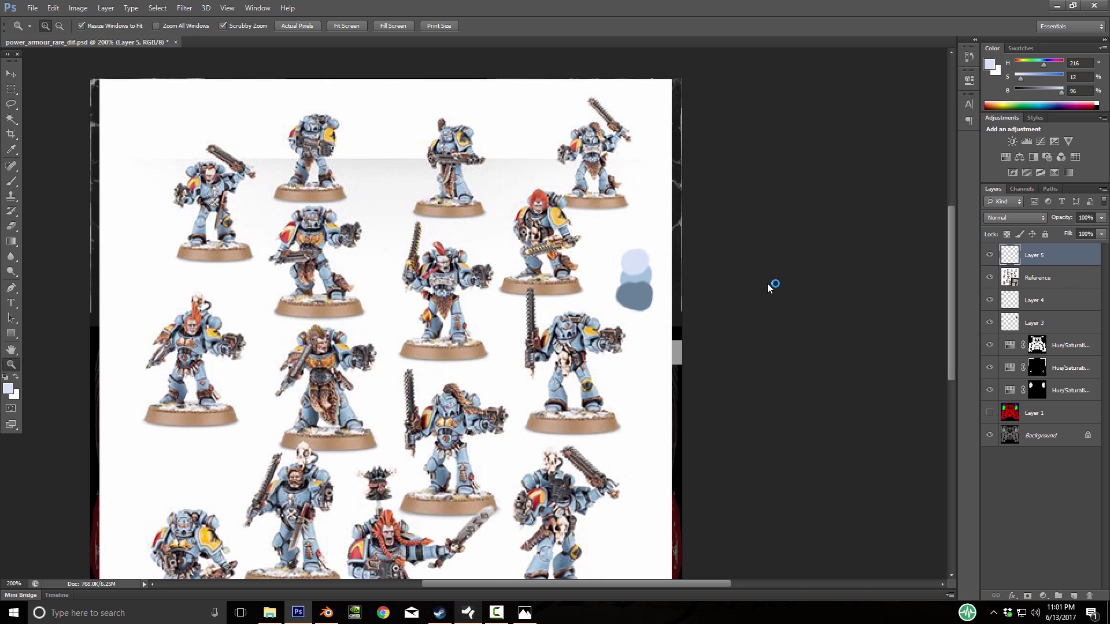
key("ctrl+plus")
Sample yellow-orange, red and dark red from the marines' shoulder pads and paint a swatch of each beside the blue ones
key("b")
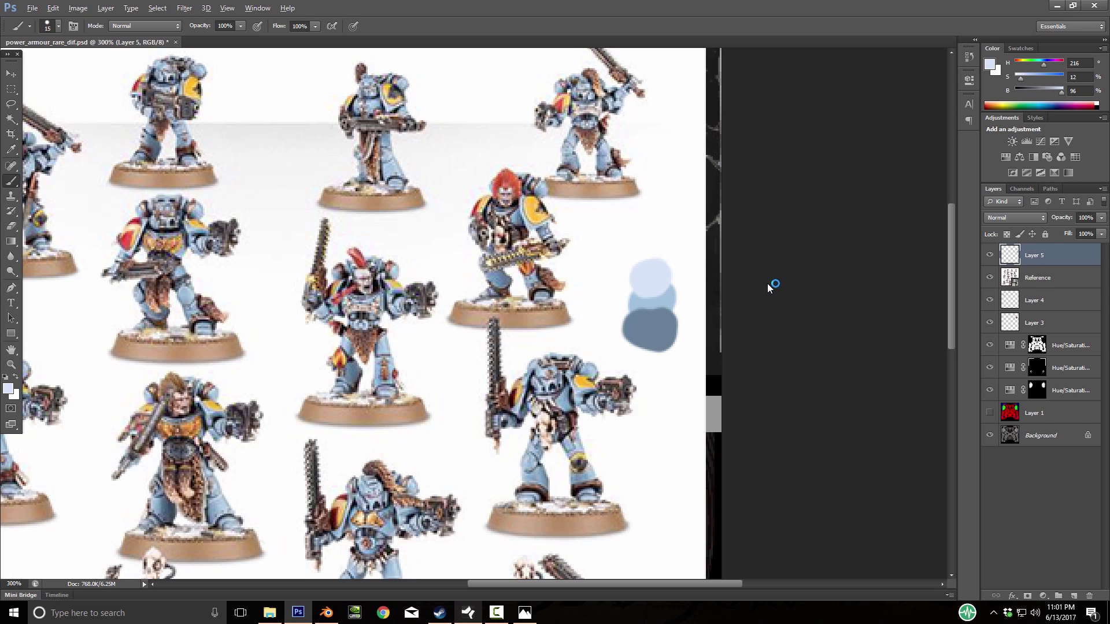
left_click(531, 205, "alt")
left_click(613, 260)
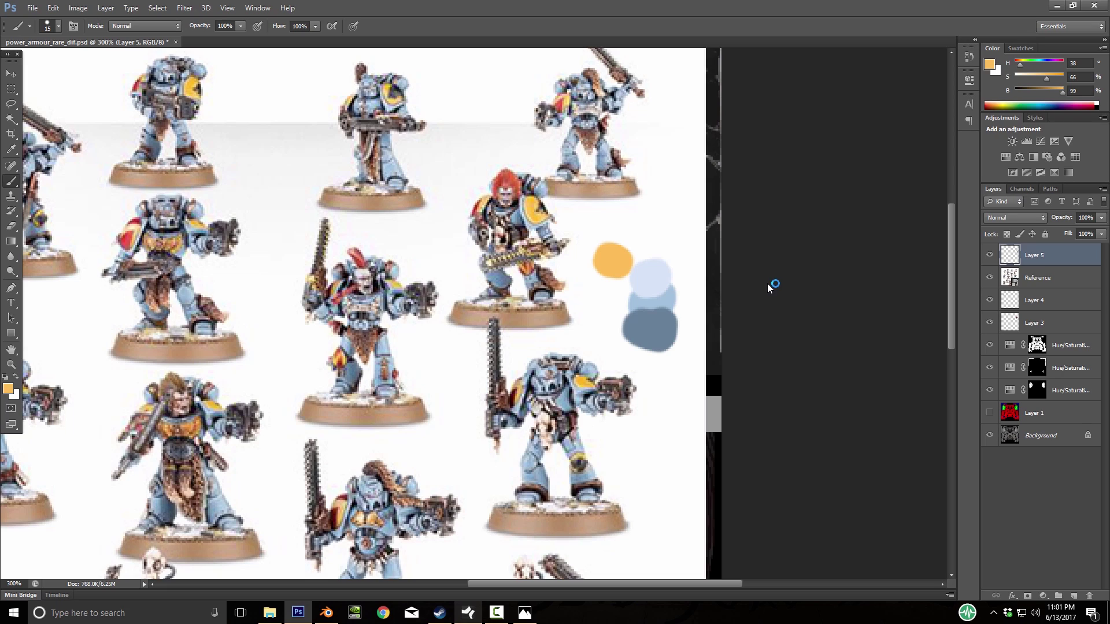
left_click(124, 238, "alt")
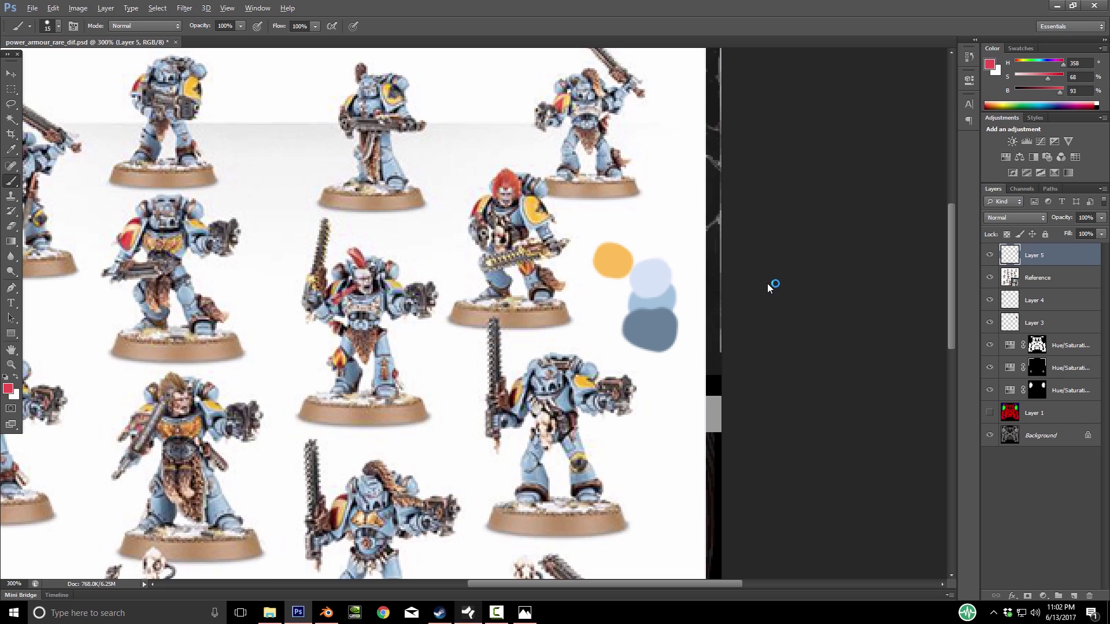
mouse_move(603, 293)
left_mouse_down()
mouse_move(613, 288)
mouse_move(605, 295)
left_mouse_up()
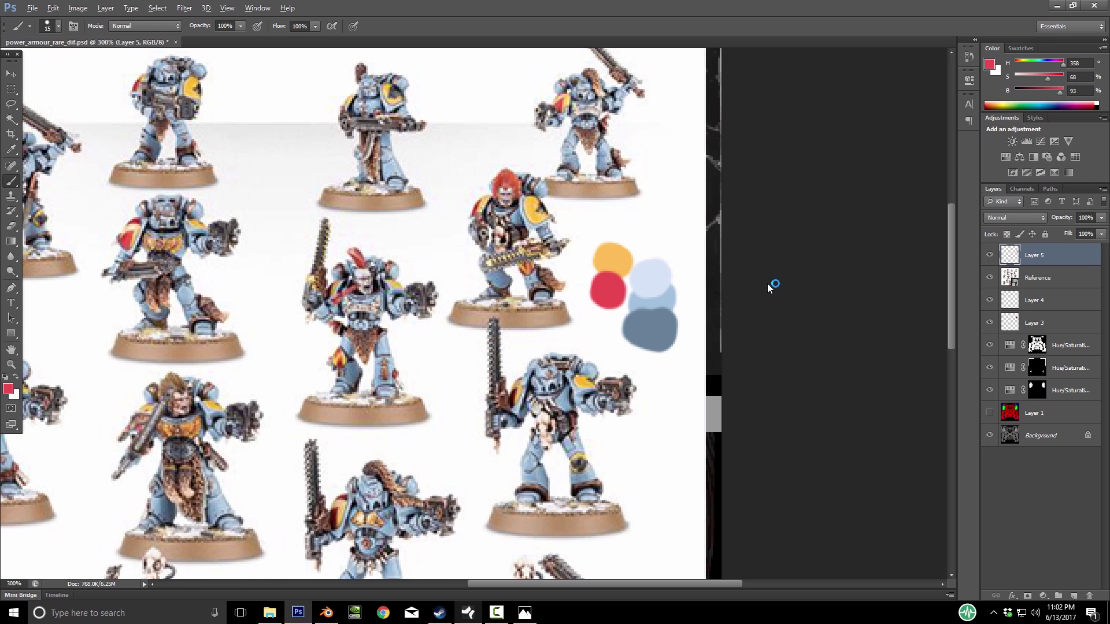
mouse_move(322, 483)
left_mouse_down("alt")
mouse_move(334, 511)
mouse_move(328, 496)
left_mouse_up("alt")
left_click_drag(603, 300, 602, 311)
Hide the Reference layer and move the color swatches up to the upper right corner of the armor texture
key("z")
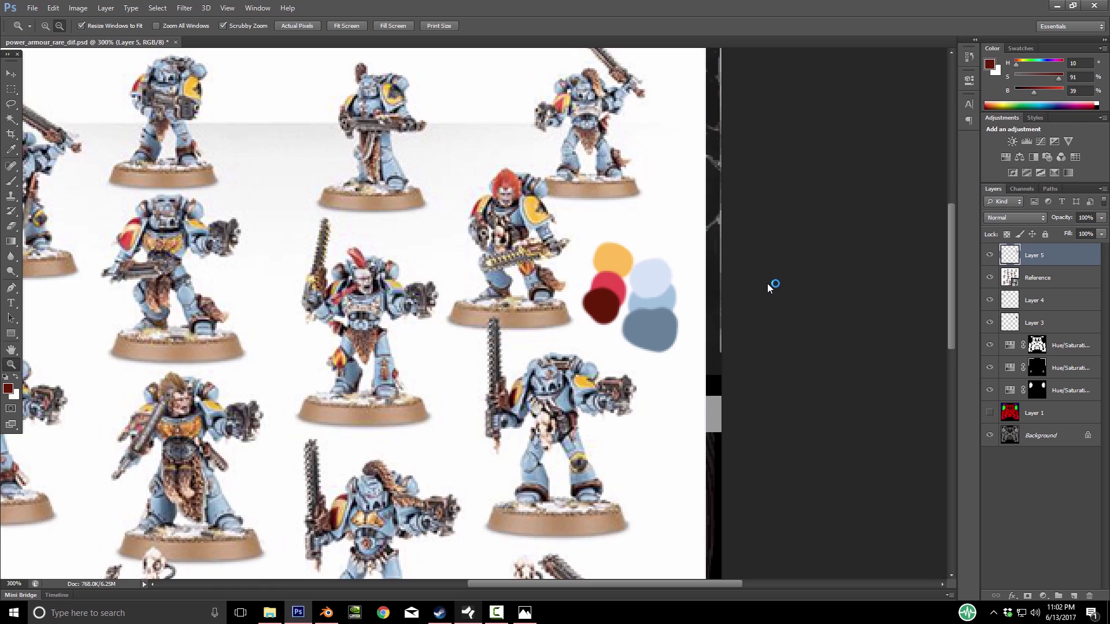
left_click(578, 317, "alt")
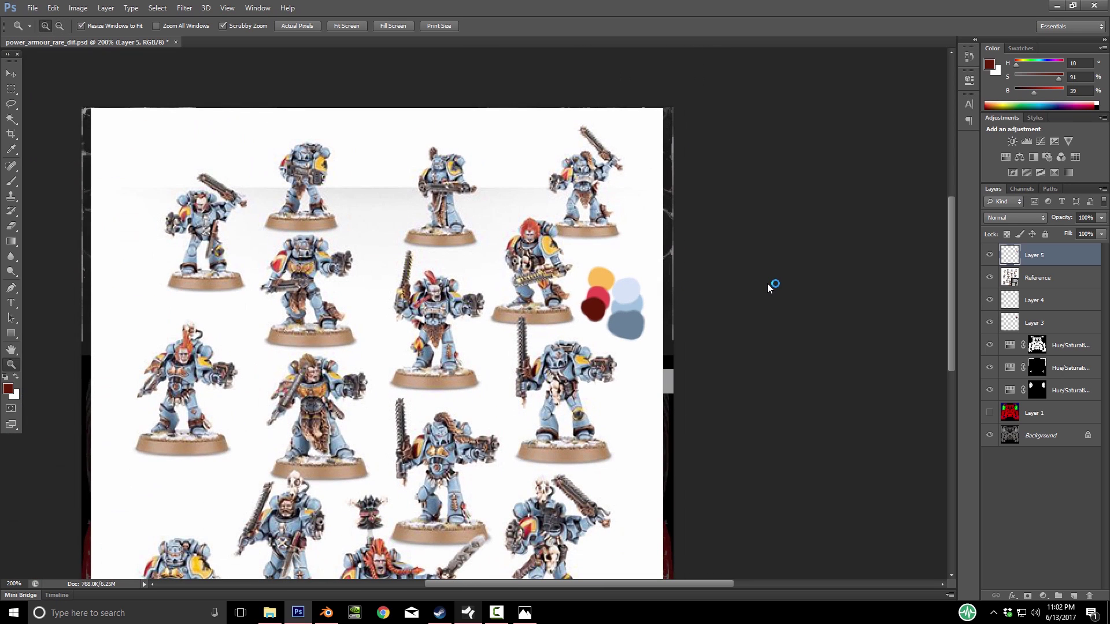
left_click(989, 278)
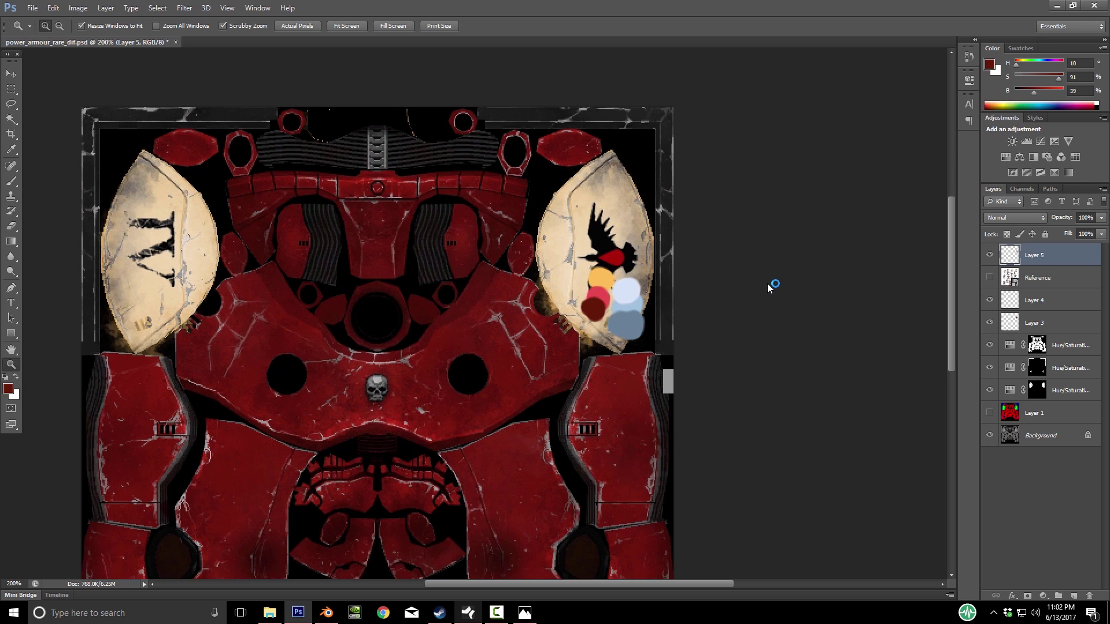
key("v")
left_click_drag(615, 305, 613, 160)
key("z")
left_click(653, 142, "alt")
left_click(768, 287, "alt")
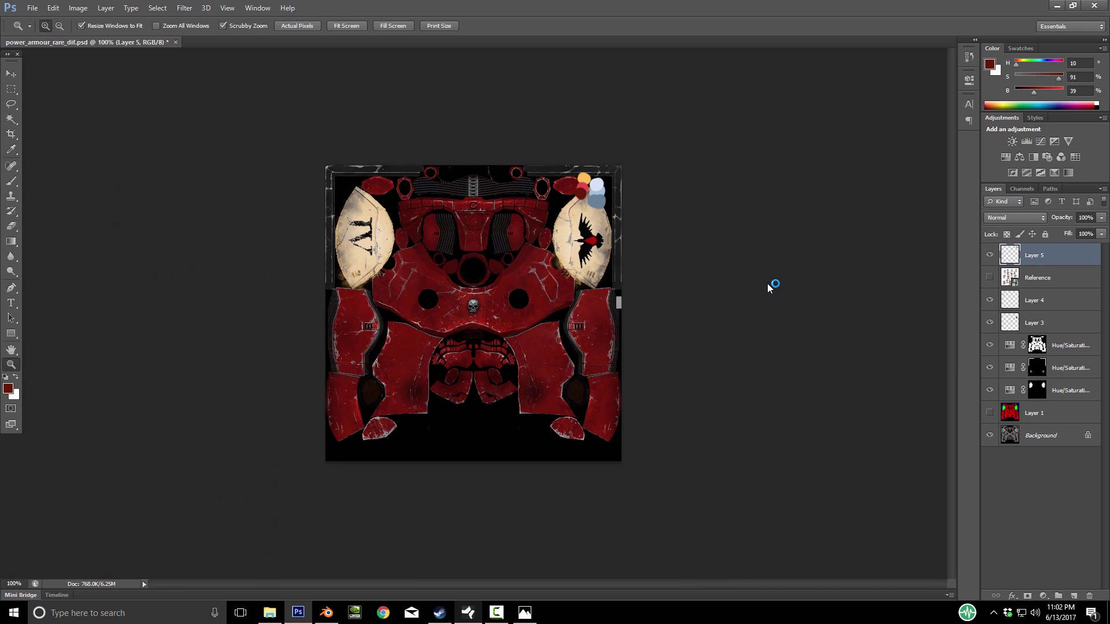
Recolor the main armor plates blue-grey with the Hue/Saturation 1 adjustment: hue 202, saturation 21, lightness +35
key("alt+bracketleft")
key("alt+bracketleft")
key("alt+bracketleft")
key("ctrl+2")
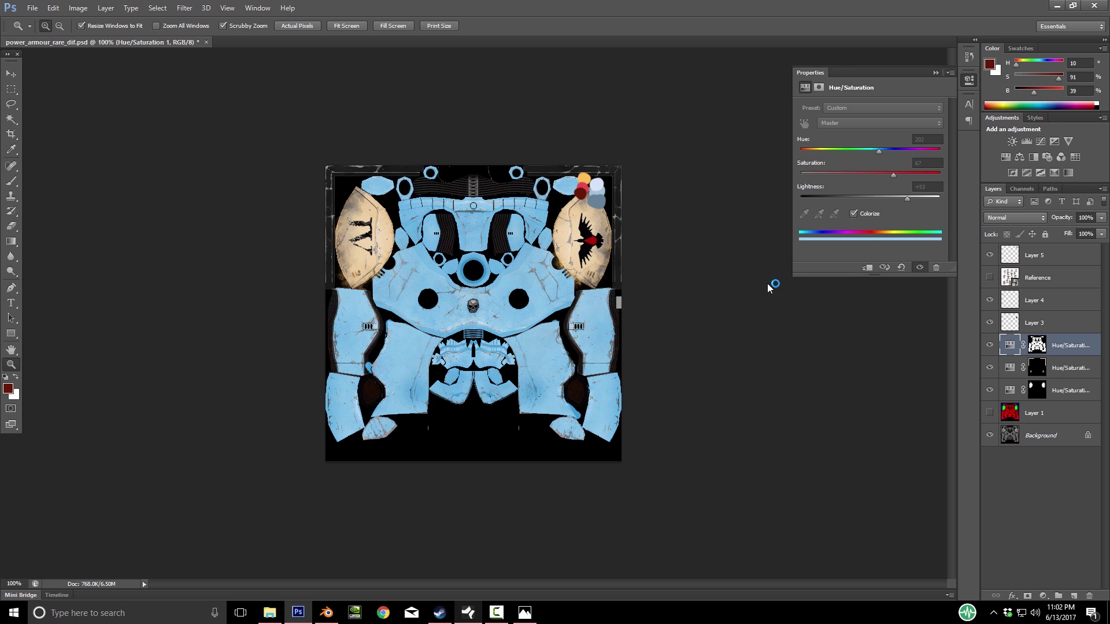
key("ctrl+plus")
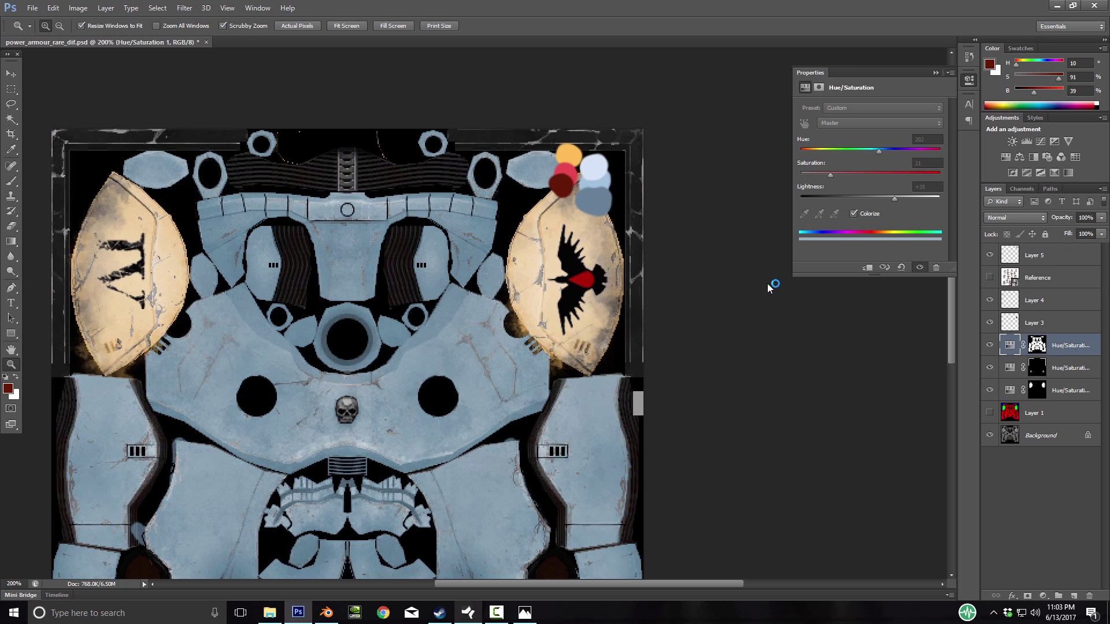
Compare the recolored armor texture with the reference picture by toggling the Reference layer's visibility
left_click(769, 287, "alt")
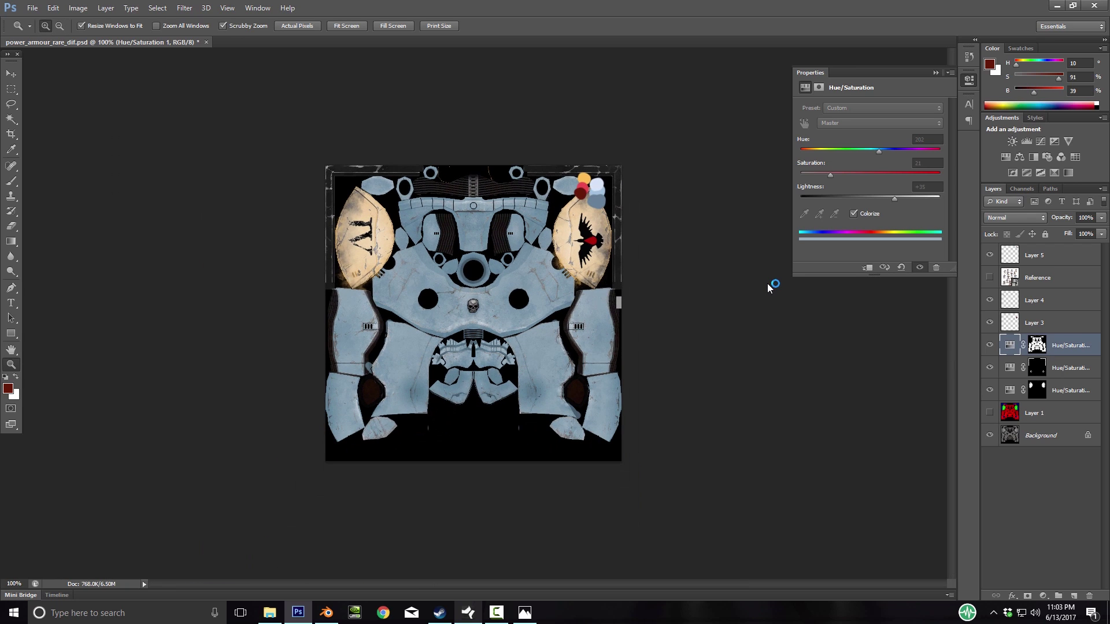
left_click(768, 287)
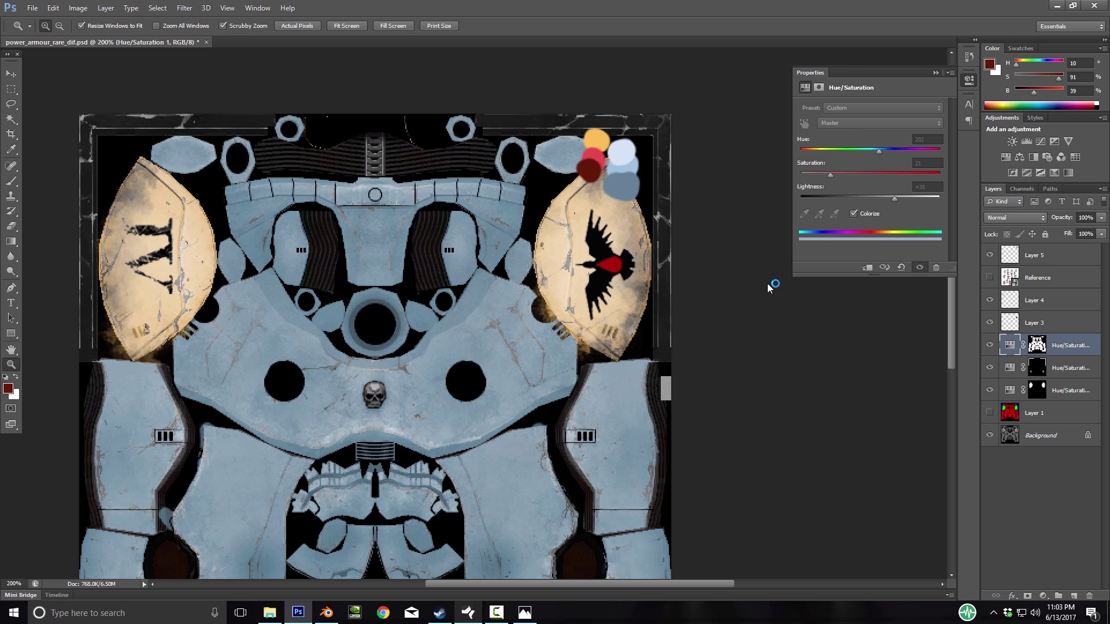
left_click(989, 277)
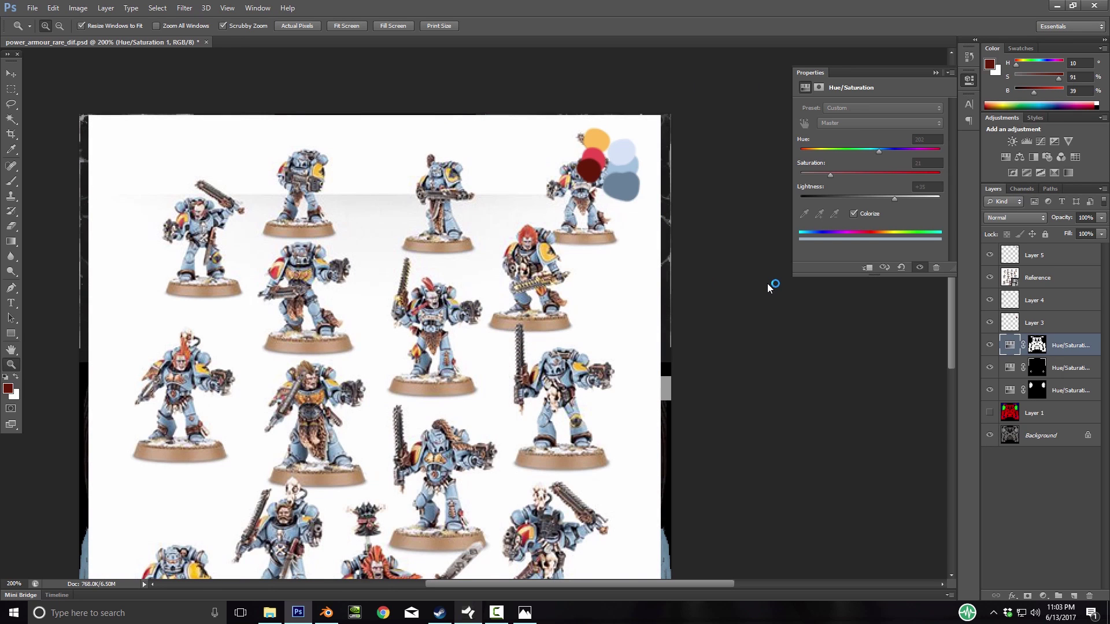
left_click(989, 278)
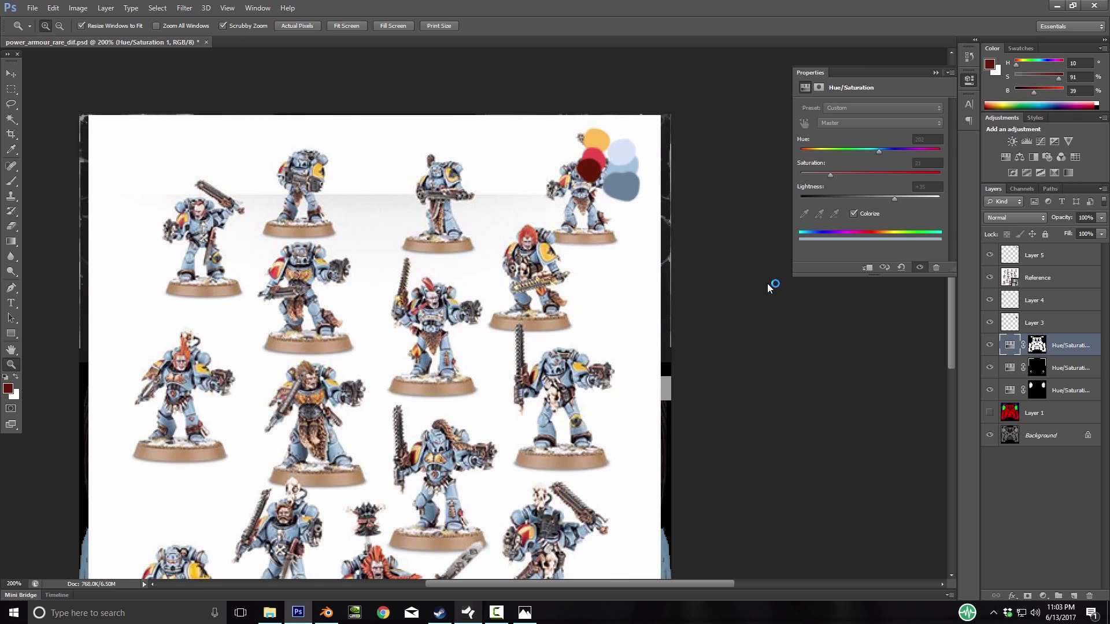
Hide the Reference layer and the two shoulder pad emblem layers, Layer 4 and Layer 3
left_click(989, 277)
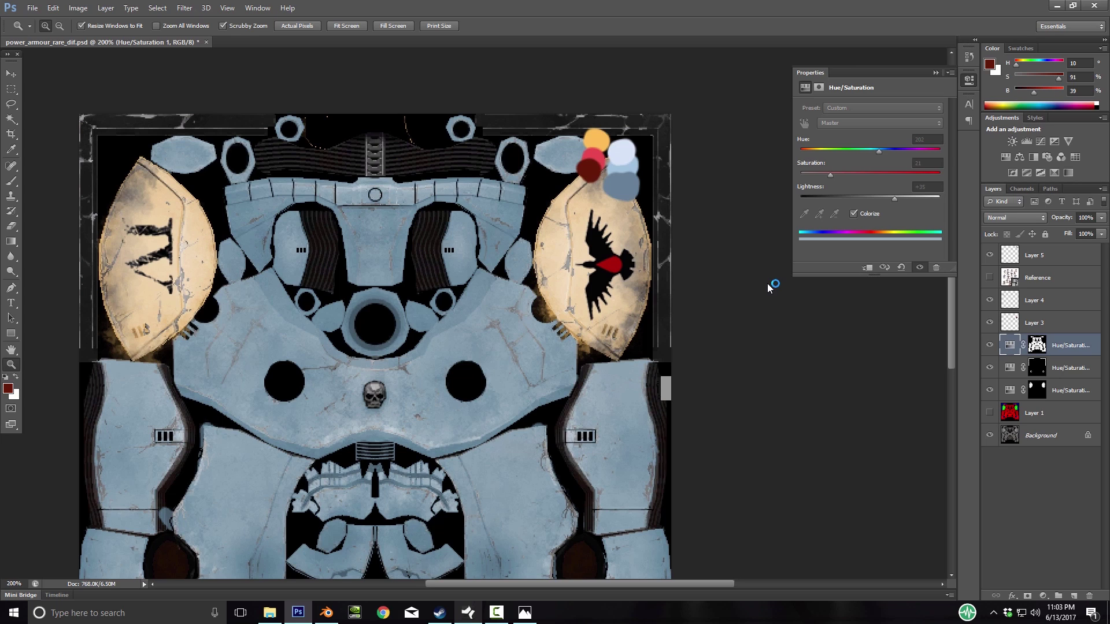
left_click(989, 300)
left_click(989, 322)
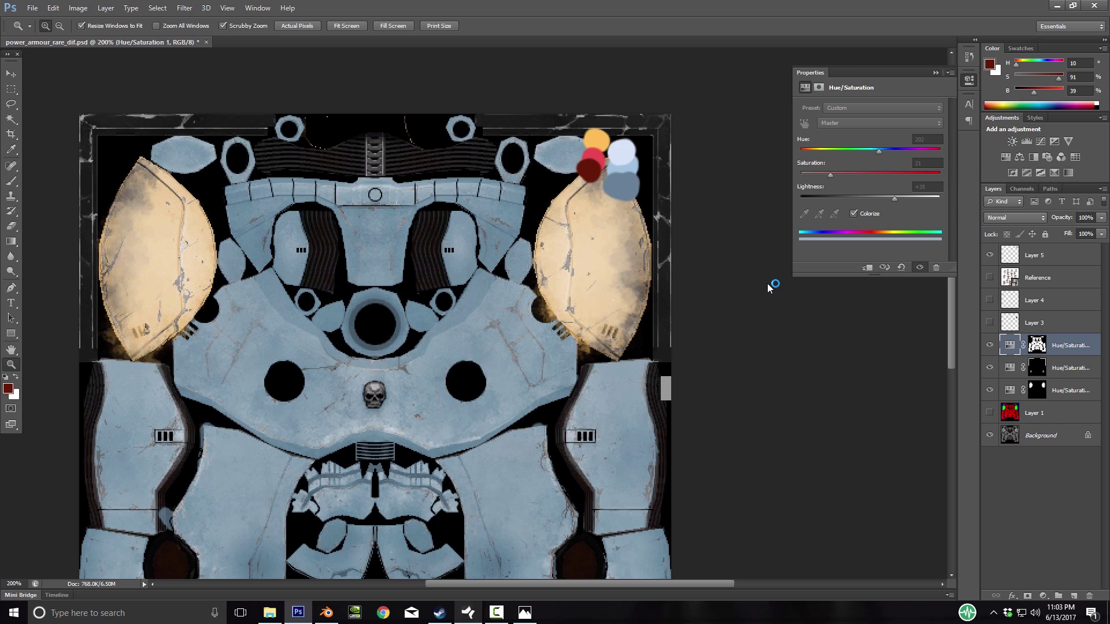
left_click(990, 300)
left_click(989, 300)
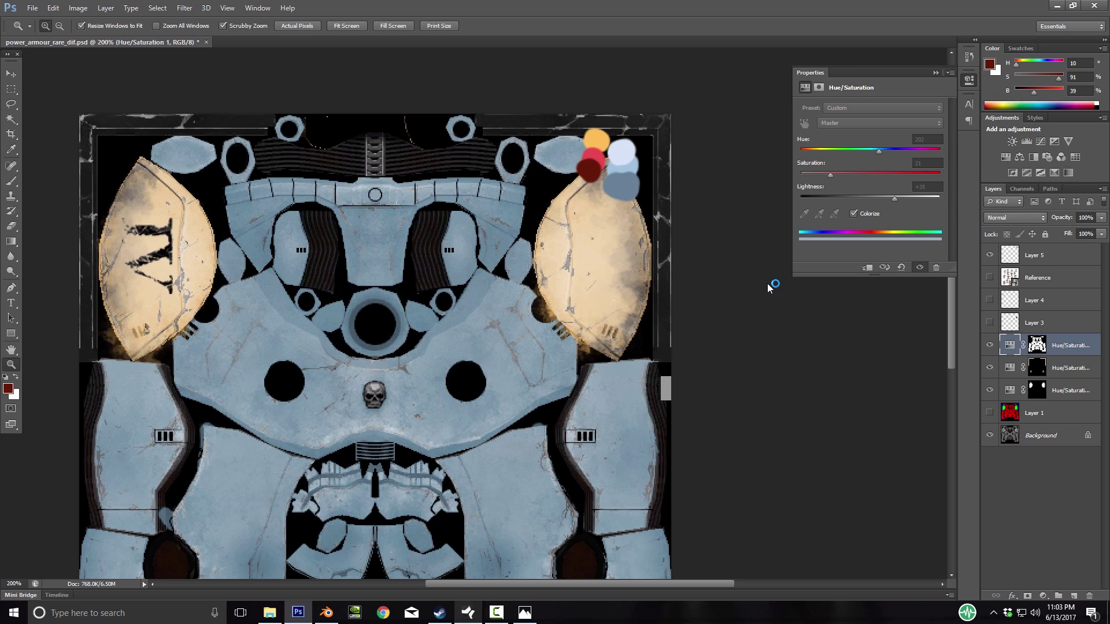
left_click(989, 323)
left_click(990, 322)
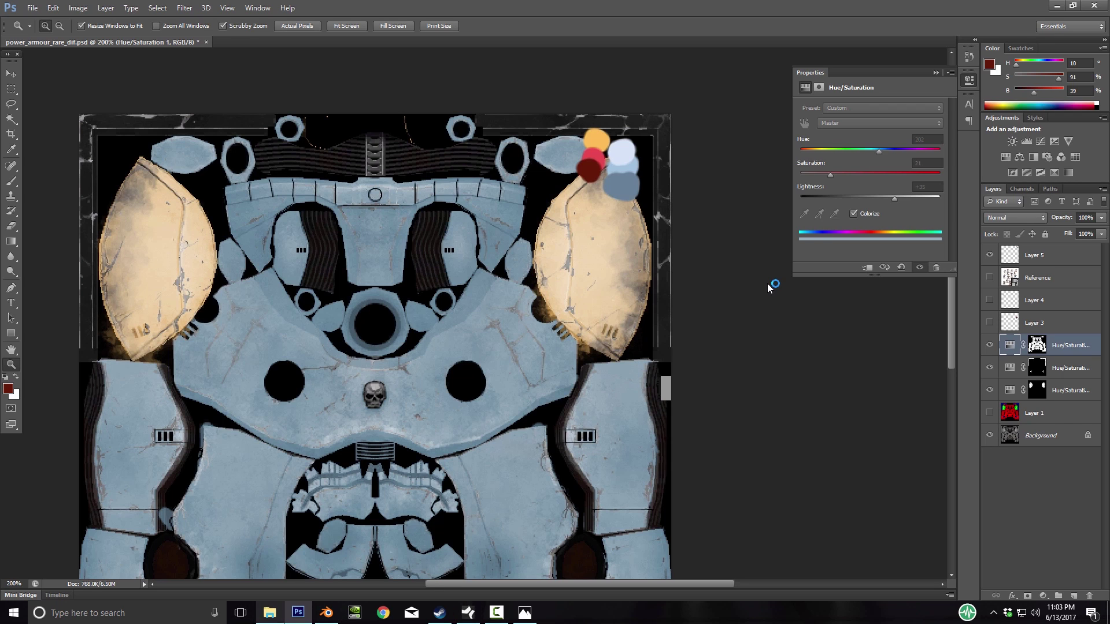
Show the Reference layer, examine the marines' armor colors across the picture, and hide the layer again
left_click(990, 277)
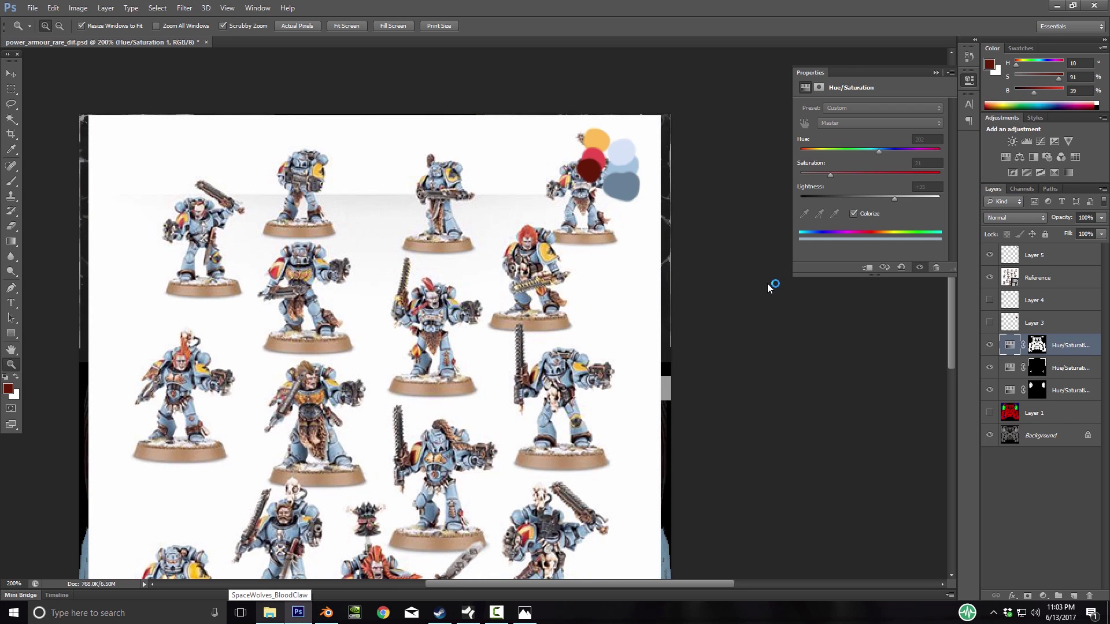
scroll(374, 312, "down", 5)
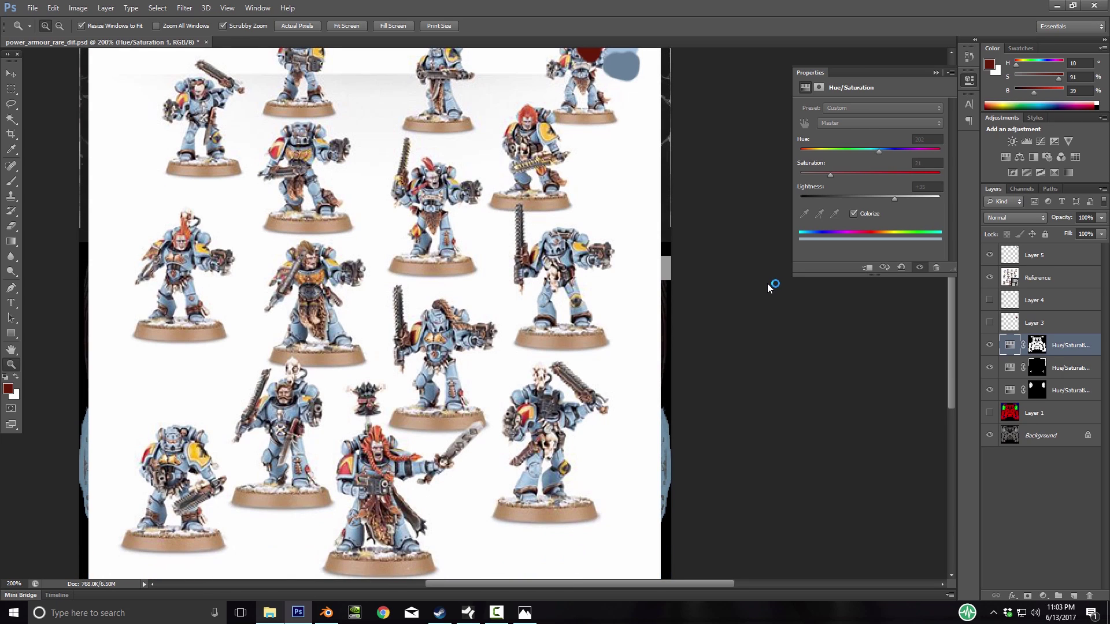
scroll(771, 287, "up", 4)
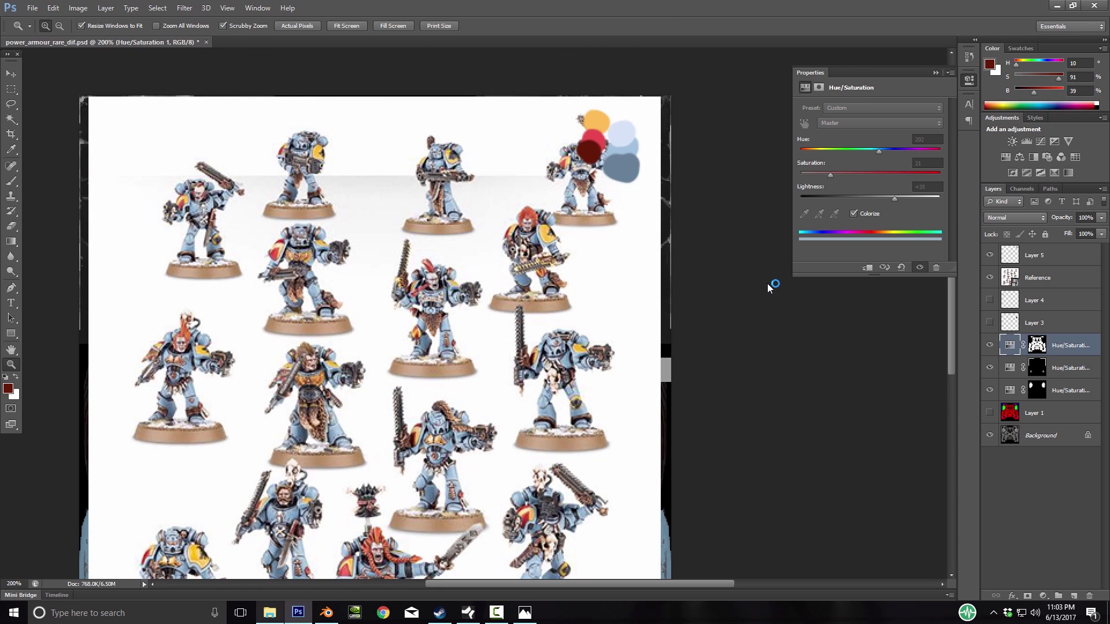
left_click(989, 277)
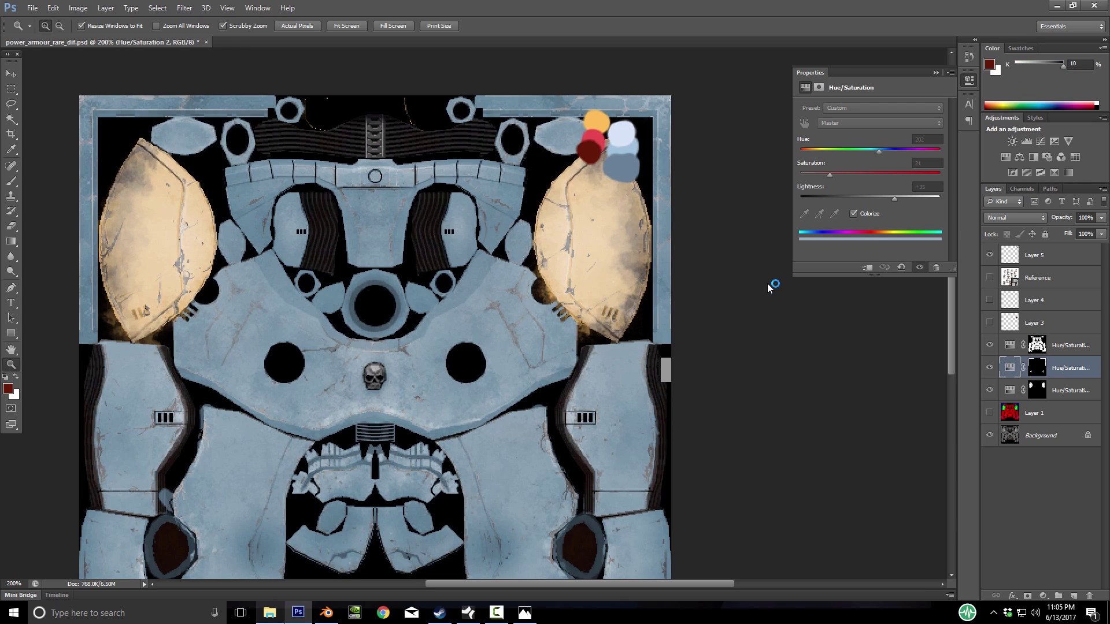
Duplicate the shoulder pads' Hue/Saturation 3 adjustment layer within the same document, keeping the default copy name
key("ctrl+alt+z")
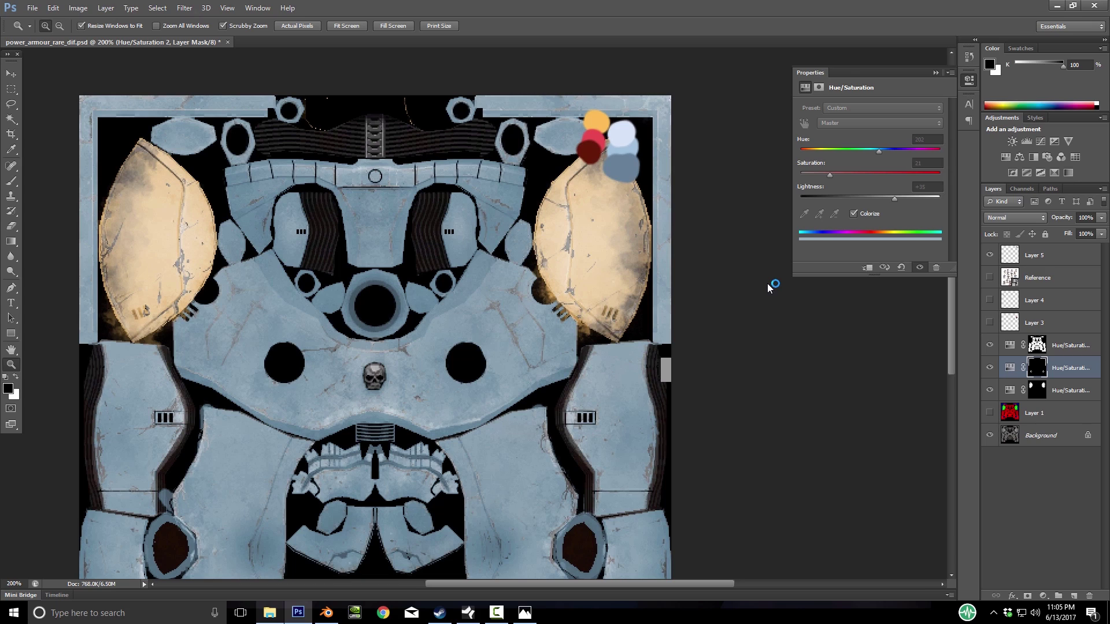
key("alt+bracketleft")
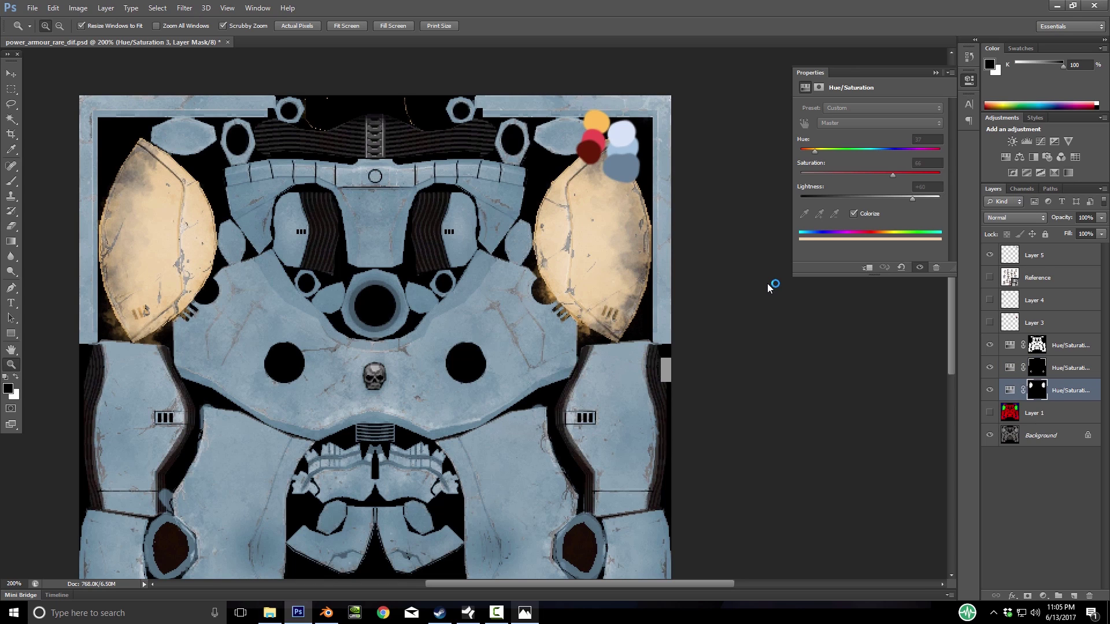
left_click(990, 277)
right_click(1080, 390)
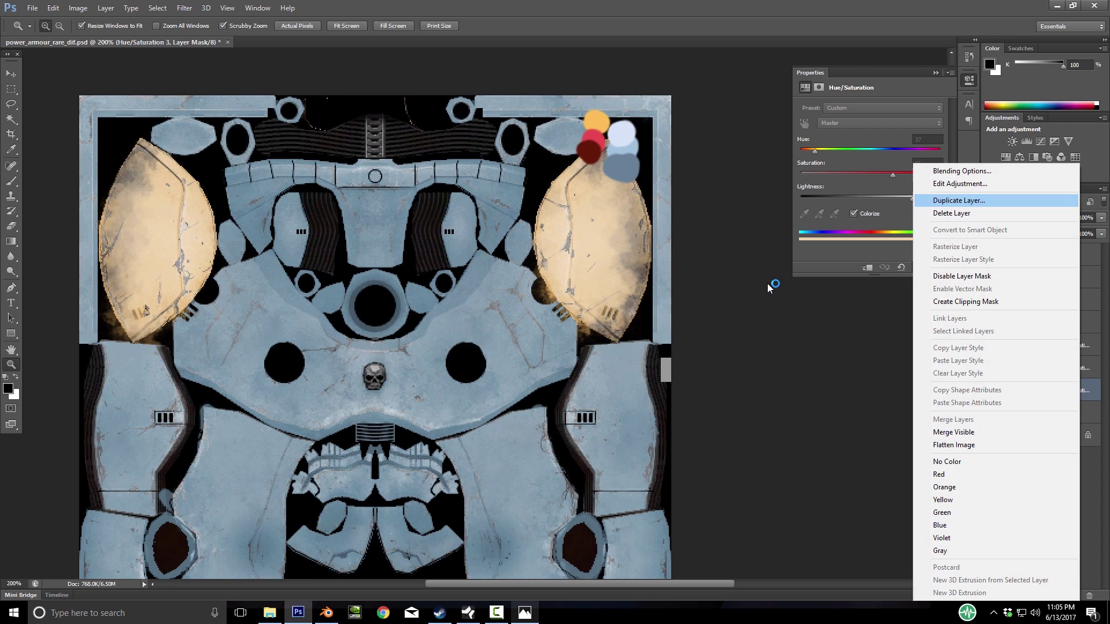
left_click(959, 201)
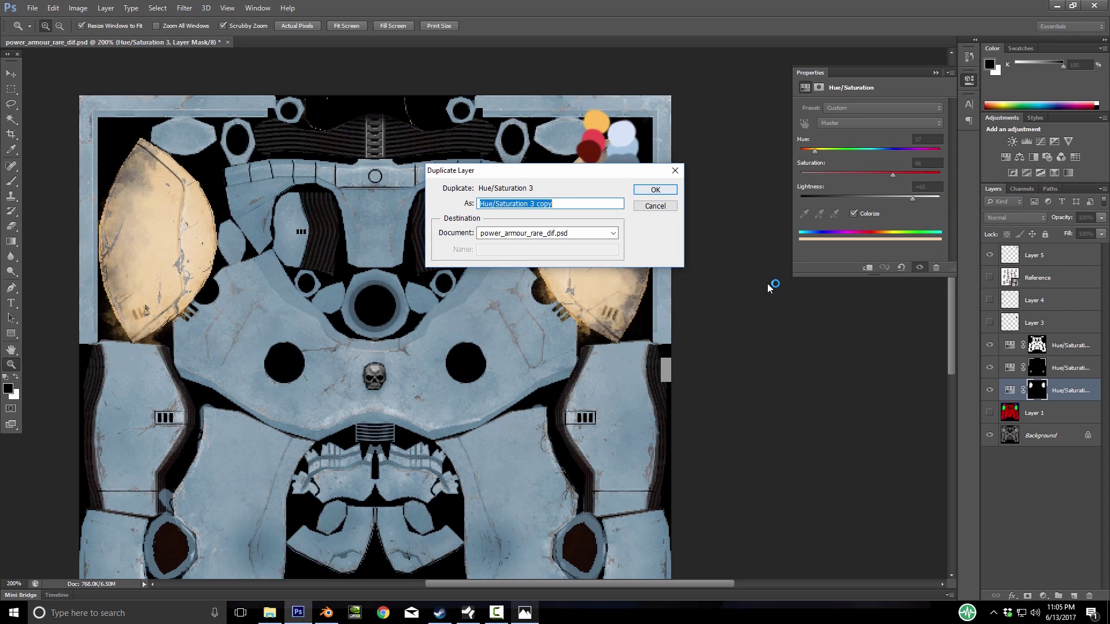
key("Return")
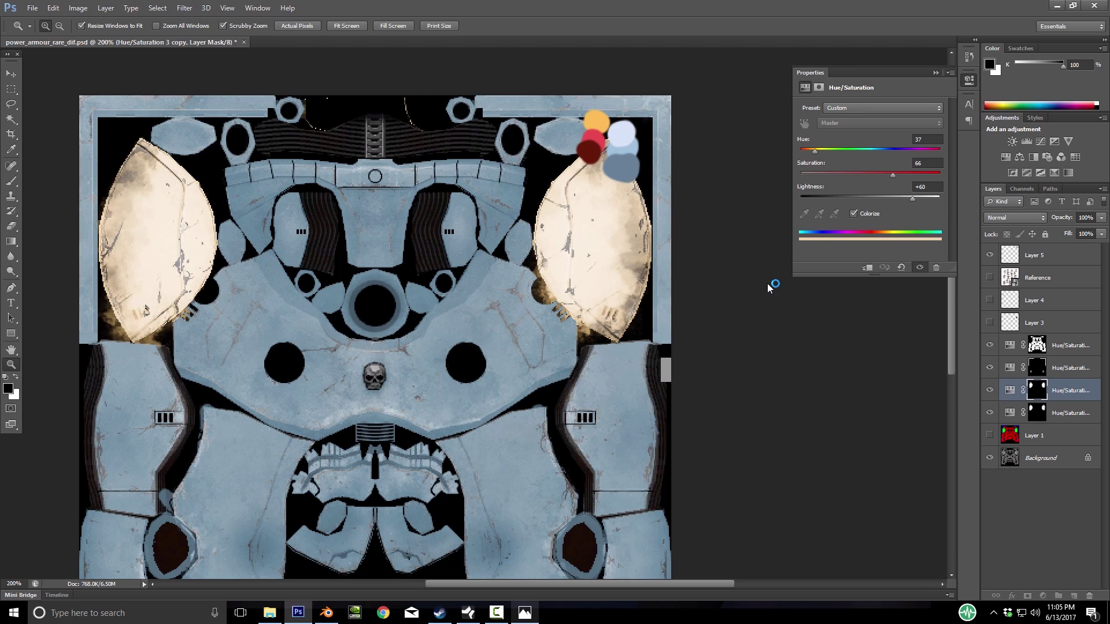
Paint the texture's left shoulder pad out of the Hue/Saturation 3 copy's mask with a black 62 px brush
key("b")
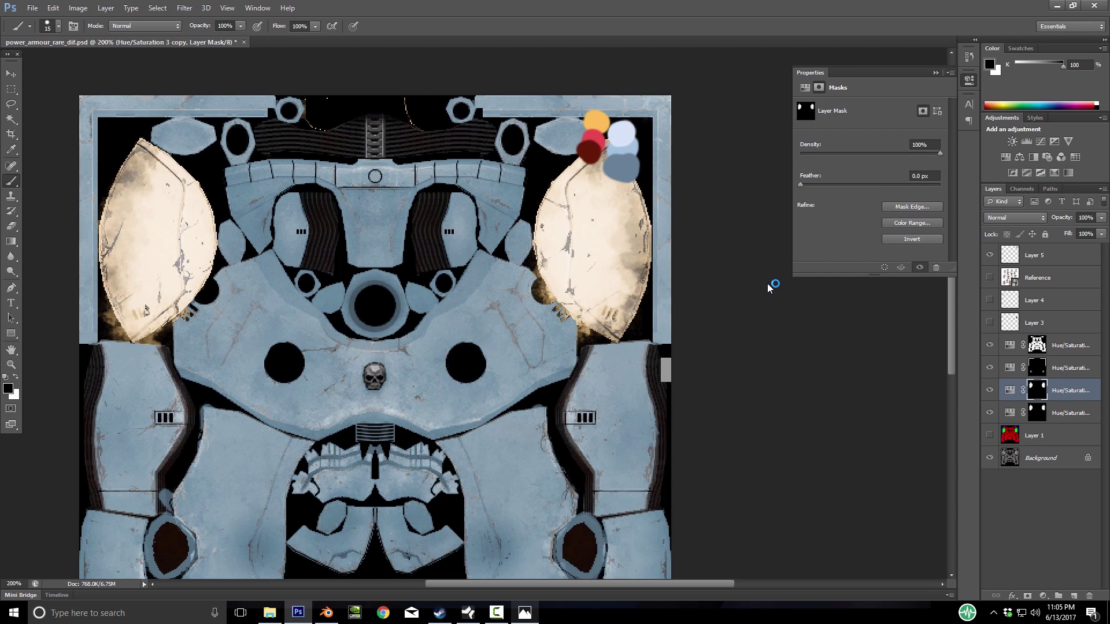
left_click(58, 26)
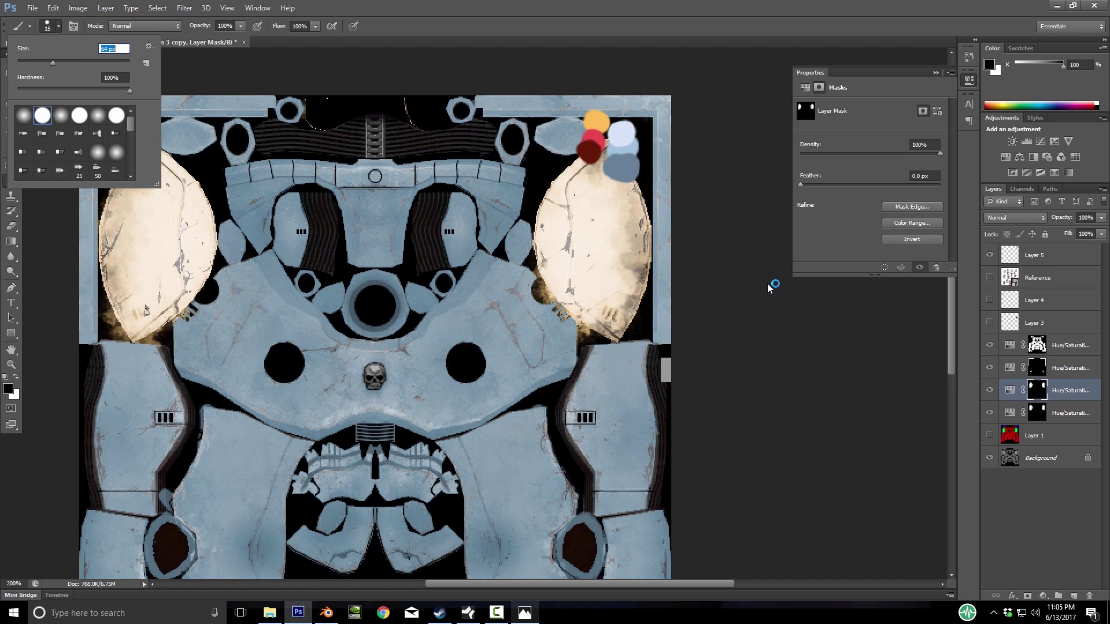
key("Return")
mouse_move(191, 173)
left_mouse_down()
mouse_move(180, 292)
mouse_move(130, 309)
left_mouse_up()
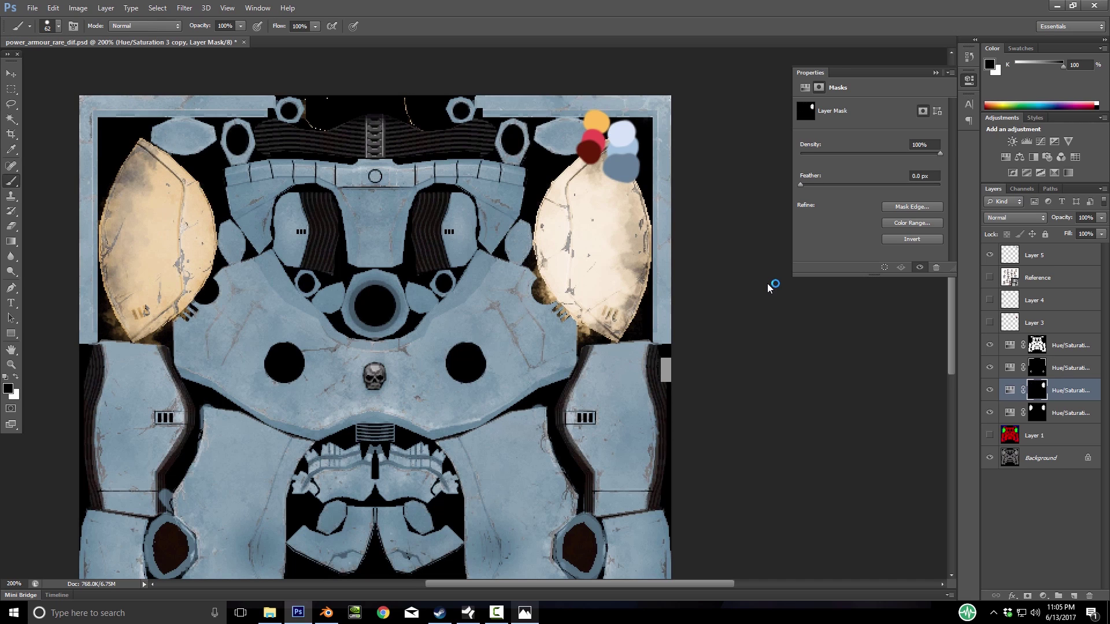
Paint the right shoulder pad black on the original Hue/Saturation 3 mask and check the split by toggling both layers' visibility
left_click(1036, 413)
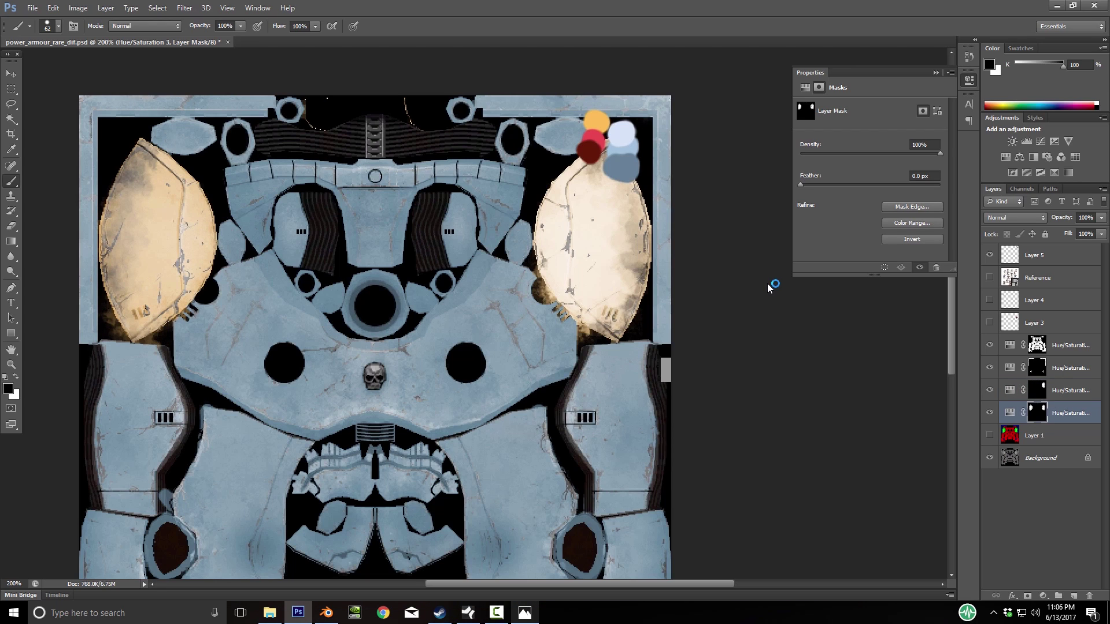
left_click_drag(605, 180, 579, 309)
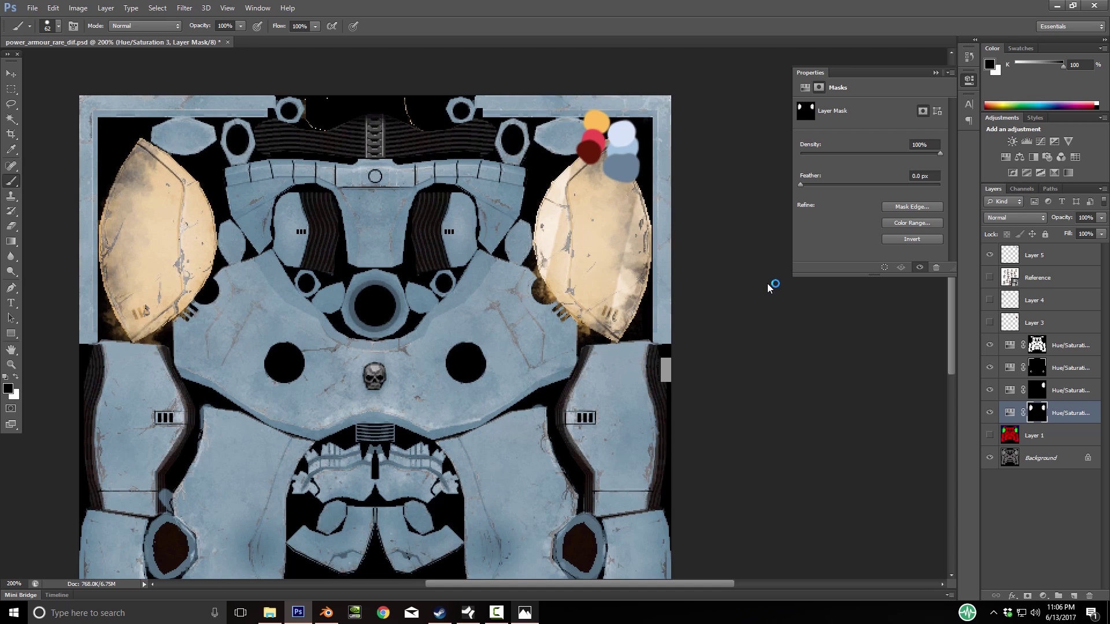
mouse_move(569, 168)
left_mouse_down()
mouse_move(546, 210)
mouse_move(630, 324)
mouse_move(636, 197)
left_mouse_up()
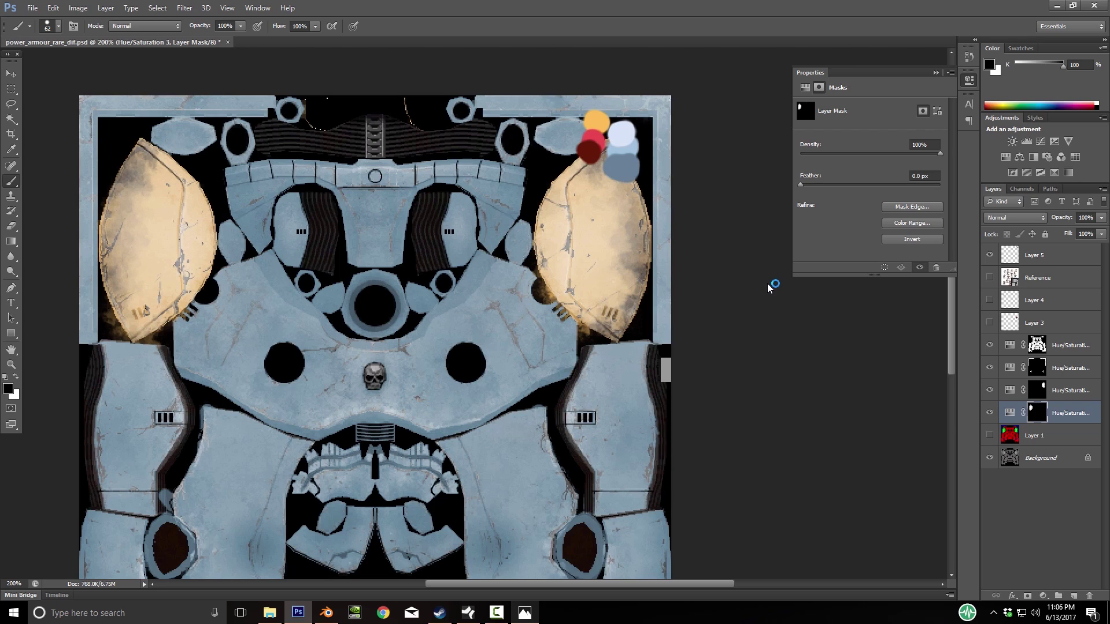
left_click(989, 390)
left_click(989, 390)
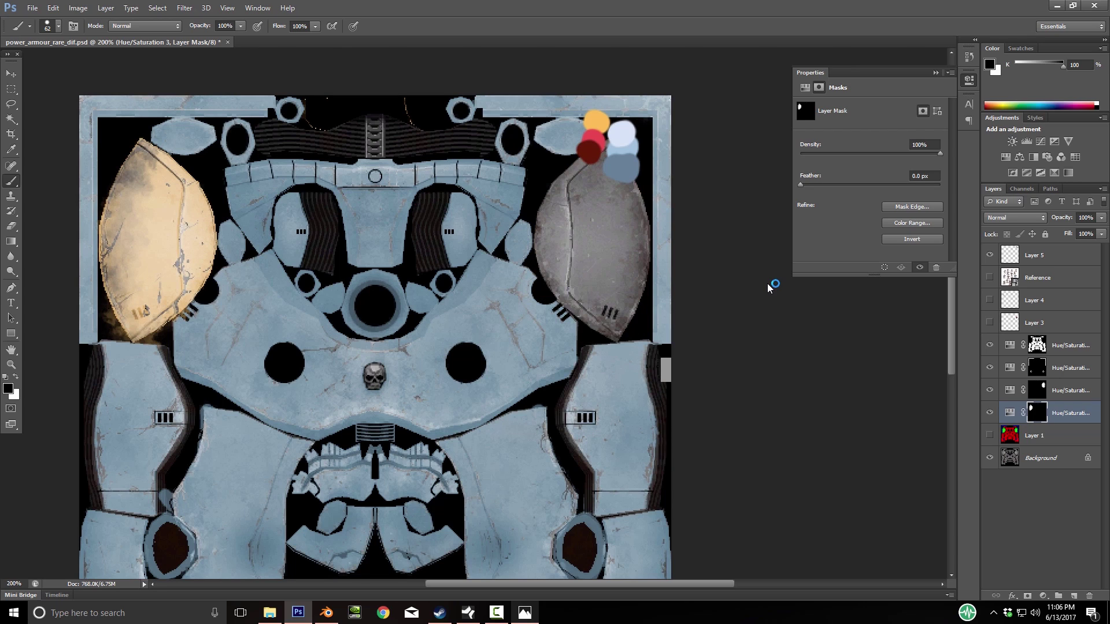
left_click(989, 413)
left_click(990, 412)
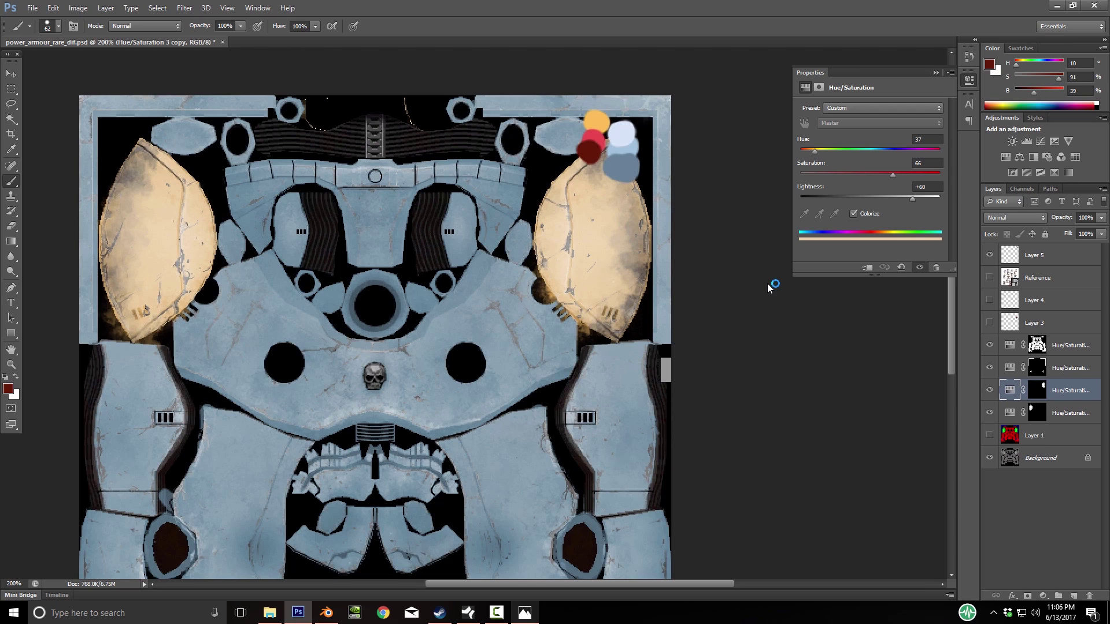
Recolor the right shoulder pad yellow with the Hue/Saturation 3 copy: saturation 76, lightness +29 and the hue shifted slightly past 40
key("ctrl+z")
key("ctrl+alt+z")
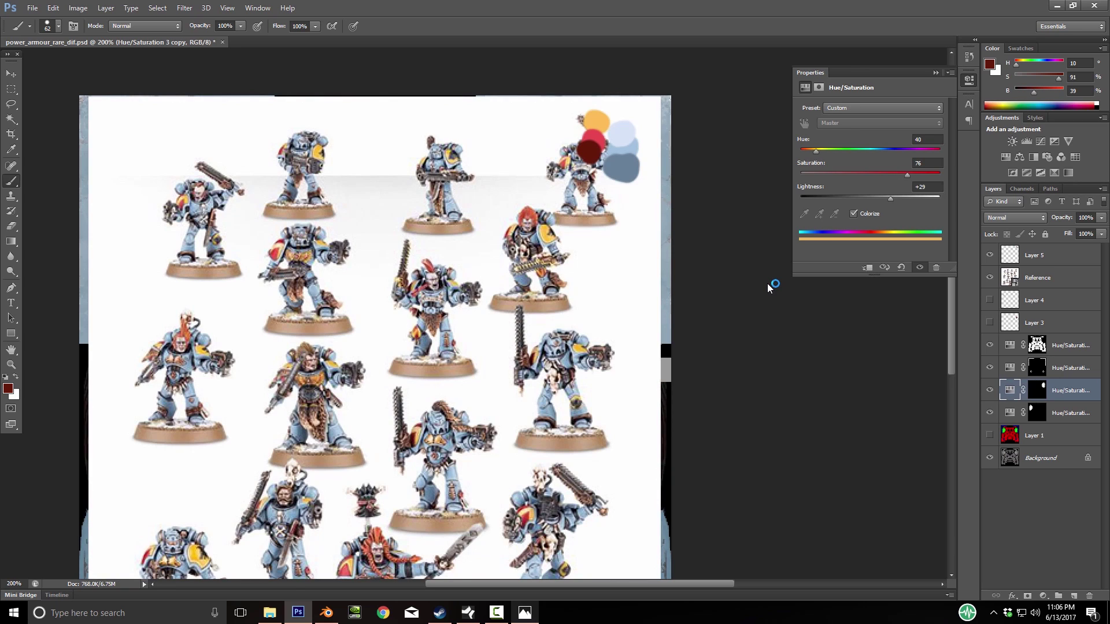
left_click(989, 277)
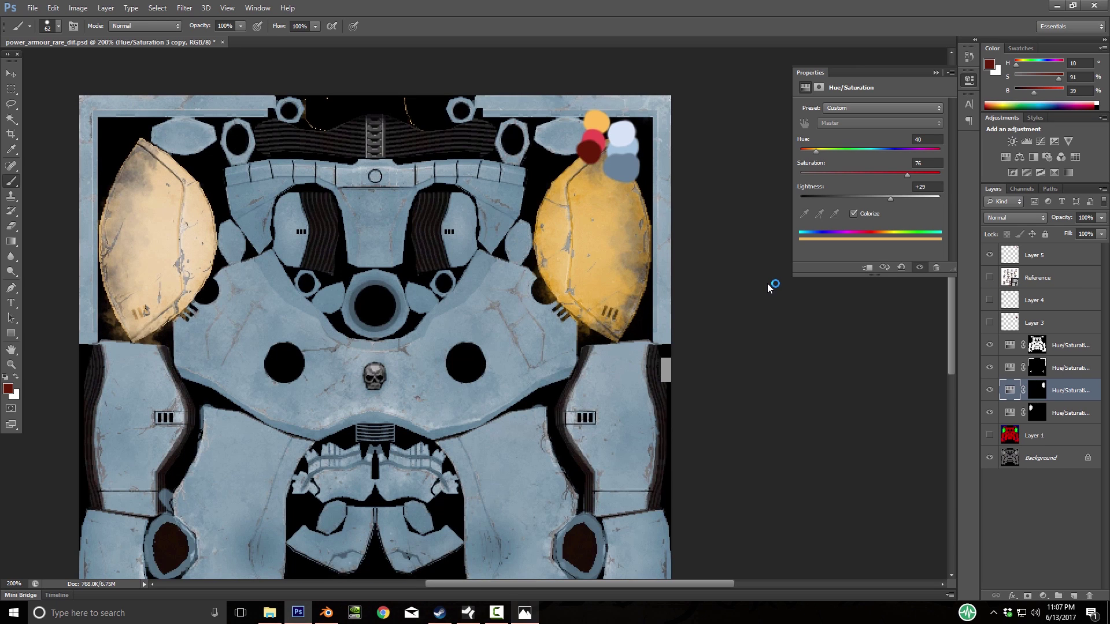
mouse_move(816, 152)
left_mouse_down()
mouse_move(828, 151)
mouse_move(819, 152)
left_mouse_up()
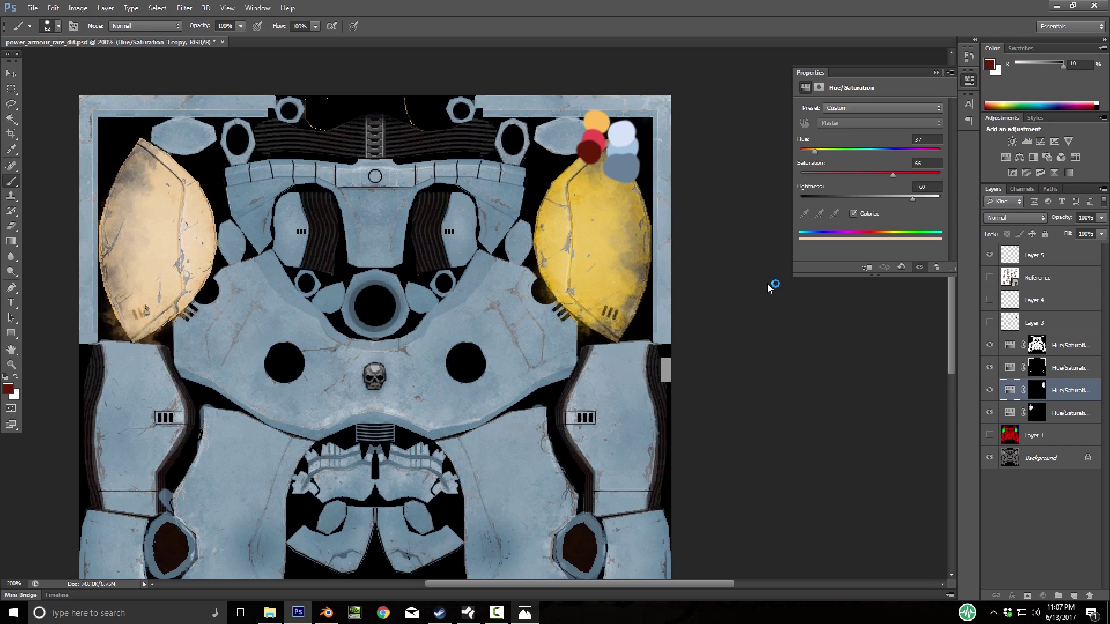
Recolor the left shoulder pad red with the original Hue/Saturation 3 adjustment, using the reference picture: hue 4, saturation 88, lightness -23
key("ctrl+alt+z")
key("ctrl+alt+z")
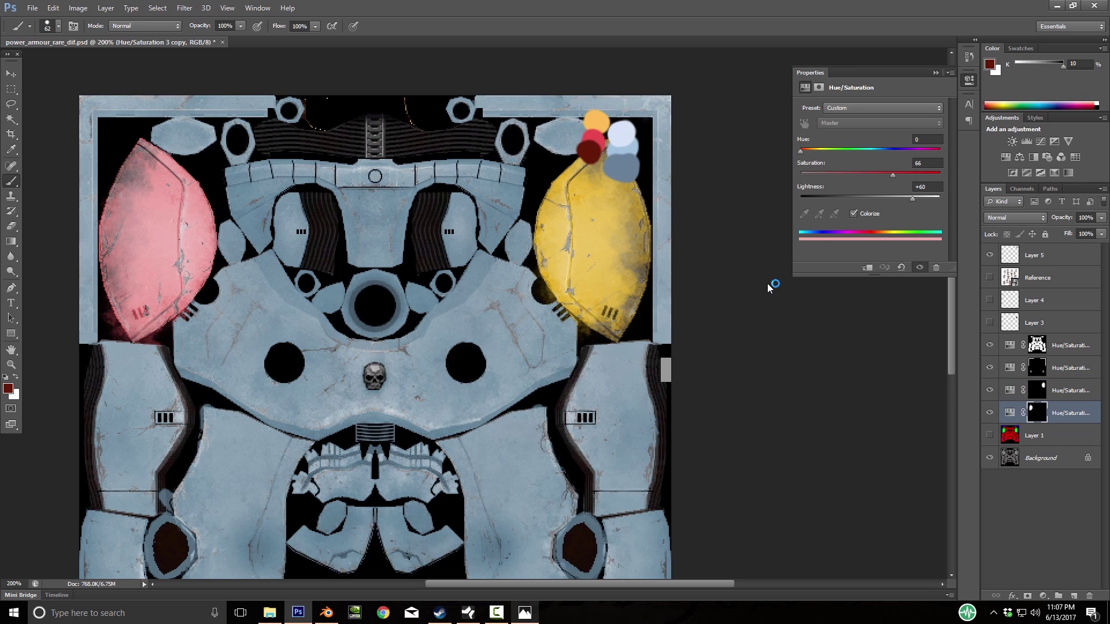
key("ctrl+alt+z")
key("ctrl+alt+z")
key("ctrl+alt+z")
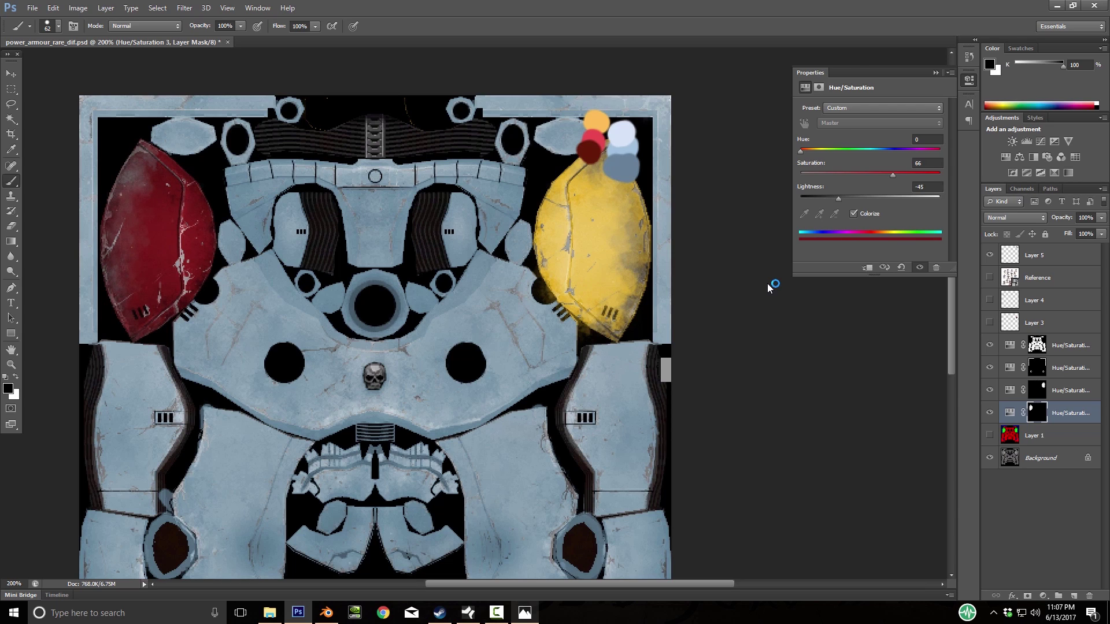
key("ctrl+alt+z")
key("ctrl+alt+z")
key("ctrl+alt+z")
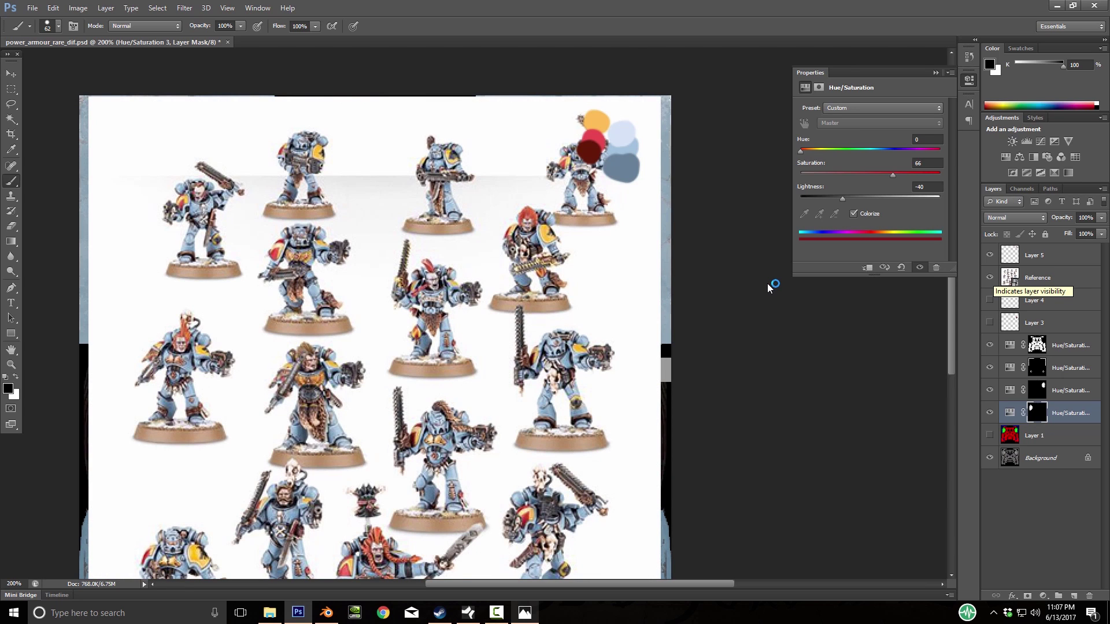
left_click(989, 278)
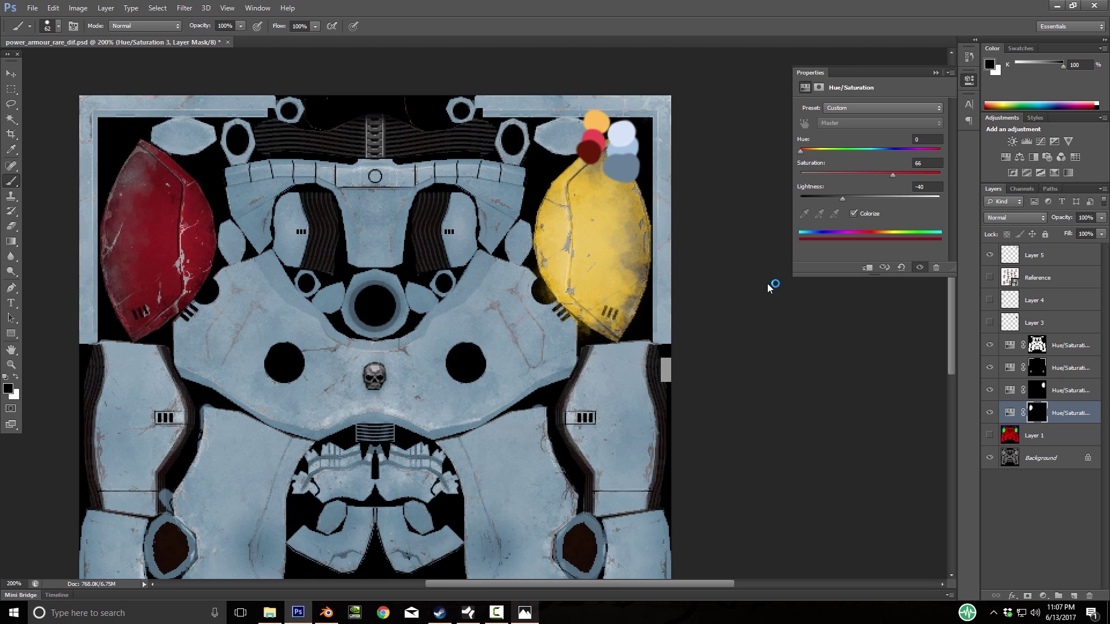
left_click_drag(802, 151, 800, 151)
left_click_drag(800, 151, 802, 151)
left_click_drag(900, 174, 914, 175)
left_click_drag(842, 198, 854, 198)
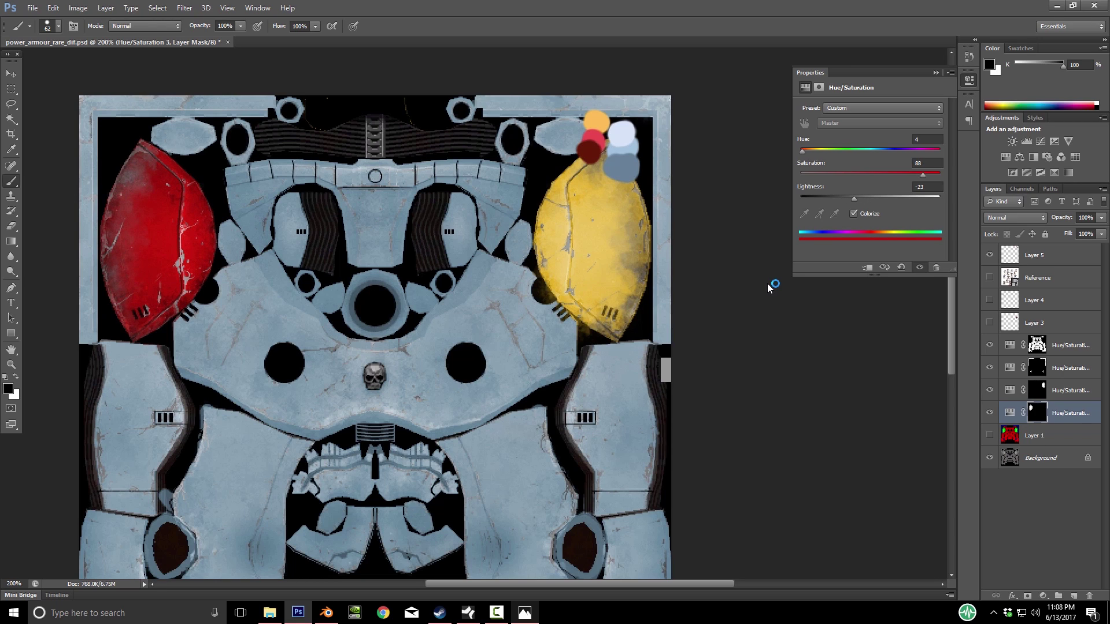
Start saving the texture as a new file and create and open a Space Wolves folder inside the Textures folder
key("z")
left_click(474, 312, "alt")
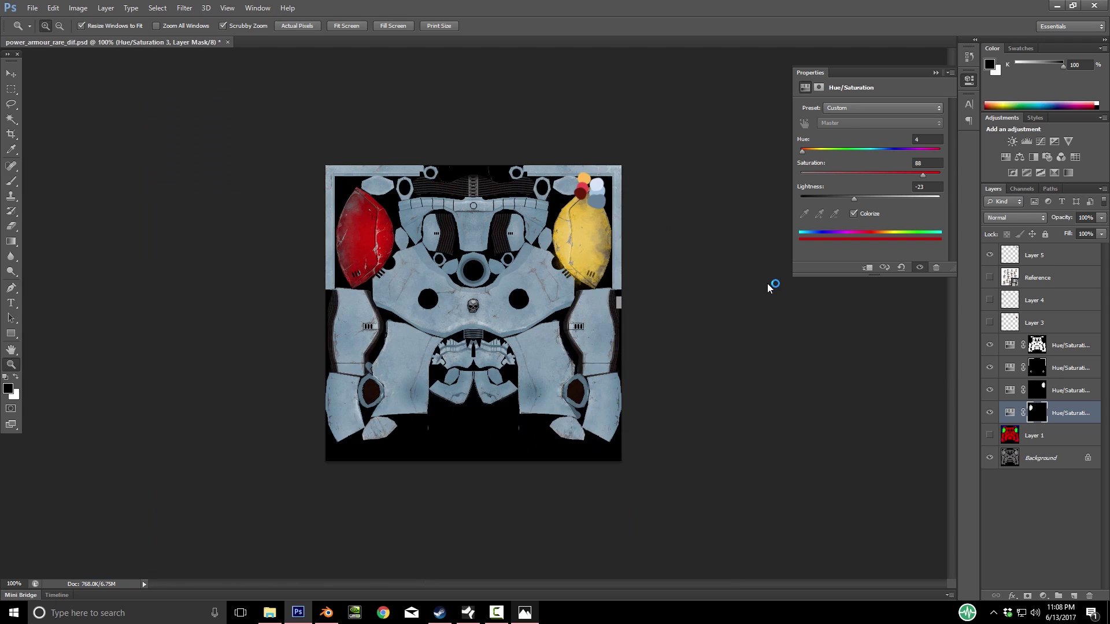
left_click(32, 8)
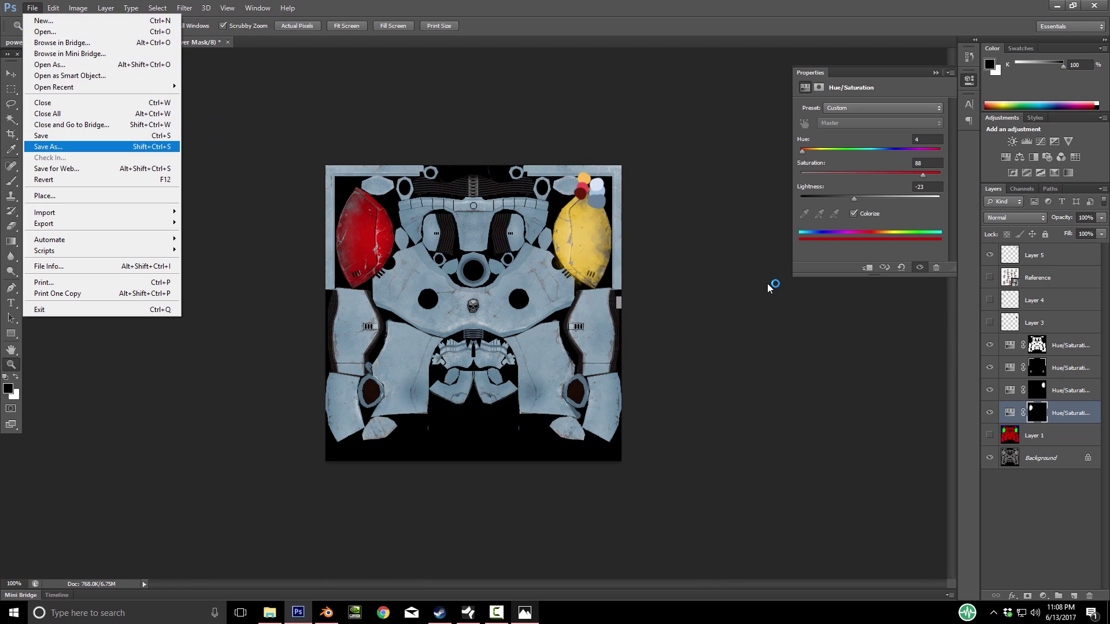
left_click(48, 146)
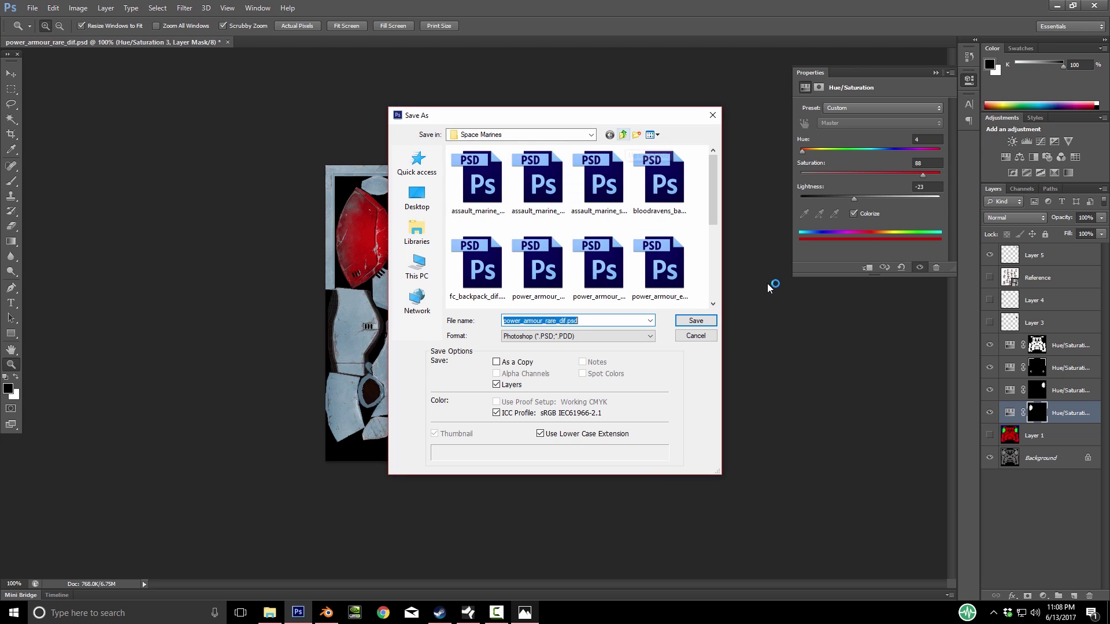
key("alt+Up")
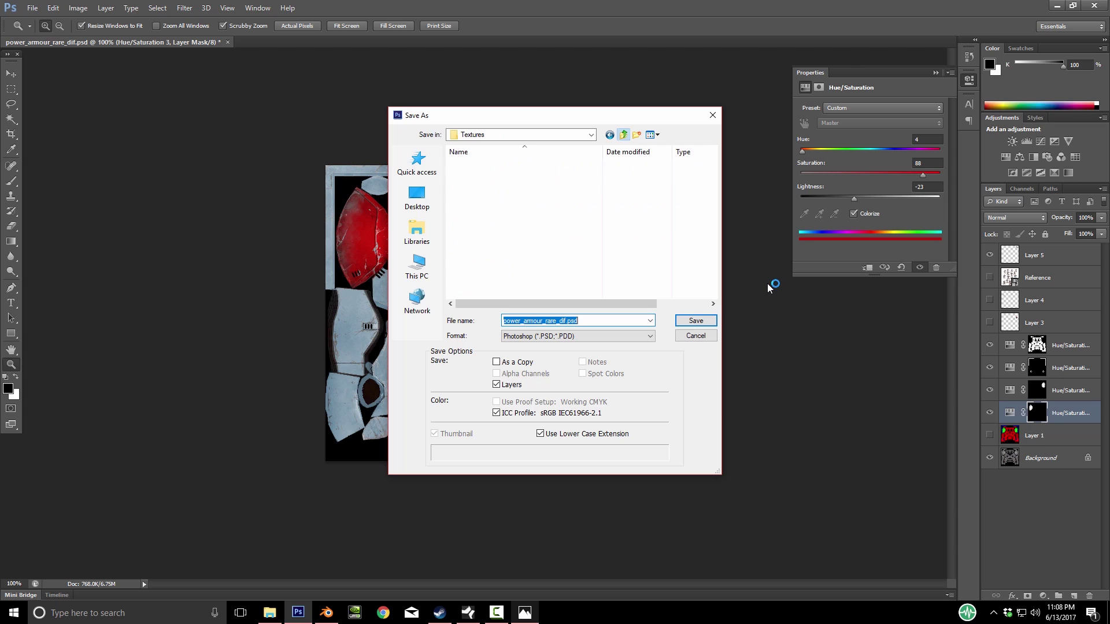
right_click(521, 211)
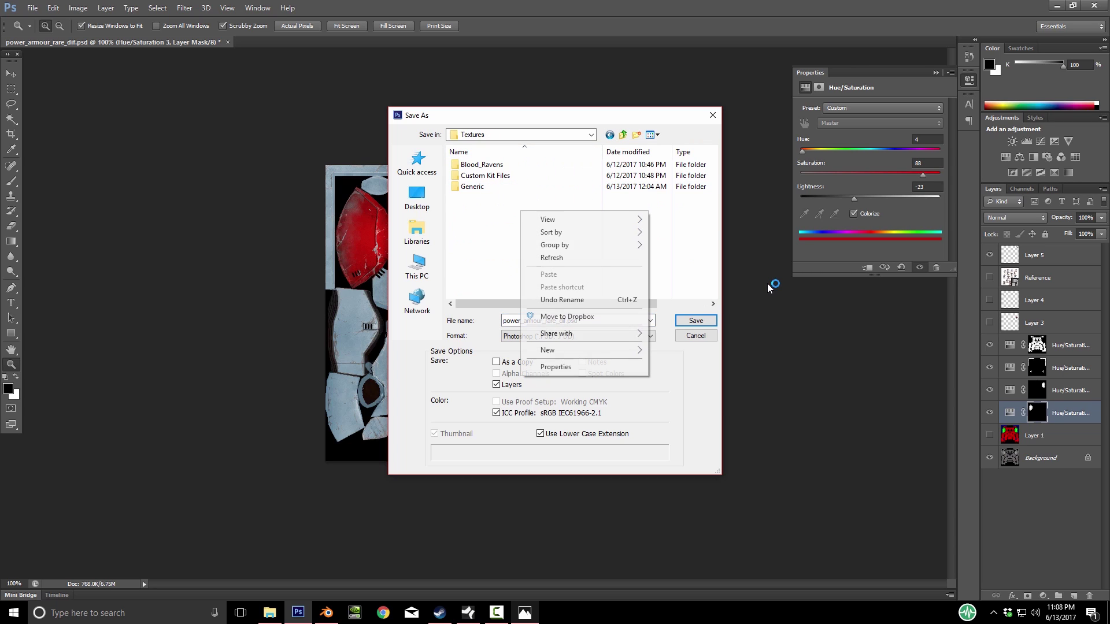
mouse_move(578, 351)
left_click(675, 351)
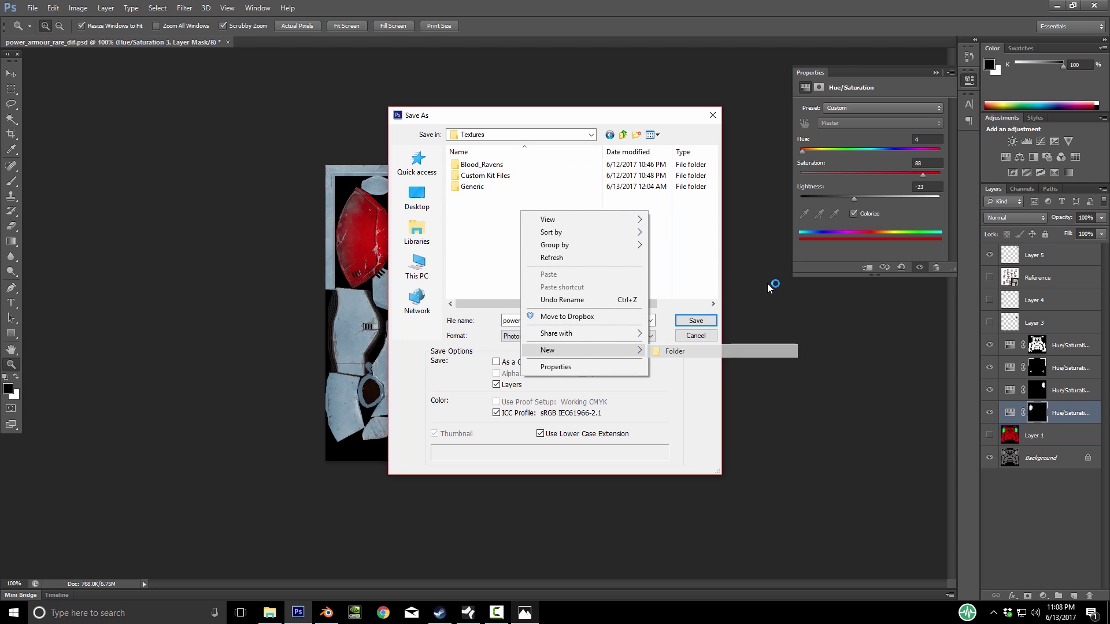
type("S")
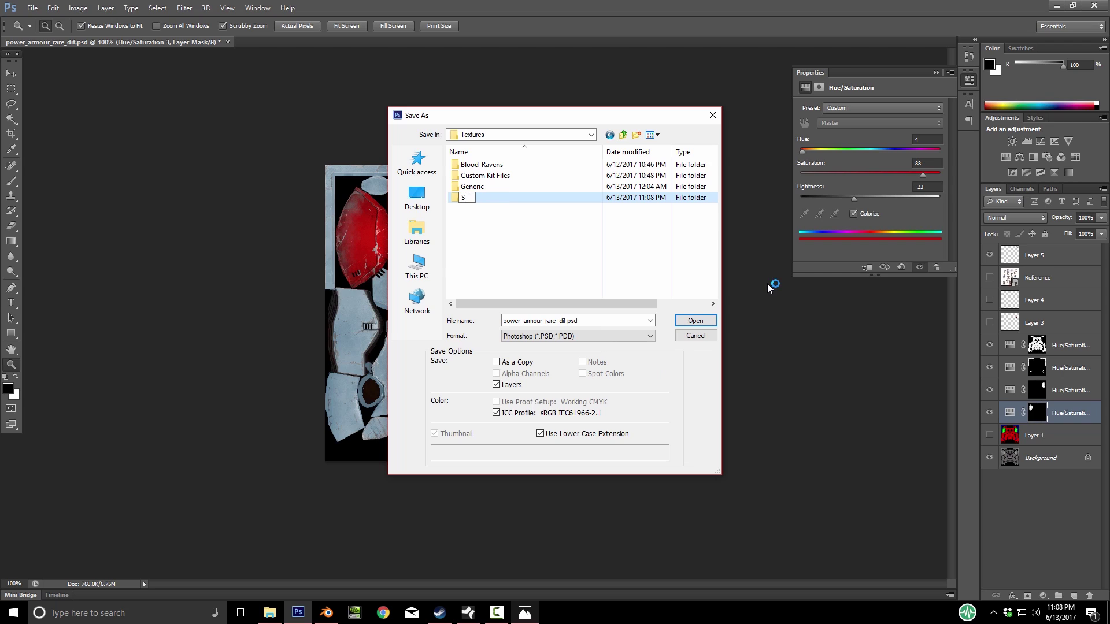
type("pace Wolves")
key("Return")
key("Return")
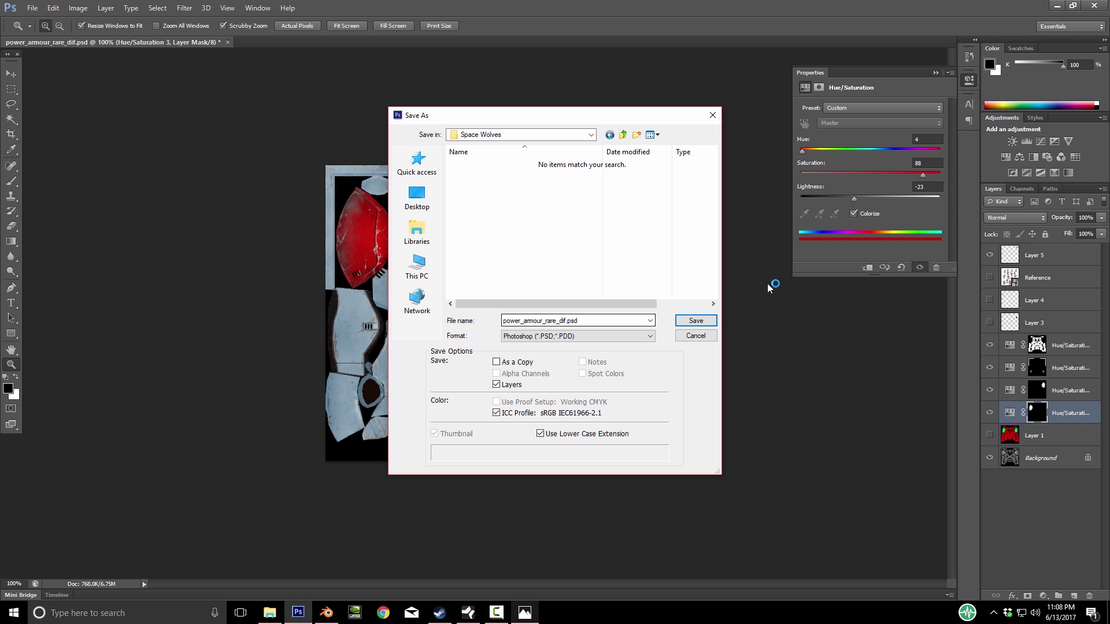
Save the texture as blood_claw_power_armour_rare_dif.psd in the Space Wolves folder with maximized compatibility
left_click(574, 321)
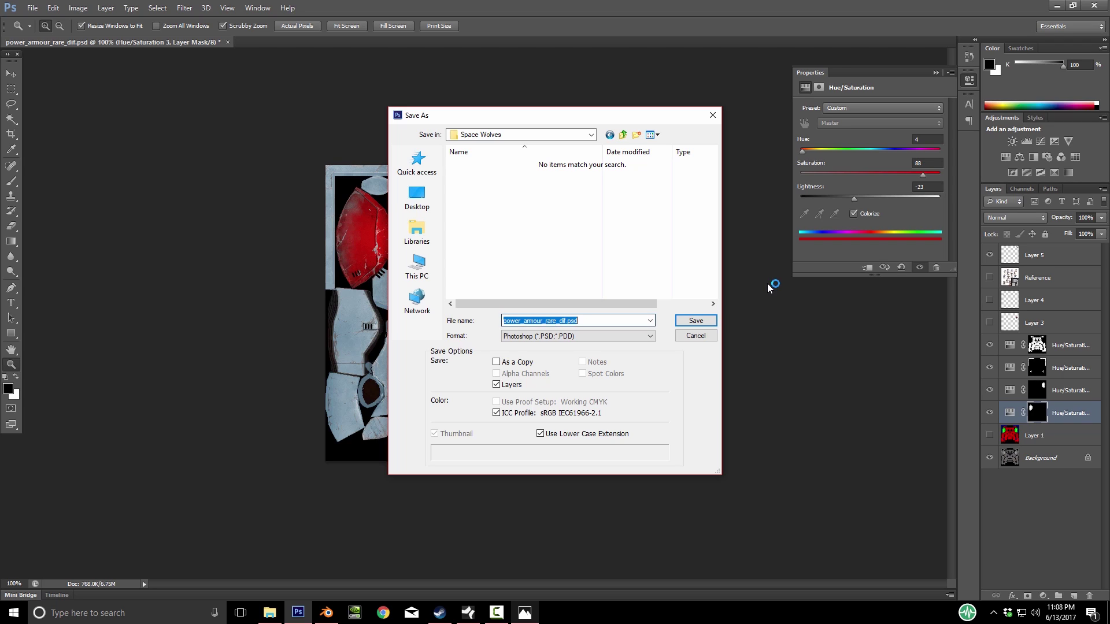
left_click(574, 320)
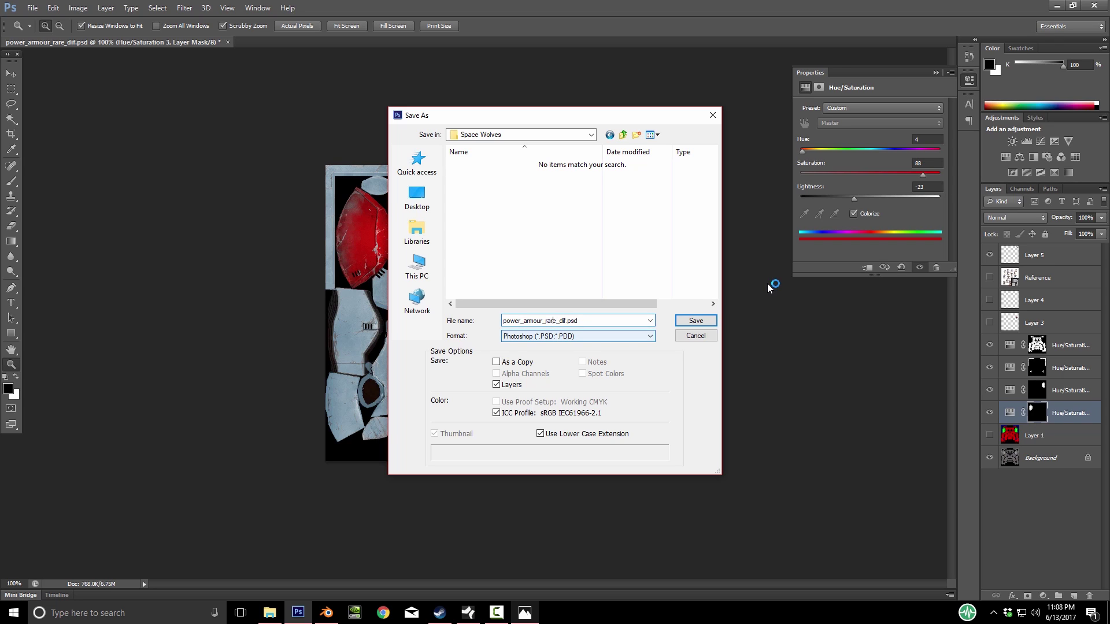
type("blood_claw_")
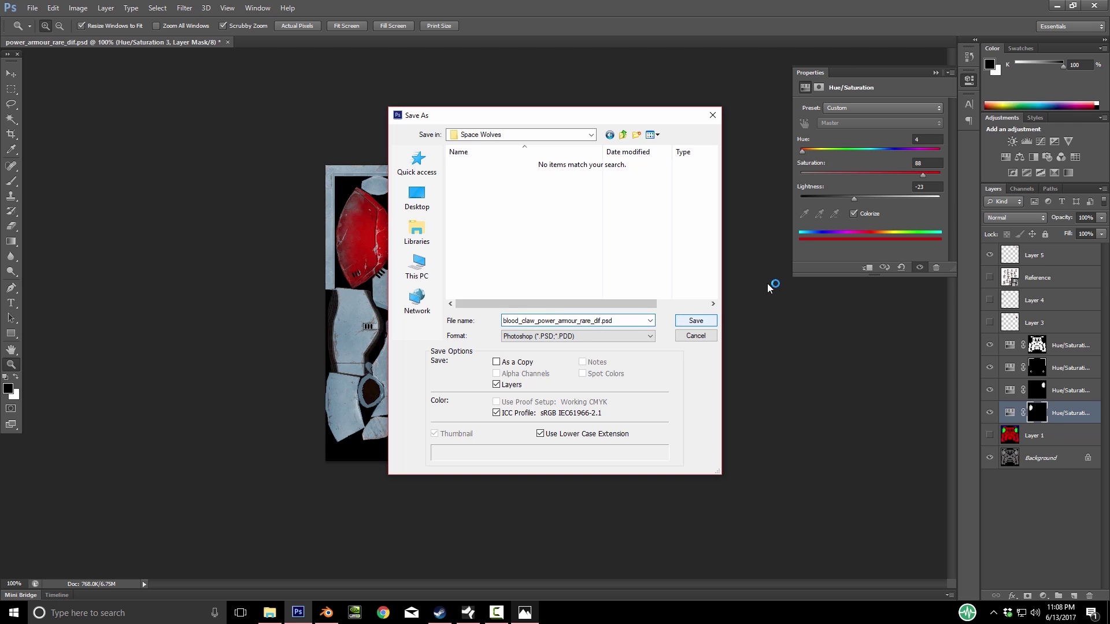
key("Return")
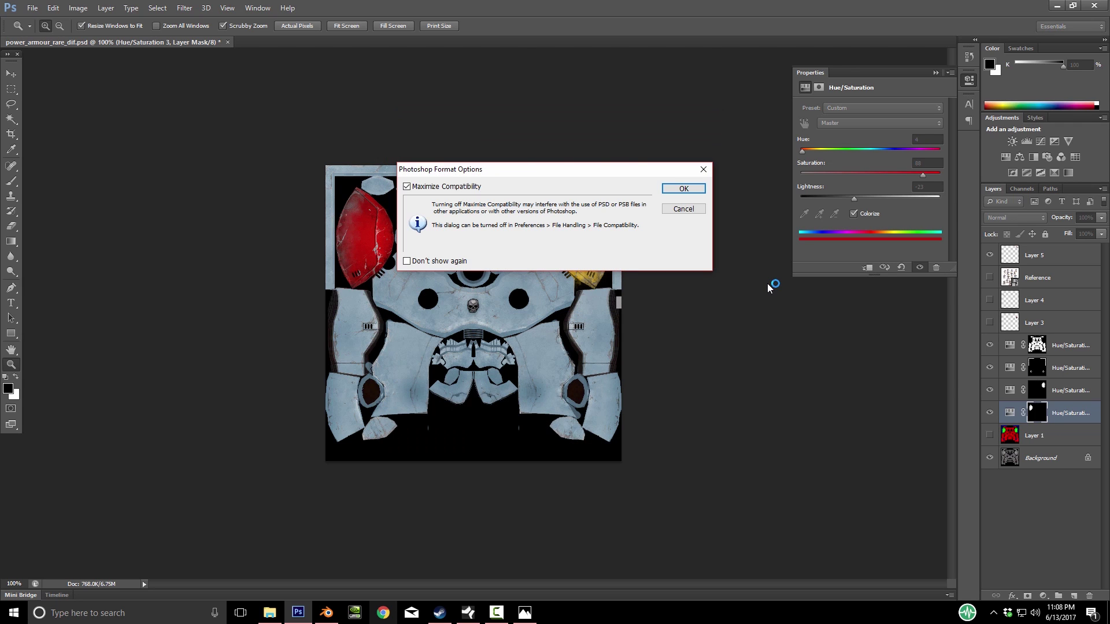
key("Return")
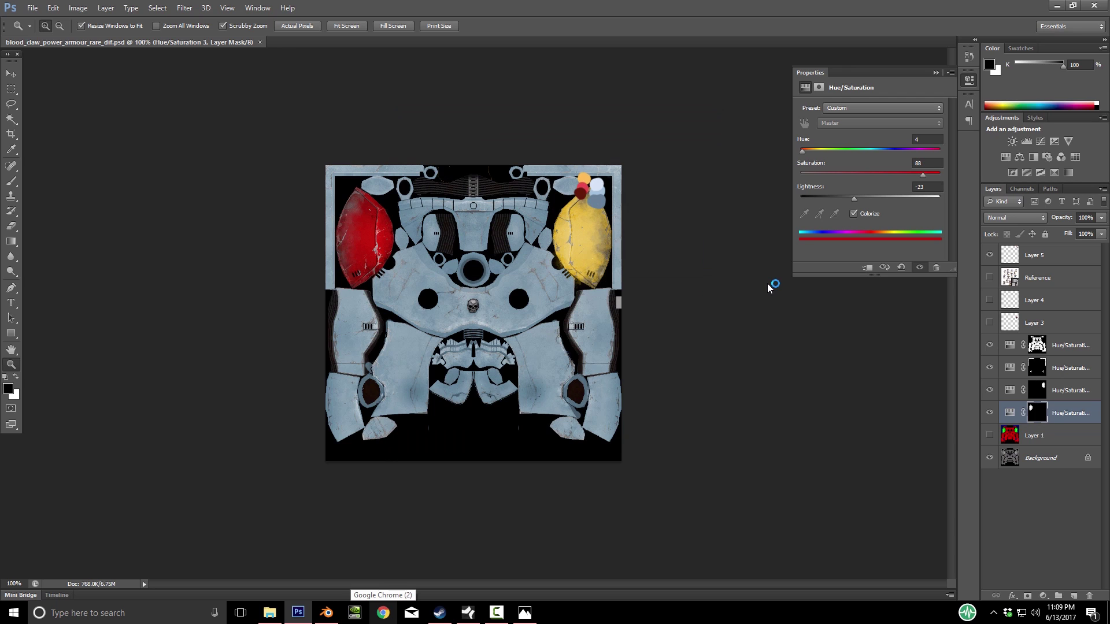
Switch to Blender to inspect the space marine model from several angles, and return to Photoshop
left_click(326, 612)
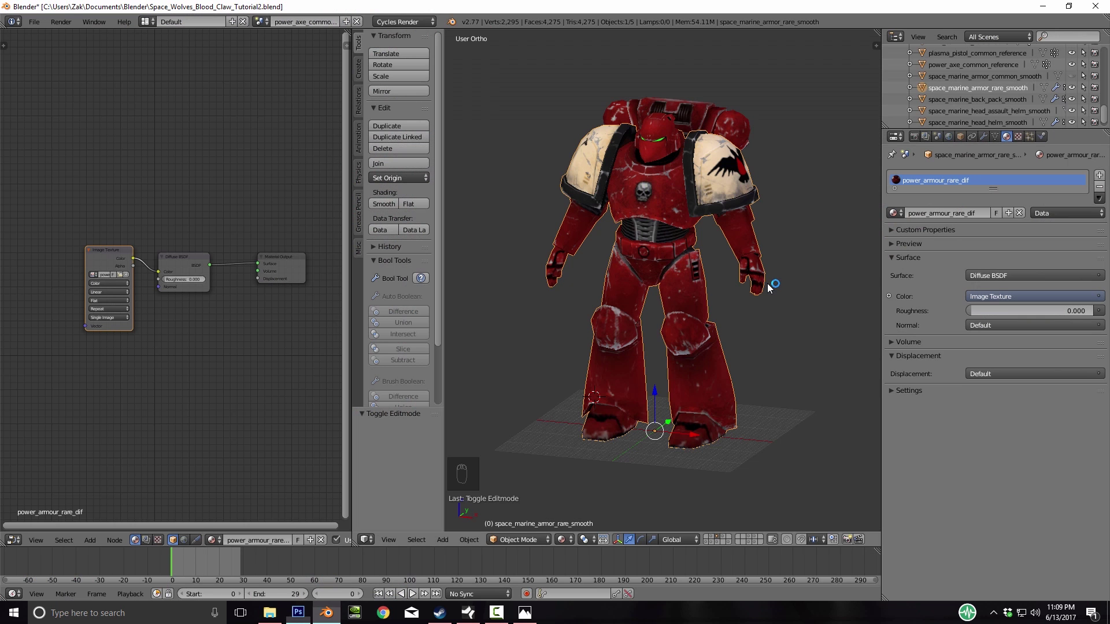
middle_click_drag(767, 288, 680, 297)
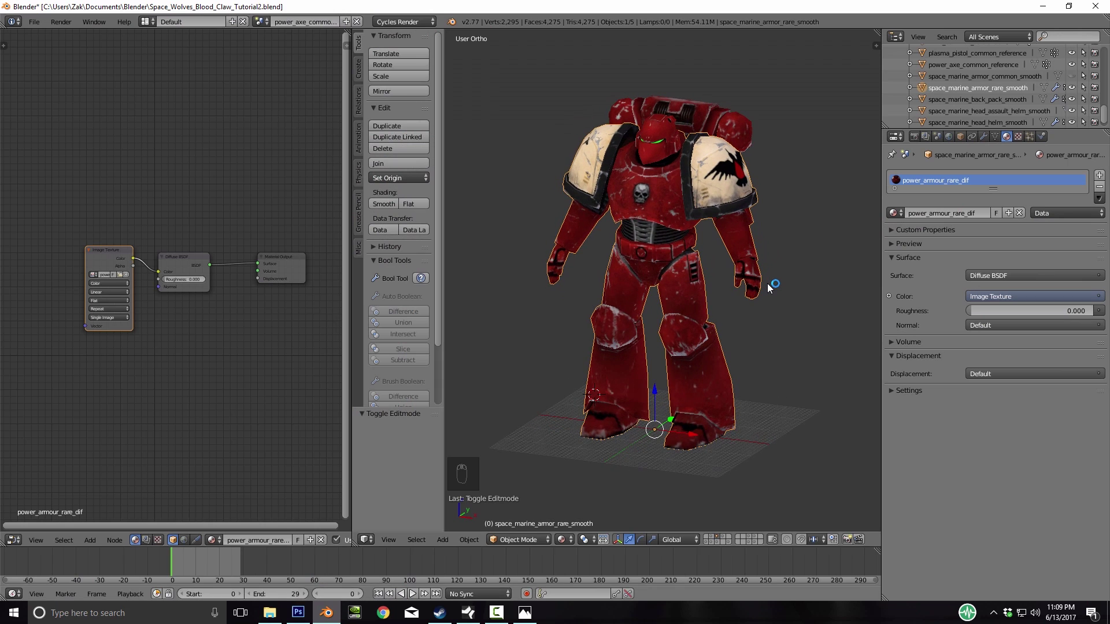
mouse_move(767, 288)
middle_mouse_down()
mouse_move(702, 292)
mouse_move(801, 288)
middle_mouse_up()
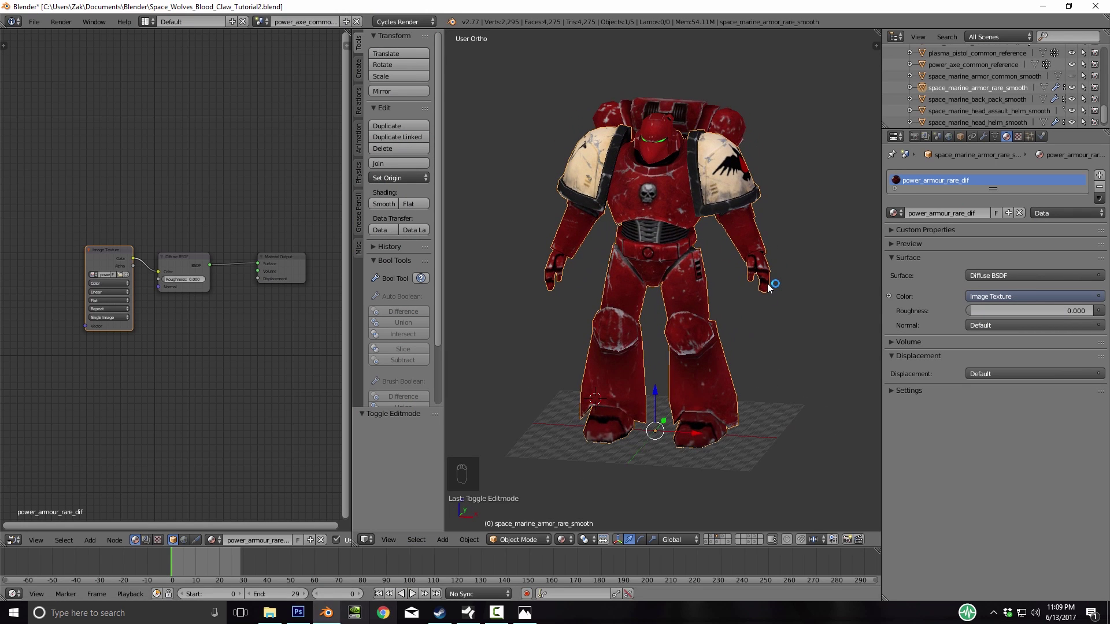
left_click(298, 613)
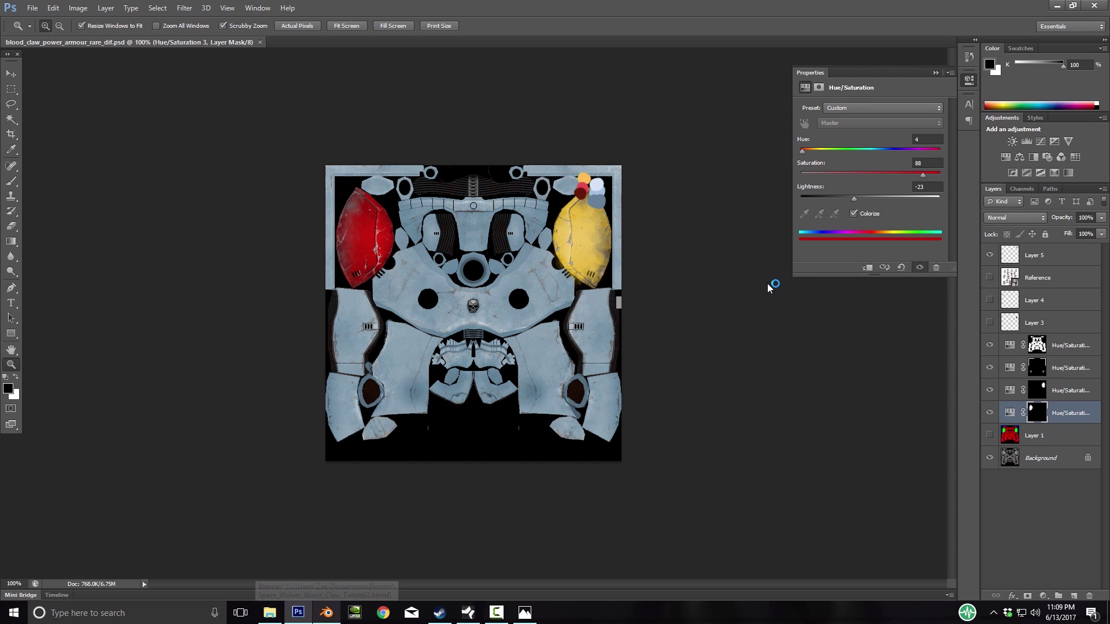
Hide the color swatches on Layer 5, save the document, and save a PNG copy as blood_claw_power_armour_rare_dif.png
left_click(990, 255)
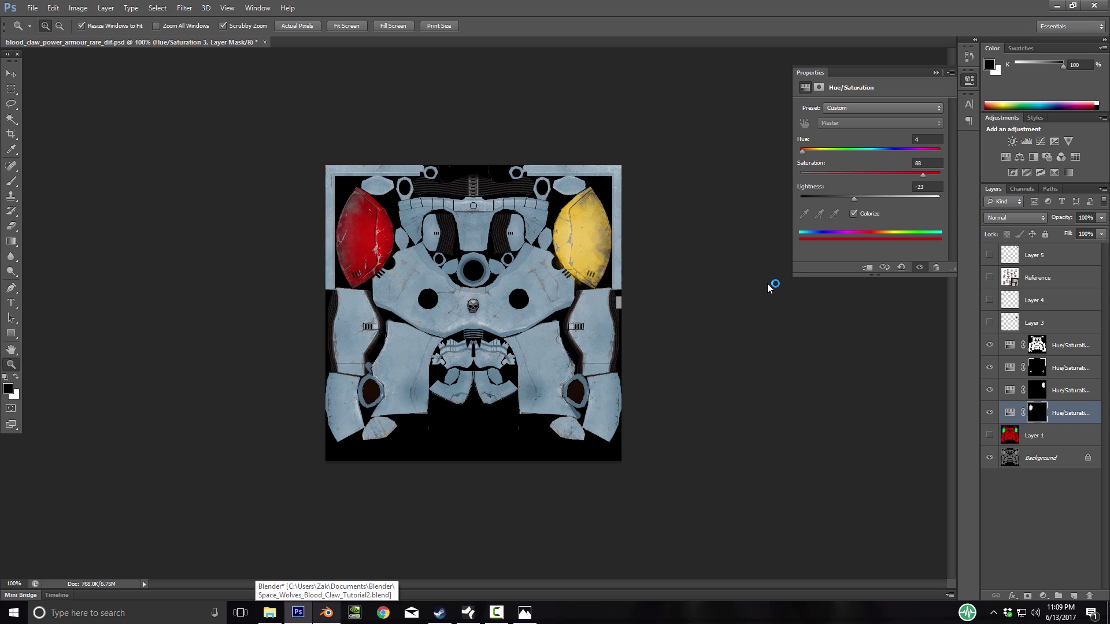
key("ctrl+s")
left_click(33, 8)
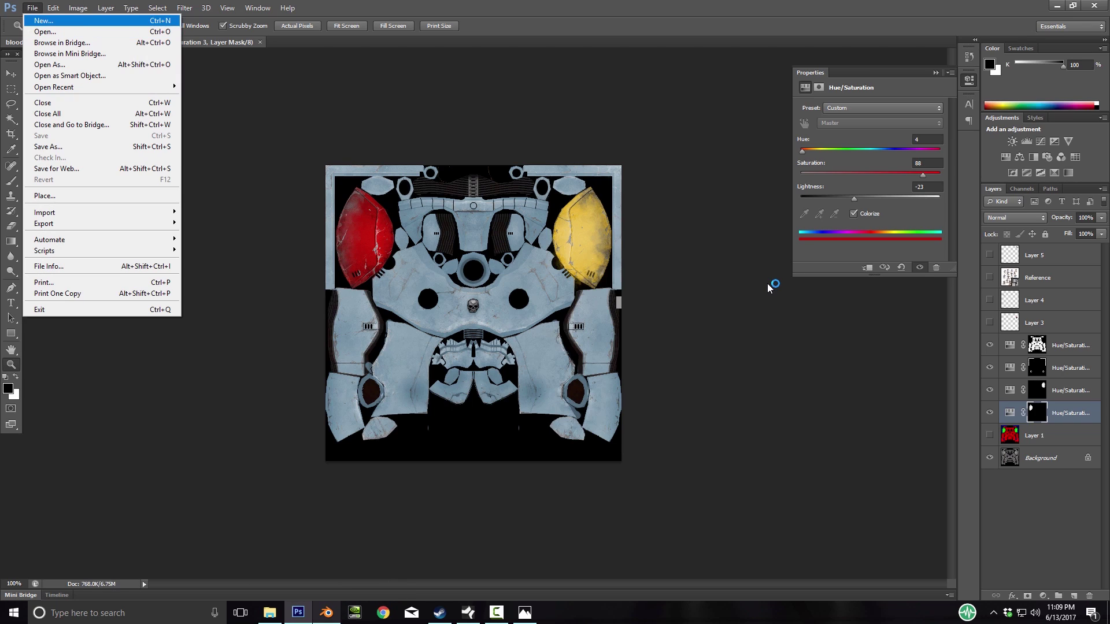
left_click(51, 146)
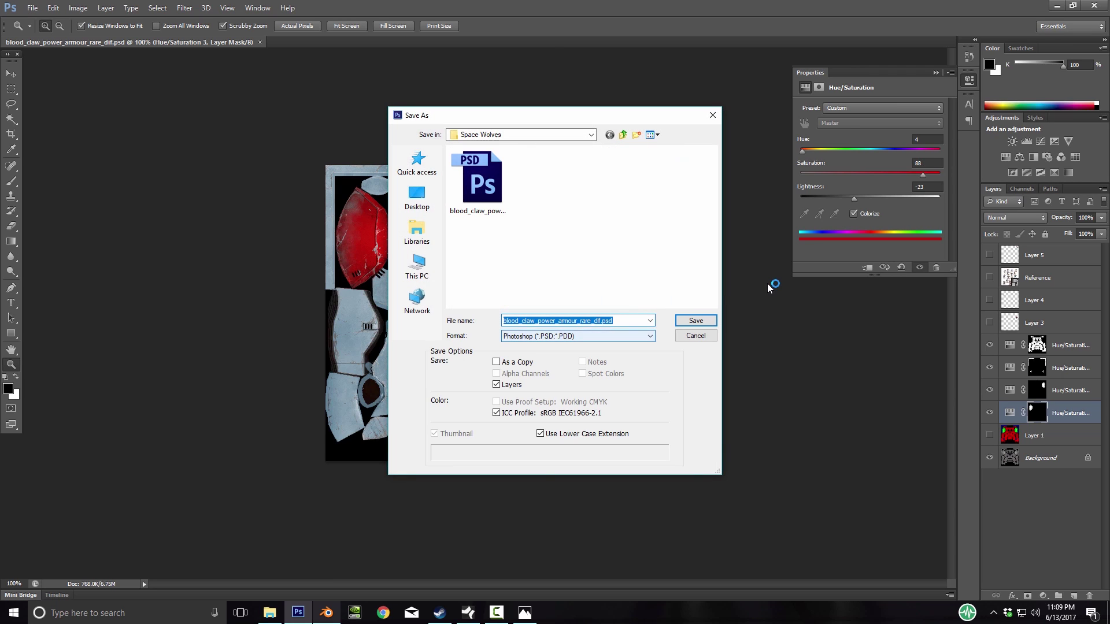
left_click(578, 335)
left_click(530, 474)
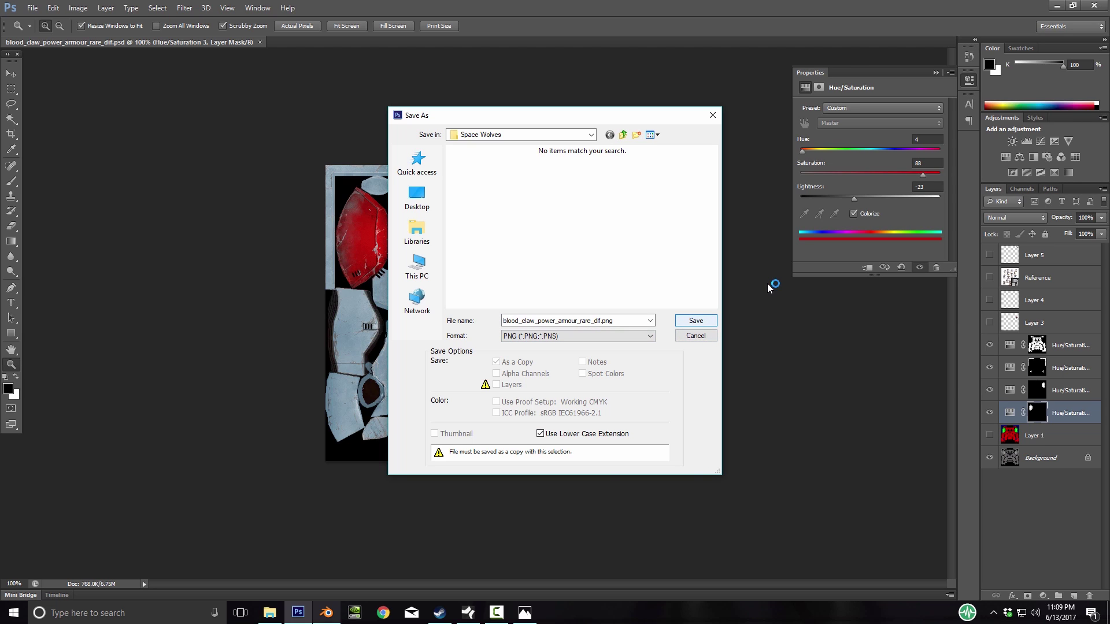
key("Return")
key("Return")
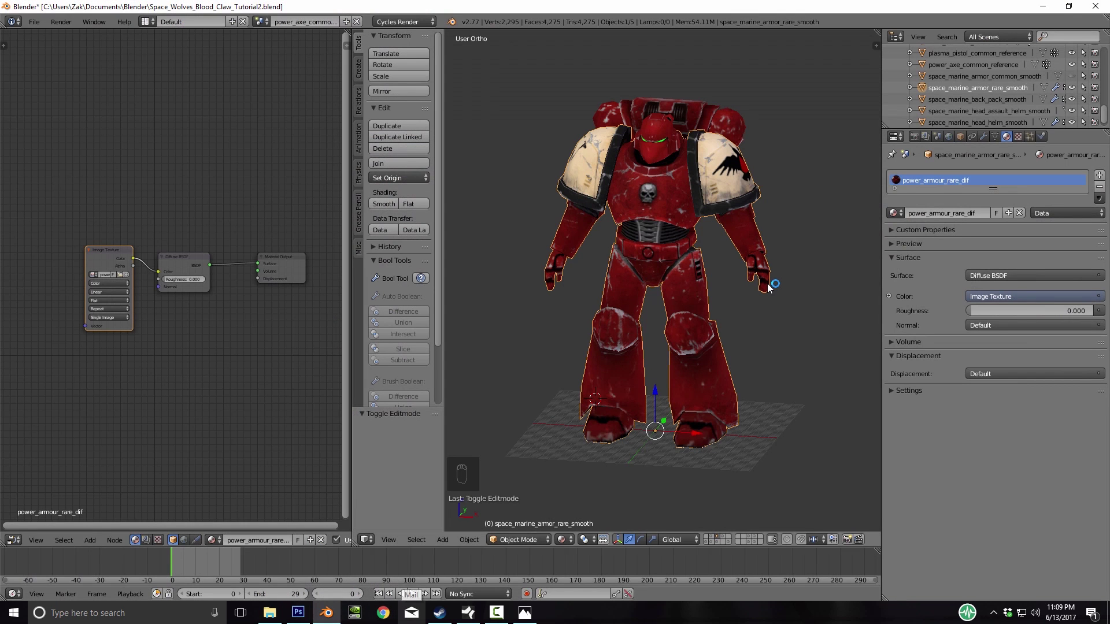
In Blender, load blood_claw_power_armour_rare_dif.png from the Space Wolves folder into the armor material's Image Texture node
left_click(121, 274)
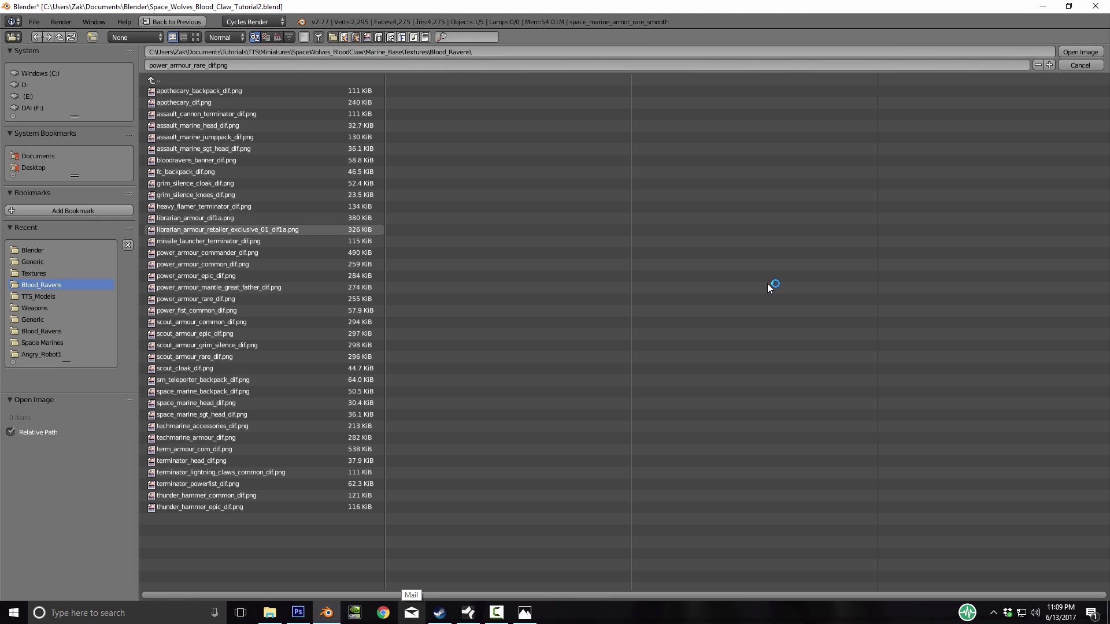
left_click(174, 80)
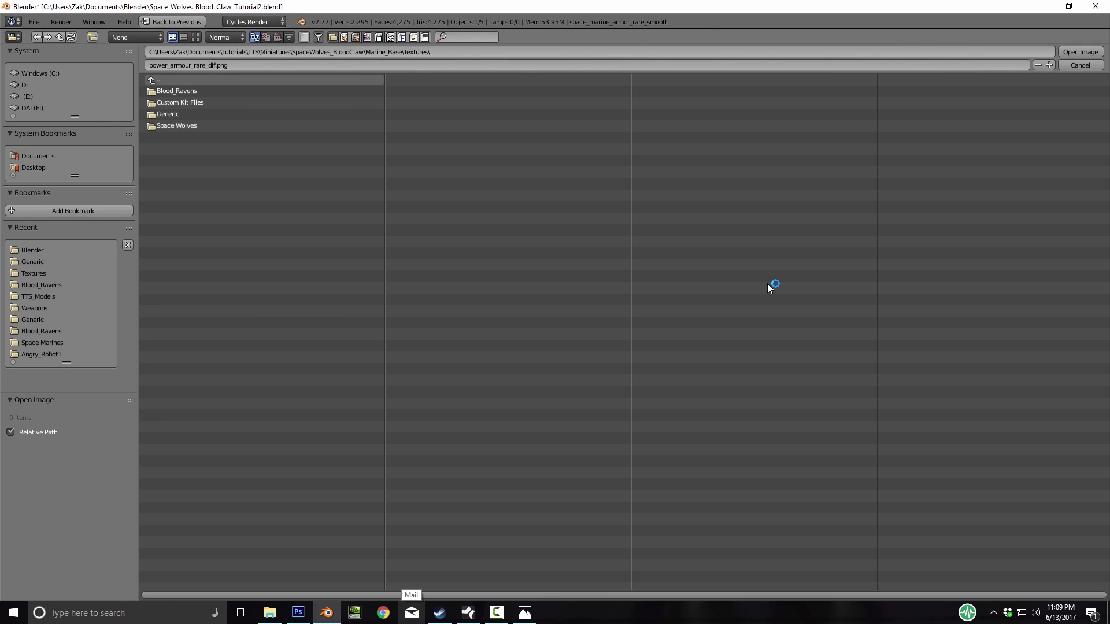
left_click(176, 125)
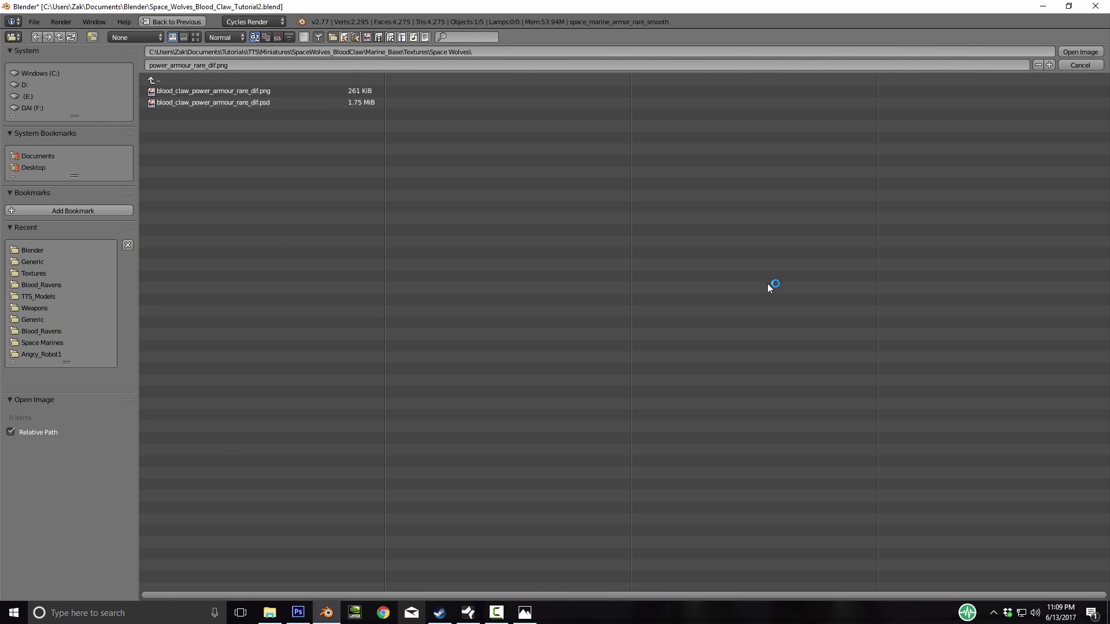
double_click(191, 91)
Examine the retextured armor from several angles and compare its colors with the Reference.jpg picture in Photos
mouse_move(769, 288)
middle_mouse_down()
mouse_move(855, 289)
mouse_move(873, 312)
mouse_move(768, 287)
mouse_move(613, 283)
mouse_move(532, 295)
mouse_move(746, 292)
mouse_move(743, 265)
mouse_move(755, 282)
middle_mouse_up()
scroll(768, 287, "up", 1)
scroll(769, 288, "down", 3)
scroll(769, 287, "up", 2)
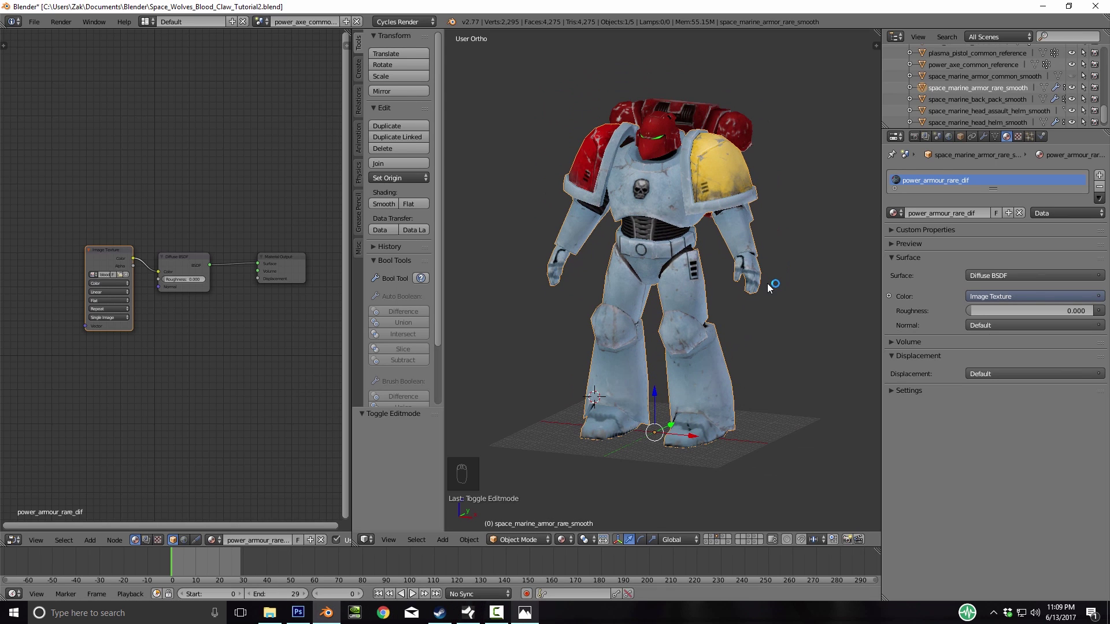
key("alt+Tab")
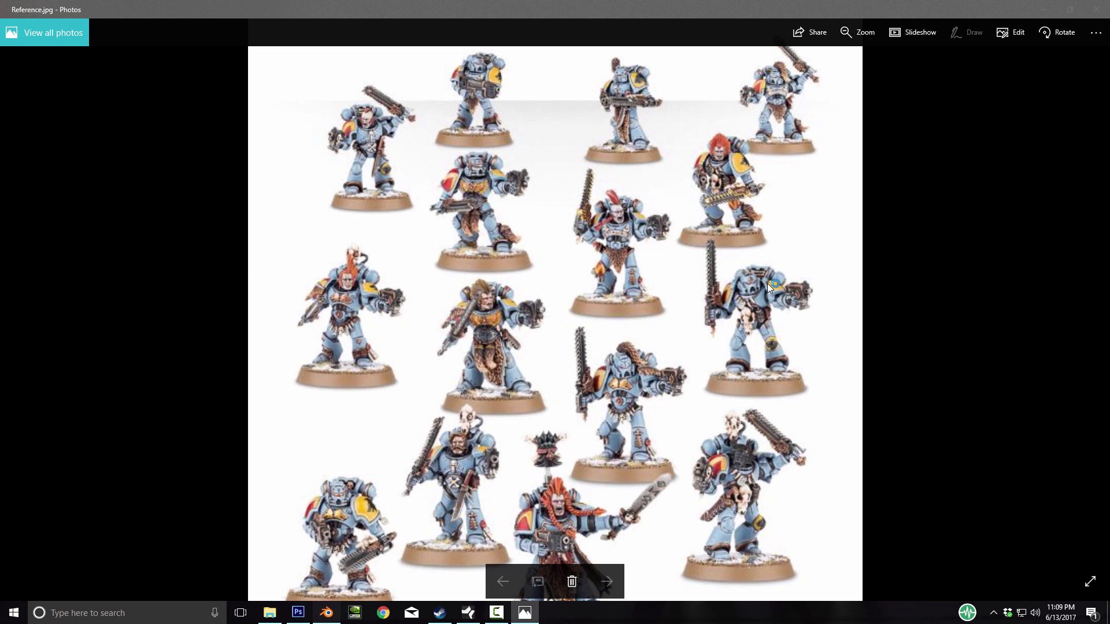
key("alt+Tab")
middle_click_drag(768, 284, 670, 279)
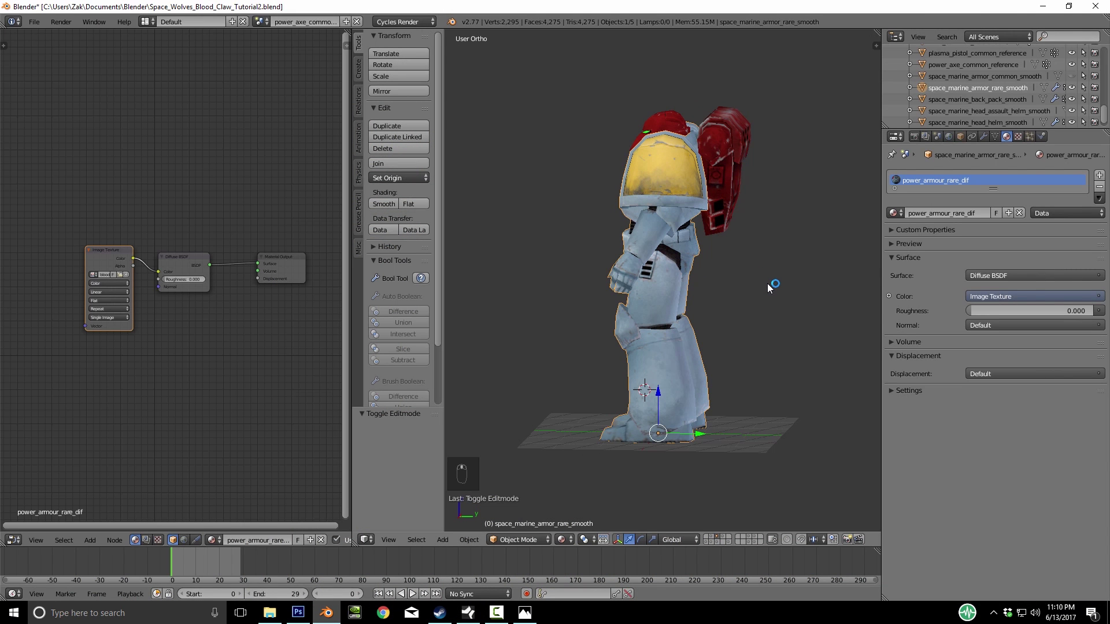
mouse_move(767, 284)
middle_mouse_down()
mouse_move(721, 282)
mouse_move(832, 277)
mouse_move(830, 265)
mouse_move(876, 257)
mouse_move(699, 286)
mouse_move(769, 286)
middle_mouse_up()
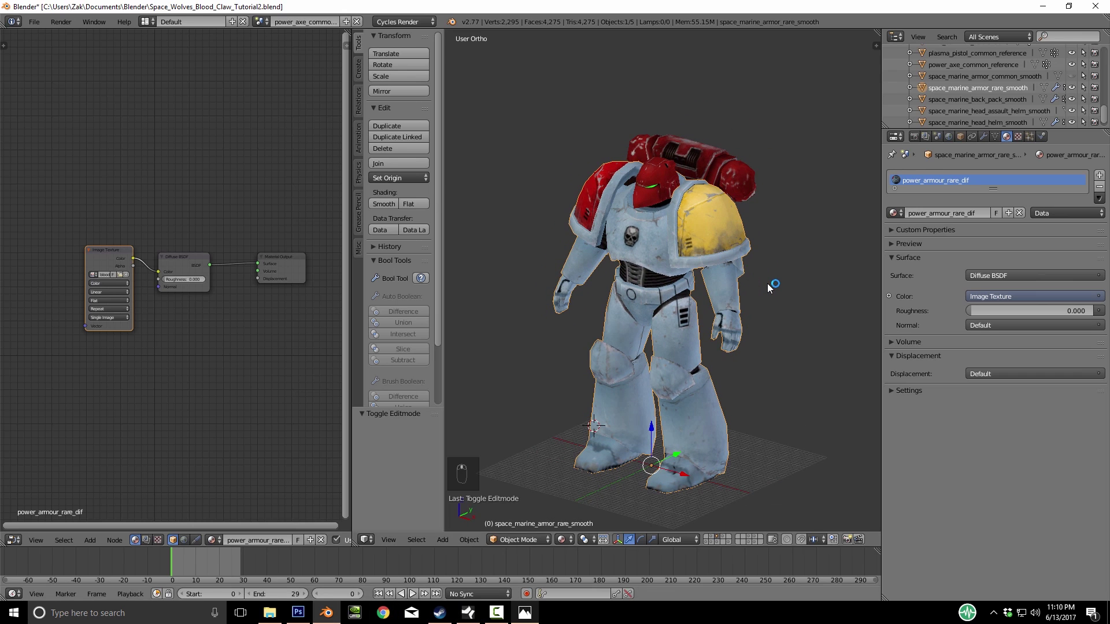
key("alt+Tab")
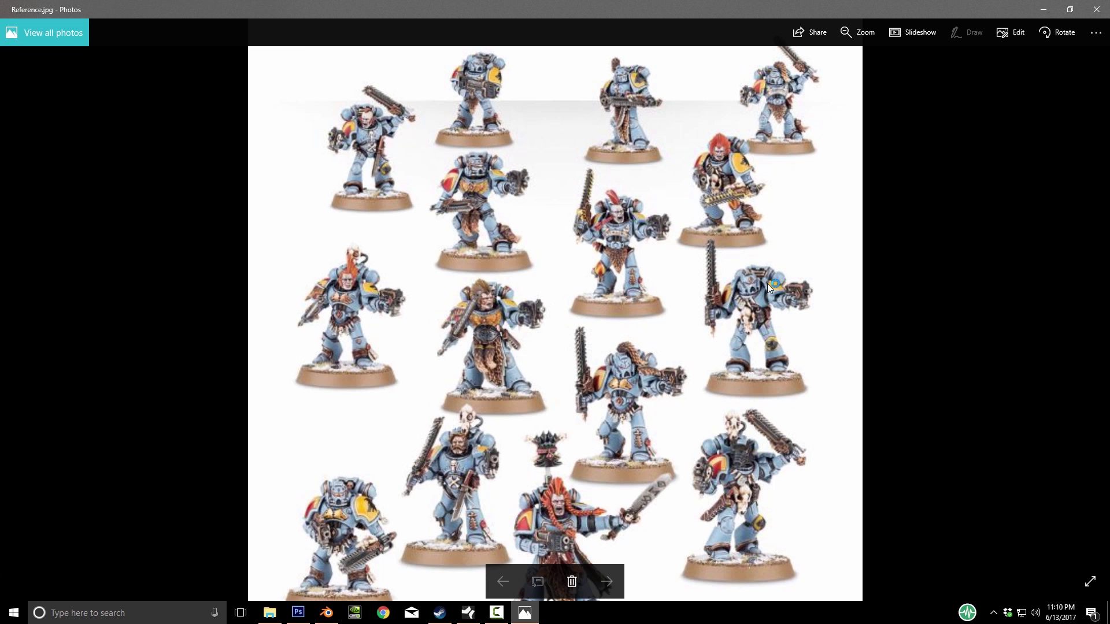
key("alt+Tab")
middle_click_drag(769, 287, 768, 286)
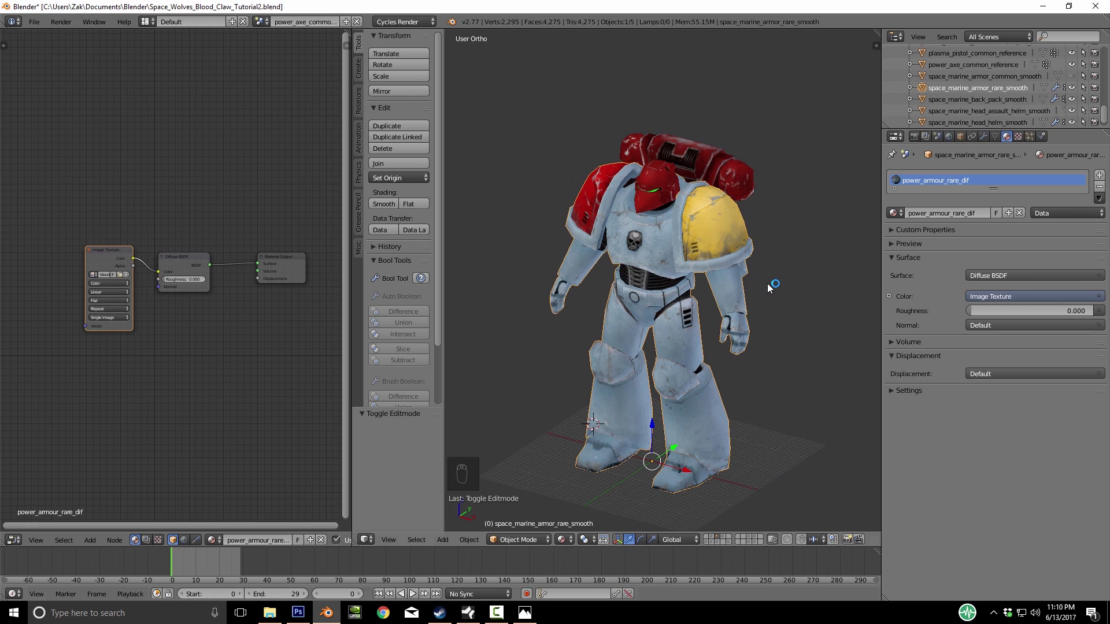
Compare the shoulder markings in Shoulders.png with the painted miniatures in Reference.jpg in Photos
key("alt+Tab")
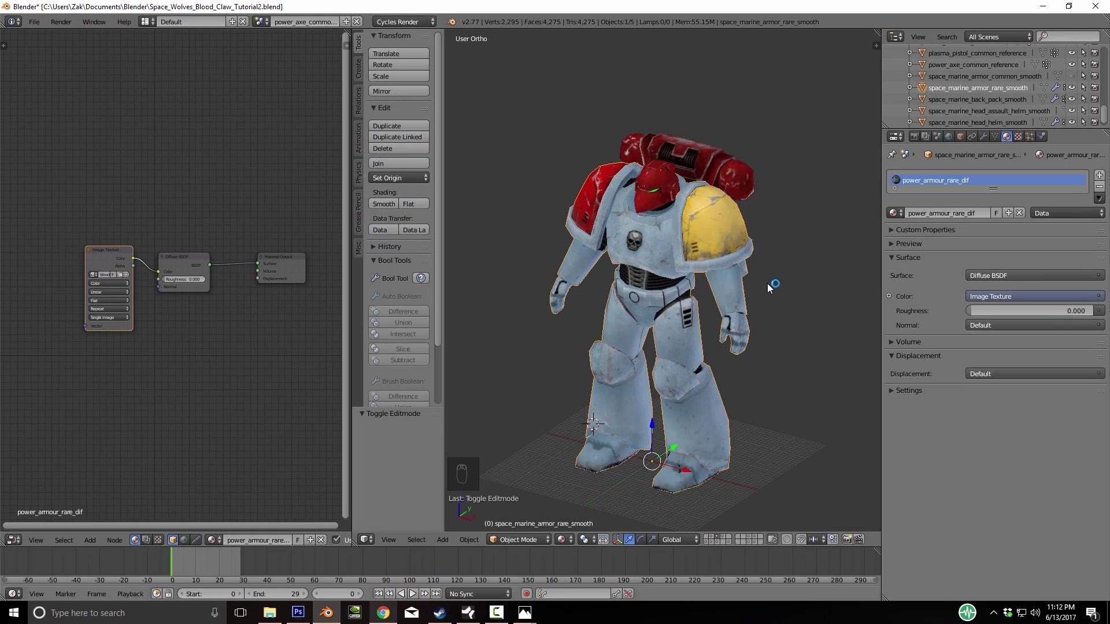
left_click(524, 612)
left_click(586, 565)
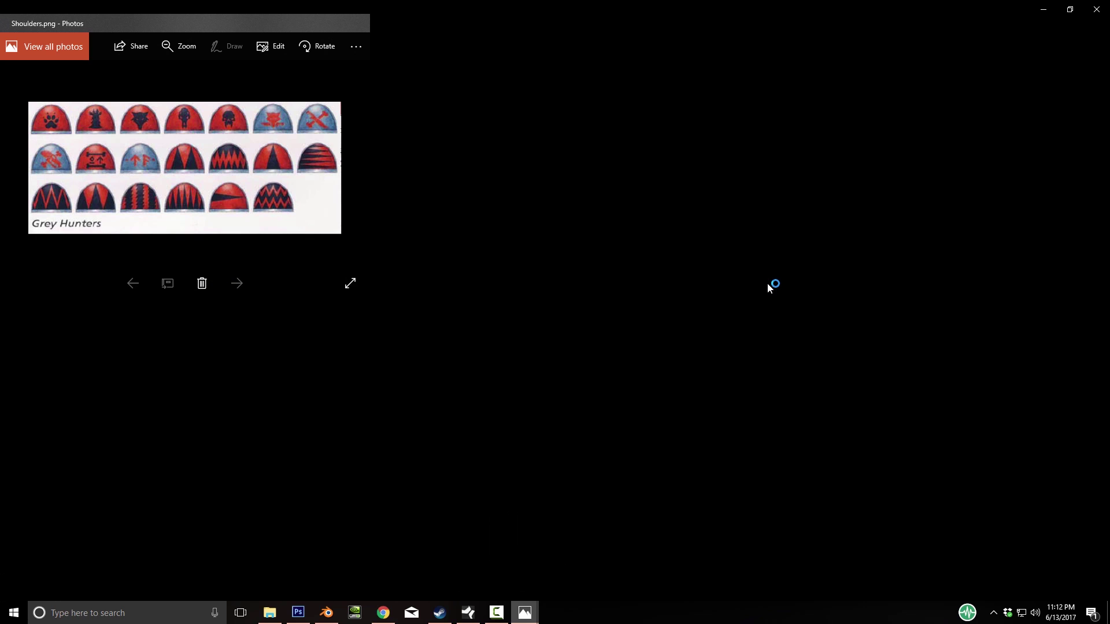
mouse_move(524, 613)
left_click(463, 566)
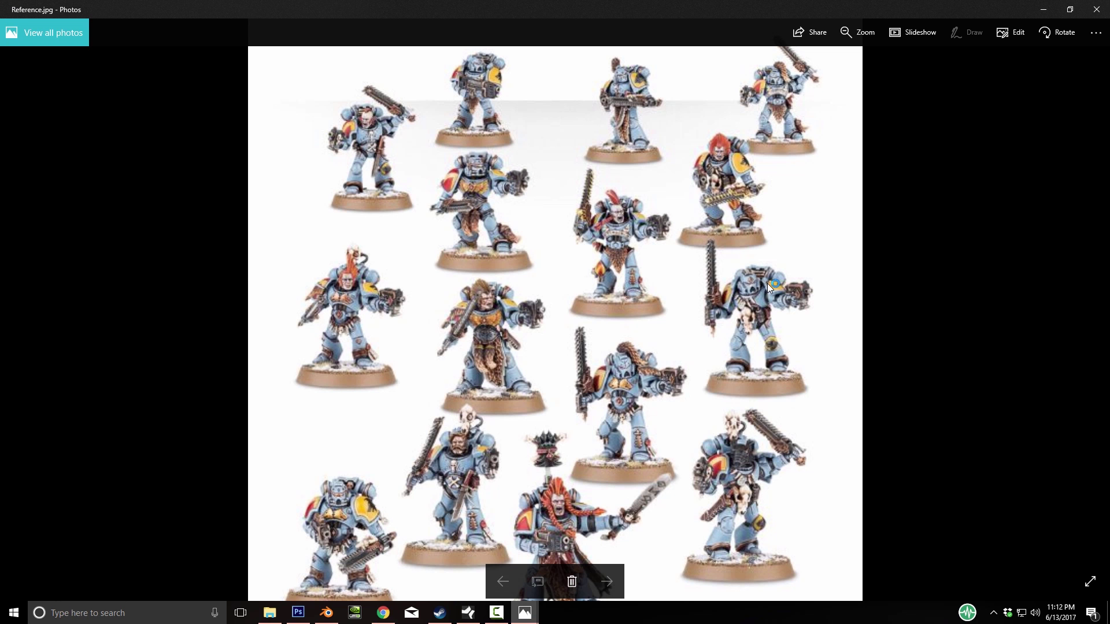
mouse_move(524, 613)
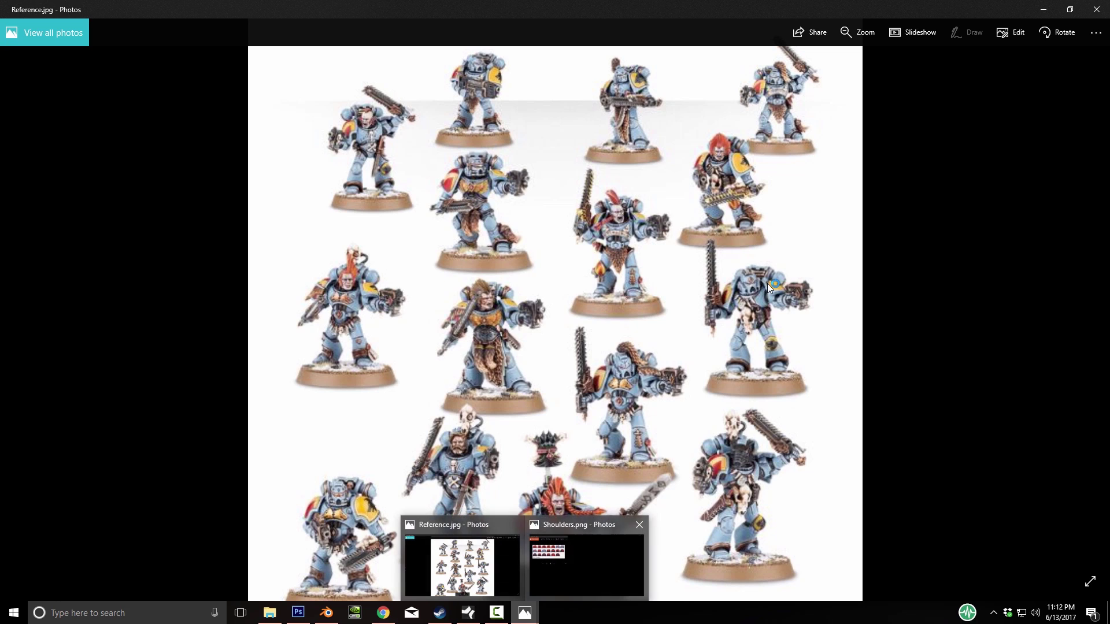
left_click(586, 563)
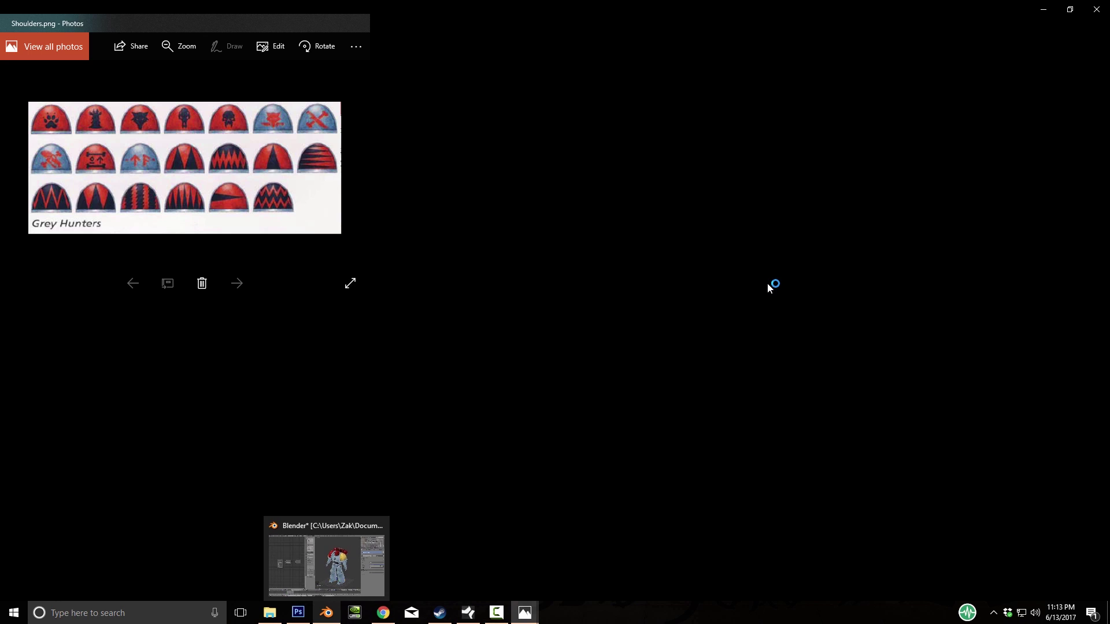
Switch to Blender and examine the red and yellow shoulder pads on the model from the side and front
left_click(327, 612)
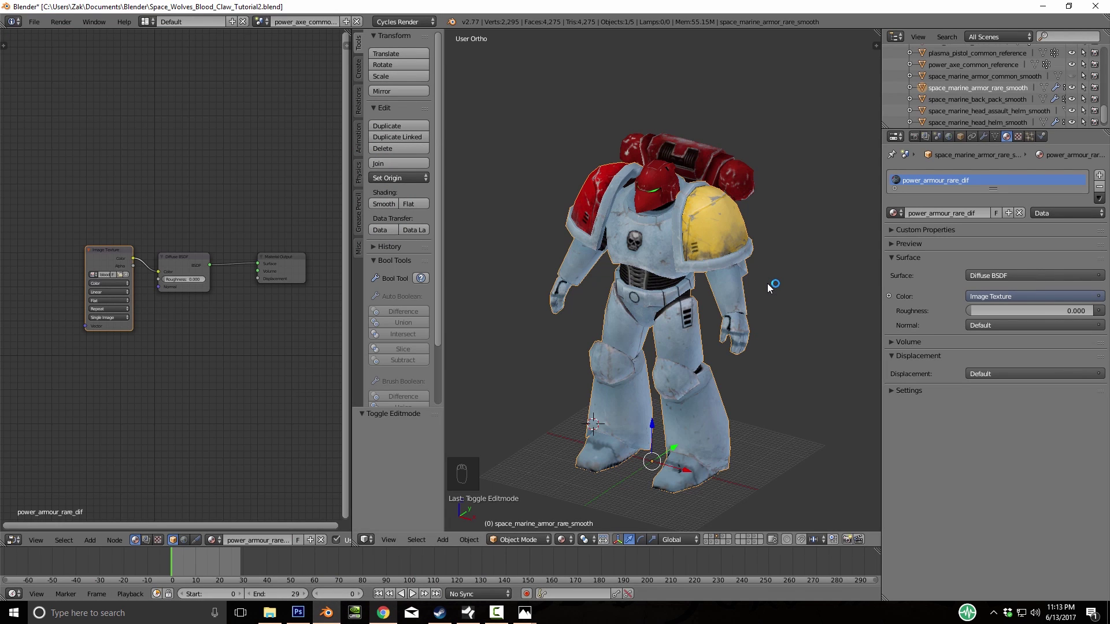
middle_click_drag(767, 283, 925, 279)
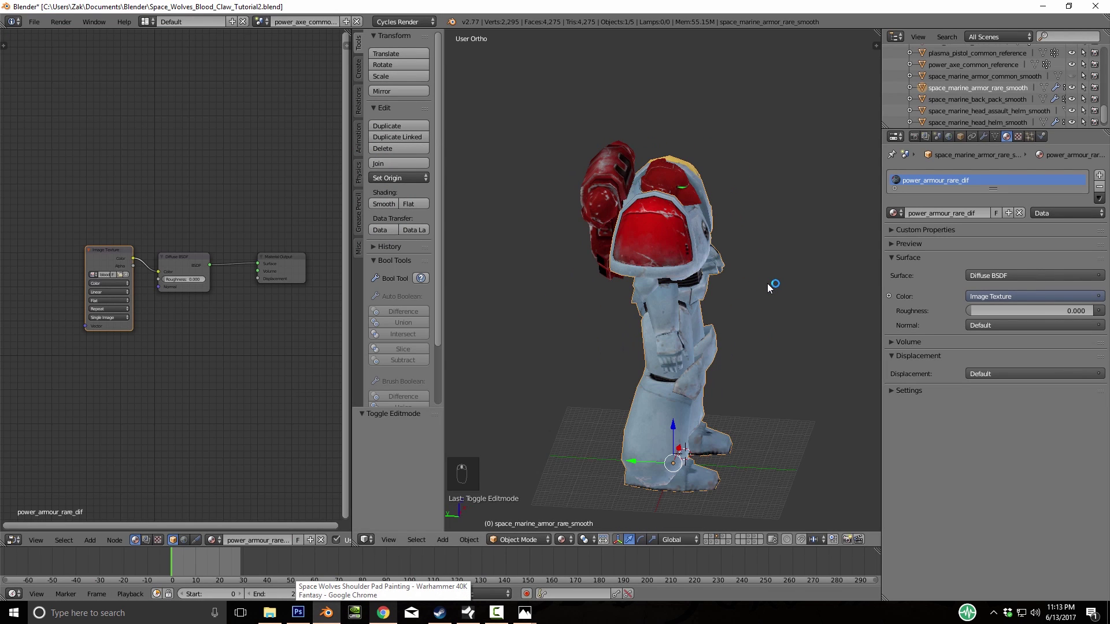
mouse_move(768, 283)
middle_mouse_down()
mouse_move(503, 300)
mouse_move(520, 298)
middle_mouse_up()
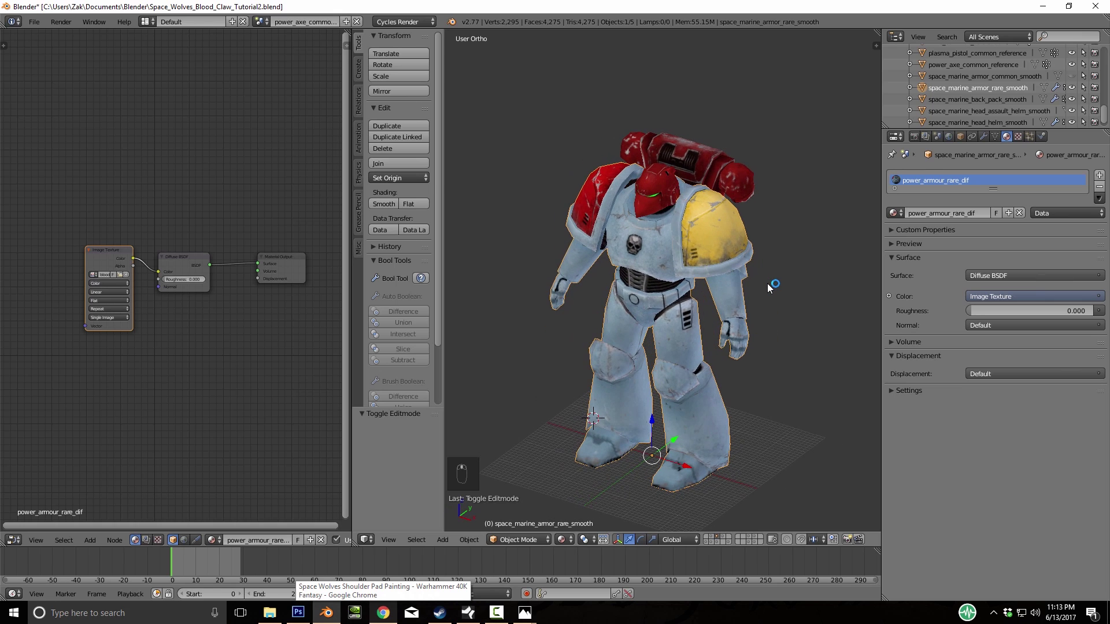
In Photoshop, duplicate the red shoulder's Hue/Saturation layer and put the copy in a new layer group
left_click(297, 613)
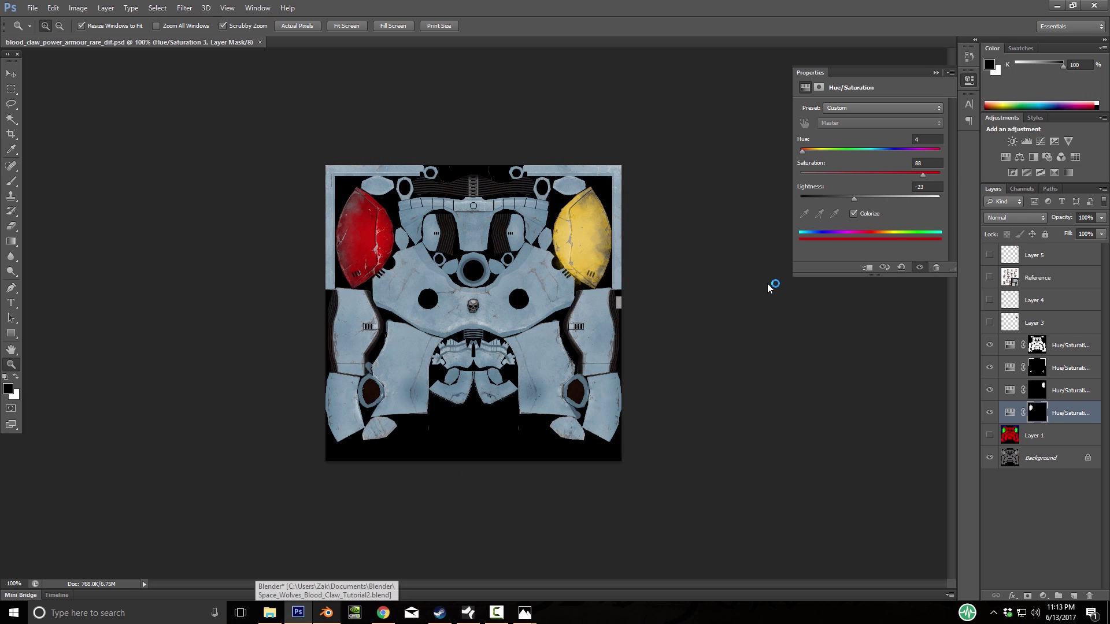
right_click(1068, 413)
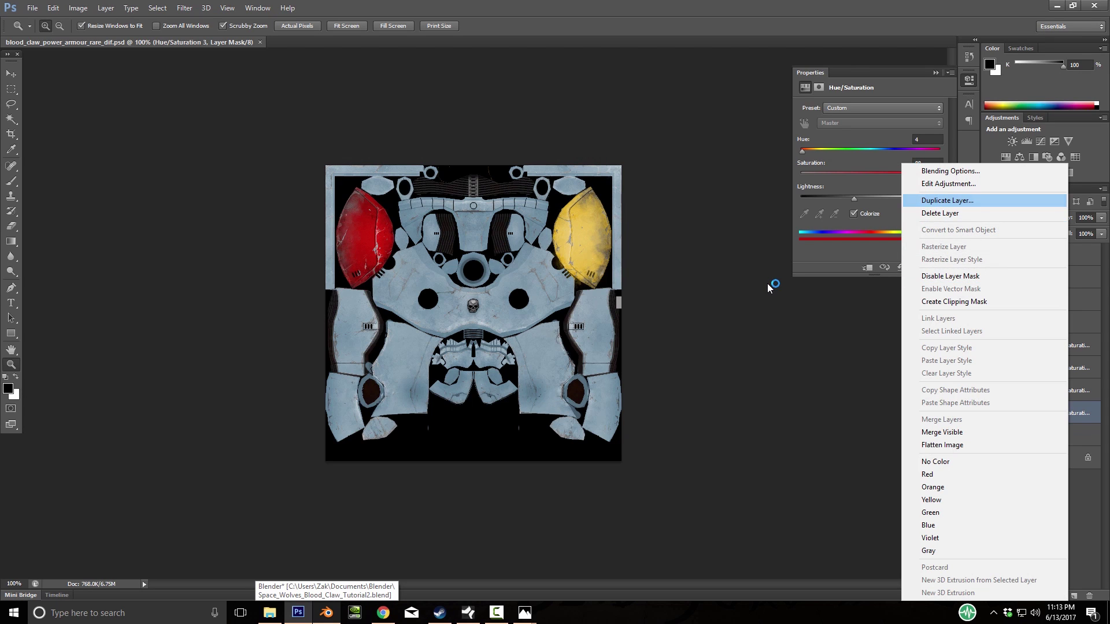
left_click(947, 200)
key("Return")
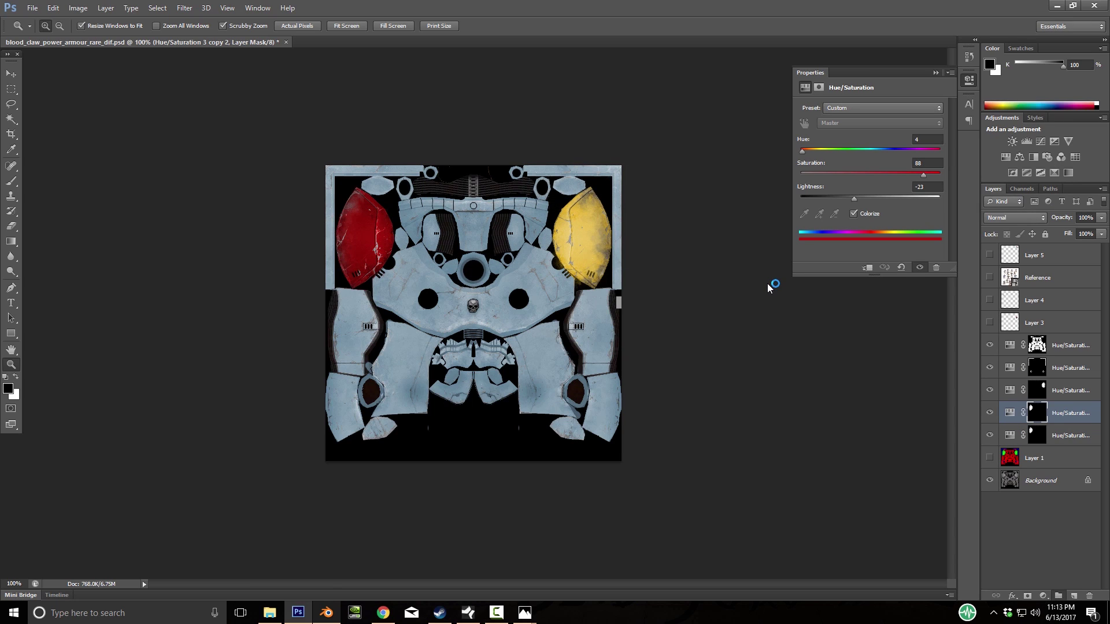
key("ctrl+g")
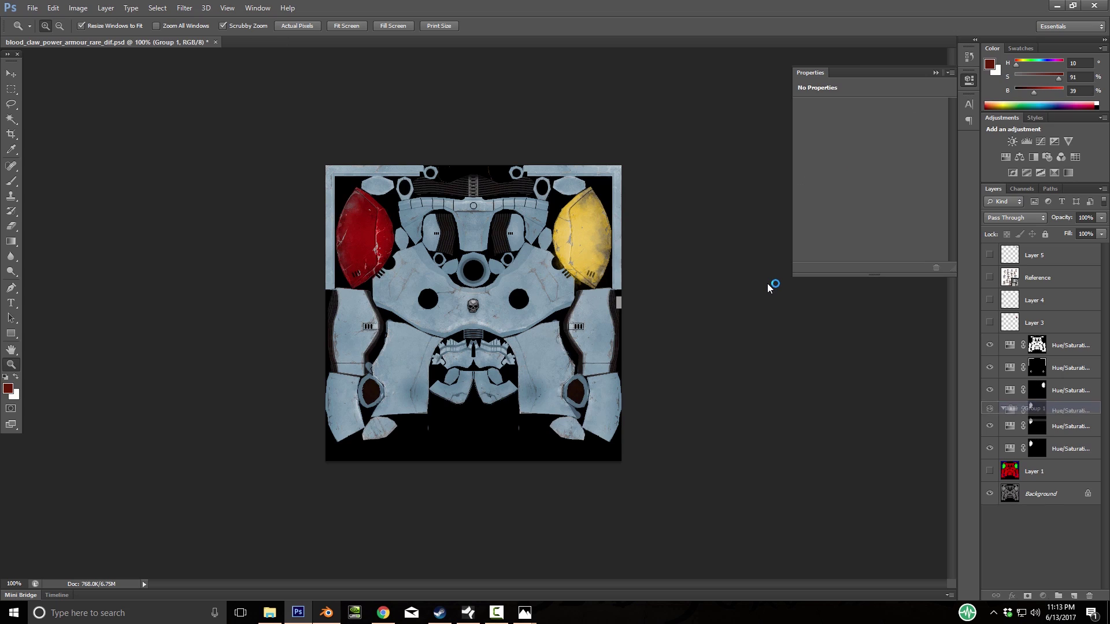
key("alt+bracketleft")
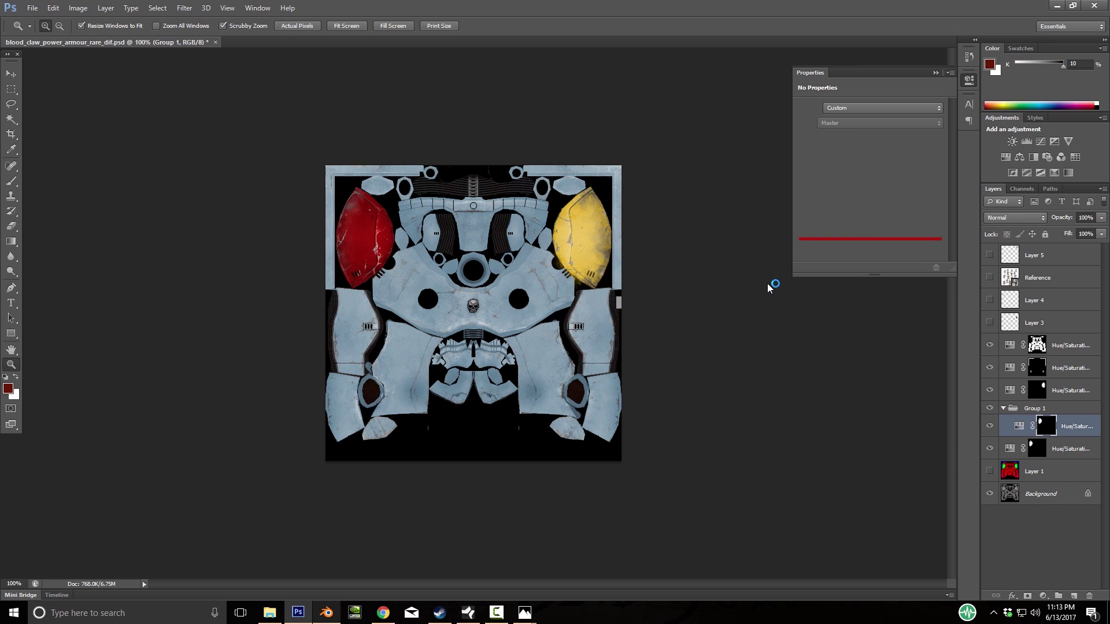
key("alt+bracketright")
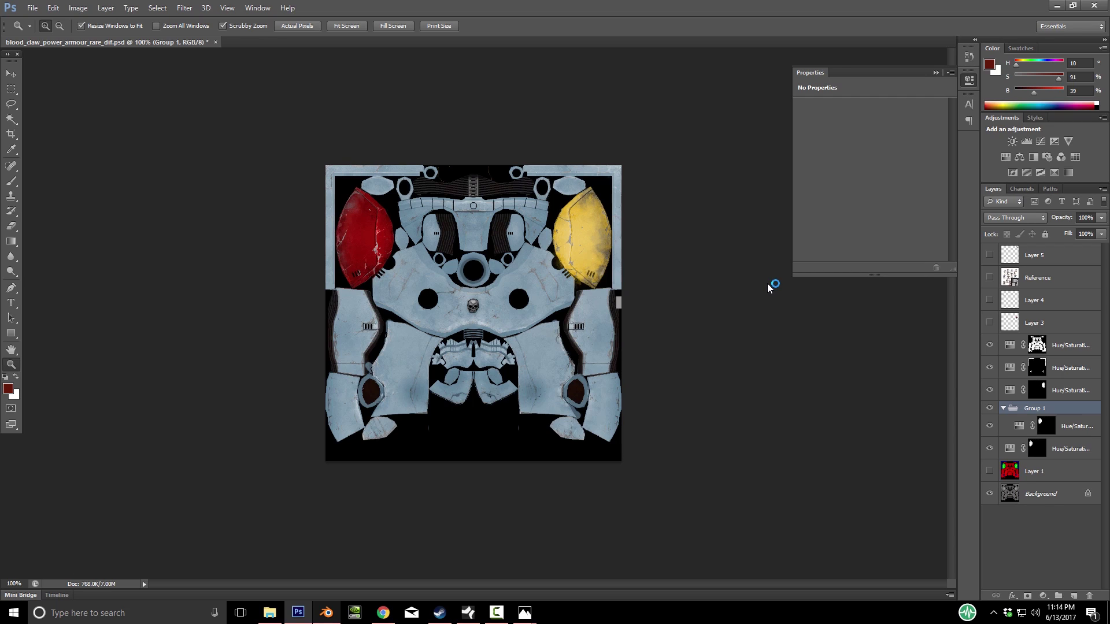
Hide the original red shoulder Hue/Saturation layer and rename the new group Pack Shoulder Red
left_click(990, 449)
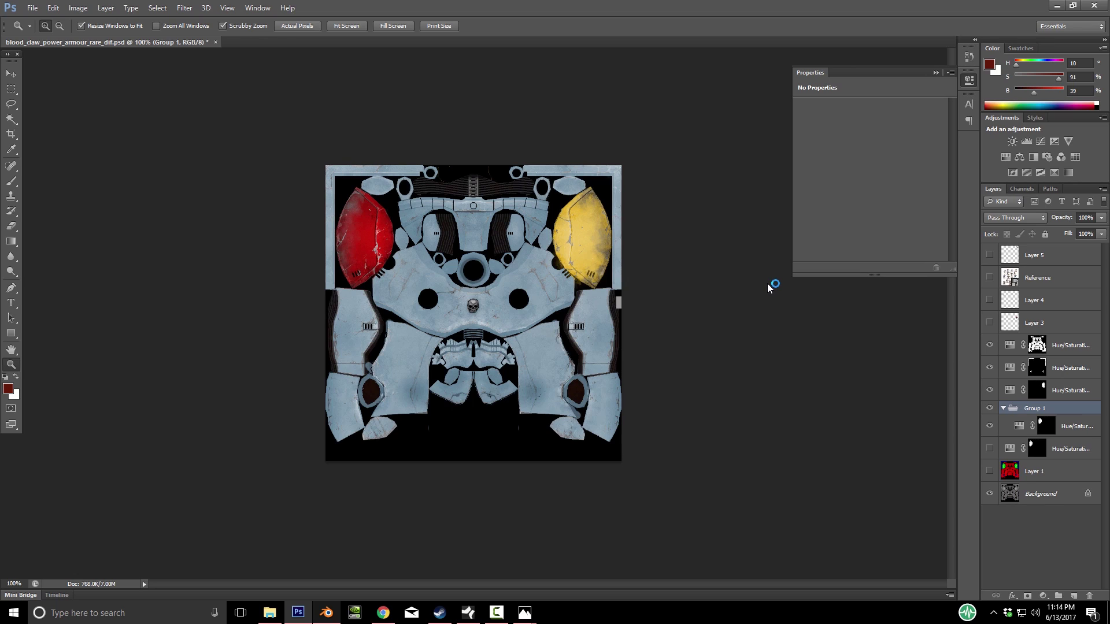
double_click(1035, 408)
type("Pack")
type(" Shj")
type("oulder")
type(" Red")
key("Return")
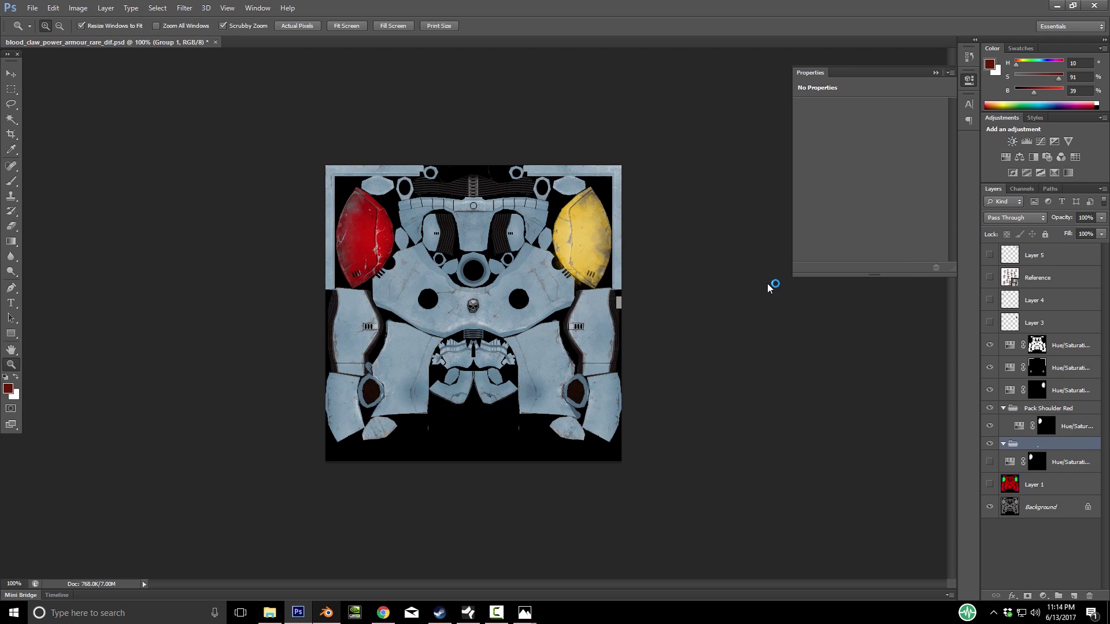
Create a second layer group below Pack Shoulder Red and name it Pack Shoulder Yellow
type("pAC")
key("BackSpace")
key("BackSpace")
key("BackSpace")
key("BackSpace")
type("Pack Shoulder Yellow")
key("Return")
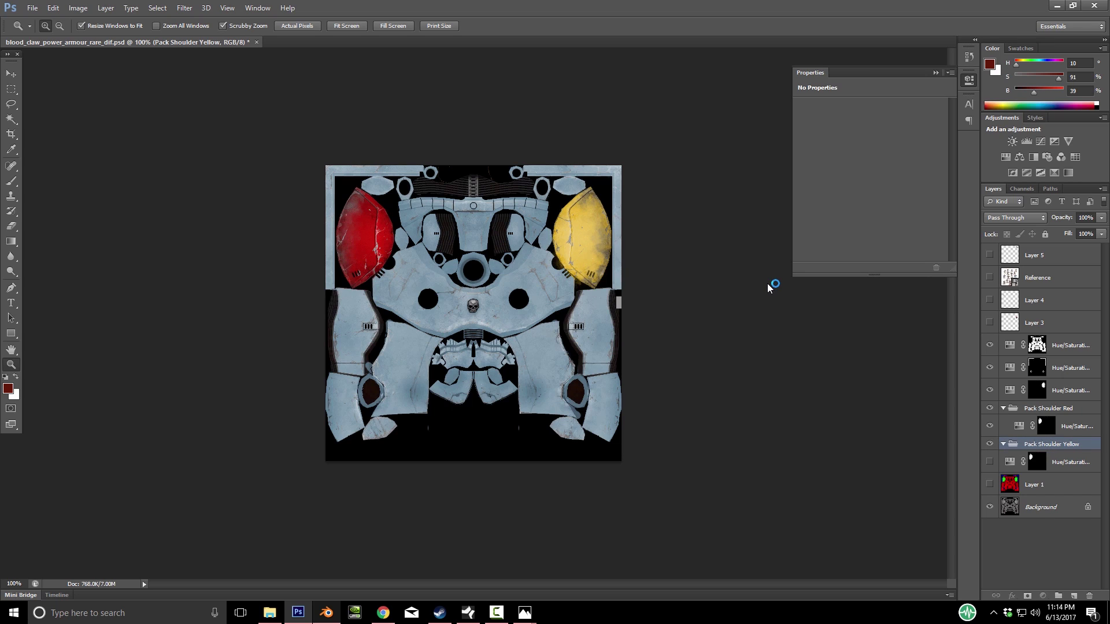
Move the original shoulder Hue/Saturation layer into the Pack Shoulder Yellow group and make it visible
key("alt+bracketleft")
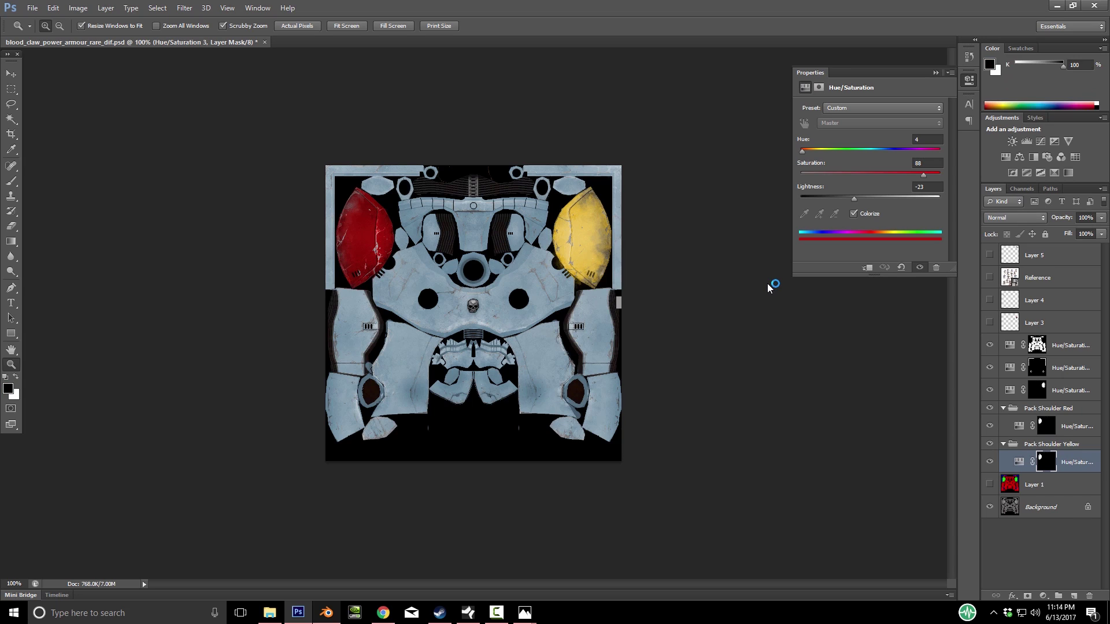
key("alt+bracketright")
key("alt+bracketright")
key("alt+bracketright")
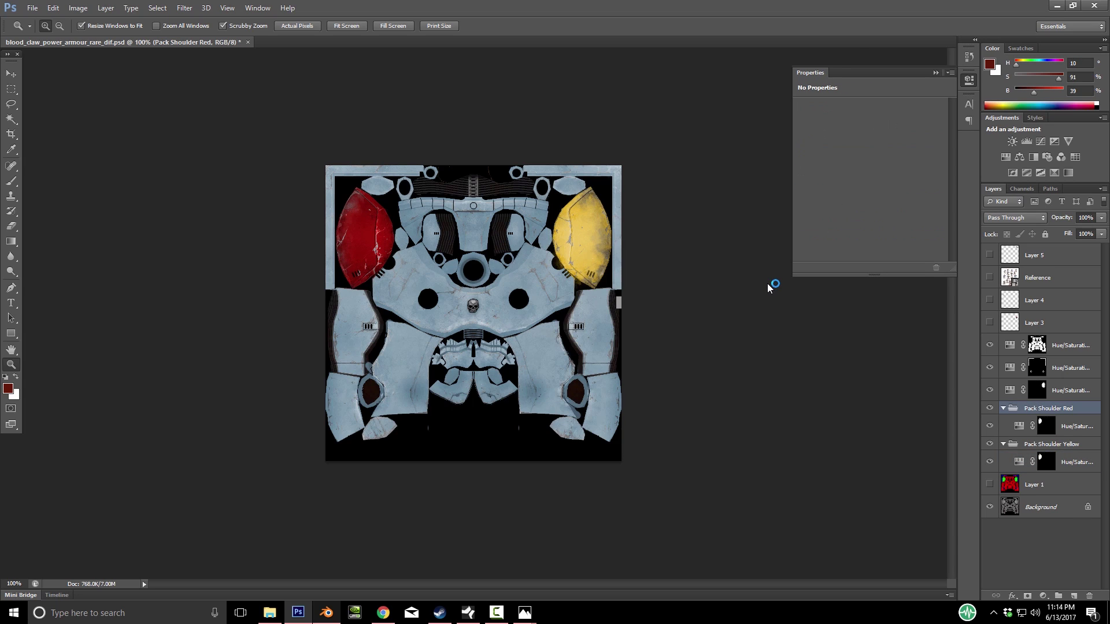
Add a layer mask to both the Pack Shoulder Red and Pack Shoulder Yellow groups
key("ctrl+plus")
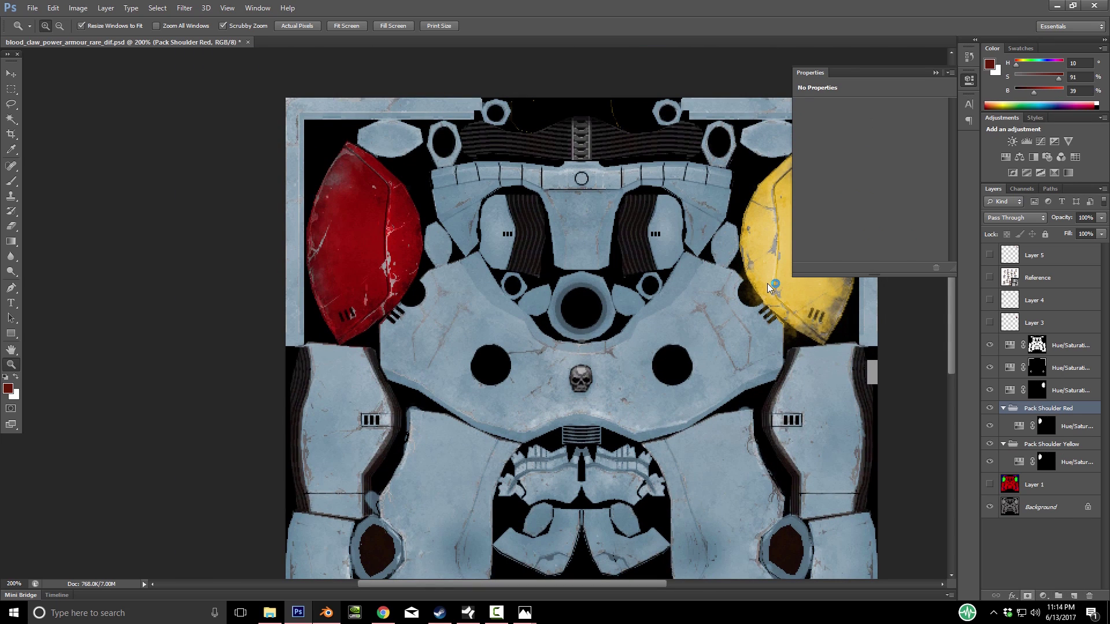
left_click(1027, 596)
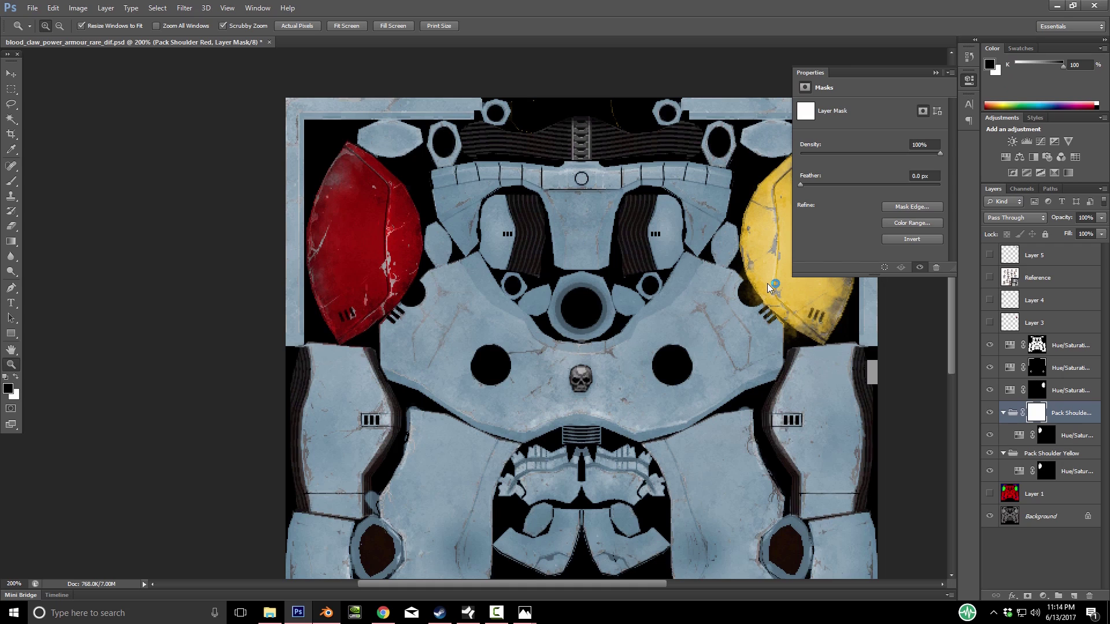
left_click(1050, 453)
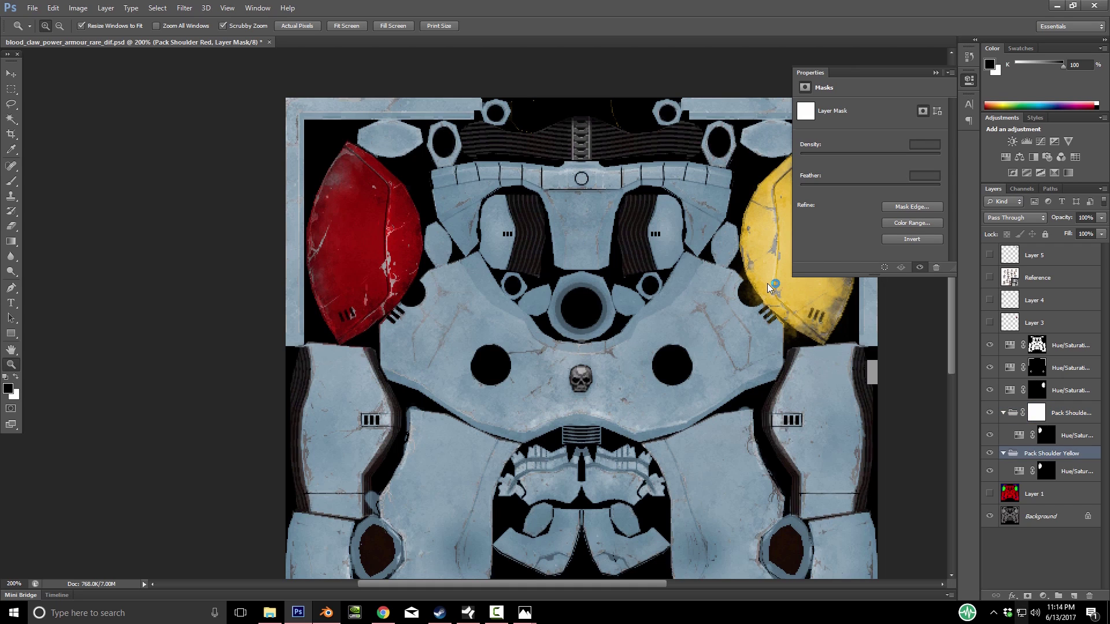
left_click(1027, 596)
left_click(1037, 413)
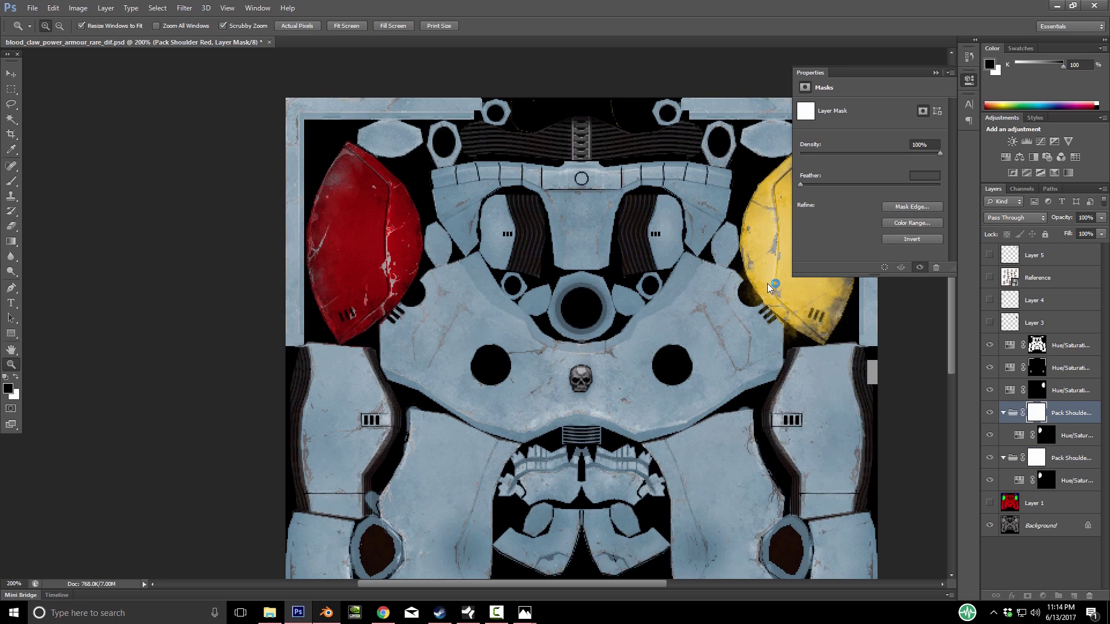
Fill the Pack Shoulder Yellow group's layer mask with black using the Paint Bucket
left_click(1037, 457)
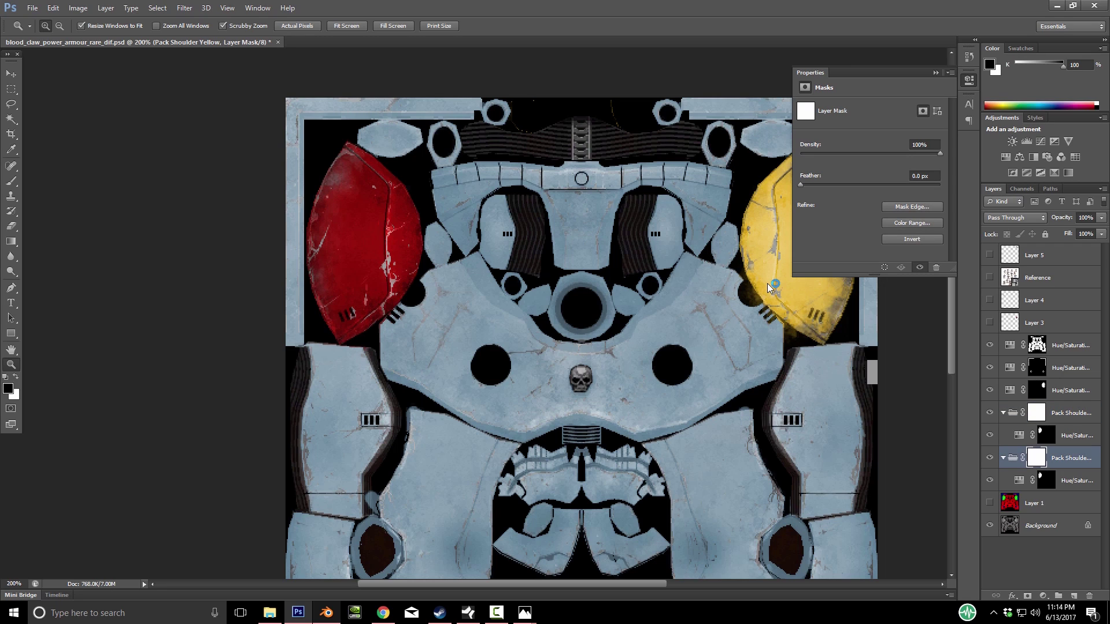
key("g")
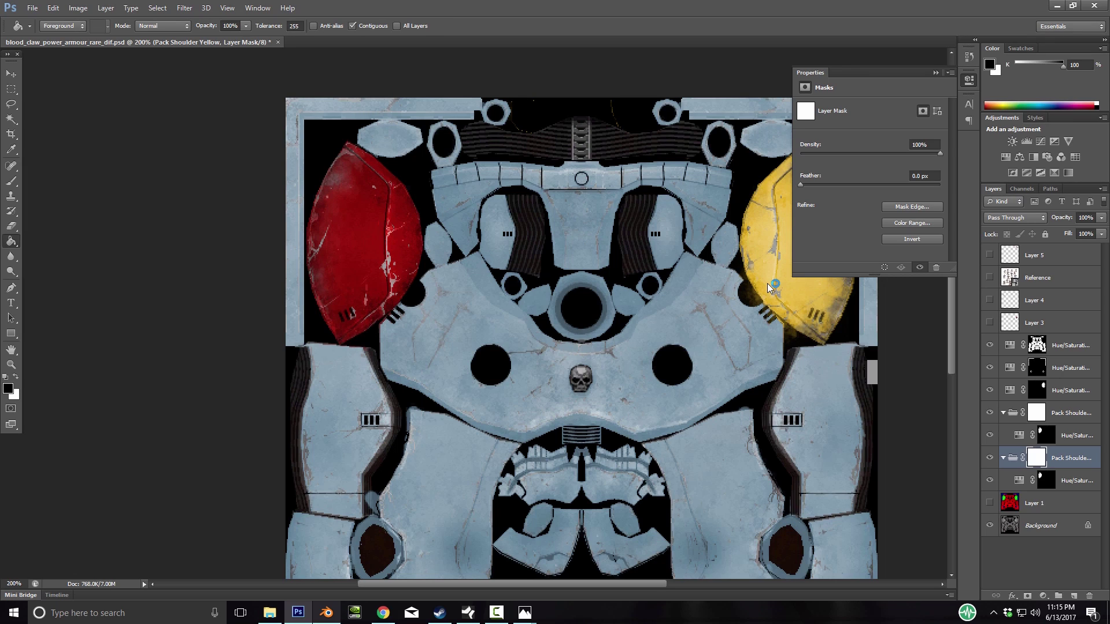
left_click(770, 287)
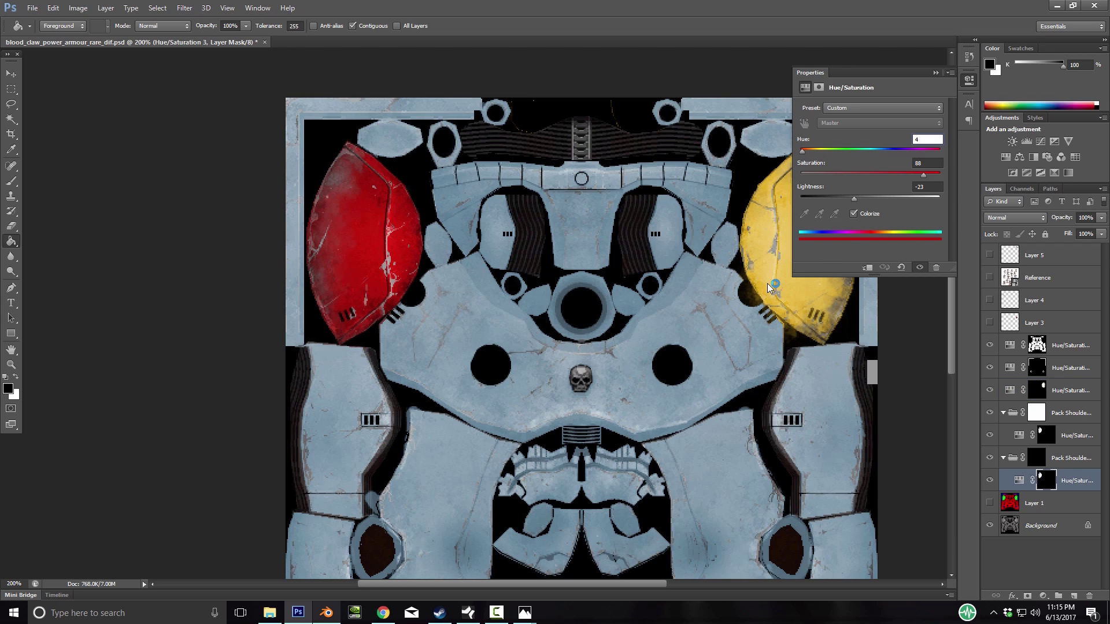
Set the Hue/Saturation layer in the Pack Shoulder Yellow group to hue 46, saturation 78 and lightness 24
type("46")
key("Tab")
type("7")
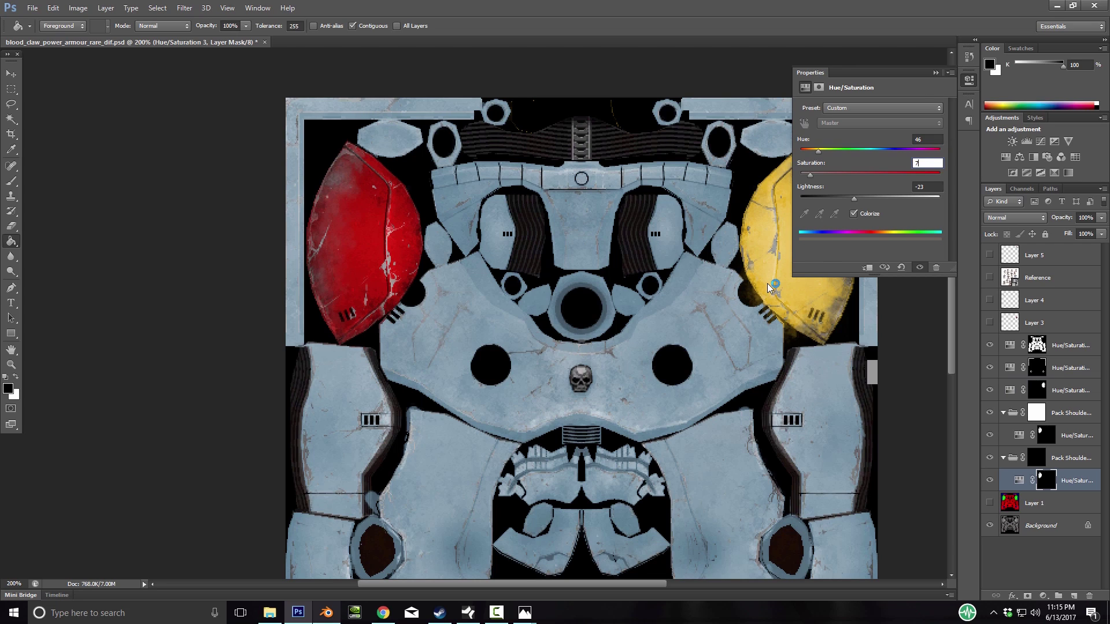
type("8")
key("Tab")
type("2")
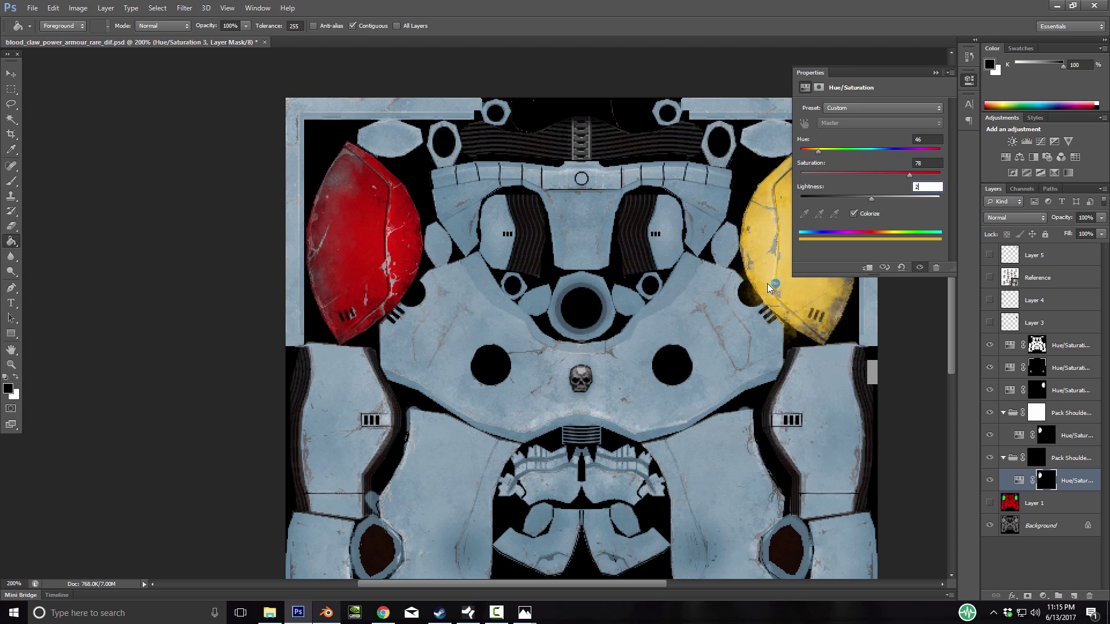
type("4")
key("Return")
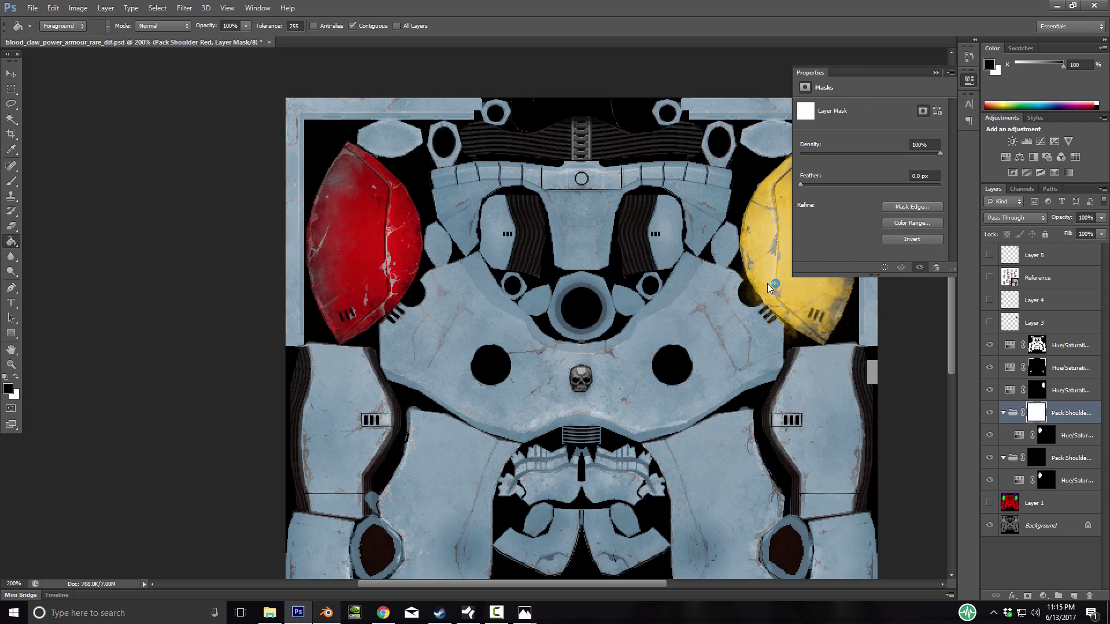
With the Polygonal Lasso, select a triangle across the red shoulder pad, its tip at the pad's inner edge
left_click(11, 104)
left_click(73, 113)
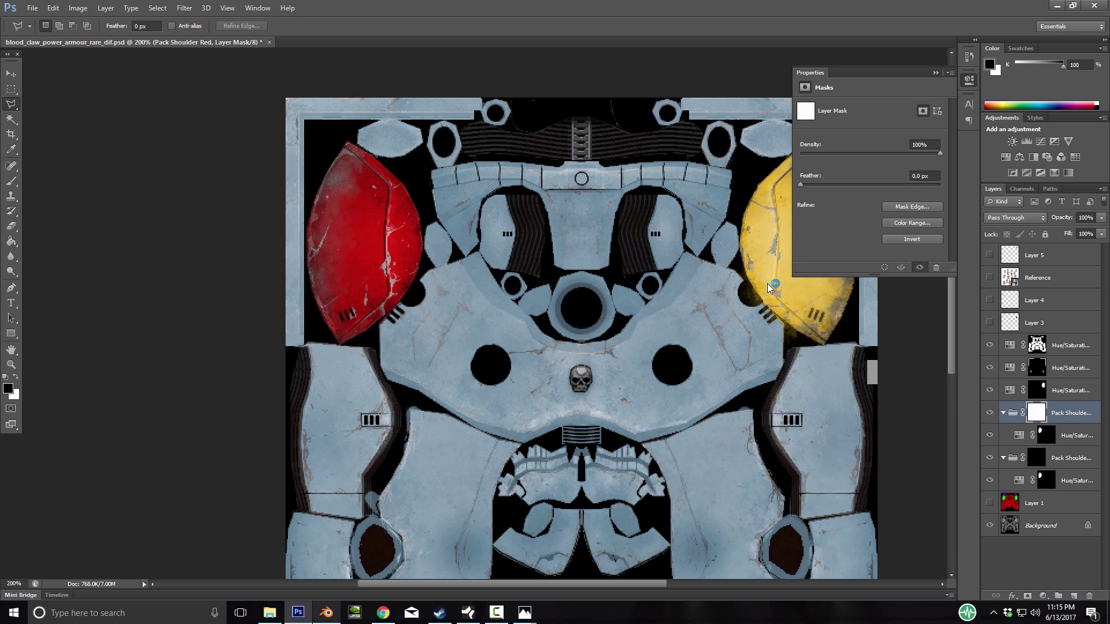
left_click(430, 241)
left_click(230, 188)
double_click(230, 274)
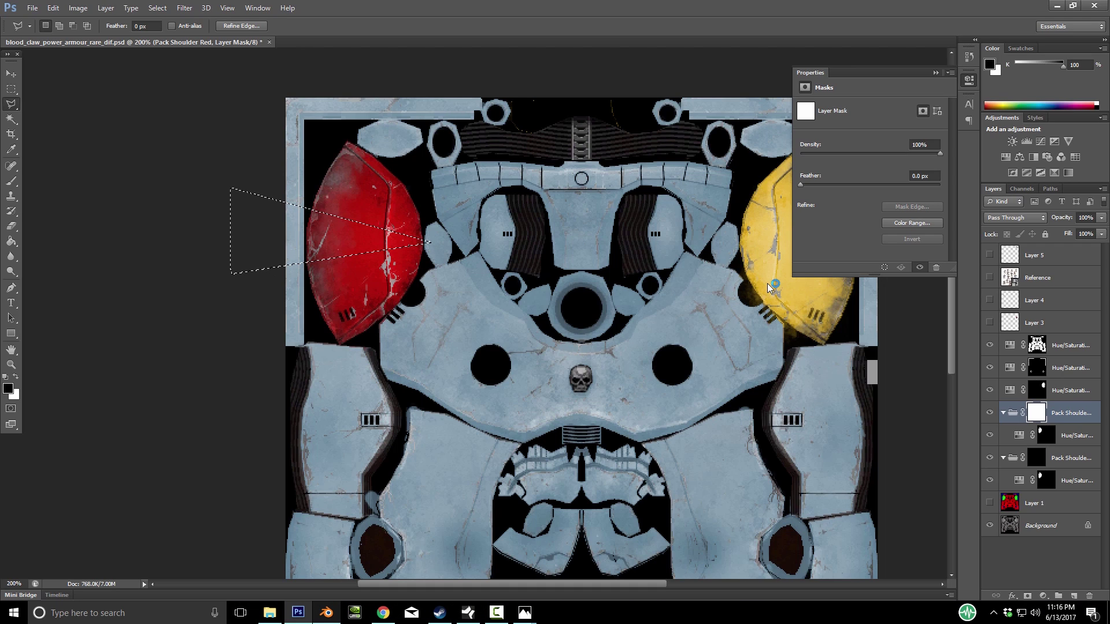
Try filling the triangular selection with black on the Pack Shoulder Red mask, and undo the fill
key("g")
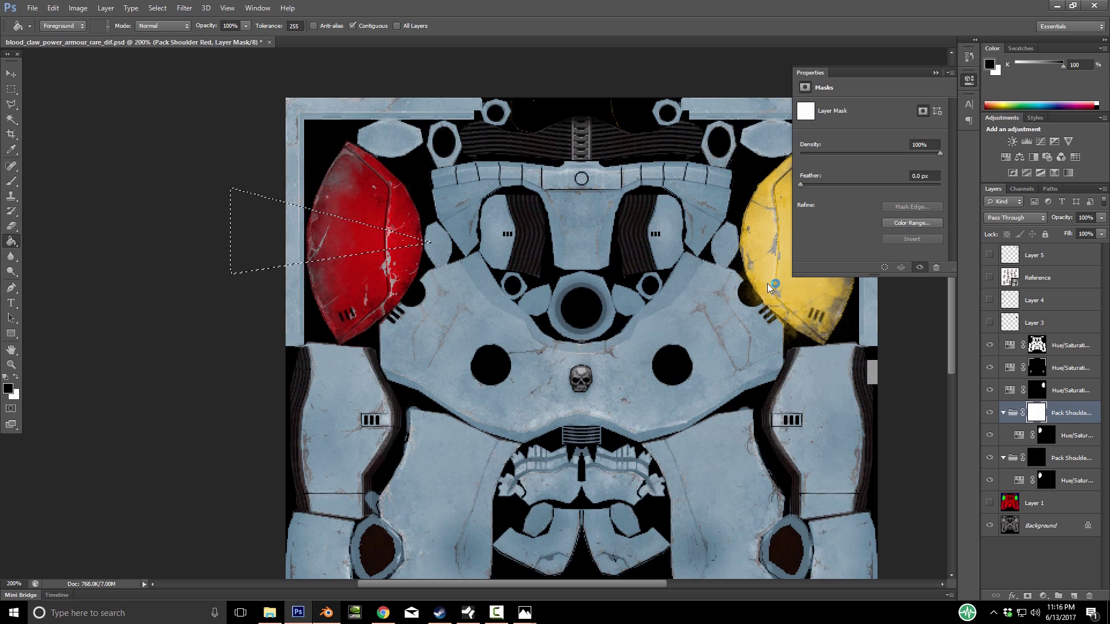
key("alt+BackSpace")
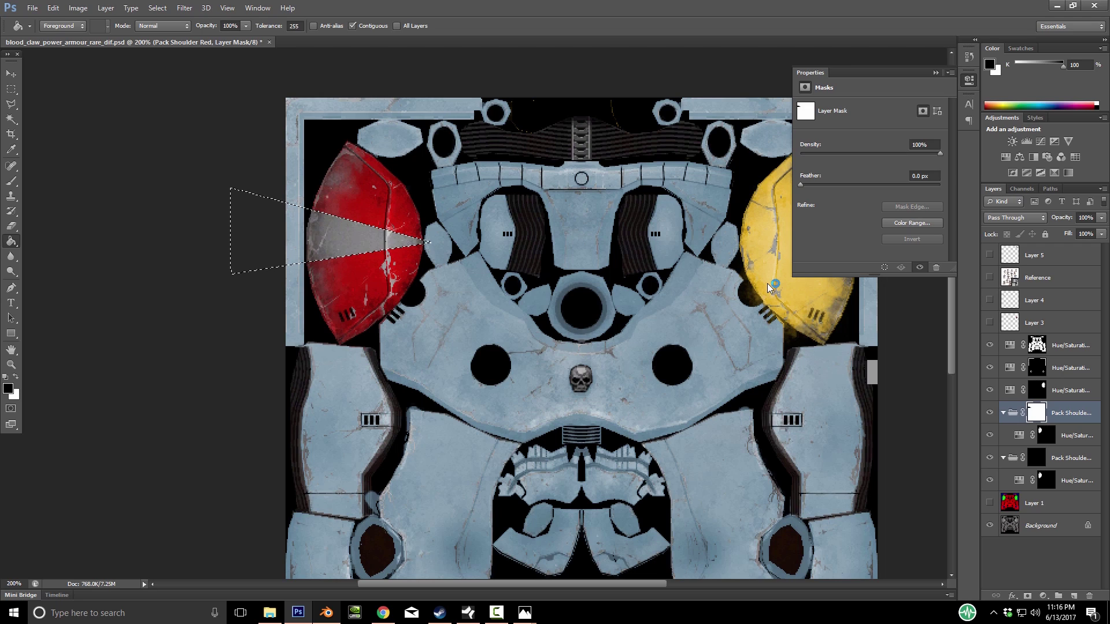
key("ctrl+z")
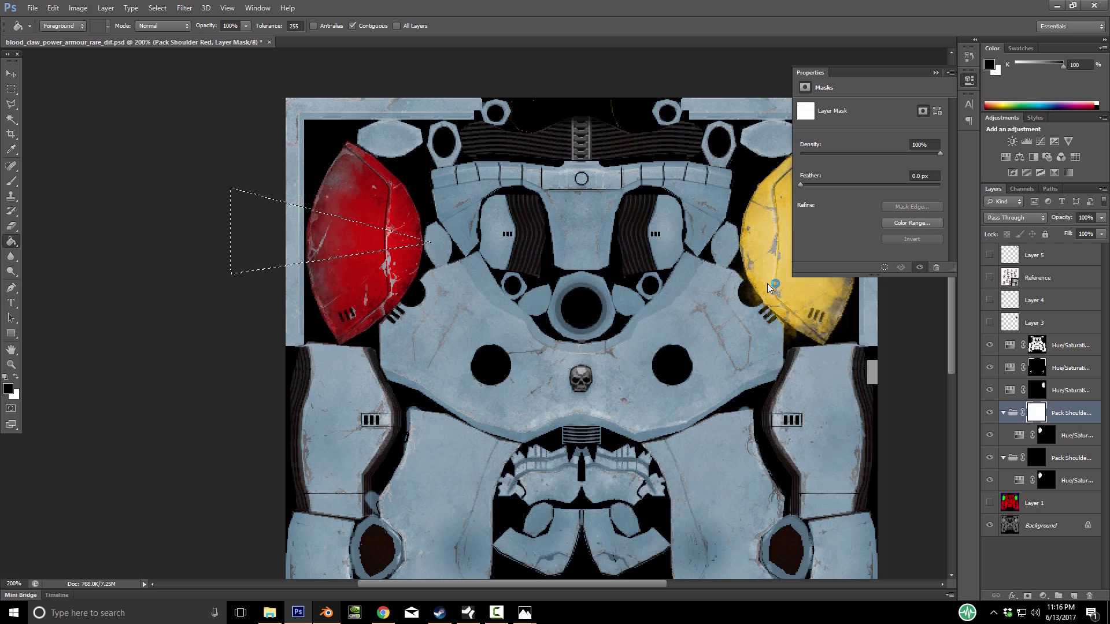
key("v")
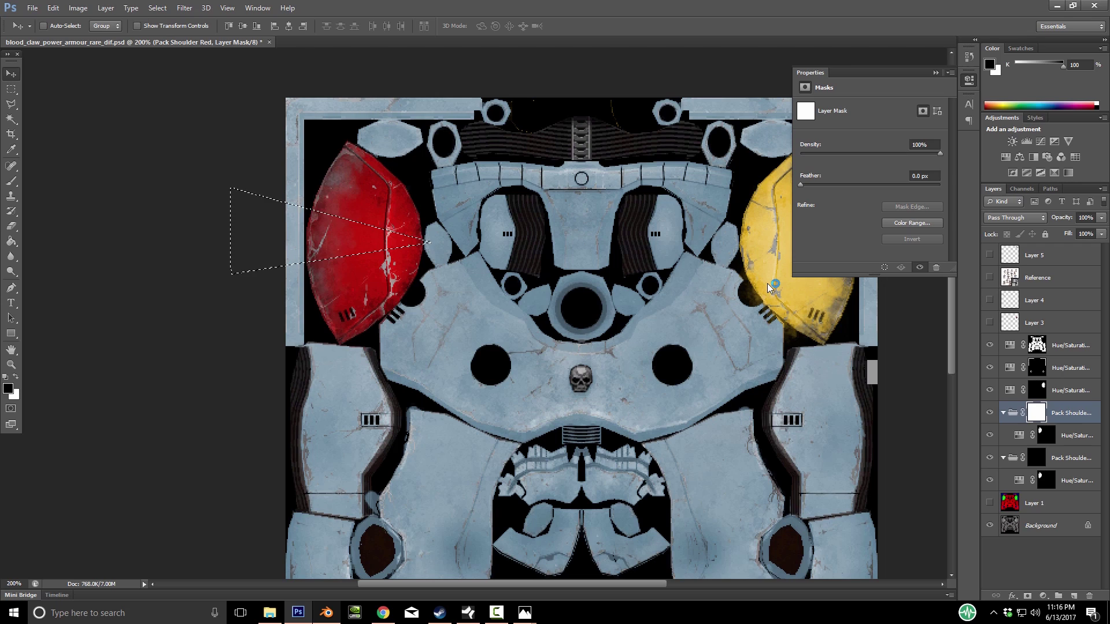
Shrink the triangular selection on the red shoulder pad and fill it with black on the Pack Shoulder Red mask
key("Left")
key("Left")
key("Left")
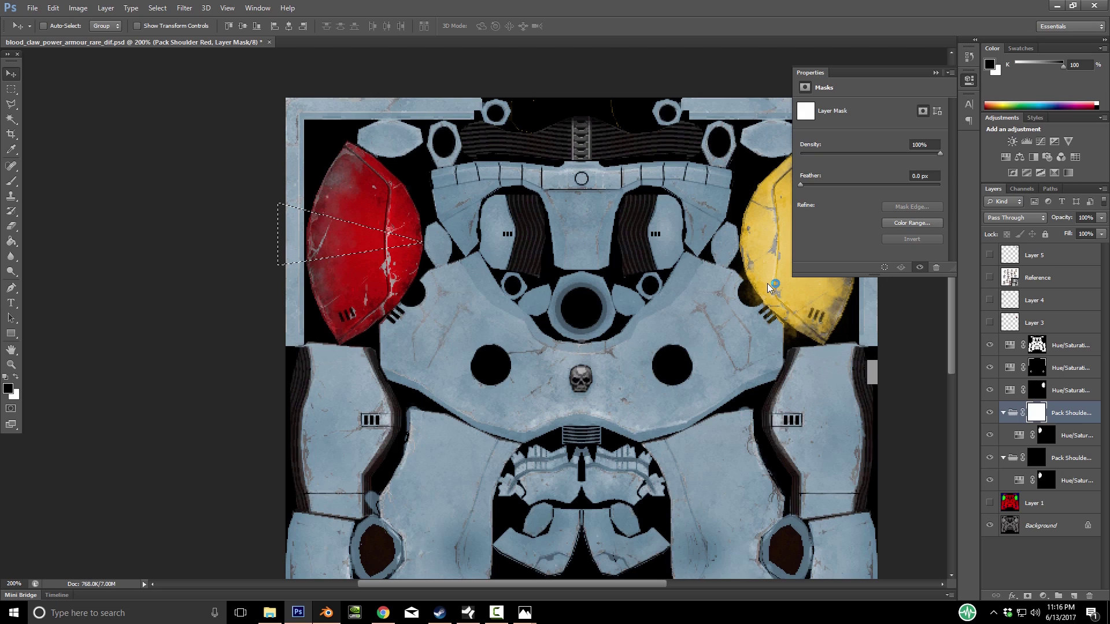
key("g")
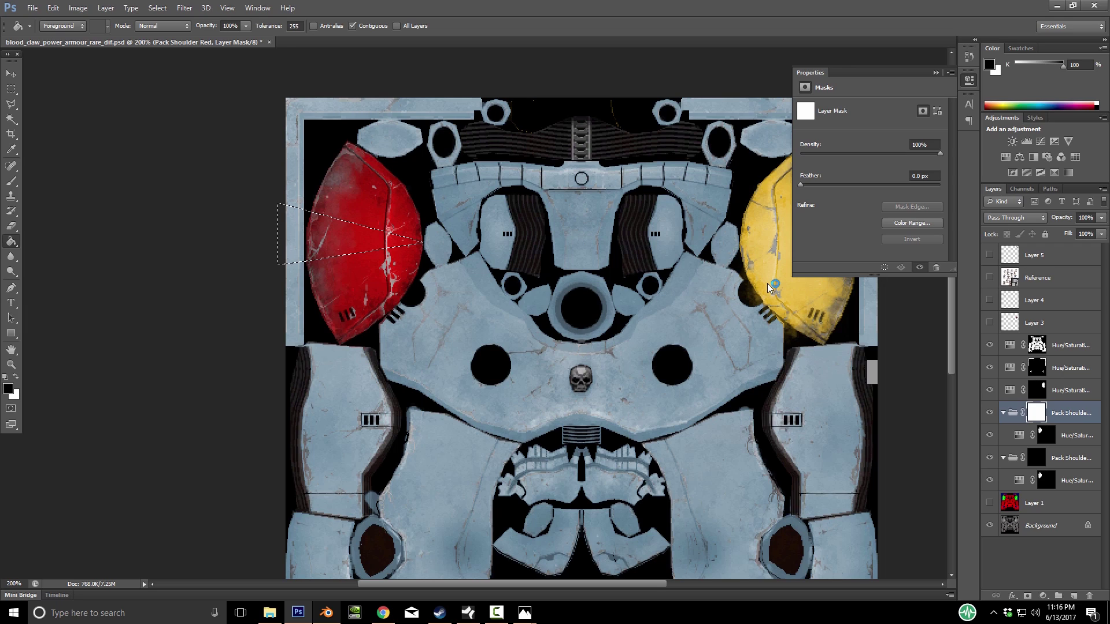
key("alt+BackSpace")
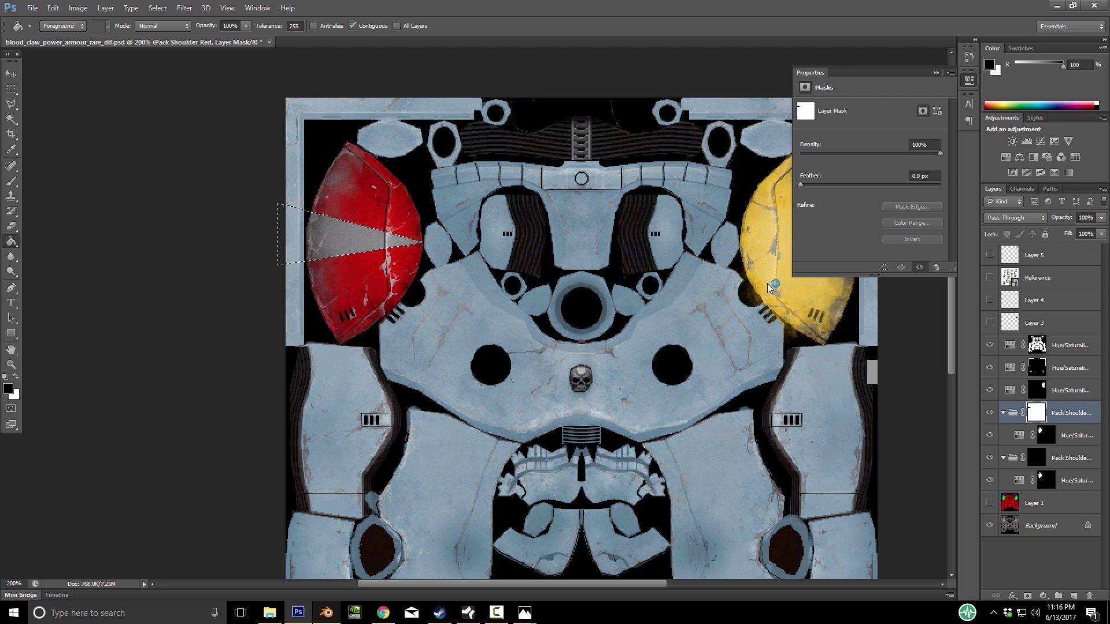
Fill the same triangle with white on the Pack Shoulder Yellow mask and clear the selection
key("alt+[")
key("alt+[")
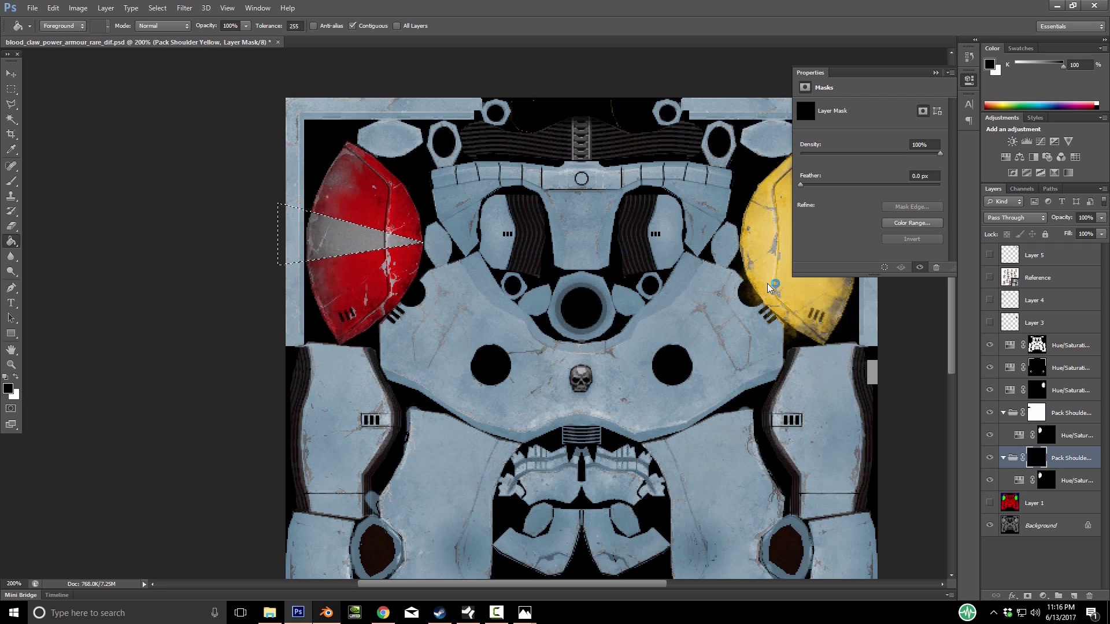
key("x")
key("alt+BackSpace")
key("w")
key("ctrl+d")
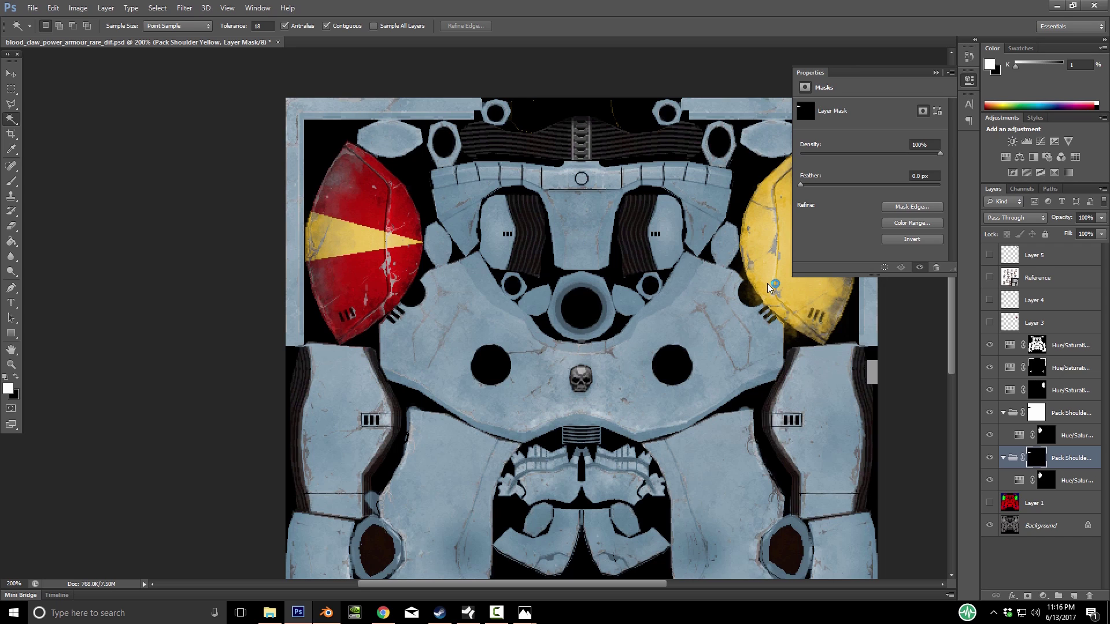
Feather the Pack Shoulder Yellow and Pack Shoulder Red layer masks by 0.5 px each
left_click_drag(799, 185, 807, 185)
left_click(921, 176)
key("BackSpace")
type("5")
left_click(1071, 412)
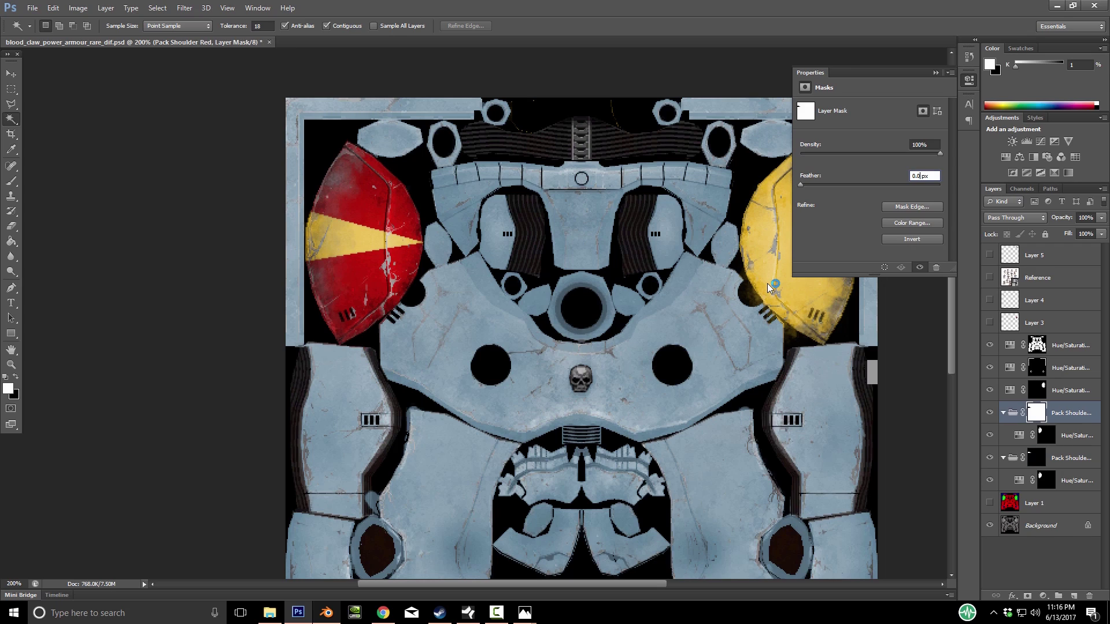
key("BackSpace")
type("5")
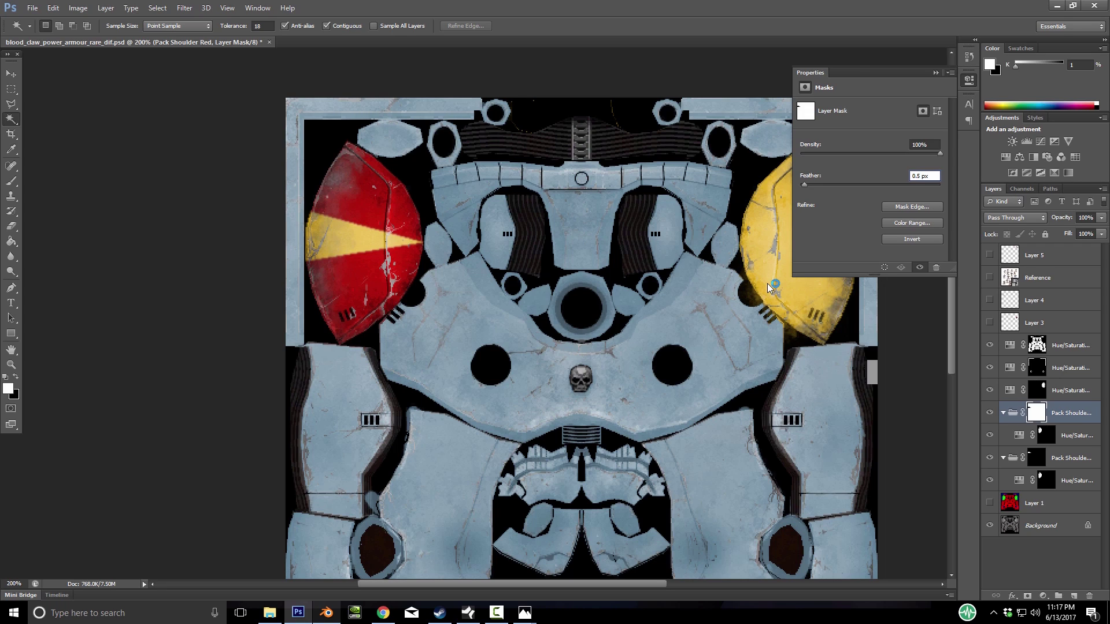
Readjust the Pack Shoulder Red mask's feather and set the Pack Shoulder Yellow mask's feather to 1.0 px
key("BackSpace")
type("0")
key("Up")
left_click(1036, 458)
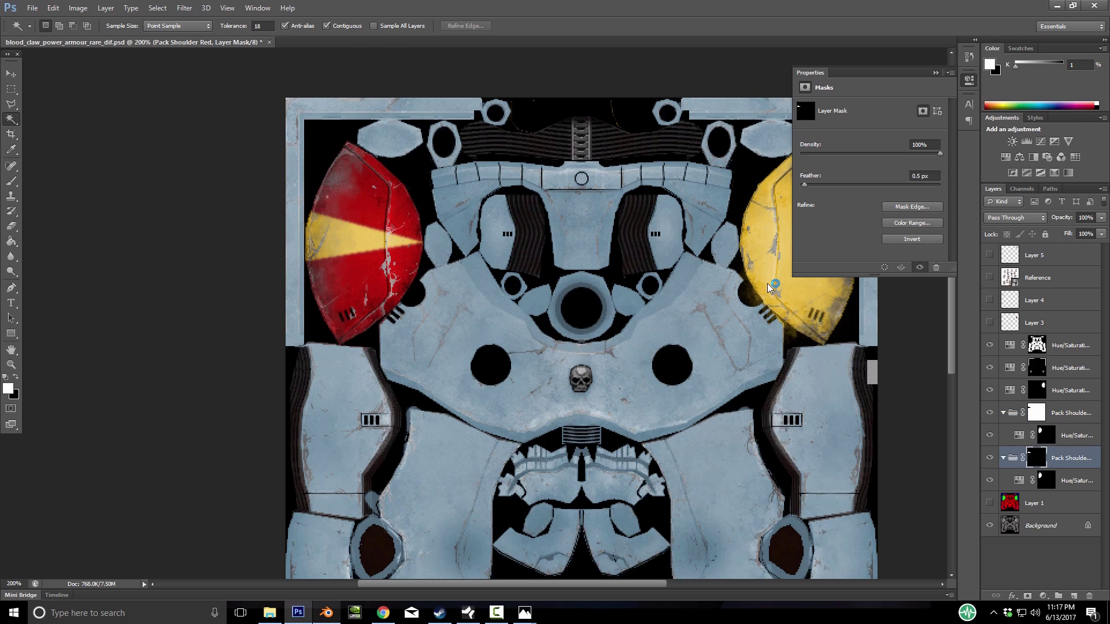
left_click(923, 176)
type("1.")
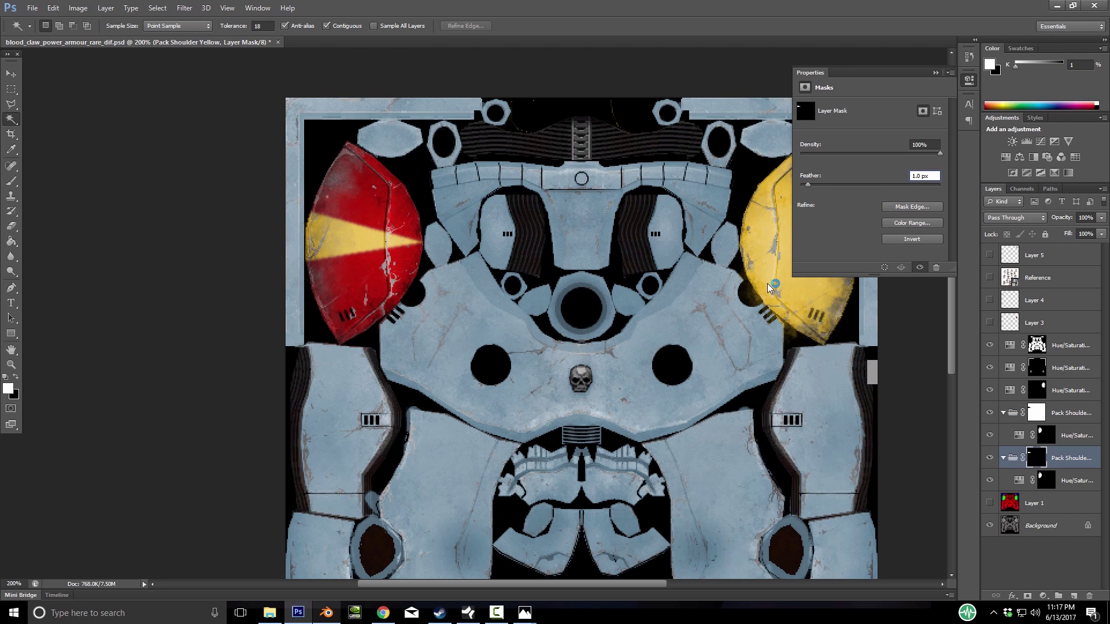
key("Return")
key("alt+bracketright")
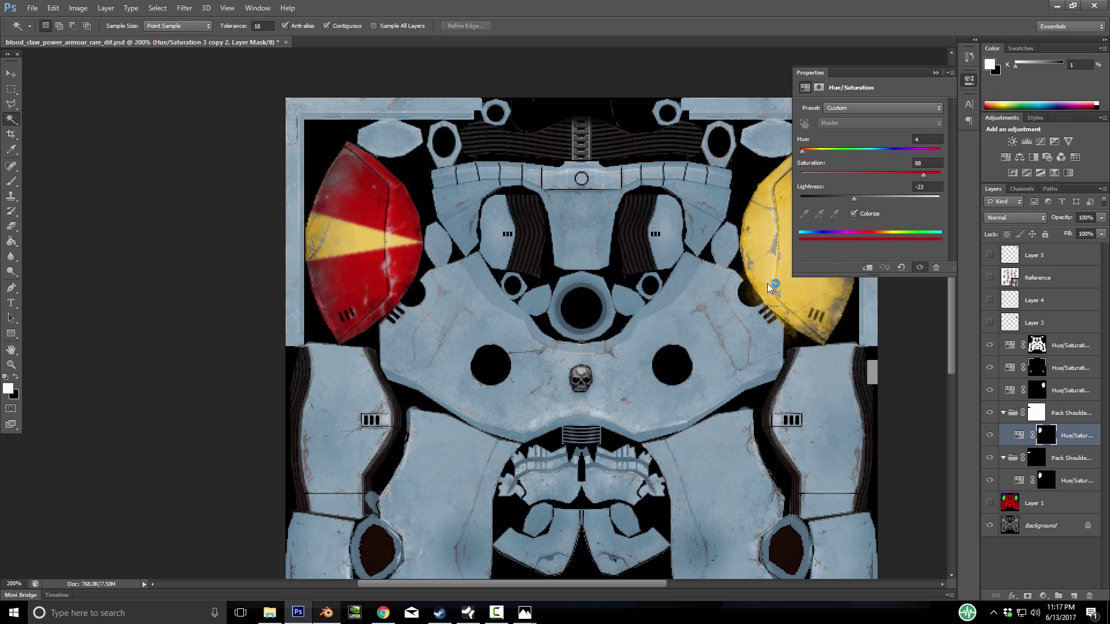
Save the document, then save a PNG copy over the existing blood_claw_power_armour_rare_dif.png in the Space Wolves folder
key("ctrl+s")
left_click(32, 8)
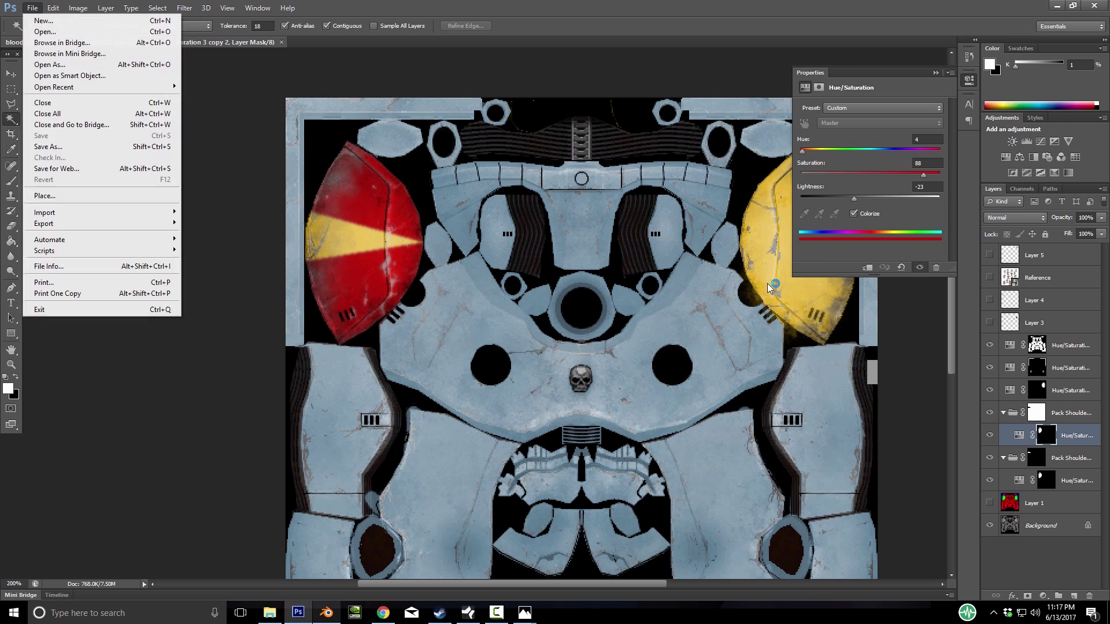
left_click(69, 146)
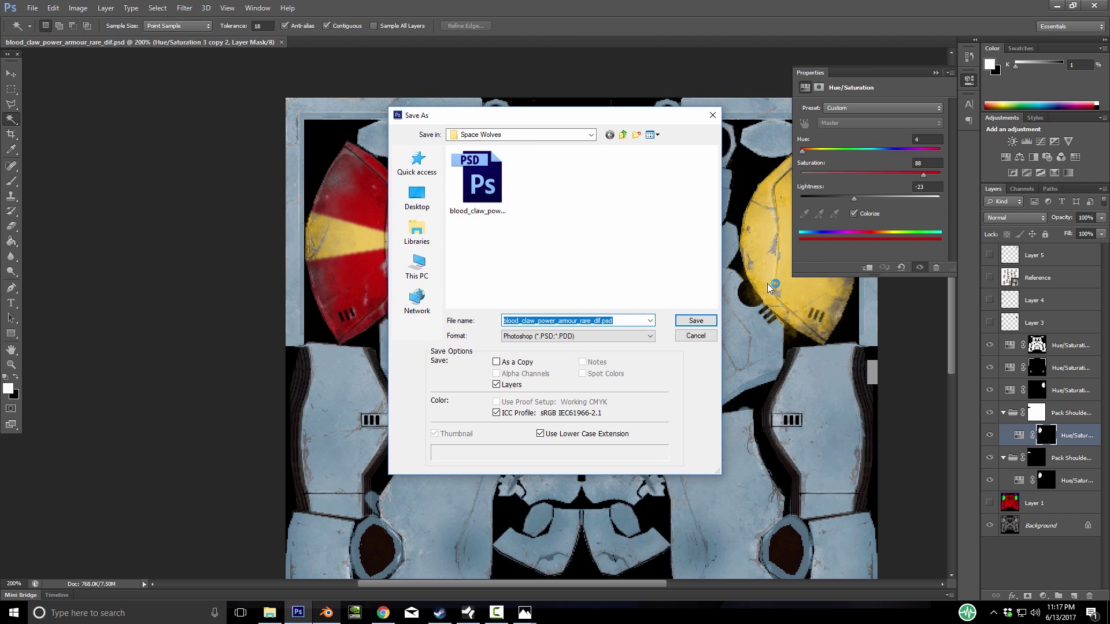
left_click(578, 336)
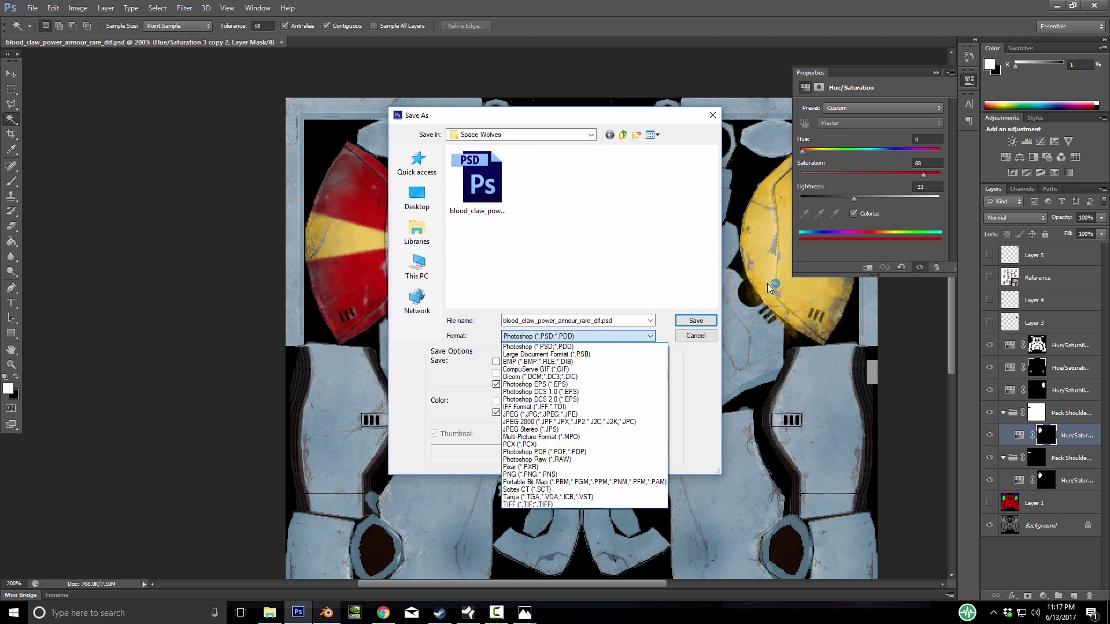
left_click(530, 474)
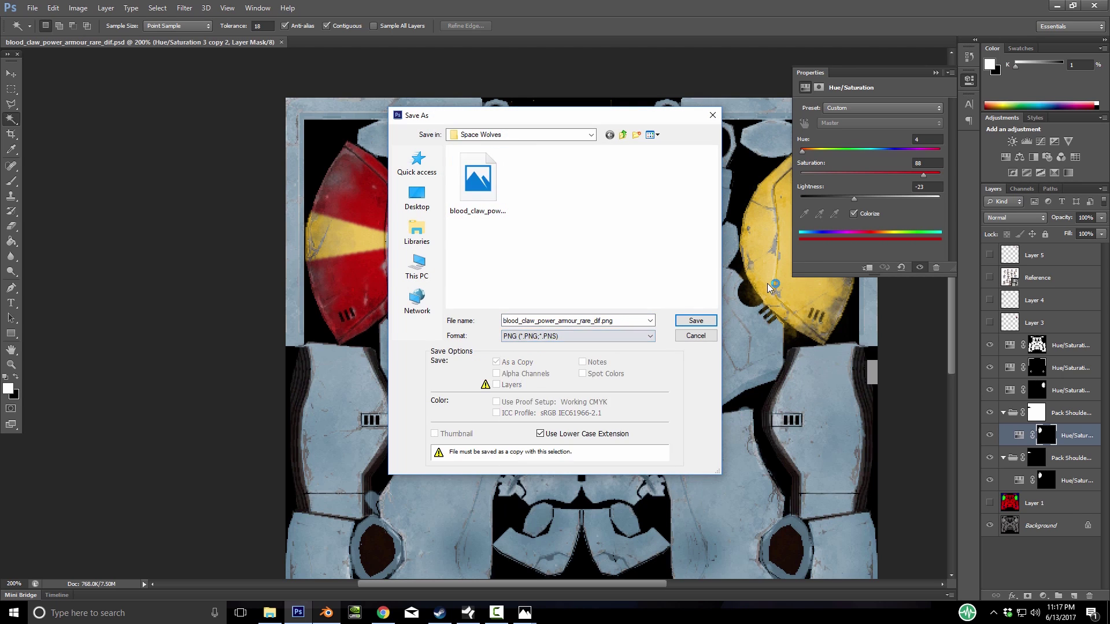
left_click(696, 320)
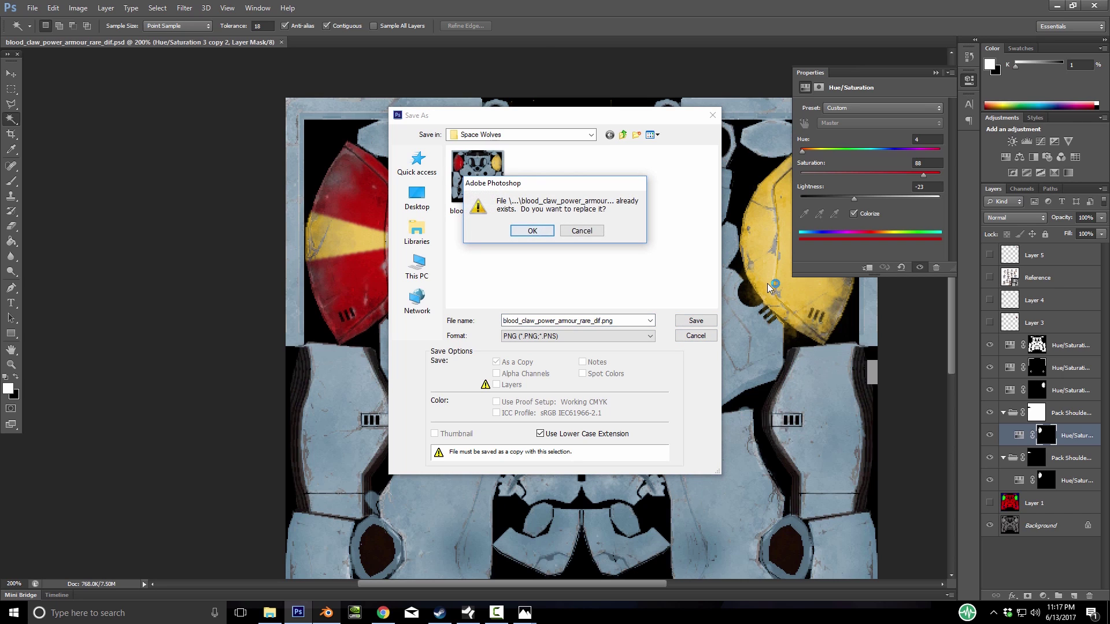
left_click(532, 231)
key("Return")
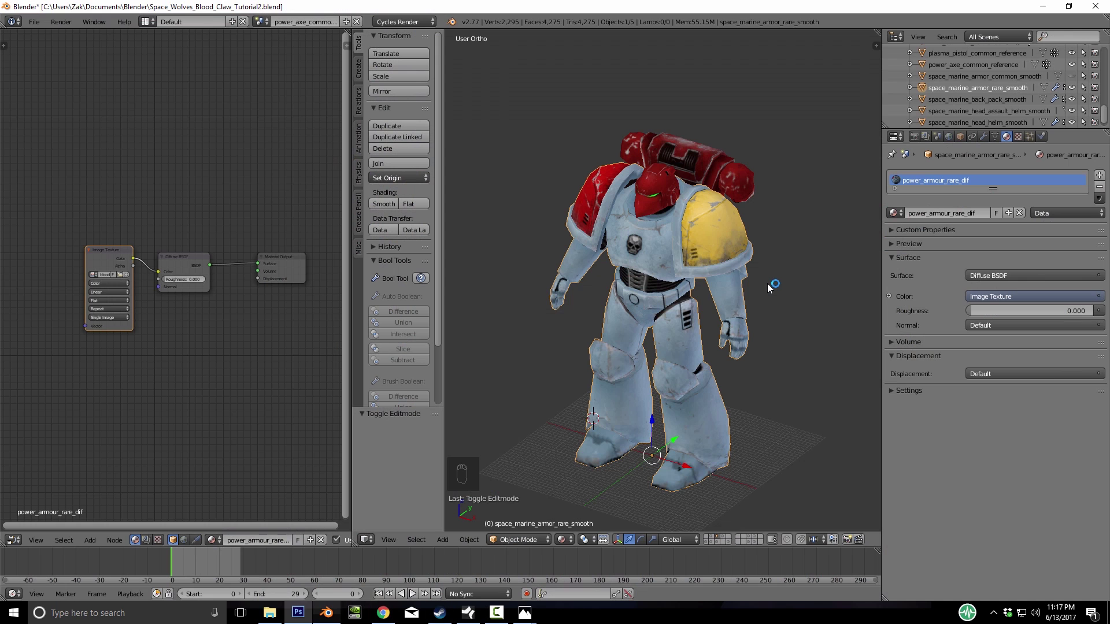
Switch to Blender, turn the node editor into a UV/Image Editor and show blood_claw_power_armour_rare_dif.png in it
key("alt+Tab")
mouse_move(768, 288)
middle_mouse_down()
mouse_move(732, 261)
mouse_move(777, 279)
mouse_move(809, 270)
mouse_move(811, 299)
middle_mouse_up()
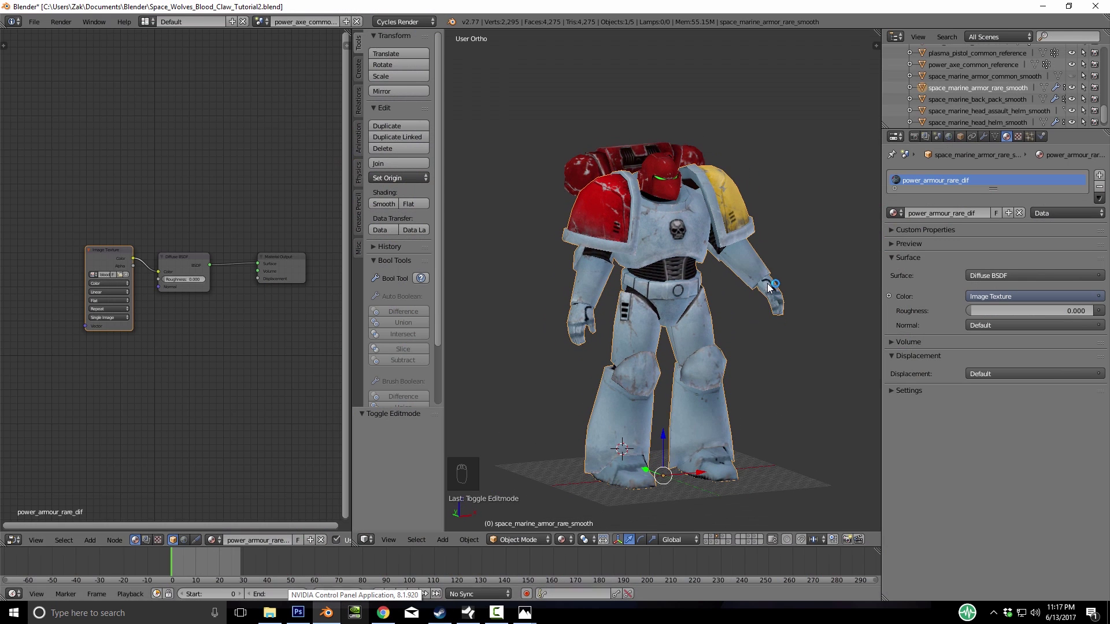
left_click(13, 541)
left_click(46, 451)
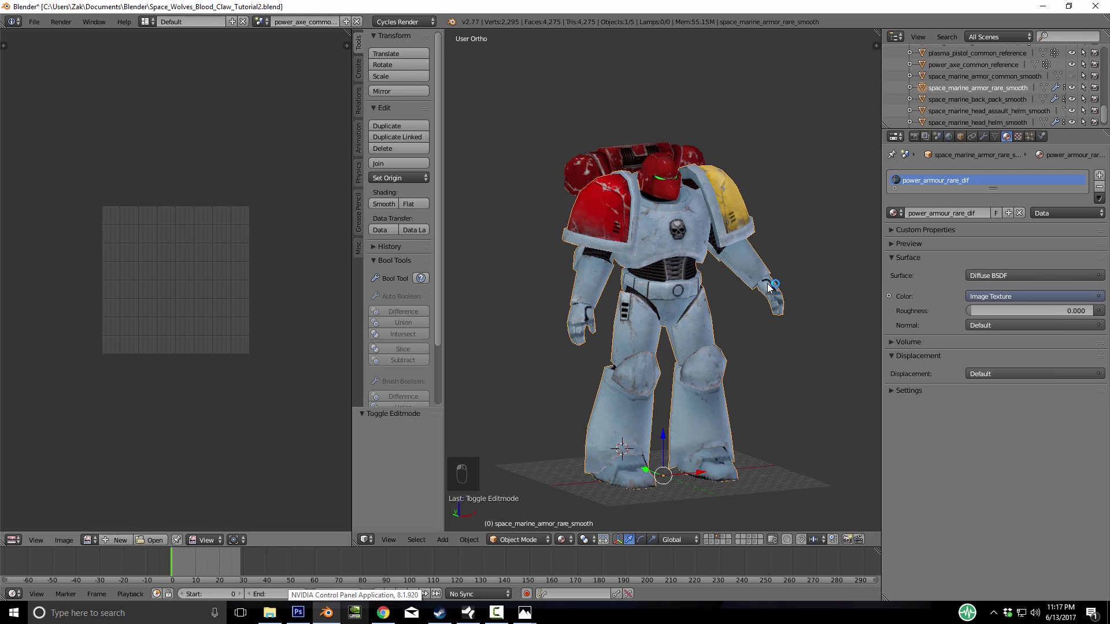
left_click(88, 540)
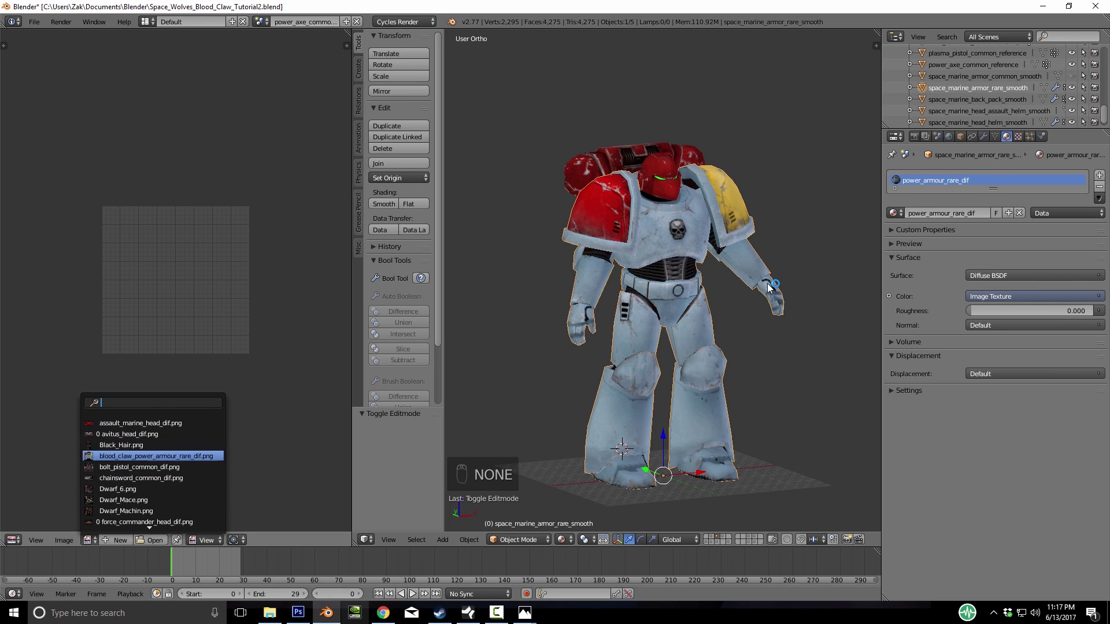
key("Return")
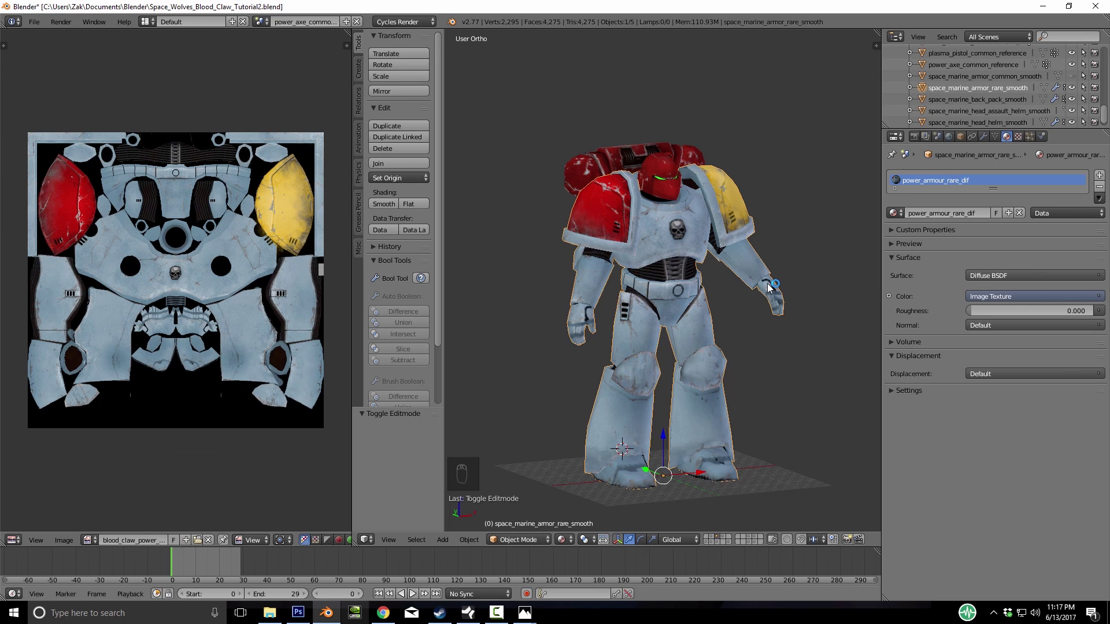
Reload the armor texture image from disk and inspect the shoulder pads on the model
left_click(12, 540)
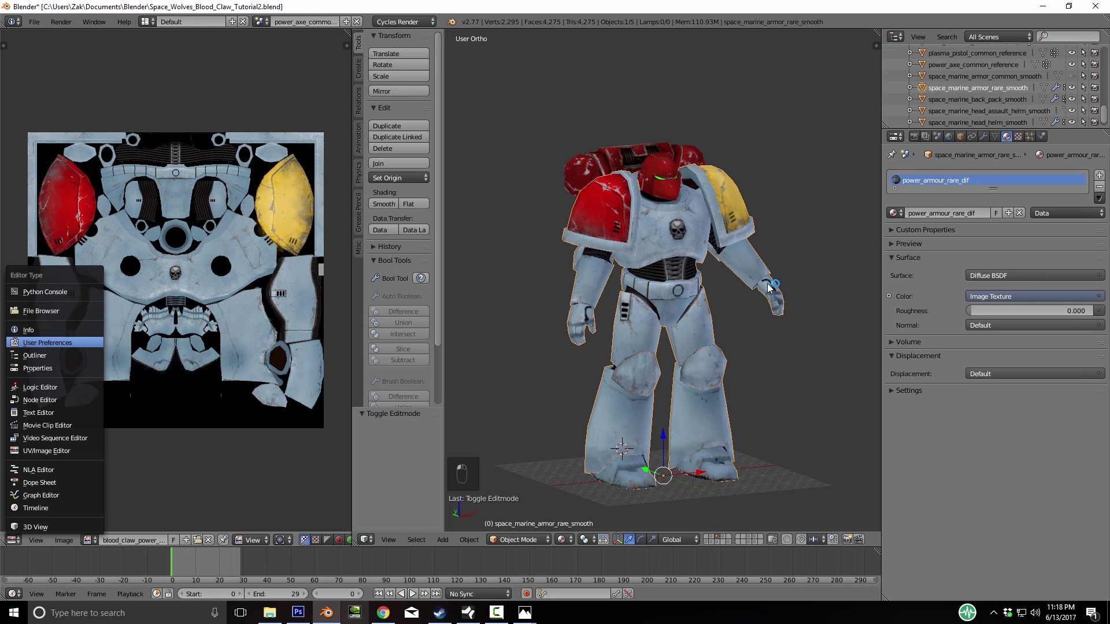
key("Escape")
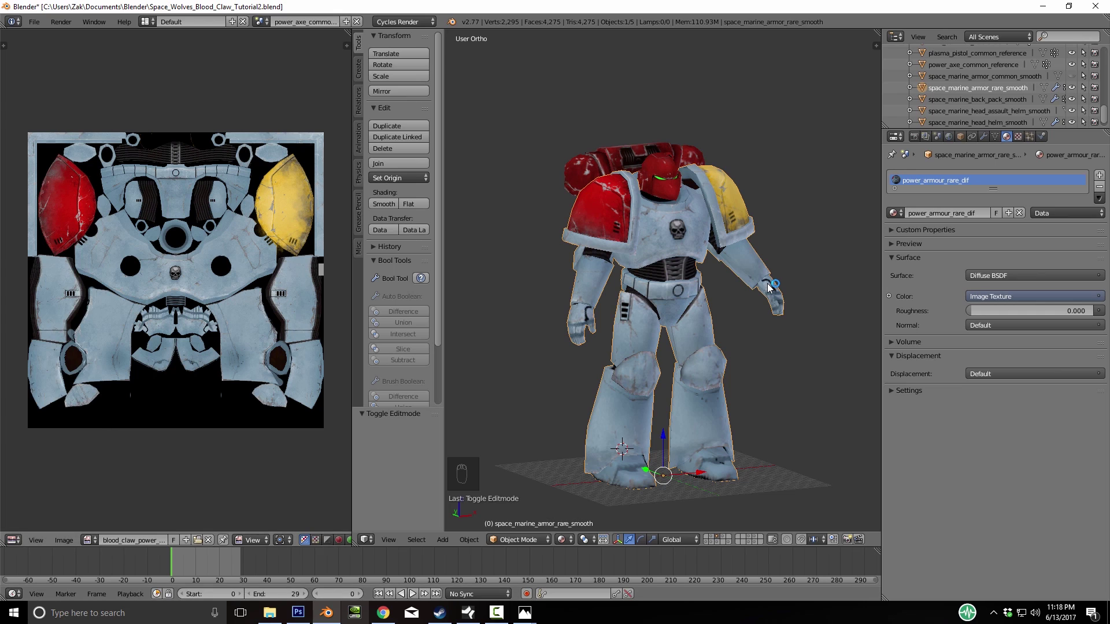
middle_click_drag(769, 287, 769, 287)
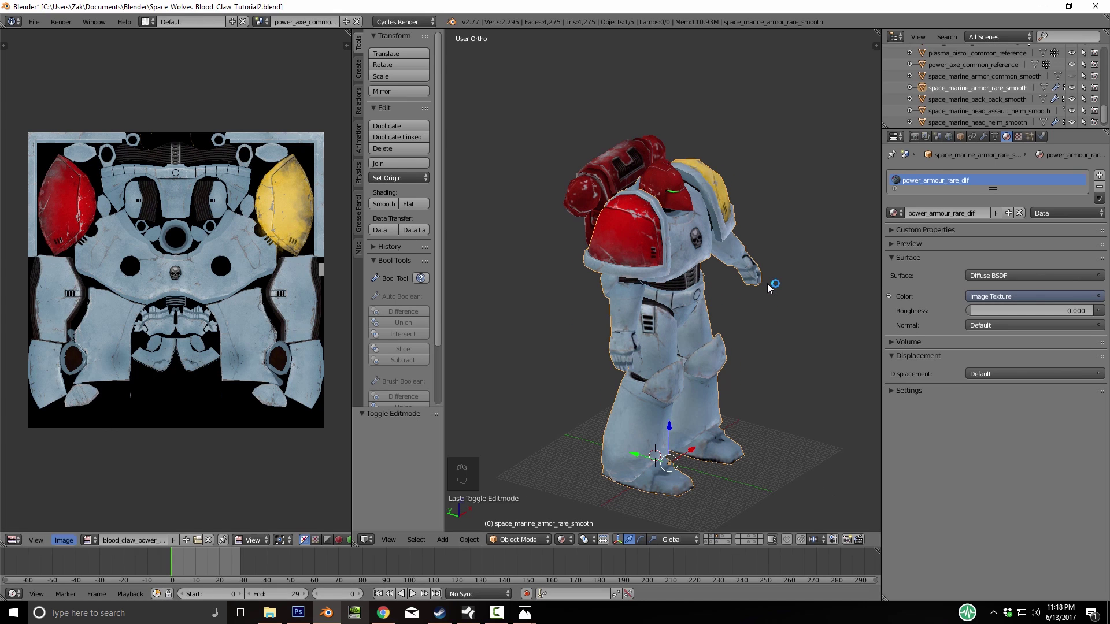
left_click(63, 540)
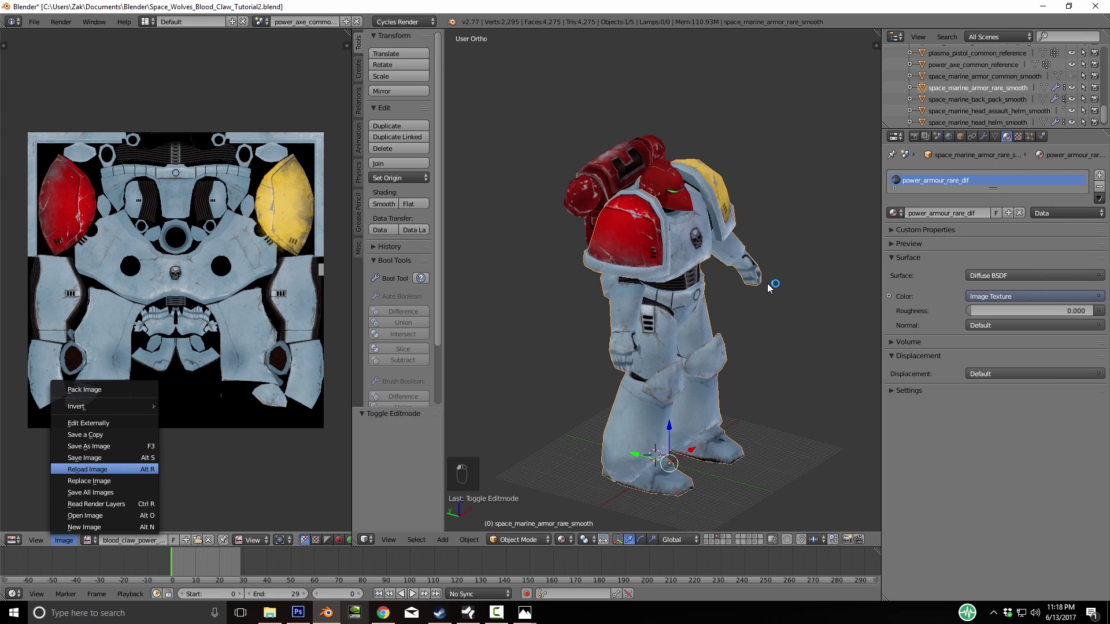
left_click(87, 469)
middle_click_drag(768, 288, 769, 288)
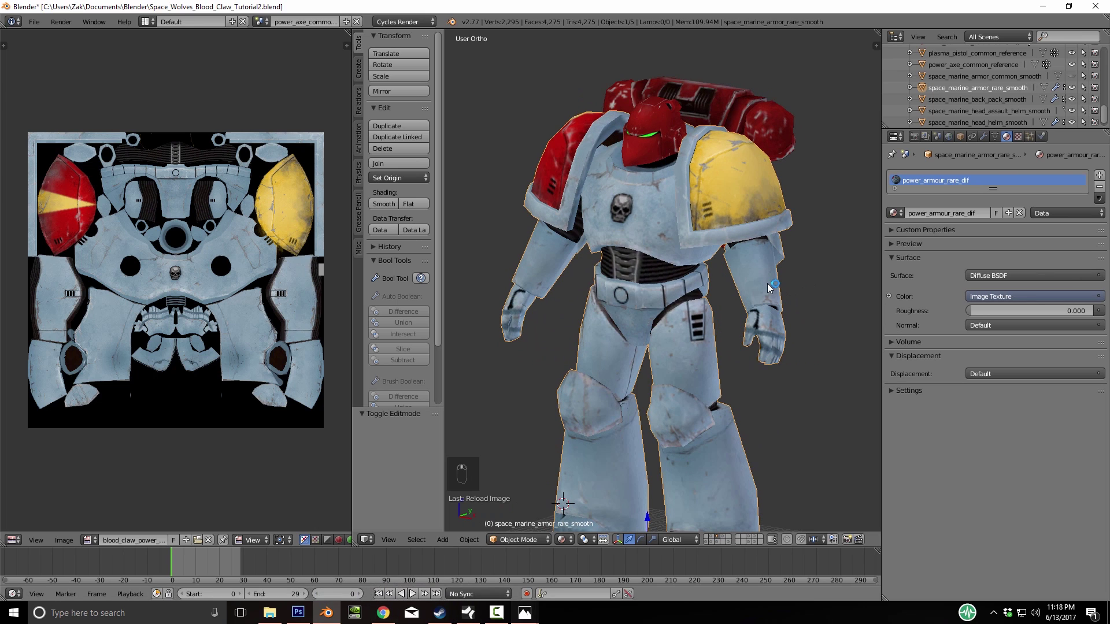
Switch to Chrome, open the black wolf-head symbol full size from the Space Wolves image search, and copy the image
key("super+0")
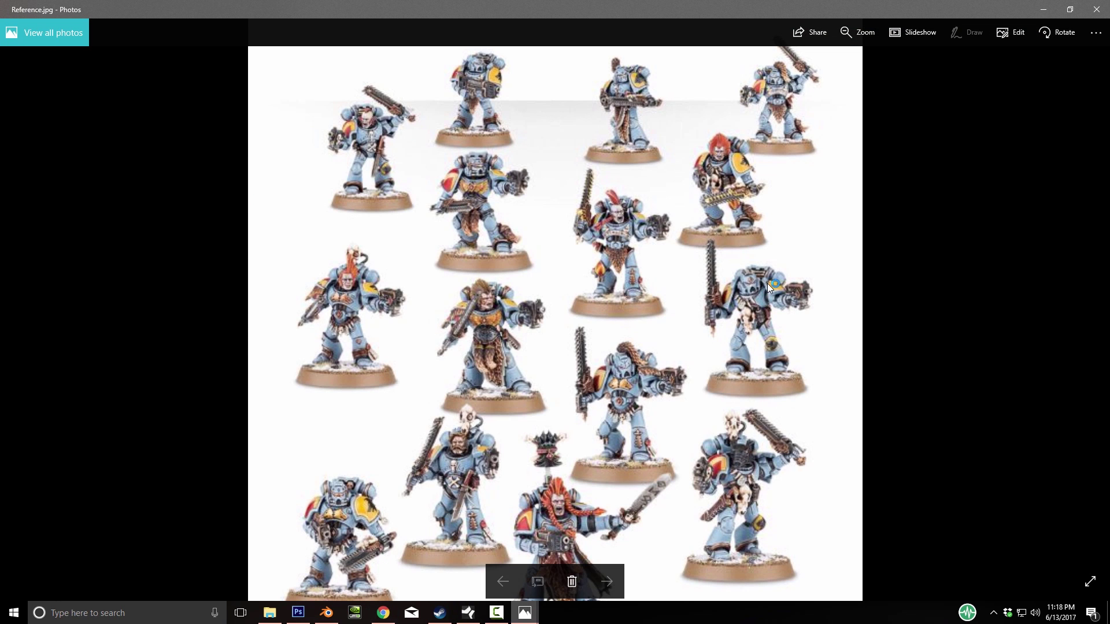
key("super+5")
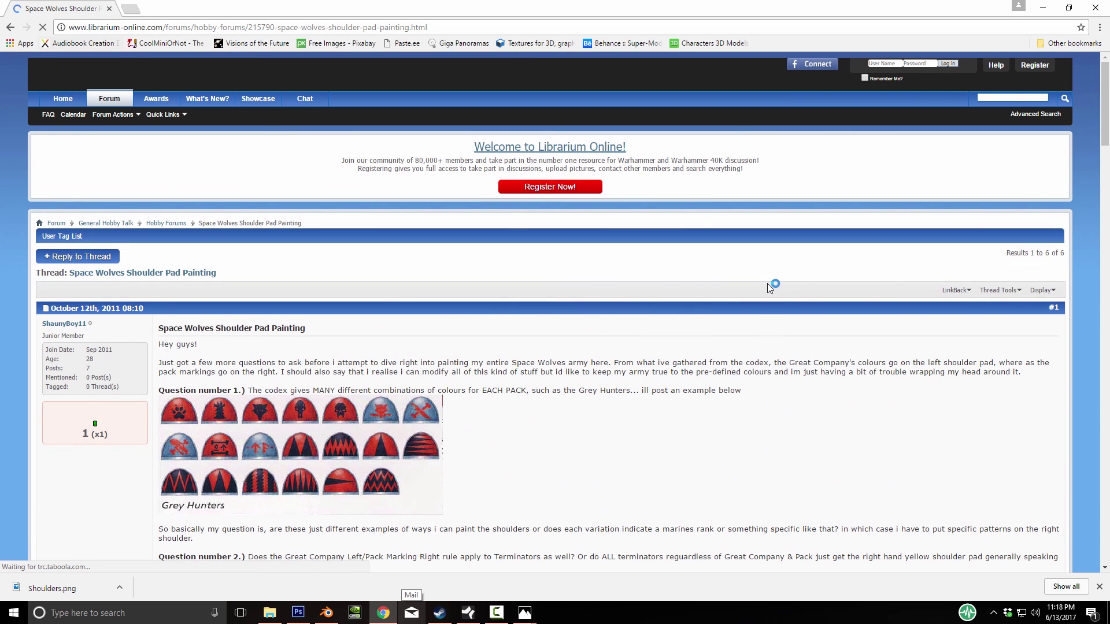
key("alt+Left")
scroll(770, 288, "up", 1)
left_click(184, 243)
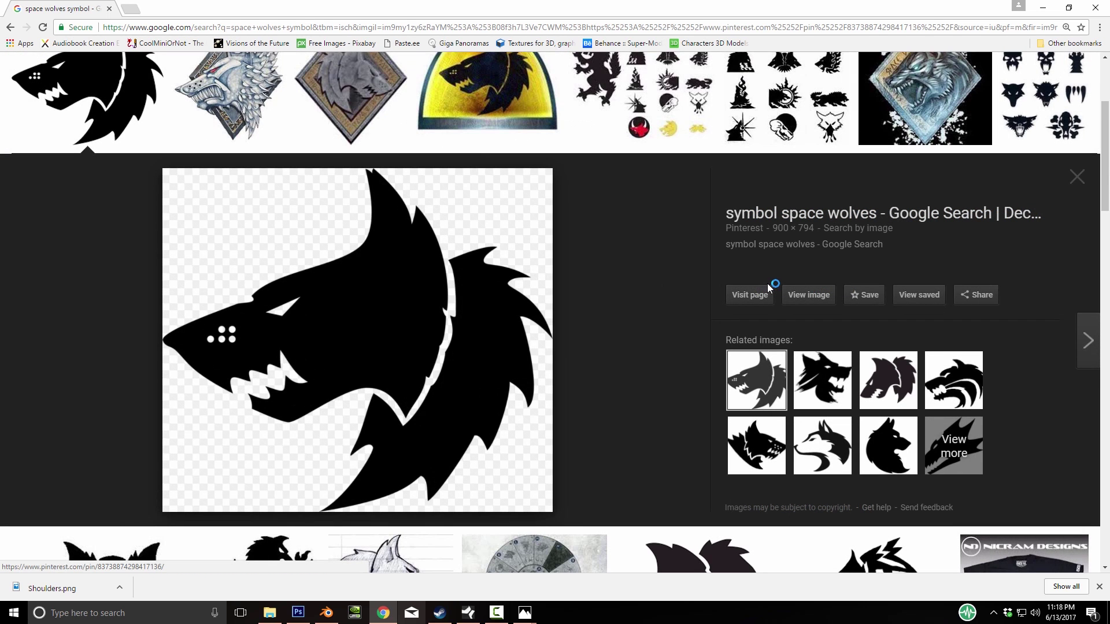
left_click(769, 287)
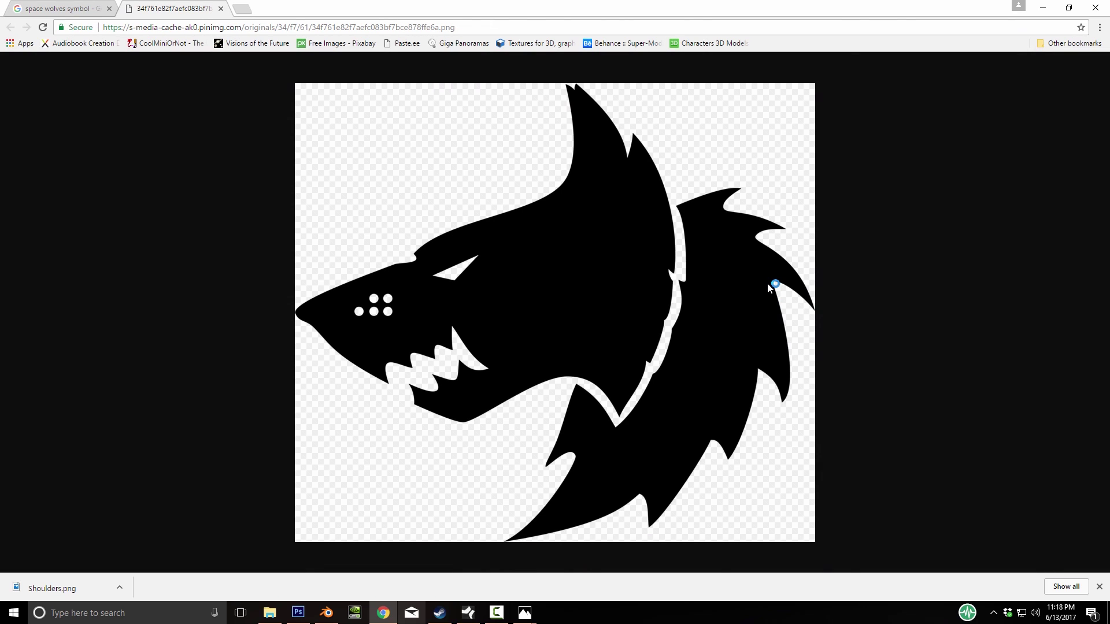
right_click(576, 276)
left_click(608, 312)
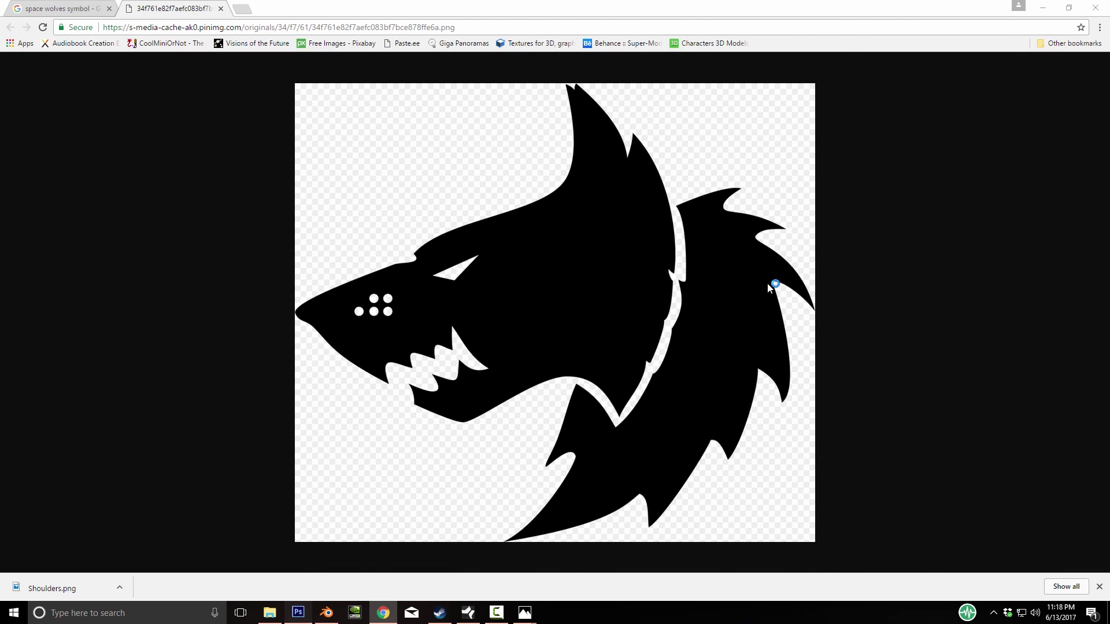
Switch to Photoshop, try pasting the copied wolf symbol into the Pack Shoulder Red group at 100% zoom, and undo the paste
left_click(298, 613)
double_click(11, 364)
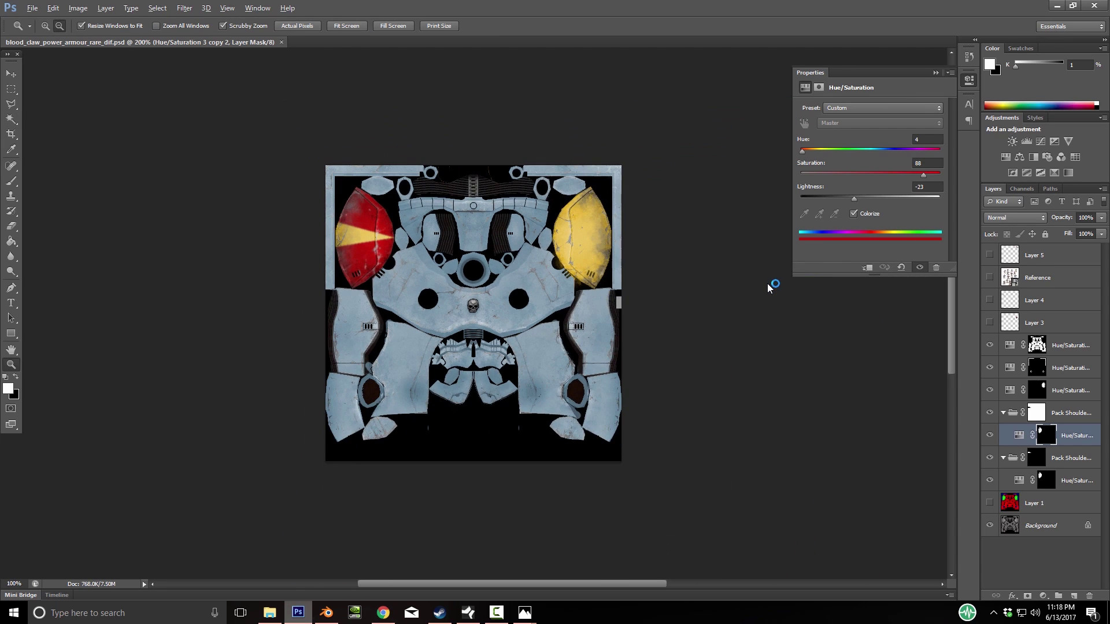
key("ctrl+v")
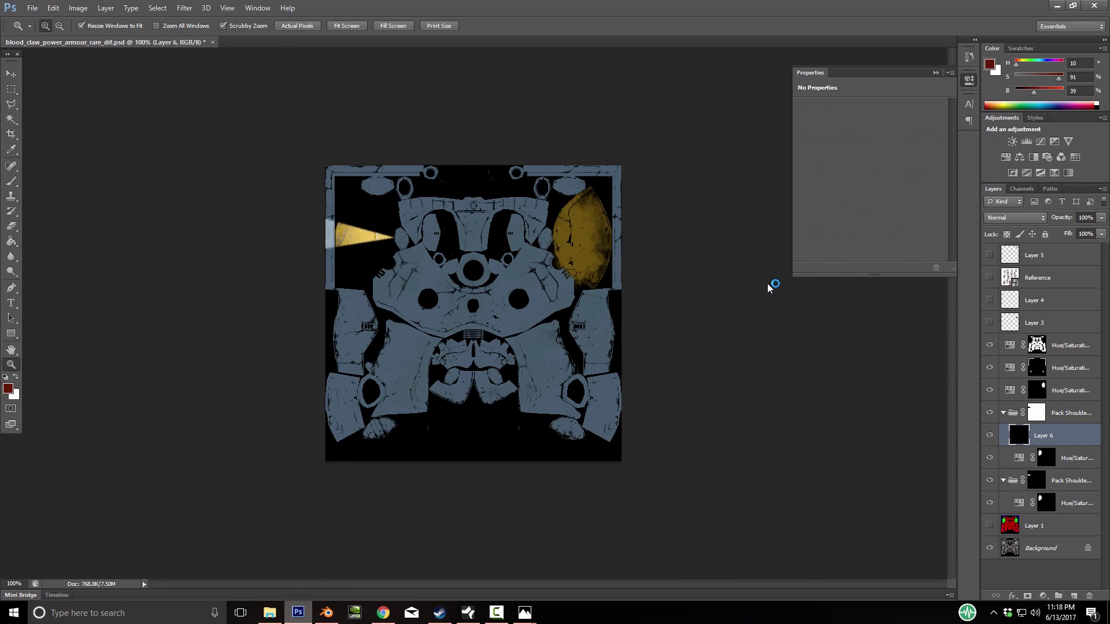
key("ctrl+z")
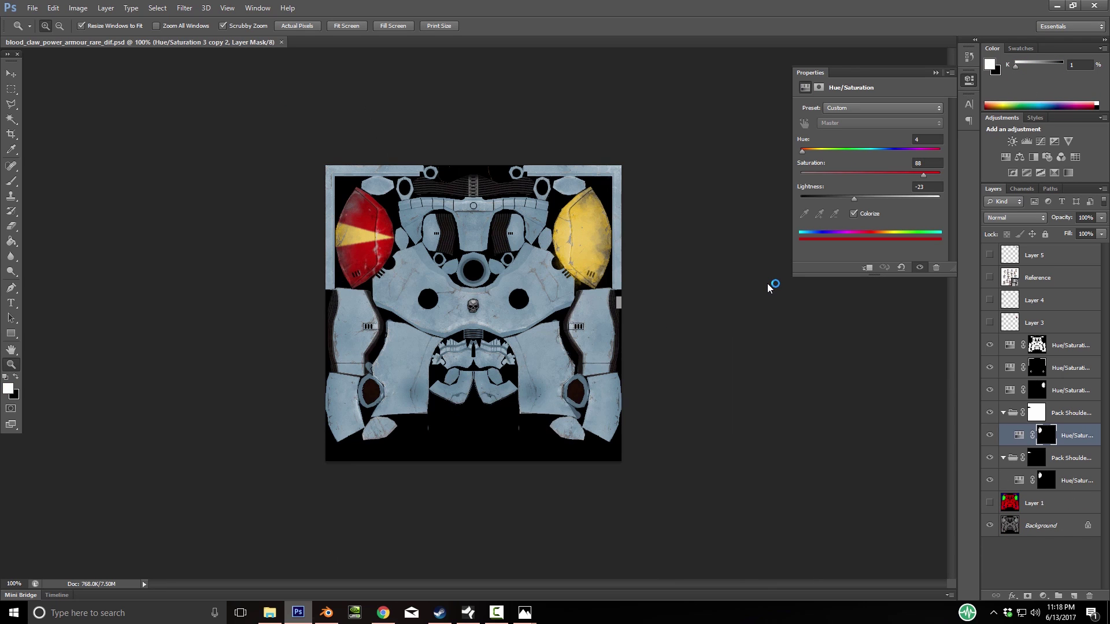
key("ctrl+alt+z")
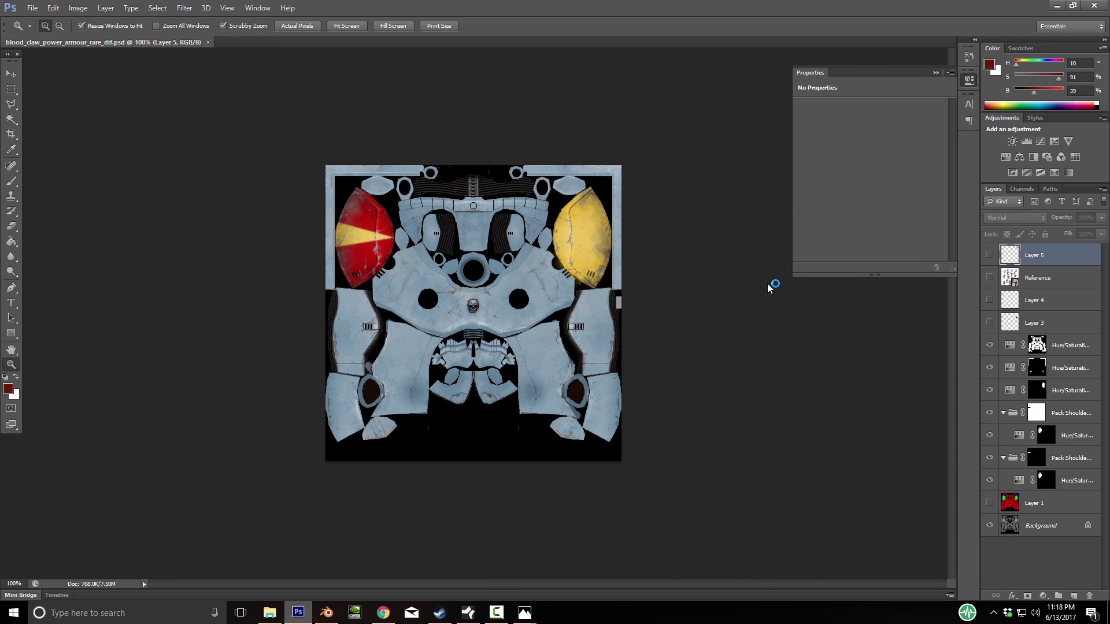
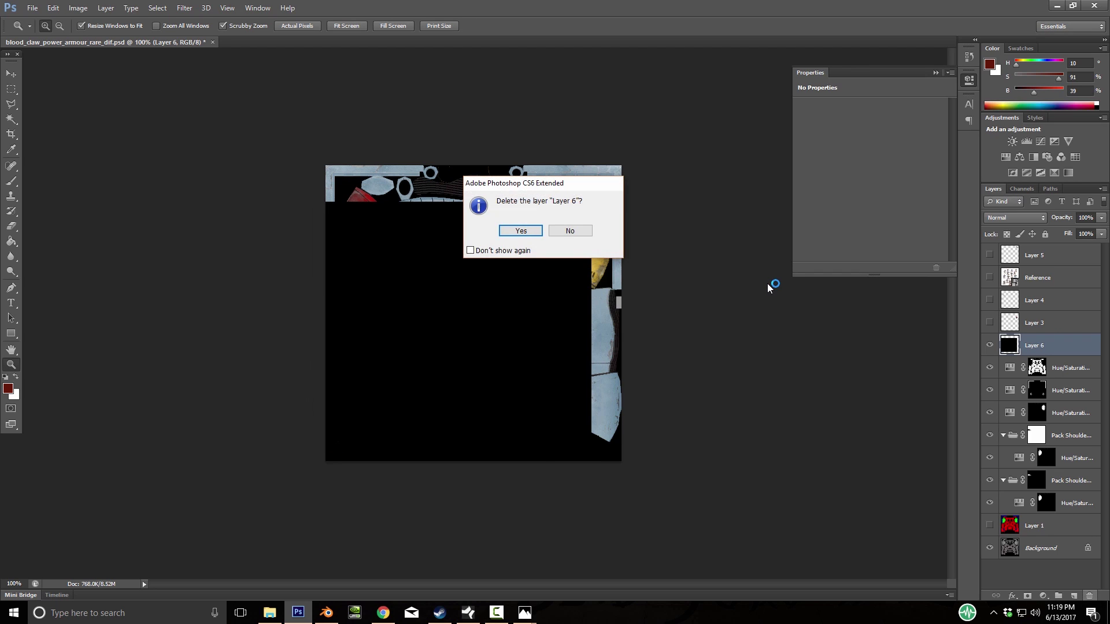
Delete the pasted Layer 6, switch to Chrome and save the wolf-head image as Space_Wolves_Insignia in the SpaceWolves_BloodClaw folder
key("Return")
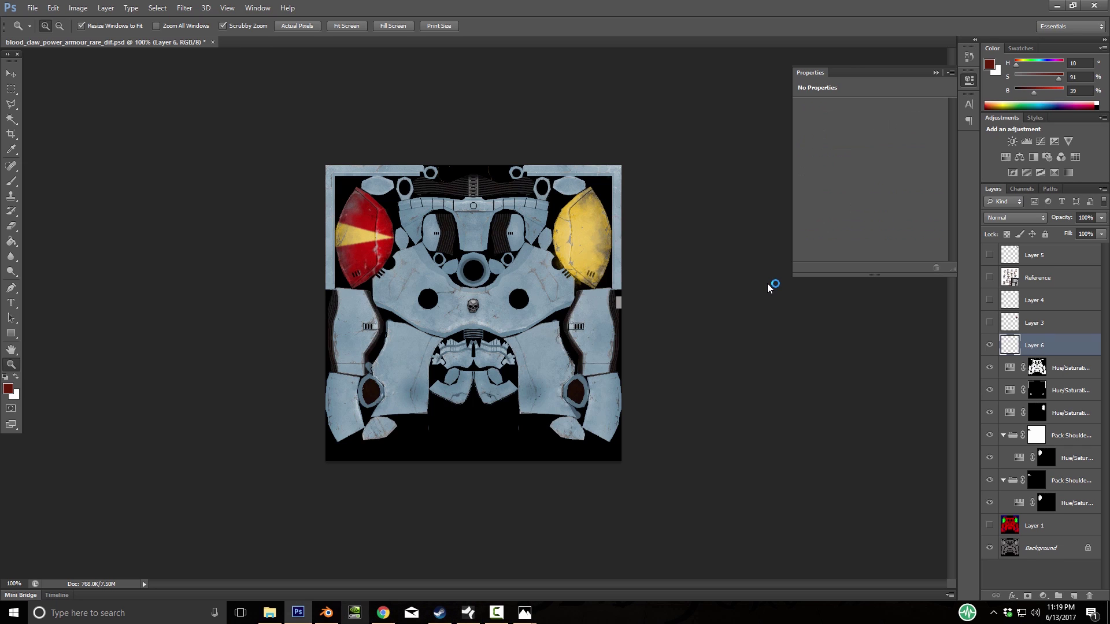
key("alt+Tab")
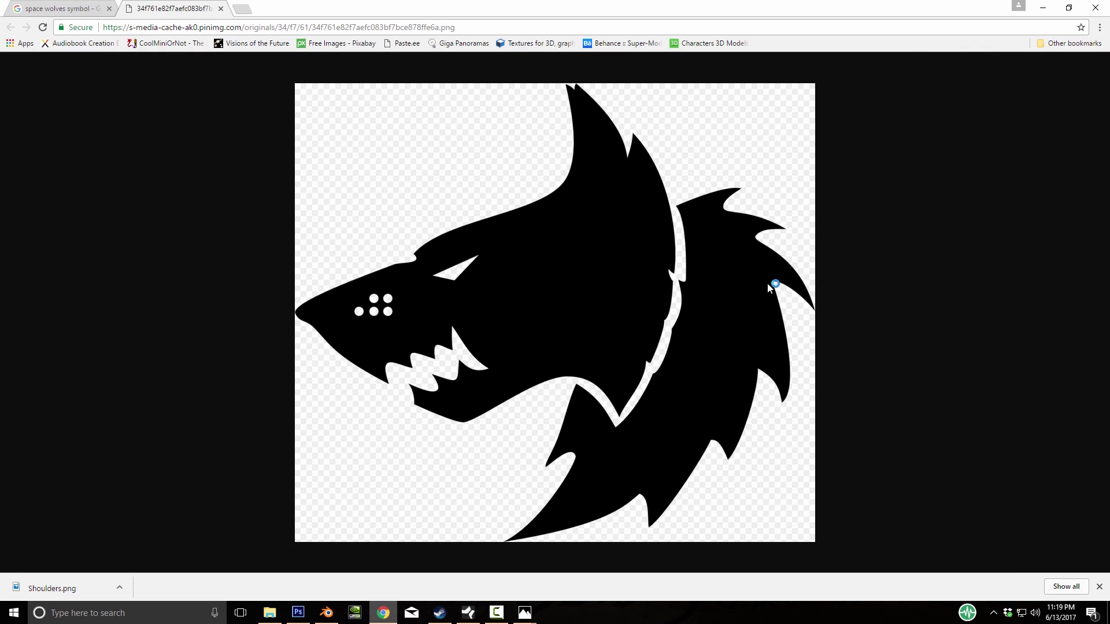
right_click(550, 292)
left_click(585, 314)
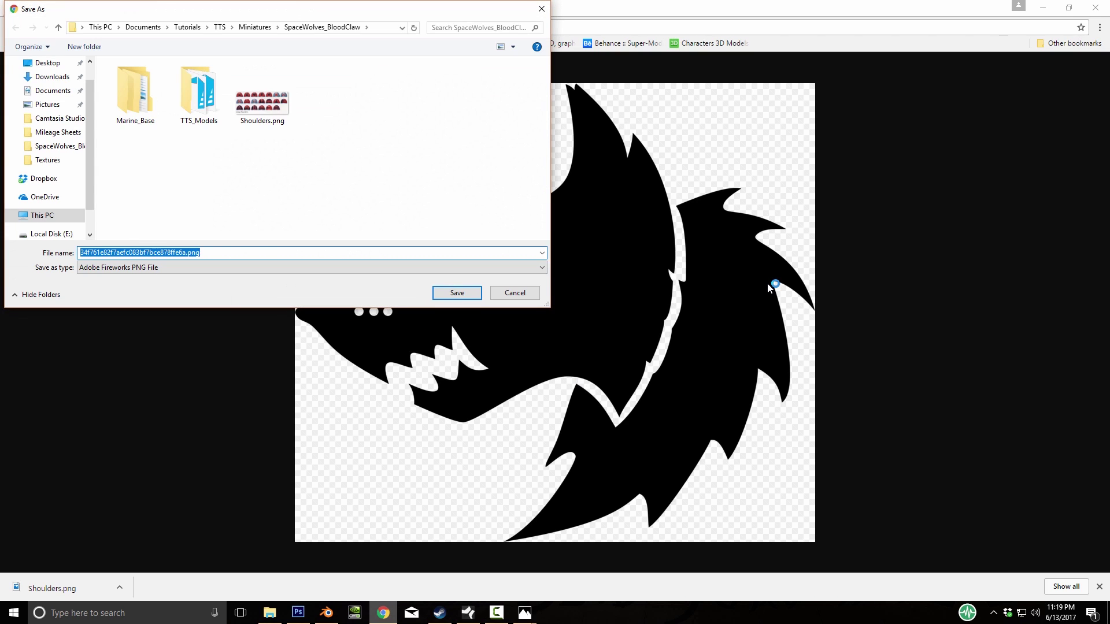
type("Space_Wolves_Insignia")
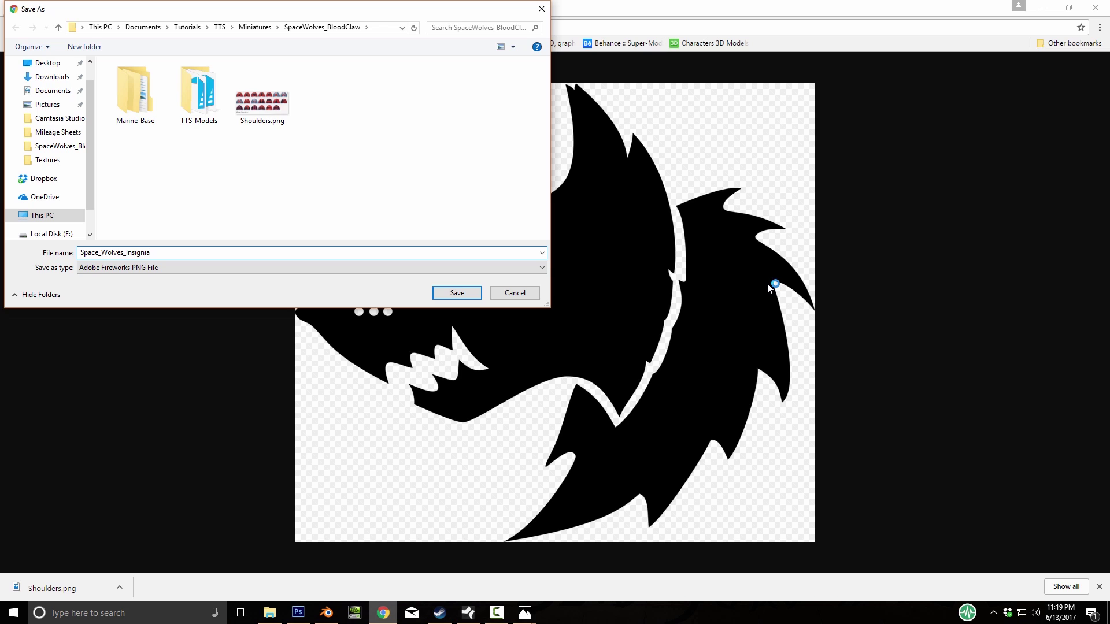
key("Return")
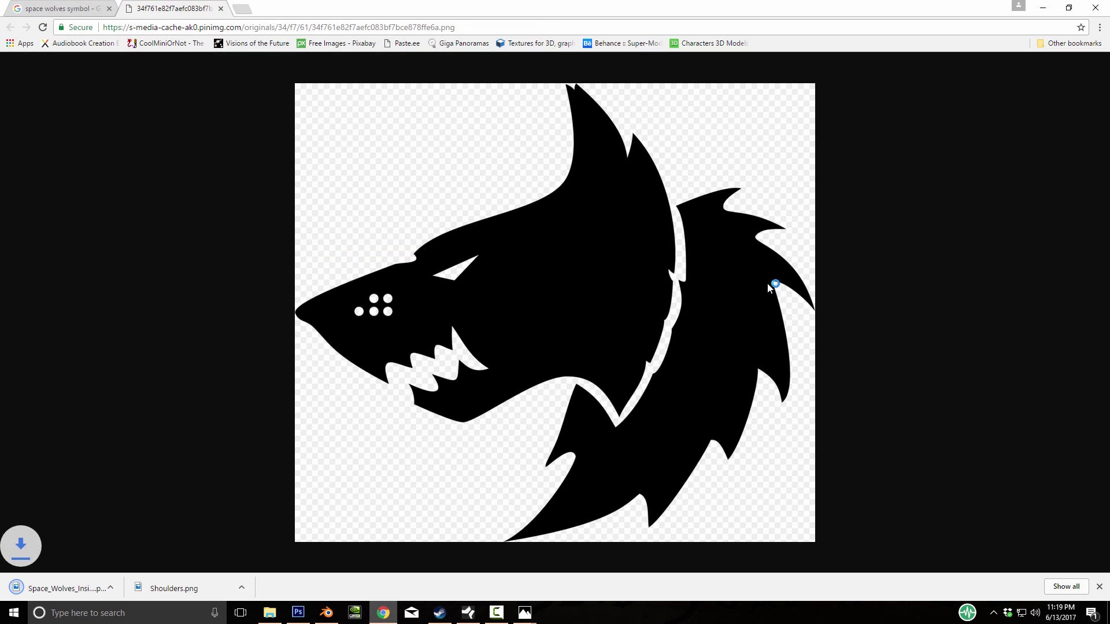
Place Space_Wolves_Insignia.png from File Explorer into the Photoshop armor texture and rotate it -90 degrees
left_click(269, 612)
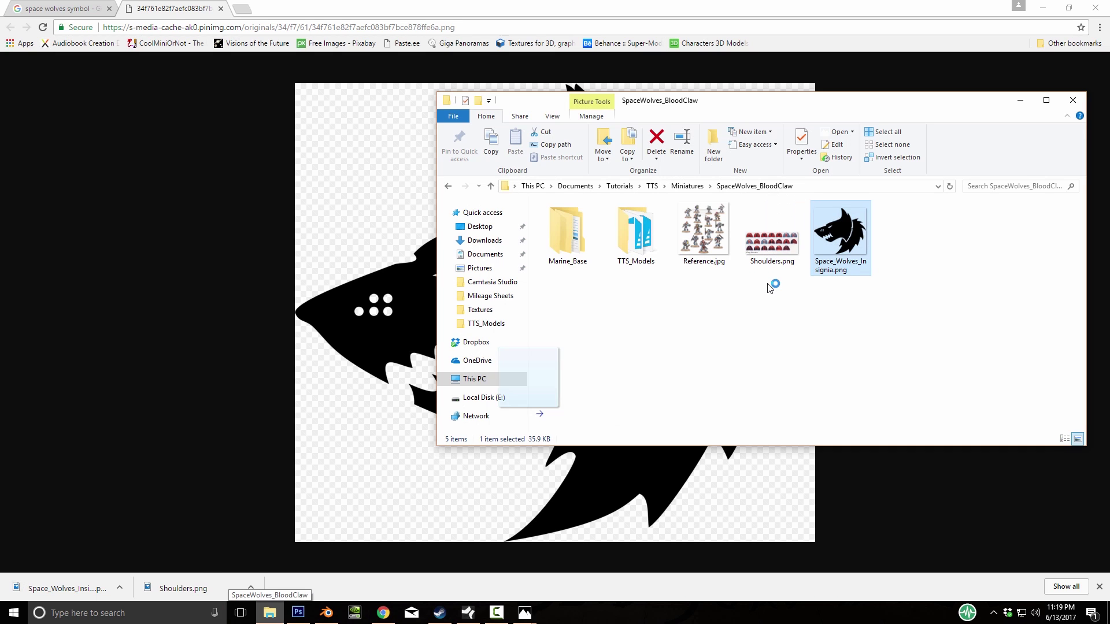
left_click(298, 613)
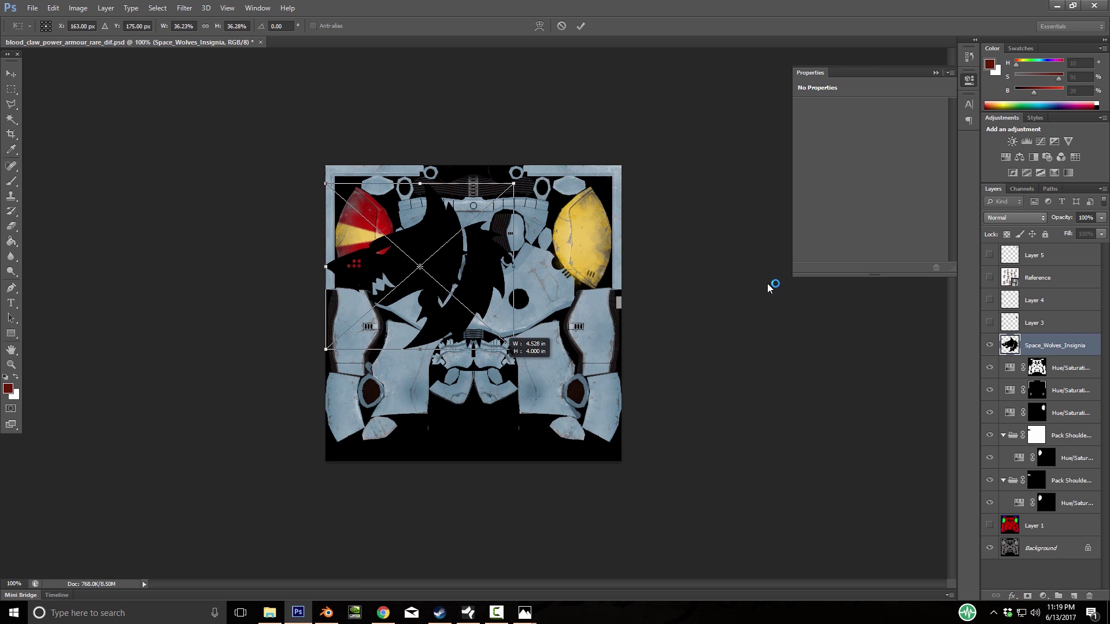
left_click_drag(627, 321, 605, 143, "shift")
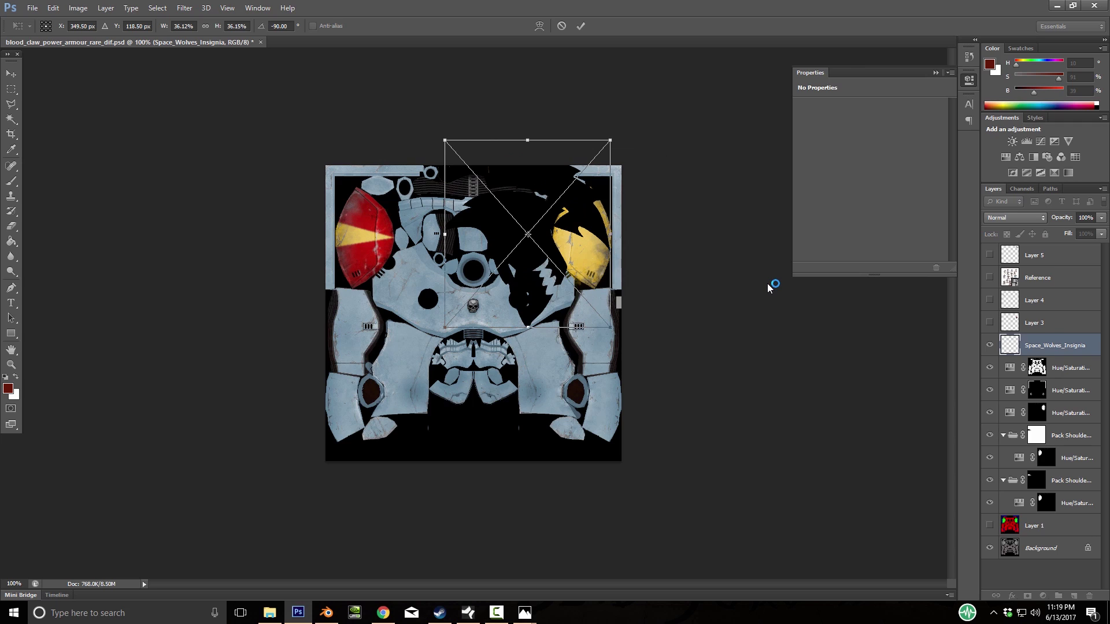
Scale the wolf insignia down to about 11% and position it over the yellow shoulder pad
left_click_drag(537, 248, 565, 255)
left_click_drag(639, 147, 547, 251, "shift")
left_click_drag(525, 294, 600, 244)
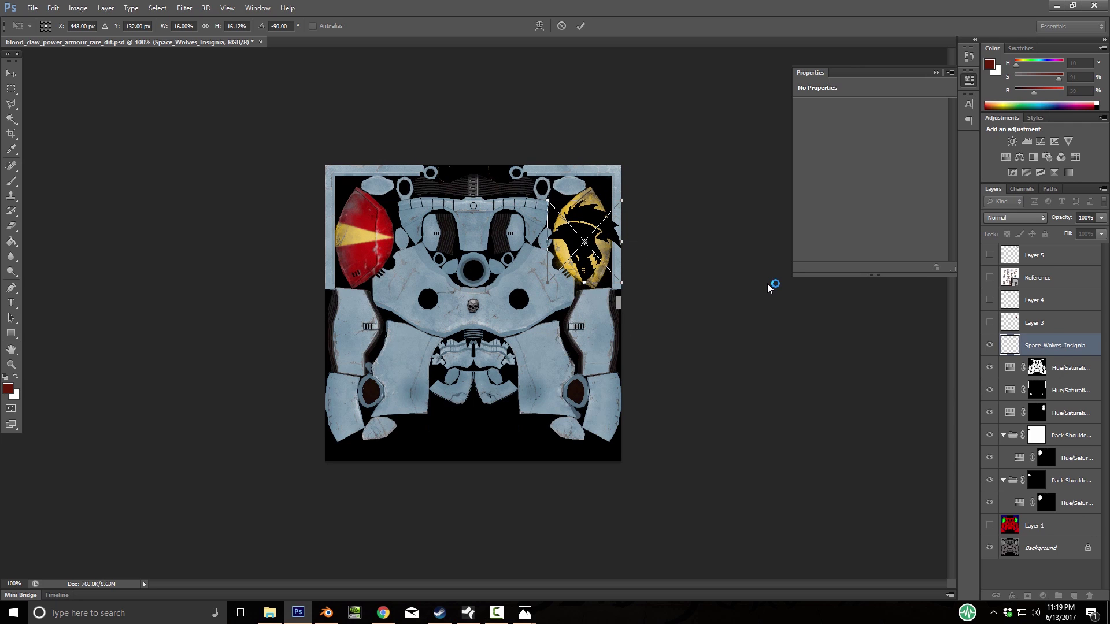
left_click_drag(621, 201, 604, 220, "shift")
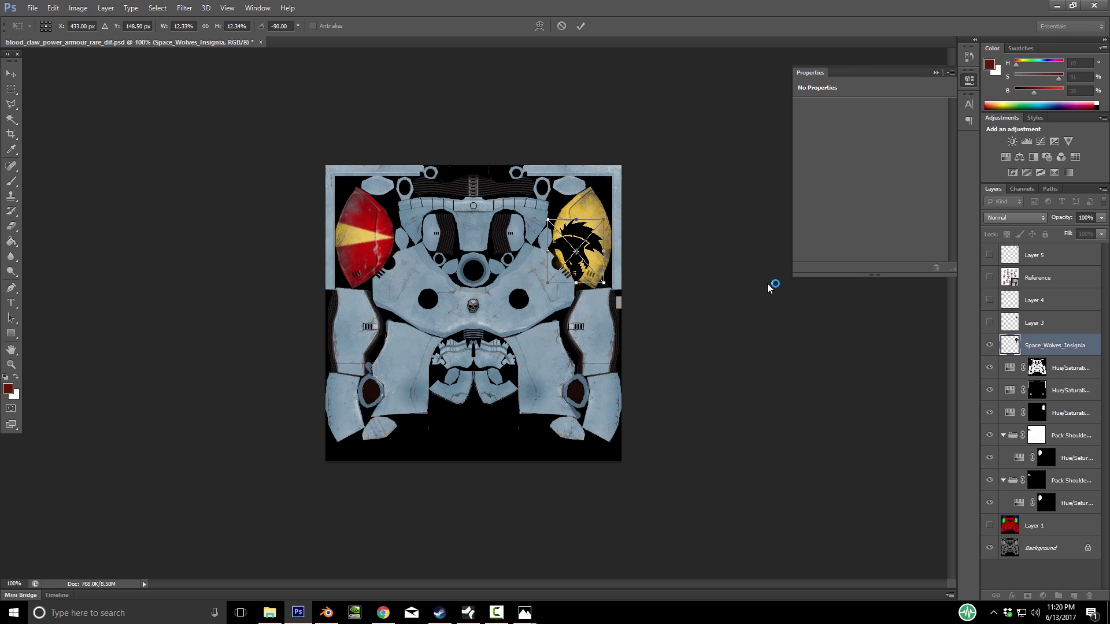
left_click_drag(576, 251, 599, 231)
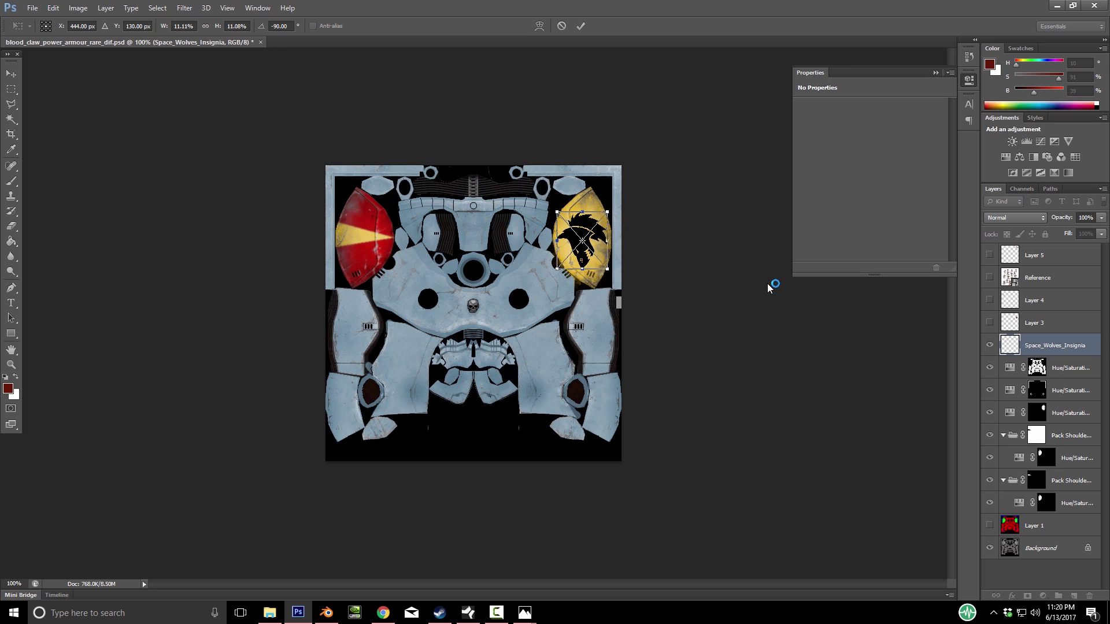
Switch to Blender to check the yellow shoulder pad on the model, and return to Photoshop
left_click(326, 612)
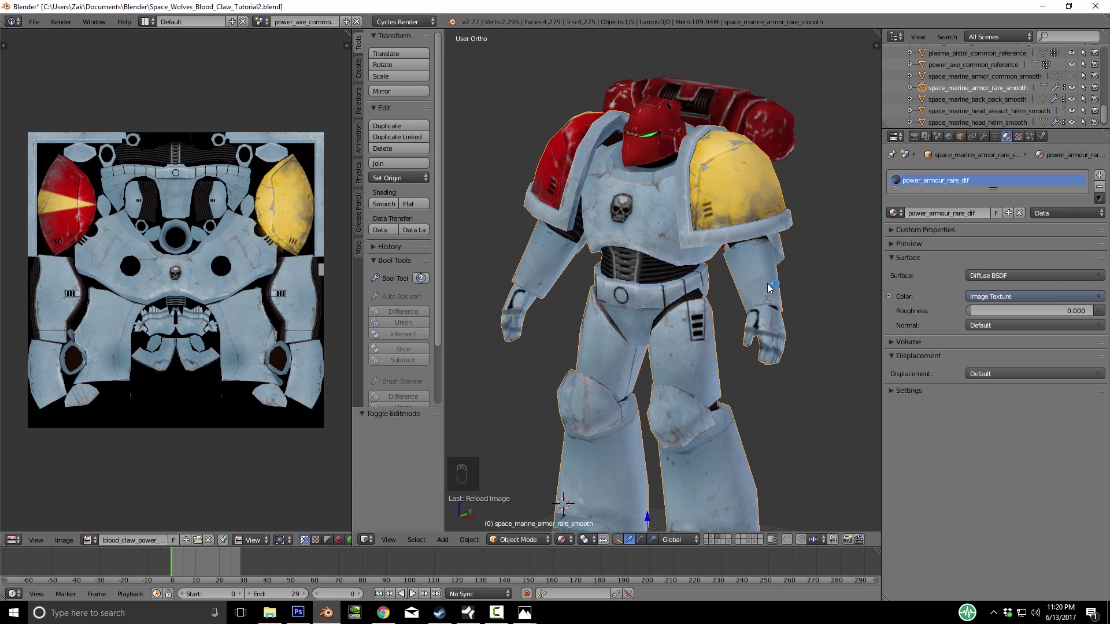
mouse_move(767, 287)
middle_mouse_down()
mouse_move(676, 288)
mouse_move(801, 305)
mouse_move(769, 288)
middle_mouse_up()
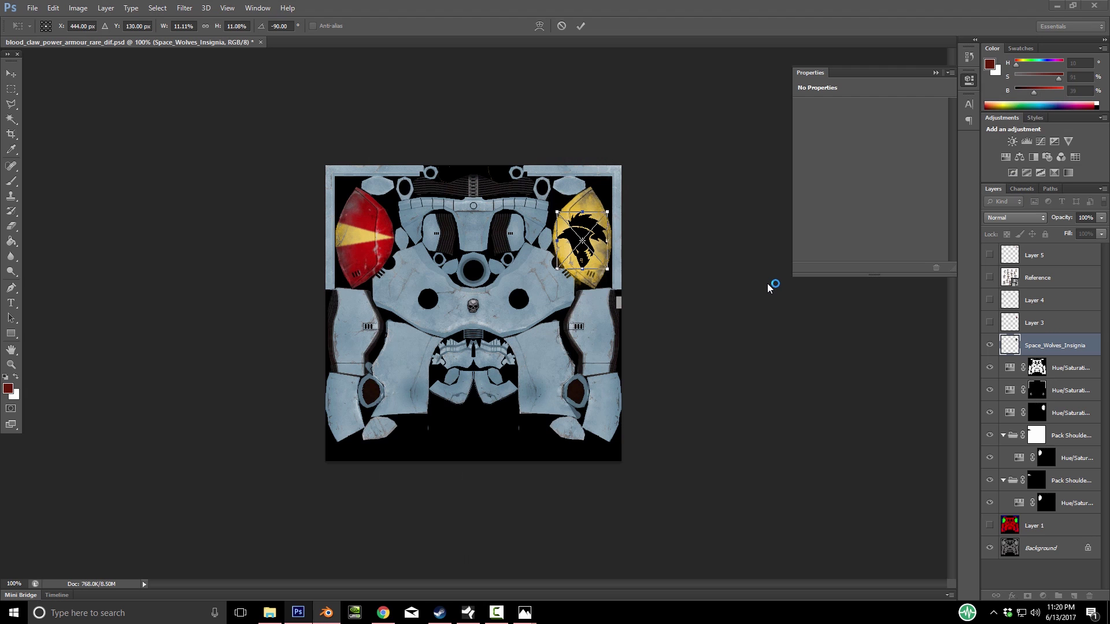
left_click(298, 613)
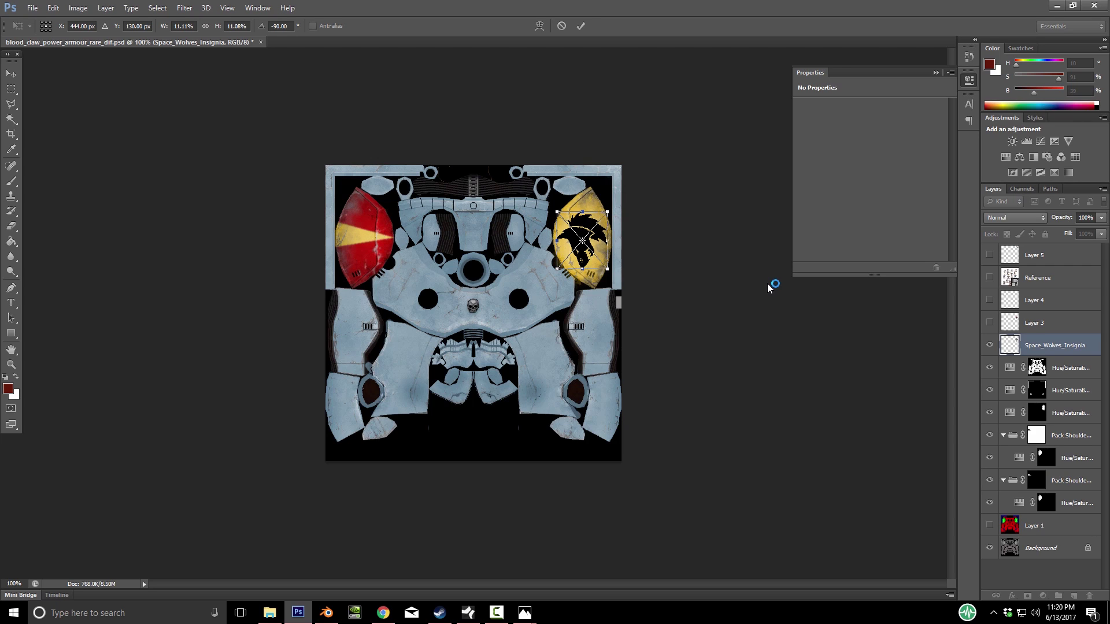
Reshape the wolf insignia to about 11.89% width and 9.95% height, center it on the yellow shoulder pad, and commit the placement
left_click_drag(582, 212, 599, 237)
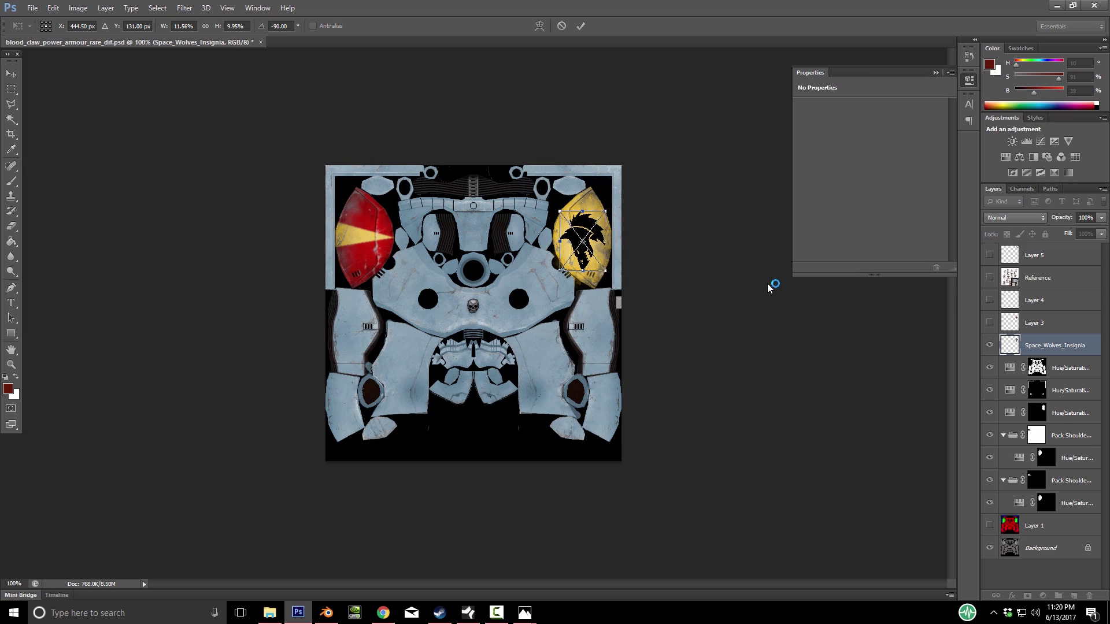
left_click_drag(599, 234, 598, 232)
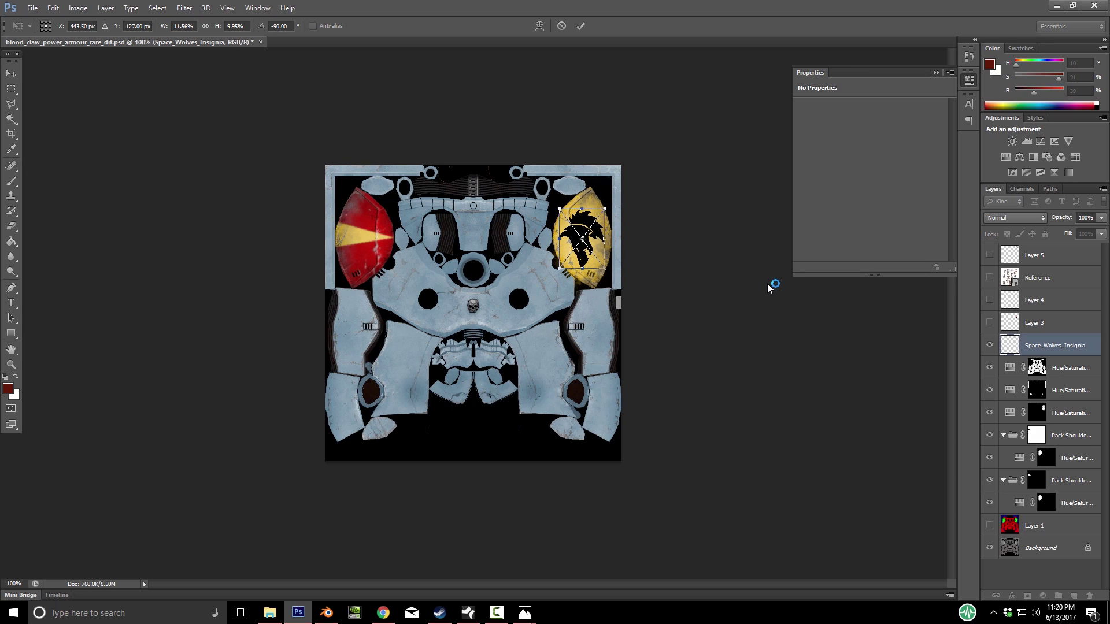
left_click_drag(582, 209, 582, 206)
key("Down")
key("Down")
key("Down")
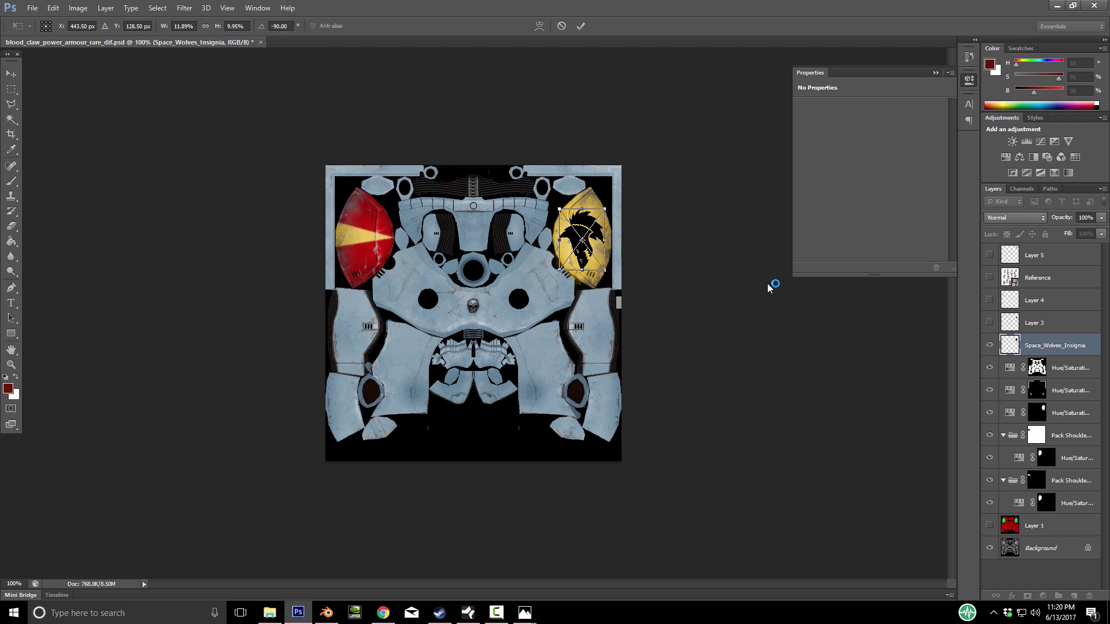
key("Return")
key("z")
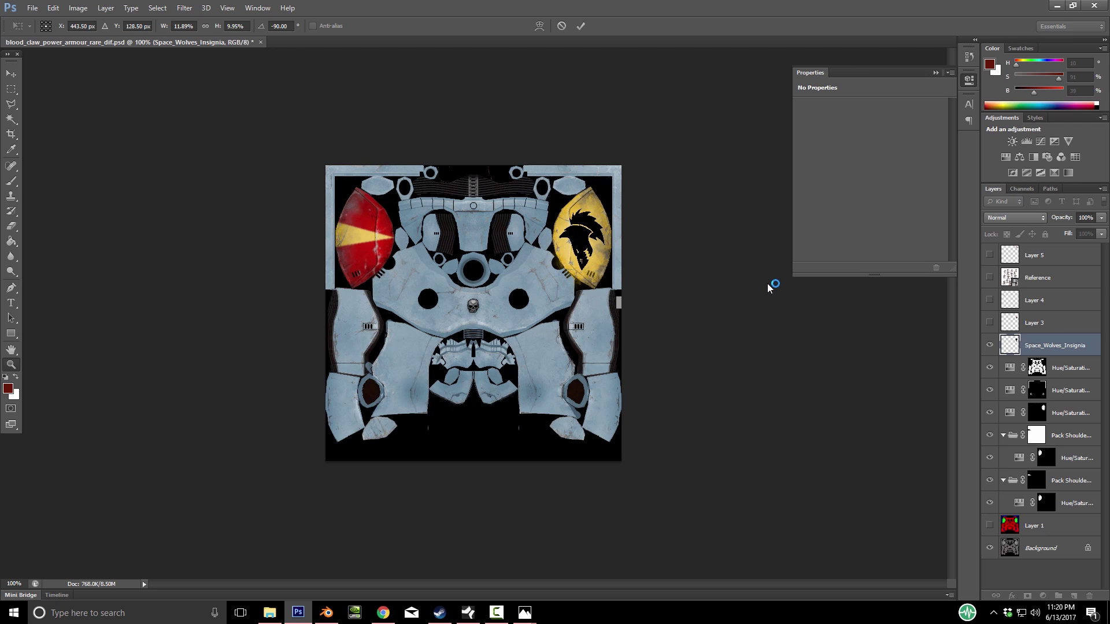
left_click(768, 288)
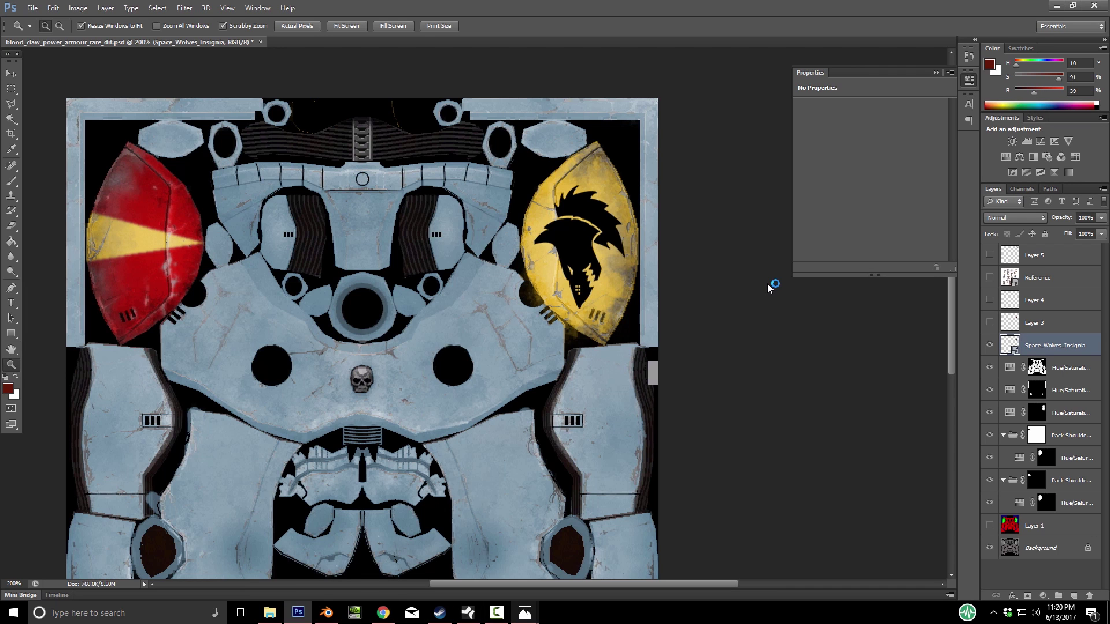
Switch to Blender and examine the yellow shoulder pad on the model from several angles
key("alt+Tab")
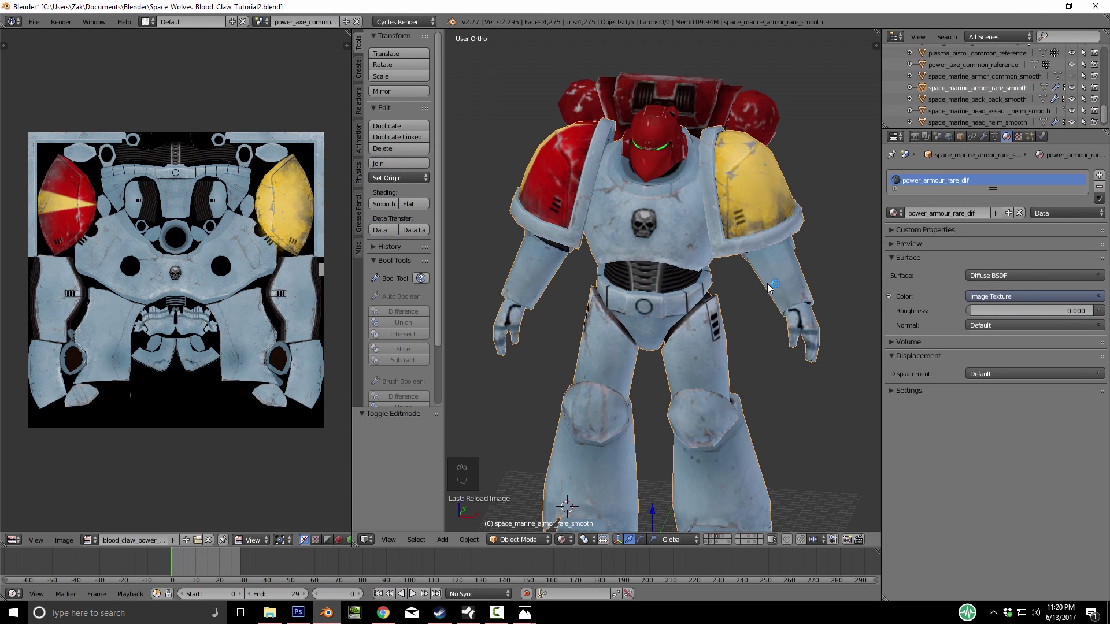
scroll(769, 287, "up", 3)
key("KP_4")
key("KP_4")
key("KP_4")
key("KP_4")
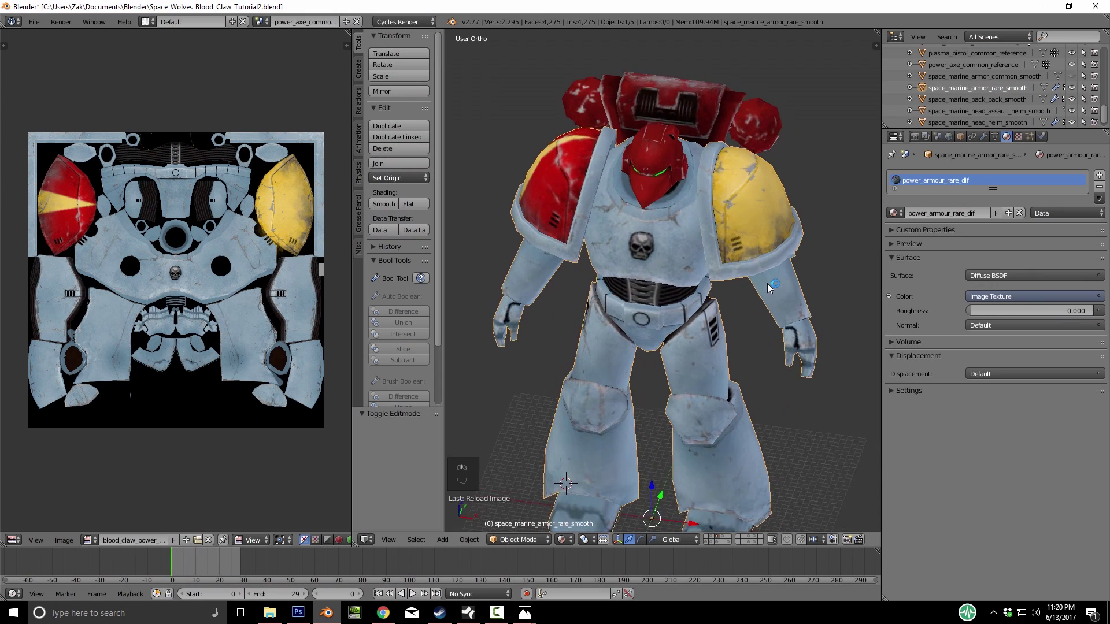
key("KP_4")
key("KP_4")
key("KP_4")
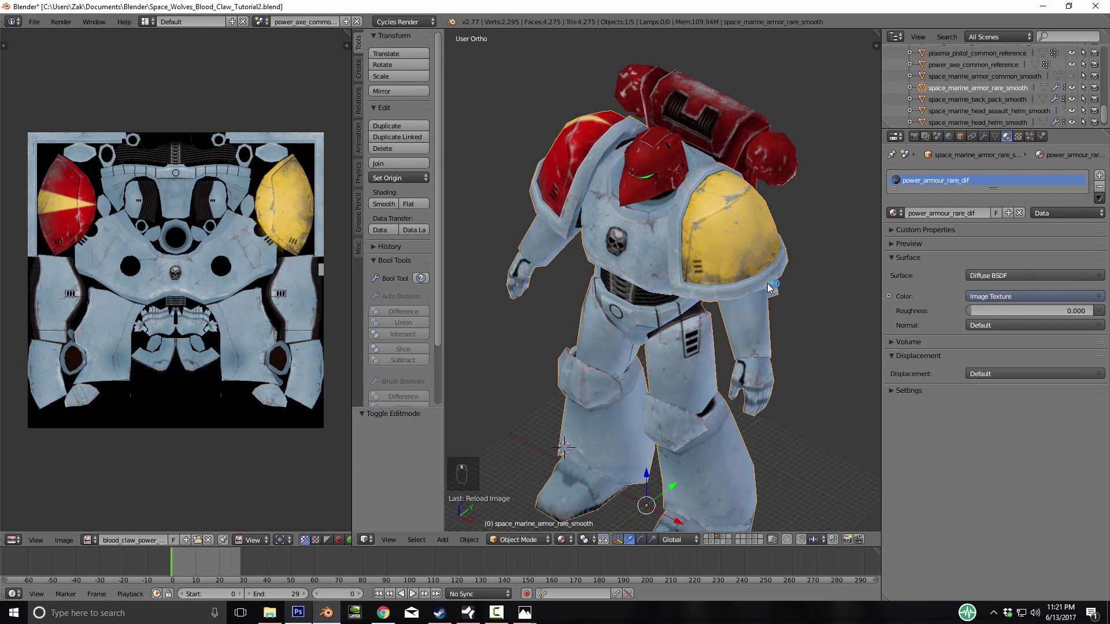
Switch to Photoshop and set the Space_Wolves_Insignia layer's opacity to 81%
key("alt+Tab")
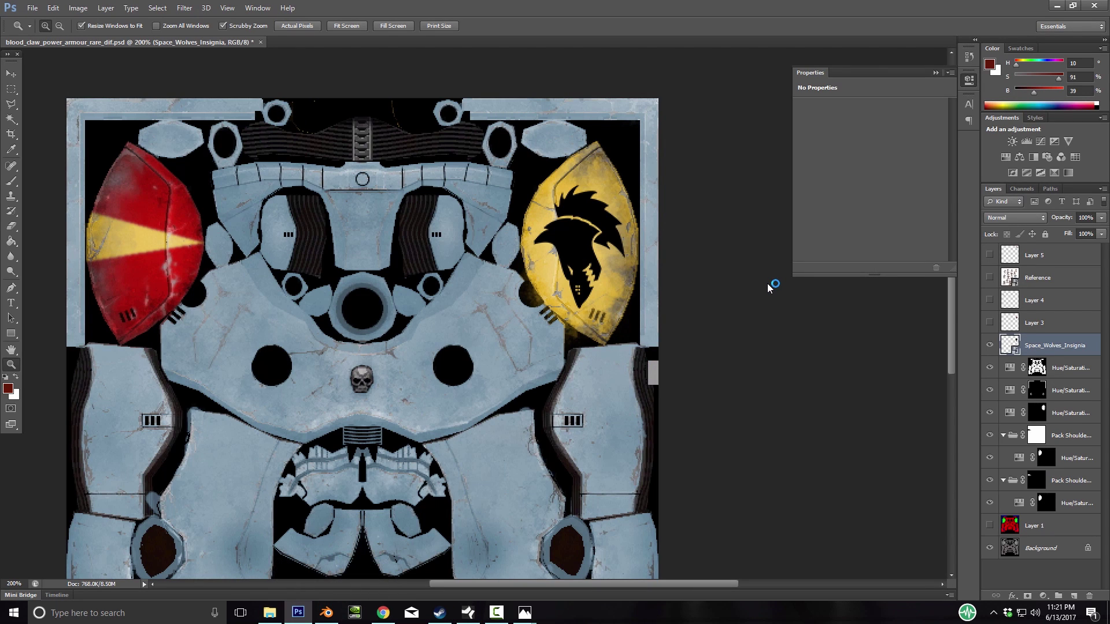
key("8")
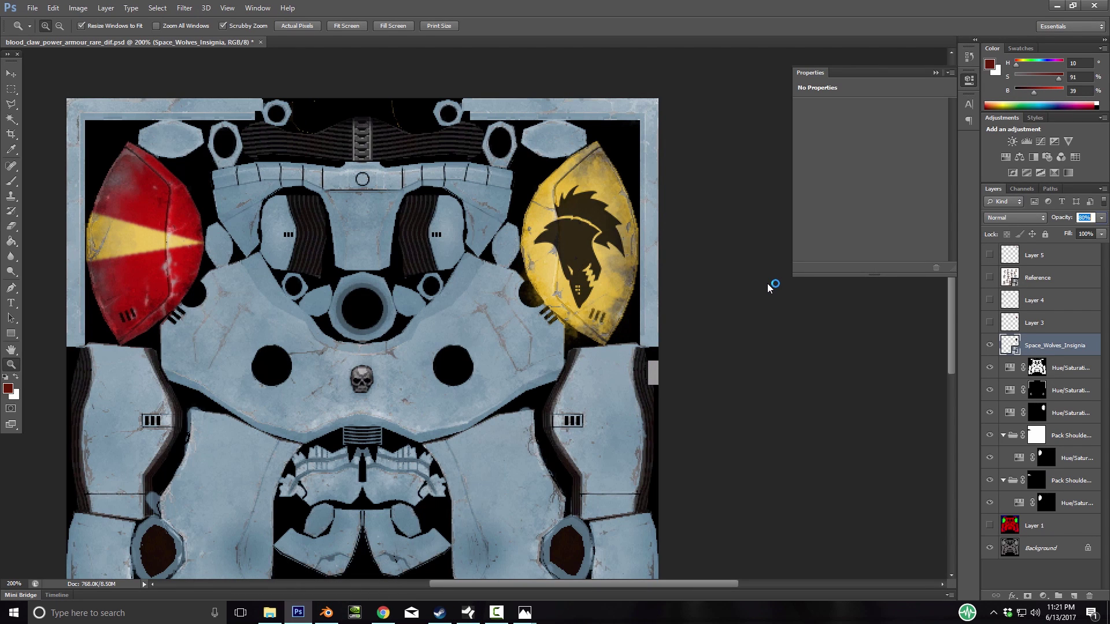
key("8")
key("6")
Add a layer mask to the Space_Wolves_Insignia layer and set up a black brush at 62% opacity and 74 px
key("b")
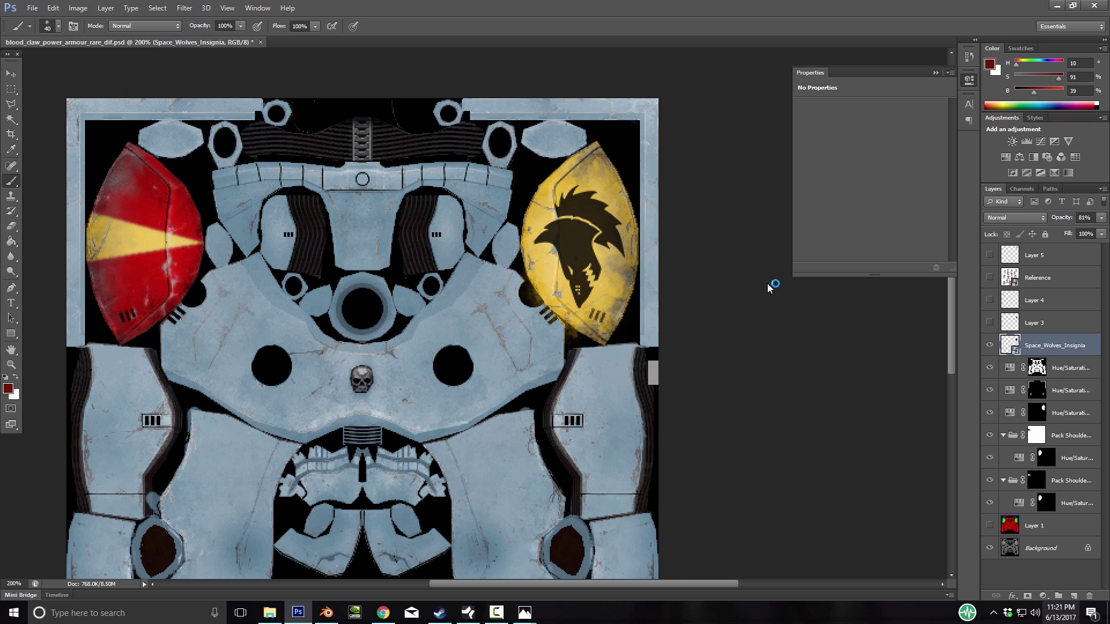
left_click(1026, 595)
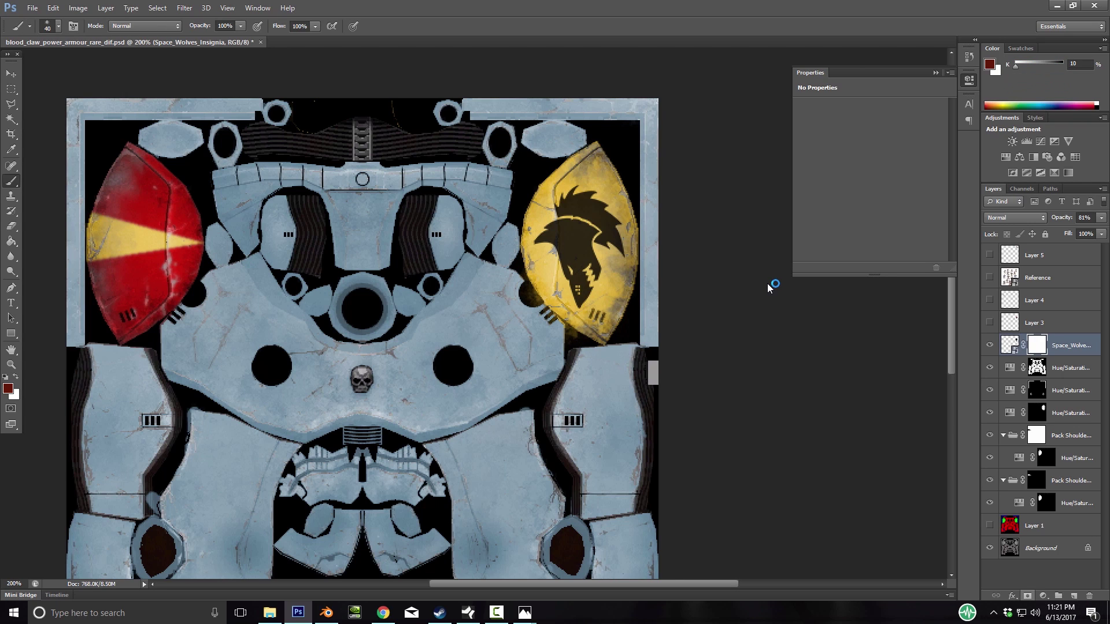
key("8")
key("8")
key("6")
key("2")
key("Return")
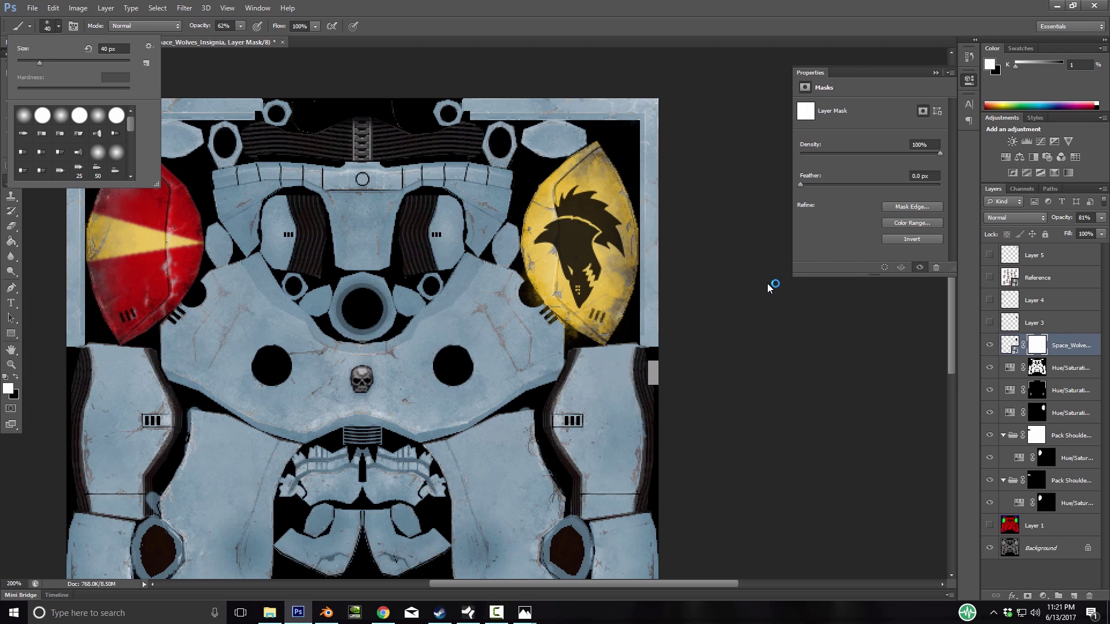
left_click_drag(42, 63, 54, 63)
key("Return")
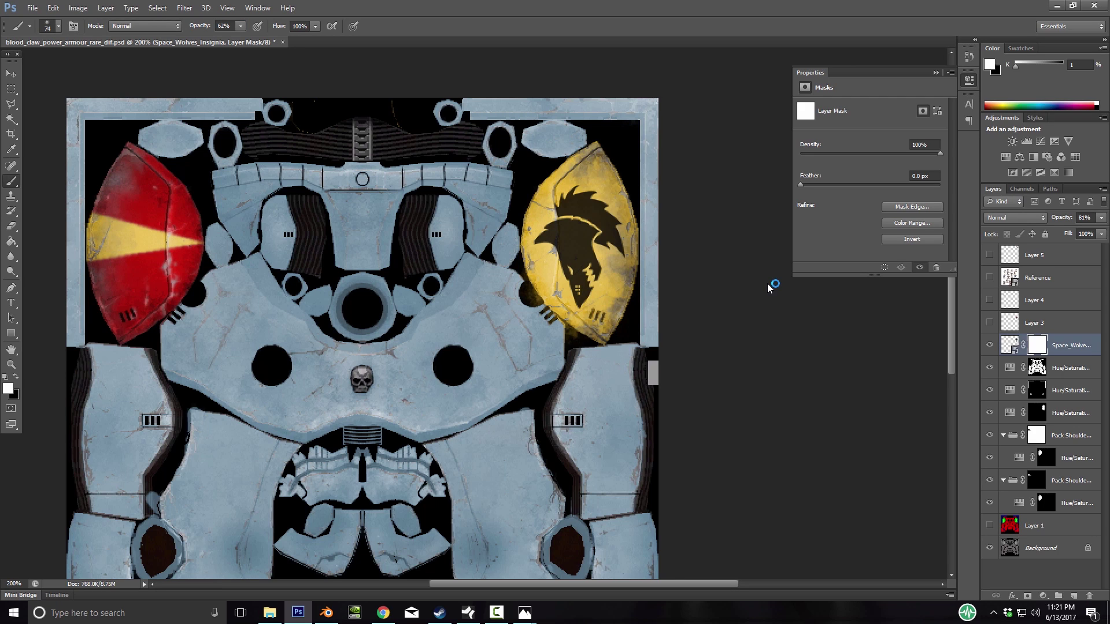
key("x")
Try wearing away the wolf insignia on its mask, reduce the brush to 17 px, and undo the last stroke
left_click(554, 247)
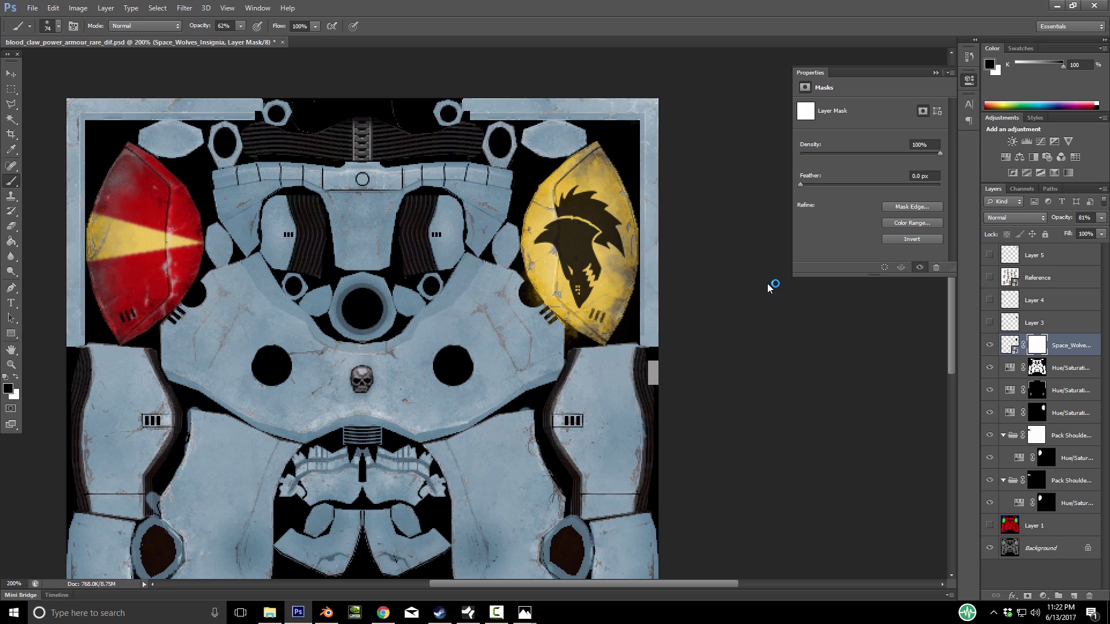
left_click(59, 26)
left_click_drag(58, 63, 54, 63)
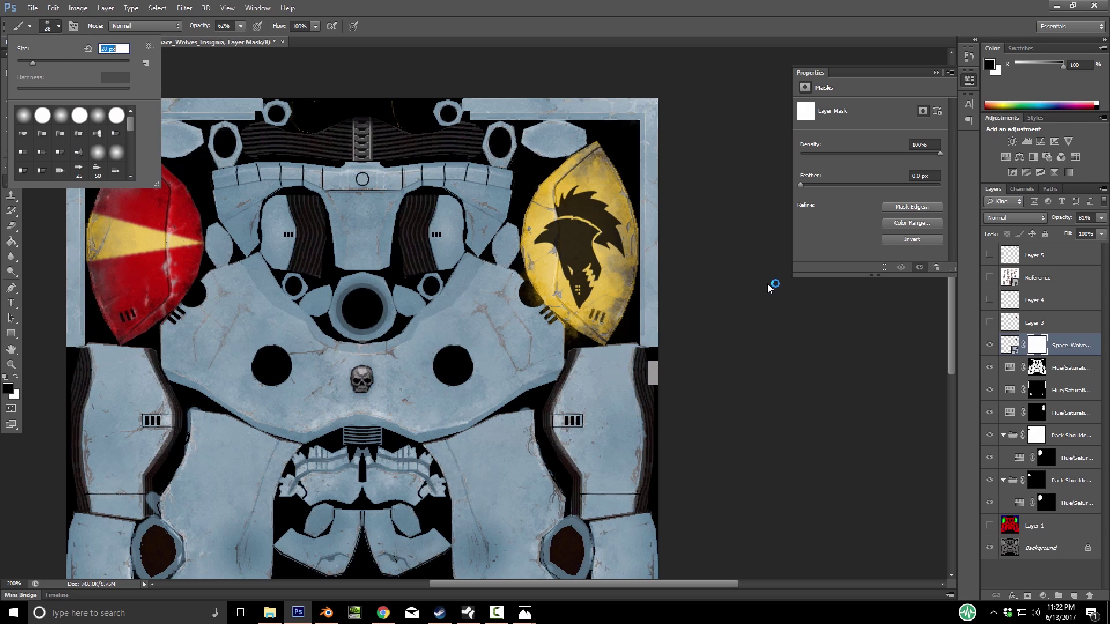
left_click_drag(32, 63, 27, 63)
key("Return")
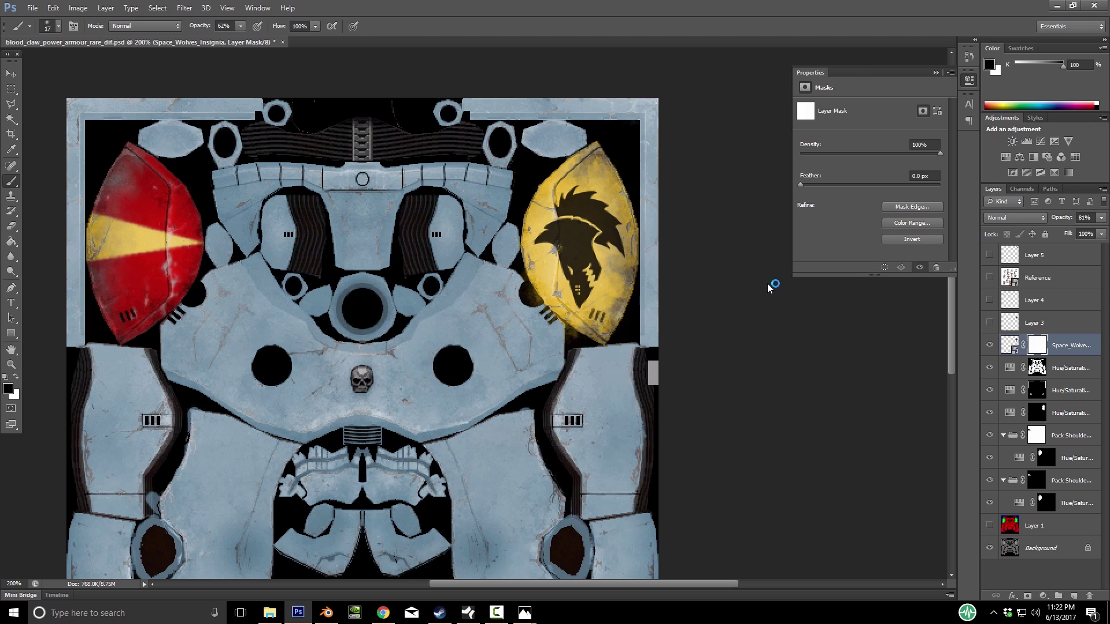
key("ctrl+z")
Set the mask brush to 14% opacity and a size of 39 px
key("2")
key("2")
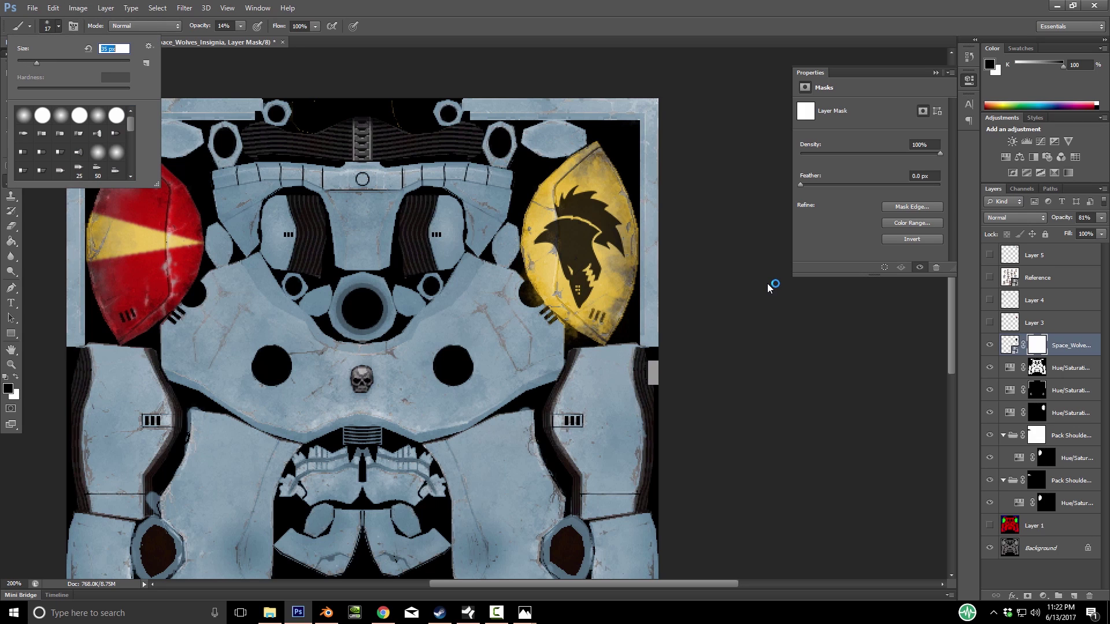
key("Return")
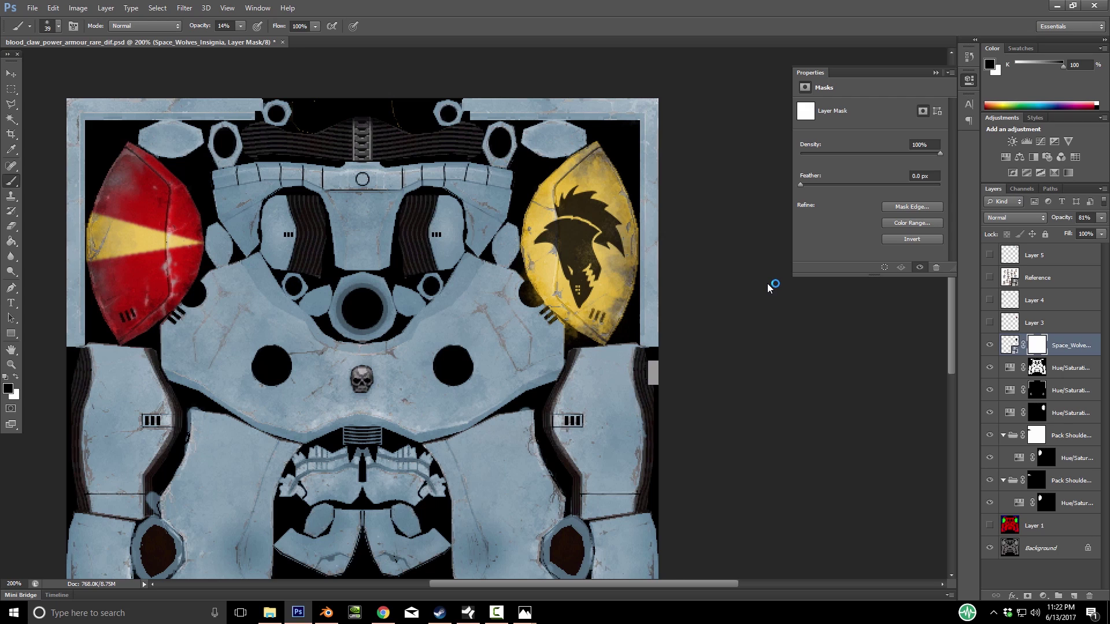
Load a textured brush preset in Color Dodge mode at 101 px, with 30% opacity and 30% flow
left_click(30, 26)
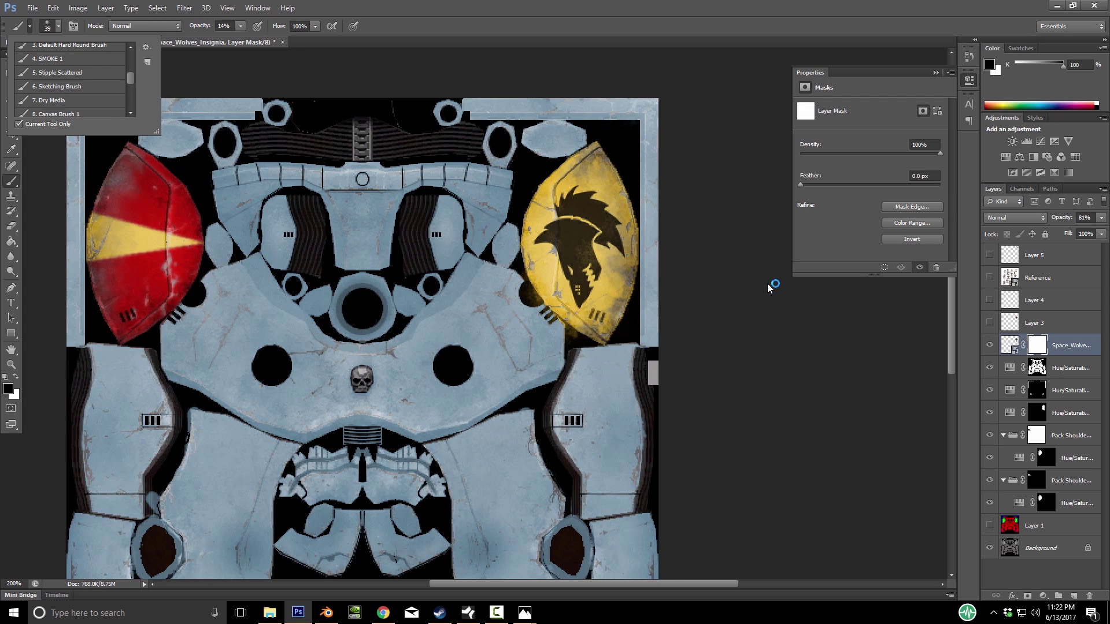
scroll(70, 80, "down", 3)
scroll(69, 81, "down", 4)
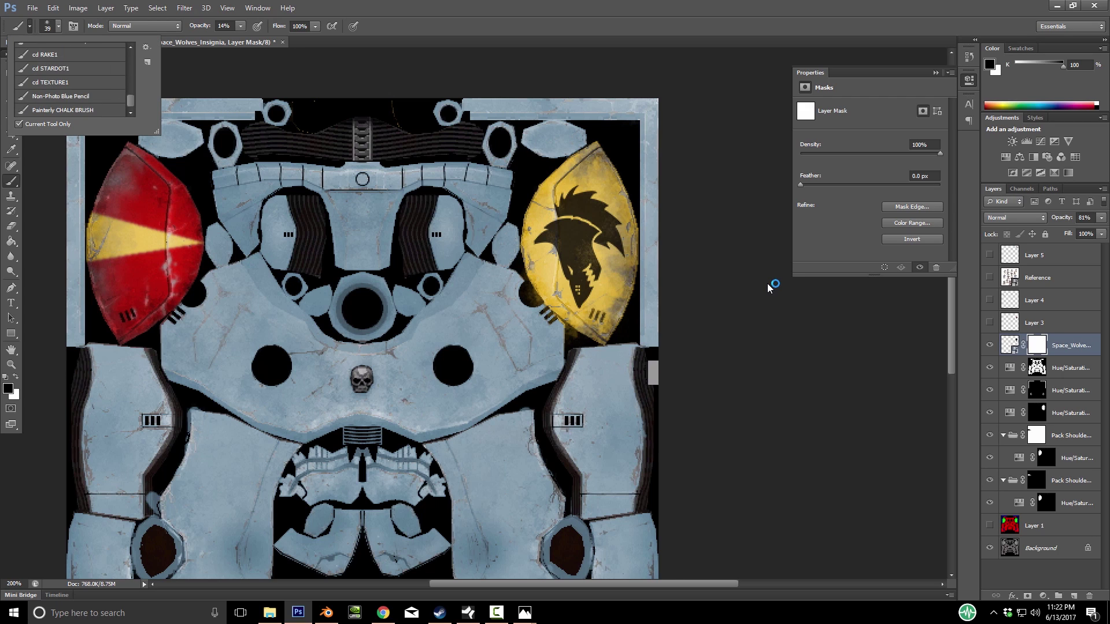
scroll(70, 81, "up", 1)
scroll(70, 81, "up", 2)
scroll(69, 93, "down", 2)
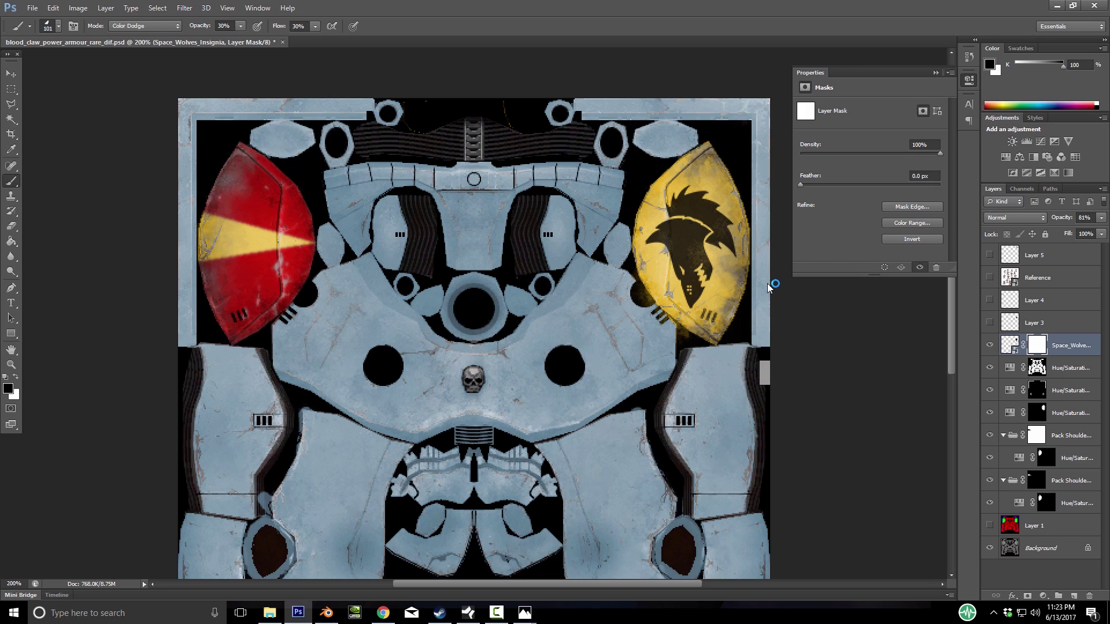
key("0")
Save the blood_claw_power_armour_rare_dif.psd document, viewed at 100%
key("z")
key("ctrl+minus")
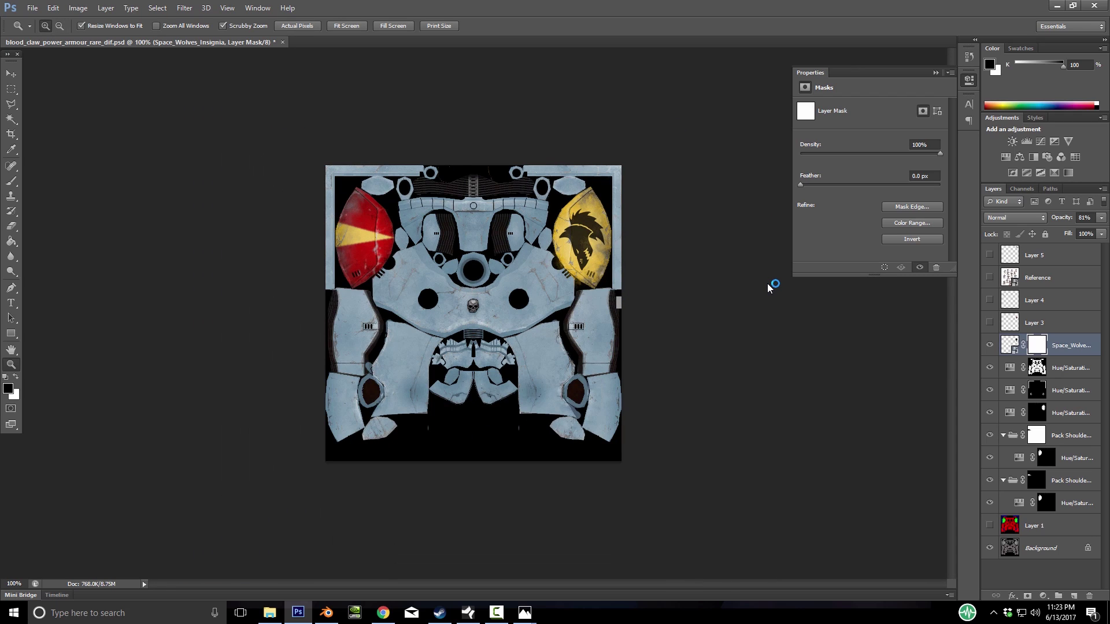
key("alt+f")
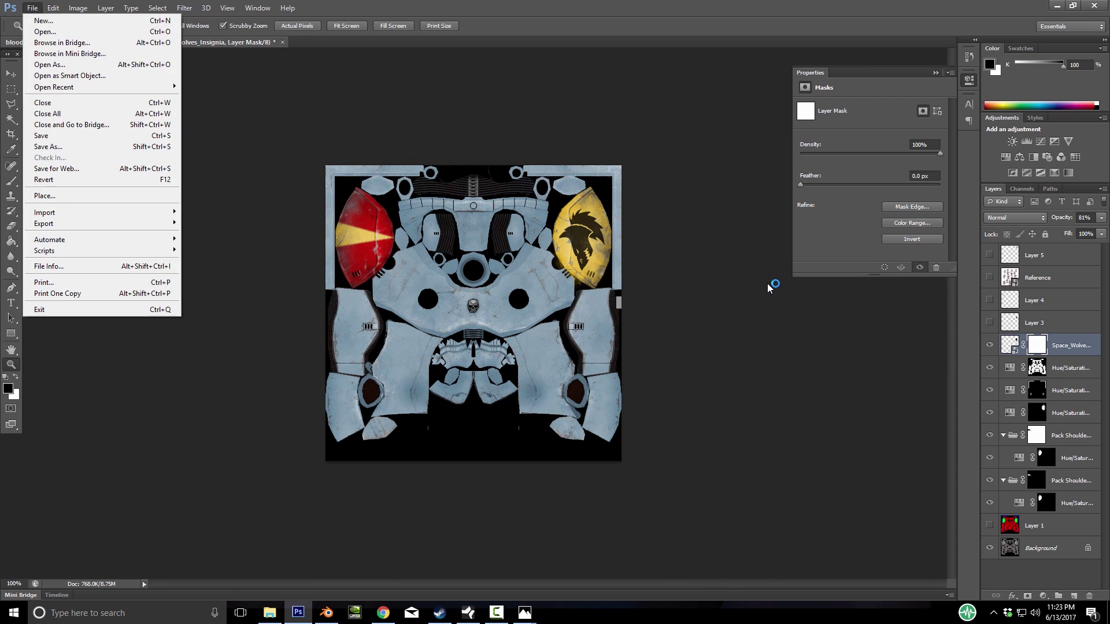
key("Escape")
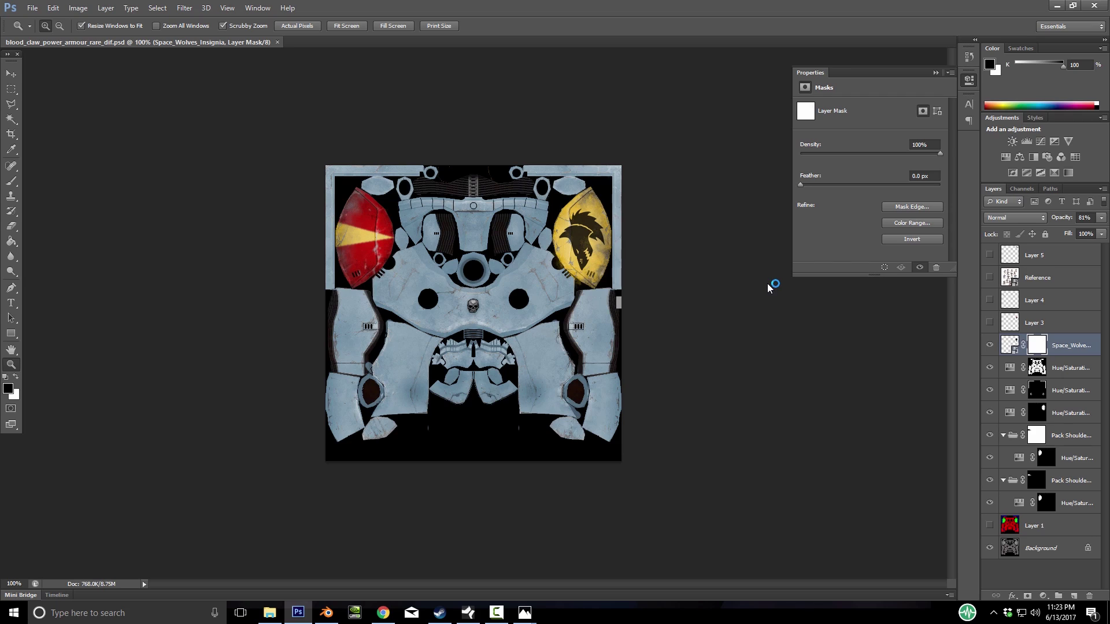
Save a PNG copy of the armor texture in the Space Wolves folder, with smallest compression and no interlacing
key("alt")
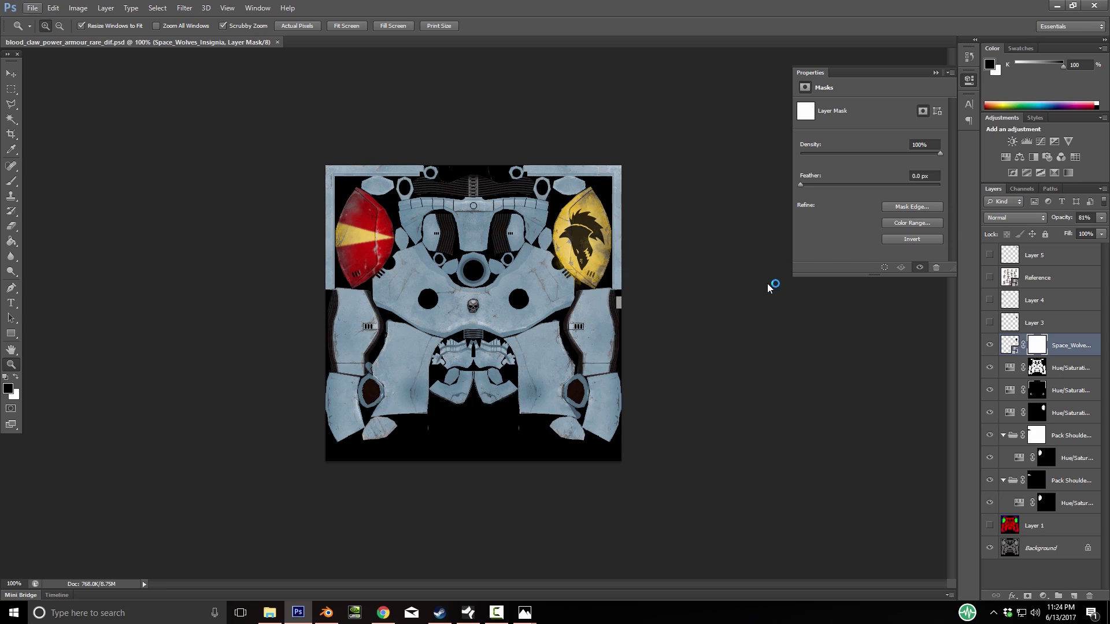
key("alt+f")
left_click(63, 146)
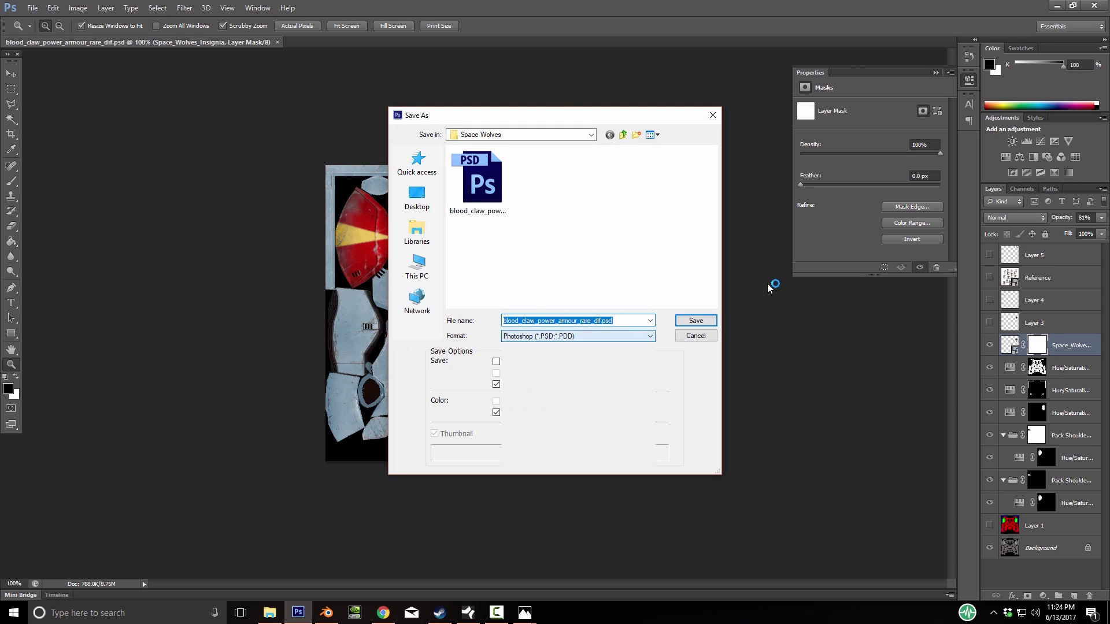
left_click(577, 336)
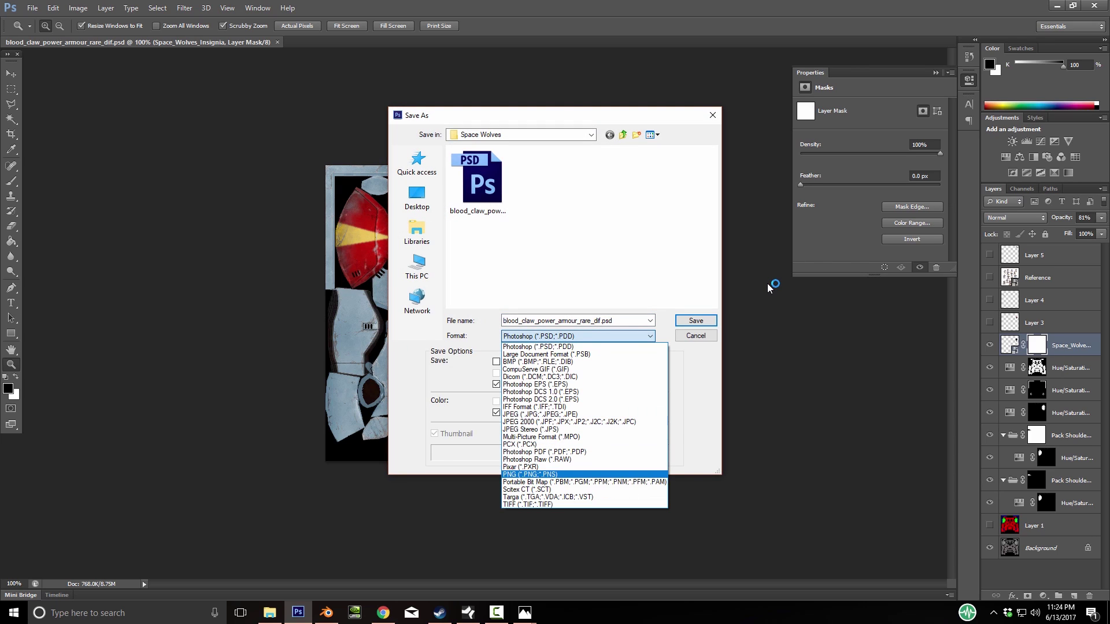
left_click(530, 474)
left_click(696, 320)
key("Return")
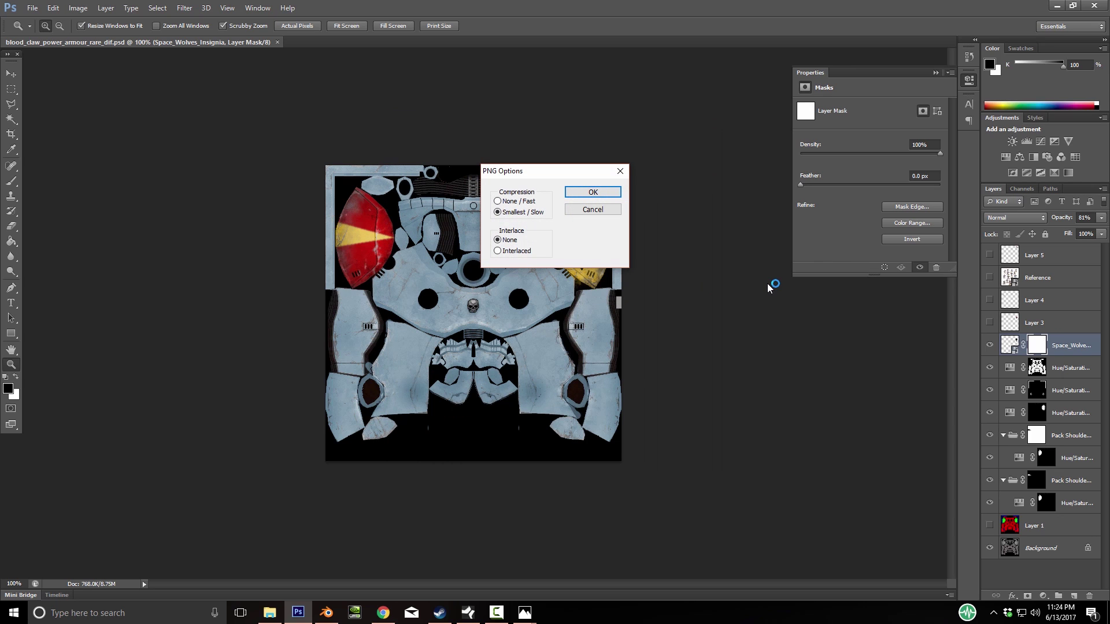
key("Return")
Switch to Blender and reload the armor texture image
mouse_move(326, 613)
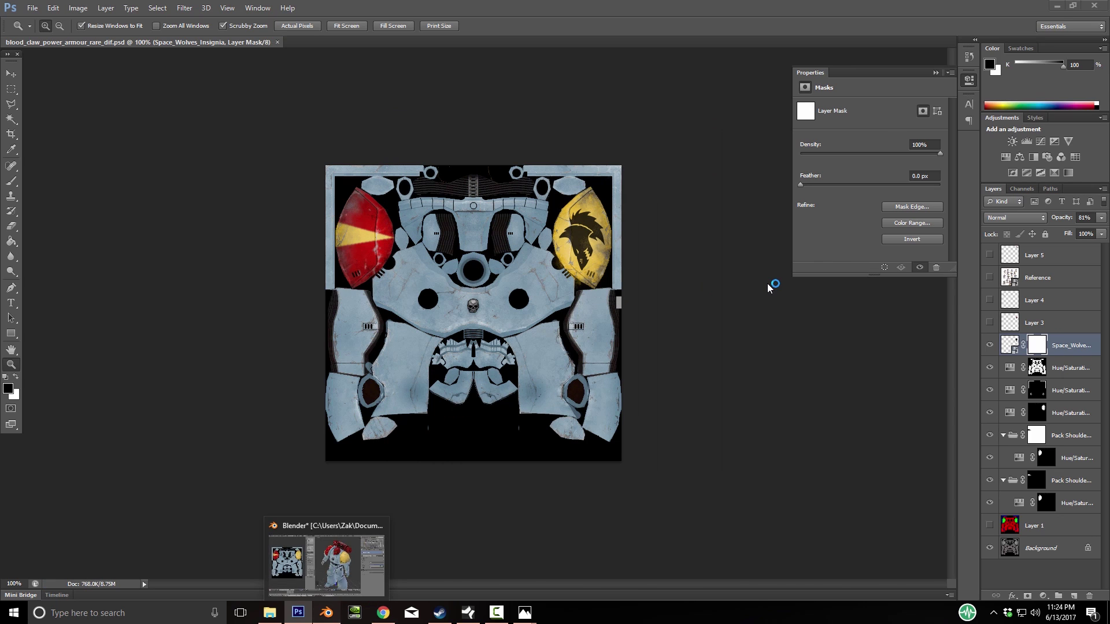
left_click(326, 564)
left_click(64, 539)
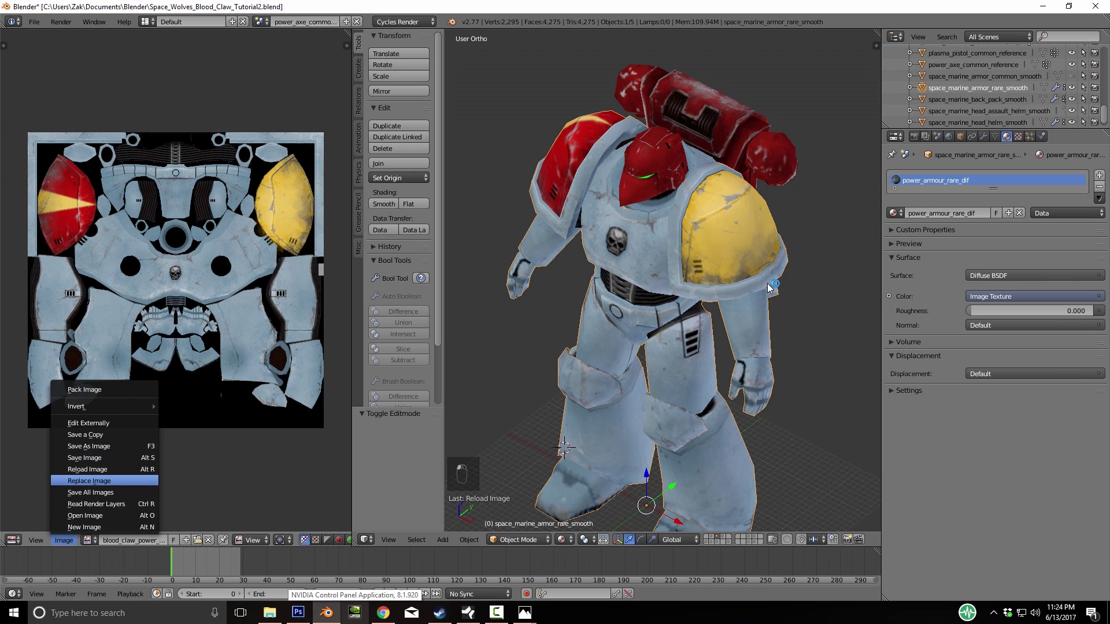
key("Up")
key("Return")
Examine the wolf insignia and the recolored armor on the marine model from several angles and distances
middle_click_drag(769, 288, 769, 288)
scroll(768, 288, "down", 5)
scroll(768, 287, "up", 4)
scroll(769, 287, "down", 4)
scroll(768, 288, "up", 3)
scroll(769, 287, "down", 3)
scroll(768, 287, "up", 3)
scroll(769, 287, "up", 4)
scroll(768, 288, "down", 5)
scroll(769, 287, "up", 4)
scroll(769, 287, "up", 2)
Isolate the assault helmet, view the bearded head on its layer for comparison, and bring the full marine back into view
right_click(610, 160)
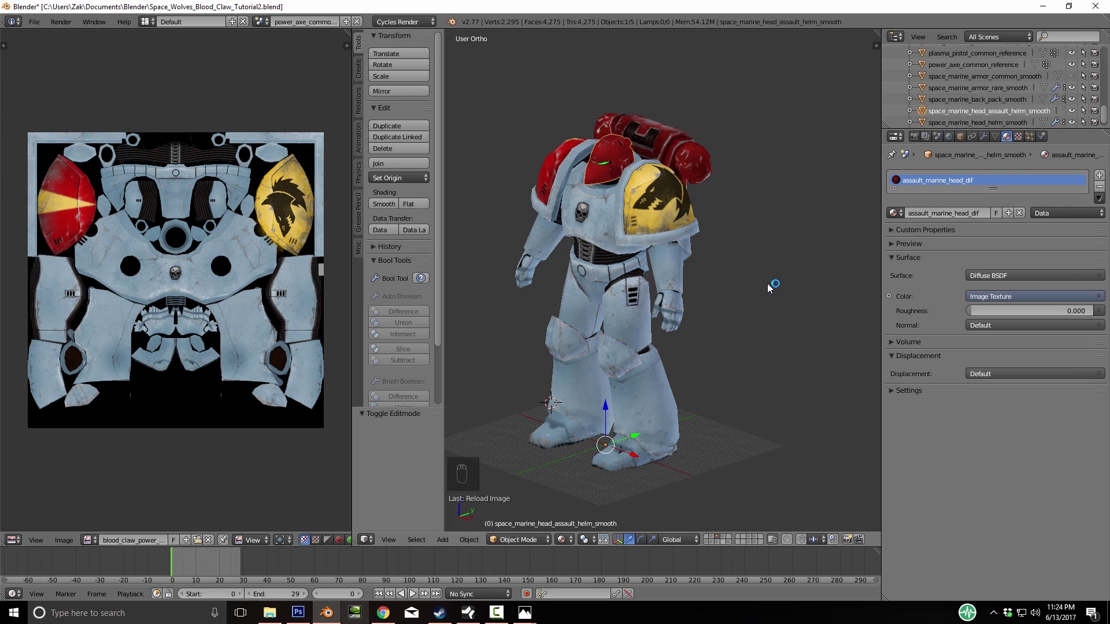
key("shift+h")
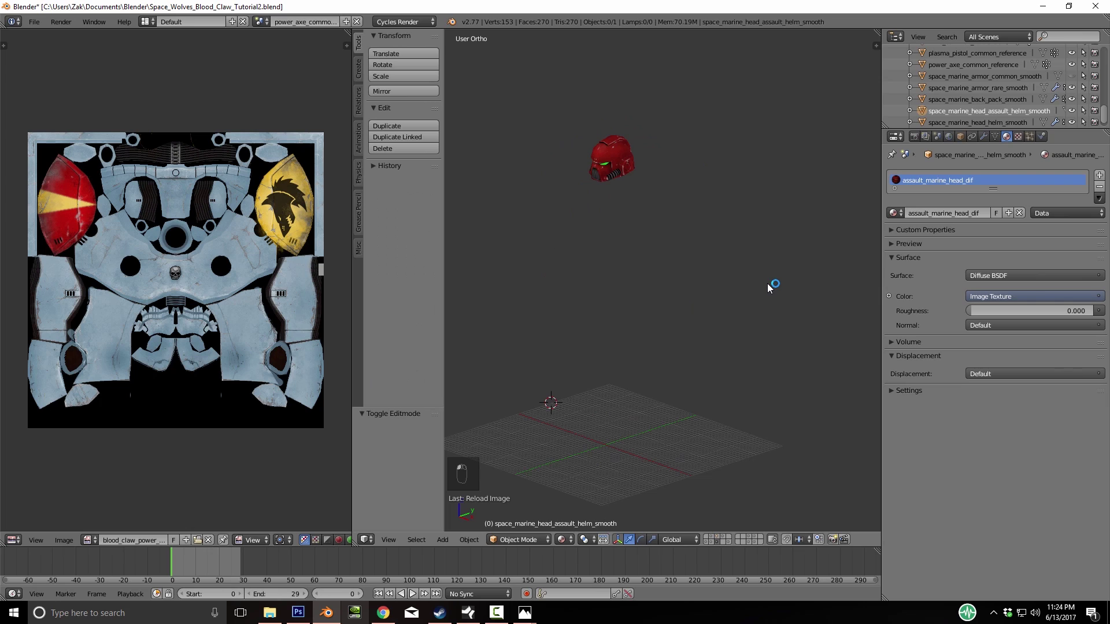
key("4")
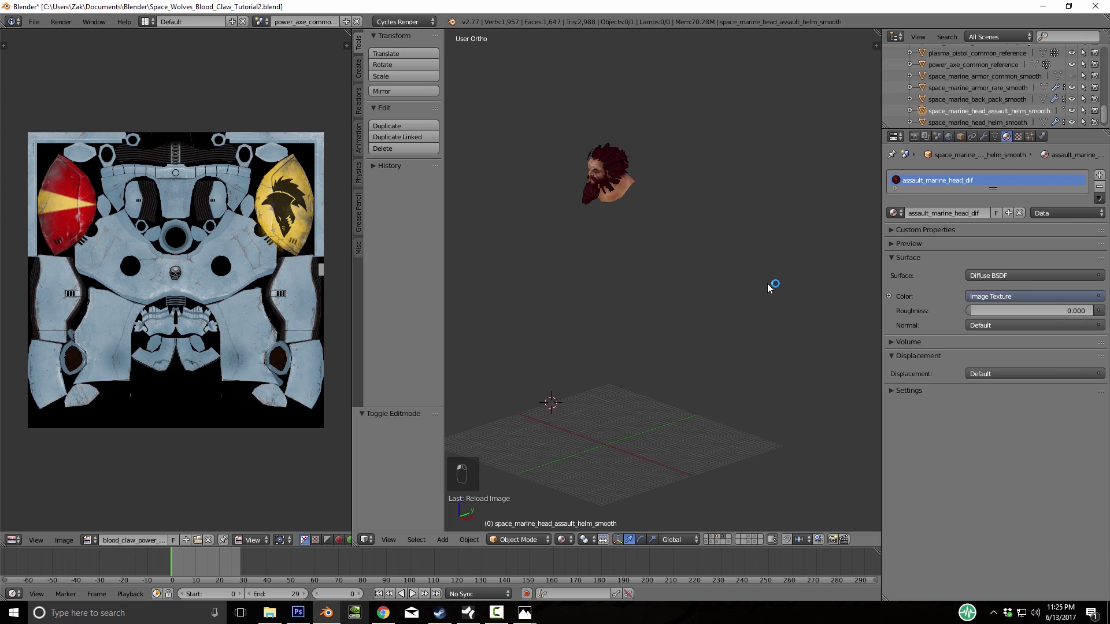
key("alt+h")
mouse_move(768, 283)
middle_mouse_down()
mouse_move(703, 279)
mouse_move(767, 292)
middle_mouse_up()
Examine the Space Wolves miniatures in Reference.jpg in Photos and return to Blender to view the marine from the front
left_click(525, 612)
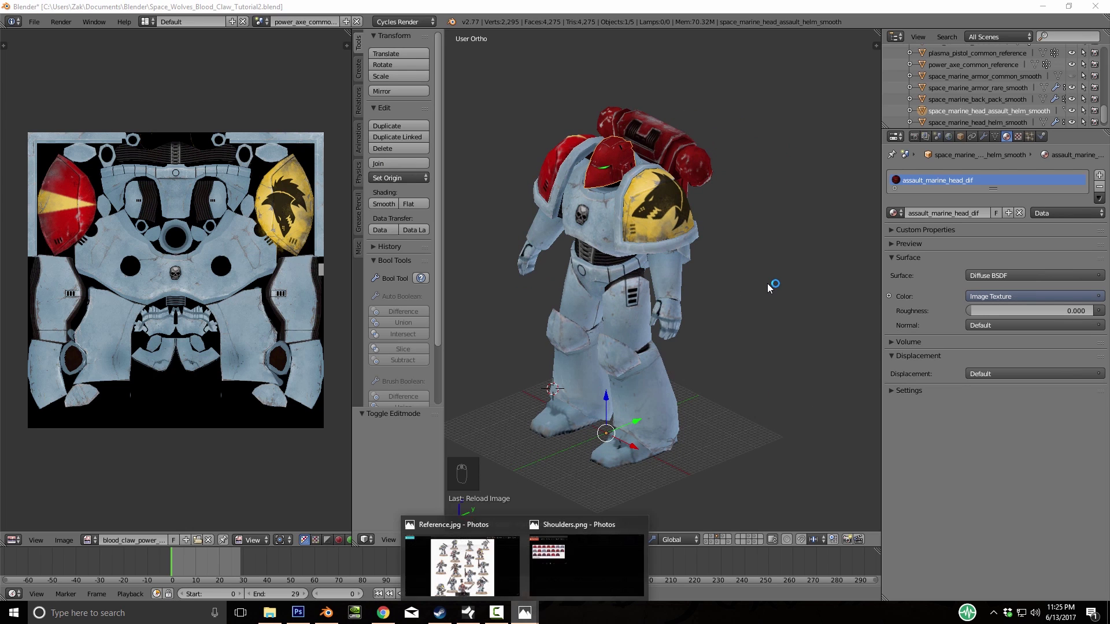
left_click(462, 566)
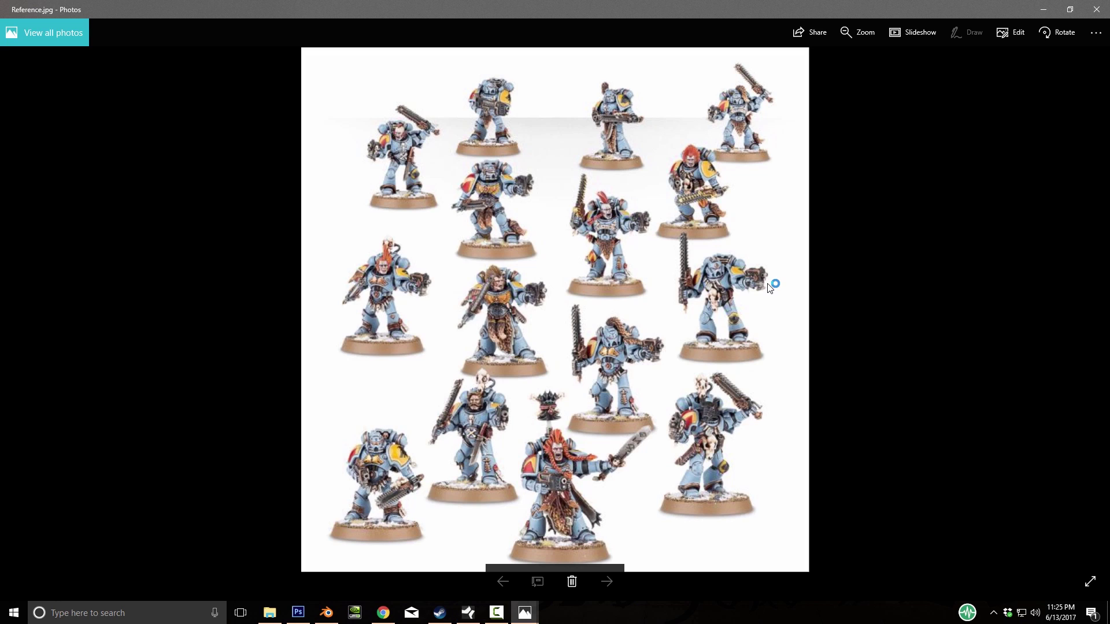
left_click(326, 613)
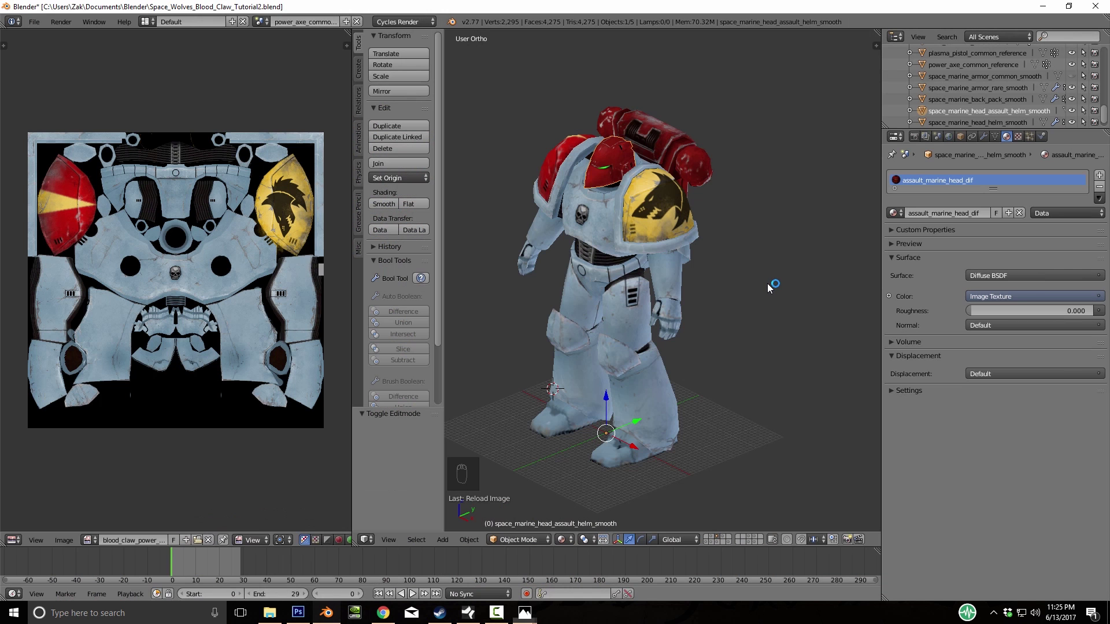
mouse_move(768, 287)
middle_mouse_down()
mouse_move(960, 261)
mouse_move(810, 292)
mouse_move(769, 287)
middle_mouse_up()
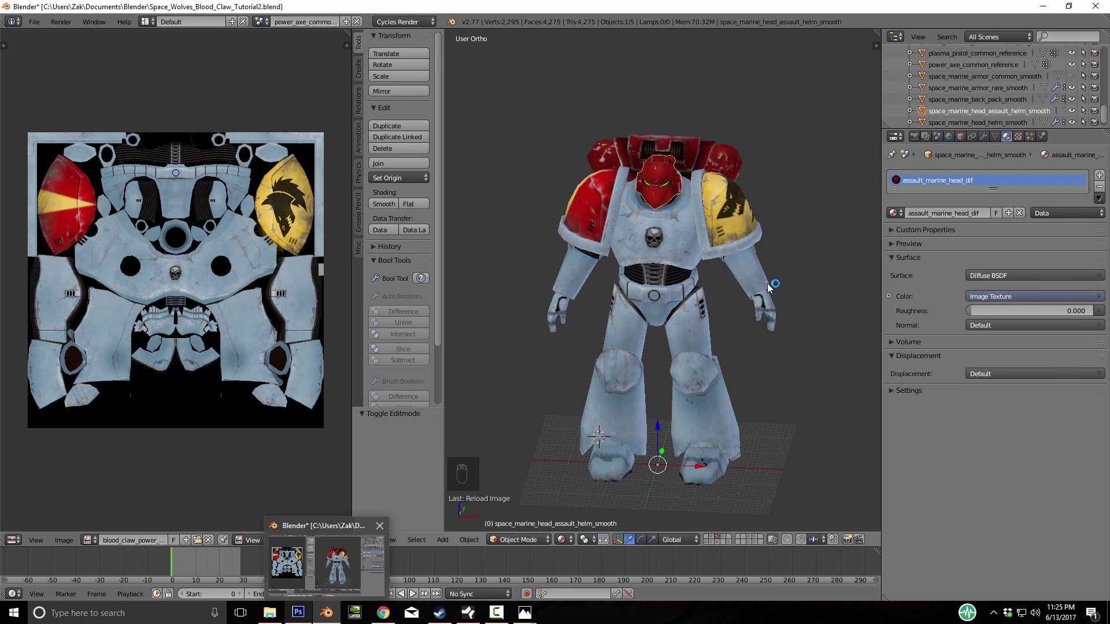
Open assault_marine_head_dif.psd from the Textures > Custom Kit Files > Space Marines folder in Photoshop
mouse_move(269, 612)
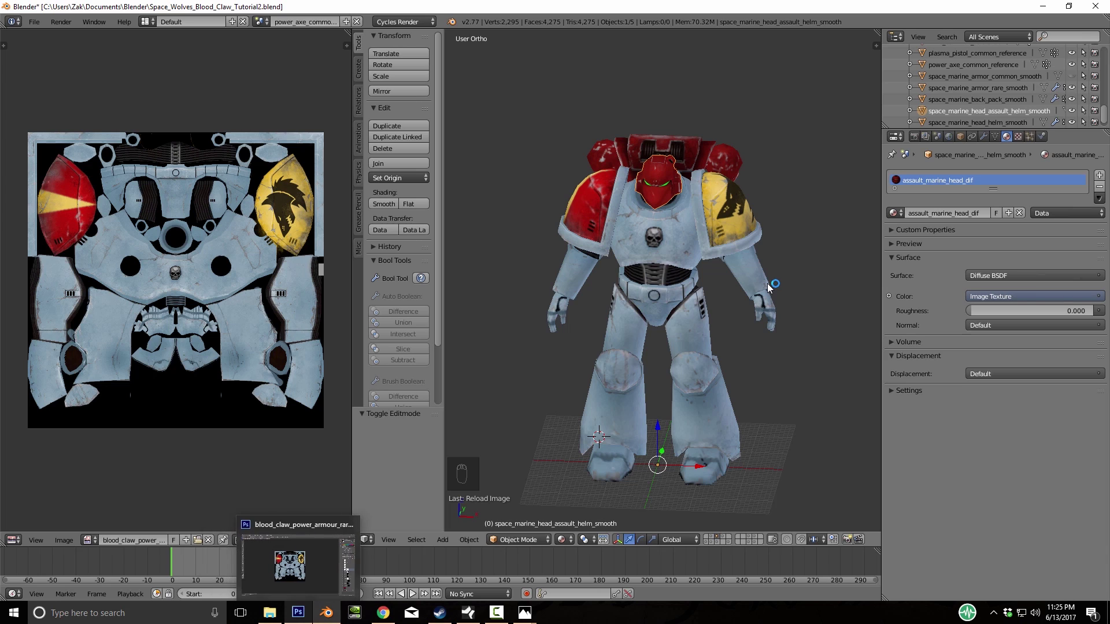
left_click(269, 613)
double_click(568, 234)
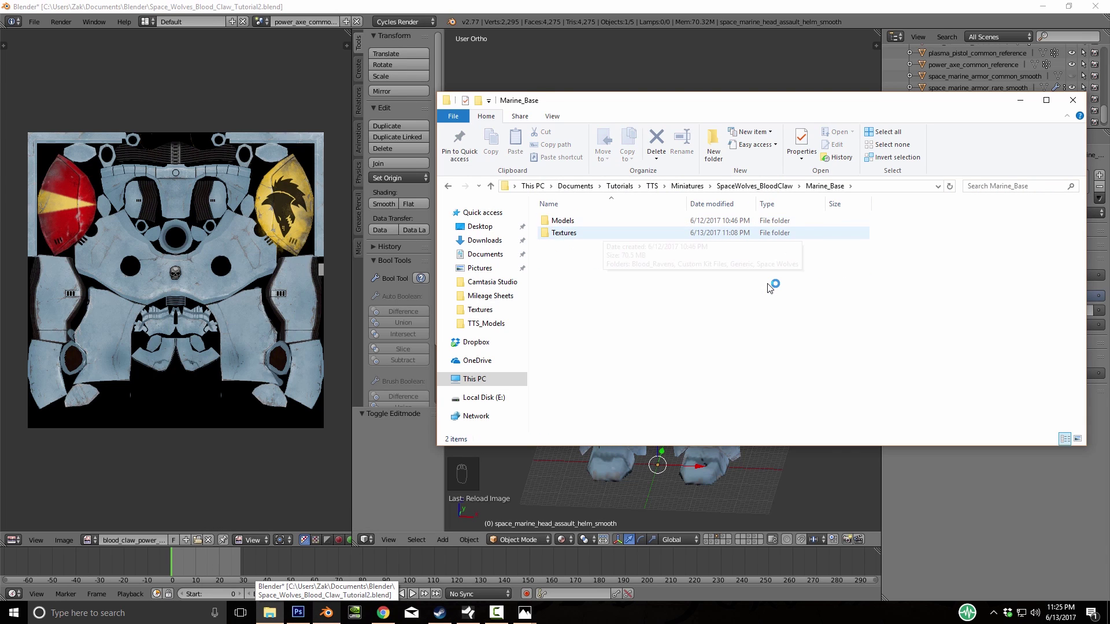
double_click(564, 232)
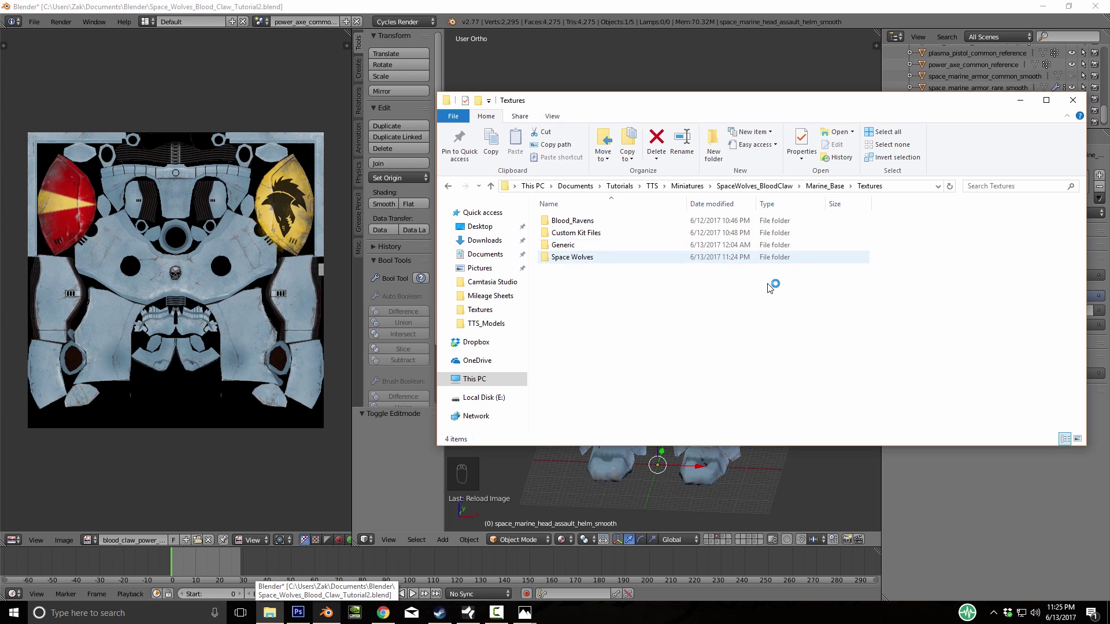
double_click(576, 232)
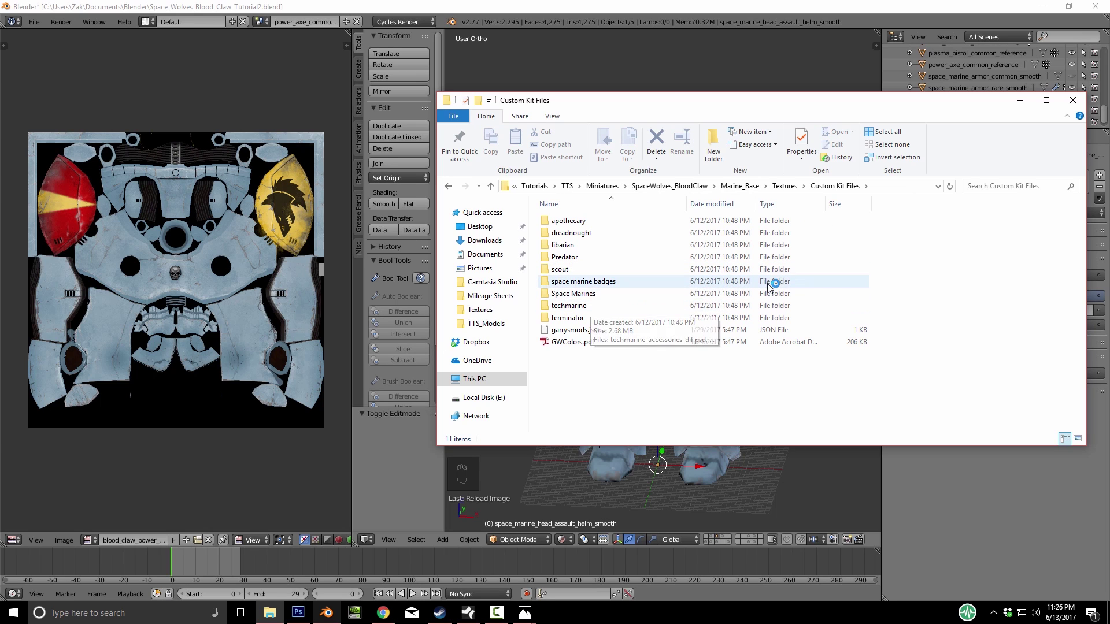
double_click(768, 289)
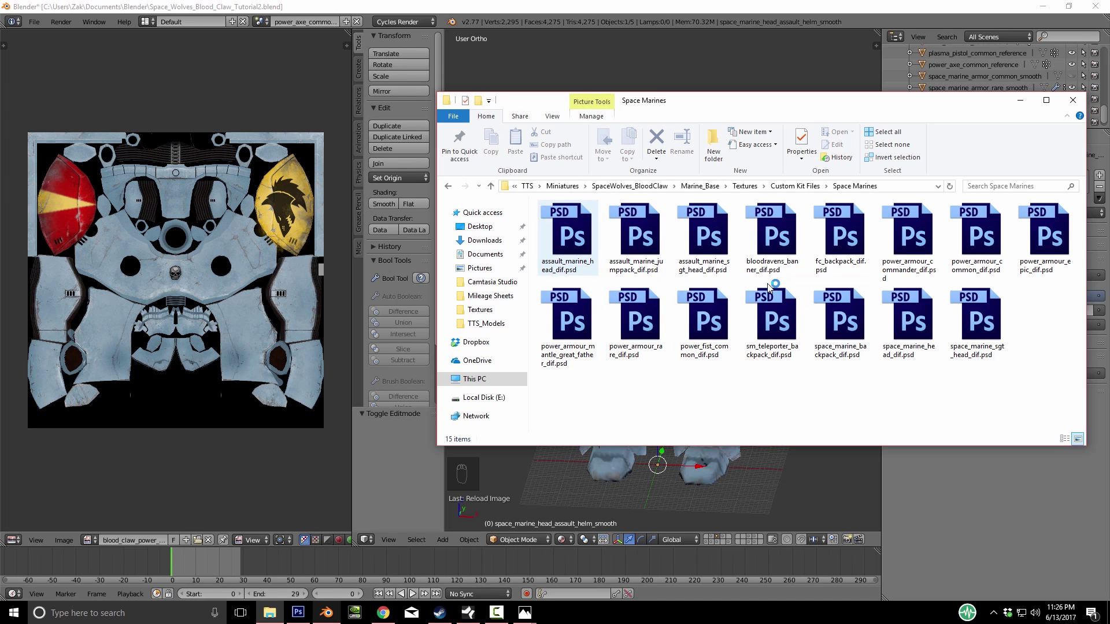
key("alt+Tab")
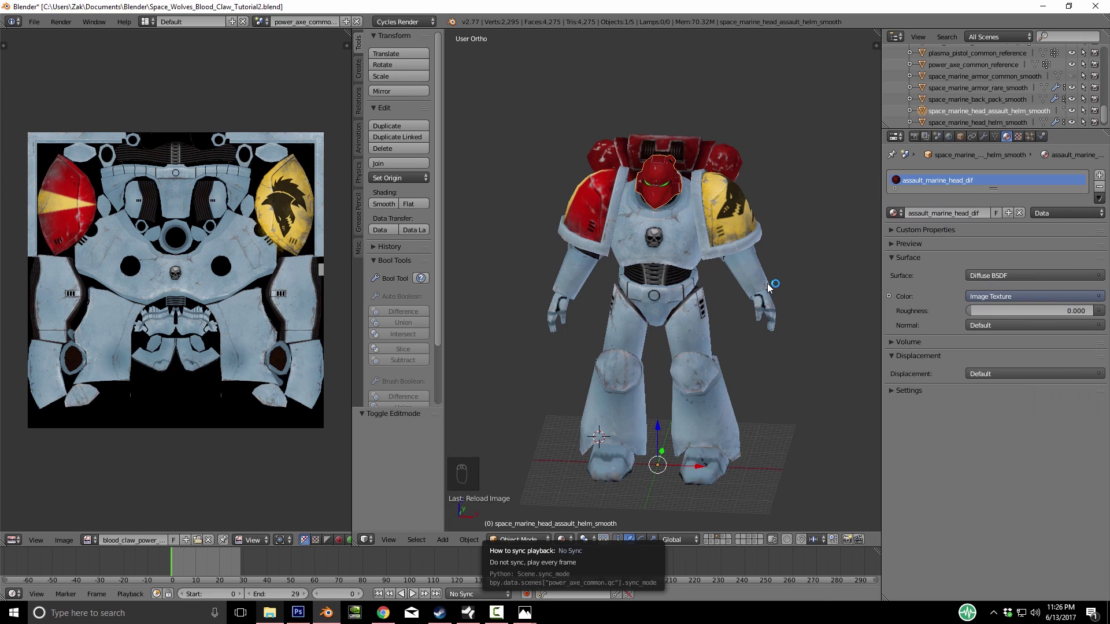
key("alt+Tab")
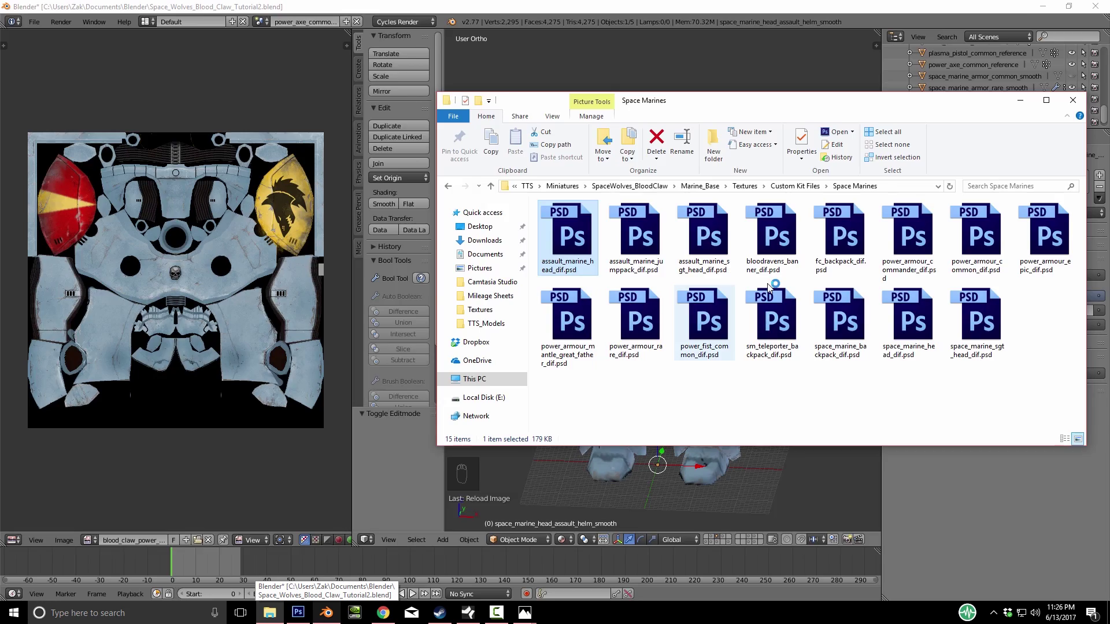
key("alt+Tab")
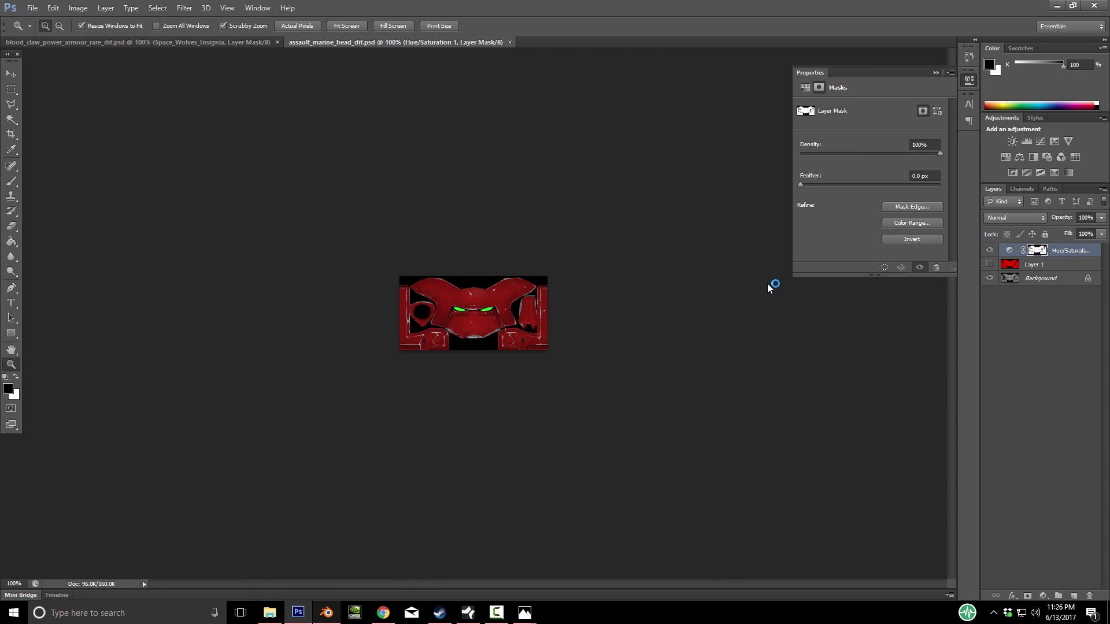
Match the helmet texture's Hue/Saturation layer to the armor's blue-grey with hue 202, saturation 21 and lightness 35
key("ctrl+comma")
key("ctrl+comma")
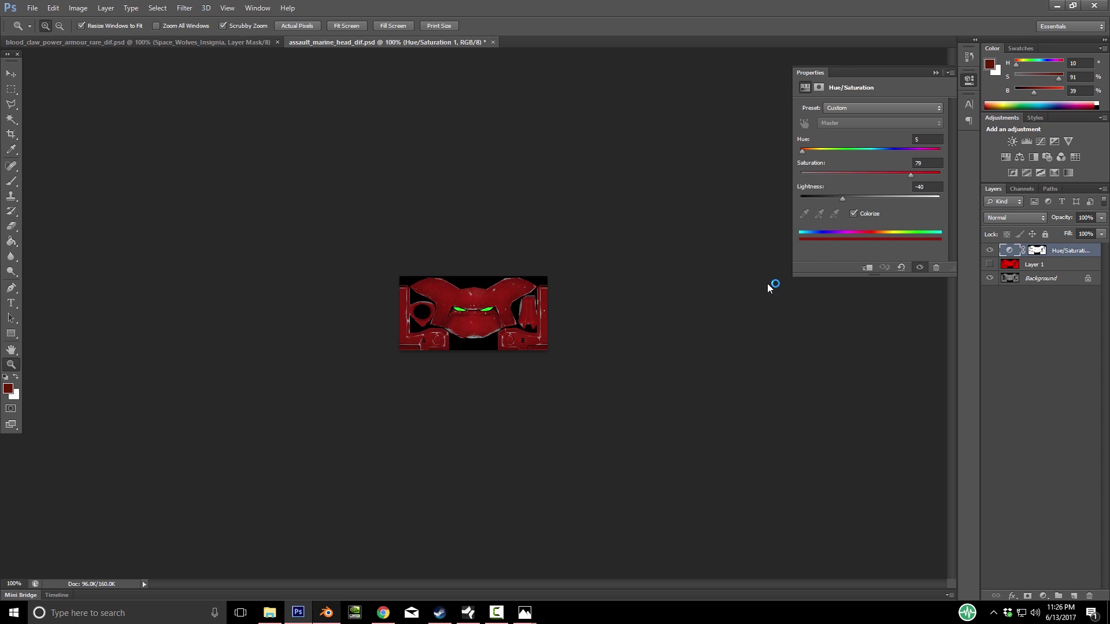
key("ctrl+Tab")
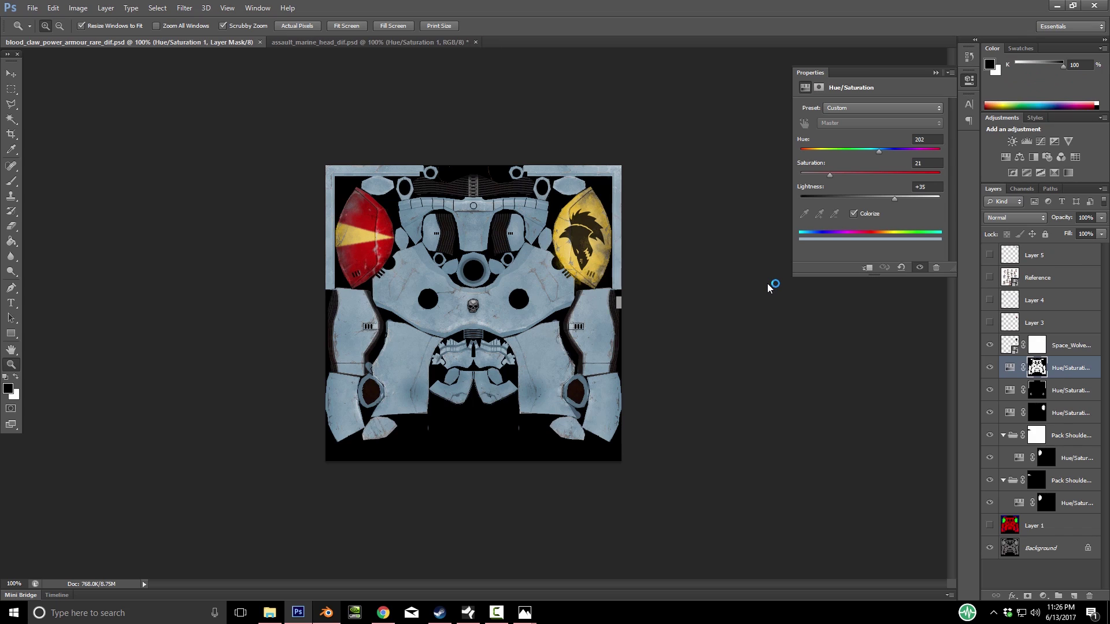
key("ctrl+Tab")
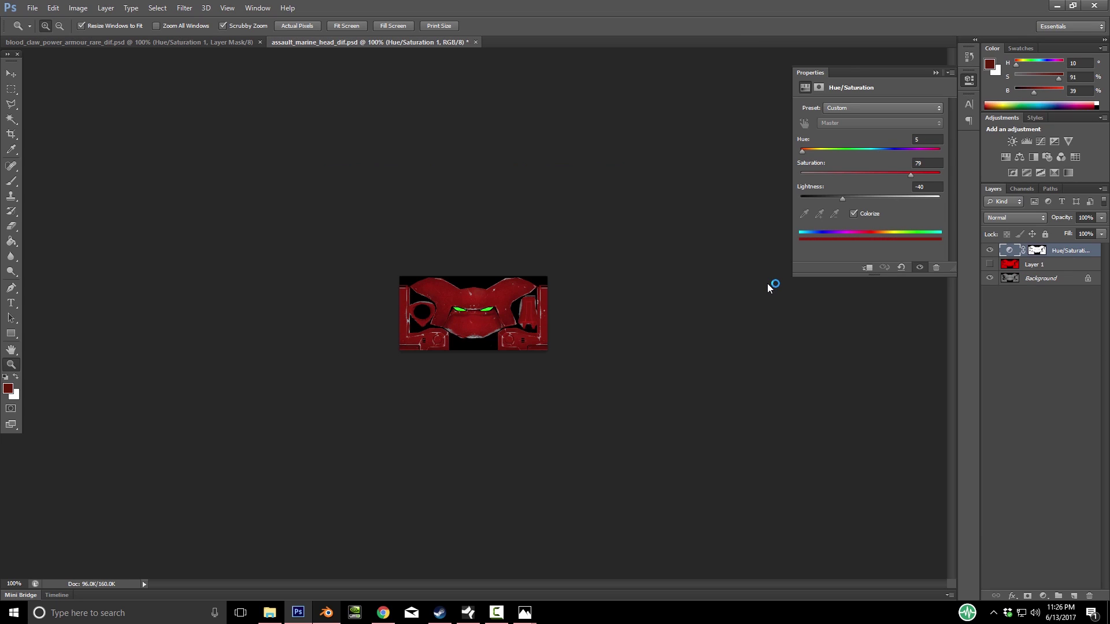
type("202")
key("Tab")
type("21")
key("Tab")
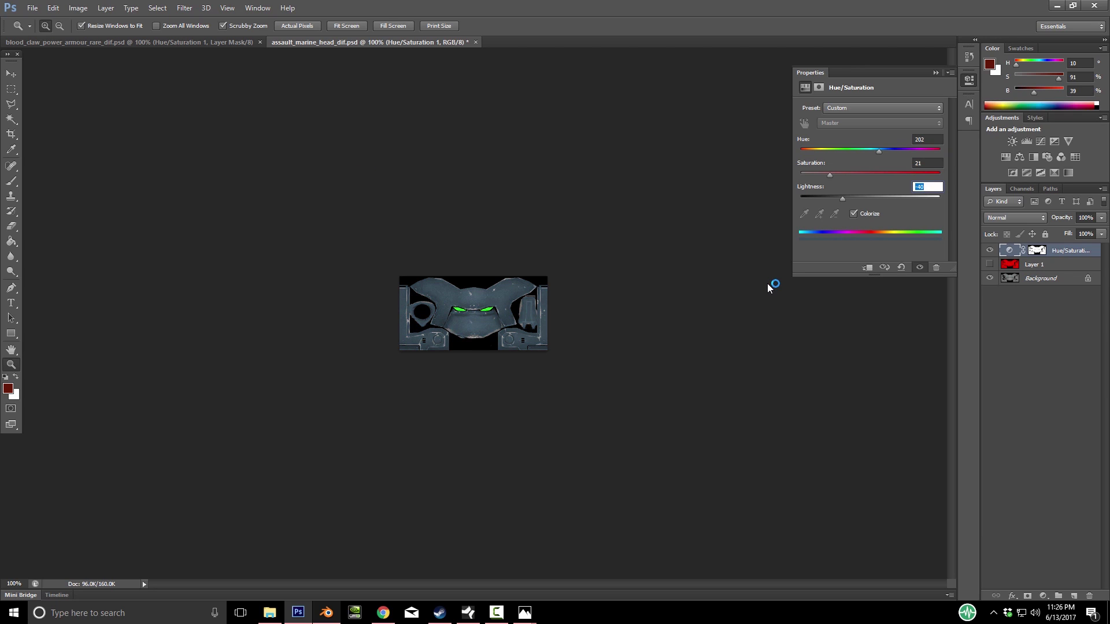
type("35")
key("Return")
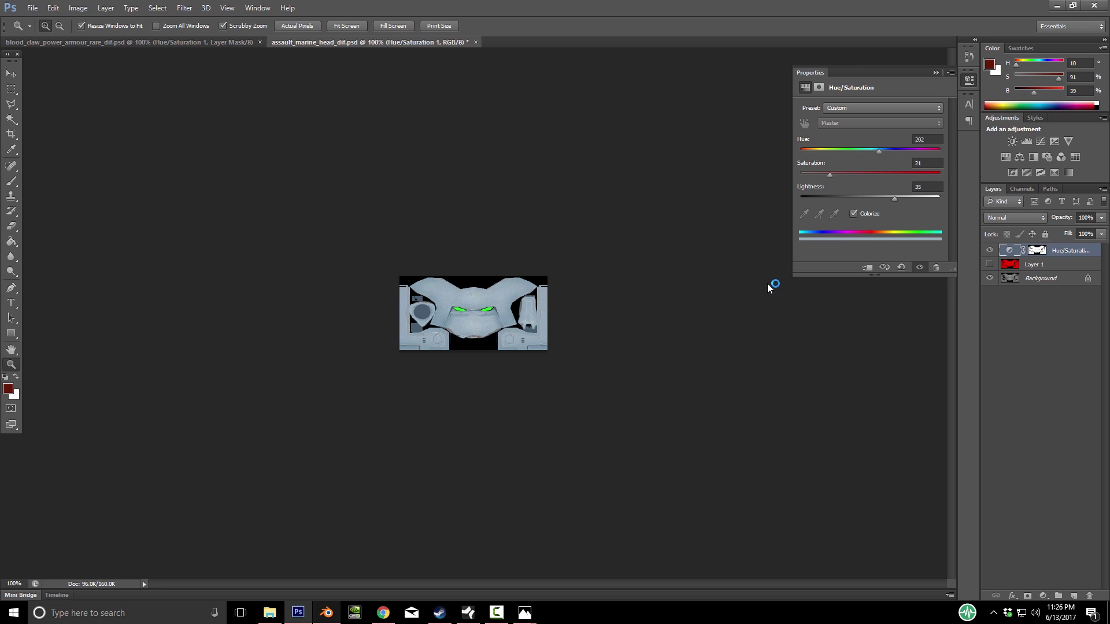
Add a Hue/Saturation adjustment layer above Layer 1 in the helmet texture and check the armor texture's yellow shoulder settings
key("alt+bracketleft")
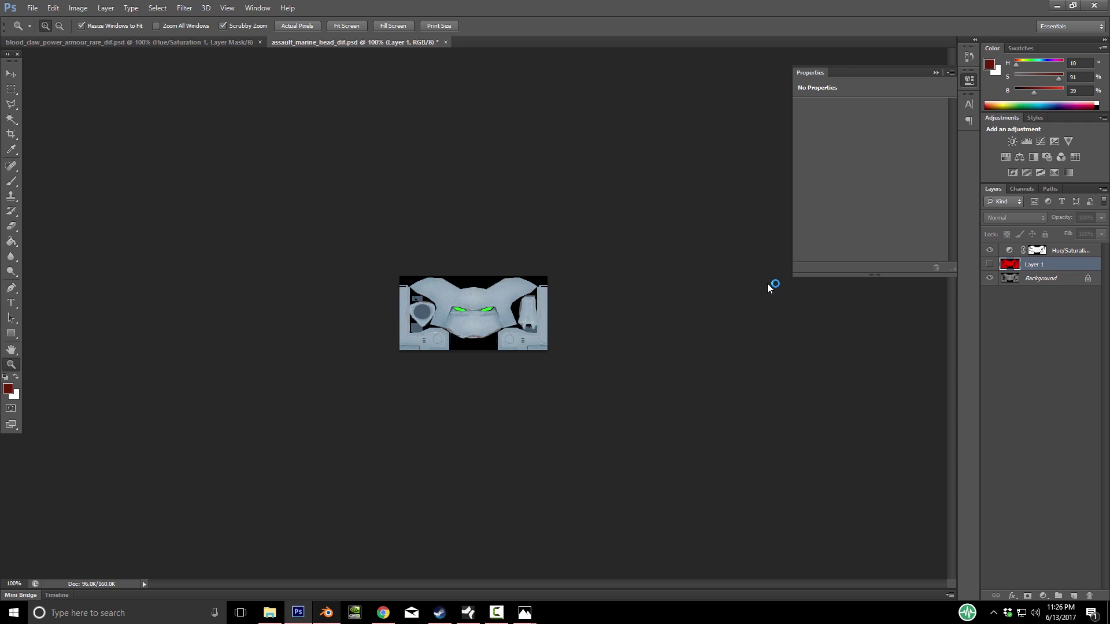
key("ctrl+plus")
key("ctrl+plus")
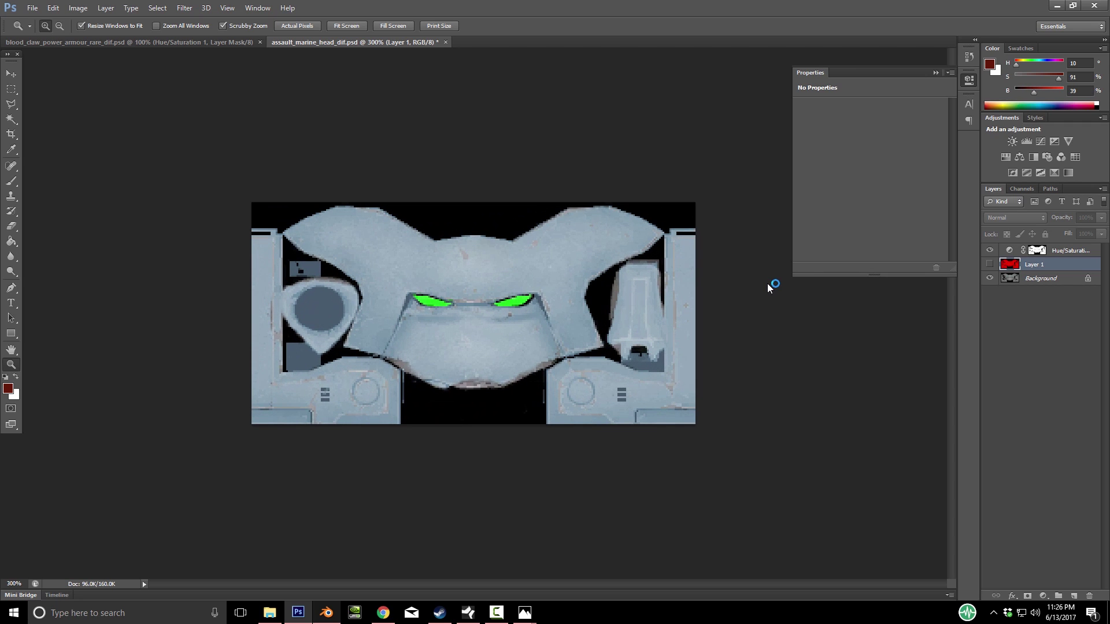
key("ctrl+Tab")
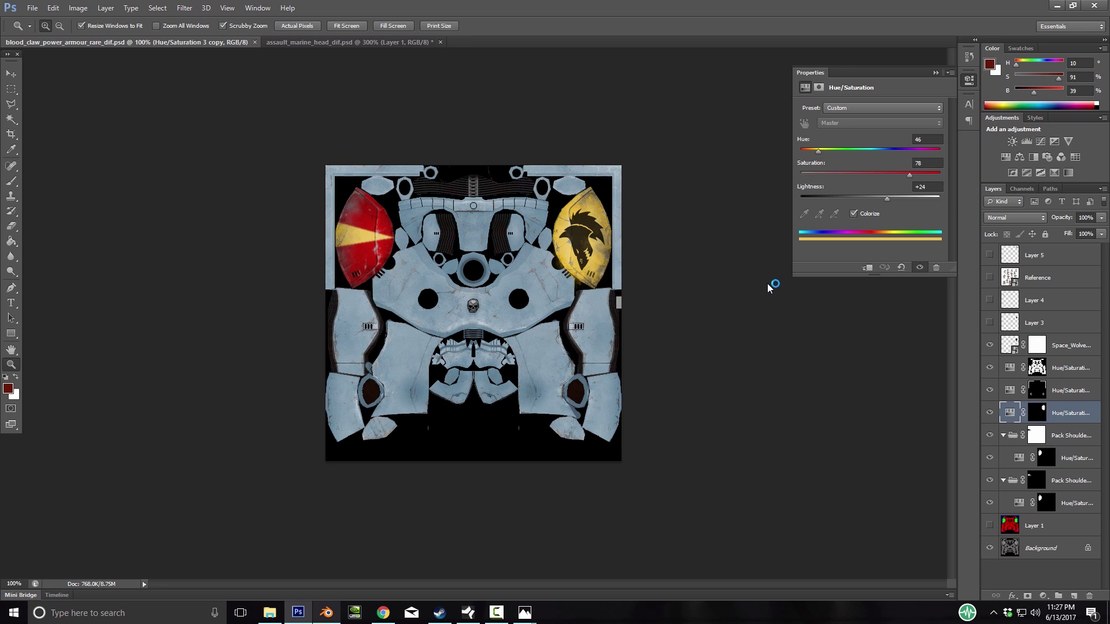
key("ctrl+Tab")
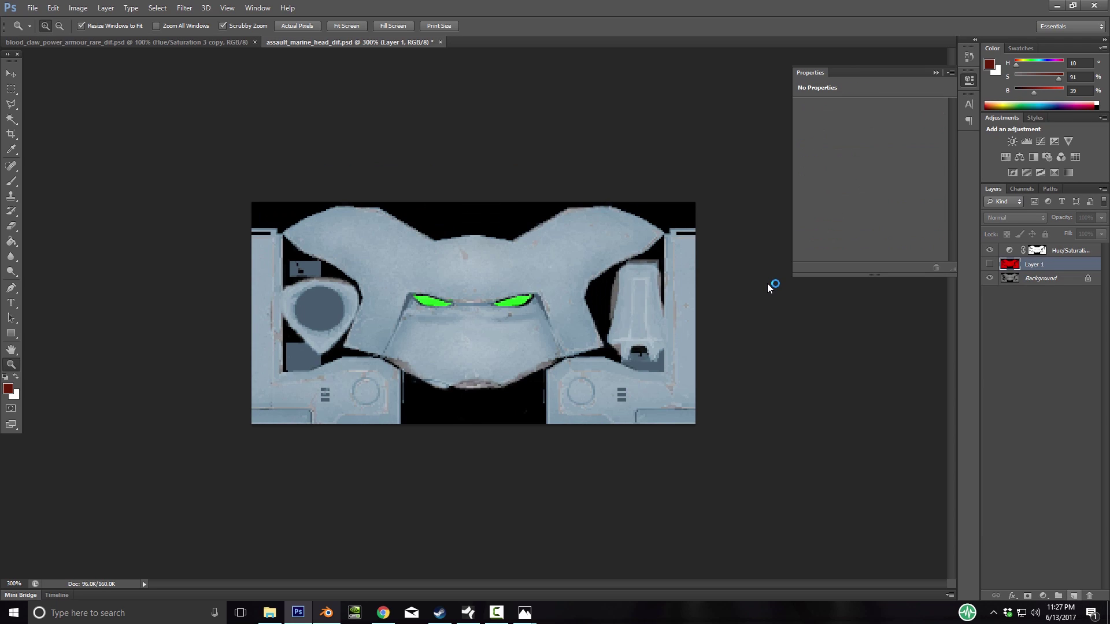
left_click(1043, 595)
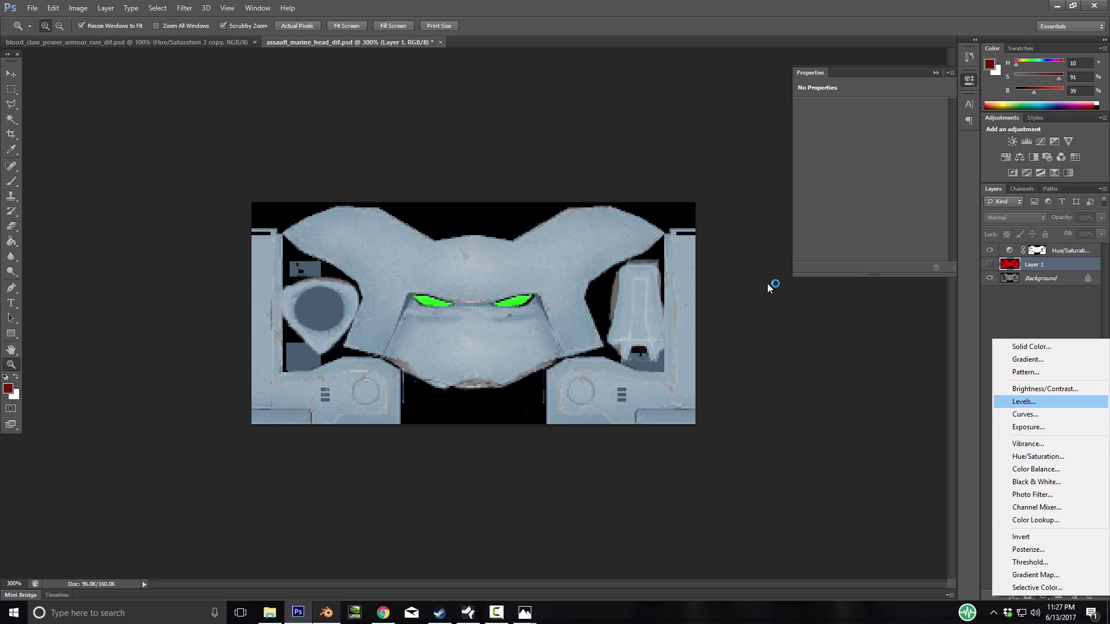
left_click(1038, 456)
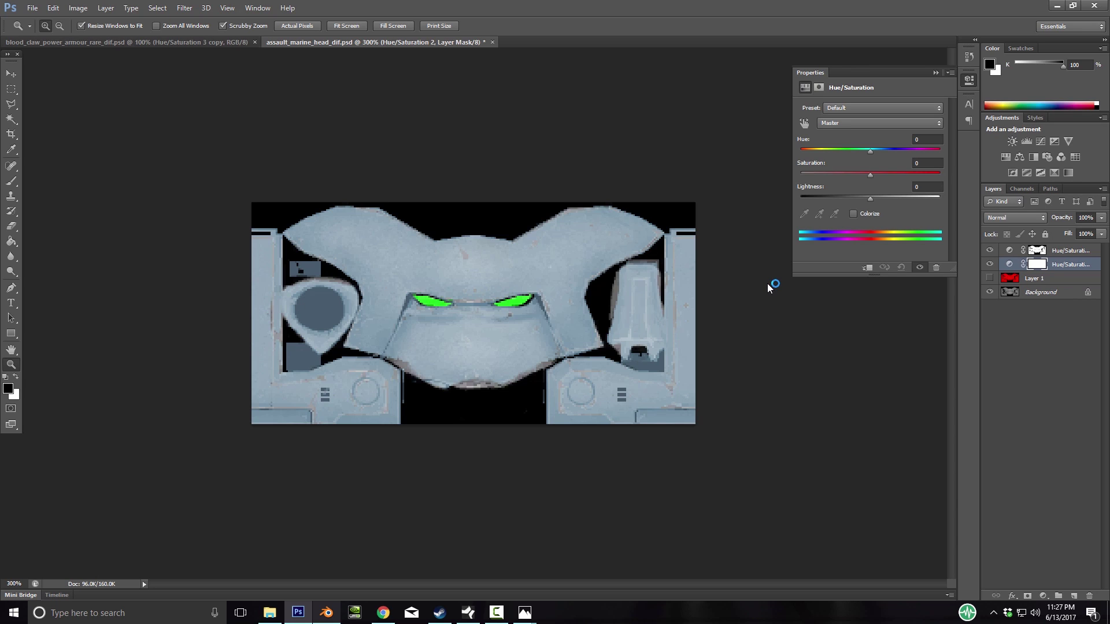
key("ctrl+Tab")
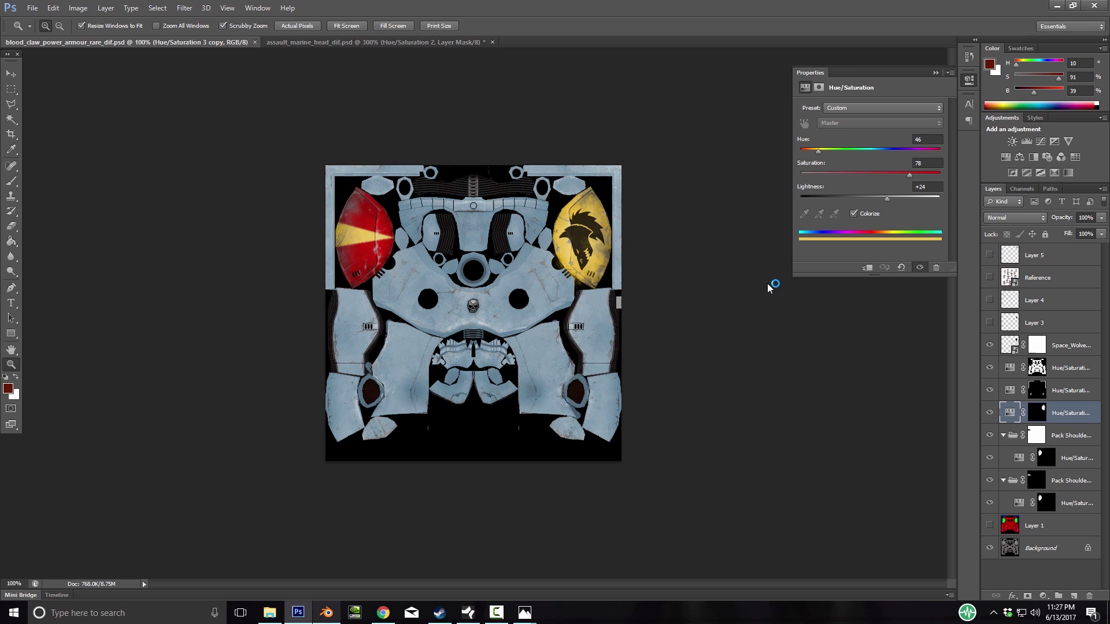
key("ctrl+Tab")
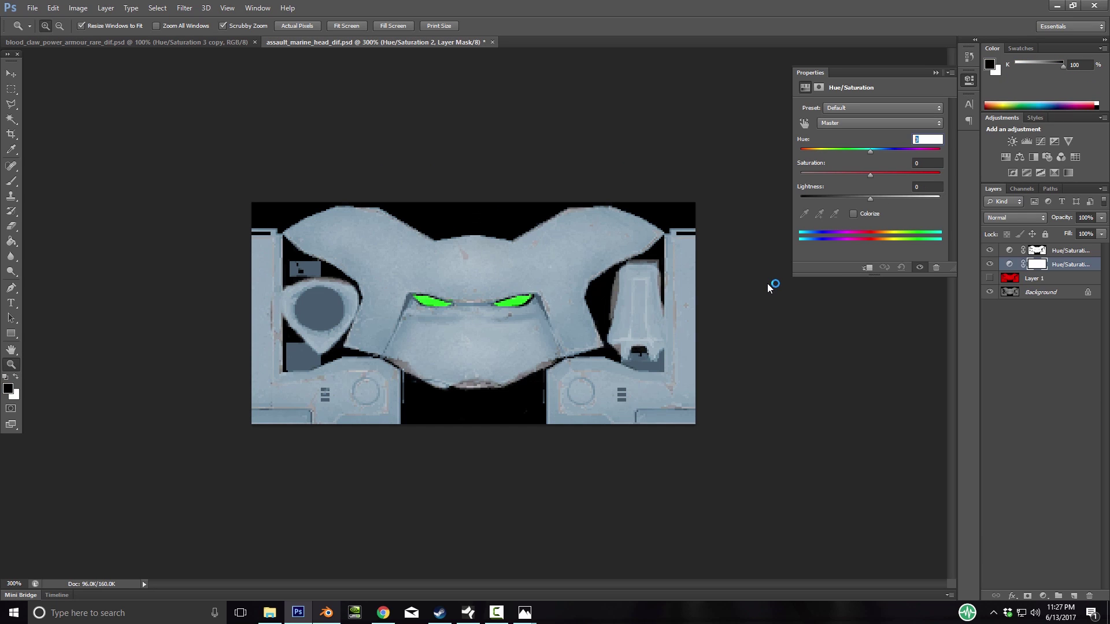
type("46")
key("Tab")
type("78")
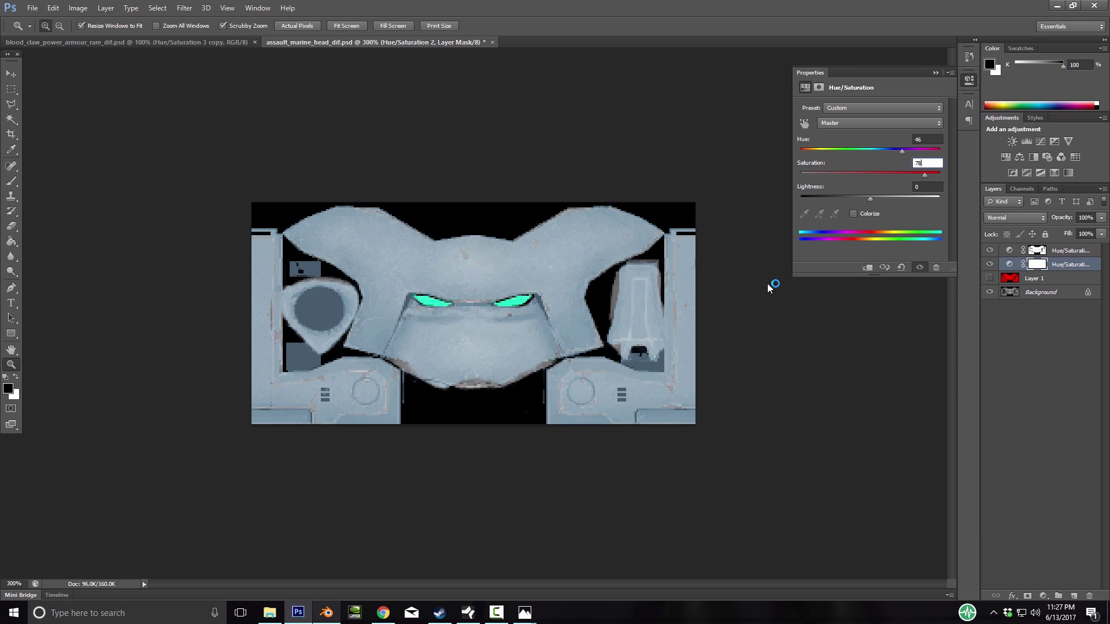
key("Tab")
type("24")
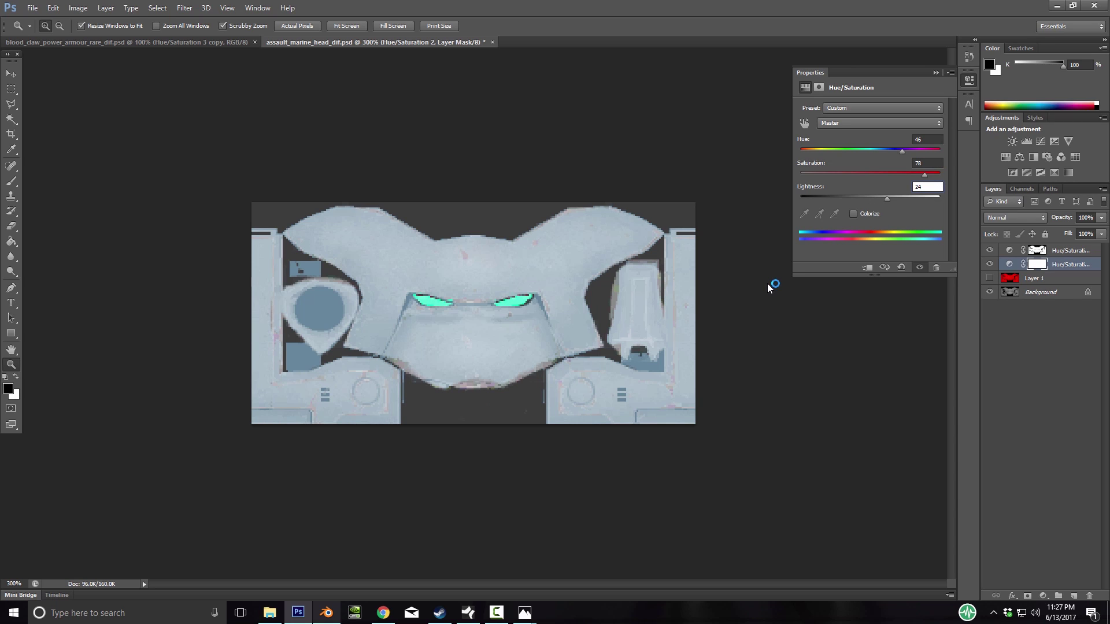
Colorize the new Hue/Saturation layer with hue 46, saturation 78 and lightness 24 to match the shoulder's yellow
key("Tab")
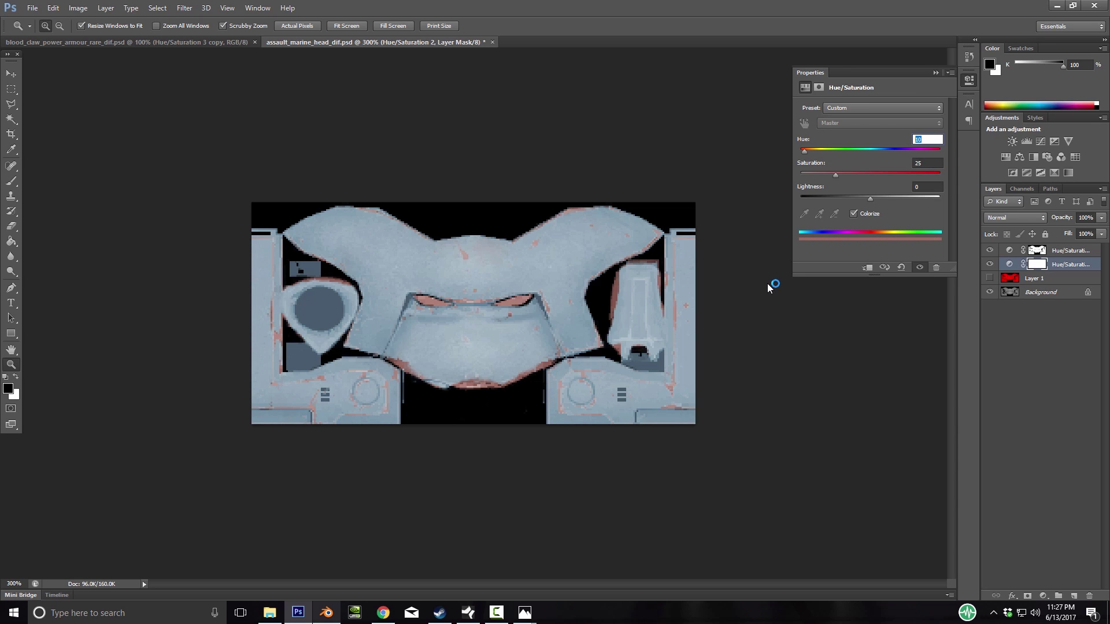
type("46")
key("Tab")
type("78")
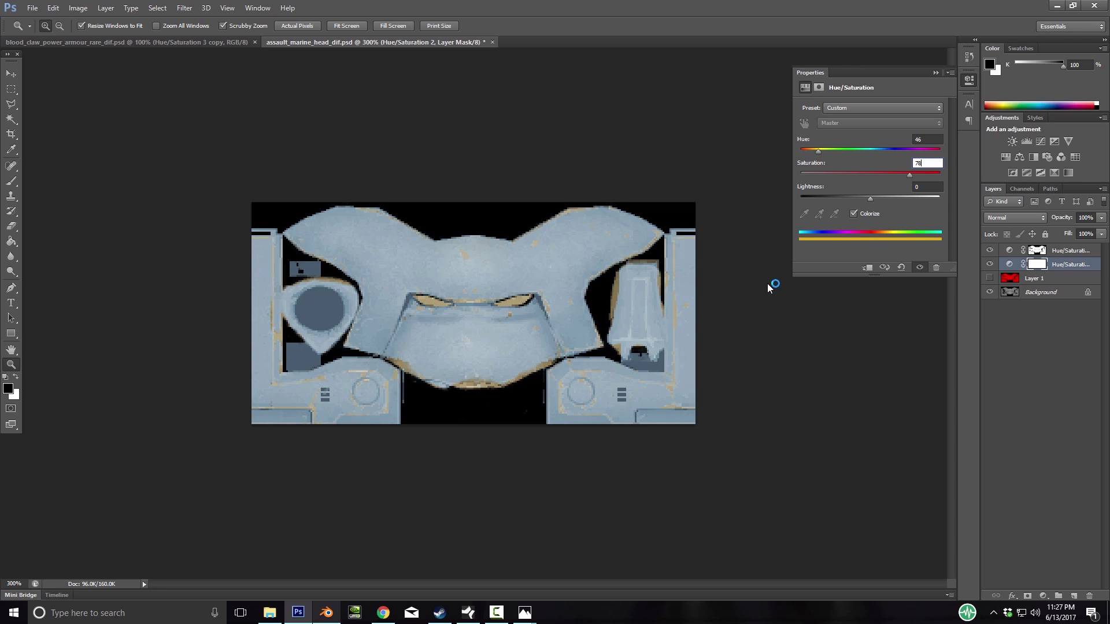
key("Tab")
type("24")
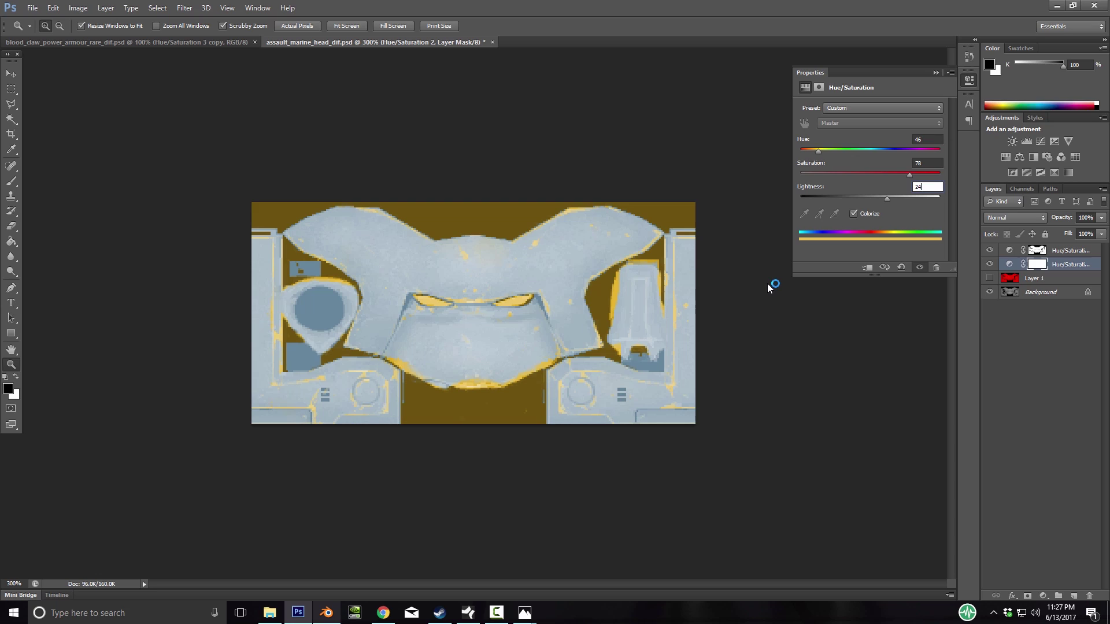
key("Return")
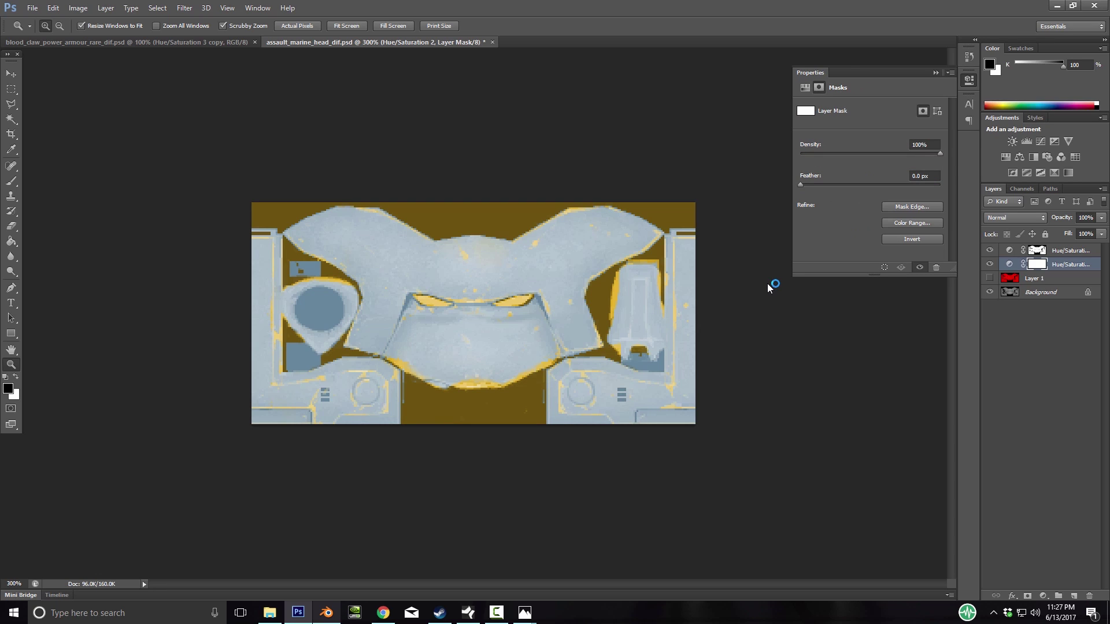
Invert the yellow layer's mask to black and place the layer above the blue-grey Hue/Saturation layer
key("g")
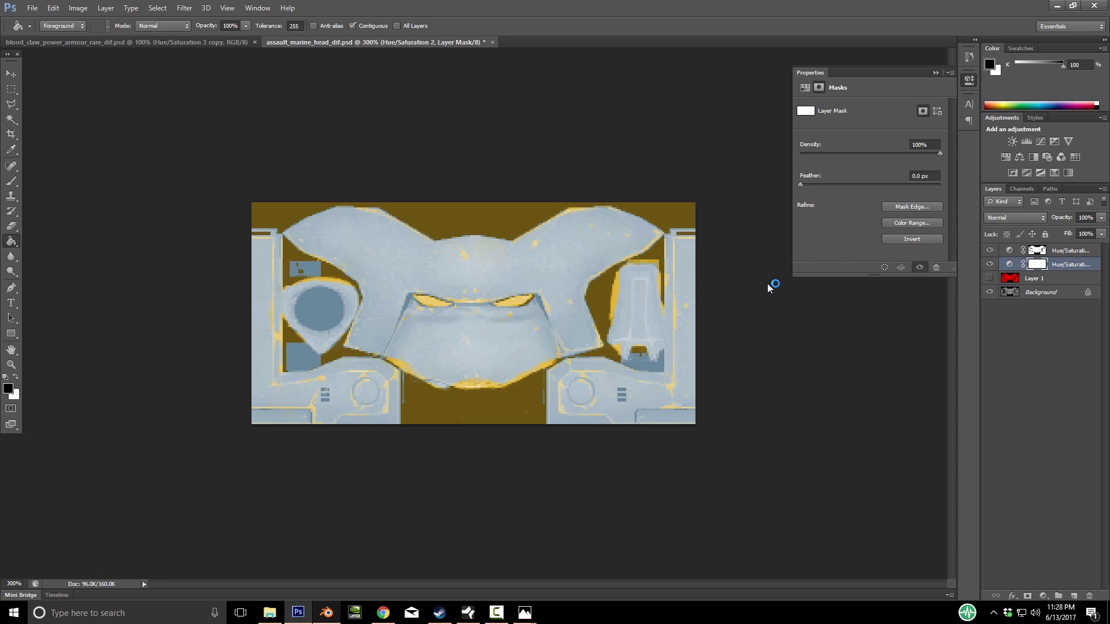
key("ctrl+i")
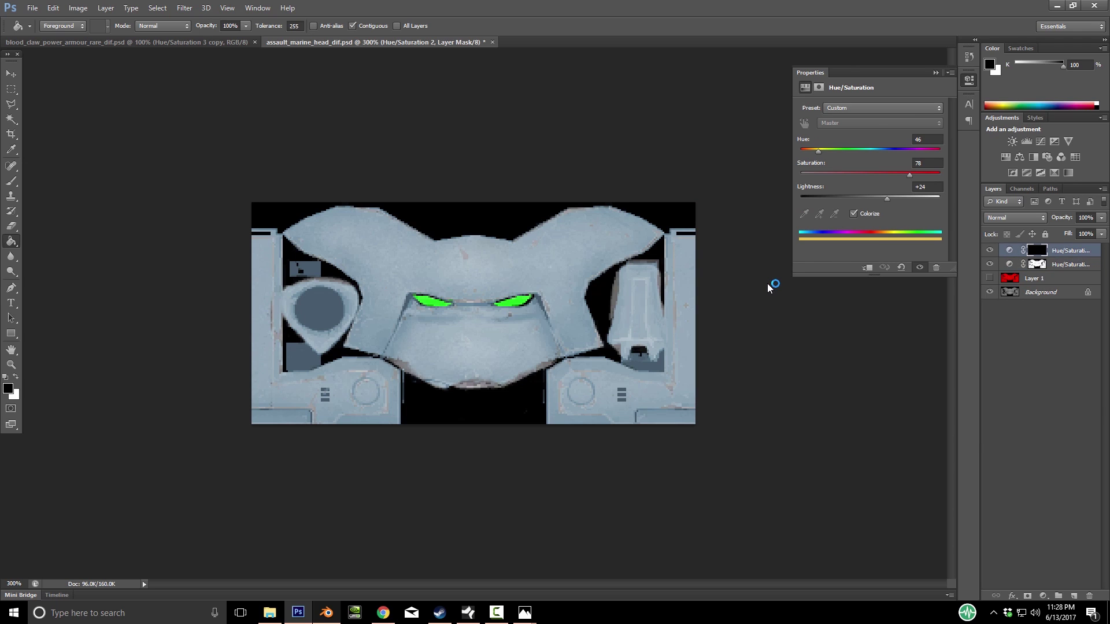
key("z")
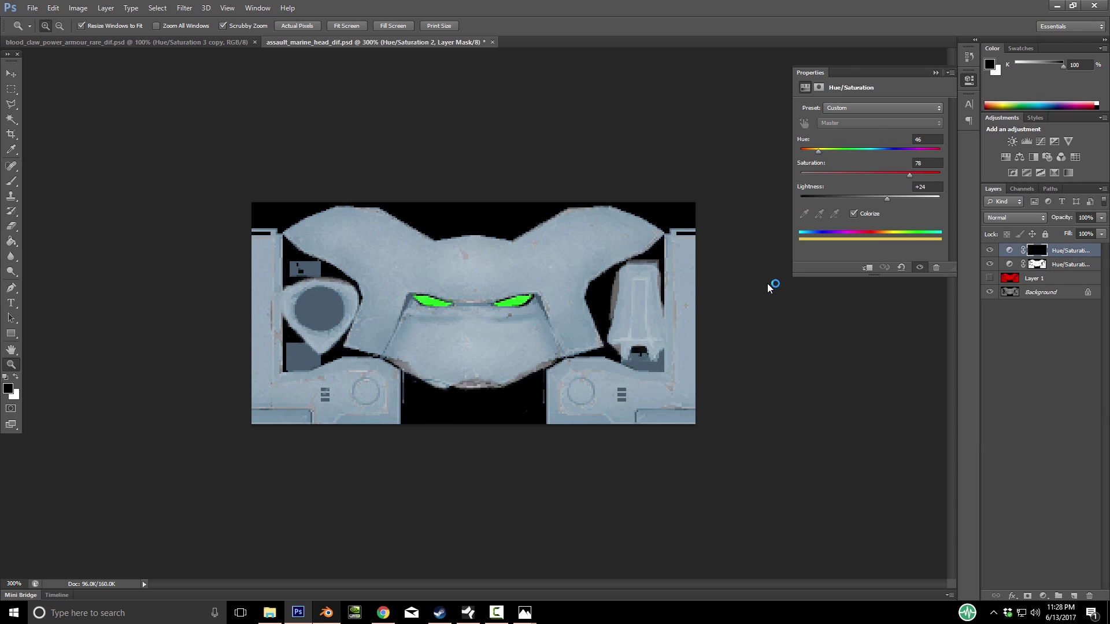
left_click(767, 283)
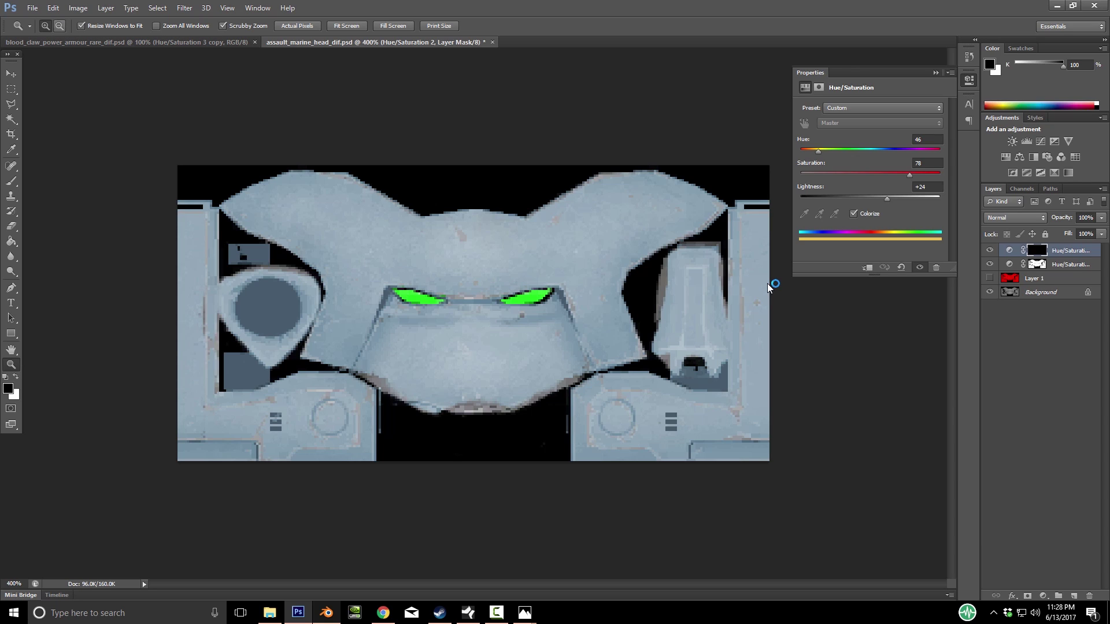
Choose the Brush tool and reduce its size to 9 px
key("b")
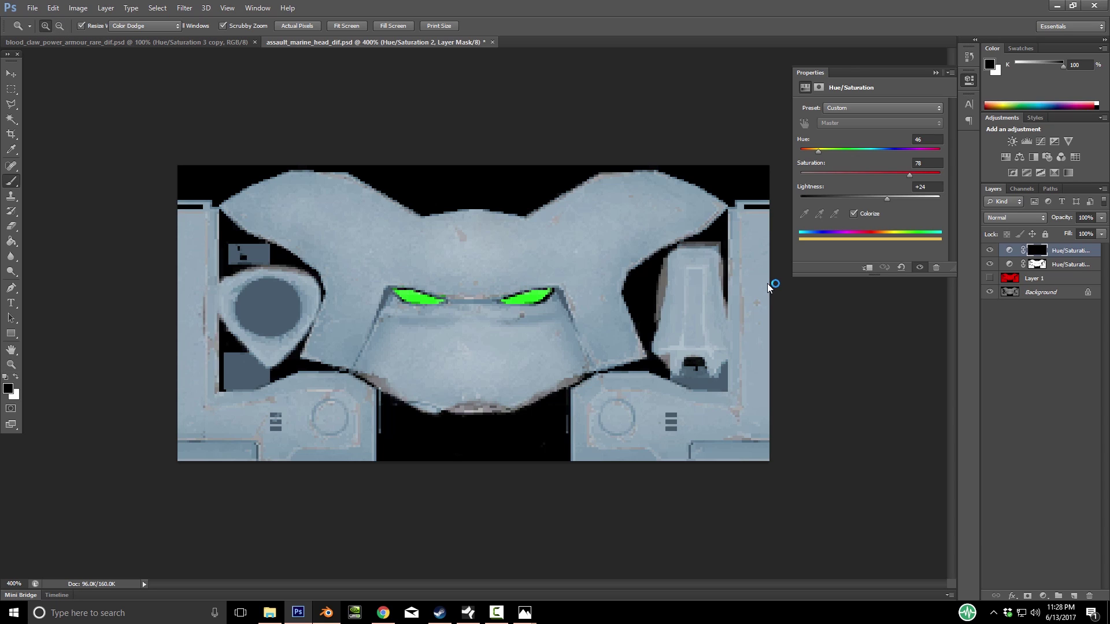
key("Return")
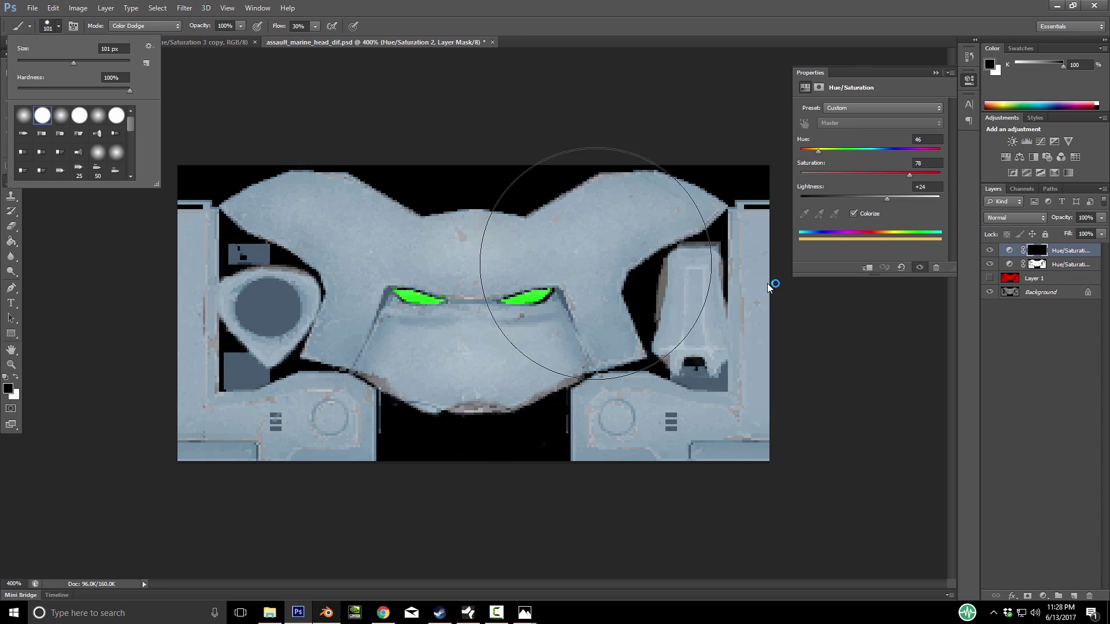
type("13")
key("Return")
type("8")
key("Return")
key("Return")
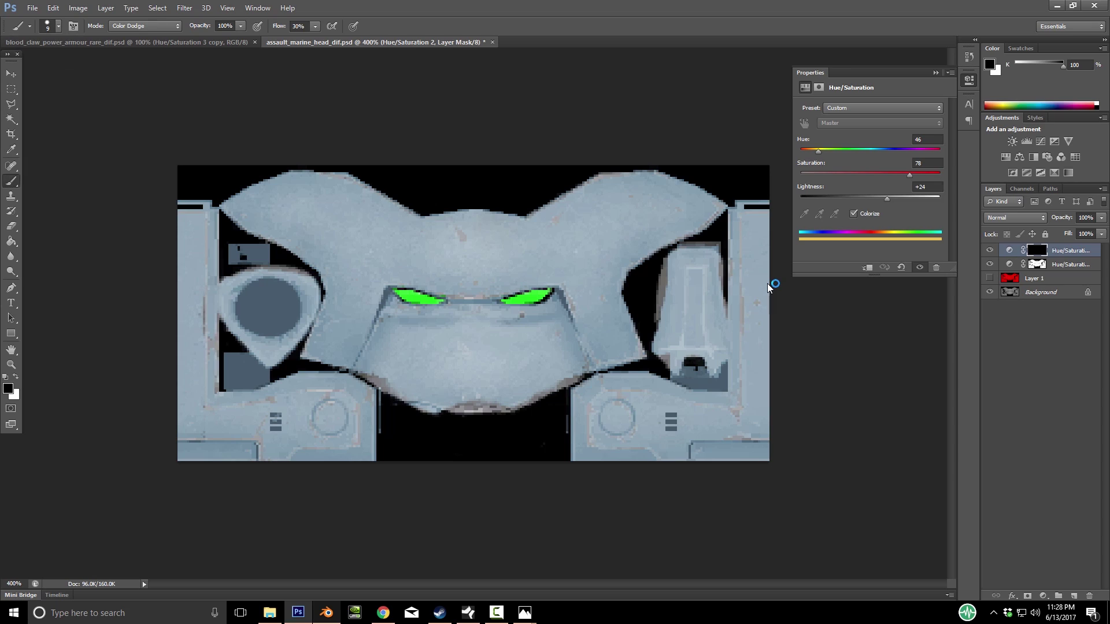
Outline the helmet's right-hand green eye lens with the Lasso and fill it with white on the yellow layer's mask
key("z")
left_click(767, 283)
left_click(768, 283)
left_click(767, 283)
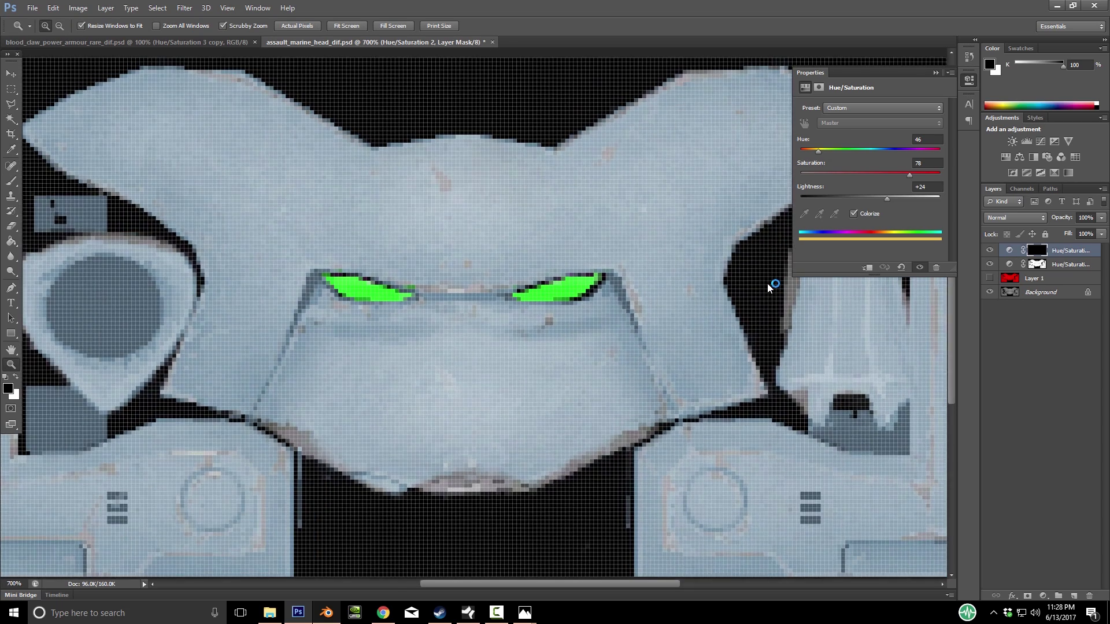
left_click(767, 283)
key("l")
left_click(11, 104)
left_click(58, 103)
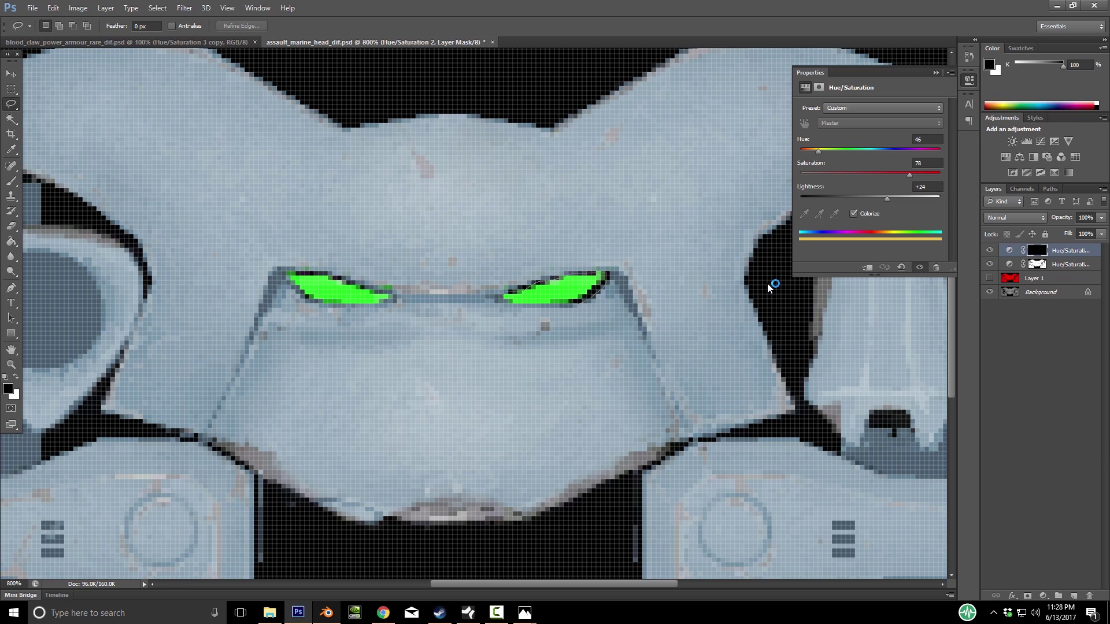
mouse_move(604, 274)
left_mouse_down()
mouse_move(578, 300)
mouse_move(504, 296)
left_mouse_up()
key("g")
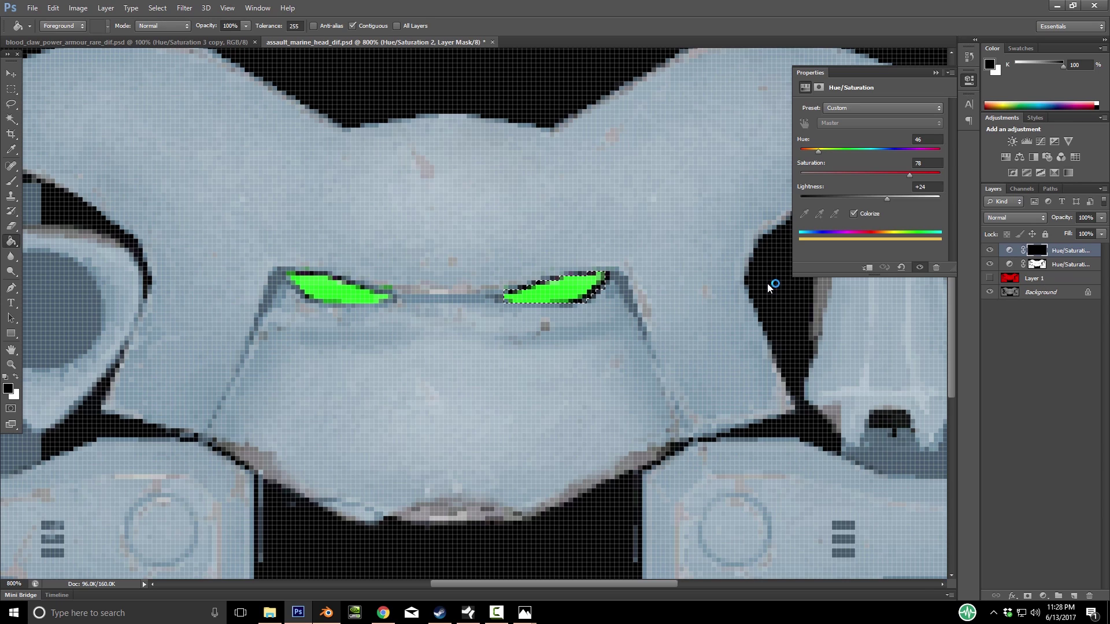
key("x")
key("alt+BackSpace")
key("ctrl+d")
Outline the left-hand green eye lens with the Lasso and fill it with white on the same mask
key("w")
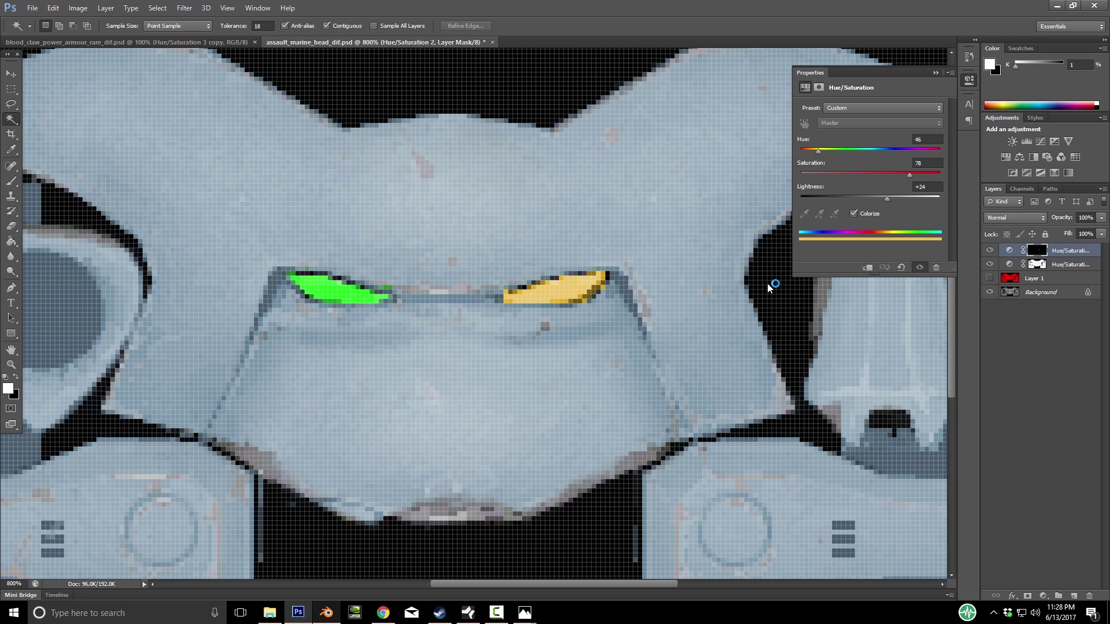
key("l")
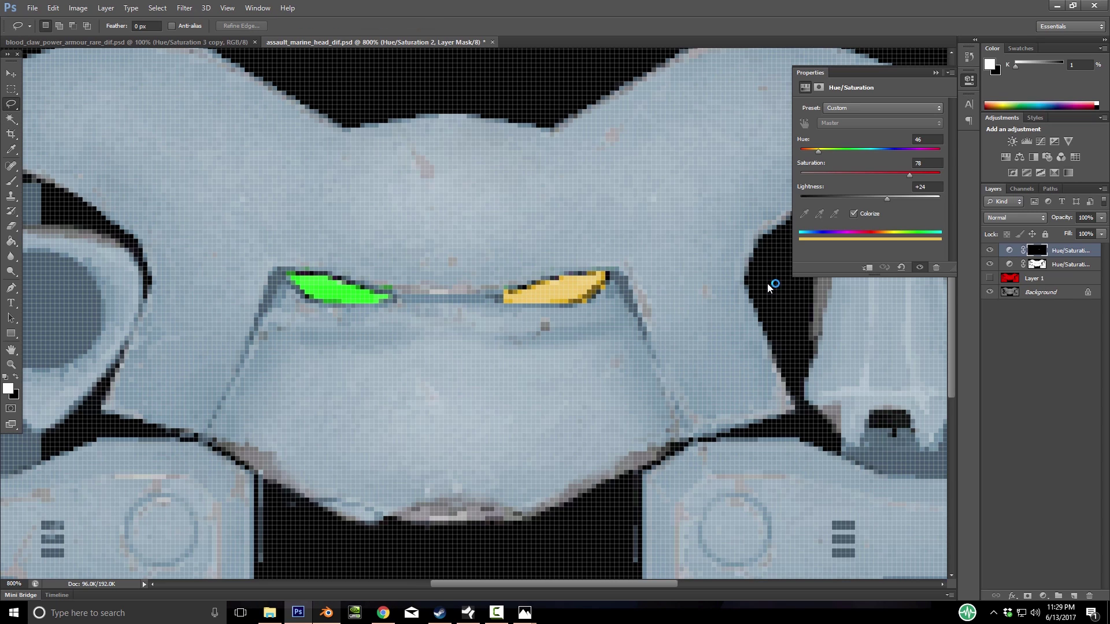
left_click_drag(393, 296, 307, 272)
left_click_drag(308, 272, 364, 306)
key("g")
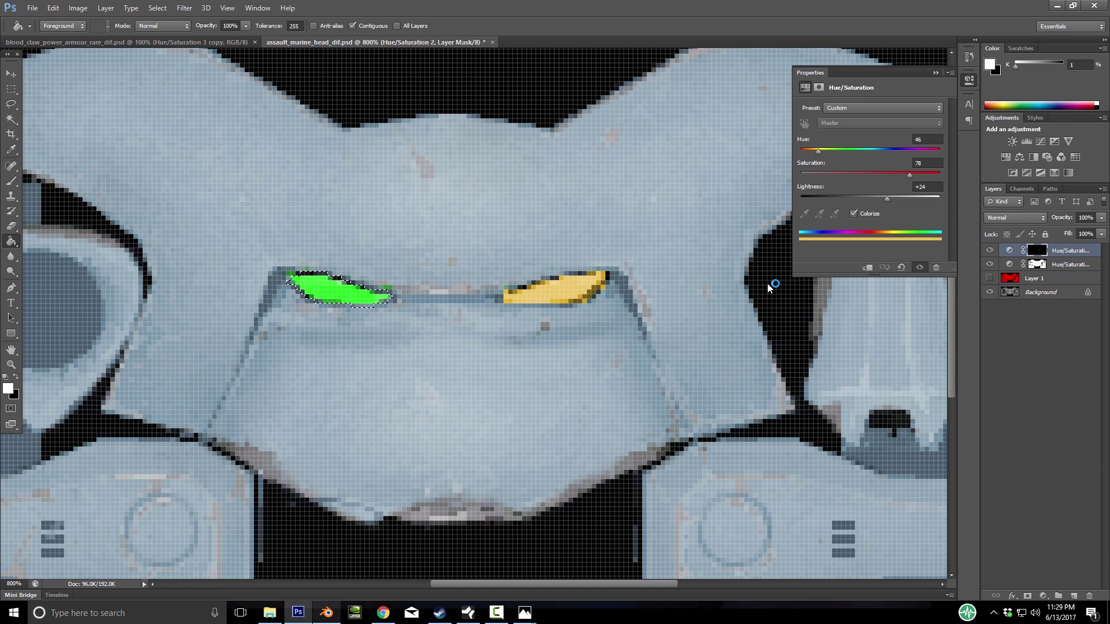
key("alt+BackSpace")
key("ctrl+d")
key("w")
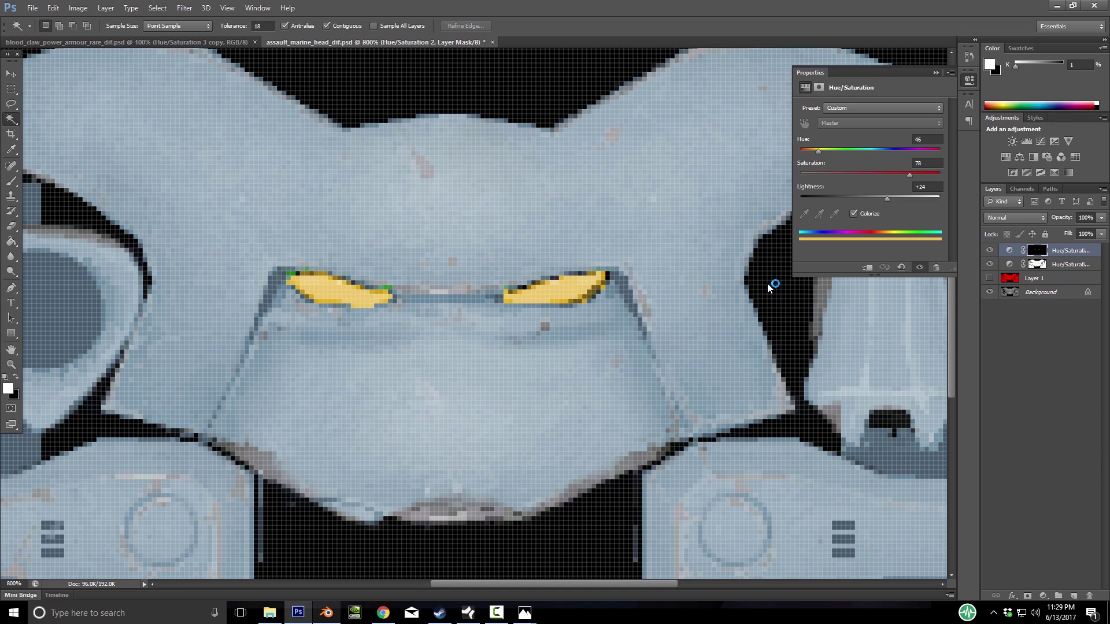
Set the brush to 3 px with 69% hardness for touching up the eye edges
key("b")
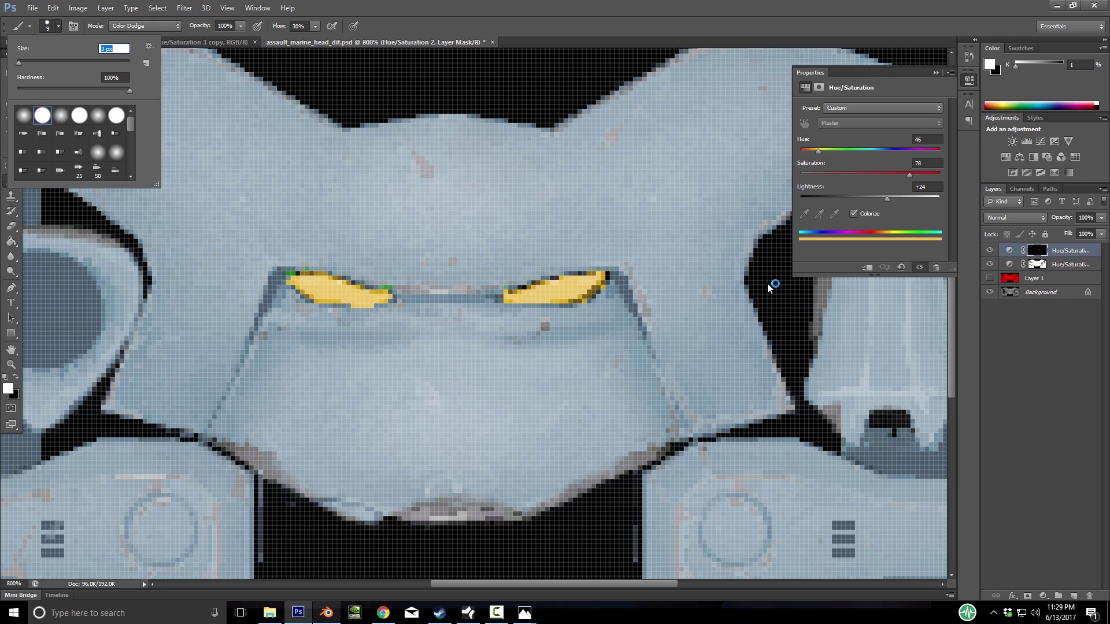
key("Tab")
type("88")
key("Return")
key("Return")
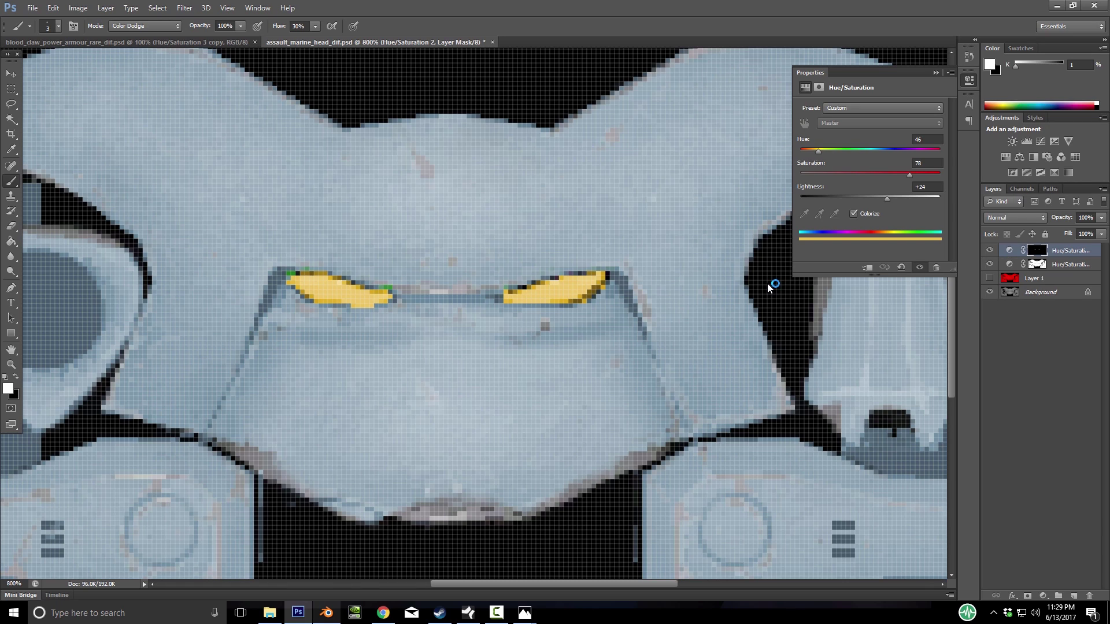
Enlarge the brush to 8 px and target the yellow adjustment itself instead of its layer mask
key("z")
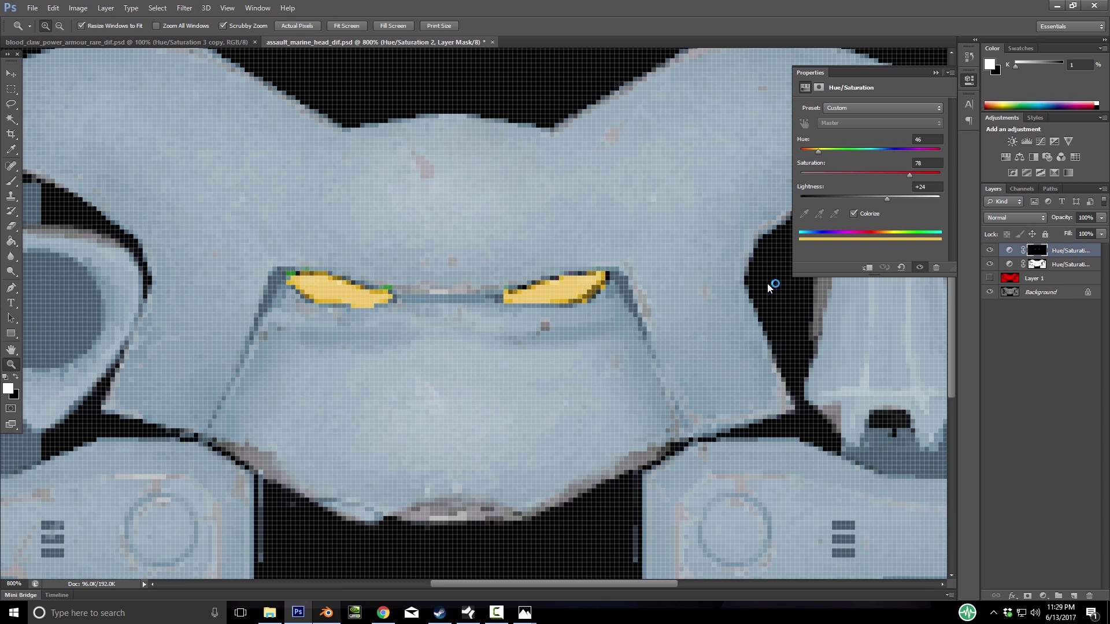
key("ctrl+minus")
key("ctrl+plus")
key("ctrl+plus")
key("b")
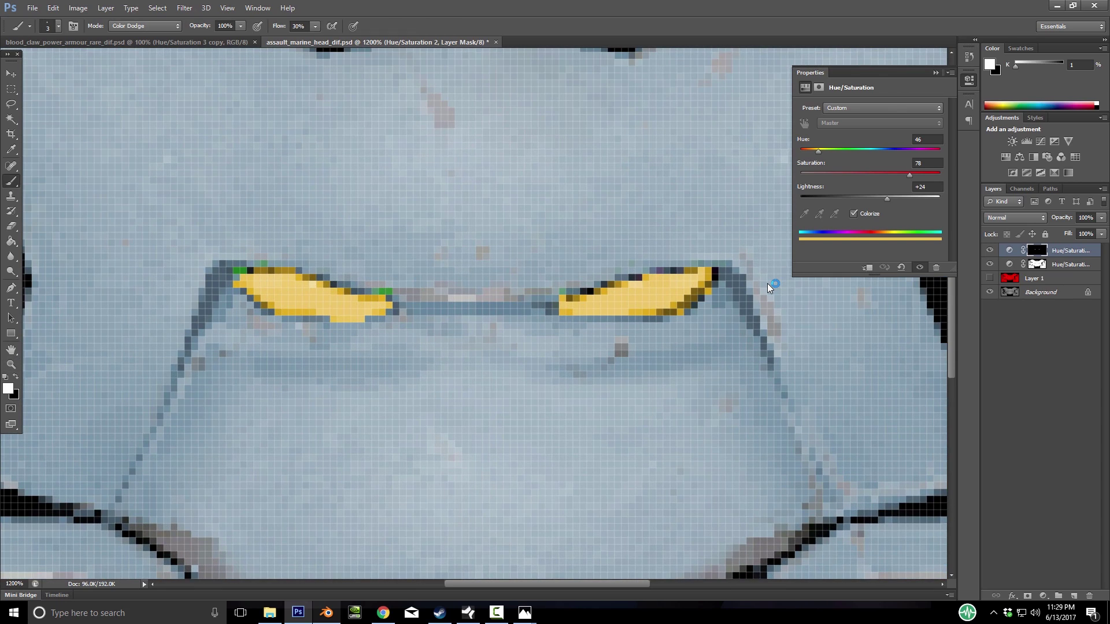
left_click(59, 26)
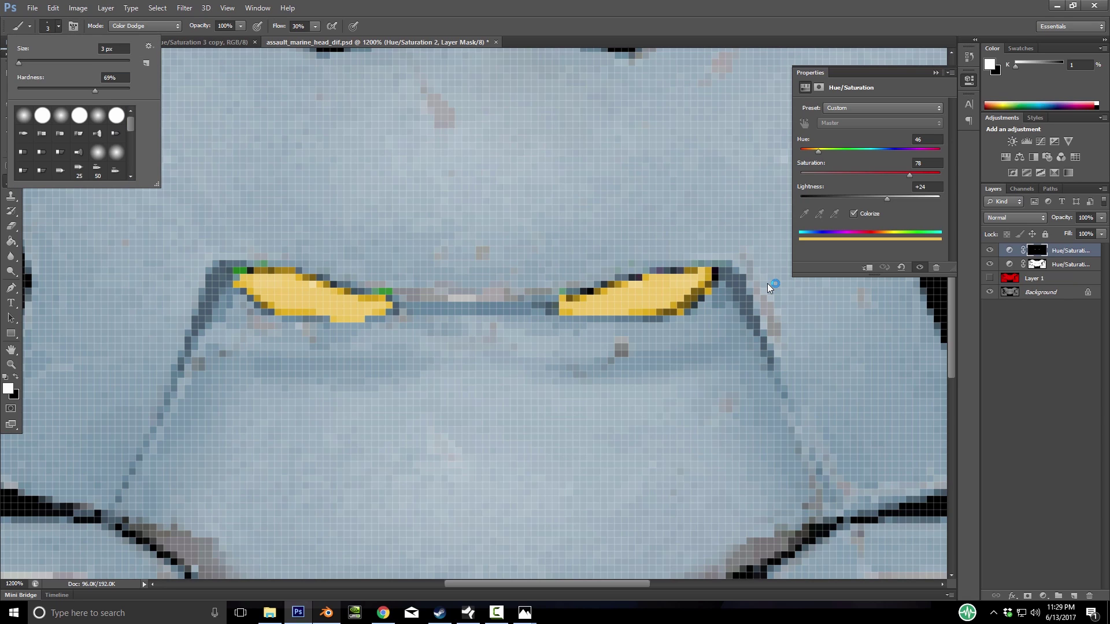
left_click_drag(18, 63, 20, 63)
key("Return")
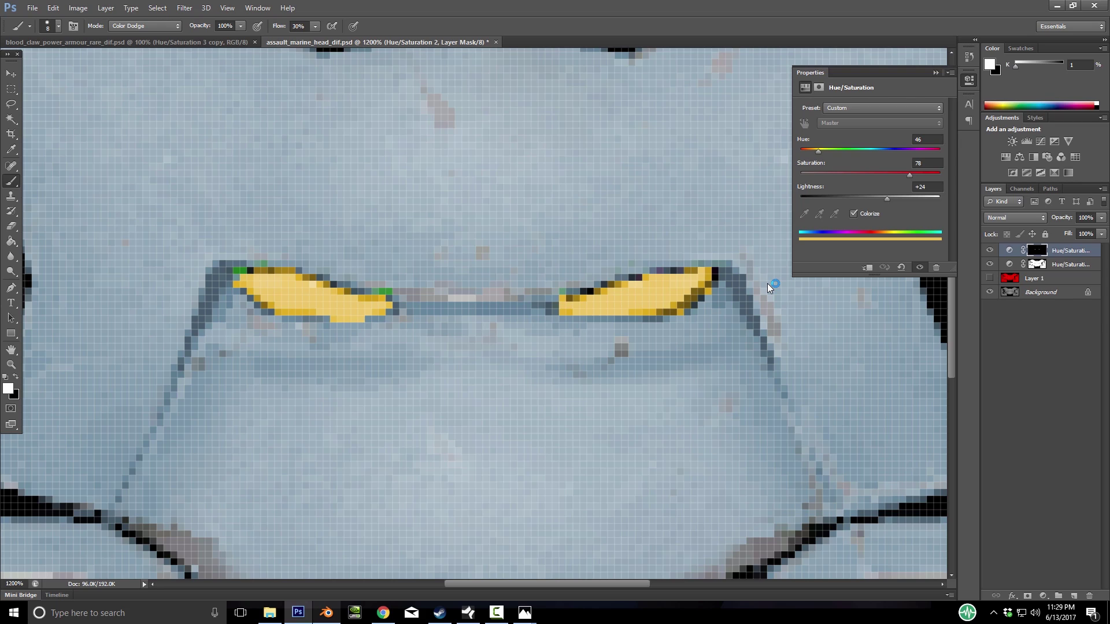
key("ctrl+2")
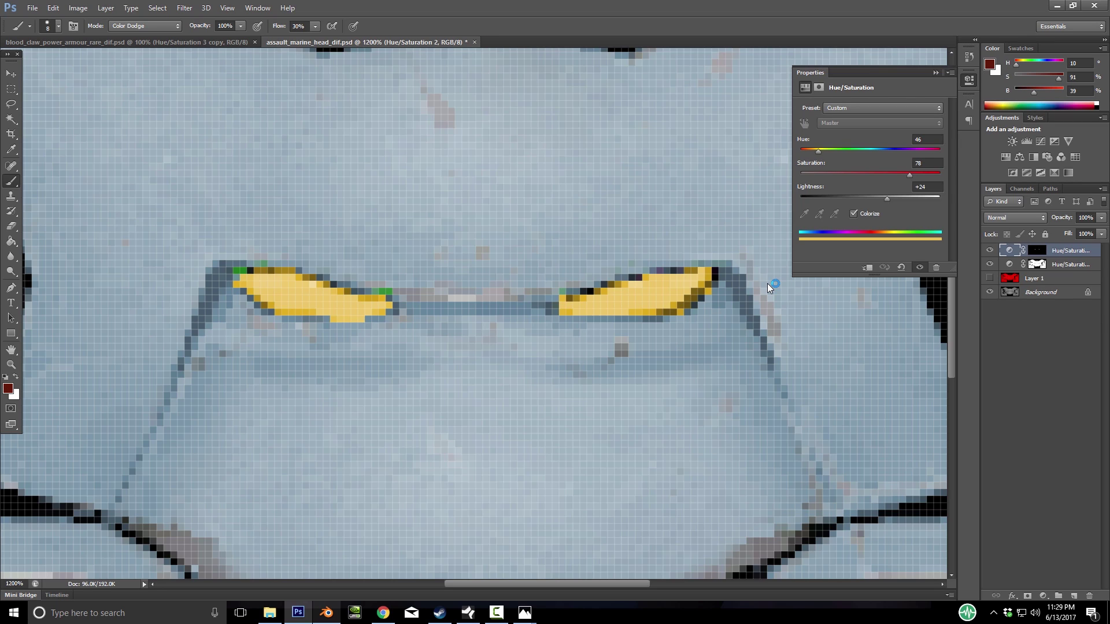
Target the layer mask of the yellow Hue/Saturation layer again and ready the Brush tool with white as the foreground color
key("ctrl+backslash")
key("w")
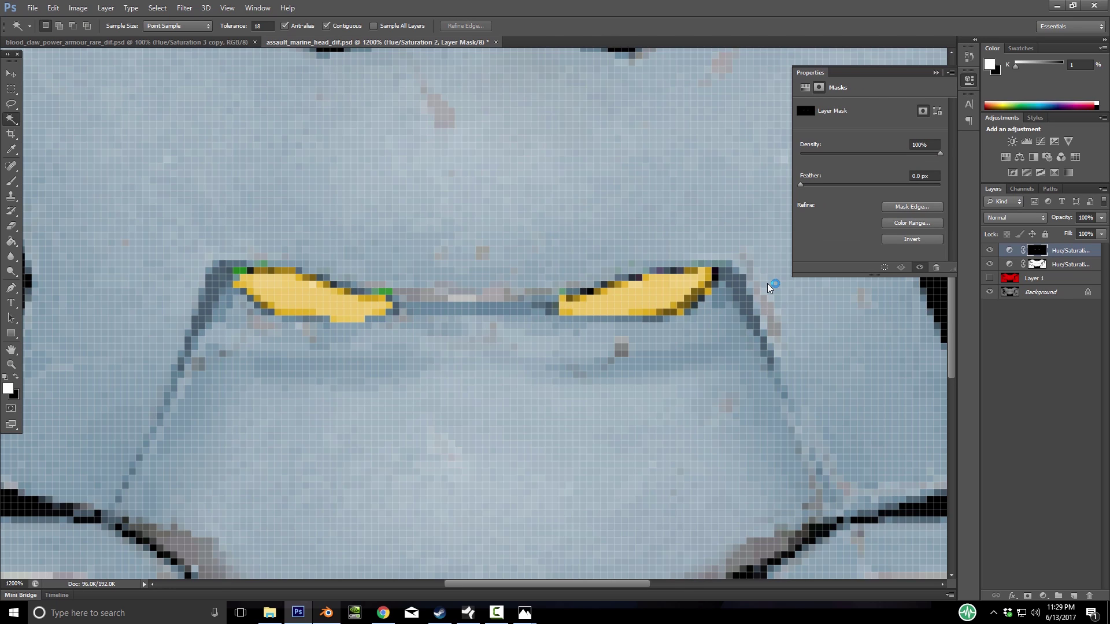
key("b")
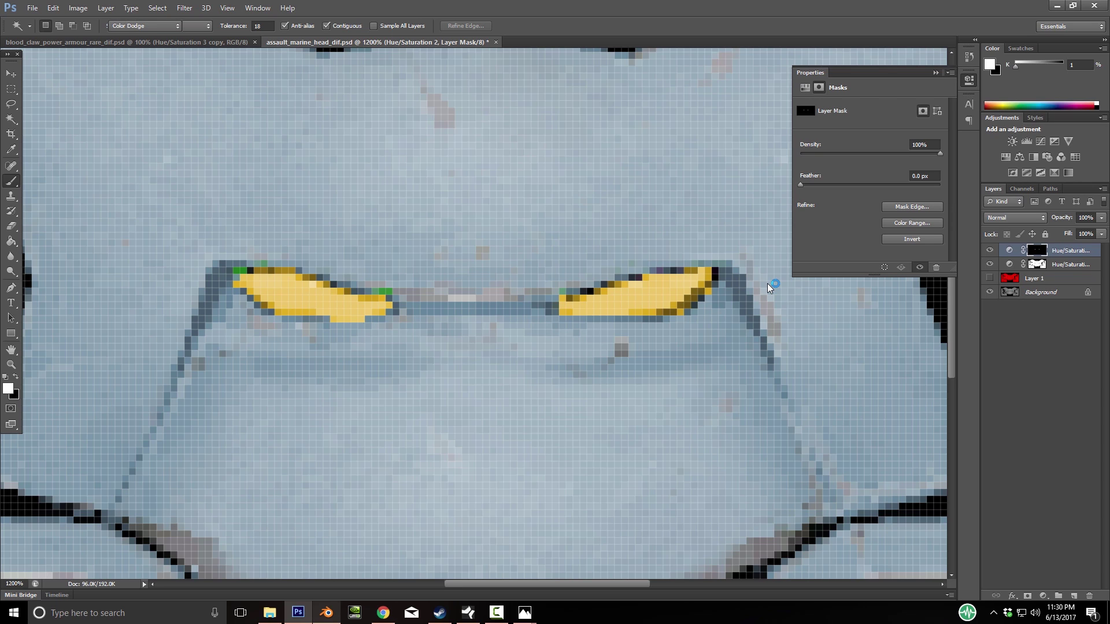
key("z")
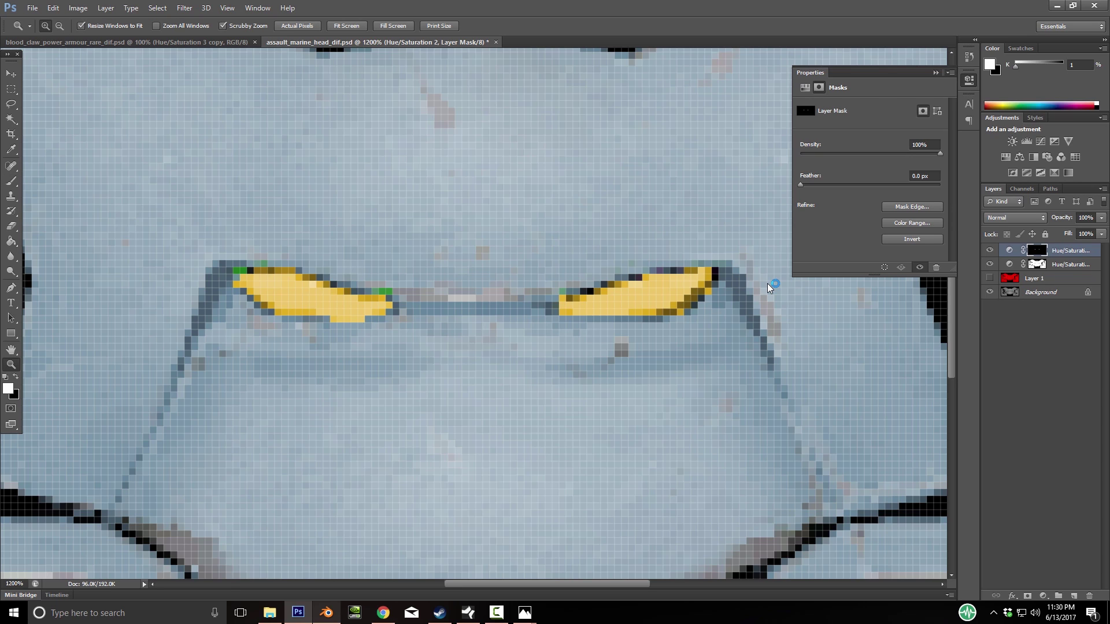
key("ctrl+minus")
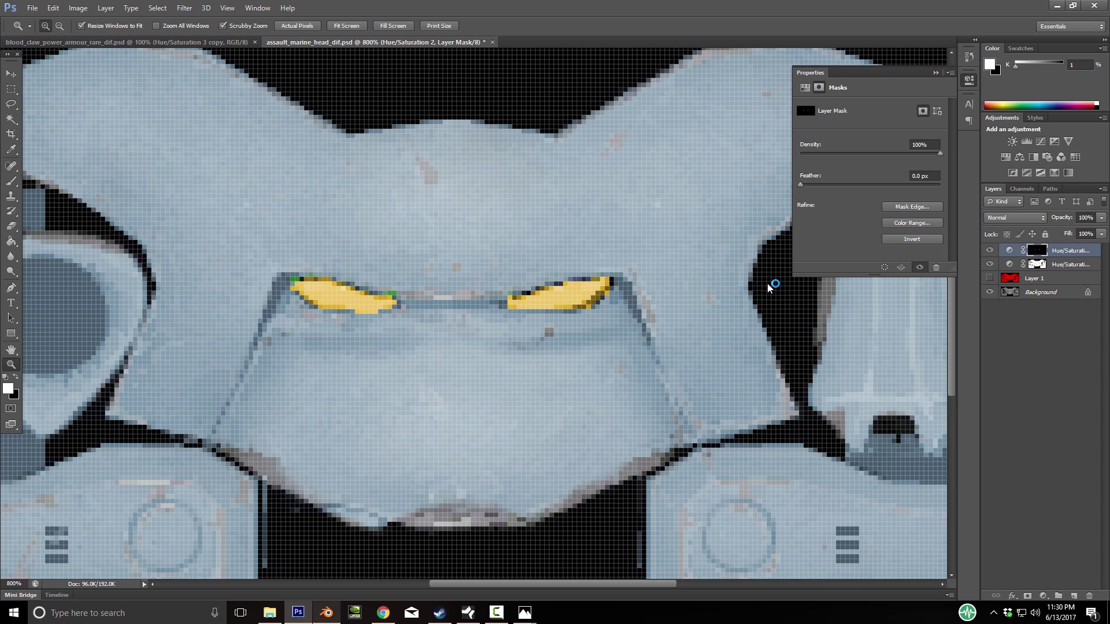
key("b")
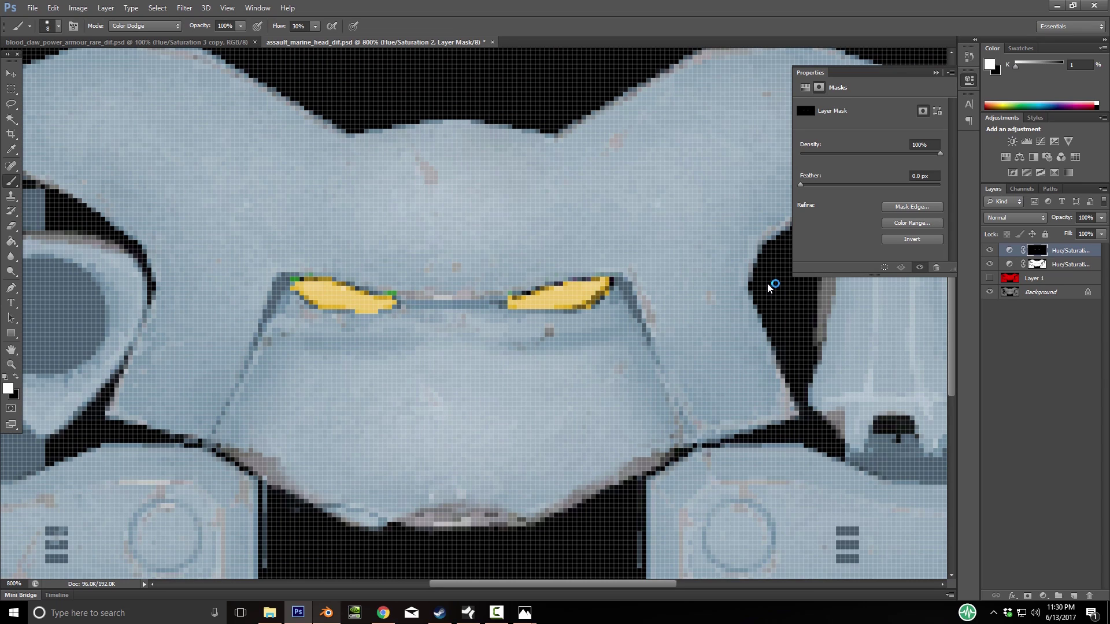
left_click(58, 26)
left_click(62, 62)
key("Return")
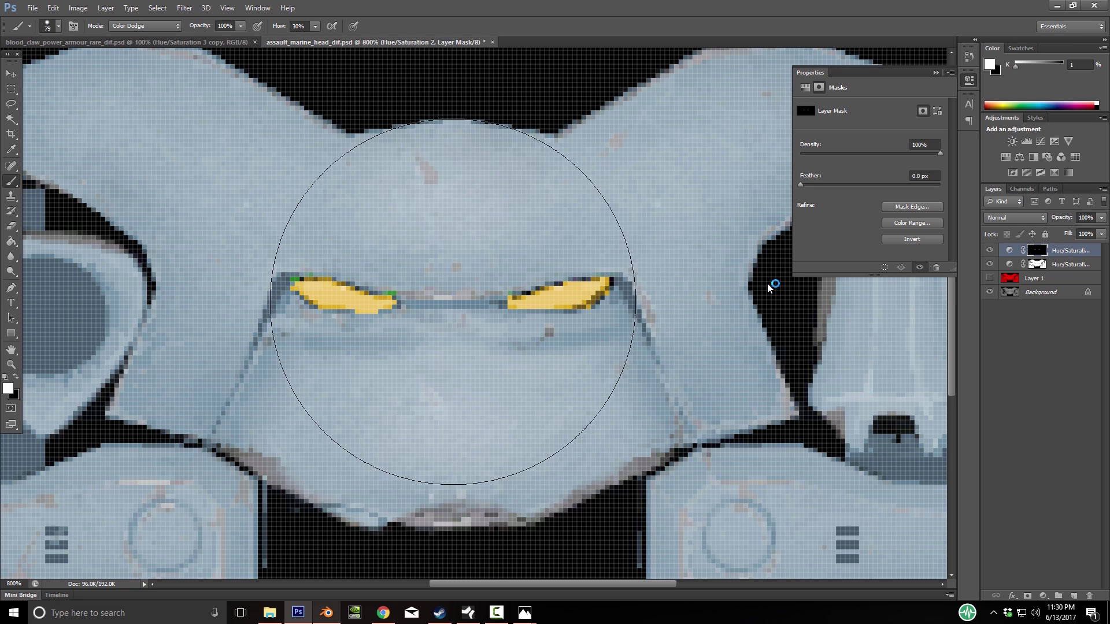
key("x")
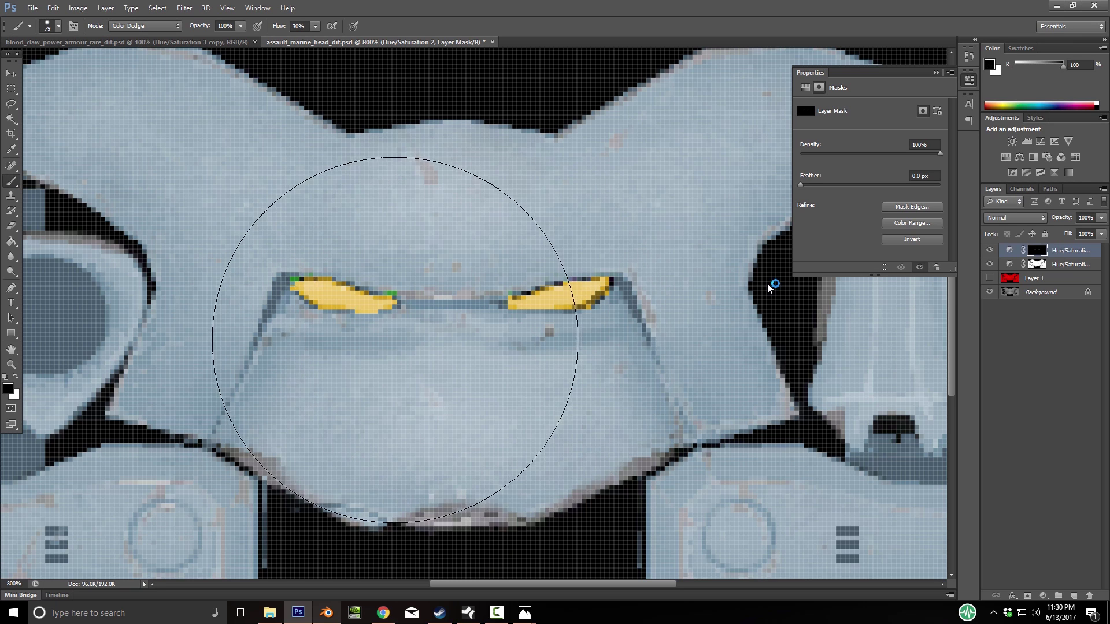
key("x")
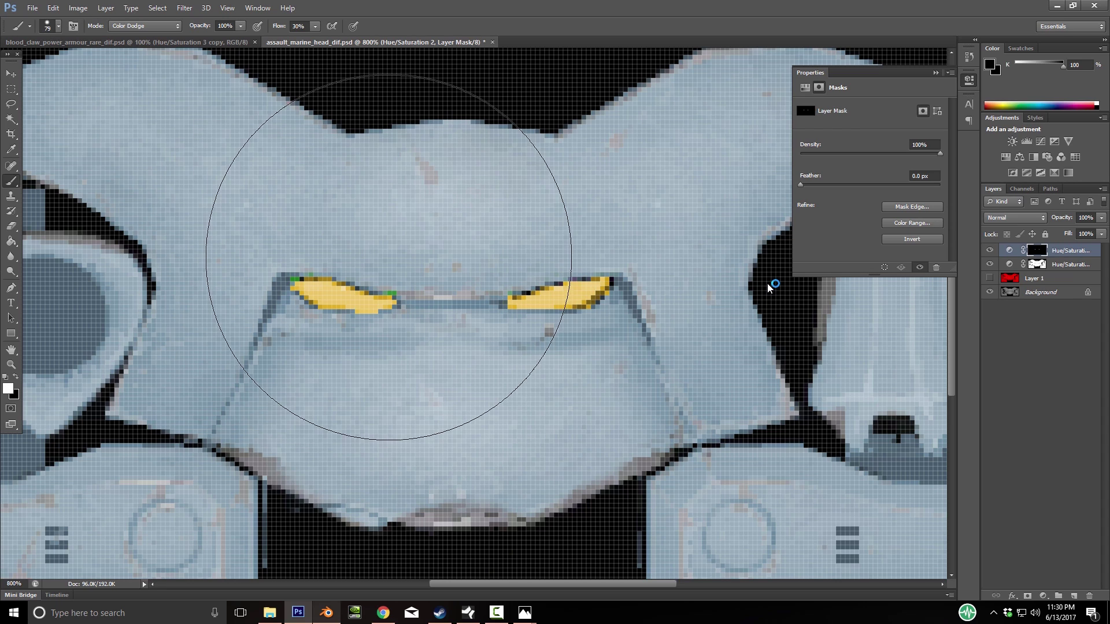
Set the brush to Normal mode at 2 px and paint white over the leftover green pixels around the eye lenses
left_click(145, 26)
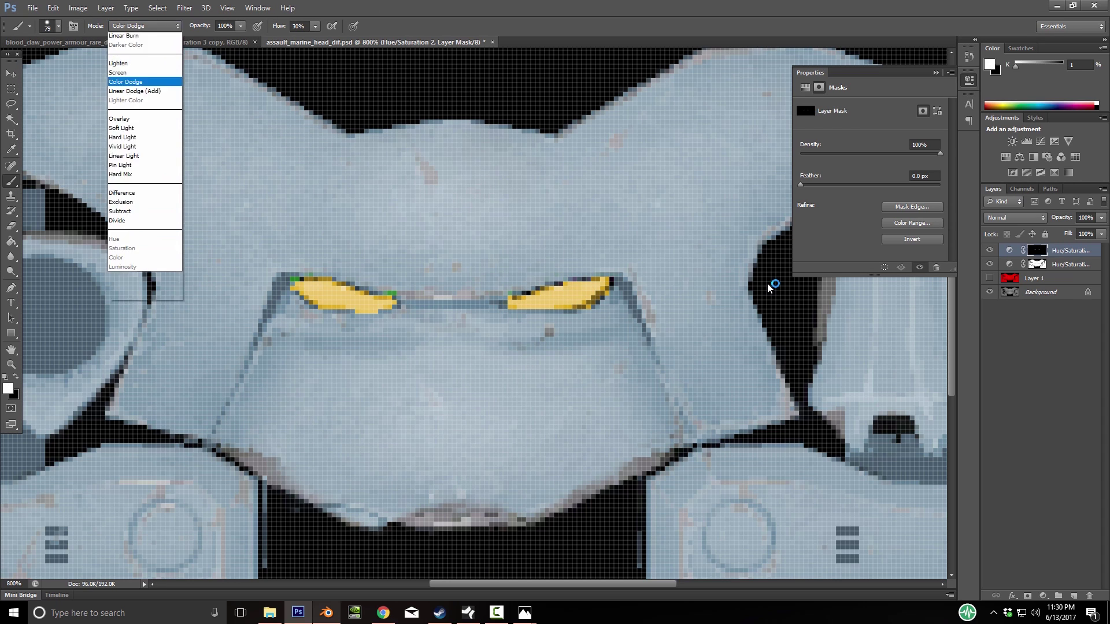
left_click(133, 37)
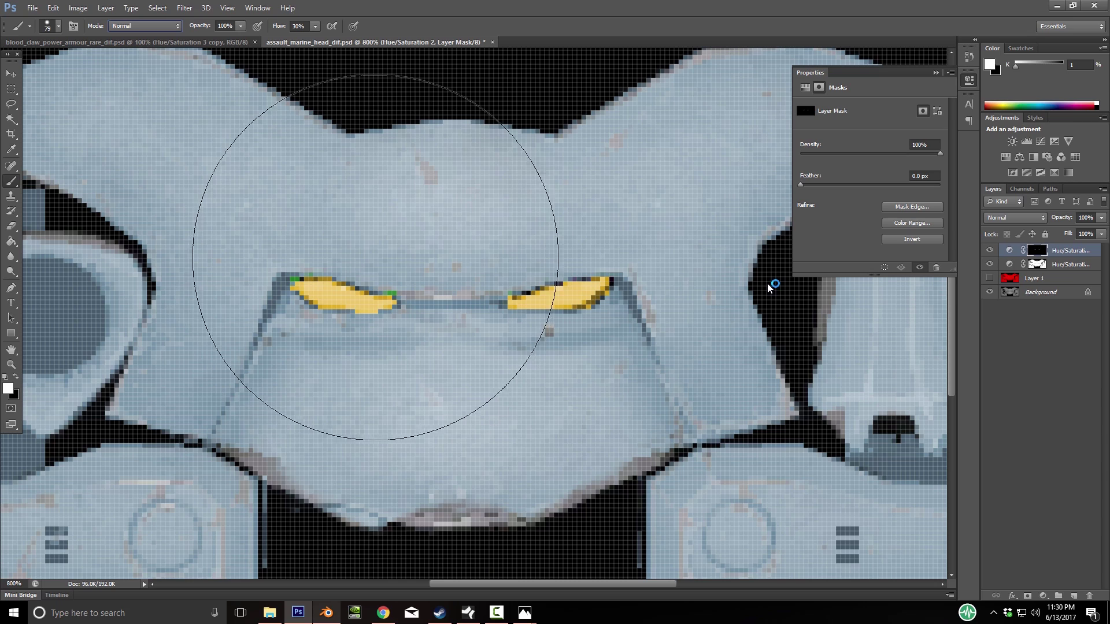
key("Return")
type("9")
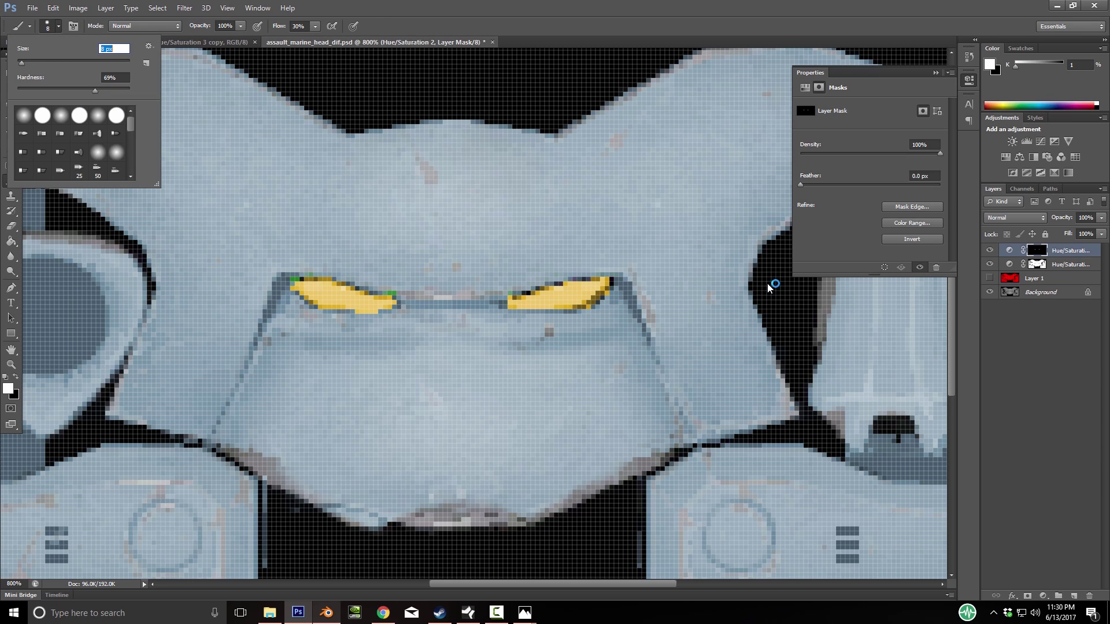
type("1")
key("Return")
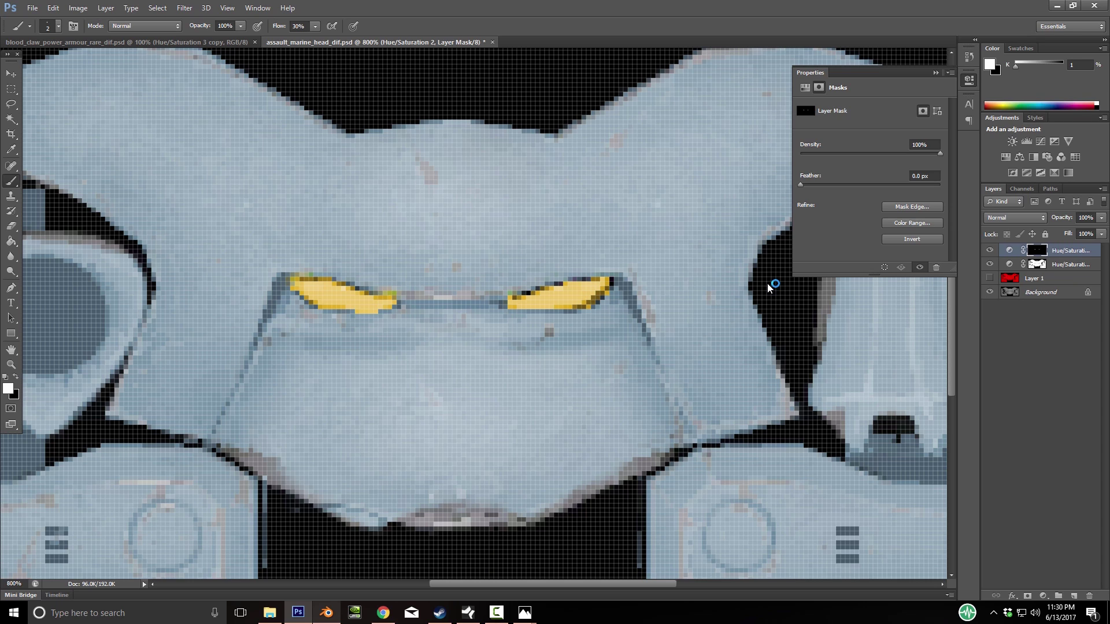
Feather the yellow layer's mask by 0.3 px to soften the edges of the eye lenses
key("z")
left_click(769, 288, "alt")
left_click(769, 288, "alt")
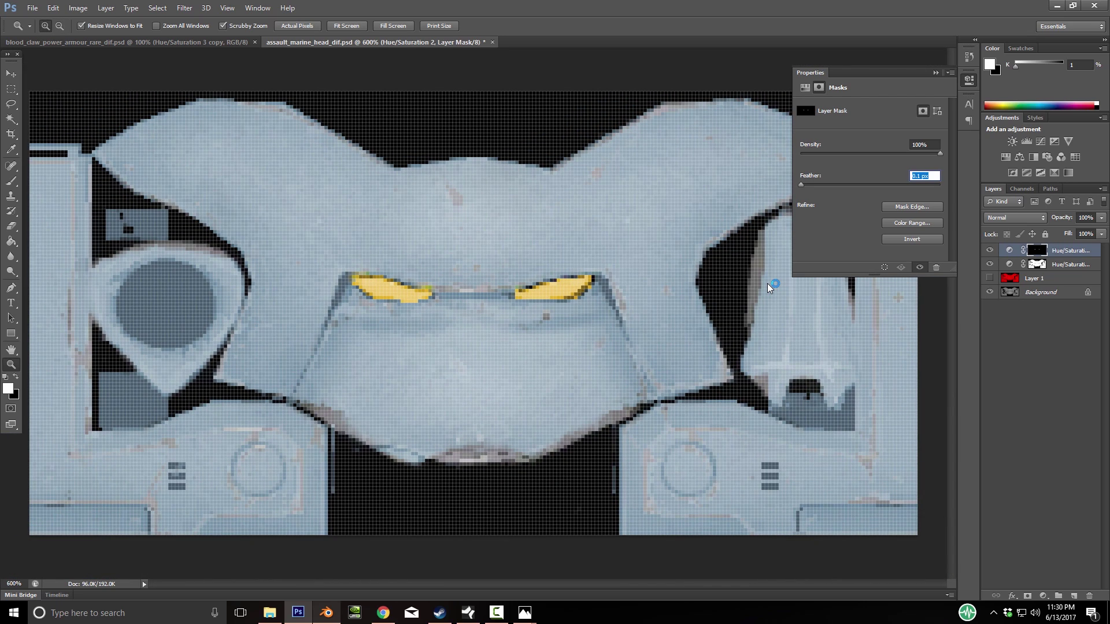
key("Up")
key("Up")
key("Up")
key("Up")
key("Up")
key("Up")
key("Up")
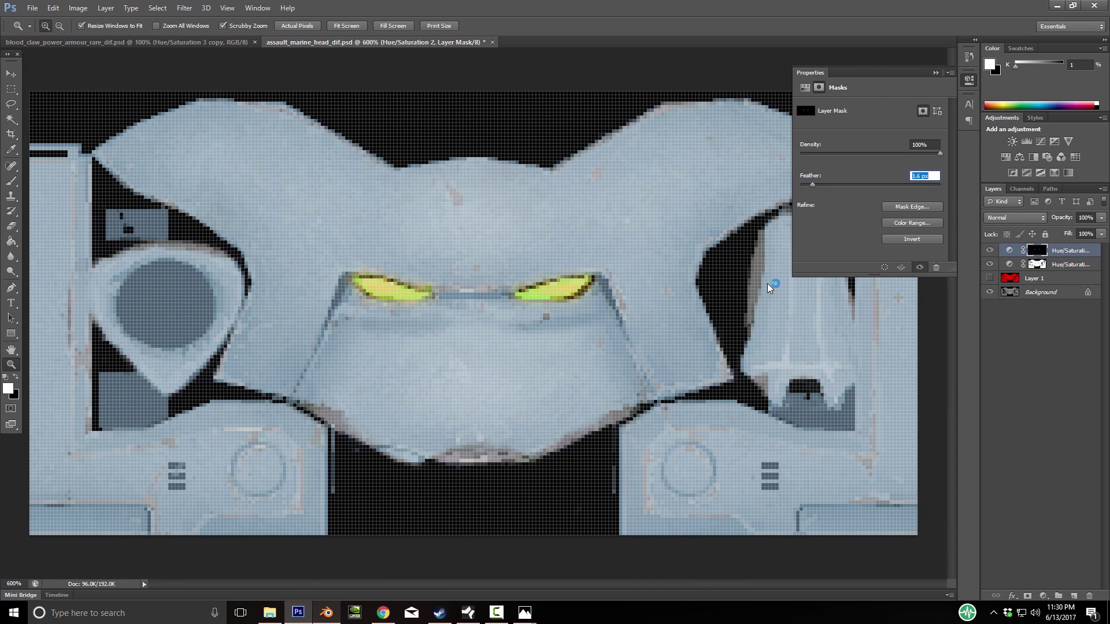
key("Down")
key("Down")
key("Down")
key("Down")
key("Down")
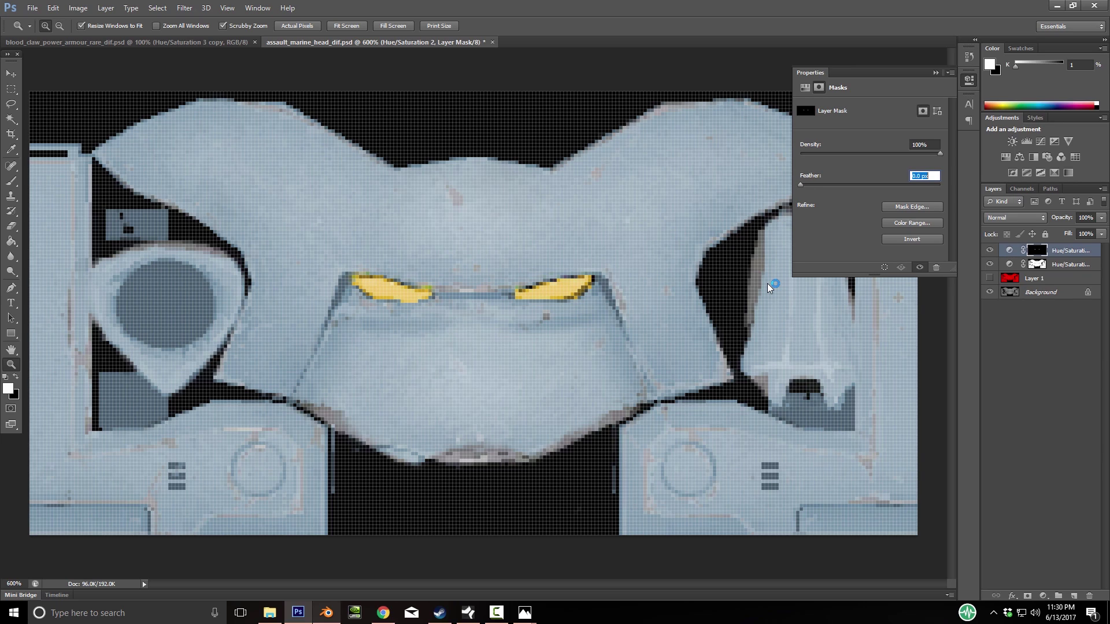
key("Up")
key("Return")
right_click(1064, 250)
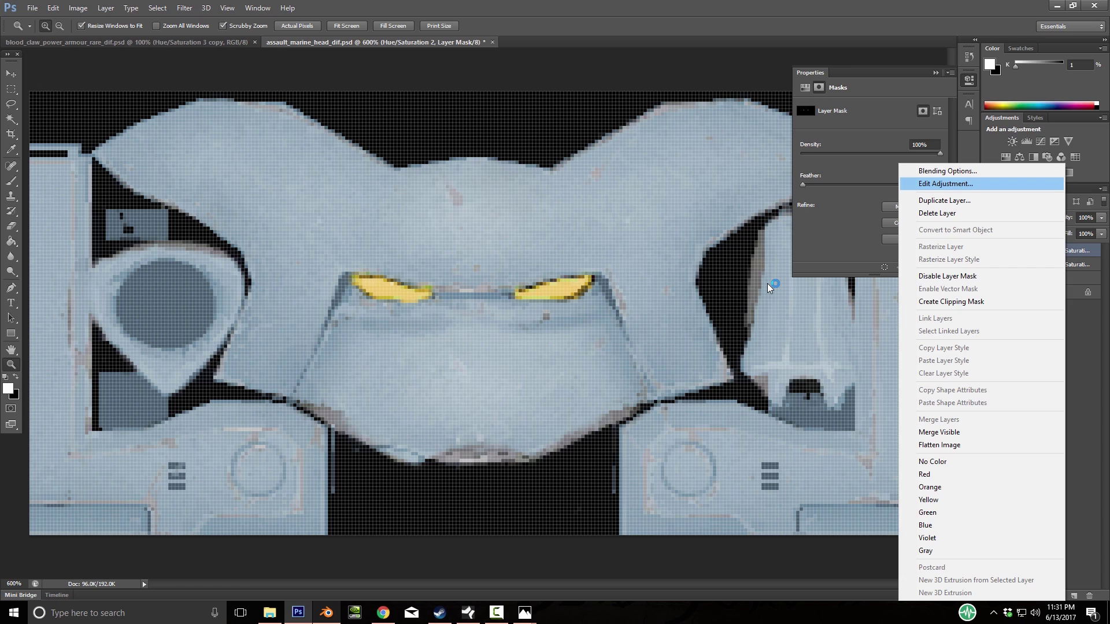
left_click(944, 200)
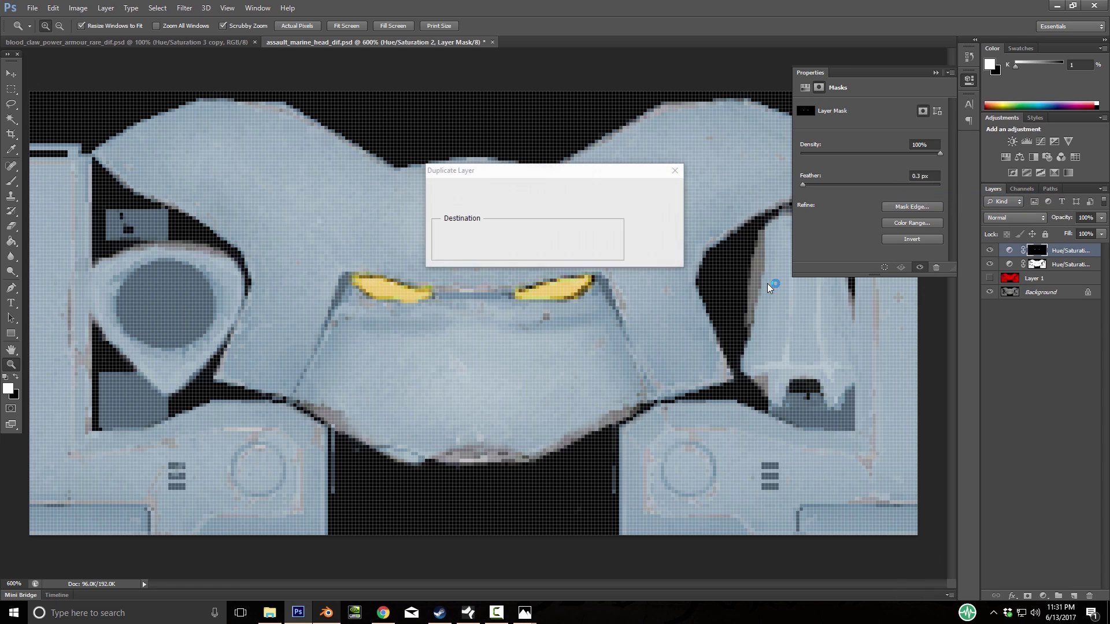
left_click(656, 206)
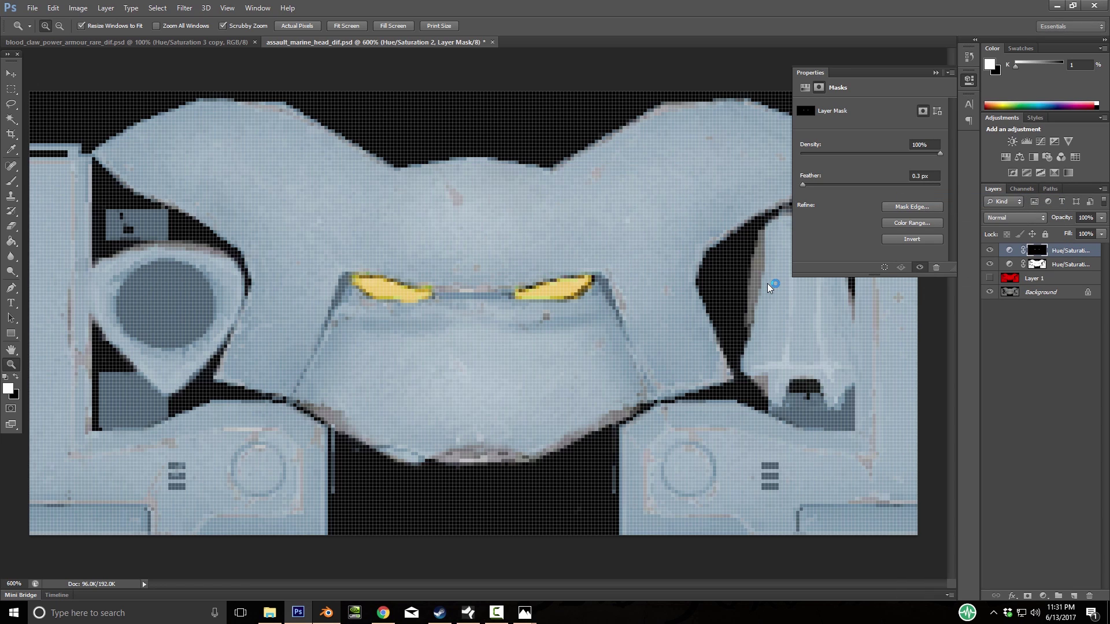
Raise the lightness of the yellow eye adjustment to +45
left_click(1009, 250)
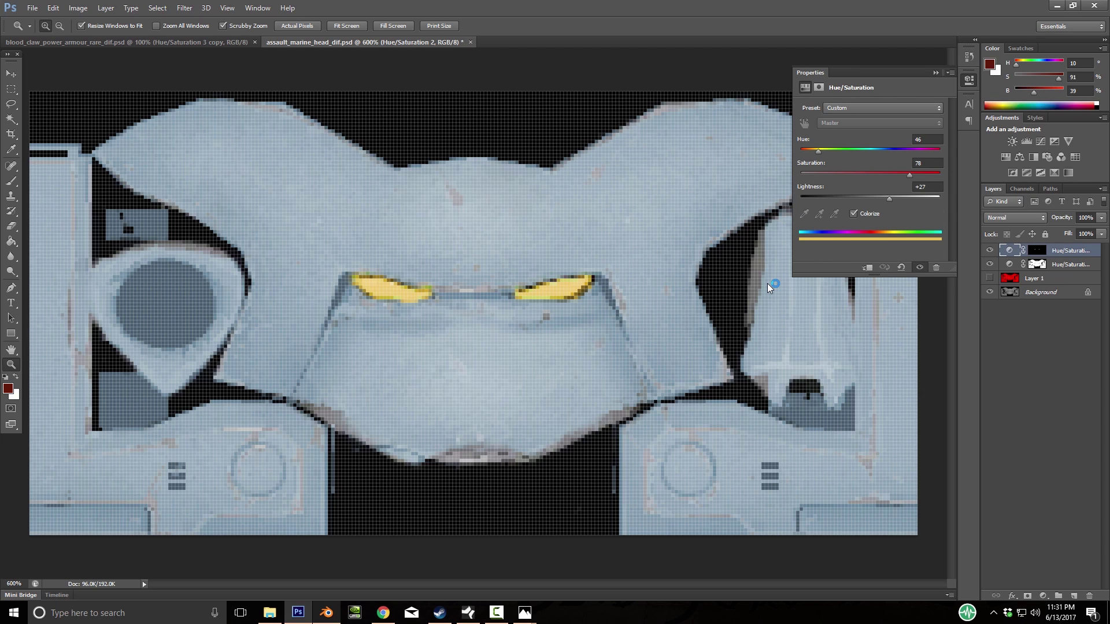
left_click_drag(892, 198, 906, 198)
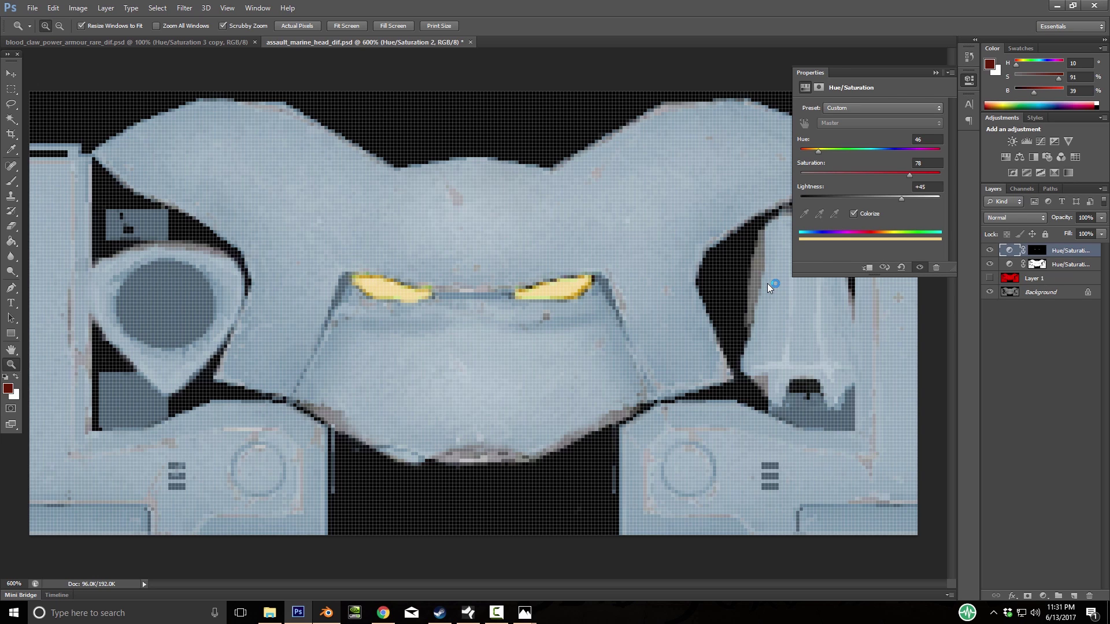
Duplicate the yellow adjustment layer and fill the copy's mask with black
right_click(1072, 251)
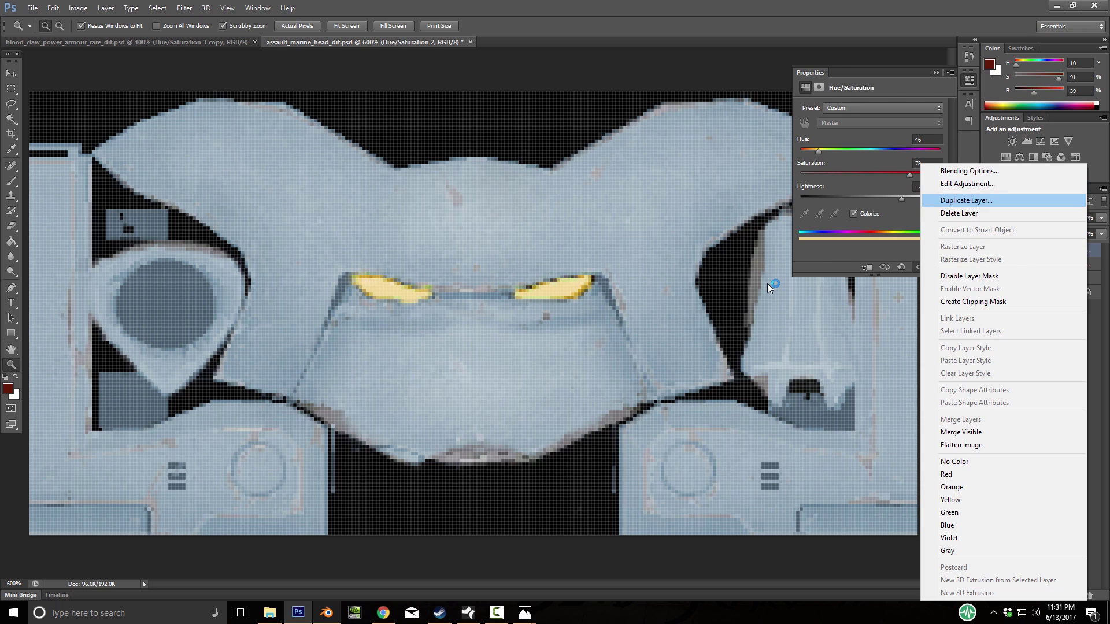
left_click(994, 199)
key("Return")
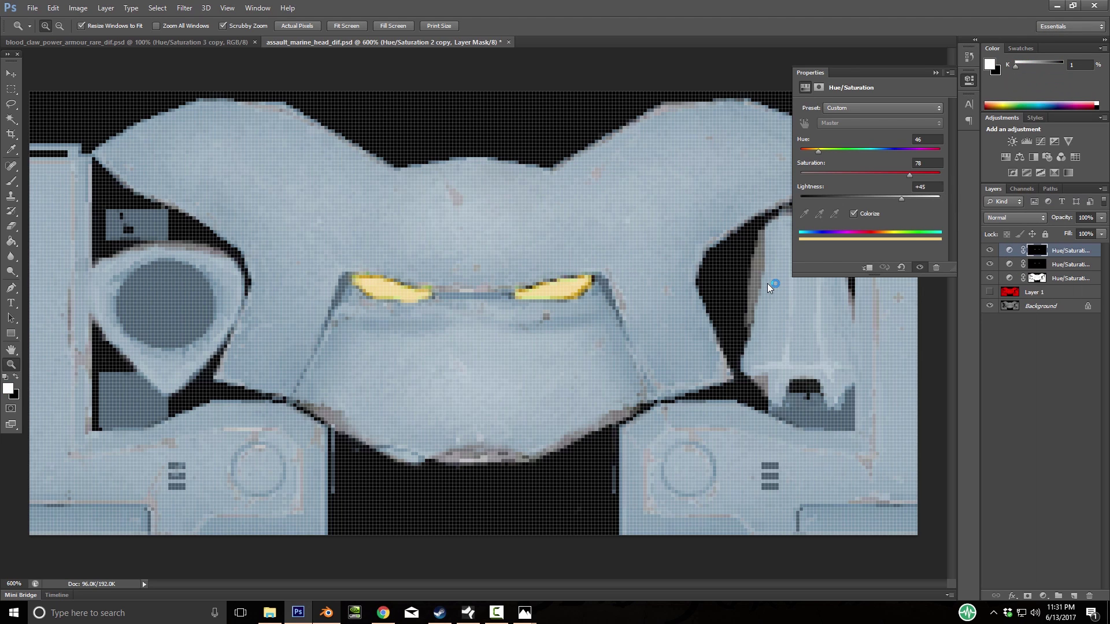
key("g")
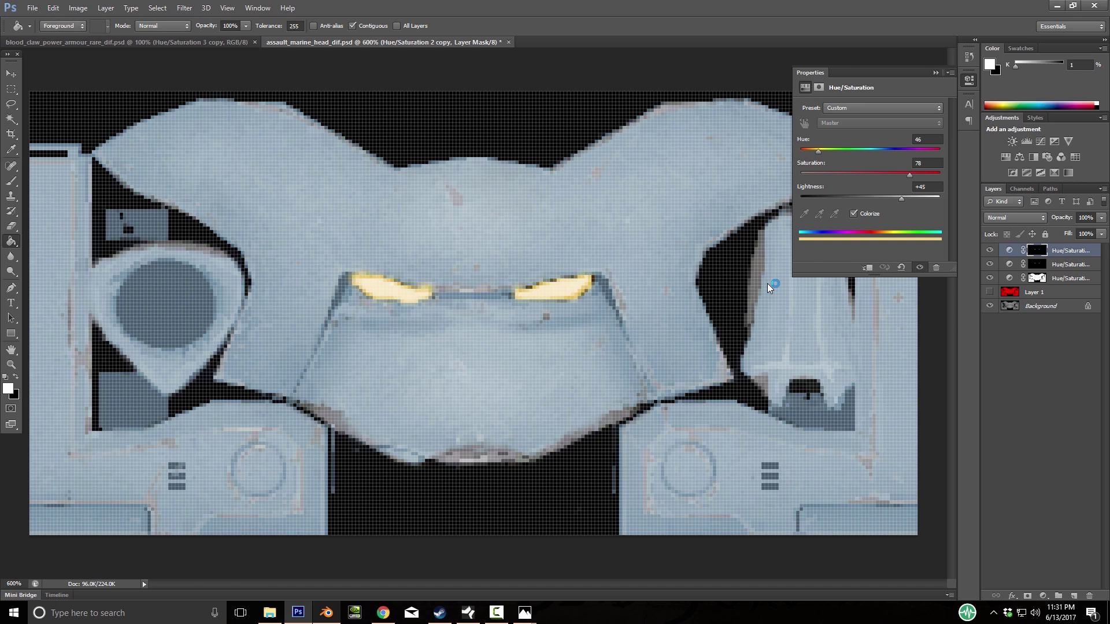
key("x")
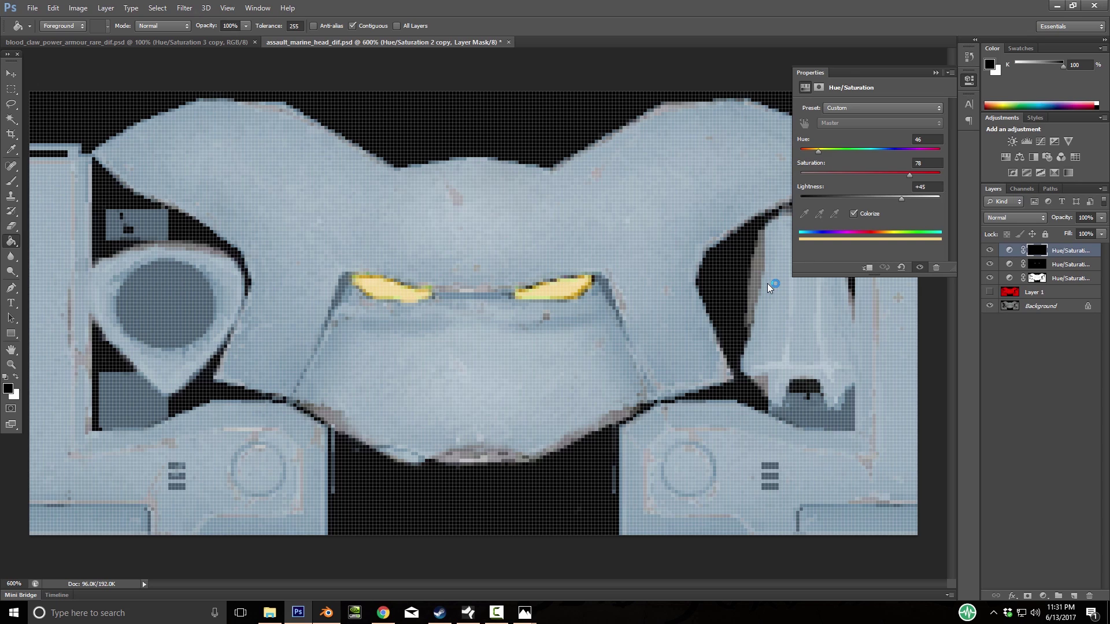
Set up a softer 15 px brush with reduced hardness and 70% opacity for painting an eye glow
key("b")
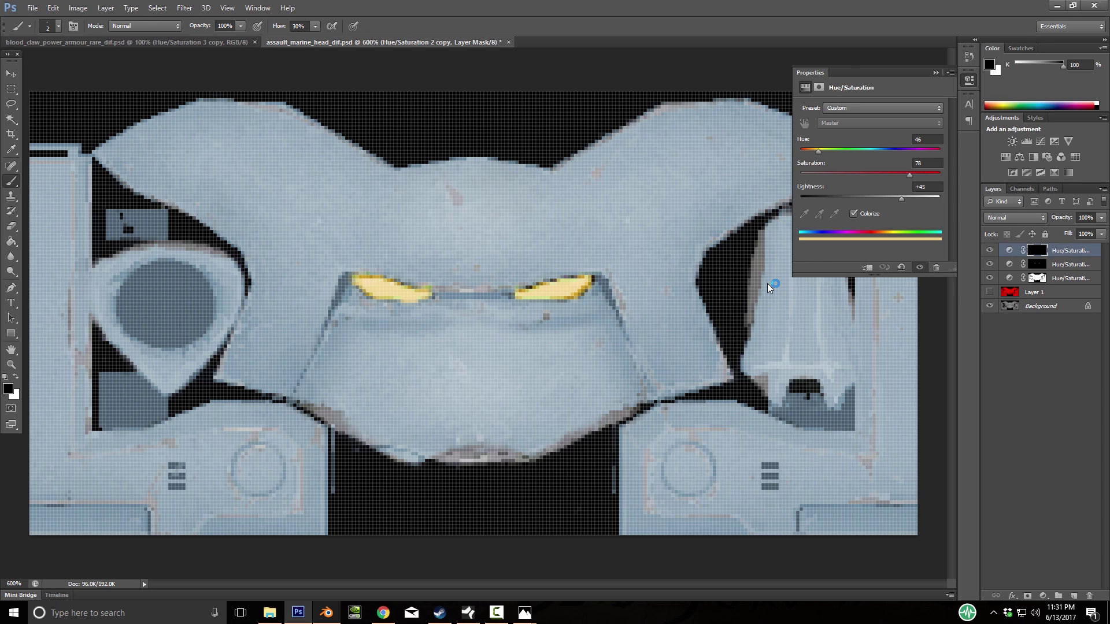
left_click(58, 26)
left_click_drag(17, 62, 44, 62)
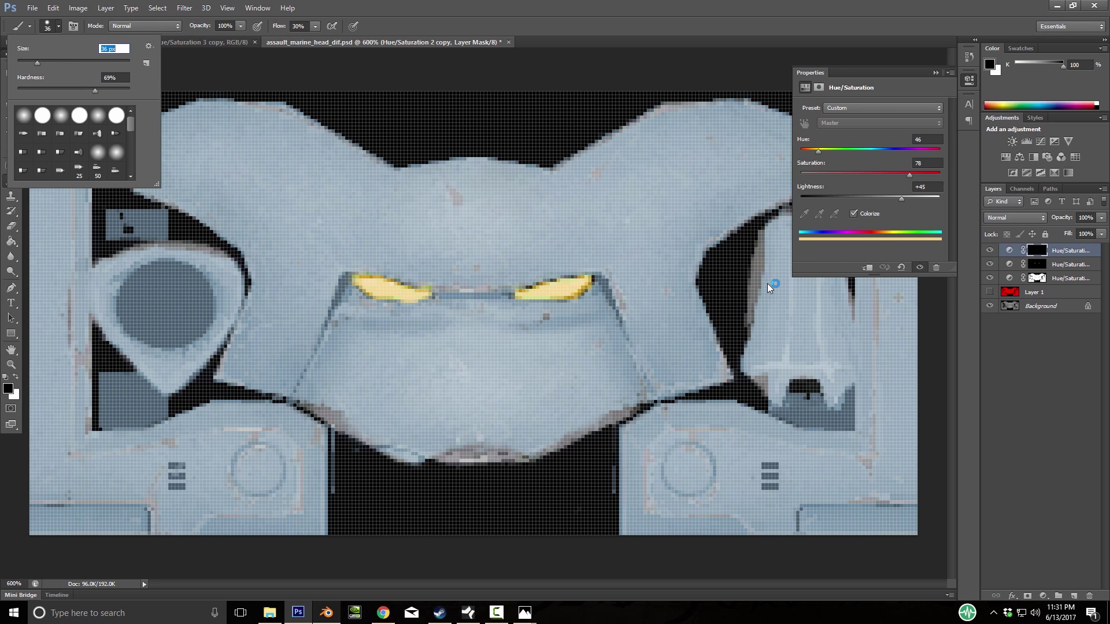
left_click_drag(37, 63, 26, 63)
left_click_drag(94, 91, 44, 91)
key("Return")
key("7")
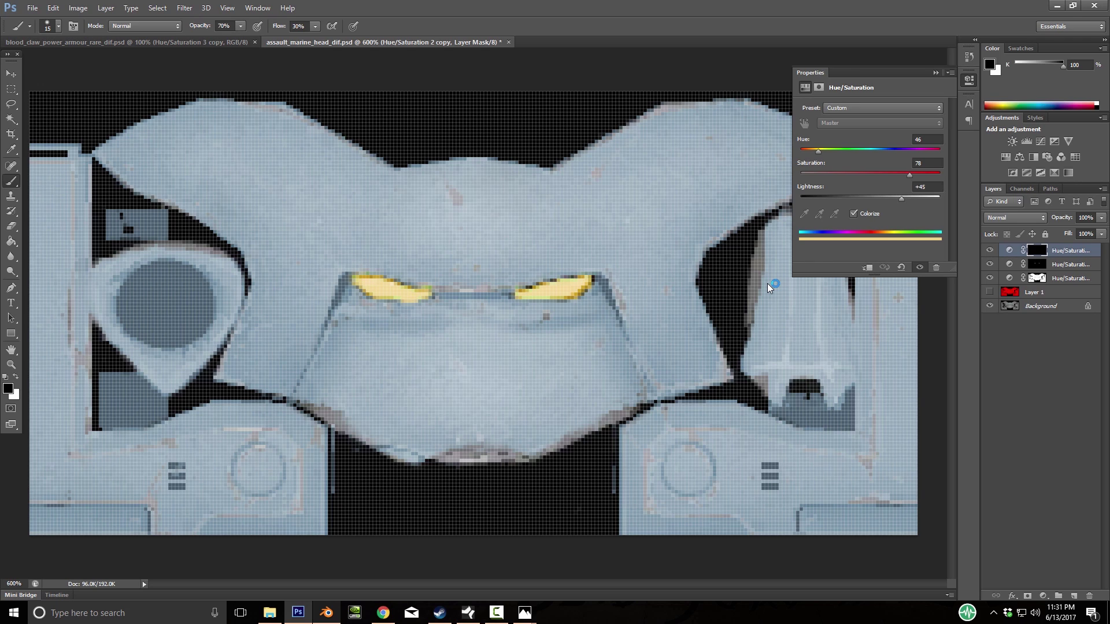
Paint white over both eye lenses on the duplicated layer's mask to give them a soft yellow glow
key("x")
left_click_drag(509, 294, 601, 277)
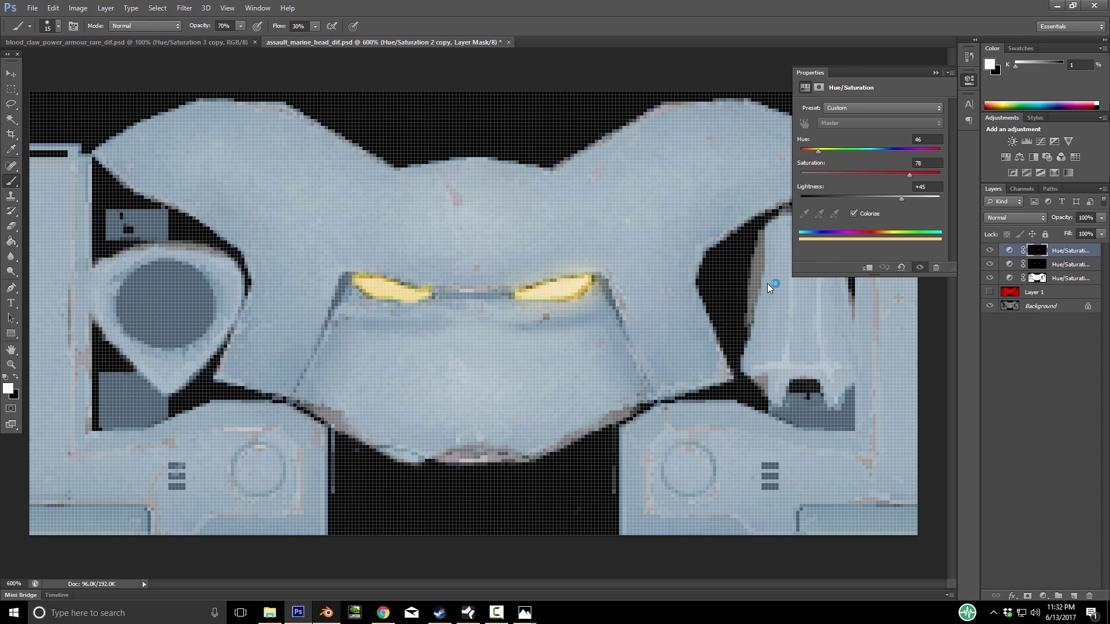
left_click_drag(355, 281, 428, 295)
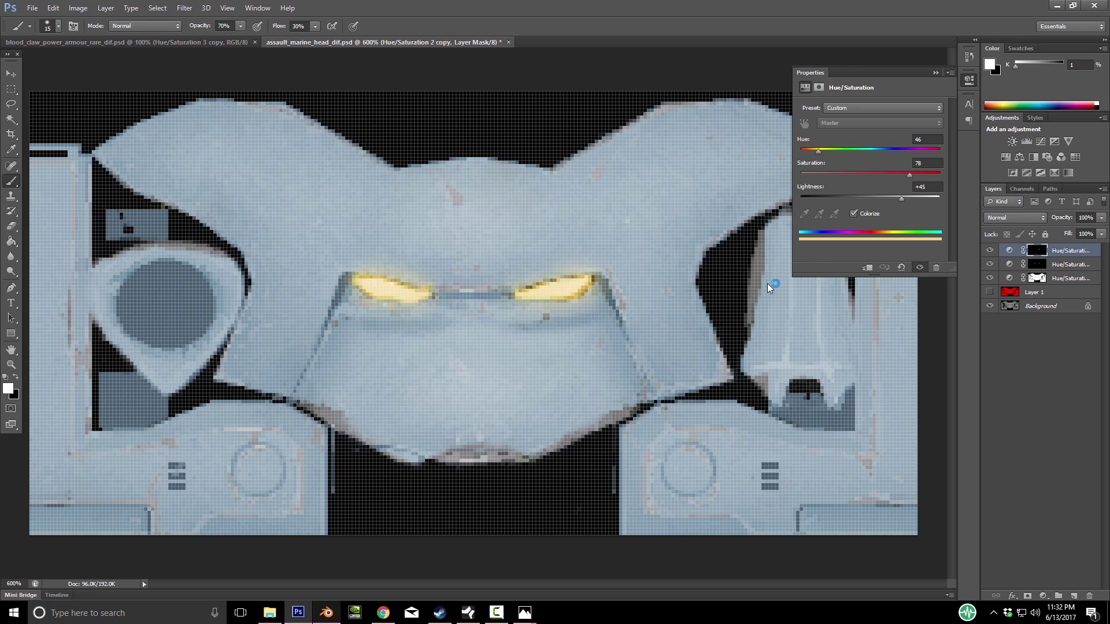
key("z")
left_click(769, 288, "alt")
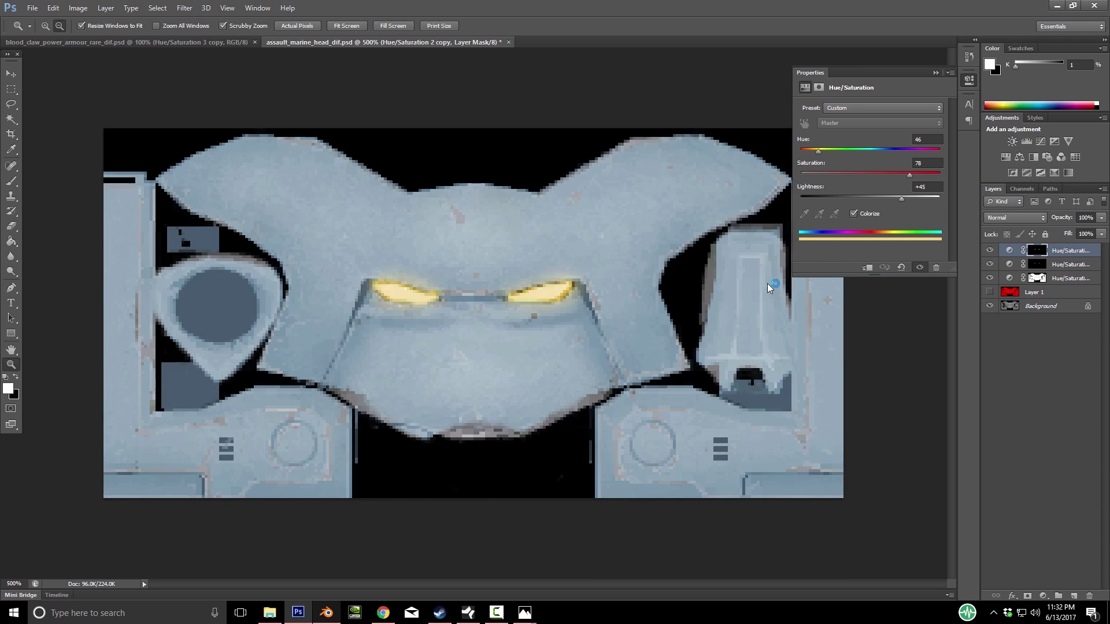
left_click(769, 288, "alt")
left_click(768, 288, "alt")
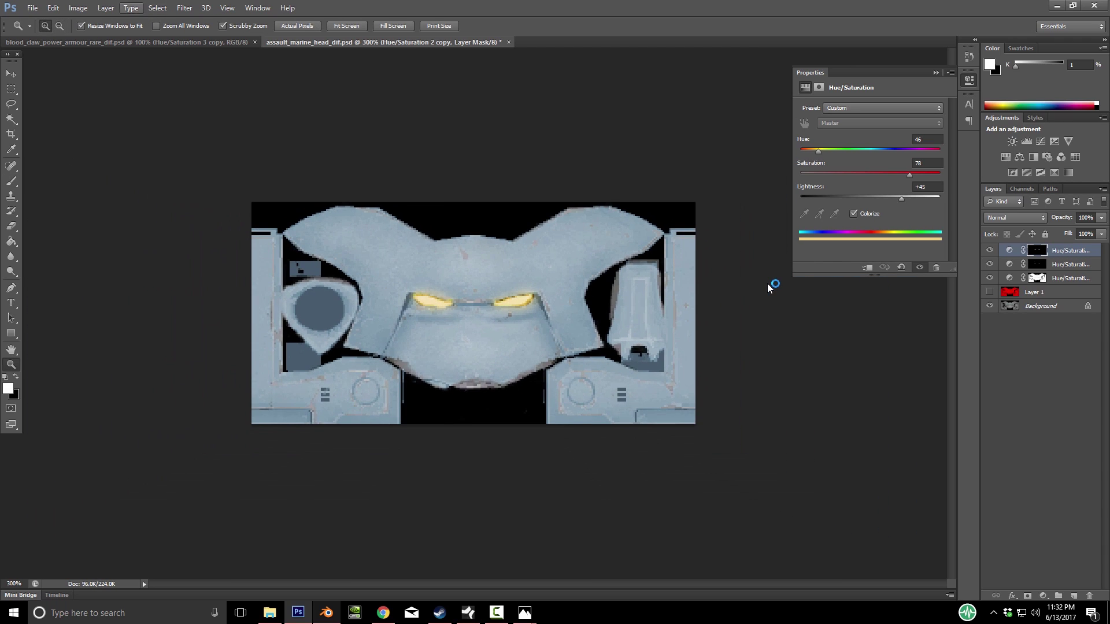
Save the helmet texture as Blood_Claw_assault_marine_head_dif.psd in the Space Wolves folder under Textures
left_click(32, 8)
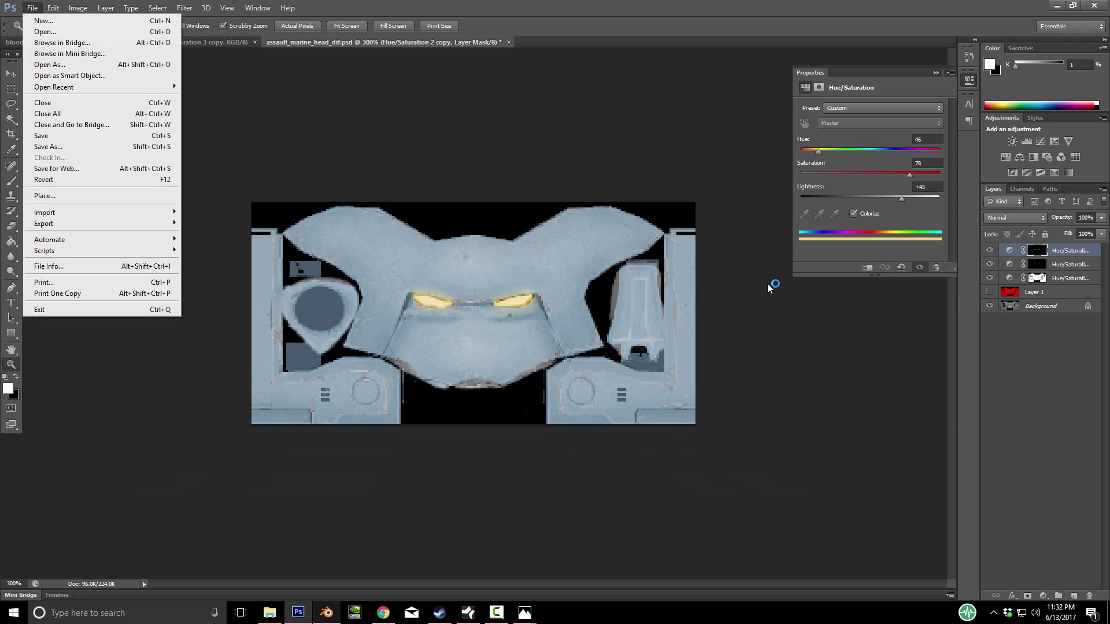
left_click(56, 147)
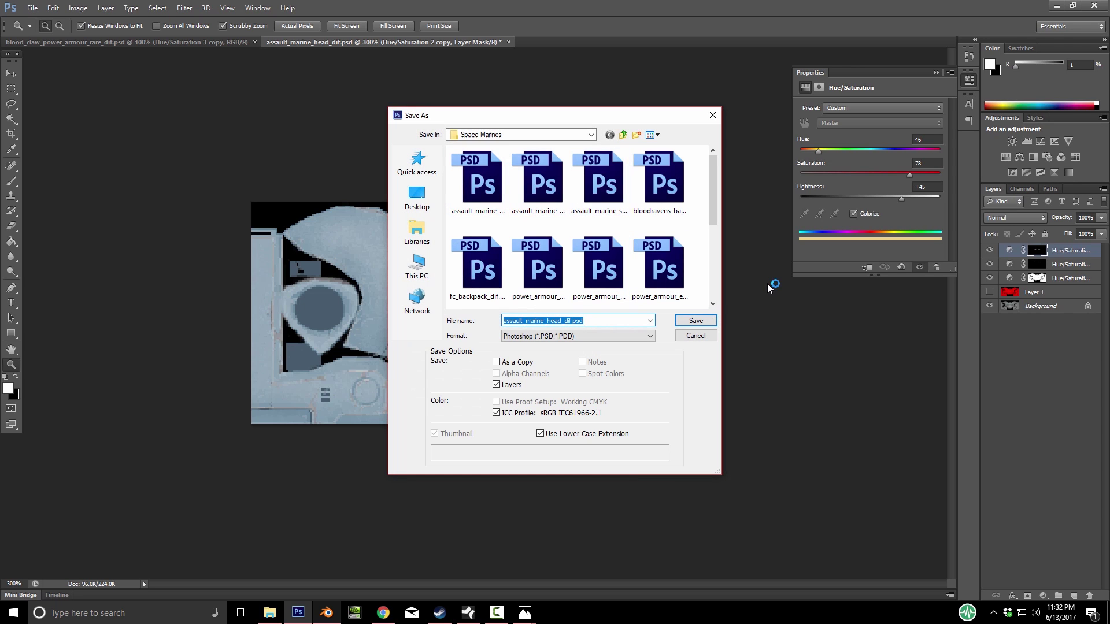
left_click(623, 135)
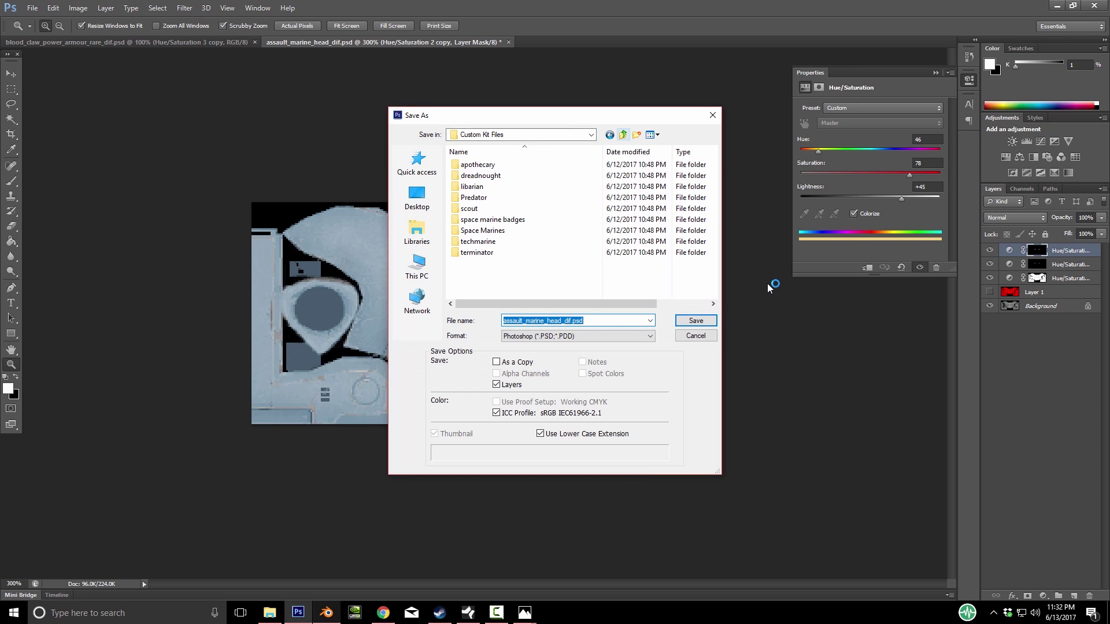
left_click(622, 134)
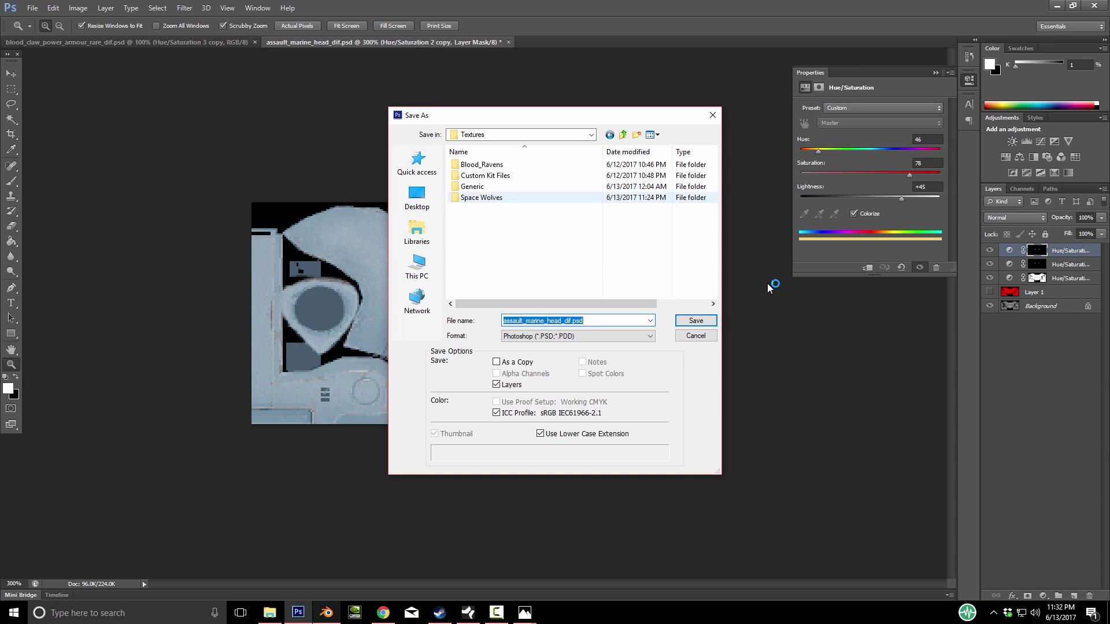
double_click(481, 198)
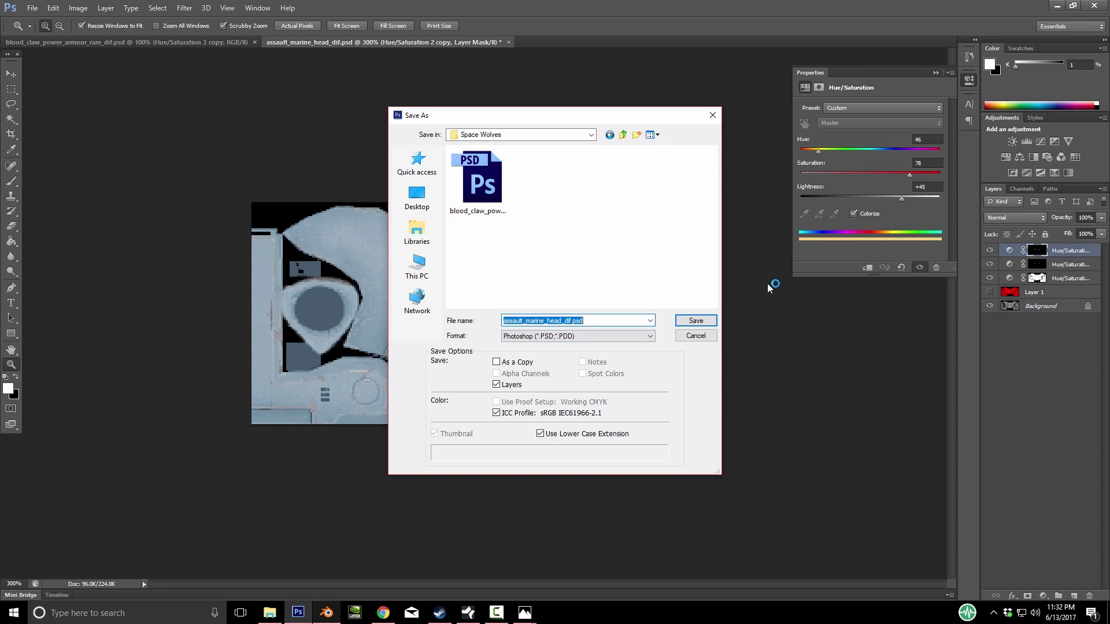
left_click(581, 320)
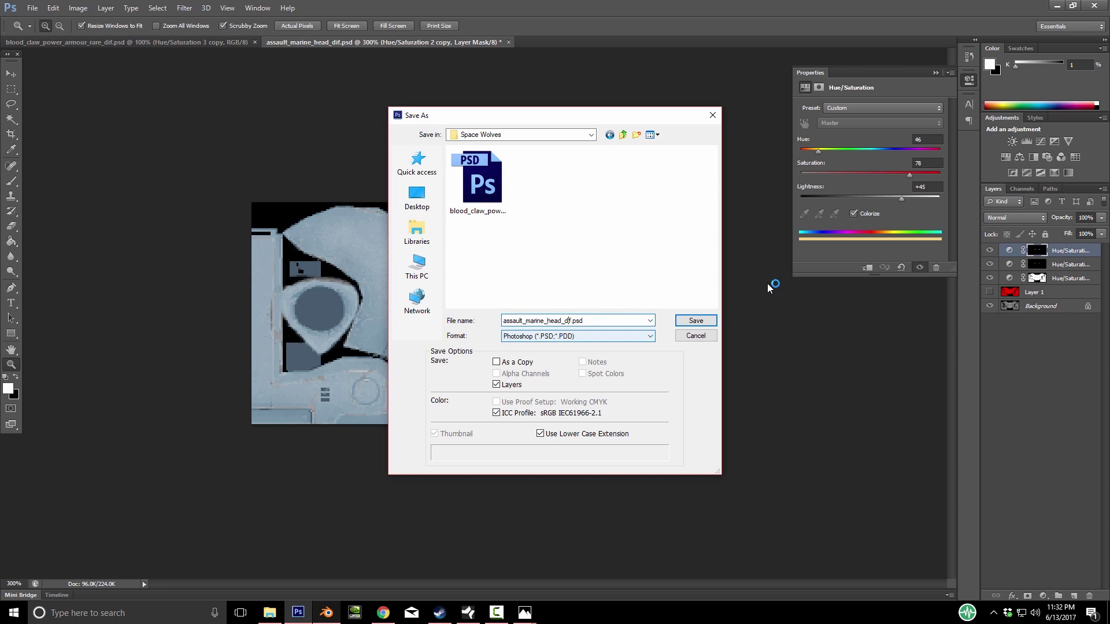
type("Blood_Claw_")
key("Return")
key("Return")
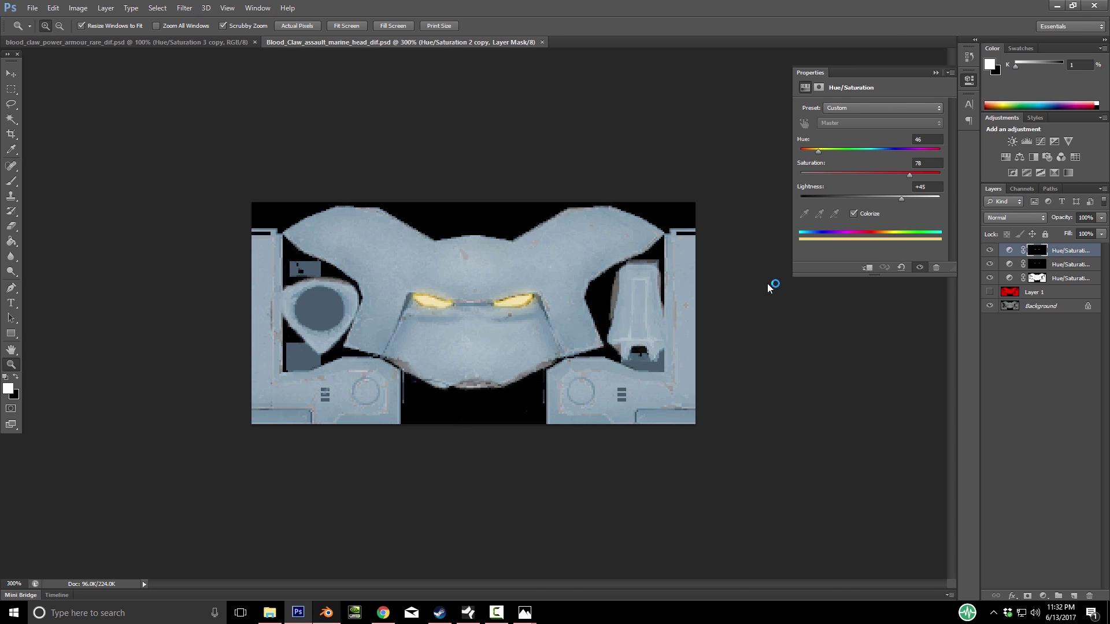
Switch to Blender and load Blood_Claw_assault_marine_head_dif.psd from the Space Wolves folder into the assault helmet material's Image Texture node
key("alt+Tab")
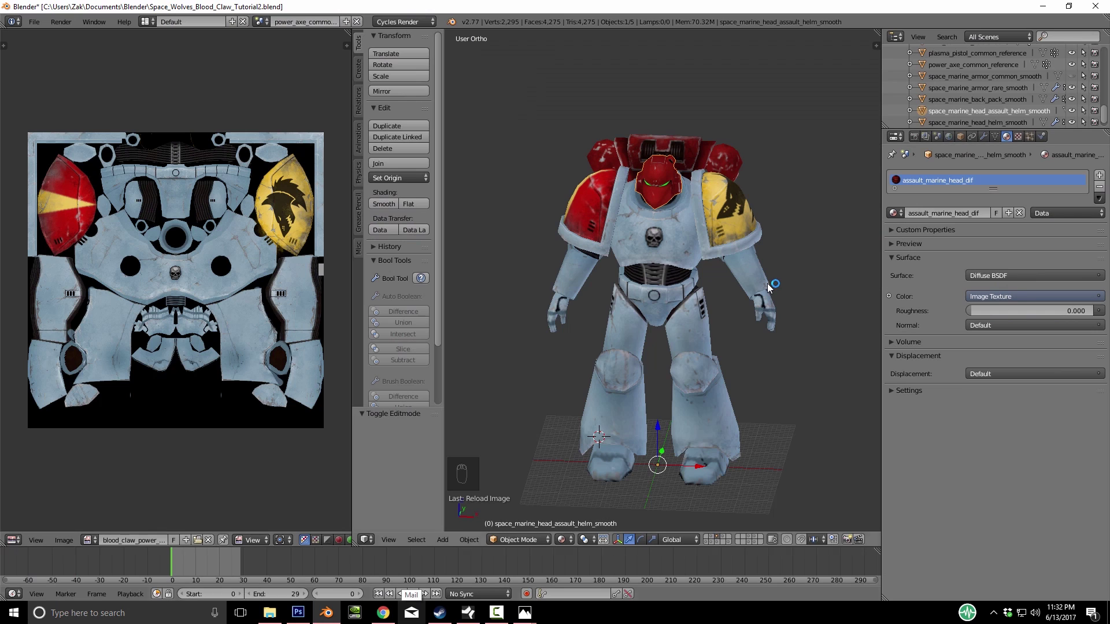
left_click(12, 539)
left_click(39, 399)
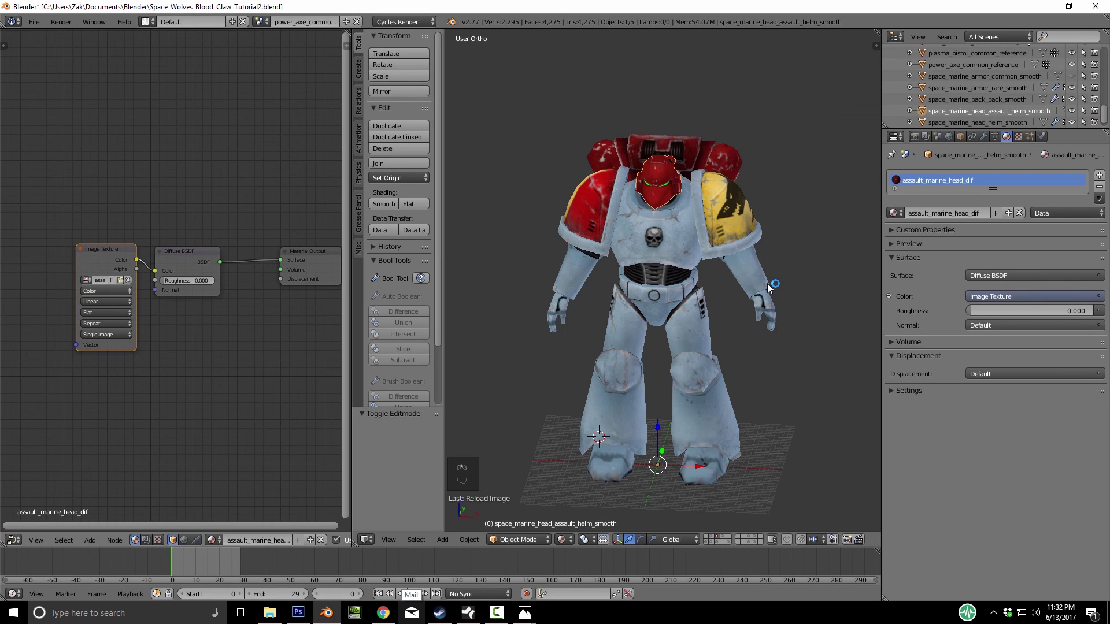
left_click(120, 280)
left_click(41, 250)
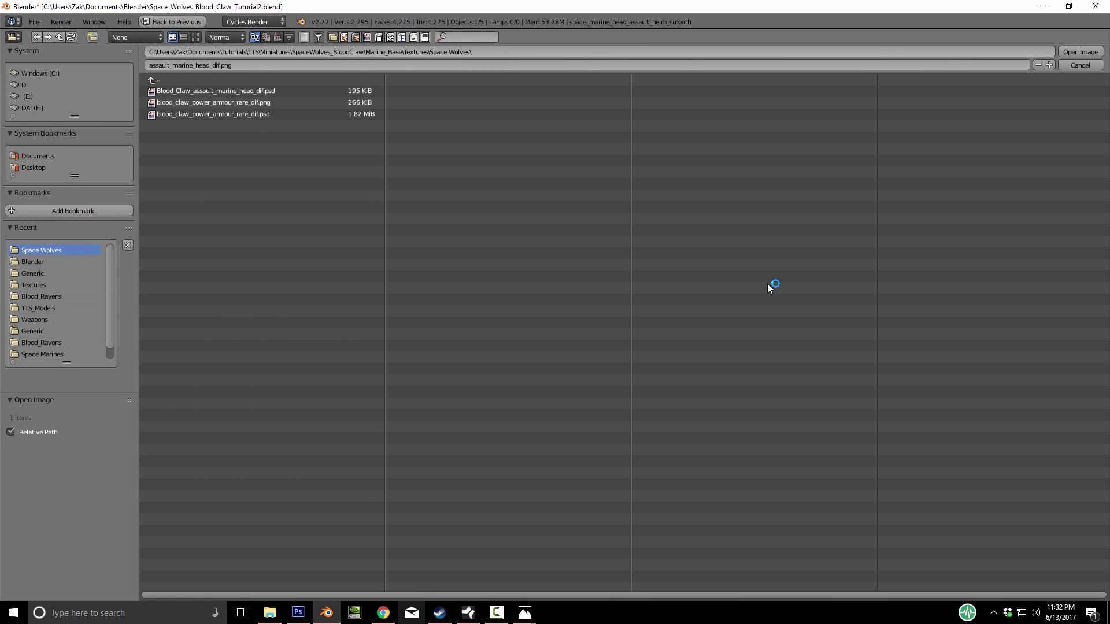
double_click(216, 91)
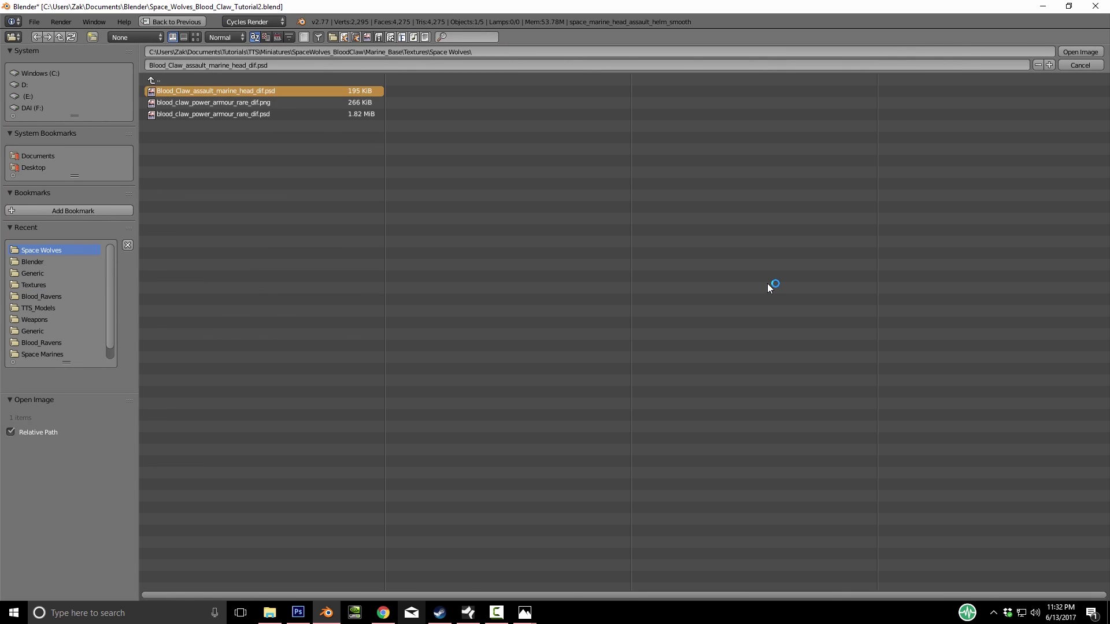
Switch to Photoshop and save the assault helmet texture as a PNG named Blood_Claw_assault_marine_head_dif.png in the Space Wolves folder
mouse_move(769, 287)
middle_mouse_down()
mouse_move(719, 280)
mouse_move(753, 278)
middle_mouse_up()
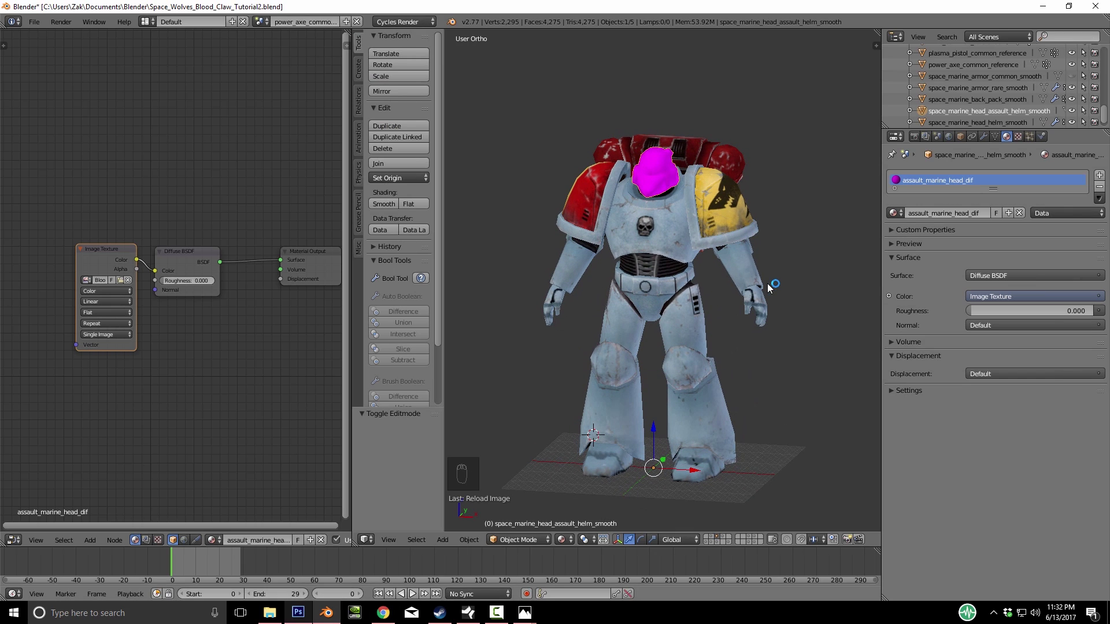
key("alt+Tab")
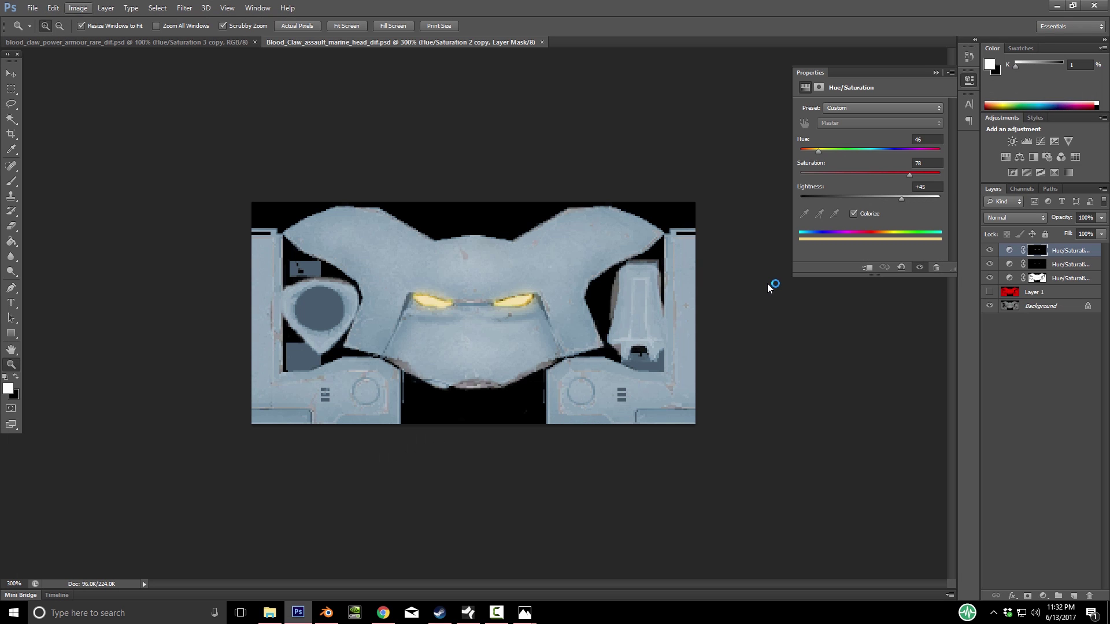
left_click(32, 8)
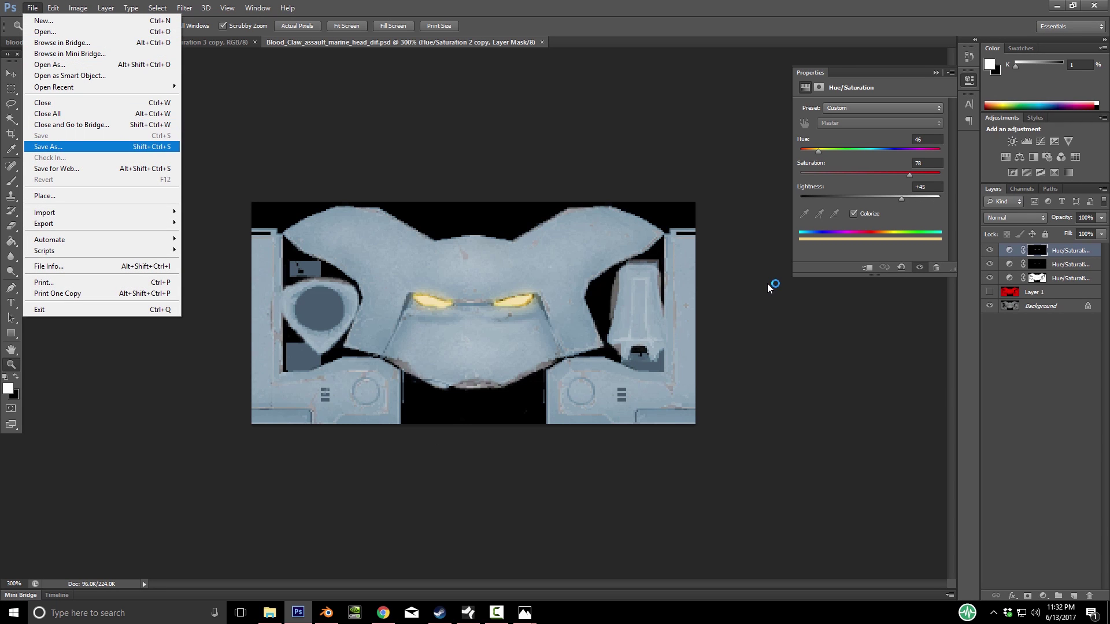
left_click(48, 147)
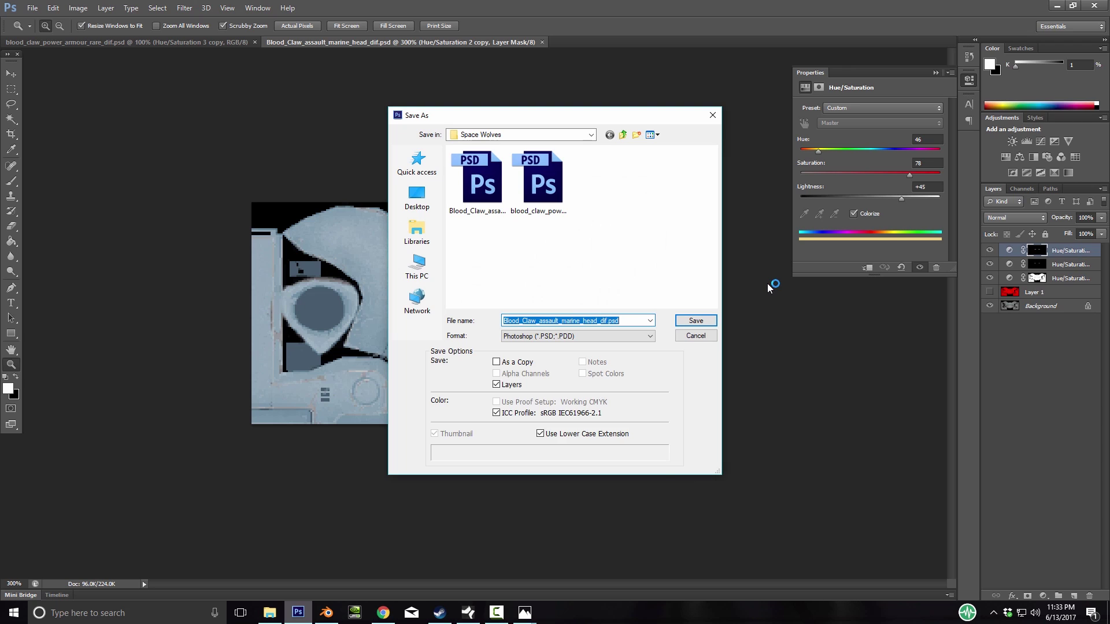
key("Tab")
key("alt+Down")
key("Down")
key("Down")
key("Down")
key("Down")
key("Down")
key("Down")
key("Down")
key("Down")
key("Down")
key("Down")
key("Down")
key("Down")
key("Down")
key("Down")
key("Down")
key("Down")
key("Down")
key("Down")
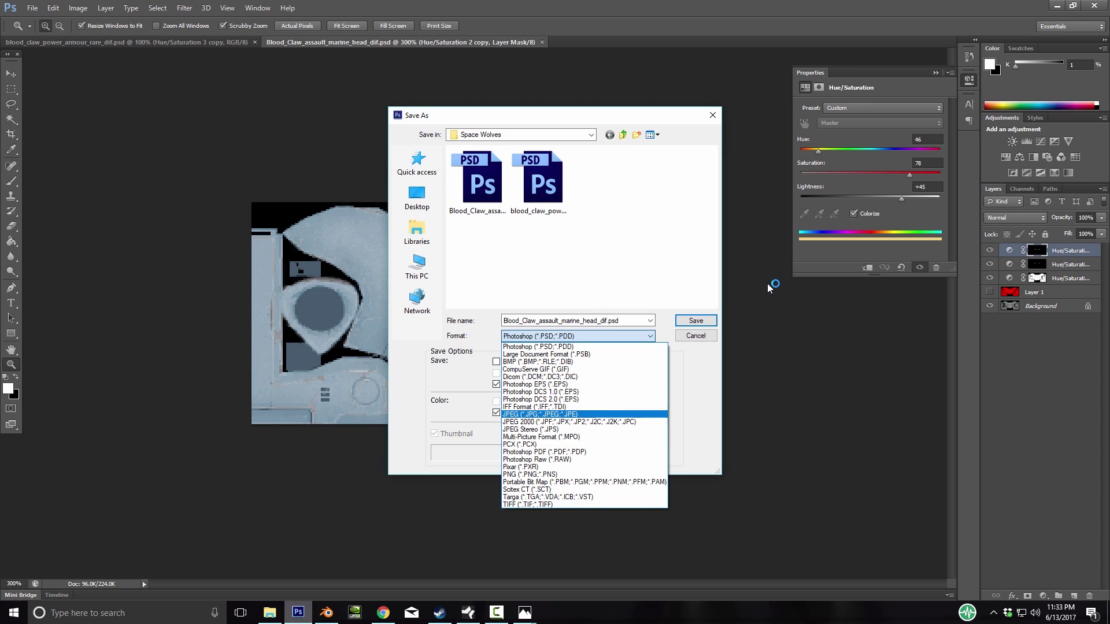
key("Return")
key("Return")
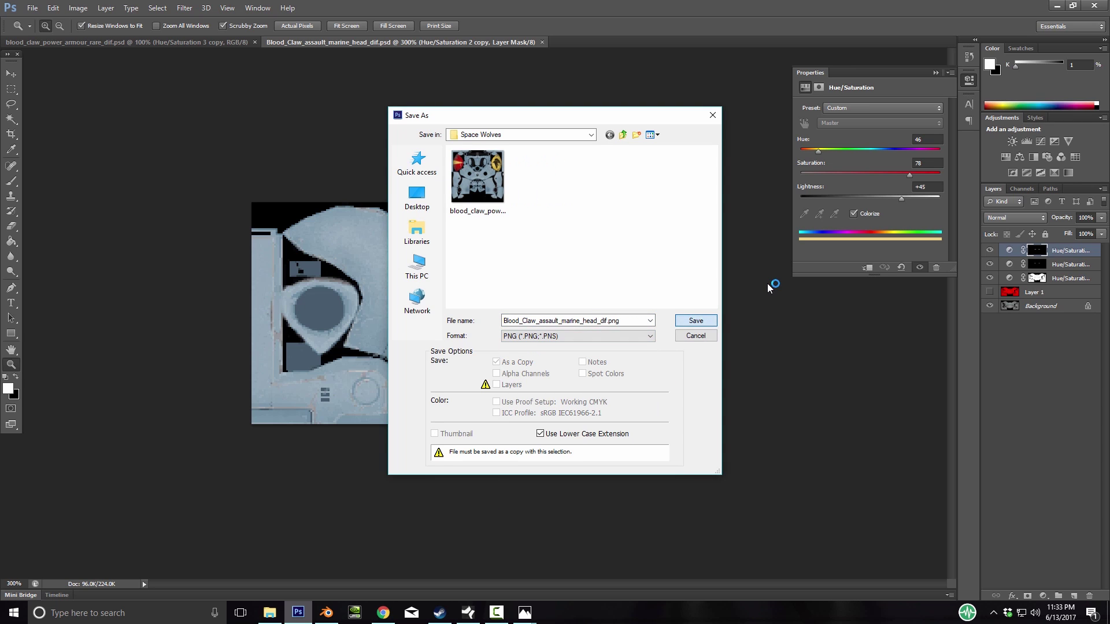
key("Return")
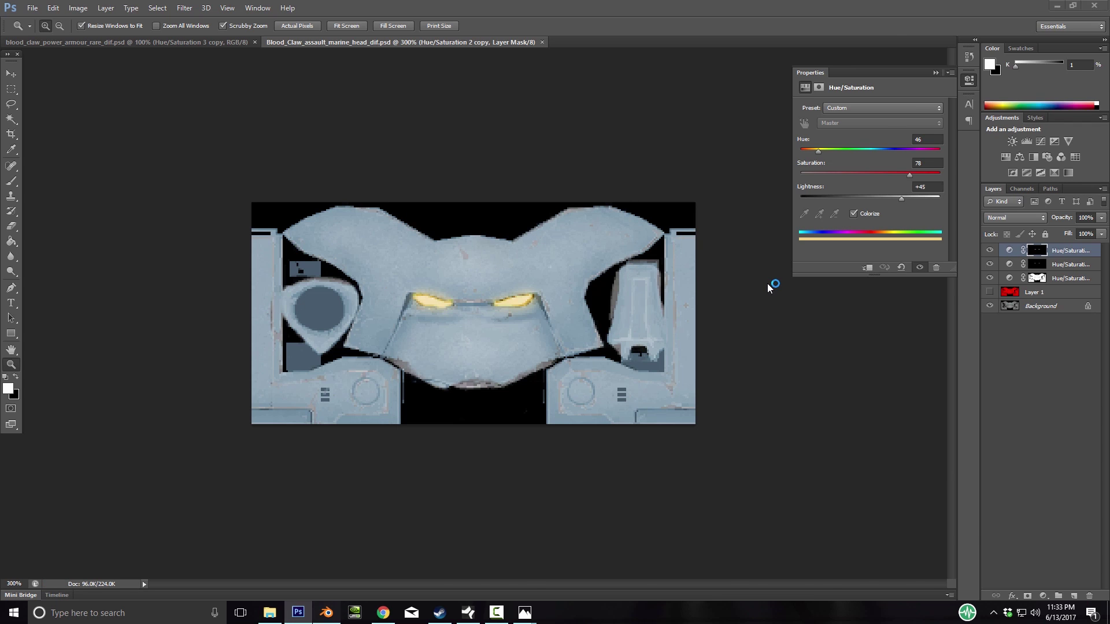
Back in Blender, load Blood_Claw_assault_marine_head_dif.png into the assault helmet's Image Texture node and deselect everything
key("alt+Tab")
left_click(120, 281)
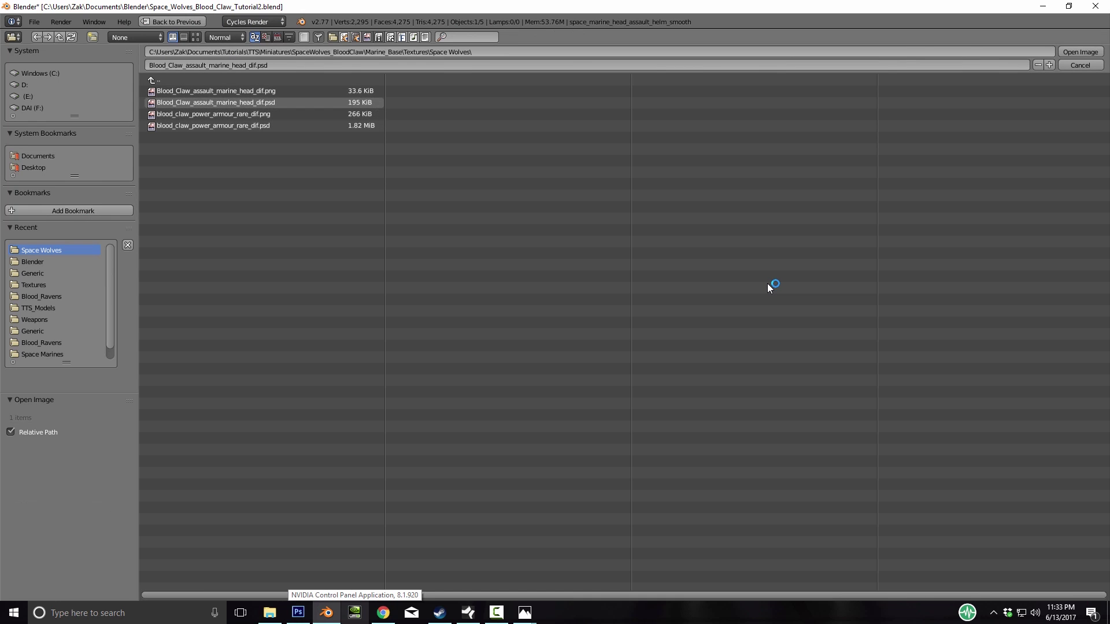
double_click(216, 90)
mouse_move(681, 278)
middle_mouse_down()
mouse_move(537, 231)
mouse_move(607, 283)
middle_mouse_up()
mouse_move(769, 288)
middle_mouse_down()
mouse_move(758, 285)
mouse_move(826, 292)
mouse_move(705, 269)
mouse_move(777, 288)
middle_mouse_up()
key("a")
Examine the textured marine from several angles and distances, and view the alternative helmet on its separate layer
scroll(769, 287, "up", 3)
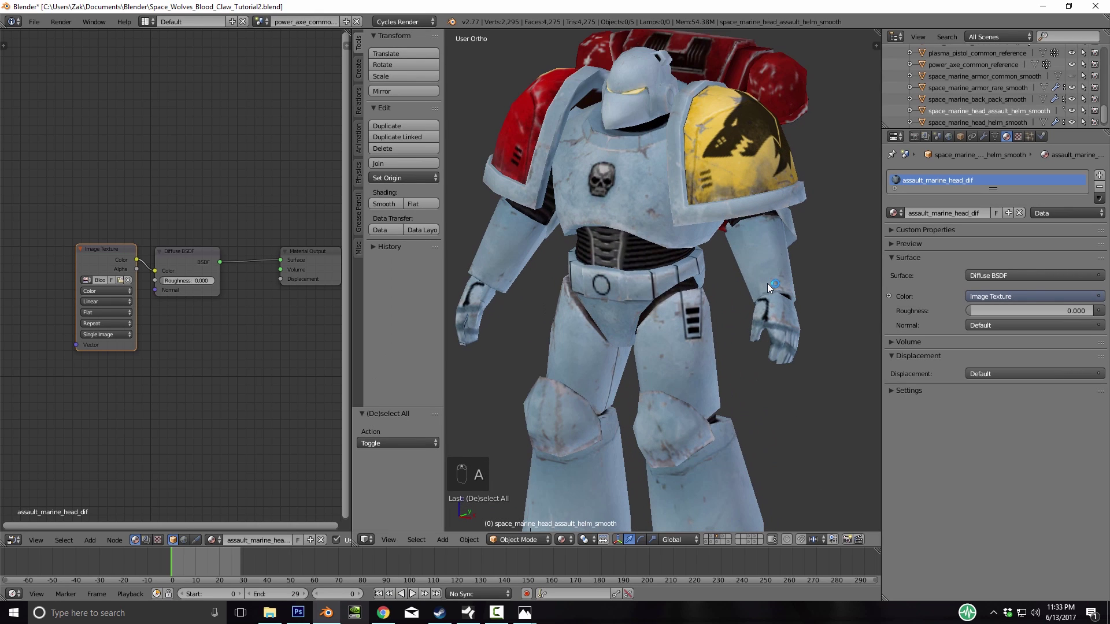
scroll(769, 287, "down", 3)
middle_click_drag(769, 288, 769, 288)
scroll(769, 288, "up", 2)
scroll(769, 288, "down", 5)
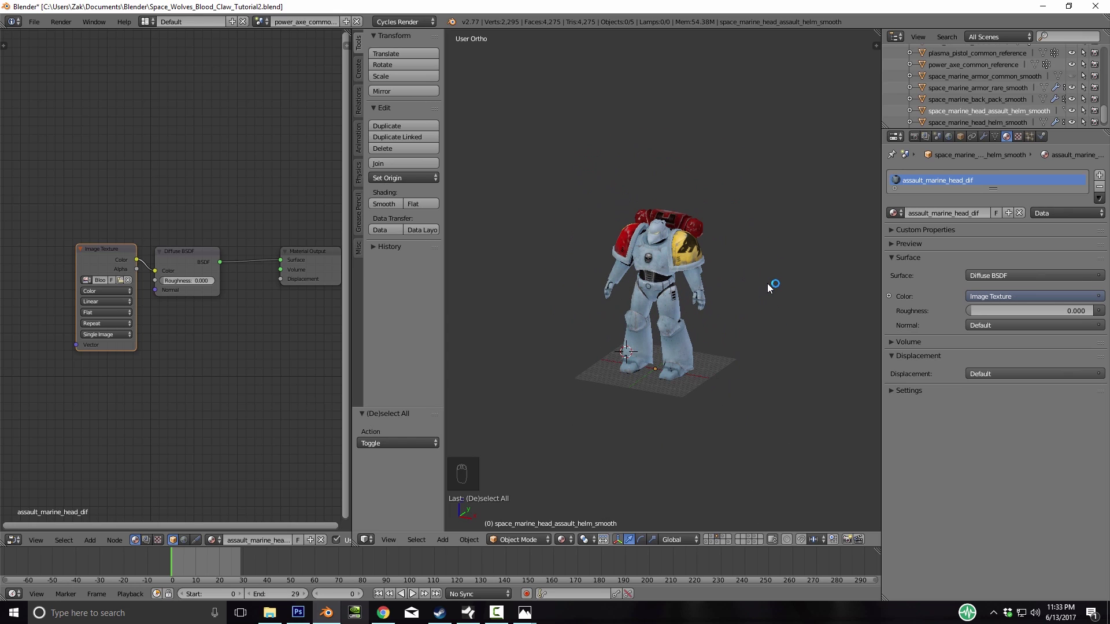
middle_click_drag(769, 288, 769, 288)
scroll(769, 287, "up", 3)
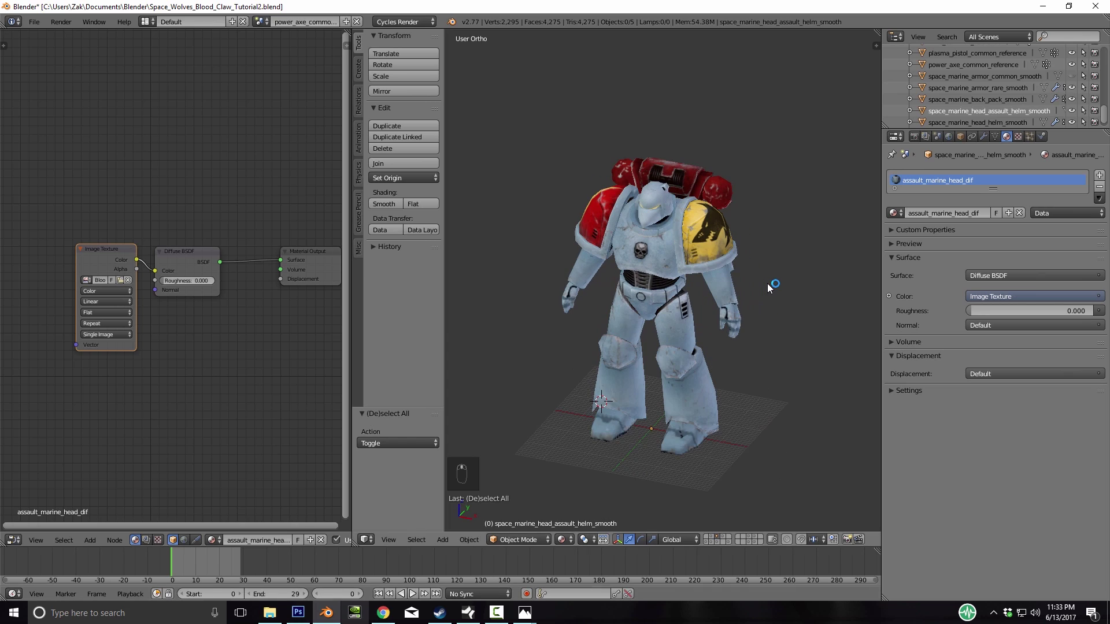
left_click(717, 537)
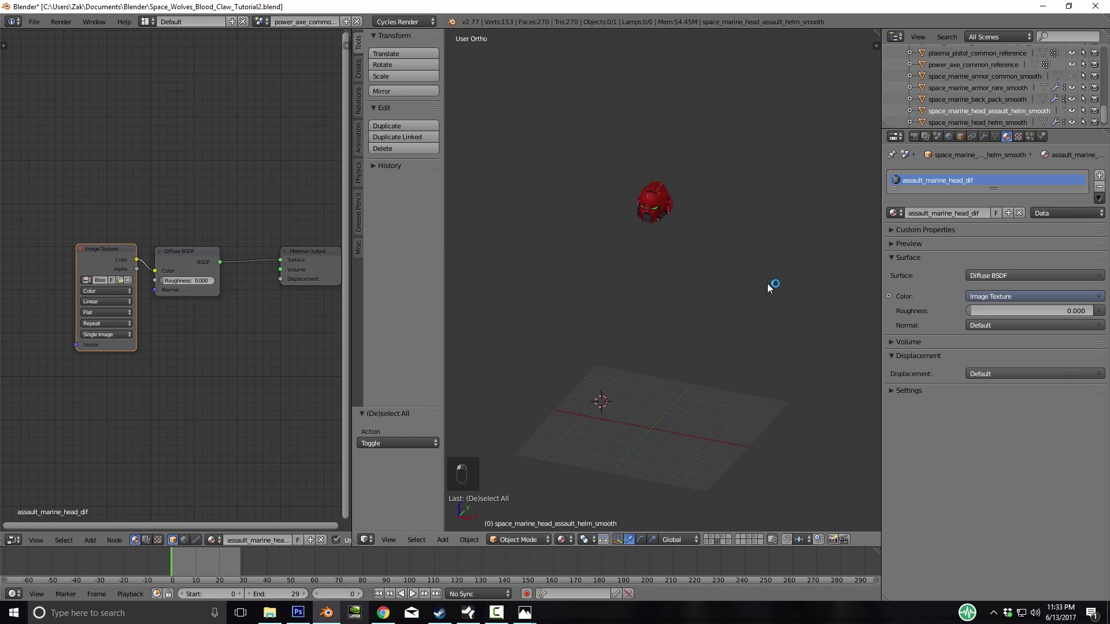
left_click(712, 536)
middle_click_drag(769, 287, 769, 288)
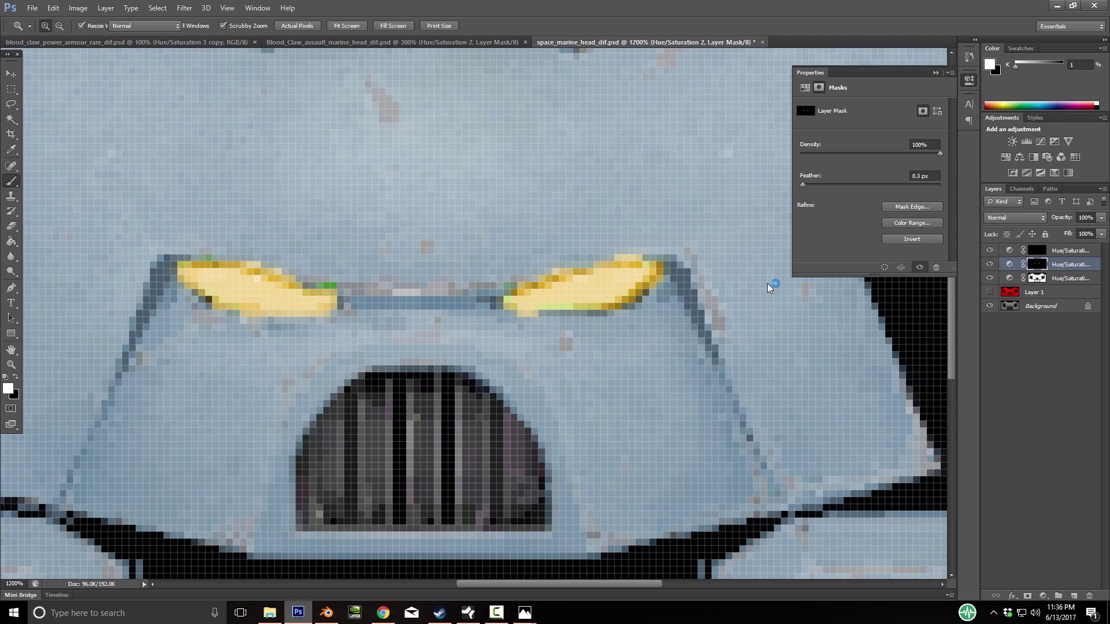
In Photoshop, paint the yellow eye glow and remaining eye areas into the masks of the upper two Hue/Saturation layers of space_marine_head_dif.psd
left_click(1037, 250)
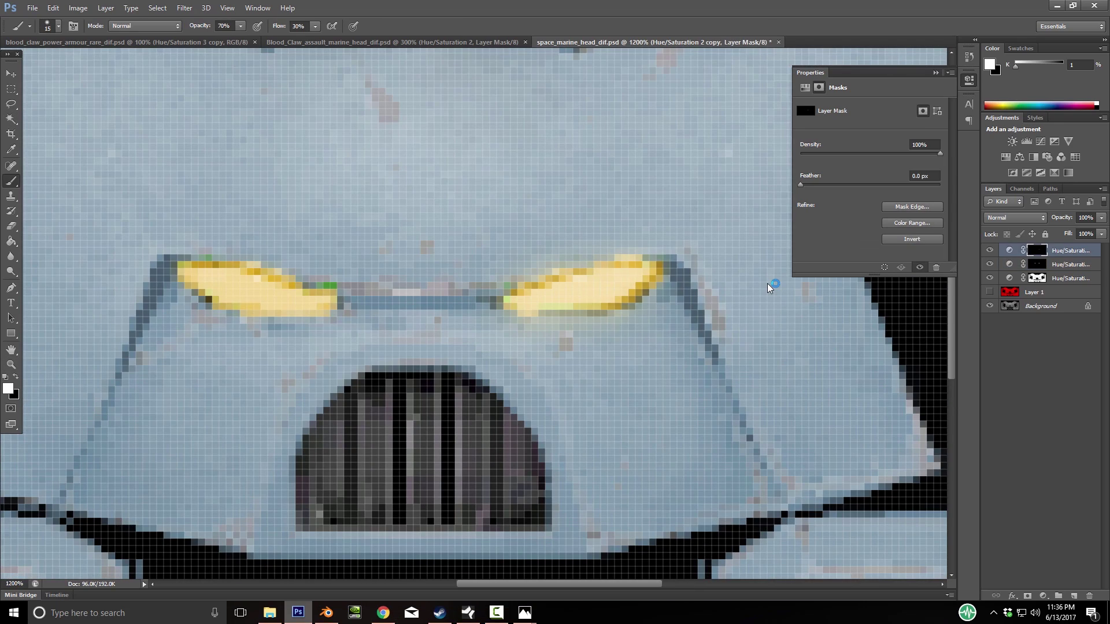
left_click(1037, 264)
left_click(58, 26)
left_click(11, 364)
Save the helmet texture as Blood_Claw_space_marine_head_dif.psd and save a PNG copy named Blood_Claw_space_marine_head_dif.png
left_click(32, 8)
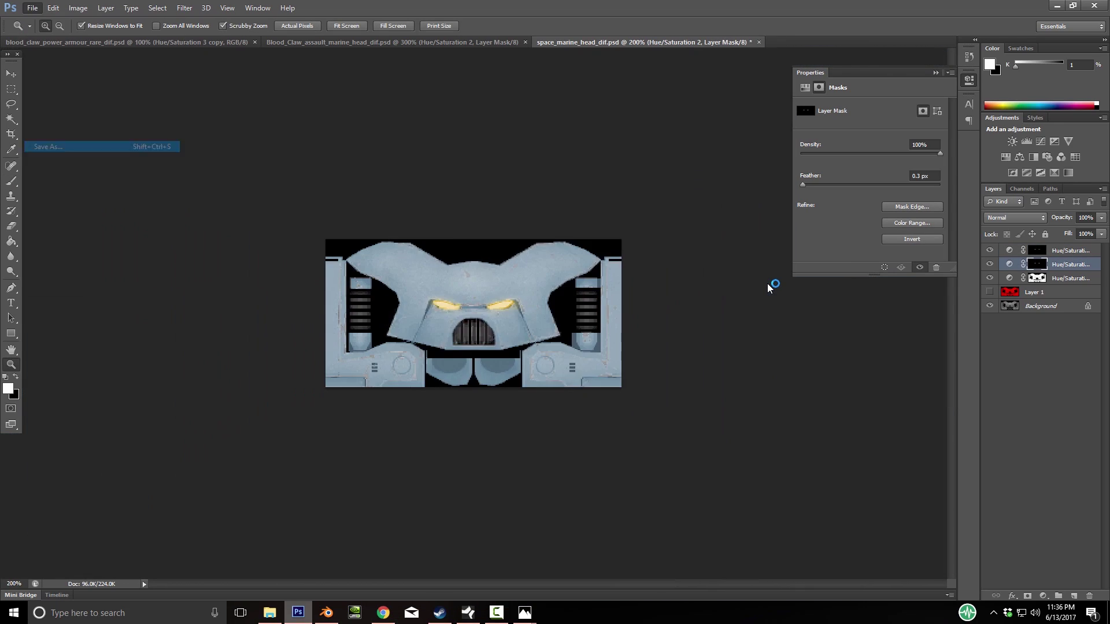
left_click(48, 147)
left_click(504, 320)
type("Blood_Claw_")
left_click(696, 320)
left_click(32, 8)
left_click(48, 147)
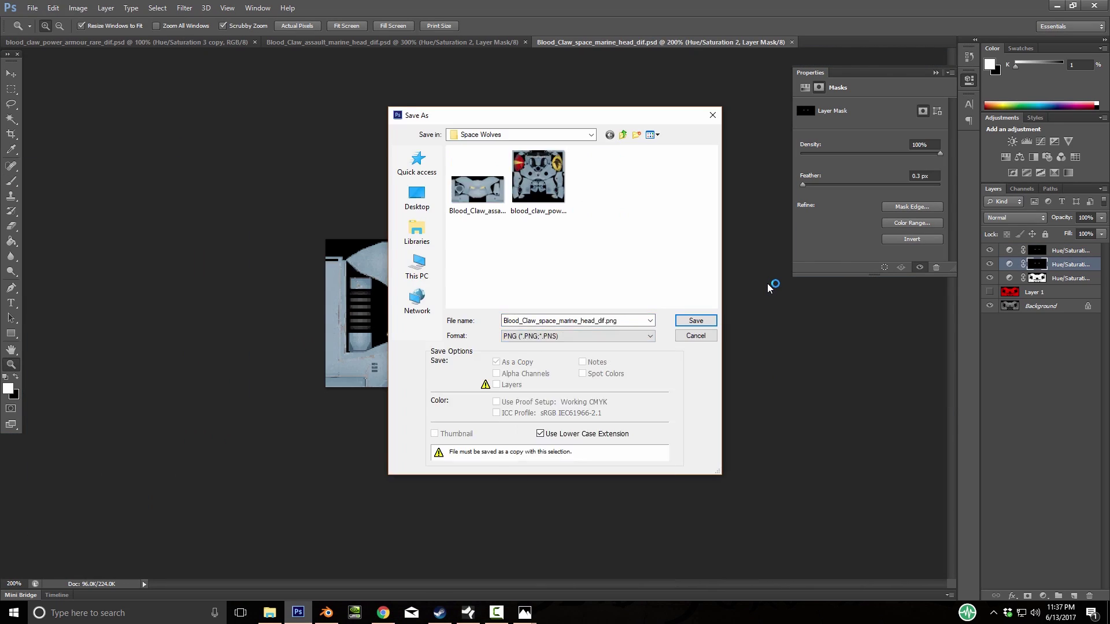
left_click(696, 321)
Select the marine's backpack in Blender, bring up its texture in Photoshop and toggle the visibility of the second layer
left_click(327, 613)
key("KP_Decimal")
right_click(682, 255)
left_click(269, 612)
left_click(297, 612)
left_click(578, 42)
left_click(809, 42)
left_click(990, 264)
Save the backpack texture with the file name prefix Blood_Claw_ and save a PNG copy of it
left_click(32, 8)
left_click(47, 147)
left_click(504, 320)
type("Blood_Claw_")
left_click(695, 321)
left_click(32, 8)
left_click(48, 147)
left_click(696, 320)
Switch to Blender and load the recoloured backpack PNG into the backpack material's Image Texture node
left_click(326, 612)
left_click(99, 277)
double_click(231, 137)
middle_click_drag(693, 288, 769, 288)
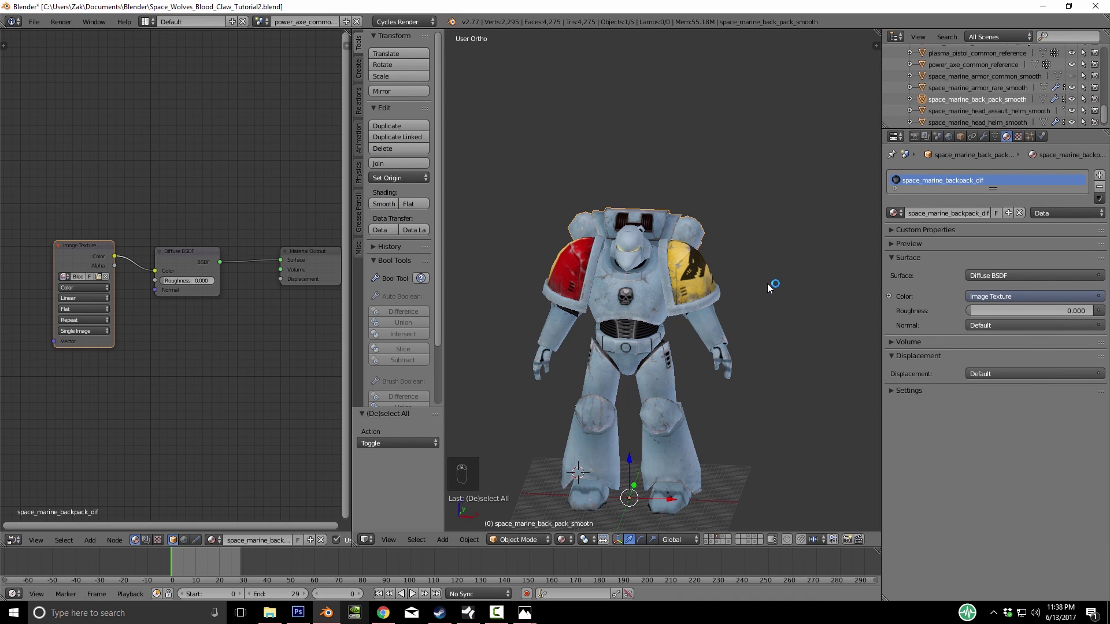
View the helmet and weapon layers, and check Reference.jpg in Photos for the miniatures' weapons and details
left_click(722, 537)
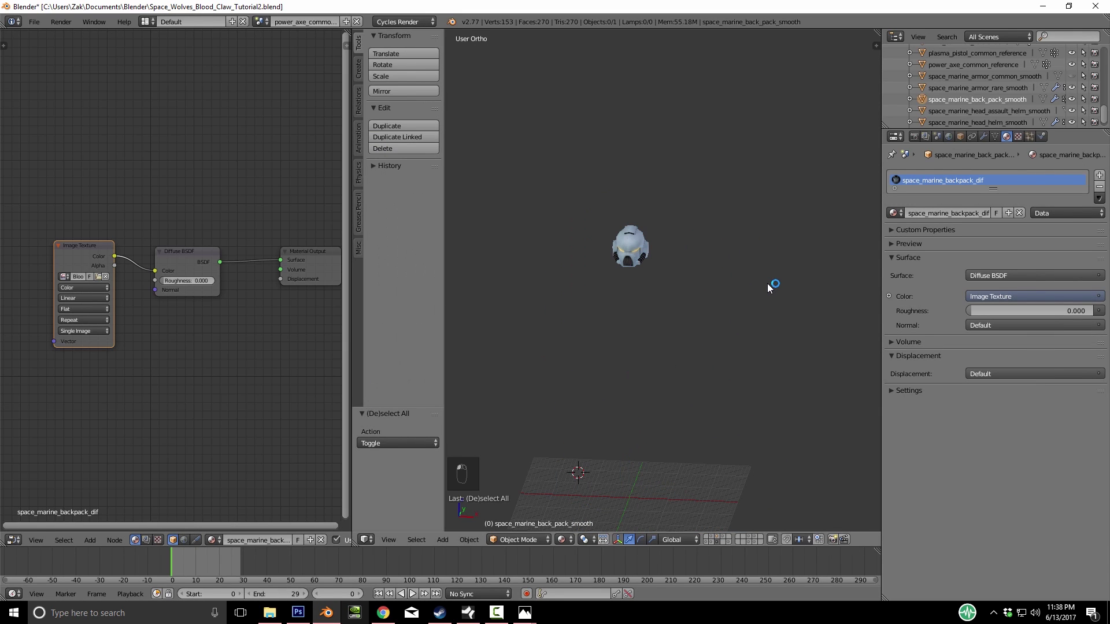
left_click(727, 536)
left_click(707, 542)
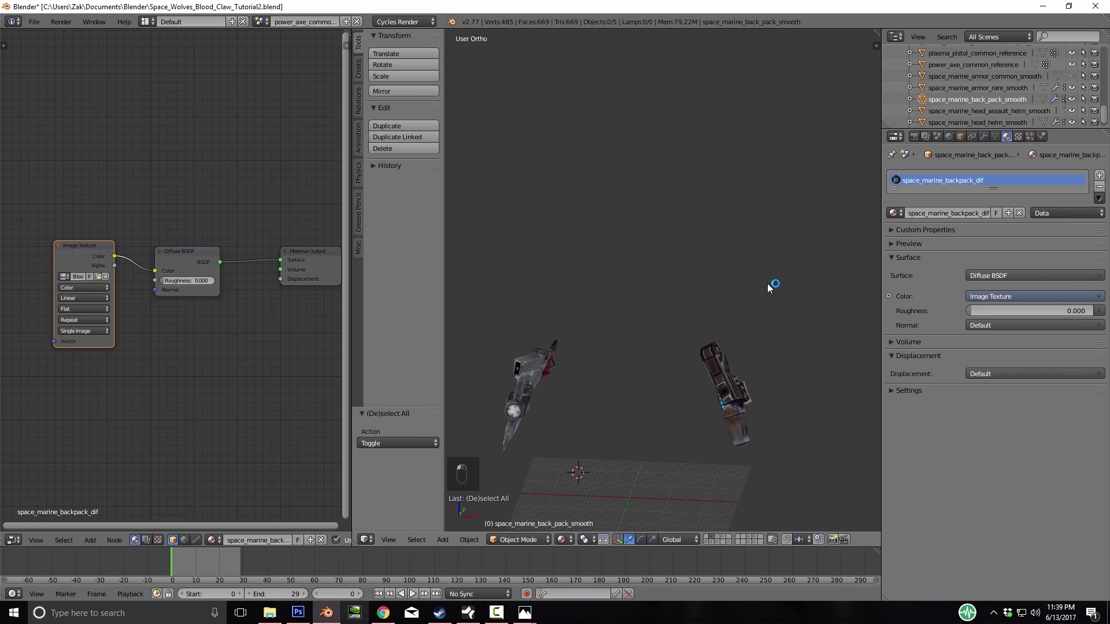
mouse_move(767, 287)
middle_mouse_down()
mouse_move(712, 266)
mouse_move(769, 287)
middle_mouse_up()
left_click(524, 613)
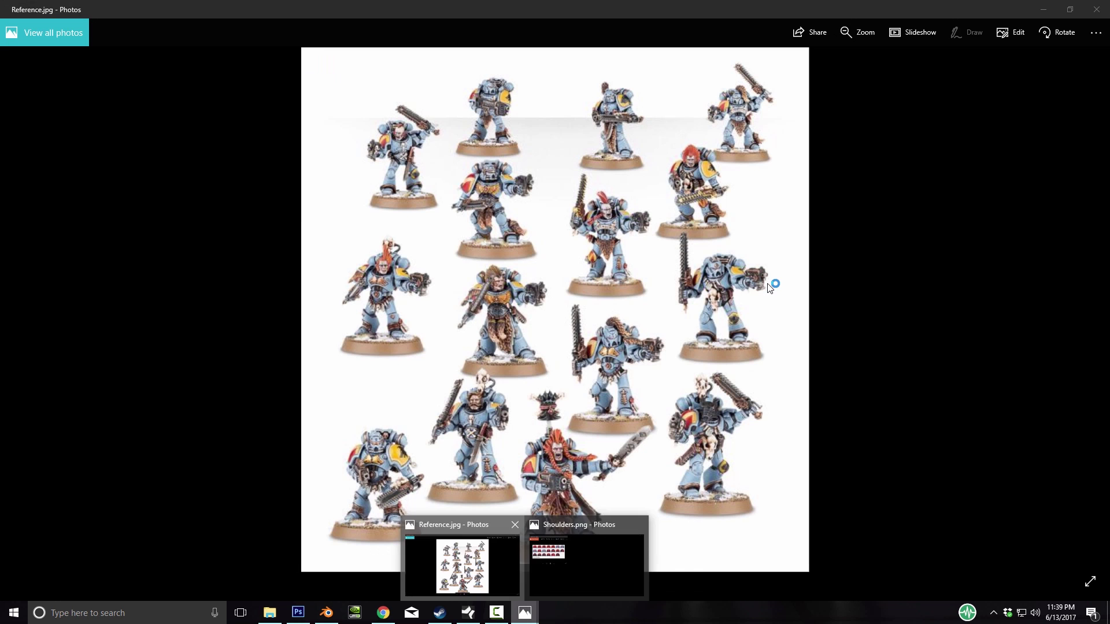
left_click(462, 559)
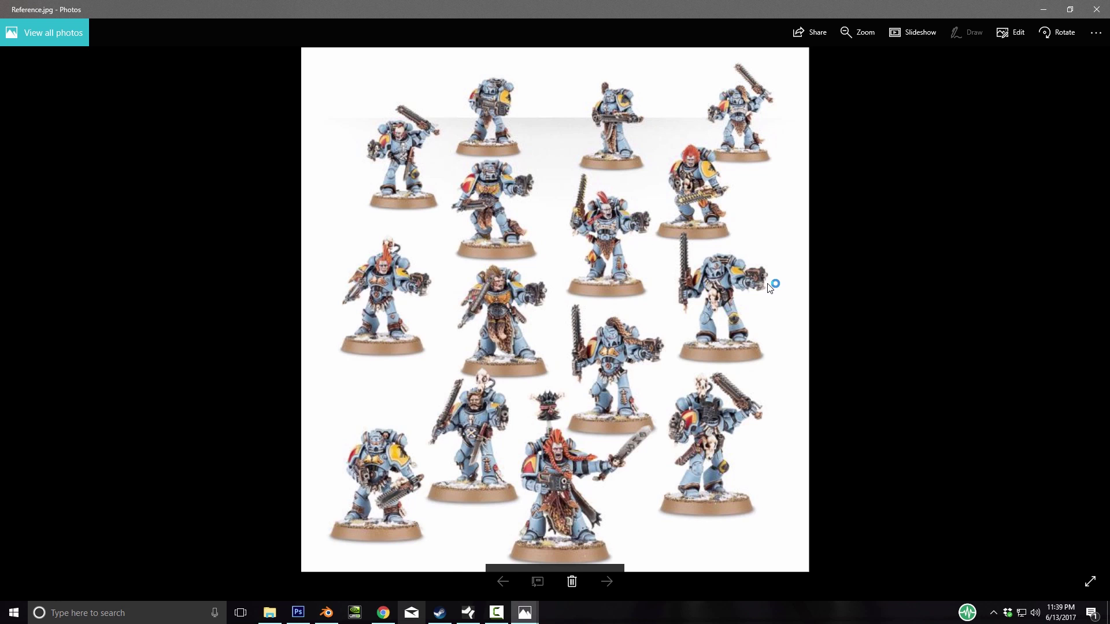
left_click(326, 613)
middle_click_drag(771, 288, 771, 288)
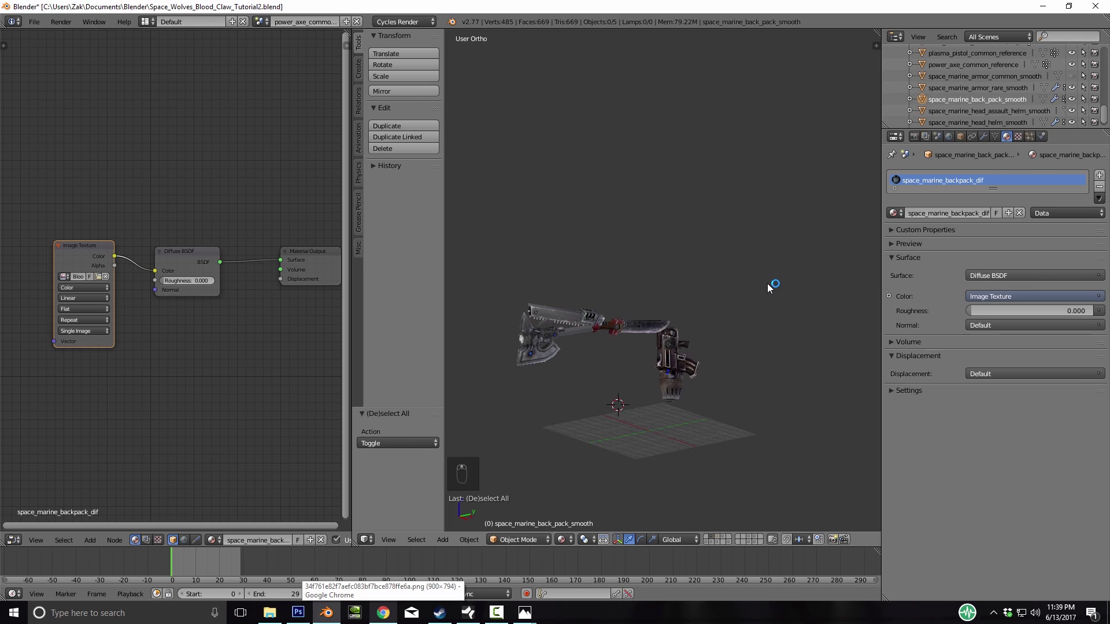
Switch between the marine's layer and the layers of other creatures to compare the finished marine with those models
key("1")
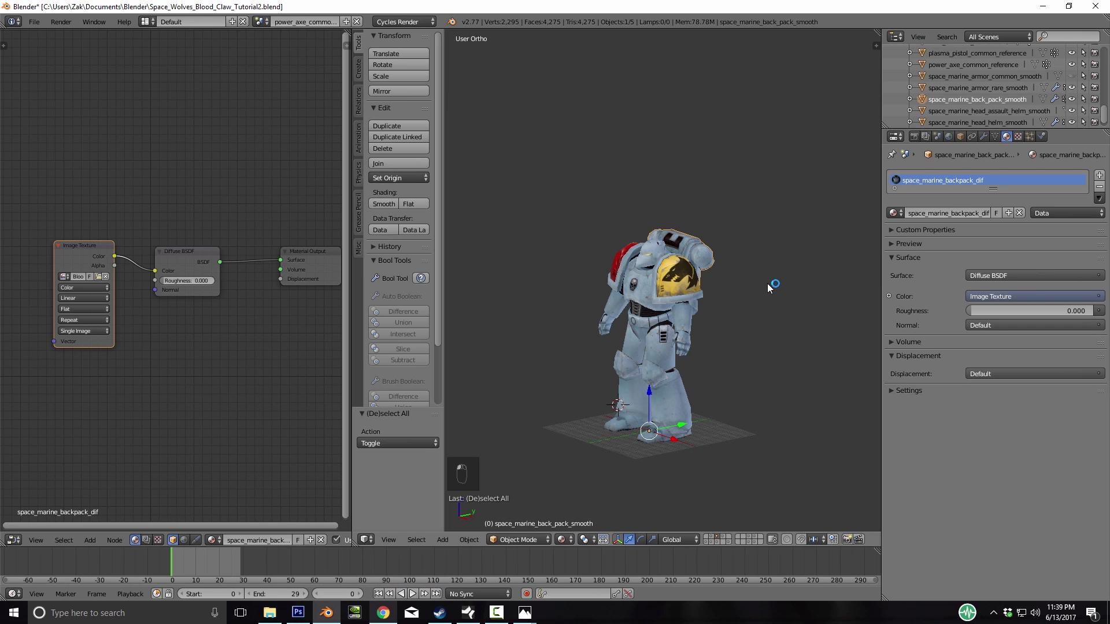
middle_click_drag(771, 288, 770, 287)
scroll(770, 288, "up", 2)
key("2")
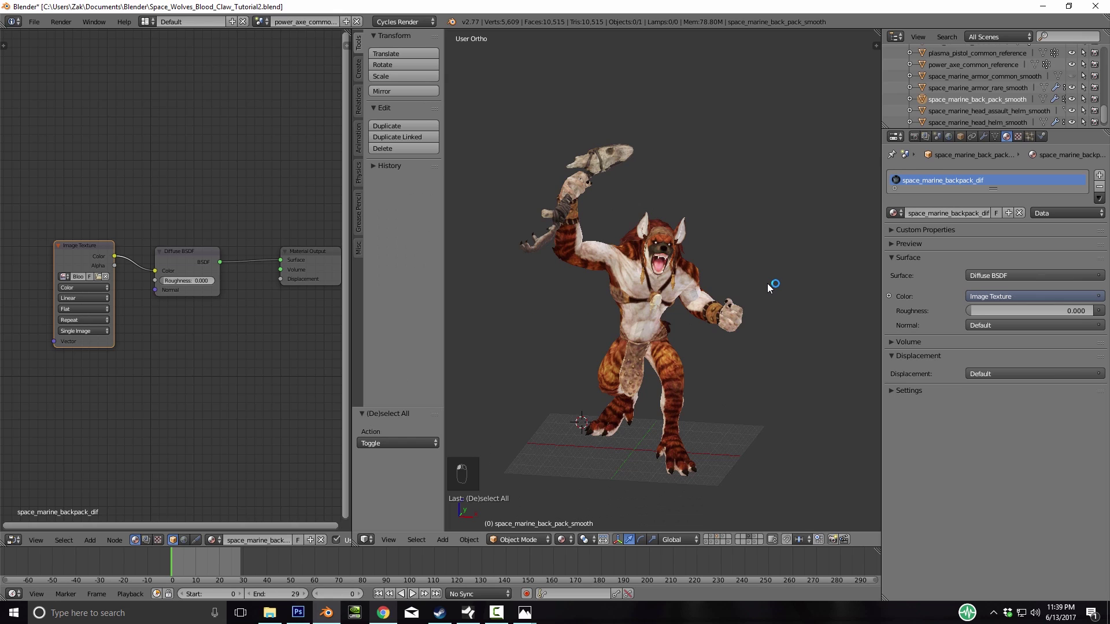
key("1")
middle_click_drag(770, 288, 769, 285)
key("2")
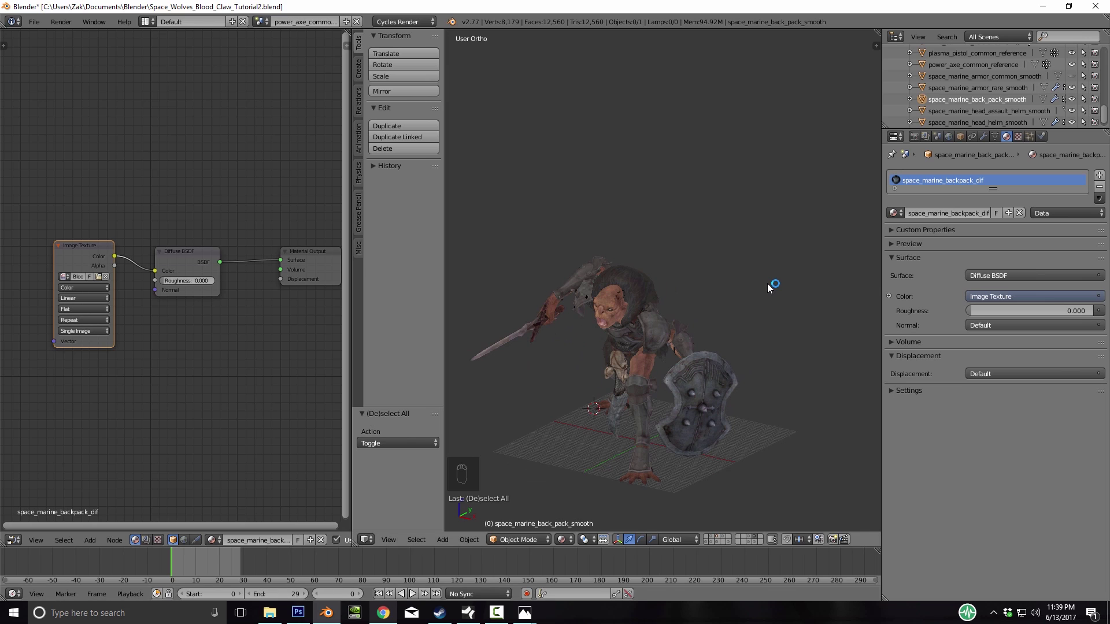
key("1")
middle_click_drag(771, 287, 770, 287)
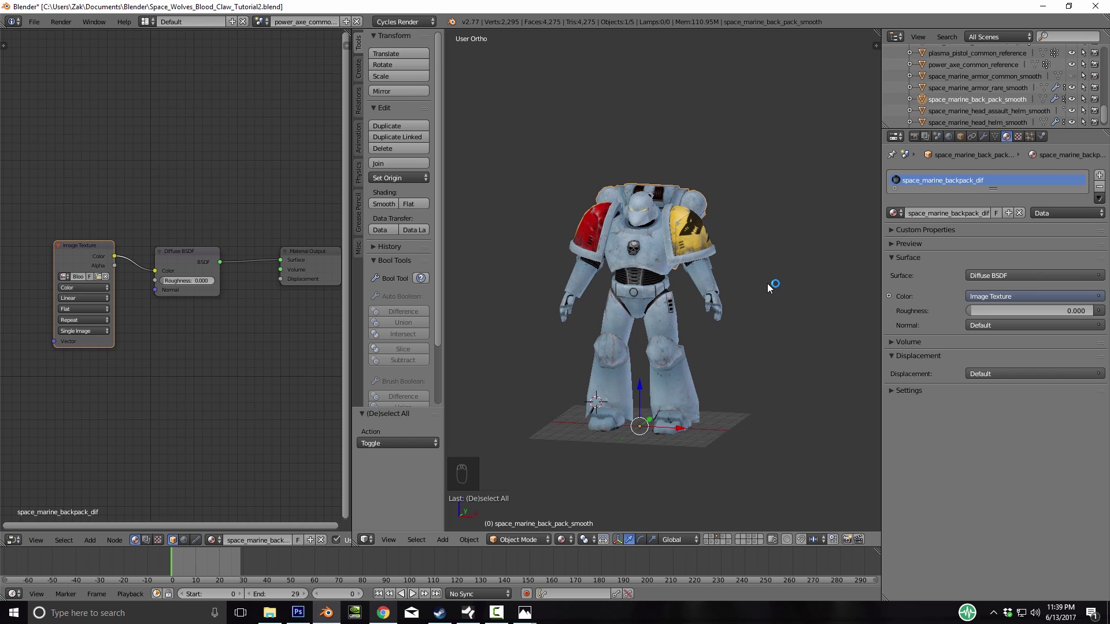
Save Space_Wolves_Blood_Claw_Tutorial2.blend over the existing file
key("ctrl+s")
key("Return")
middle_click_drag(768, 286, 769, 287)
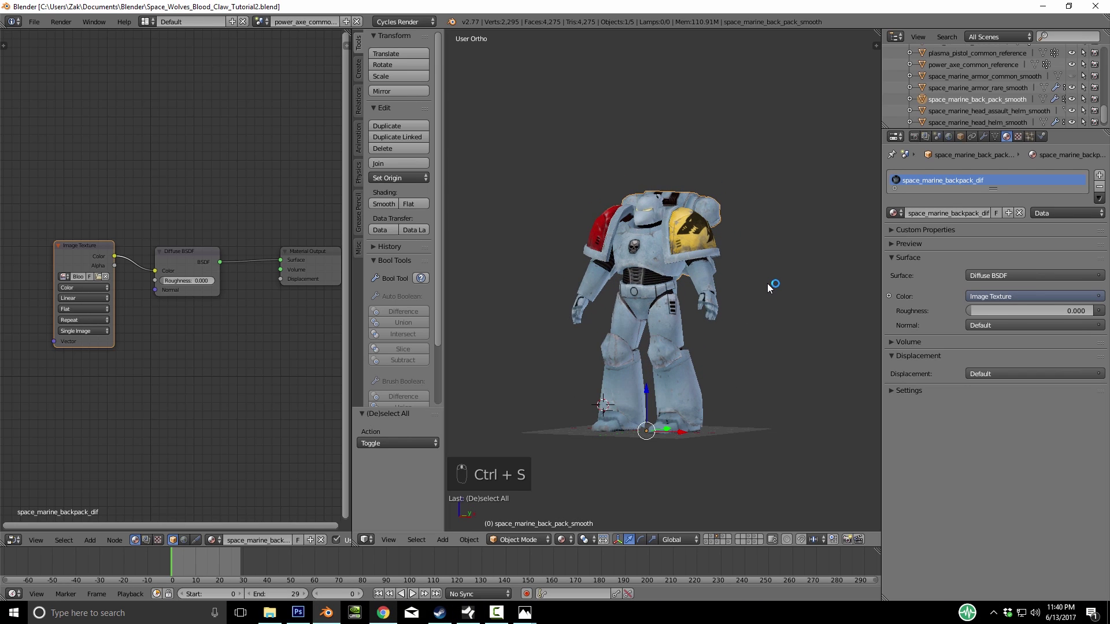
scroll(769, 287, "down", 2)
scroll(769, 287, "up", 3)
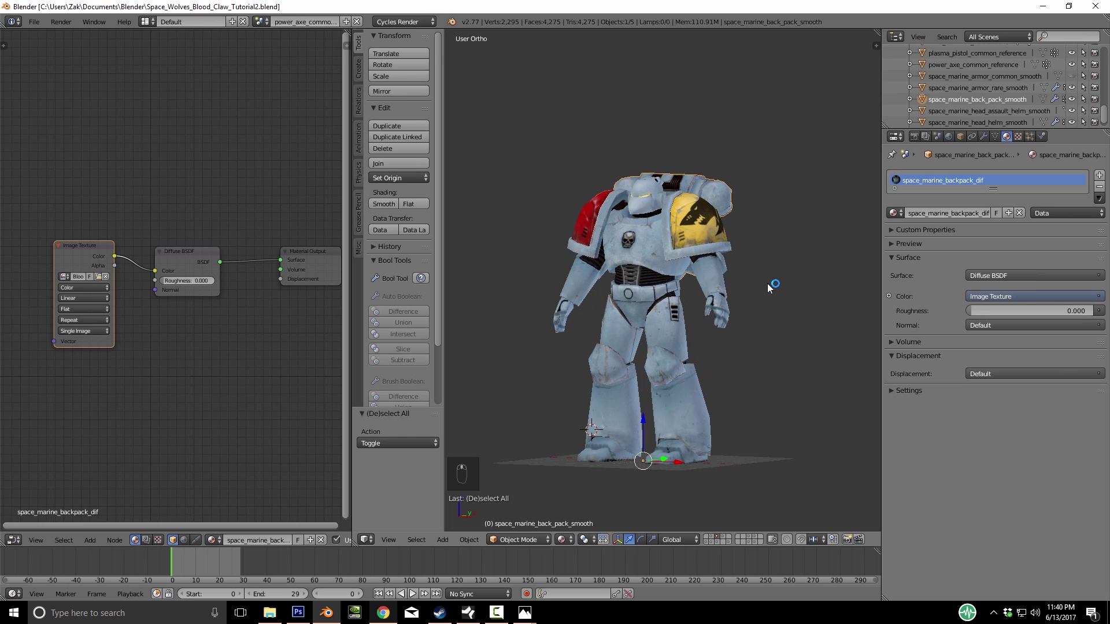
Study the furs and accessories on the miniatures in Reference.jpg, then return to the marine in Blender
left_click(525, 612)
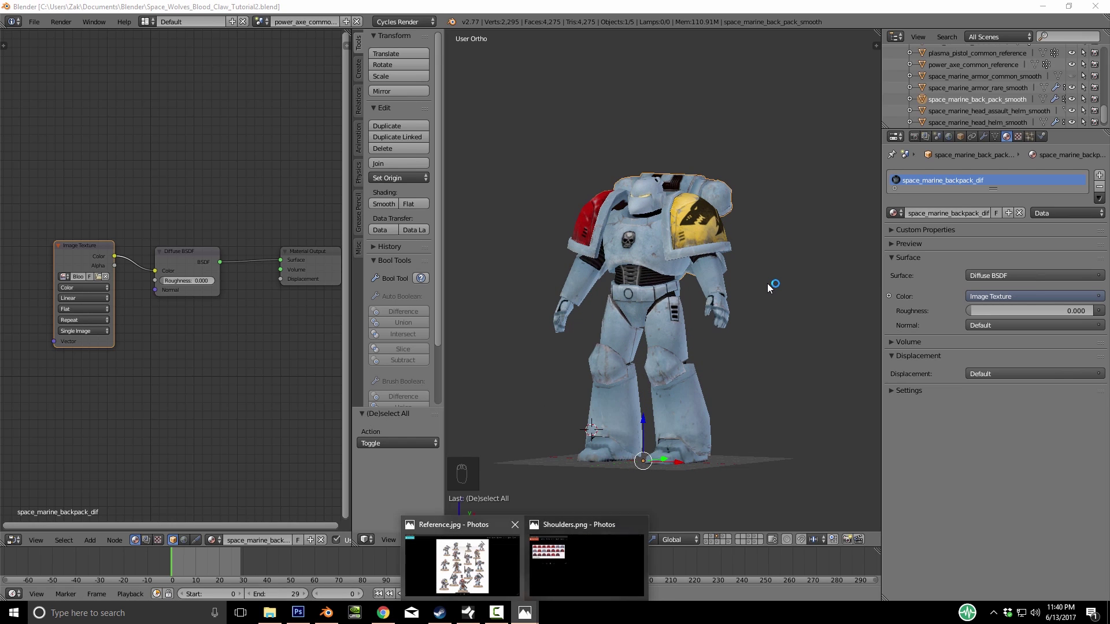
left_click(462, 559)
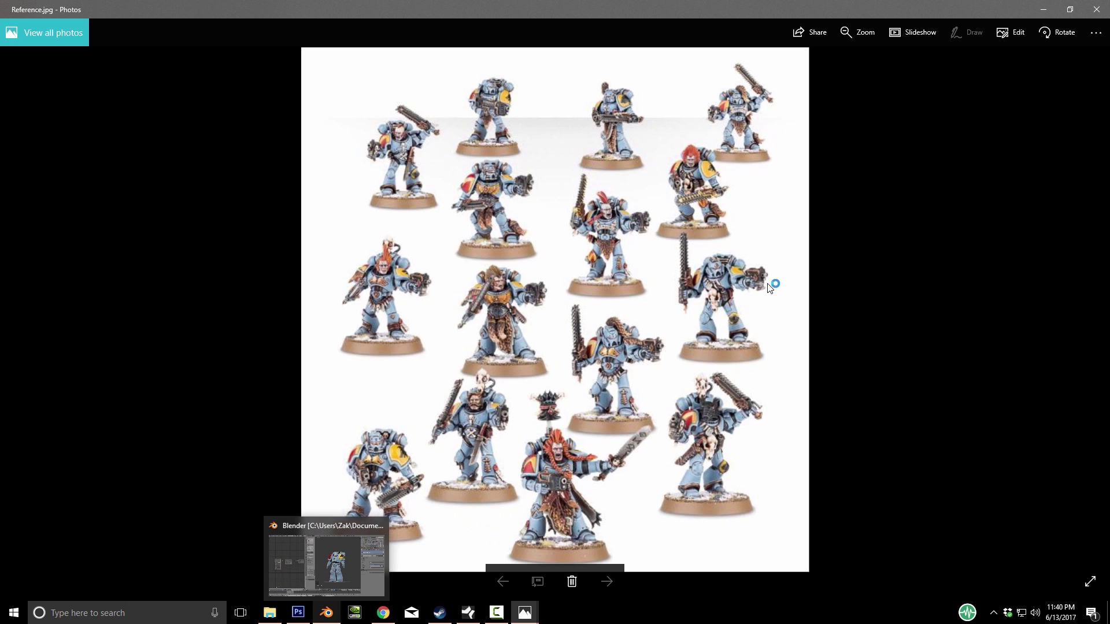
left_click(327, 612)
middle_click_drag(768, 288, 745, 312)
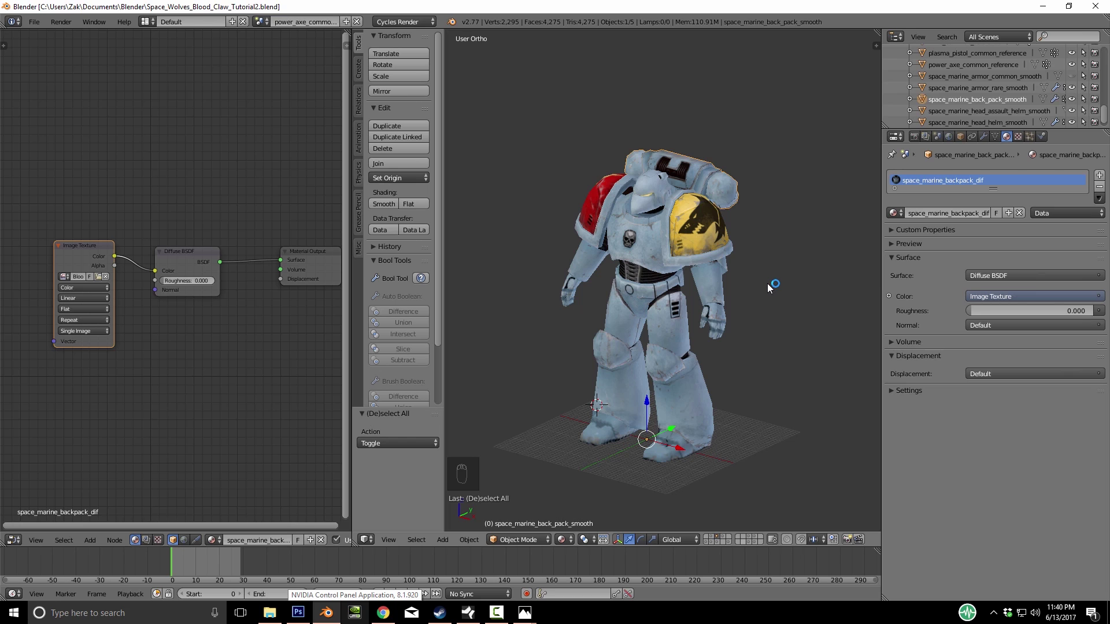
Examine the wolf-pelted Goblin and the bear-cloaked character on their layers for fur parts
left_click(749, 542)
mouse_move(768, 288)
middle_mouse_down()
mouse_move(844, 289)
mouse_move(766, 291)
middle_mouse_up()
right_click(650, 353)
middle_click_drag(650, 352, 595, 347)
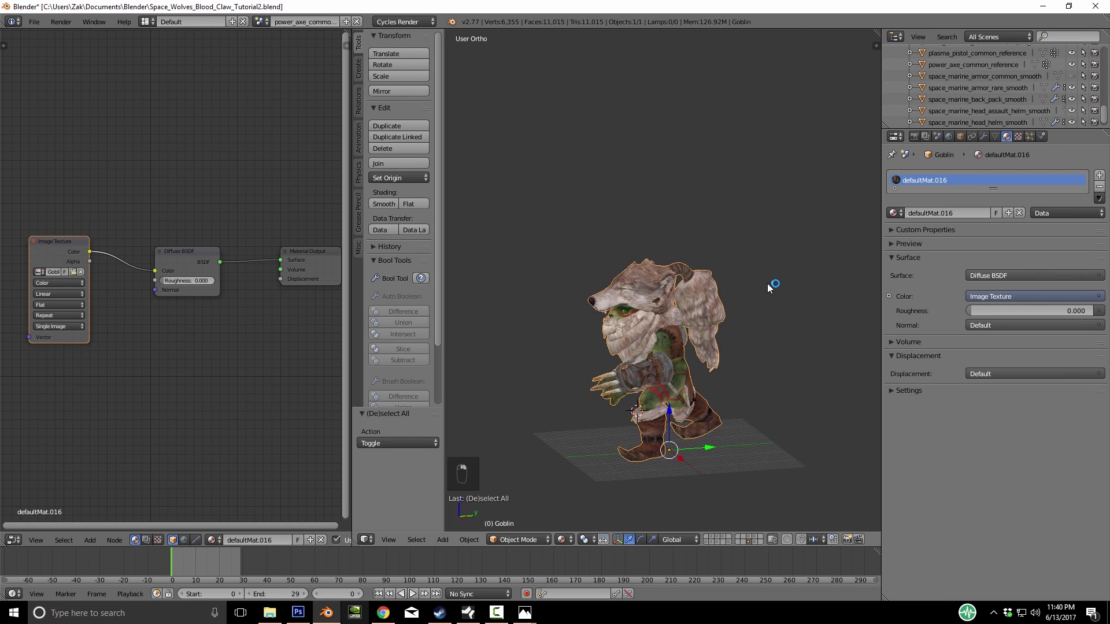
left_click(755, 542)
middle_click_drag(768, 288, 694, 290)
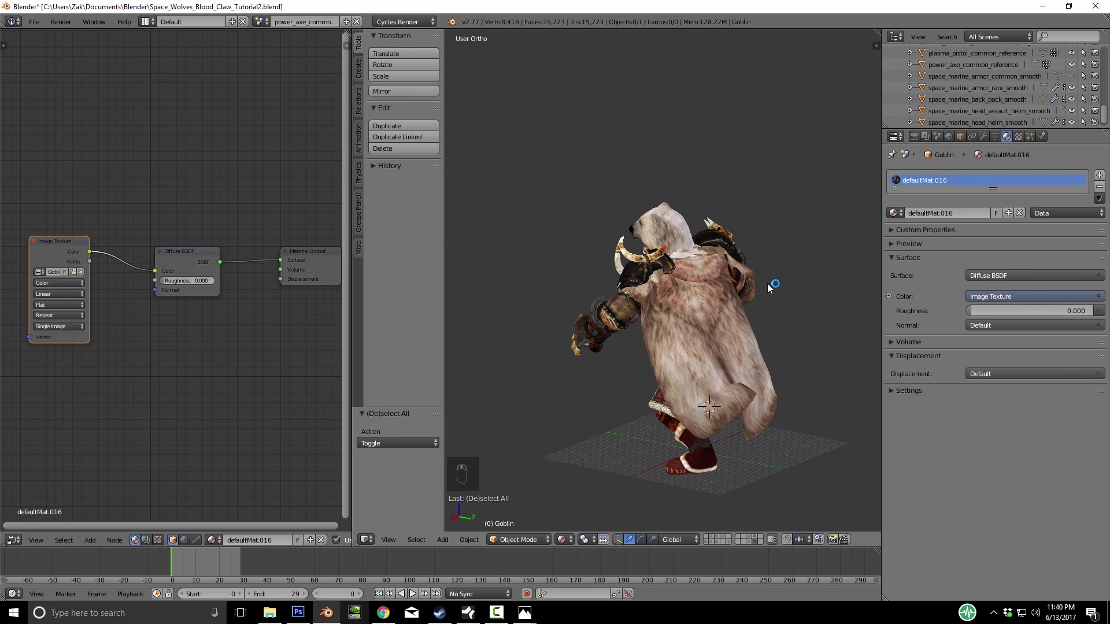
Display the layer of the shield-bearing goblin H_Gob and select the large animal skull hanging at its waist in Edit Mode
left_click(755, 536)
middle_click_drag(768, 287, 878, 282)
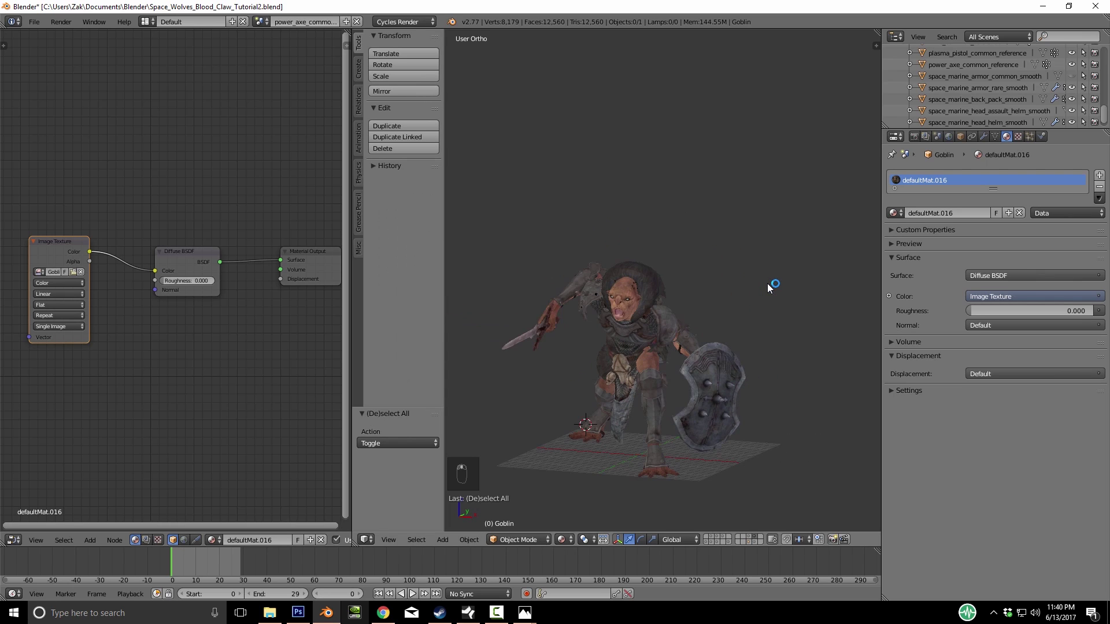
right_click(642, 341)
key("Tab")
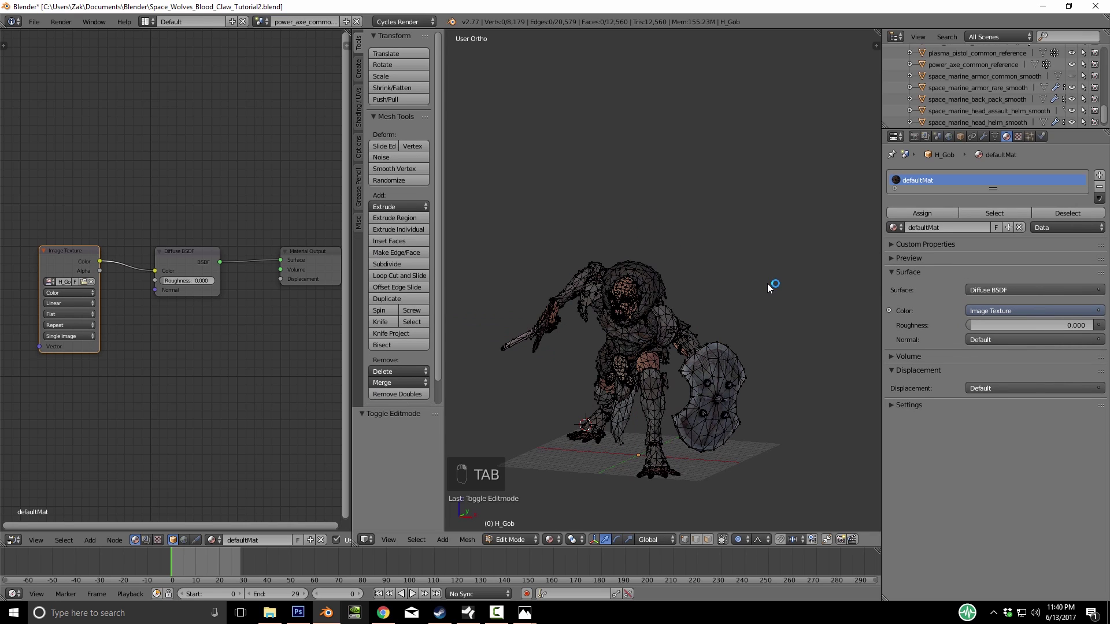
scroll(769, 288, "up", 1)
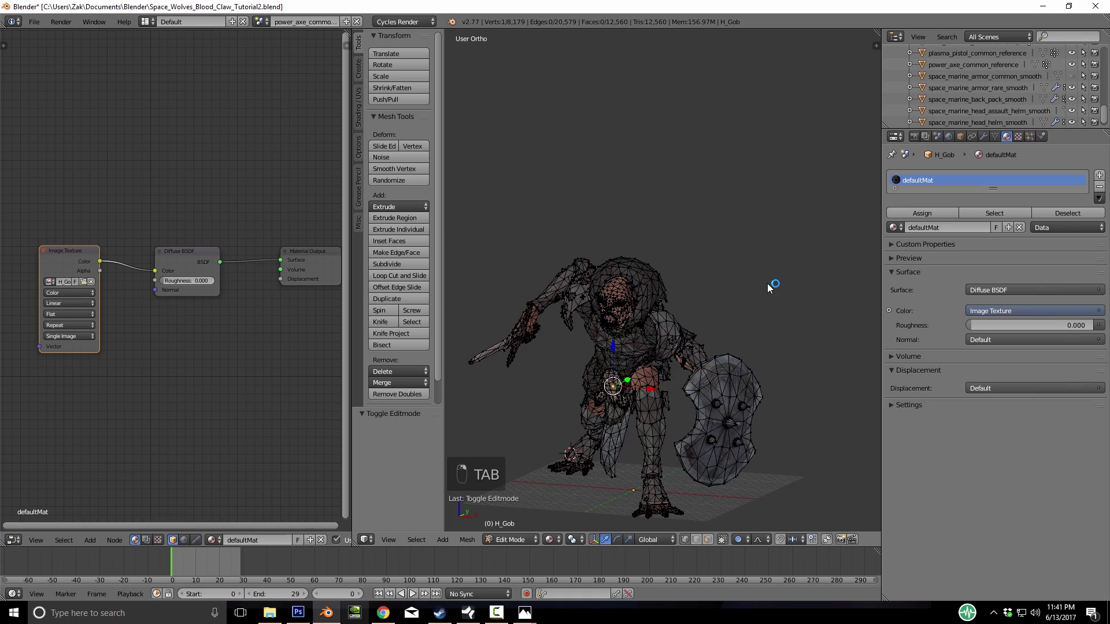
key("KP_Decimal")
key("l")
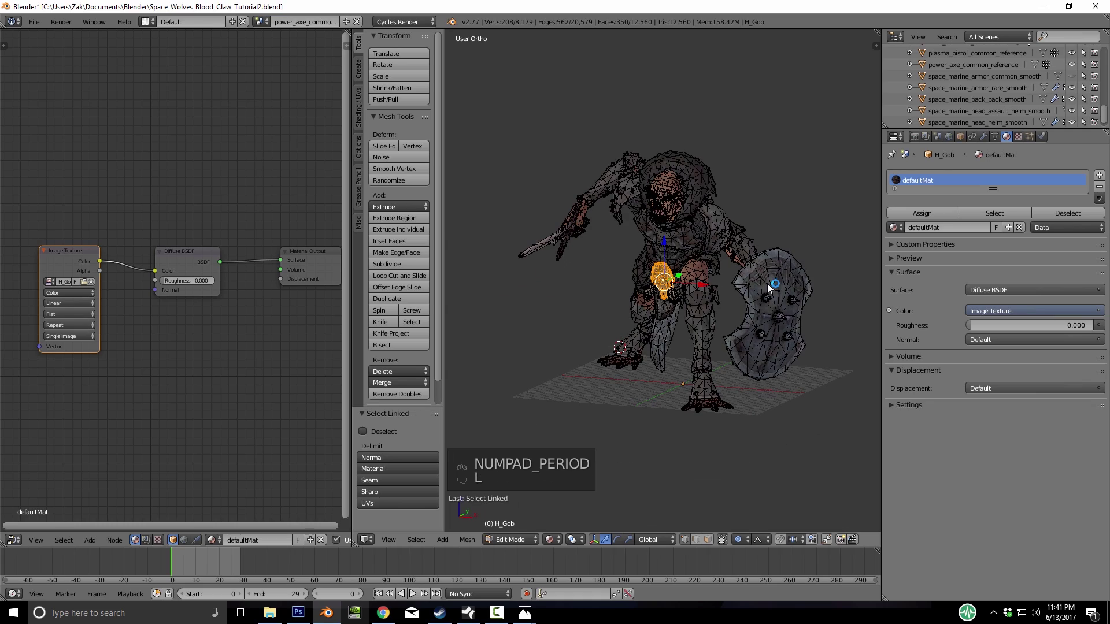
key("KP_Decimal")
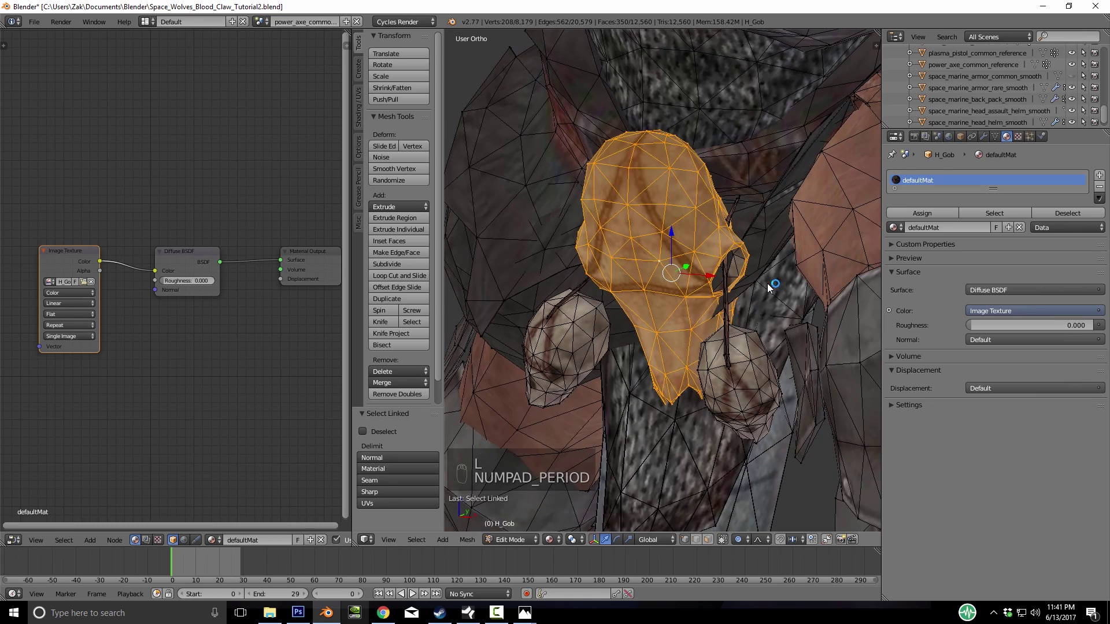
middle_click_drag(767, 288, 767, 288)
scroll(767, 288, "down", 5)
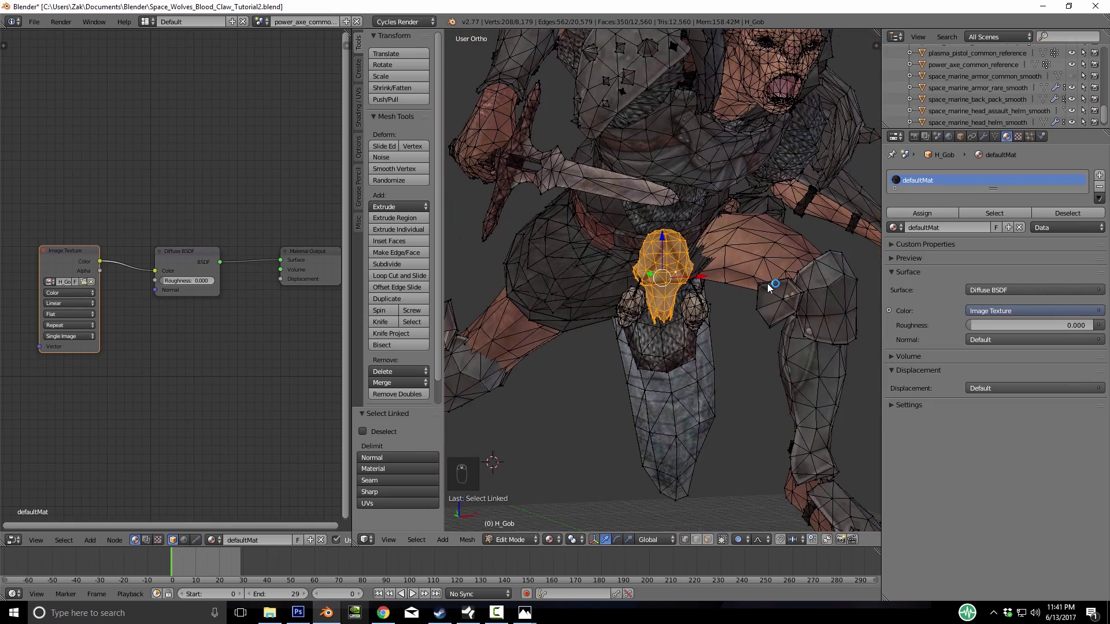
Duplicate the selected skull in place and separate the copy into its own object
key("shift+d")
right_click(635, 368)
key("p")
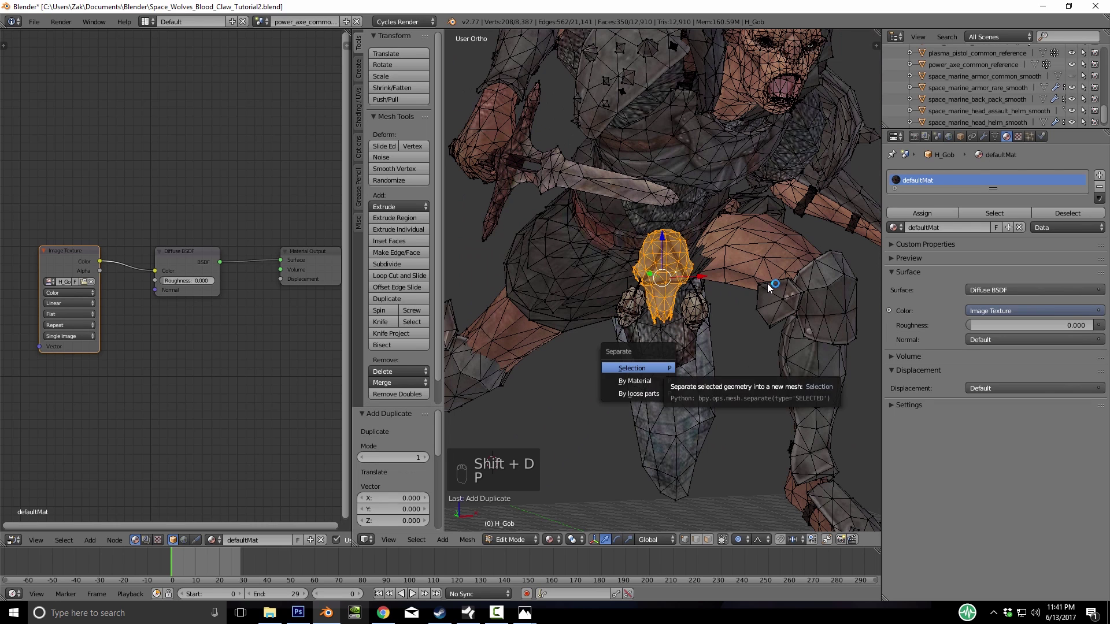
key("Return")
key("Tab")
Move the separated skull to layer 14 and display only that layer
scroll(768, 288, "down", 6)
middle_click_drag(767, 288, 767, 288)
key("KP_Decimal")
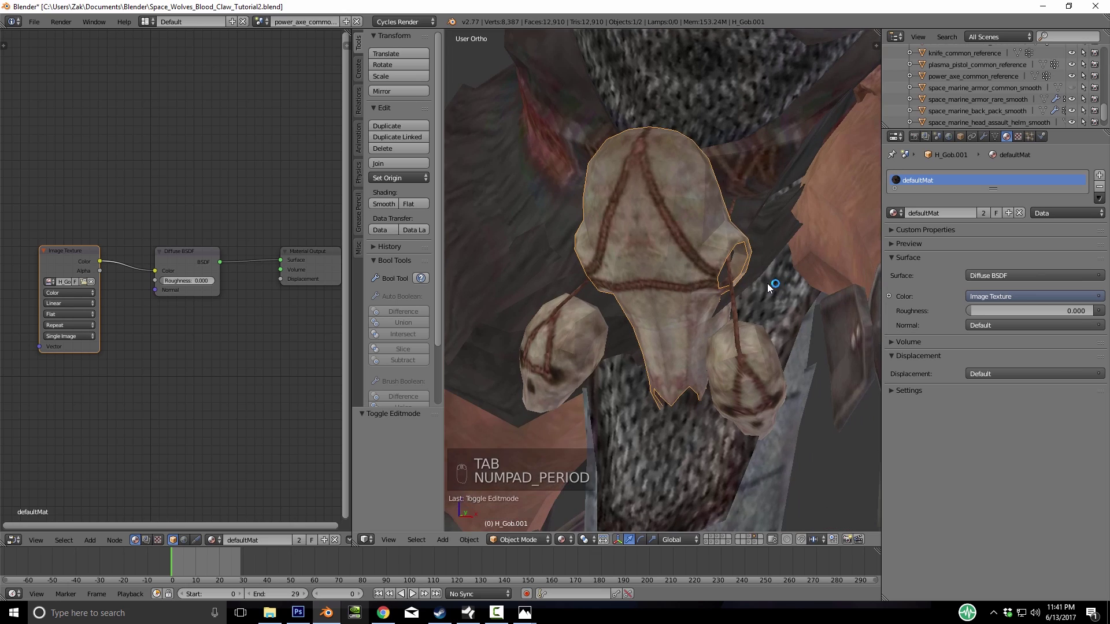
key("KP_1")
key("KP_Decimal")
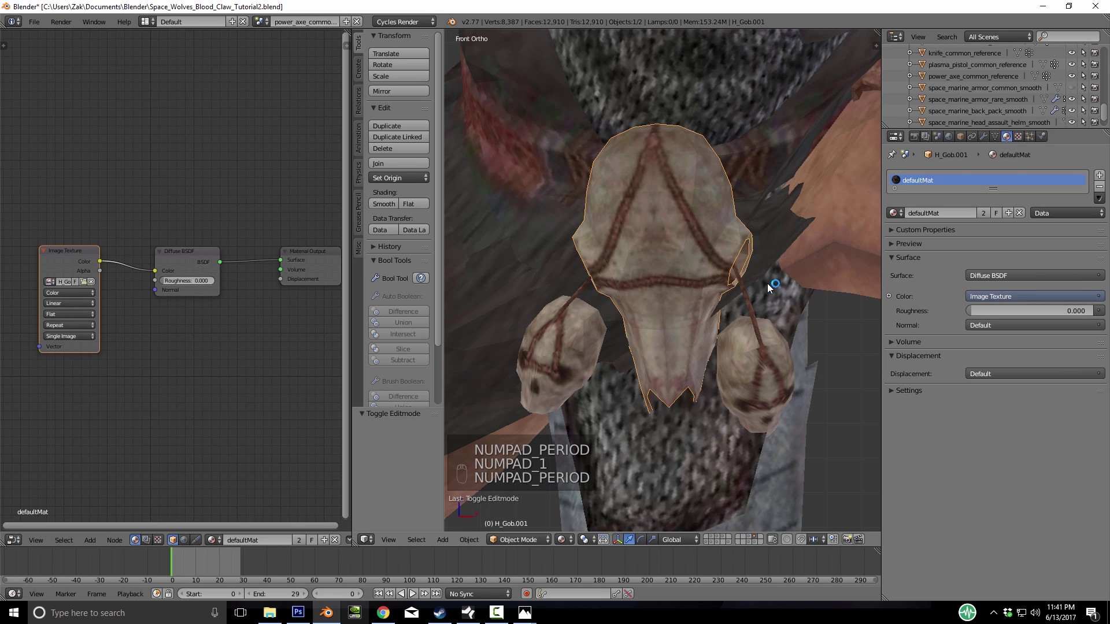
scroll(769, 287, "down", 1)
key("m")
key("m")
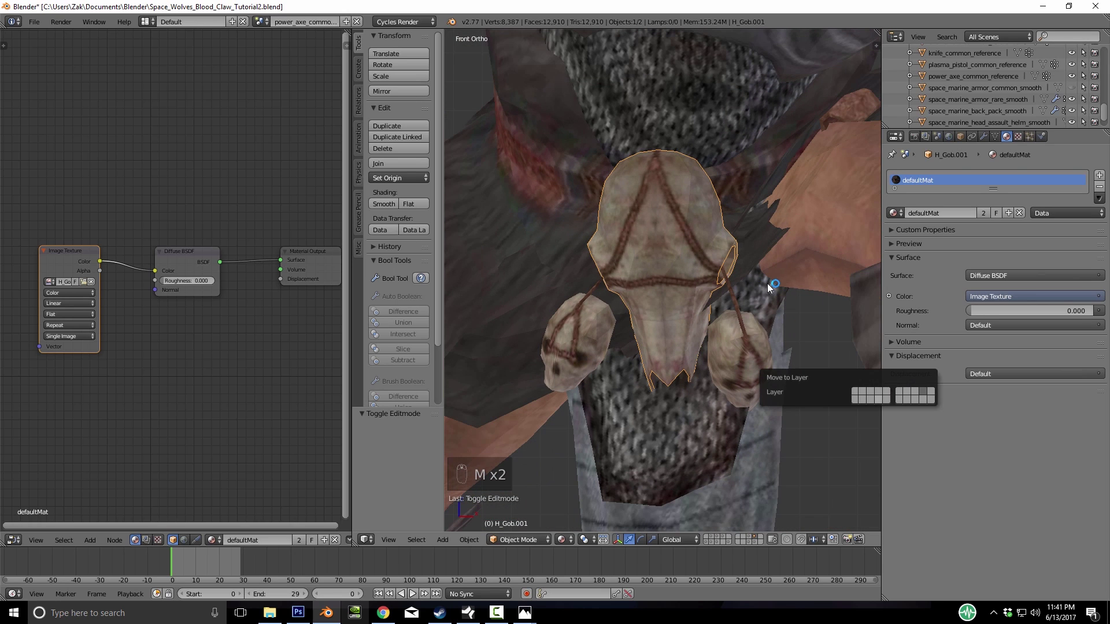
left_click(878, 400)
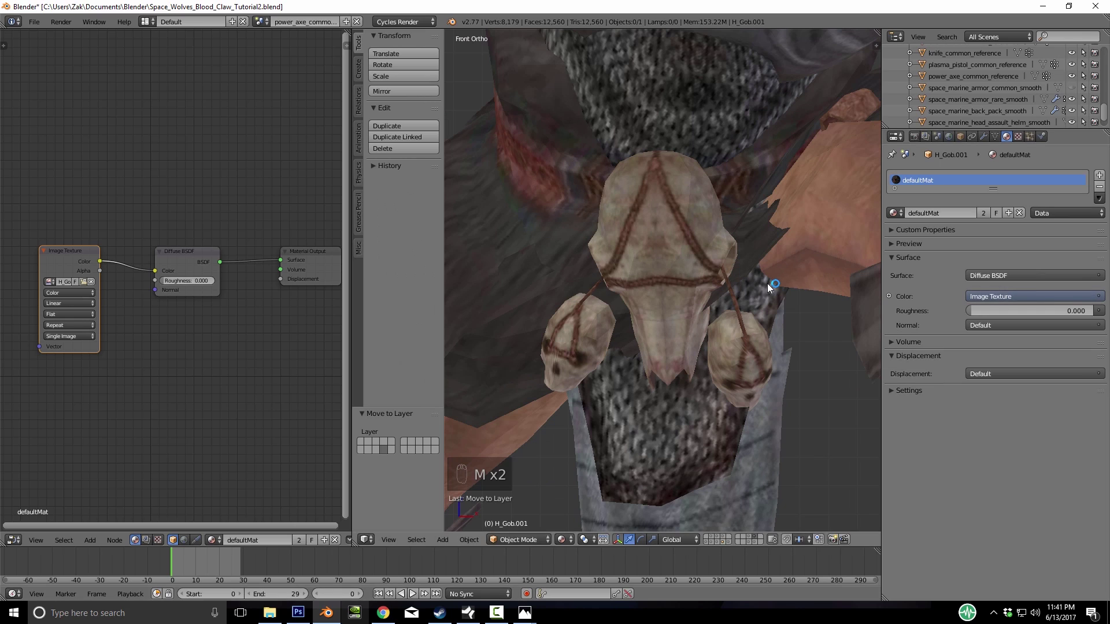
left_click(722, 543)
scroll(768, 288, "down", 9)
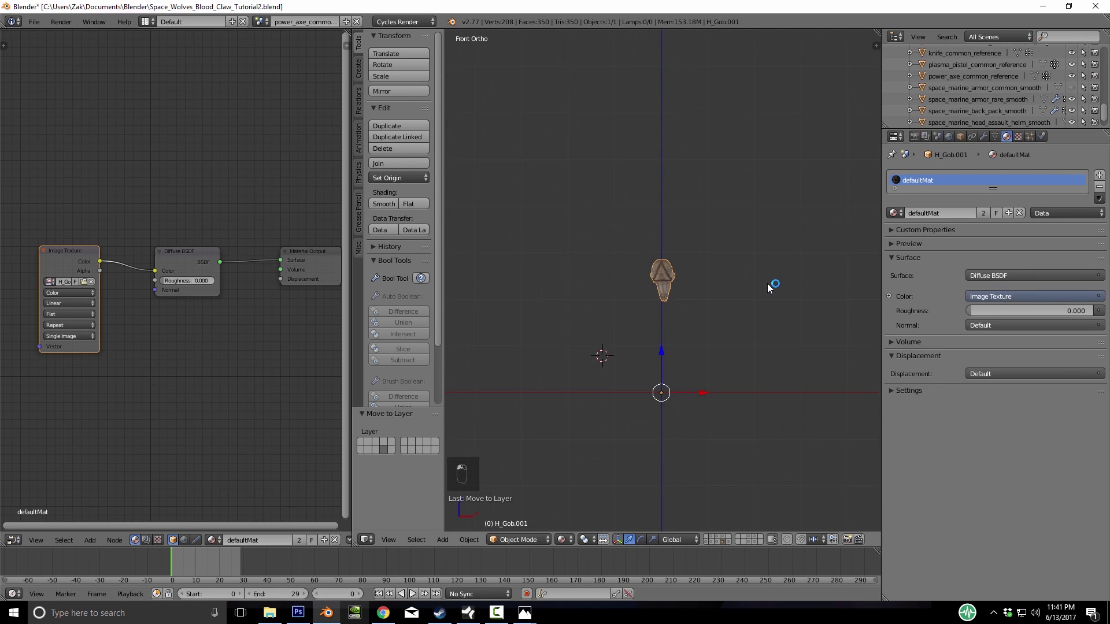
Set the skull's origin to its geometry
key("space")
type("origi")
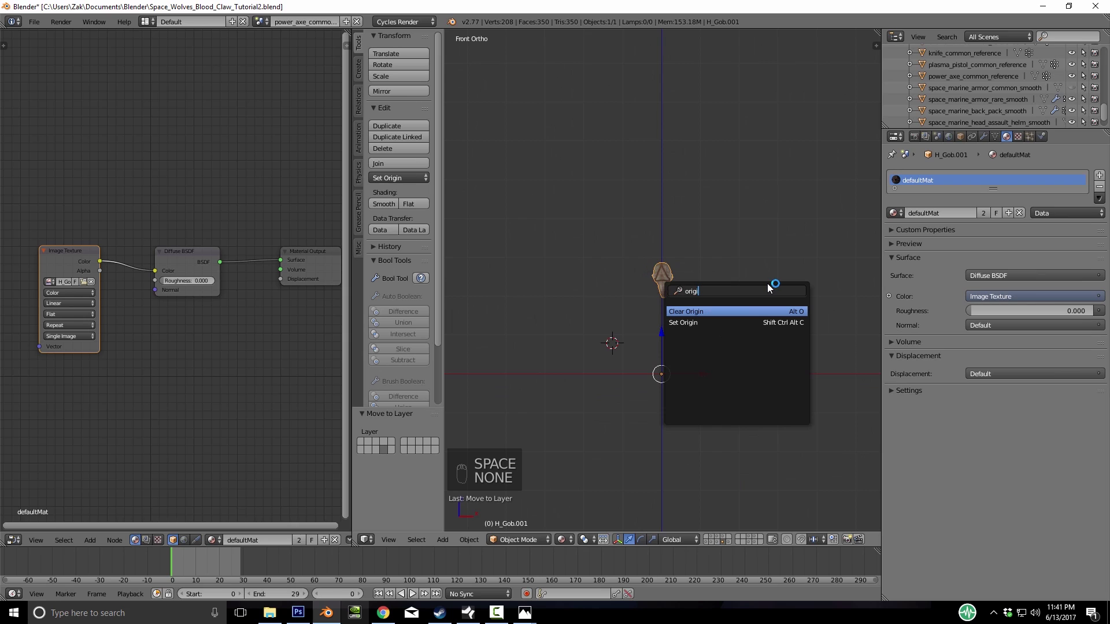
key("Down")
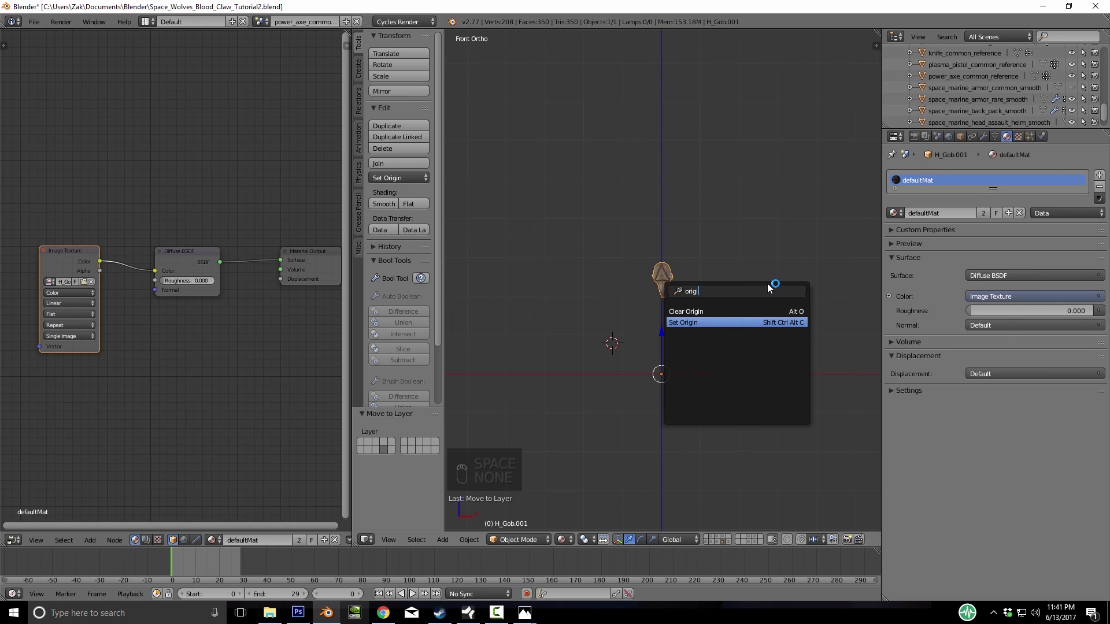
key("Return")
key("Down")
key("Return")
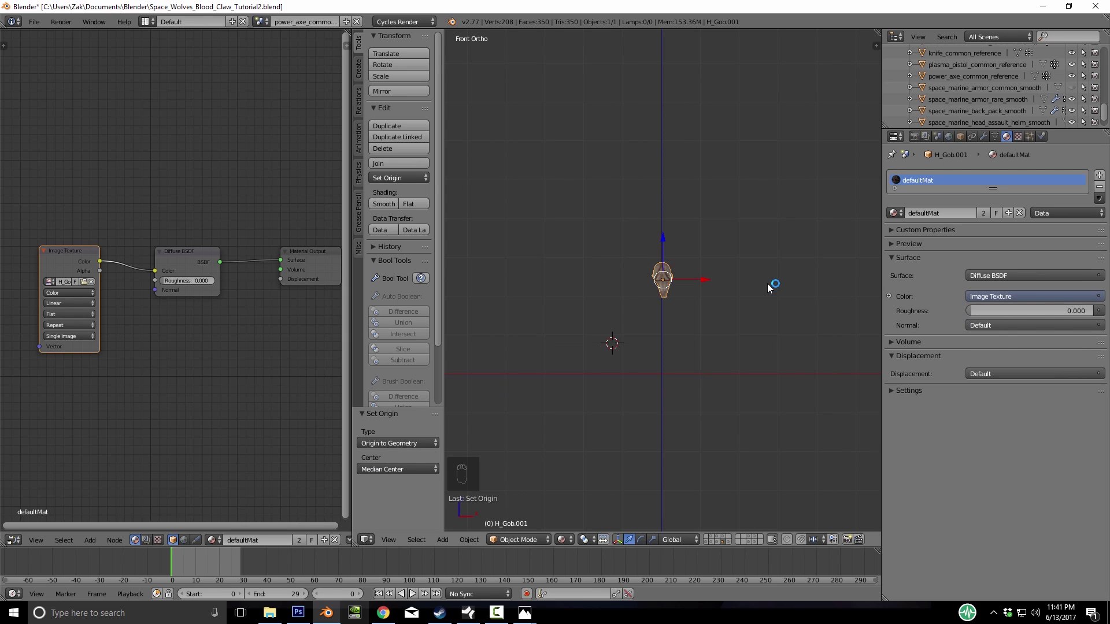
Display the marine's layer together with the skull and scale the skull up by about 2.15
key("shift+3")
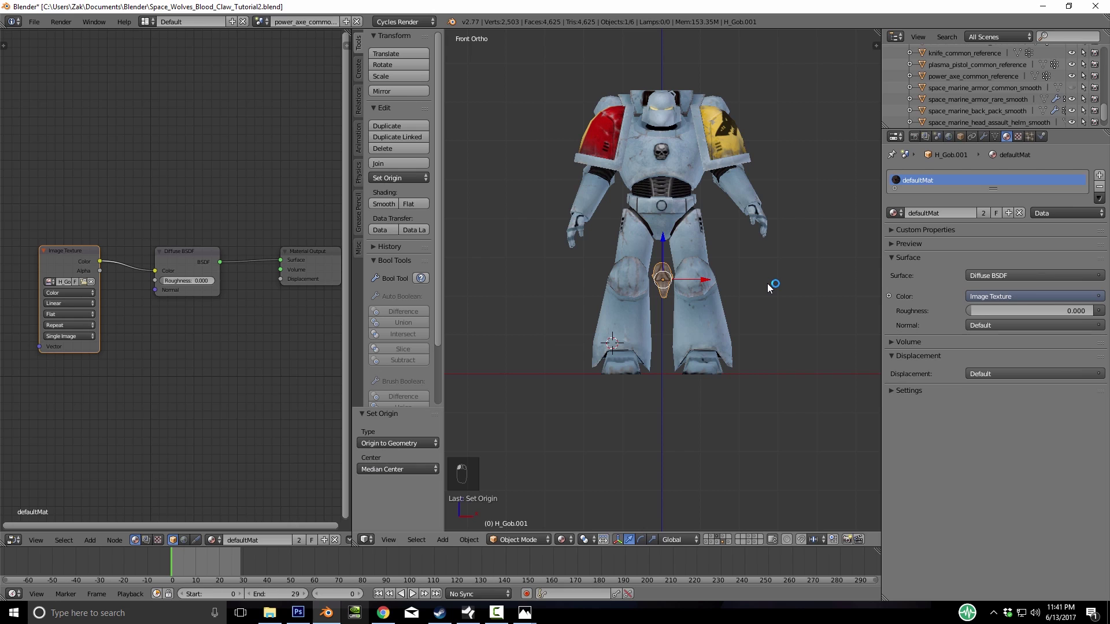
key("s")
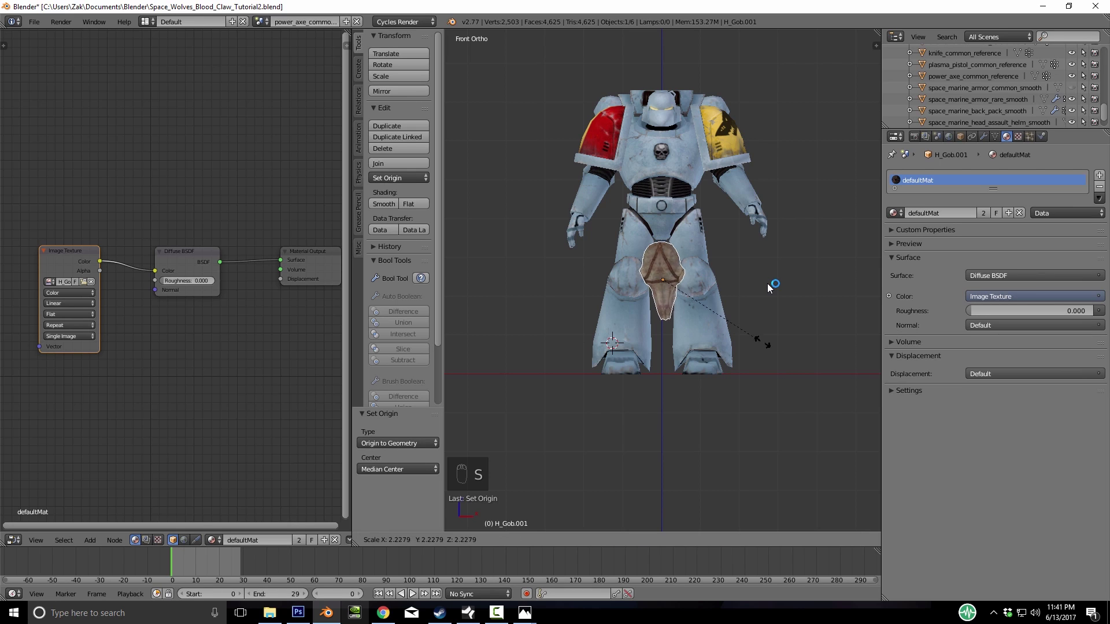
left_click(770, 287)
Raise the skull to the marine's waist, rotate it about 8.8° in the side view, and adjust its rotation slightly from above
key("KP_3")
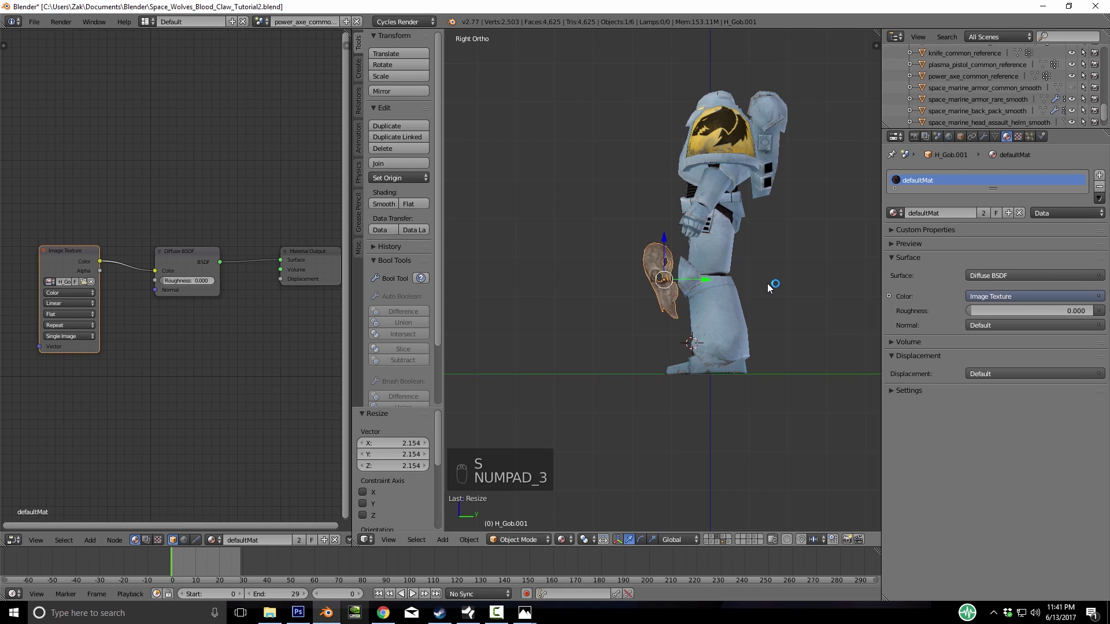
key("g")
key("r")
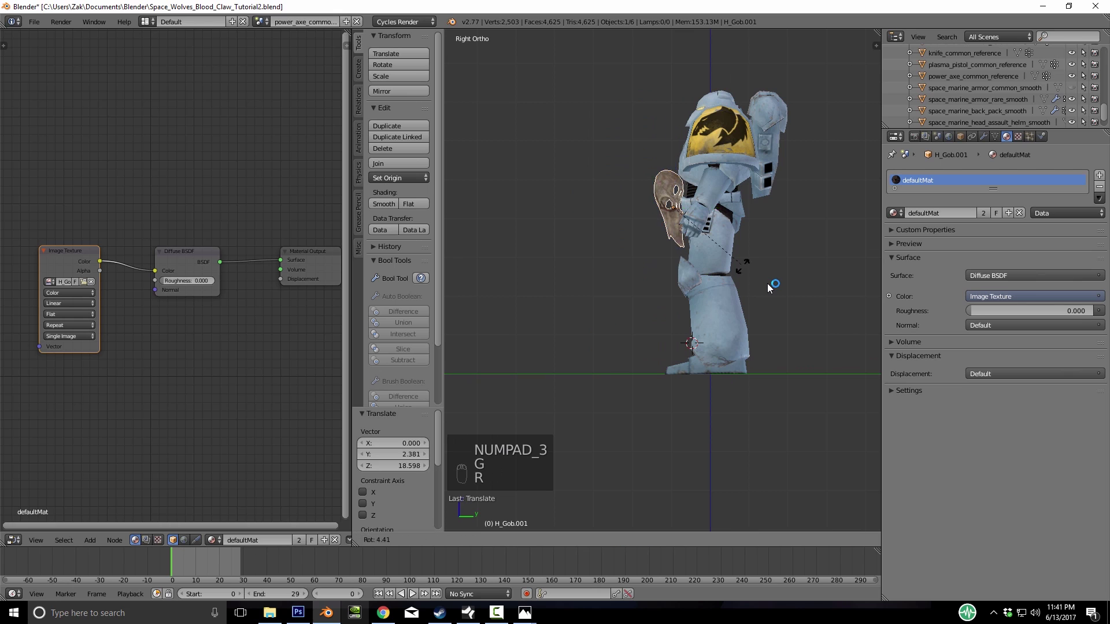
left_click(770, 288)
key("KP_7")
key("r")
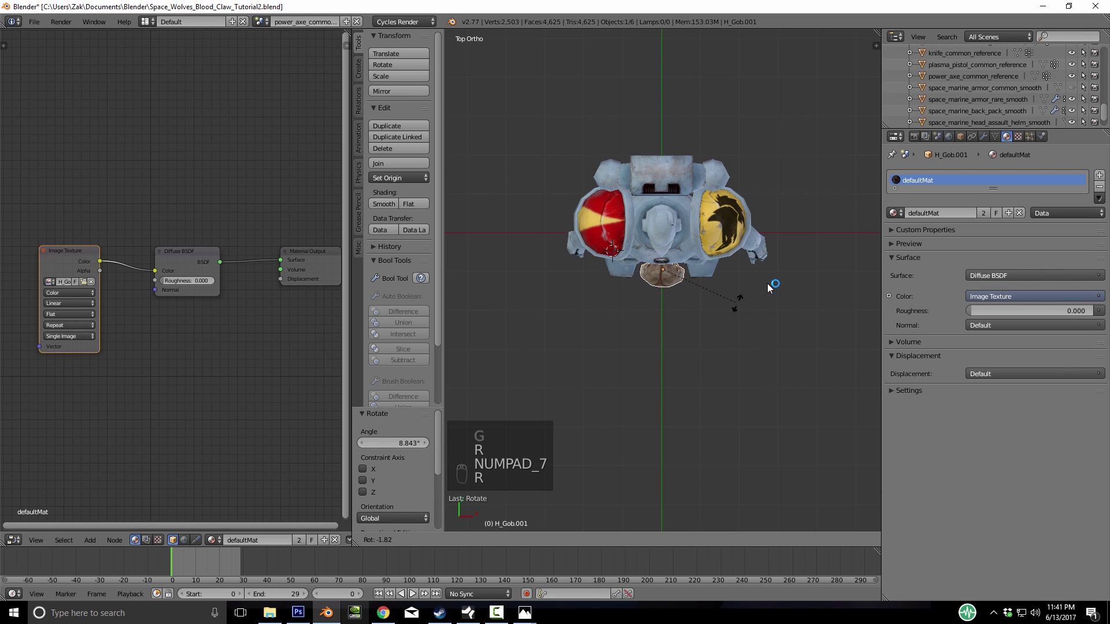
left_click(769, 288)
Adjust the skull's height along Z and shift it about 2 units along Y towards the marine's belt
middle_click_drag(770, 287, 769, 287)
scroll(769, 288, "up", 2)
key("g")
key("z")
left_click(769, 287)
key("g")
key("y")
left_click(769, 288)
middle_click_drag(769, 287, 769, 288)
scroll(769, 288, "down", 6)
scroll(770, 287, "up", 6)
scroll(769, 287, "down", 5)
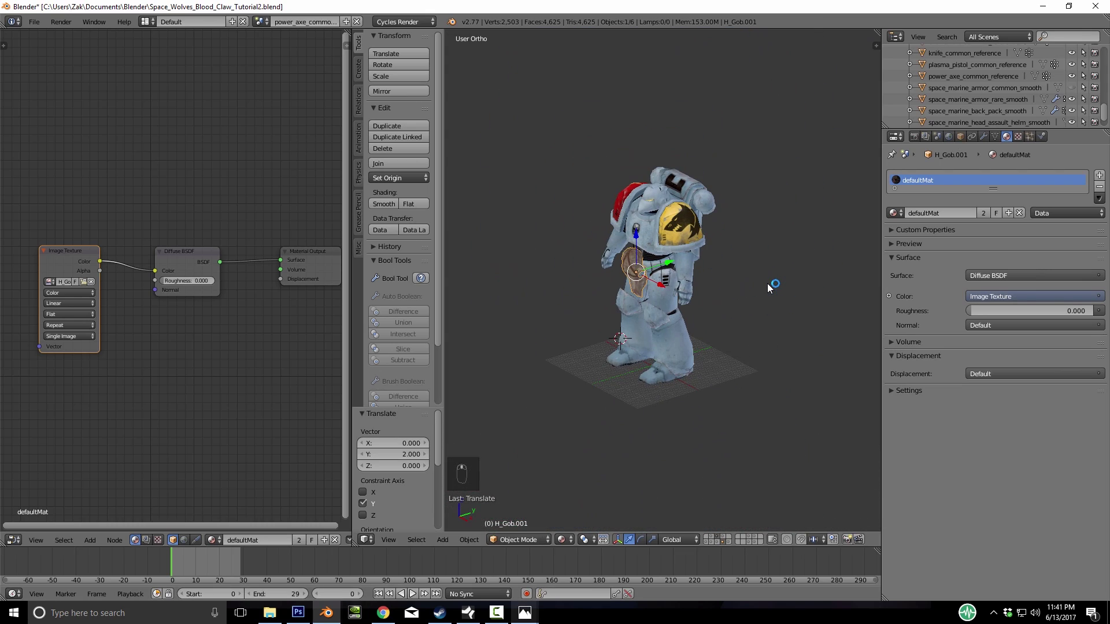
Check the waist ornaments on the miniatures in Reference.jpg against the placed skull, and return to Blender
left_click(524, 612)
left_click(462, 562)
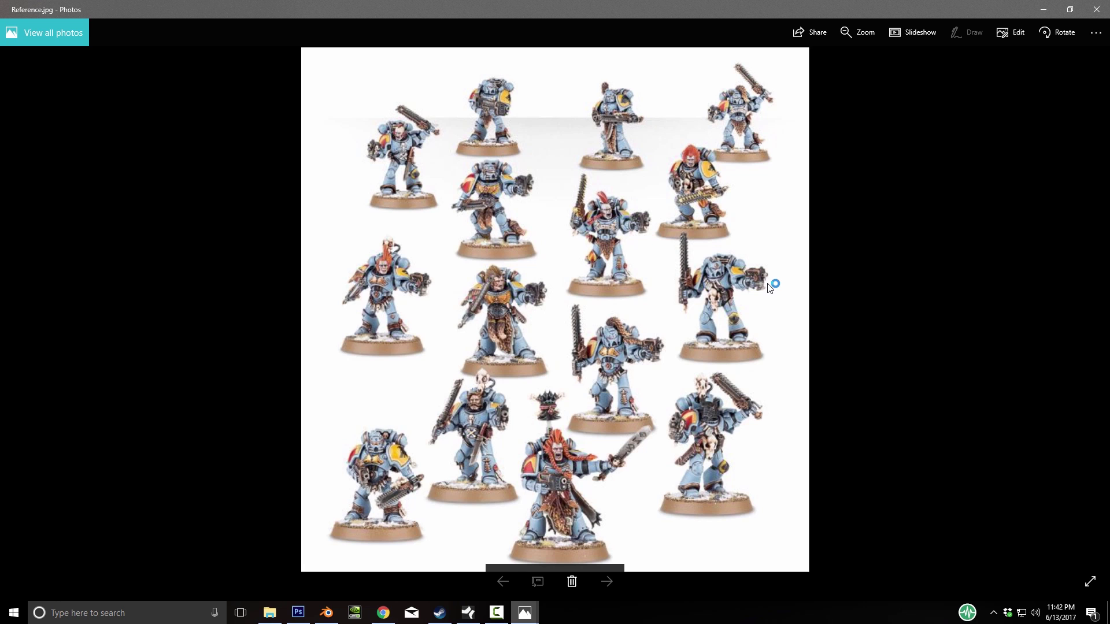
left_click(327, 612)
mouse_move(768, 288)
middle_mouse_down()
mouse_move(855, 286)
mouse_move(768, 287)
middle_mouse_up()
Rename the skull object as Skull_Codpiece
scroll(991, 87, "up", 15)
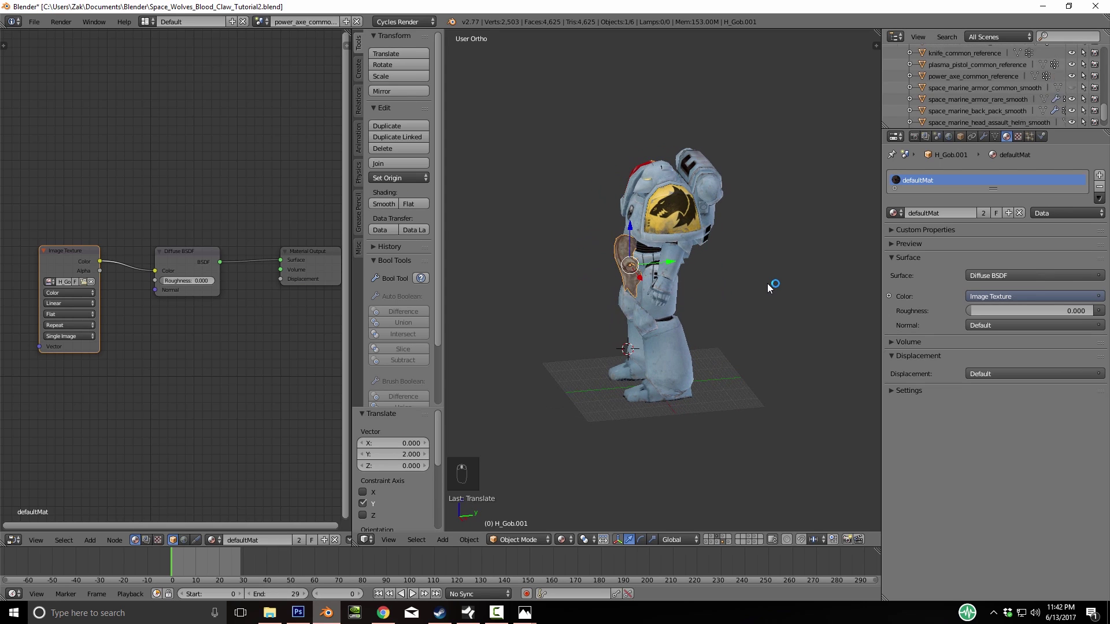
double_click(935, 88)
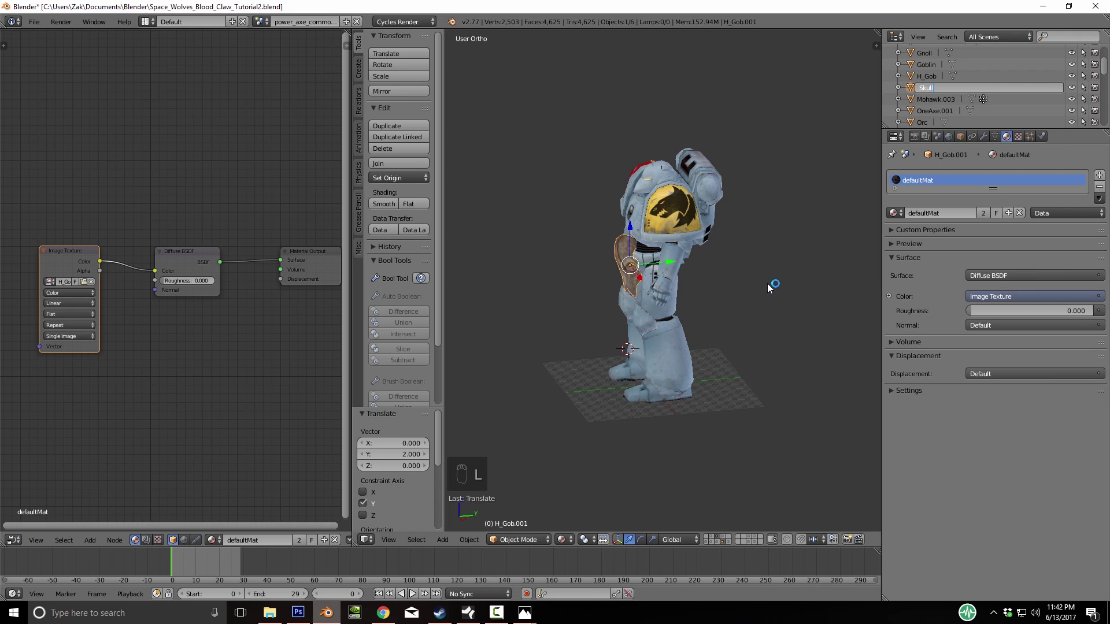
type("Skull_Codpiece")
key("Return")
scroll(991, 87, "down", 2)
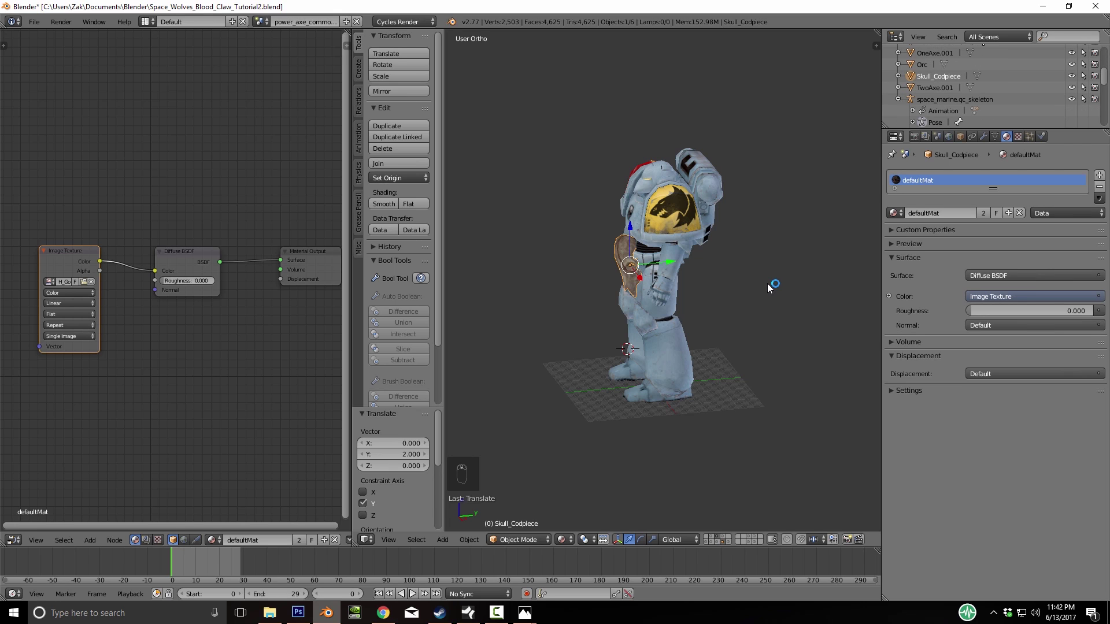
Hide the marine's armour layer so that only the skull and the skeleton are shown
middle_click_drag(769, 288, 737, 289)
scroll(768, 288, "up", 2)
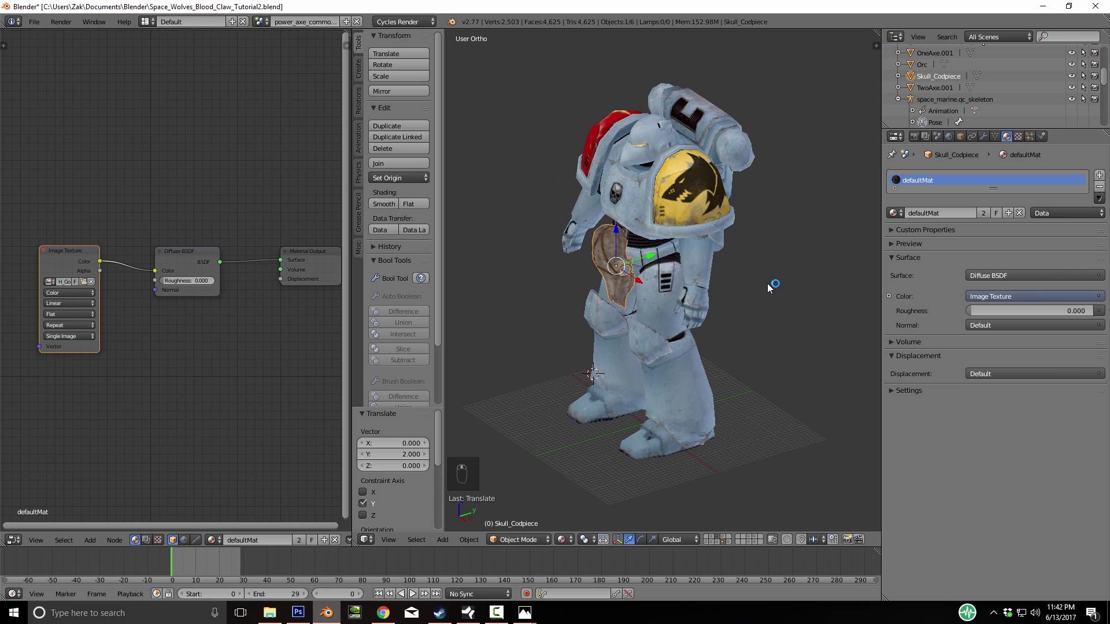
key("shift+h")
left_click(706, 537, "shift")
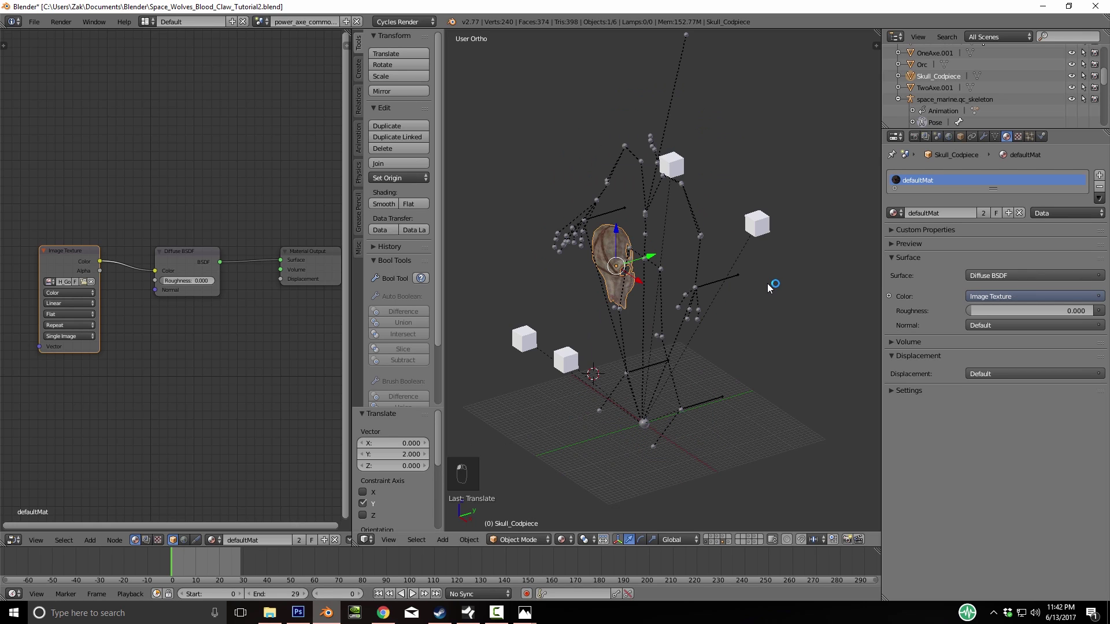
Test-move the ValveBiped.Bip01_pelvis and bip01 bones along Z, cancelling each move, and view bip01's bone properties
scroll(769, 288, "up", 1)
middle_click_drag(768, 288, 788, 282)
right_click(639, 256)
key("g")
key("z")
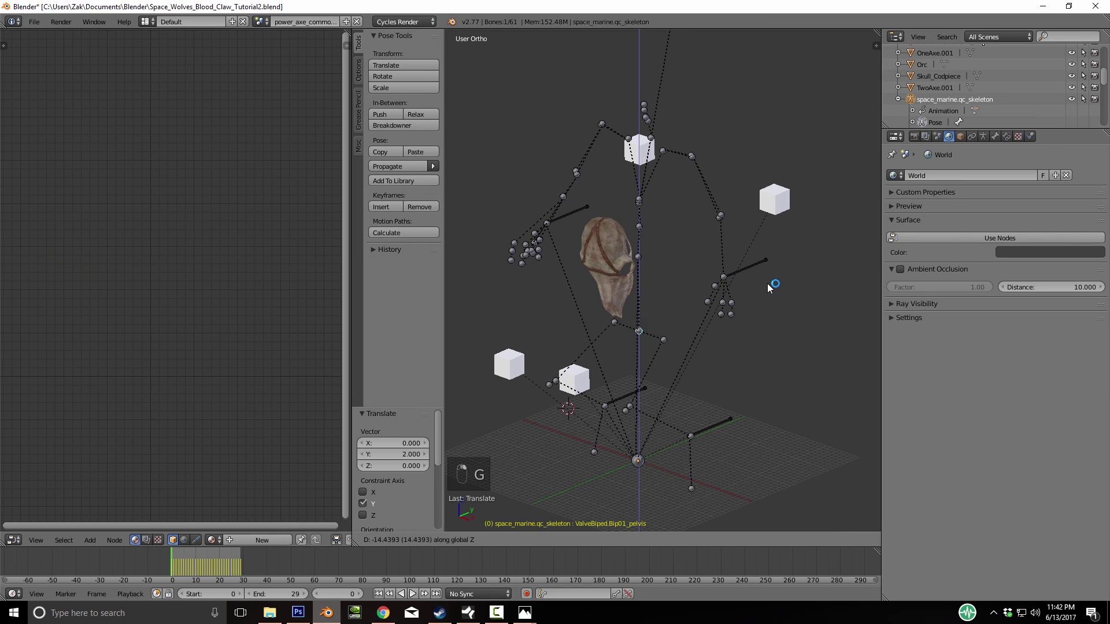
right_click(768, 287)
mouse_move(769, 288)
middle_mouse_down()
mouse_move(792, 288)
mouse_move(769, 287)
middle_mouse_up()
right_click(646, 253)
key("g")
key("z")
right_click(768, 288)
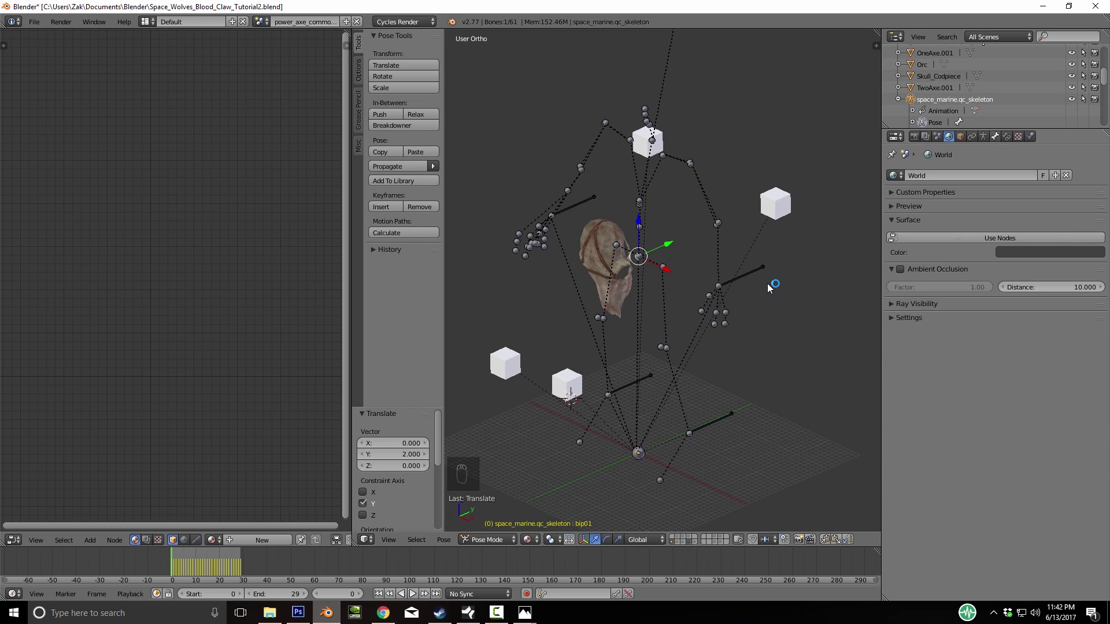
scroll(769, 288, "up", 4)
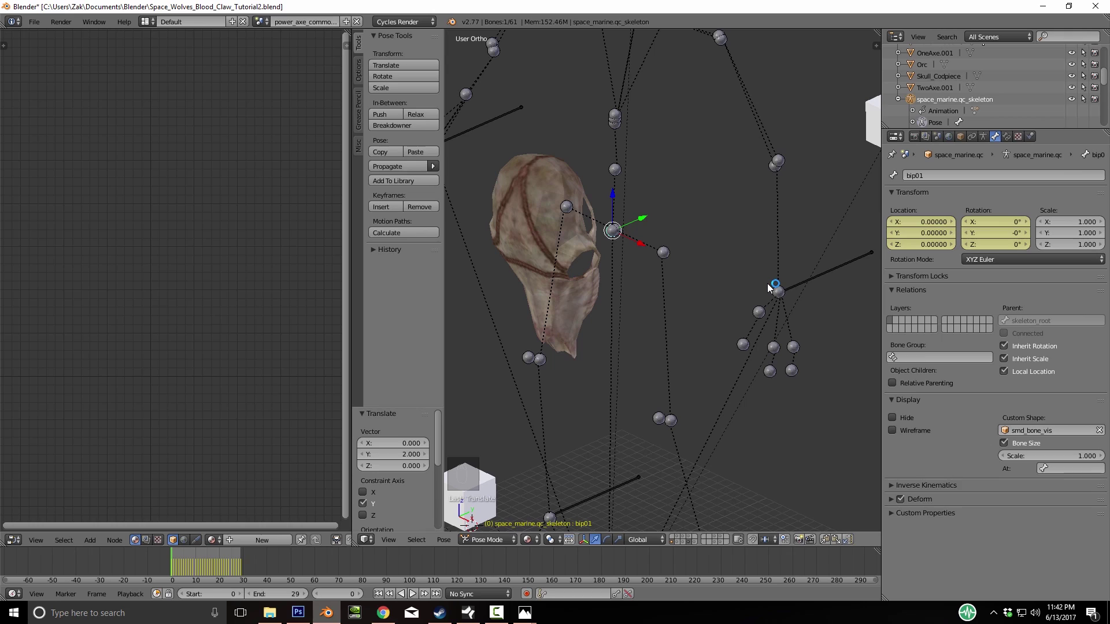
Reselect Skull_Codpiece by undoing the bone selection and set its parent to space_marine.qc_skeleton
key("ctrl+z")
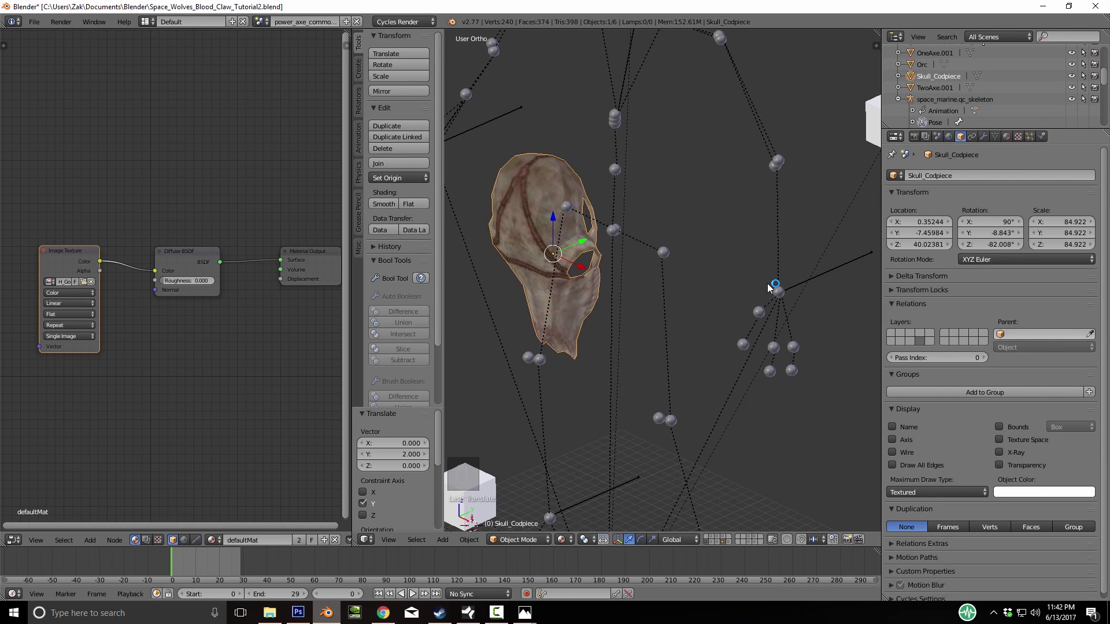
left_click(1044, 334)
scroll(1040, 455, "down", 1)
key("Down")
key("Down")
key("Down")
key("Down")
key("Down")
key("Down")
key("Down")
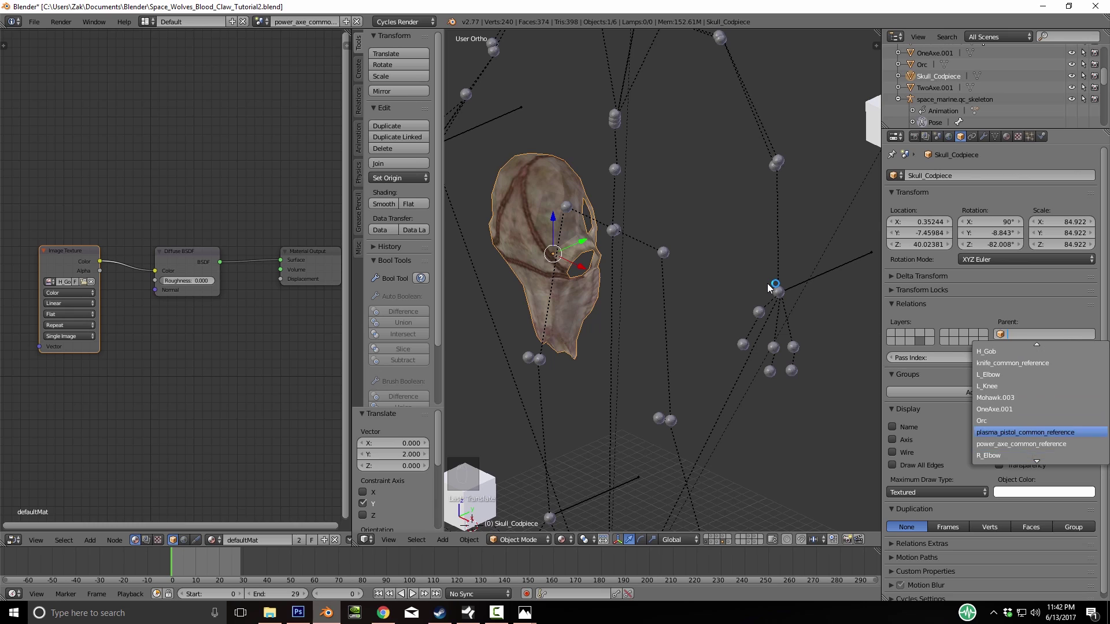
key("Up")
key("Up")
key("Down")
key("Return")
Set Skull_Codpiece's parent type to Bone and choose bip01 as the parent bone
key("Down")
key("Down")
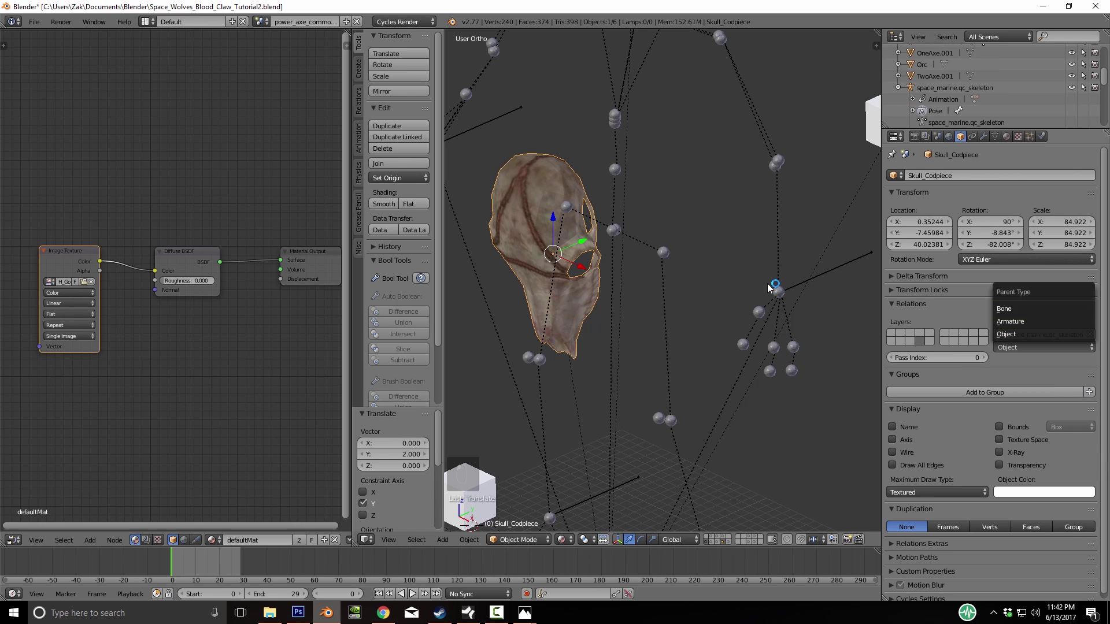
key("Up")
key("Return")
left_click(1044, 359)
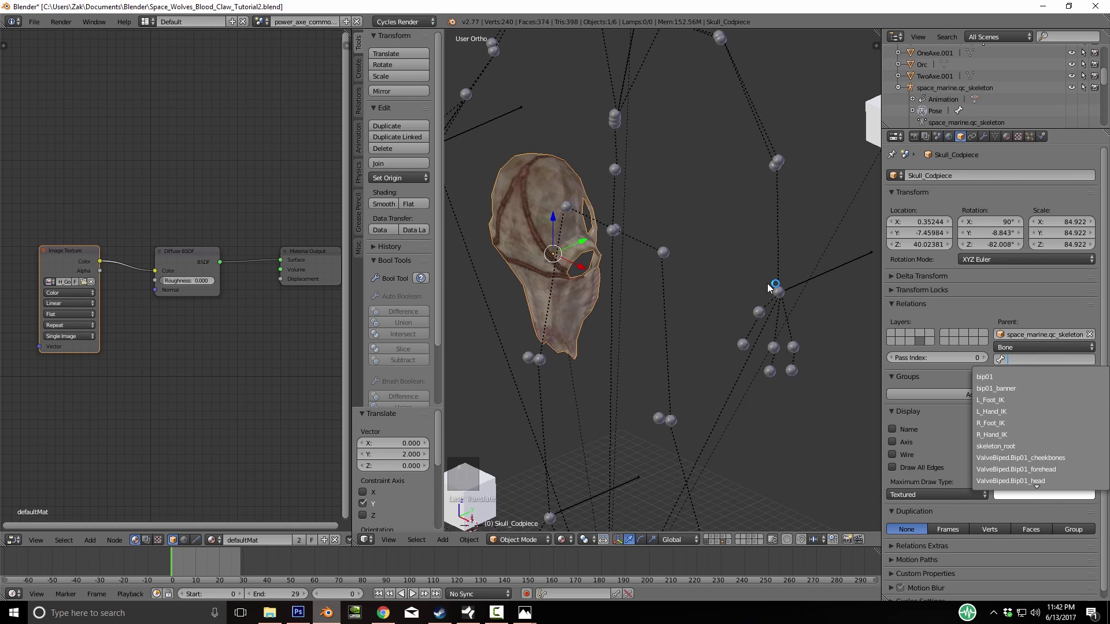
key("Return")
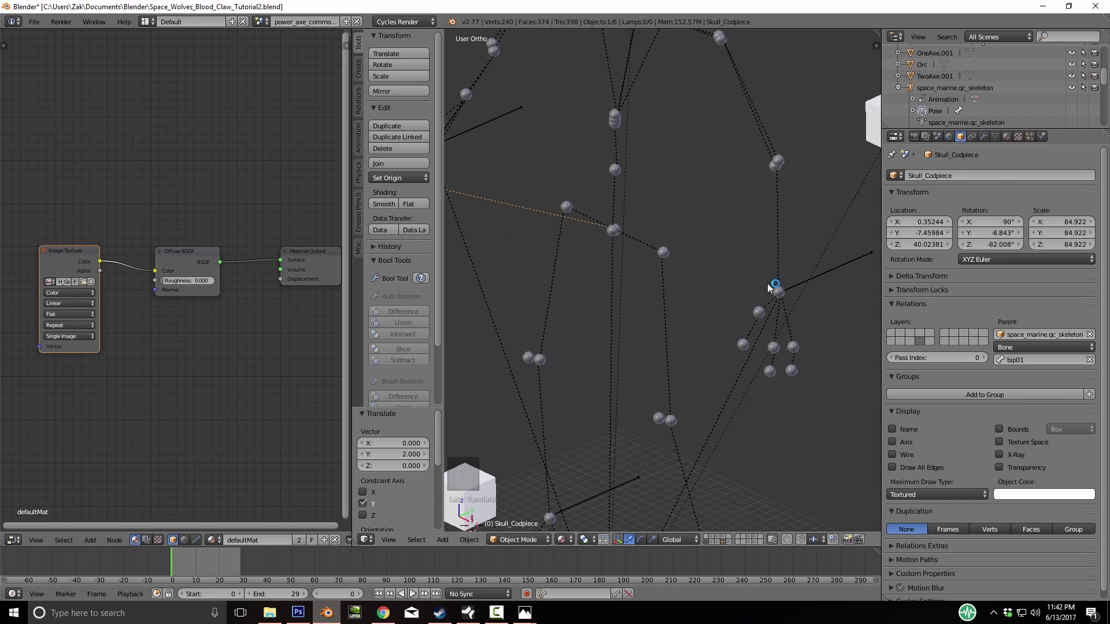
Rotate Skull_Codpiece 90° about the global Y axis and 90° about the global Z axis so it stands upright facing front
scroll(772, 287, "down", 5)
key("KP_1")
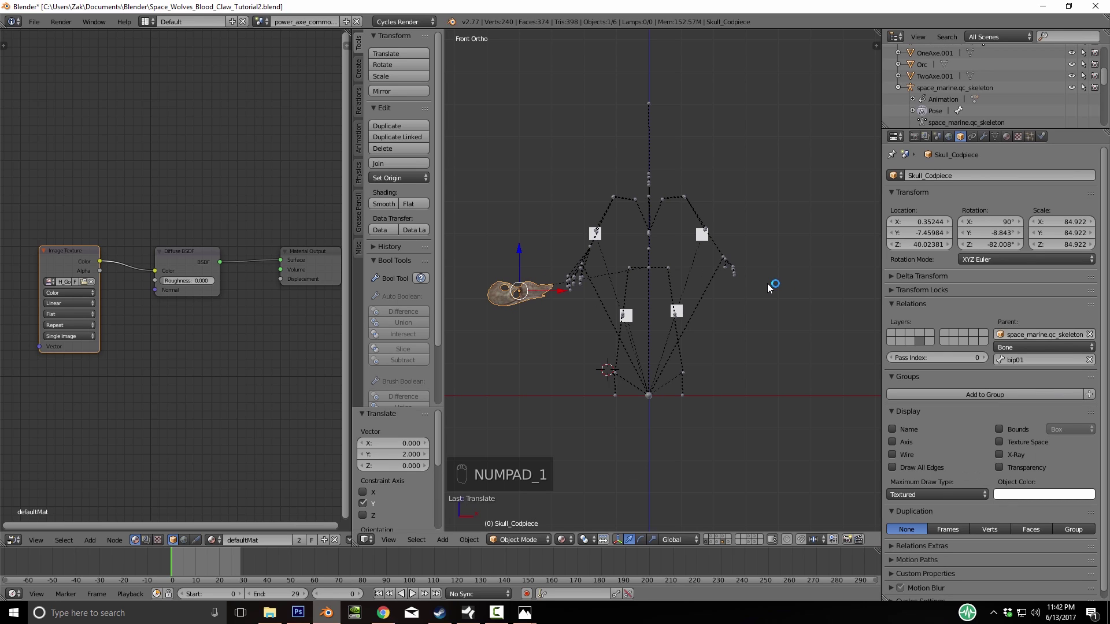
key("r")
key("z")
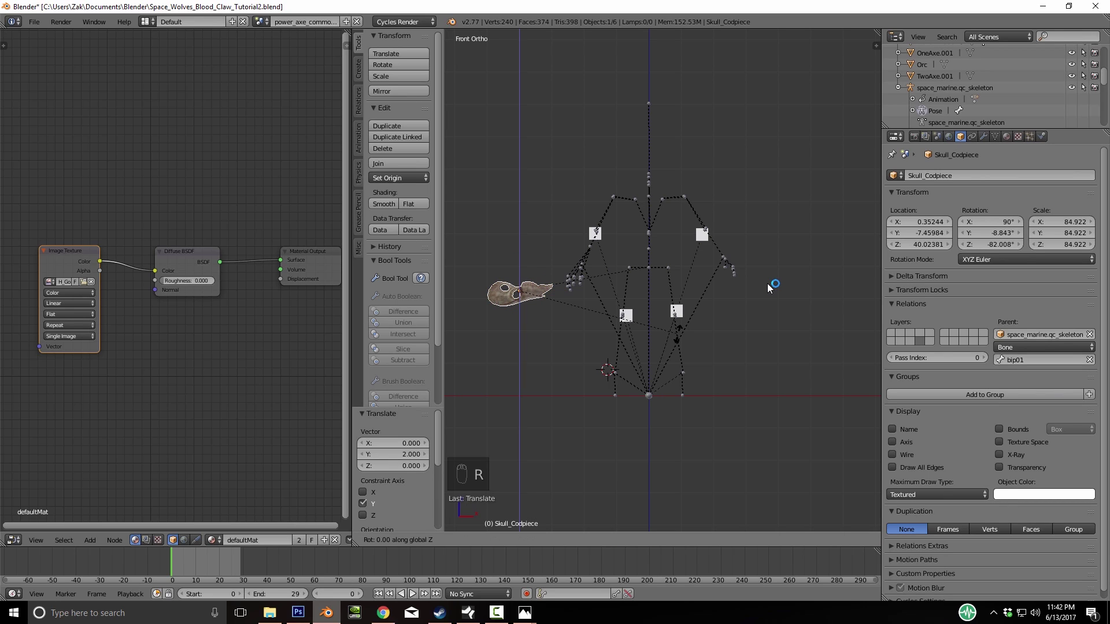
type("90")
key("Return")
key("r")
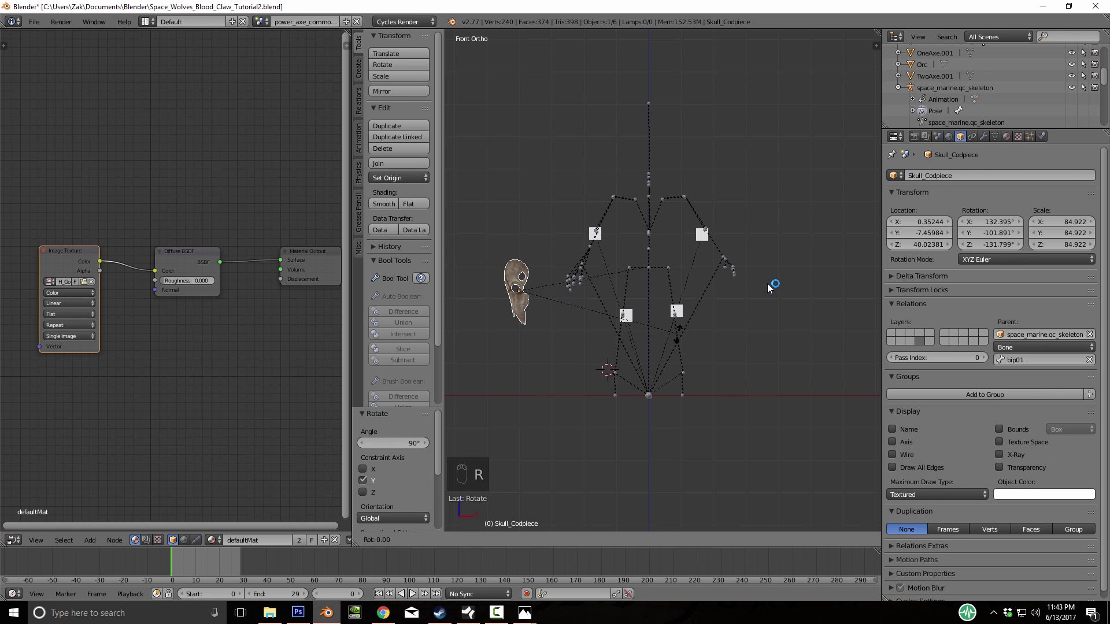
key("x")
key("Escape")
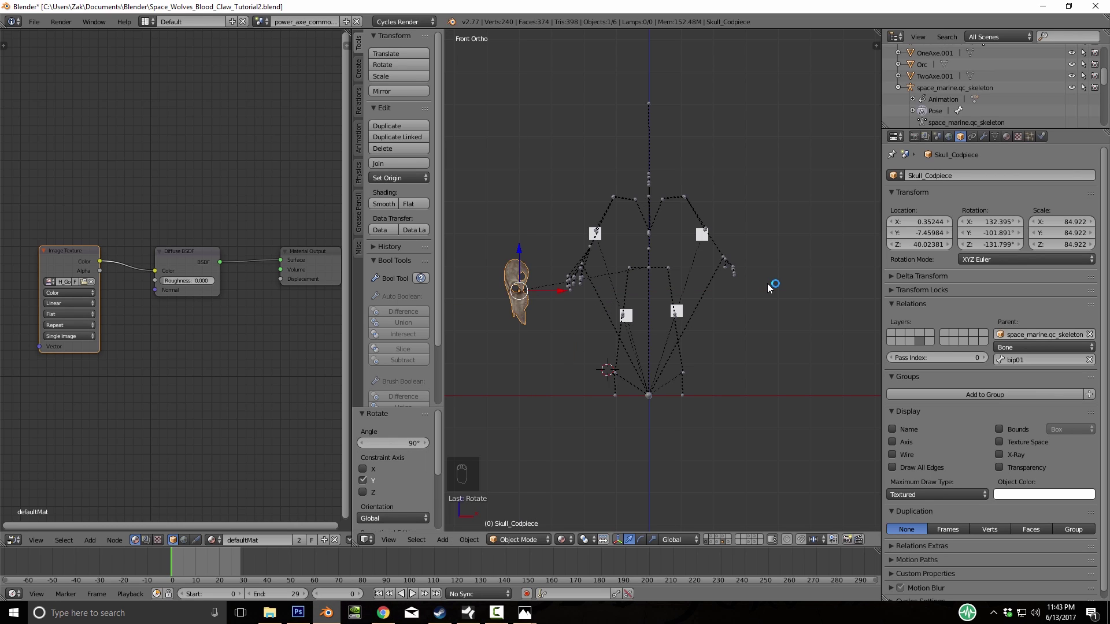
type("rz90")
key("Return")
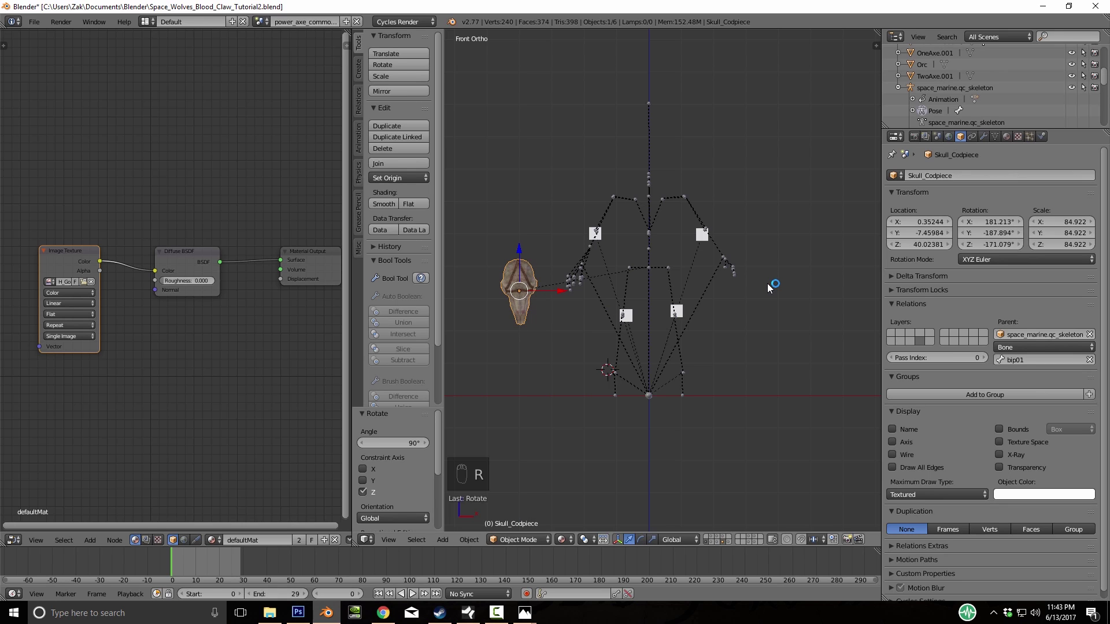
Move Skull_Codpiece in the front view onto the skeleton's hips, about 40.7 along X and 5.5 along Z
key("g")
left_click(770, 287)
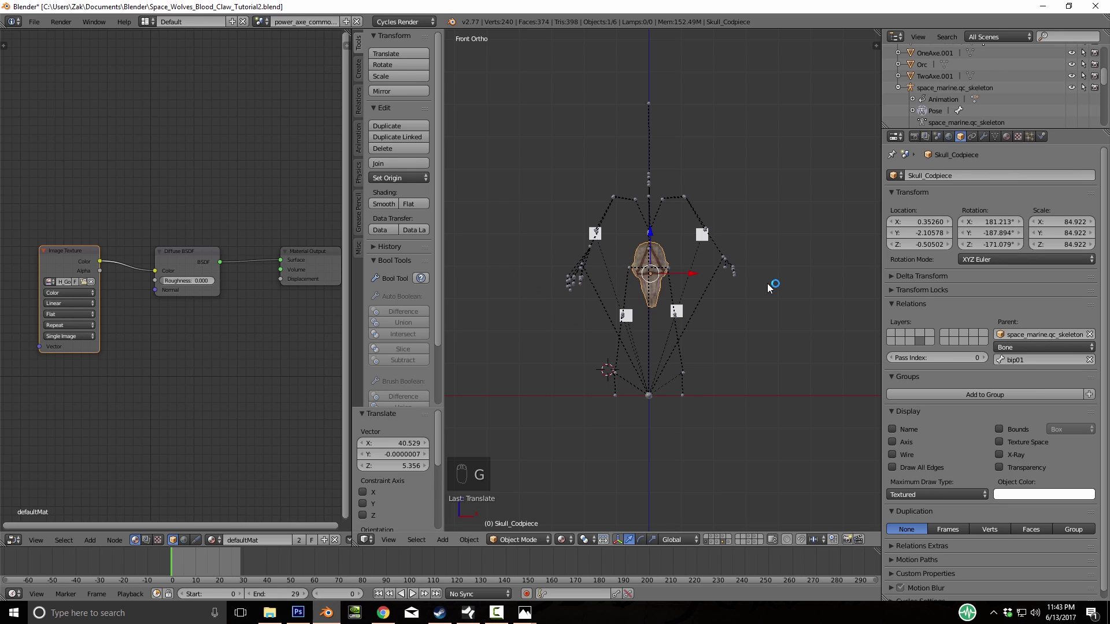
key("g")
left_click(769, 287)
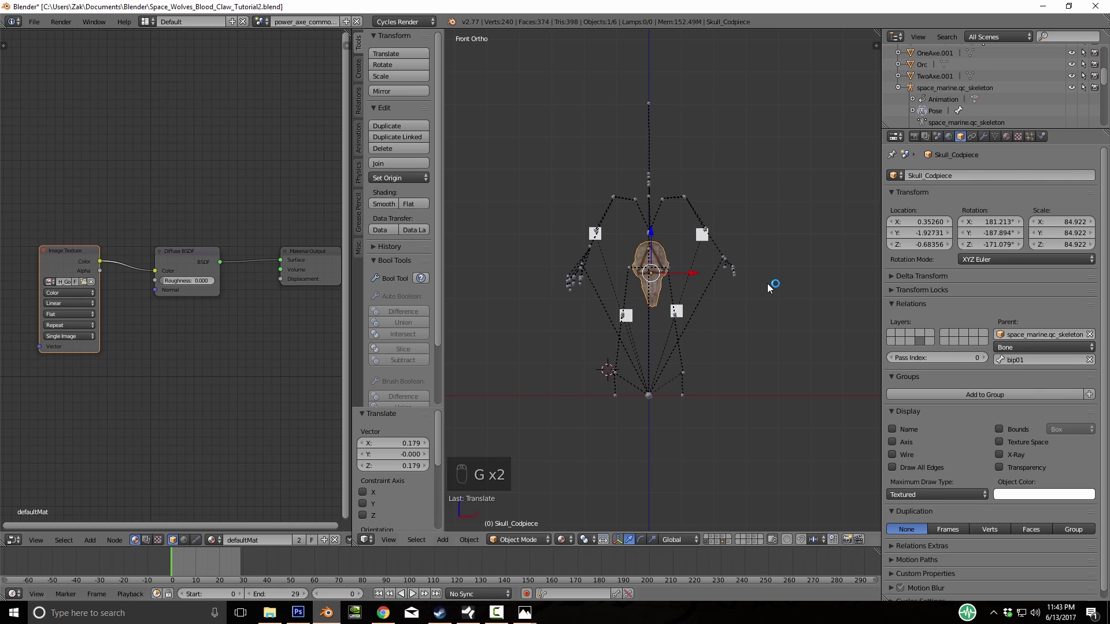
Show the marine's armour again and move Skull_Codpiece about -4.9 along Y, in front of the pelvis armour
key("grave")
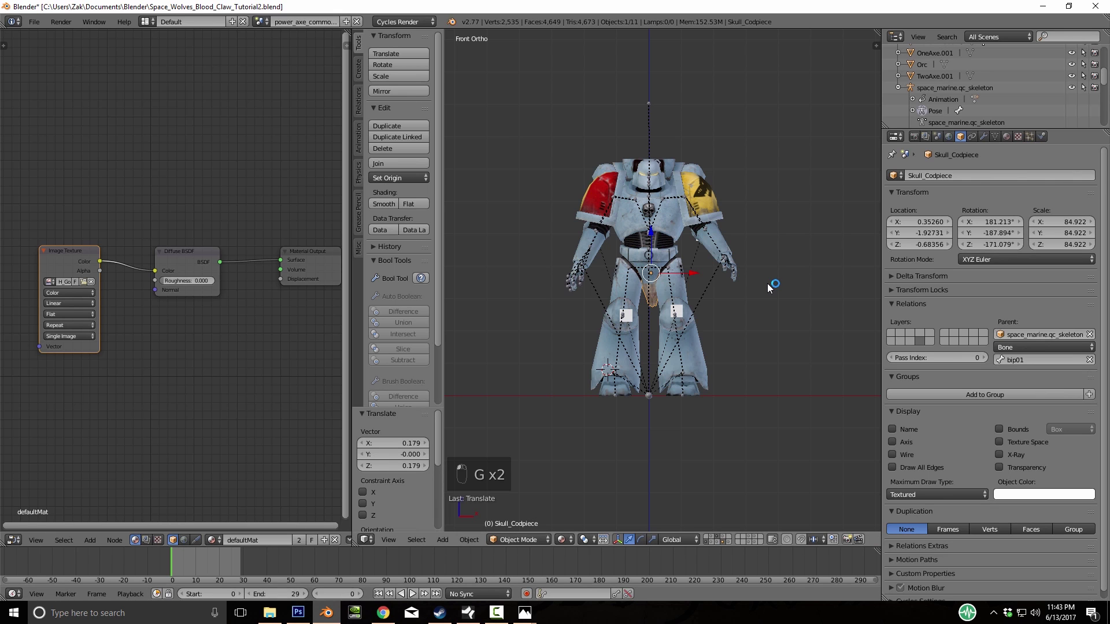
middle_click_drag(769, 288, 769, 288)
key("g")
left_click(769, 287)
Straighten Skull_Codpiece by about 1.9° in the front view, centre it on the pelvis, and shift it about -0.6 along Y
scroll(769, 287, "up", 5)
key("KP_1")
key("r")
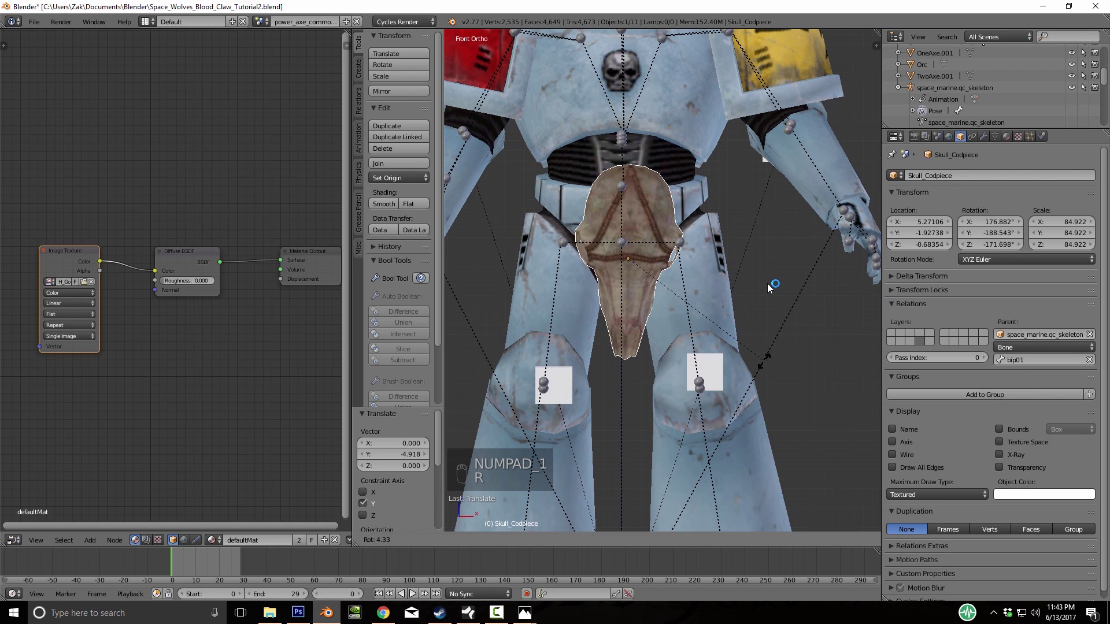
key("g")
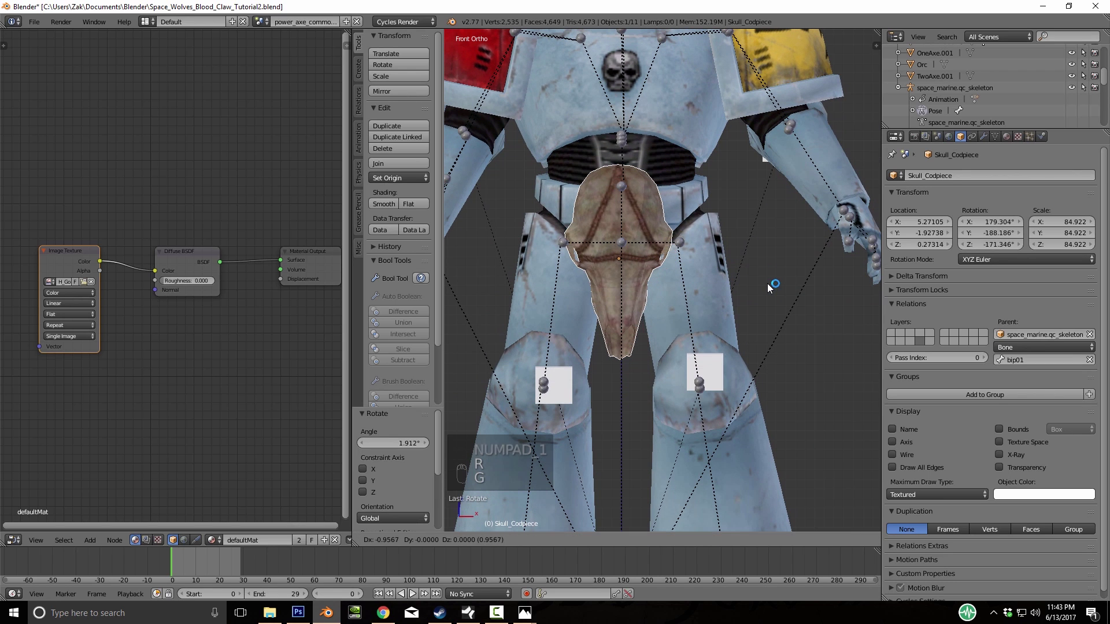
left_click(769, 287)
middle_click_drag(769, 287, 769, 288)
key("g")
left_click(769, 288)
Test-rotate the bip01 bone in Pose Mode to check that the skull follows the body, and cancel the rotation
scroll(770, 287, "down", 3)
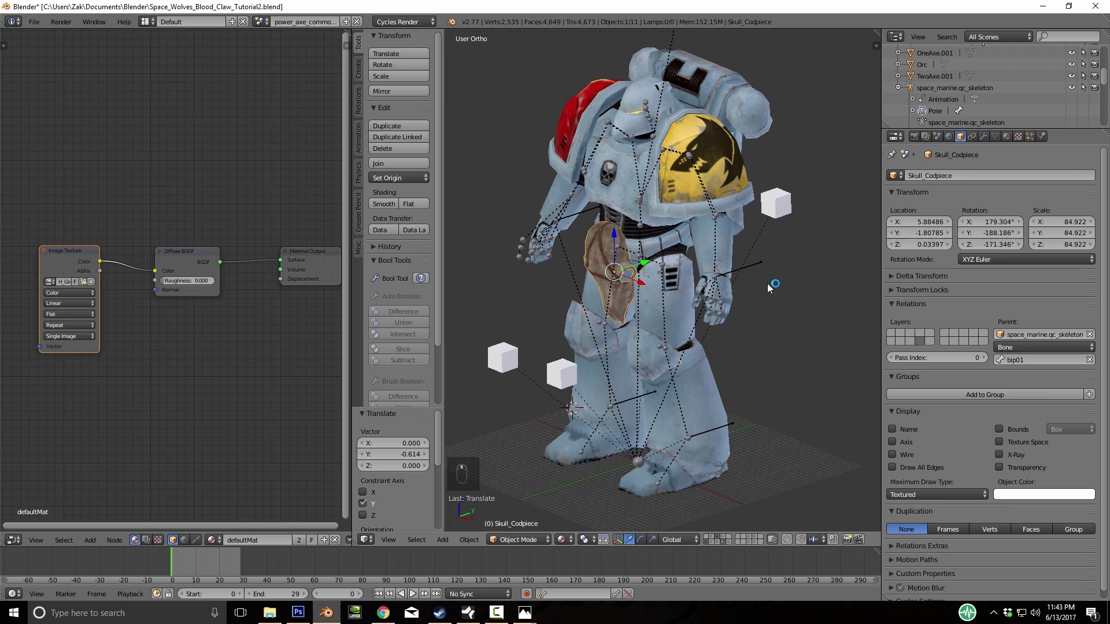
key("ctrl+Tab")
key("bracketleft")
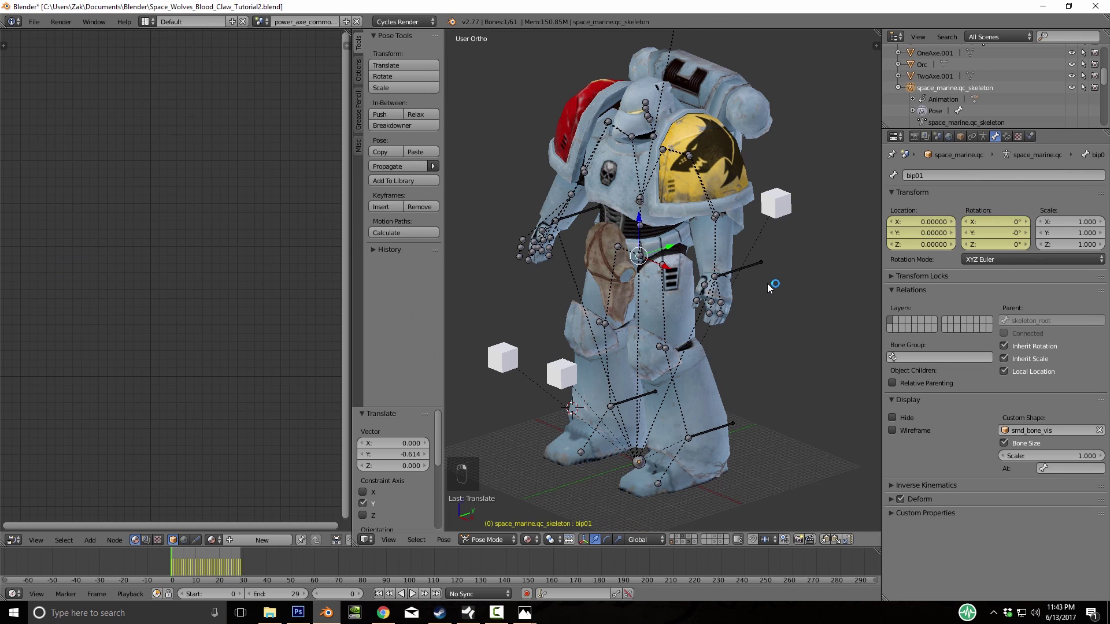
key("g")
key("z")
key("r")
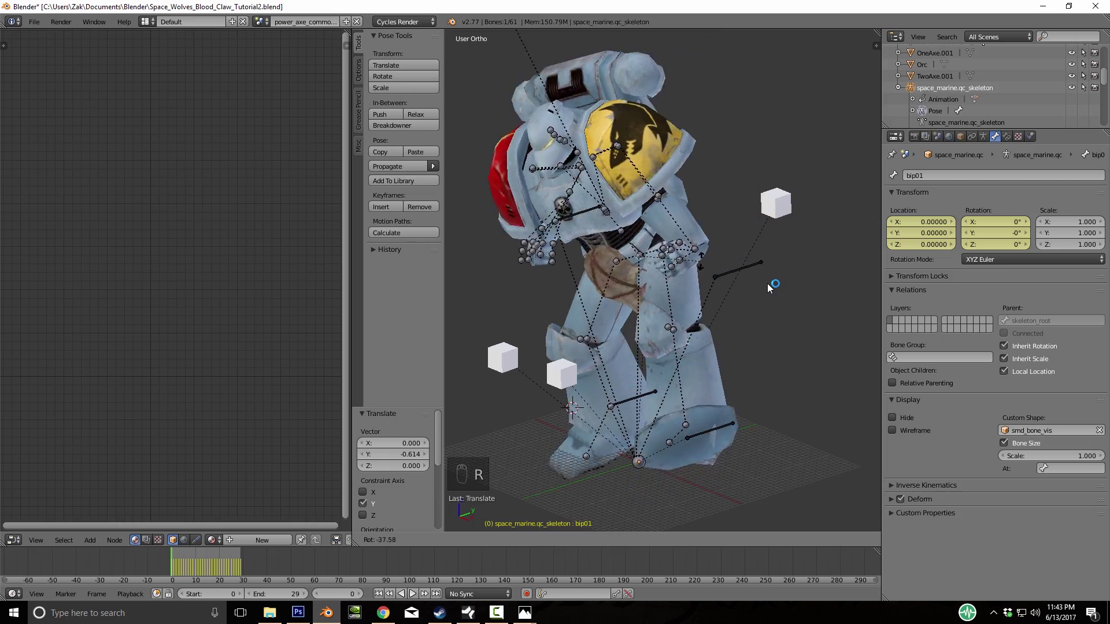
right_click(769, 287)
middle_click_drag(769, 288, 770, 288)
Test-rotate the ValveBiped.Bip01_spine bone about the global X axis and cancel the rotation
right_click(638, 228)
key("r")
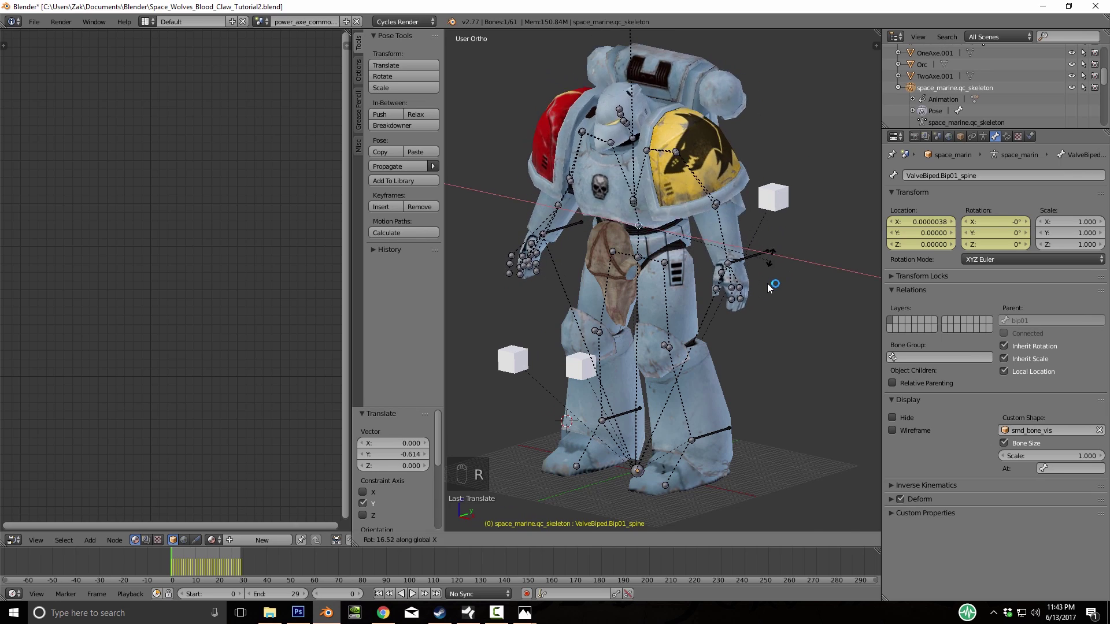
right_click(769, 288)
middle_click_drag(769, 288, 769, 288)
scroll(769, 288, "down", 4)
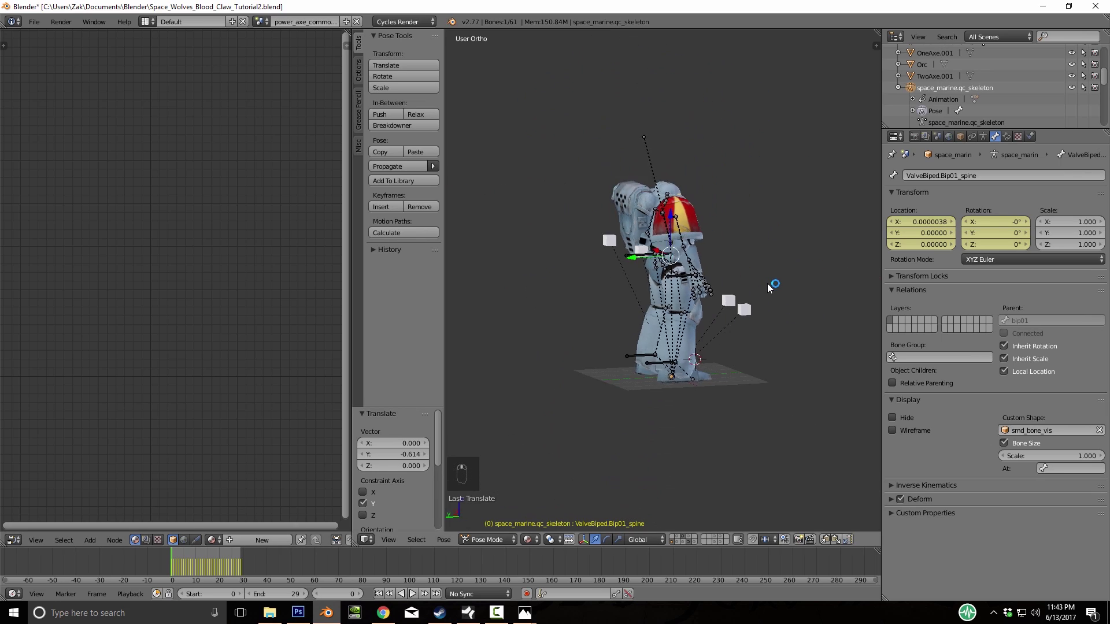
Test-rotate the ValveBiped.Bip01_spine3 bone, cancelling each rotation, and reselect Skull_Codpiece
scroll(769, 287, "up", 3)
right_click(627, 275)
middle_click_drag(769, 288, 769, 287)
right_click(657, 157)
key("r")
right_click(769, 288)
key("r")
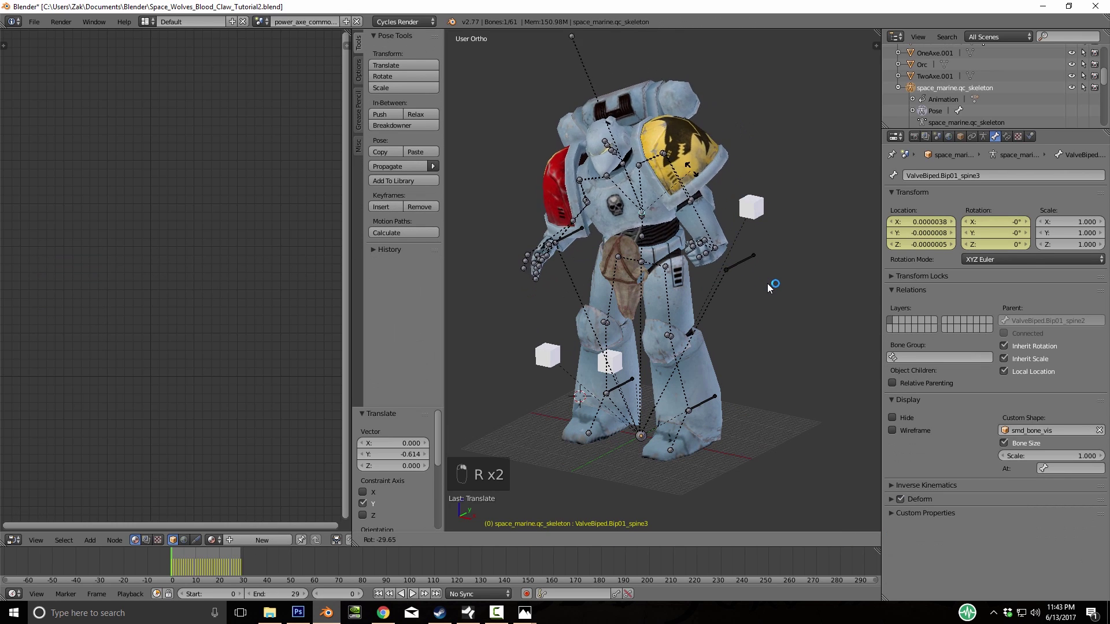
right_click(769, 287)
right_click(626, 283)
middle_click_drag(769, 288, 769, 288)
Examine the Space Wolves miniatures in Reference.jpg in Photos and return to Blender
left_click(524, 613)
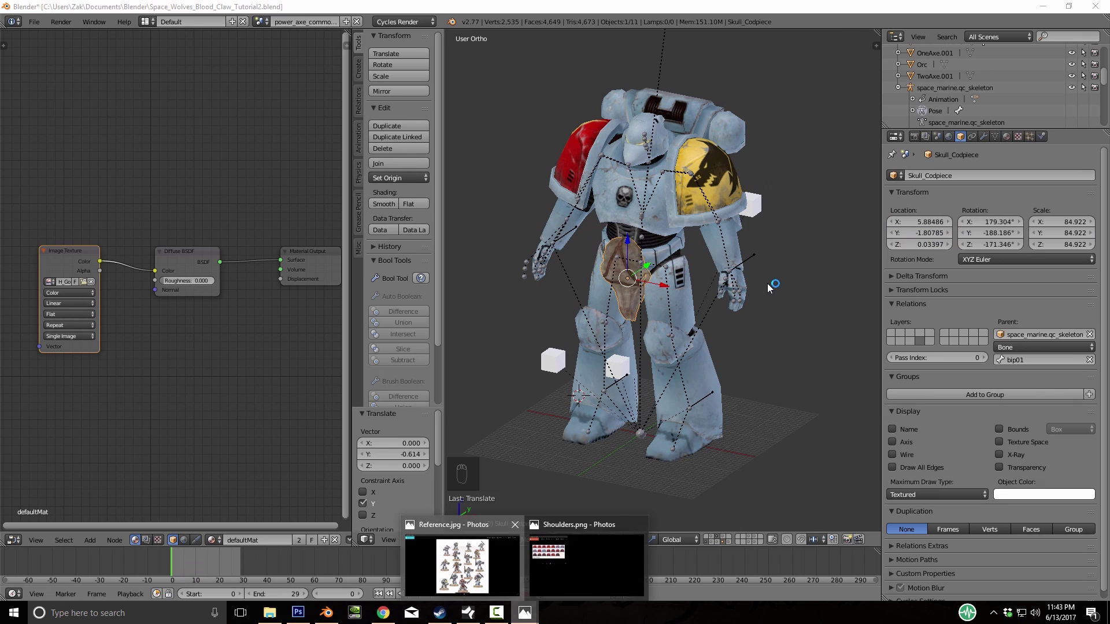
left_click(462, 564)
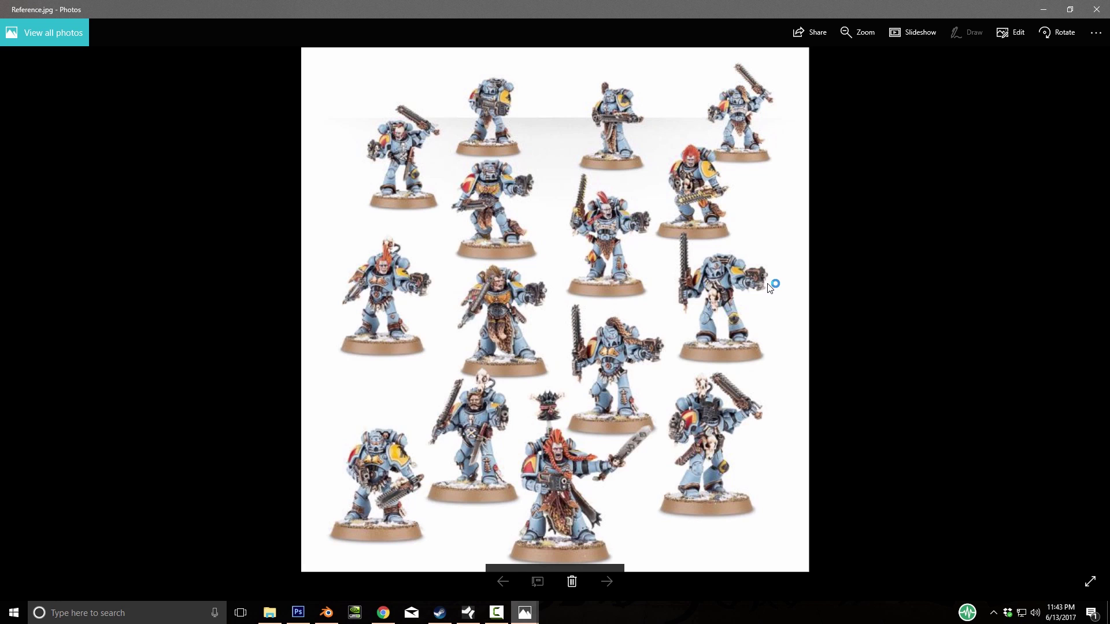
key("alt+Tab")
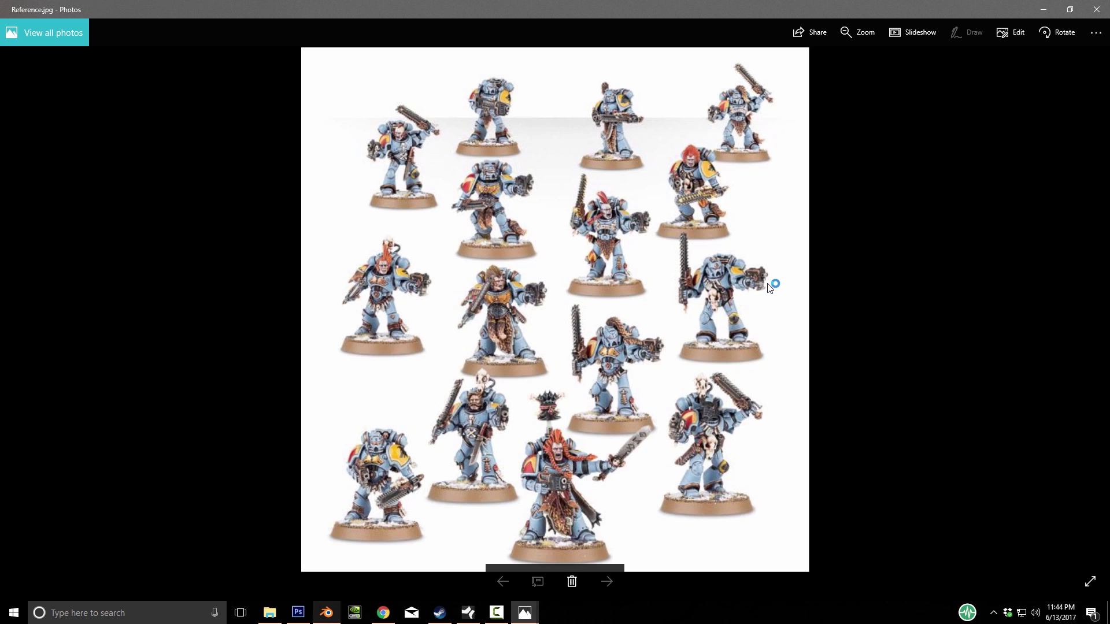
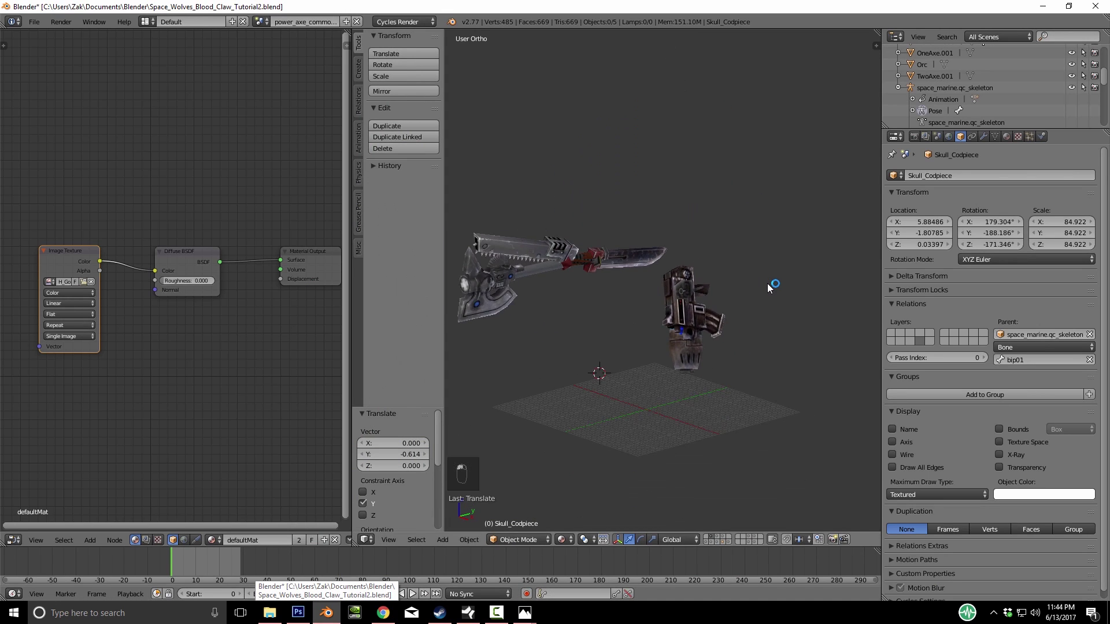
Duplicate the power axe on the weapons layer in place and move the copy to layer 5
scroll(768, 288, "up", 6)
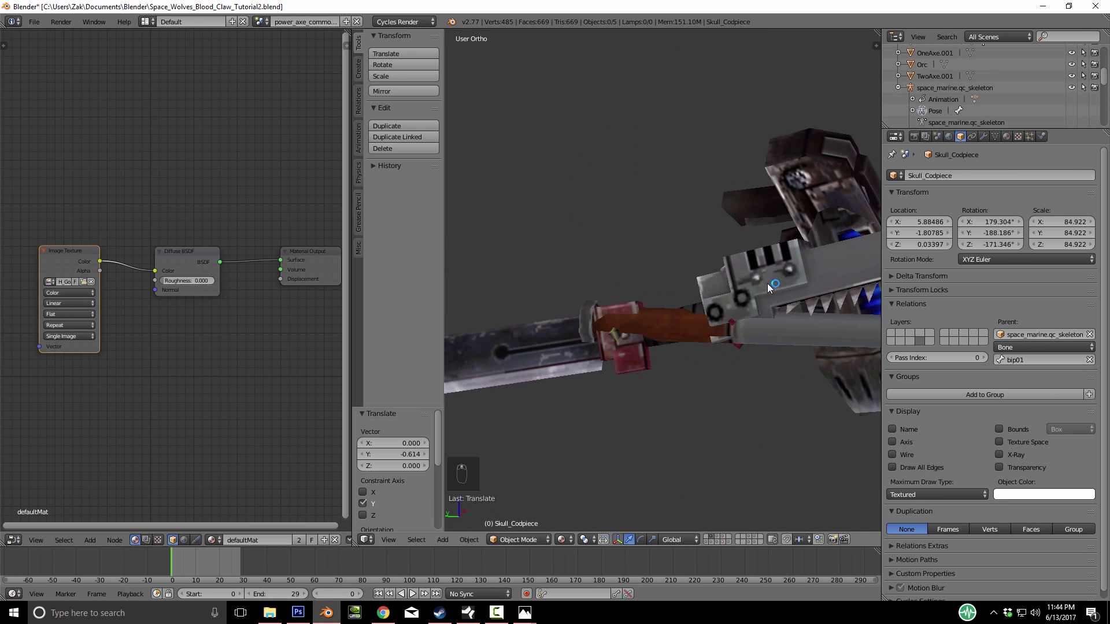
scroll(767, 288, "down", 3)
middle_click_drag(768, 288, 739, 289)
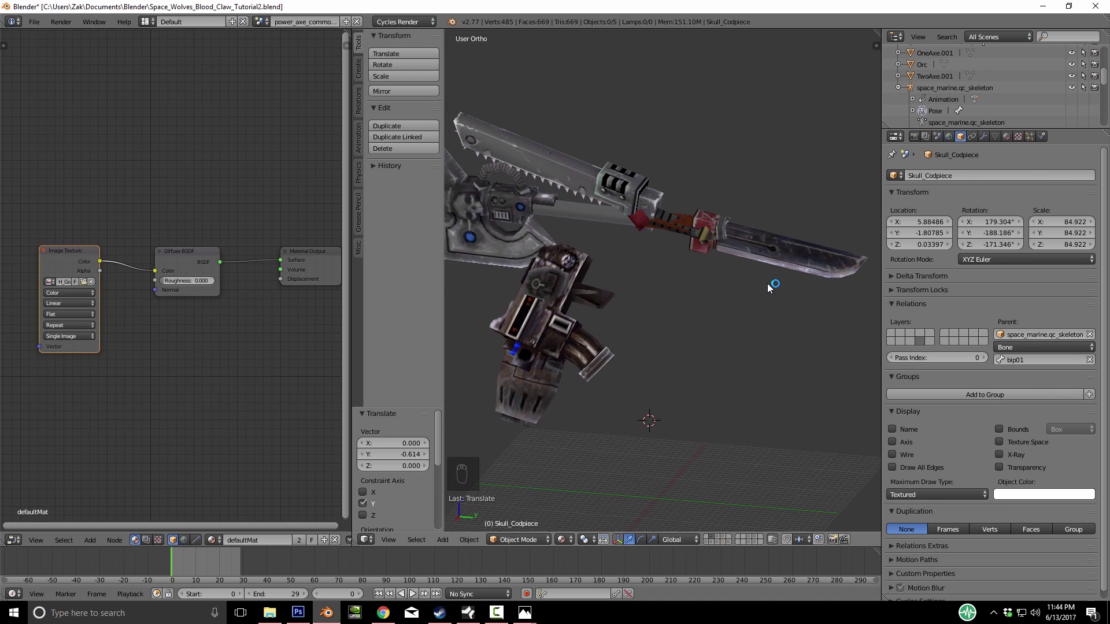
mouse_move(768, 288)
middle_mouse_down()
mouse_move(757, 290)
mouse_move(783, 284)
mouse_move(739, 283)
mouse_move(751, 289)
middle_mouse_up()
right_click(555, 214)
key("shift+d")
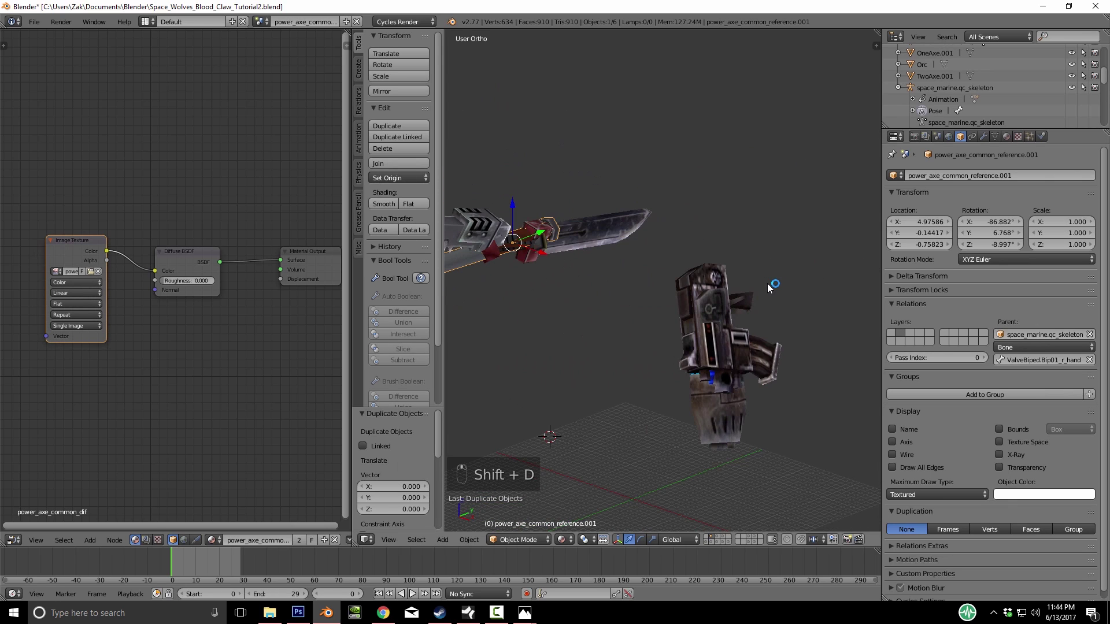
key("m")
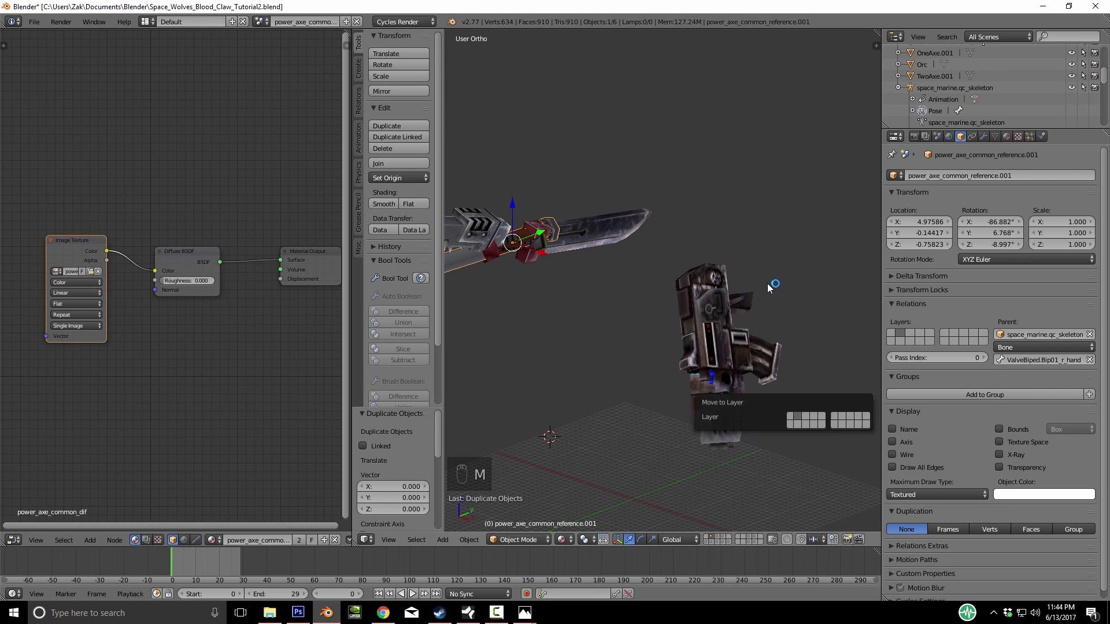
key("m")
left_click(829, 399)
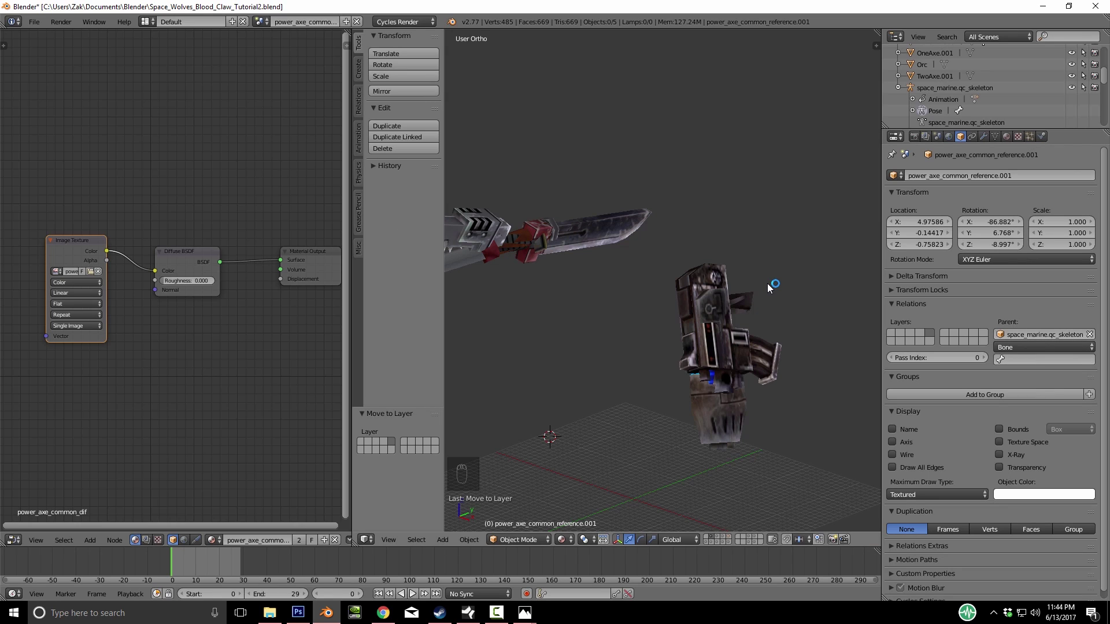
Show only layer 5 and clear the axe copy's parent
left_click(728, 537)
scroll(768, 284, "down", 4)
middle_click_drag(767, 283, 824, 289)
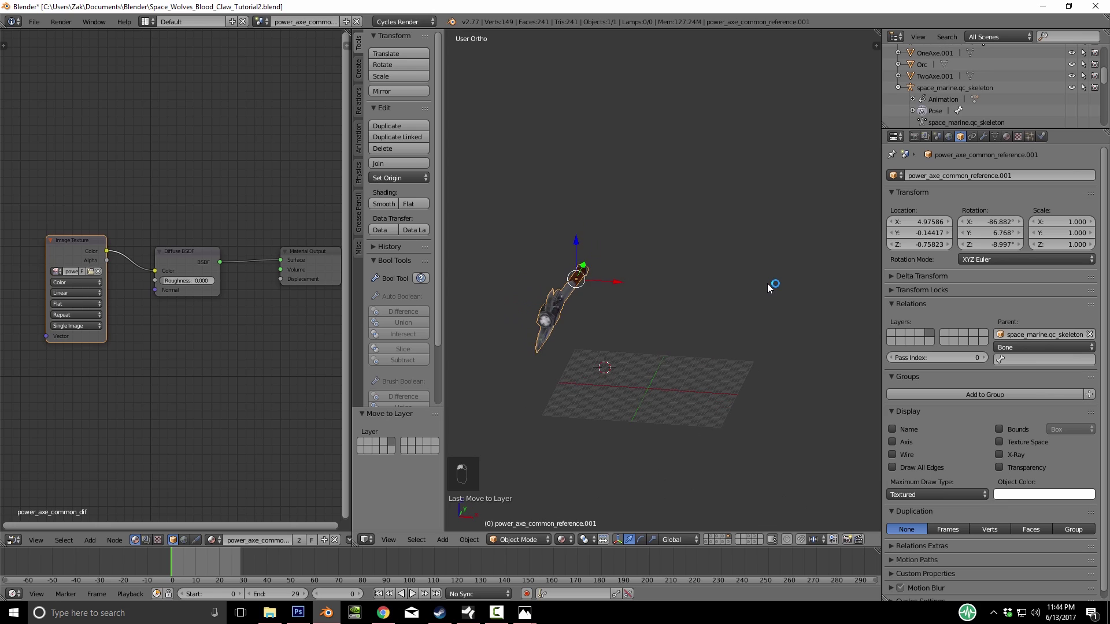
key("alt+p")
left_click(767, 284)
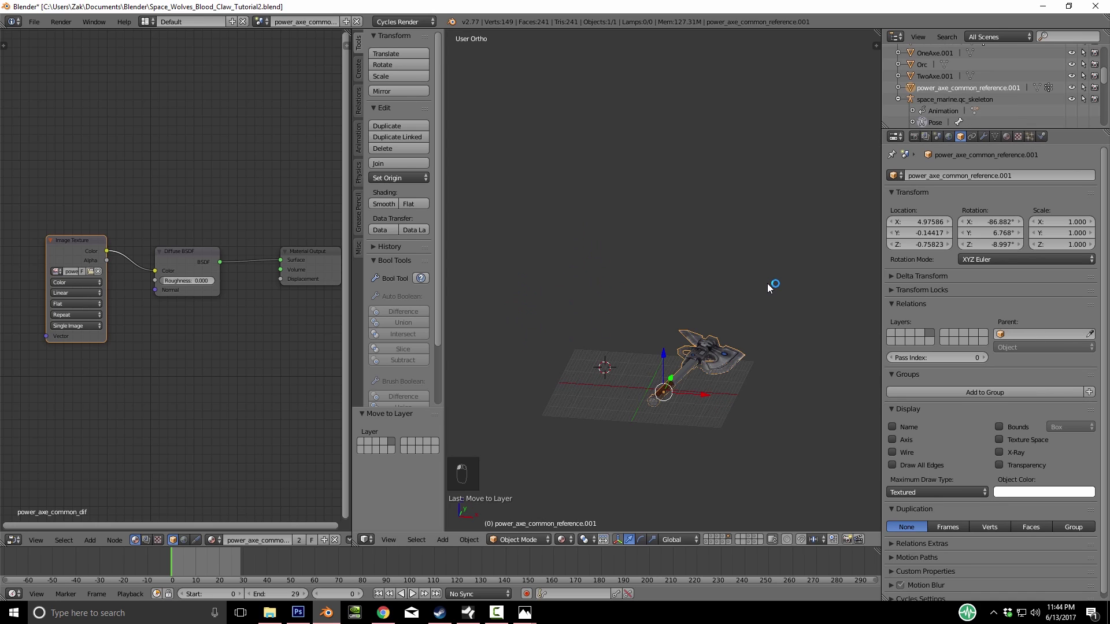
Stand the axe copy upright by rotating it about -103° in the front view, -78° in the right view, and 6.6° in the front view
key("KP_1")
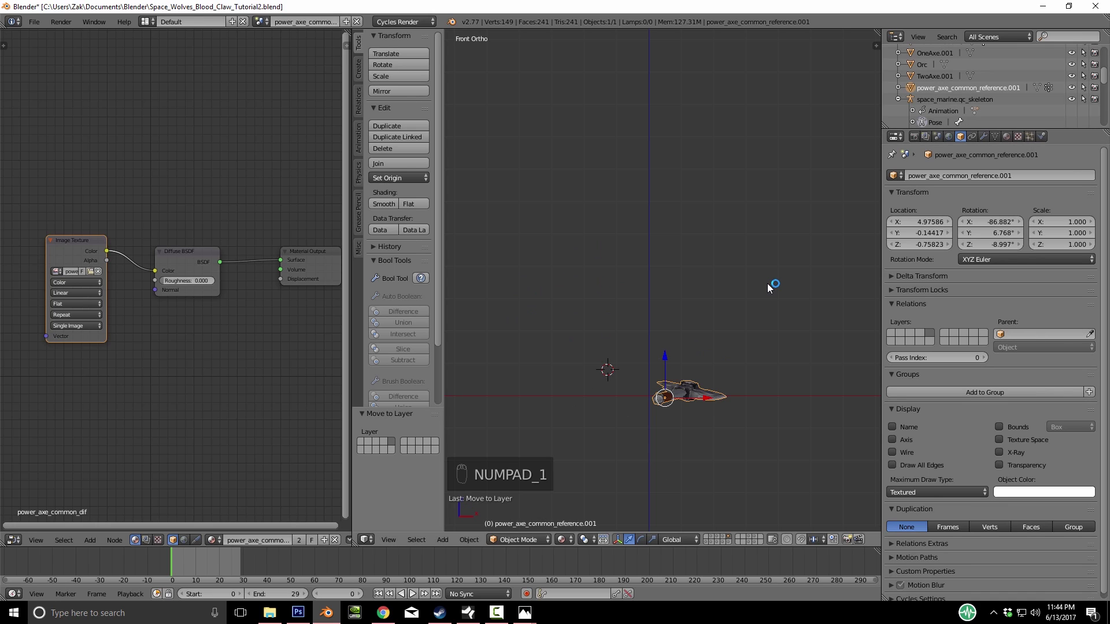
key("r")
left_click(768, 283)
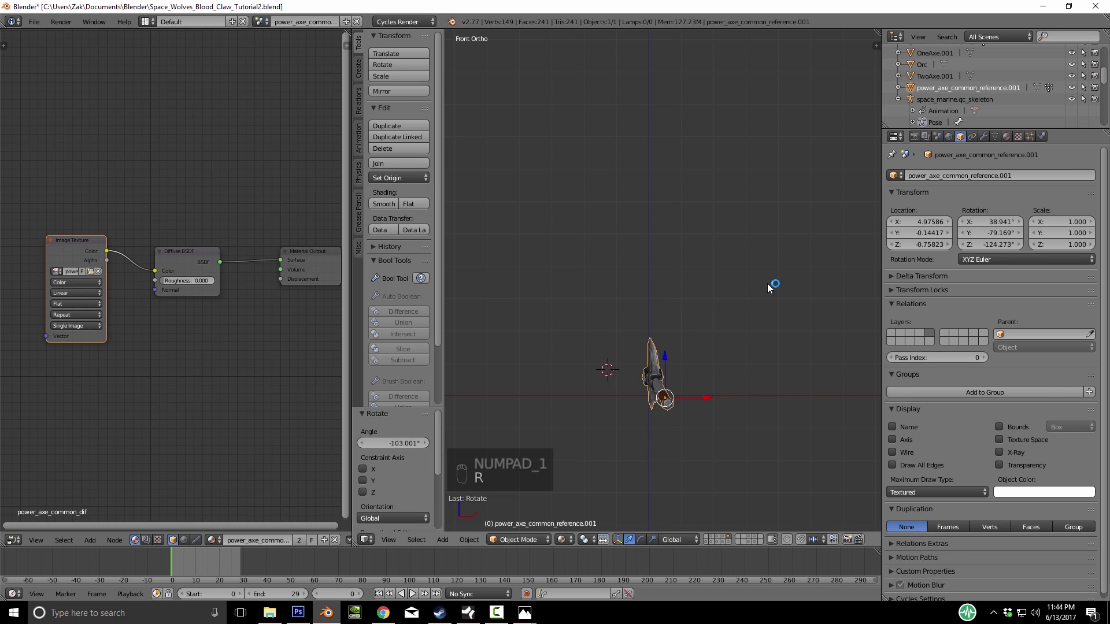
key("KP_3")
key("r")
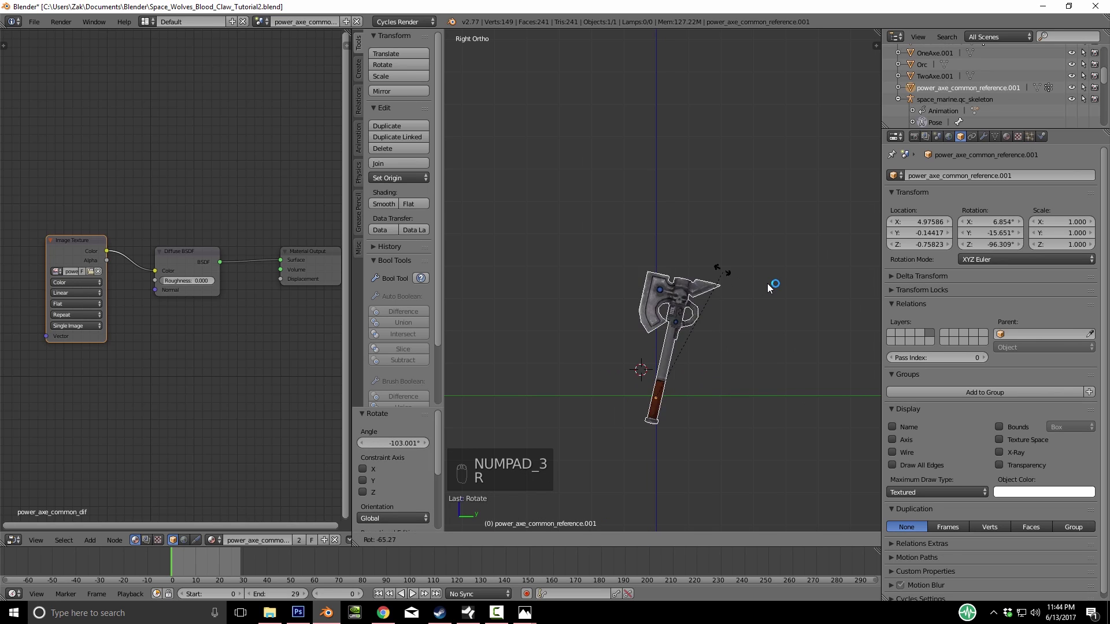
left_click(768, 287)
key("KP_7")
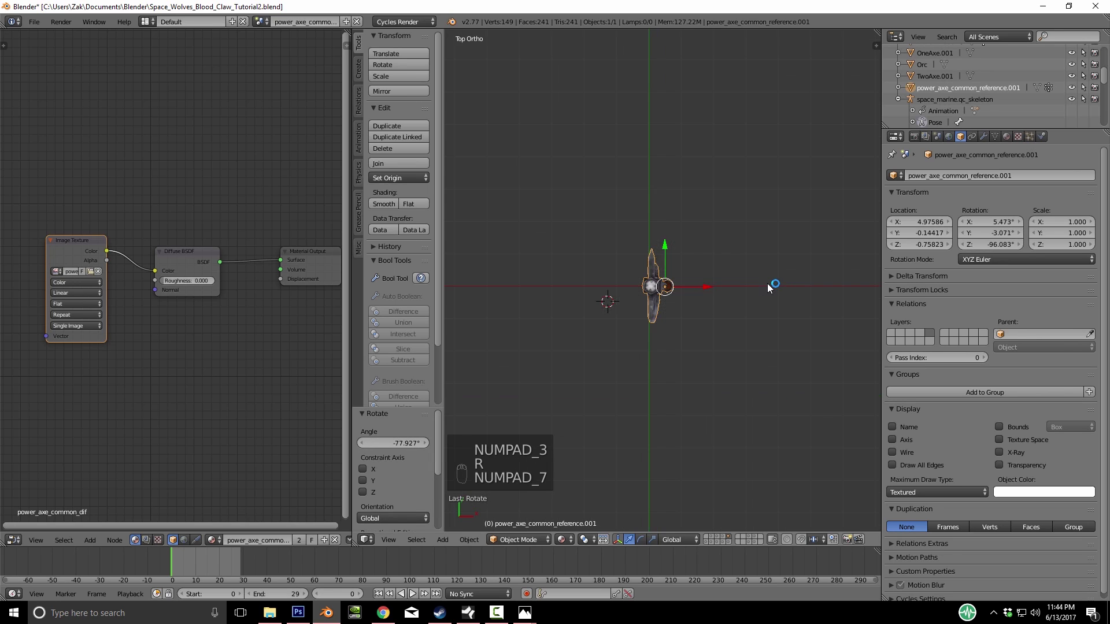
key("KP_1")
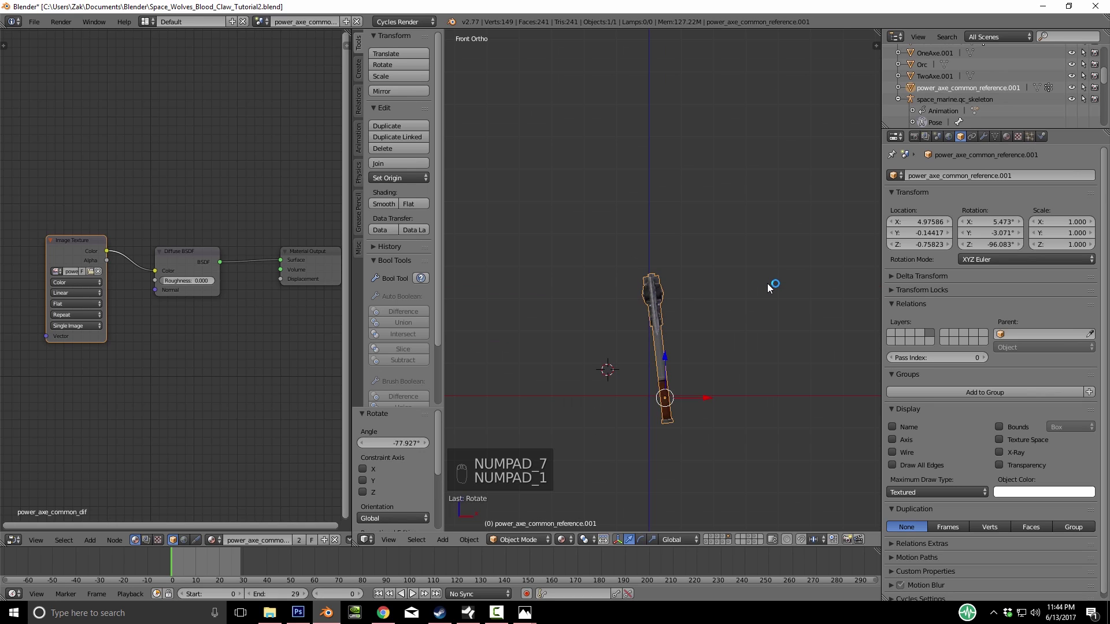
key("r")
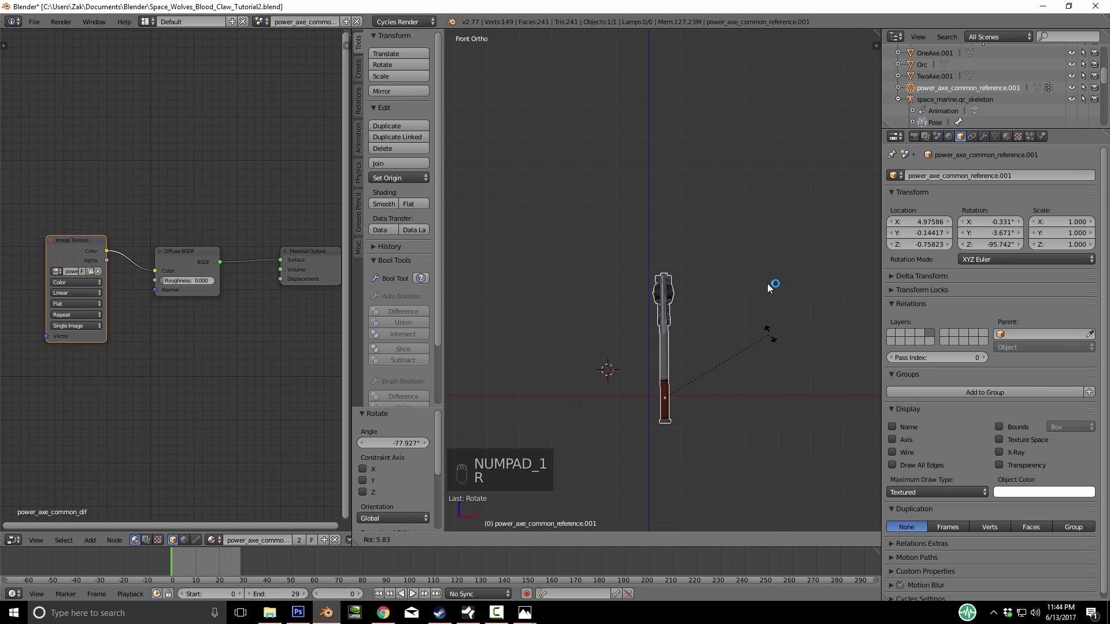
left_click(770, 287)
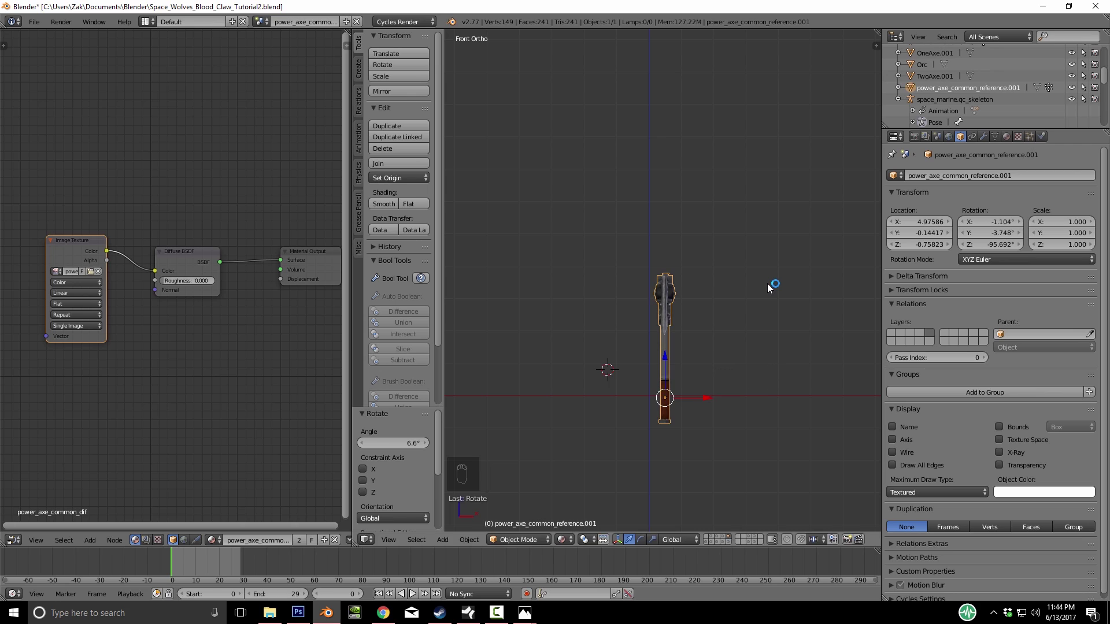
Move the axe copy onto the world's central vertical axis and open its mesh in Edit Mode at the axe head
key("g")
left_click(770, 287)
middle_click_drag(770, 288, 642, 294)
scroll(770, 287, "up", 6)
middle_click_drag(770, 288, 727, 224, "shift")
key("Tab")
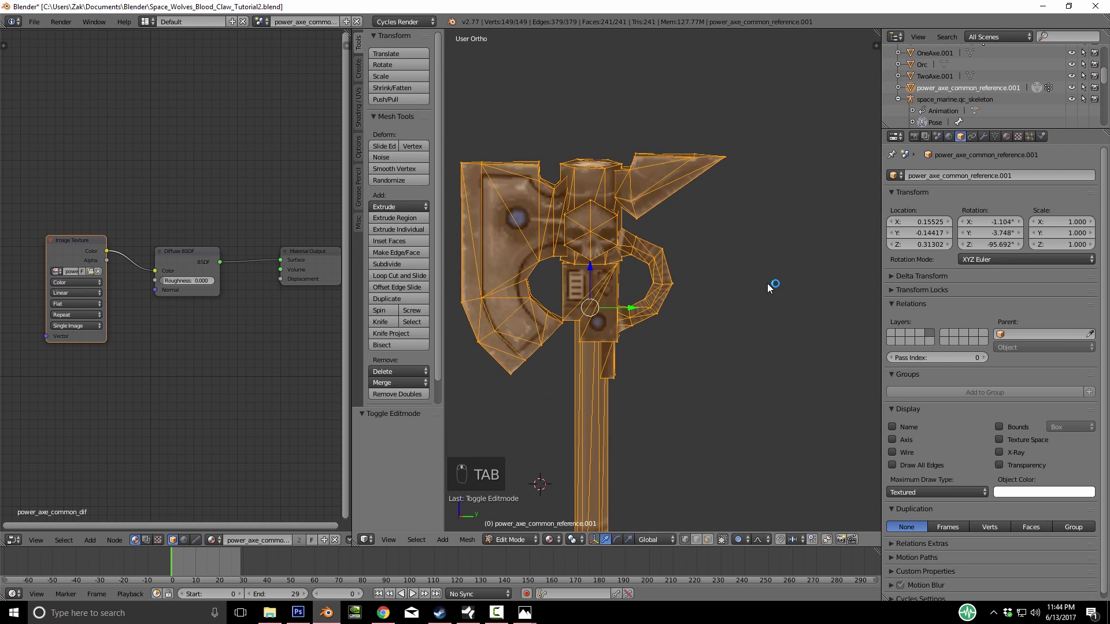
Delete the blade, the rear spike and the skull ornaments from the axe copy's head
key("a")
key("a")
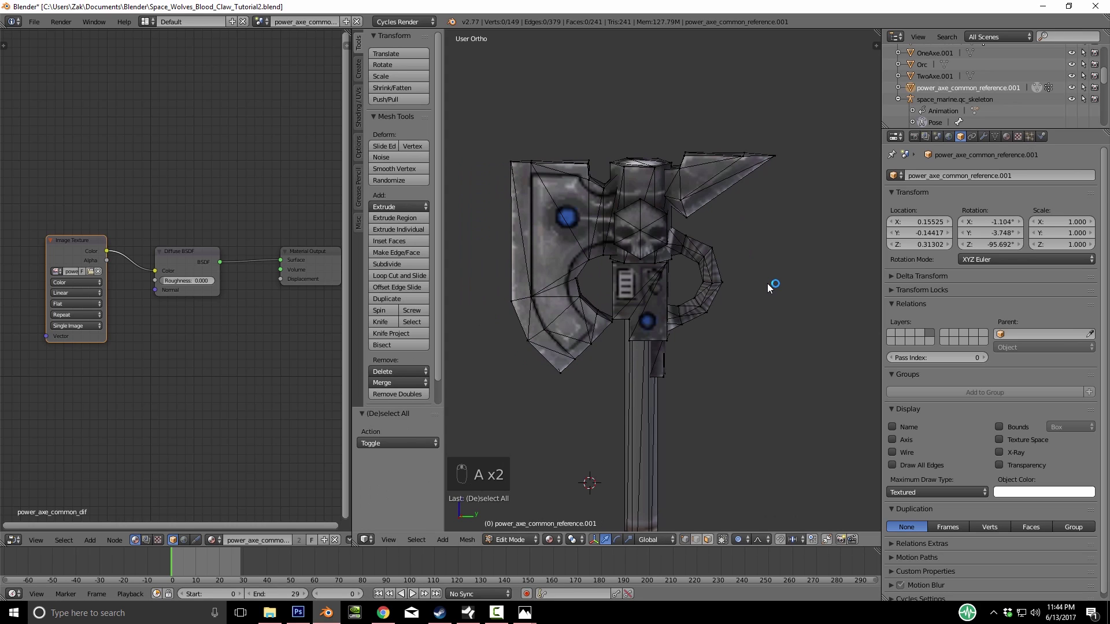
key("l")
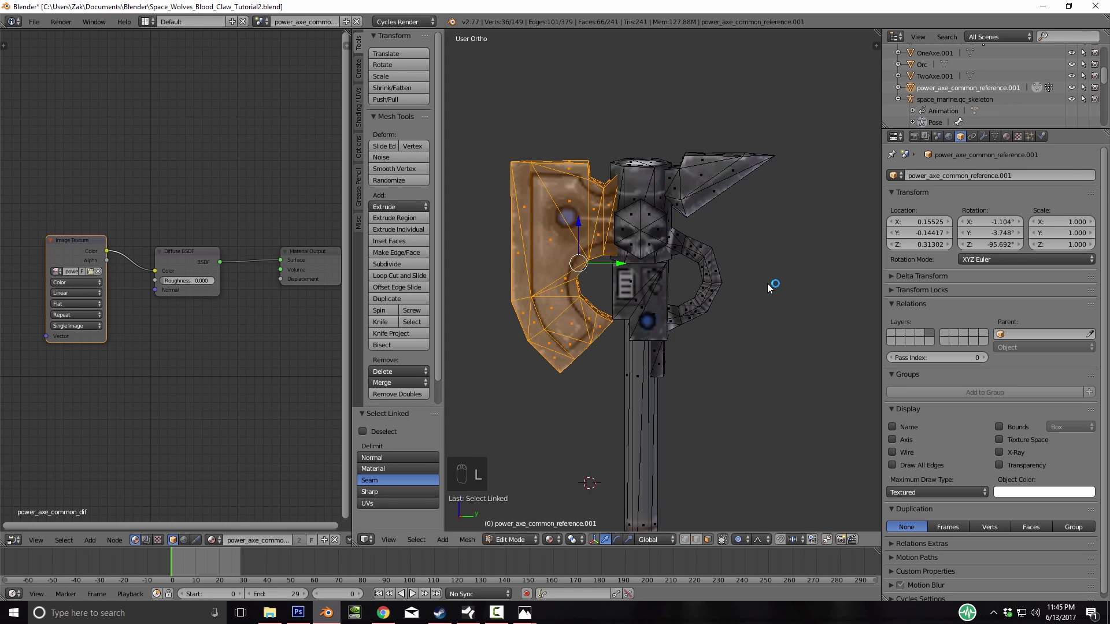
key("l")
key("l")
key("l")
key("l")
middle_click_drag(767, 288, 767, 287)
key("Delete")
left_click(657, 268)
Select the linked geometry of the shaft and its end cap, and try to add a loop cut to the shaft
scroll(767, 288, "down", 3)
key("l")
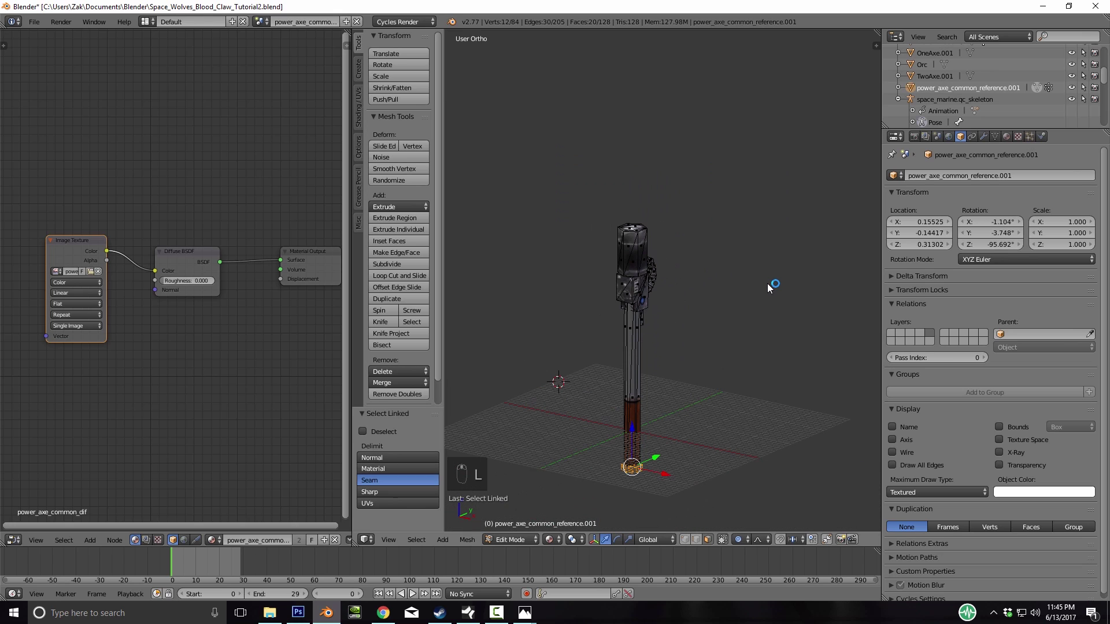
key("l")
middle_click_drag(767, 288, 767, 288)
key("Tab")
scroll(768, 287, "up", 4)
scroll(767, 288, "down", 4)
key("Tab")
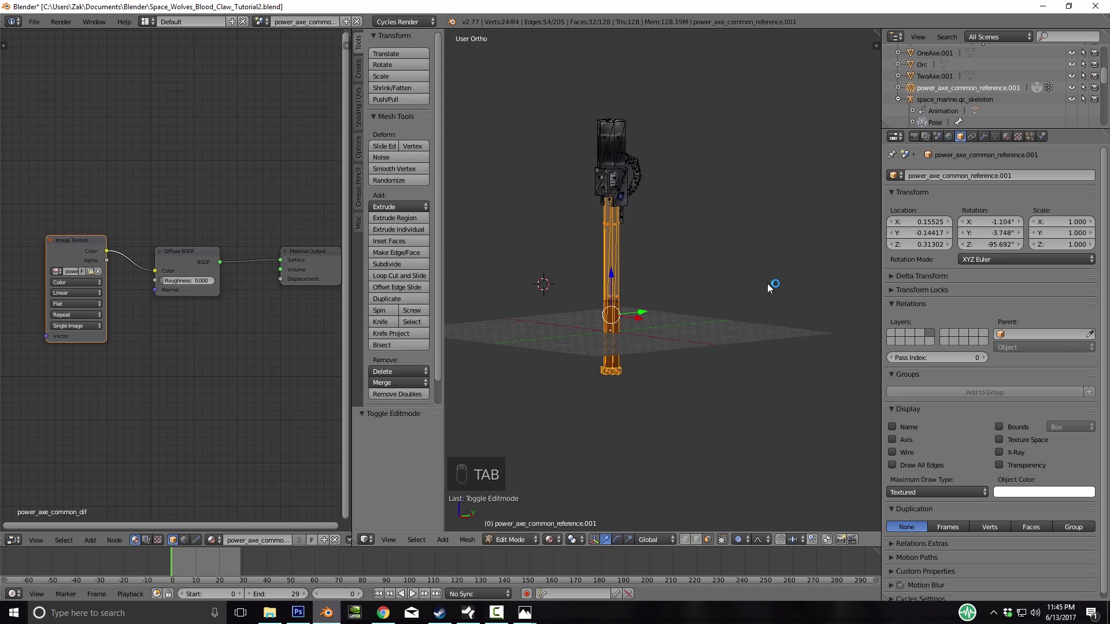
scroll(767, 288, "up", 3)
key("ctrl+r")
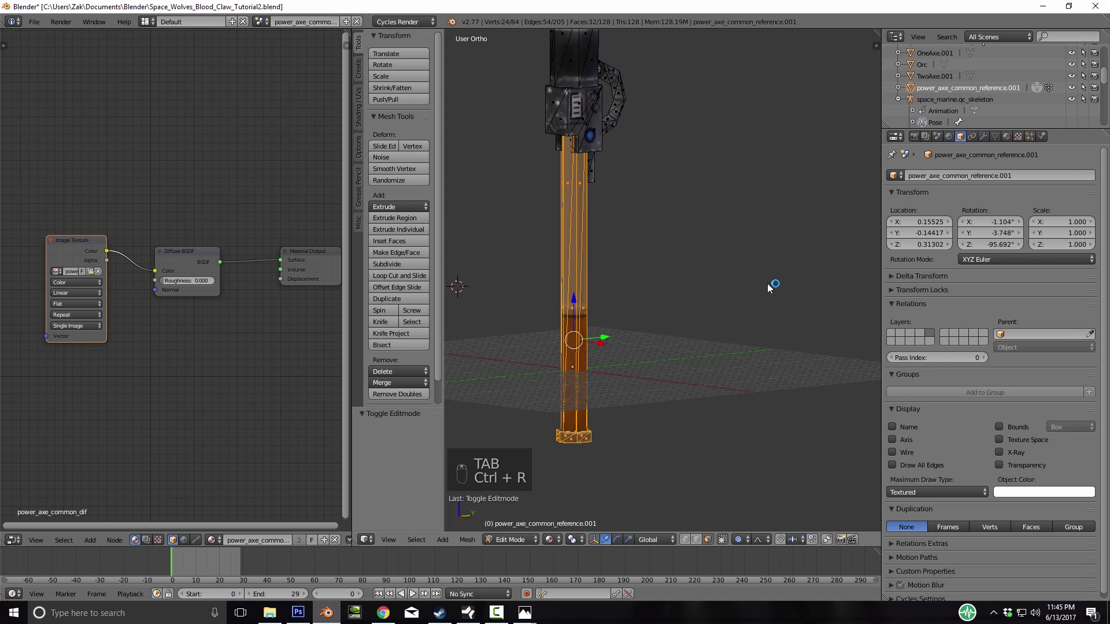
middle_click_drag(768, 288, 768, 288)
key("Tab")
middle_click_drag(767, 283, 768, 283)
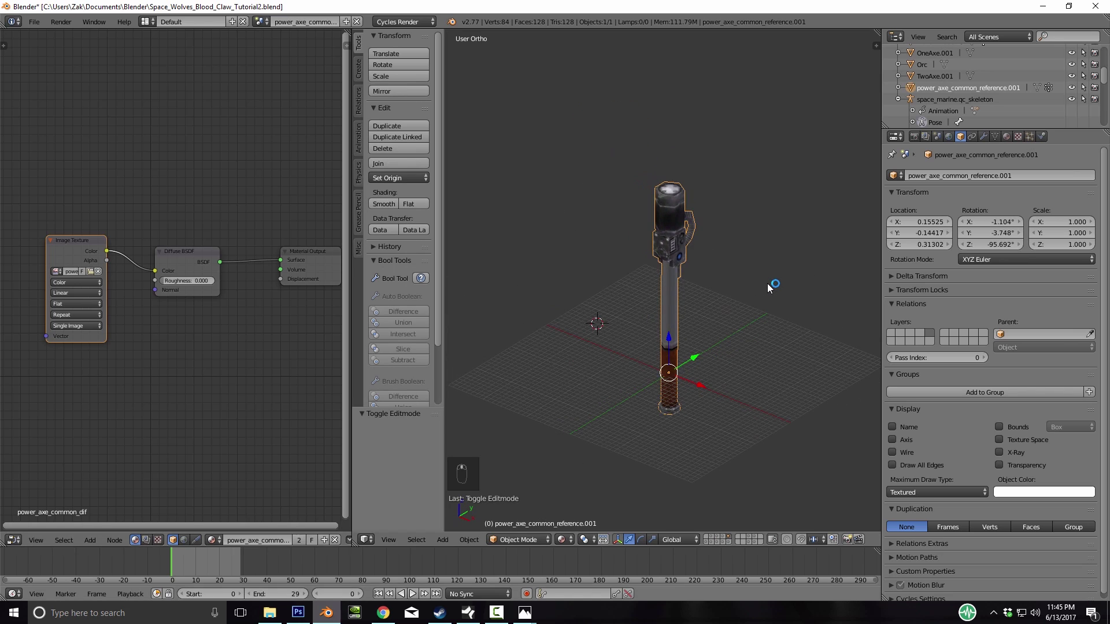
Change the node editor area to the UV/Image Editor and display the power_axe_common_dif.png texture
left_click(13, 540)
left_click(47, 451)
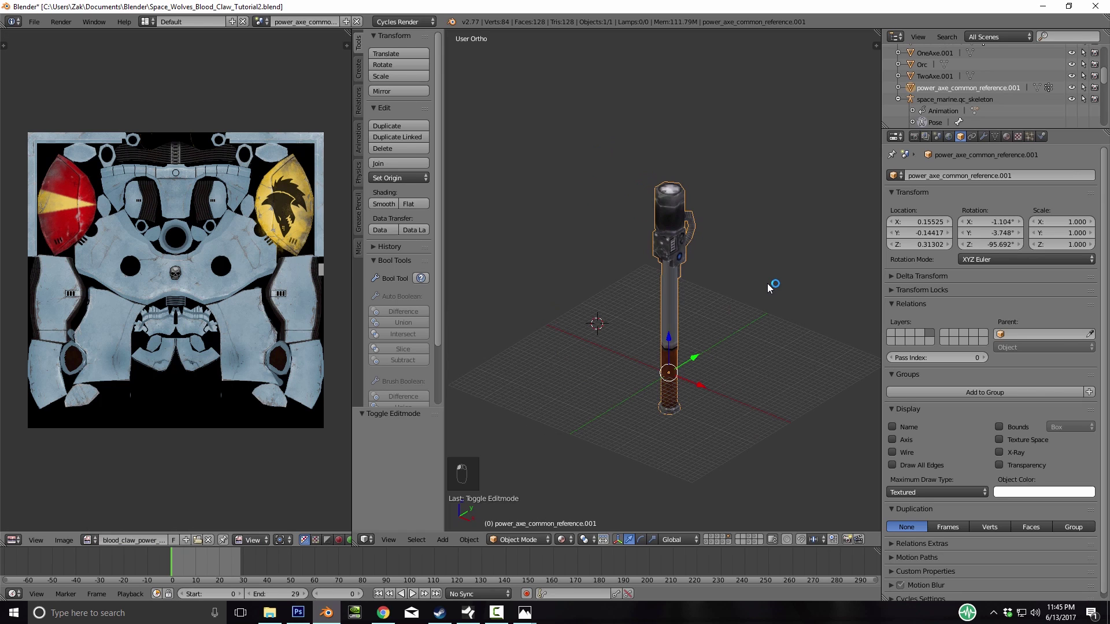
left_click(87, 540)
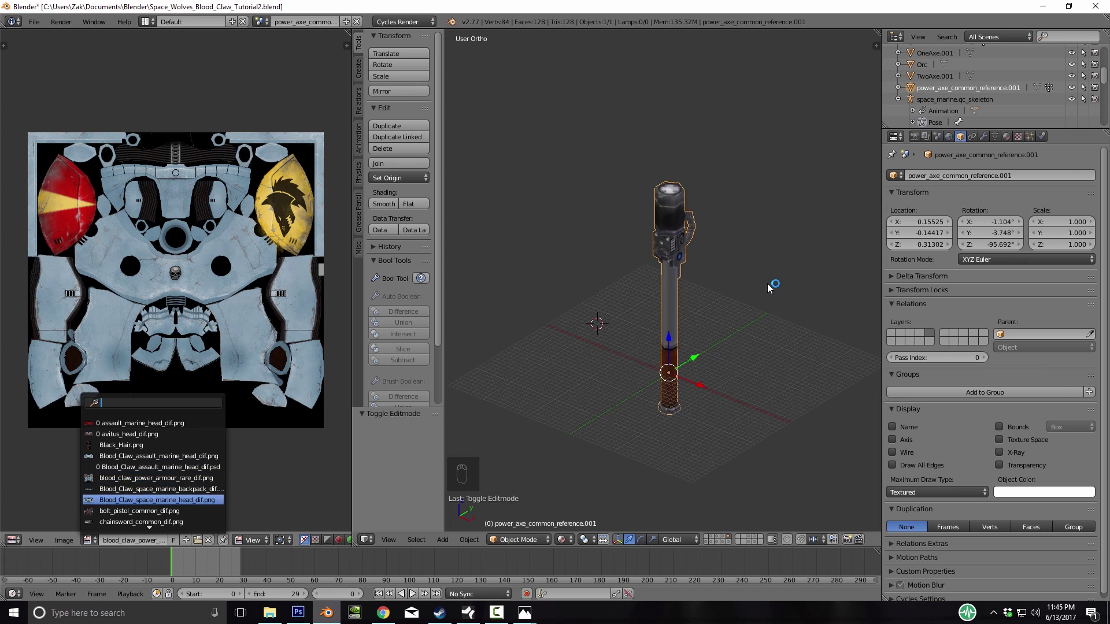
scroll(149, 522, "down", 3)
scroll(149, 522, "down", 9)
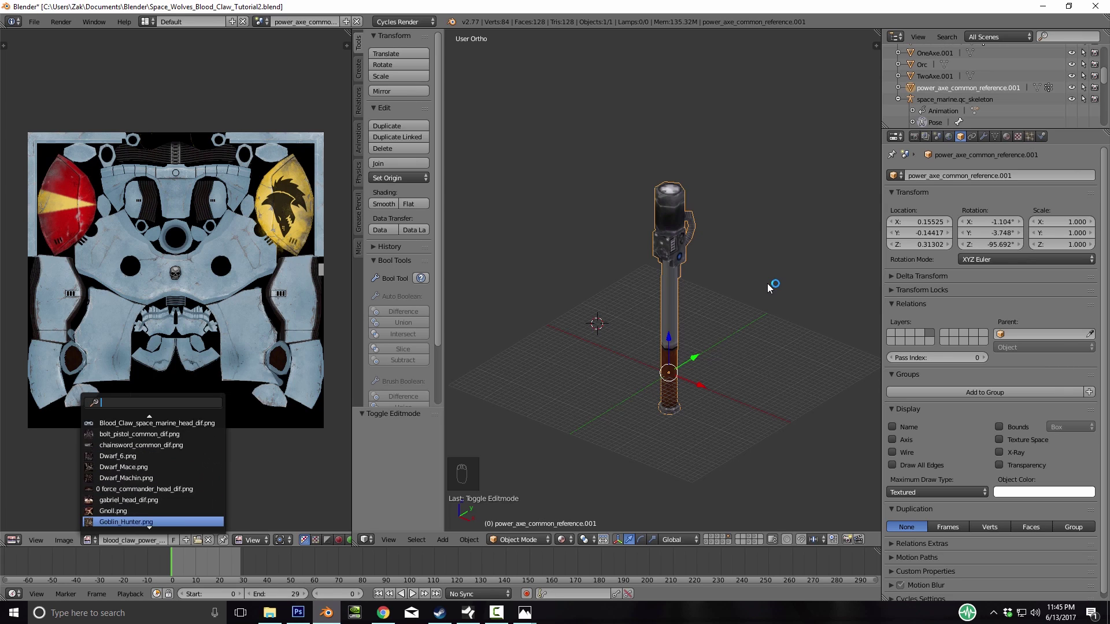
scroll(149, 500, "down", 3)
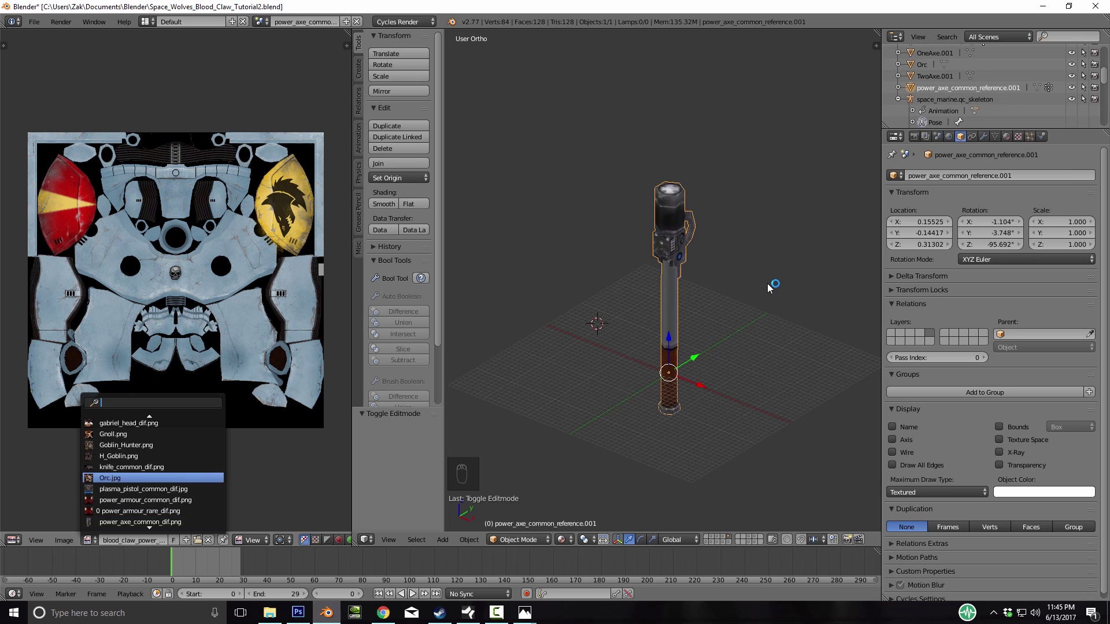
scroll(149, 506, "down", 1)
key("Return")
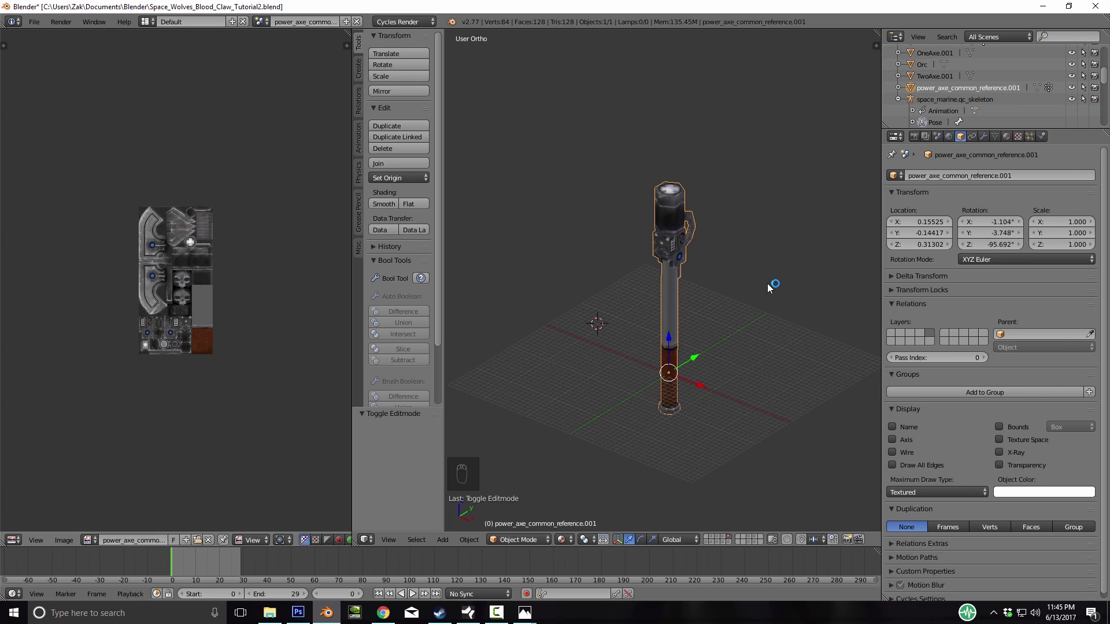
In Edit Mode, select the shaft's lowest row of UV vertices and disable proportional editing
key("Tab")
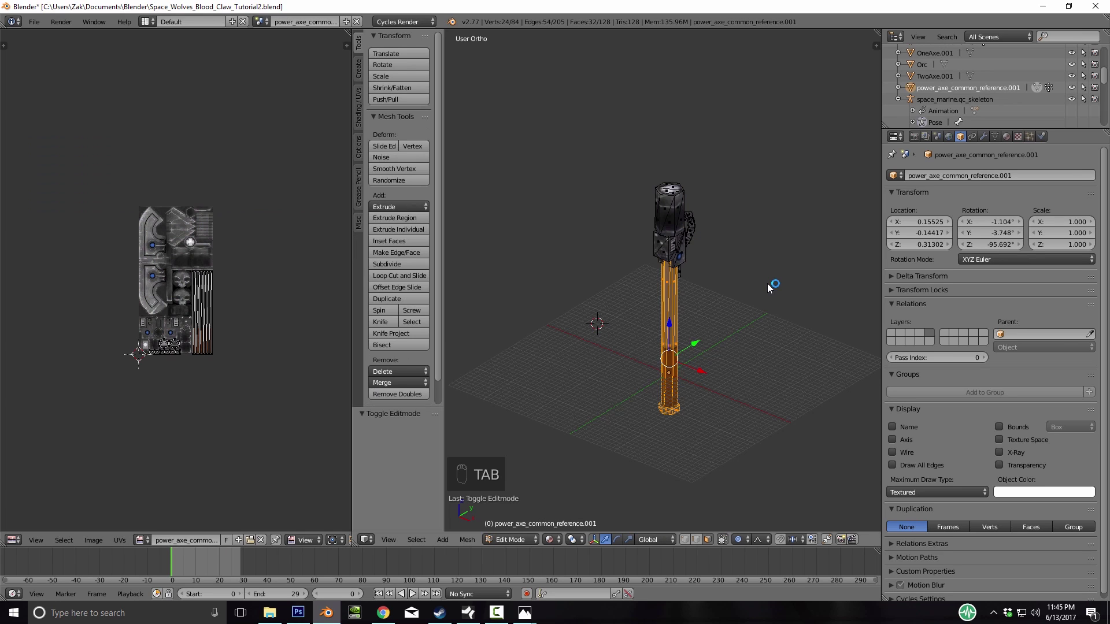
scroll(173, 278, "up", 3)
key("b")
key("b")
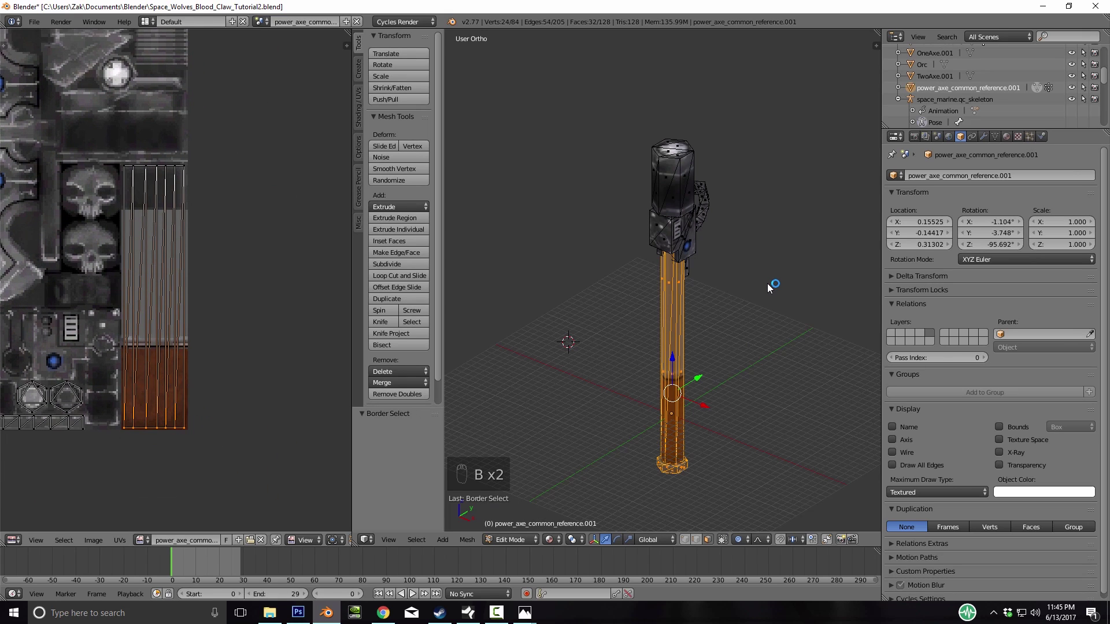
key("g")
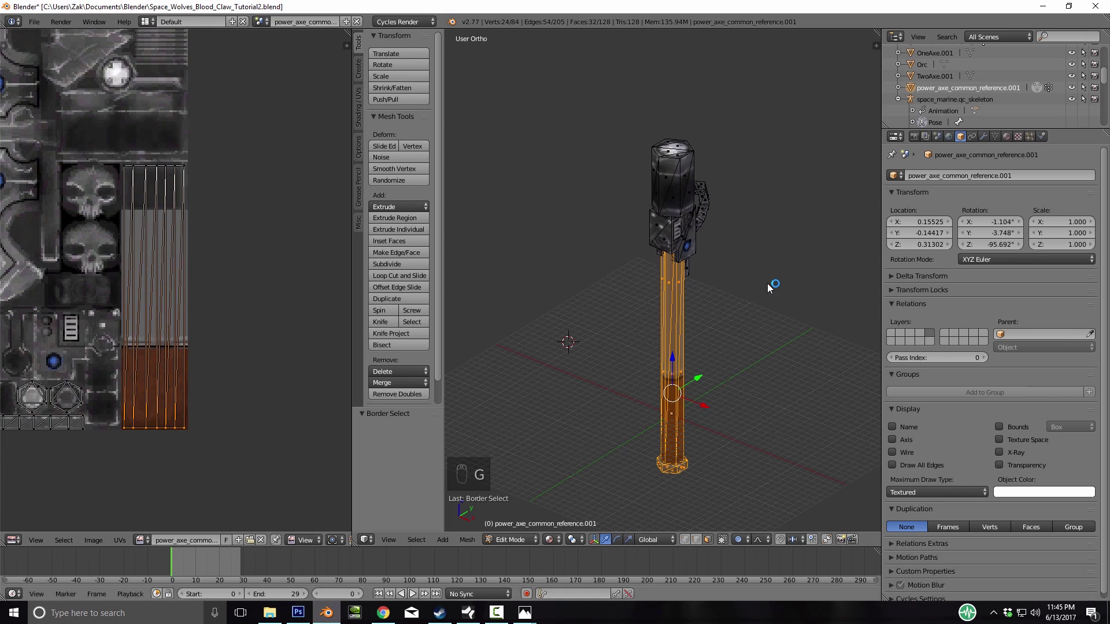
scroll(196, 541, "down", 5)
left_click(282, 540)
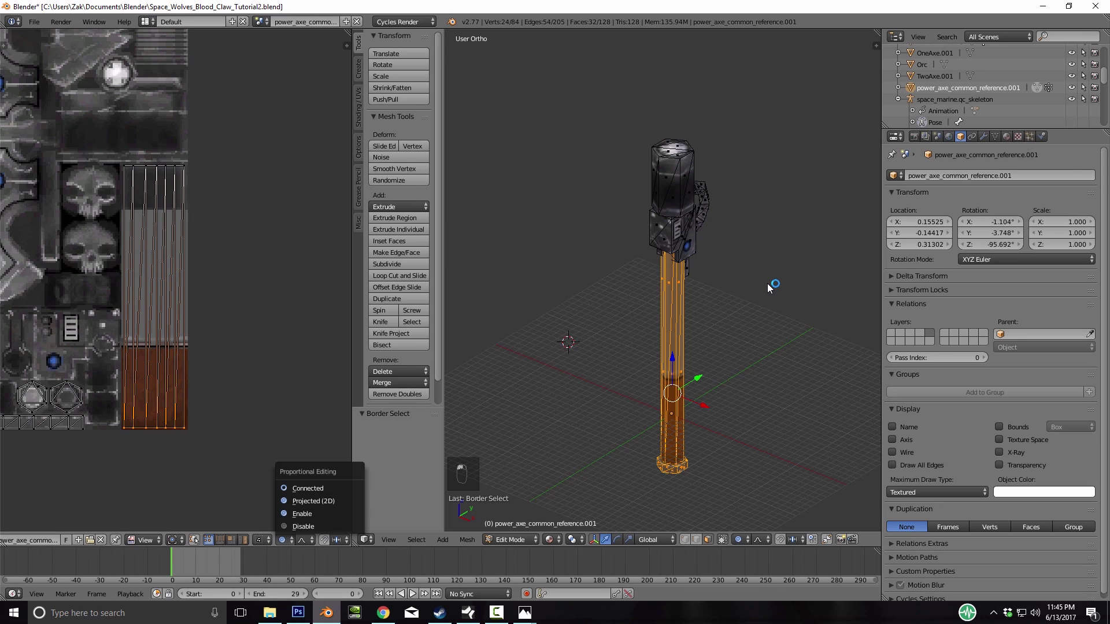
left_click(303, 526)
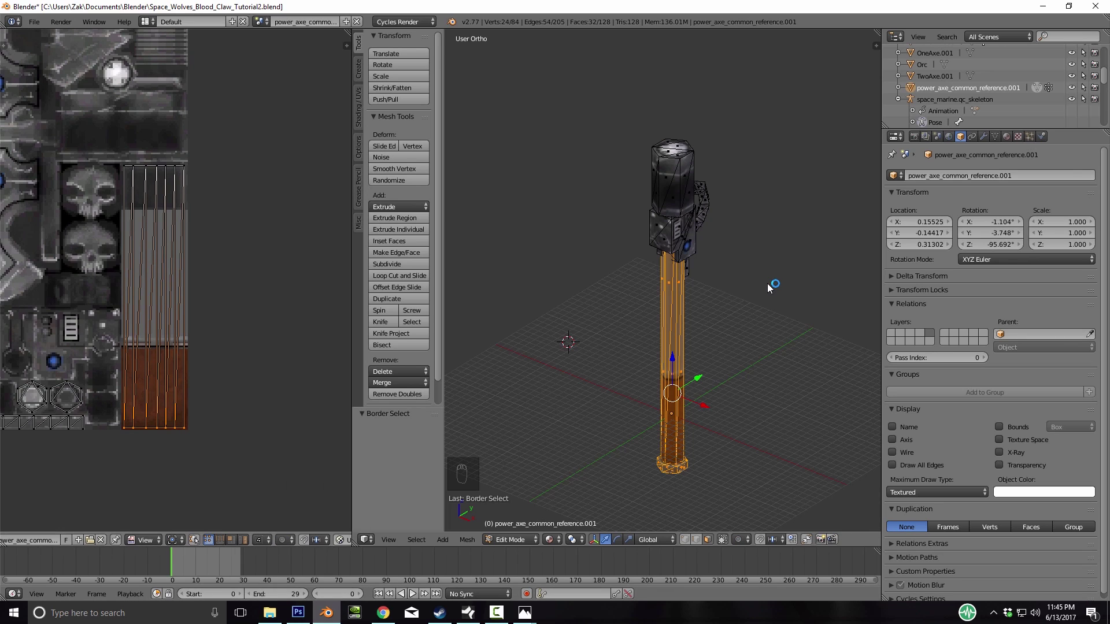
Move the selected UV vertices up 0.342 along Y so the shaft uses only the grey metal texture
key("g")
key("y")
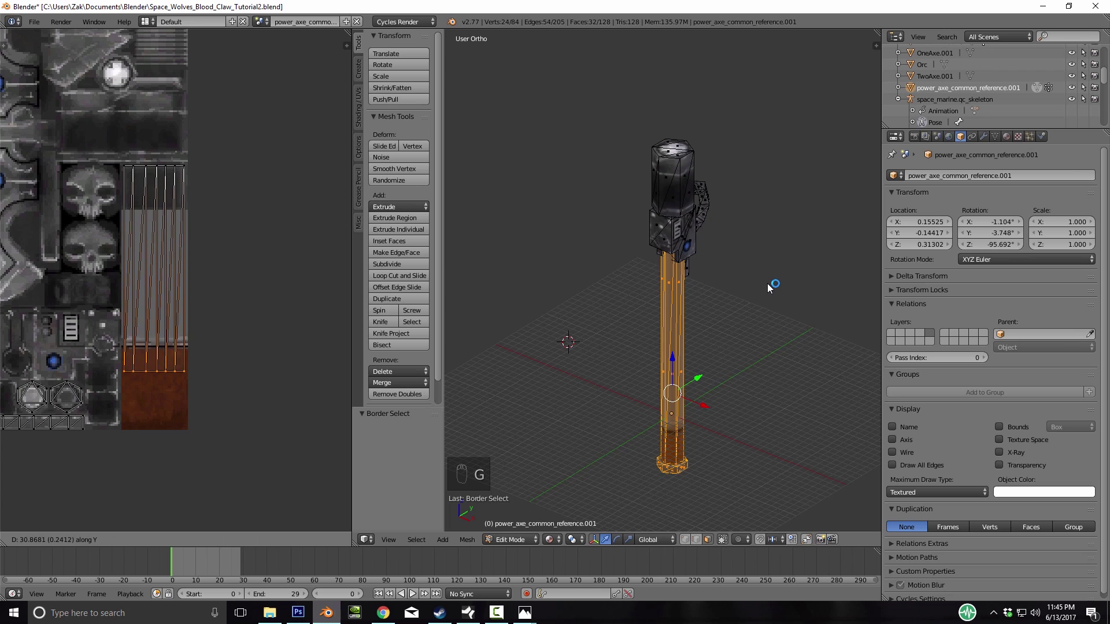
left_click(767, 288)
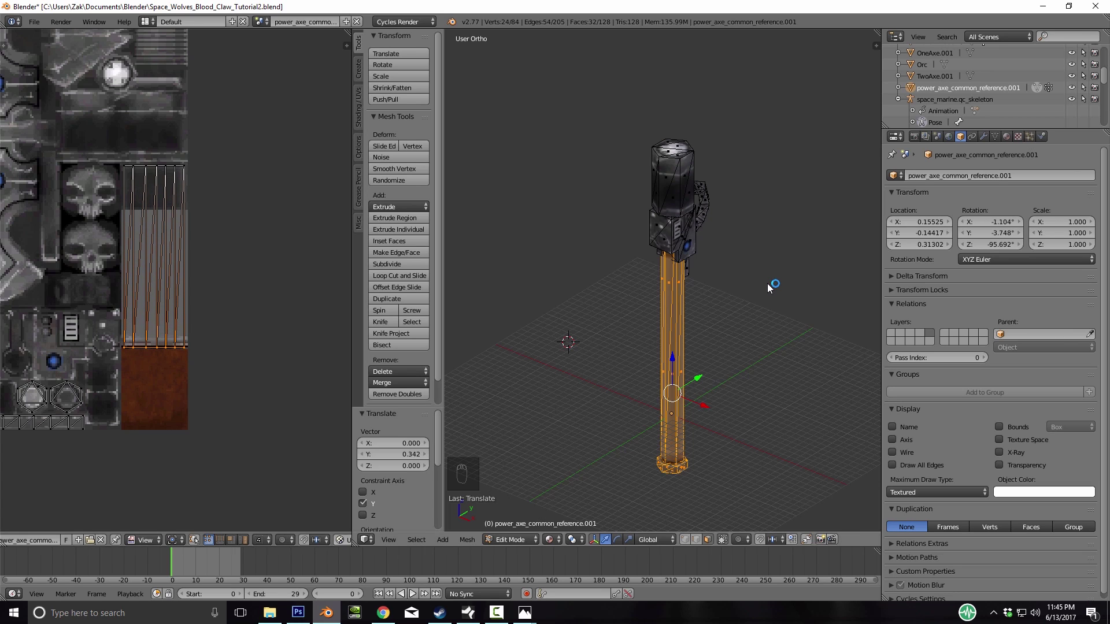
key("Tab")
mouse_move(768, 287)
middle_mouse_down()
mouse_move(698, 263)
mouse_move(573, 253)
mouse_move(768, 288)
middle_mouse_up()
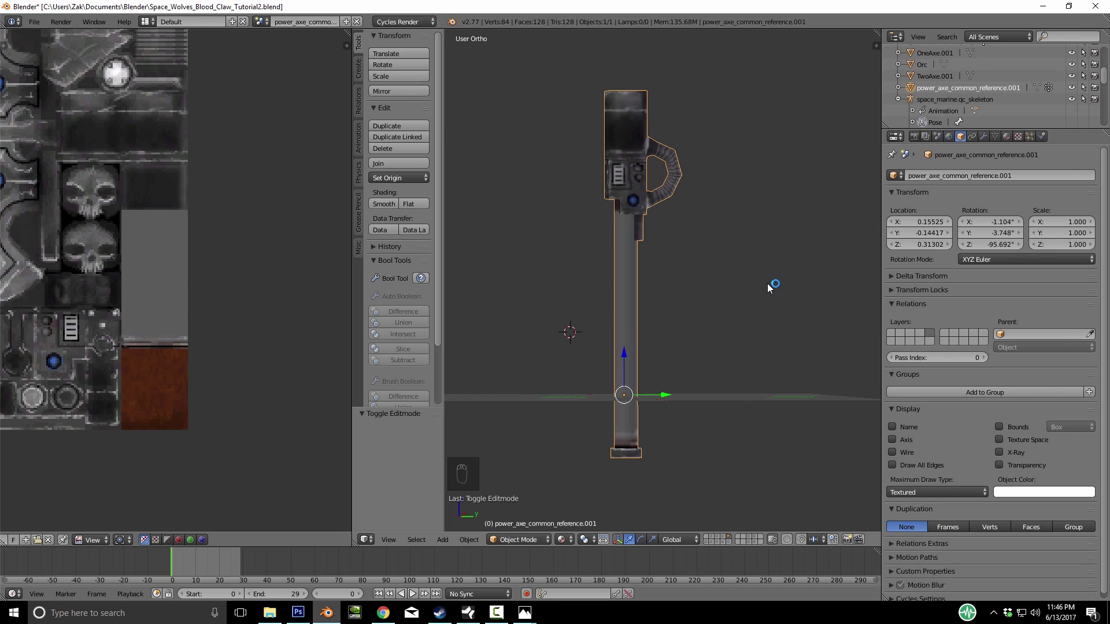
Select all end-cap vertices at the foot of the shaft, using wireframe in the front view
key("Tab")
middle_click_drag(768, 288, 768, 288)
key("a")
key("a")
key("KP_1")
key("z")
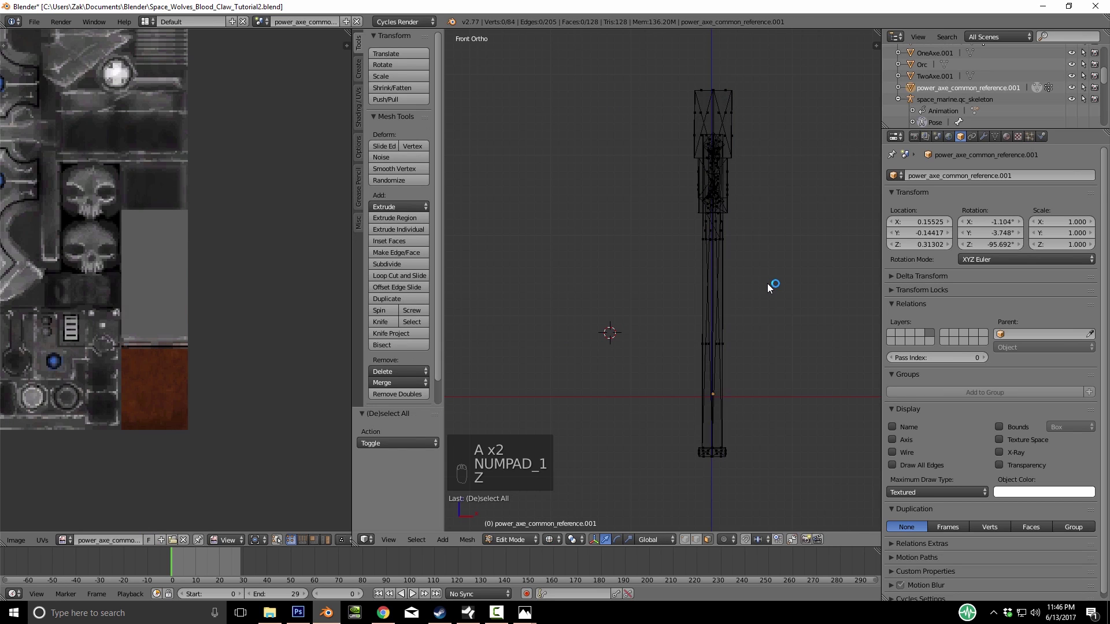
key("b")
left_click_drag(650, 431, 747, 468)
key("z")
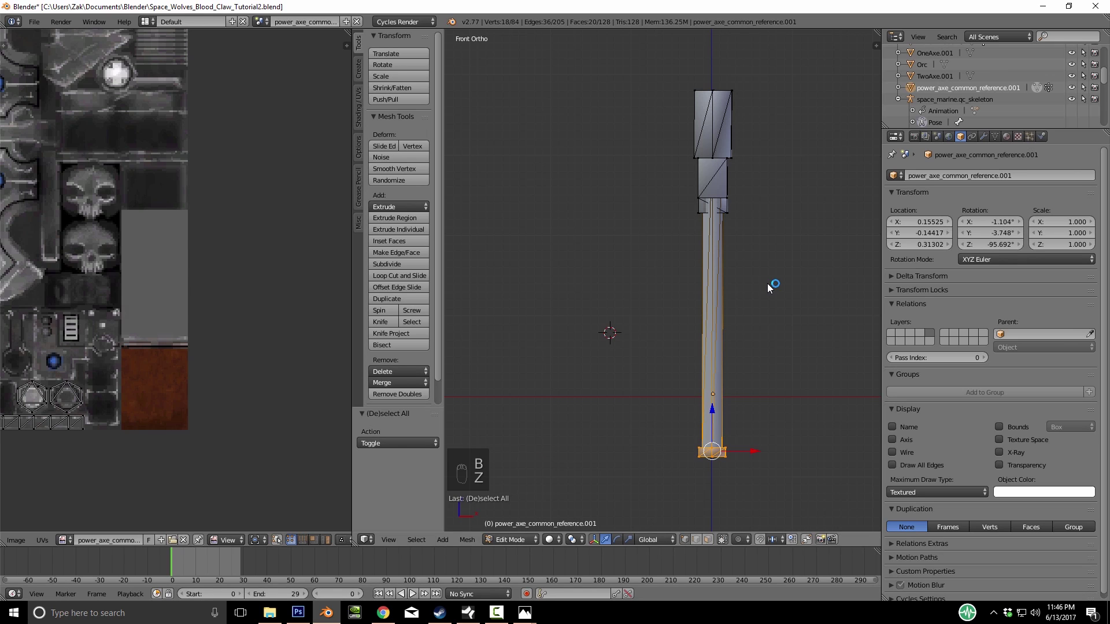
Switch to Material shading and shorten the shaft by moving the end-cap vertices up 19.875 along Z
left_click(549, 539)
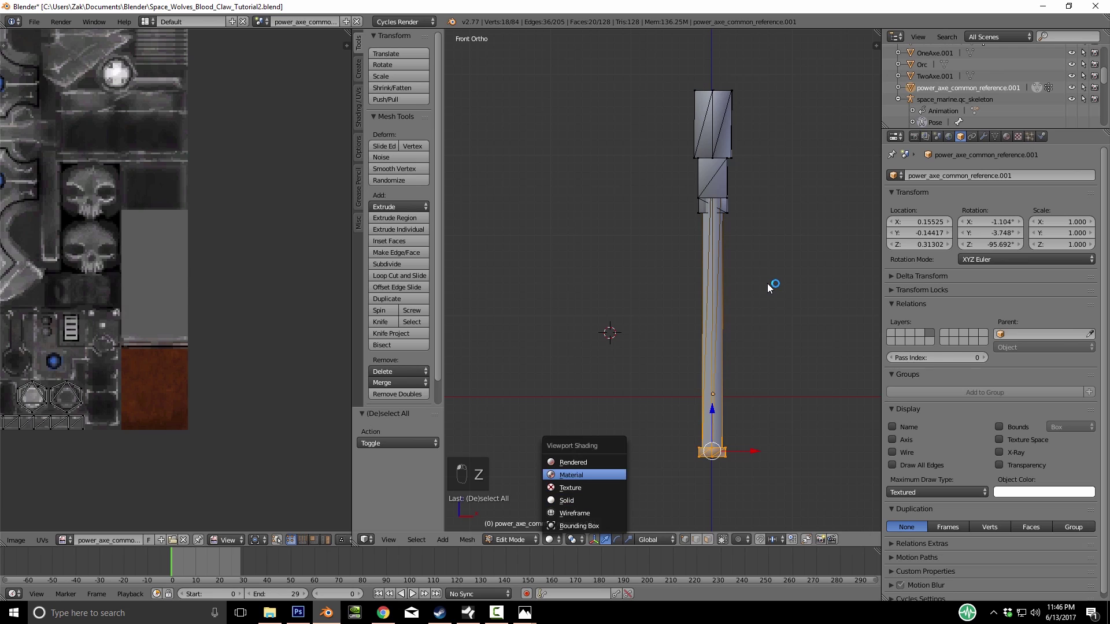
key("Return")
key("g")
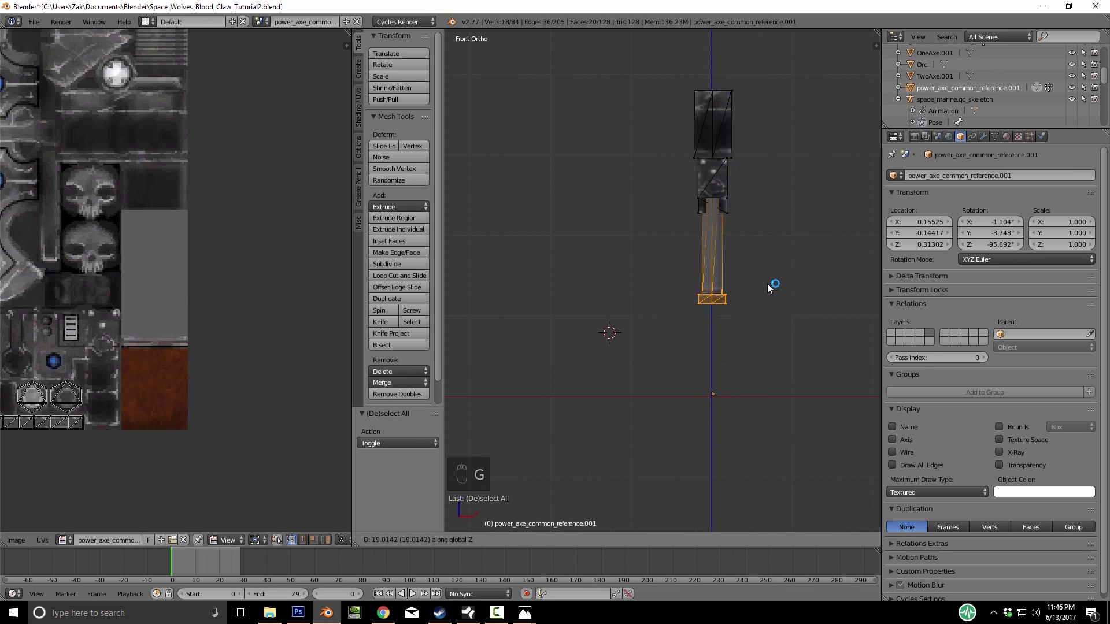
left_click(768, 288)
mouse_move(768, 287)
middle_mouse_down()
mouse_move(618, 295)
mouse_move(751, 289)
mouse_move(703, 289)
mouse_move(734, 282)
middle_mouse_up()
Set the viewport shading to Texture and return the shortened axe part to Object Mode
key("z")
key("z")
left_click(550, 540)
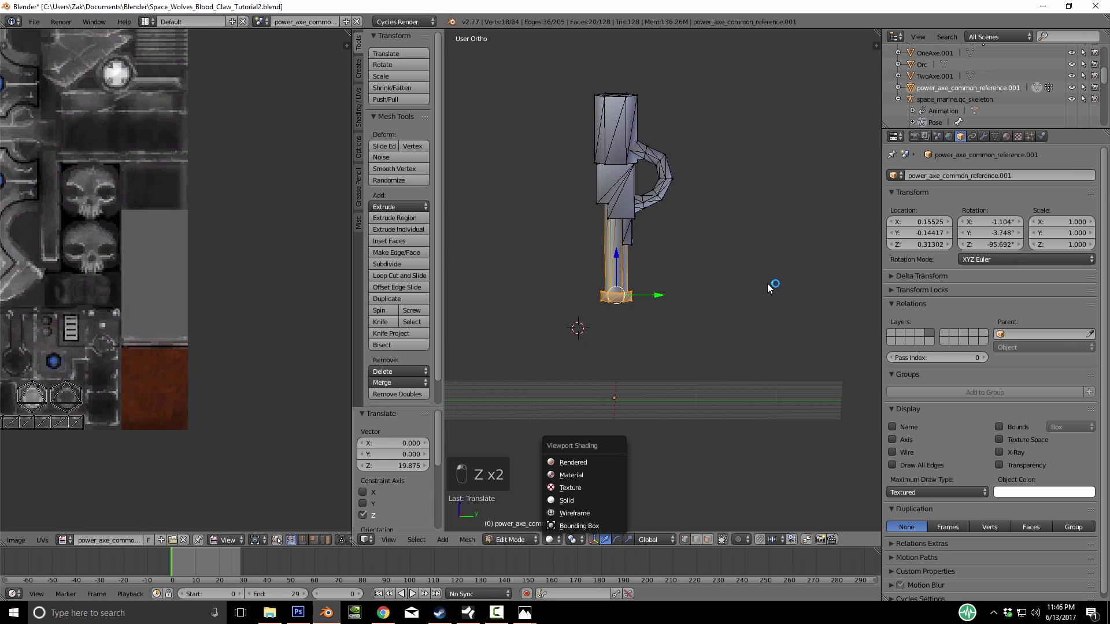
left_click(570, 487)
mouse_move(770, 288)
middle_mouse_down()
mouse_move(746, 272)
mouse_move(754, 286)
middle_mouse_up()
key("Tab")
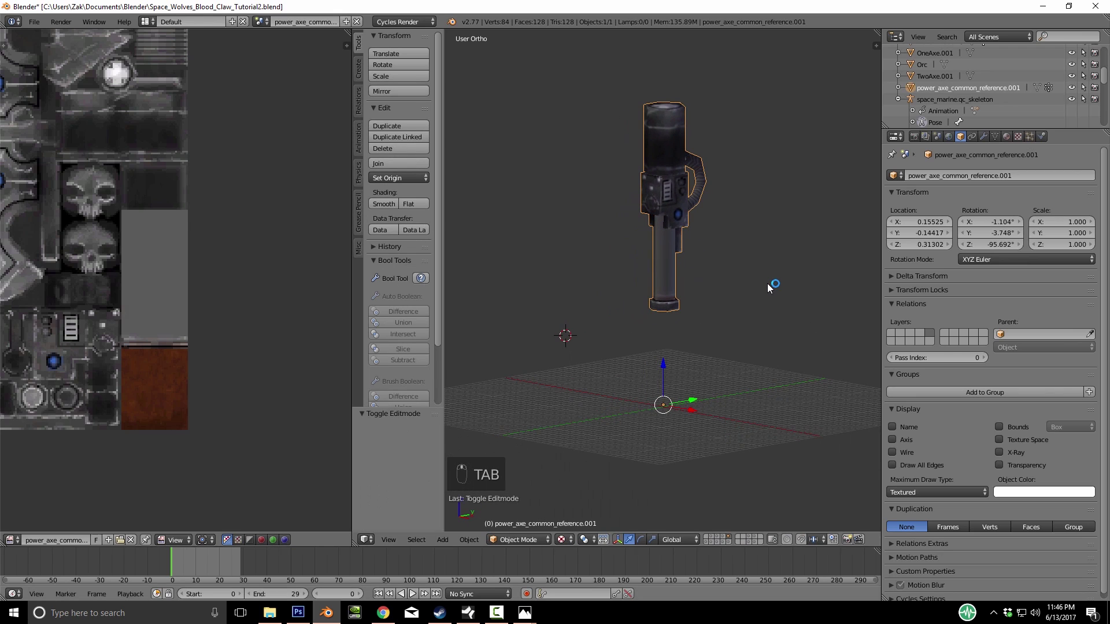
Show the marine's layer alongside the axe part and raise the part 66.080 along Z above the marine
left_click(722, 537, "shift")
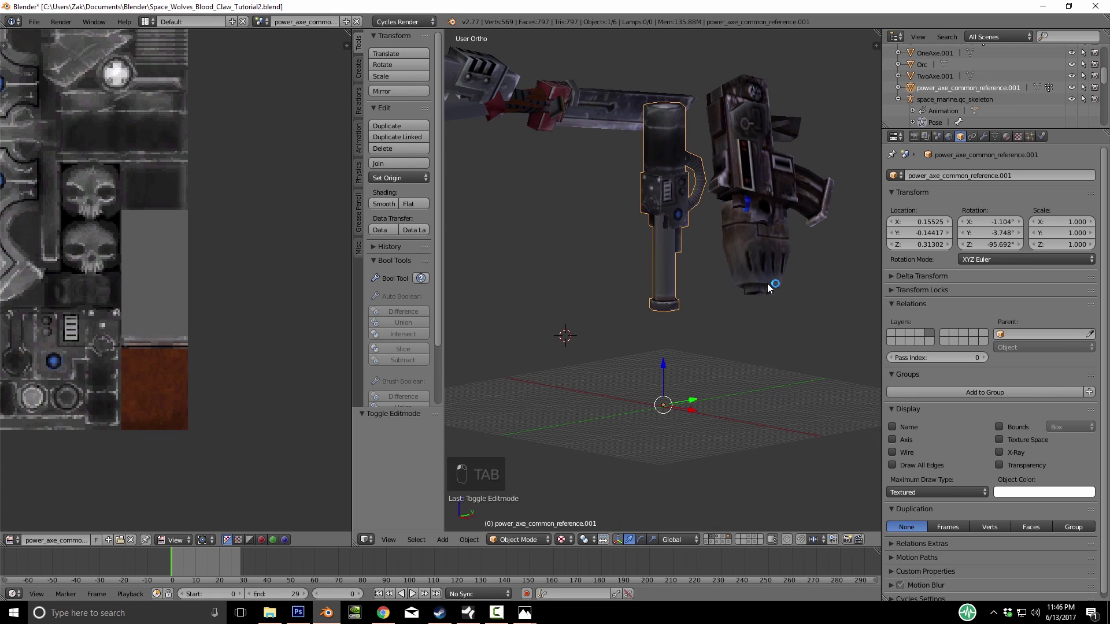
left_click(722, 537, "shift")
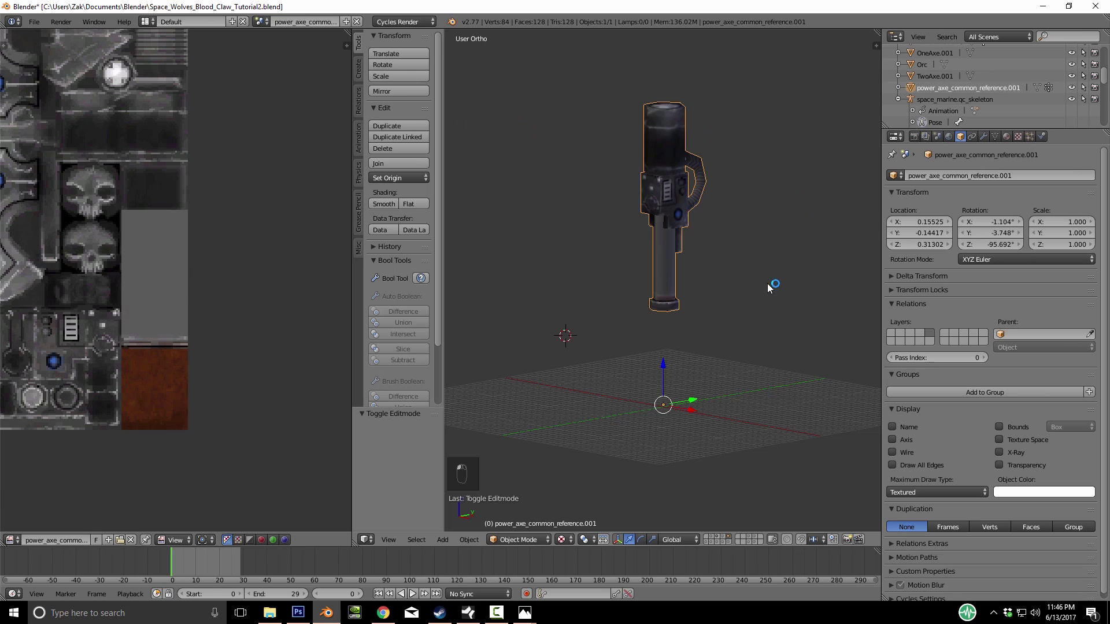
left_click(716, 537, "shift")
scroll(770, 287, "down", 5)
key("g")
key("z")
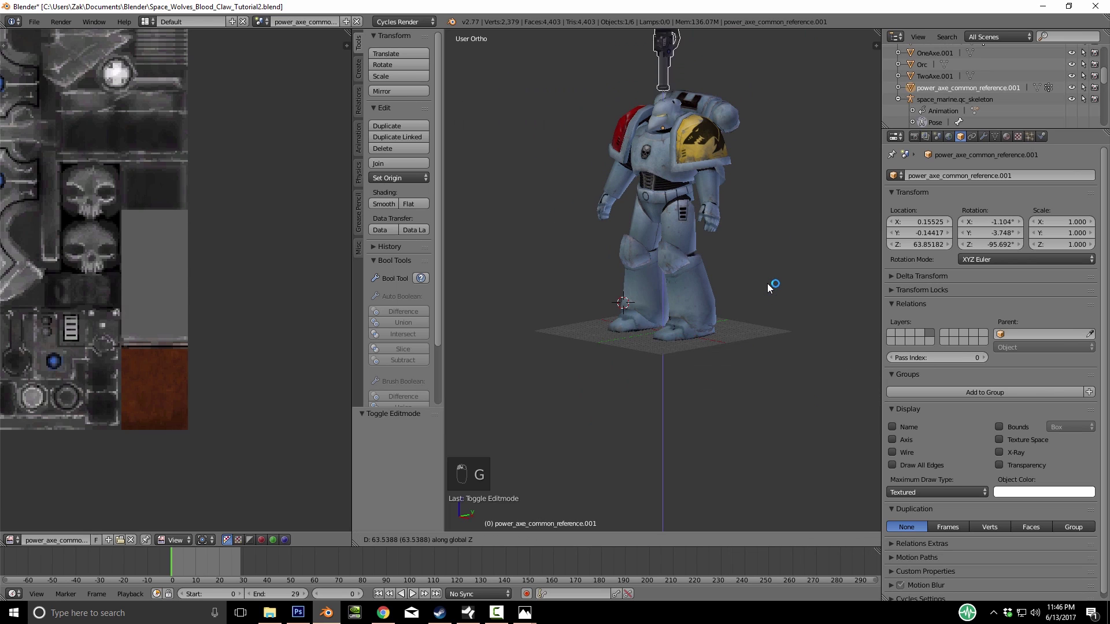
left_click(768, 283)
Set the axe part's origin to its geometry in the right view
key("KP_3")
key("space")
type("Set Origi")
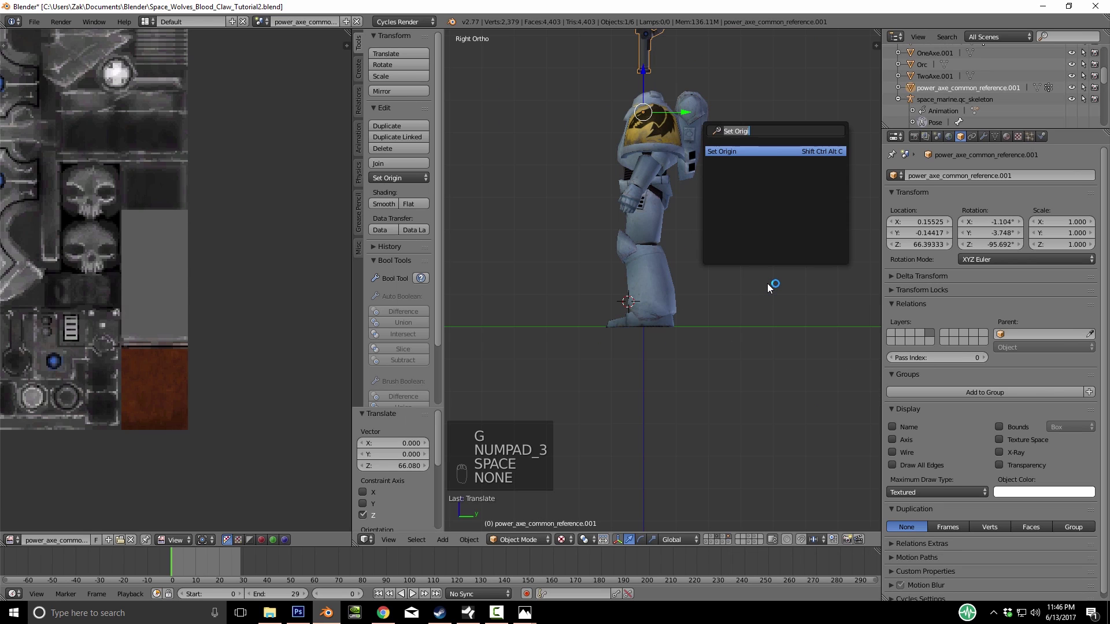
key("Return")
key("Return")
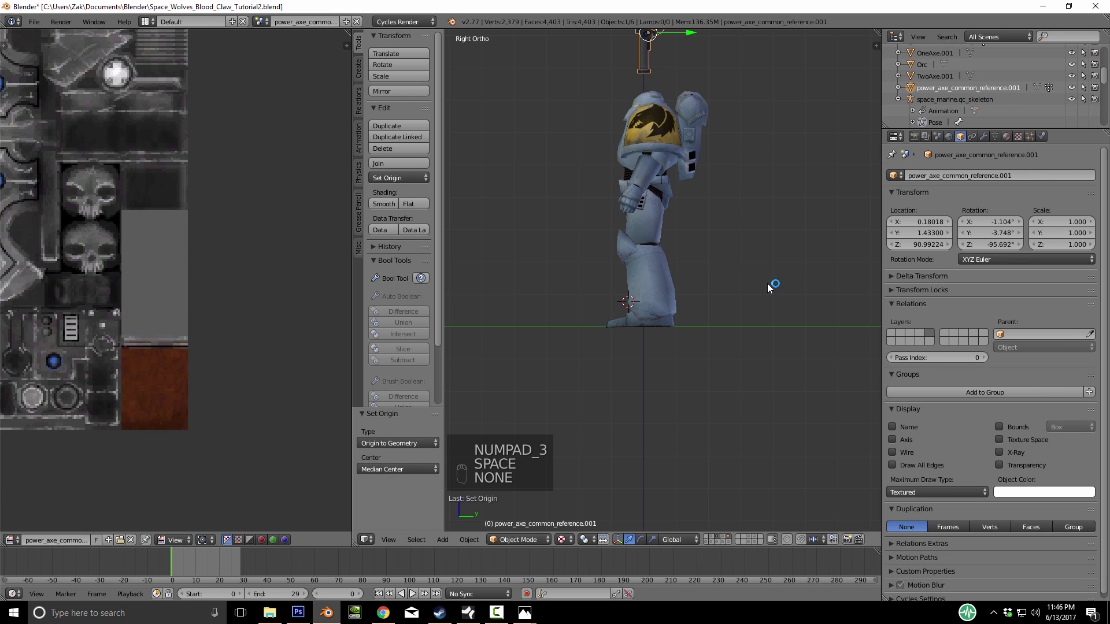
Seat the axe part on the backpack by moving it 13.926 along Y and -7.142 along Z, and raise it 0.817
middle_click_drag(767, 283, 729, 442, "shift")
key("g")
left_click(768, 283)
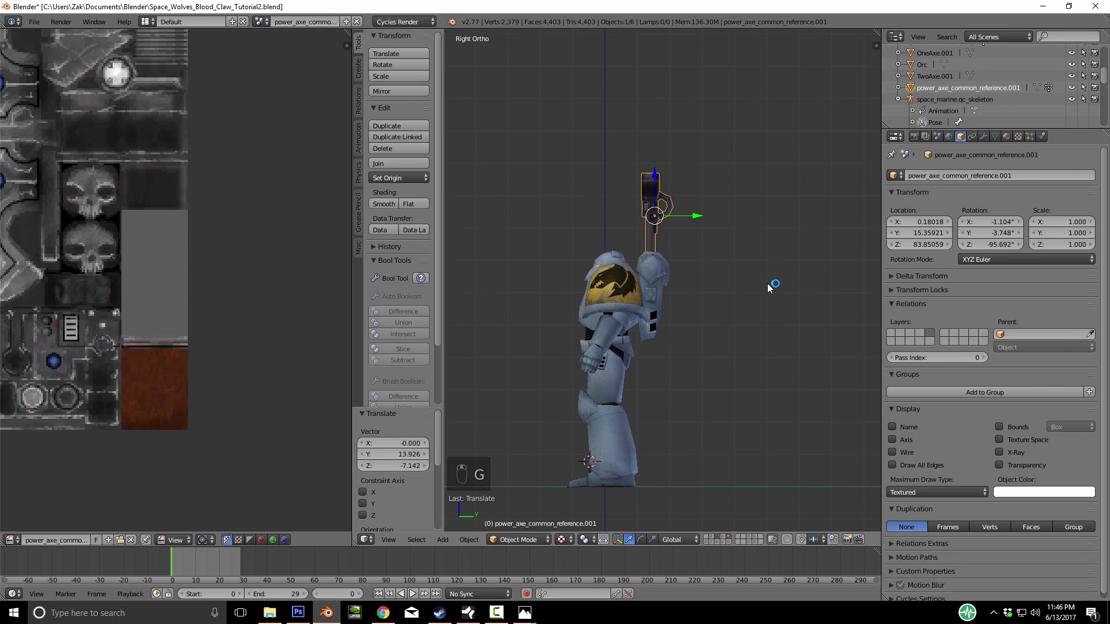
key("KP_1")
middle_click_drag(767, 283, 654, 321)
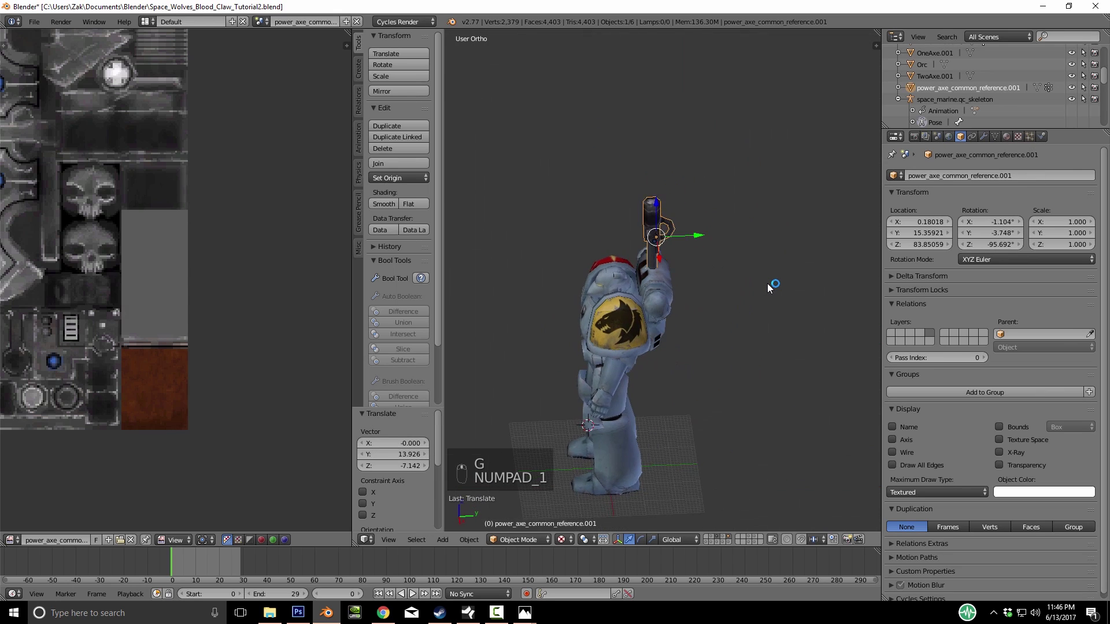
scroll(769, 288, "up", 3)
key("g")
key("z")
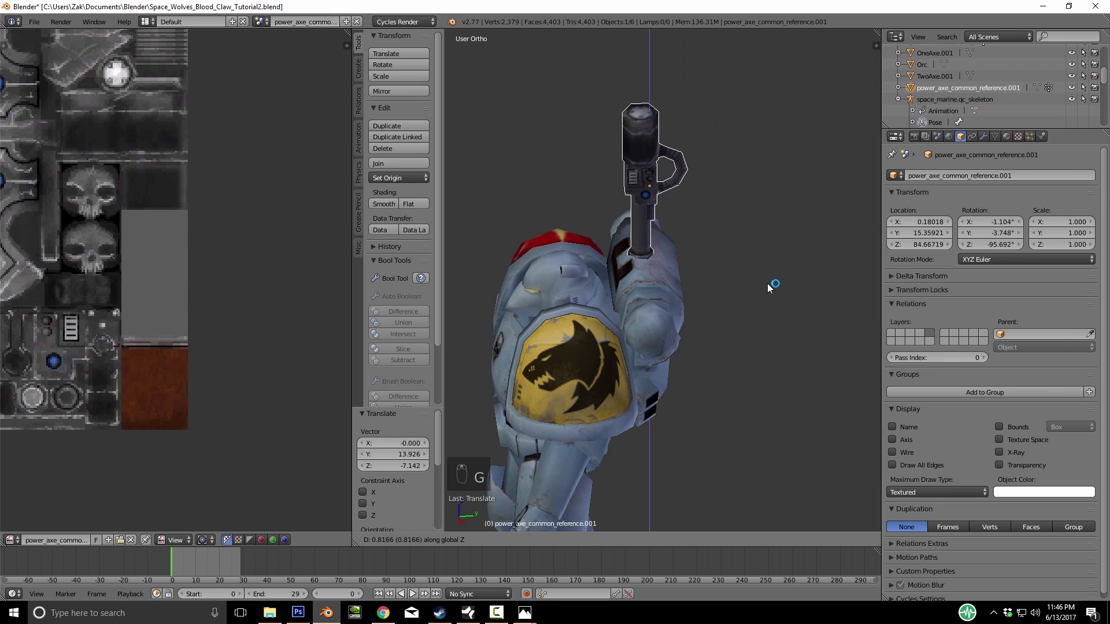
left_click(769, 287)
scroll(769, 287, "down", 5)
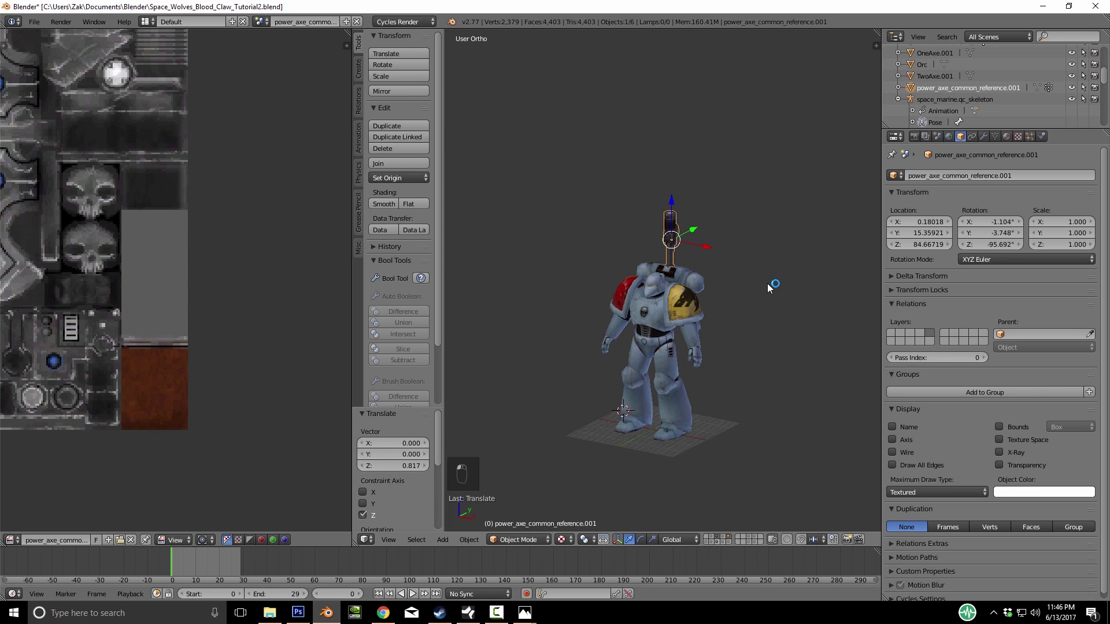
Duplicate the marine's skull codpiece, raise the copy along Z above the marine, and scale it by 1.381
key("ctrl+z")
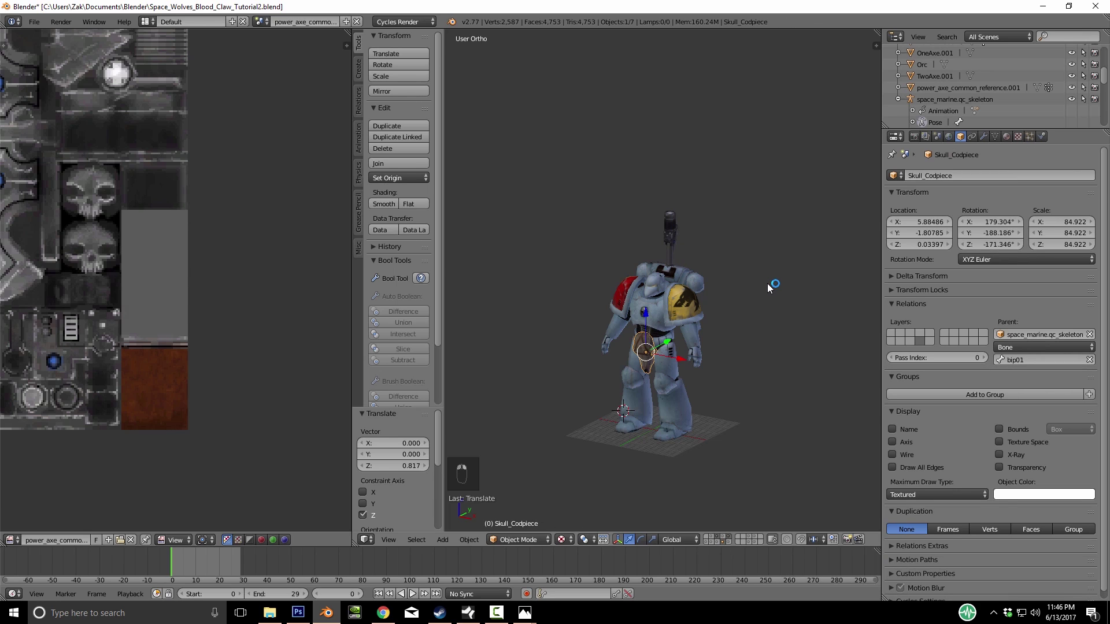
key("shift+d")
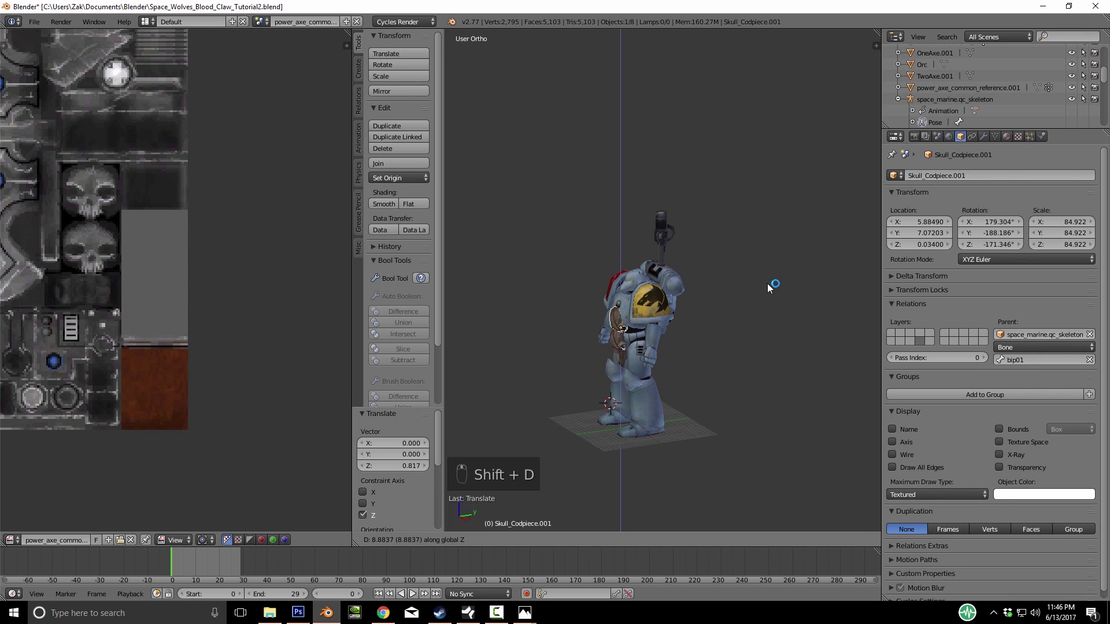
scroll(772, 287, "up", 4)
key("s")
left_click(770, 288)
key("KP_3")
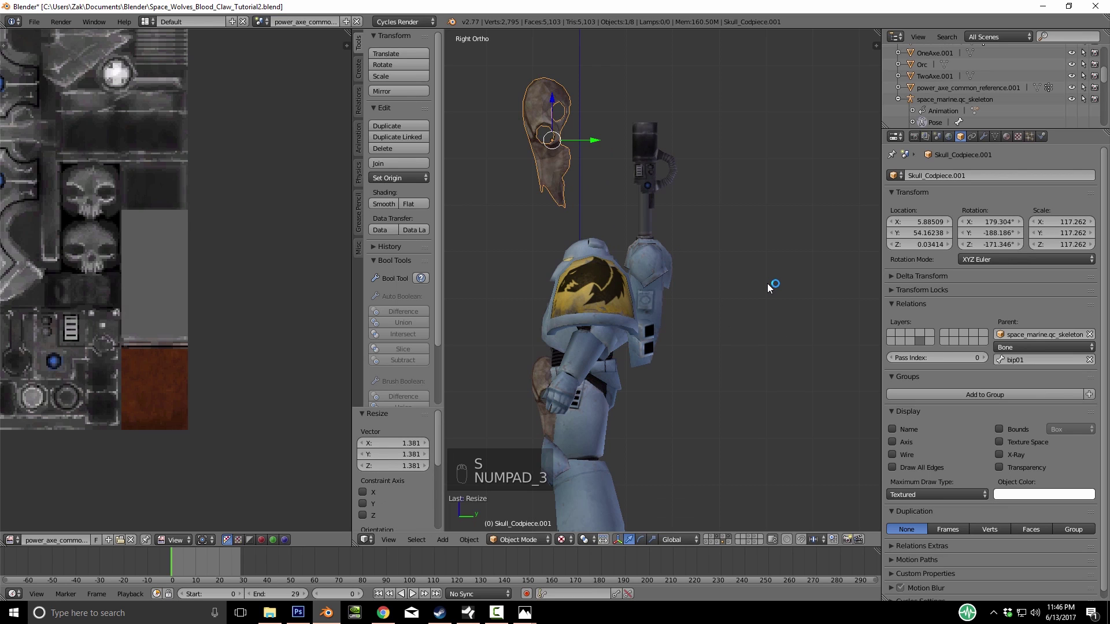
key("r")
middle_click_drag(767, 283, 767, 283)
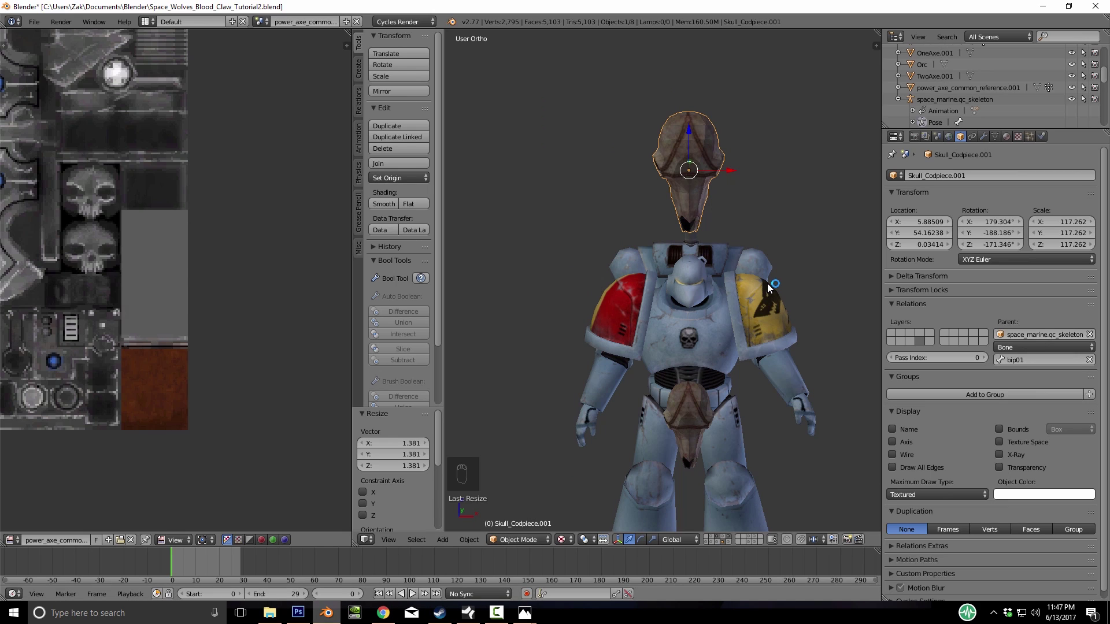
Show the skeleton layer and check the names of the upper spine bones
key("1")
middle_click_drag(767, 283, 768, 283)
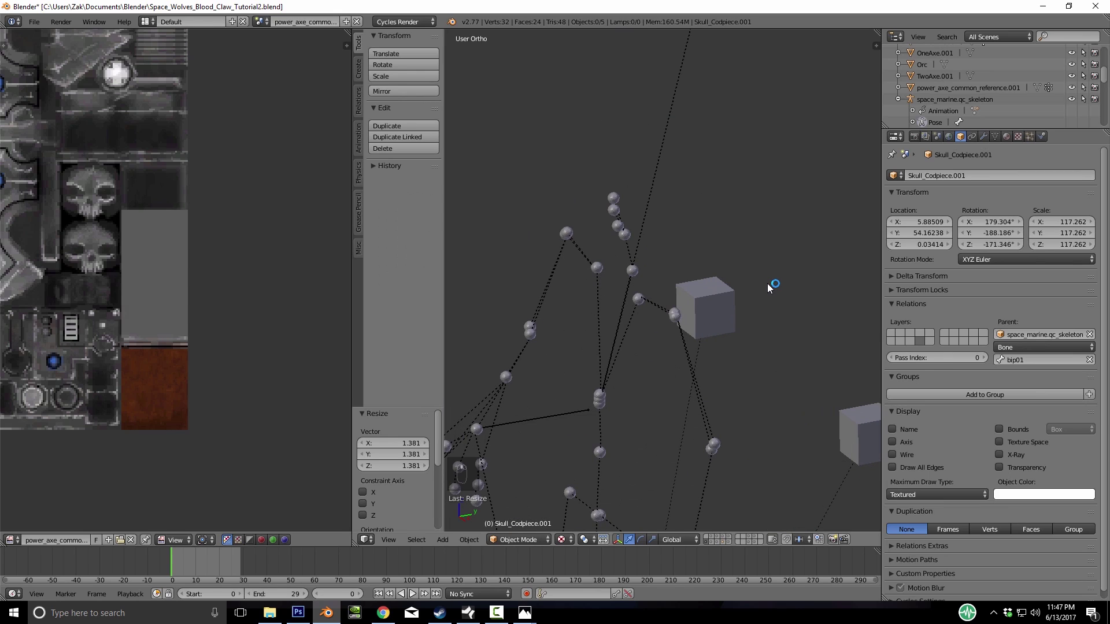
right_click(600, 399)
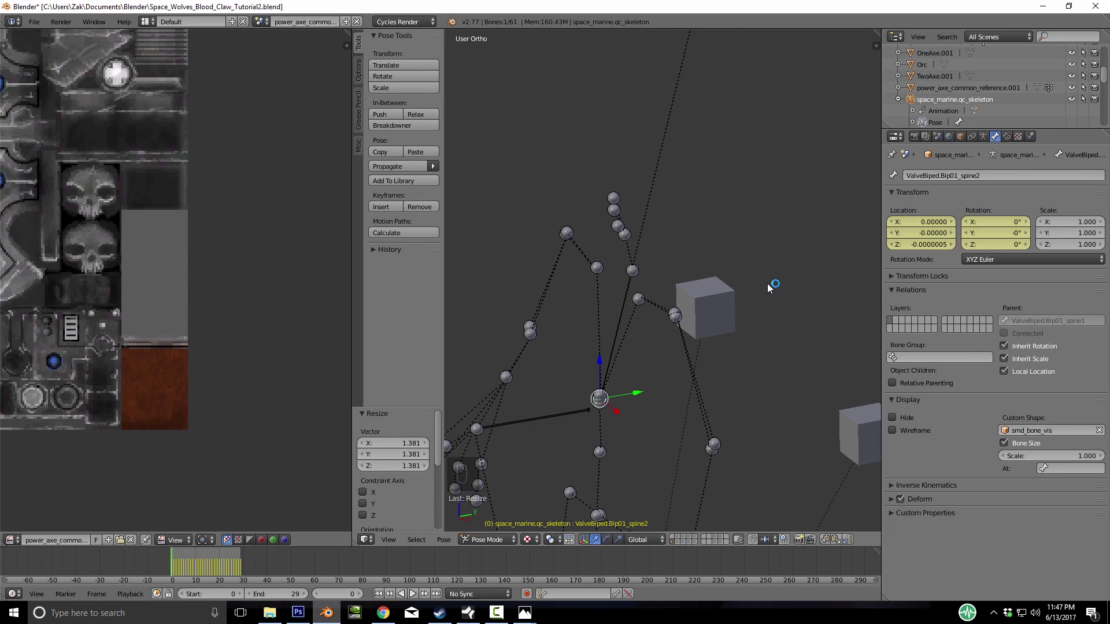
middle_click_drag(768, 283, 767, 284)
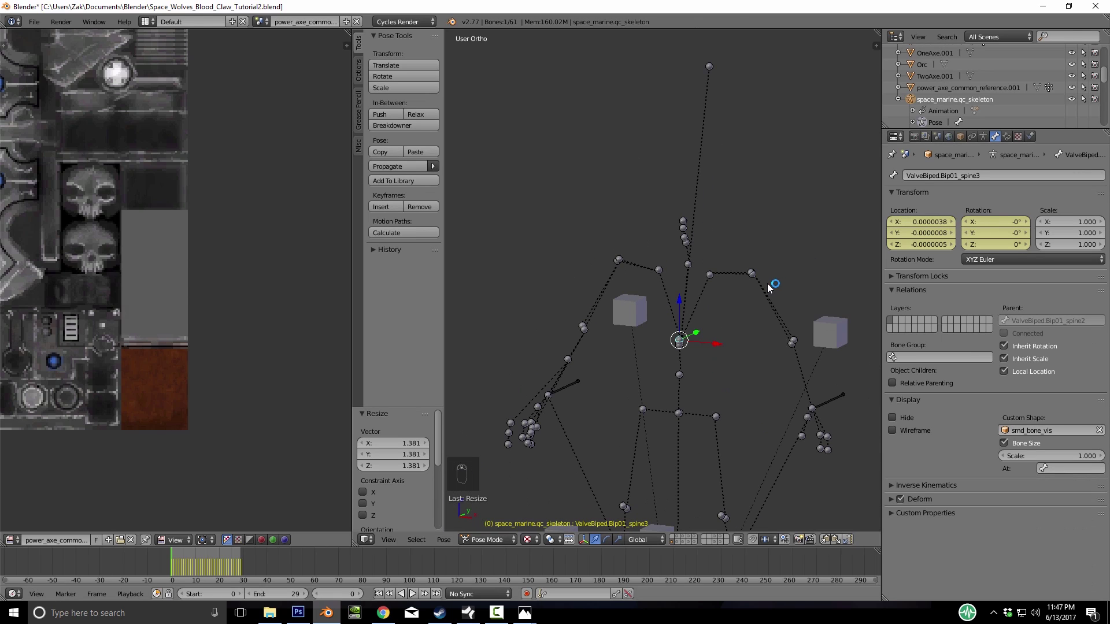
Isolate the skull layer and move the enlarged skull copy to layer 5 with the axe part
left_click(694, 537)
scroll(768, 283, "down", 4)
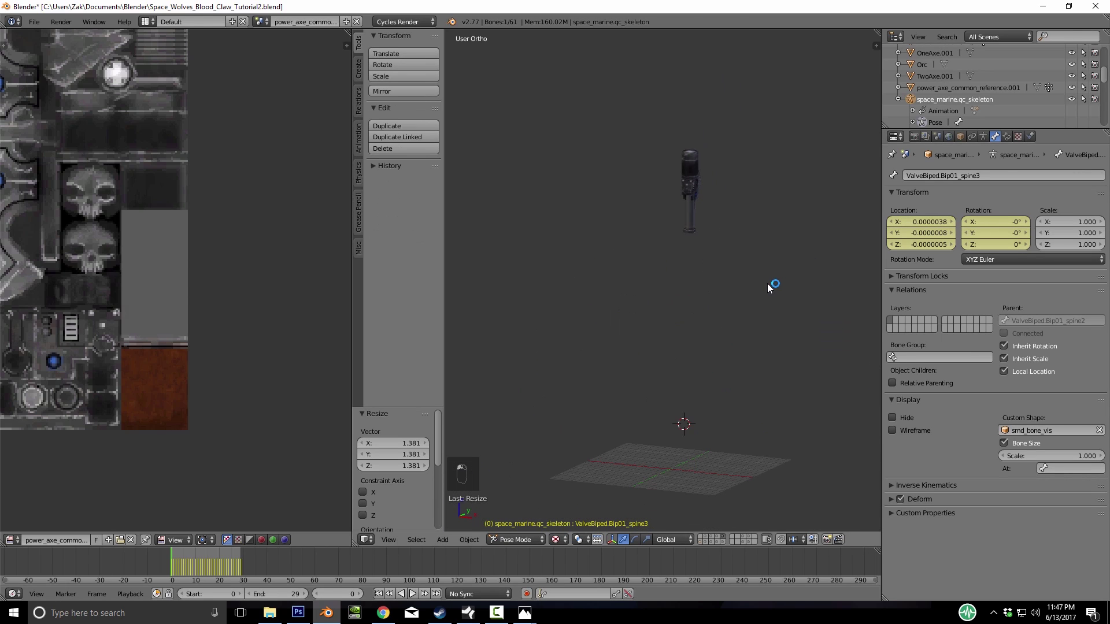
left_click(717, 537)
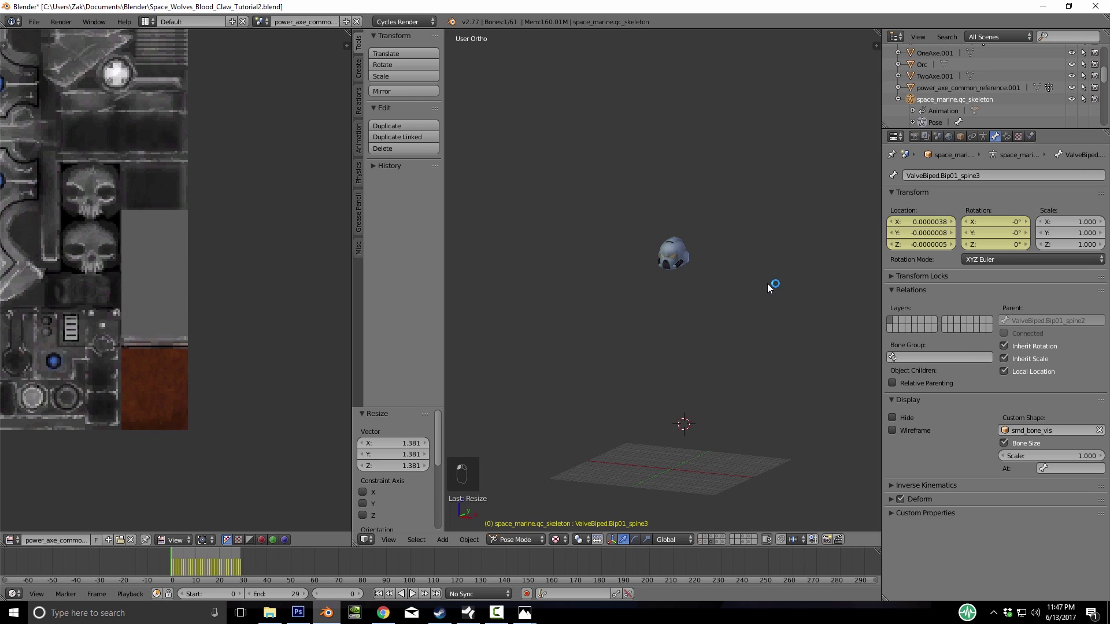
left_click(717, 543)
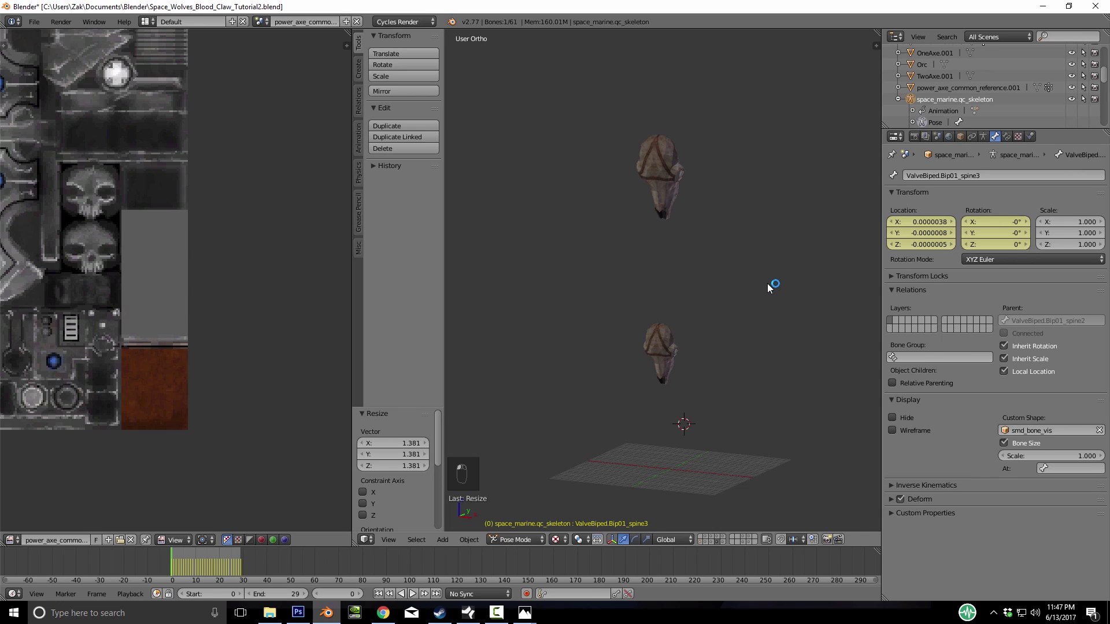
right_click(660, 176)
key("comma")
key("m")
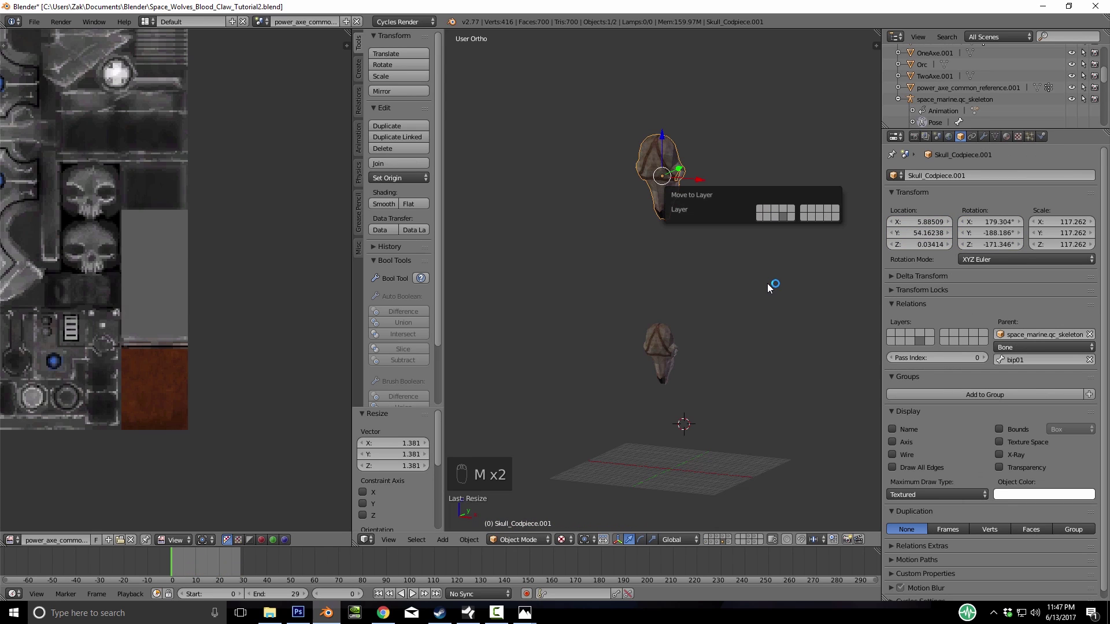
left_click(790, 209)
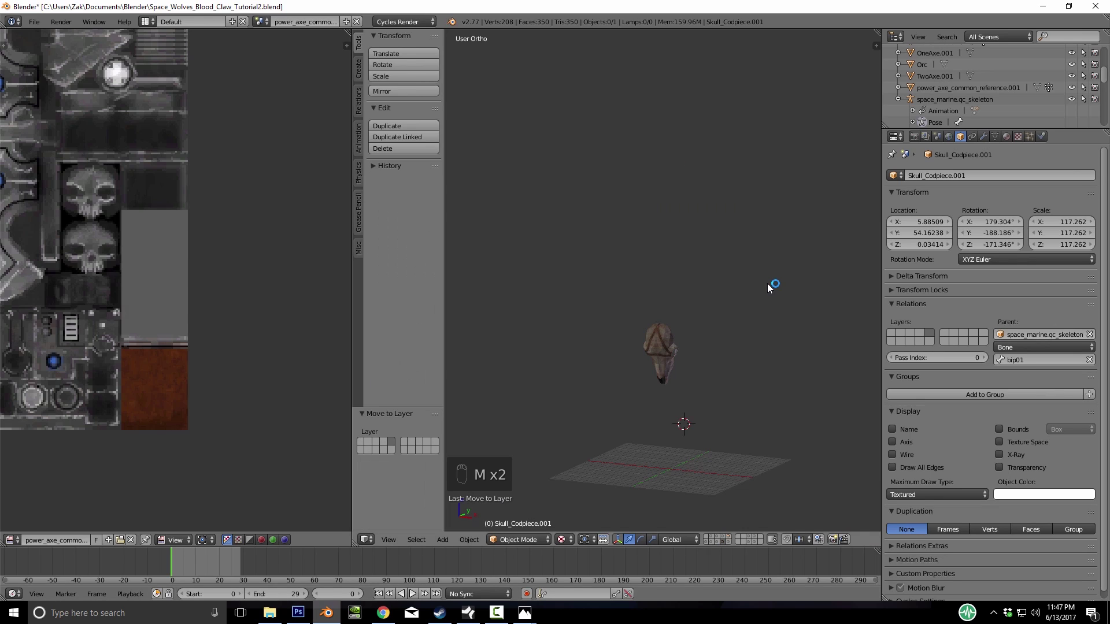
Show layer 5 and set the skull copy's parent bone to ValveBiped.Bip01_spine3
left_click(728, 537)
left_click(1040, 360)
key("Down")
key("Down")
key("Down")
key("Down")
key("Down")
key("Down")
key("Down")
key("Down")
key("Down")
key("Down")
key("Down")
key("Down")
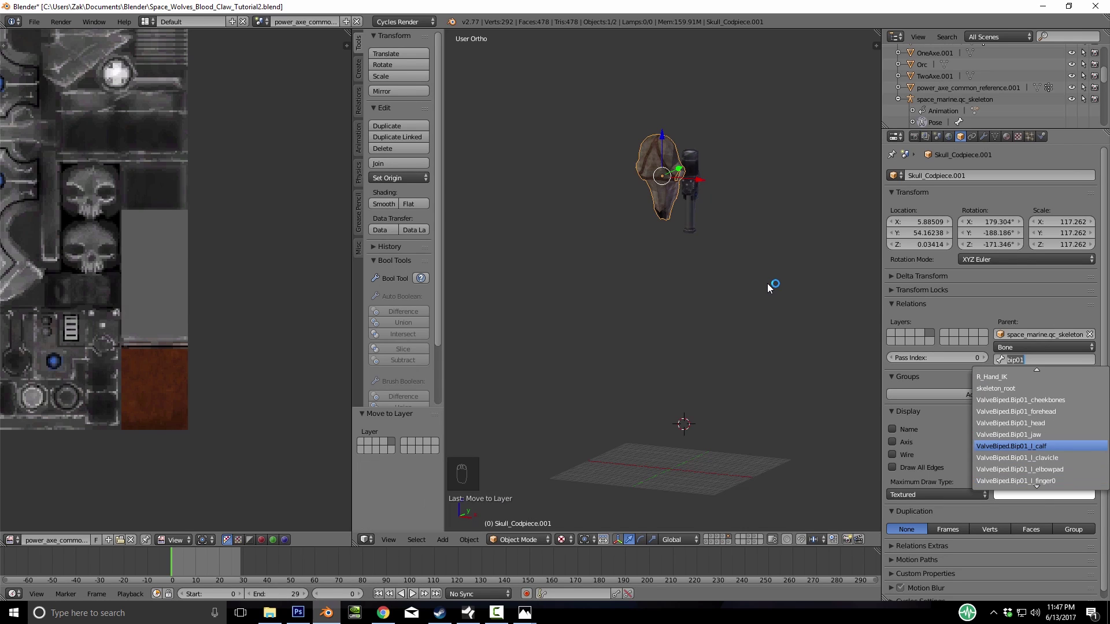
key("Down")
key("Down")
key("Down")
key("Down")
key("Down")
key("Down")
key("Down")
key("Down")
key("Down")
key("Down")
key("Down")
key("Down")
key("Down")
key("Down")
key("Down")
key("Down")
key("Down")
key("Down")
key("Down")
key("Down")
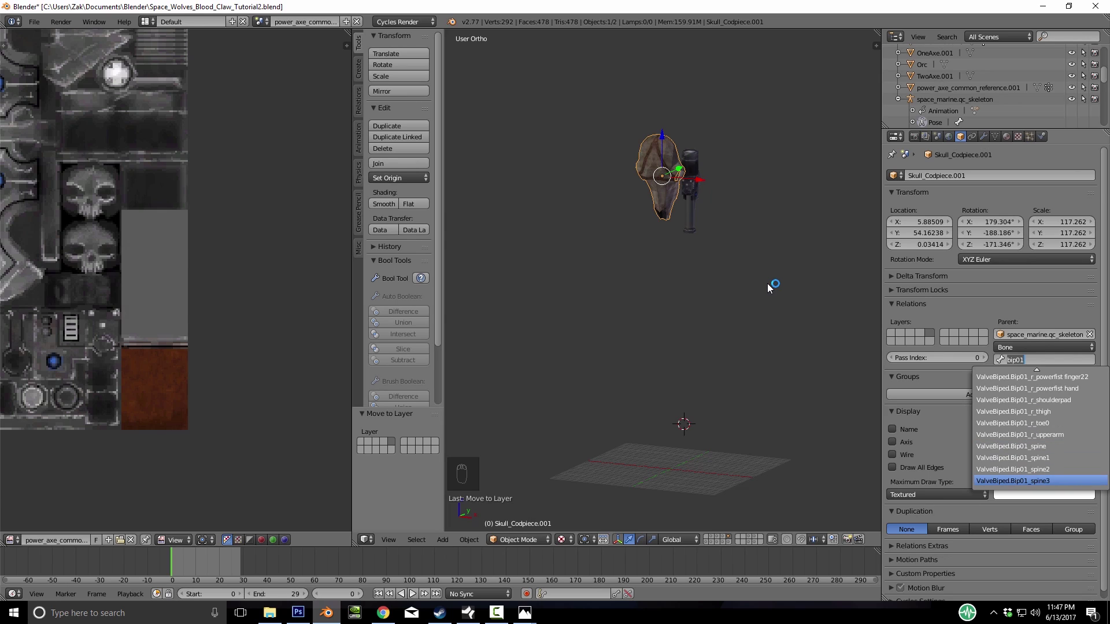
key("Return")
Turn the skull copy upright and facing forward by rotating it -90° about Y and 90° about Z
key("KP_1")
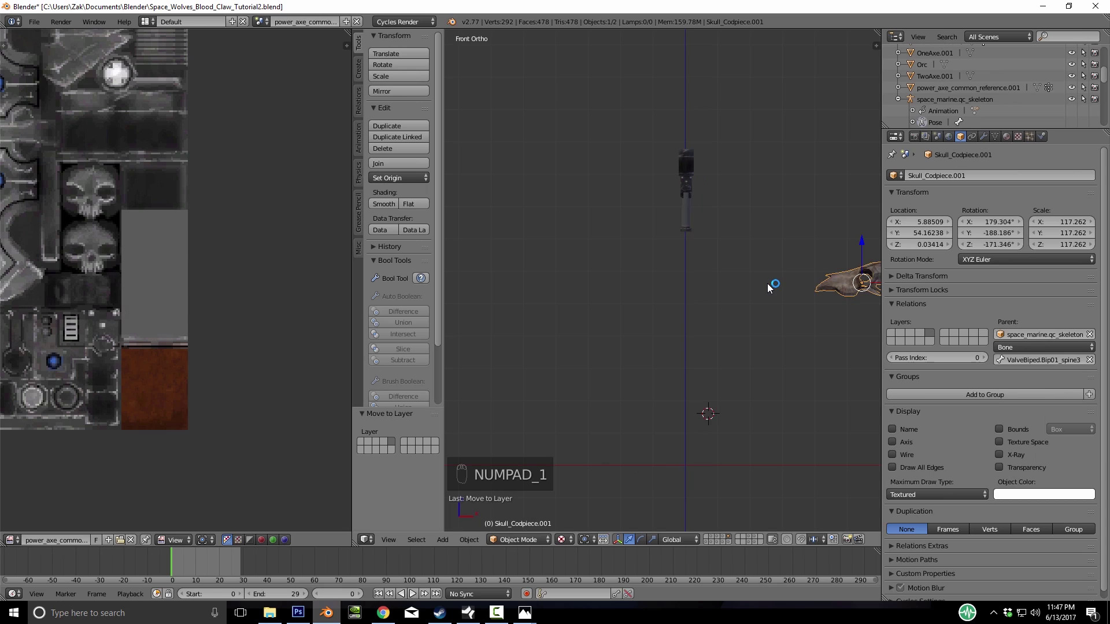
scroll(769, 287, "down", 3)
key("r")
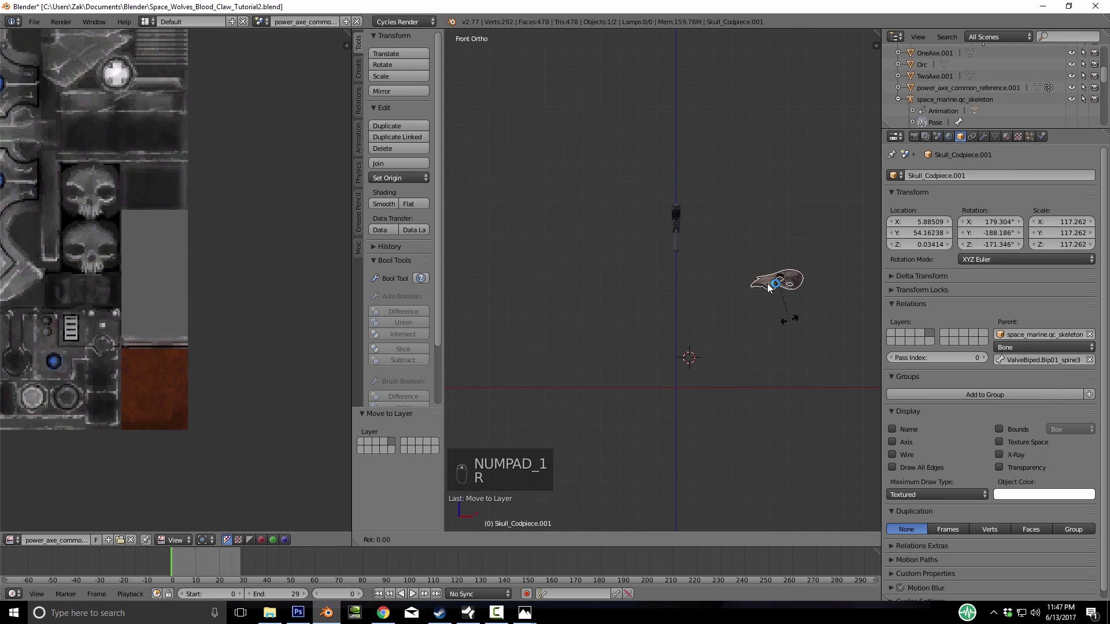
type("90")
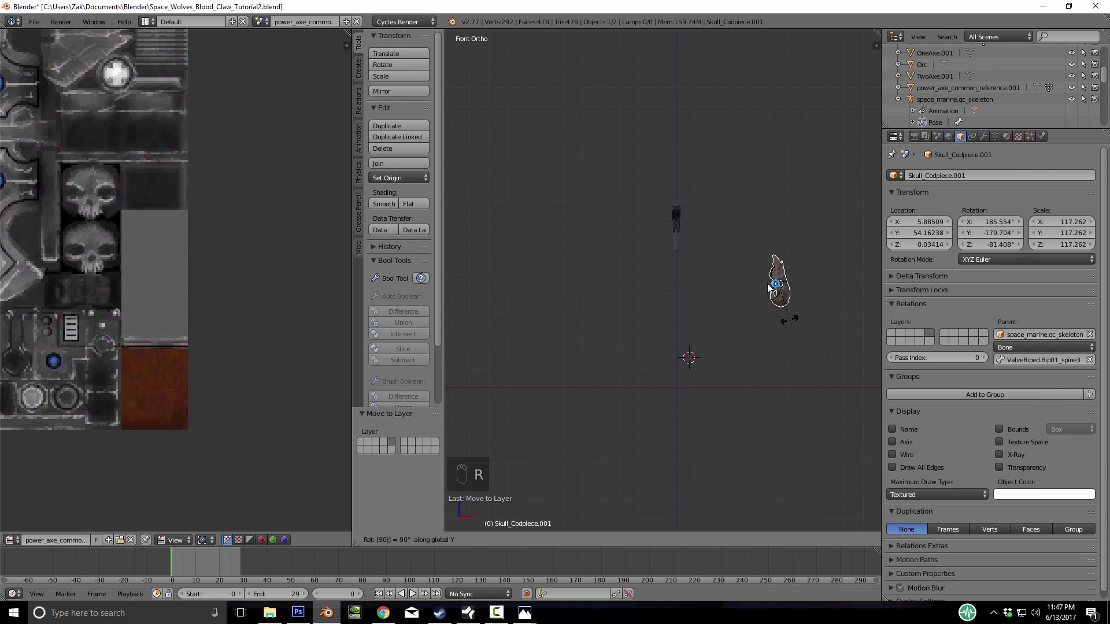
key("Return")
key("r")
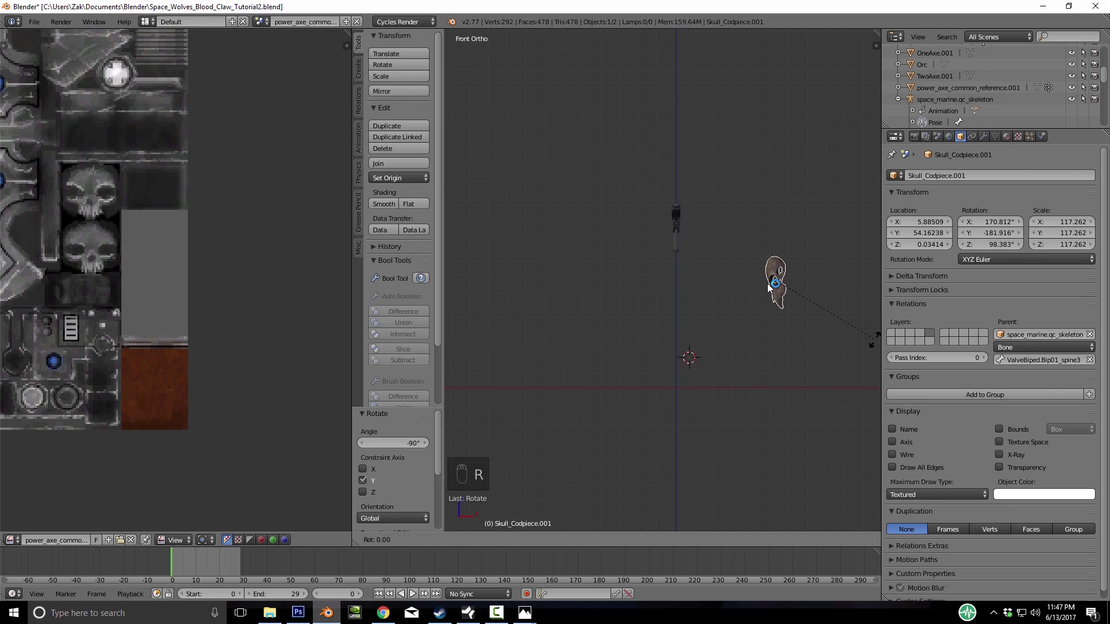
key("Return")
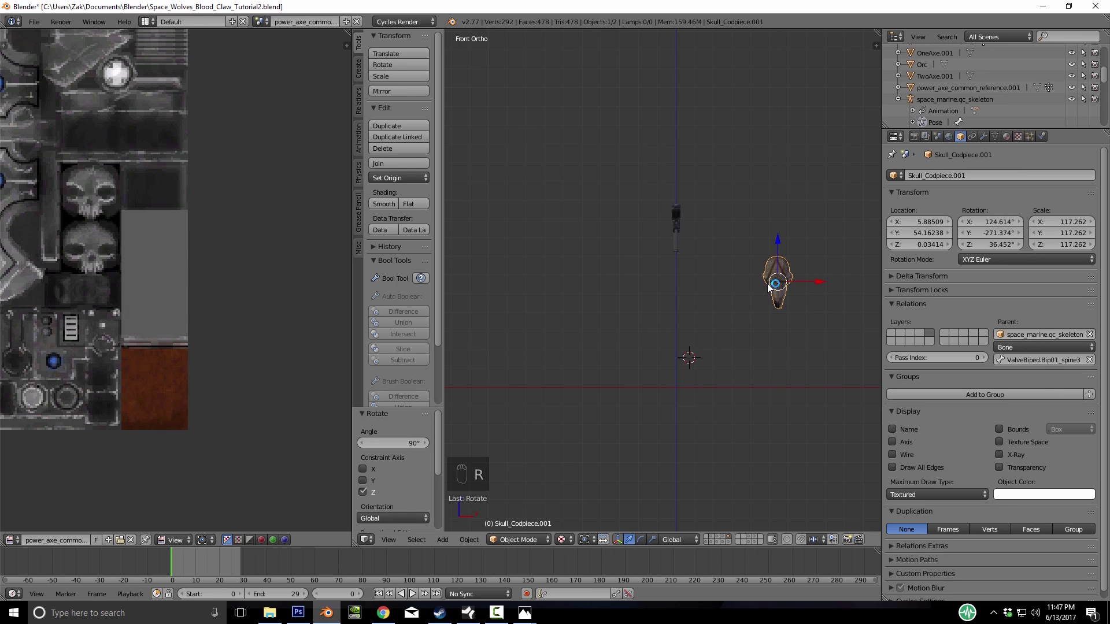
Move the skull copy -53.682 along X and 36.405 along Z onto the axe part, and centre it along X
key("g")
left_click(770, 287)
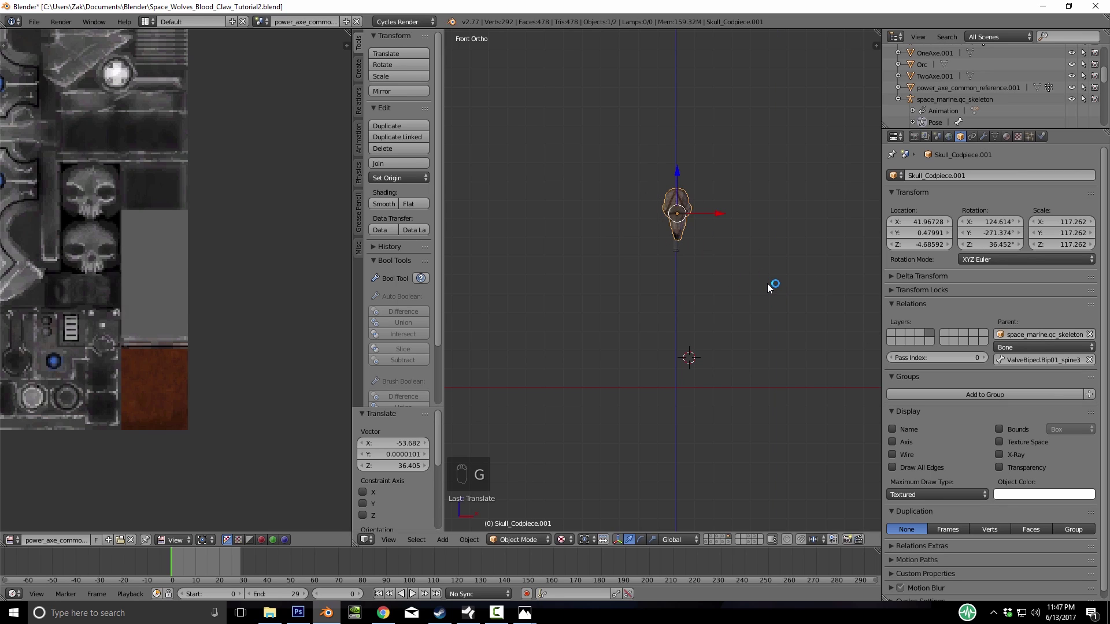
key("KP_Decimal")
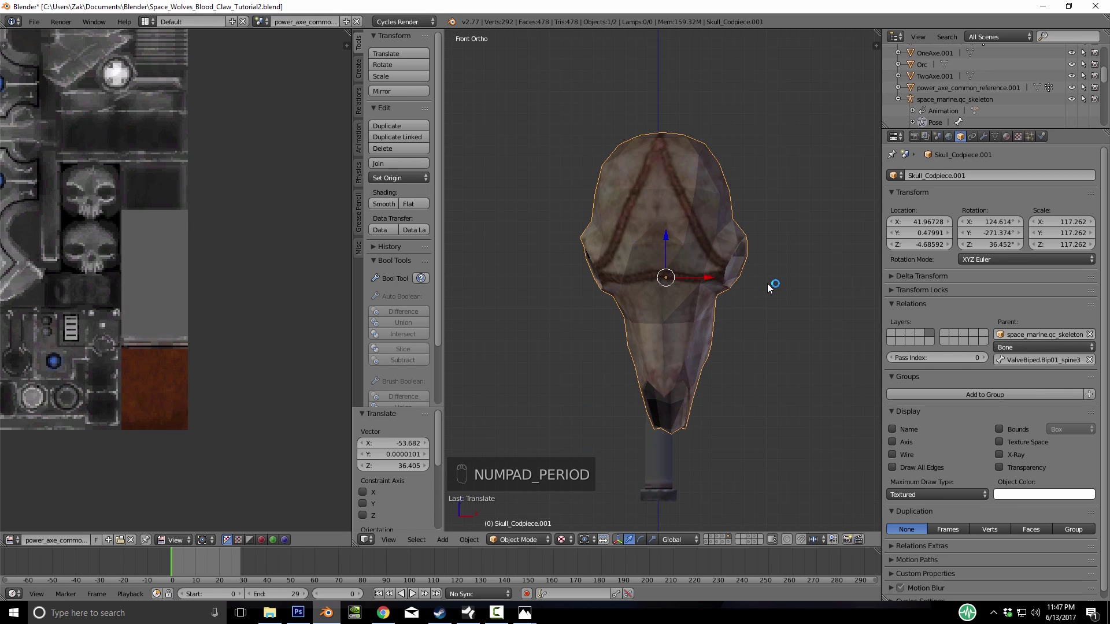
key("g")
key("x")
left_click(771, 287)
Fit the skull against the axe part by moving it along Y, rotating it 18.756°, and shifting it 1.030 along Y
middle_click_drag(770, 288, 641, 287)
key("g")
key("y")
left_click(769, 288)
key("r")
left_click(769, 287)
key("g")
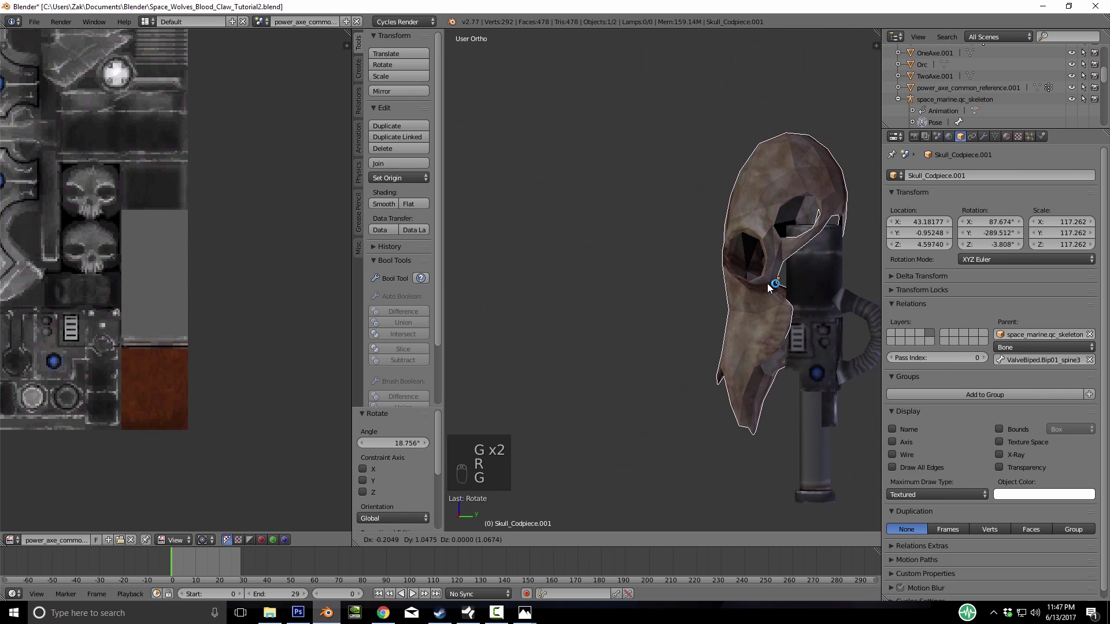
key("y")
left_click(769, 287)
Straighten the skull in the front view by rotating it 3.299°
key("KP_1")
scroll(769, 288, "down", 4)
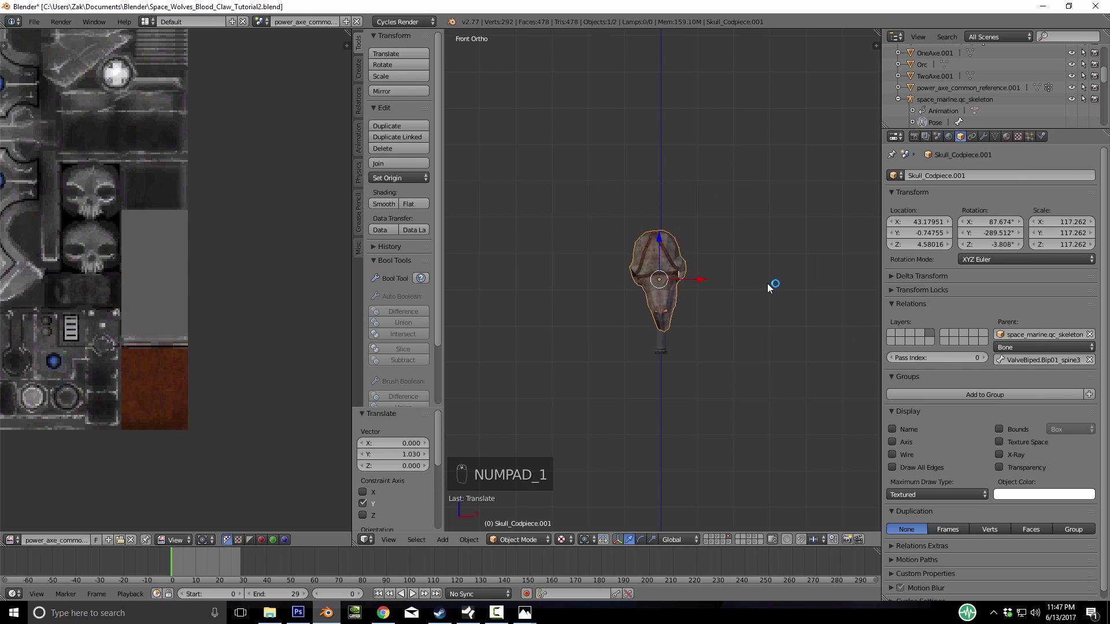
key("r")
left_click(753, 378)
middle_click_drag(753, 377, 688, 393)
scroll(768, 287, "up", 2)
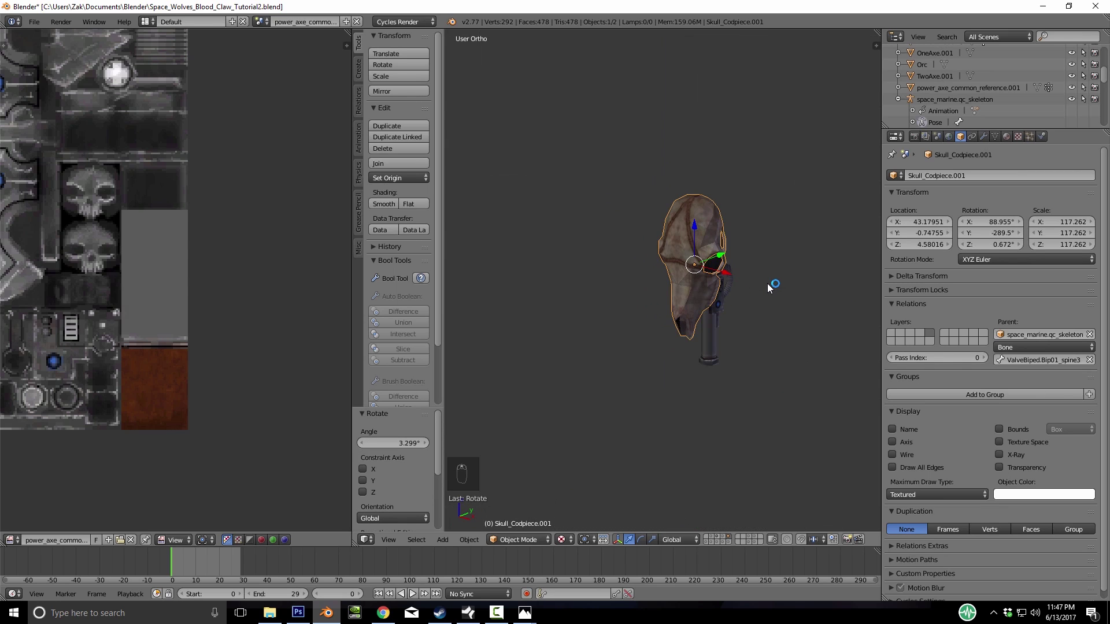
Show the marine together with the skull and axe part and examine how the skull sits above the backpack
scroll(768, 287, "down", 5)
key("Tab")
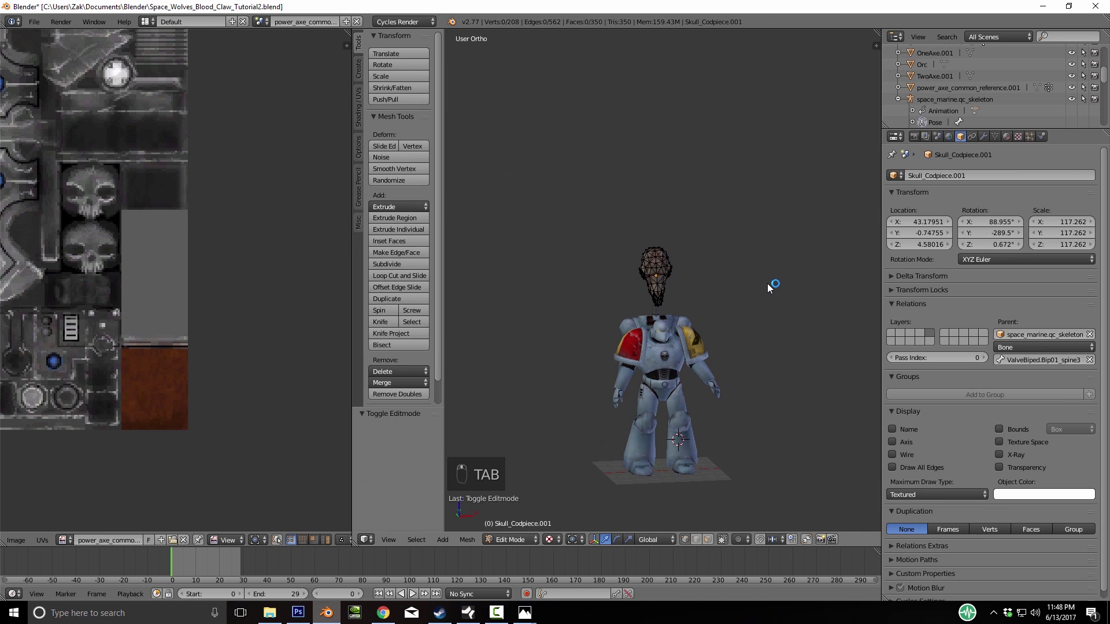
middle_click_drag(768, 288, 674, 297)
scroll(768, 288, "up", 5)
key("Tab")
mouse_move(768, 288)
middle_mouse_down("shift")
mouse_move(688, 211)
mouse_move(671, 274)
mouse_move(682, 266)
mouse_move(841, 280)
mouse_move(742, 292)
mouse_move(769, 288)
middle_mouse_up("shift")
scroll(770, 288, "down", 5)
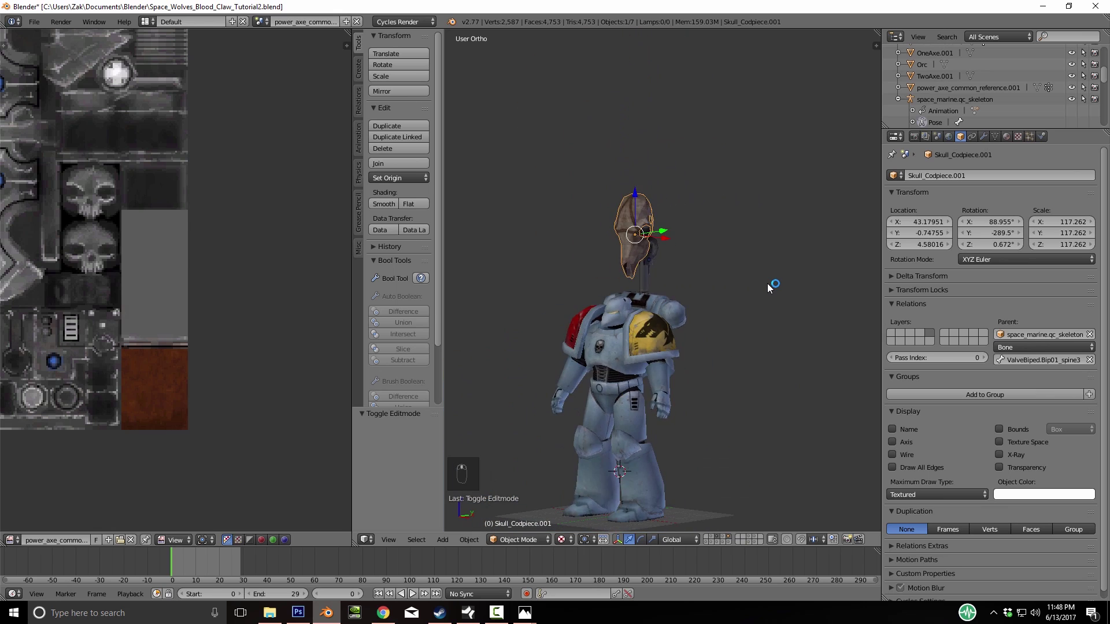
Tilt the skull further in the right view and move it 0.319 along Y and 0.319 along Z
scroll(769, 288, "up", 4)
key("KP_3")
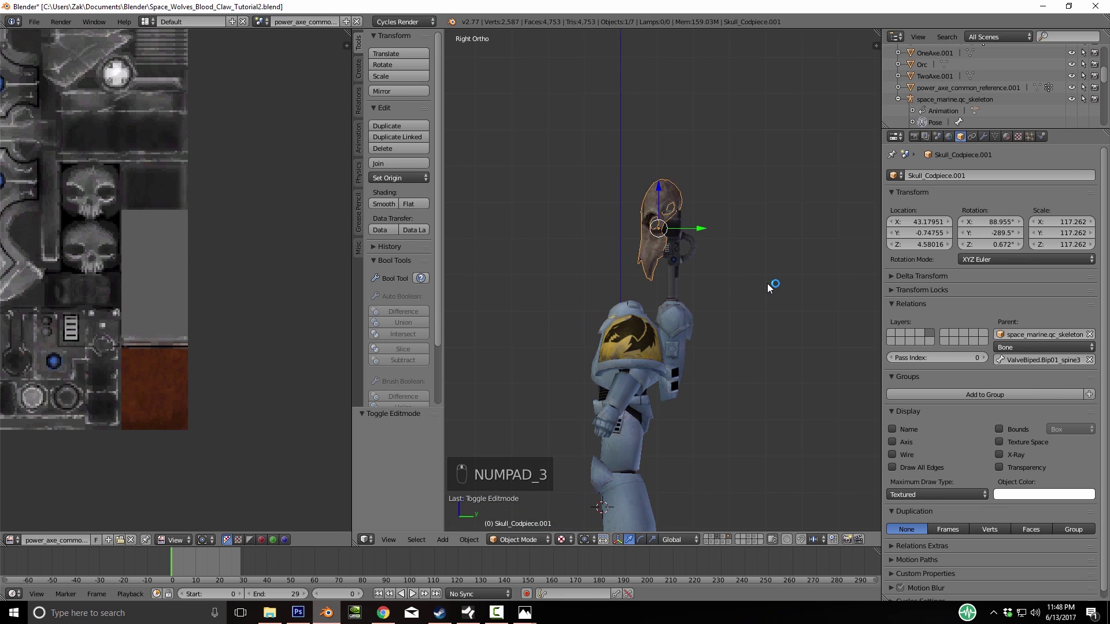
key("r")
left_click(769, 287)
key("g")
left_click(770, 287)
Shorten the axe part's shaft by raising its bottom end vertices along Z in Edit Mode
middle_click_drag(769, 287, 852, 312)
scroll(769, 288, "up", 7)
middle_click_drag(769, 287, 745, 286)
right_click(578, 249)
scroll(770, 288, "down", 2)
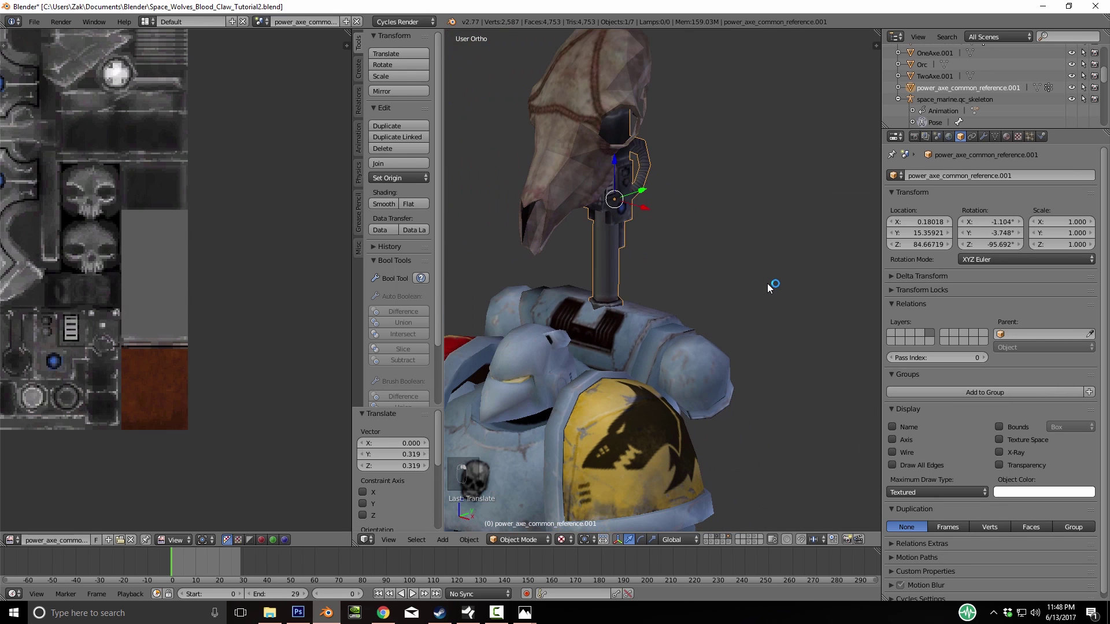
key("Tab")
key("g")
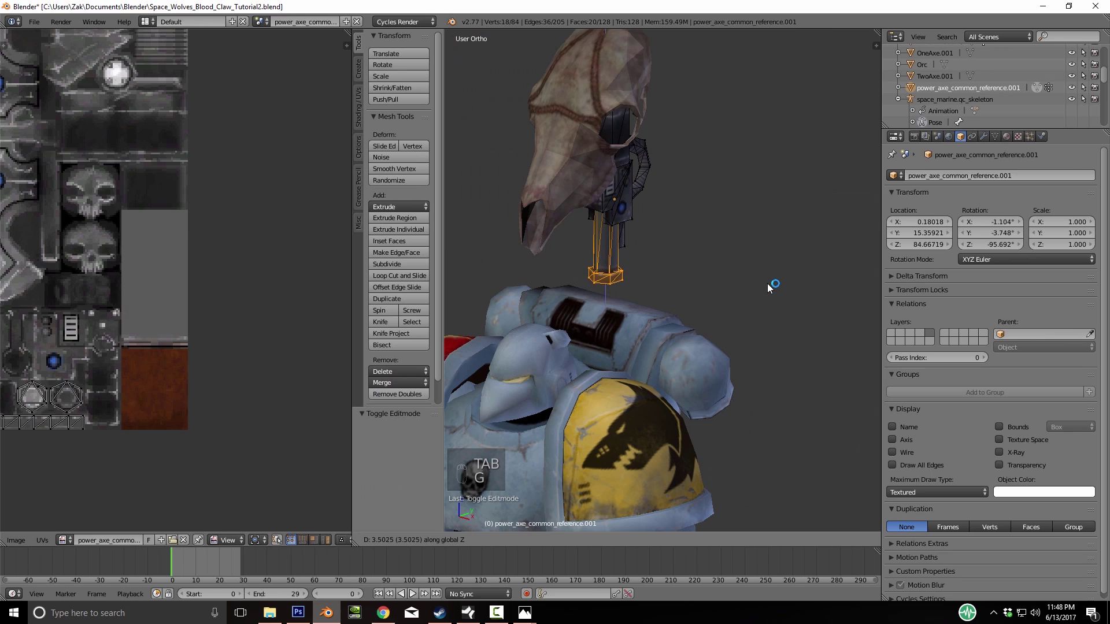
left_click(769, 287)
key("Tab")
Lower the skull and the axe part together by -4.109 along Z onto the backpack
right_click(578, 174, "shift")
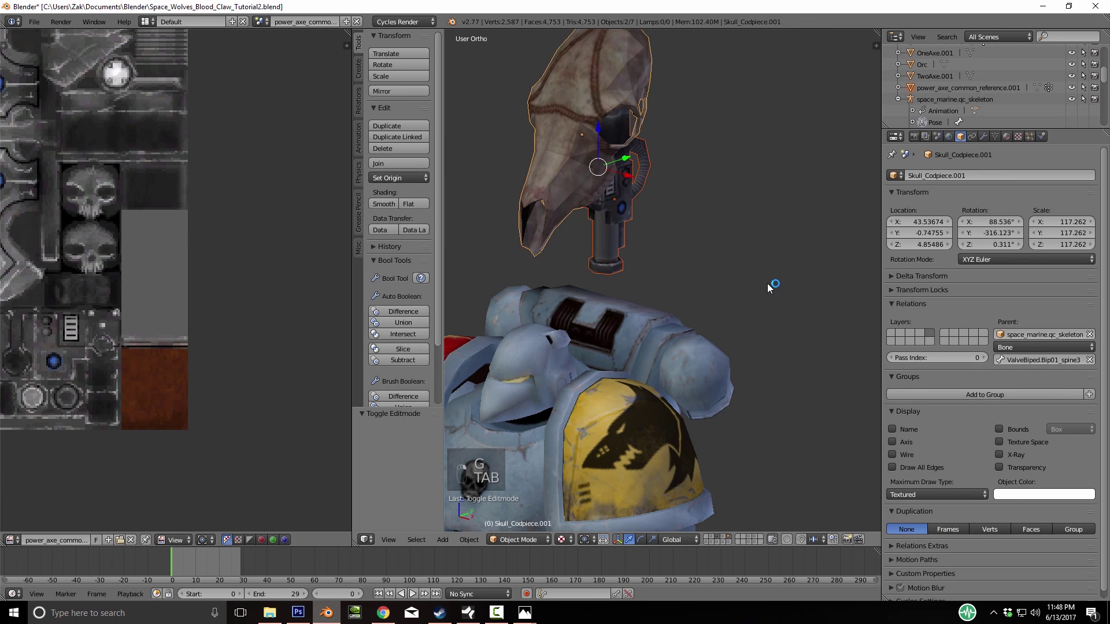
key("g")
key("z")
left_click(769, 288)
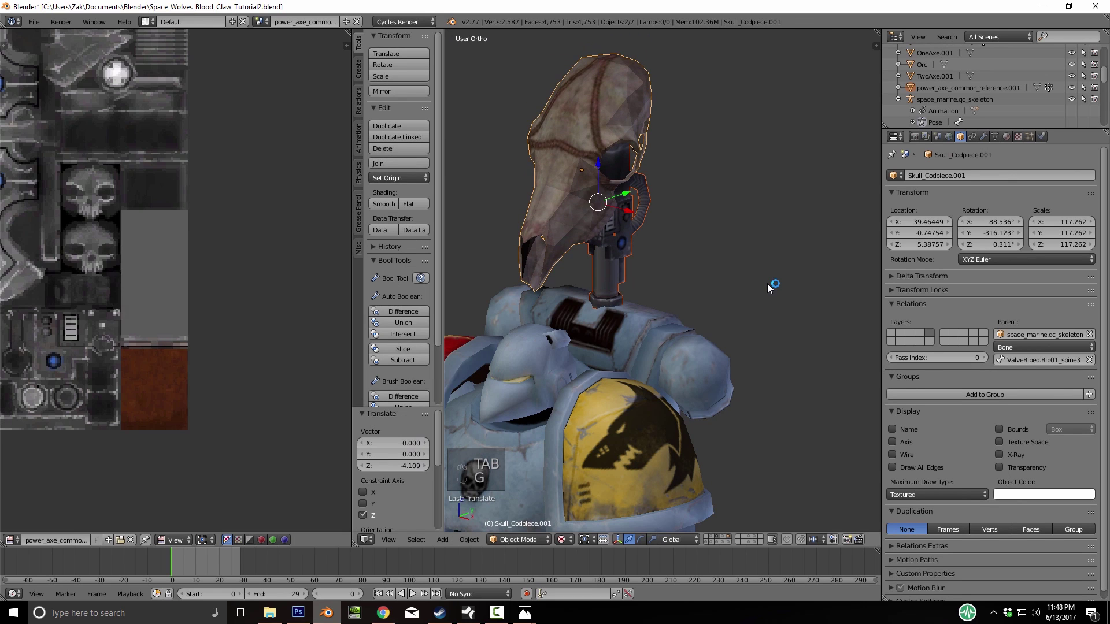
Scale the axe part down to 0.756 and move it -2.223 along Z to reseat it on the backpack
right_click(610, 263)
key("s")
left_click(767, 287)
key("g")
key("z")
left_click(768, 287)
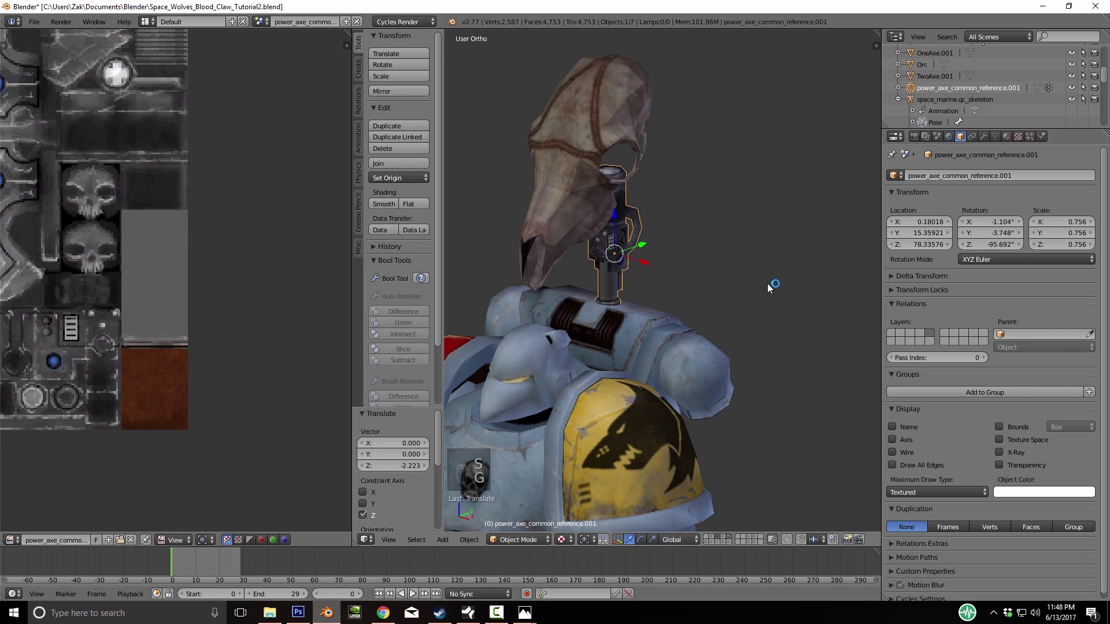
Adjust the skull's height along Z to fit the smaller axe part
right_click(582, 169)
key("g")
key("z")
left_click(768, 287)
scroll(767, 288, "down", 5)
middle_click_drag(768, 287, 768, 287)
Join the skull into the axe part as one object and check the result on the marine
key("Tab")
key("Tab")
right_click(682, 275, "shift")
key("ctrl+j")
scroll(767, 287, "up", 5)
scroll(768, 287, "down", 5)
scroll(767, 287, "up", 5)
scroll(768, 287, "down", 3)
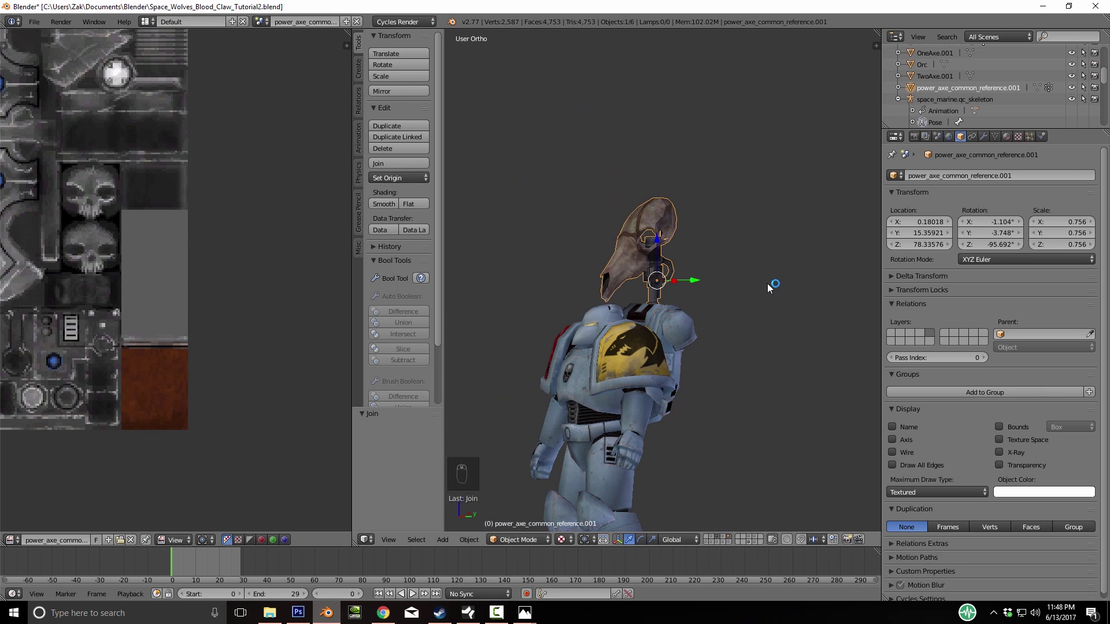
Show only the goblin's layer and select the Goblin model
key("alt+8")
scroll(768, 287, "down", 6)
middle_click_drag(767, 288, 768, 288)
scroll(768, 287, "up", 8)
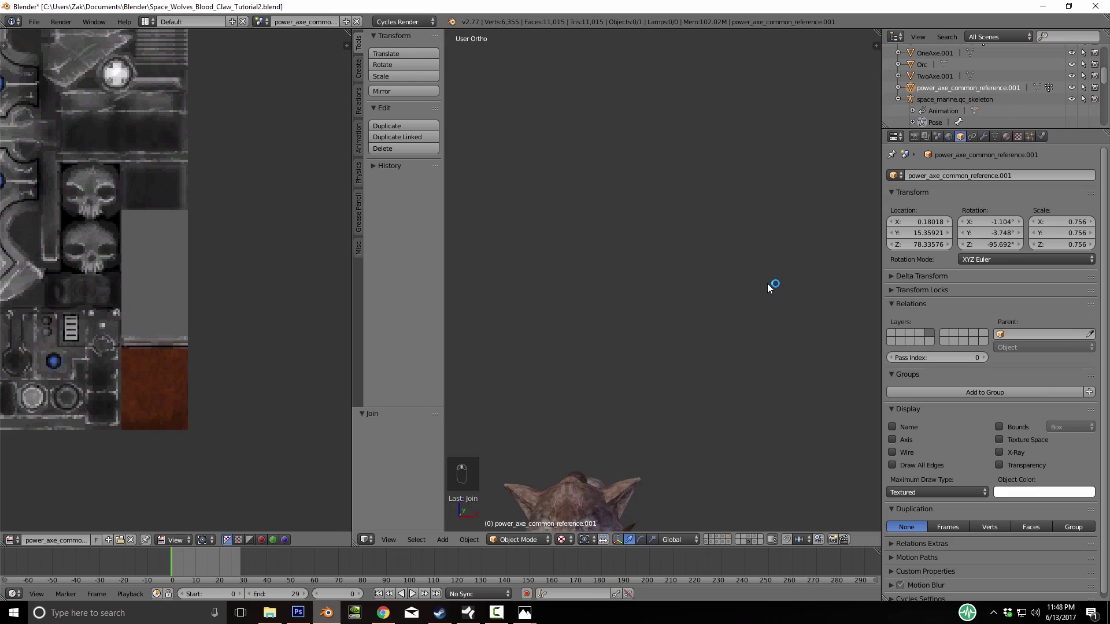
scroll(768, 288, "down", 5)
scroll(767, 287, "up", 6)
right_click(771, 287)
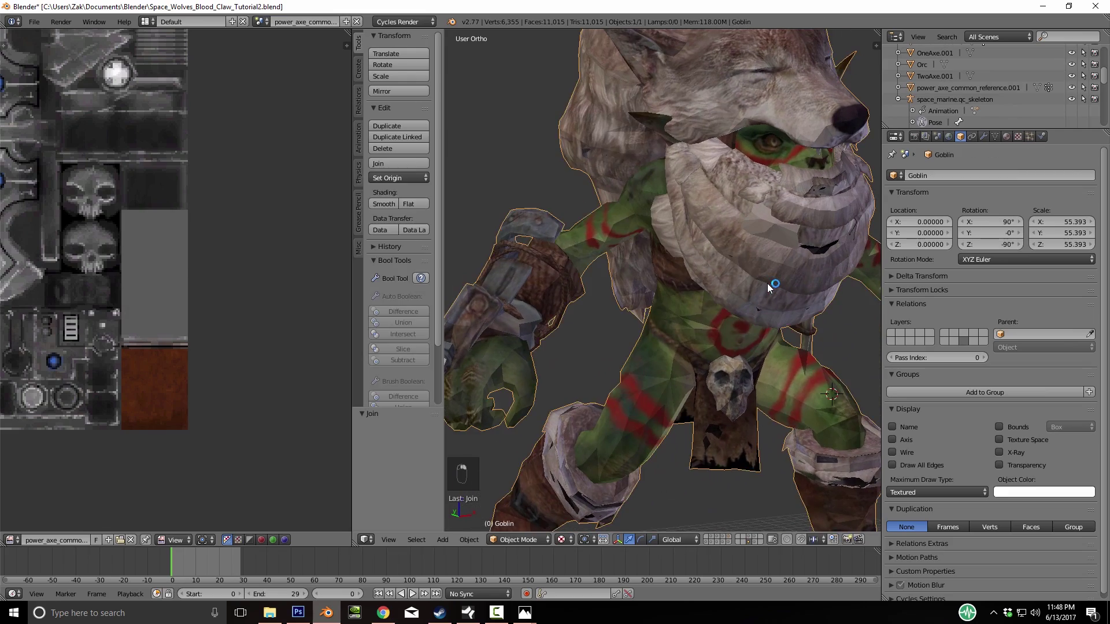
Select the linked band pieces wrapped around the goblin's upper forearm in its mesh
key("Tab")
key("a")
key("a")
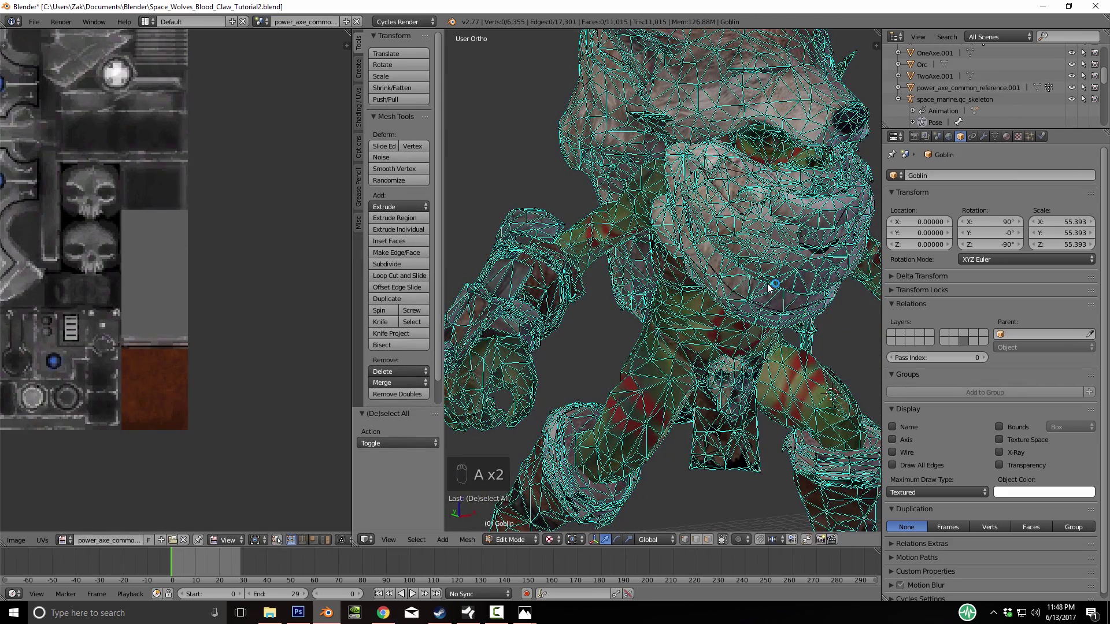
key("l")
key("KP_Decimal")
scroll(770, 287, "down", 4)
key("l")
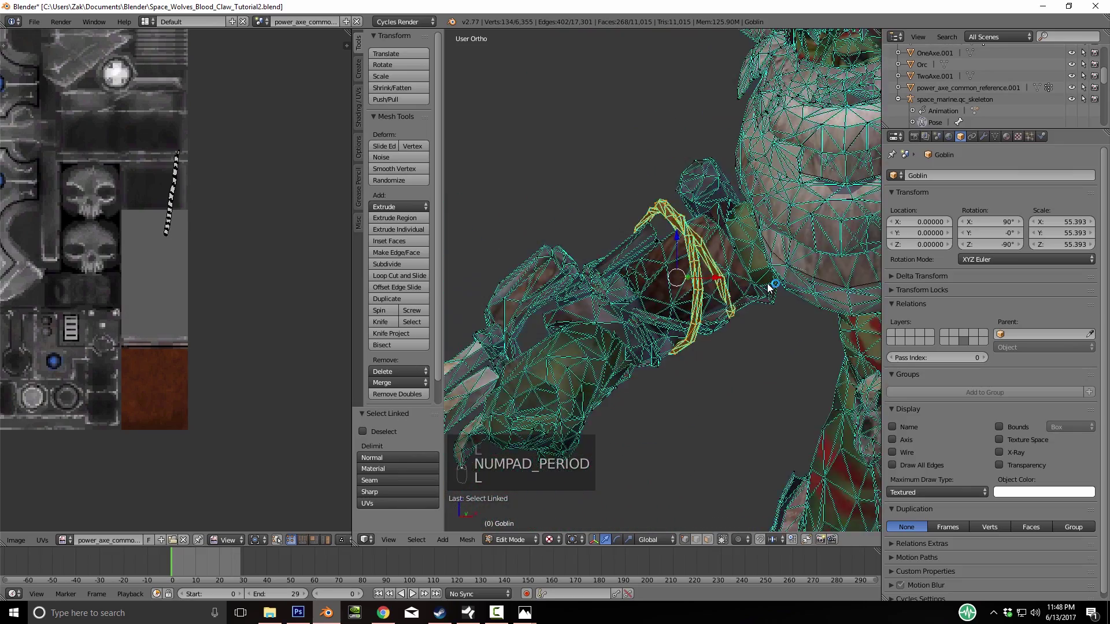
middle_click_drag(770, 287, 769, 285)
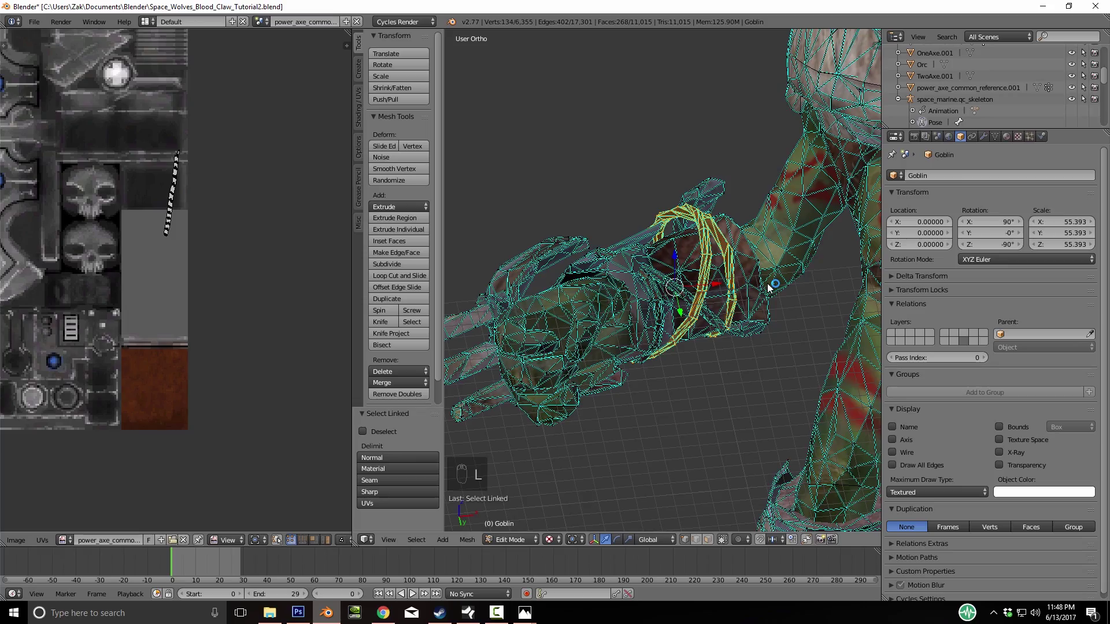
key("l")
middle_click_drag(769, 288, 769, 288)
Duplicate the selected forearm bands in place and separate the copy into its own object
key("shift+d")
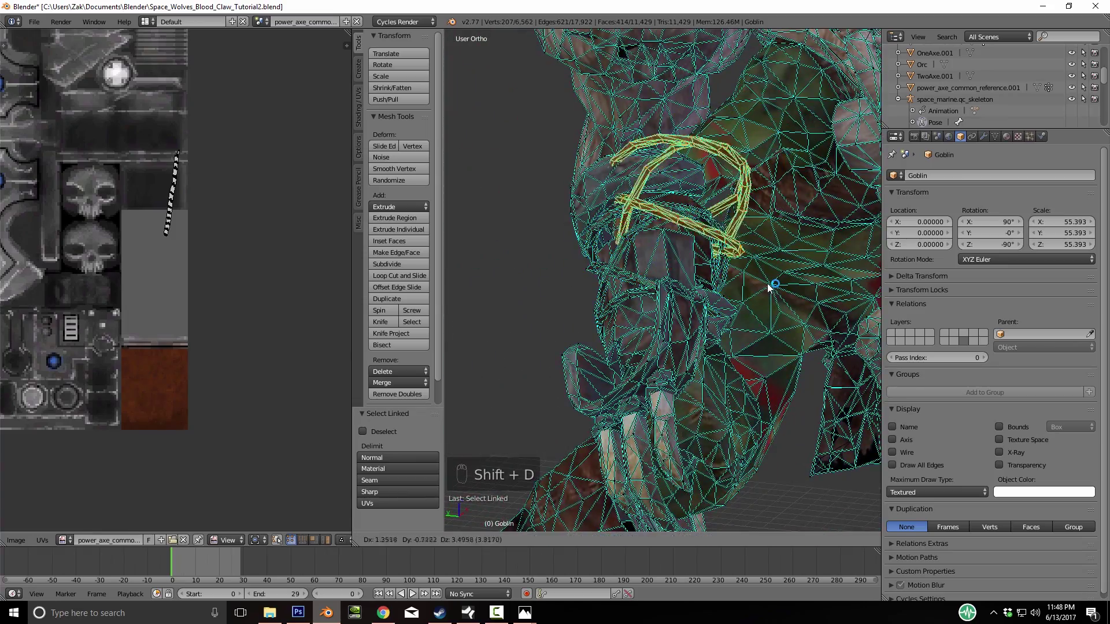
right_click(768, 287)
key("p")
key("Return")
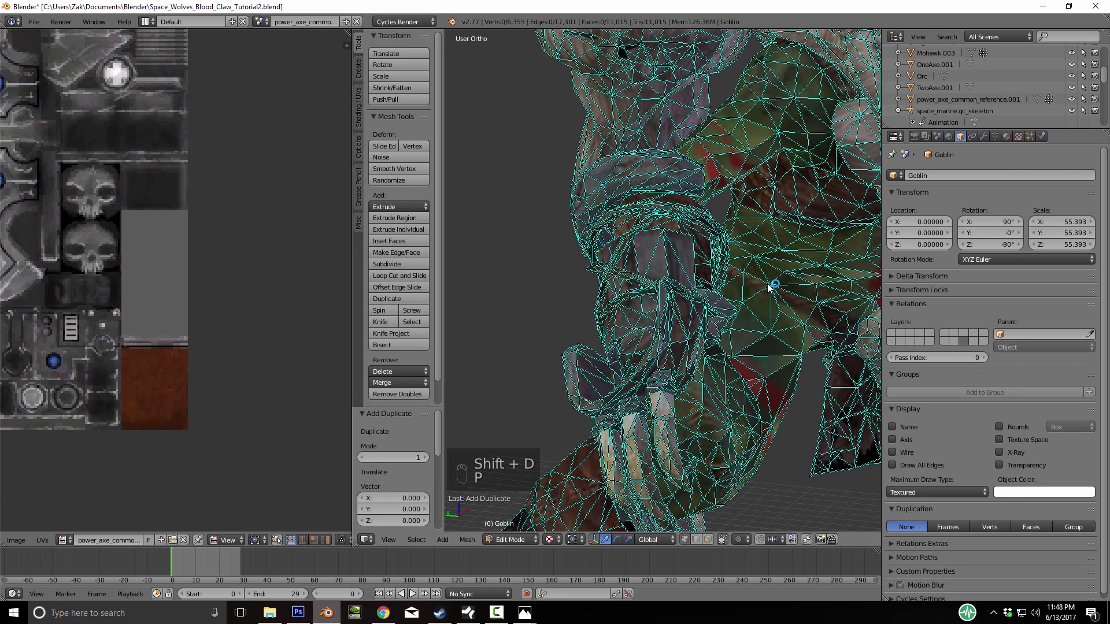
key("Tab")
scroll(768, 287, "down", 5)
scroll(768, 287, "down", 5)
middle_click_drag(768, 288, 768, 288)
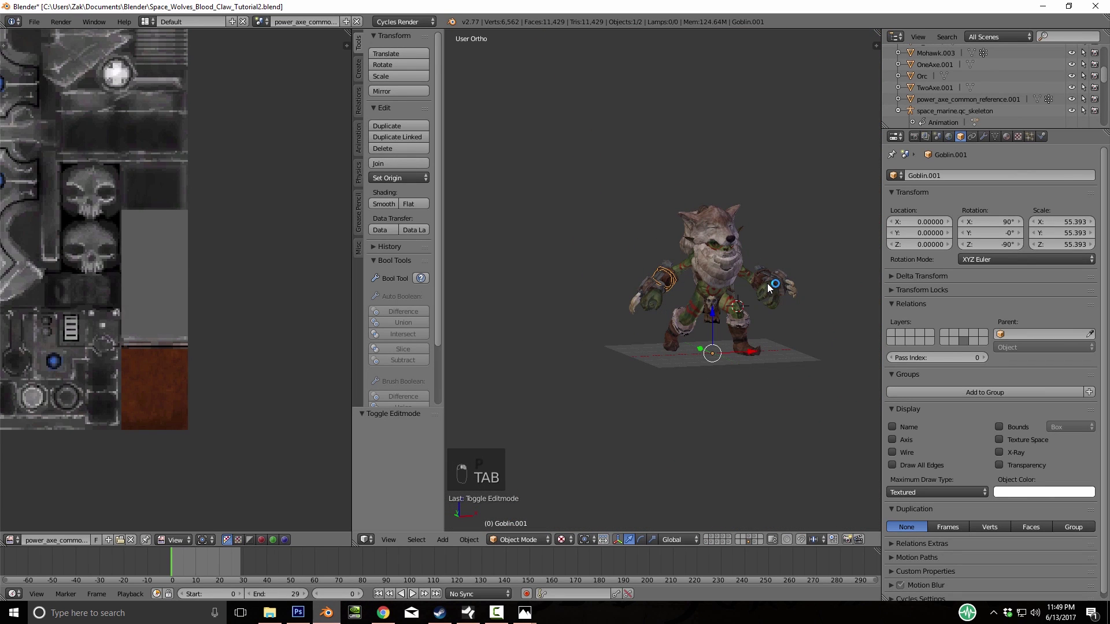
scroll(769, 287, "up", 5)
scroll(769, 287, "down", 4)
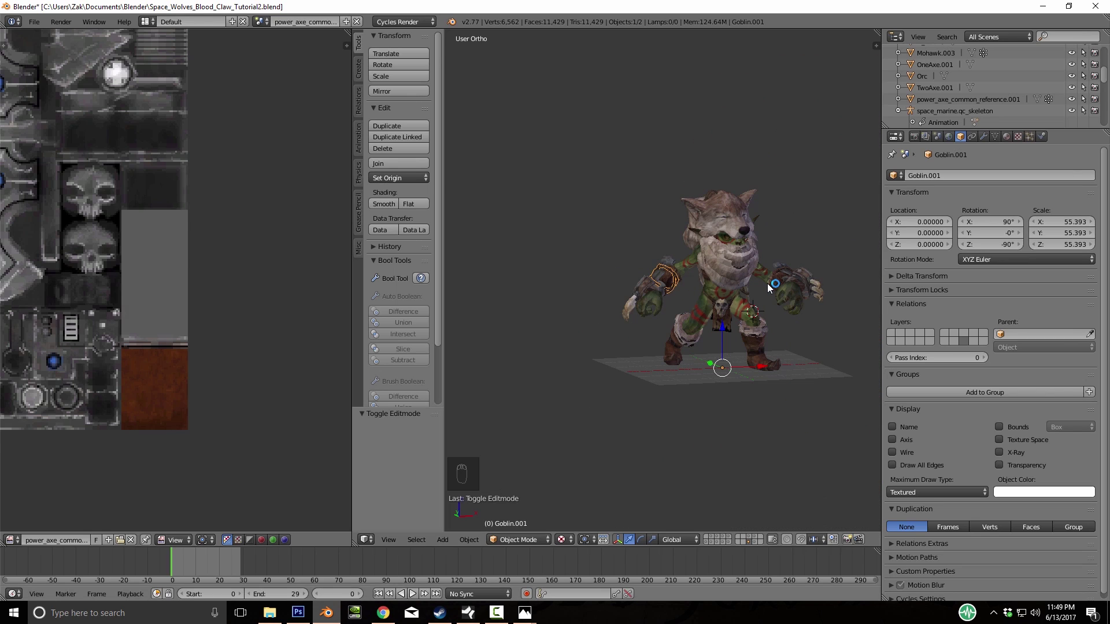
Show the marine's layers with the skull-and-axe backpack part selected and move that part to layer 3
key("KP_Divide")
key("a")
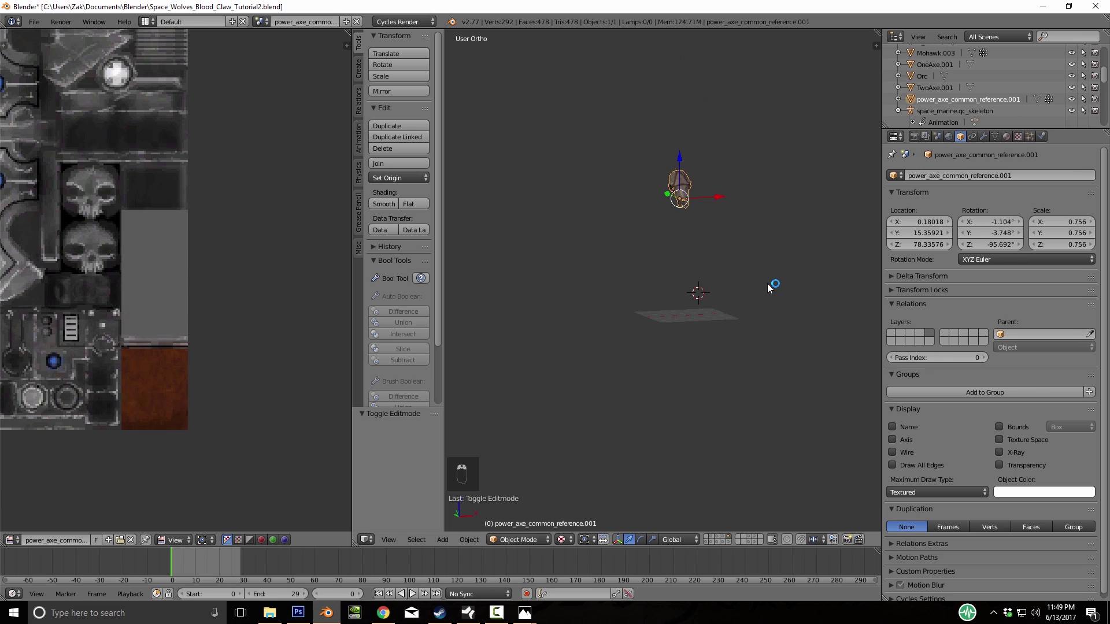
key("KP_Divide")
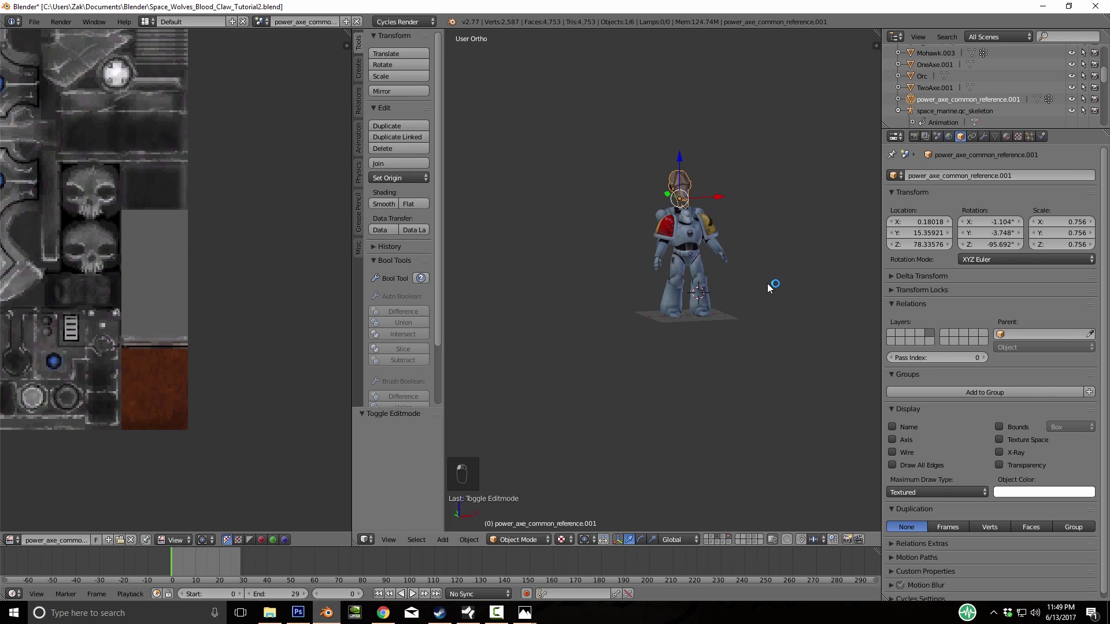
key("KP_6")
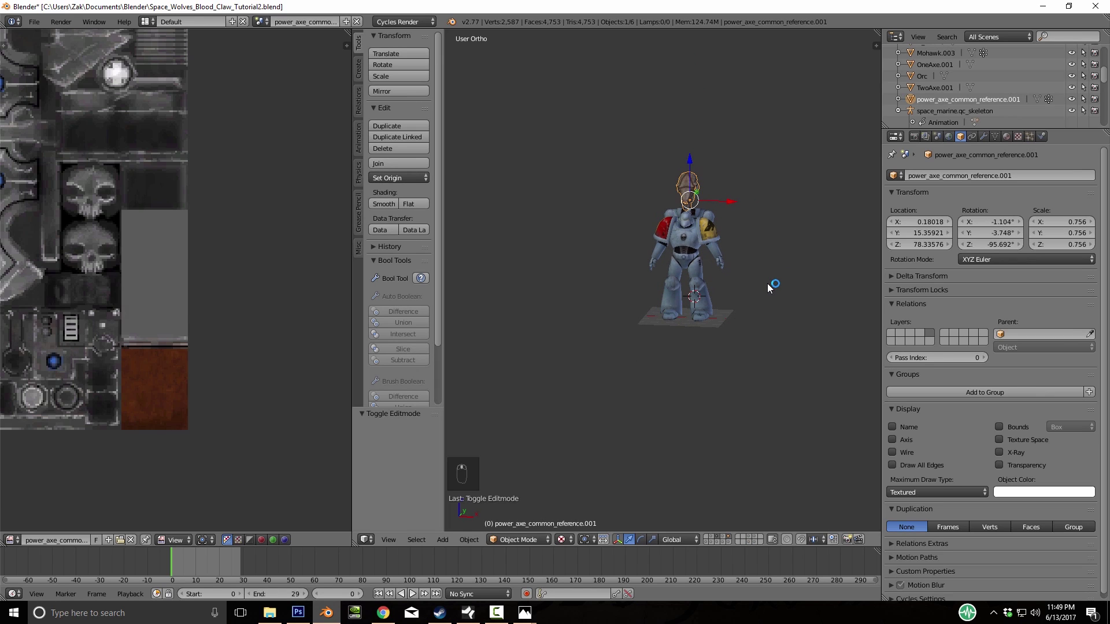
key("m")
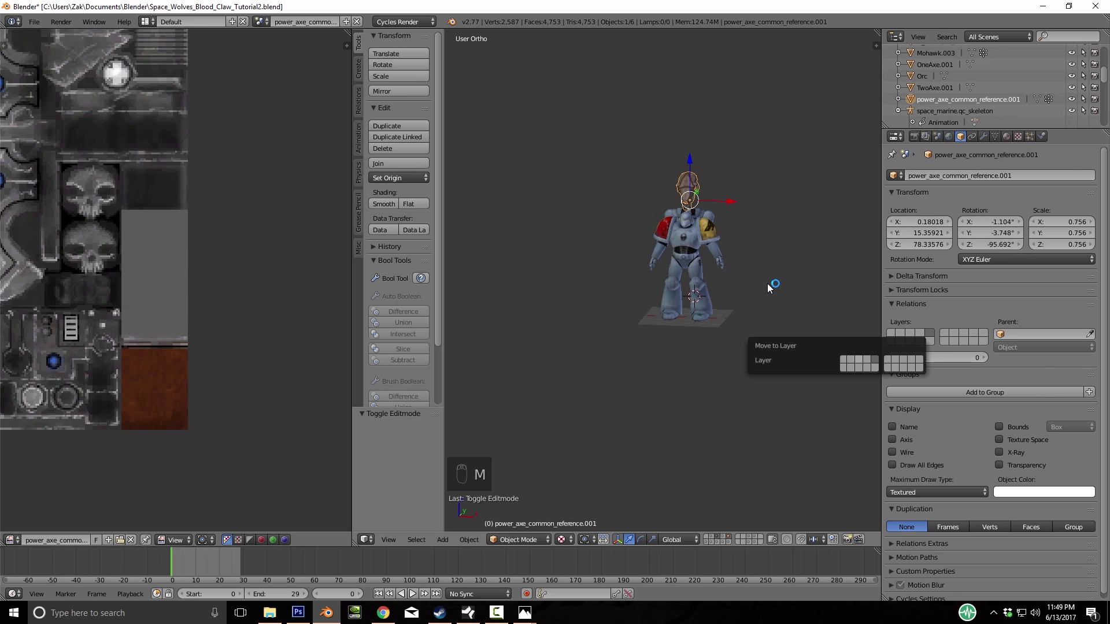
key("3")
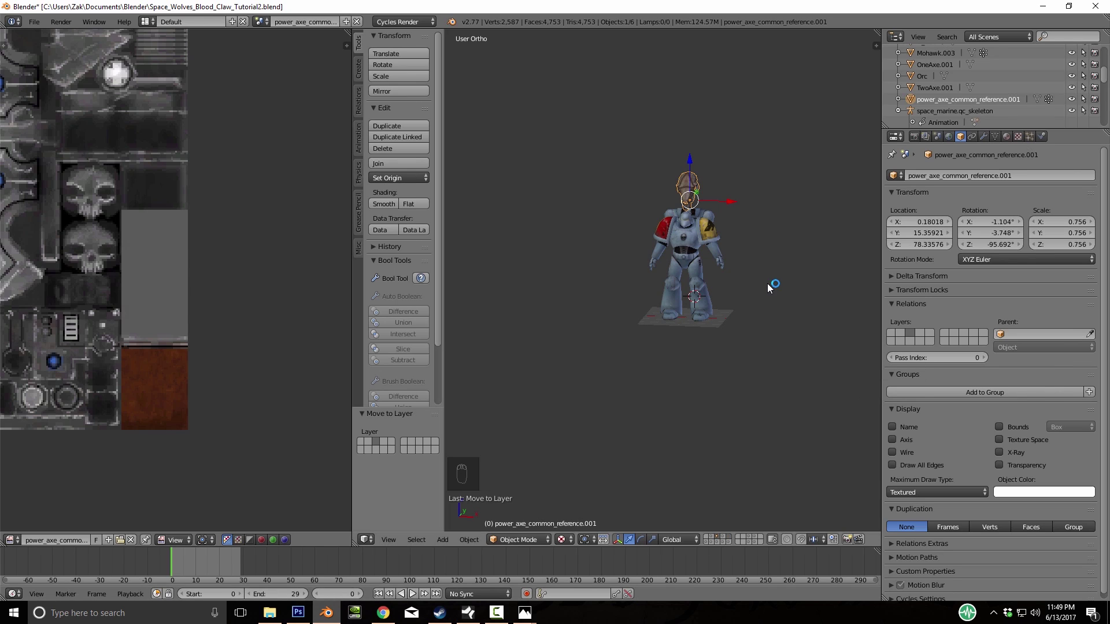
Find the Skull_Codpiece on its own layer and move it to layer 3
key("2")
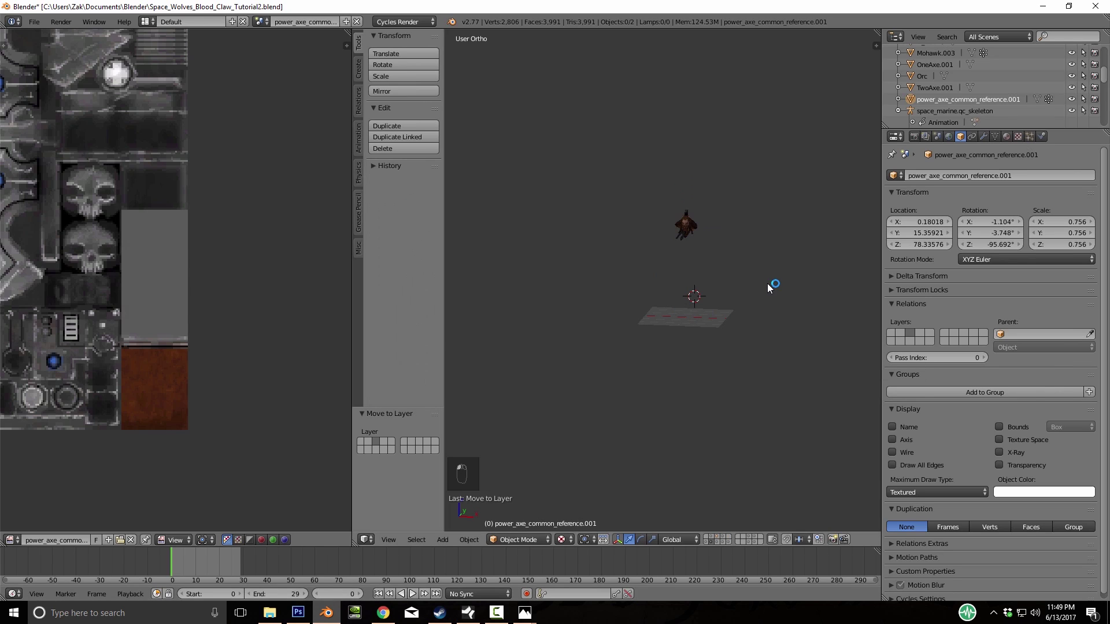
key("3")
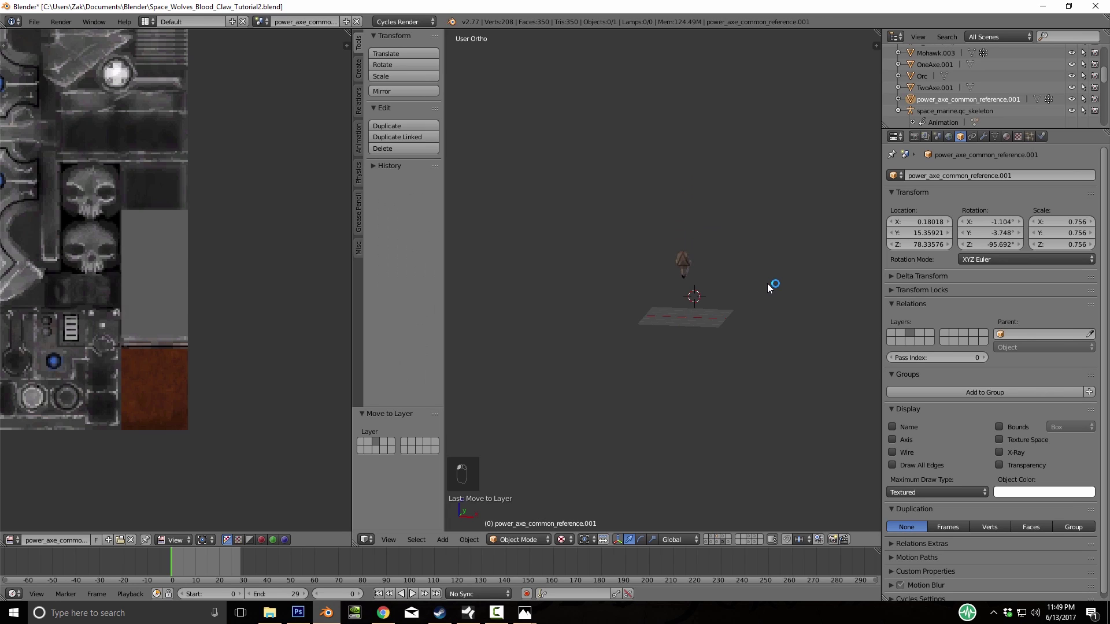
key("a")
key("m")
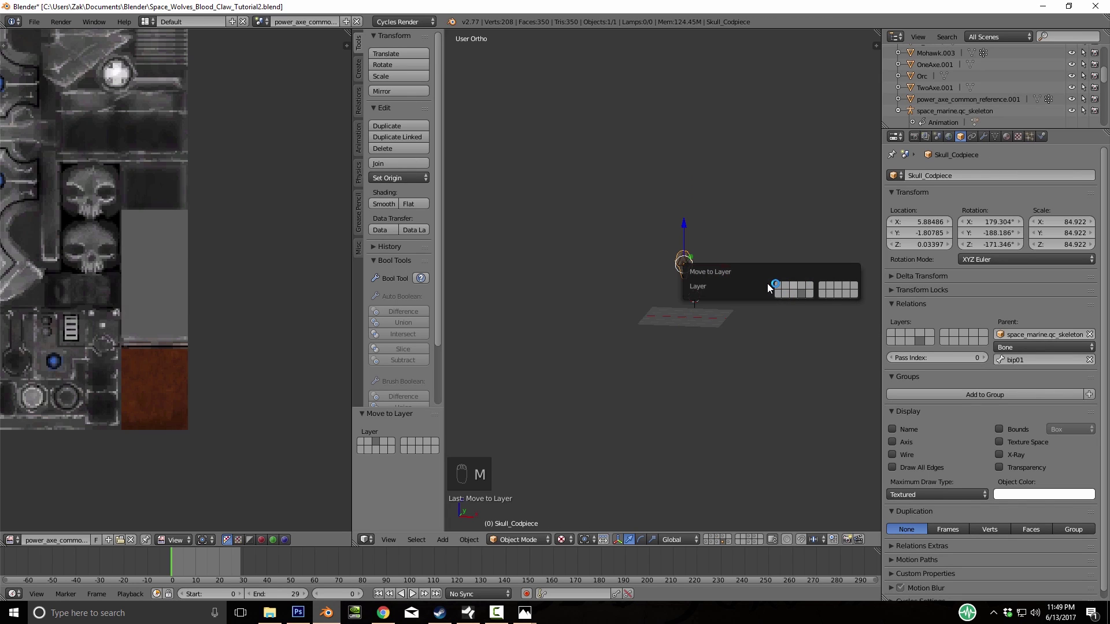
left_click(769, 287)
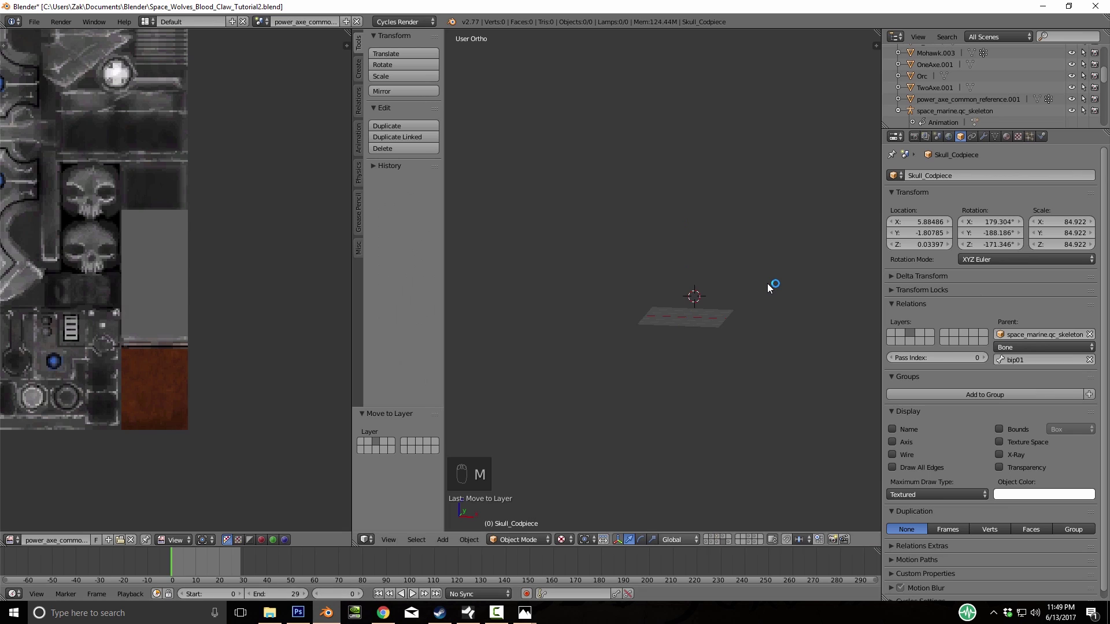
Select the separated bands on the goblin's layer, move them to layer 1 and show only that layer
scroll(770, 287, "up", 5)
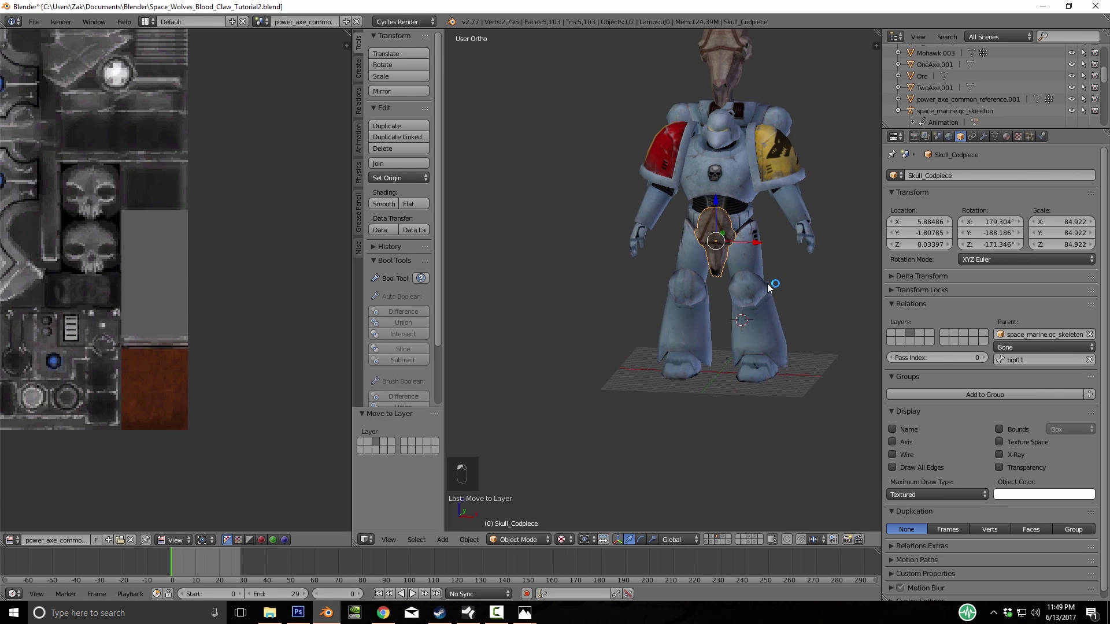
middle_click_drag(769, 287, 687, 394, "shift")
left_click(749, 542)
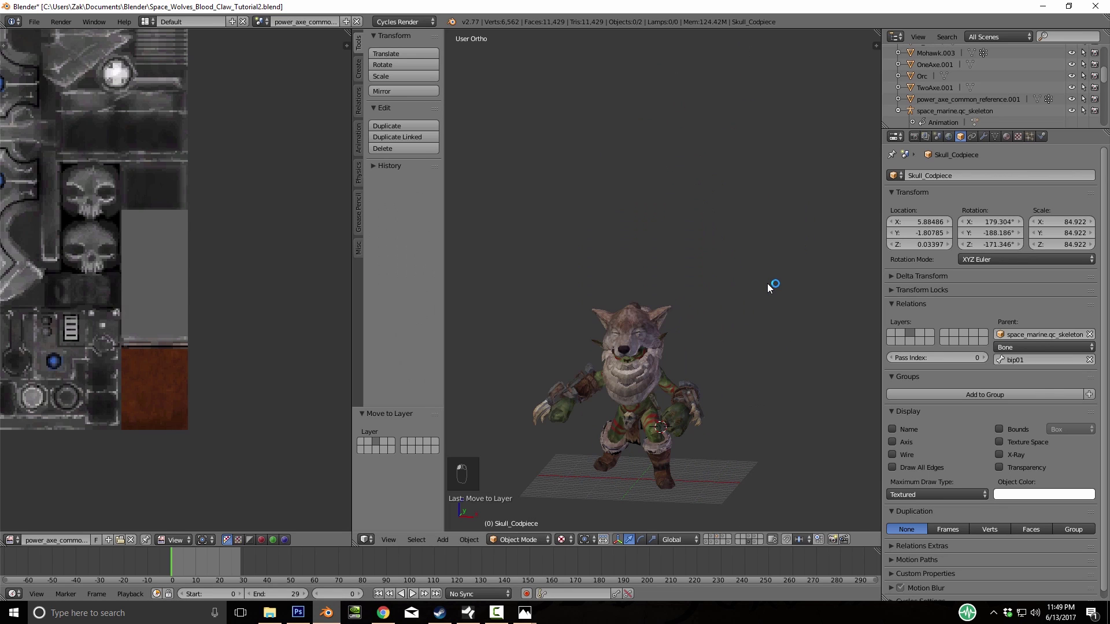
right_click(581, 386)
right_click(580, 386)
key("m")
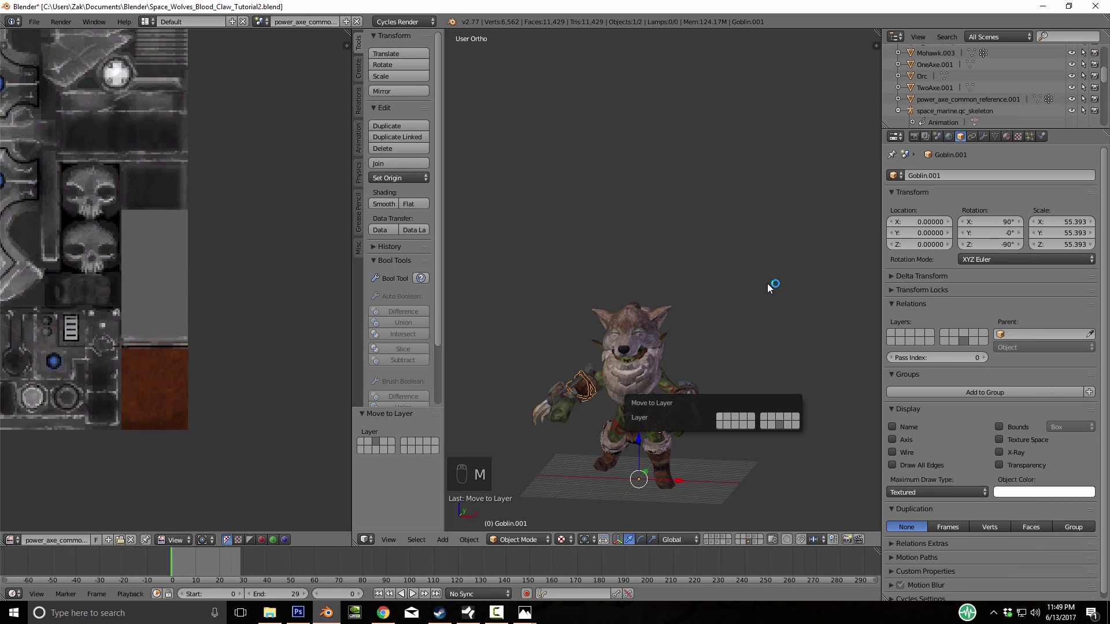
left_click(720, 416)
left_click(706, 537)
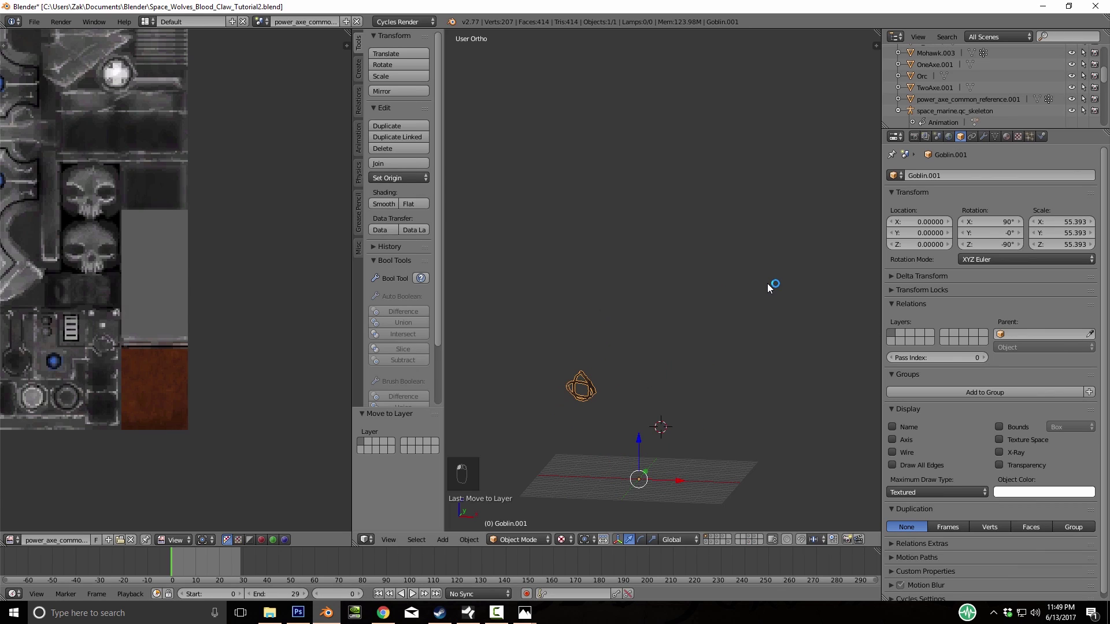
Set the bands' origin to their geometry
key("space")
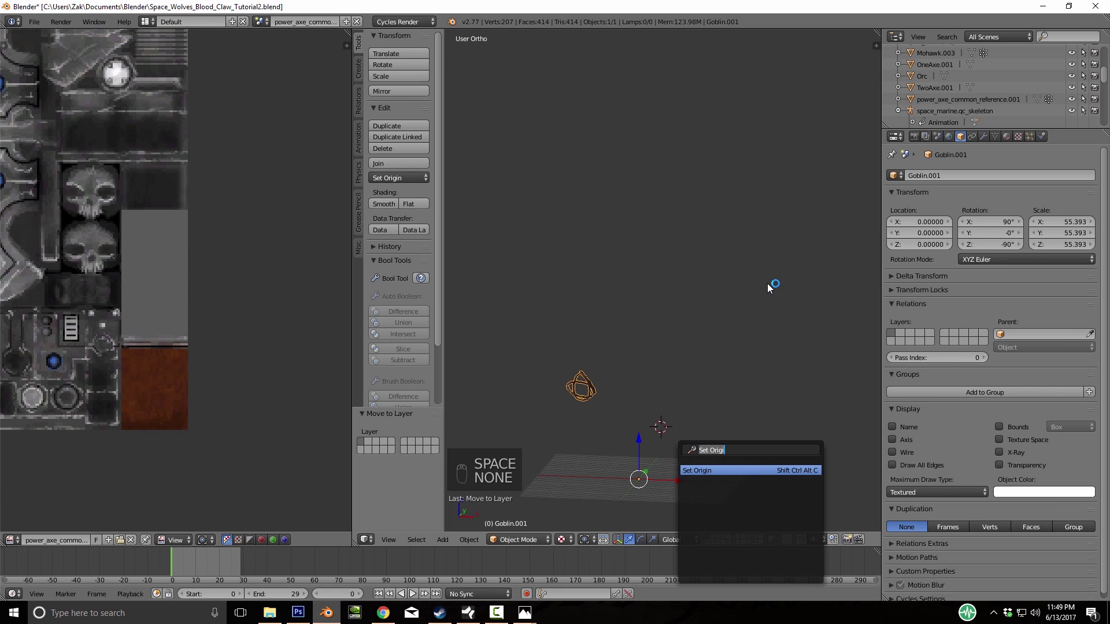
key("Return")
key("Return")
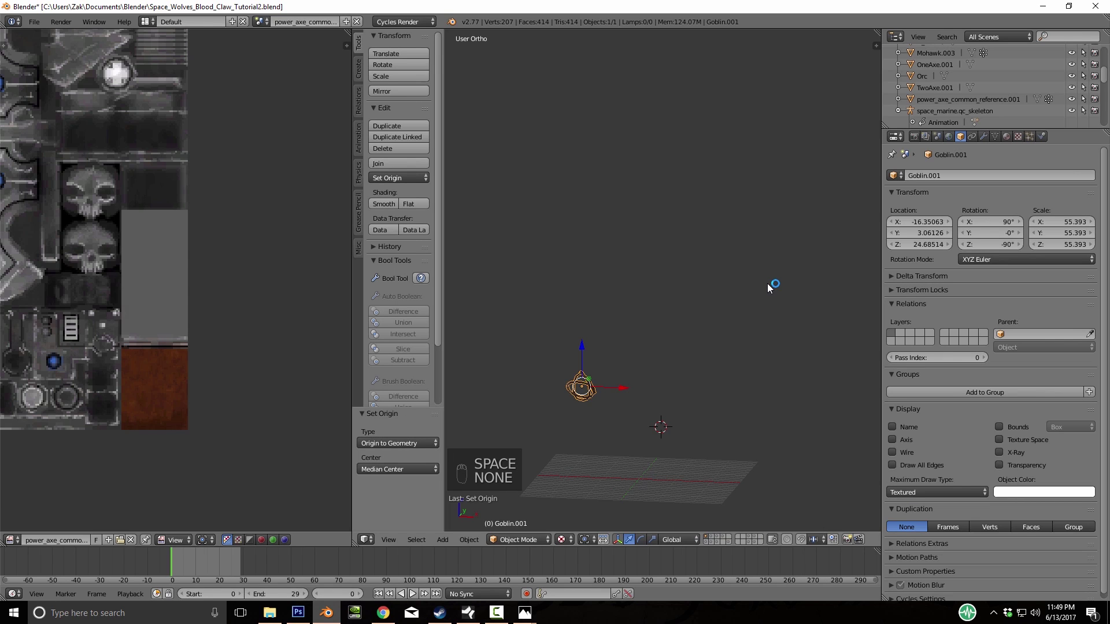
View the bands together with the marine and bring up Reference.jpg for comparison
key("KP_1")
key("KP_Decimal")
scroll(768, 288, "down", 10)
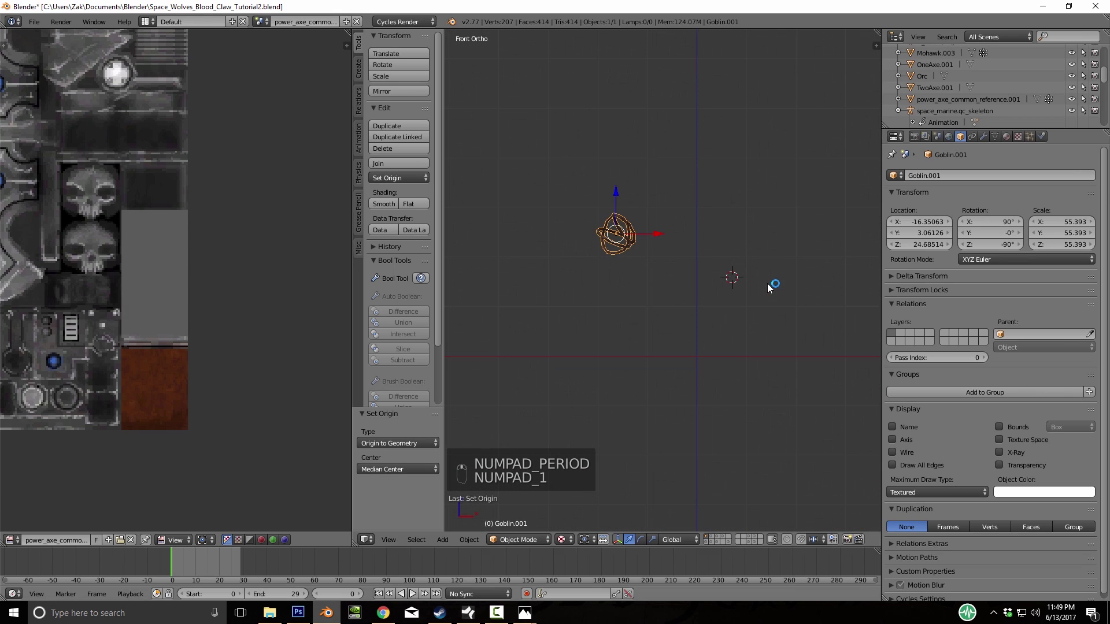
key("KP_Decimal")
middle_click_drag(769, 287, 769, 287)
left_click(525, 612)
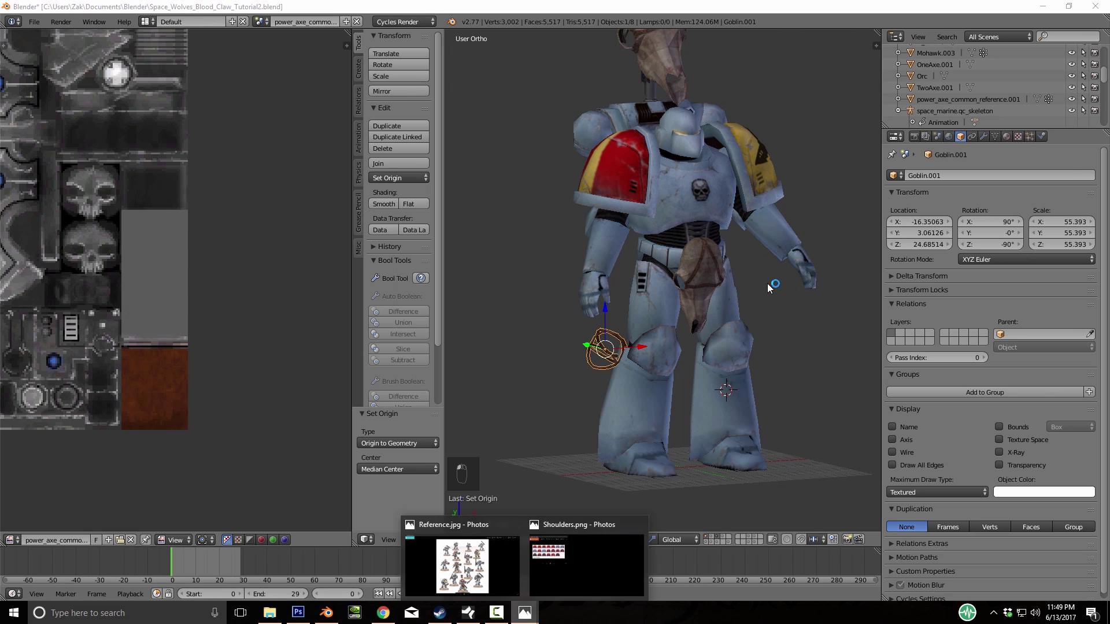
left_click(463, 565)
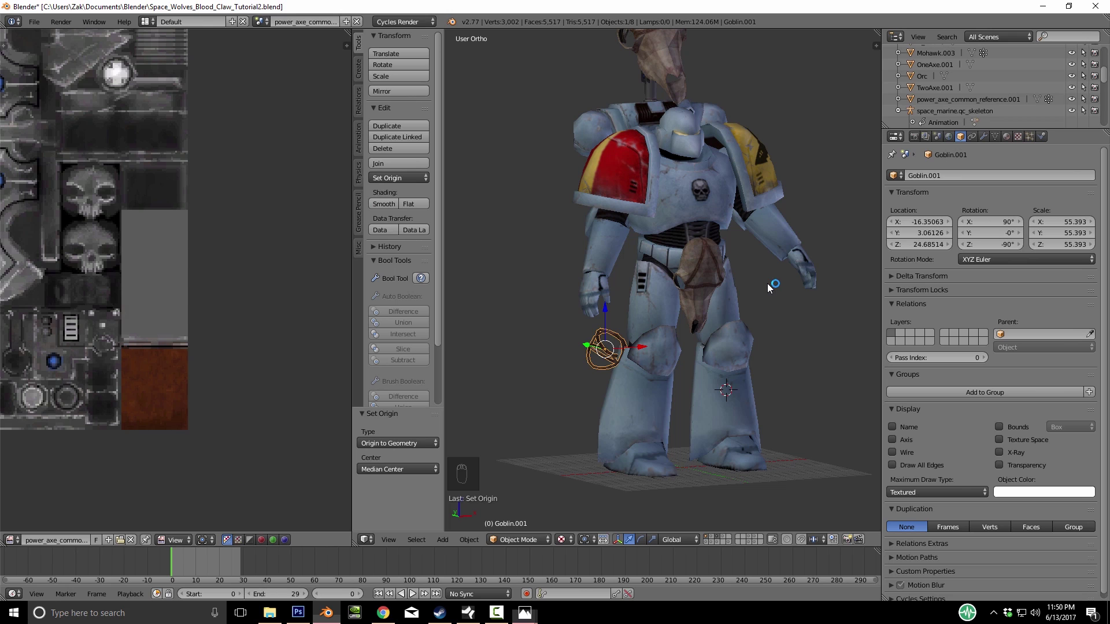
Select the skull-topped pole on the marine's backpack and rename it Skull_Banner
middle_click_drag(769, 288, 768, 287)
right_click(687, 70)
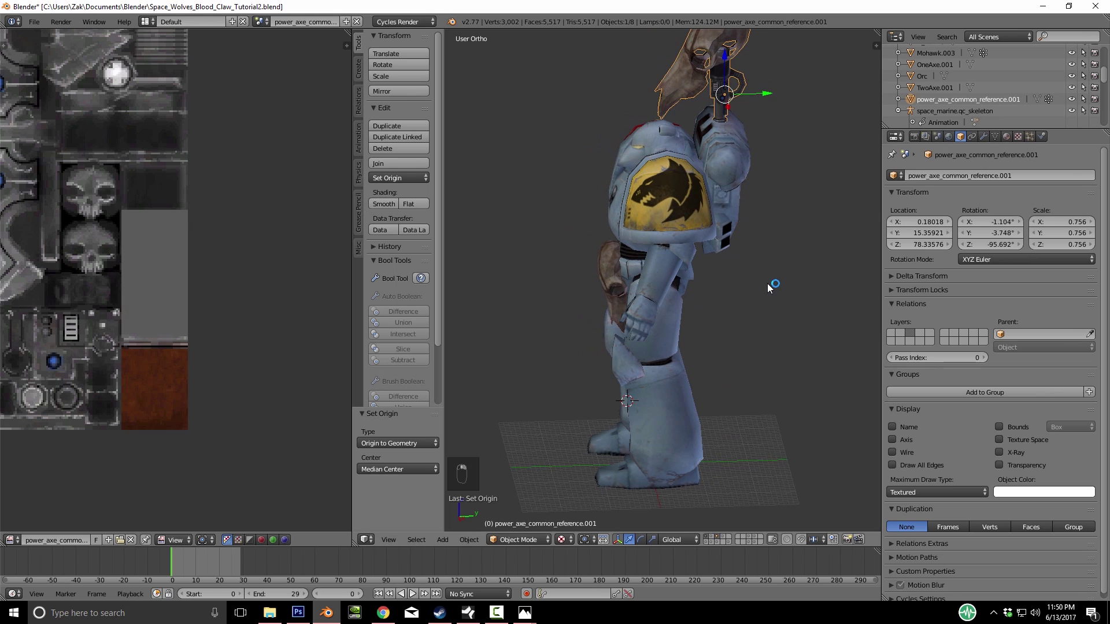
key("KP_Decimal")
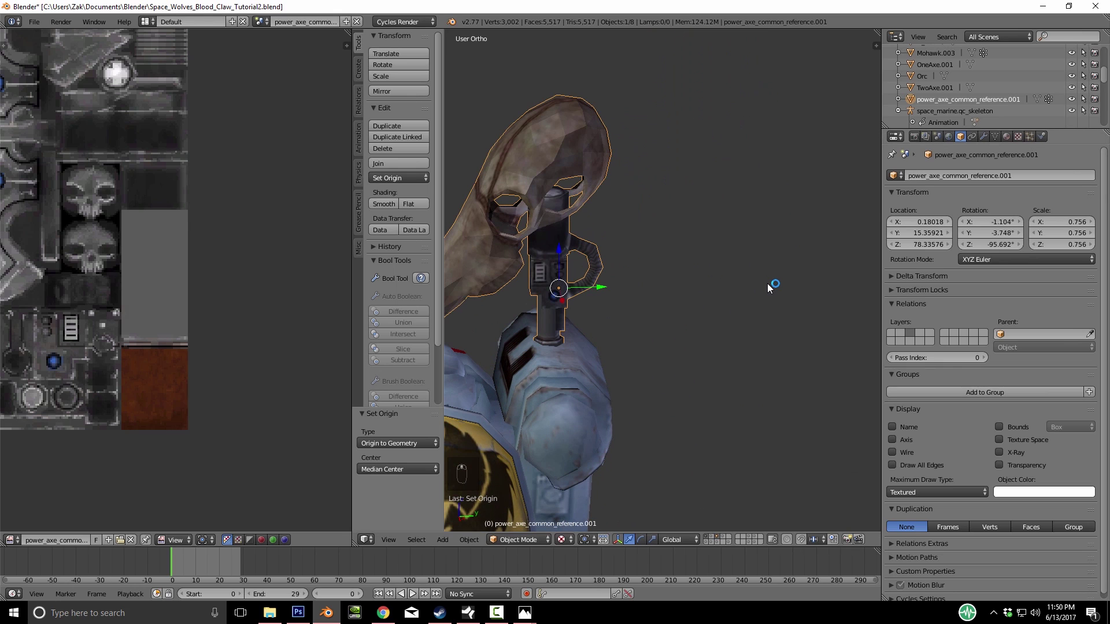
middle_click_drag(769, 287, 768, 287)
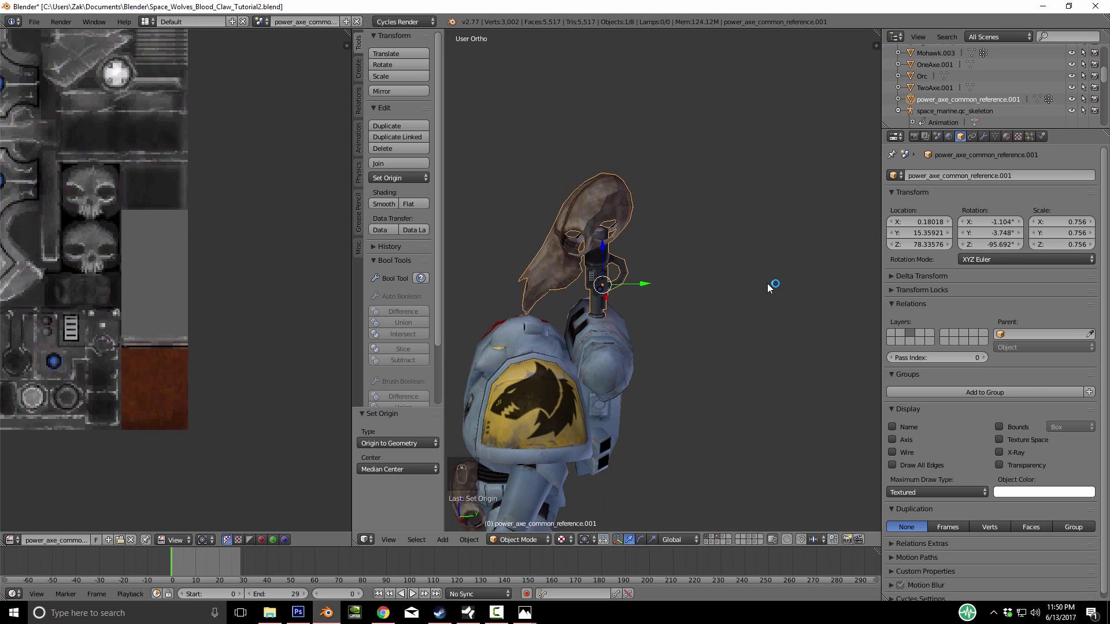
double_click(970, 100)
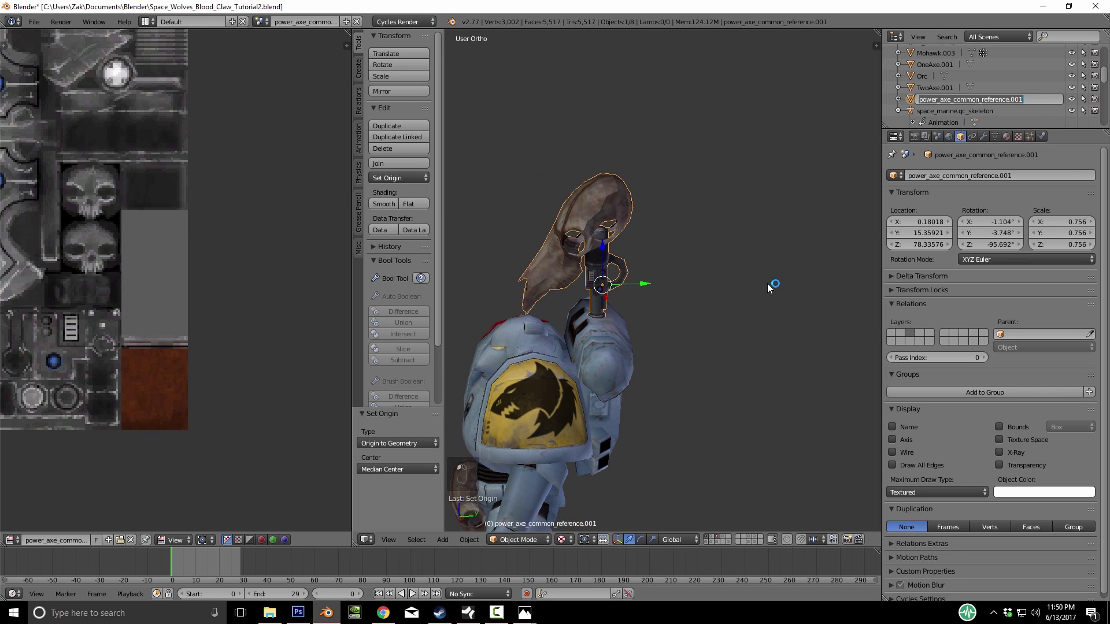
type("Skull_Banm")
key("BackSpace")
type("ner")
key("Return")
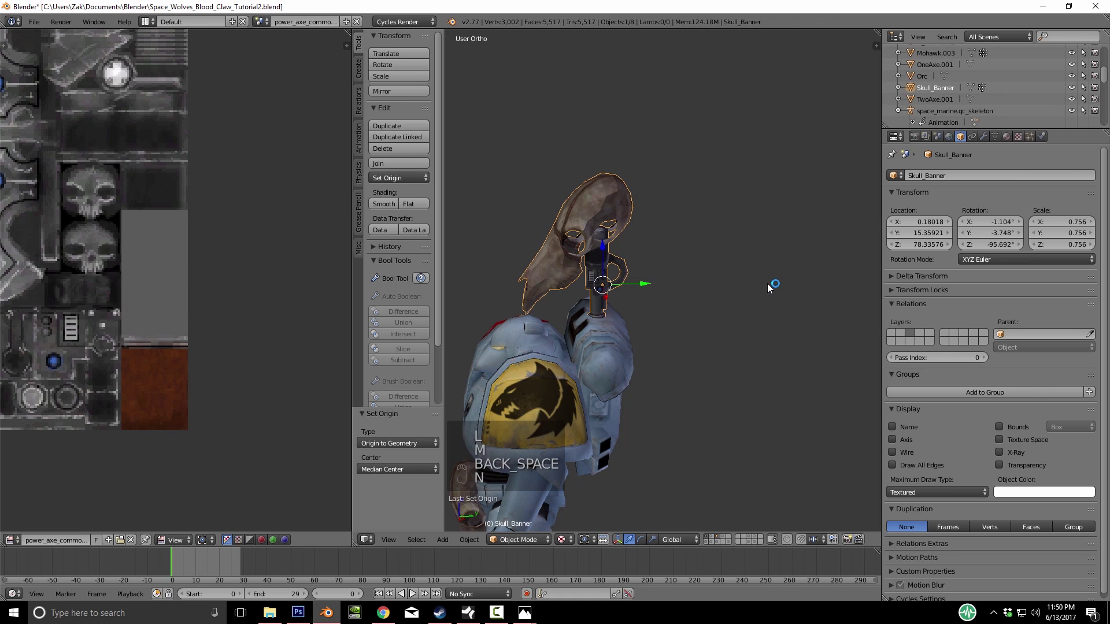
Set space_marine.qc_skeleton as the parent of Skull_Banner
left_click(1040, 334)
scroll(1040, 351, "down", 15)
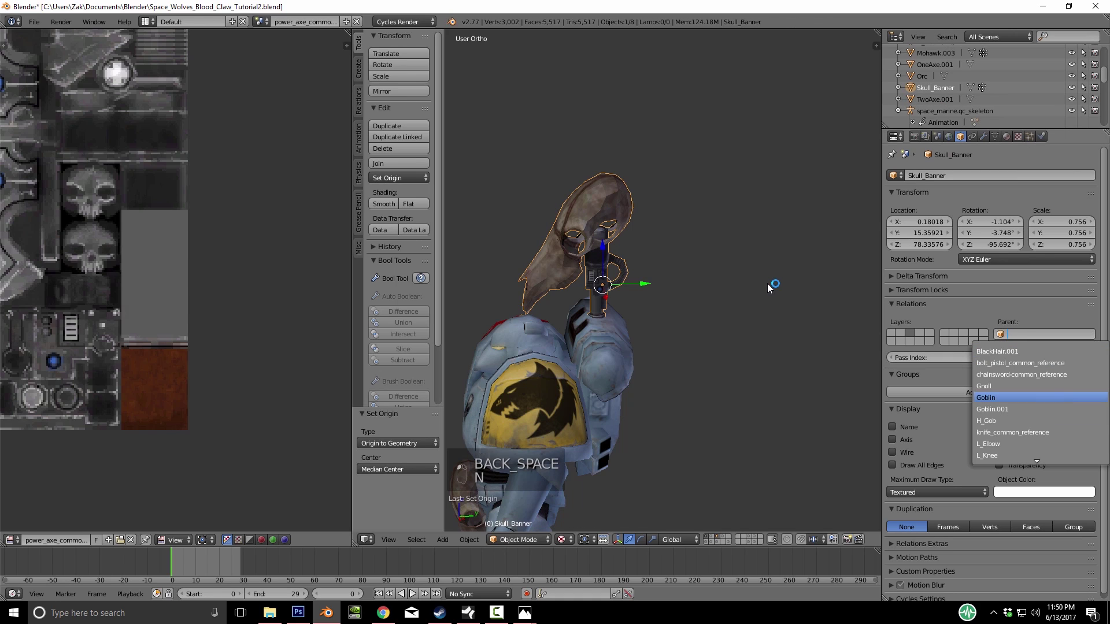
scroll(771, 287, "down", 6)
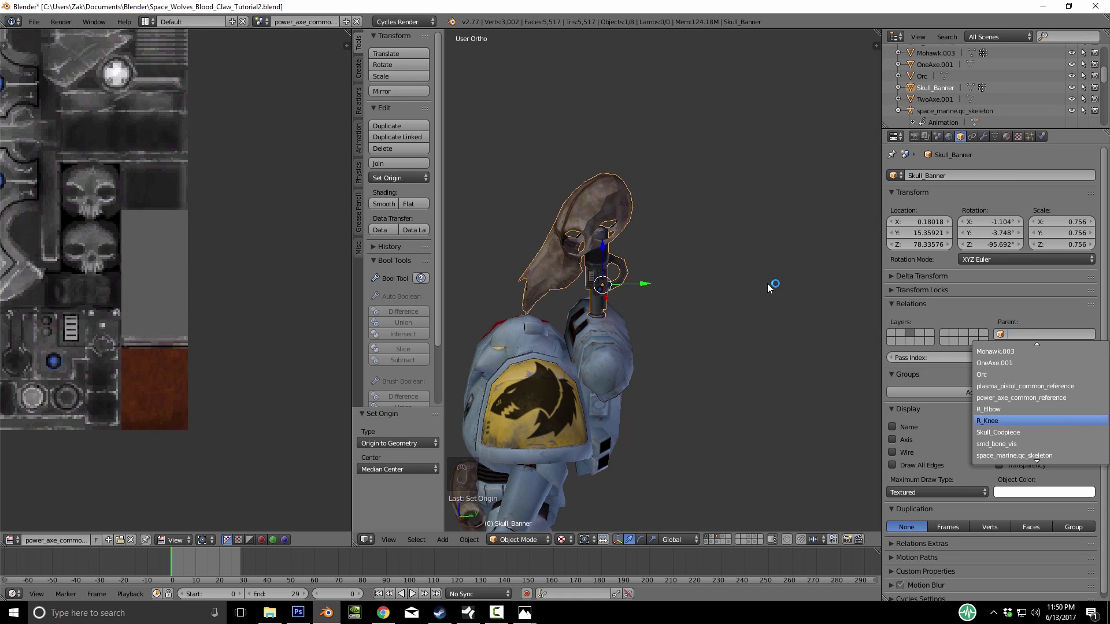
scroll(770, 287, "up", 2)
key("Return")
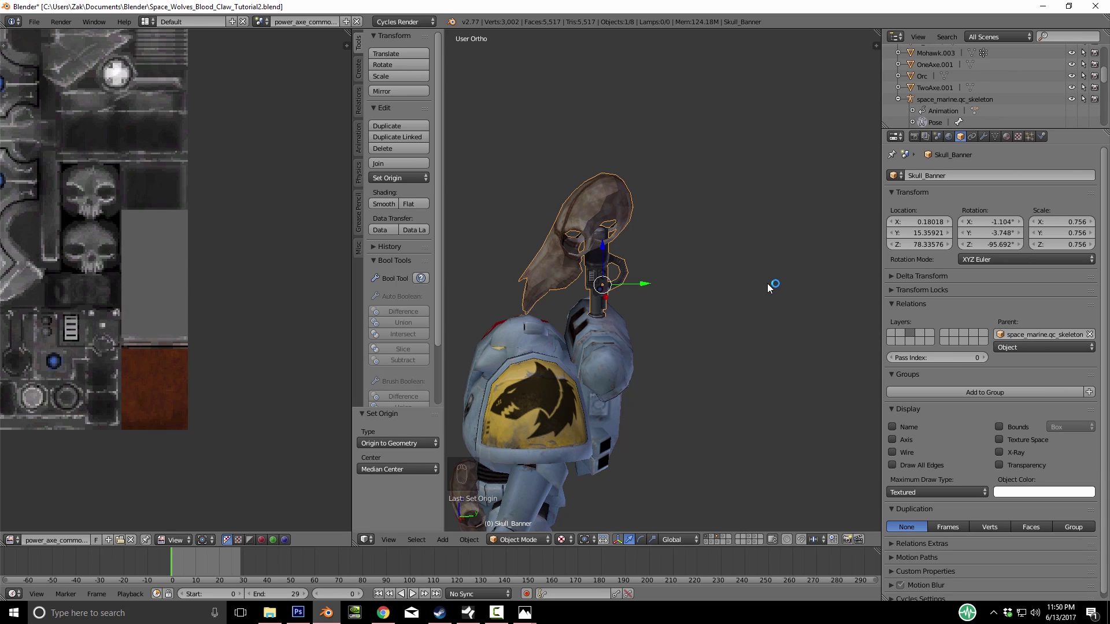
Attach Skull_Banner to the skeleton's ValveBiped.Bip01_spine3 bone by changing its parent type to Bone
left_click(1043, 346)
left_click(1004, 308)
left_click(1046, 359)
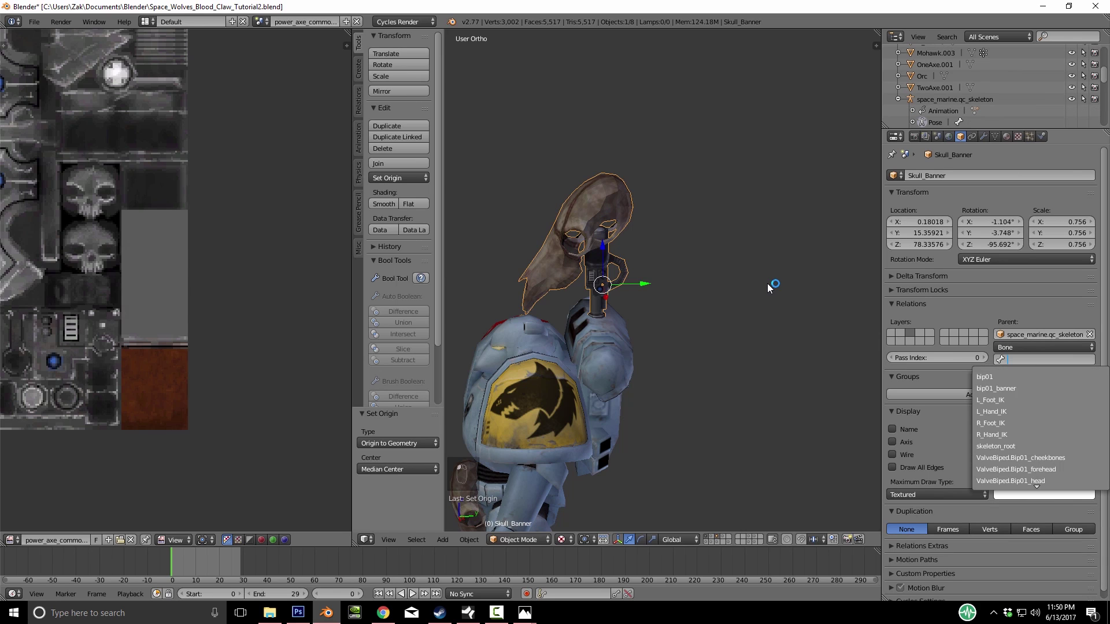
scroll(771, 287, "down", 18)
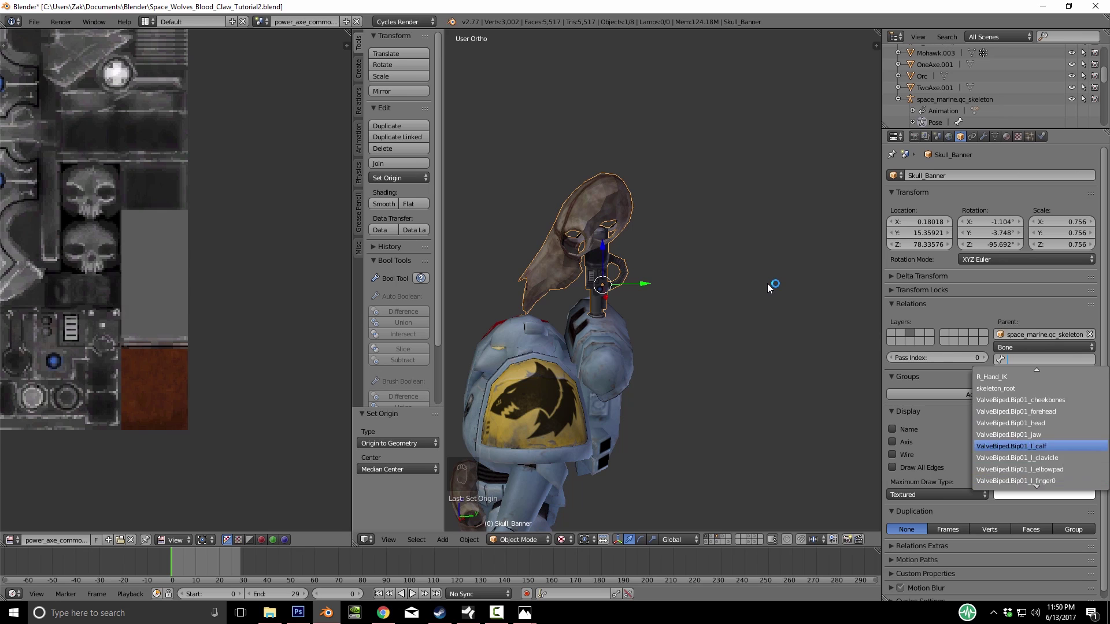
scroll(770, 287, "down", 1)
scroll(770, 287, "down", 17)
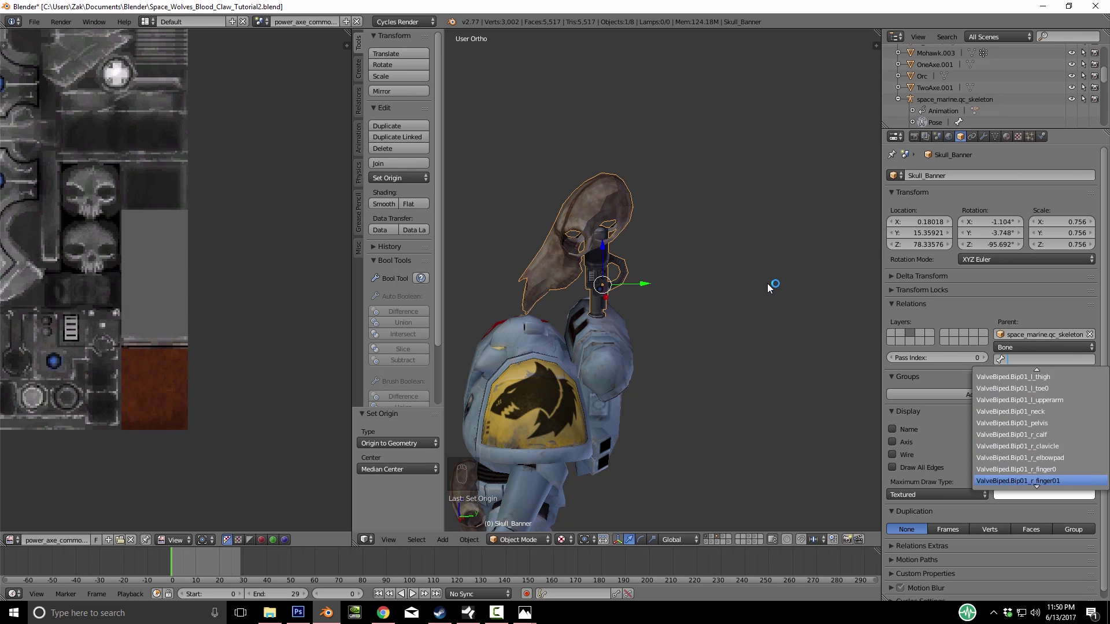
type("spi")
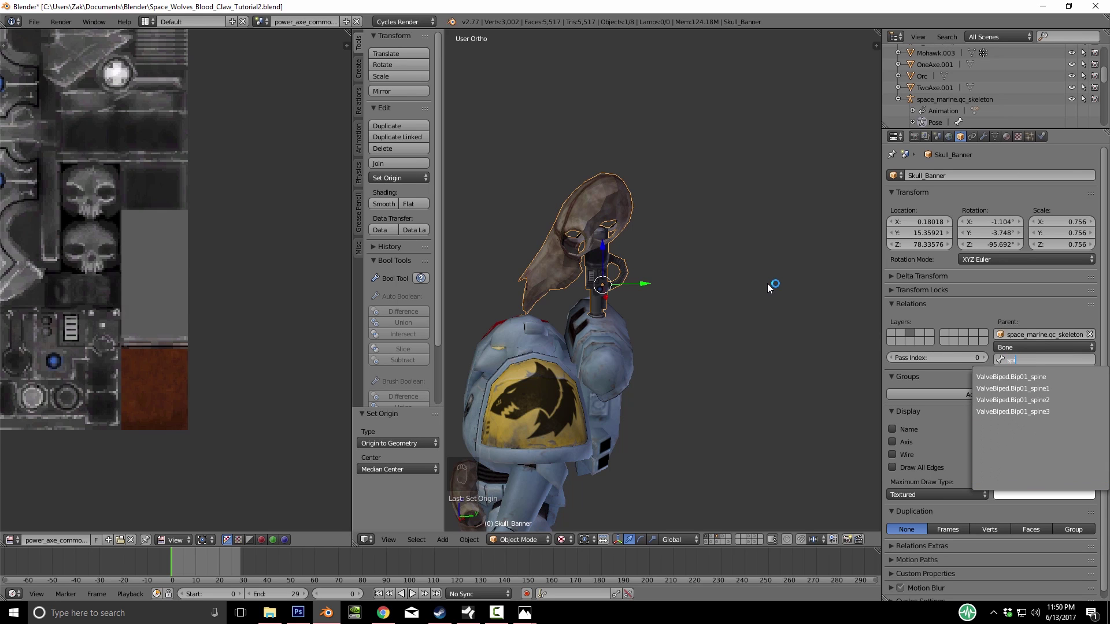
key("Down")
key("Down")
key("Down")
key("Return")
Rotate the displaced skull banner 90° about the global X axis and 90° about the global Z axis
scroll(770, 288, "down", 5)
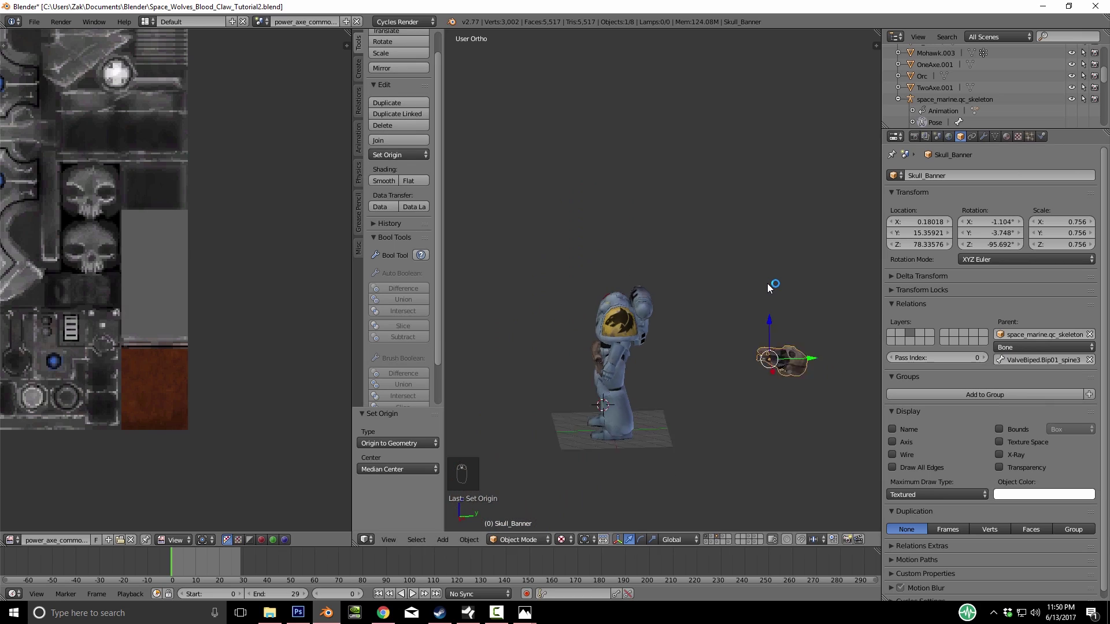
key("KP_3")
key("r")
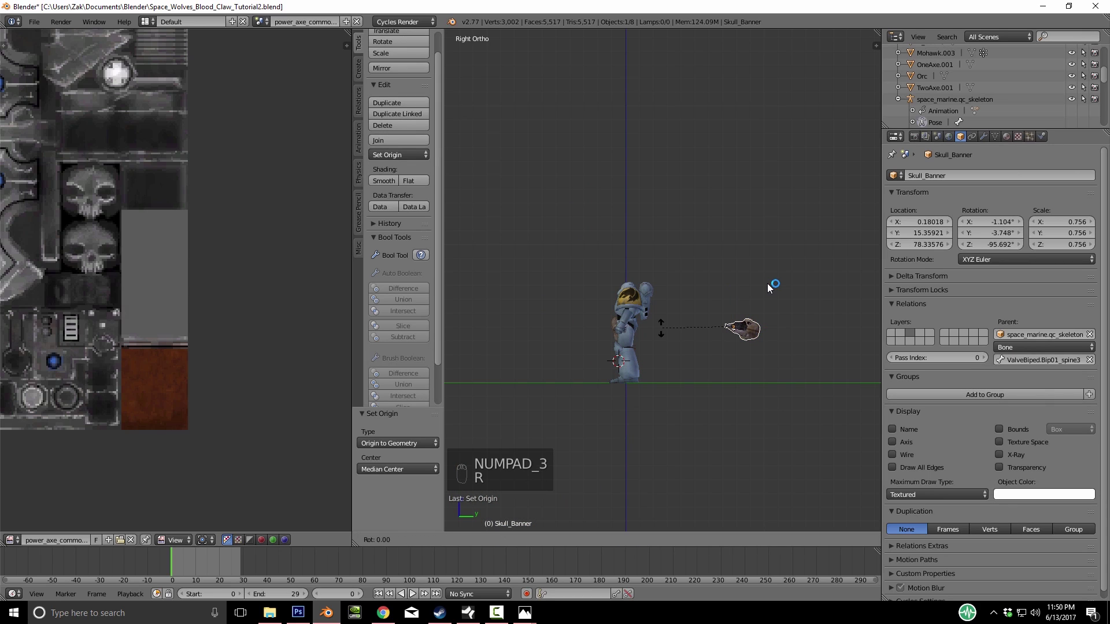
type("90")
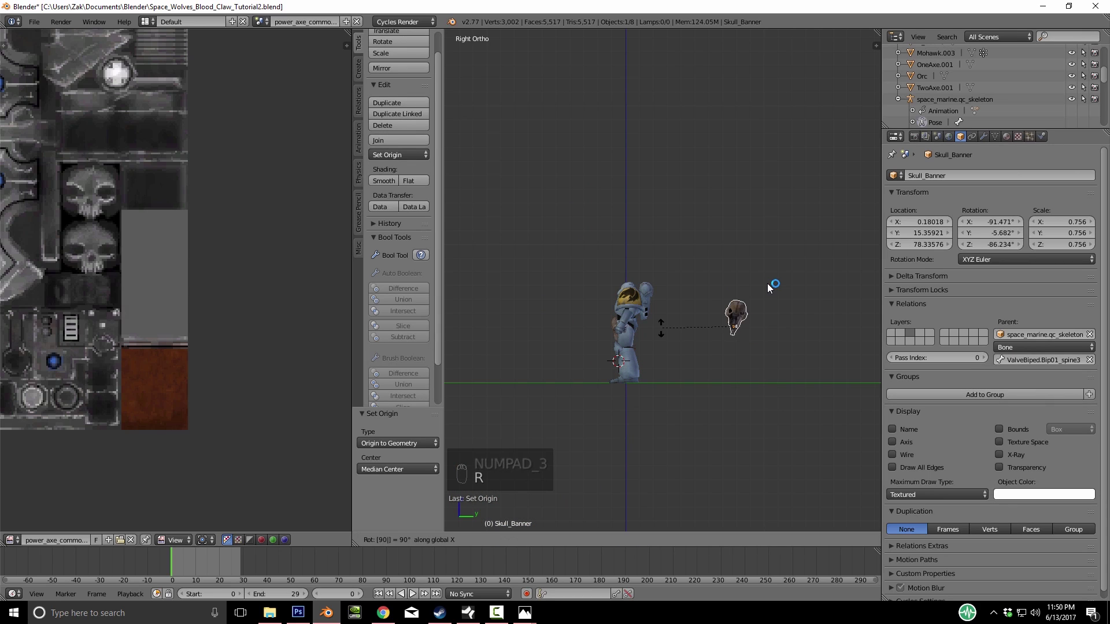
left_click(770, 287)
key("KP_1")
key("KP_7")
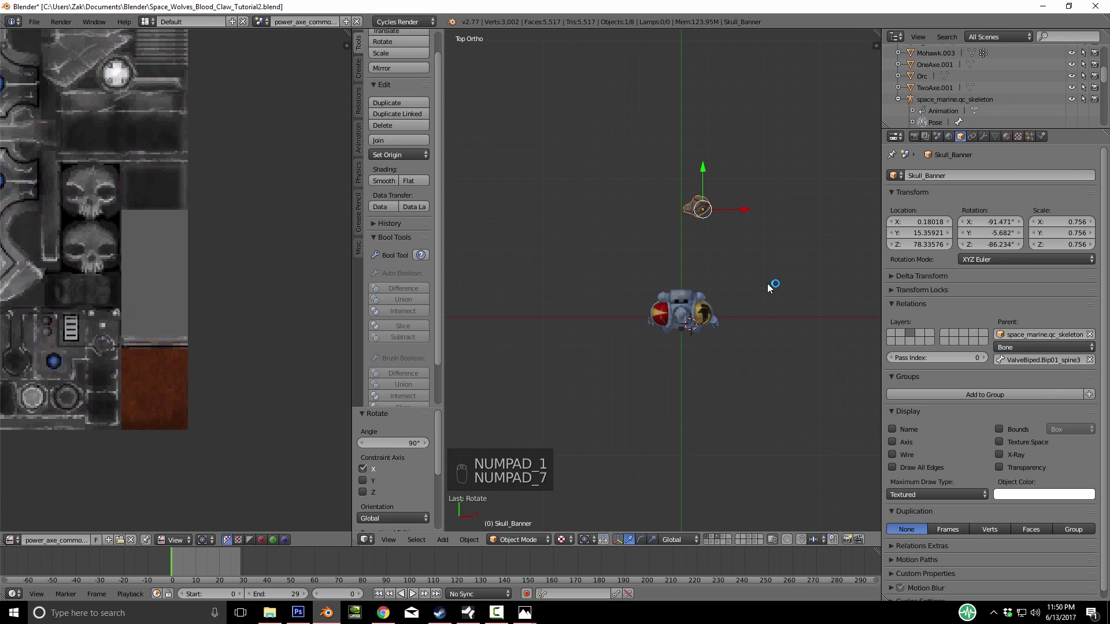
key("KP_1")
type("rz90")
left_click(770, 287)
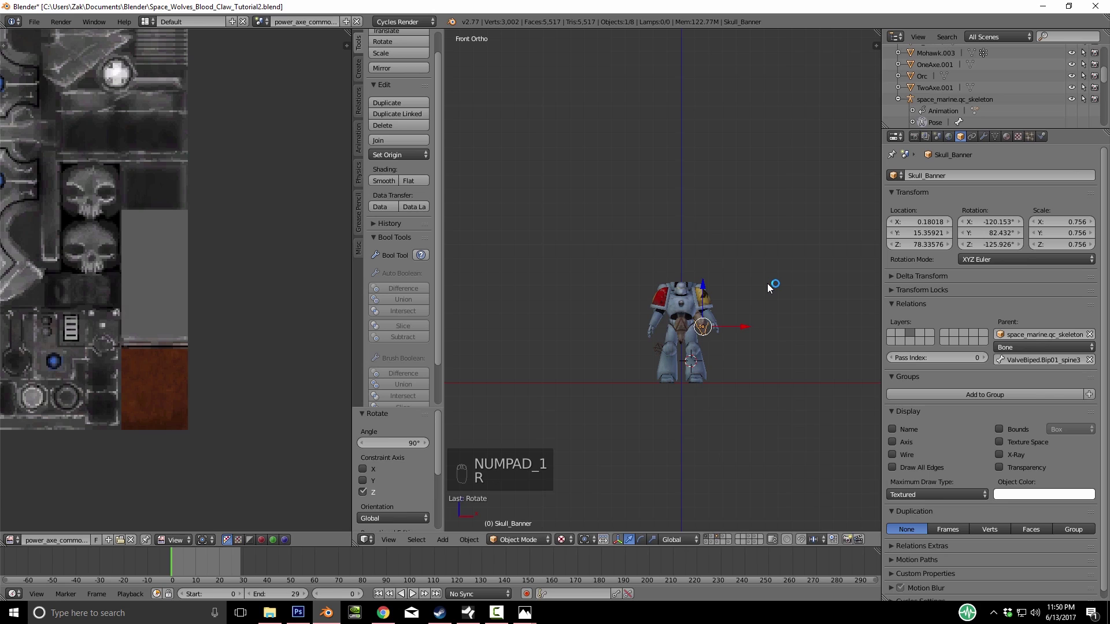
Move the skull banner back onto the top of the marine's backpack, aligning it from the front and the side
key("g")
left_click(771, 287)
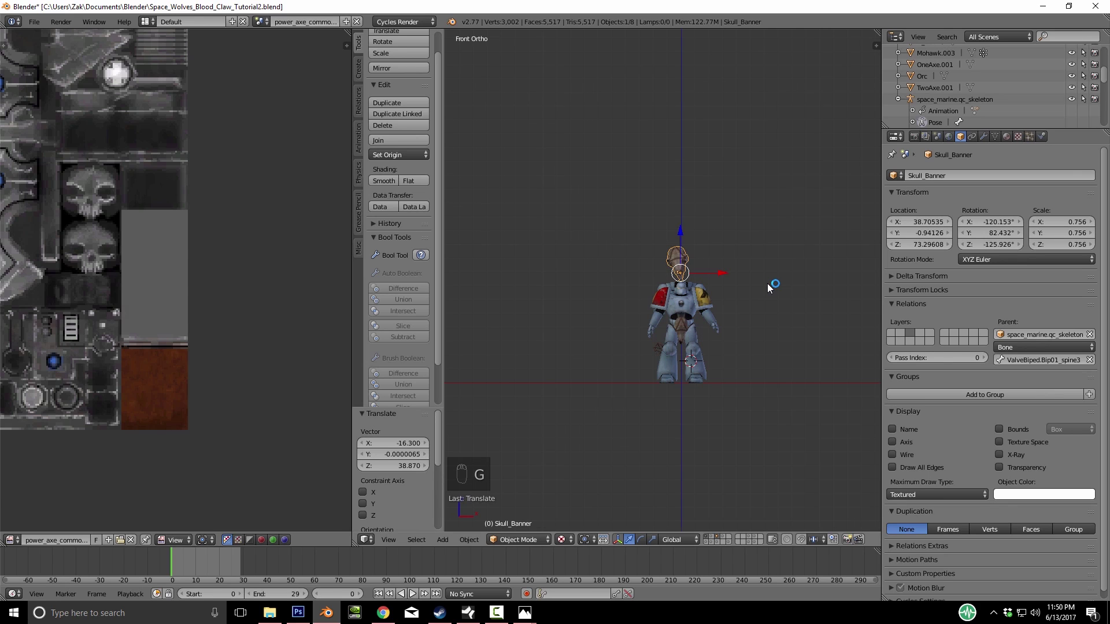
key("KP_3")
key("g")
key("y")
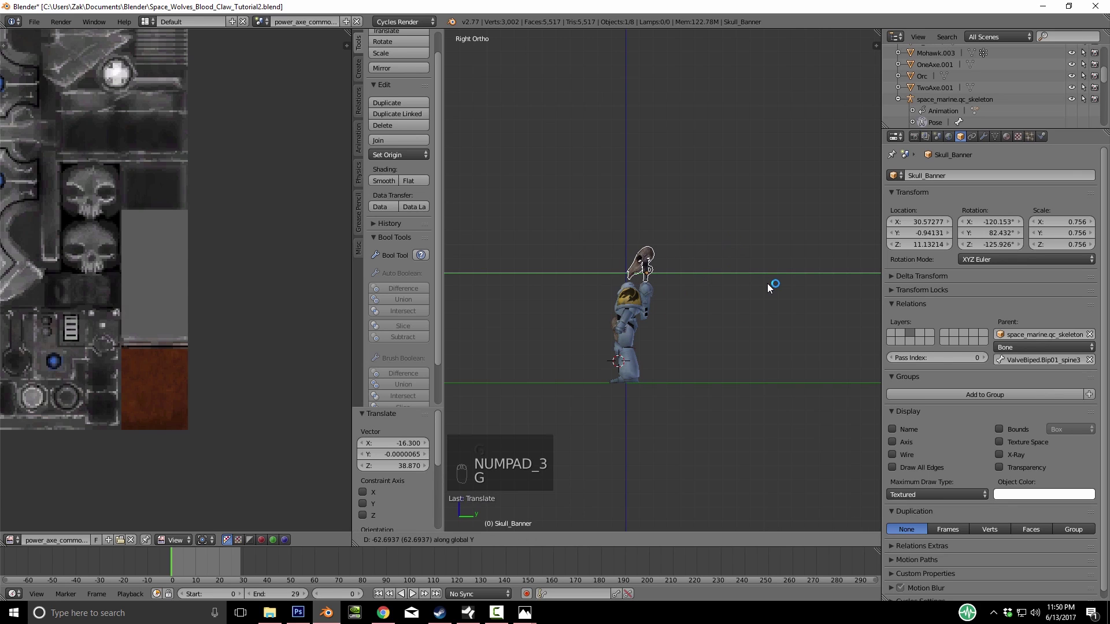
left_click(768, 285)
key("g")
key("z")
left_click(769, 284)
key("KP_1")
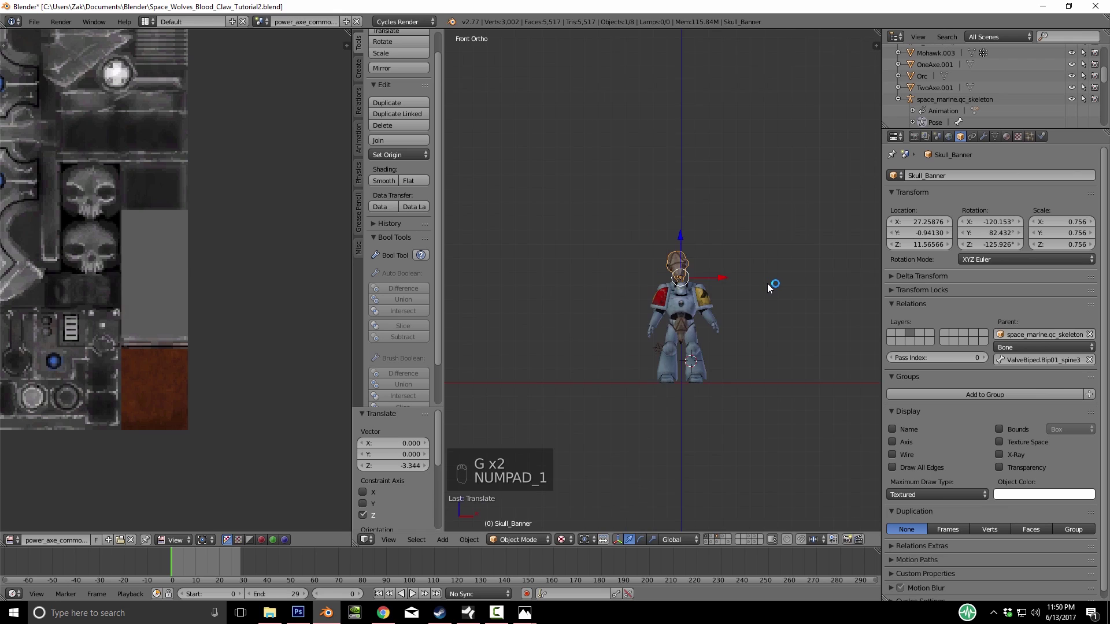
Straighten the skull banner from behind by about -7.58° and shift it about 1.27 in X and 2.24 in Z
key("KP_Decimal")
key("ctrl+KP_1")
key("r")
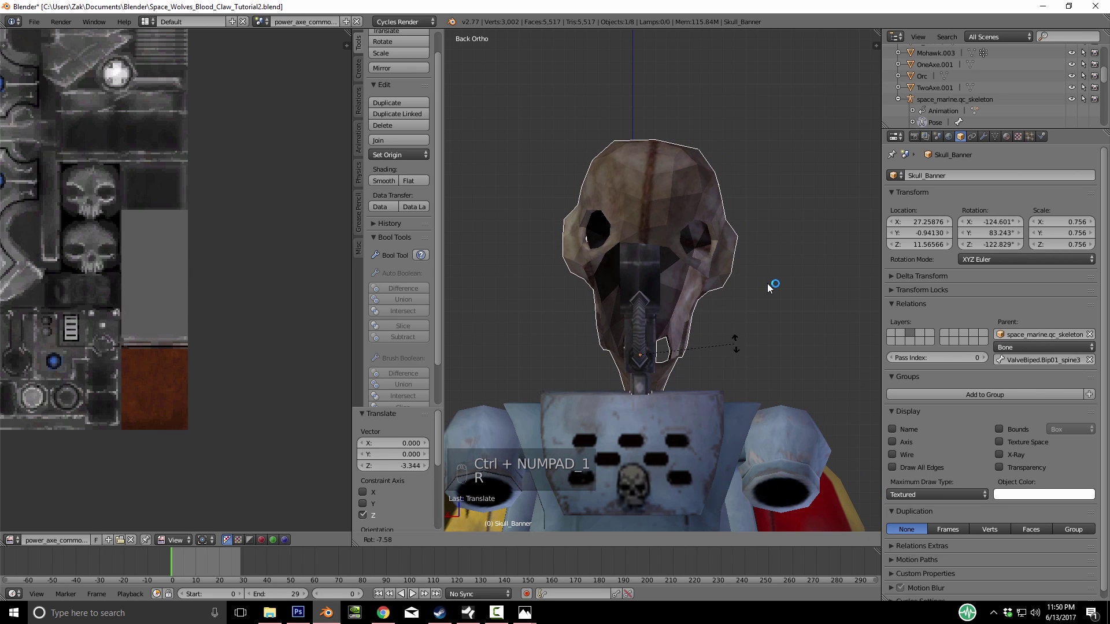
left_click(768, 286)
key("g")
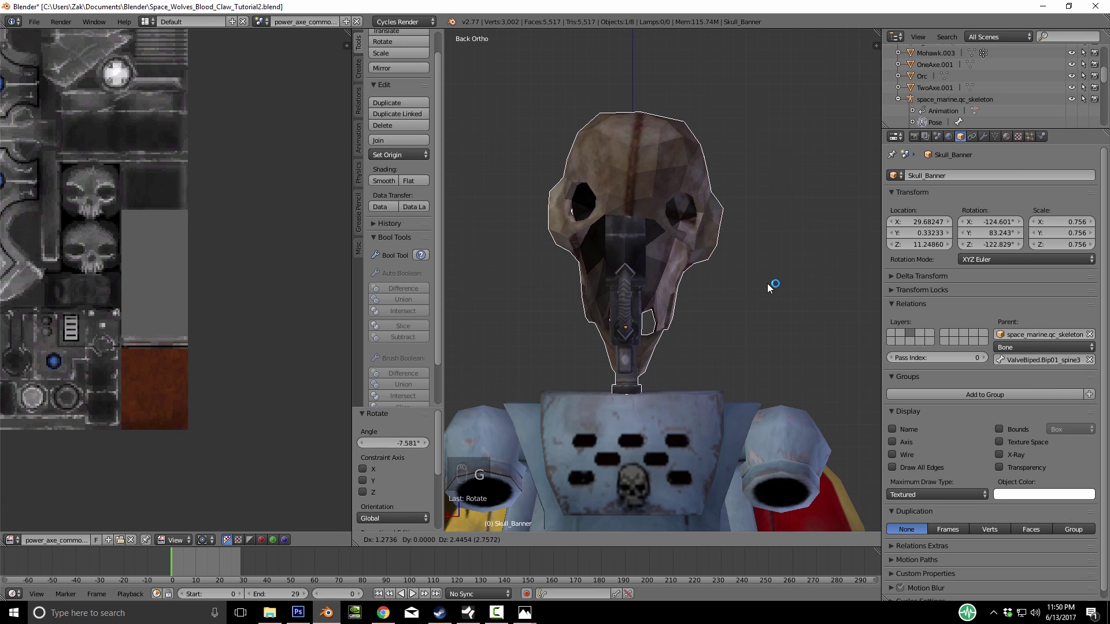
left_click(768, 286)
middle_click_drag(768, 286, 768, 286)
scroll(768, 286, "down", 6)
scroll(768, 286, "up", 5)
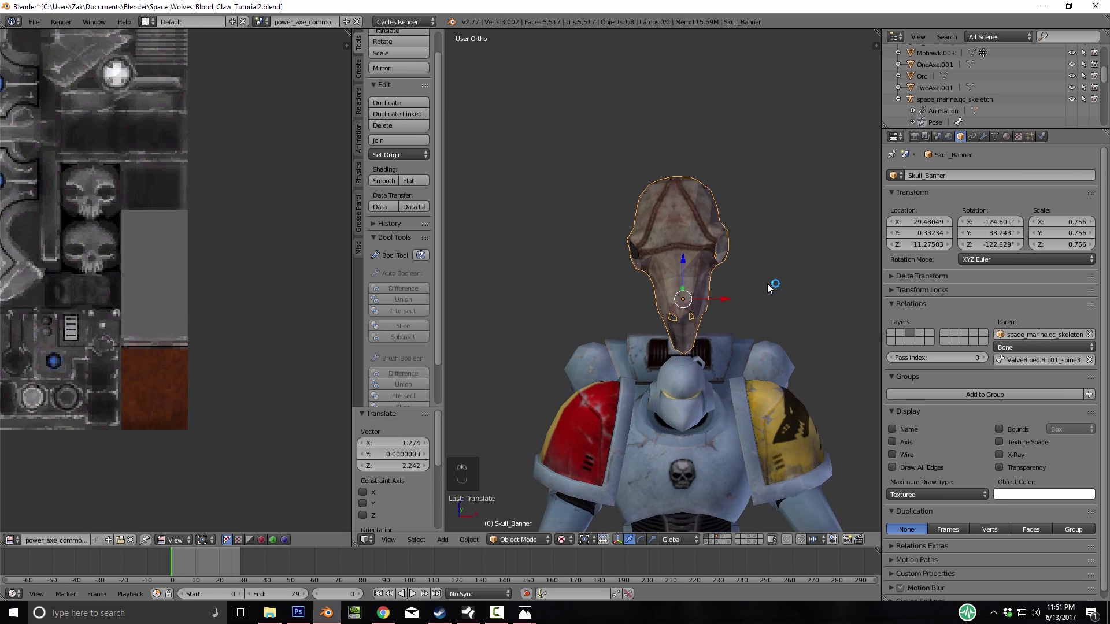
scroll(768, 286, "down", 1)
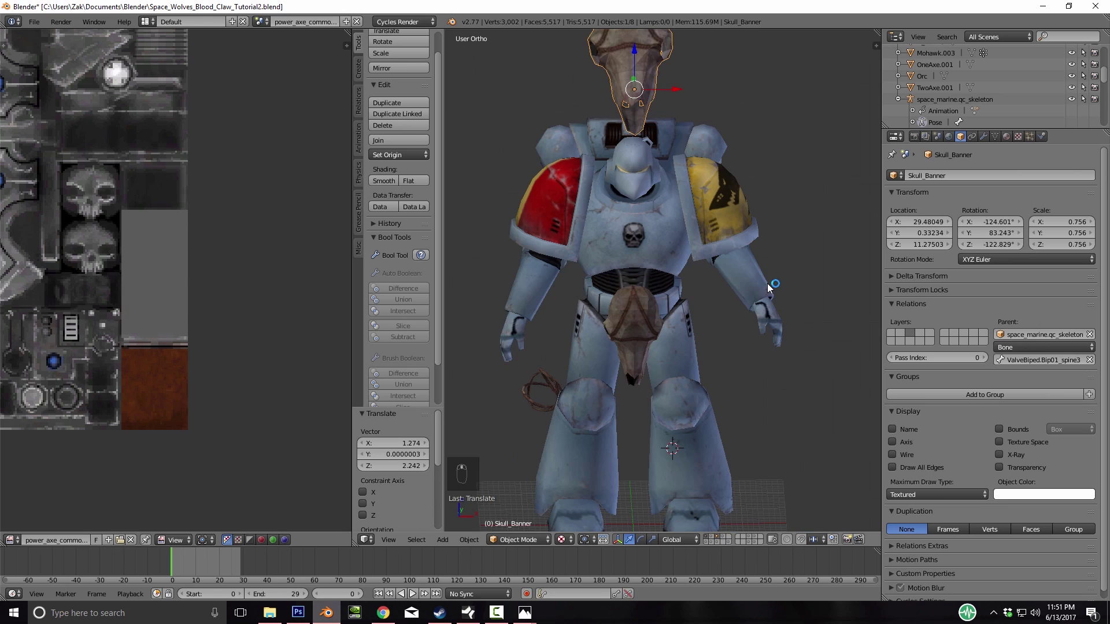
Show the skeleton's layer together with the leather bands and select the marine's right forearm bone to identify it
scroll(768, 286, "down", 2)
right_click(592, 345)
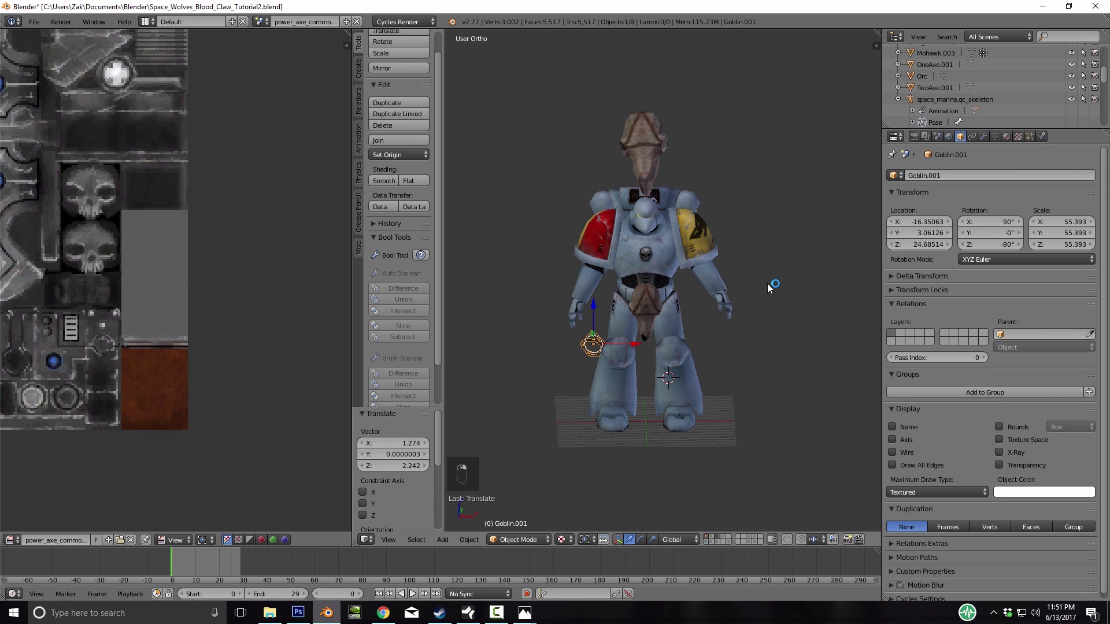
key("KP_1")
scroll(768, 286, "up", 4)
middle_click_drag(768, 286, 875, 288)
middle_click_drag(768, 286, 693, 303)
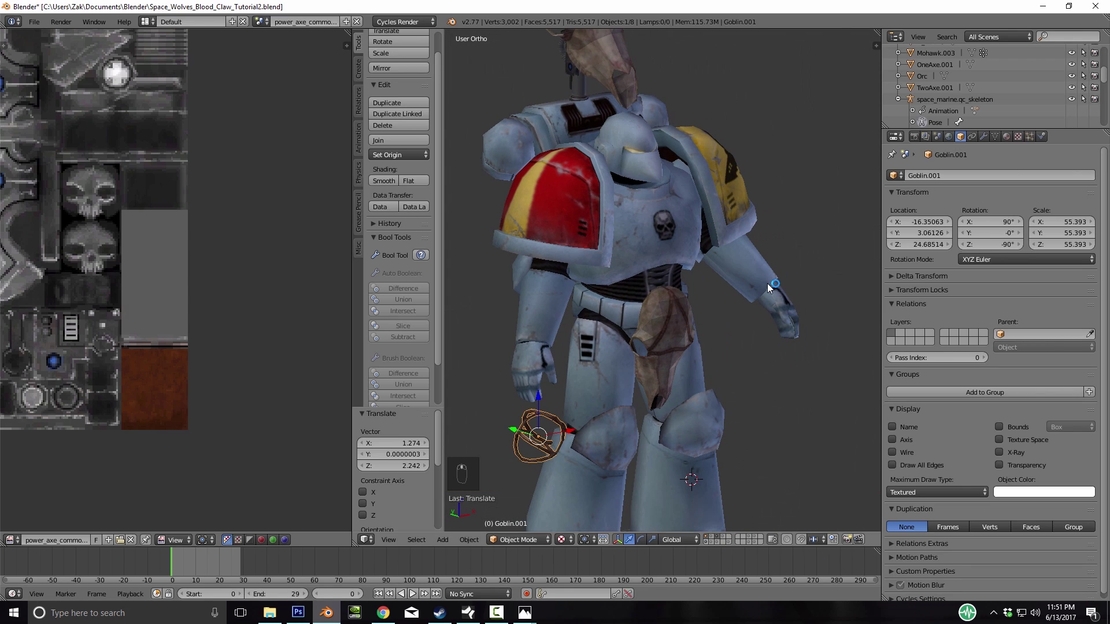
left_click(712, 537, "shift")
middle_click_drag(768, 288, 773, 185, "shift")
scroll(768, 288, "up", 2)
mouse_move(768, 288)
middle_mouse_down()
mouse_move(749, 282)
mouse_move(757, 293)
mouse_move(789, 287)
middle_mouse_up()
right_click(521, 193)
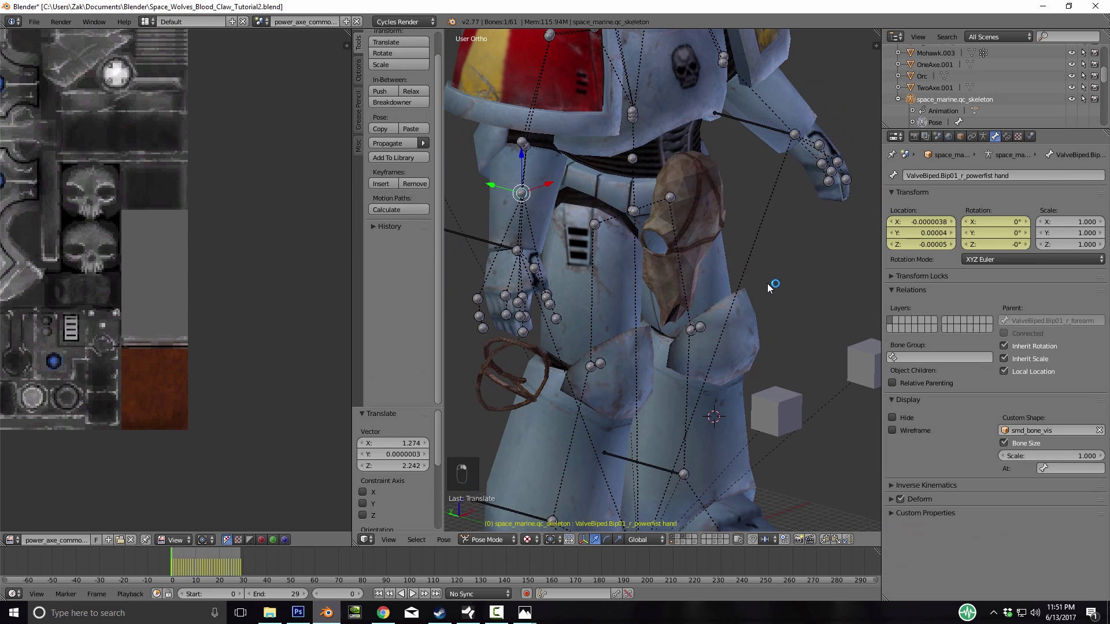
right_click(525, 146)
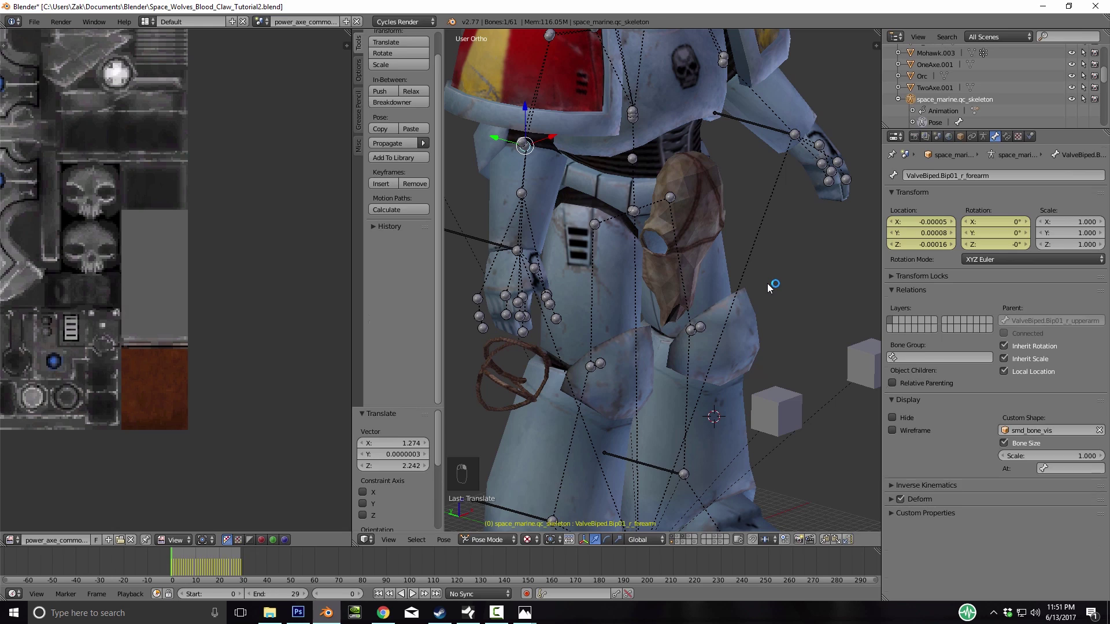
Select the leather bands, Goblin.001, and set space_marine.qc_skeleton as their parent
right_click(524, 380)
left_click(1046, 334)
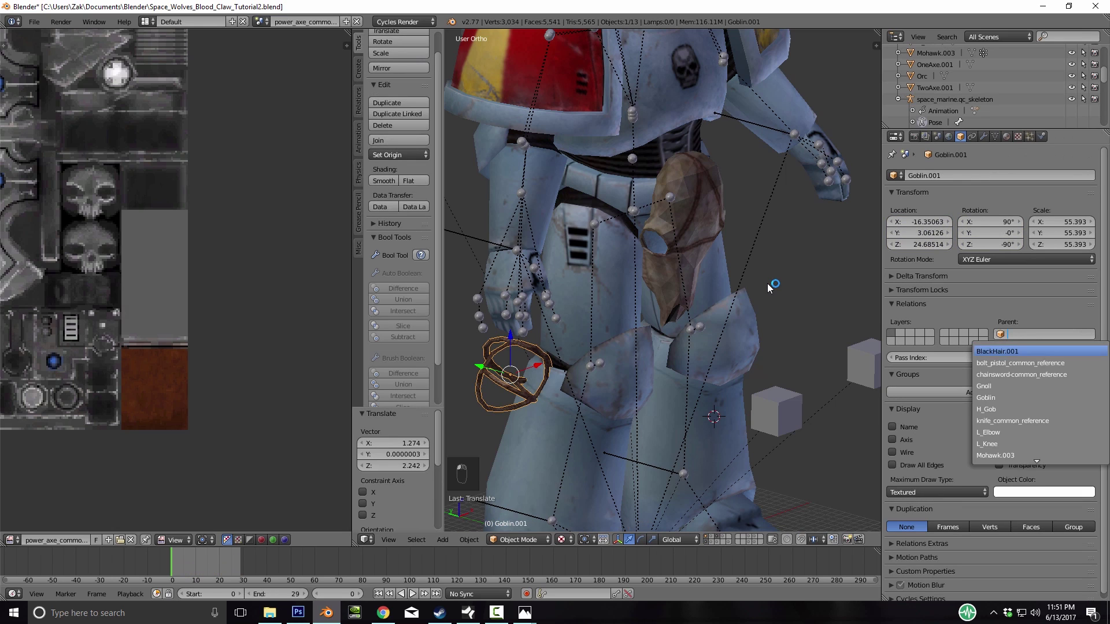
scroll(1041, 399, "down", 15)
scroll(1040, 421, "down", 6)
left_click(1041, 421)
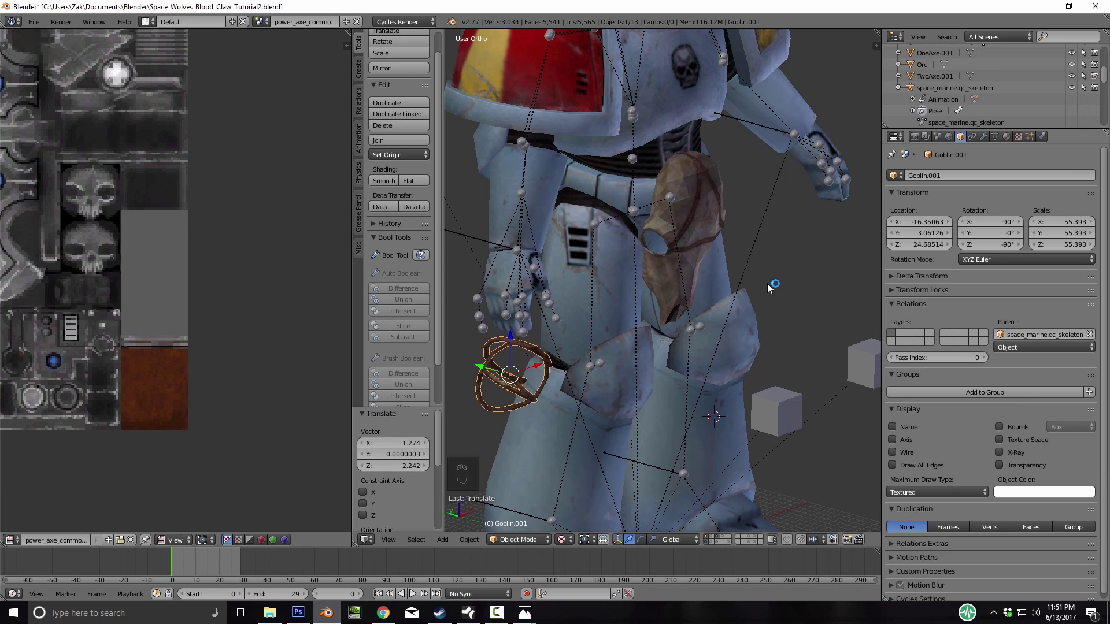
Change the bands' parent type to Bone and choose ValveBiped.Bip01_r_forearm as the parent bone
left_click(1043, 348)
left_click(1044, 334)
left_click(1044, 348)
left_click(1043, 307)
left_click(1044, 359)
type("fore")
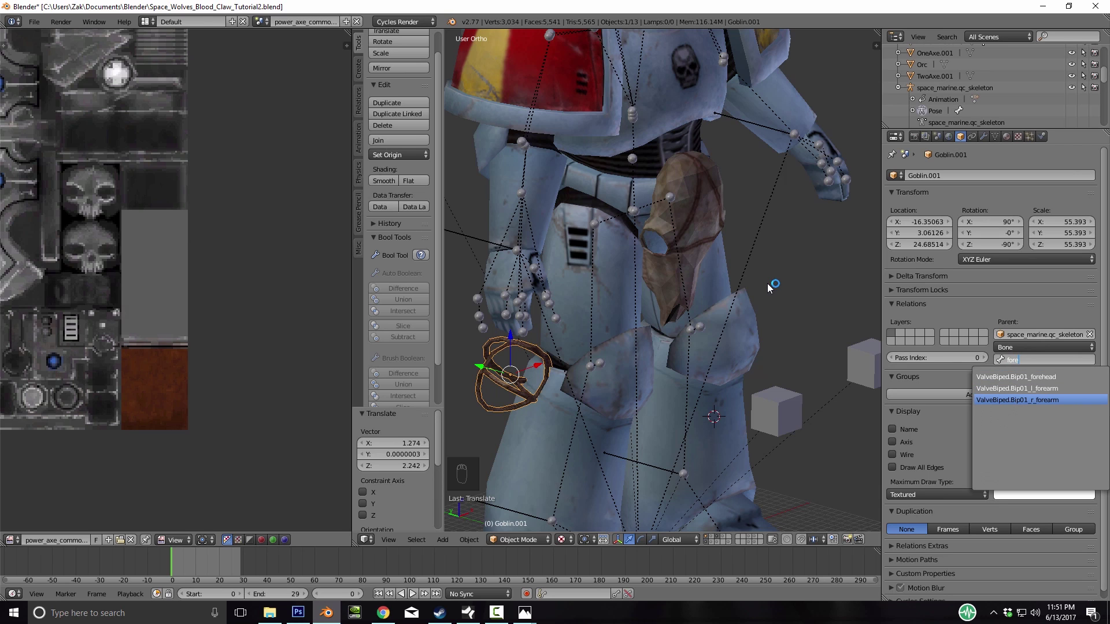
left_click(1018, 400)
Move the bands onto the marine's right forearm from the front and side, and enlarge them by a factor of about 1.137
scroll(767, 288, "down", 7)
middle_click_drag(768, 288, 706, 272)
key("KP_1")
key("g")
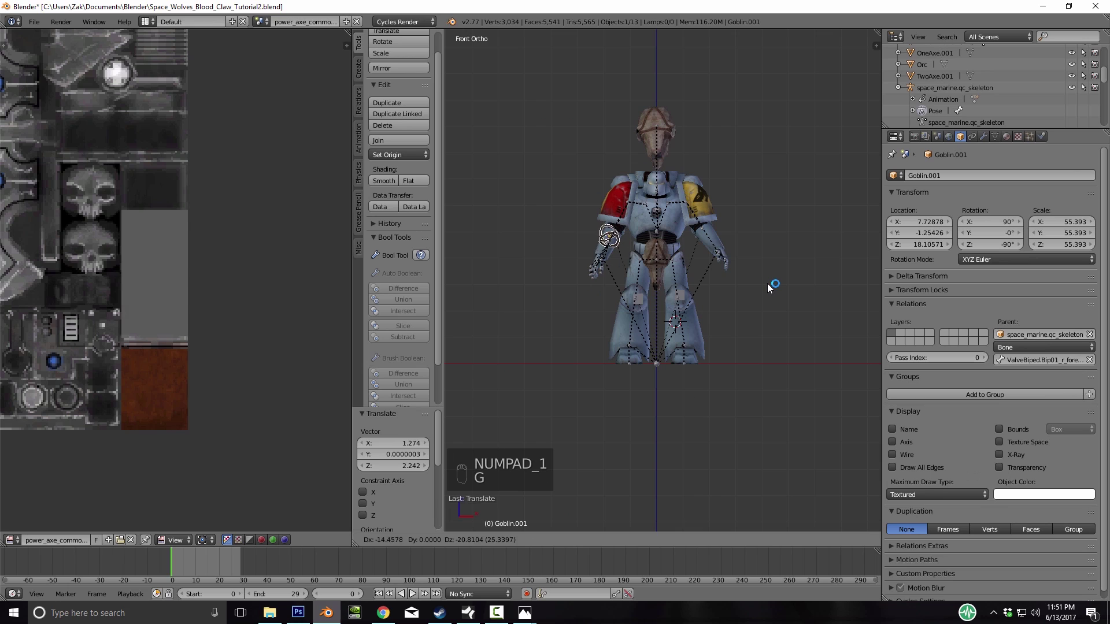
left_click(769, 288)
key("KP_3")
key("ctrl+KP_3")
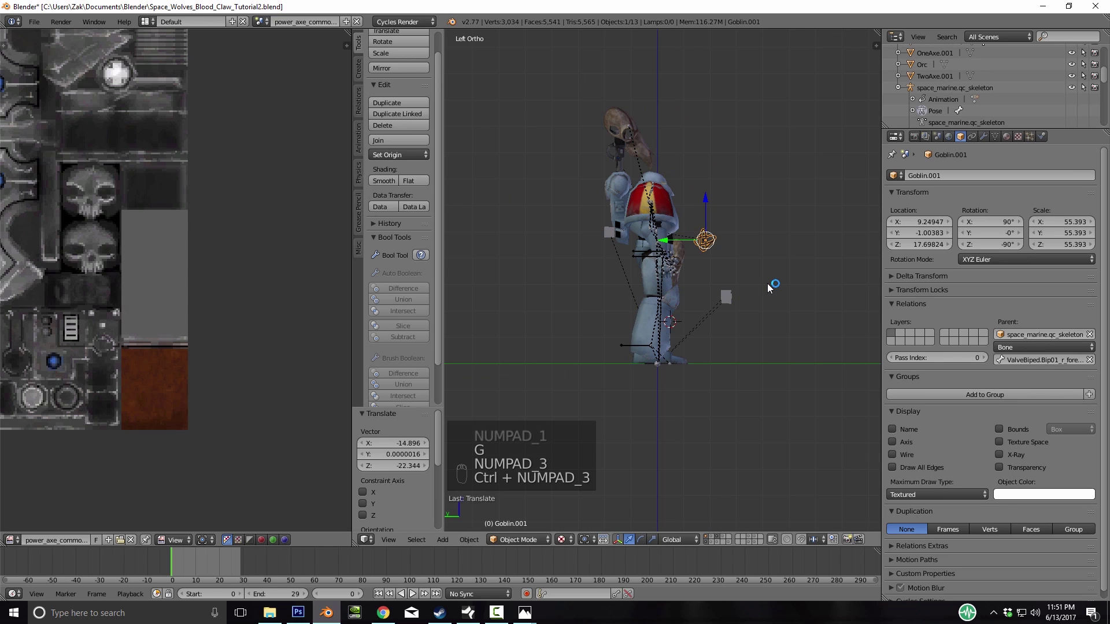
key("g")
left_click(769, 287)
key("s")
left_click(769, 287)
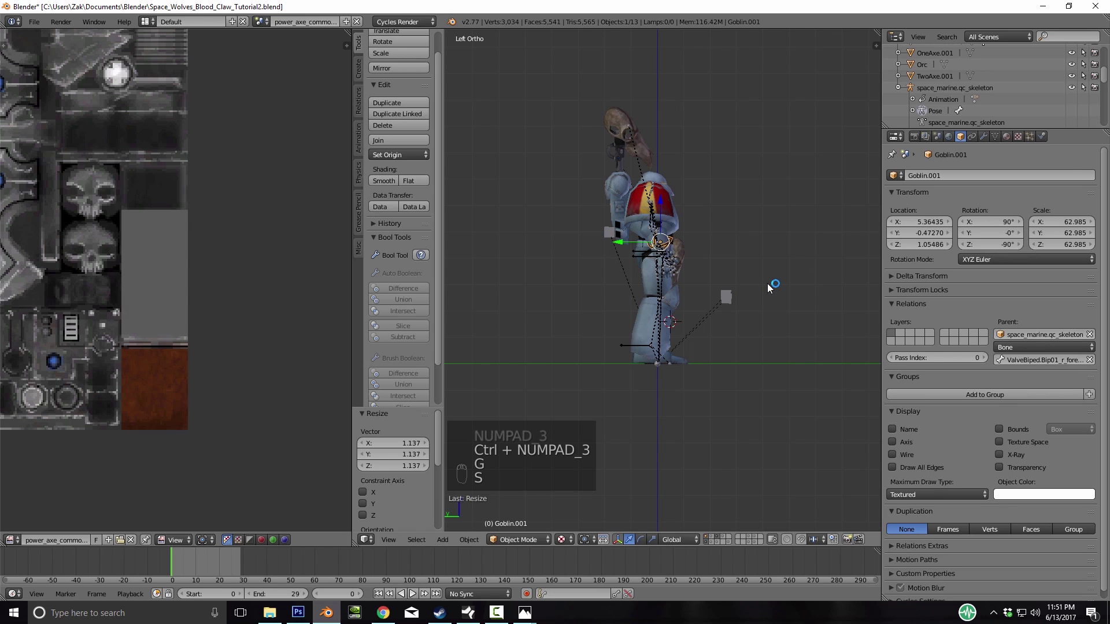
Tilt the bands to follow the angle of the right forearm and shift them so they wrap around it
key("r")
left_click(769, 287)
scroll(768, 287, "up", 6)
middle_click_drag(769, 287, 769, 288)
scroll(769, 287, "up", 4)
key("r")
left_click(769, 287)
key("r")
key("g")
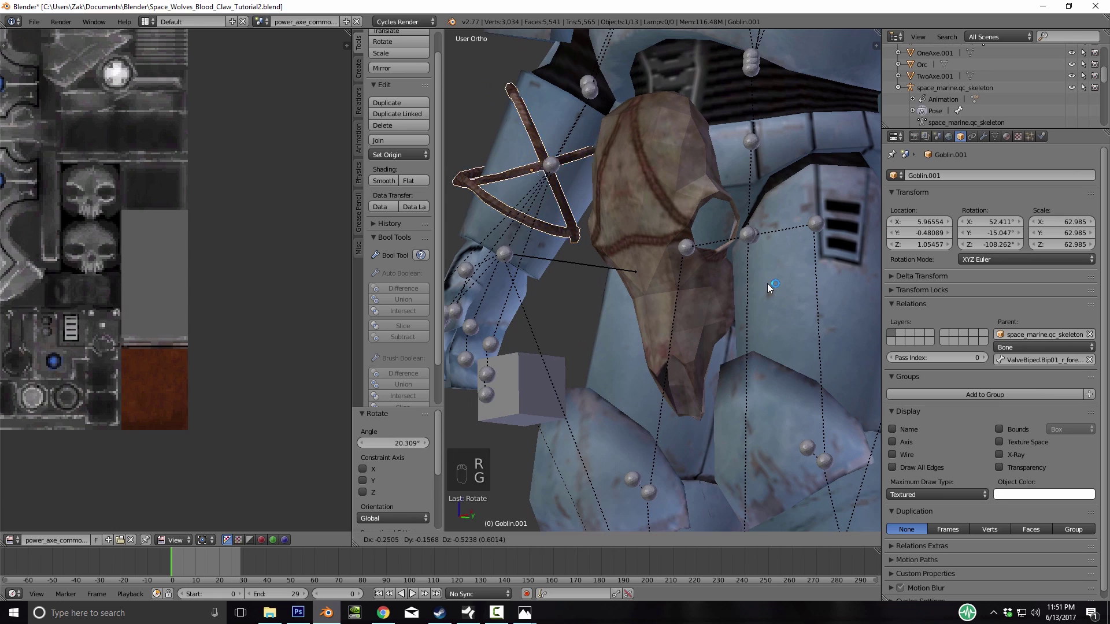
left_click(768, 287)
middle_click_drag(769, 287, 770, 286)
key("g")
left_click(769, 287)
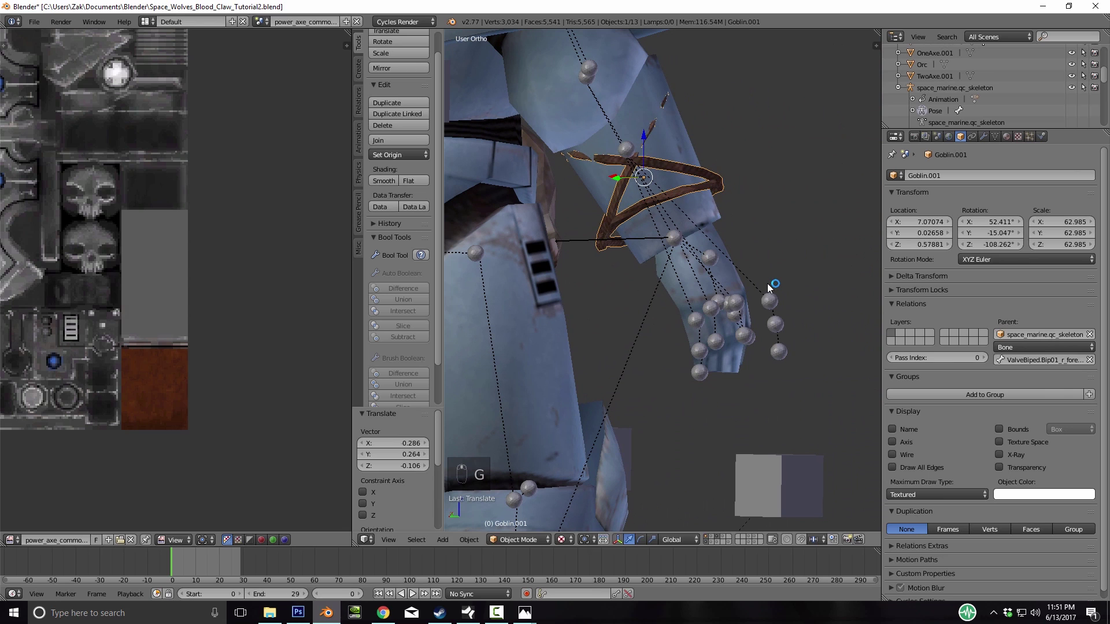
Nudge the bands along the forearm and turn their crossing around it with rotations of about 129° and 56°
middle_click_drag(768, 287, 768, 288)
key("g")
left_click(769, 287)
key("r")
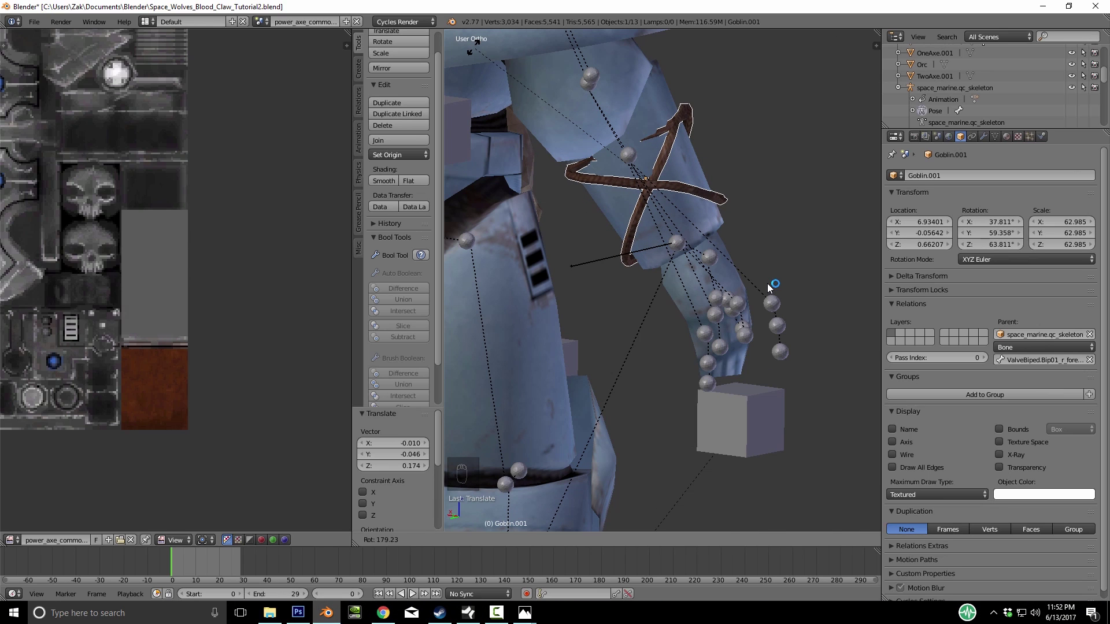
left_click(768, 287)
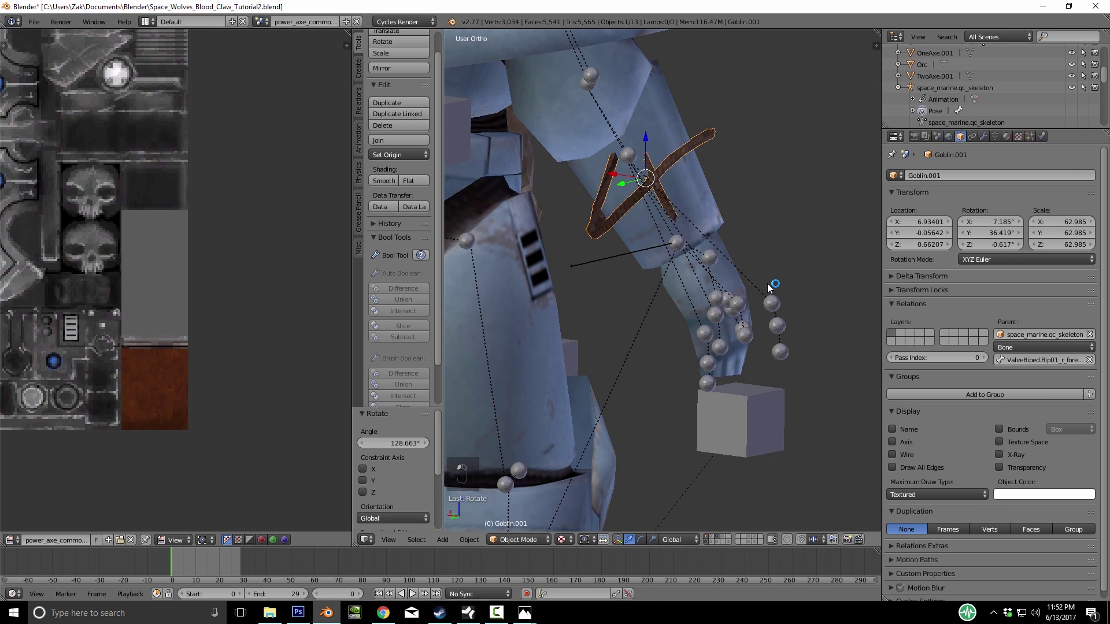
left_click(639, 296)
middle_click_drag(639, 295, 456, 289)
key("g")
key("y")
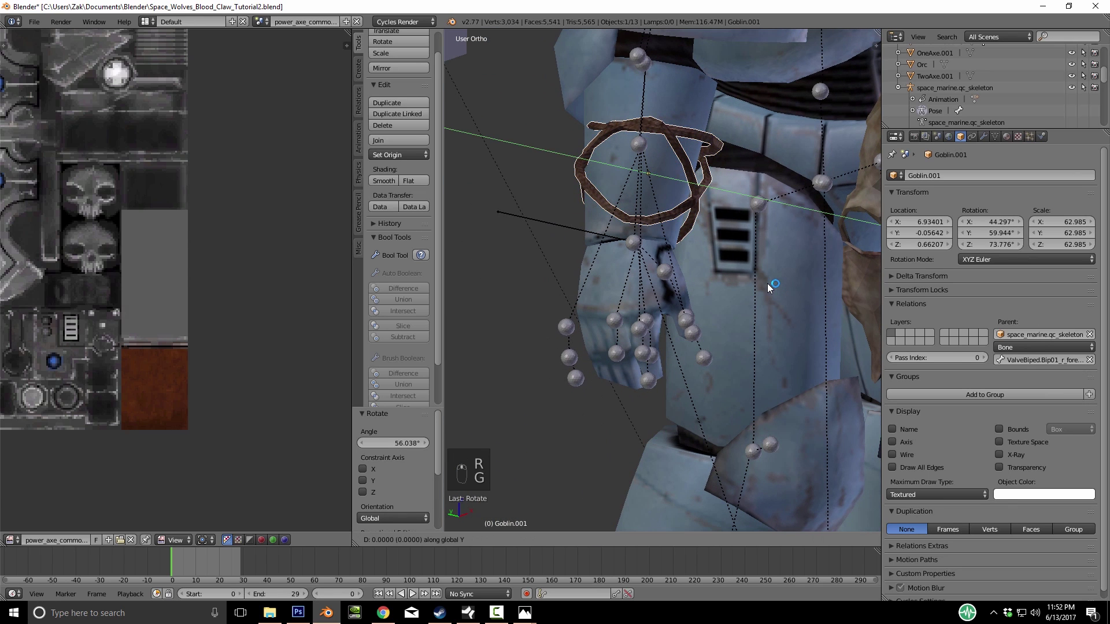
right_click(769, 287)
Fine-tune the bands' angle and position on the forearm and shrink them to a scale of about 60.421
key("r")
left_click(769, 287)
key("g")
left_click(769, 287)
middle_click_drag(769, 287, 769, 287)
key("r")
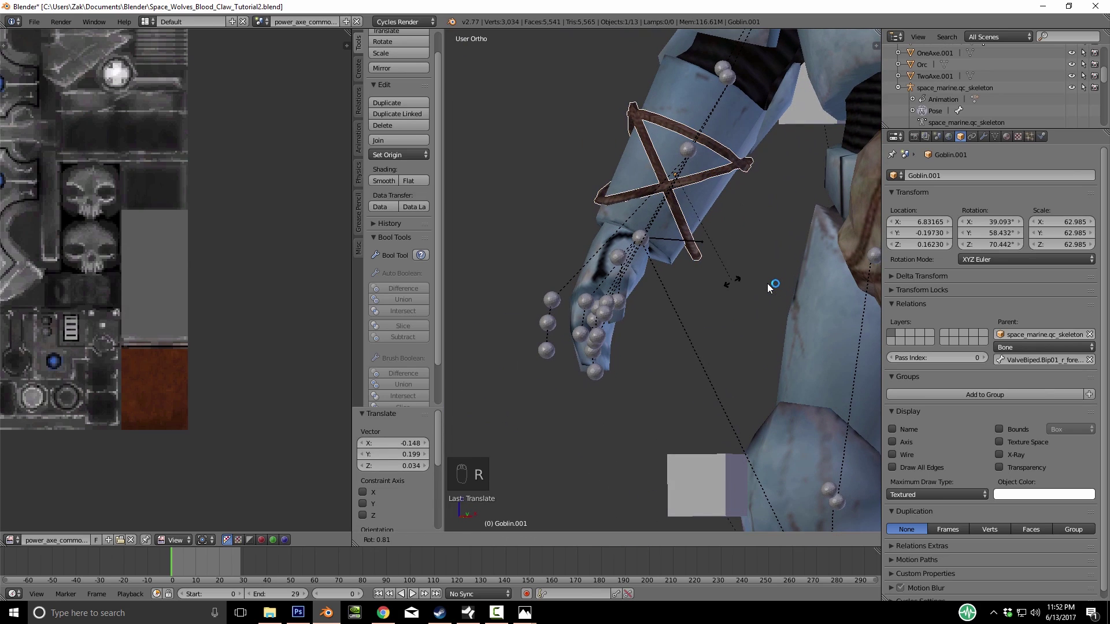
left_click(769, 288)
middle_click_drag(769, 287, 769, 288)
key("s")
left_click(769, 288)
Turn on connected proportional editing for the arm-band mesh and pull its lower loop end in towards the right forearm
key("Tab")
left_click(741, 539)
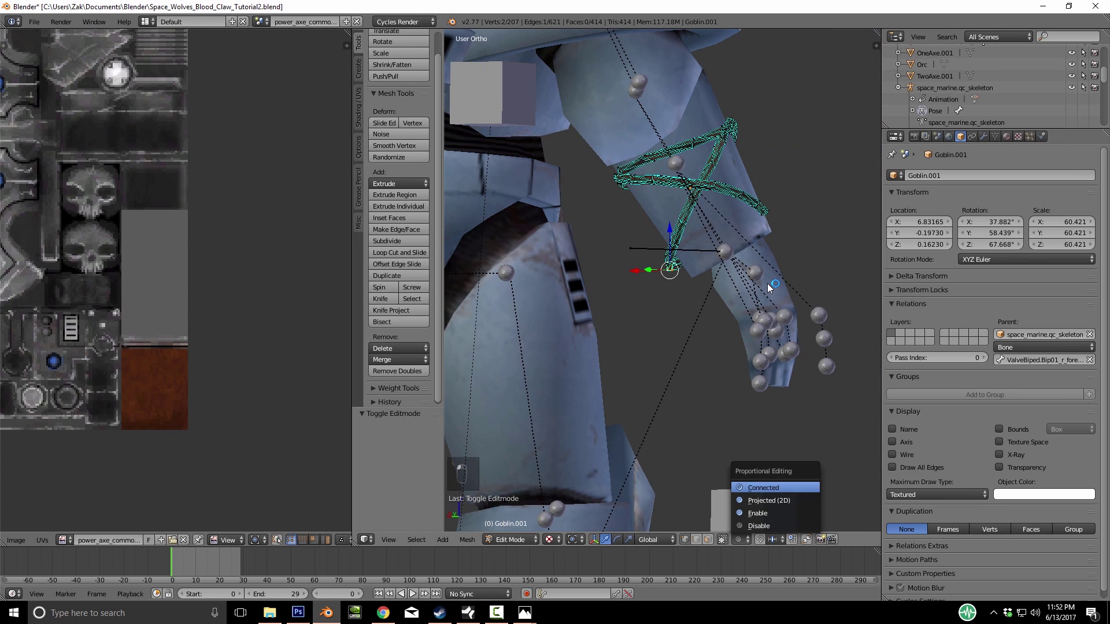
left_click(766, 487)
mouse_move(769, 288)
middle_mouse_down("shift")
mouse_move(754, 304)
mouse_move(769, 287)
middle_mouse_up("shift")
scroll(769, 287, "up", 5)
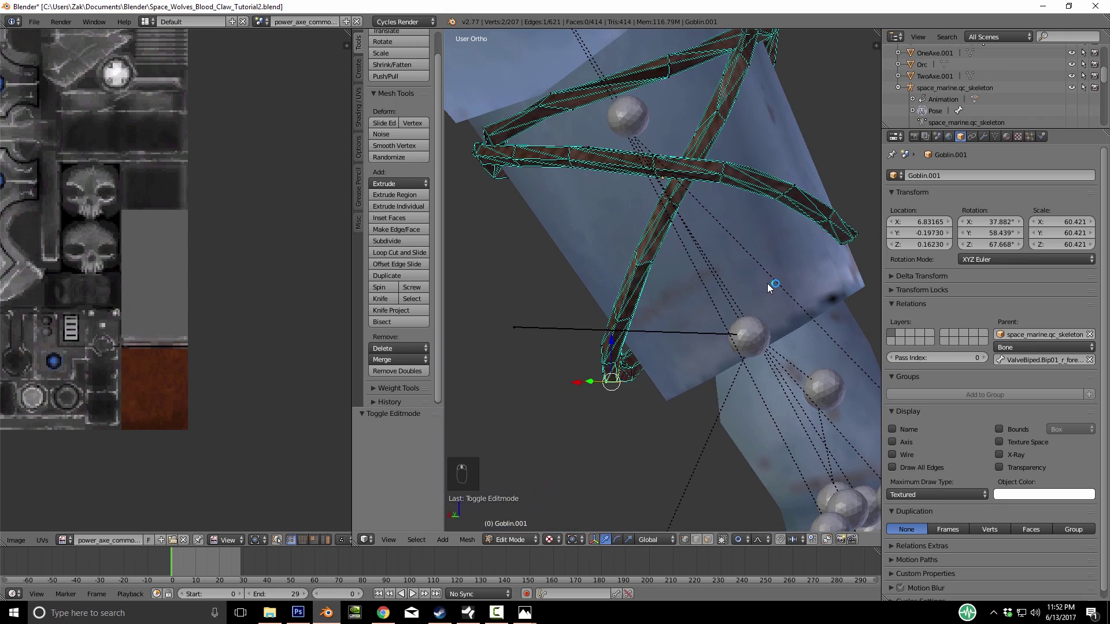
key("g")
scroll(769, 288, "down", 2)
scroll(769, 287, "down", 2)
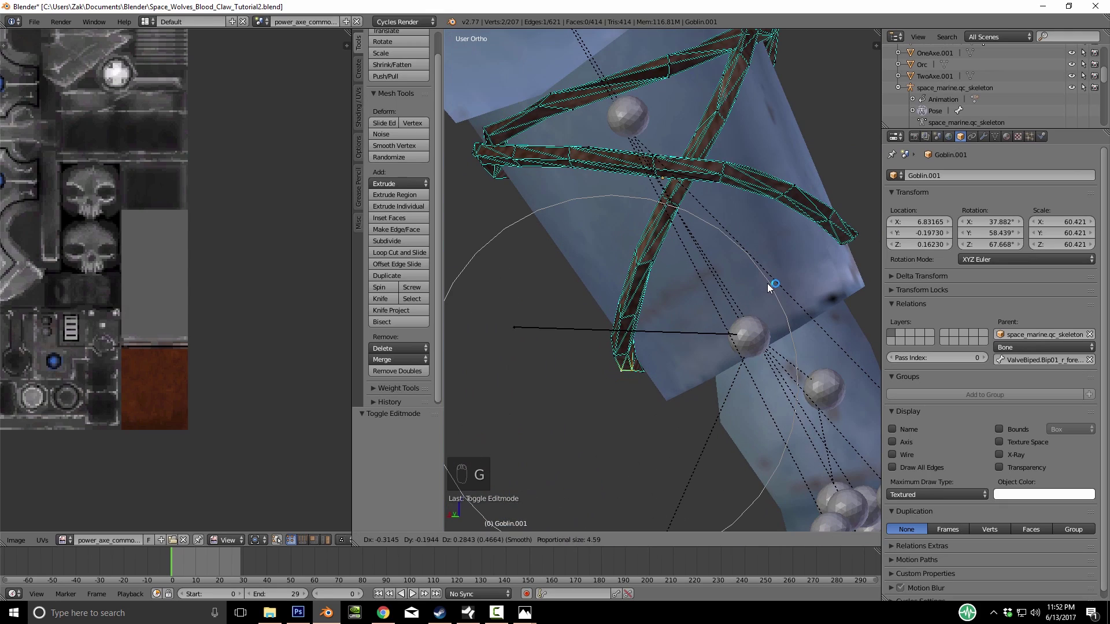
left_click(770, 287)
Adjust the bands' lower loop from another side so it fits the forearm, and finish editing the mesh
middle_click_drag(769, 287, 770, 287)
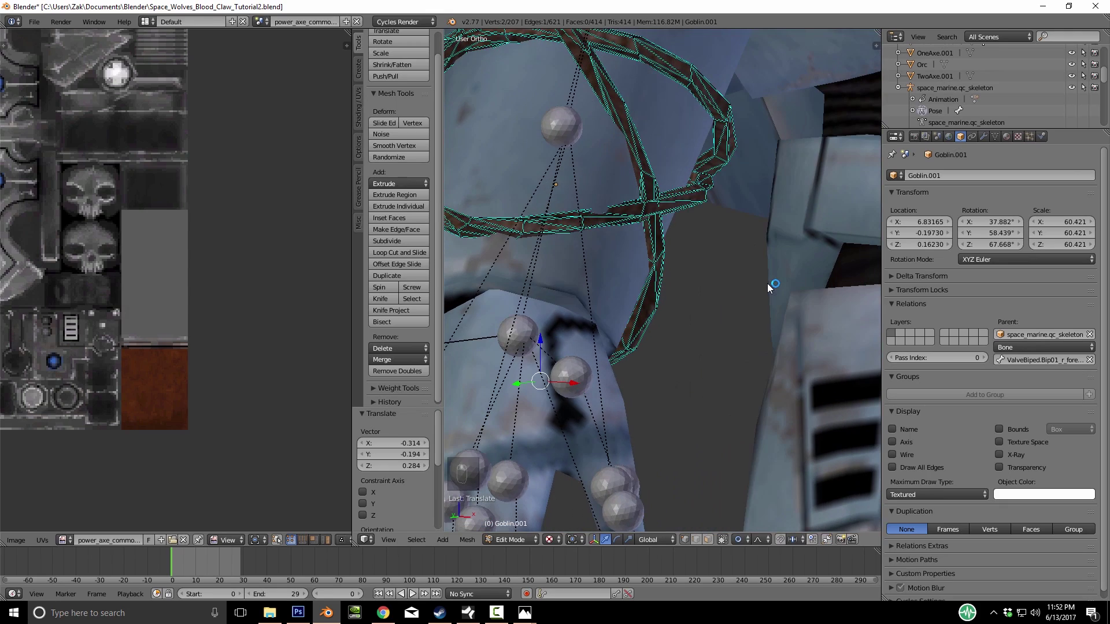
middle_click_drag(769, 288, 769, 287)
key("g")
left_click(770, 287)
middle_click_drag(769, 287, 769, 288)
key("Tab")
Test-rotate the right forearm bone and try moving R_Hand_IK to check how the bands follow the arm
right_click(653, 172)
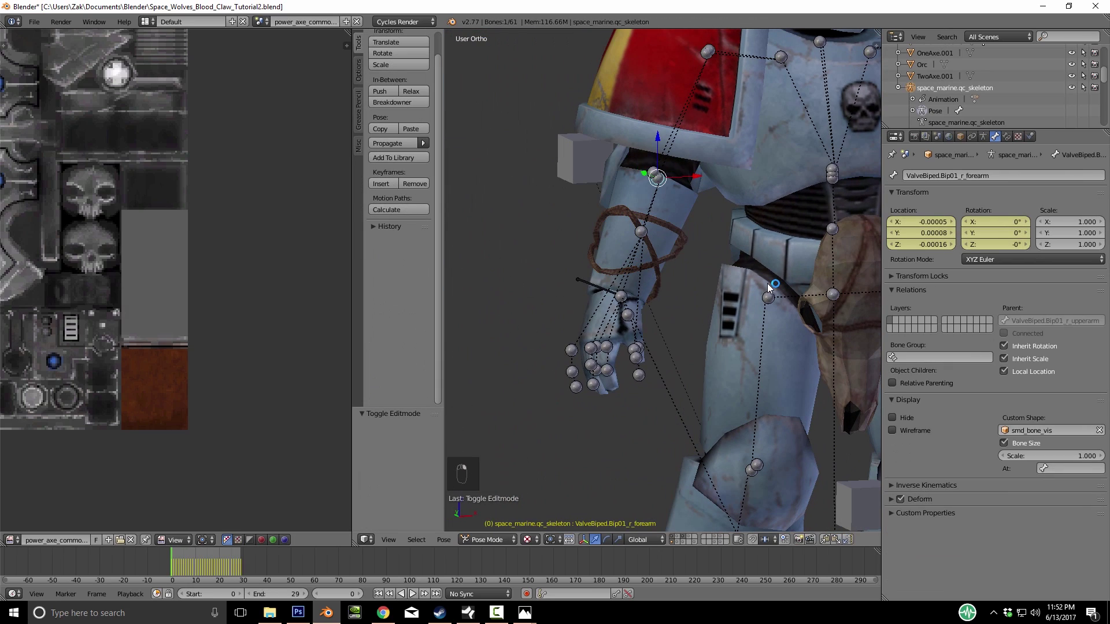
key("r")
key("r")
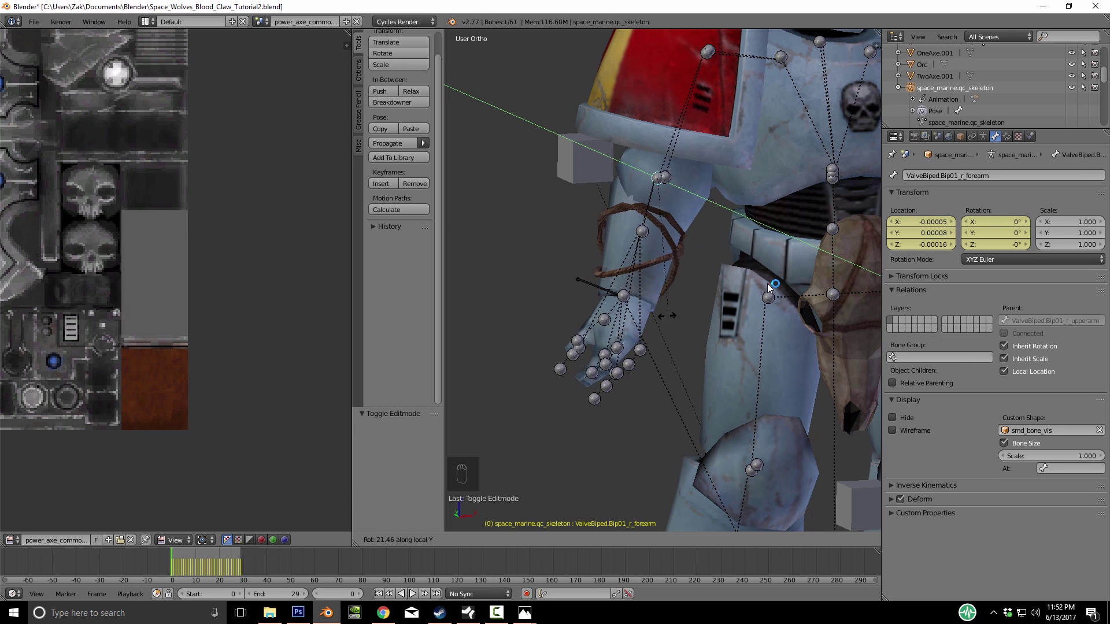
right_click(689, 220)
middle_click_drag(690, 220, 722, 213)
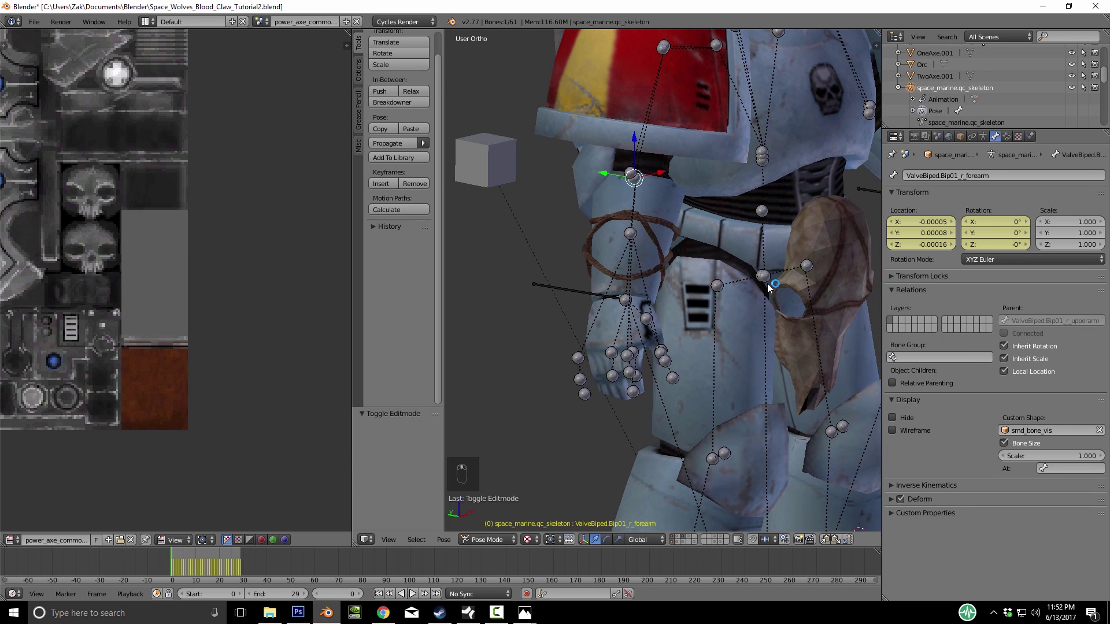
right_click(579, 290)
key("g")
right_click(572, 271)
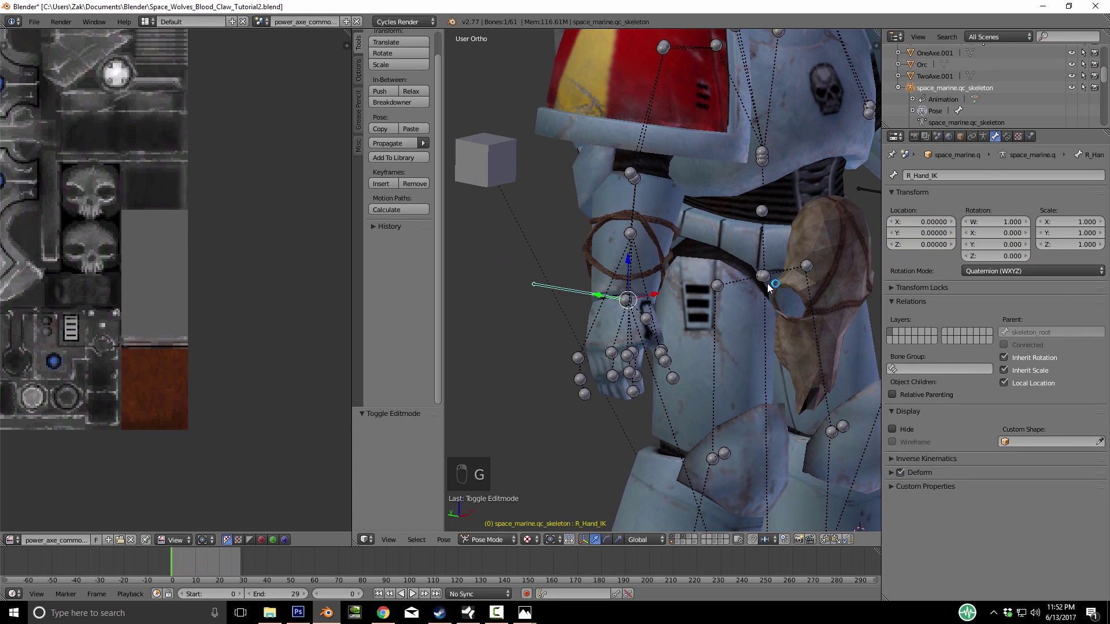
middle_click_drag(627, 263, 598, 264)
right_click(618, 273)
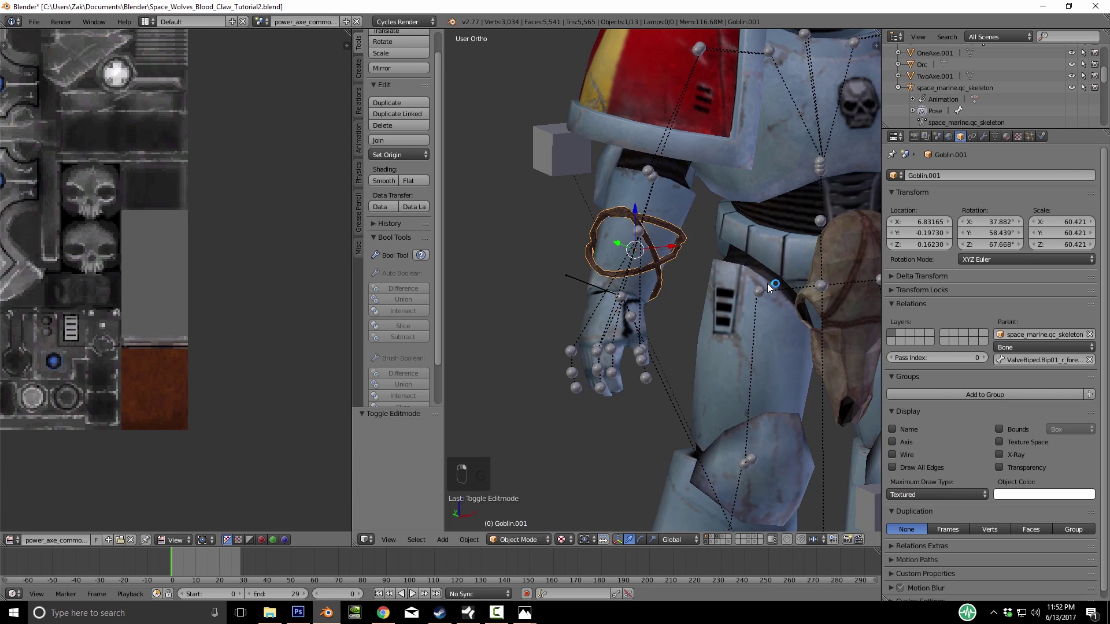
Switch from the marine to the gnoll model and examine its head, chest and arms for reusable parts
scroll(769, 288, "down", 6)
mouse_move(769, 288)
middle_mouse_down()
mouse_move(583, 298)
mouse_move(710, 306)
mouse_move(765, 286)
middle_mouse_up()
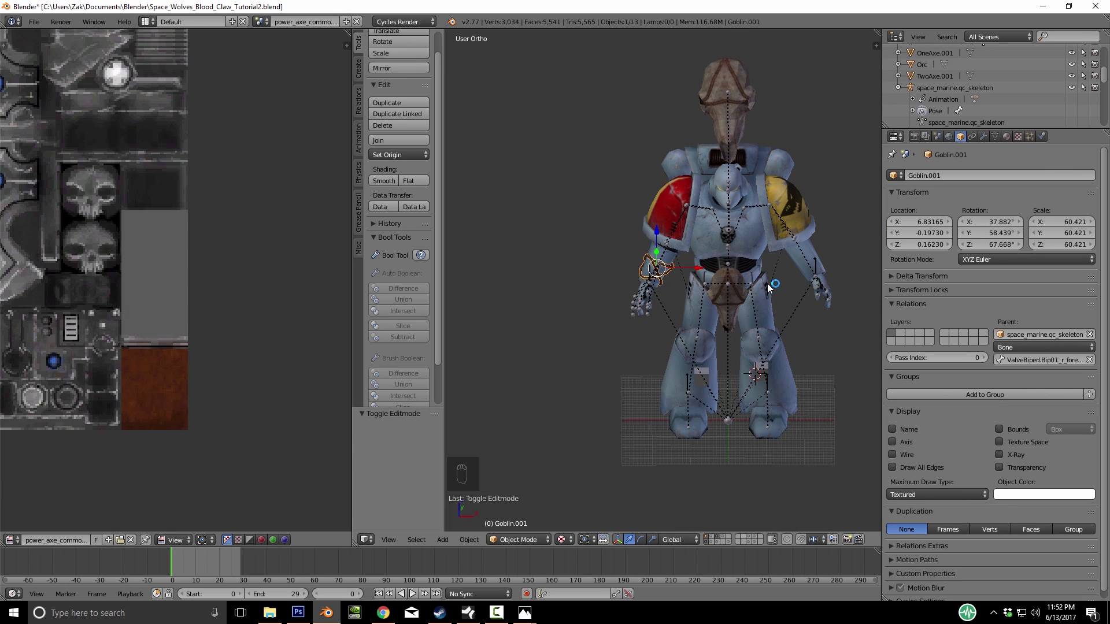
key("8")
middle_click_drag(769, 288, 647, 289, "shift")
scroll(769, 288, "up", 3)
scroll(768, 287, "up", 3)
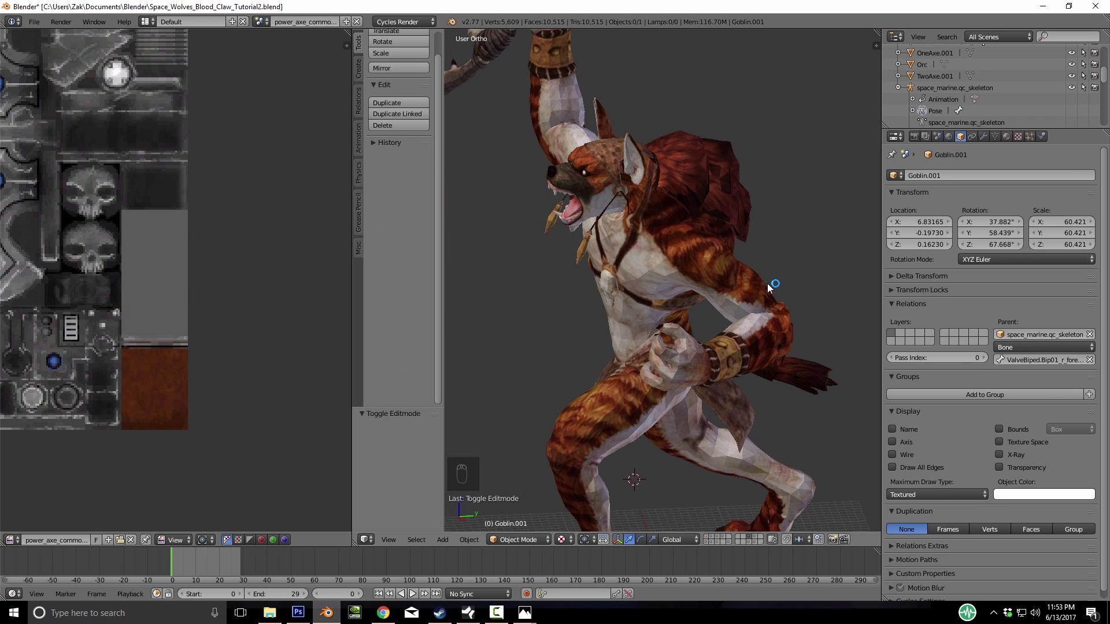
scroll(767, 284, "down", 3)
middle_click_drag(767, 284, 746, 284)
scroll(767, 284, "up", 5)
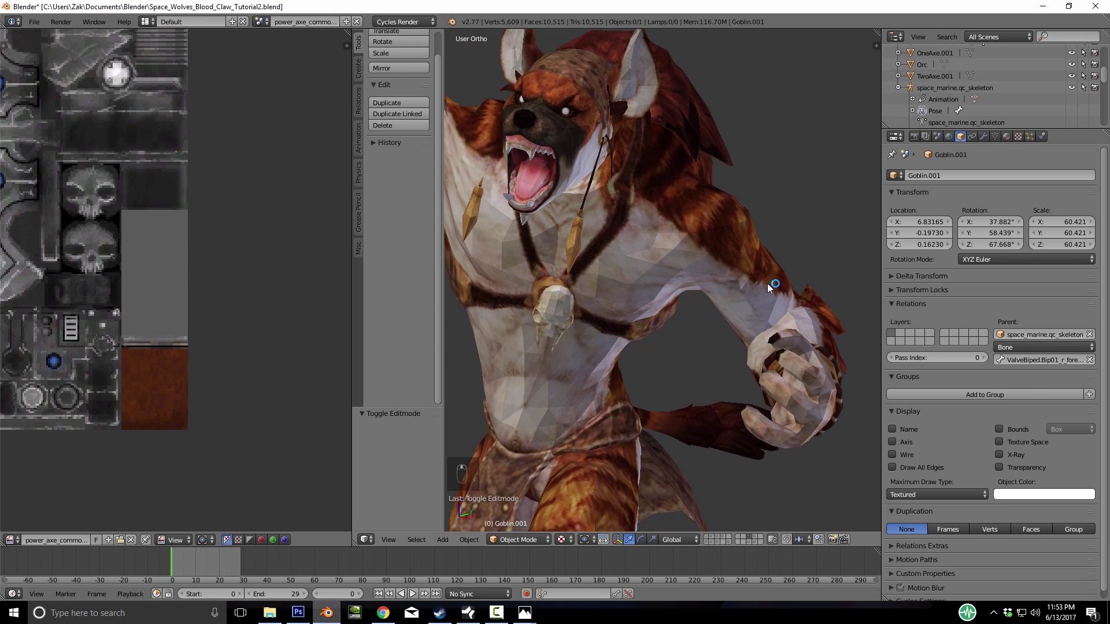
right_click(768, 285)
key("Tab")
key("Tab")
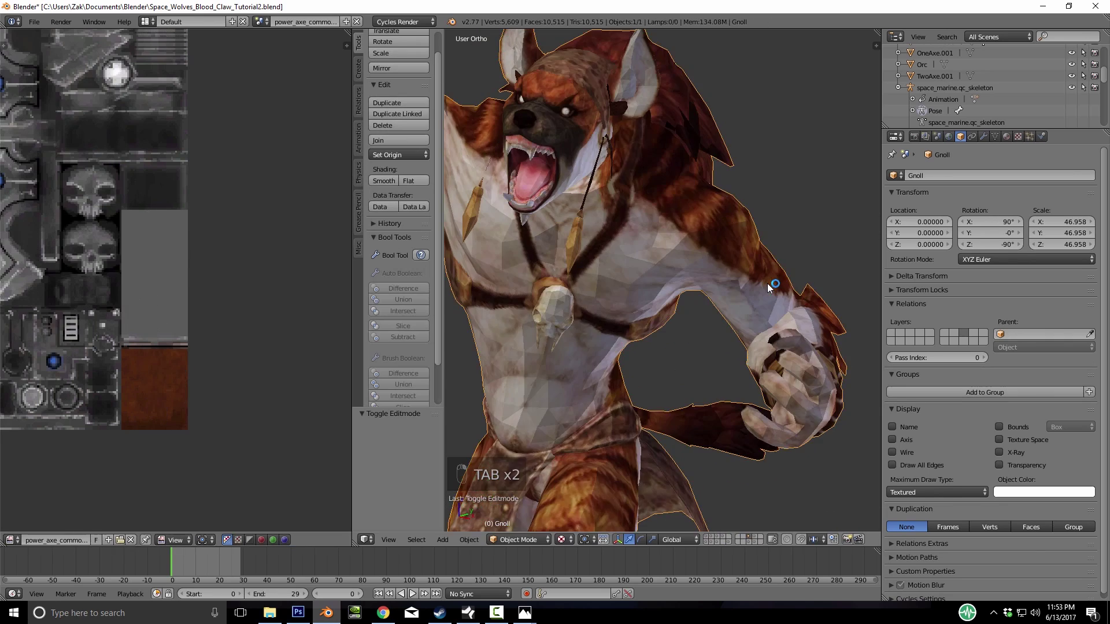
Examine the armoured creature with the spiked shield and the orc, including the orc's gauntlet and claws
scroll(768, 284, "down", 3)
key("9")
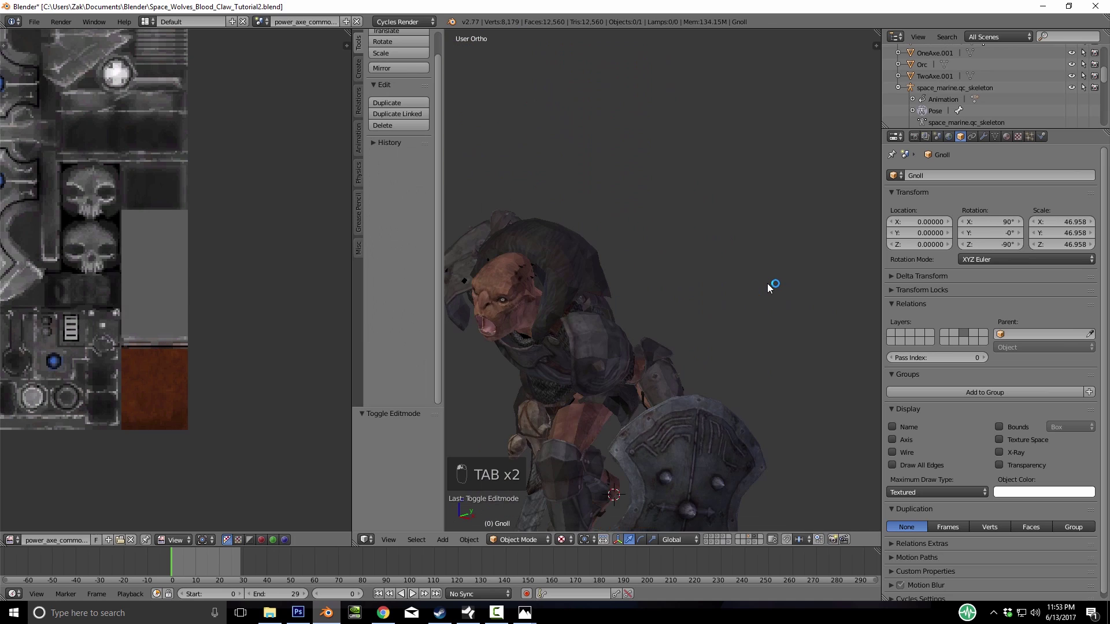
scroll(768, 285, "down", 3)
scroll(768, 284, "up", 5)
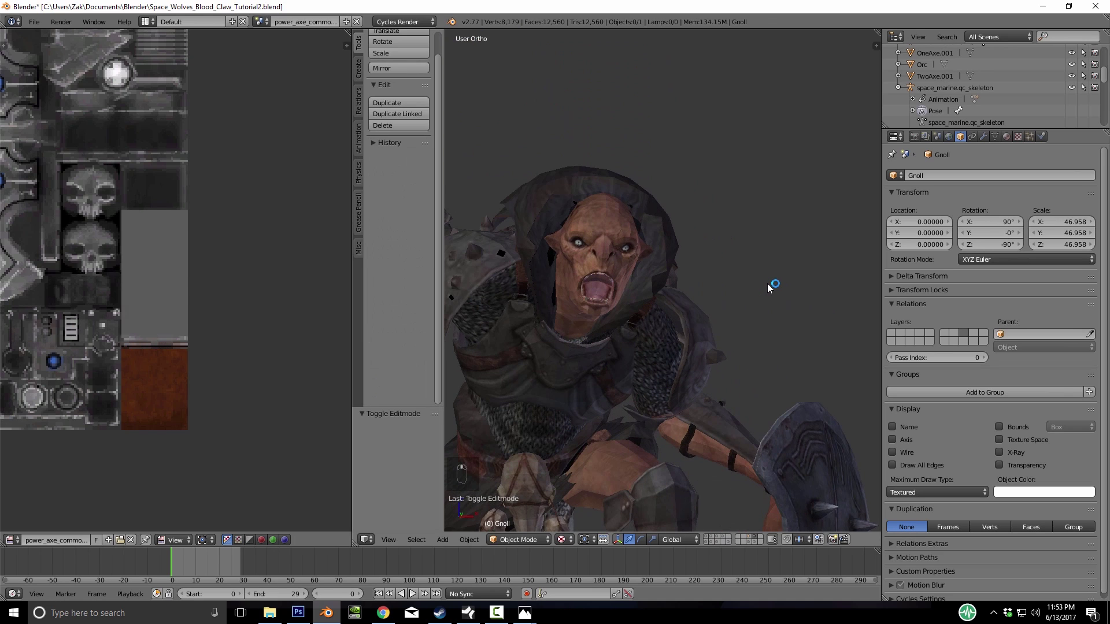
scroll(768, 284, "down", 3)
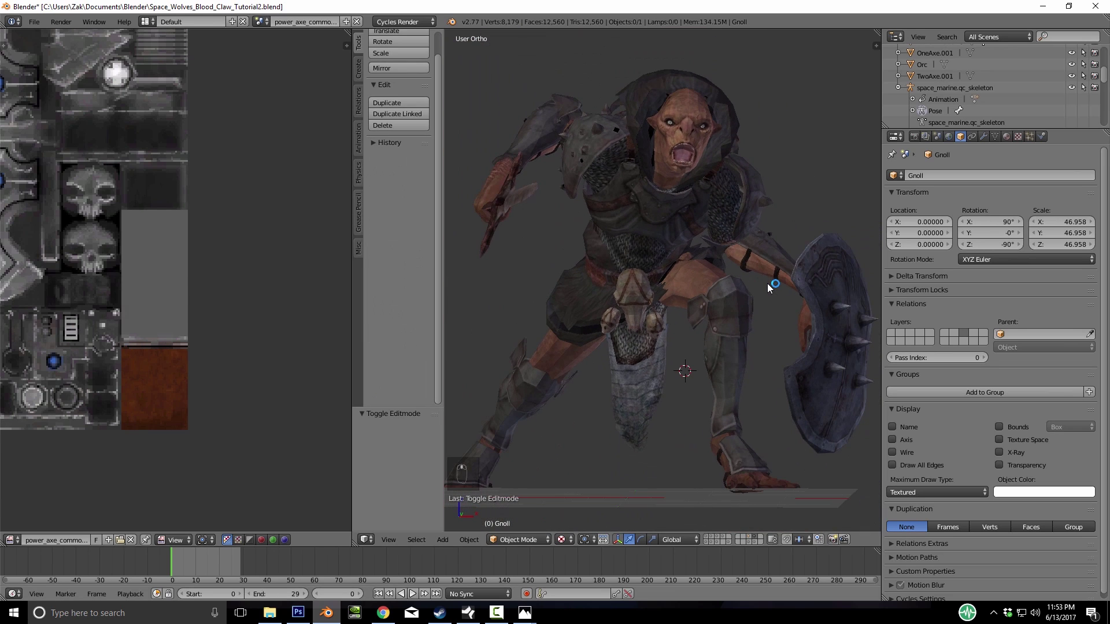
key("8")
middle_click_drag(768, 285, 768, 284)
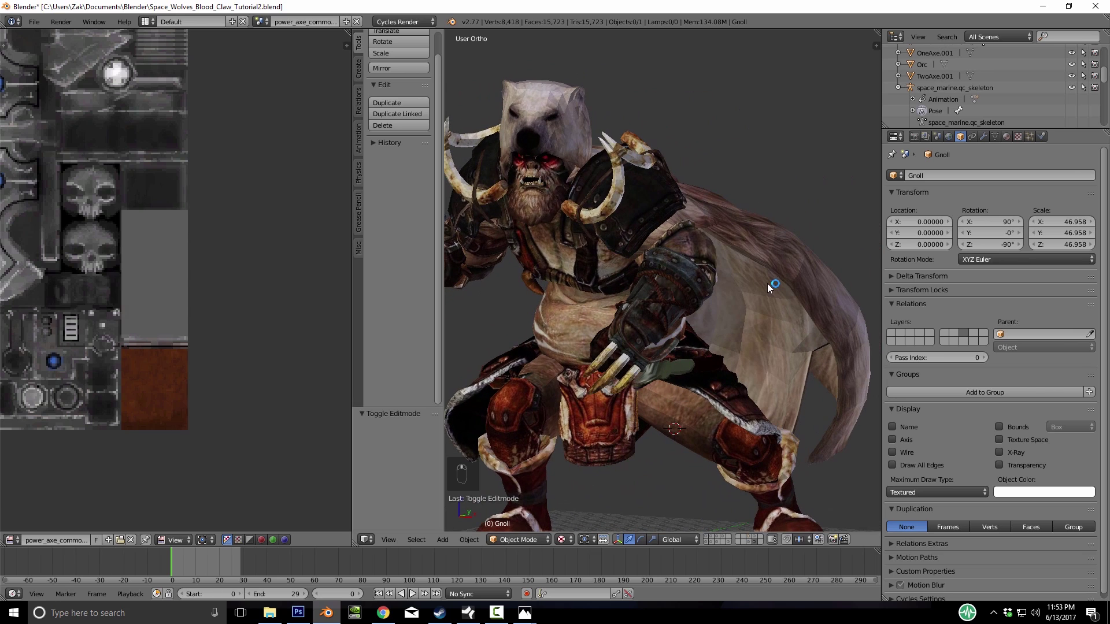
scroll(768, 283, "up", 4)
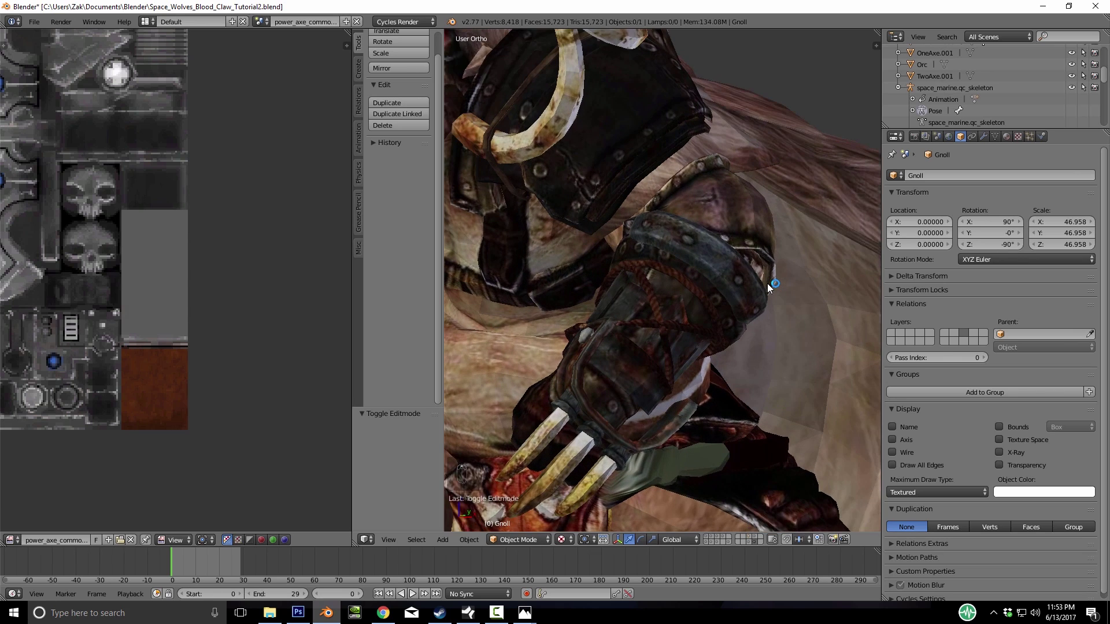
middle_click_drag(767, 284, 848, 169, "shift")
scroll(768, 283, "down", 2)
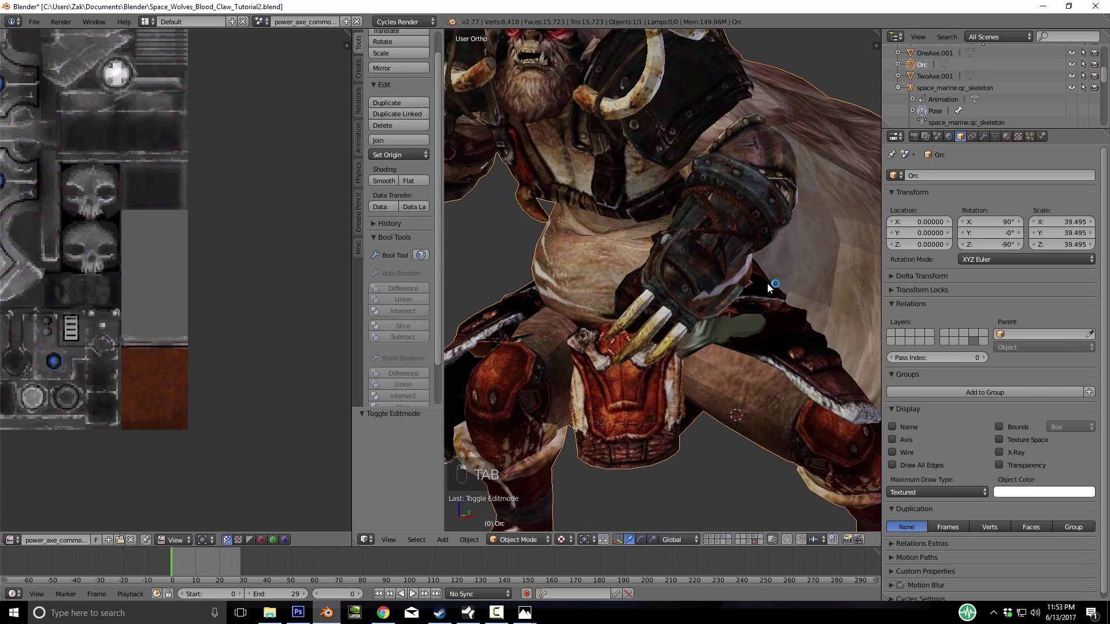
Open the orc's mesh for editing with nothing selected
scroll(768, 284, "down", 4)
right_click(768, 284)
key("Tab")
key("a")
key("a")
key("a")
scroll(768, 285, "up", 6)
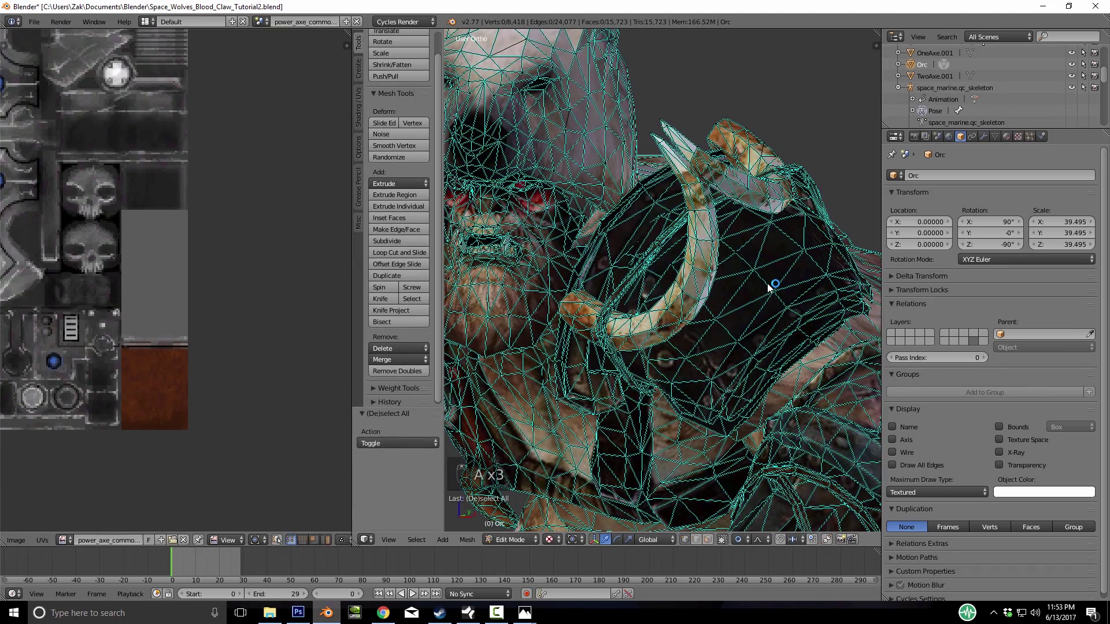
key("l")
scroll(768, 285, "down", 6)
scroll(768, 285, "up", 3)
key("a")
scroll(768, 285, "up", 6)
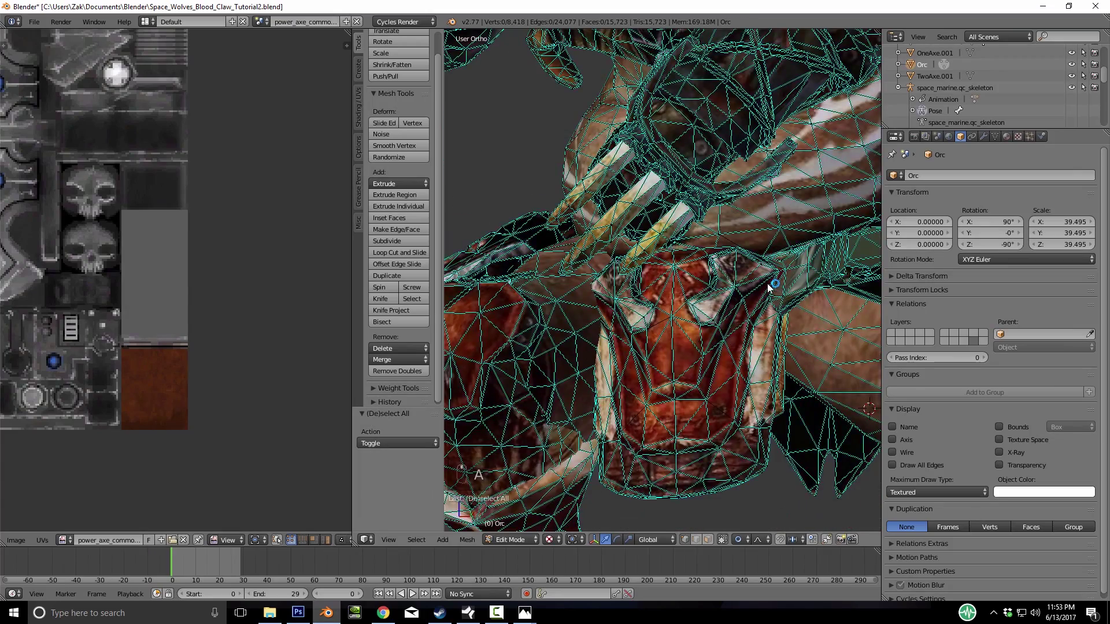
Select the linked geometry of the middle hand claw and one shoulder pad's tusks on the orc, and fill a face on the selection
key("l")
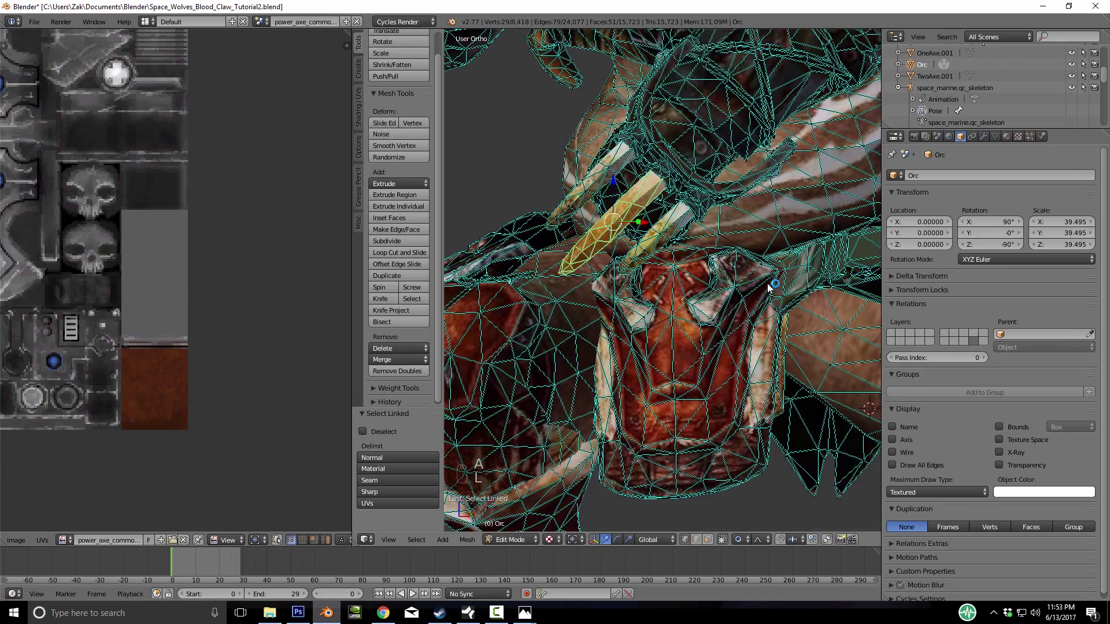
scroll(768, 284, "down", 6)
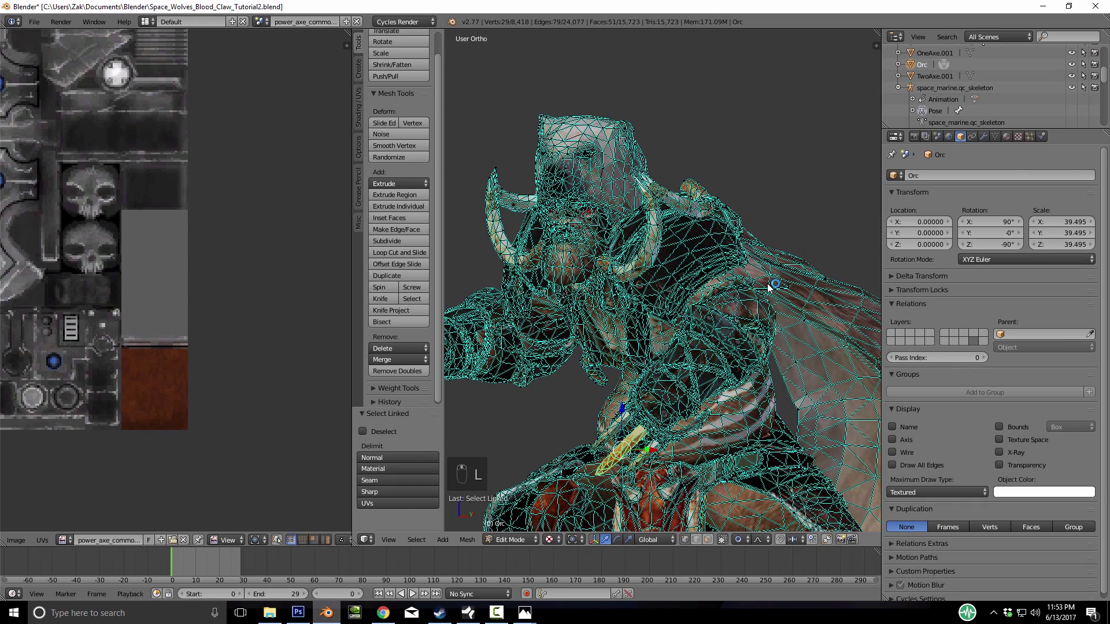
key("shift+l")
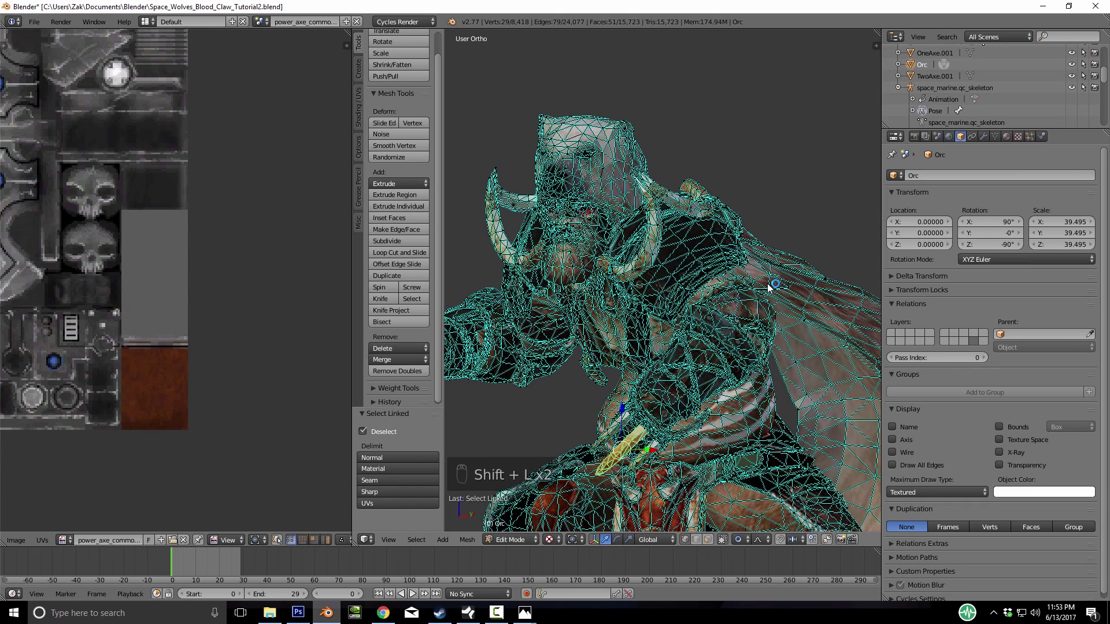
key("l")
middle_click_drag(768, 284, 717, 287)
key("f")
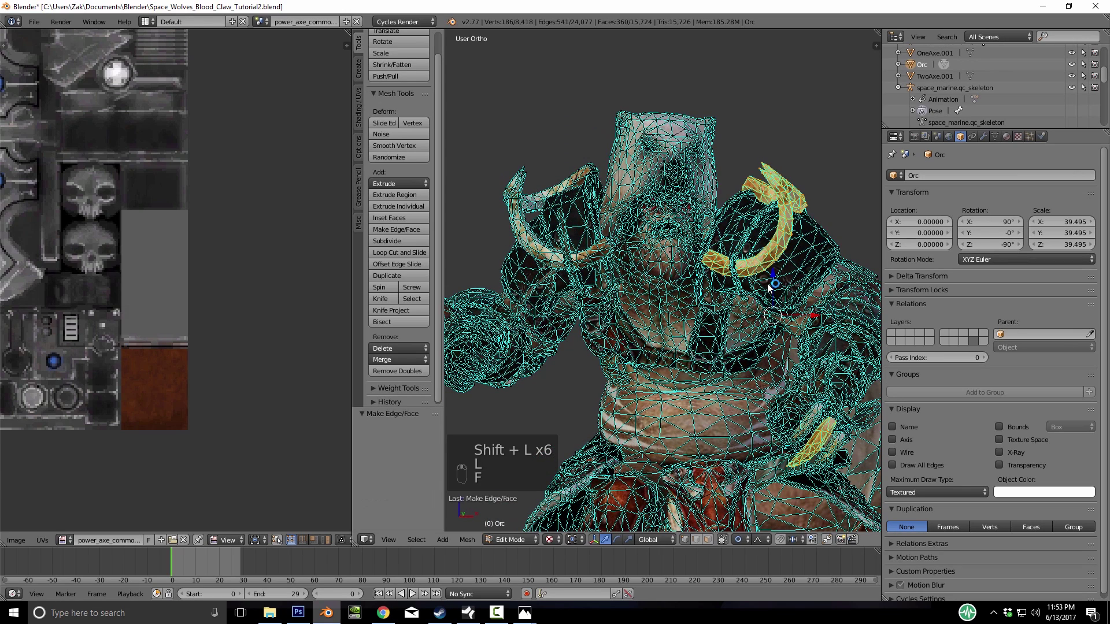
key("f")
key("g")
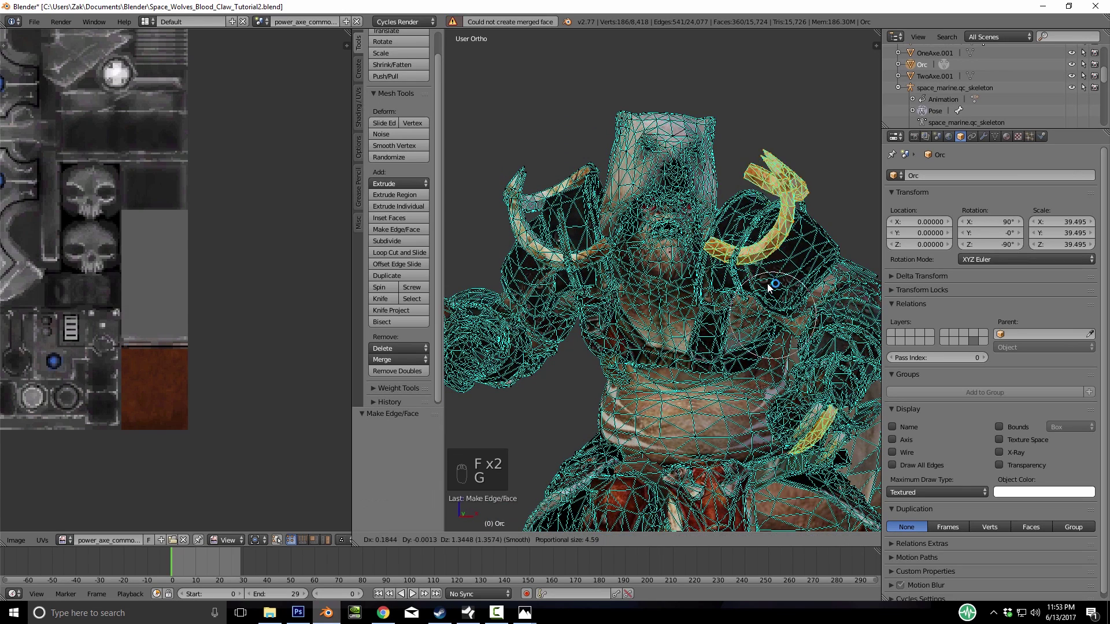
right_click(768, 288)
key("g")
right_click(768, 287)
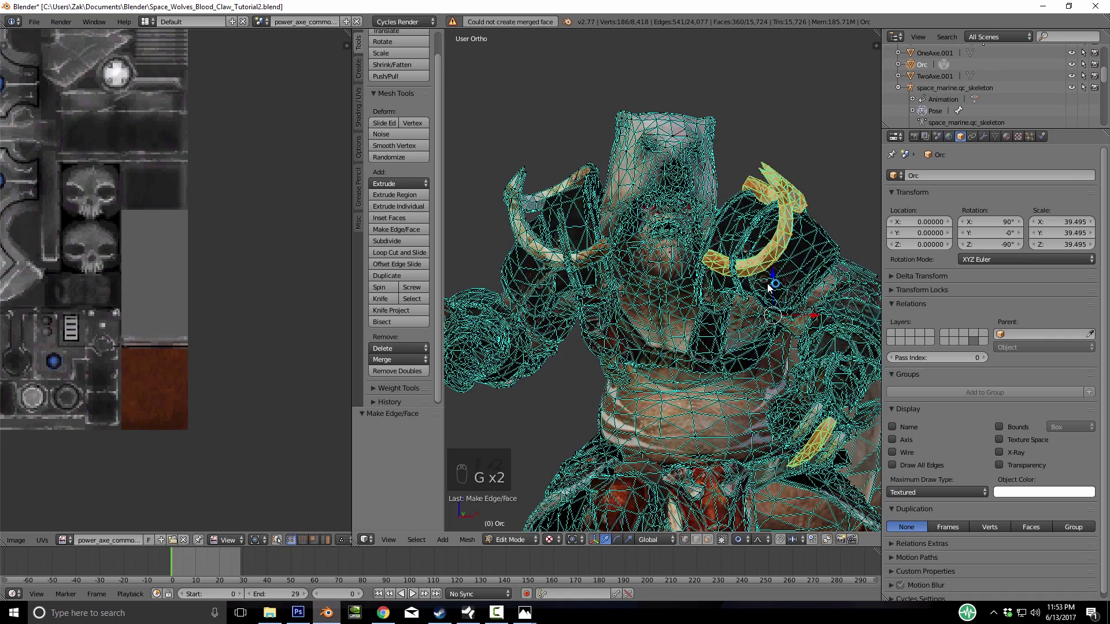
Separate the selected claw and tusks from the orc into their own object and finish editing the mesh
scroll(768, 288, "down", 3)
key("p")
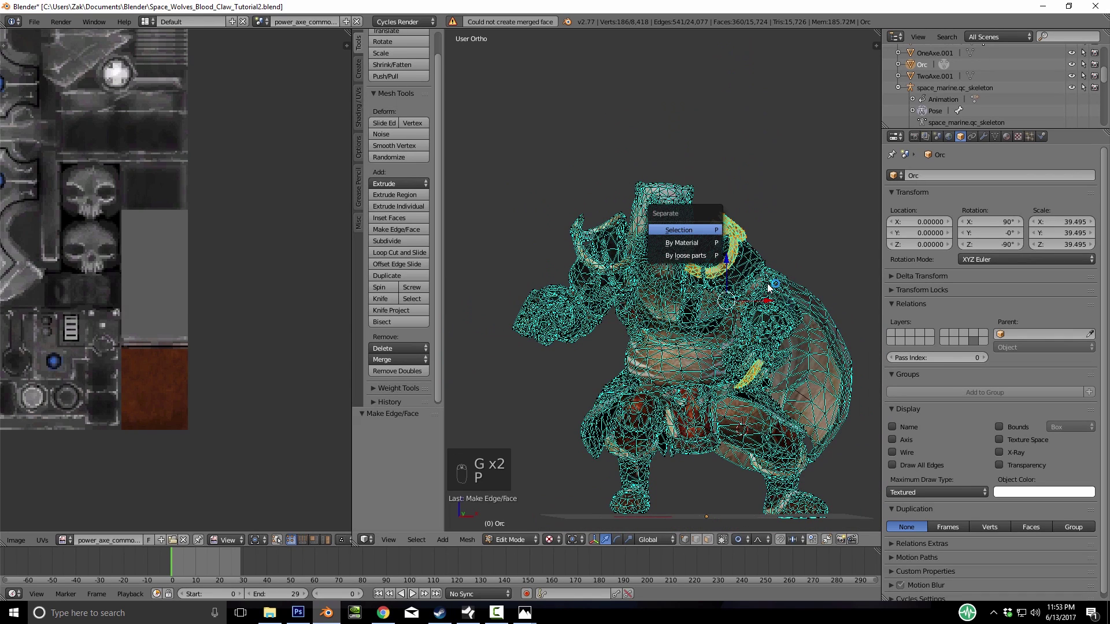
key("Return")
key("Tab")
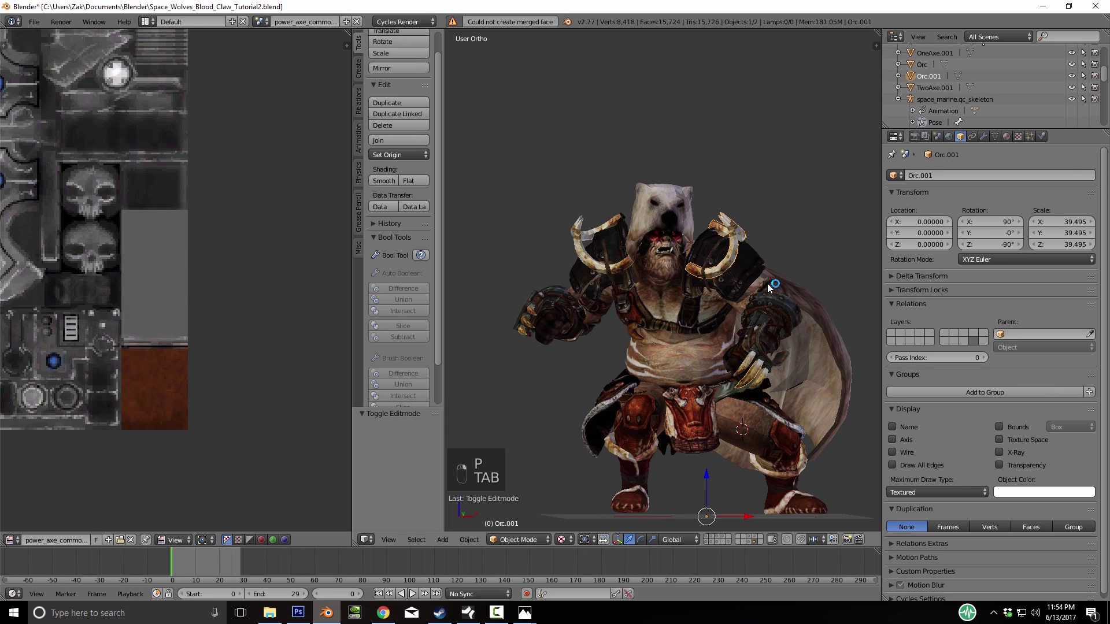
Move the separated claw and tusks to the first layer and display that layer
middle_click_drag(768, 287, 768, 287)
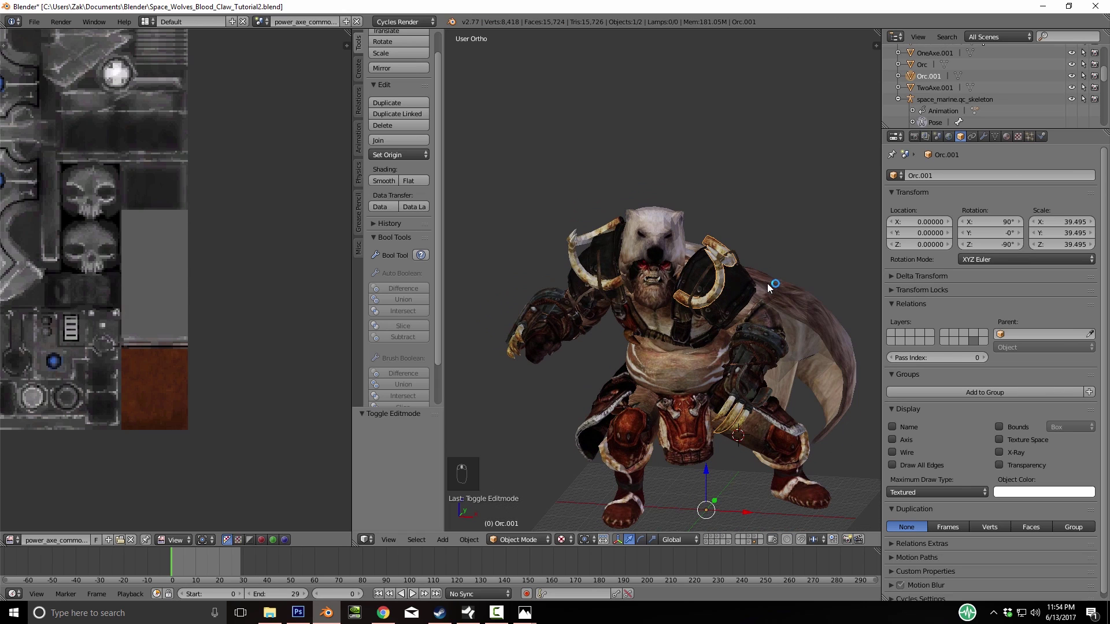
key("m")
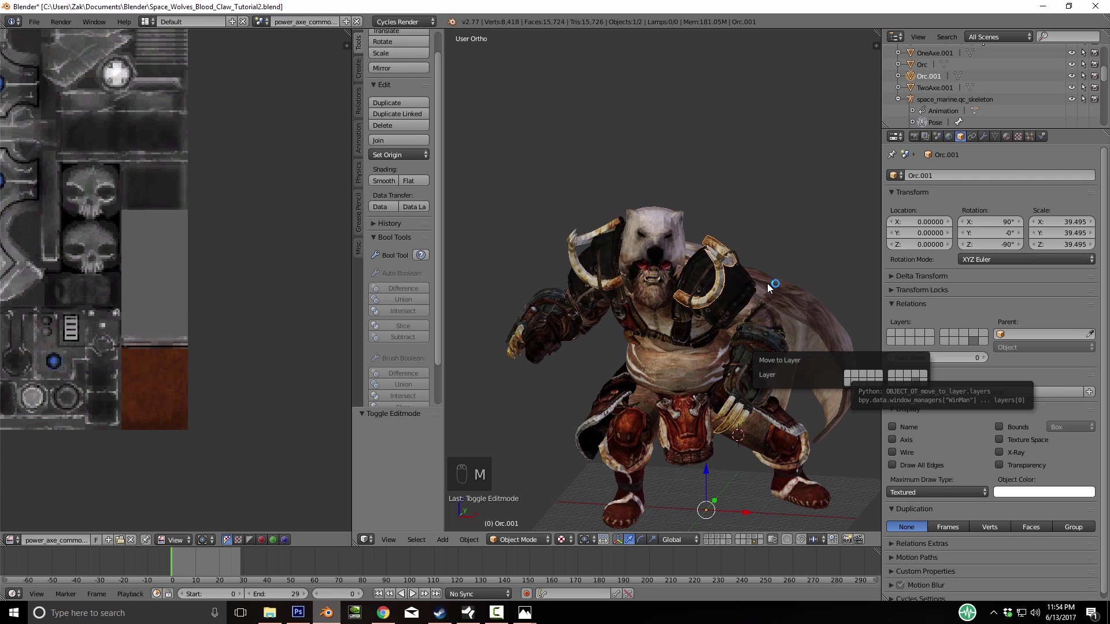
left_click(847, 374)
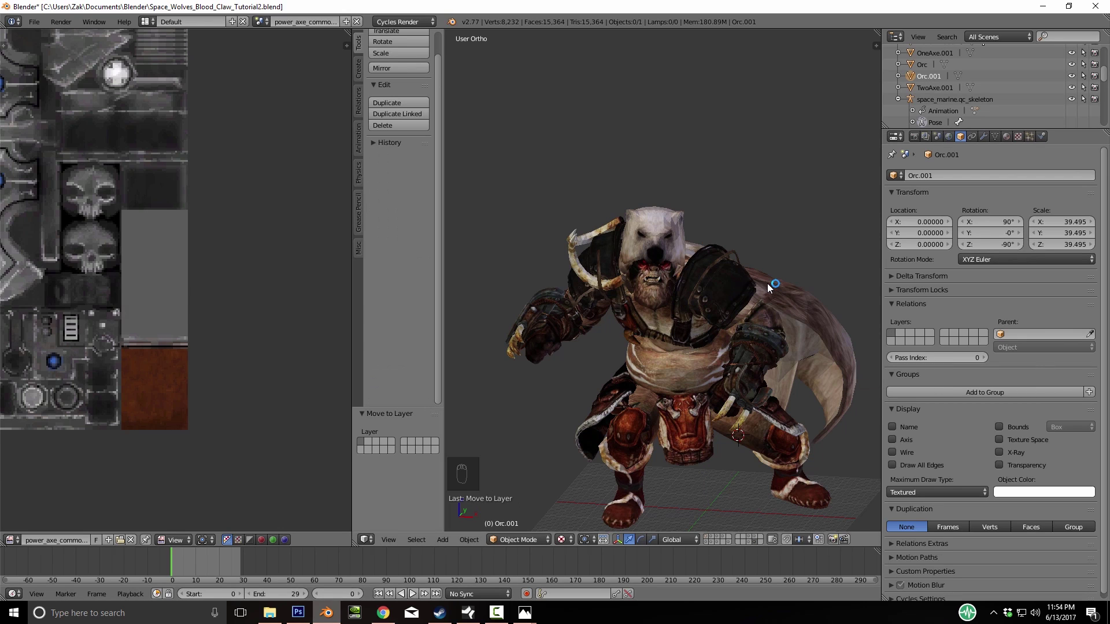
left_click(706, 537)
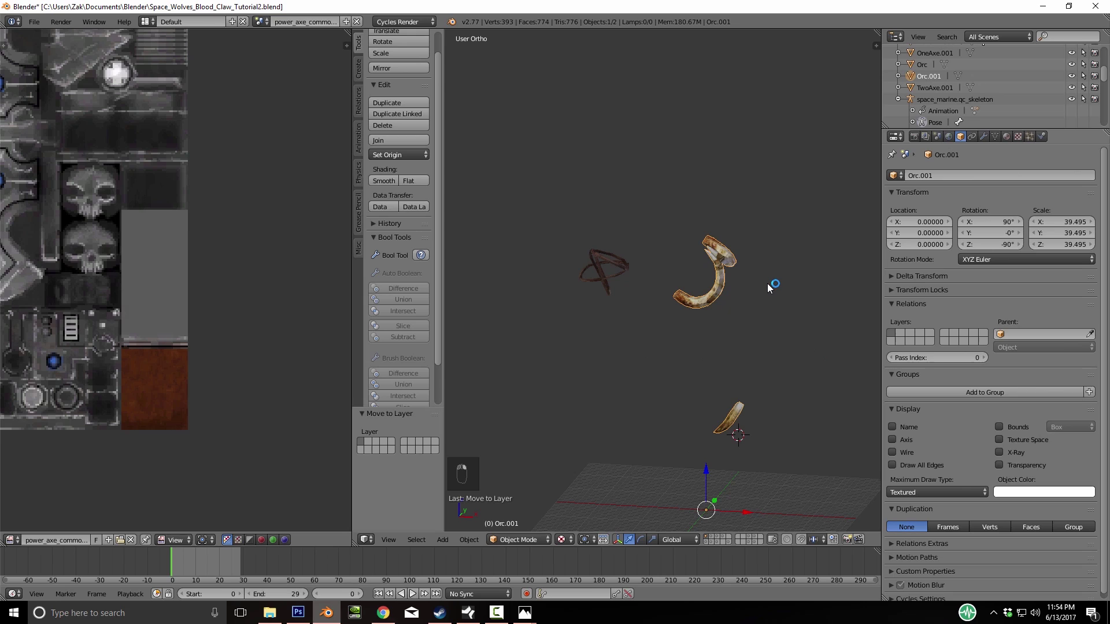
Set space_marine.qc_skeleton as the parent of the claw and tusk object
left_click(1042, 334)
scroll(1040, 410, "down", 5)
scroll(1041, 415, "down", 11)
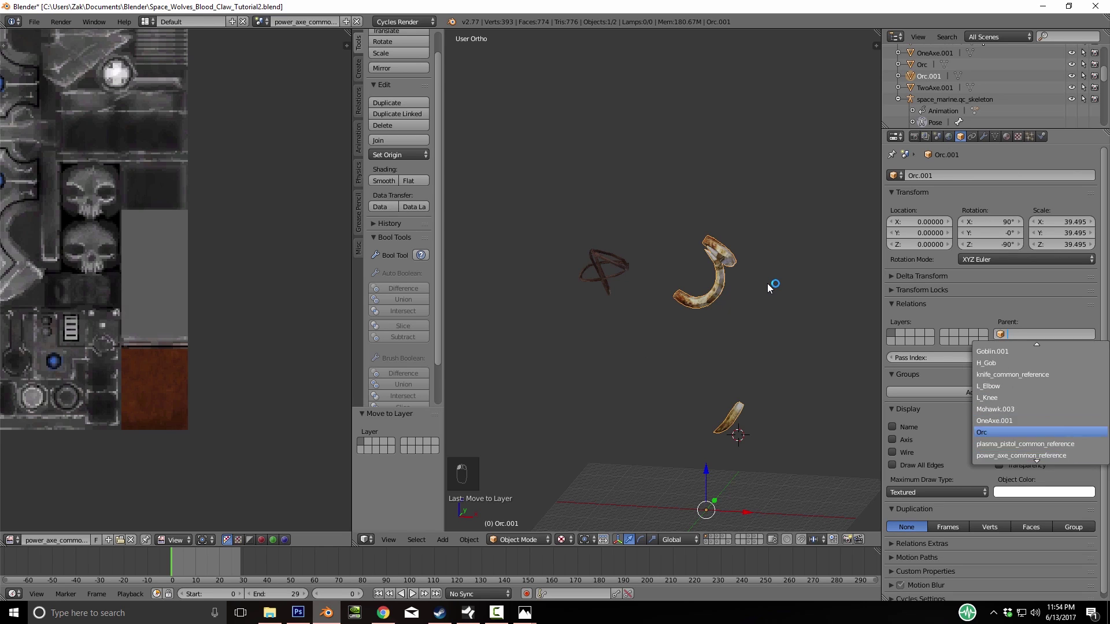
left_click(1014, 420)
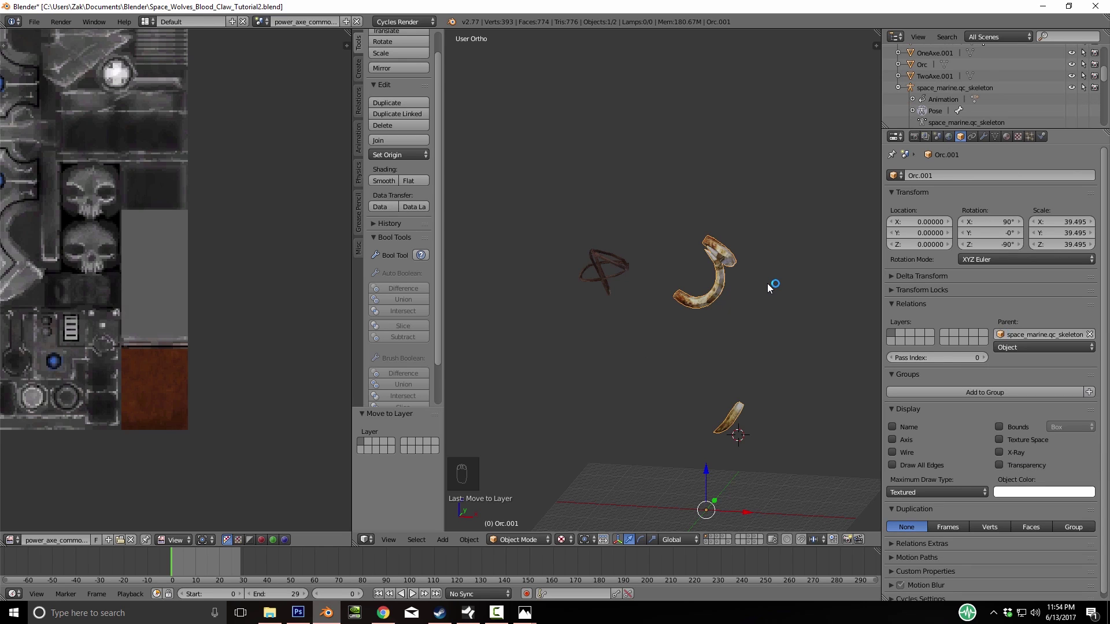
Attach the orc claw and tusk object to the skeleton's ValveBiped.Bip01_r_forearm bone
left_click(1043, 347)
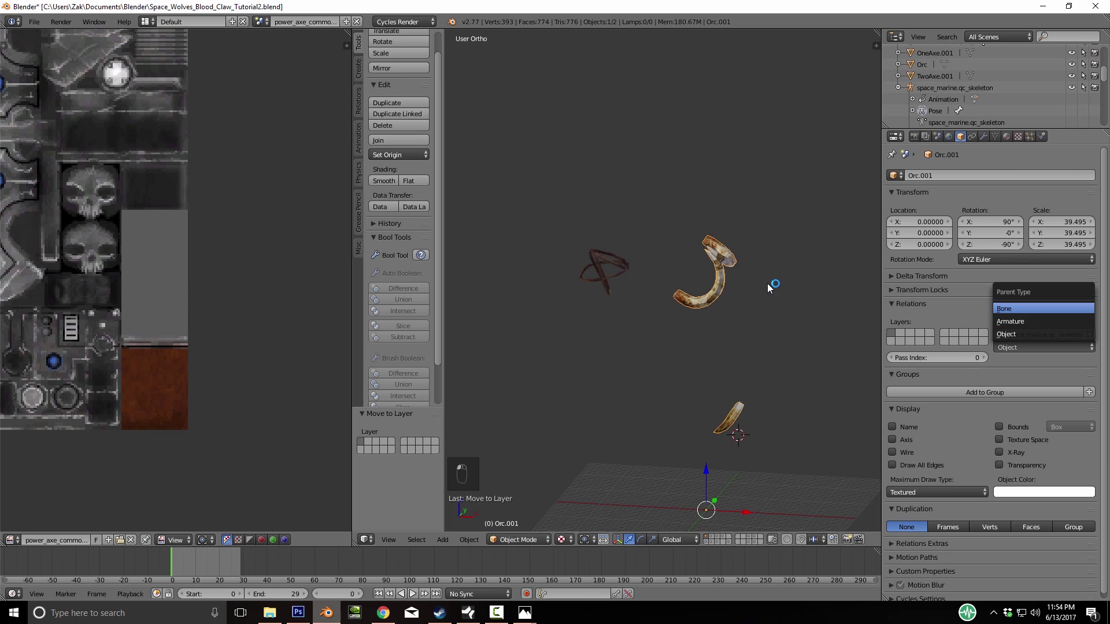
left_click(1017, 309)
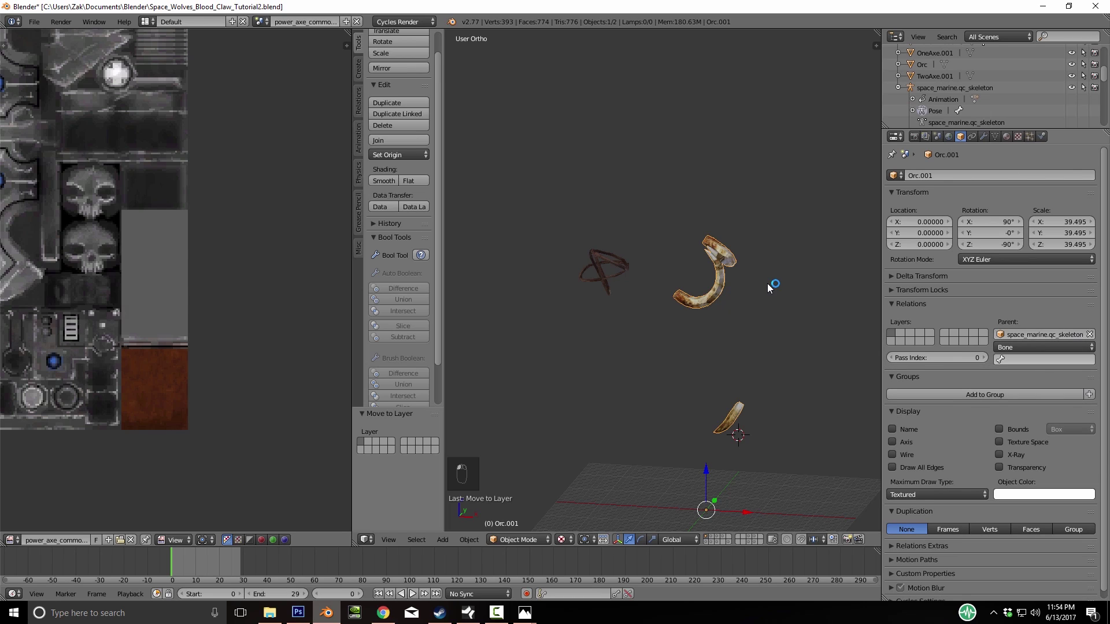
left_click(1043, 359)
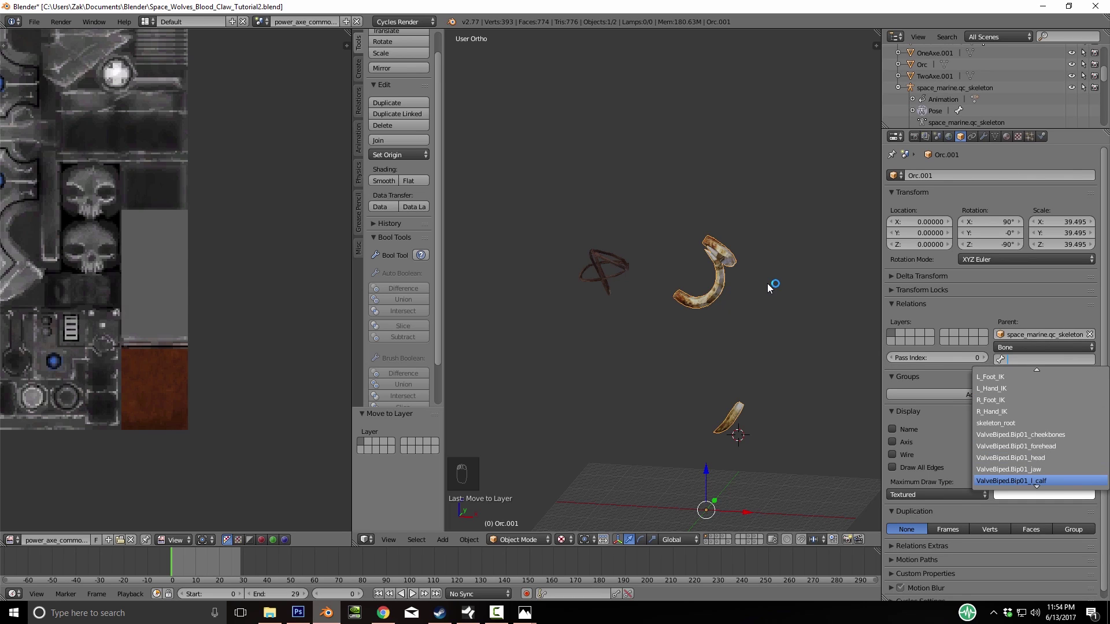
type("fore")
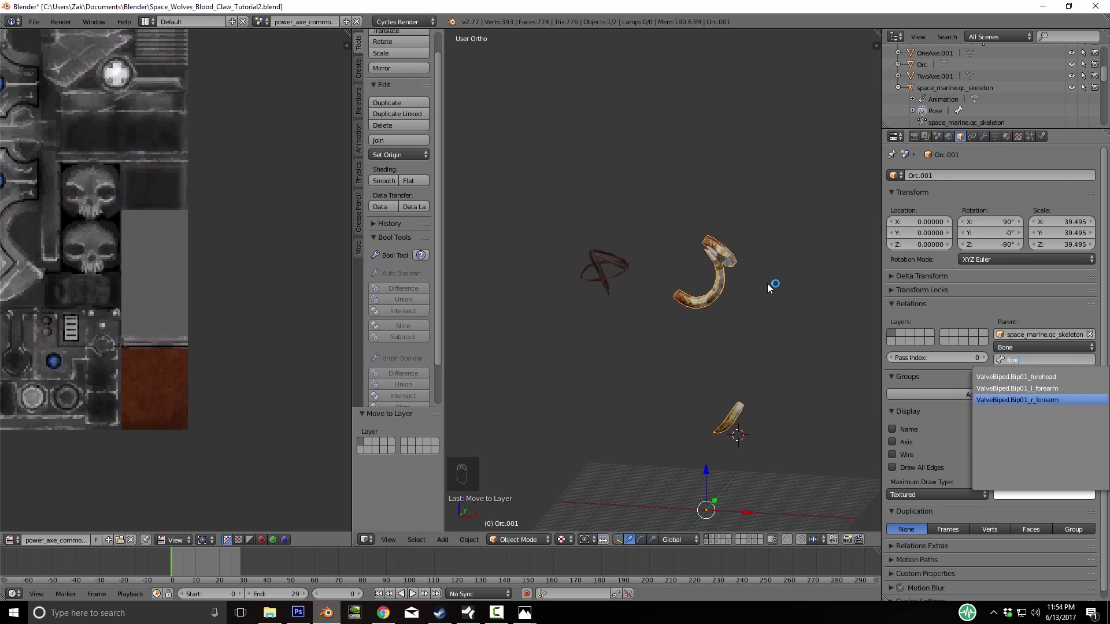
key("Return")
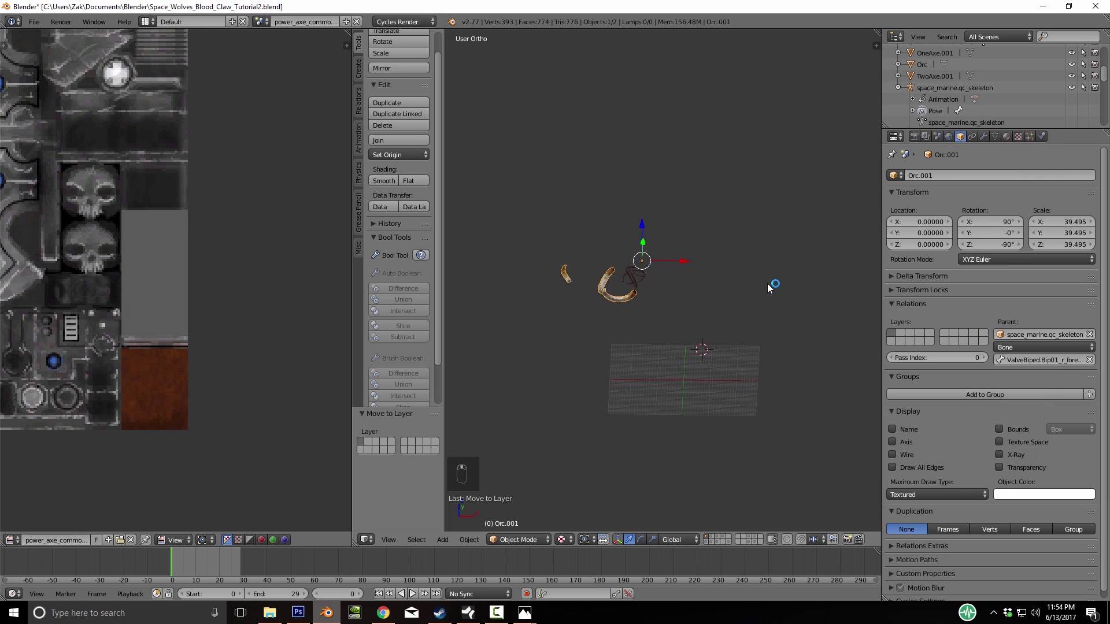
Separate the small single claw from the curved tusks into its own object and finish editing the mesh
key("Tab")
key("l")
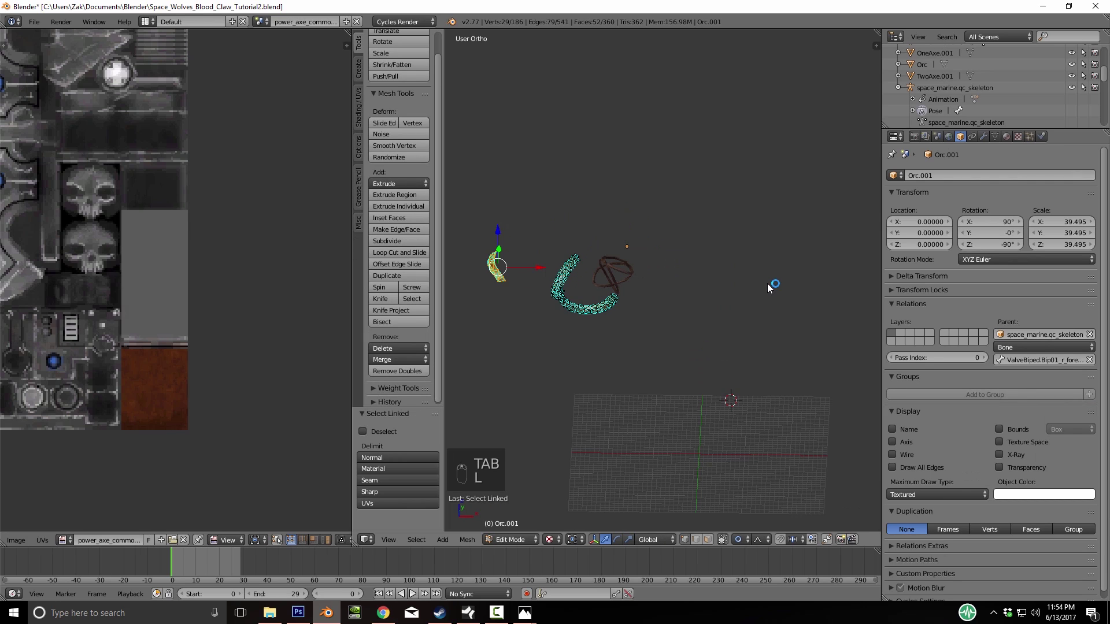
key("p")
key("Return")
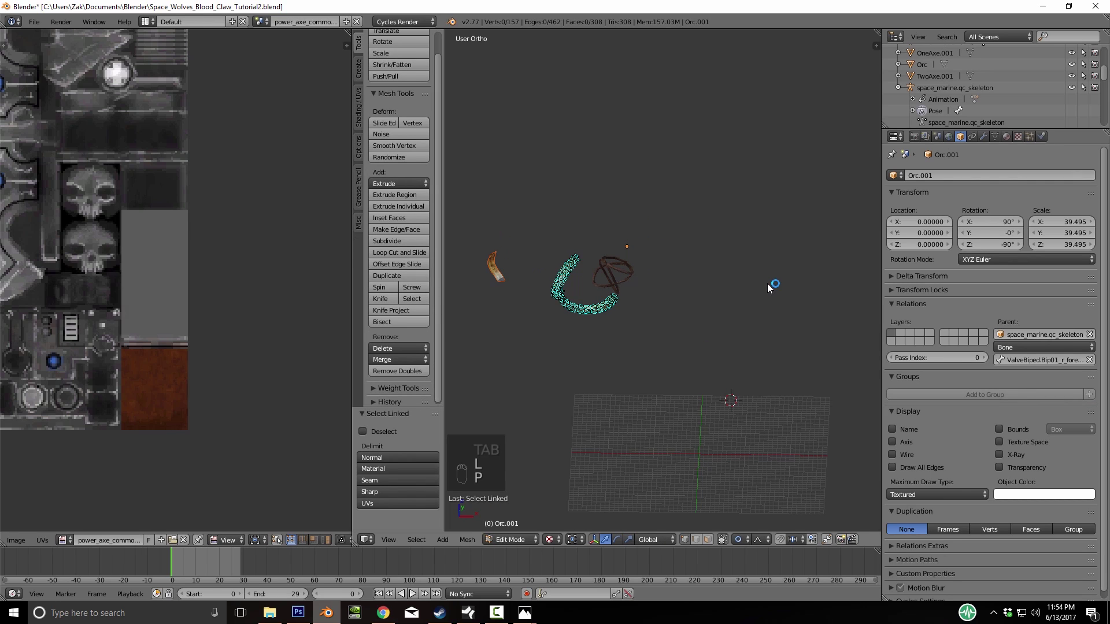
key("Tab")
Display the marine's layer without the weapons alongside the parts and select the curved tusk object
middle_click_drag(768, 288, 790, 285, "shift")
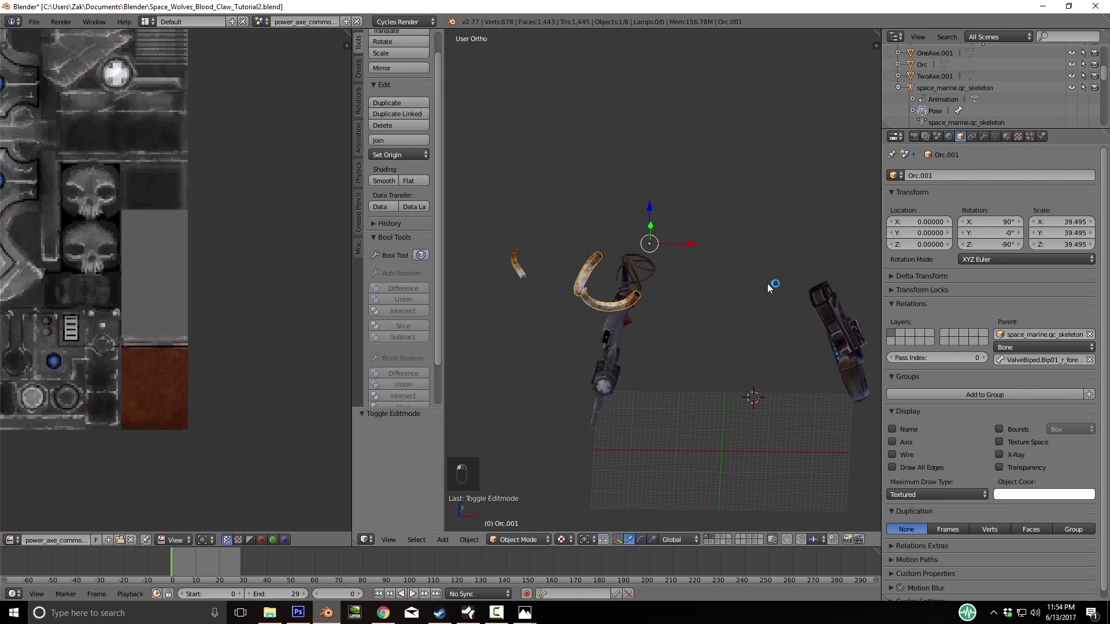
key("shift+3")
key("shift+2")
mouse_move(767, 288)
middle_mouse_down()
mouse_move(858, 258)
mouse_move(707, 300)
middle_mouse_up()
right_click(696, 238)
right_click(697, 238)
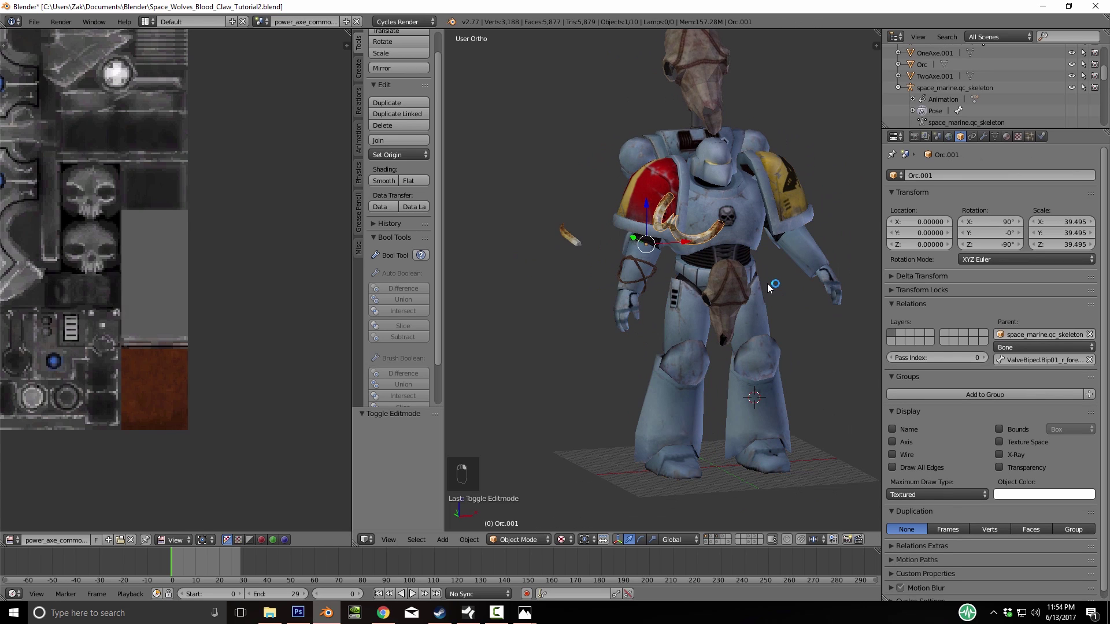
Set the curved tusk object's origin to its geometry
key("KP_1")
key("space")
type("o")
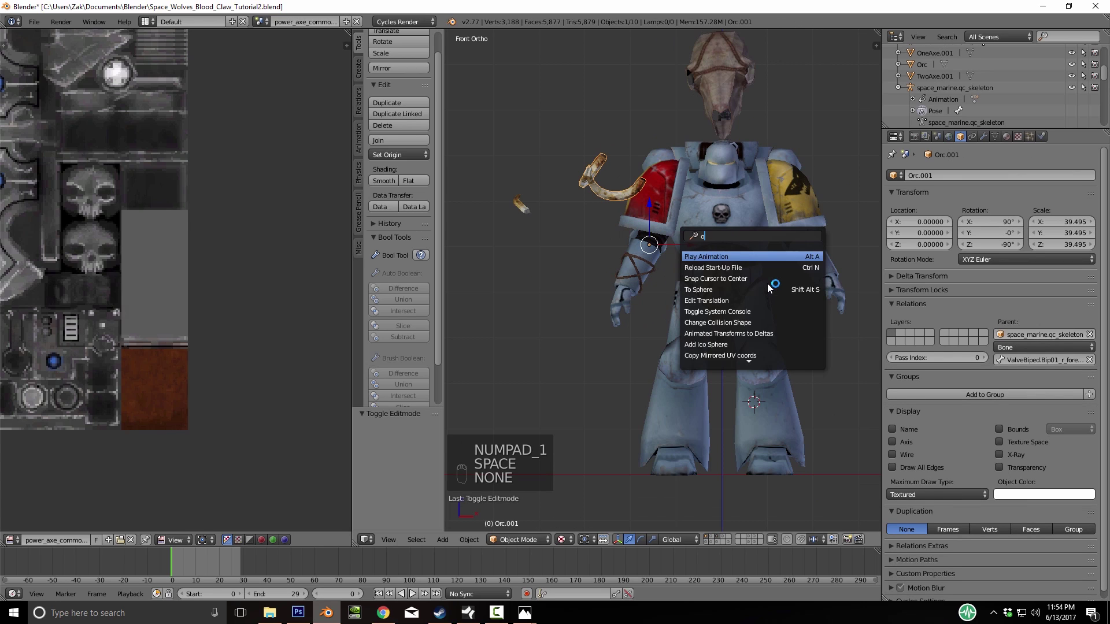
type("ri")
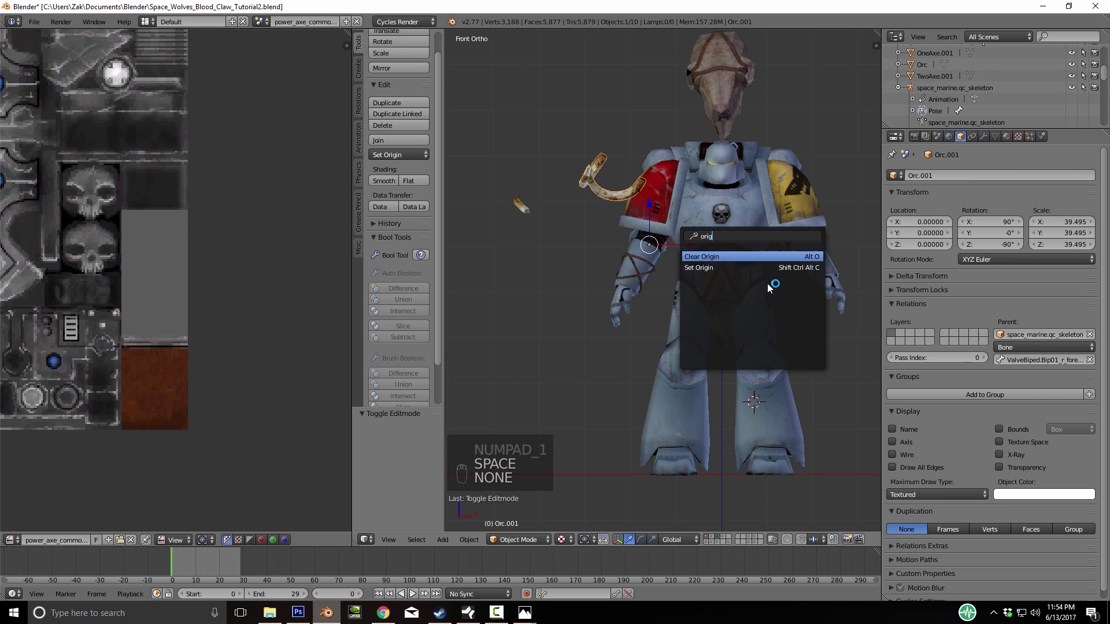
type("g")
key("Down")
key("Return")
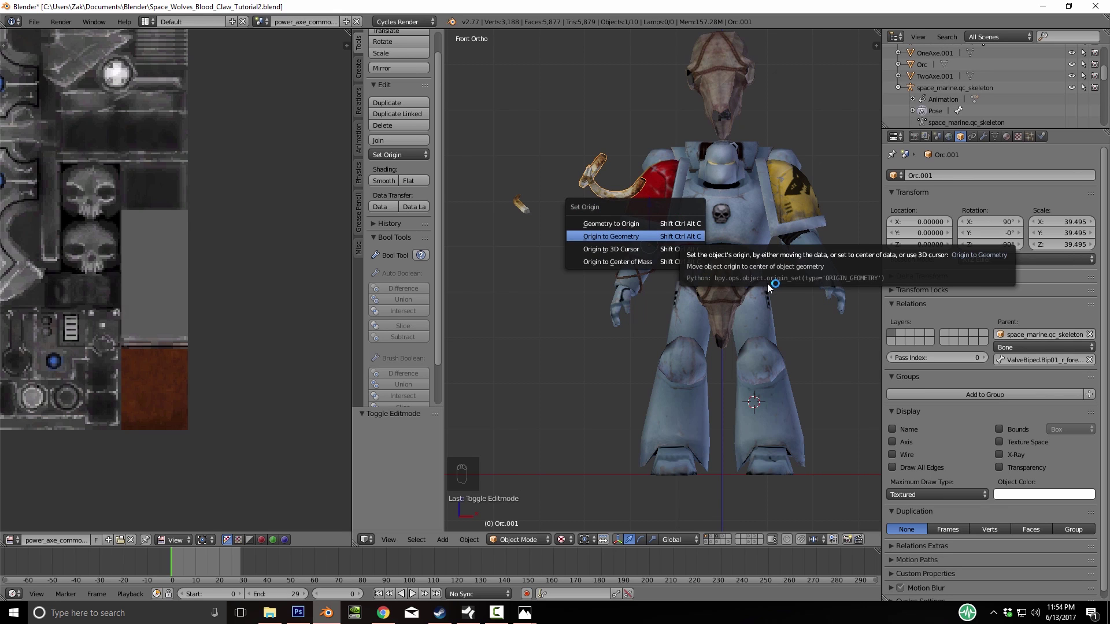
key("Return")
Move and rotate the curved tusks onto the right forearm and scale them to about 0.57 of their size
key("KP_7")
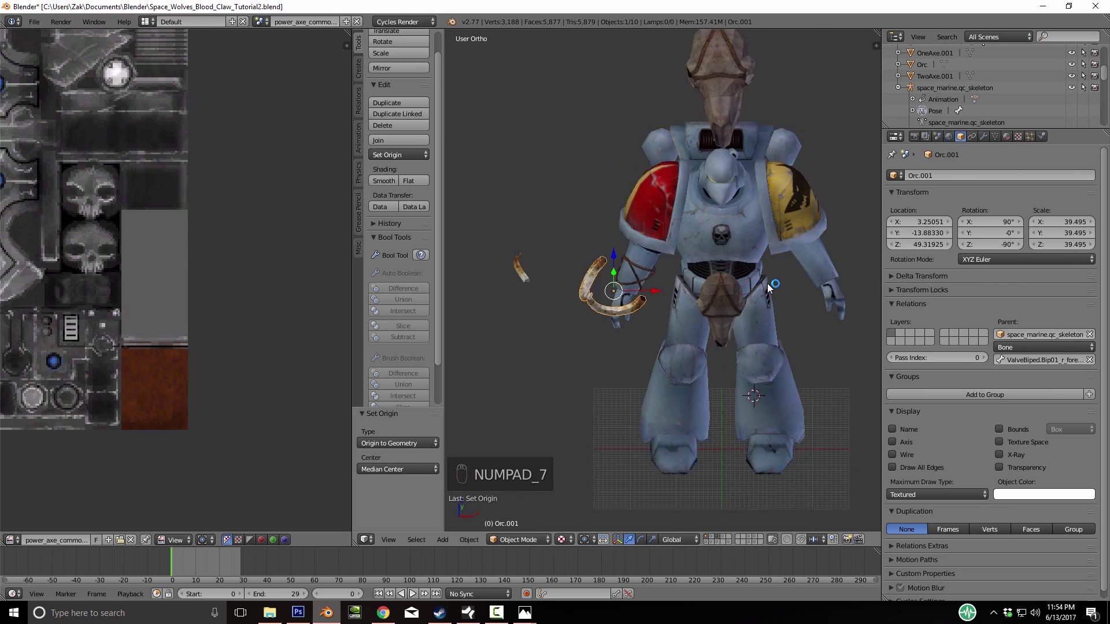
key("KP_3")
key("ctrl+KP_3")
key("g")
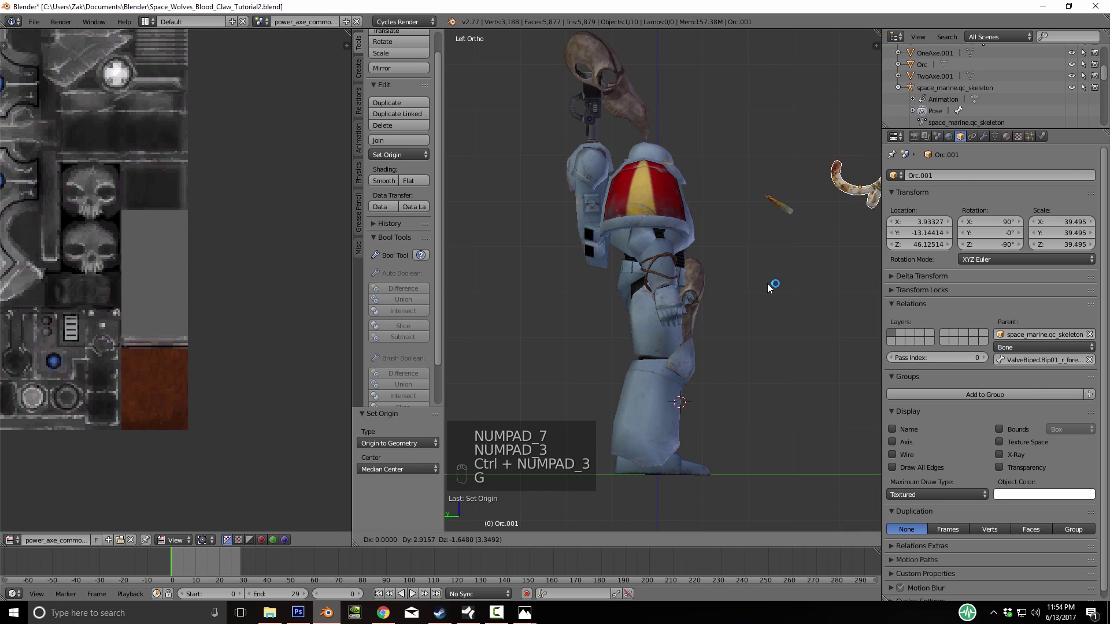
left_click(768, 287)
key("r")
left_click(769, 287)
middle_click_drag(768, 287, 638, 295)
key("g")
left_click(769, 287)
key("s")
left_click(769, 287)
middle_click_drag(769, 288, 653, 290)
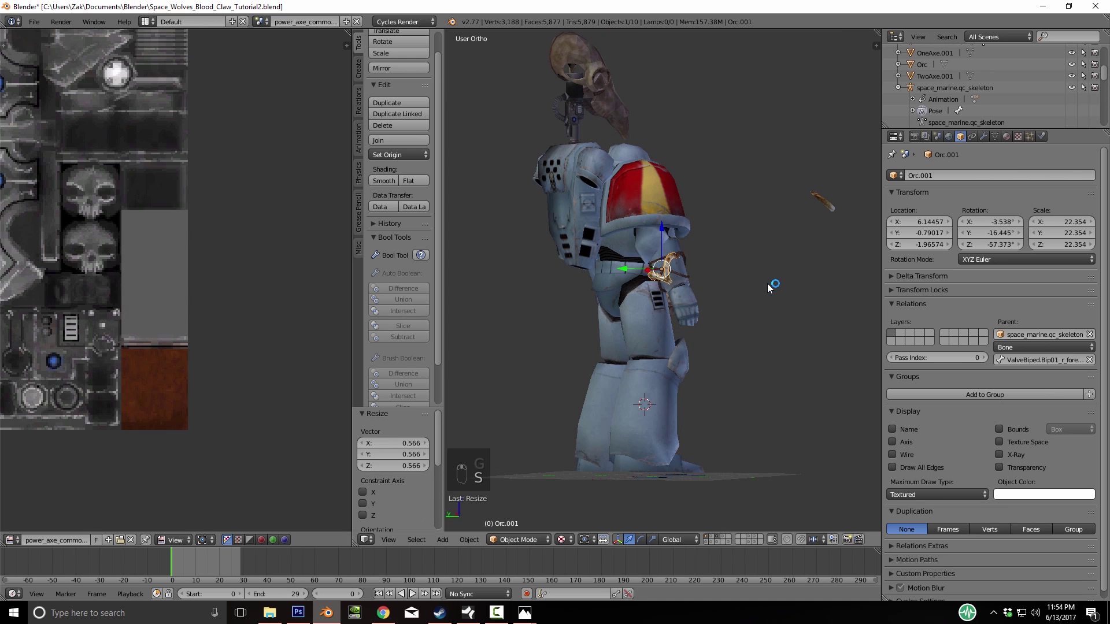
Rotate the curved tusks about 70° and shift them about 1.29 units along the global Y axis beside the forearm
key("r")
left_click(769, 287)
scroll(769, 288, "up", 8)
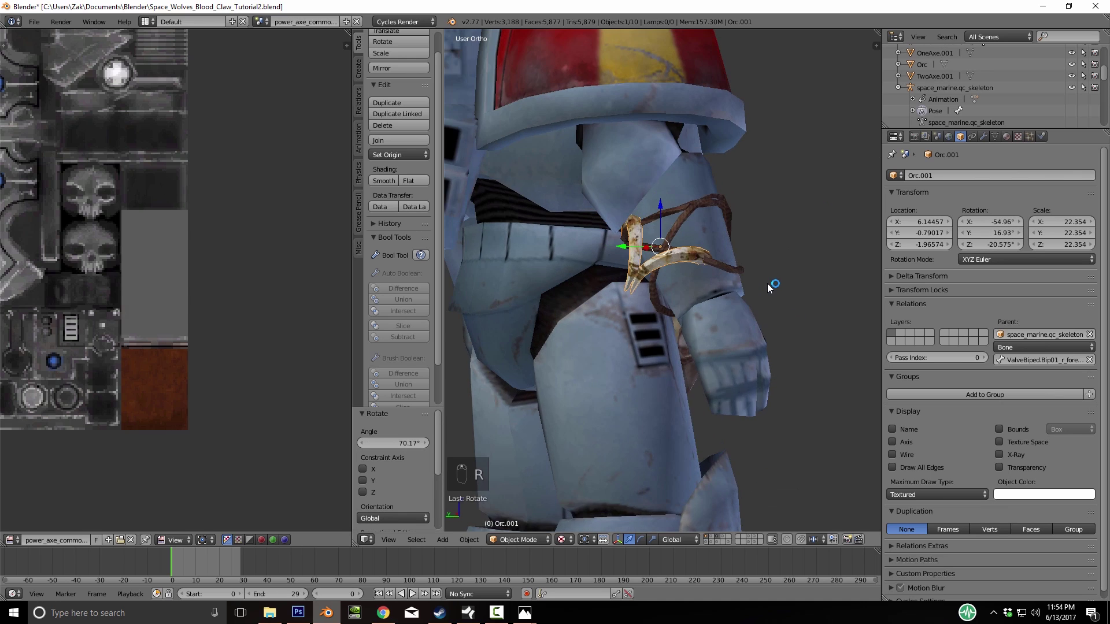
key("g")
key("y")
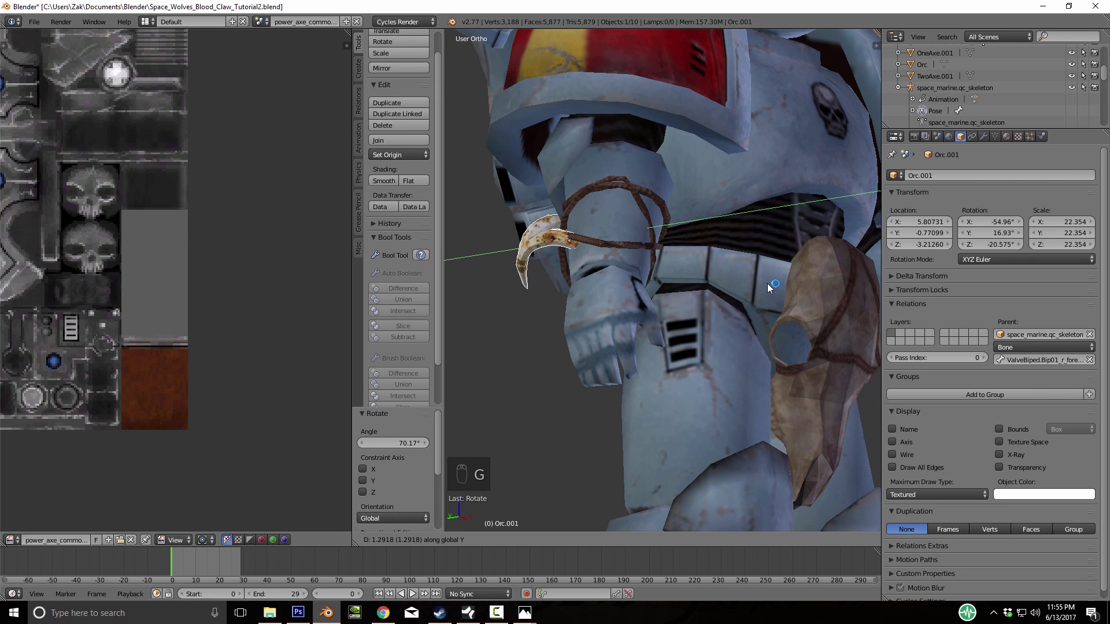
left_click(769, 287)
Refine the curved tusks' rotation and position so their base sits against the arm band on the outer forearm
middle_click_drag(769, 288, 769, 287)
key("r")
key("r")
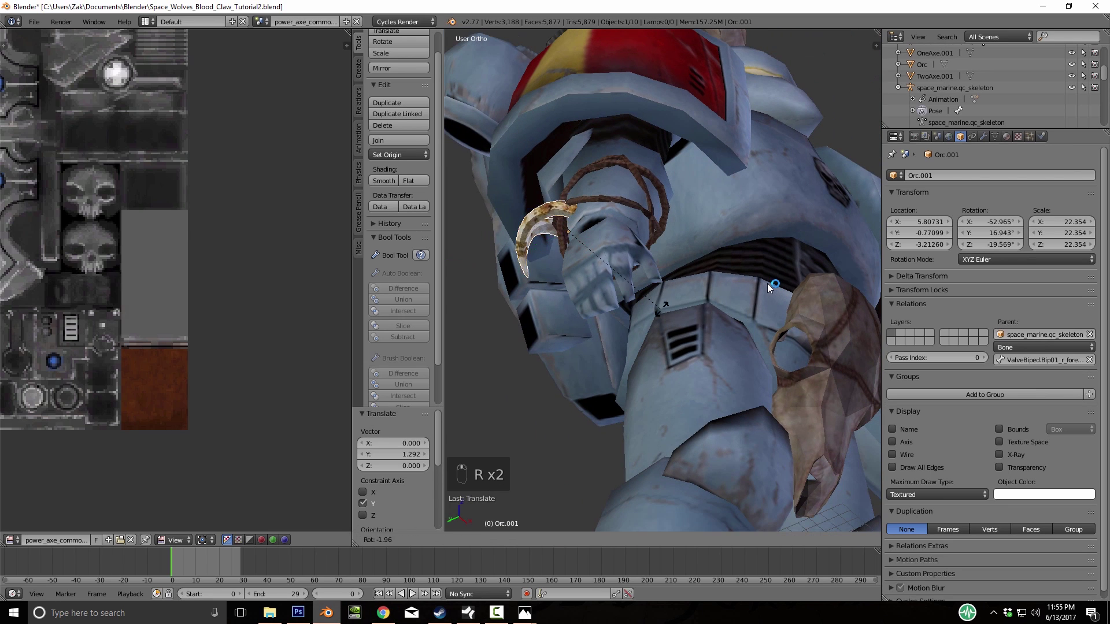
left_click(768, 287)
key("g")
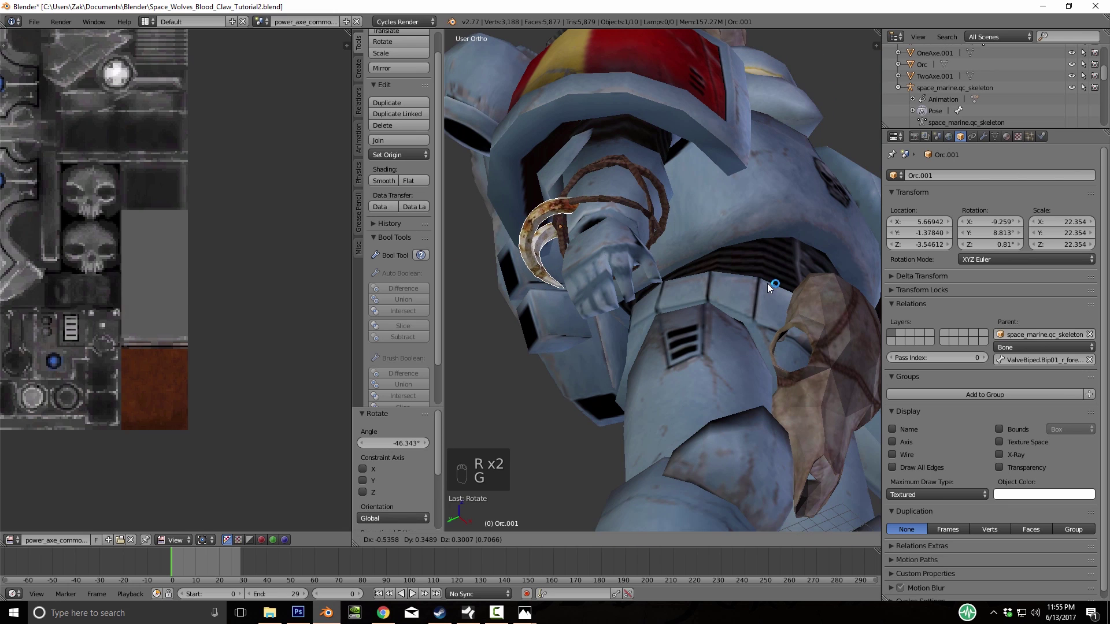
left_click(768, 287)
middle_click_drag(768, 287, 768, 287)
key("g")
left_click(769, 287)
key("r")
left_click(769, 287)
Move the separated single claw about 28.9 units along global Y toward the arm and set its origin to geometry
scroll(768, 287, "up", 2)
scroll(768, 287, "down", 2)
scroll(769, 287, "down", 4)
scroll(769, 287, "down", 2)
key("g")
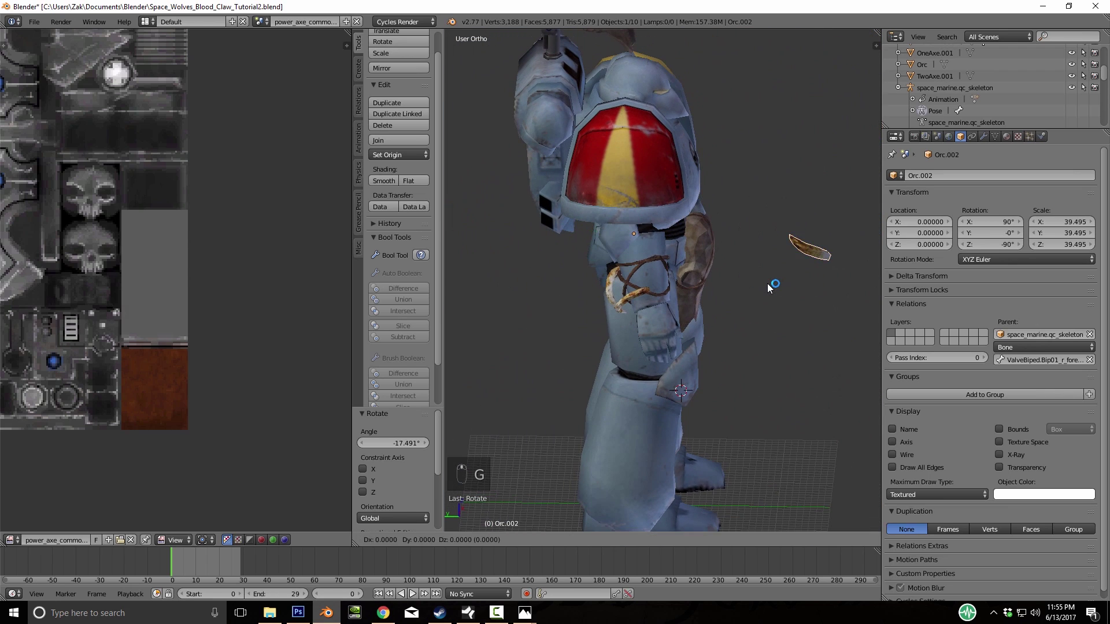
left_click(768, 288)
key("r")
right_click(769, 287)
key("space")
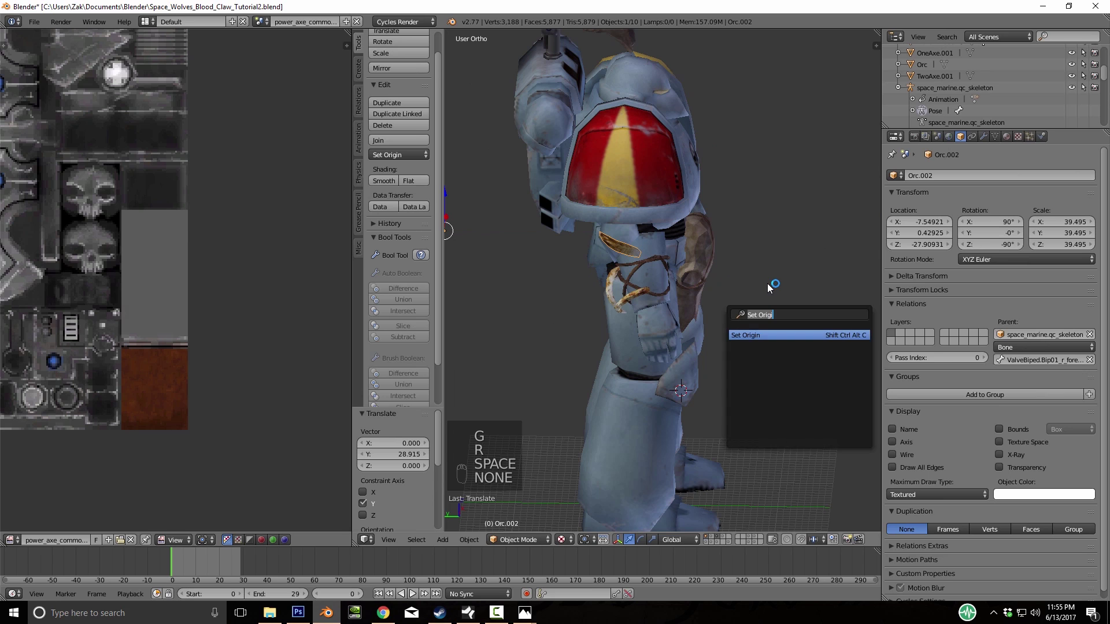
key("Return")
Rotate the single claw about -115.5°, scale it to about 31.9 and place it at the front of the right wrist
key("r")
left_click(768, 287)
key("KP_1")
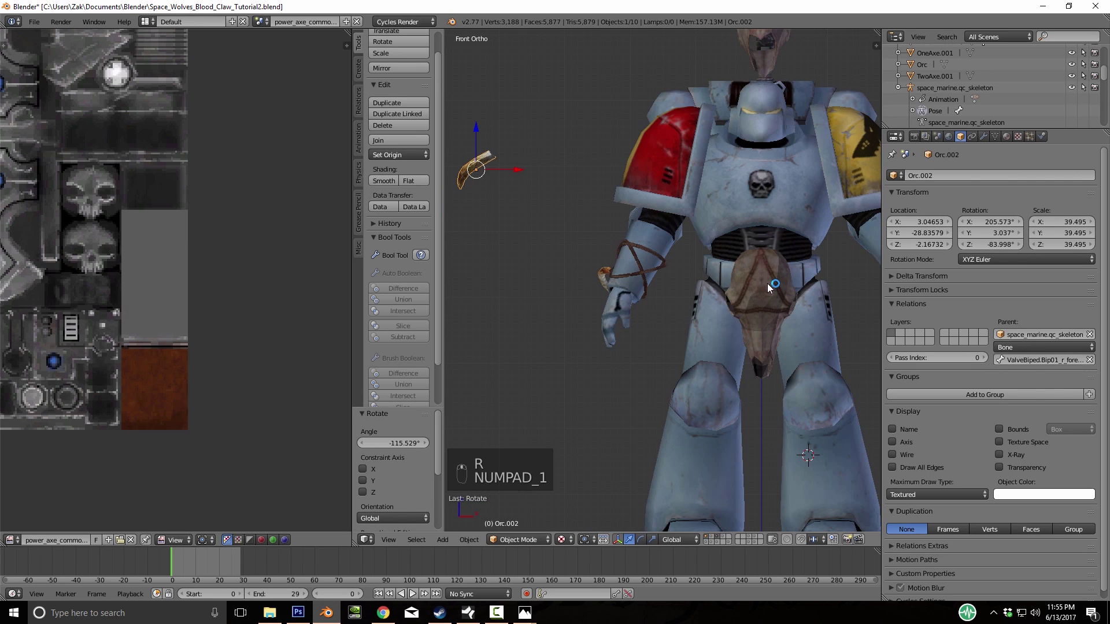
key("g")
left_click(769, 287)
middle_click_drag(768, 287, 872, 291)
scroll(769, 287, "up", 4)
key("s")
left_click(769, 287)
key("g")
left_click(769, 287)
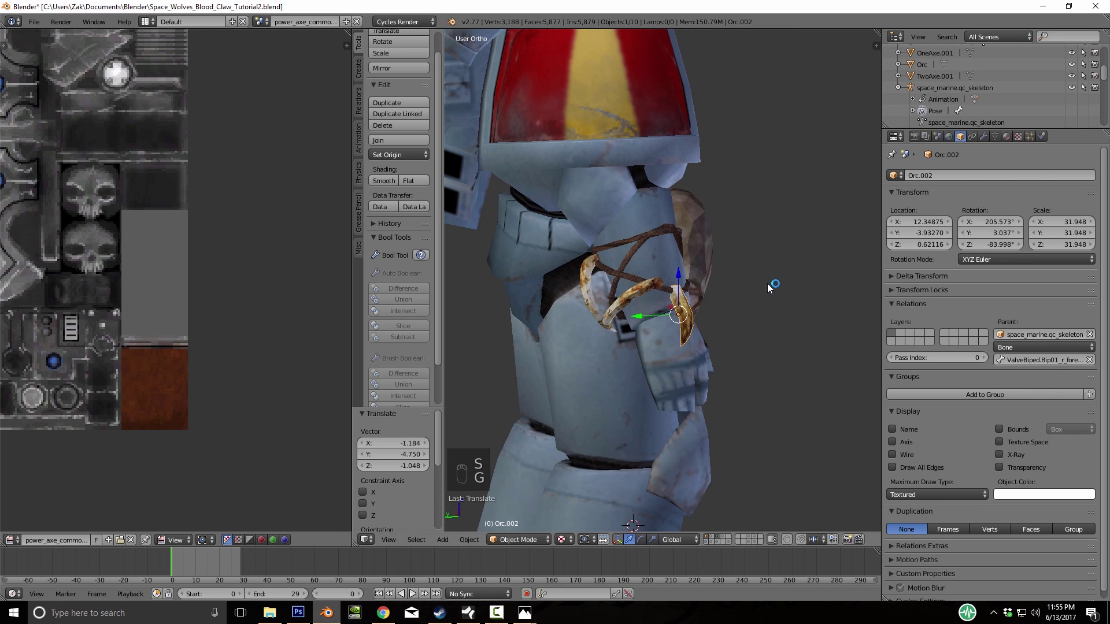
Tilt the single claw freely and move its base against the lower strand of the arm band
key("KP_Decimal")
key("r")
key("r")
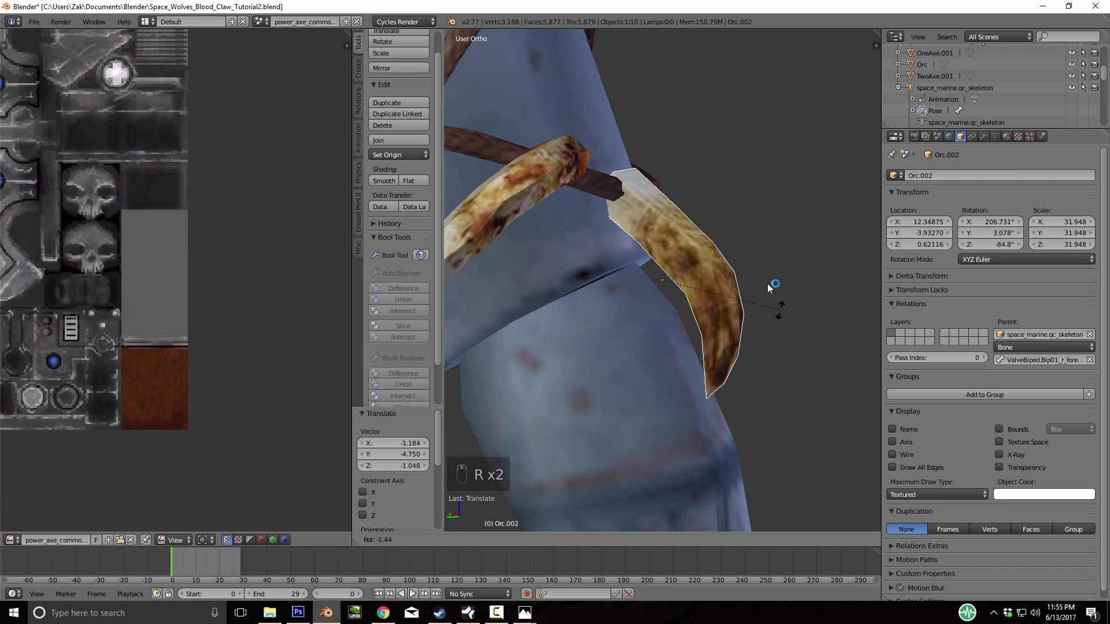
left_click(769, 287)
key("g")
left_click(769, 287)
Rotate the single claw about -30.4° and then 10.5°, nudging it so it hangs from the arm band
middle_click_drag(768, 288, 701, 271)
key("r")
left_click(768, 288)
key("g")
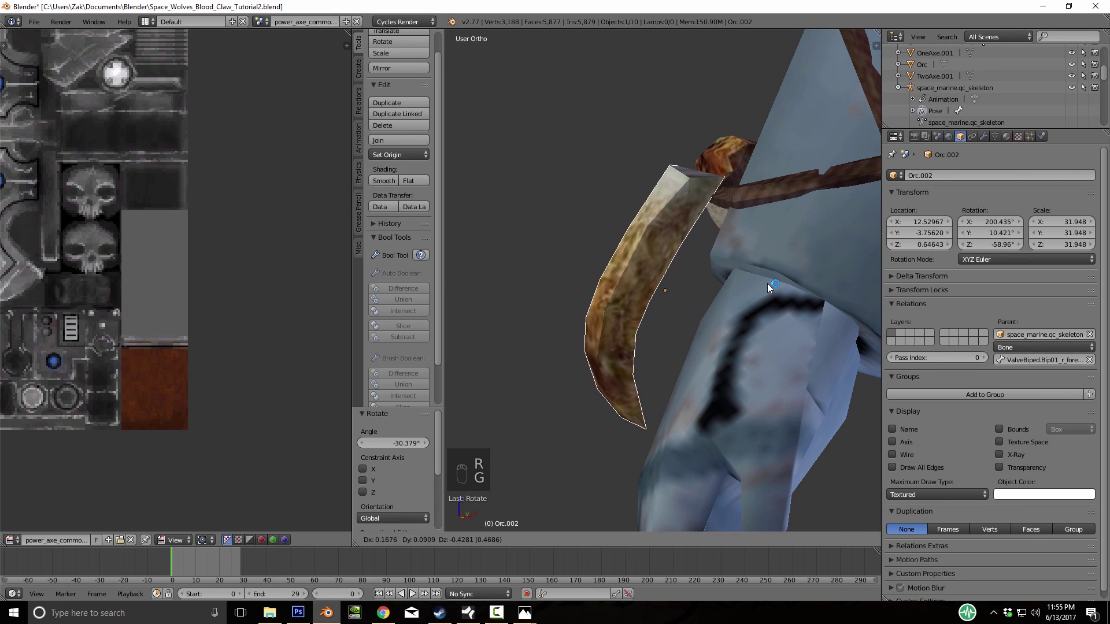
left_click(768, 287)
key("r")
left_click(768, 287)
mouse_move(768, 287)
middle_mouse_down()
mouse_move(867, 289)
mouse_move(768, 286)
middle_mouse_up()
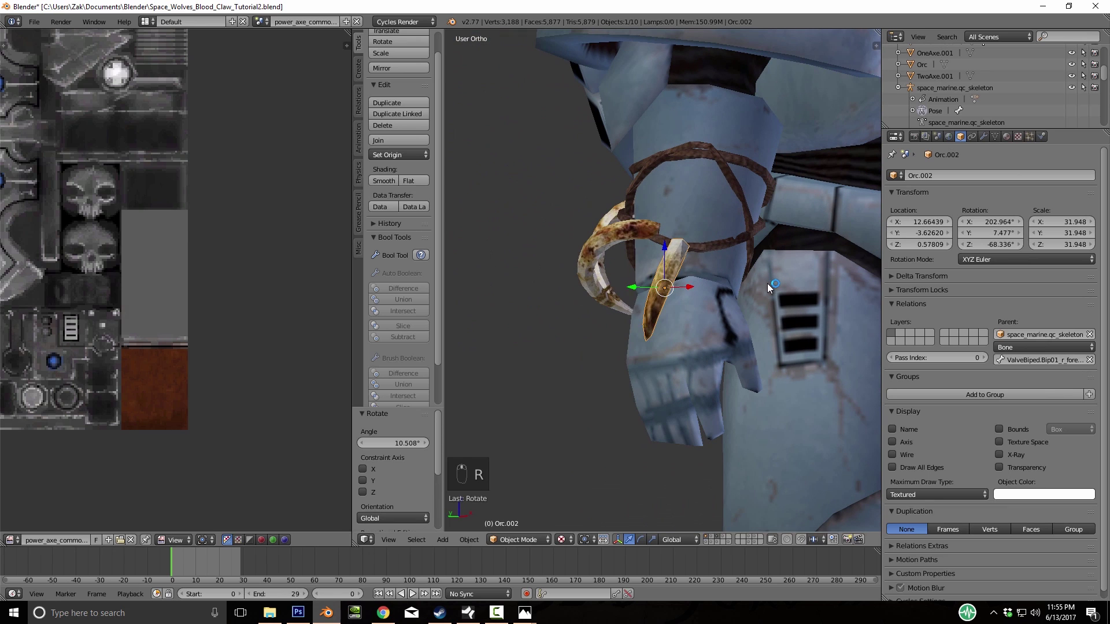
Duplicate the single claw, rotate the copy about -31.8°, scale it to about 16.6 and place it beside the original
key("shift+d")
left_click(768, 287)
key("r")
left_click(768, 287)
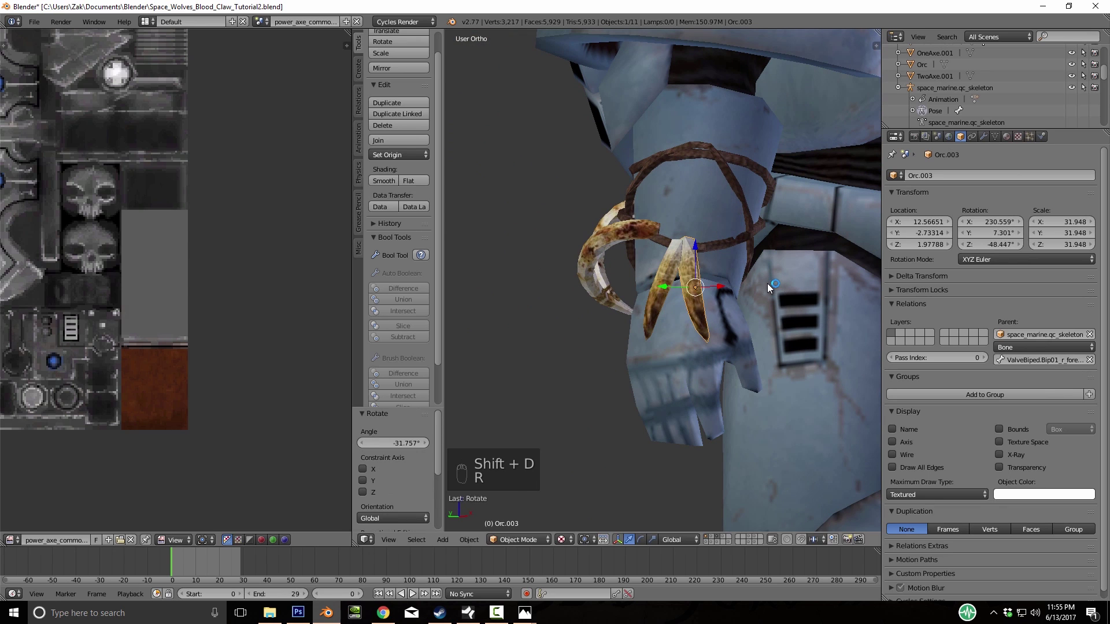
key("s")
left_click(768, 288)
key("g")
left_click(769, 287)
middle_click_drag(769, 287, 769, 287)
key("s")
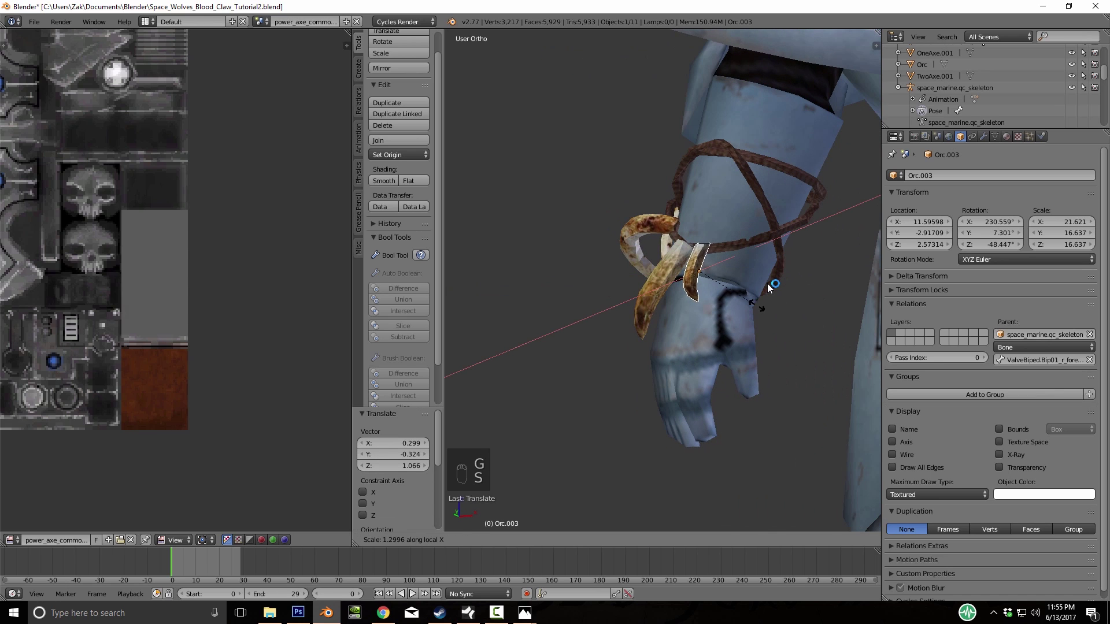
right_click(768, 284)
scroll(768, 284, "down", 5)
key("Tab")
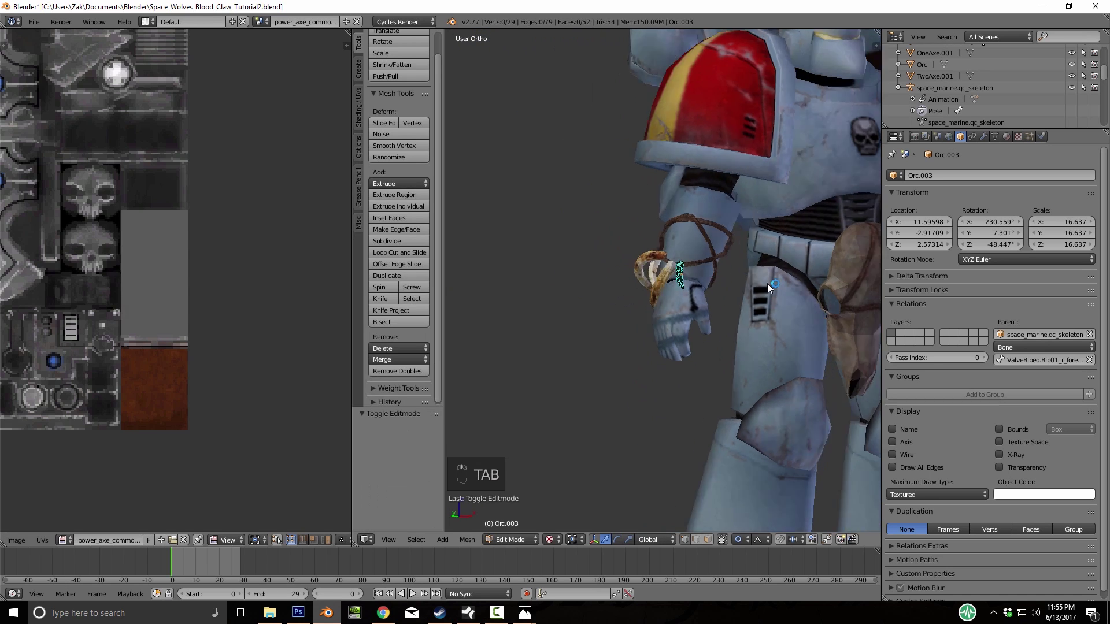
key("Tab")
scroll(769, 287, "up", 5)
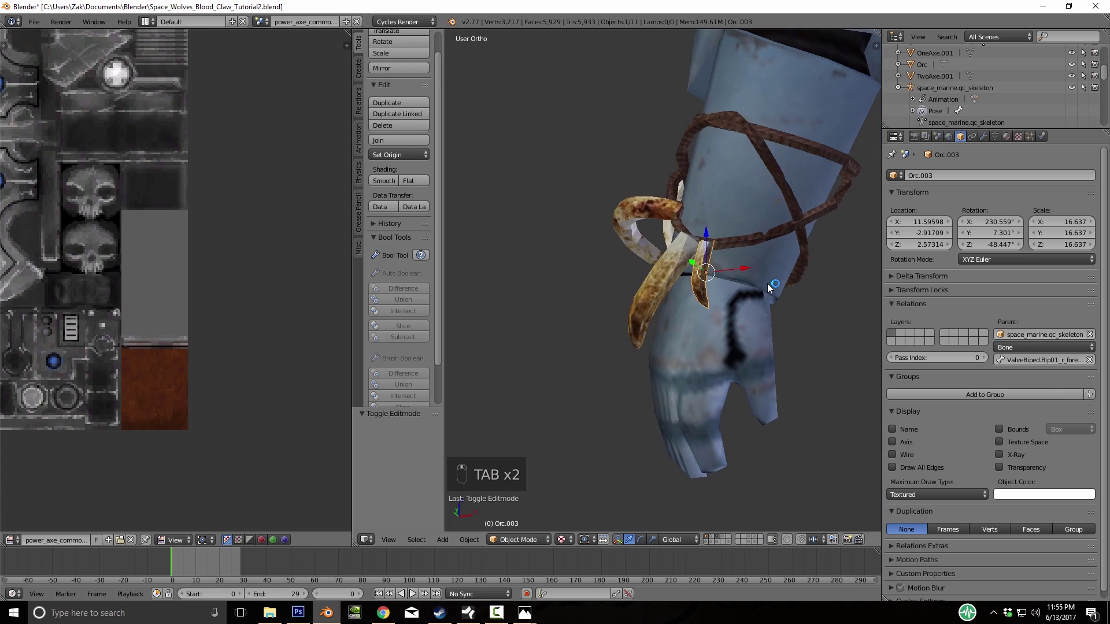
scroll(769, 287, "down", 3)
Display the skeleton's layer and test-move the R_Hand_IK bone to check how the arm band and claws follow the arm
middle_click_drag(768, 287, 768, 287)
left_click(712, 536, "shift")
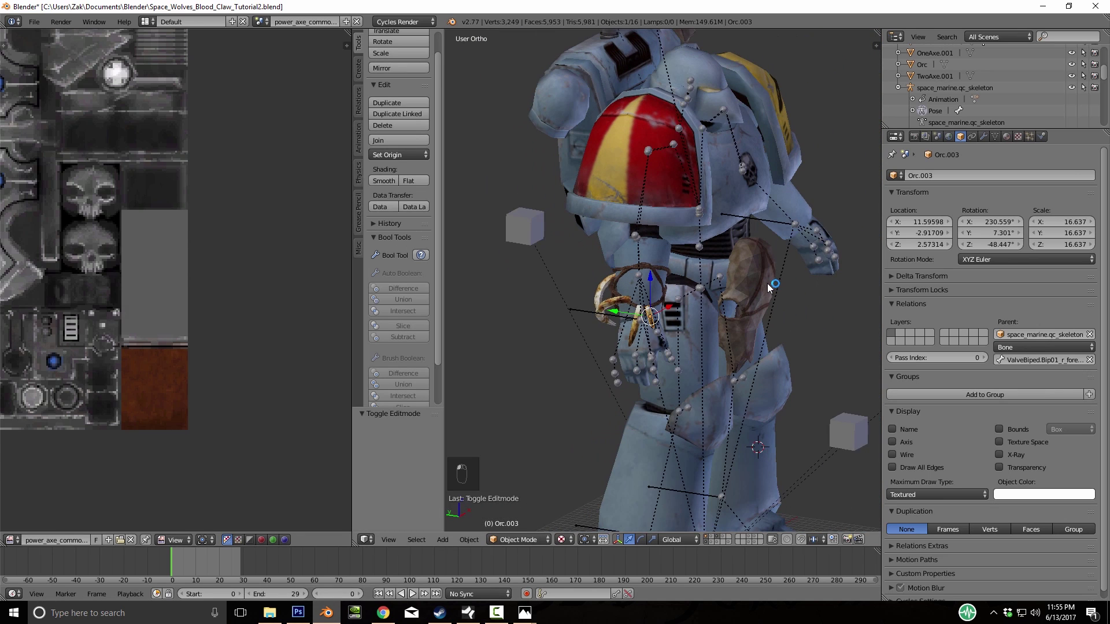
scroll(768, 287, "up", 6)
right_click(587, 156)
scroll(768, 287, "down", 3)
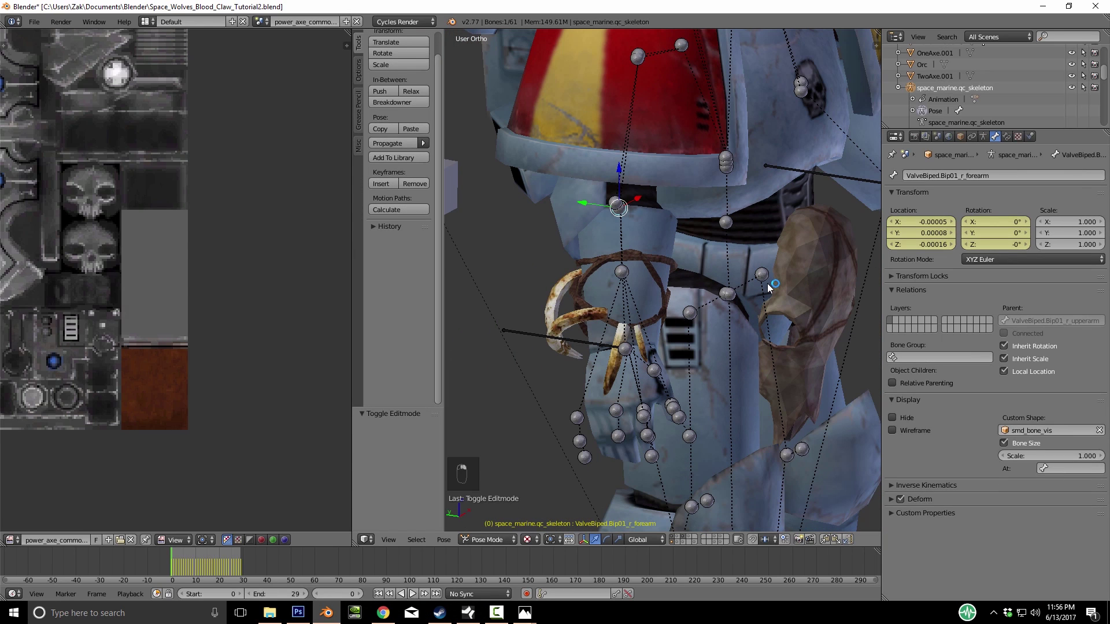
right_click_drag(769, 287, 769, 287)
key("g")
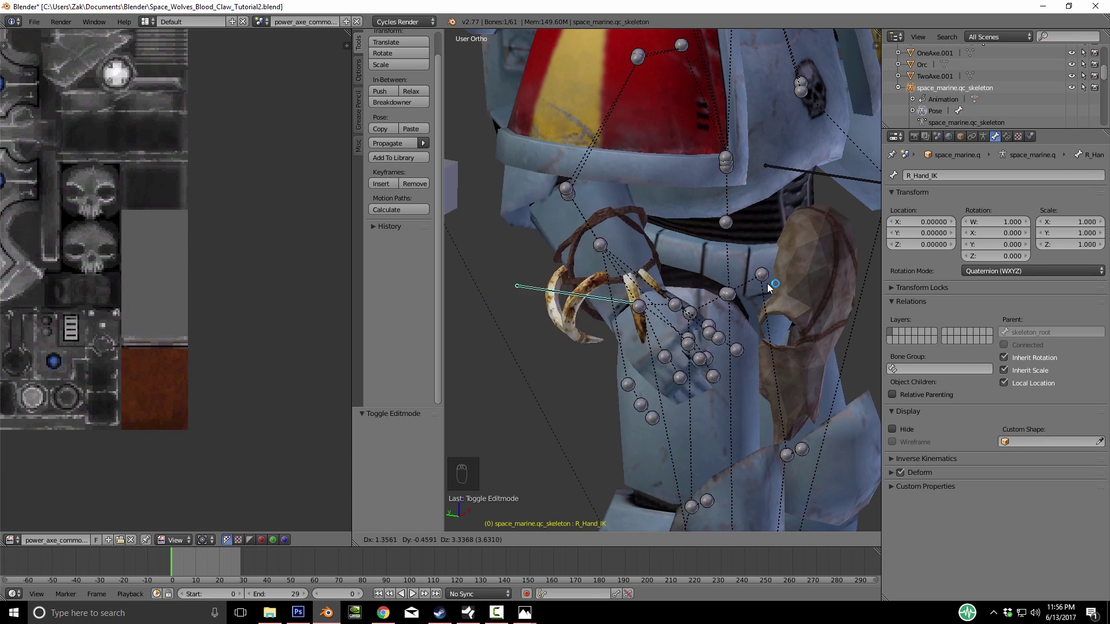
right_click(768, 288)
Join the goblin arm band and the orc claws on the forearm into one object
scroll(769, 287, "down", 3)
middle_click_drag(767, 287, 695, 302)
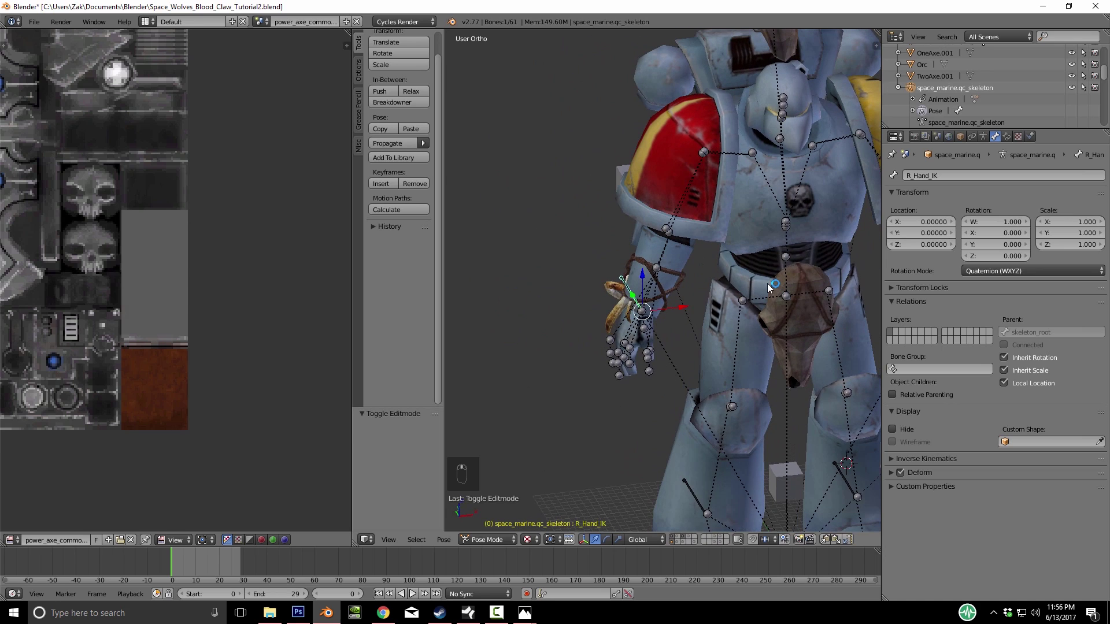
right_click(670, 272)
scroll(769, 287, "up", 4)
right_click(563, 292, "shift")
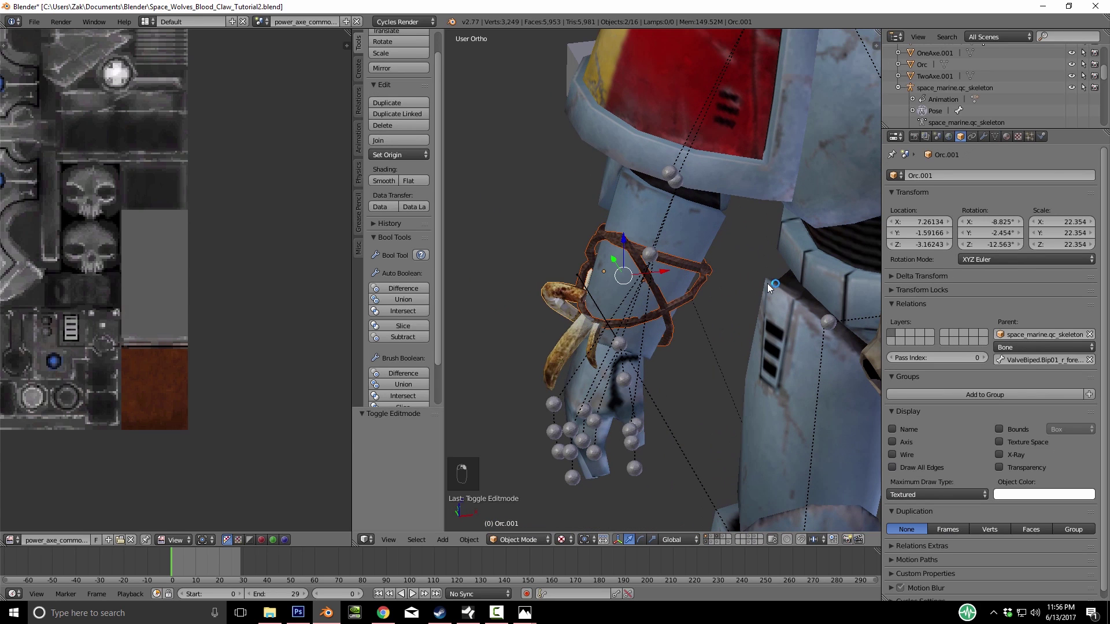
key("ctrl+j")
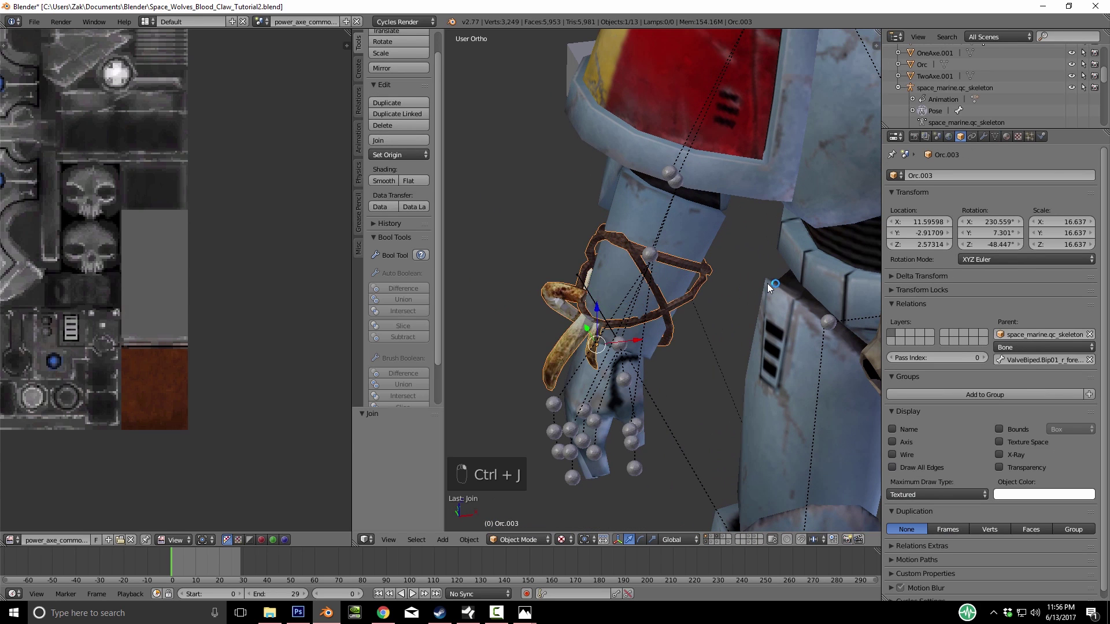
Move the joined arm band and claws to the third layer
scroll(769, 288, "down", 4)
key("m")
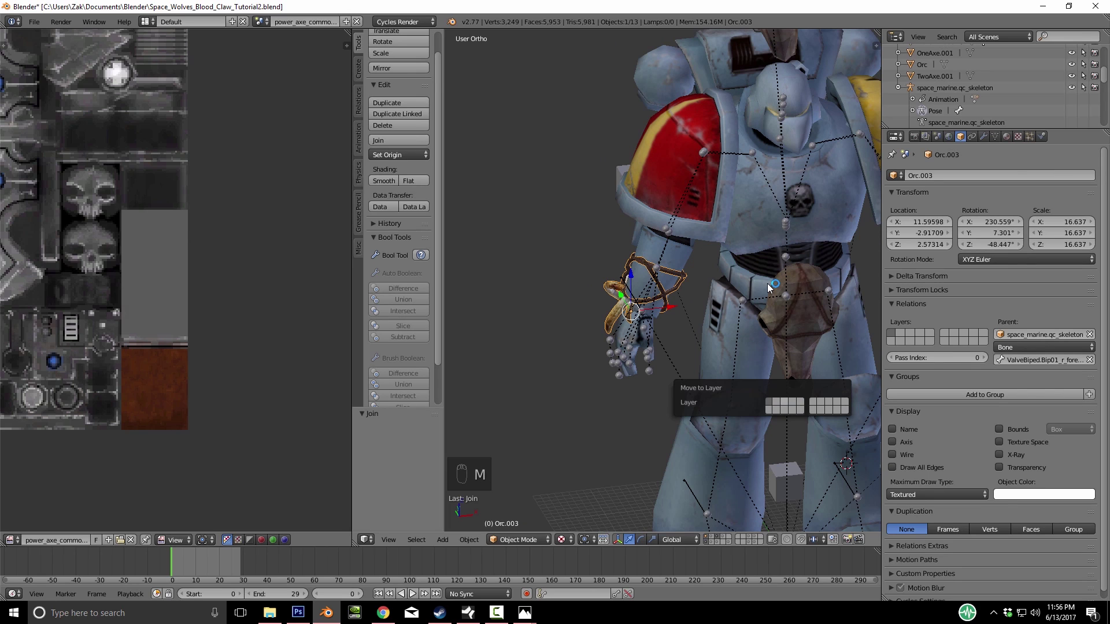
scroll(768, 287, "down", 5)
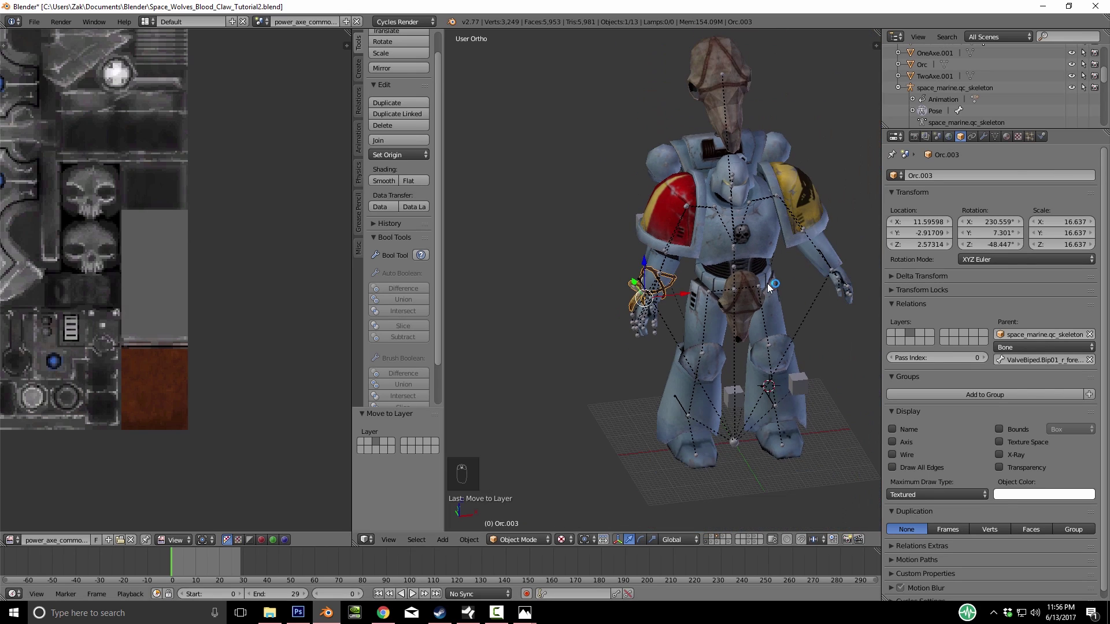
Display only the third layer, deselect everything and examine the marine with the clawed arm band from the side and front
key("3")
middle_click_drag(768, 287, 888, 294)
key("a")
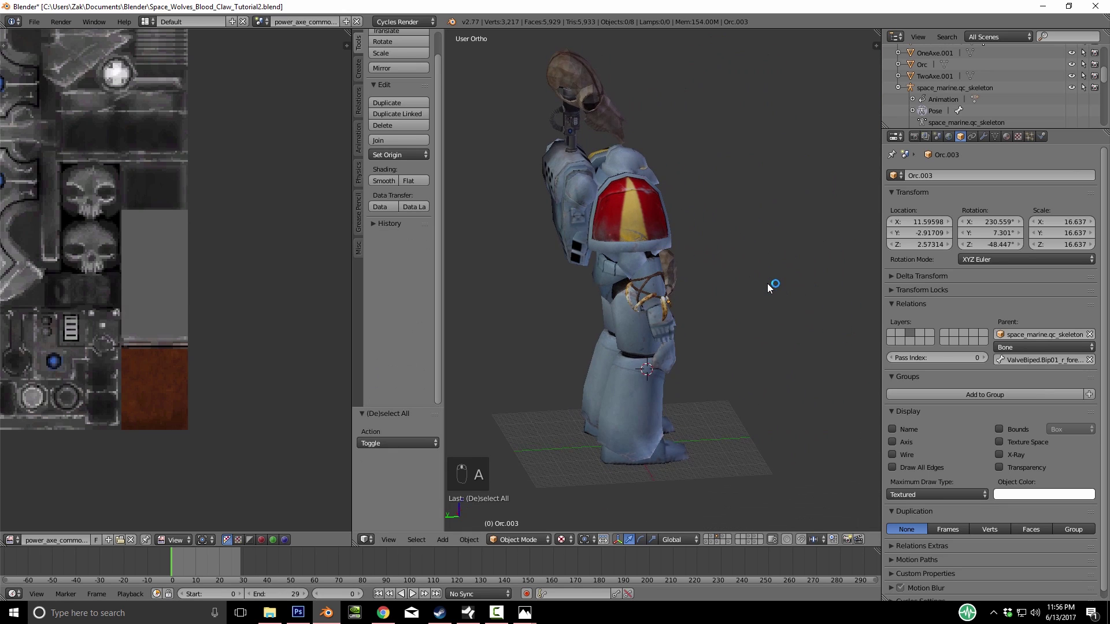
scroll(768, 287, "up", 3)
middle_click_drag(769, 287, 826, 287)
scroll(769, 287, "down", 5)
scroll(769, 287, "up", 4)
scroll(768, 287, "down", 3)
scroll(769, 288, "up", 4)
scroll(768, 287, "down", 4)
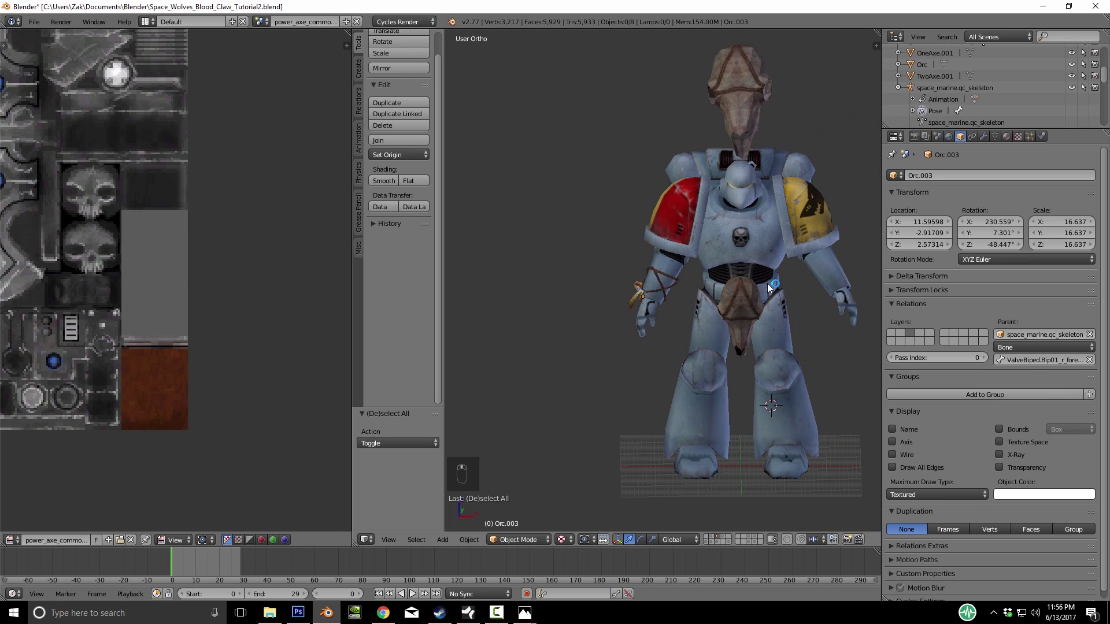
Separate the fur cape from the orc's mesh and move it to the third layer with the marine
key("2")
middle_click_drag(769, 287, 826, 287)
key("Tab")
key("l")
key("p")
key("m")
key("KP_1")
key("Return")
key("a")
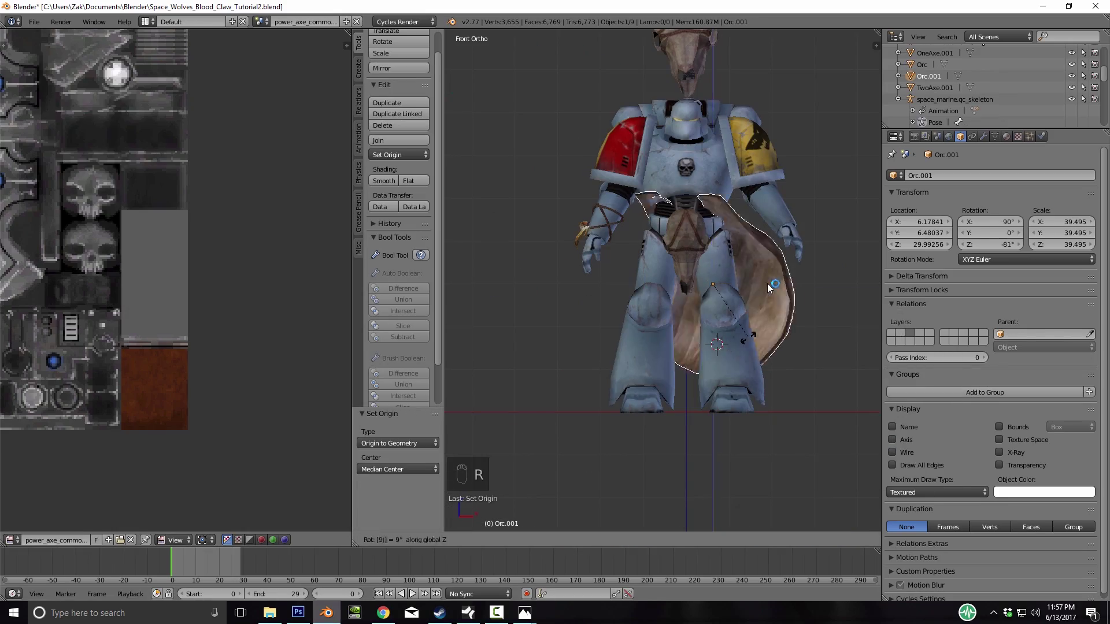
Stretch the lower tip of the fur cape's mesh about 9.08 downward along Z
scroll(769, 287, "down", 3)
key("Tab")
scroll(769, 287, "up", 8)
scroll(768, 287, "down", 5)
key("g")
key("z")
left_click(769, 287)
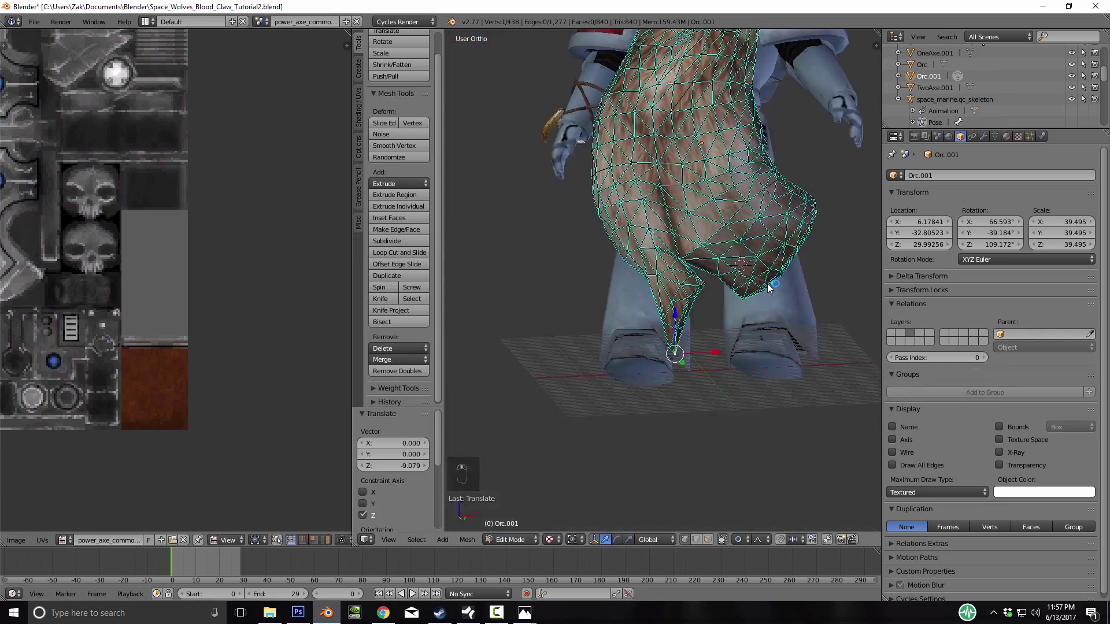
Reshape the fur cape by moving further vertices of its mesh
scroll(769, 288, "up", 4)
left_click(769, 287)
scroll(769, 287, "down", 4)
key("a")
key("a")
middle_click_drag(768, 287, 855, 288)
key("Tab")
key("Tab")
key("a")
scroll(768, 288, "up", 5)
key("g")
key("g")
Box-select vertices of the fur cape through the mesh in see-through display and move them
mouse_move(768, 288)
middle_mouse_down()
mouse_move(682, 287)
mouse_move(855, 306)
mouse_move(827, 288)
mouse_move(682, 287)
middle_mouse_up()
key("a")
key("z")
key("b")
key("z")
key("g")
key("Tab")
Scale the fur piece to about 25.69 and move it about -8.12 in X and -3.9 in Z to hang in front of the waist
scroll(769, 288, "down", 6)
key("s")
key("KP_1")
key("g")
key("g")
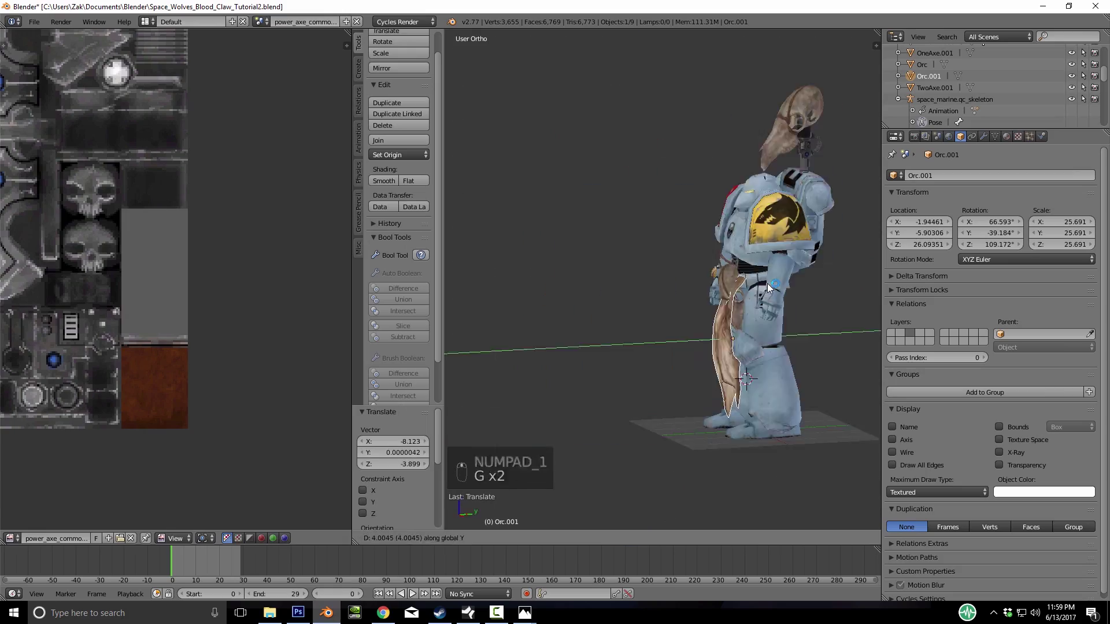
Pull the upper part of the fur piece toward the waist along Y by about 3.38 with proportional editing
scroll(769, 288, "up", 5)
key("Tab")
key("g")
key("y")
middle_click_drag(769, 287, 855, 287)
left_click(768, 287)
key("g")
key("y")
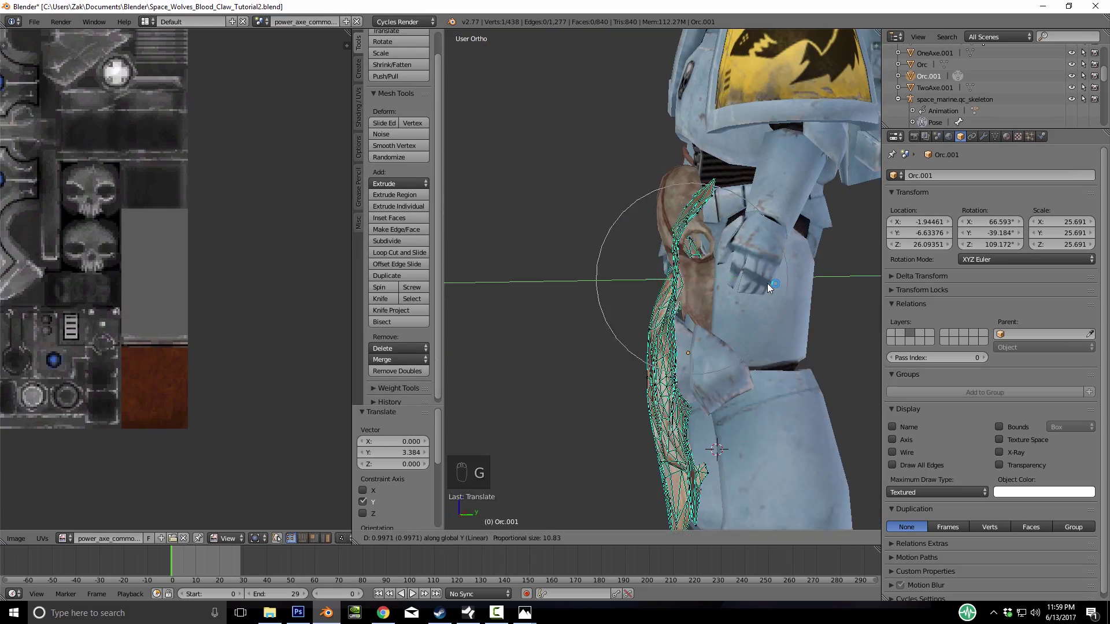
Shift vertices of the fur piece about 0.75 along Y with proportional editing to refine its fit against the body
middle_click_drag(769, 288, 653, 287)
scroll(768, 287, "up", 6)
scroll(769, 288, "down", 6)
key("a")
key("a")
key("z")
key("z")
key("g")
Pull the fur piece's vertices near the marine's right hip forward along Y with proportional editing
middle_click_drag(768, 287, 884, 288)
key("g")
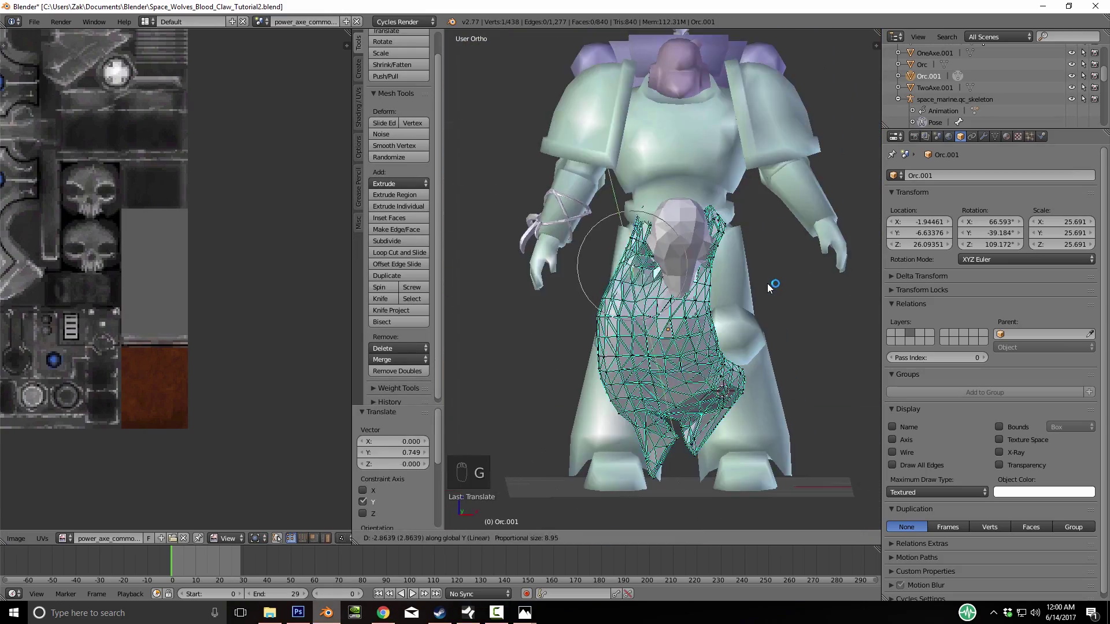
key("Tab")
key("Tab")
key("g")
middle_click_drag(768, 288, 653, 288)
Save the file and rename the fur piece as Sash1
key("Tab")
key("ctrl+s")
double_click(928, 76)
type("Sash1")
Open the goblin's mesh for editing and test-select the geometry linked to the fur bundle on its back
right_click(539, 292)
middle_click_drag(769, 287, 653, 287)
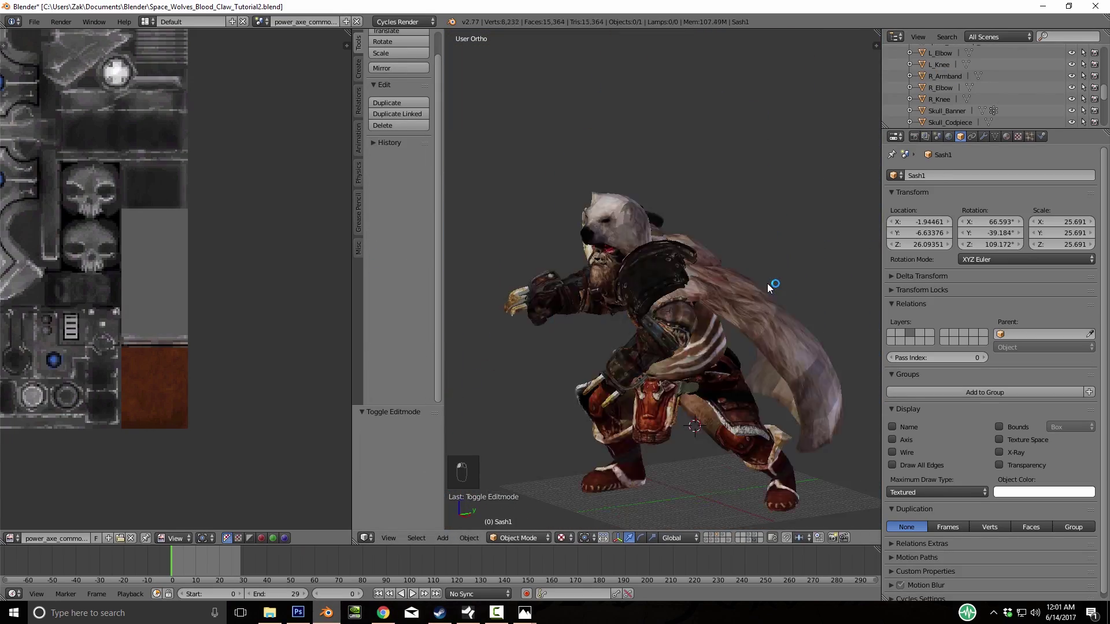
key("Tab")
scroll(768, 287, "up", 5)
key("a")
key("KP_Decimal")
middle_click_drag(768, 287, 769, 288)
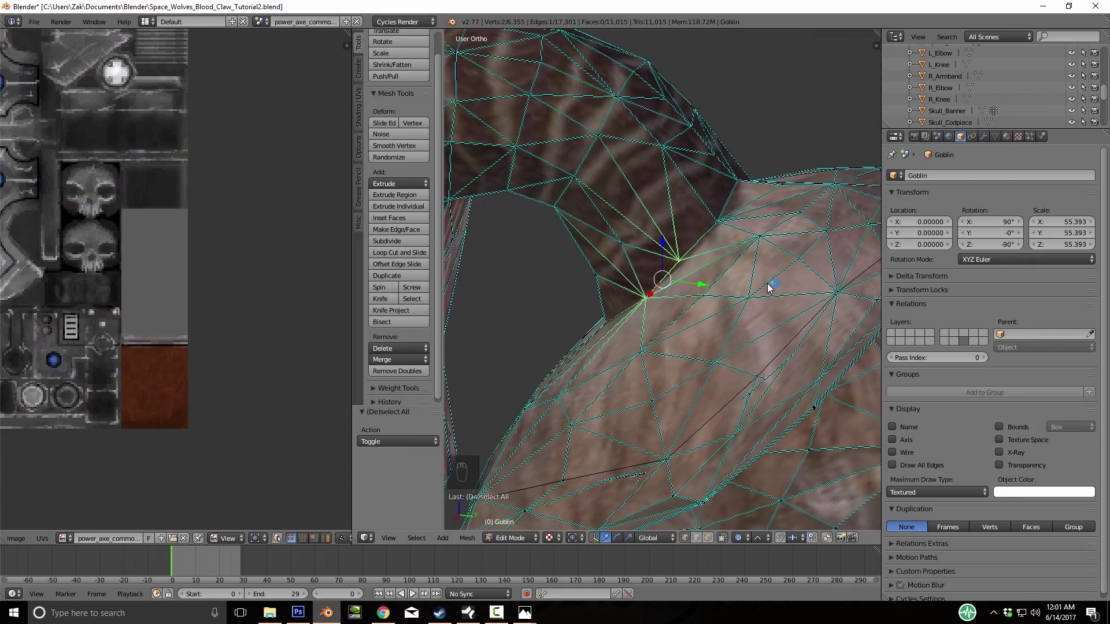
scroll(769, 288, "down", 10)
scroll(769, 287, "up", 8)
key("l")
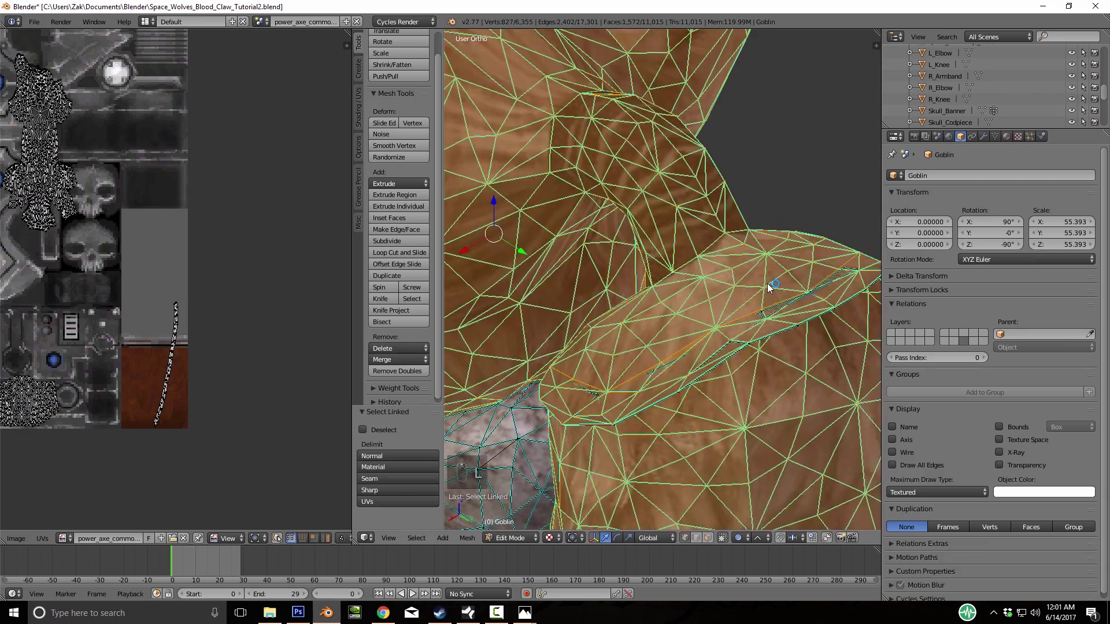
scroll(769, 287, "down", 8)
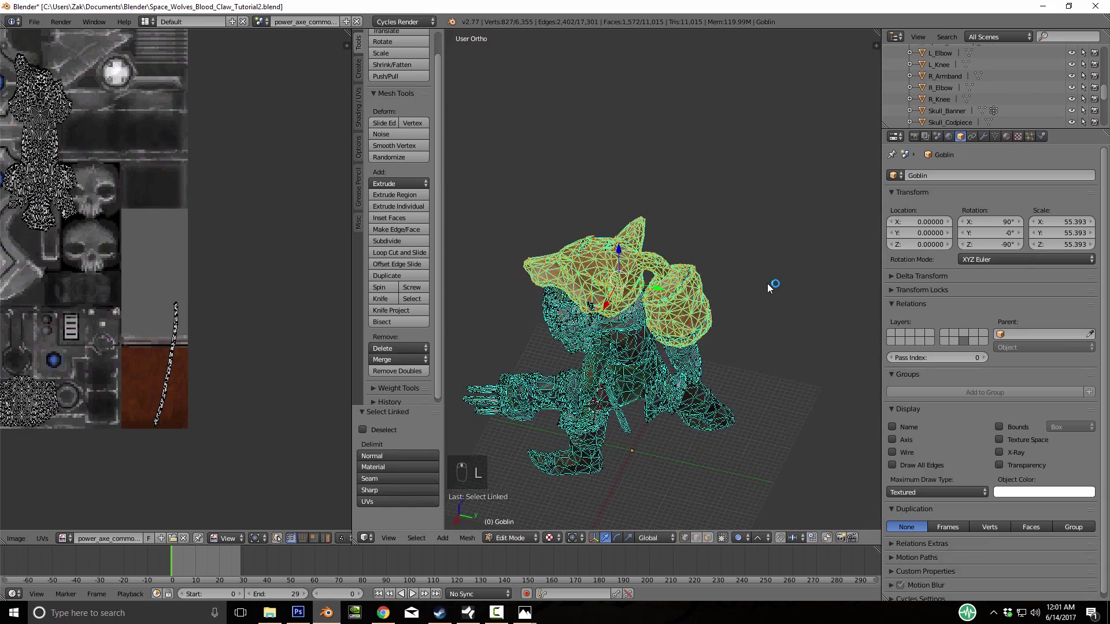
key("a")
Select the ring of edges where the curved strand meets the goblin's fur bundle and apply Edge Split to it
scroll(768, 287, "up", 8)
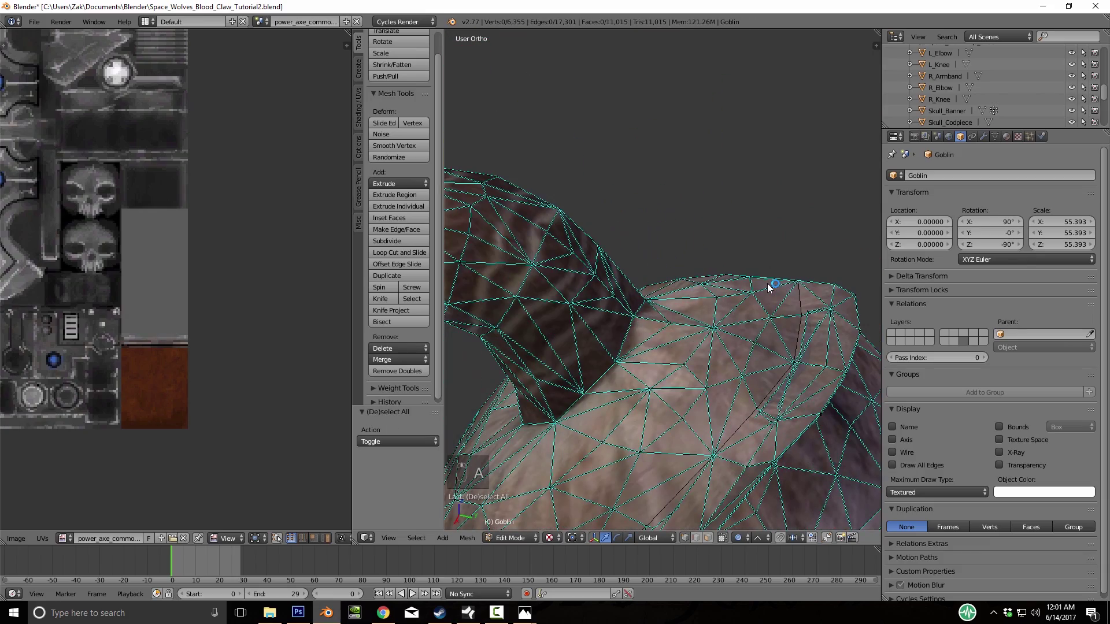
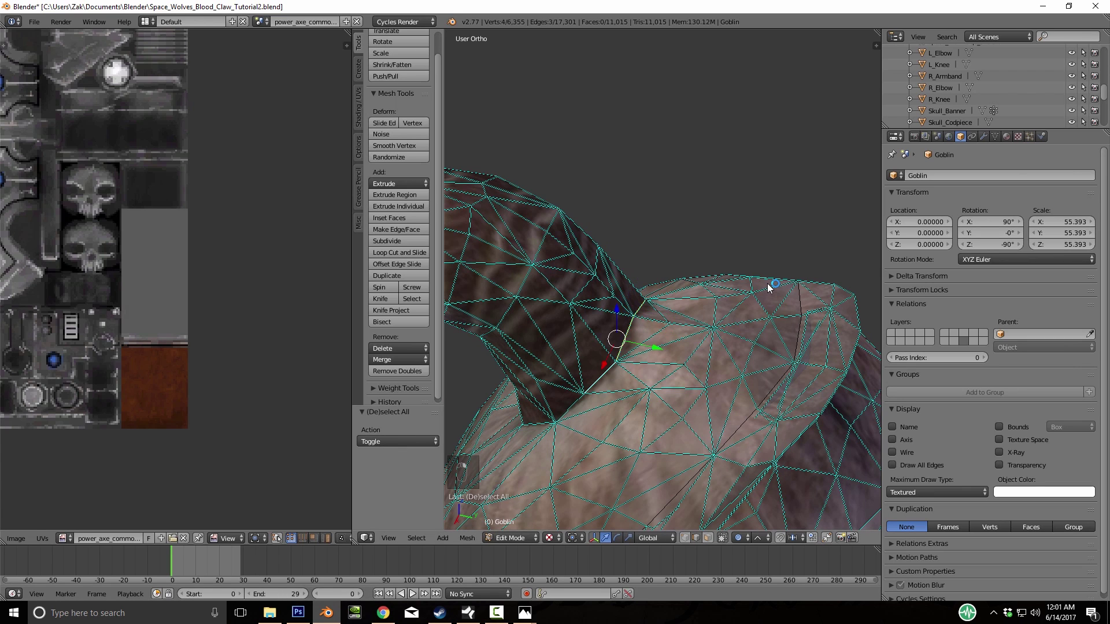
key("KP_Decimal")
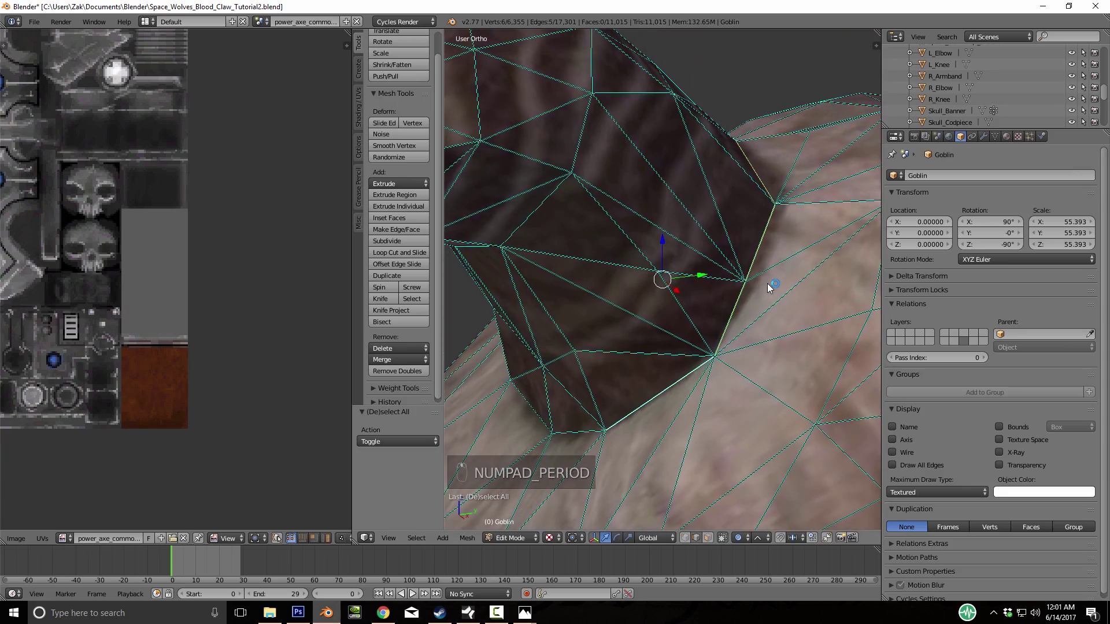
key("KP_5")
middle_click_drag(768, 284, 767, 284)
right_click(768, 284, "shift")
right_click(767, 284, "shift")
scroll(768, 284, "down", 6)
scroll(767, 283, "up", 3)
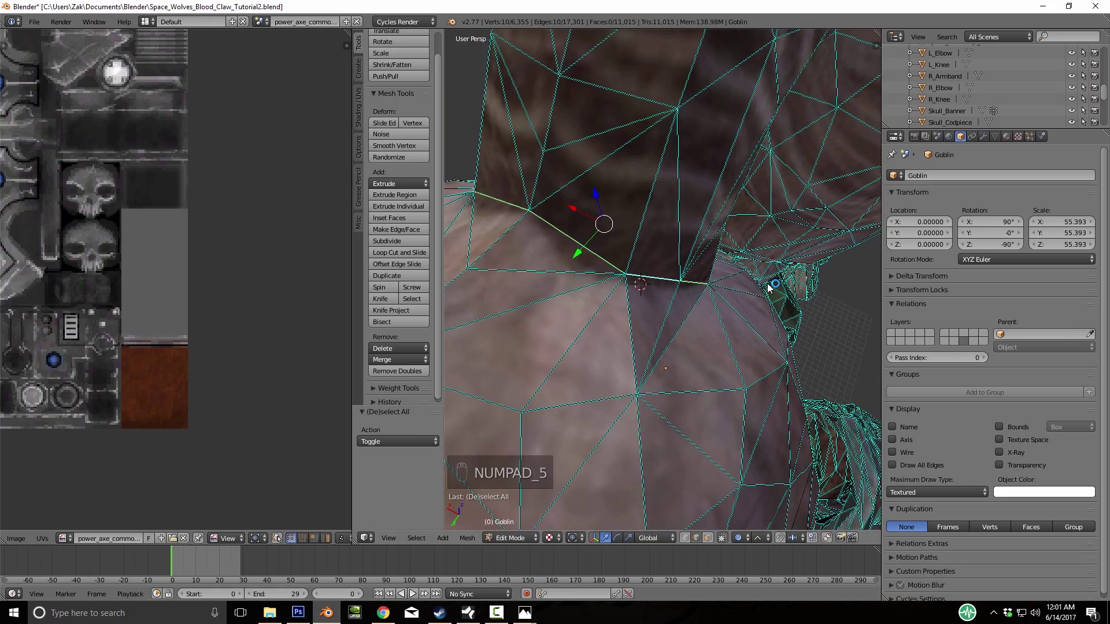
key("KP_5")
scroll(768, 284, "down", 8)
middle_click_drag(767, 284, 867, 283)
scroll(768, 284, "up", 4)
key("ctrl+e")
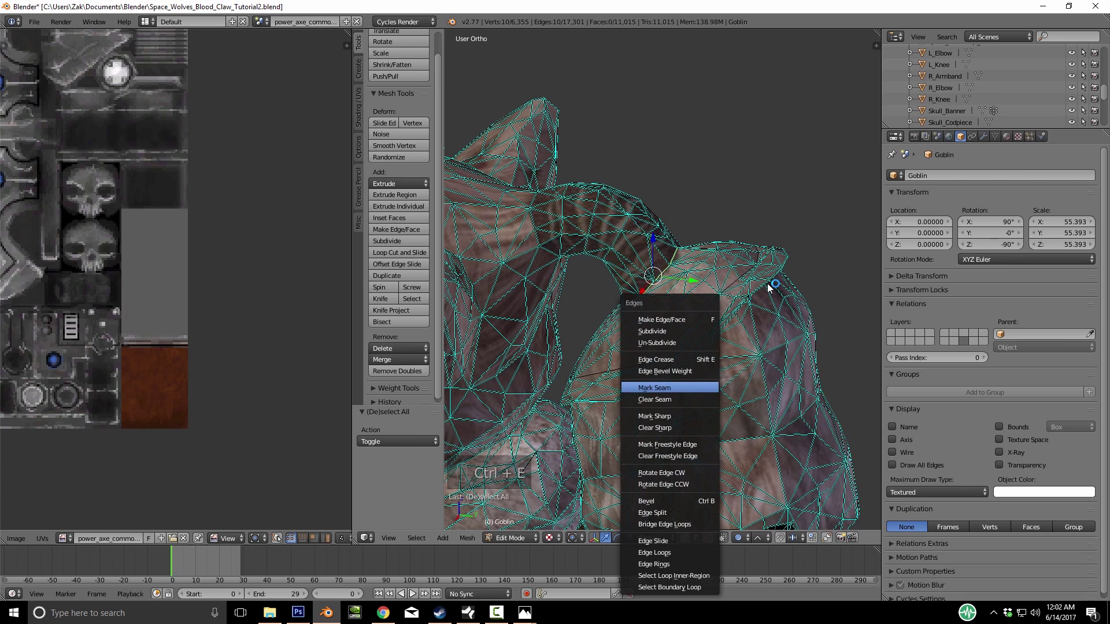
key("Return")
scroll(768, 287, "down", 2)
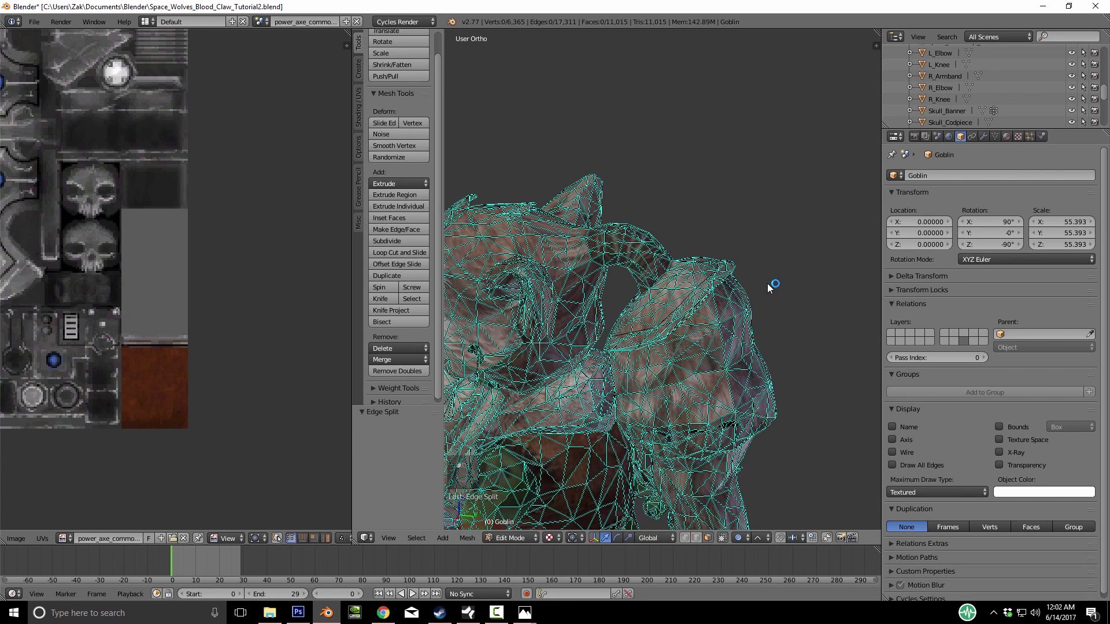
Select the linked geometry of the goblin's fur bundle delimited by seam, including its hanging lower section
scroll(768, 287, "up", 4)
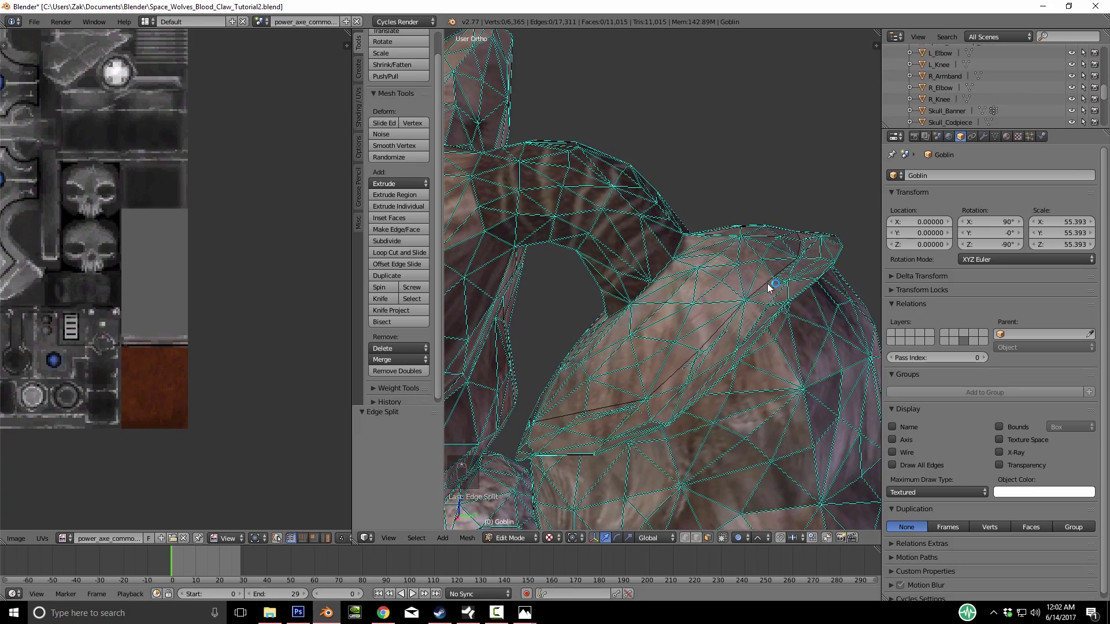
key("l")
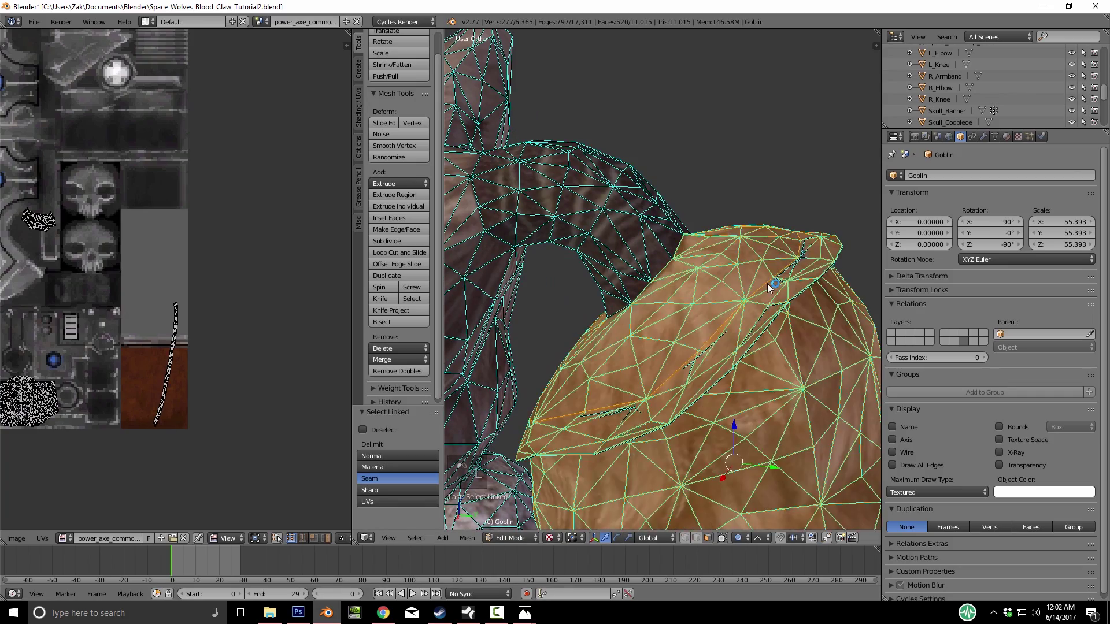
scroll(769, 288, "down", 4)
scroll(768, 287, "down", 1)
middle_click_drag(769, 288, 701, 180, "shift")
scroll(768, 287, "up", 9)
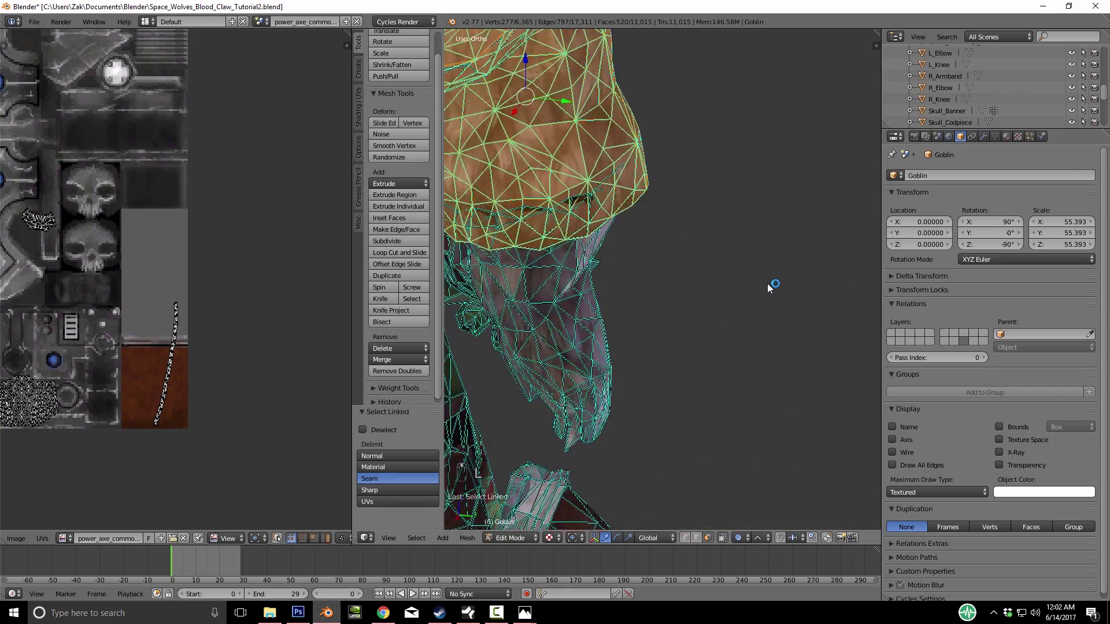
middle_click_drag(769, 288, 997, 351, "shift")
key("l")
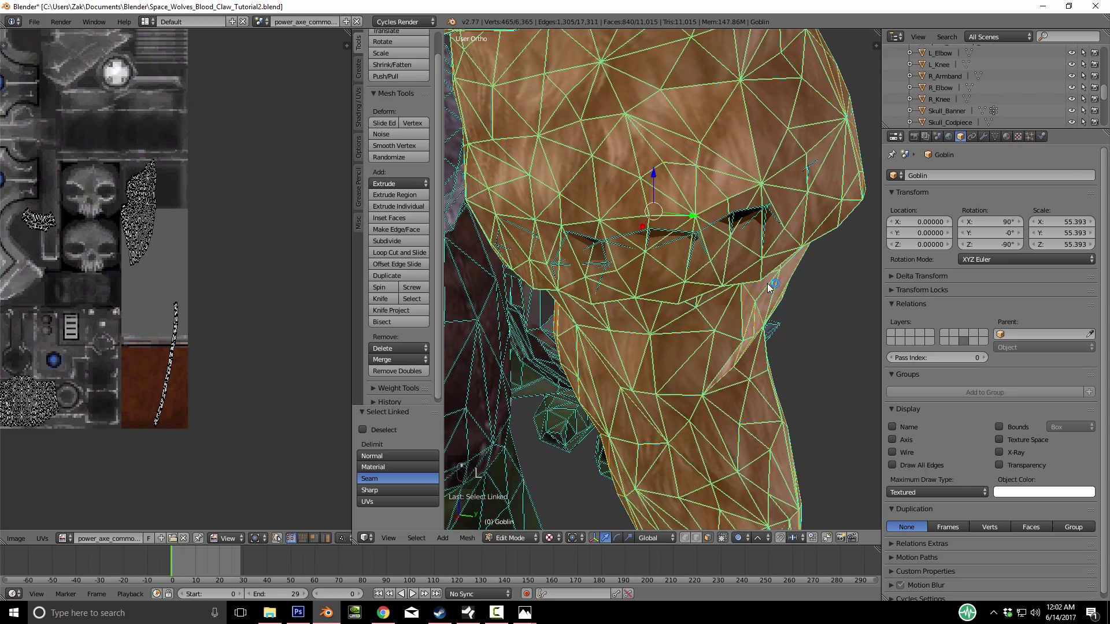
Show the goblin in wireframe, add the fur bundle's unselected rear patches to the selection and disable proportional editing
scroll(768, 287, "down", 2)
mouse_move(769, 287)
middle_mouse_down()
mouse_move(720, 297)
mouse_move(790, 295)
mouse_move(731, 147)
mouse_move(793, 276)
mouse_move(770, 276)
mouse_move(741, 408)
mouse_move(770, 246)
mouse_move(722, 272)
mouse_move(767, 292)
middle_mouse_up()
scroll(768, 287, "up", 1)
scroll(769, 287, "down", 3)
scroll(769, 287, "up", 4)
key("z")
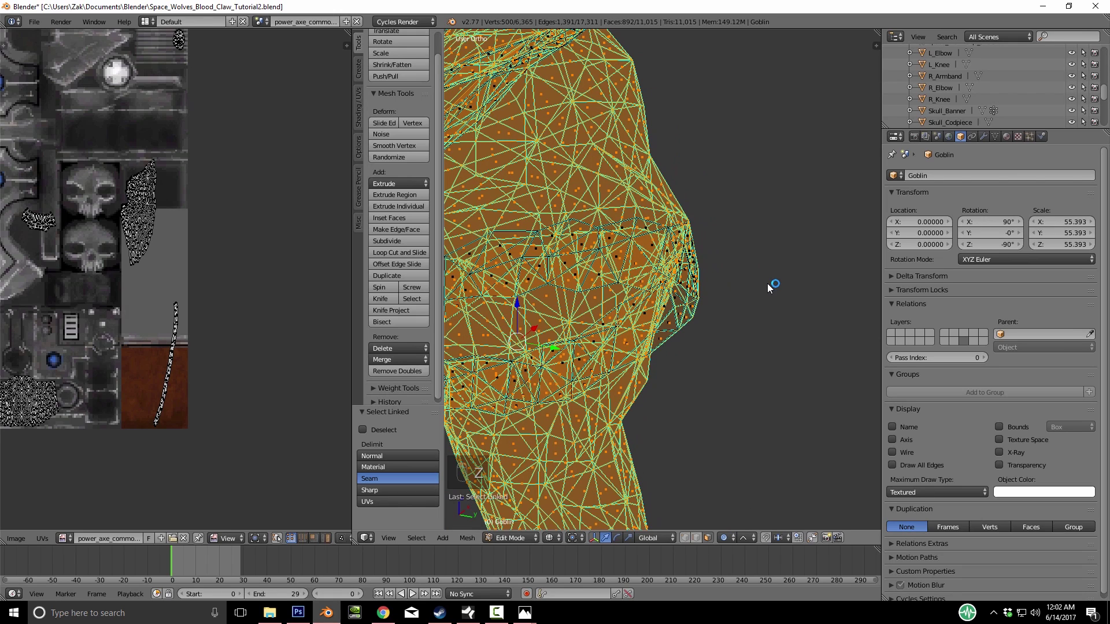
key("l")
scroll(768, 287, "down", 5)
key("g")
right_click(768, 287)
left_click(727, 538)
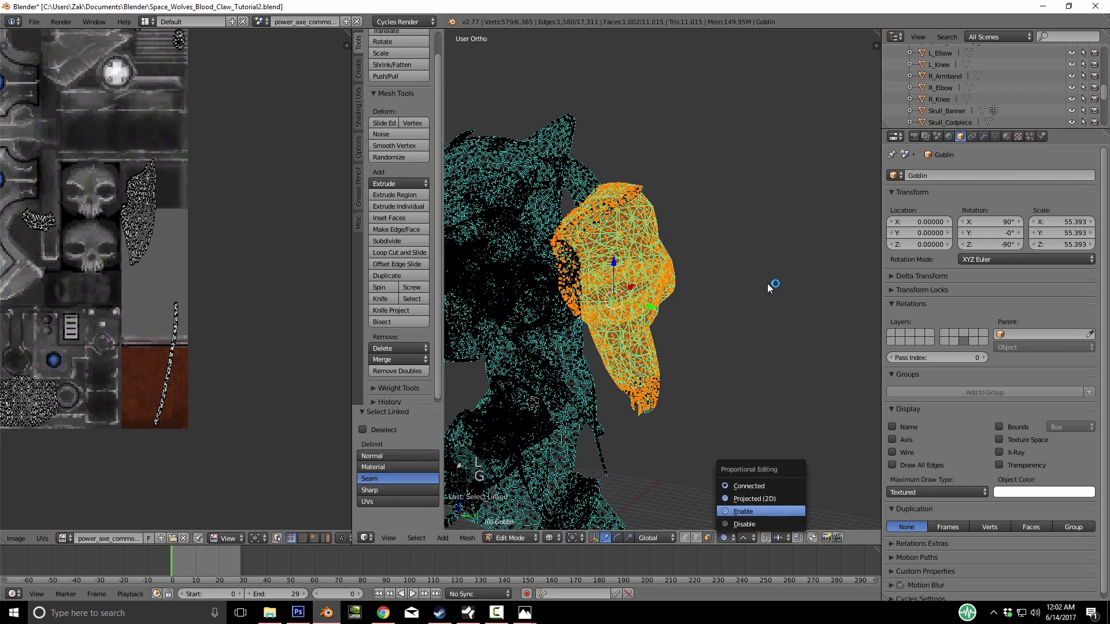
left_click(753, 525)
Add the linked strip along the fur bundle's upper edge to the selection and test-move the selection to check for missed parts
middle_click_drag(769, 287, 823, 409, "shift")
scroll(768, 287, "up", 7)
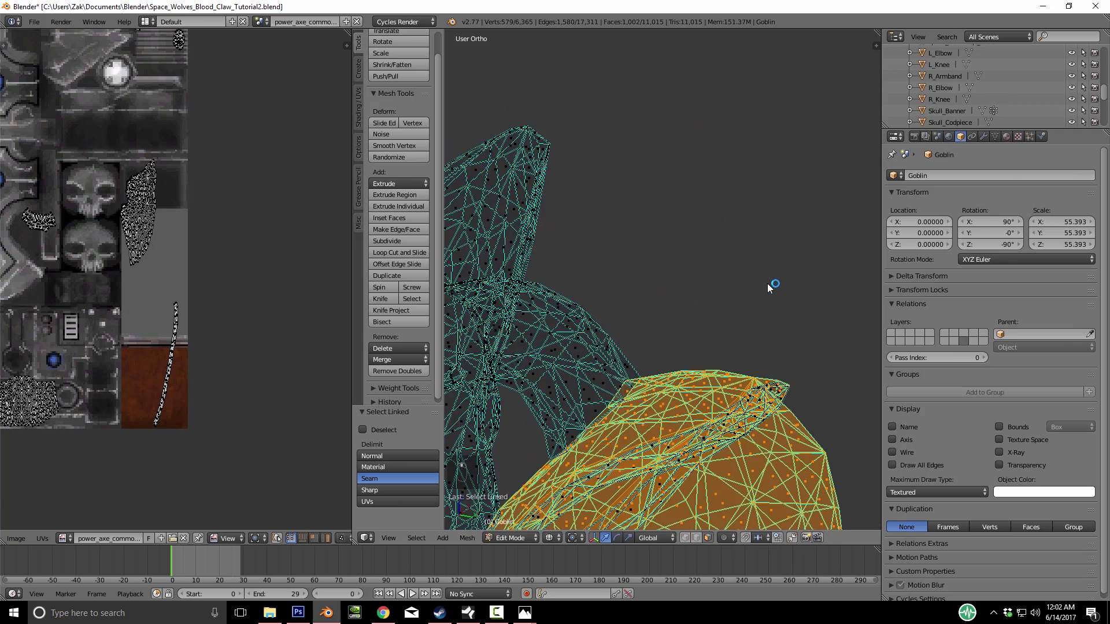
key("l")
scroll(769, 287, "down", 7)
key("g")
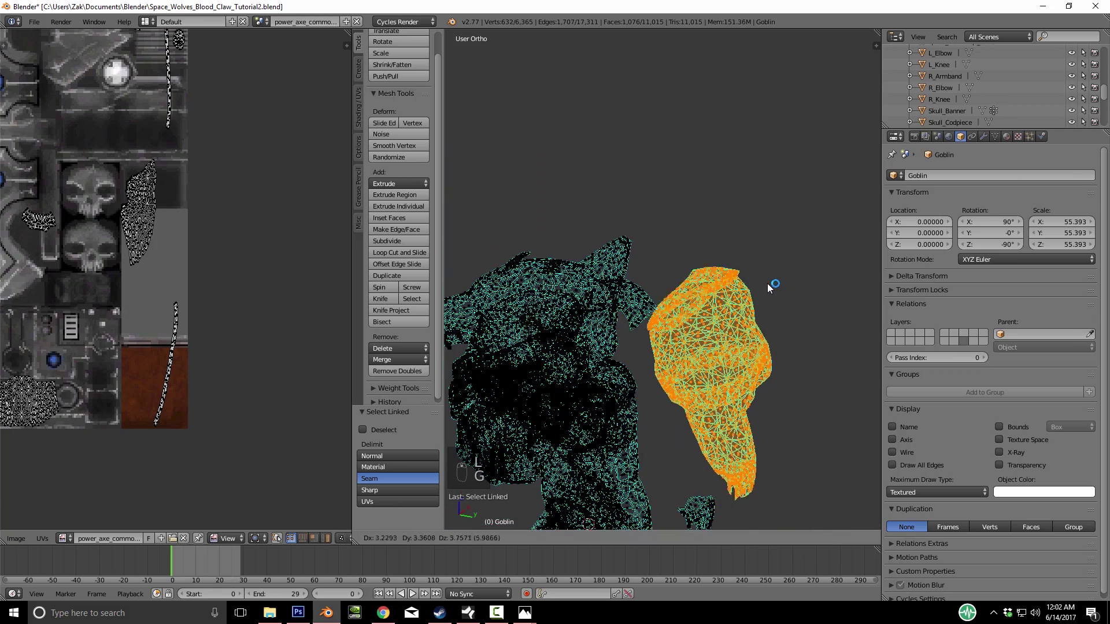
right_click(769, 287)
Add the small linked pieces at the fur bundle's lower tip to the selection and test-move it again
middle_click_drag(768, 287, 734, 58, "shift")
scroll(769, 287, "up", 6)
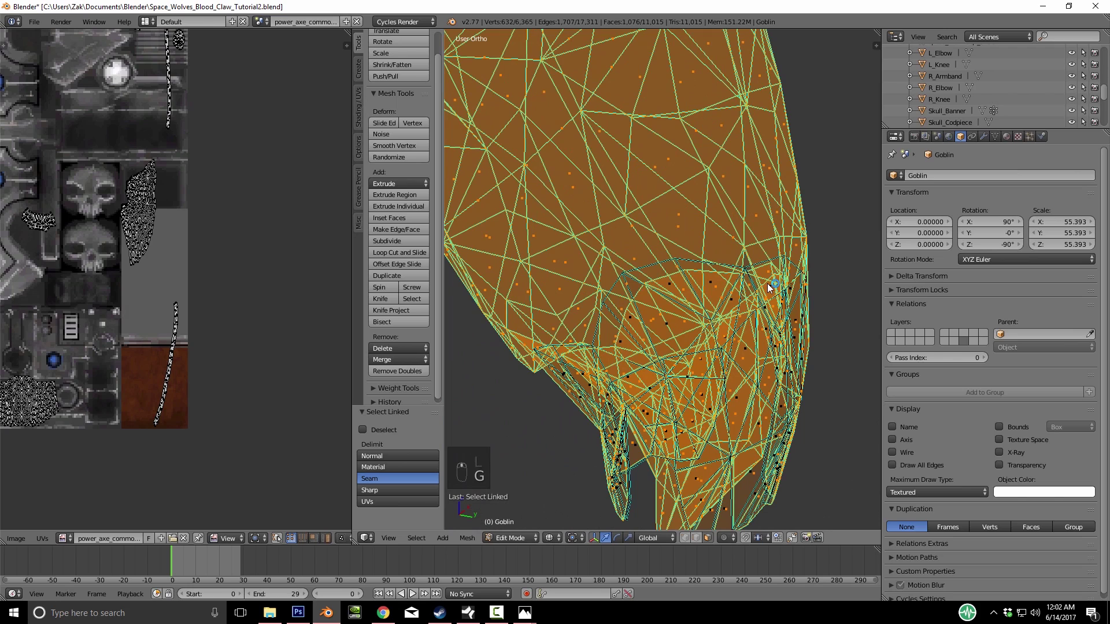
key("l")
scroll(769, 287, "down", 4)
key("g")
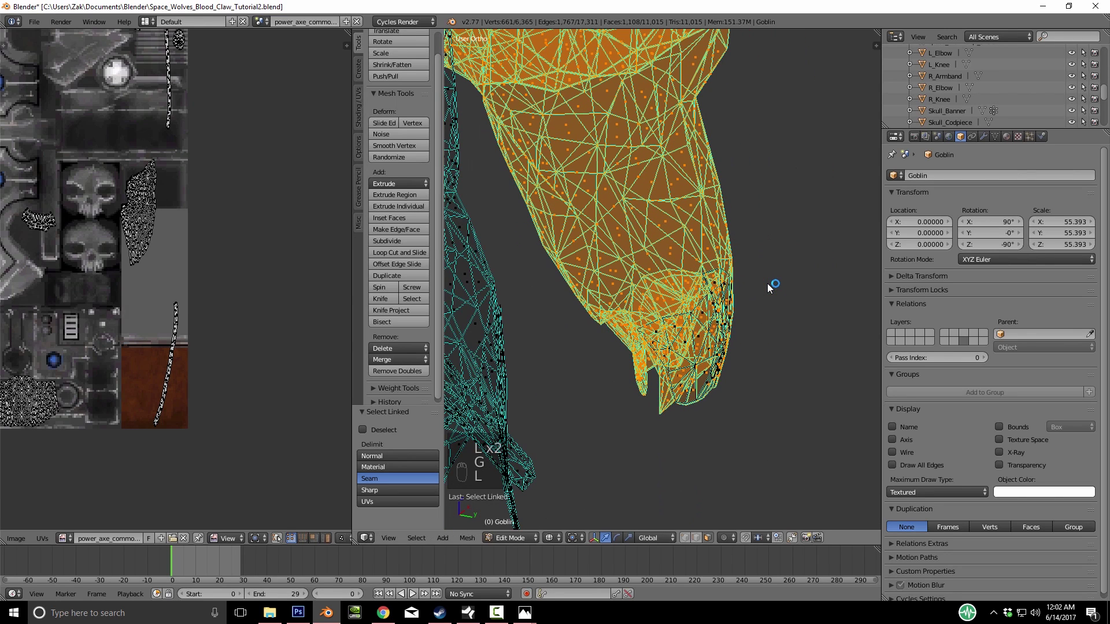
key("l")
key("g")
right_click(768, 287)
Switch the viewport shading from wireframe to Texture to display the selected fur bundle with its textures
scroll(769, 287, "down", 6)
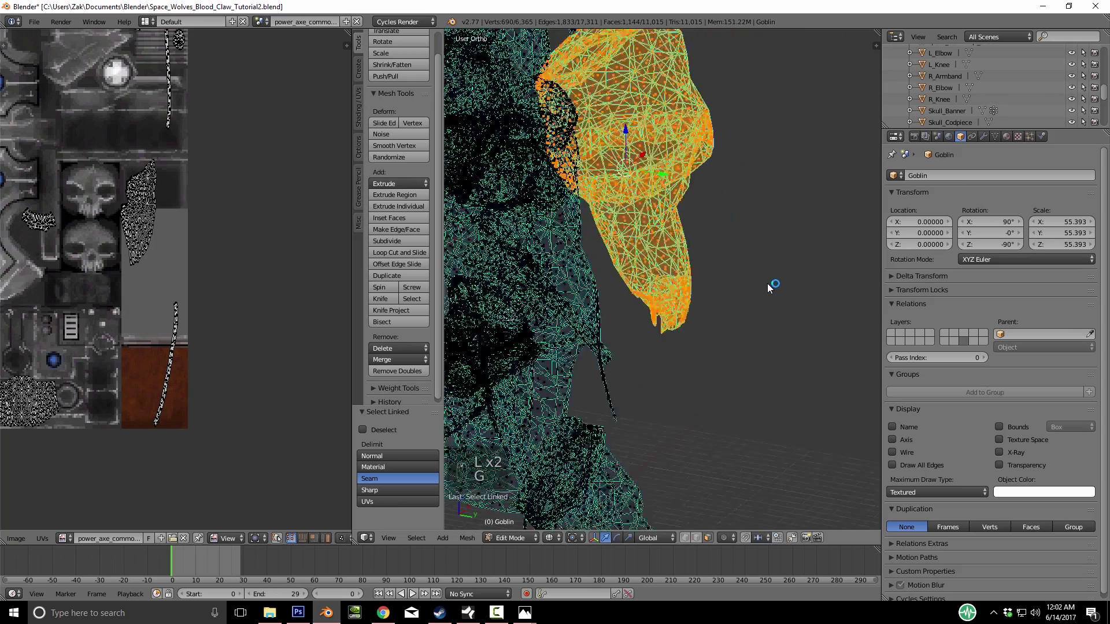
key("z")
key("z")
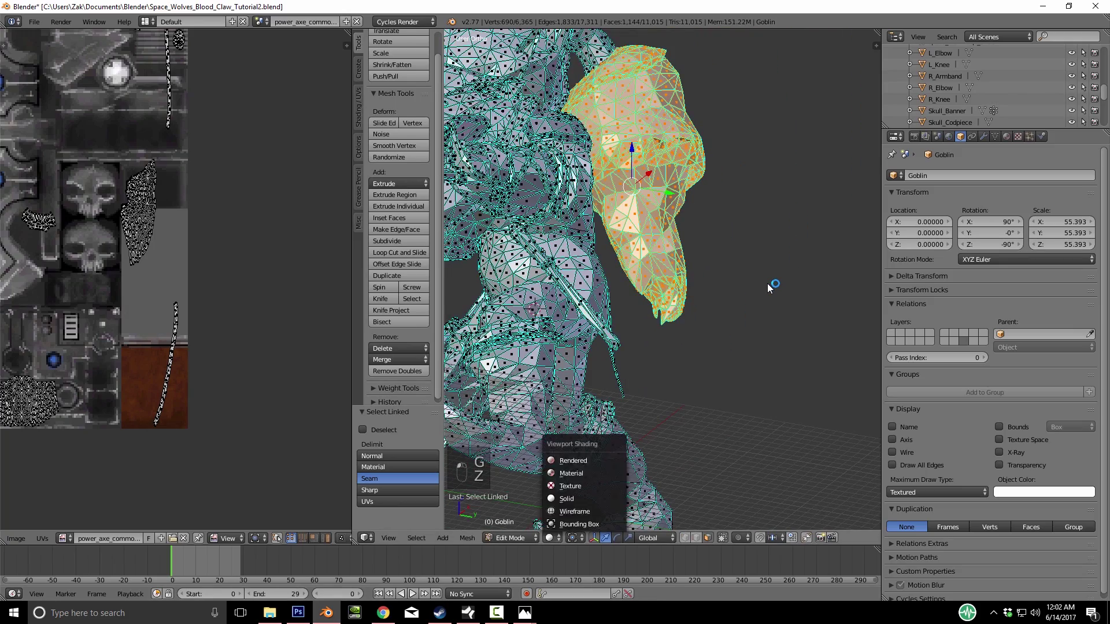
key("Down")
key("Return")
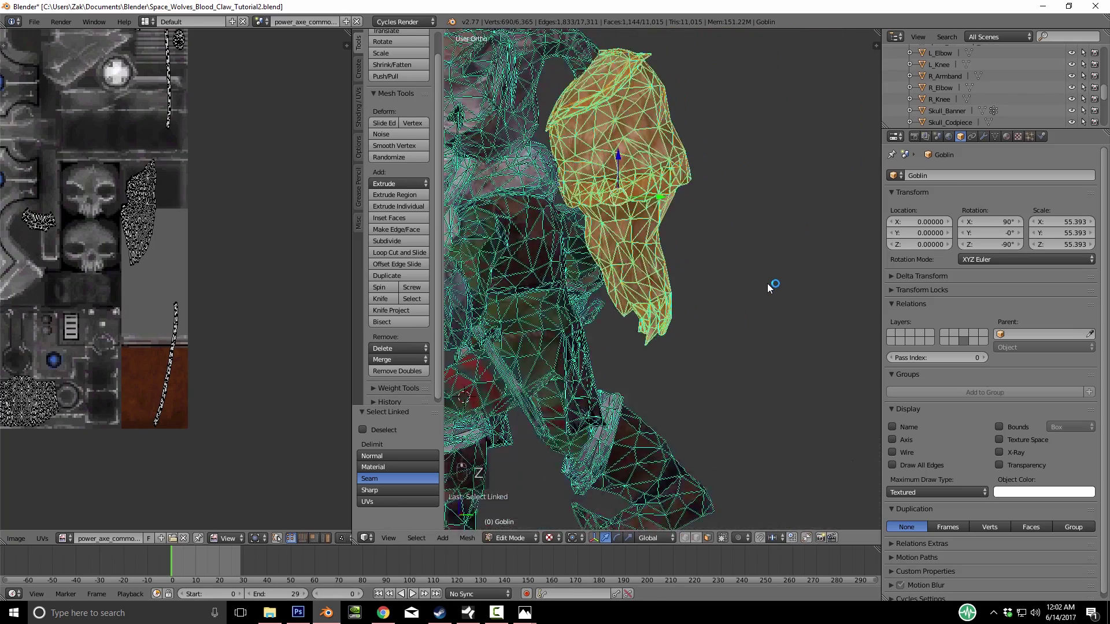
Duplicate the selected fur bundle in place, separate the copy into its own object and return to Object Mode
key("shift+d")
right_click(769, 287)
key("p")
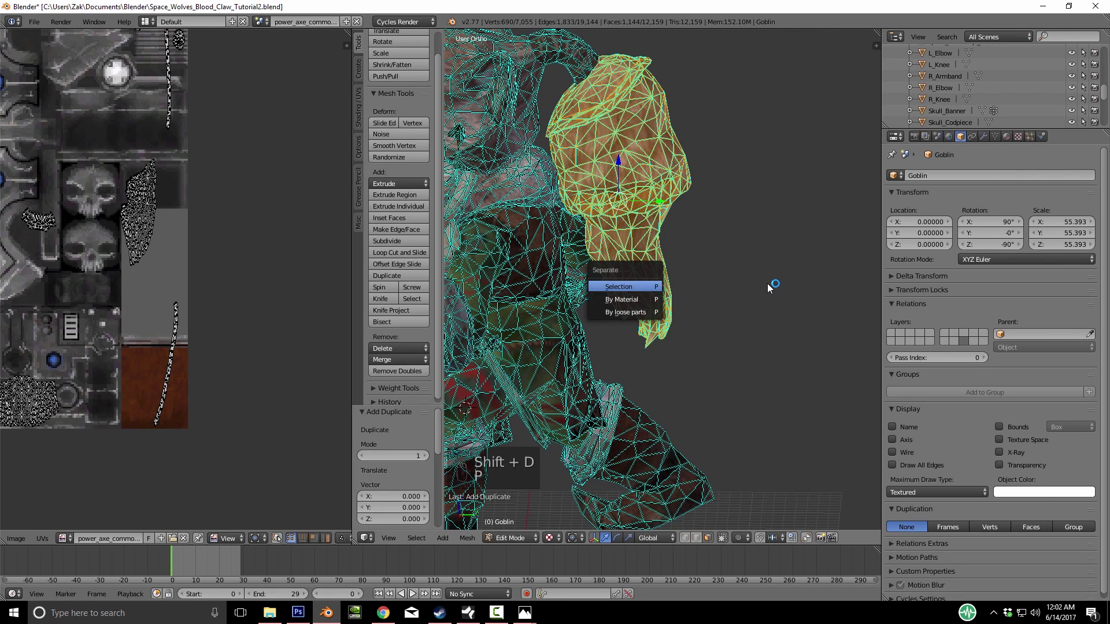
key("Return")
key("Tab")
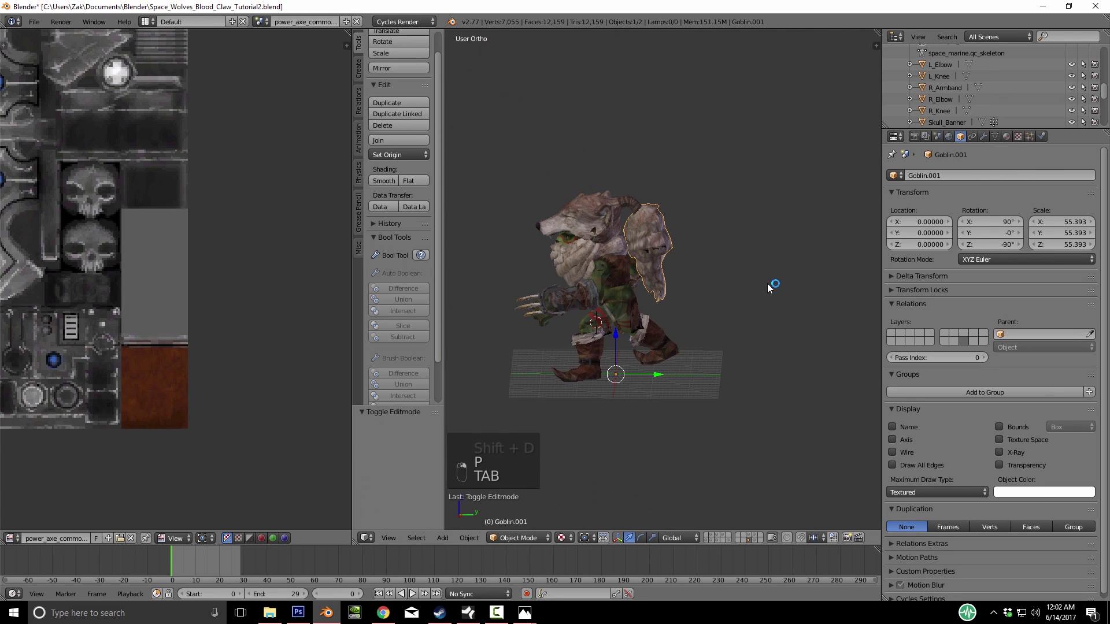
Move the separated fur bundle to layer 13 and show that layer with the helmet
middle_click_drag(769, 287, 783, 333, "shift")
key("m")
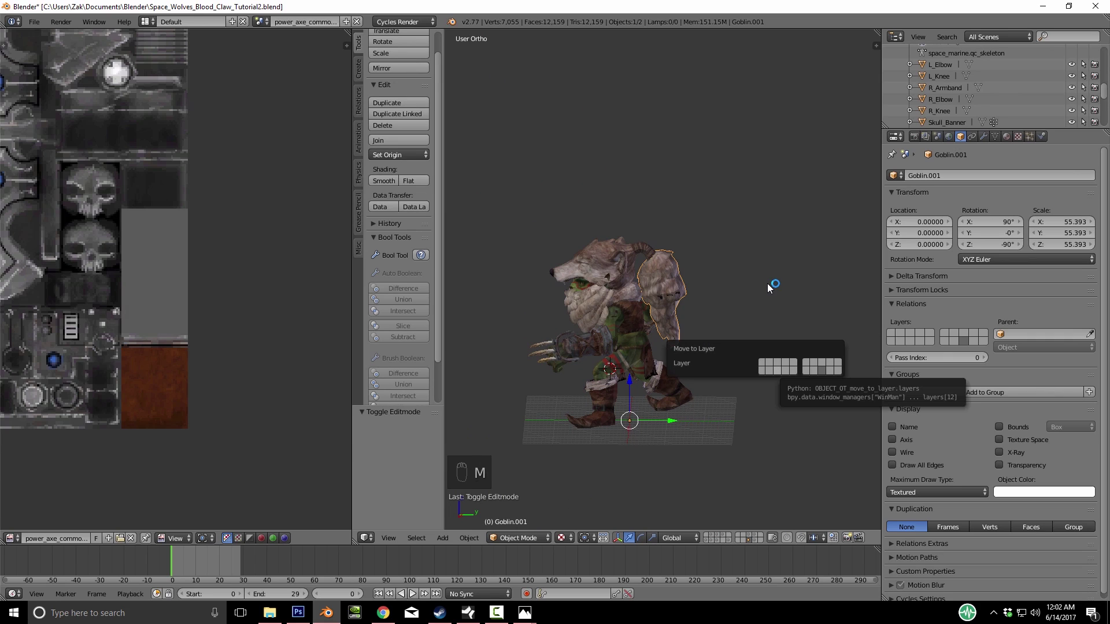
left_click(778, 370)
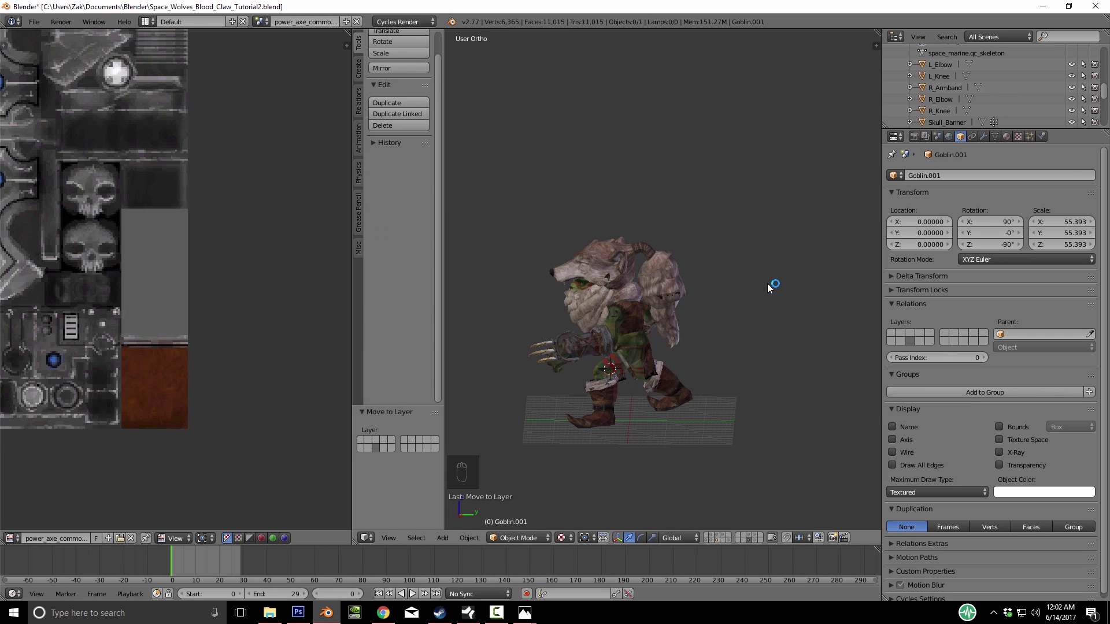
middle_click_drag(768, 288, 803, 302)
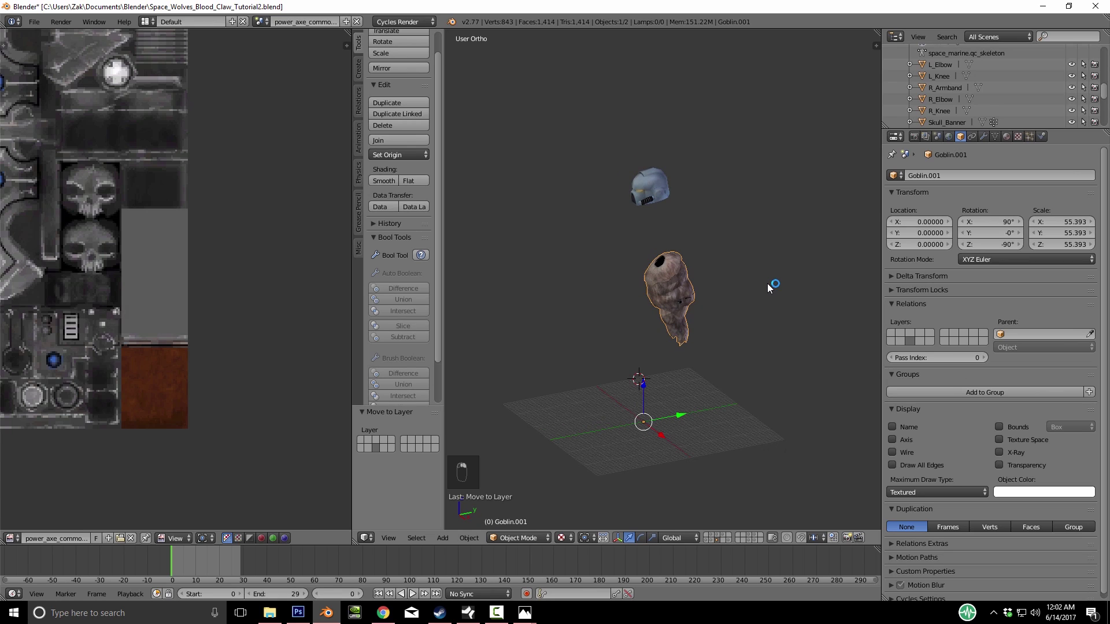
Raise the fur bundle to the helmet's height in front view and set its origin to its geometry
key("KP_1")
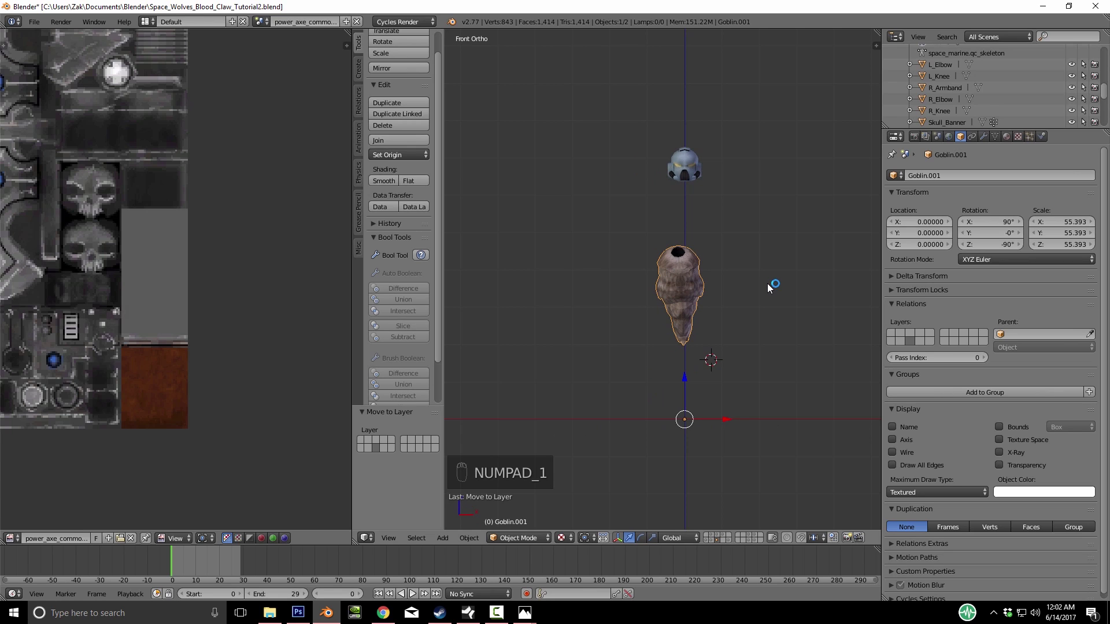
key("g")
left_click(768, 287)
key("space")
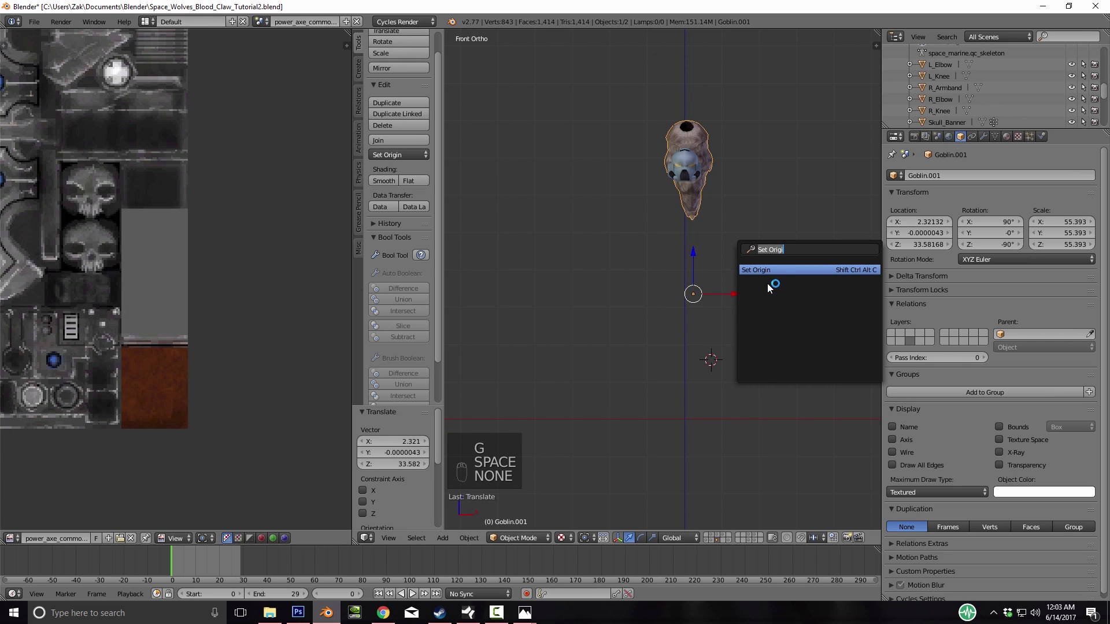
key("Return")
key("Return")
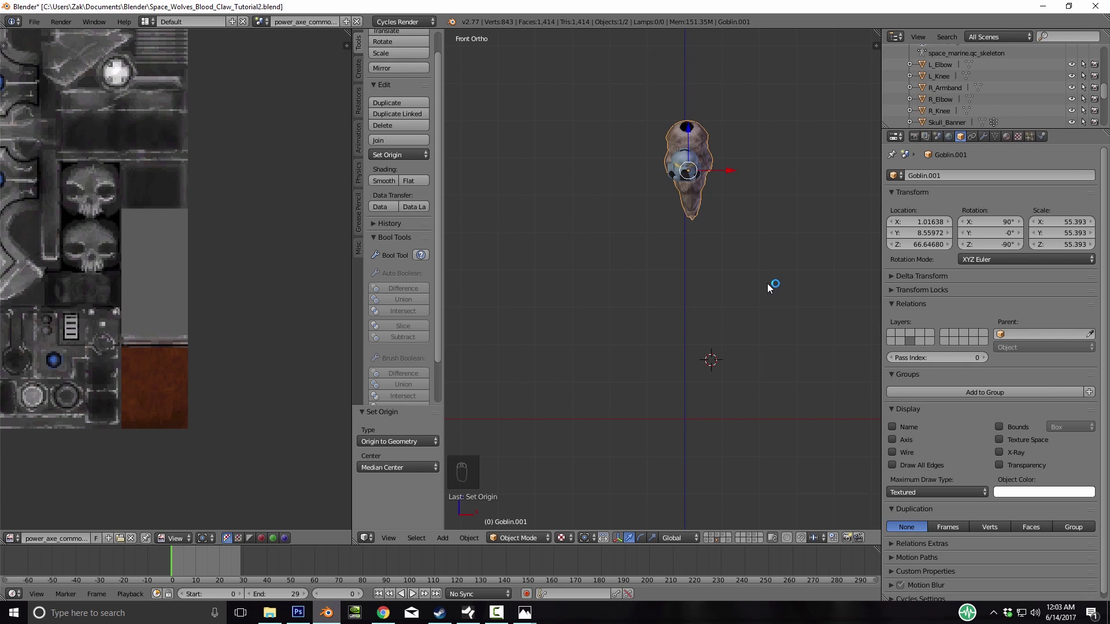
Parent the fur bundle to the ValveBiped.Bip01_head bone of space_marine.qc_skeleton
left_click(1040, 334)
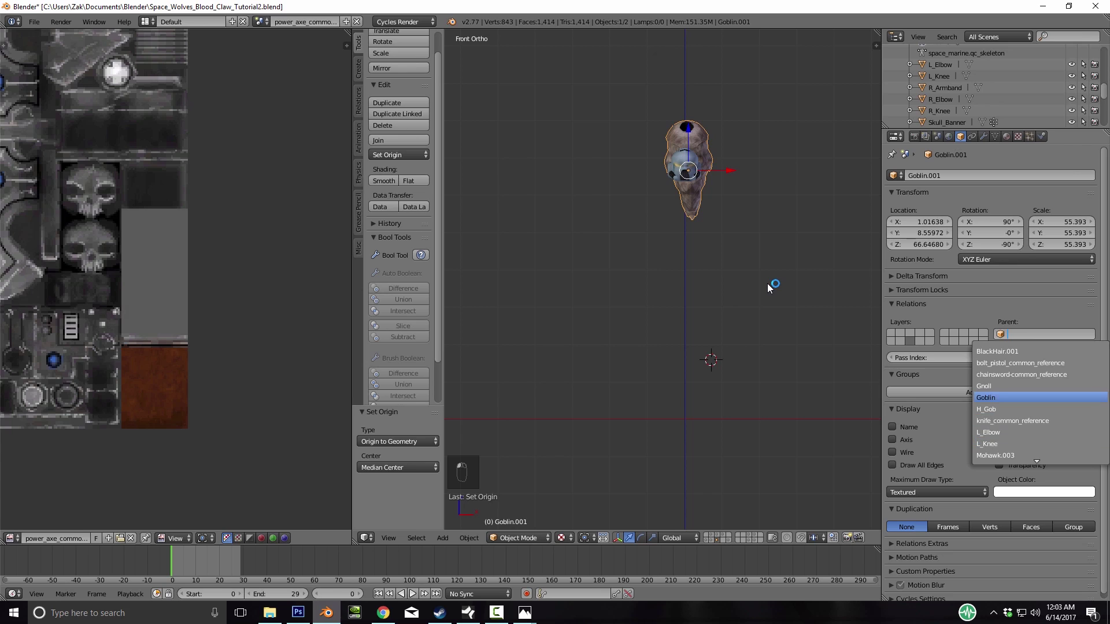
scroll(1040, 404, "down", 7)
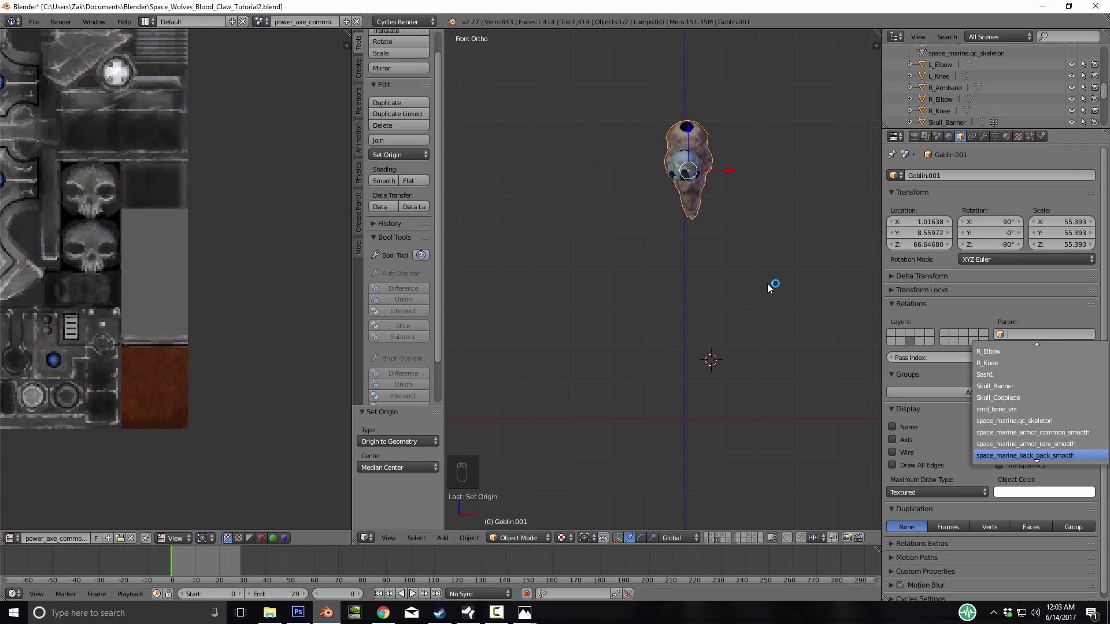
left_click(1040, 420)
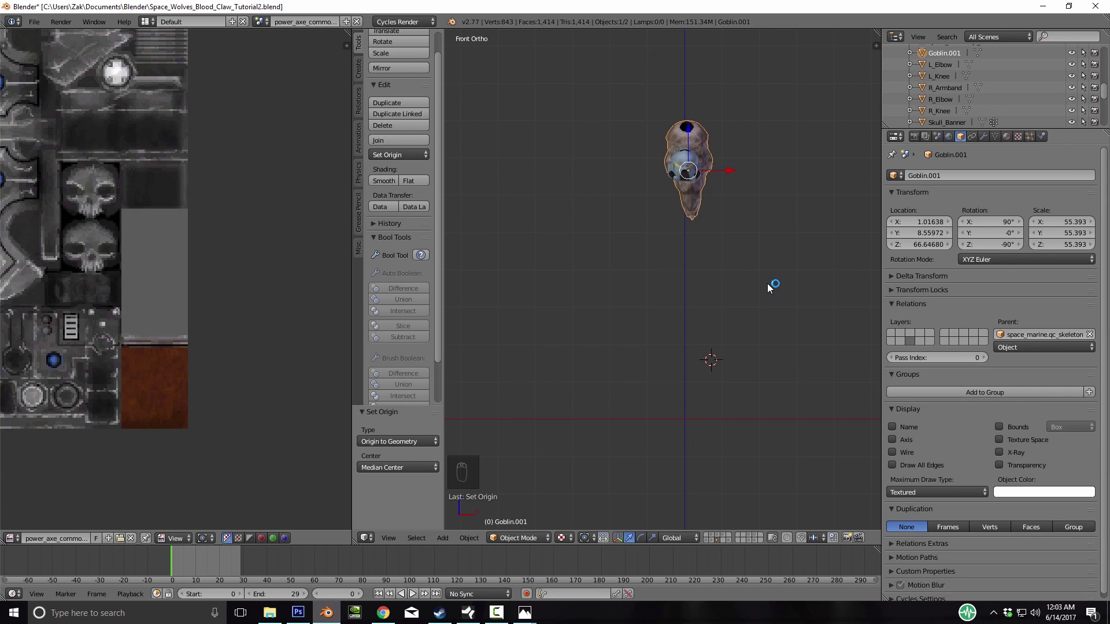
left_click(1044, 348)
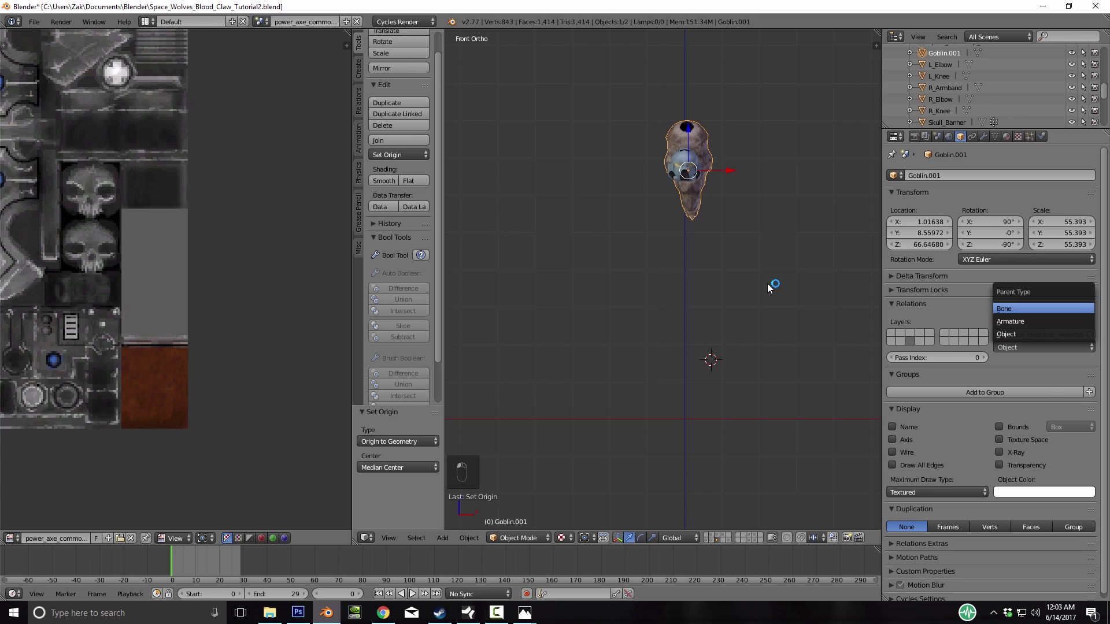
left_click(1017, 308)
left_click(1046, 359)
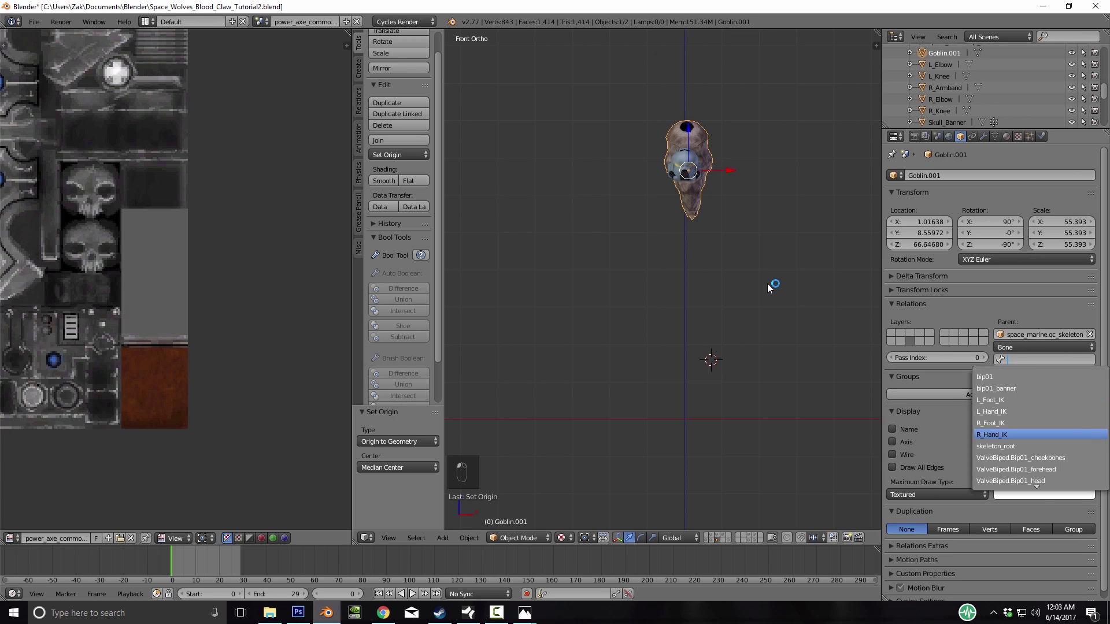
type("hea")
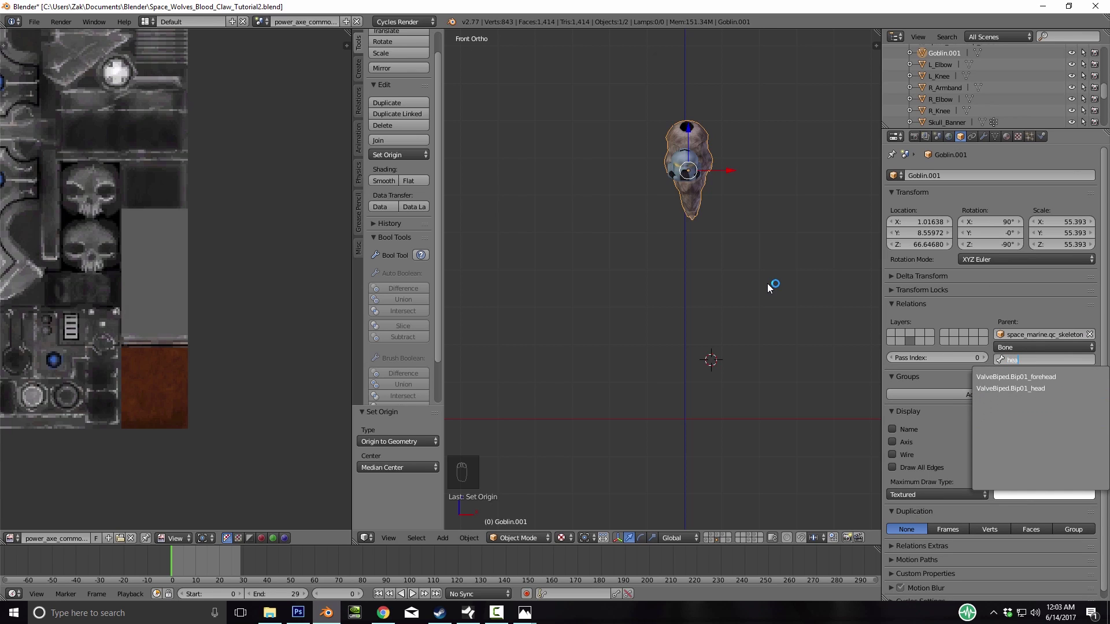
left_click(1010, 388)
Flip the fur bundle 180° about the global X axis, move it close to the helmet and tilt it about -56° in side view
middle_click_drag(768, 288, 725, 294)
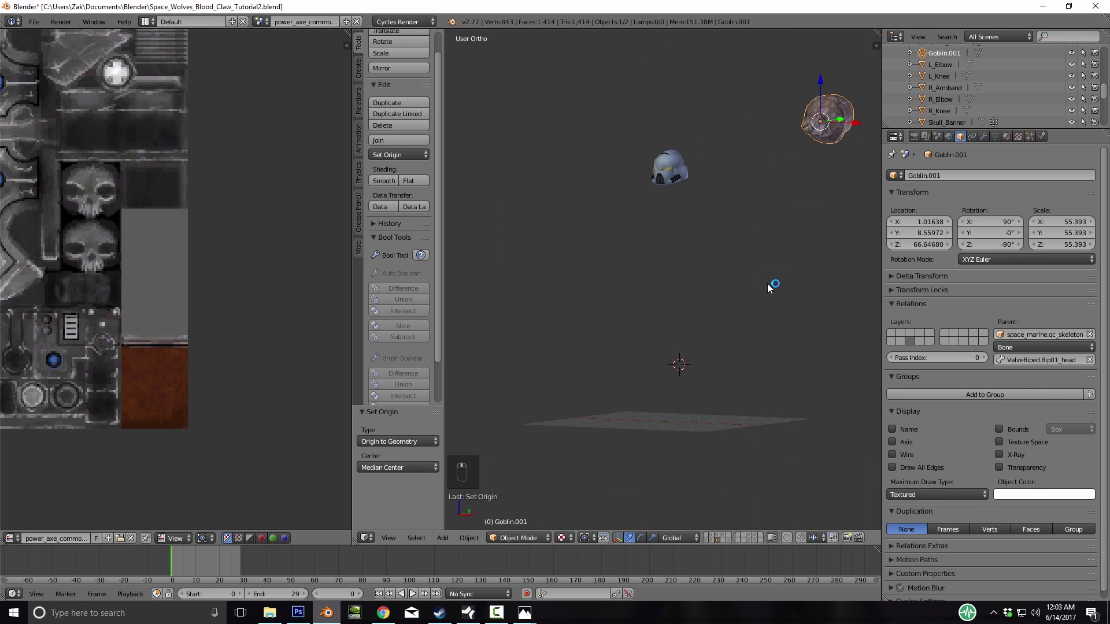
key("KP_3")
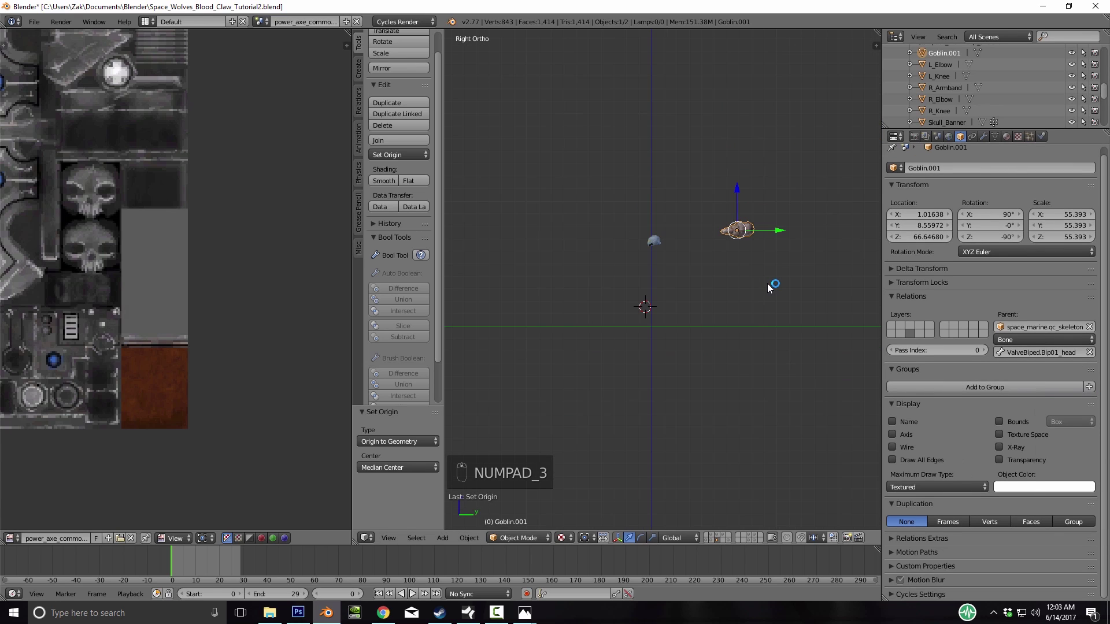
key("r")
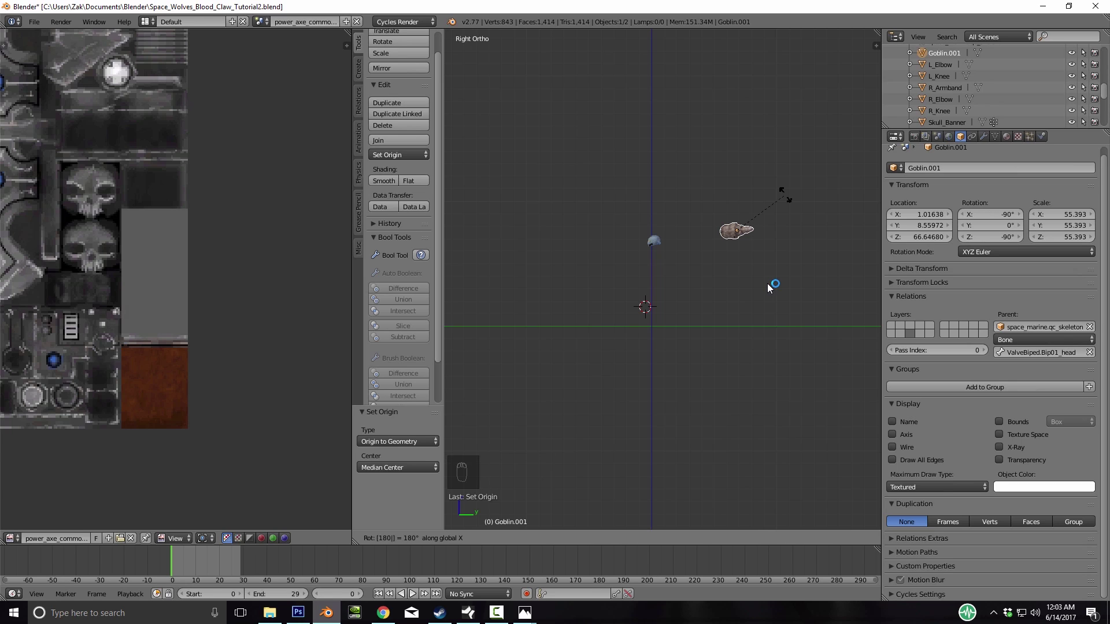
key("Return")
key("g")
key("Return")
key("r")
key("Return")
key("KP_Decimal")
key("KP_1")
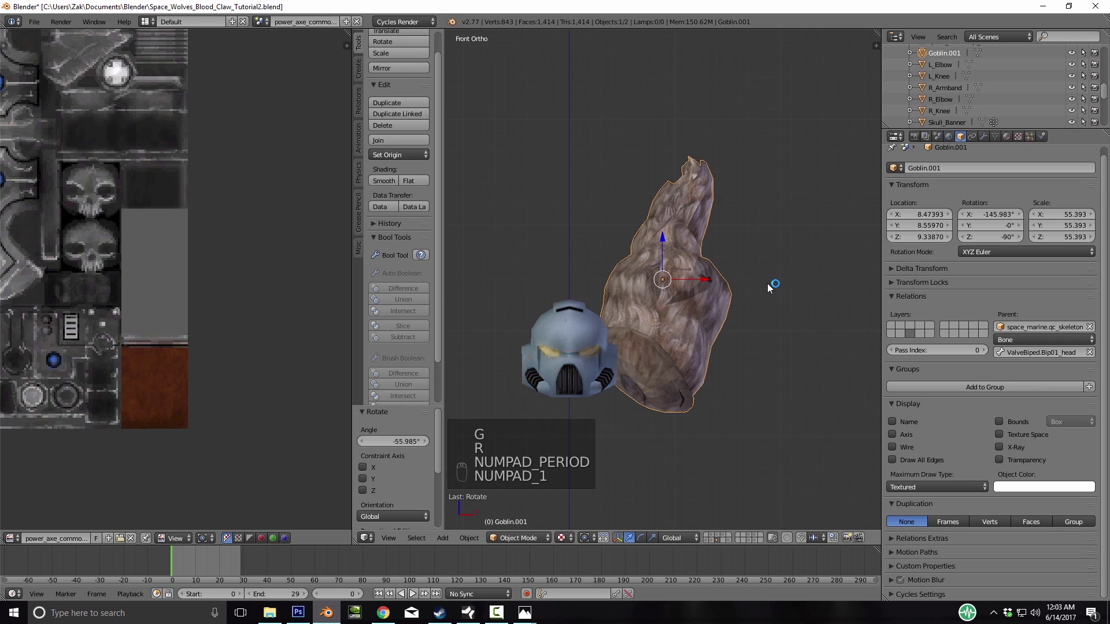
Scale the fur bundle down to about 38.7, rotate it about -55° in front view and place it above the helmet
key("s")
left_click(769, 288)
key("g")
left_click(769, 288)
key("r")
left_click(769, 288)
key("g")
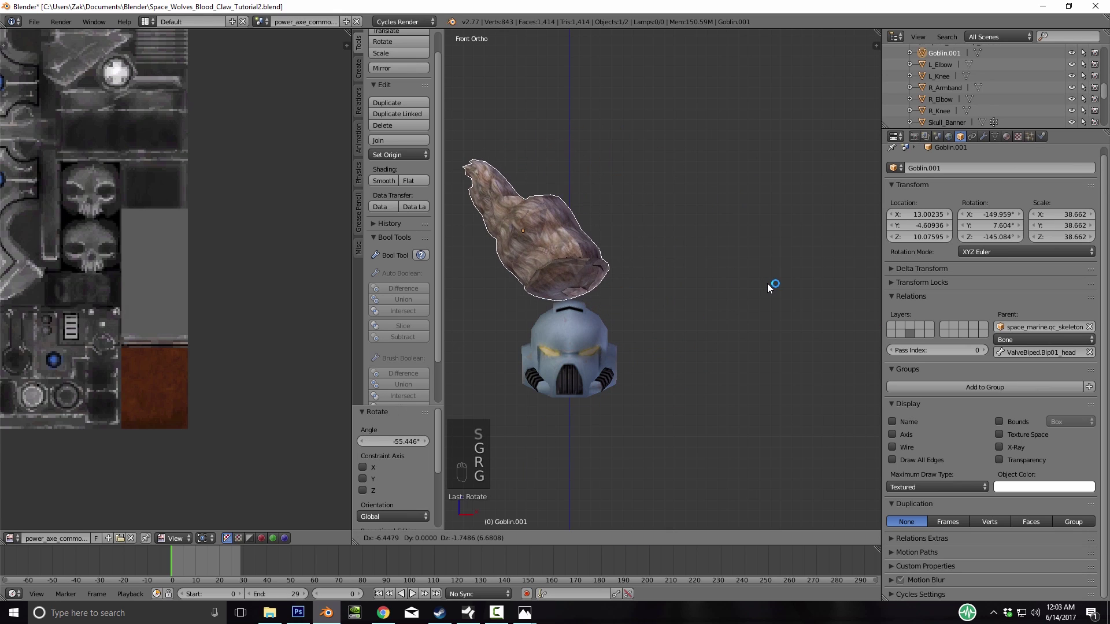
left_click(769, 288)
In side view, tilt the fur bundle slightly, scale it by about 0.79 and set it on top of the helmet
key("KP_3")
key("r")
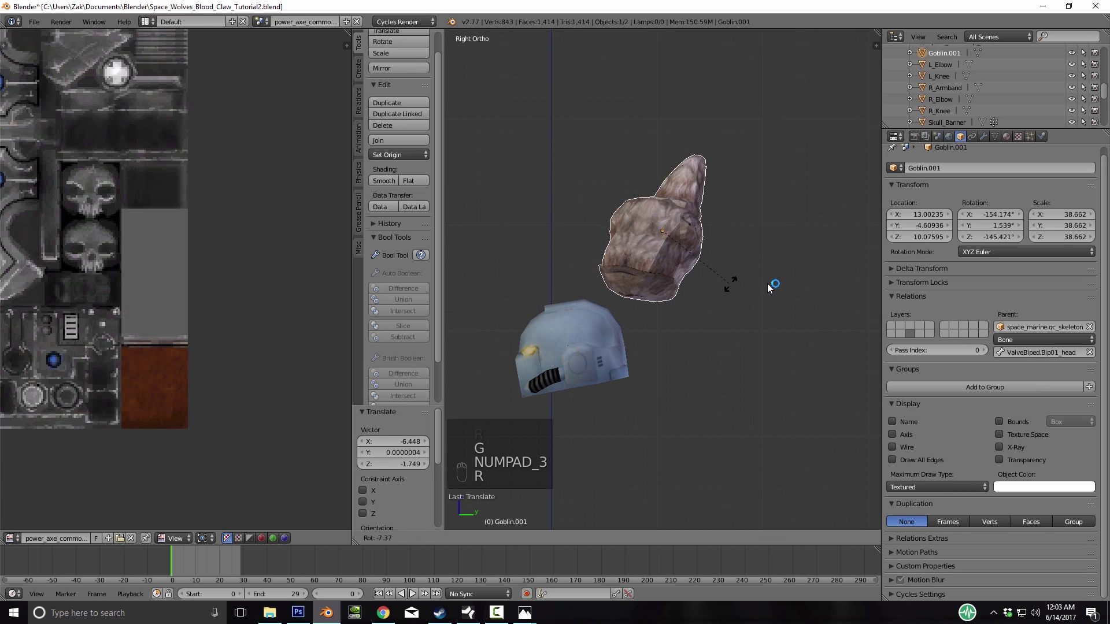
left_click(769, 287)
key("g")
left_click(769, 287)
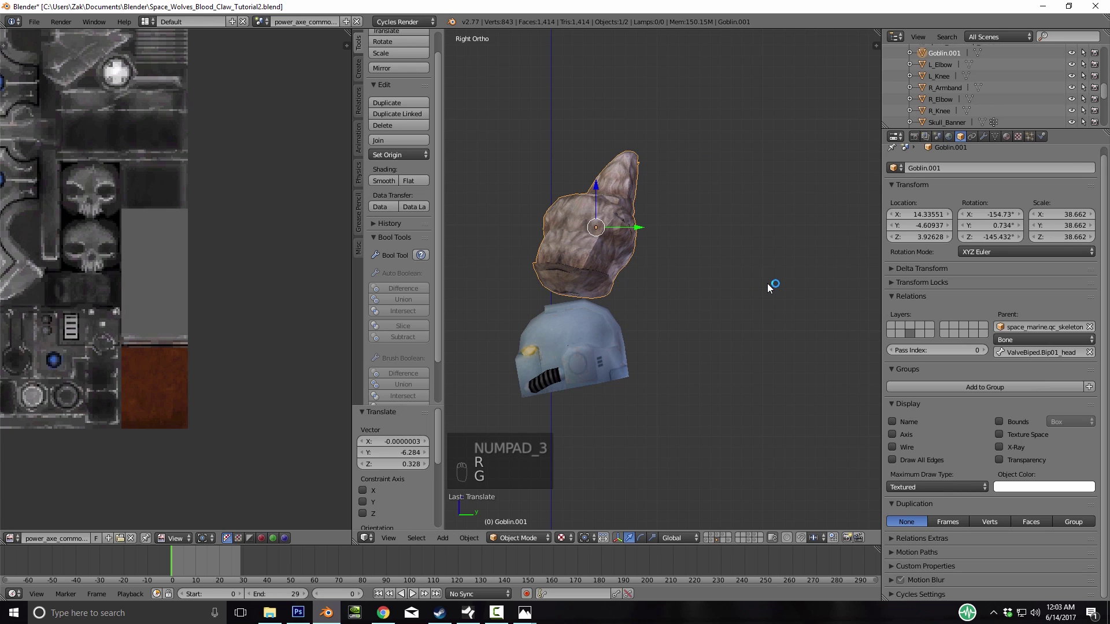
key("s")
left_click(769, 288)
key("g")
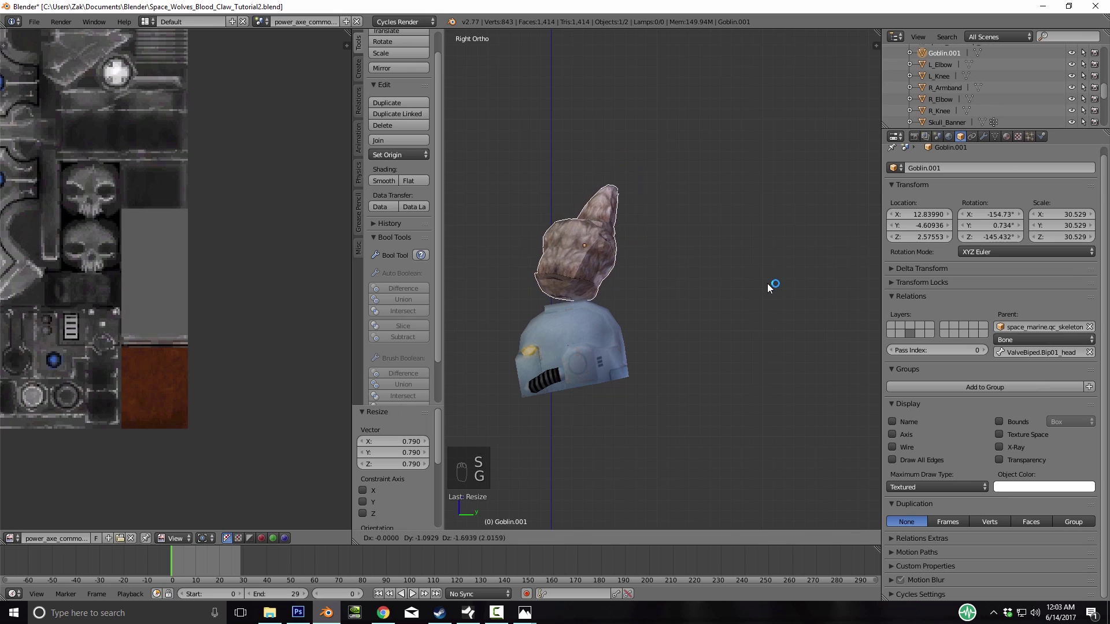
left_click(769, 287)
Rotate the fur bundle about -19° from an angled view and shrink it by a factor of about 0.94
middle_click_drag(768, 287, 768, 287)
key("r")
left_click(769, 287)
scroll(769, 287, "up", 4)
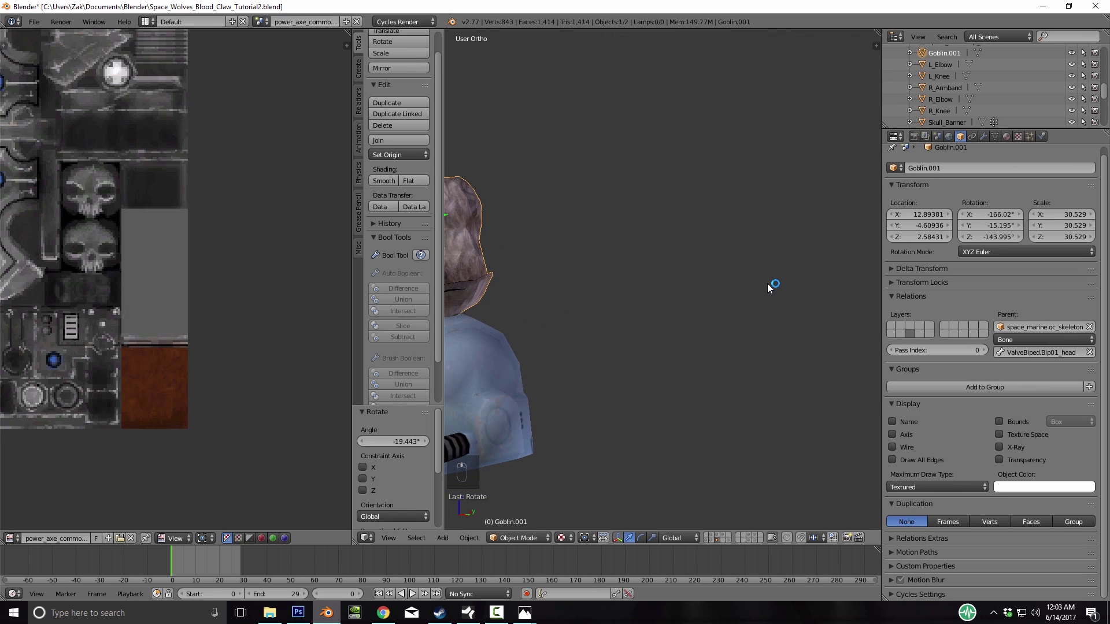
key("KP_Decimal")
middle_click_drag(768, 287, 769, 287)
scroll(769, 288, "up", 3)
key("s")
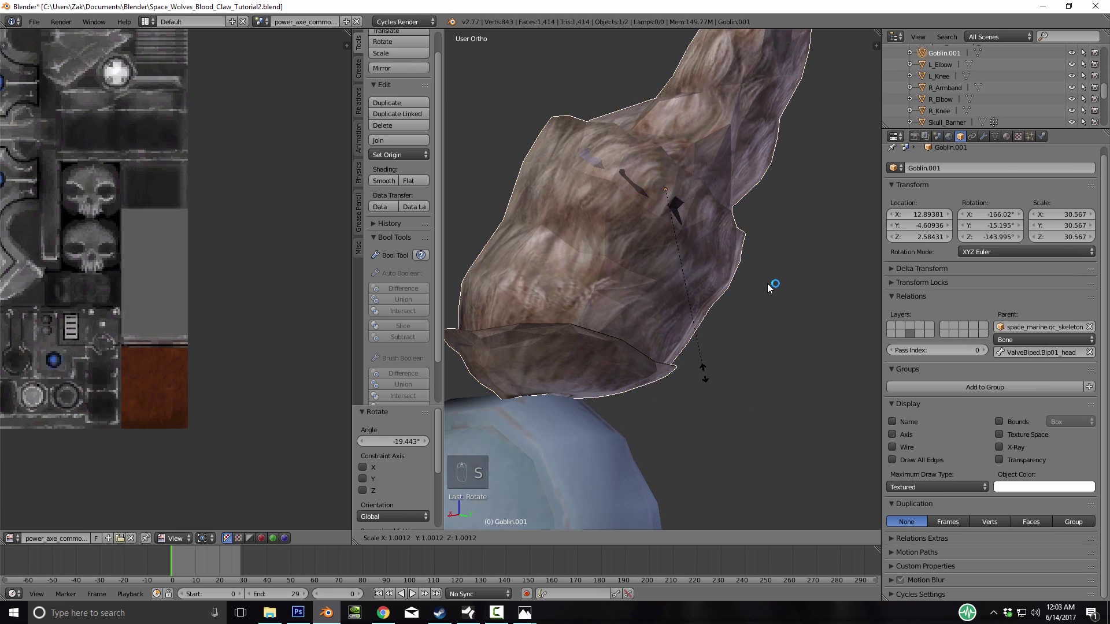
left_click(769, 287)
Nudge the fur bundle onto the helmet's crest, fine-tune its rotation in front view and open its mesh in Edit Mode
middle_click_drag(769, 287, 768, 287)
key("g")
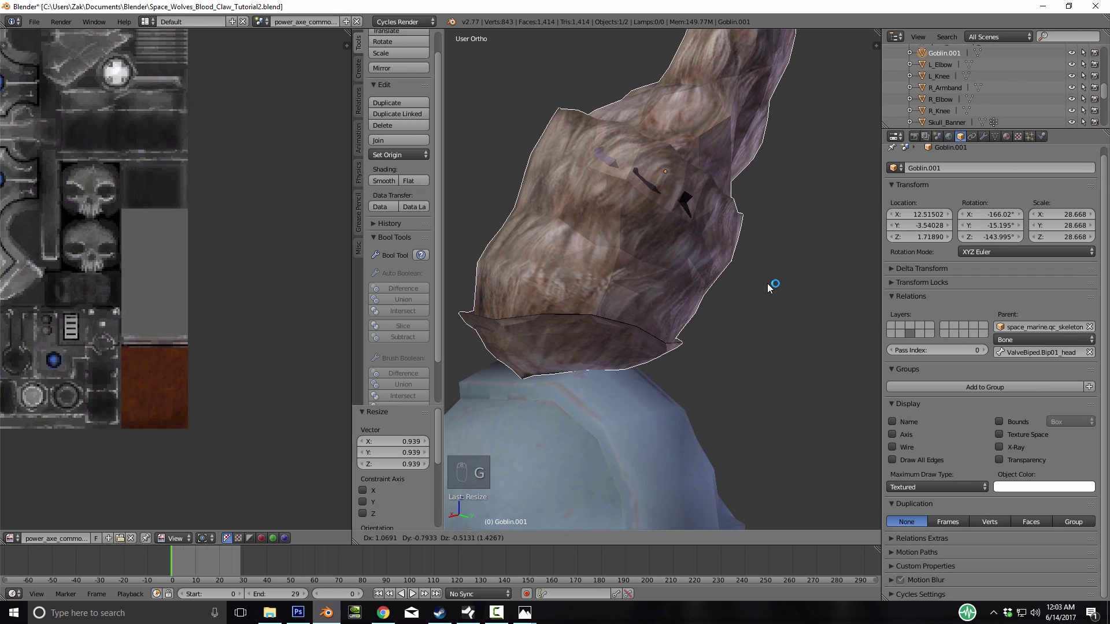
left_click(768, 287)
middle_click_drag(769, 287, 769, 287)
key("KP_1")
key("r")
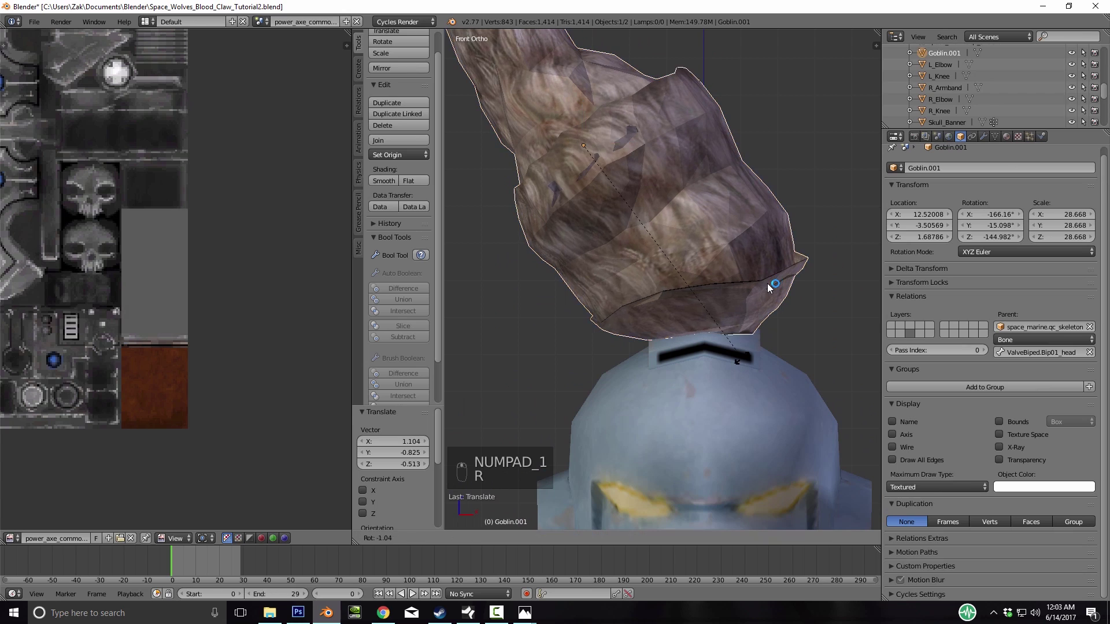
left_click(769, 287)
scroll(768, 287, "down", 5)
key("Tab")
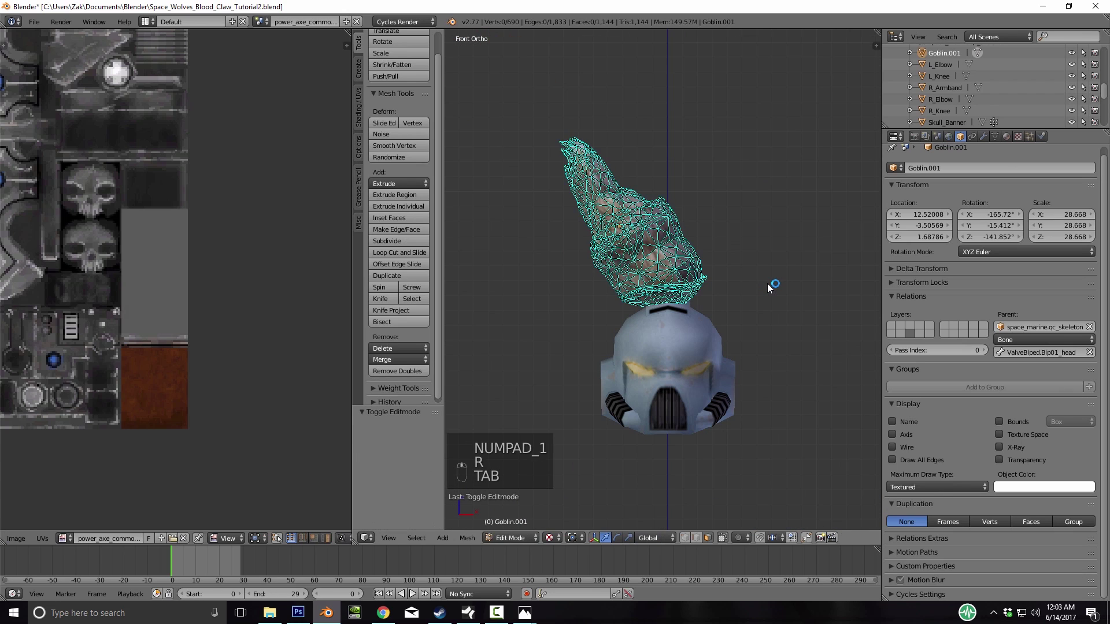
key("a")
key("a")
key("s")
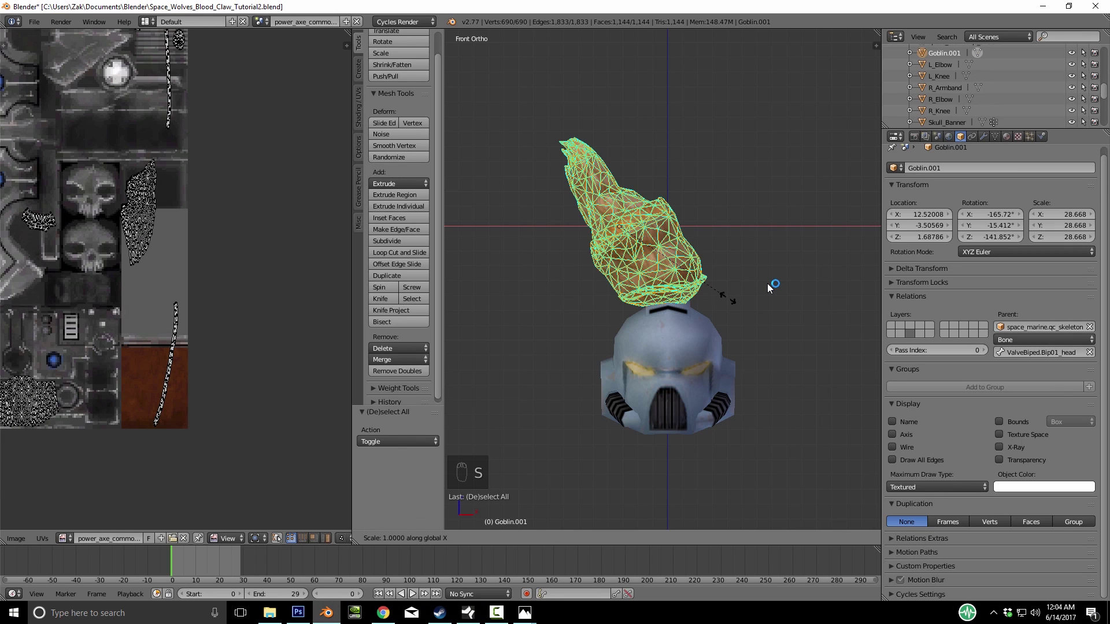
right_click(769, 288)
Enable proportional editing for the fur bundle's mesh
scroll(769, 287, "down", 2)
middle_click_drag(768, 288, 787, 293)
scroll(768, 287, "up", 3)
scroll(768, 287, "up", 5)
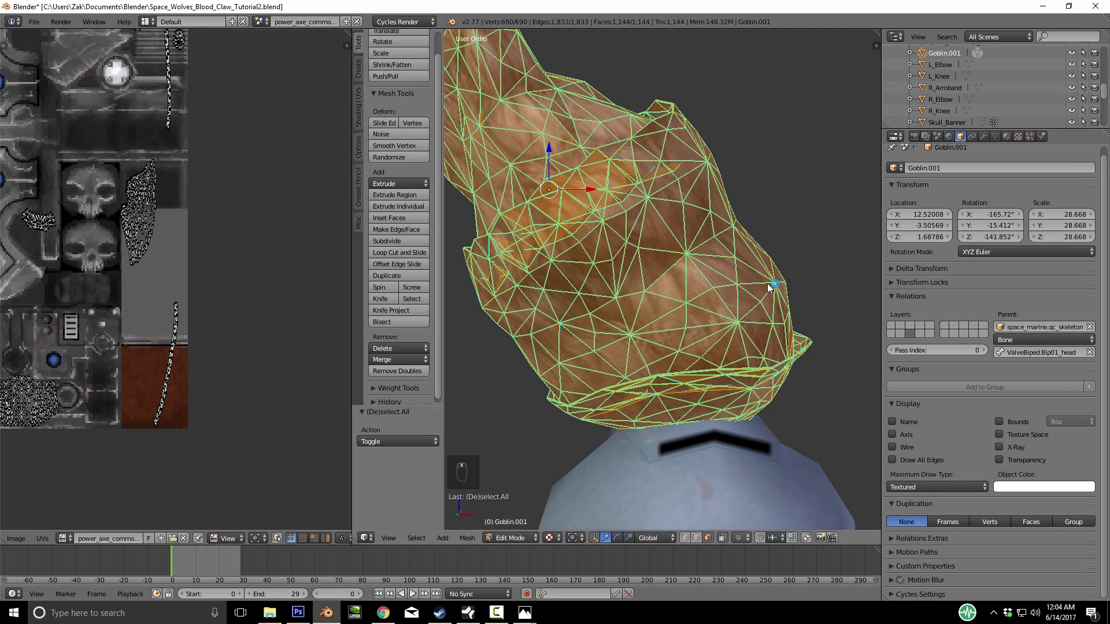
left_click(742, 538)
left_click(753, 512)
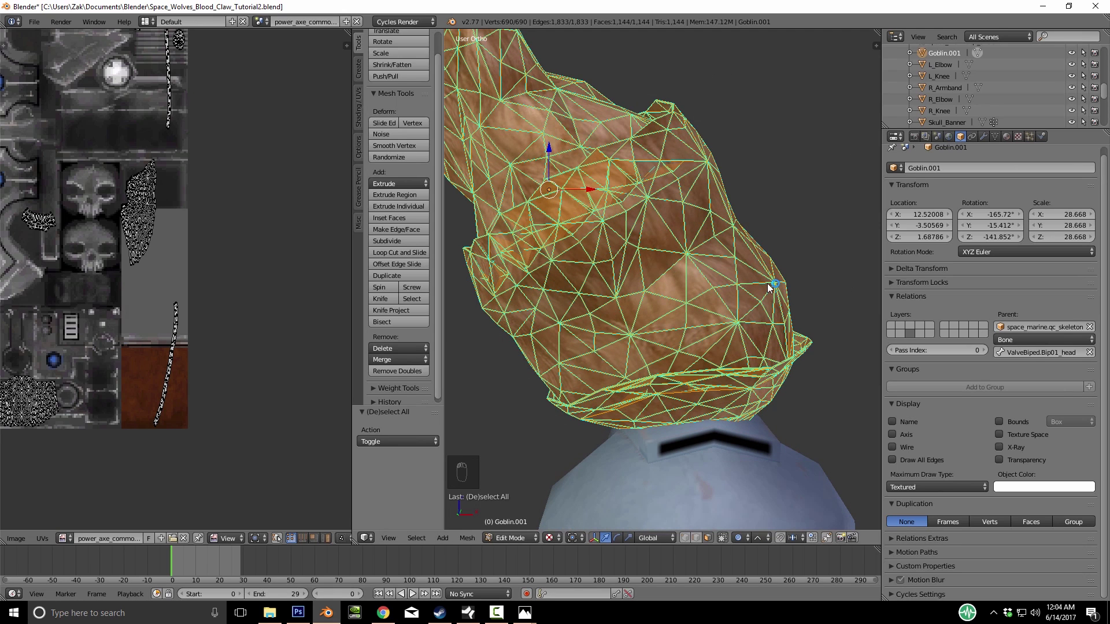
Select all vertices of the fur bundle's upper half through the mesh in wireframe and return to solid shading in front view
scroll(769, 287, "down", 5)
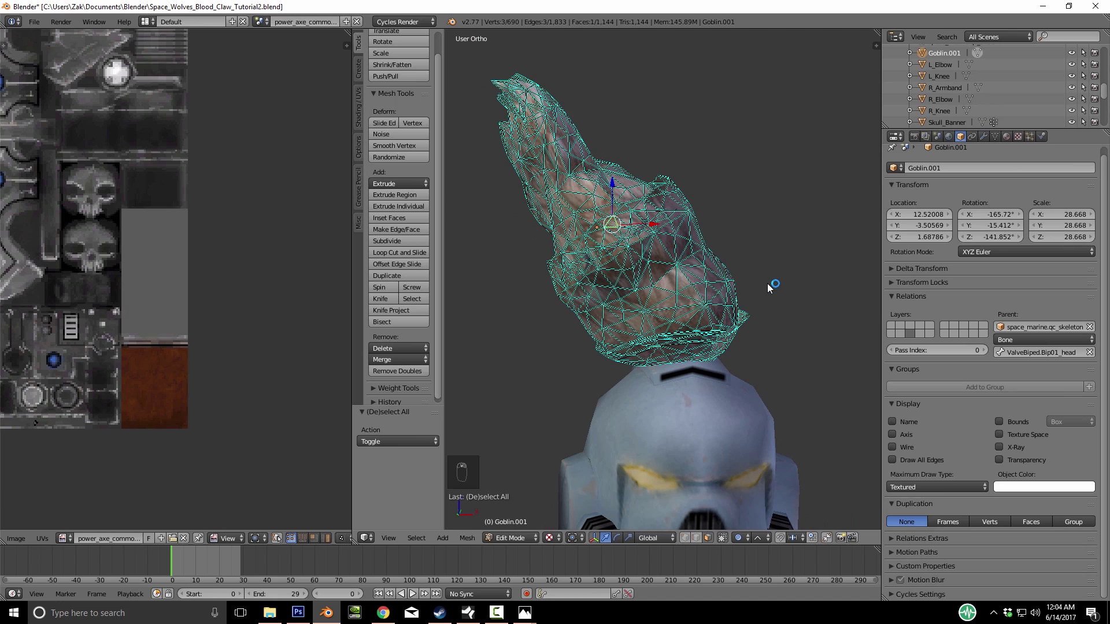
key("z")
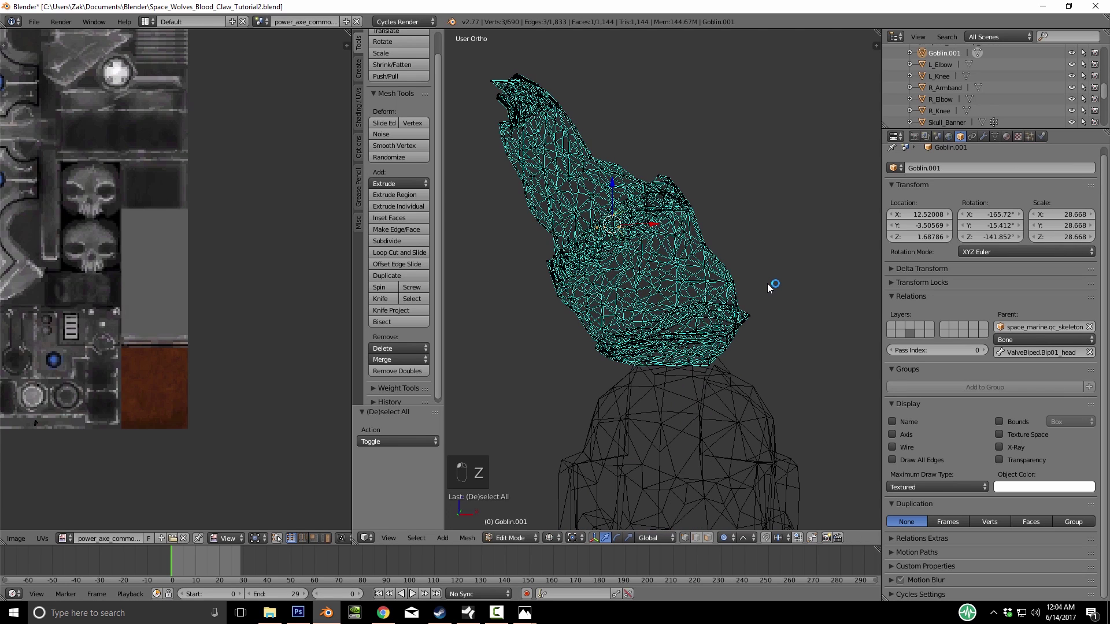
mouse_move(547, 284)
left_mouse_down()
mouse_move(670, 194)
mouse_move(594, 225)
mouse_move(549, 212)
mouse_move(615, 166)
mouse_move(527, 218)
mouse_move(555, 131)
mouse_move(515, 167)
mouse_move(526, 83)
mouse_move(501, 182)
left_mouse_up()
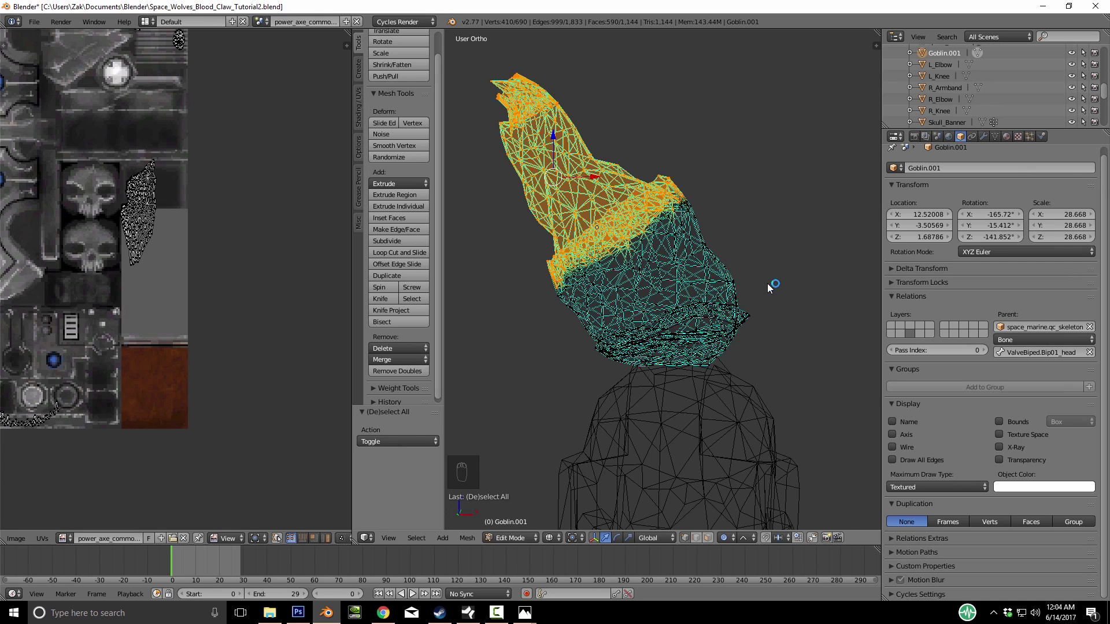
key("z")
key("KP_1")
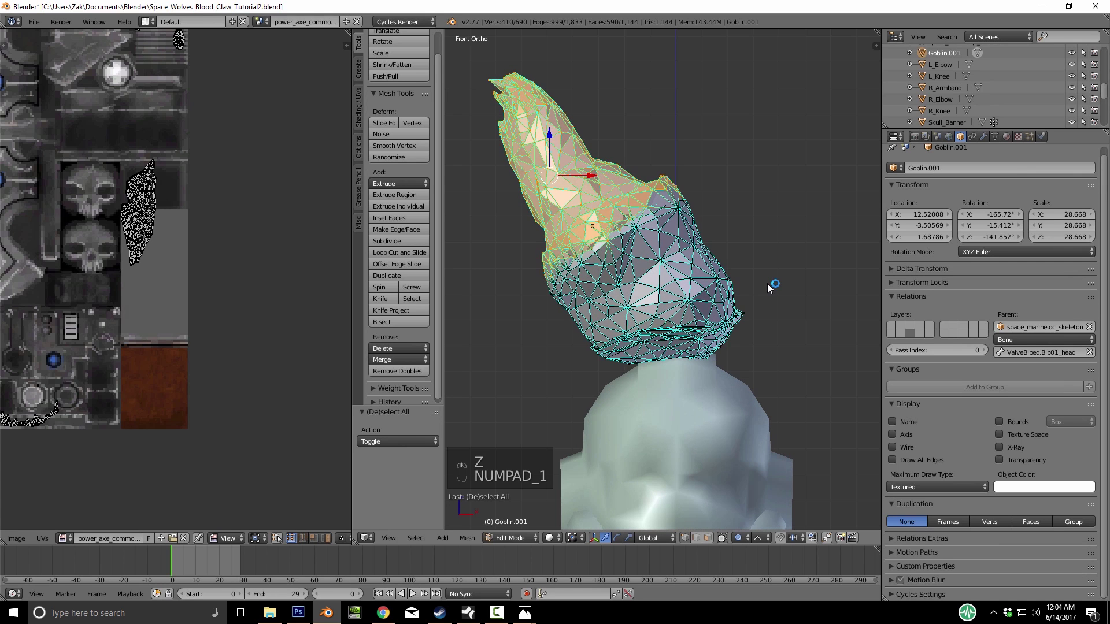
Rotate the fur bundle's upper half about -8.3° with proportional editing and shift it about -0.14 in X and -0.38 in Z
key("r")
left_click(770, 287)
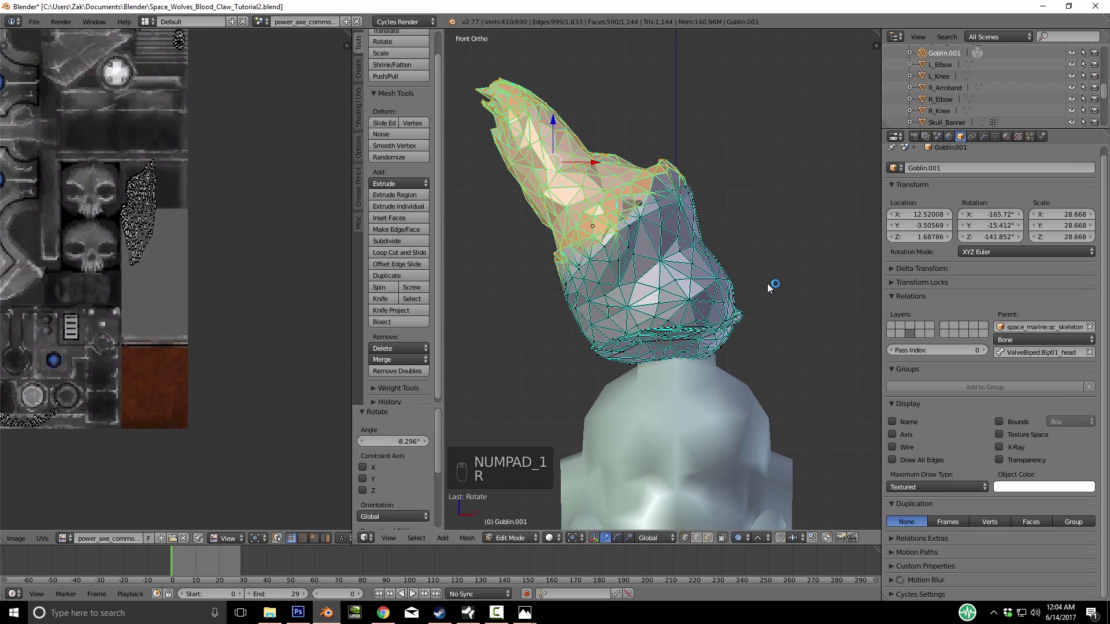
key("g")
left_click(769, 287)
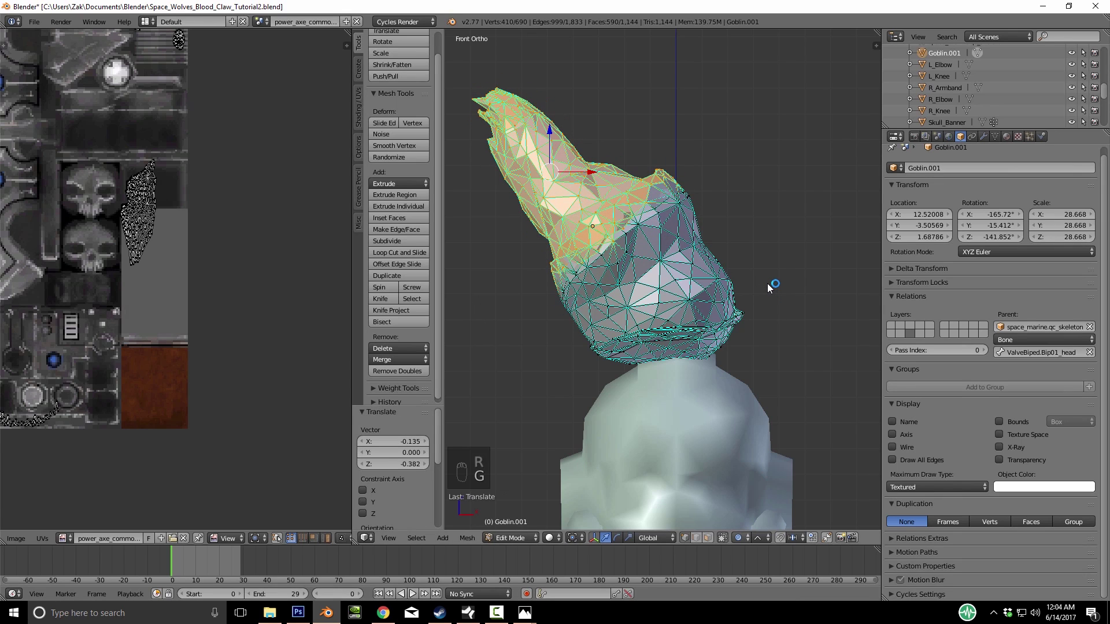
Switch to textured shading and bend the selected upper hair: rotate it, lower it about 0.92 and rotate it about -11°
left_click(553, 538)
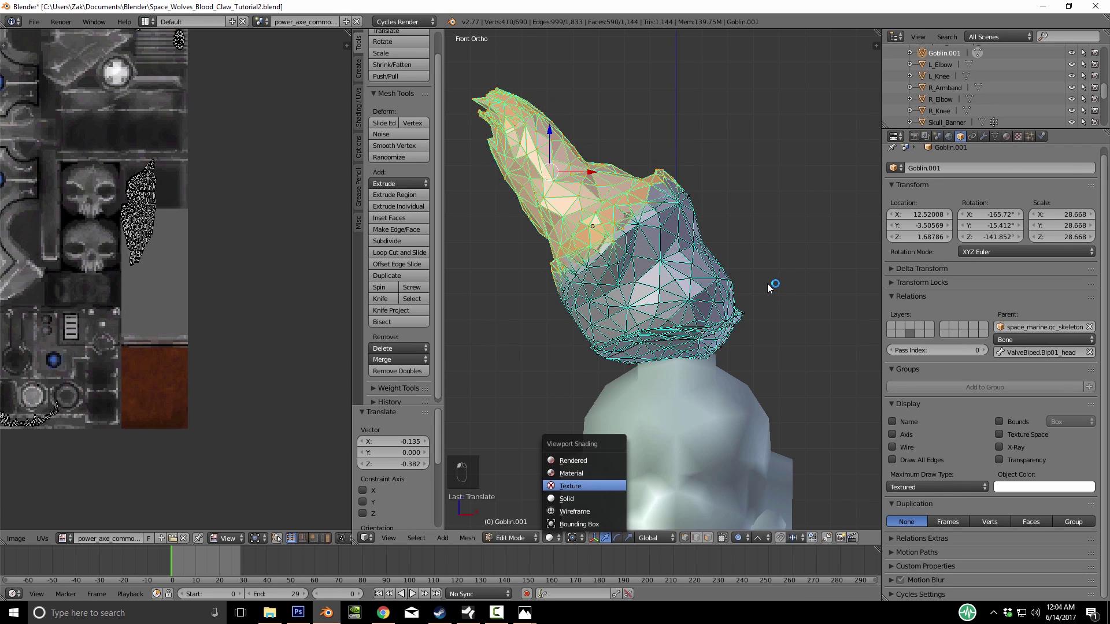
left_click(571, 486)
key("r")
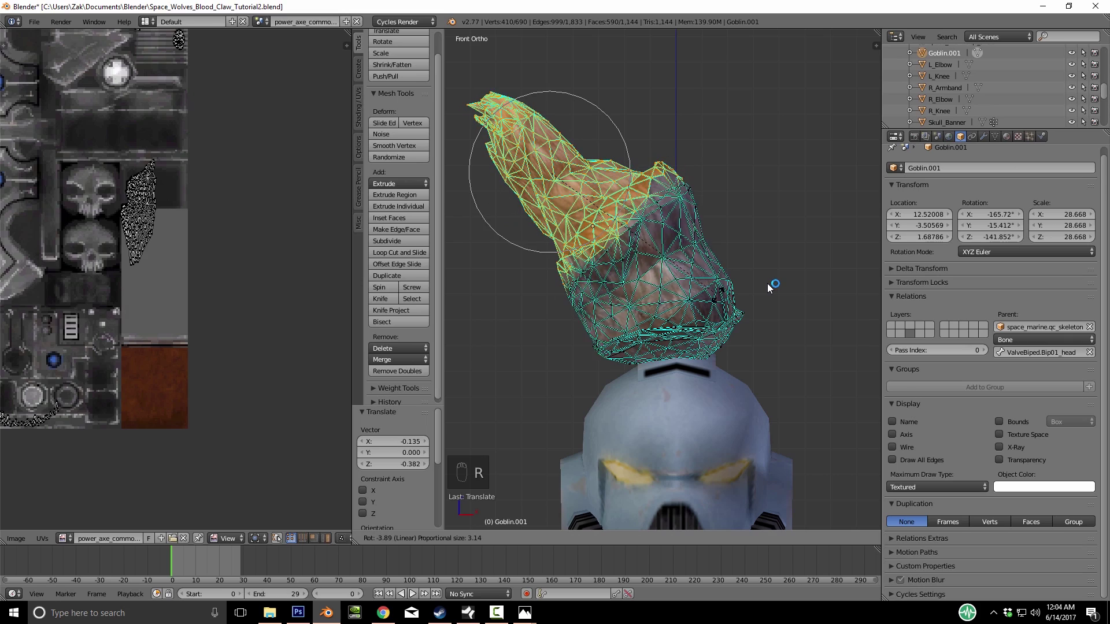
left_click(769, 288)
key("g")
scroll(769, 287, "down", 3)
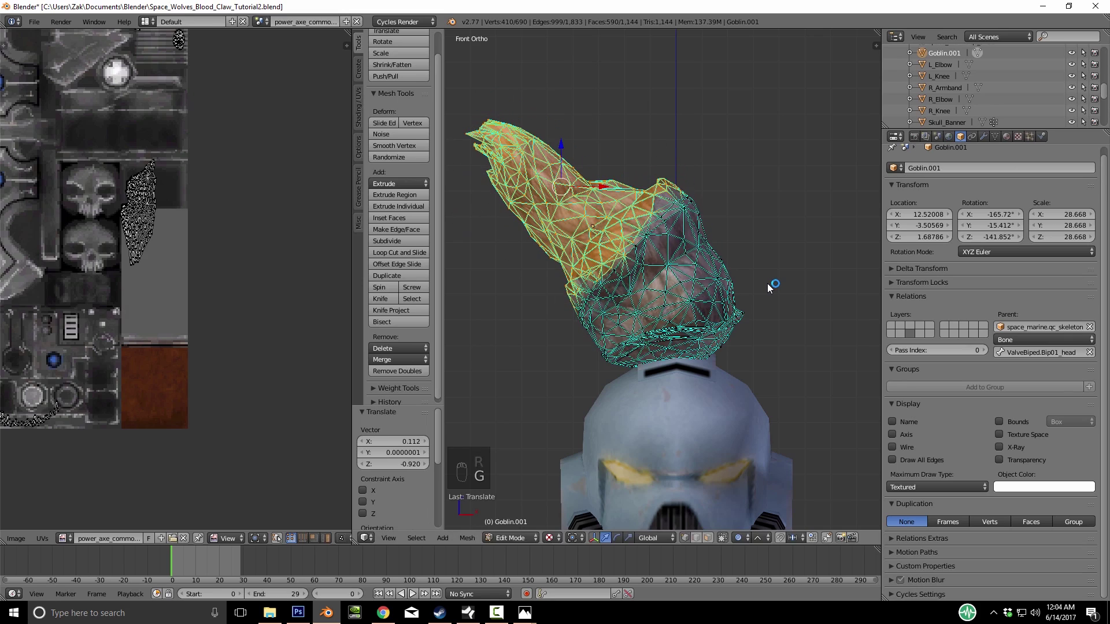
left_click(769, 287)
key("r")
left_click(768, 285)
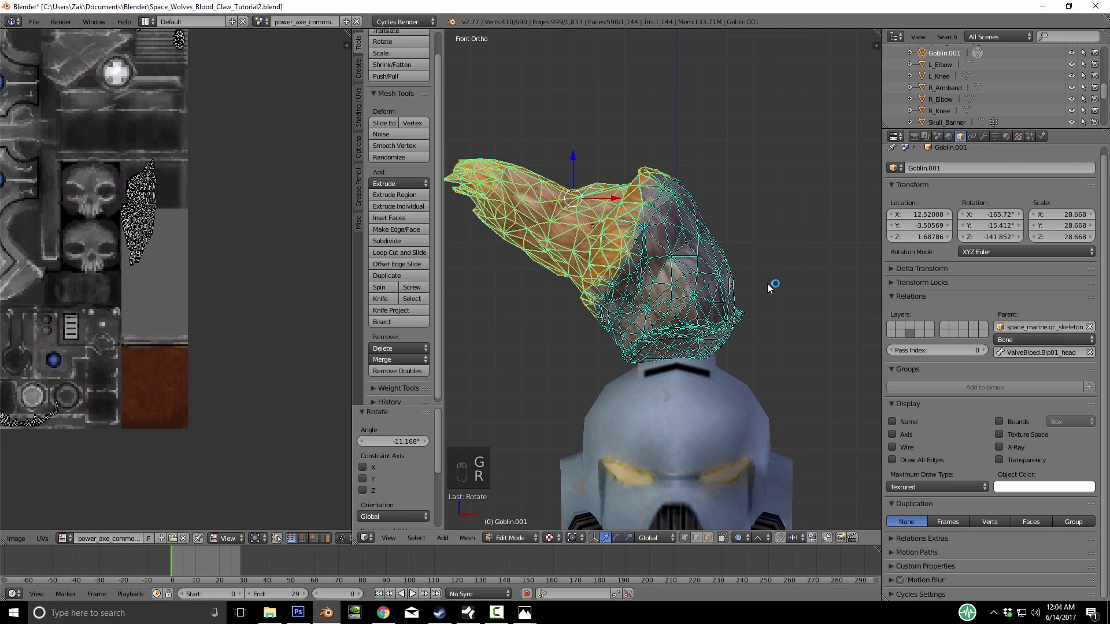
Select only the outer half of the hair mesh, including hidden vertices, and rotate it about -13° with proportional editing
key("a")
key("z")
mouse_move(593, 170)
left_mouse_down()
mouse_move(546, 265)
mouse_move(531, 191)
mouse_move(510, 263)
mouse_move(505, 138)
mouse_move(463, 173)
mouse_move(475, 227)
left_mouse_up()
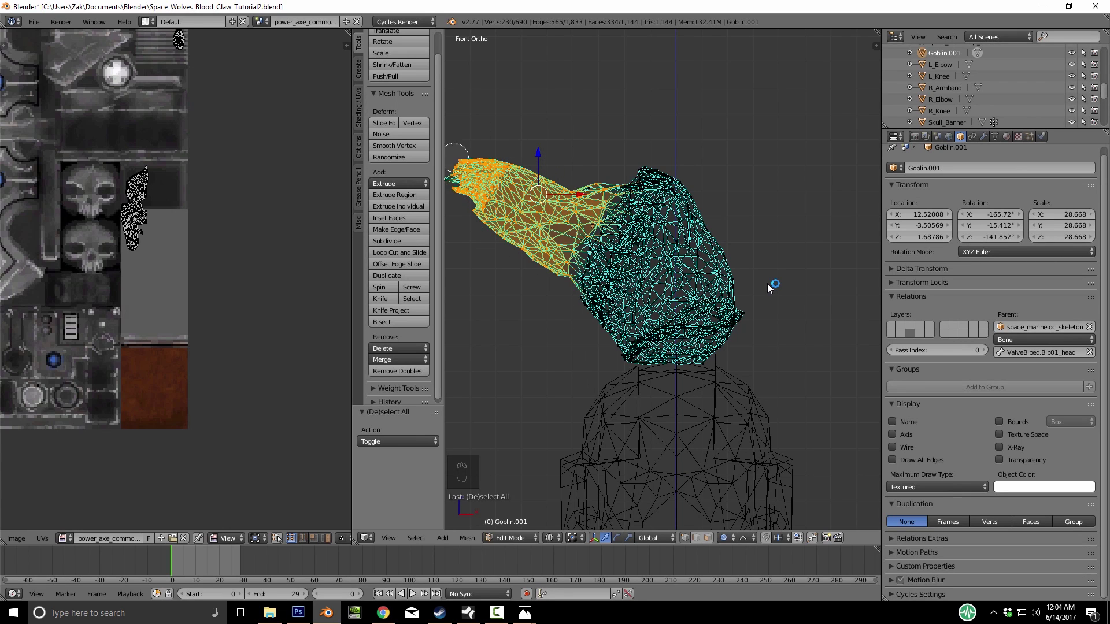
scroll(769, 286, "down", 2)
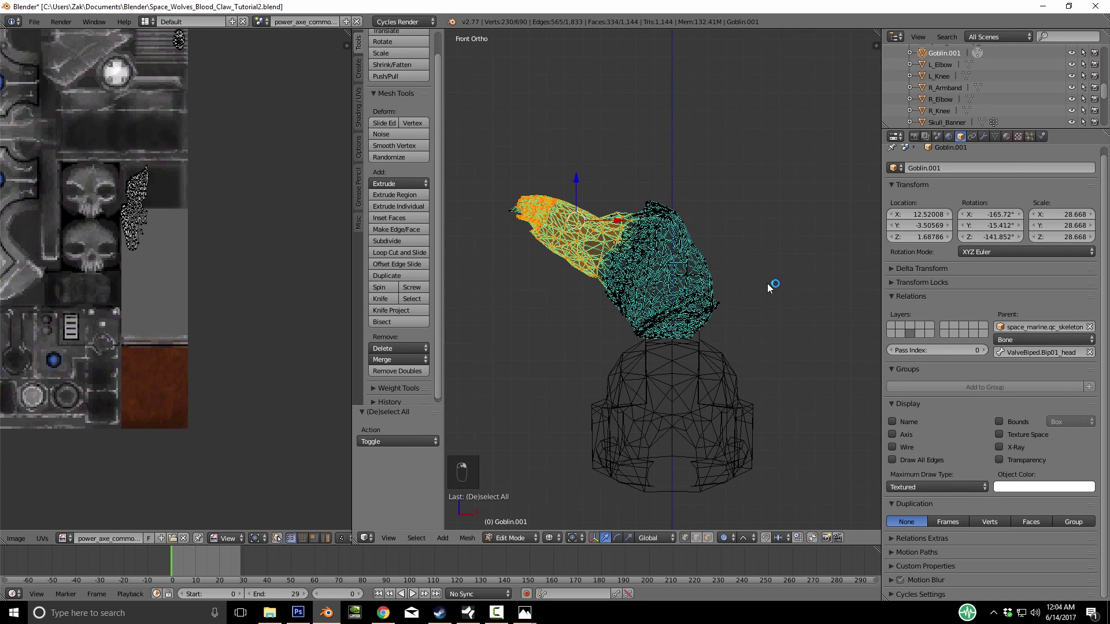
key("z")
scroll(768, 286, "up", 3)
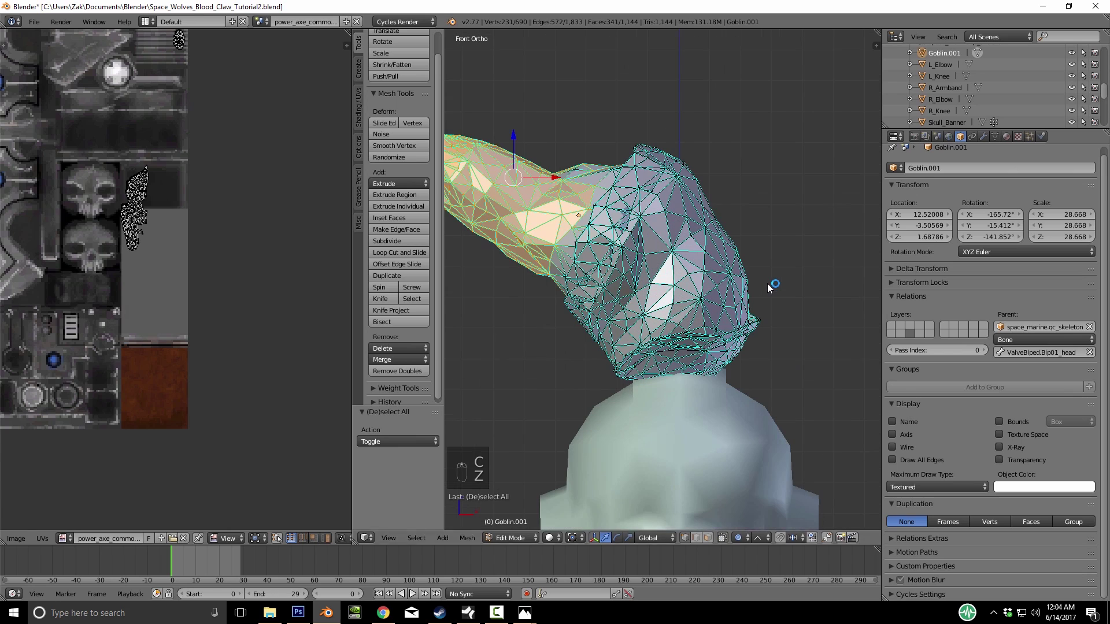
scroll(768, 287, "down", 3)
key("r")
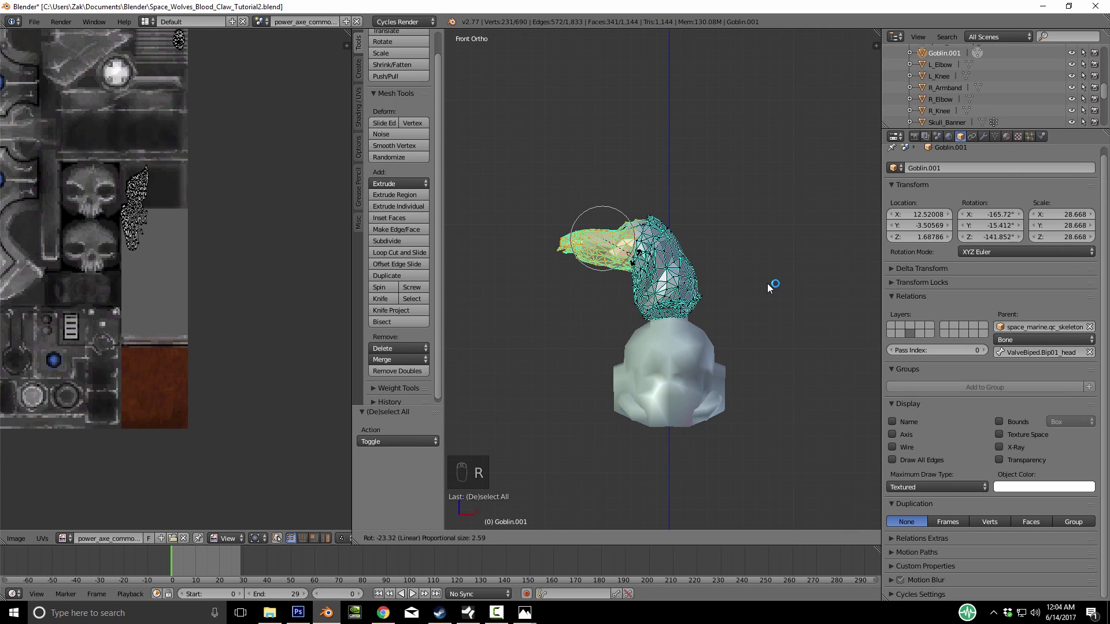
left_click(768, 286)
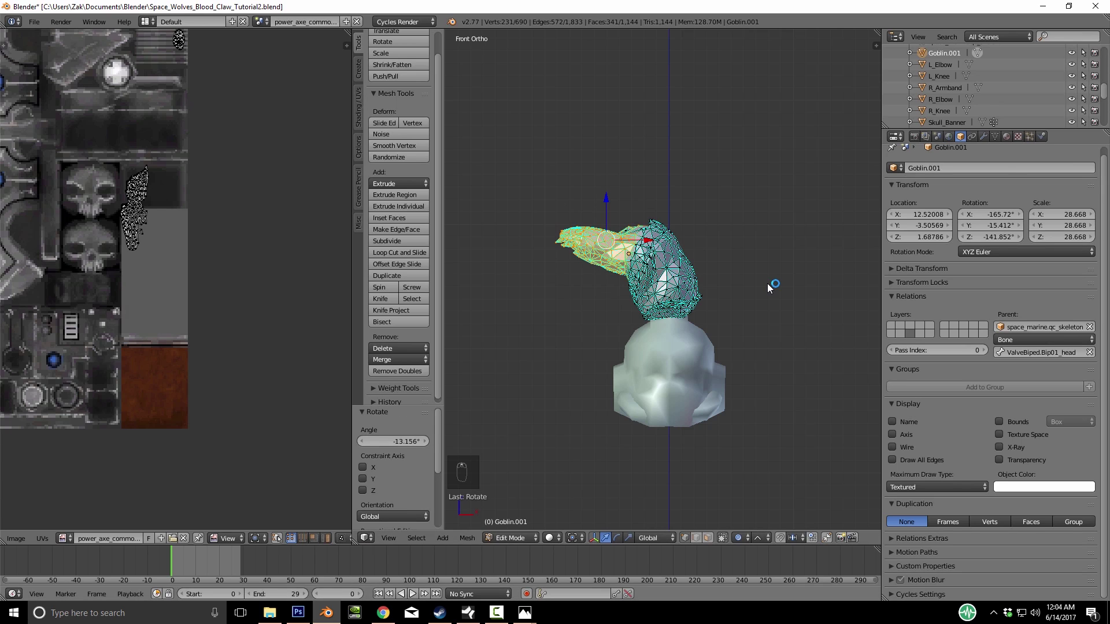
Set the proportional editing falloff to Sharp
left_click(761, 538)
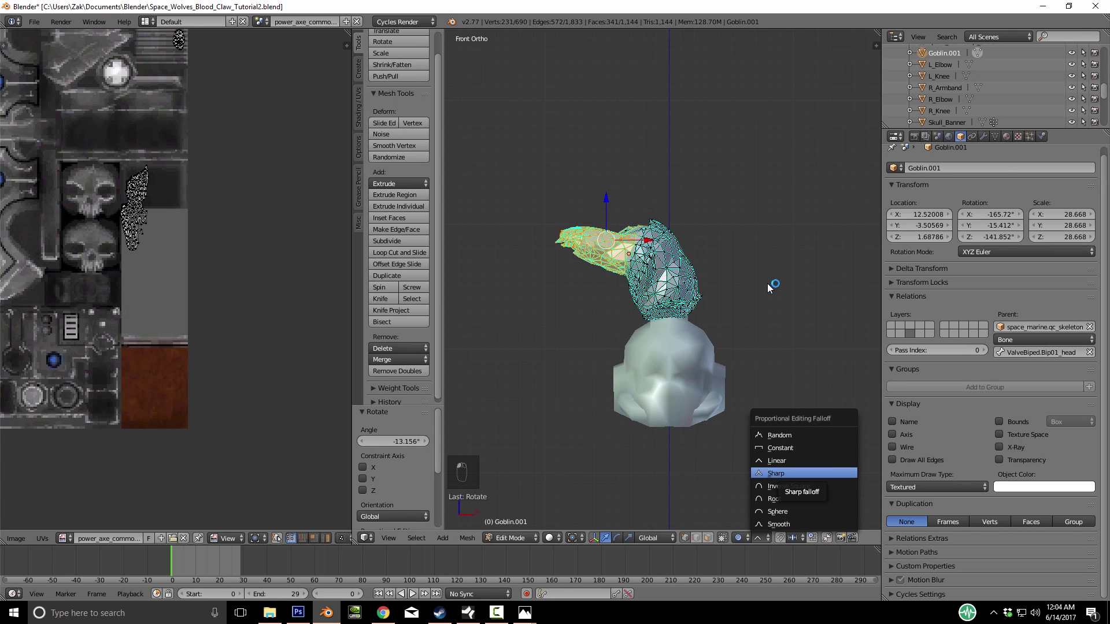
left_click(776, 474)
scroll(768, 286, "up", 4)
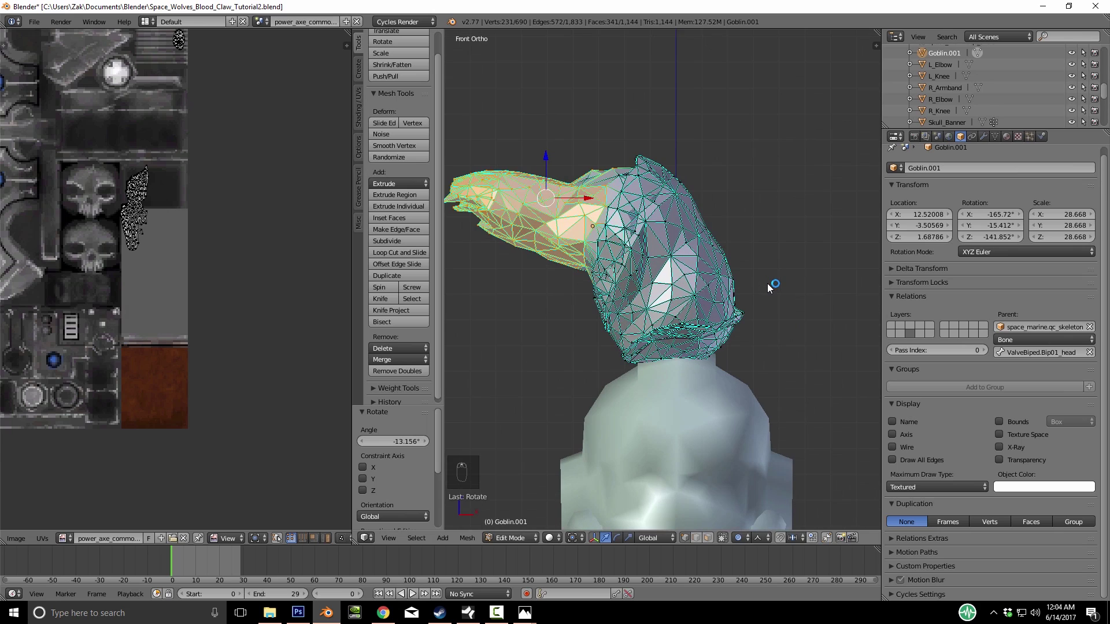
left_click(759, 538)
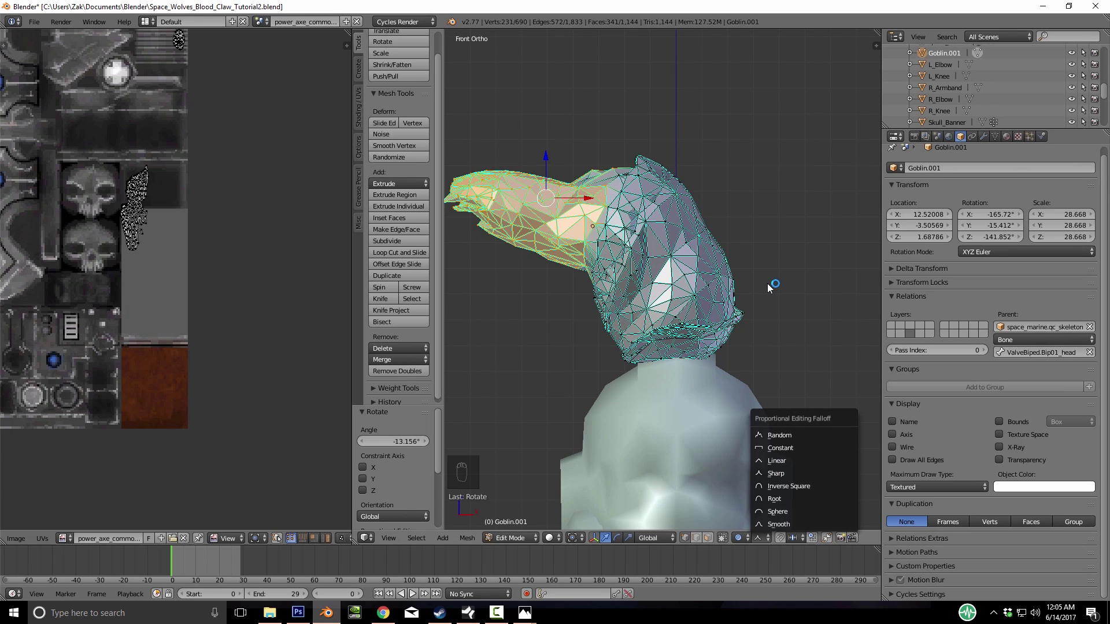
left_click(586, 277)
right_click(591, 273)
Select only the hair's tip and move it about 1.58 in X and -2.93 in Z with a widened proportional influence
scroll(768, 286, "down", 4)
key("a")
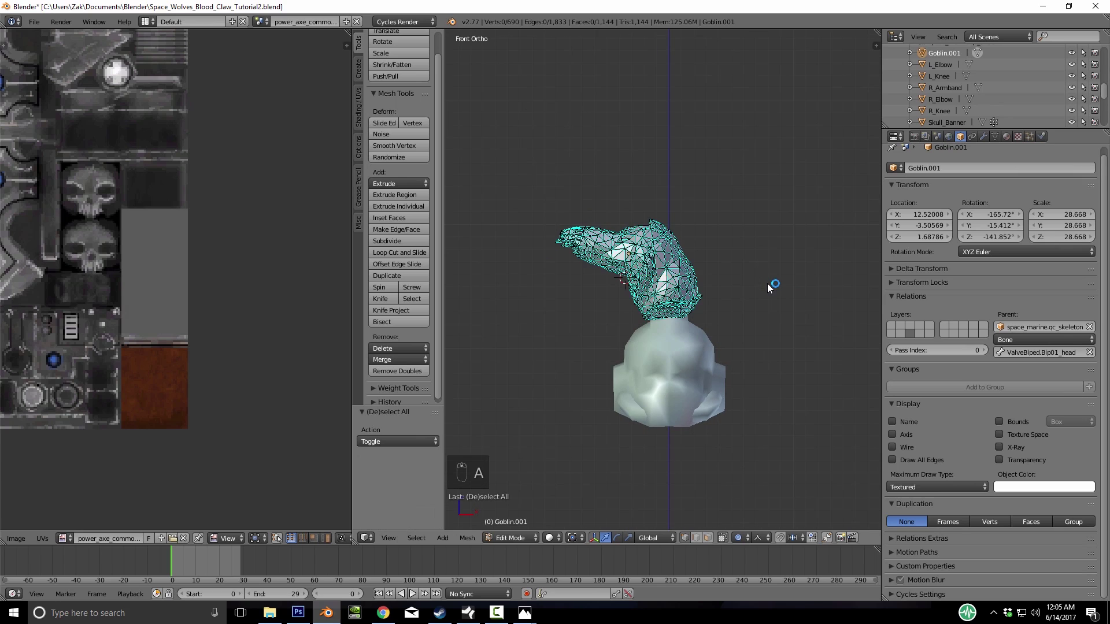
key("z")
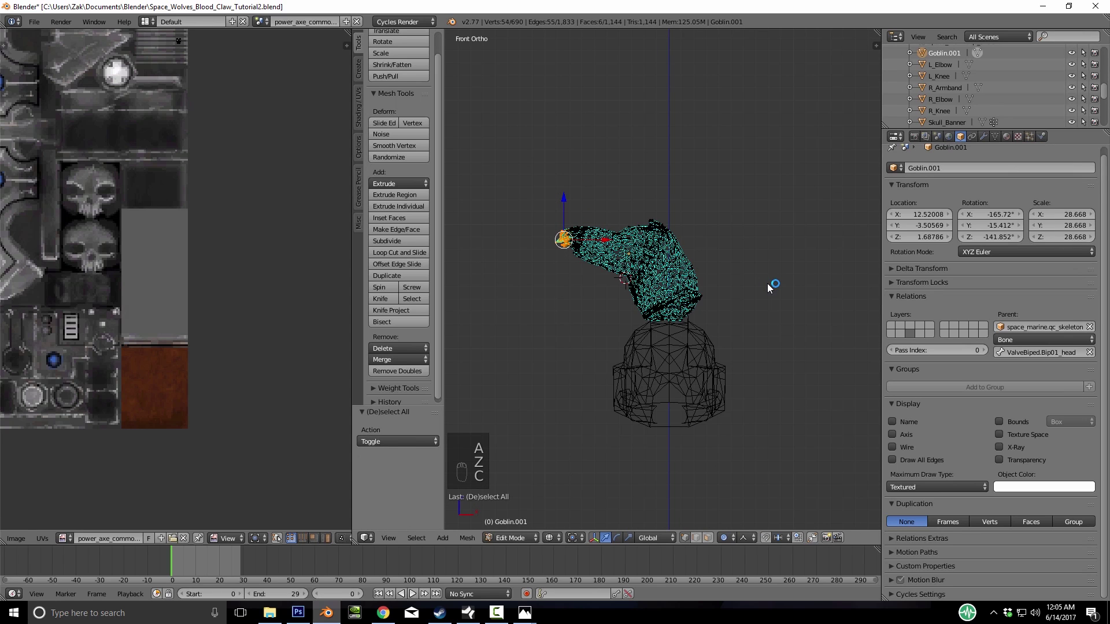
key("z")
key("r")
key("g")
scroll(769, 286, "down", 9)
left_click(769, 286)
Rotate the hair tip about -34° with a wide influence, reposition it with a smaller influence, and rotate it about 7°
key("r")
scroll(769, 286, "down", 5)
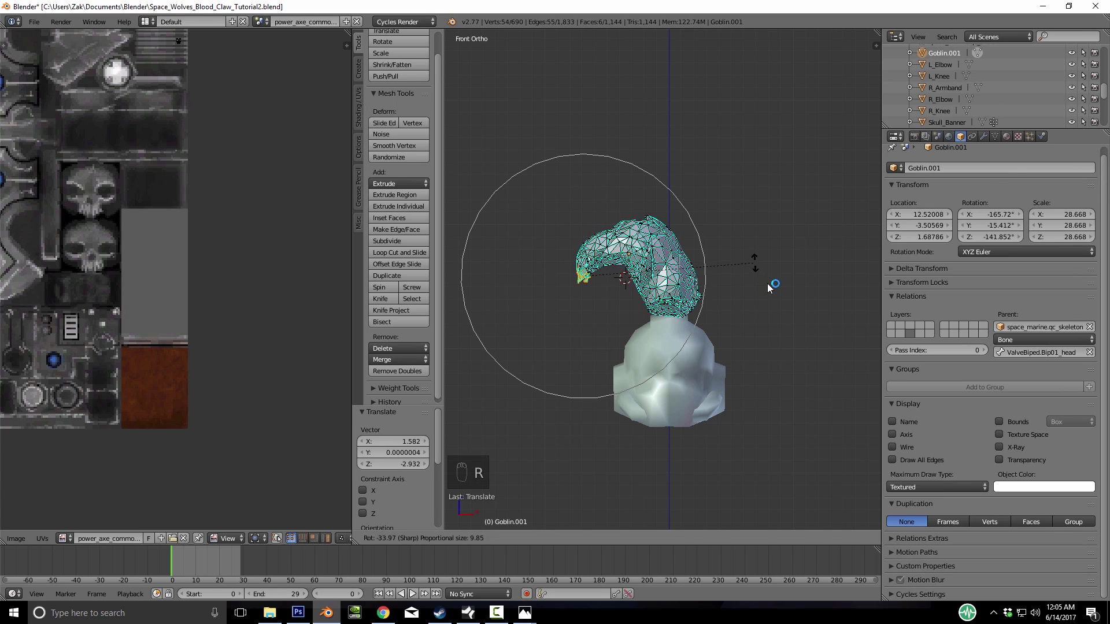
left_click(769, 286)
key("g")
scroll(769, 286, "up", 3)
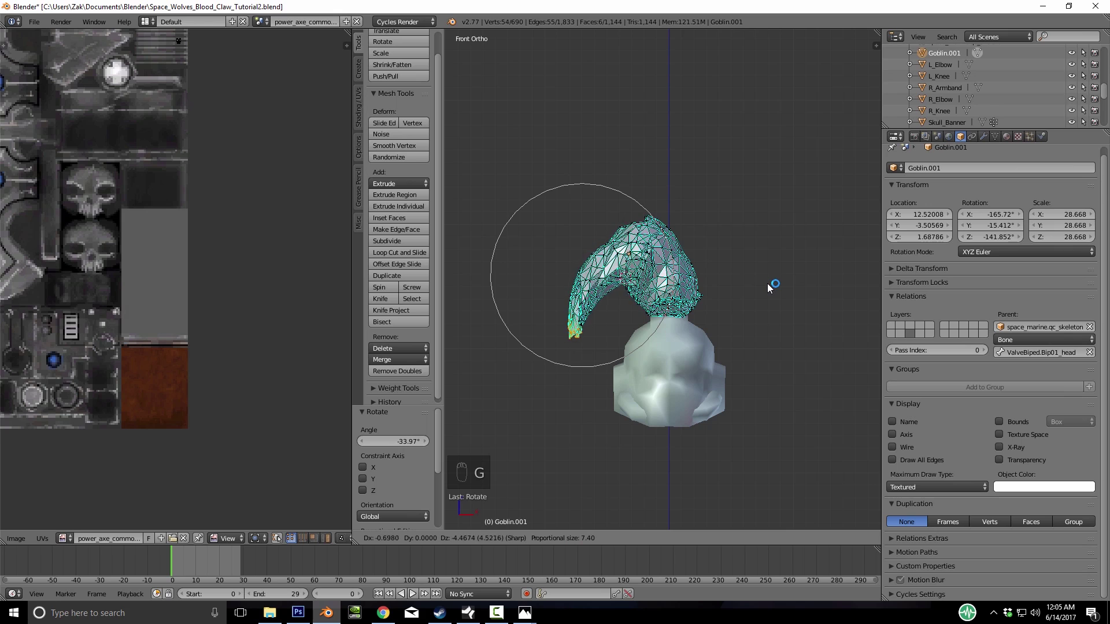
left_click(769, 286)
key("r")
left_click(769, 286)
View the hair with textures outside edit mode and compare its shape with the figures in Reference.jpg
left_click(552, 538)
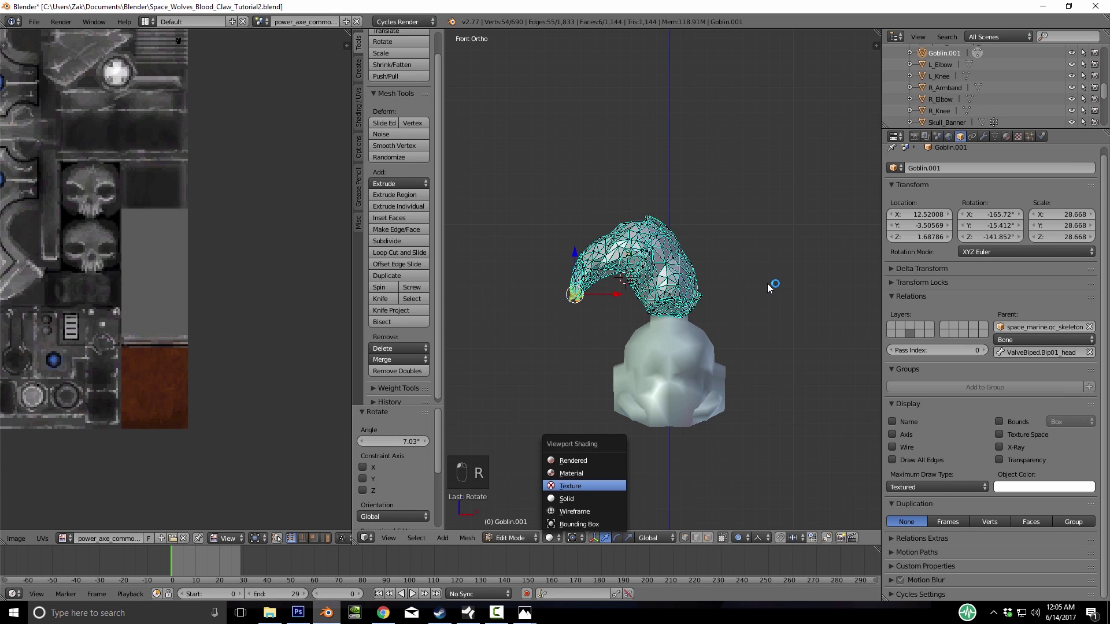
left_click(569, 486)
mouse_move(768, 286)
middle_mouse_down()
mouse_move(740, 297)
mouse_move(769, 286)
middle_mouse_up()
key("Tab")
left_click(524, 613)
left_click(462, 559)
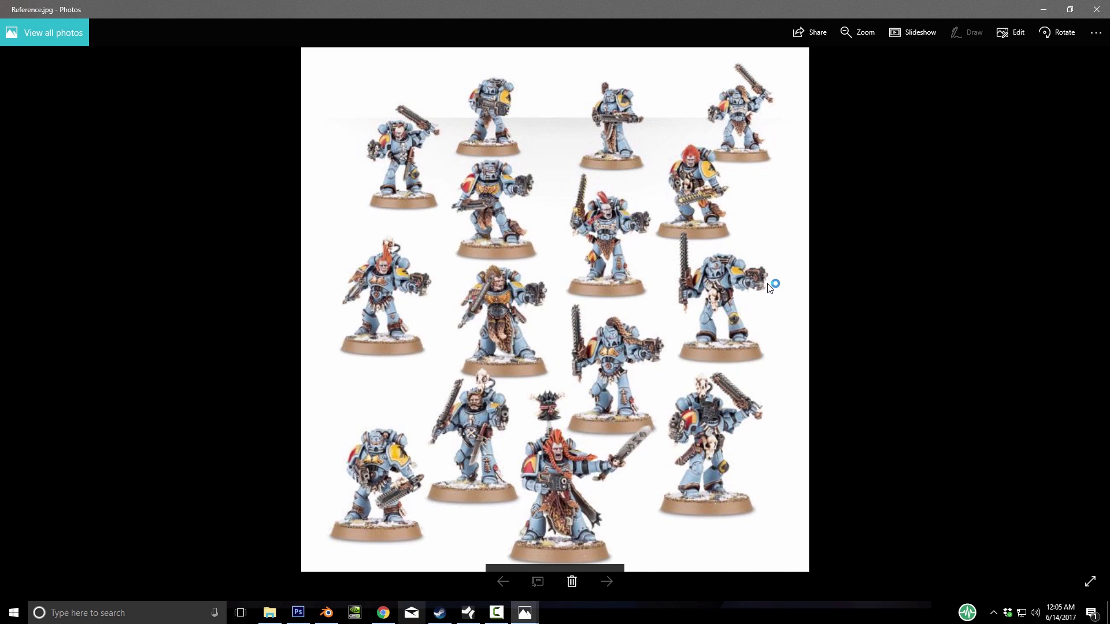
key("alt+Tab")
key("Tab")
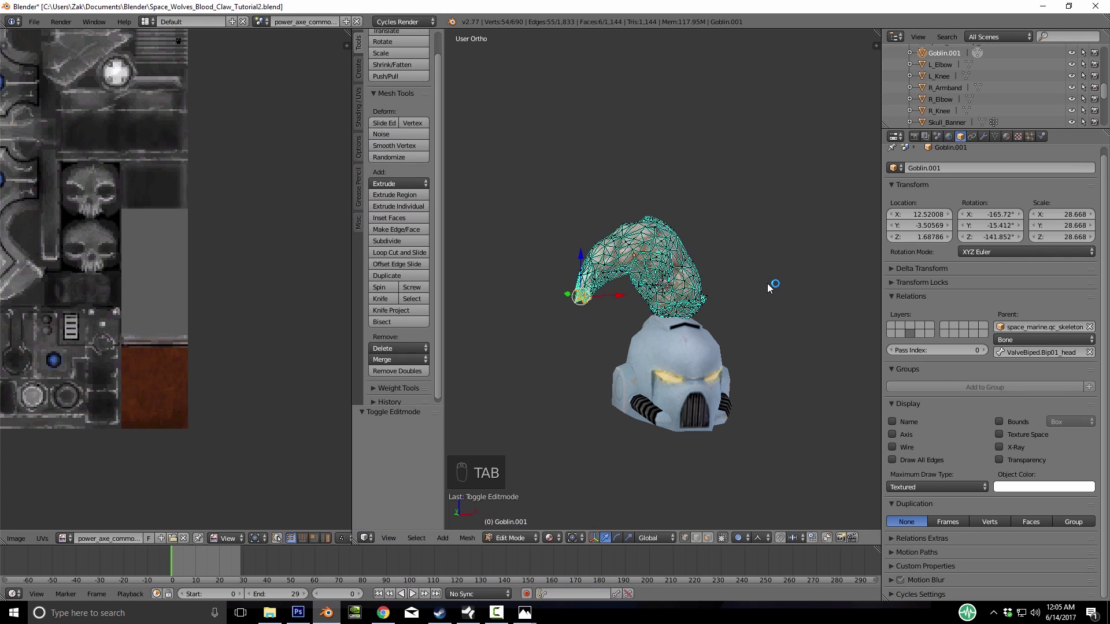
Extend the selection over all the hair above its base and rotate it about -21° with a reduced proportional influence
scroll(768, 287, "down", 2)
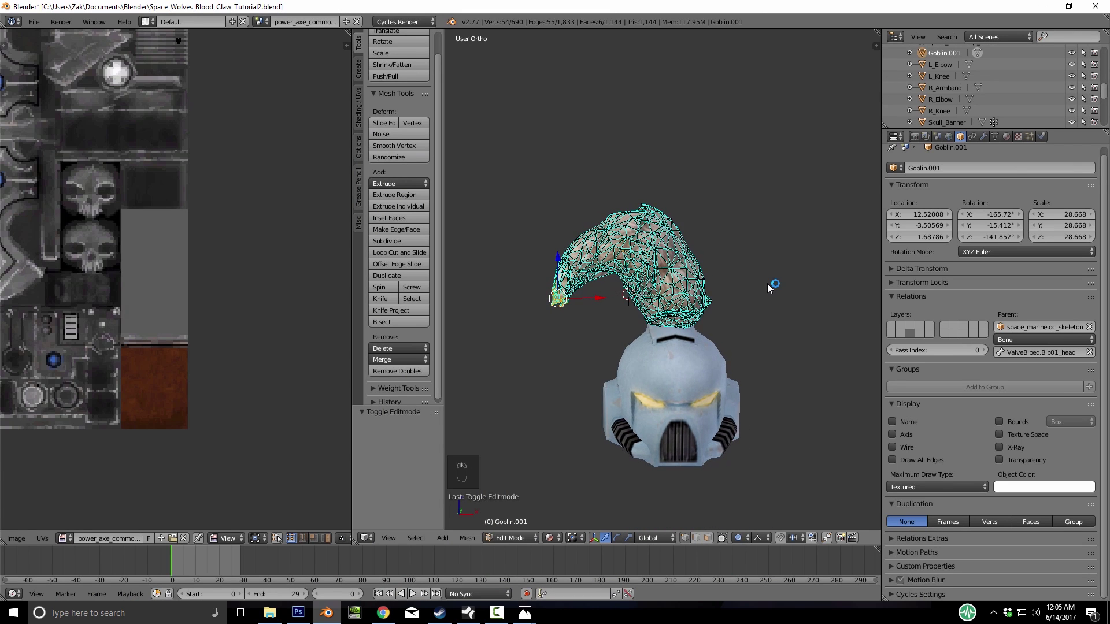
key("z")
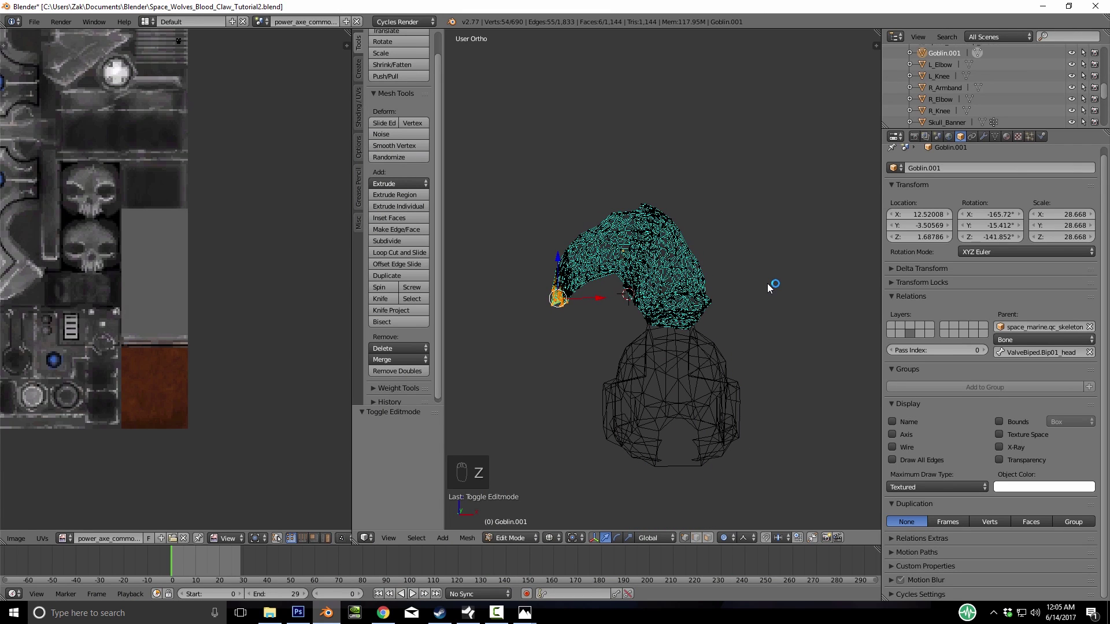
mouse_move(544, 309)
left_mouse_down()
mouse_move(627, 203)
mouse_move(639, 228)
mouse_move(618, 287)
left_mouse_up()
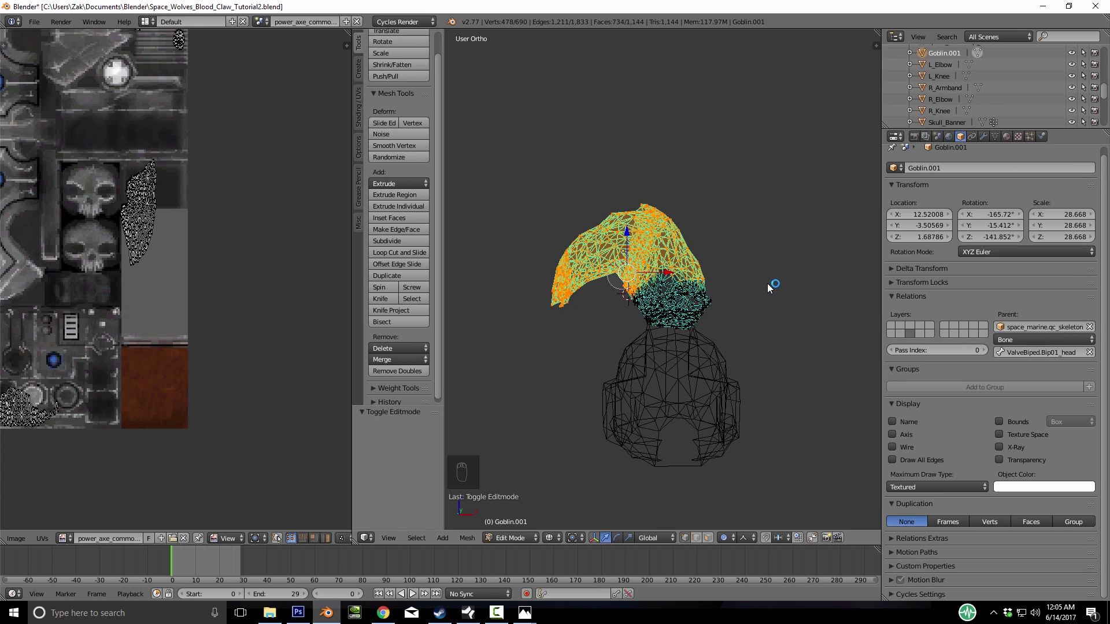
key("z")
key("r")
scroll(727, 353, "up", 5)
left_click(727, 354)
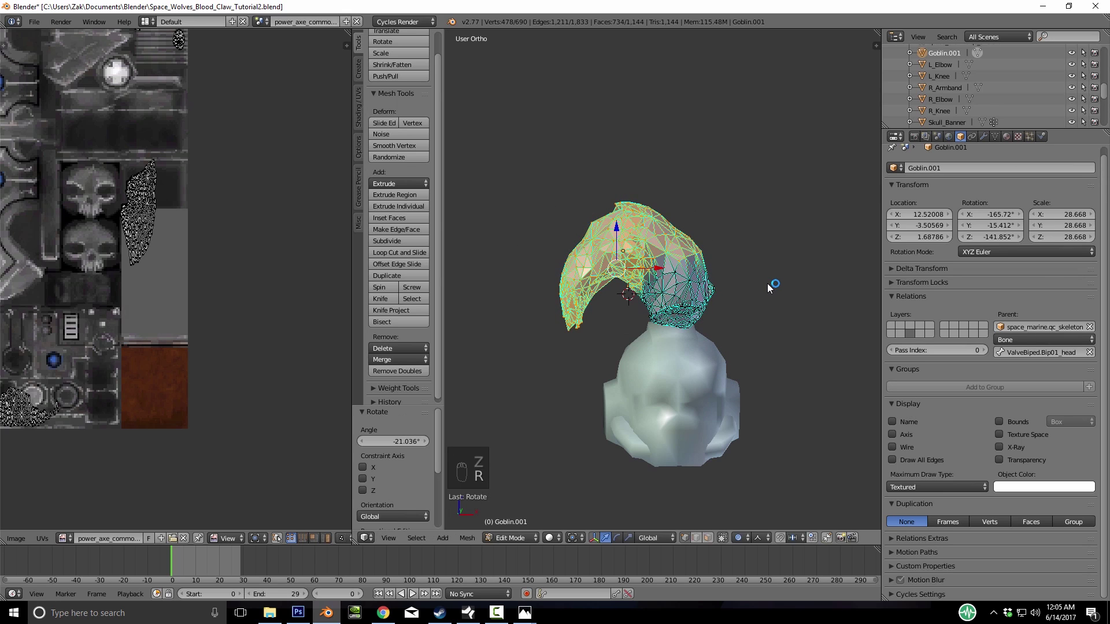
Alternately move and rotate the selected hair to fold it over the helmet's side, finishing with a rotation of about -16°
key("g")
left_click(731, 351)
key("r")
left_click(736, 350)
key("g")
left_click(742, 342)
key("r")
left_click(736, 330)
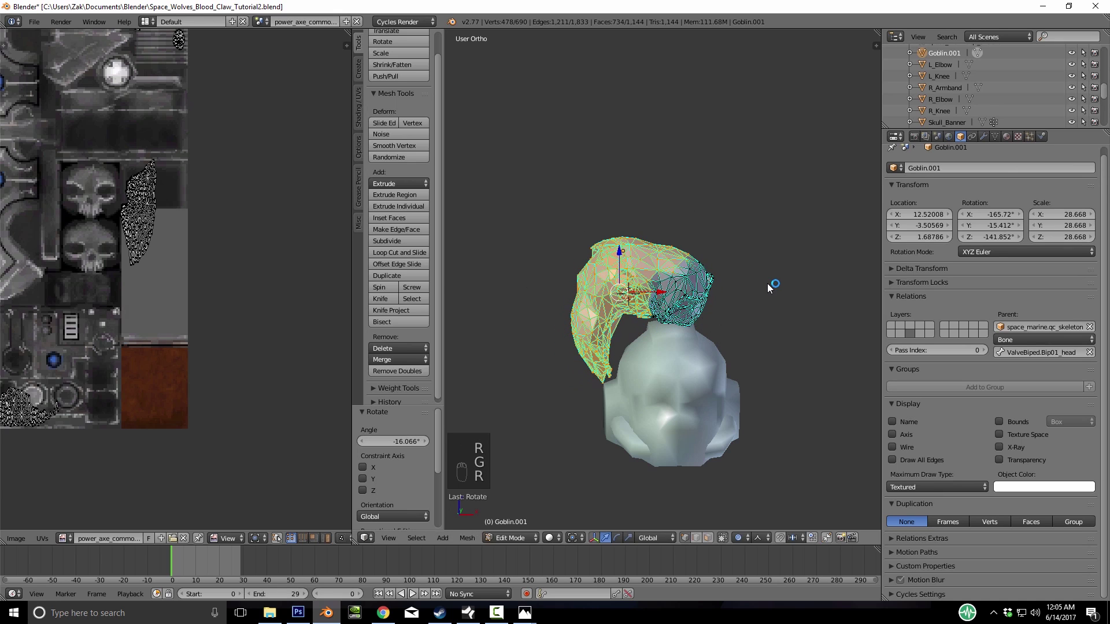
Lower the selected hair slightly, rotate it about -12.5°, and move it down about 0.48 along Z
key("g")
left_click(733, 333)
key("r")
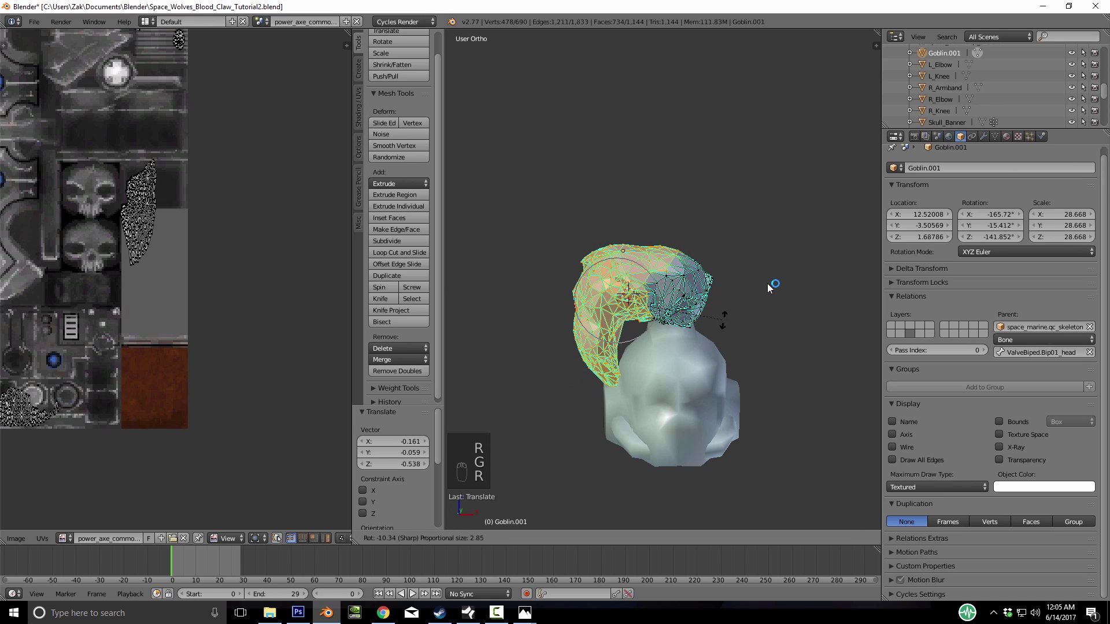
left_click(768, 287)
scroll(769, 287, "up", 3)
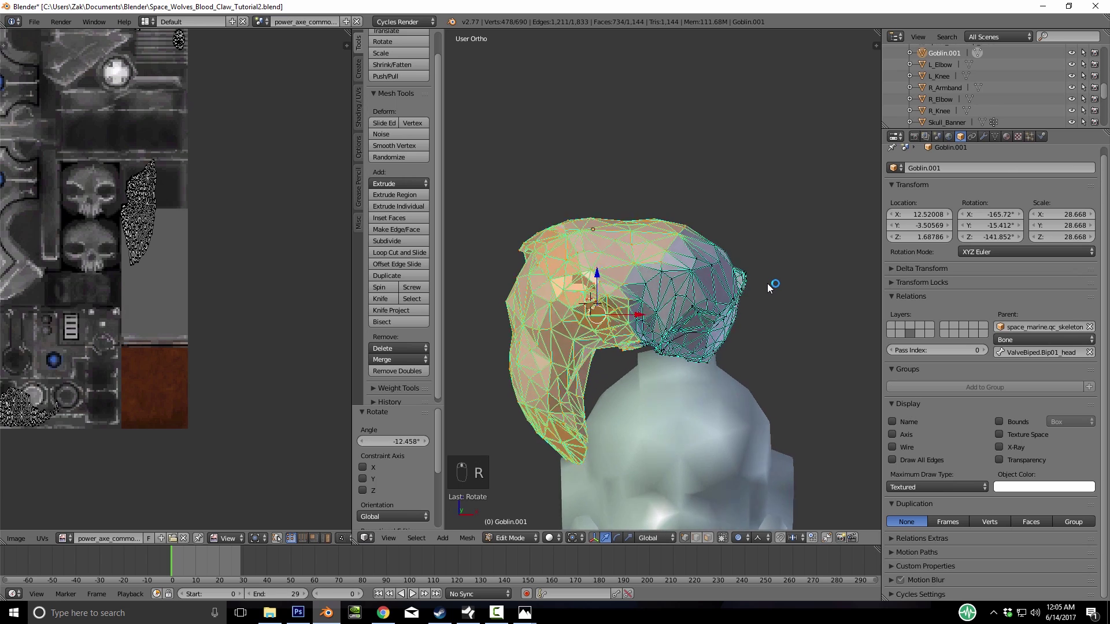
key("g")
key("z")
left_click(768, 287)
scroll(768, 287, "up", 3)
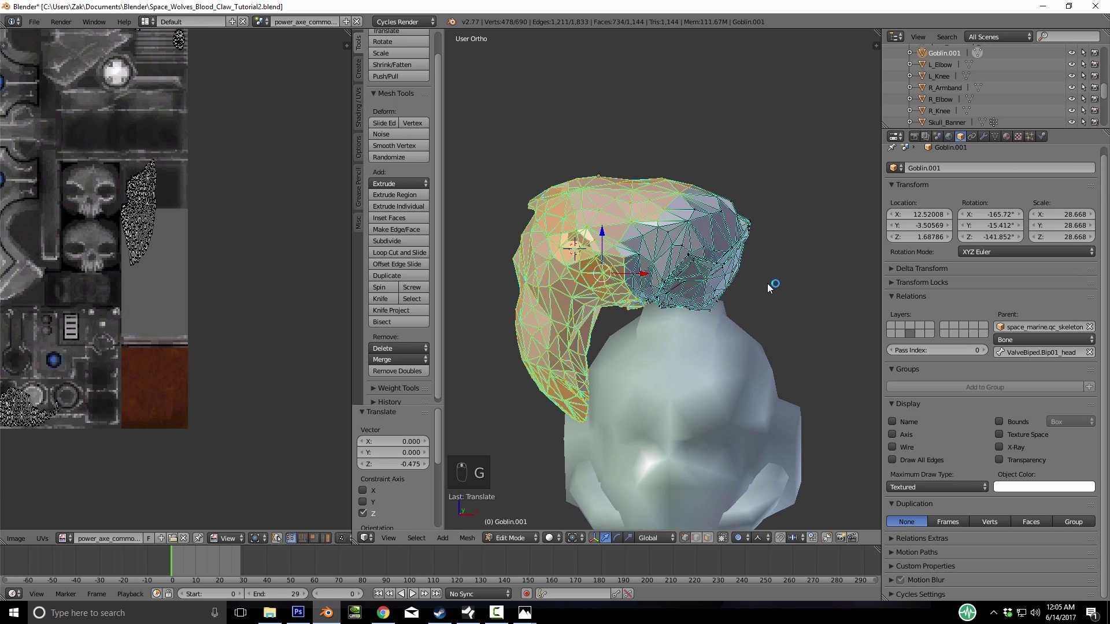
Select only the lower tip of the hair, including hidden vertices, and move it down and outward from the helmet
key("a")
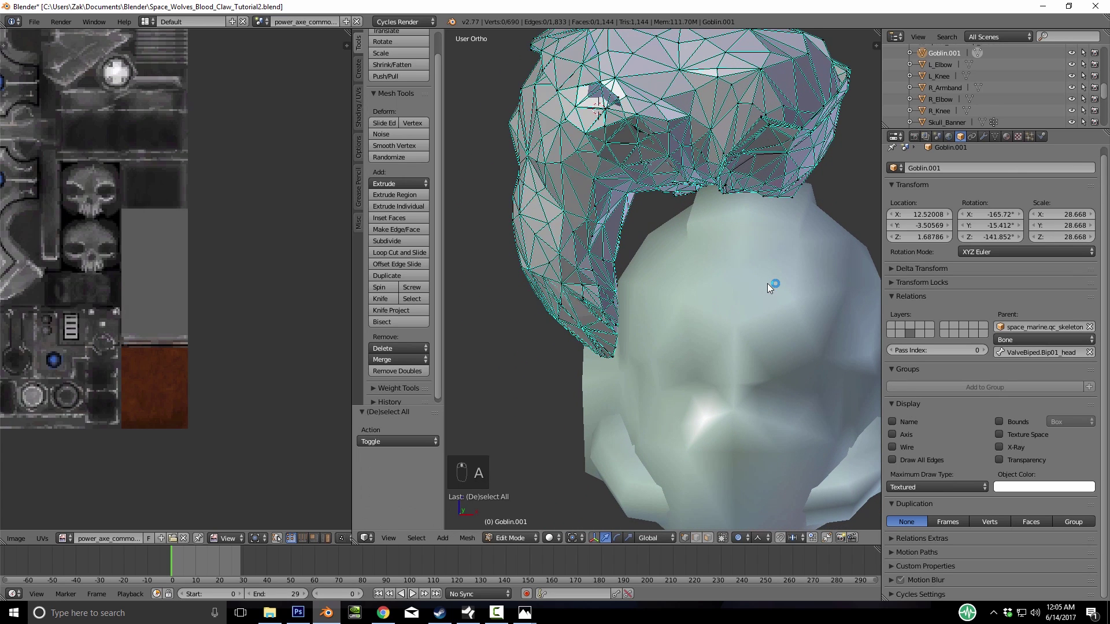
key("z")
key("v")
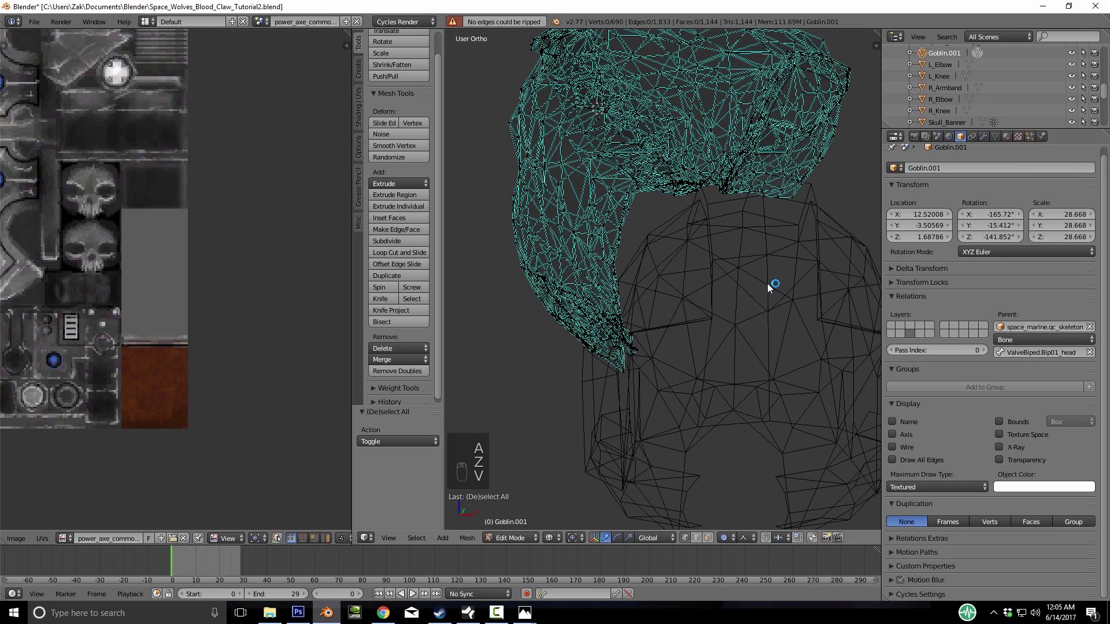
scroll(769, 287, "down", 4)
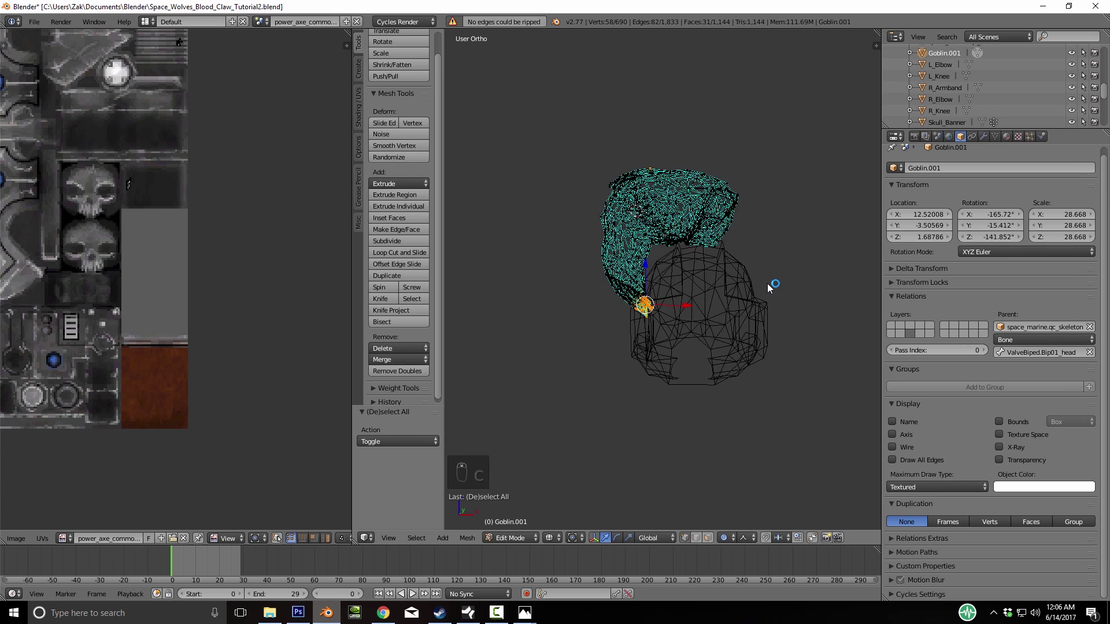
key("z")
scroll(769, 287, "up", 2)
key("g")
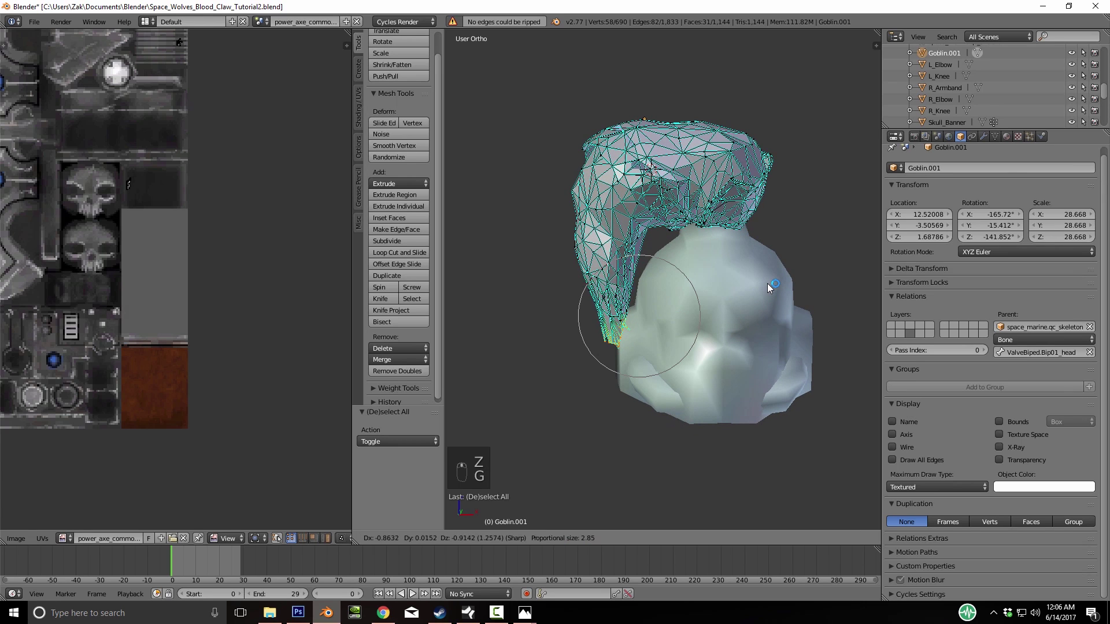
left_click(769, 287)
Rotate the hair tip about 45.5° and move it about -1.02 in X and -0.35 in Z
key("r")
left_click(768, 287)
key("g")
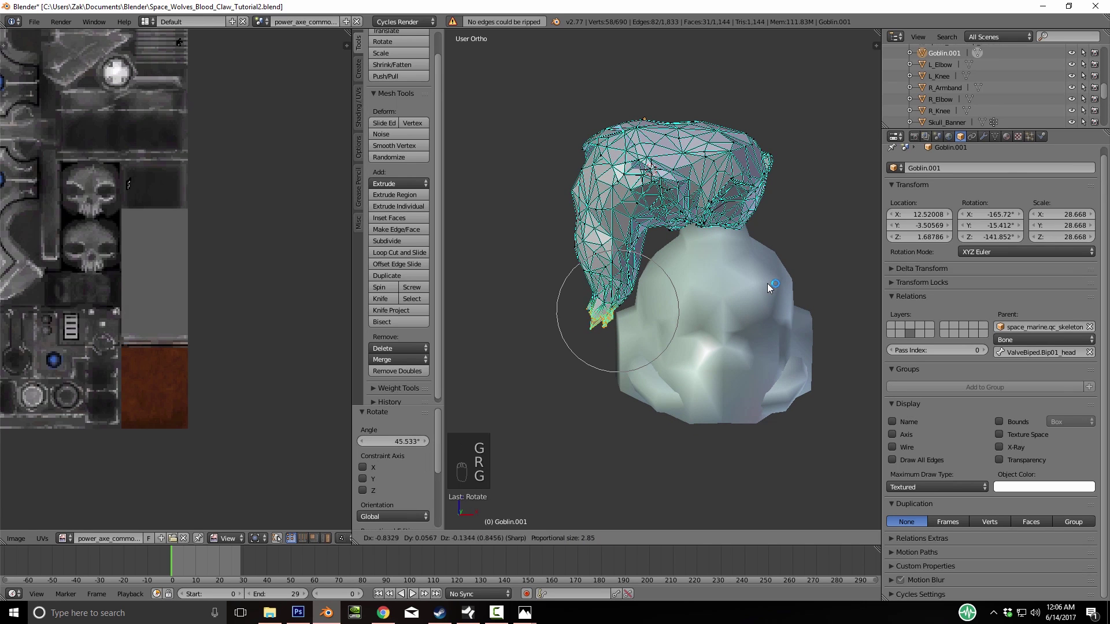
left_click(768, 288)
Switch to textured shading and check the hair's fit on the helmet outside edit mode
left_click(553, 538)
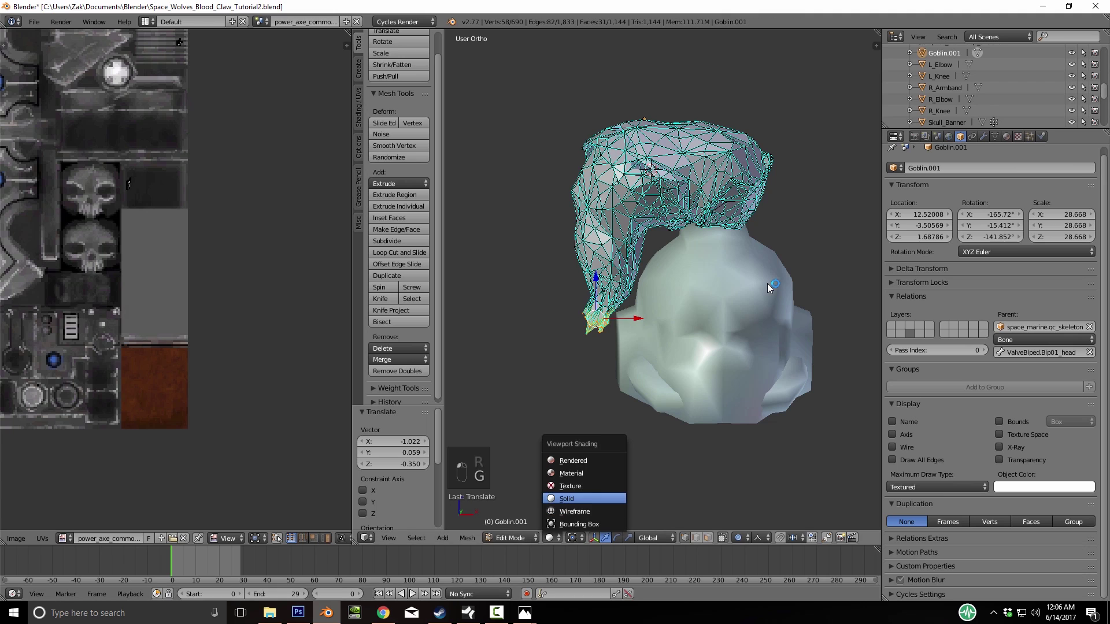
left_click(570, 486)
key("Tab")
mouse_move(751, 287)
middle_mouse_down()
mouse_move(768, 287)
mouse_move(789, 318)
mouse_move(826, 309)
middle_mouse_up()
scroll(769, 287, "up", 5)
Select the hair's bottom edge loop and move it down about 0.43 along Z into the top of the helmet
key("Tab")
middle_click_drag(768, 287, 774, 324, "shift")
scroll(769, 288, "up", 5)
right_click(584, 154, "alt")
key("g")
key("z")
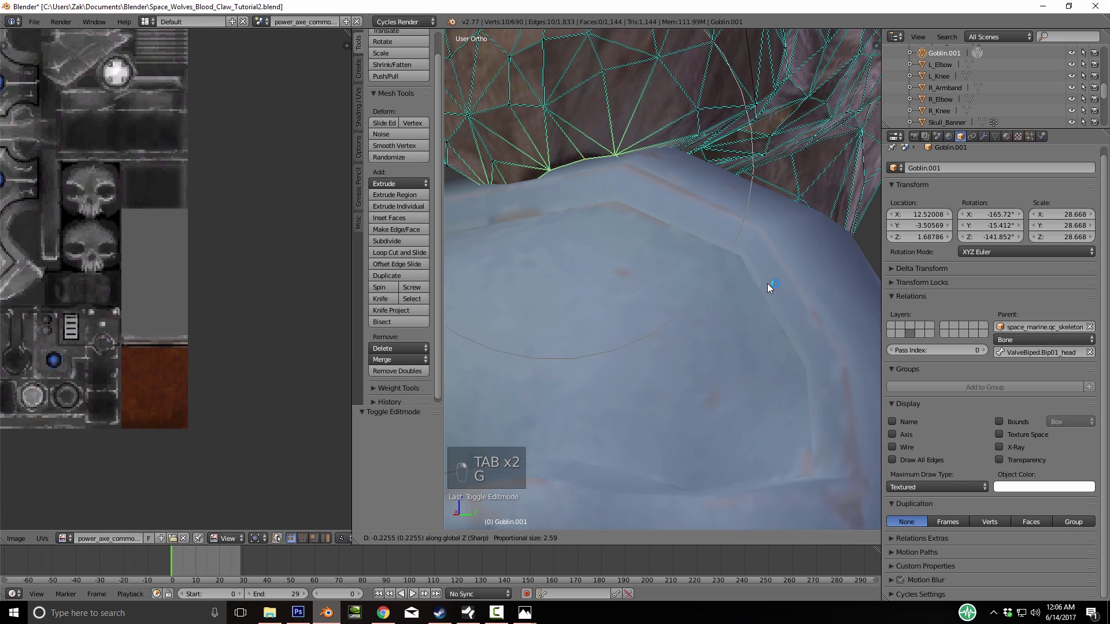
left_click(768, 287)
scroll(769, 287, "down", 2)
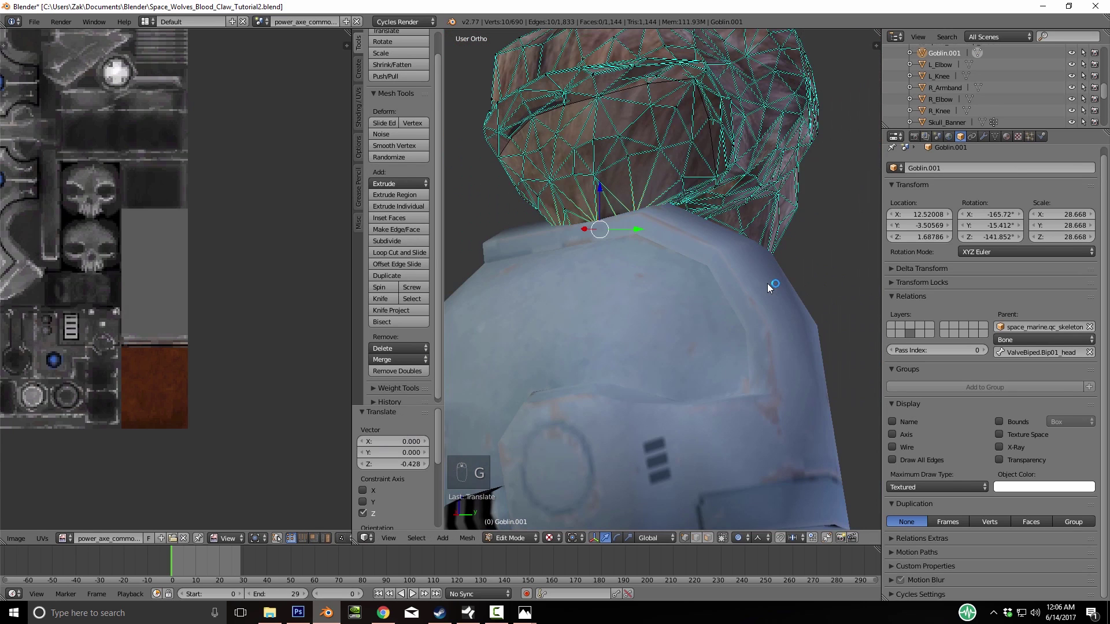
key("Tab")
scroll(769, 288, "down", 6)
middle_click_drag(769, 287, 769, 288)
scroll(769, 288, "up", 6)
key("Tab")
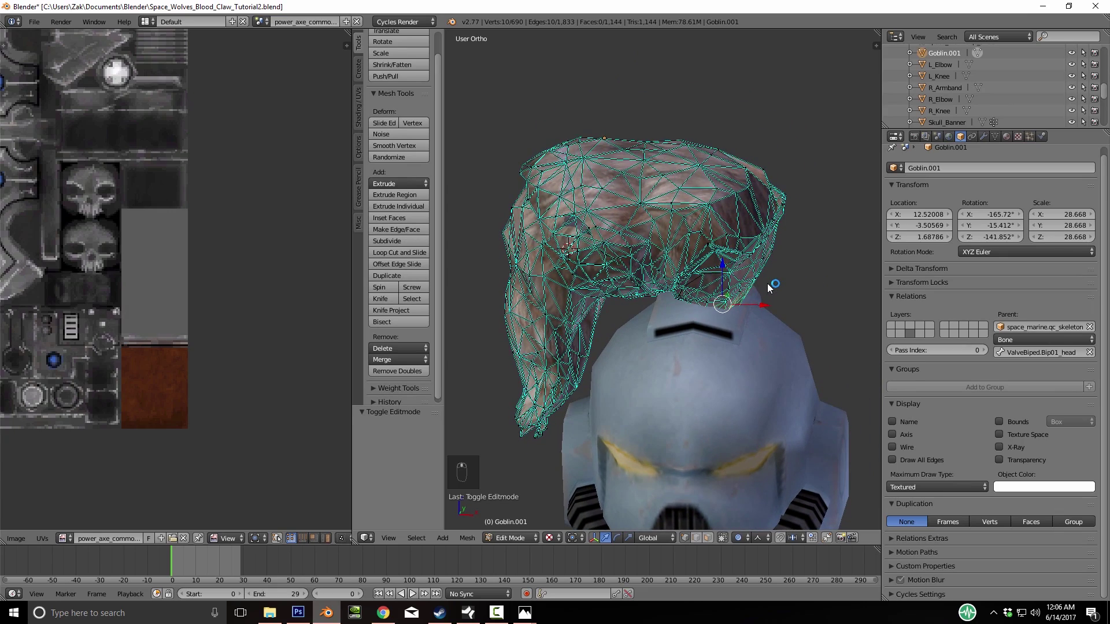
key("z")
key("c")
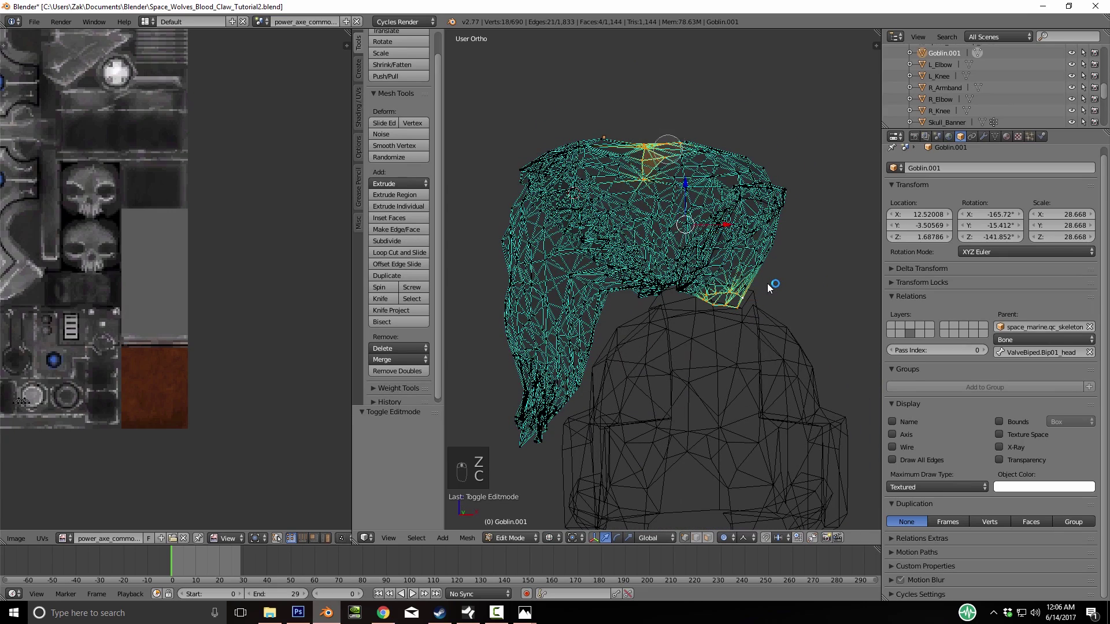
key("z")
key("g")
key("z")
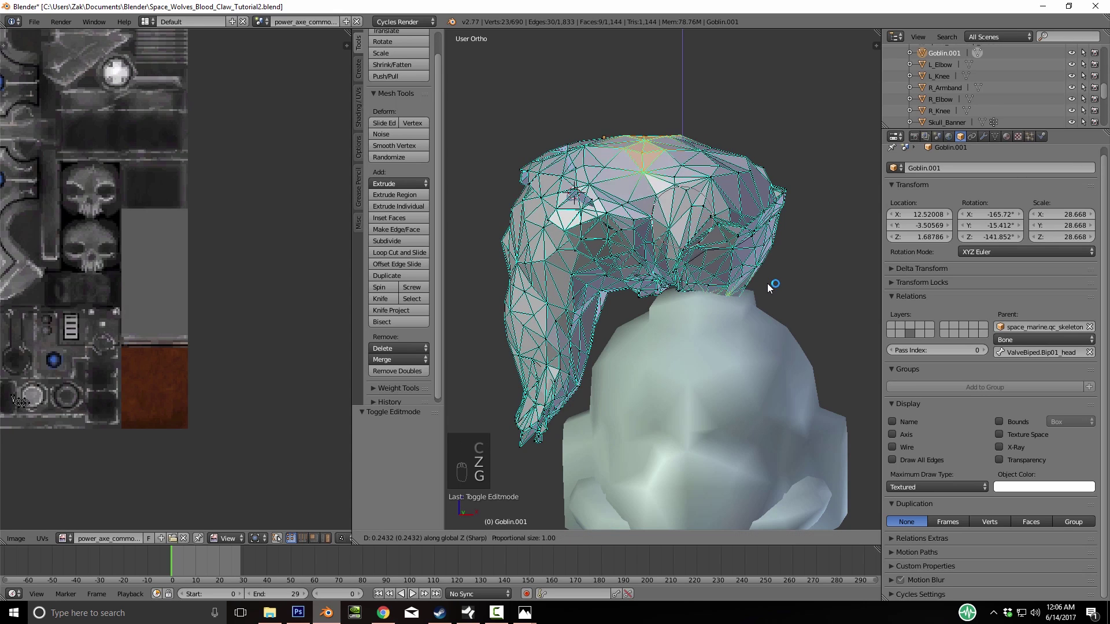
right_click(769, 287)
key("a")
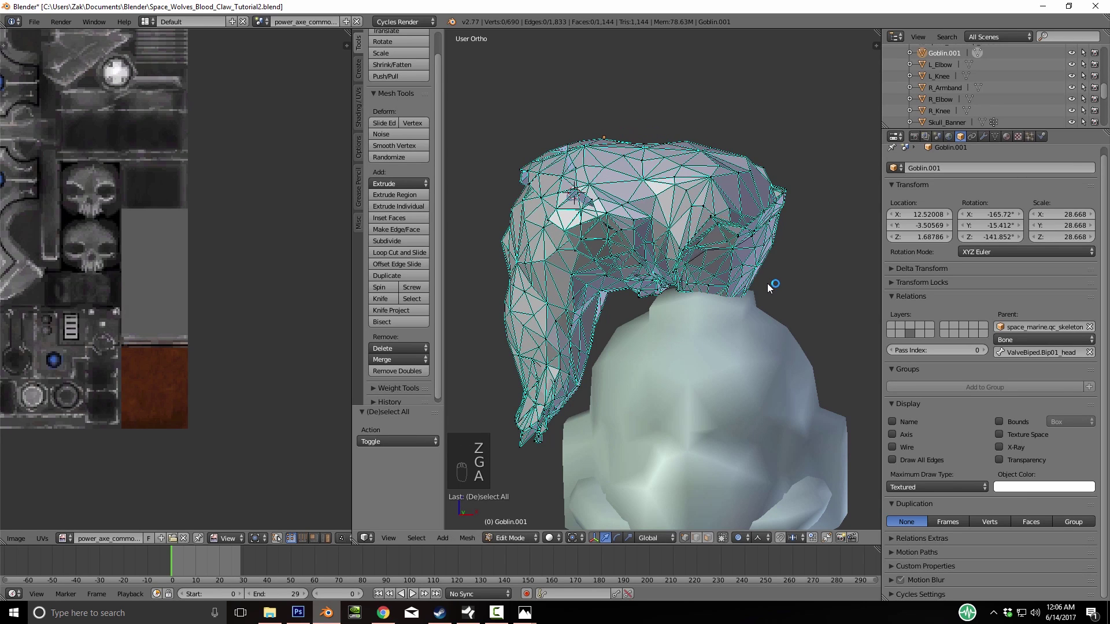
Select only the vertices at the hair's top centre, including hidden ones, and raise them about 0.56 along Z with a proportional size of 2.14
key("z")
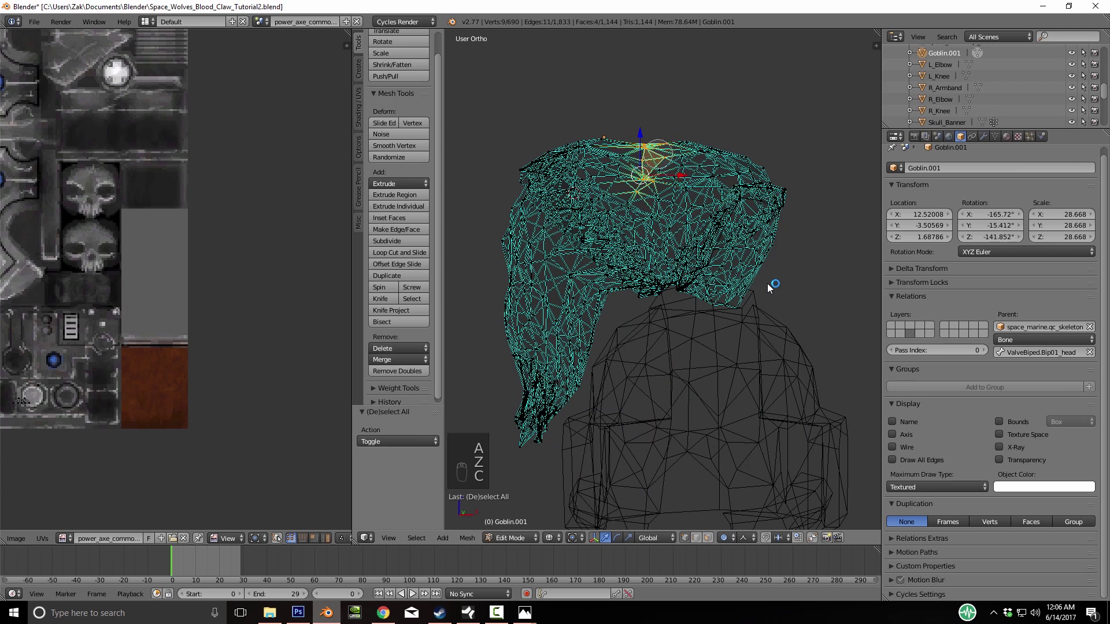
key("g")
key("z")
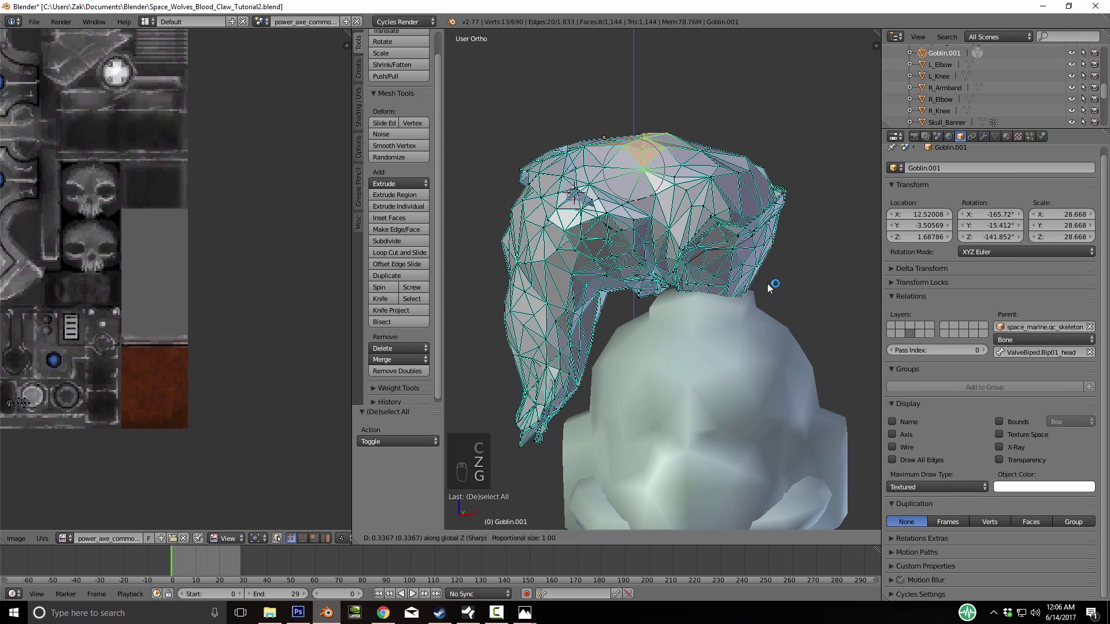
scroll(769, 287, "down", 8)
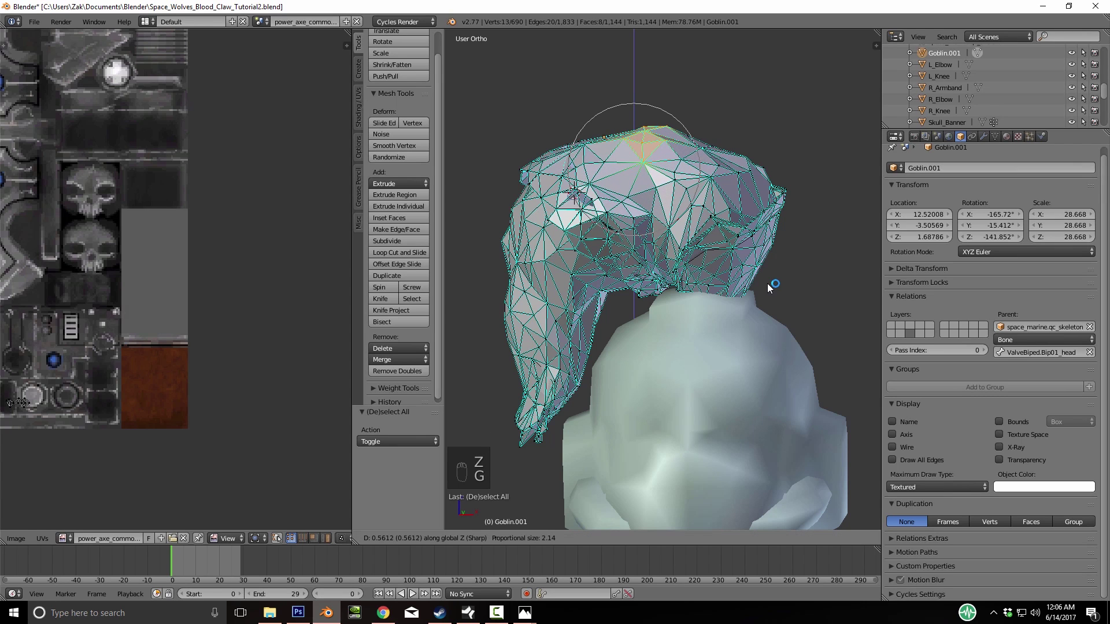
left_click(769, 287)
key("Tab")
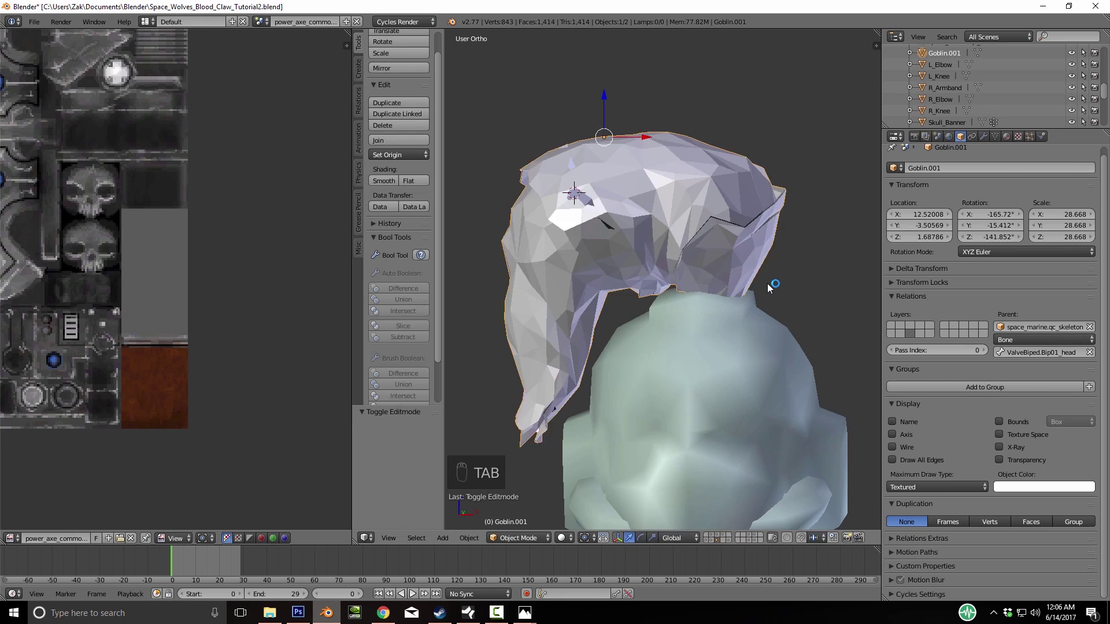
Restore textured shading outside edit mode and inspect the topknot on the helmet from several angles
scroll(769, 287, "down", 4)
middle_click_drag(768, 287, 742, 288)
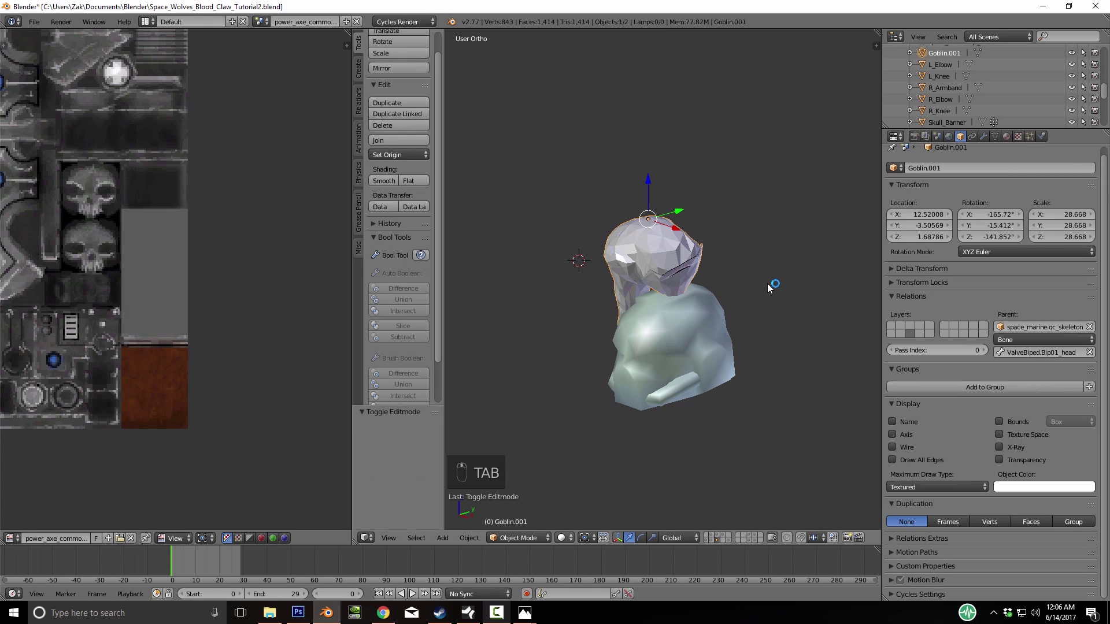
left_click(562, 538)
key("Return")
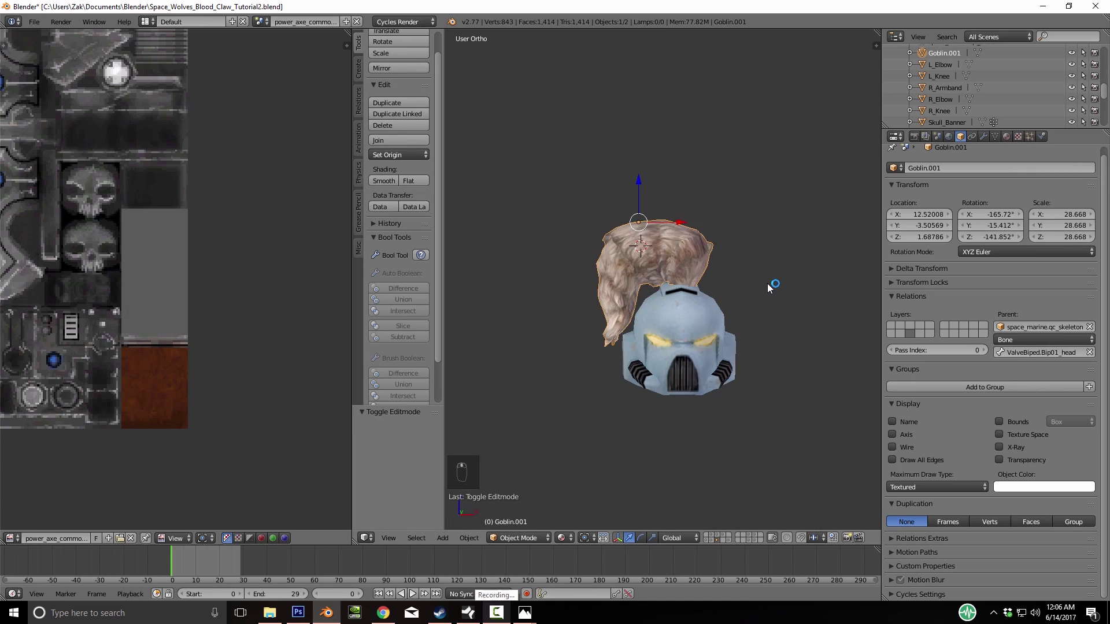
mouse_move(769, 288)
middle_mouse_down()
mouse_move(760, 293)
mouse_move(780, 290)
mouse_move(771, 287)
middle_mouse_up()
scroll(769, 287, "up", 6)
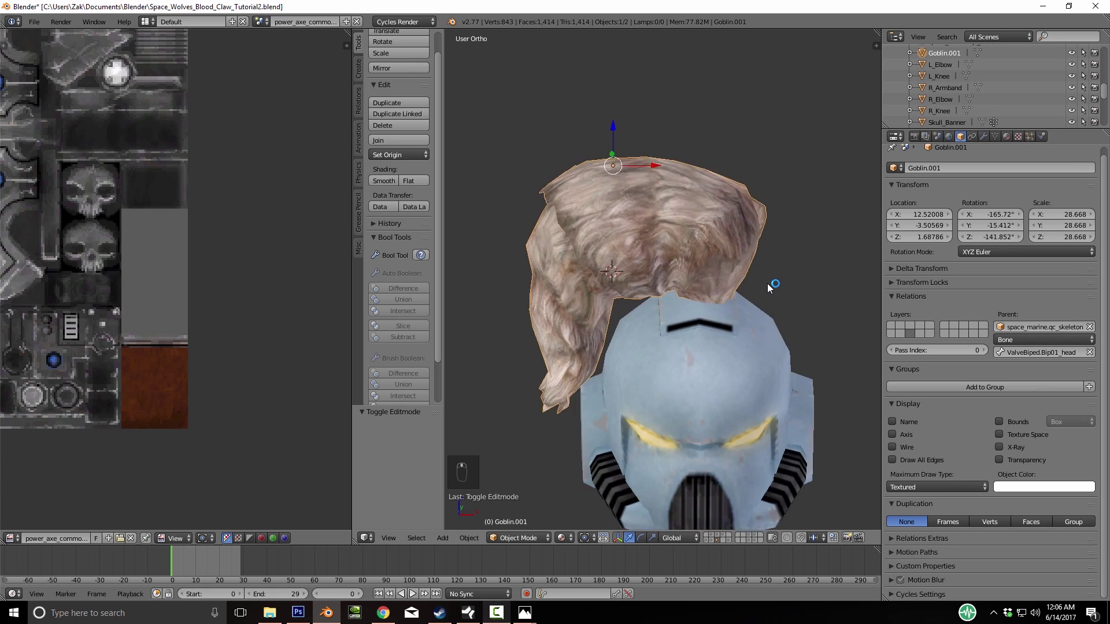
scroll(768, 287, "down", 6)
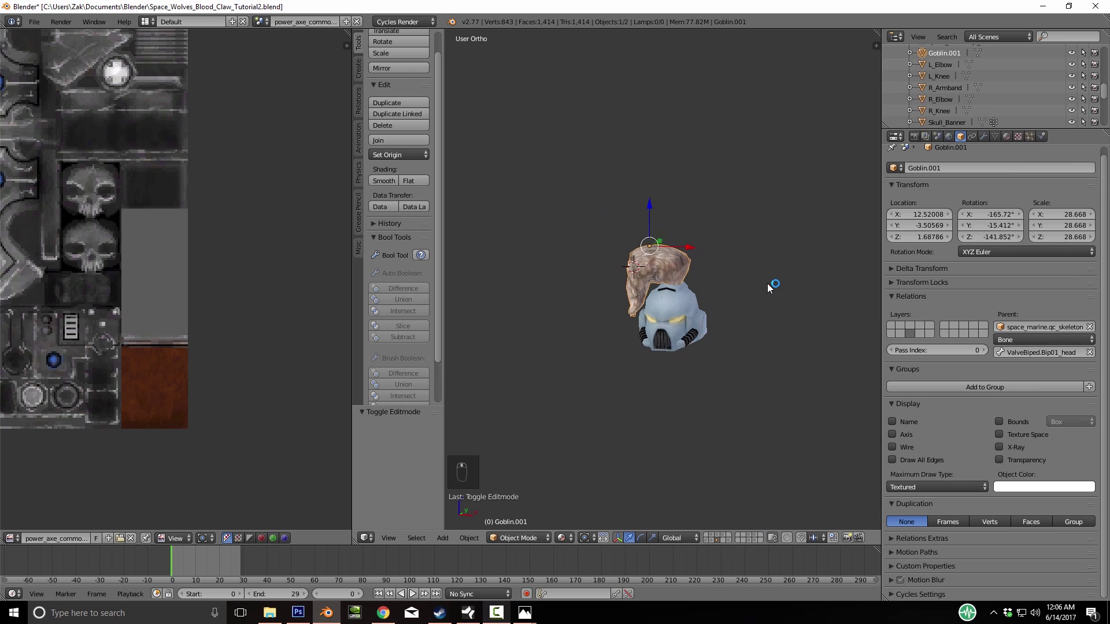
Scale the hair object up by a factor of about 1.23 and reposition it over the helmet
key("s")
left_click(769, 287)
key("g")
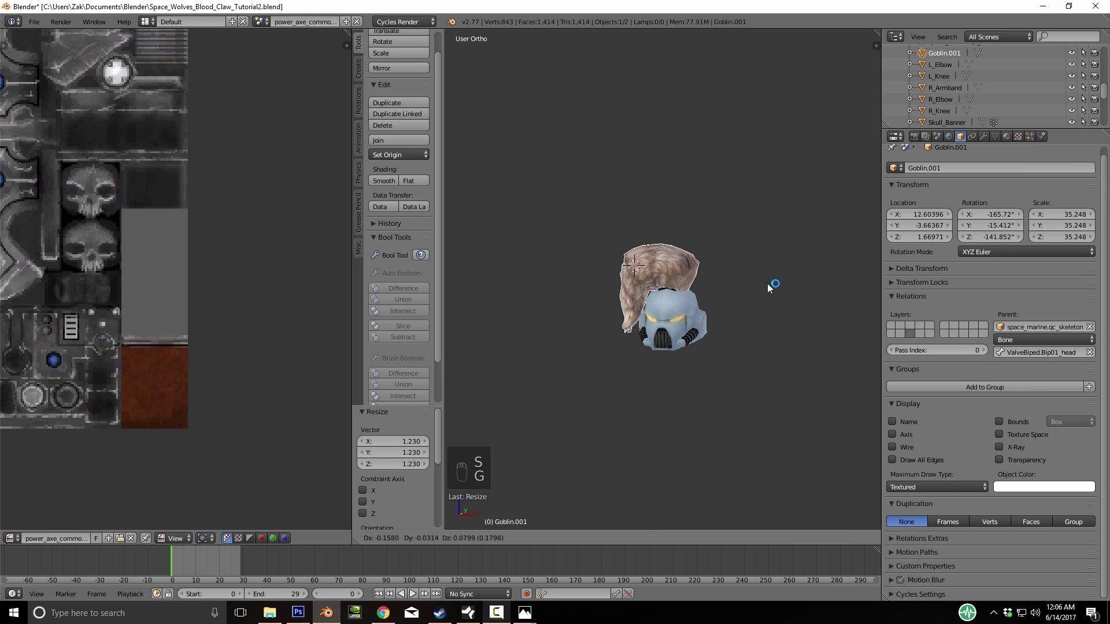
key("x")
left_click(769, 288)
Rotate the hair object about -16° and move it about -1.21 in X, -0.47 in Y and -1.36 in Z
key("r")
left_click(768, 287)
key("g")
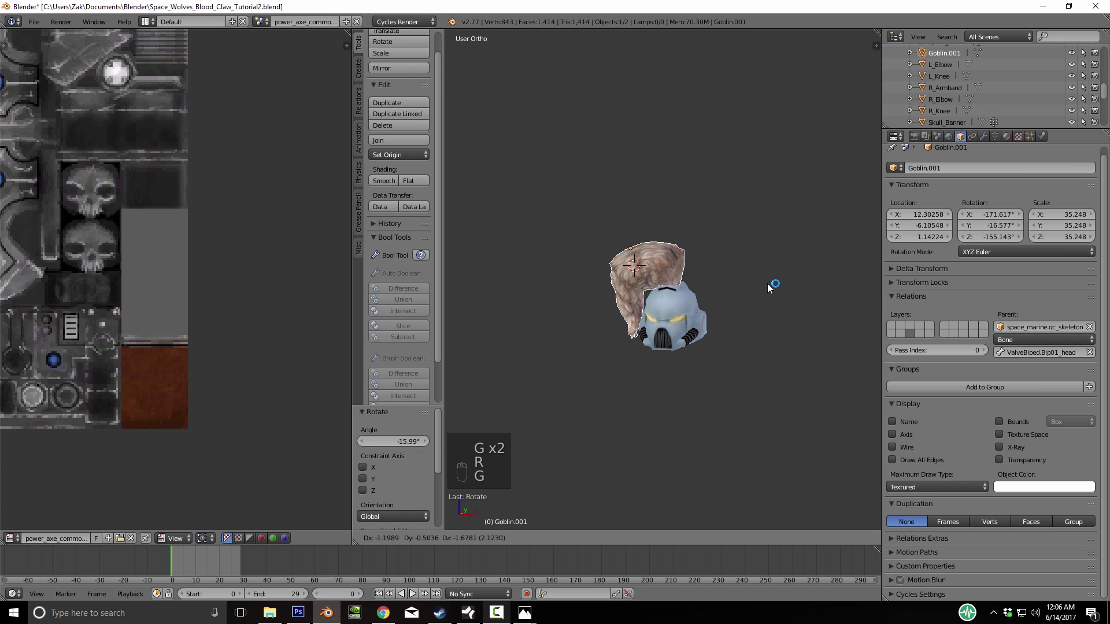
left_click(769, 287)
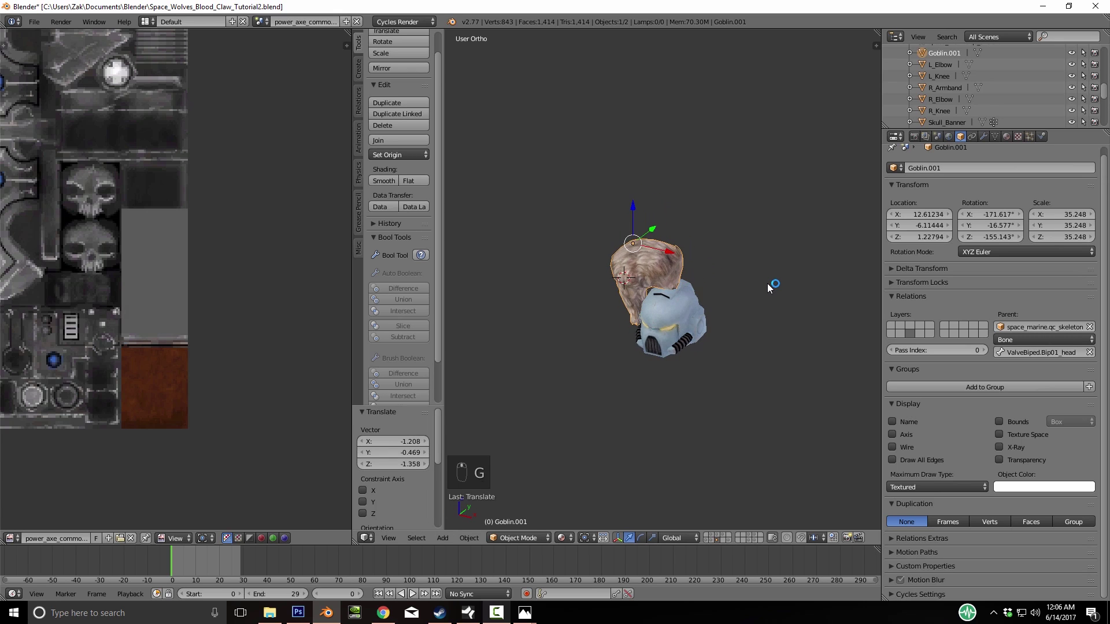
From the helmet's side, rotate the hair about 4° and move it about 0.2 in Y and -0.5 in Z
key("KP_Decimal")
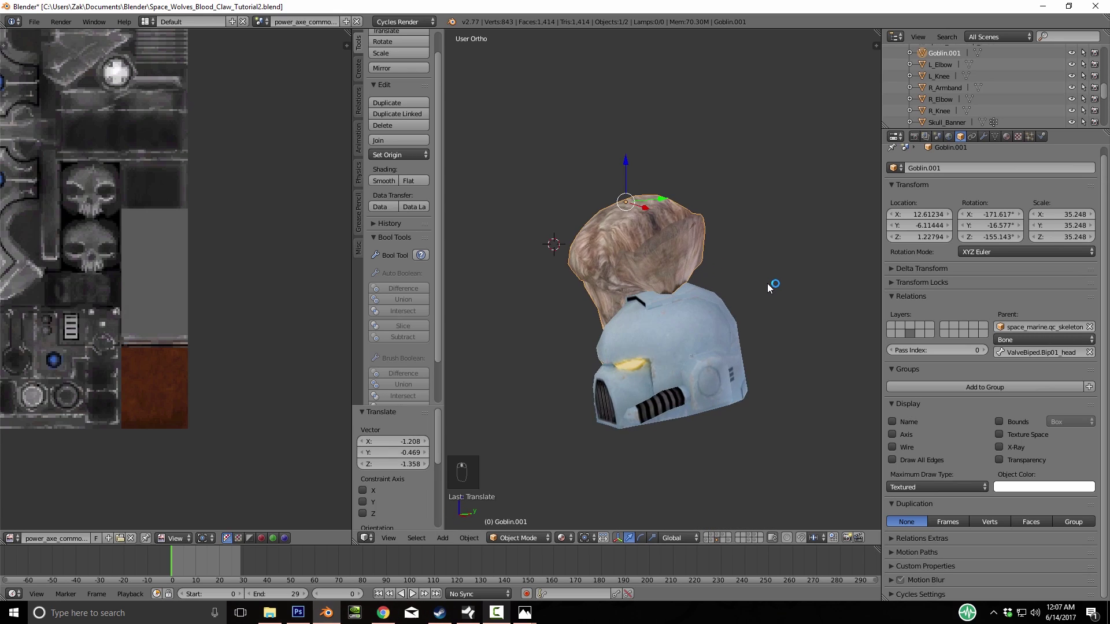
middle_click_drag(768, 287, 768, 287)
key("r")
left_click(769, 287)
key("g")
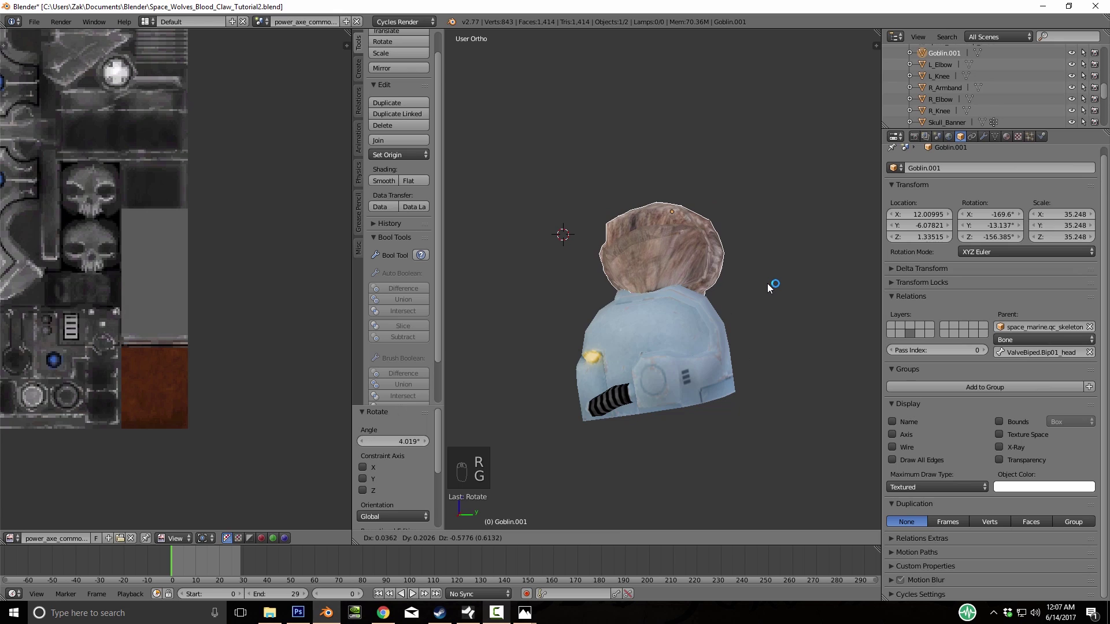
left_click(768, 287)
middle_click_drag(768, 287, 769, 287)
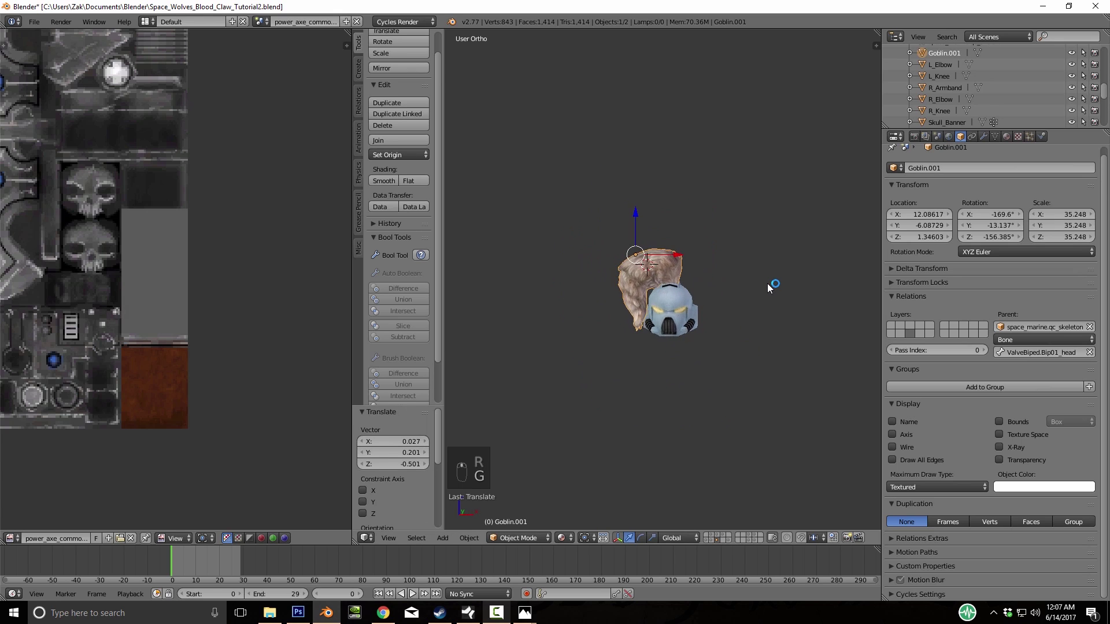
Join the hair to the space_marine_head_helm_smooth helmet as a single object
key("Tab")
key("Tab")
key("ctrl+s")
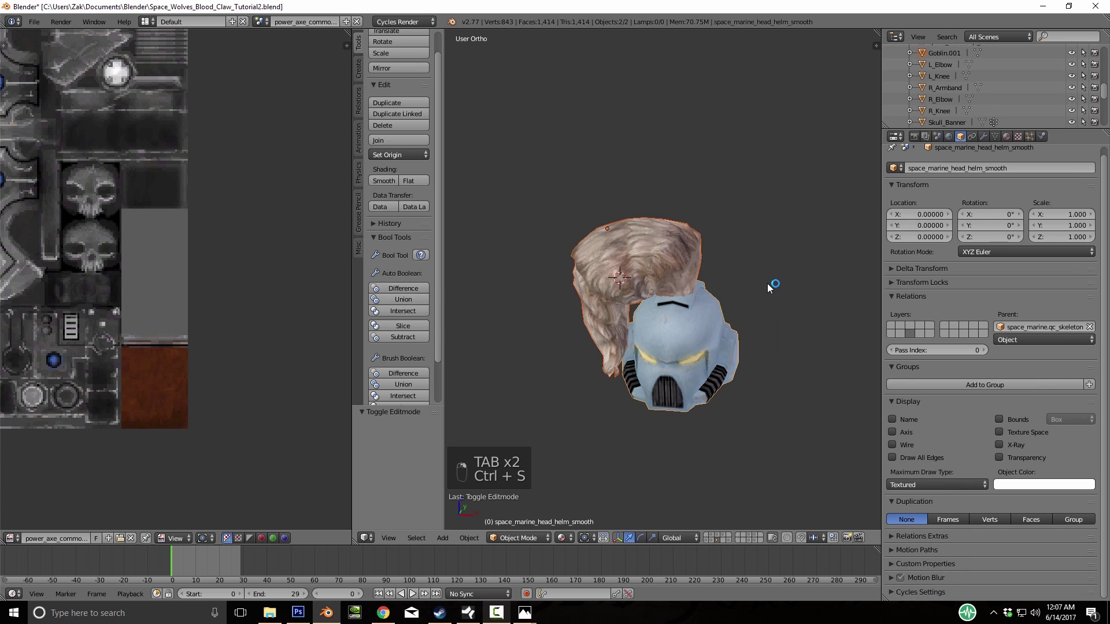
key("ctrl+j")
middle_click_drag(769, 287, 769, 287)
scroll(768, 288, "up", 5)
scroll(769, 287, "down", 5)
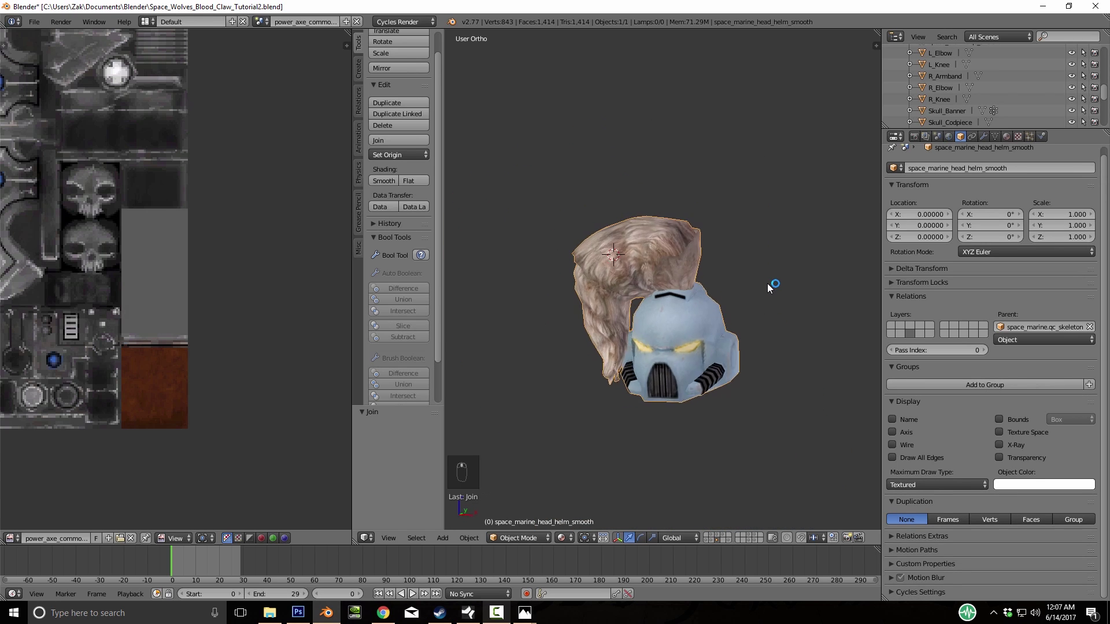
Save over the existing Space_Wolves_Blood_Claw_Tutorial2.blend file
key("ctrl+s")
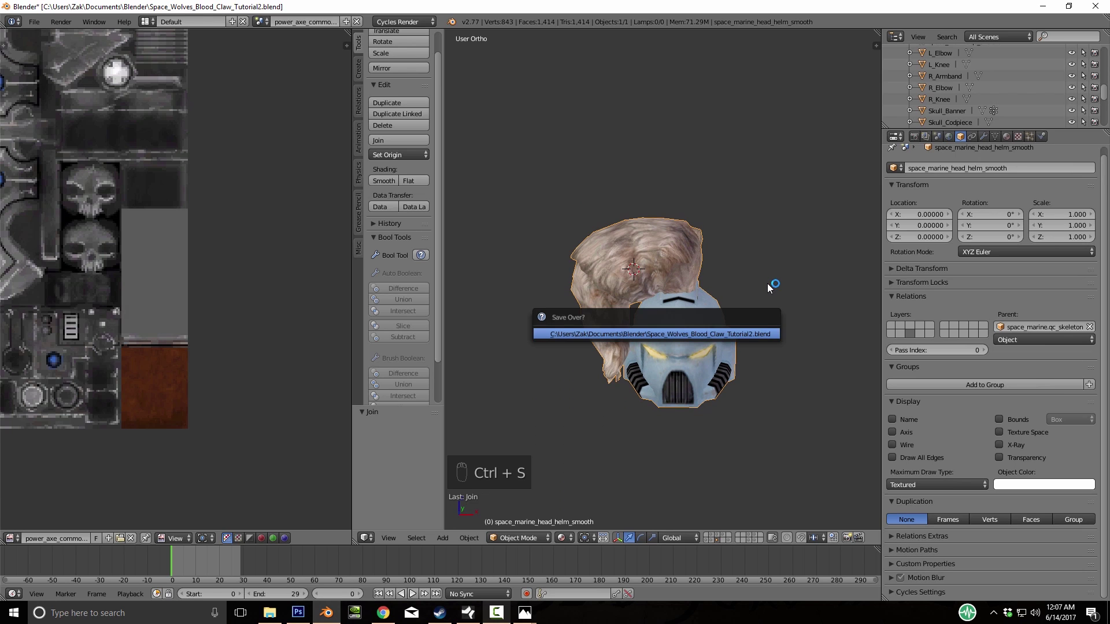
key("ctrl+s")
left_click(750, 458)
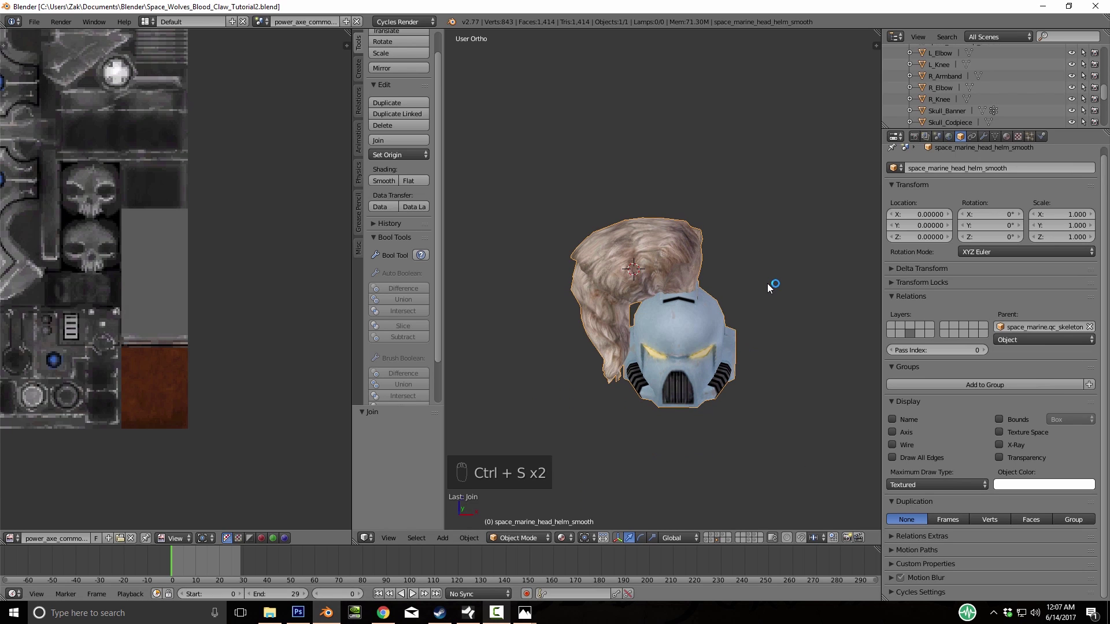
Display the layer with the full Space Marine model and examine the armour and its attachments
left_click(717, 535)
scroll(769, 287, "down", 4)
middle_click_drag(769, 287, 769, 287)
scroll(769, 287, "up", 2)
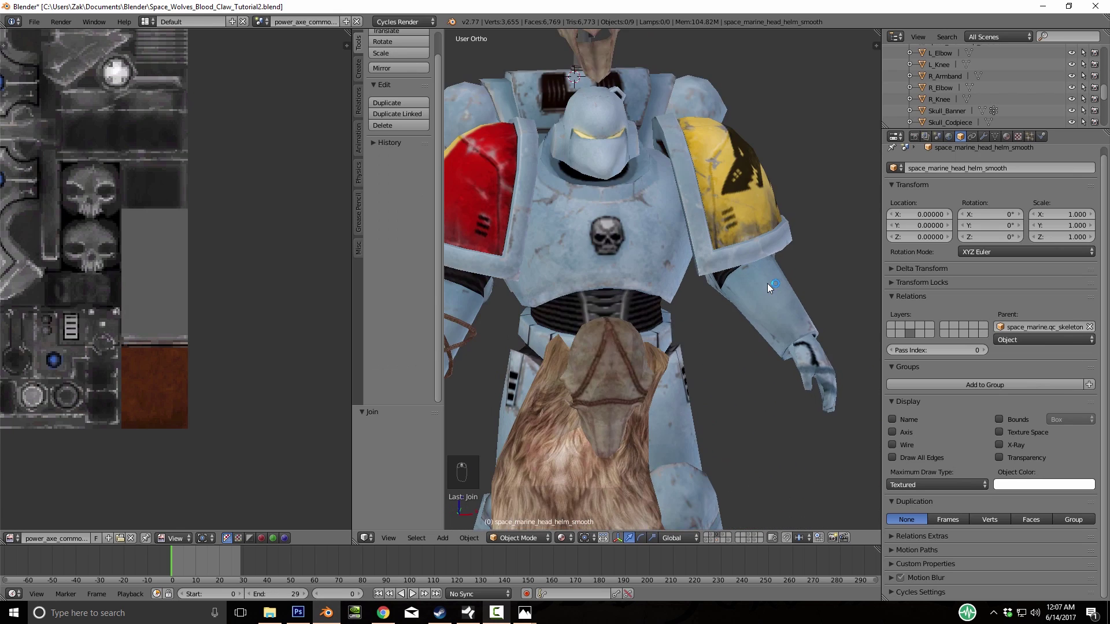
scroll(769, 287, "down", 5)
middle_click_drag(769, 287, 768, 288)
scroll(769, 287, "up", 5)
scroll(768, 287, "down", 1)
scroll(768, 287, "up", 3)
scroll(769, 287, "down", 6)
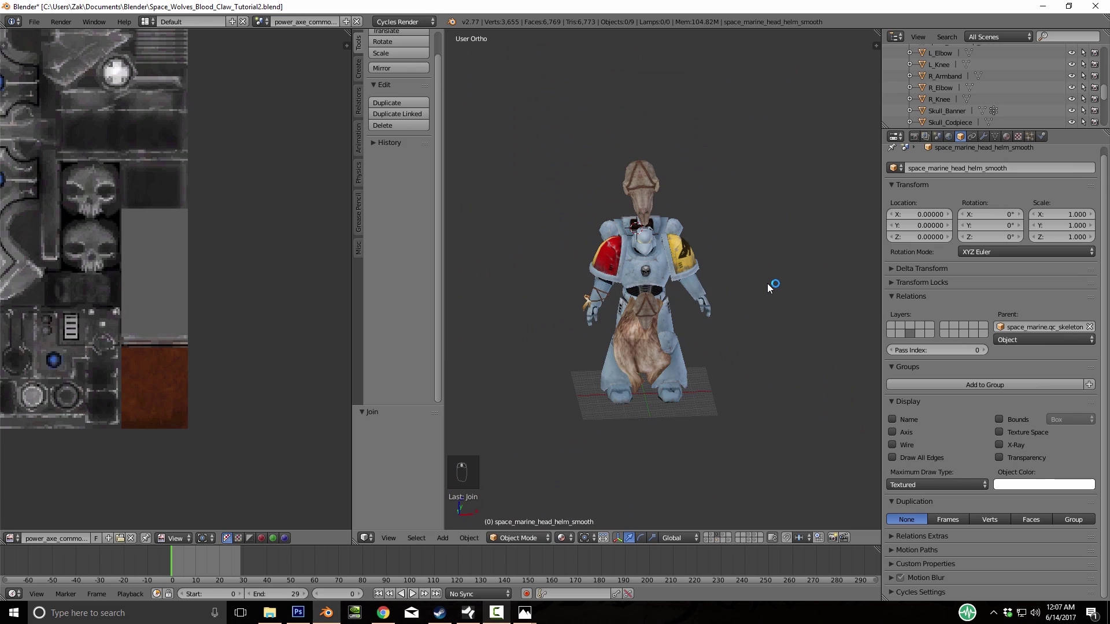
Select the fur sash at the waist and set its parent to space_marine.qc_skeleton
scroll(768, 287, "up", 3)
right_click(619, 439)
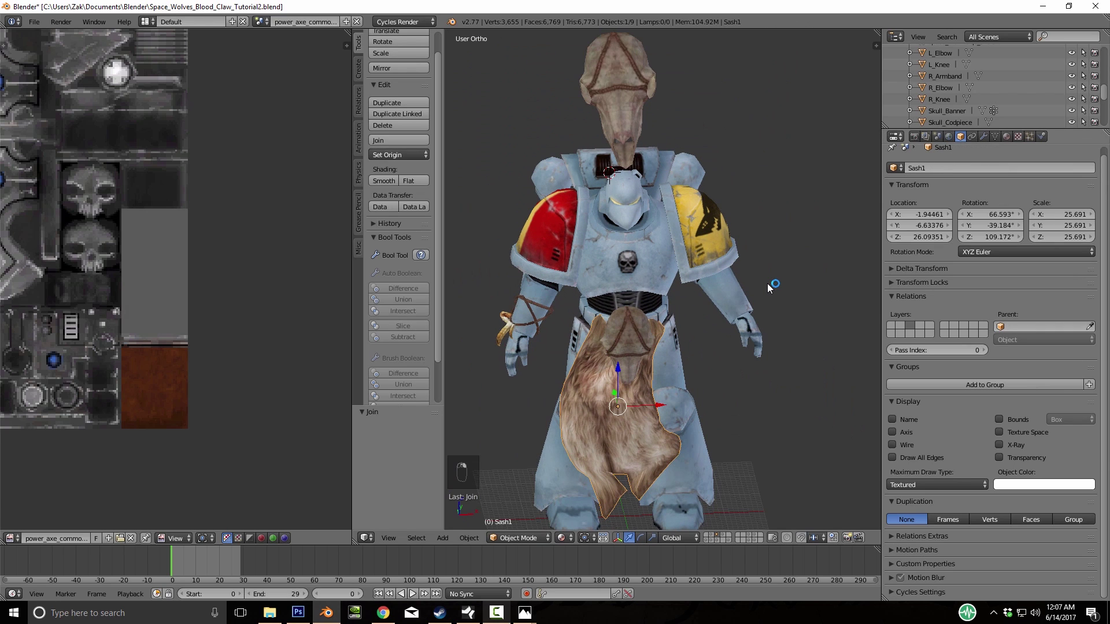
left_click(1034, 326)
key("Down")
key("Down")
key("Down")
key("Down")
key("Down")
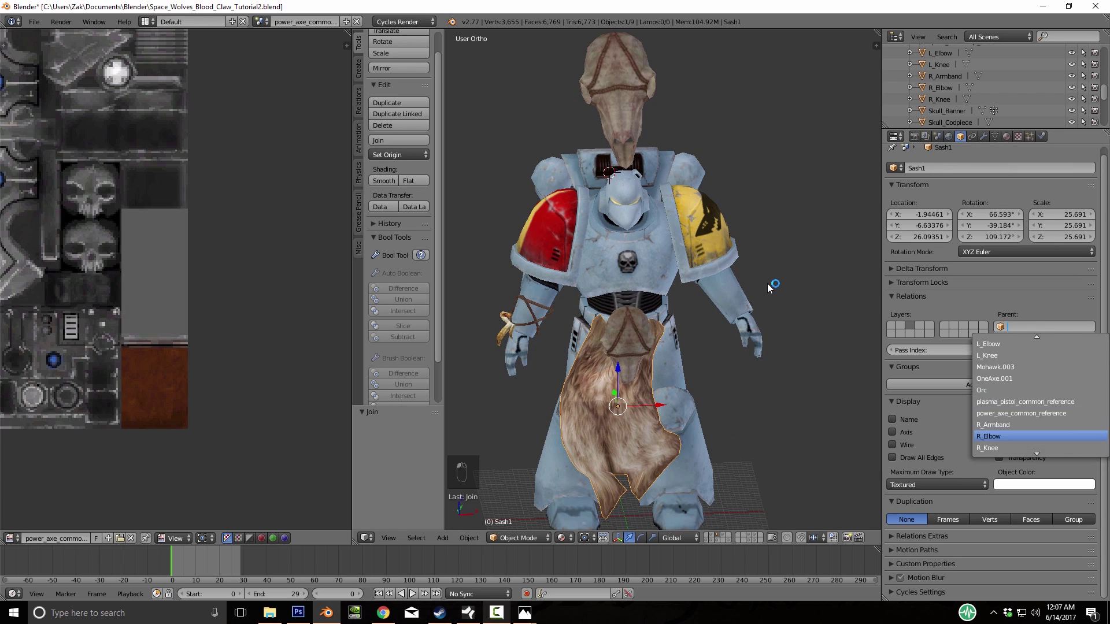
key("Up")
key("Return")
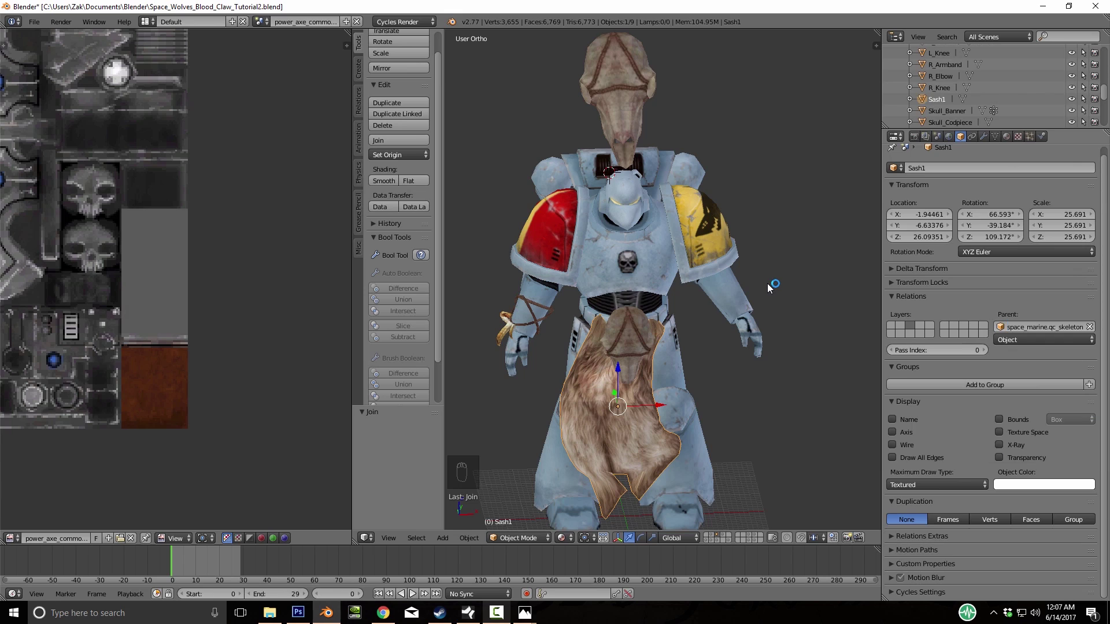
Change the sash's parent type to Bone and choose bip01 as the parent bone
left_click(1043, 339)
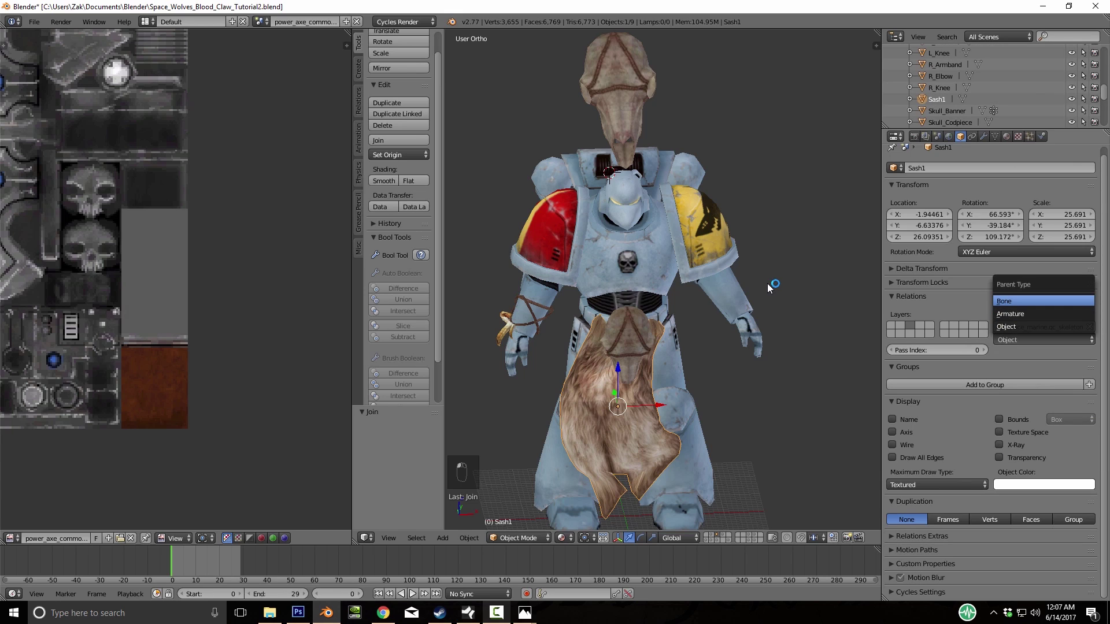
key("Return")
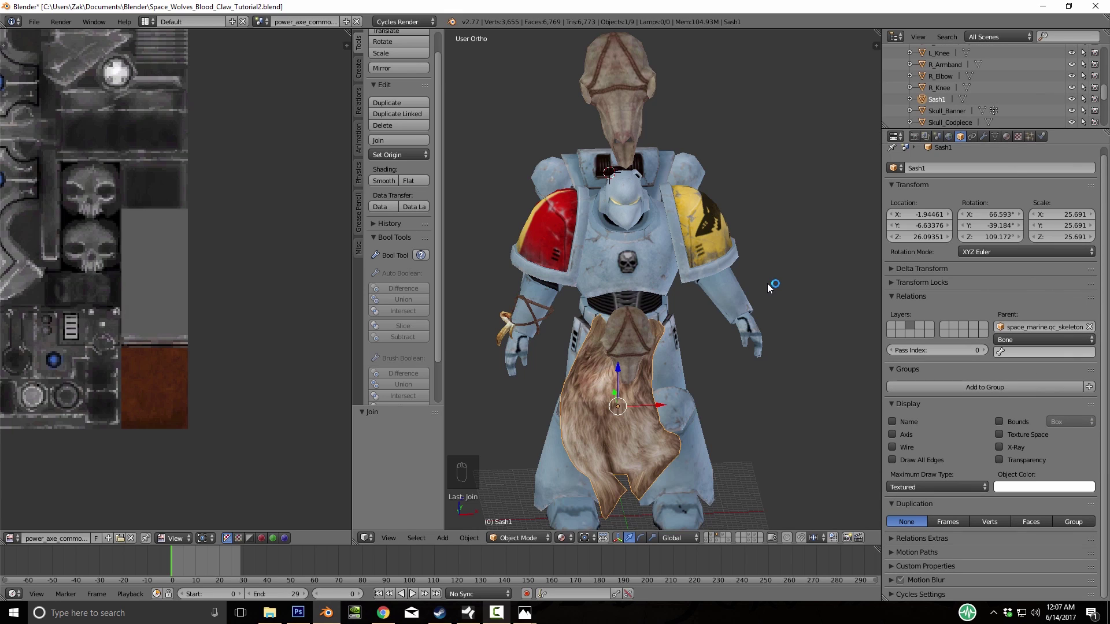
left_click(1044, 352)
key("Return")
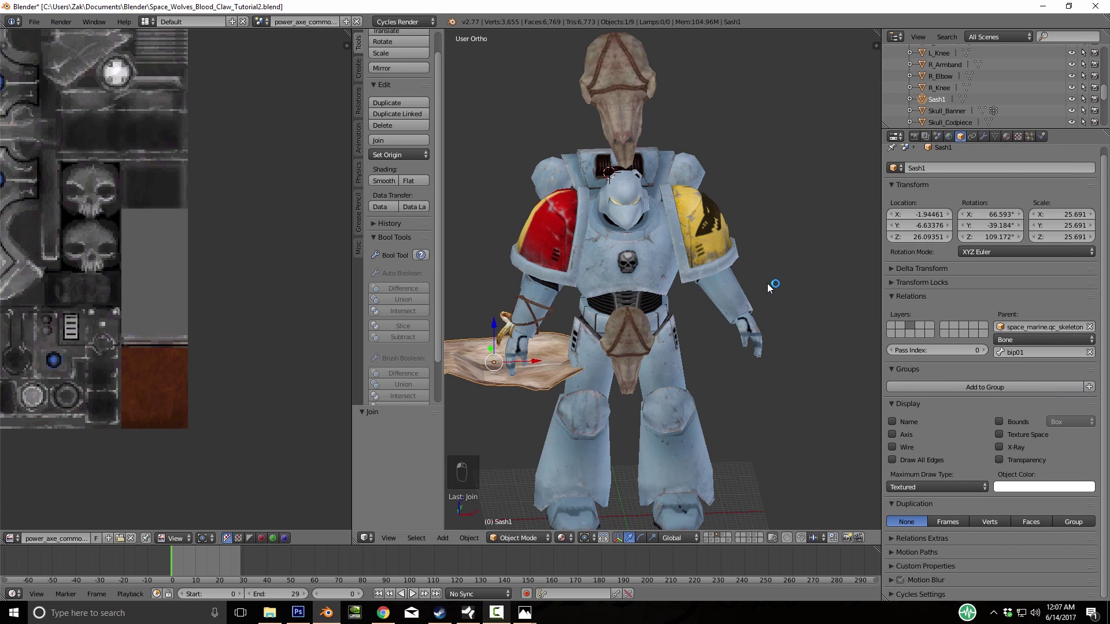
Rotate the sash 90° about Y in front view, 90° about Z, and 180° about Y to hang it upright
key("KP_1")
key("r")
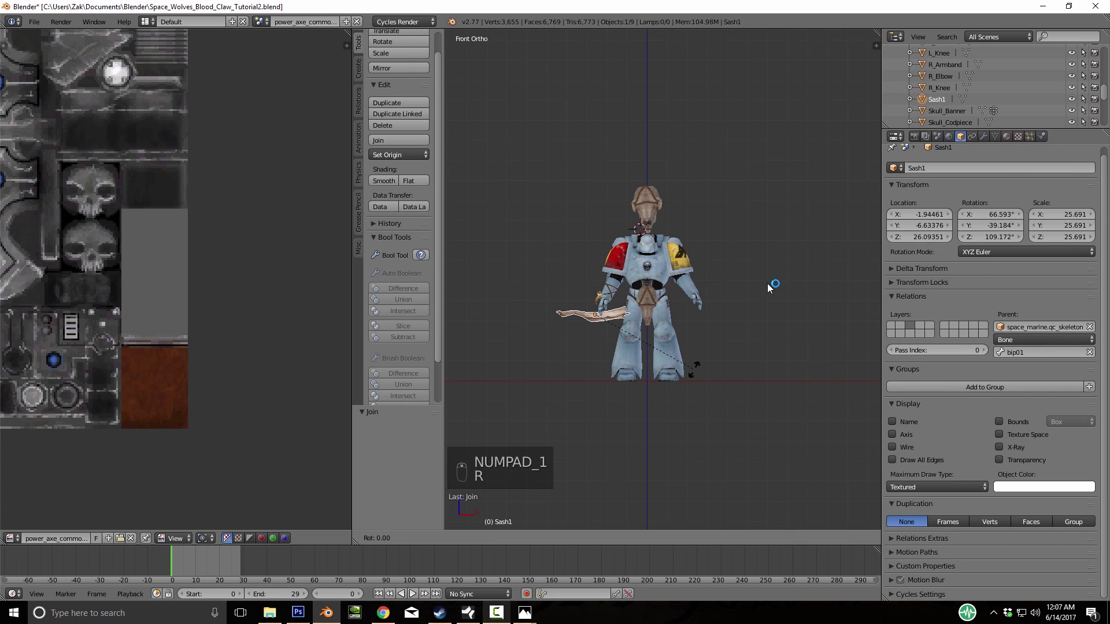
type("90")
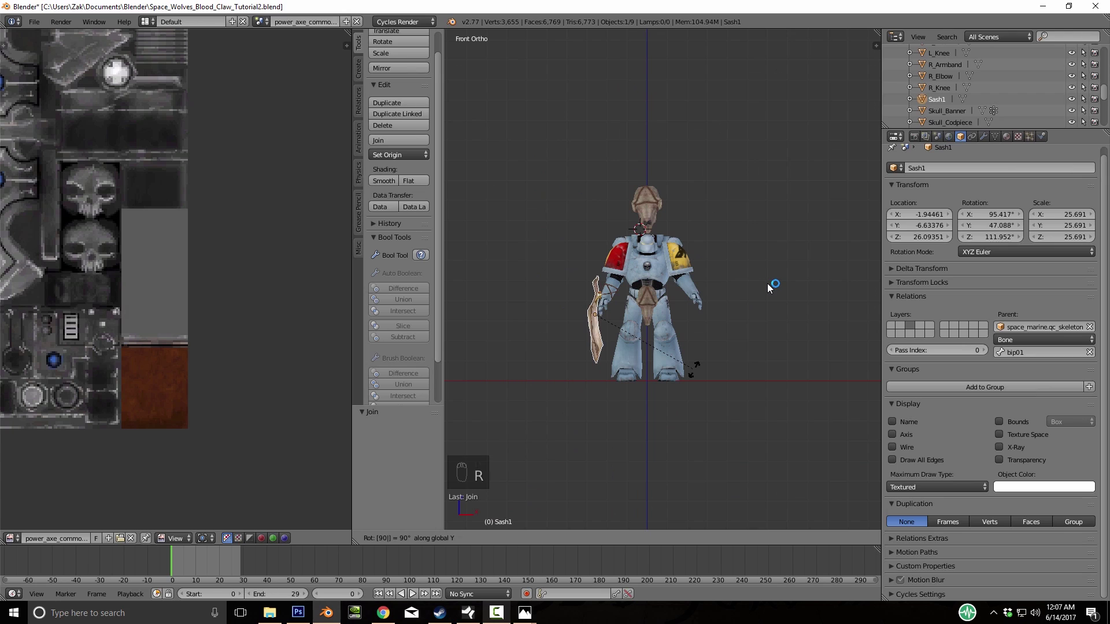
key("Return")
type("rz90")
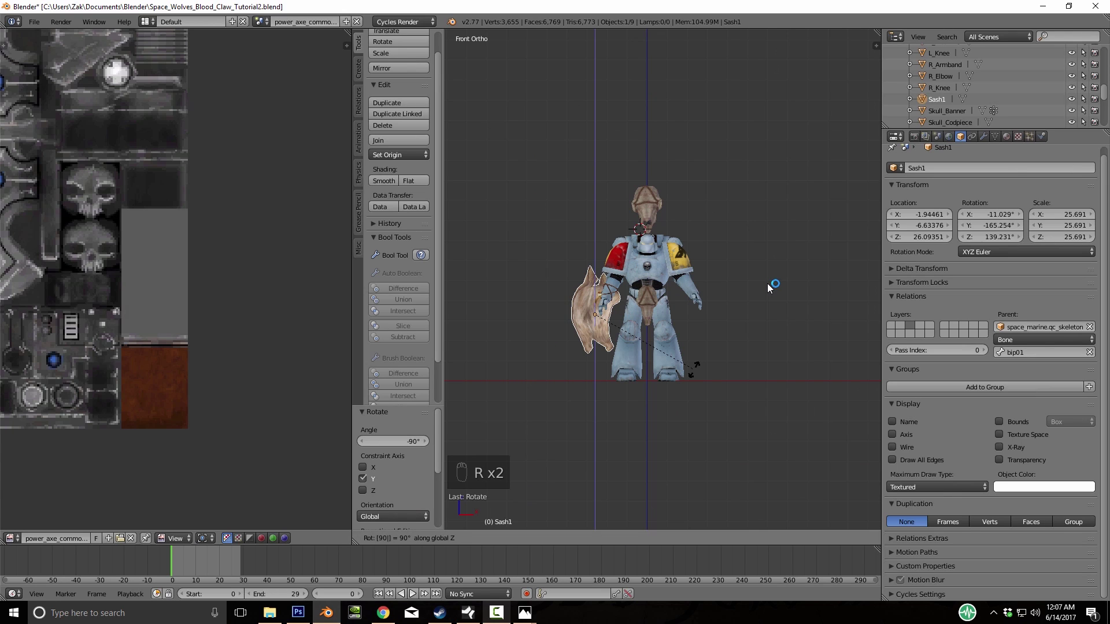
key("Return")
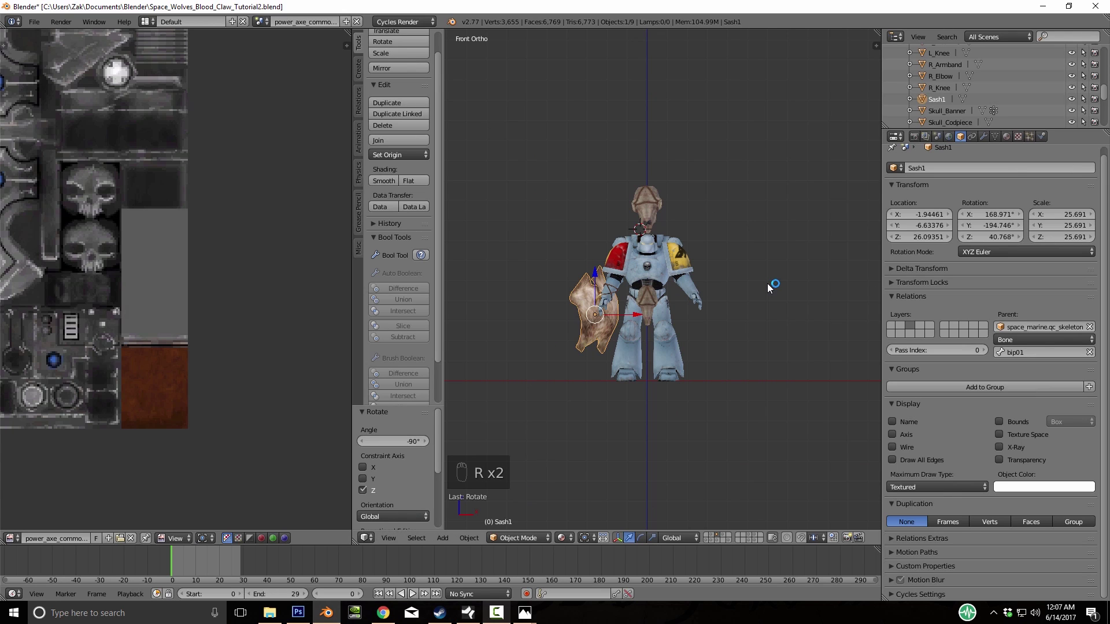
key("r")
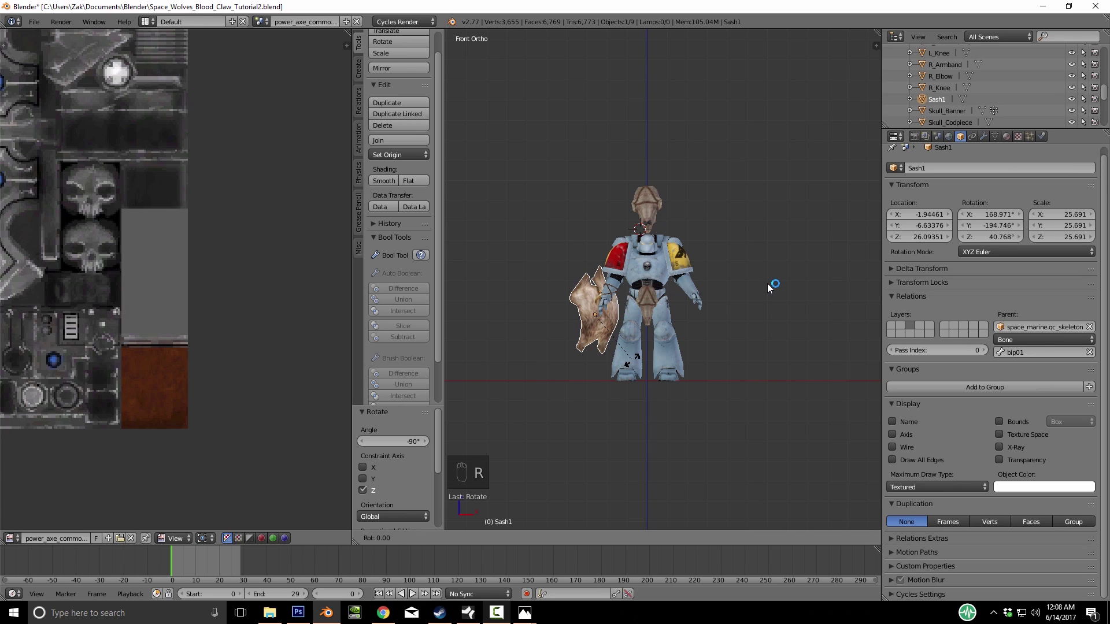
type("y180")
key("Return")
Move the sash about 26.22 along X to line it up with the middle of the body
key("g")
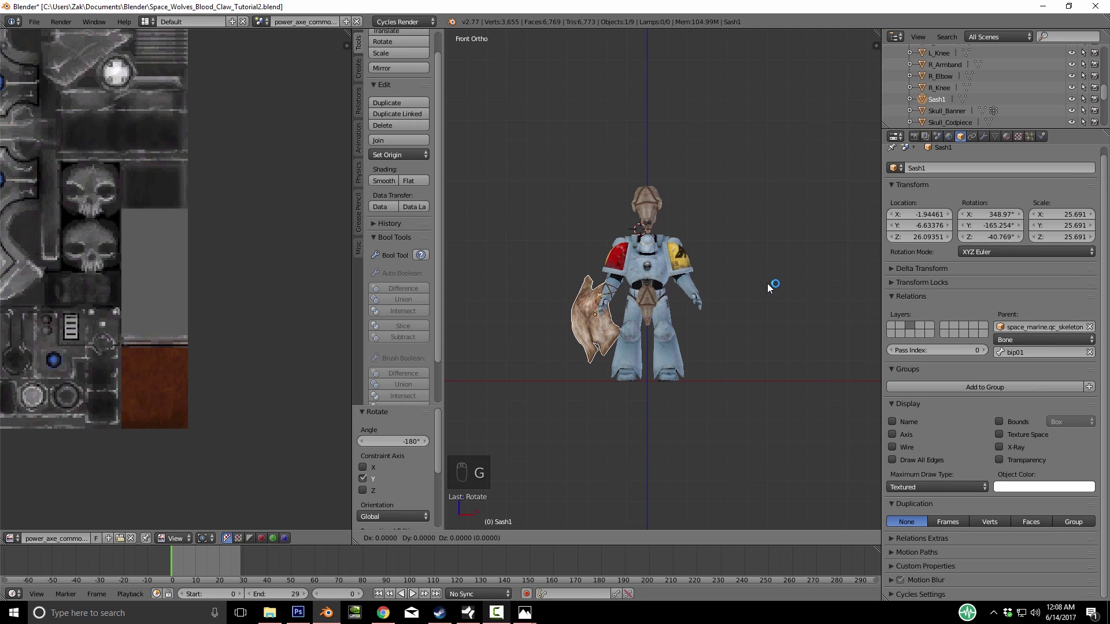
left_click(768, 289)
key("g")
key("x")
left_click(768, 289)
middle_click_drag(768, 288, 767, 289)
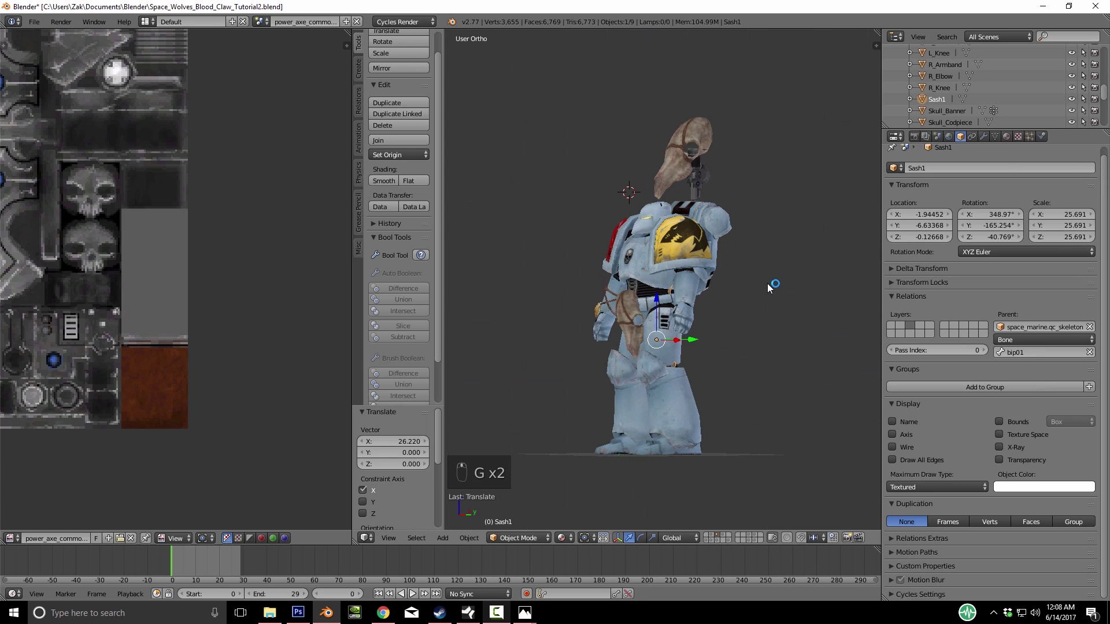
Bring the sash forward to the front of the waist, lower it about 6.67, and correct its depth by about 3.28 along Y
key("g")
key("y")
left_click(767, 288)
key("g")
key("z")
left_click(768, 289)
key("g")
key("y")
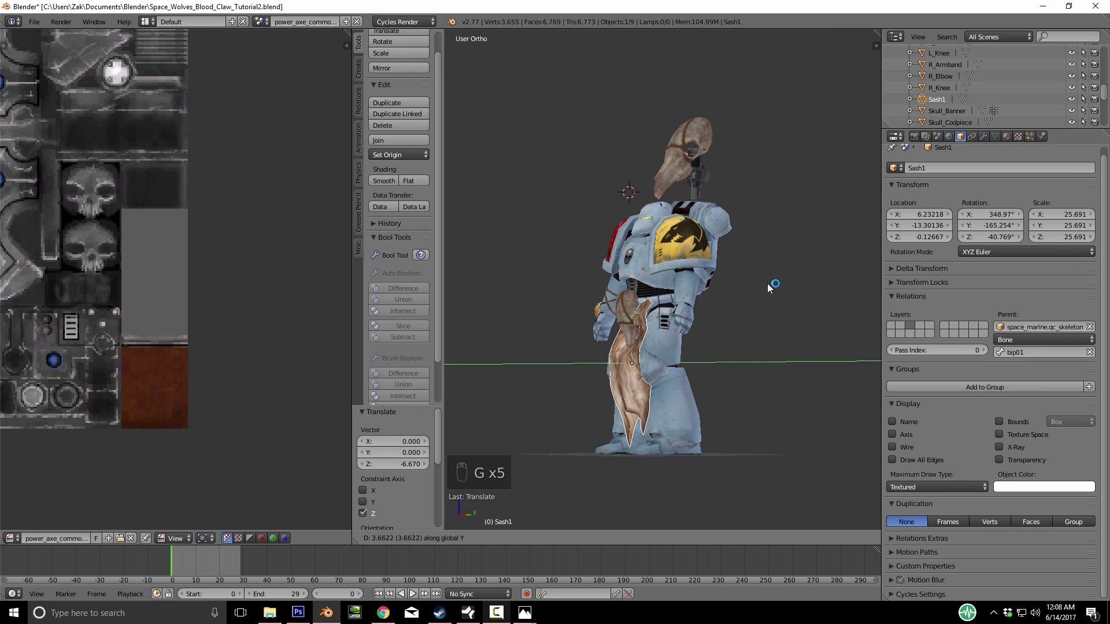
left_click(768, 288)
middle_click_drag(767, 288, 767, 289)
scroll(767, 289, "up", 8)
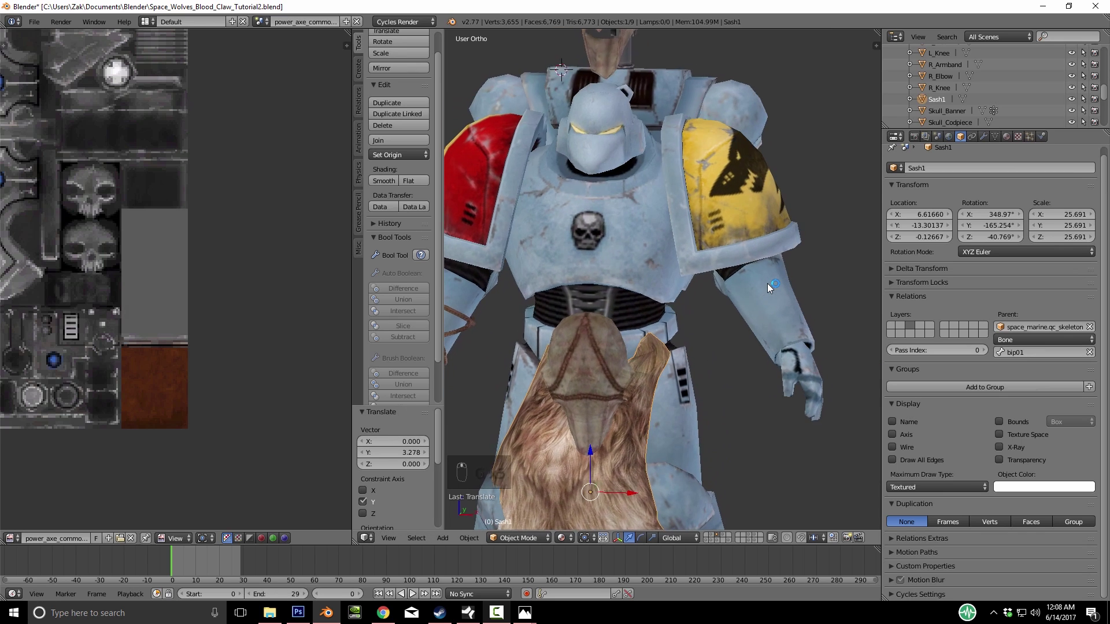
Nudge the sash about -1.85 along X and -0.56 along Z behind the skull codpiece, and save over the file
key("g")
key("x")
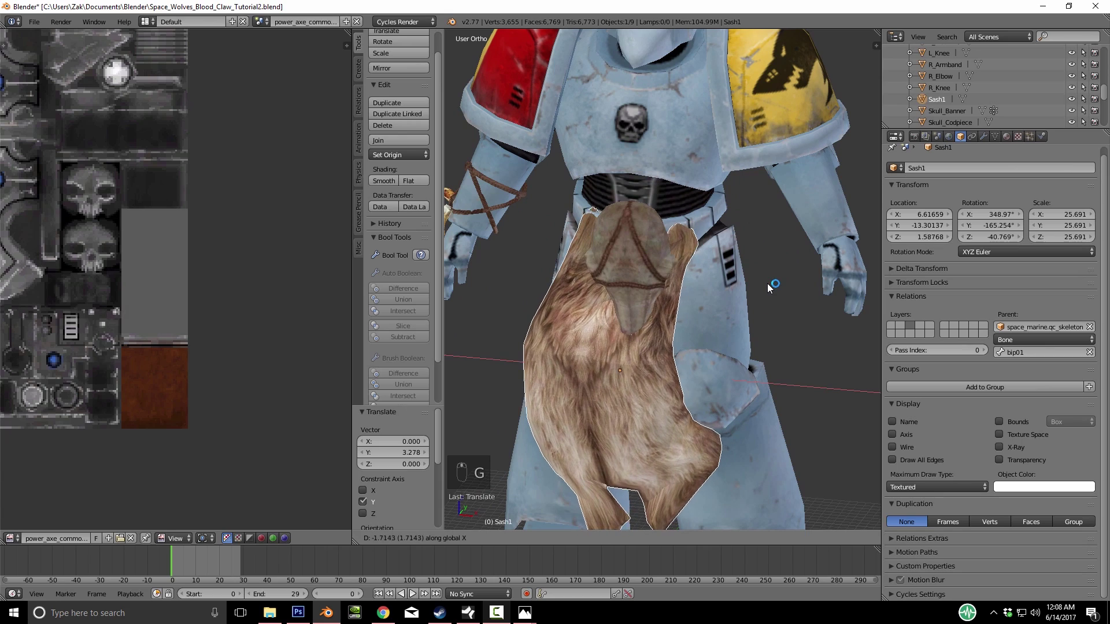
left_click(767, 289)
middle_click_drag(767, 288, 768, 288)
scroll(767, 288, "down", 6)
key("g")
key("z")
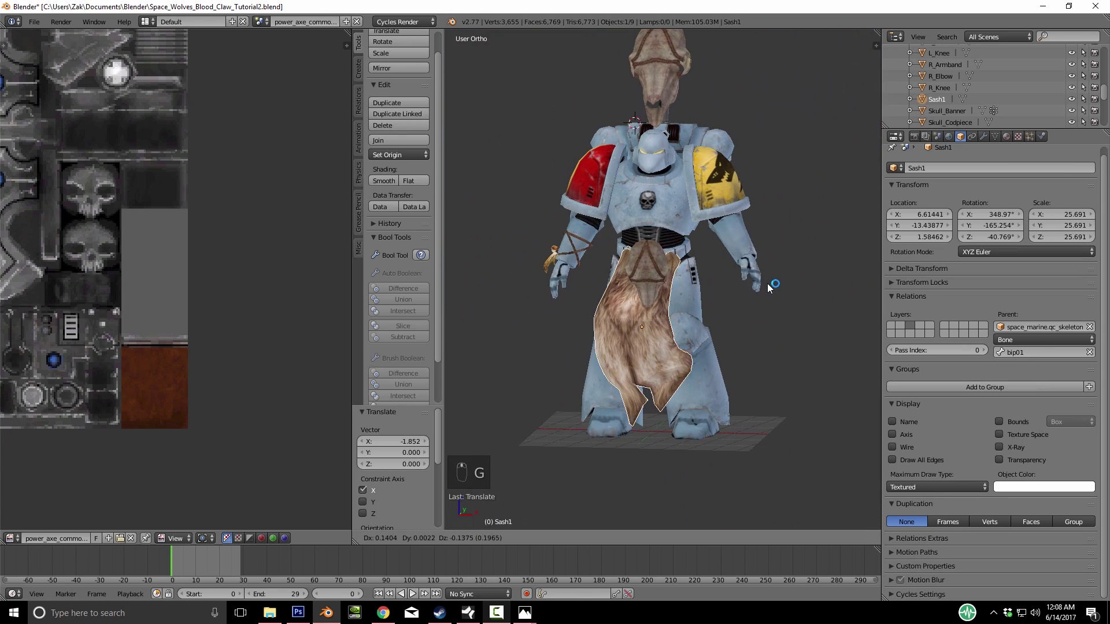
left_click(767, 288)
middle_click_drag(768, 288, 767, 288)
key("ctrl+s")
key("Return")
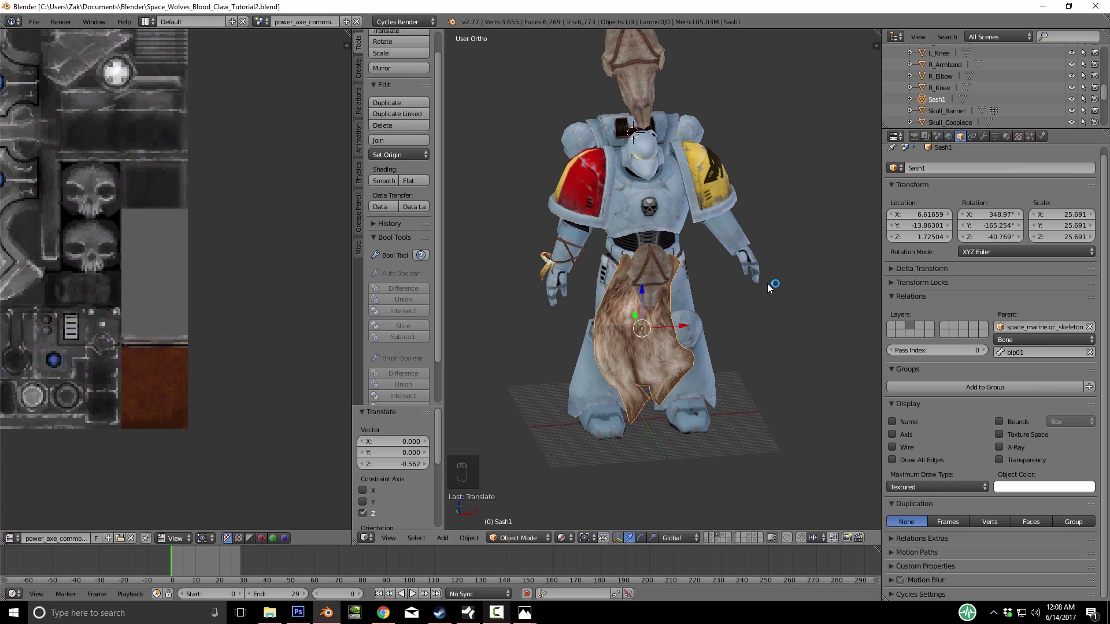
Examine the placement of the fur sash on the Space Marine from several angles
middle_click_drag(768, 288, 767, 288)
scroll(767, 288, "down", 4)
scroll(767, 288, "up", 3)
scroll(767, 288, "down", 3)
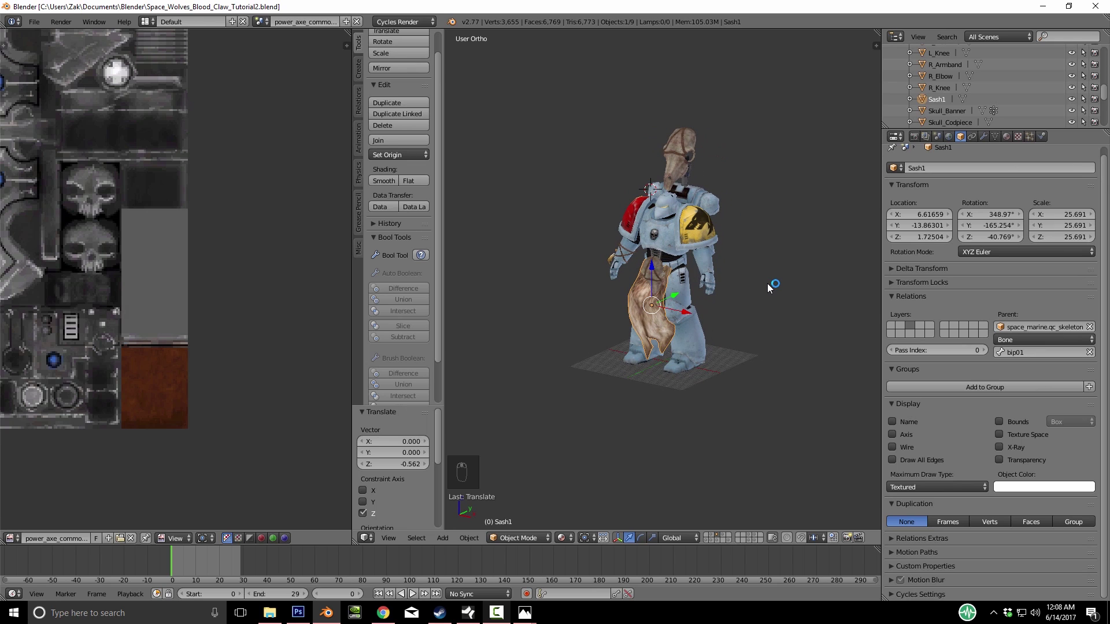
middle_click_drag(768, 288, 767, 289)
scroll(767, 288, "up", 4)
scroll(768, 288, "down", 4)
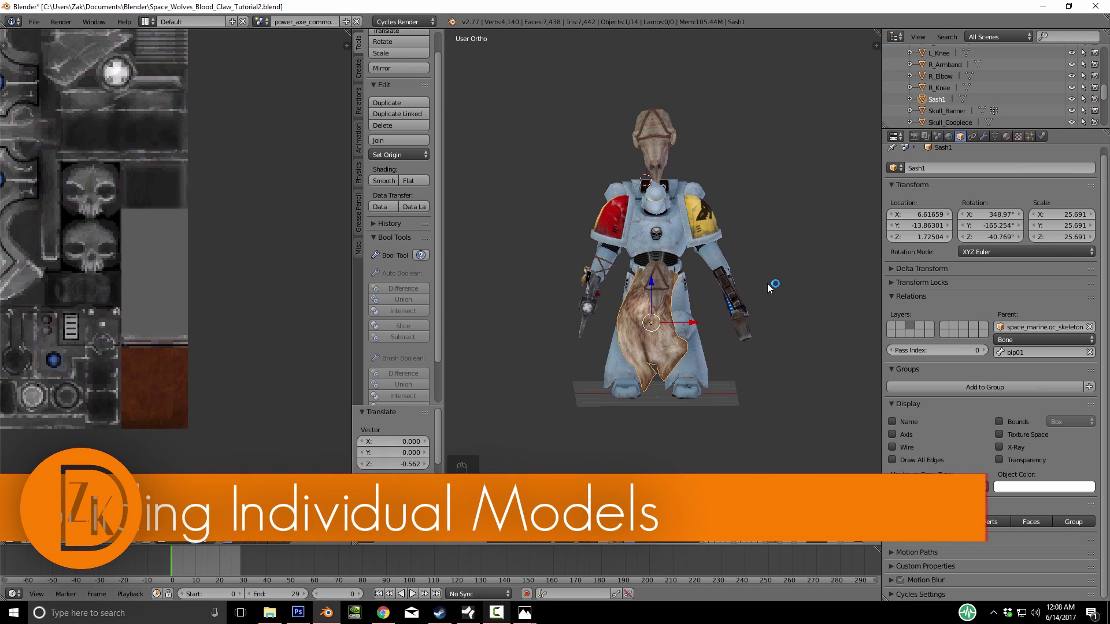
Examine the model together with its weapons, selecting the plasma pistol and the Space Marine armour in turn
key("ctrl+s")
middle_click_drag(768, 289, 767, 289)
scroll(768, 289, "up", 3)
scroll(768, 288, "up", 1)
right_click(768, 287)
middle_click_drag(768, 287, 768, 288)
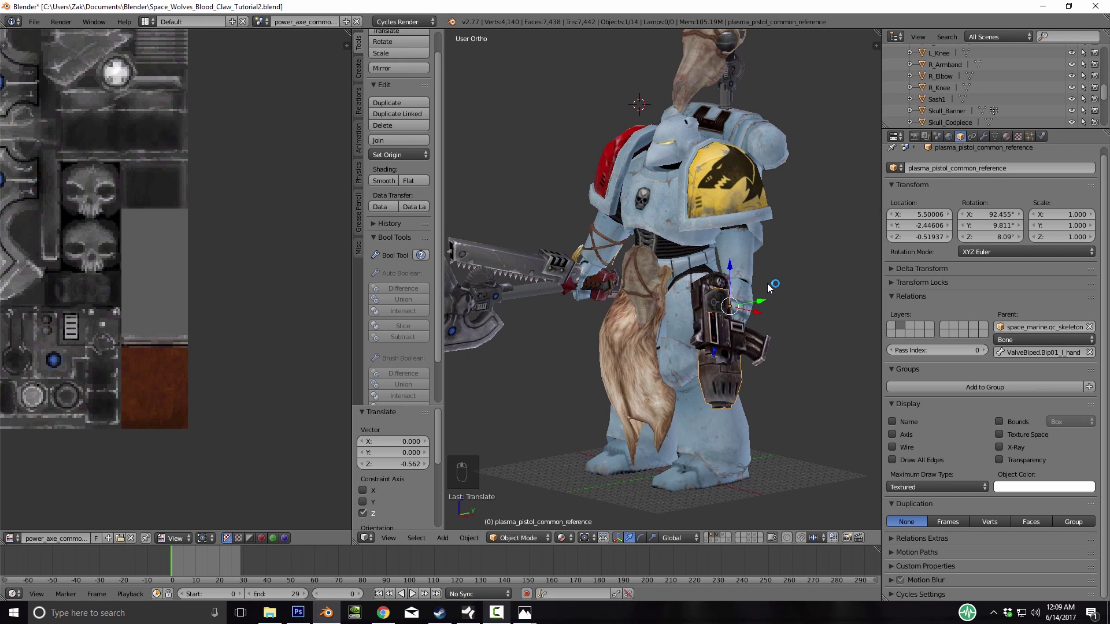
middle_click_drag(768, 287, 768, 287)
right_click(768, 287)
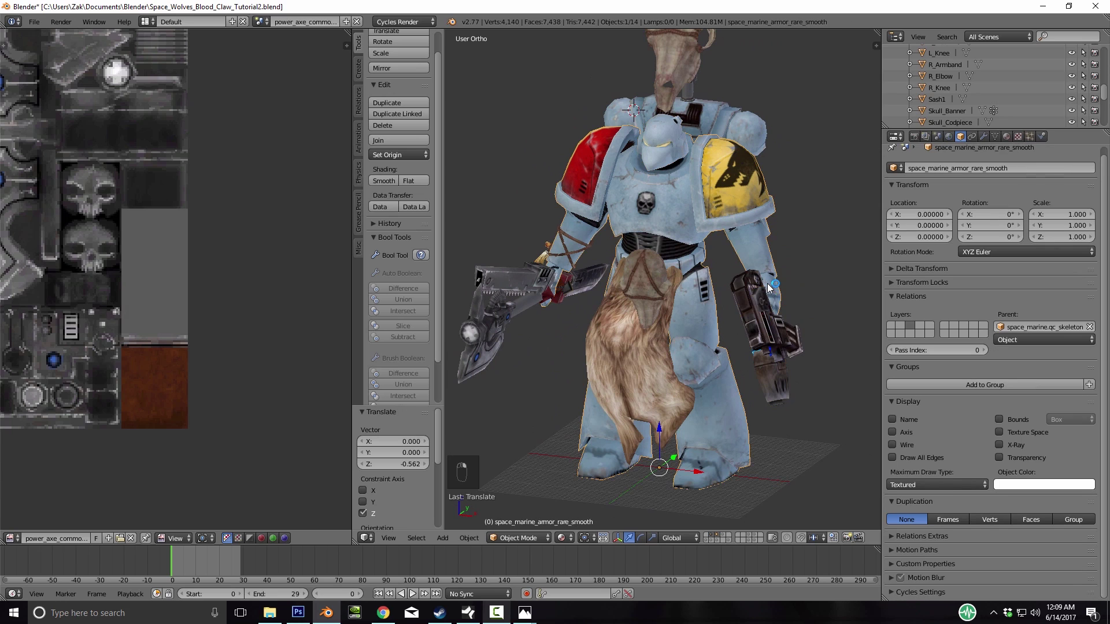
scroll(994, 86, "up", 12)
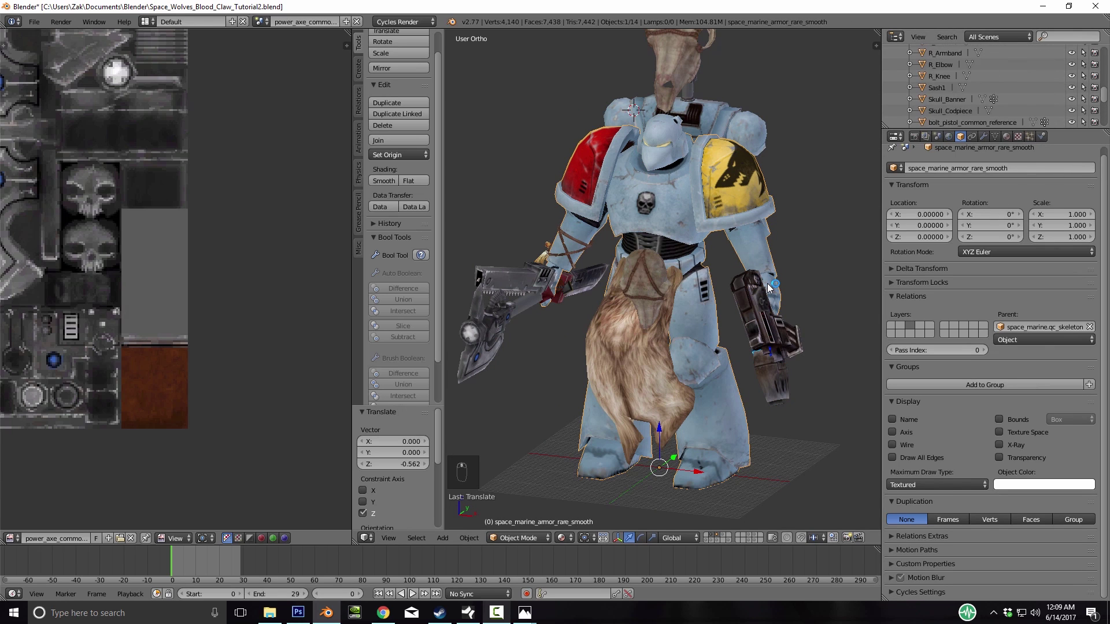
scroll(994, 87, "down", 4)
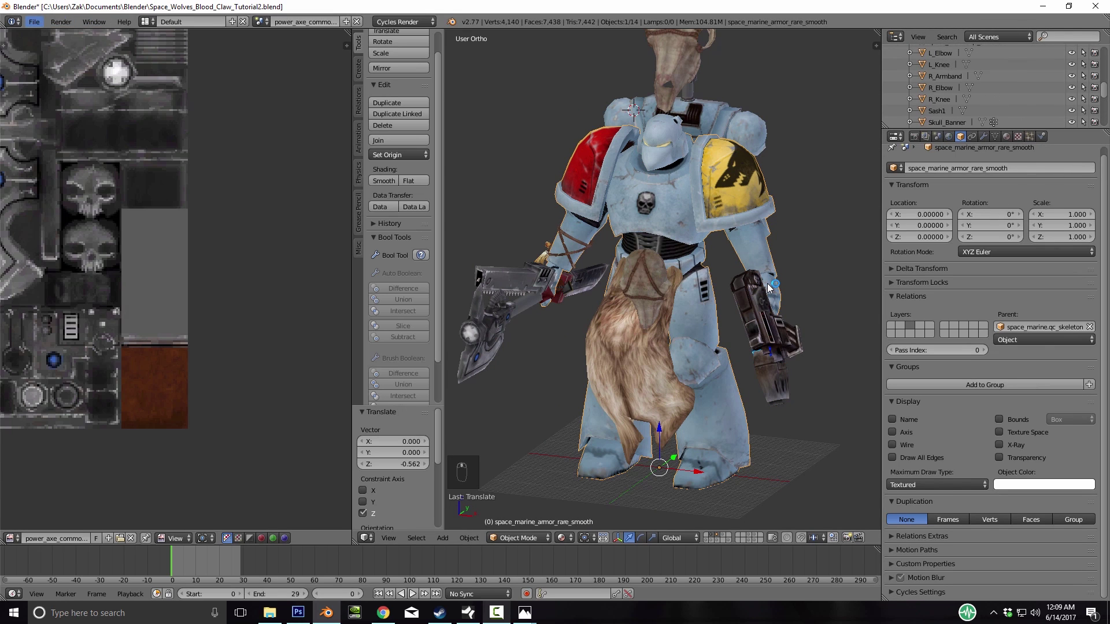
Save the current file, and save a separate version as Space_Wolves_Blood_Claw_Tutorial_Unit1.blend
key("ctrl+s")
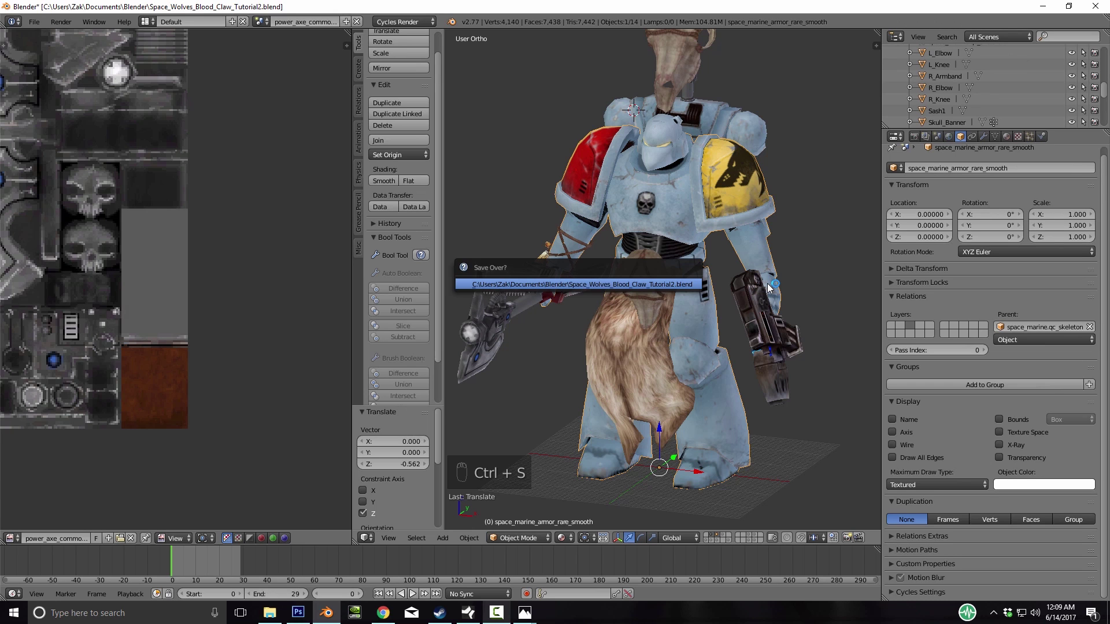
left_click(652, 284)
left_click(34, 22)
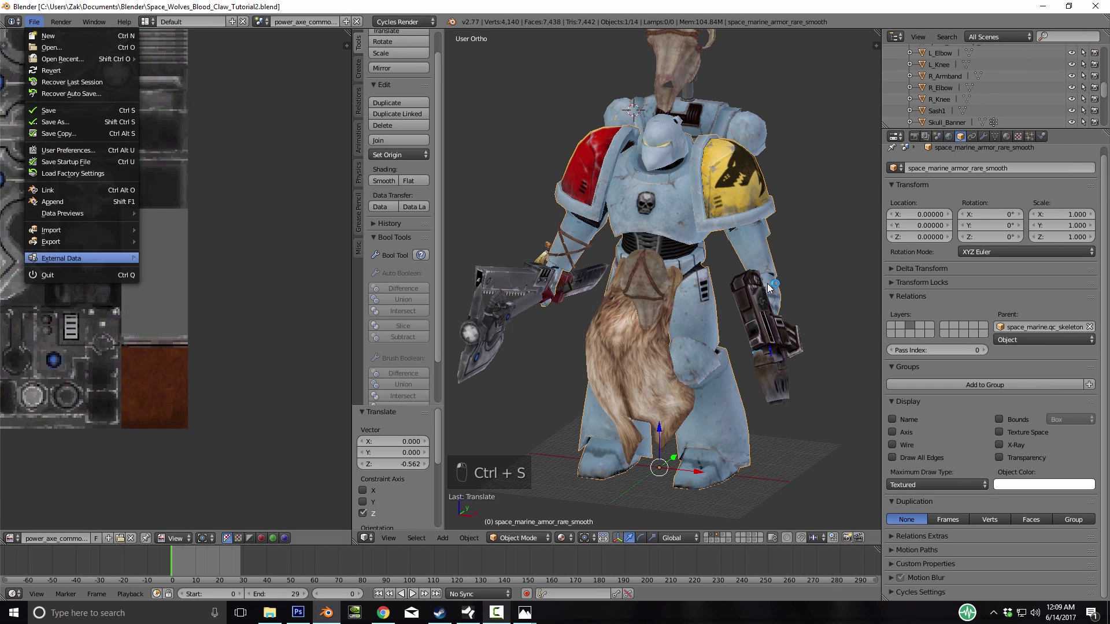
left_click(55, 122)
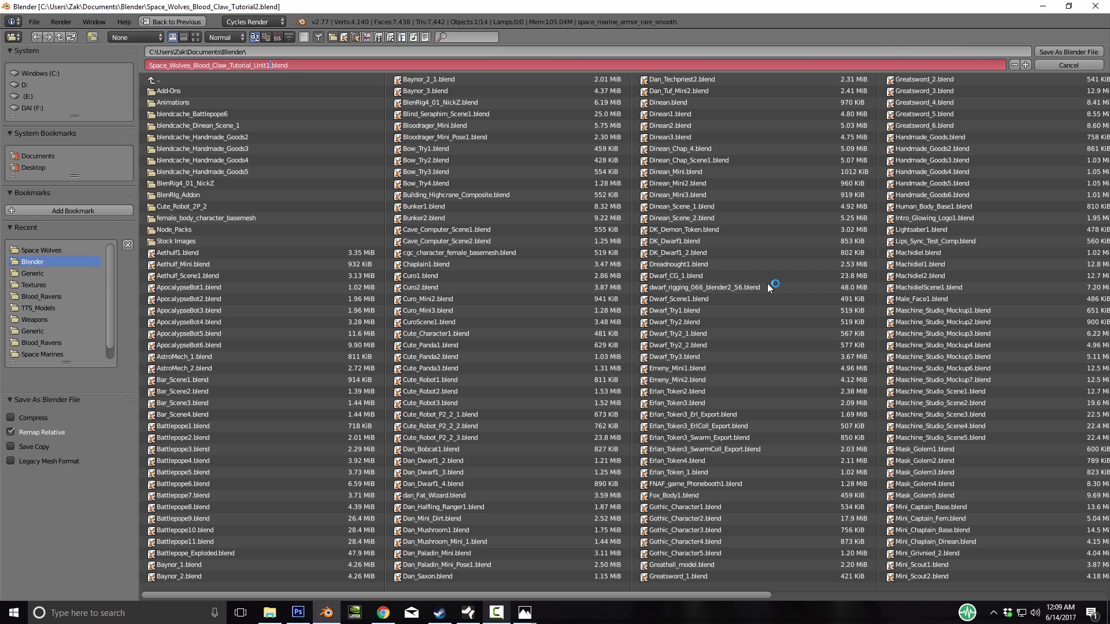
key("Return")
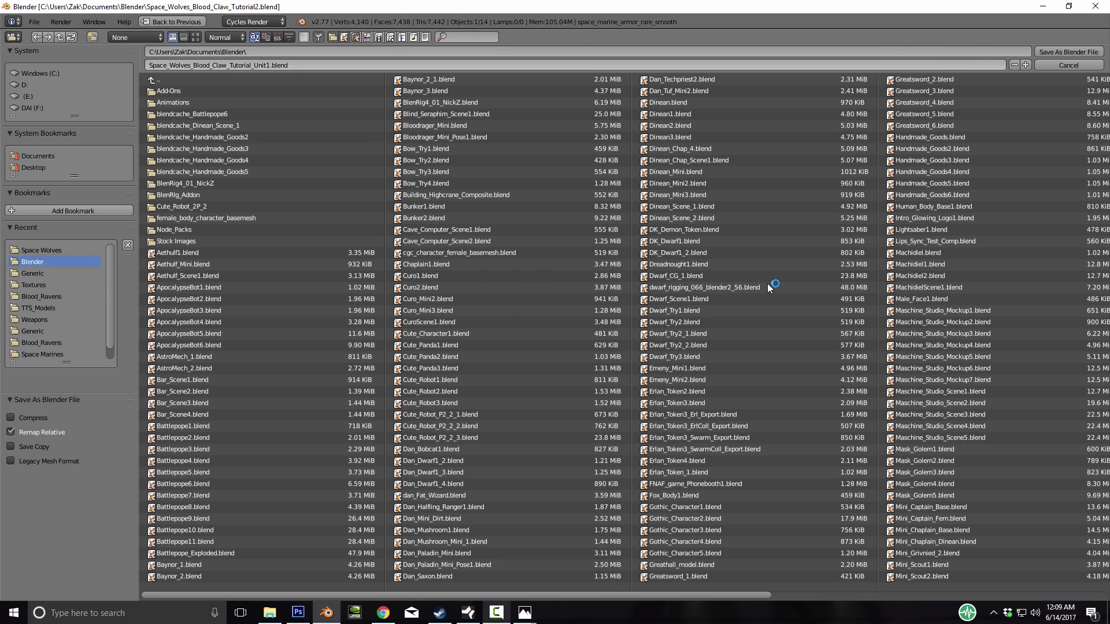
Display the layer with the helmet and its topknot, and look through the other head layers
middle_click_drag(769, 287, 768, 287)
left_click(723, 535)
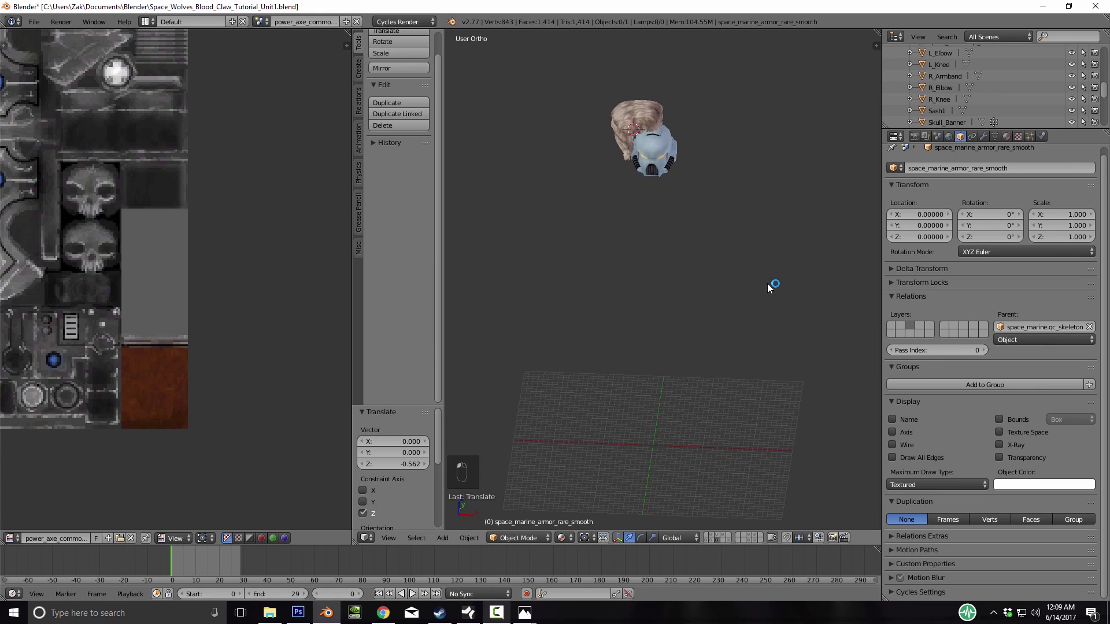
middle_click_drag(769, 287, 769, 288)
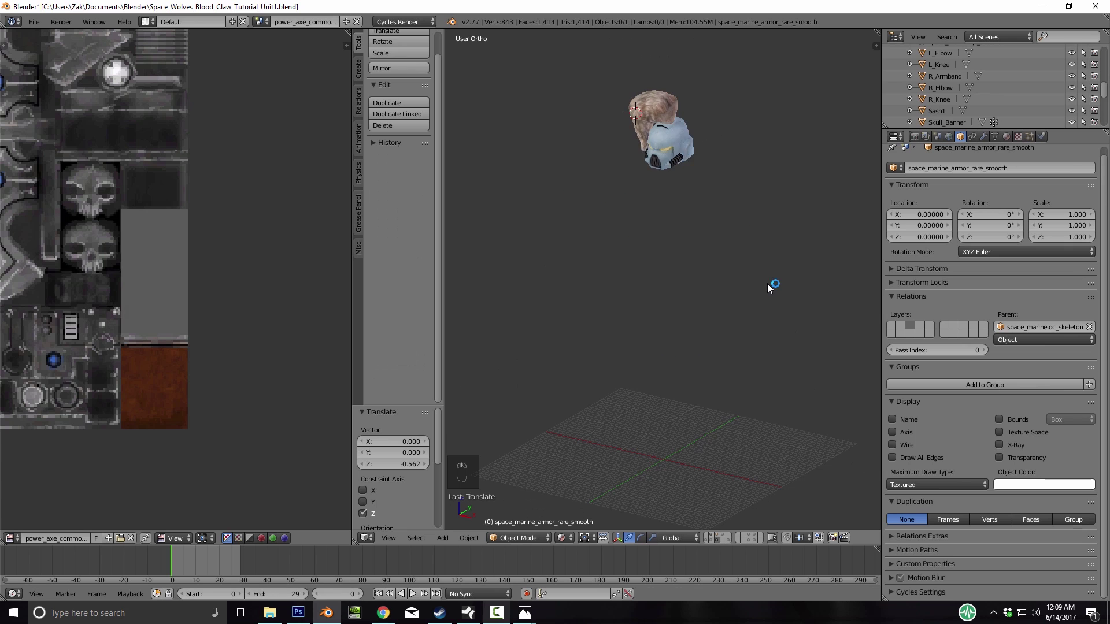
left_click(728, 535)
left_click(717, 534)
middle_click_drag(769, 287, 769, 288)
right_click(769, 287)
Display the layer with the bearded Mohawk.003 head, select the head, and examine it from several sides
left_click(722, 534)
right_click(643, 144)
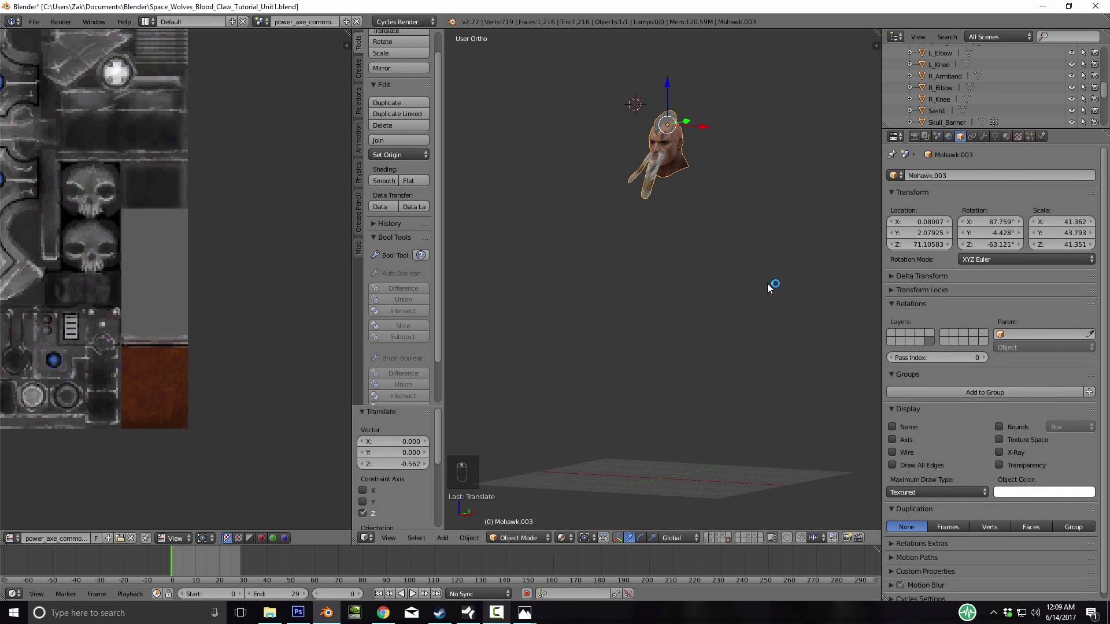
scroll(767, 284, "up", 3)
scroll(767, 284, "down", 4)
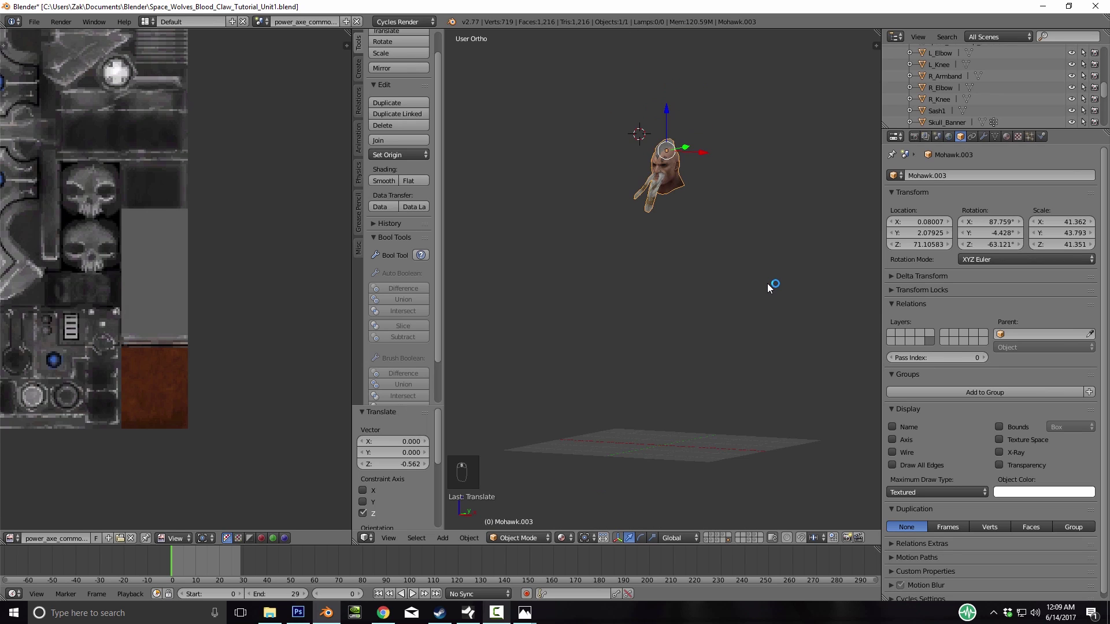
middle_click_drag(767, 284, 619, 263)
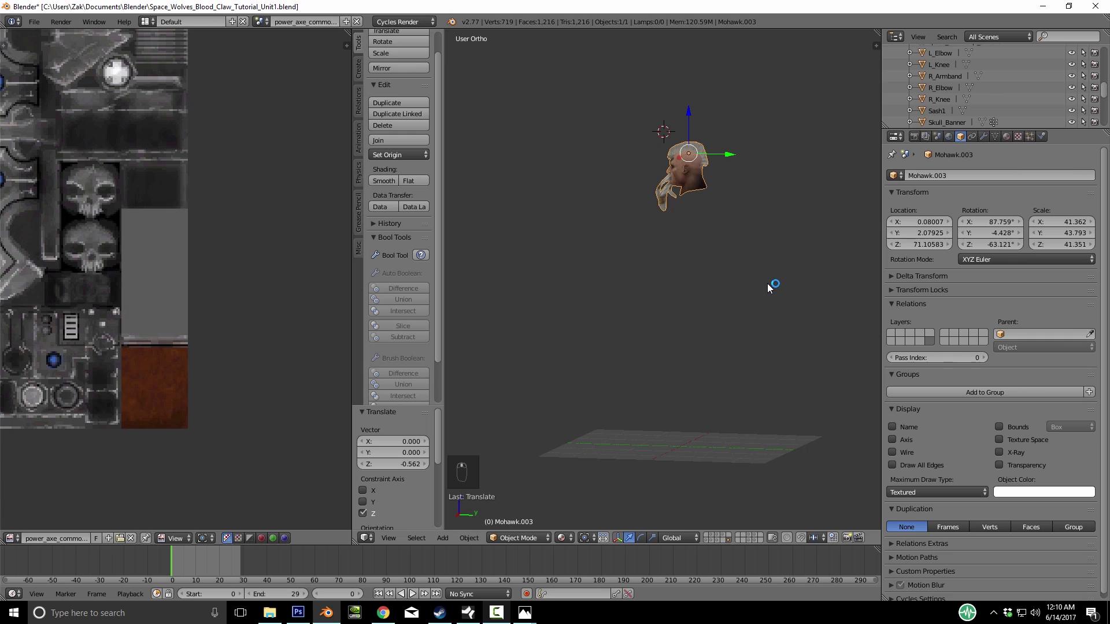
middle_click_drag(767, 284, 911, 282)
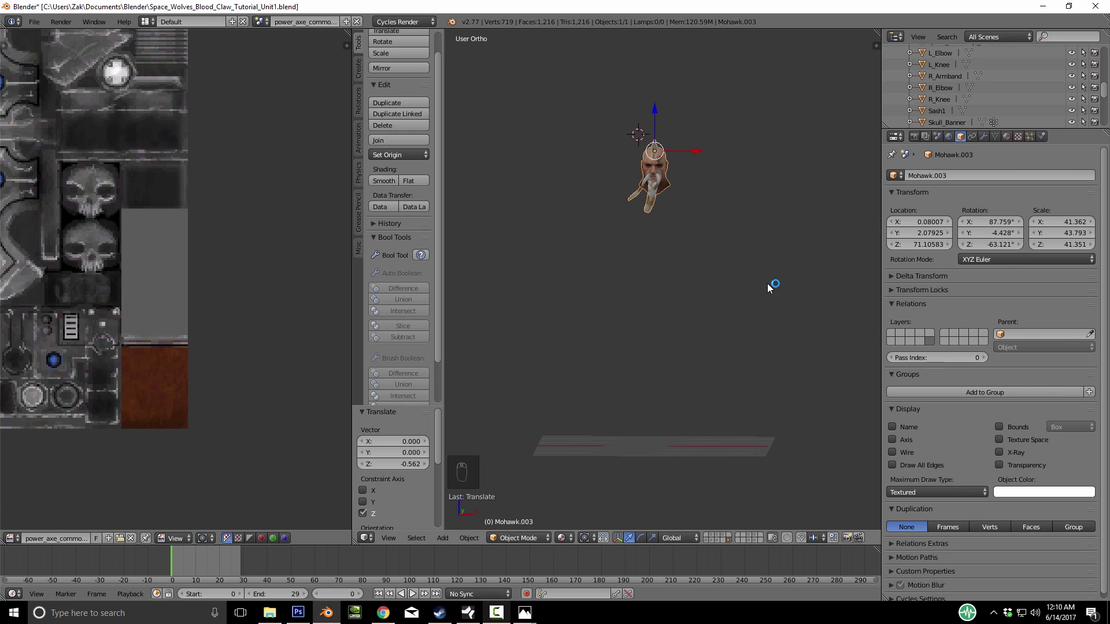
Display the layer holding the BlackHair.001 head and delete that head
left_click(710, 540)
middle_click_drag(768, 283, 665, 286)
right_click(651, 204)
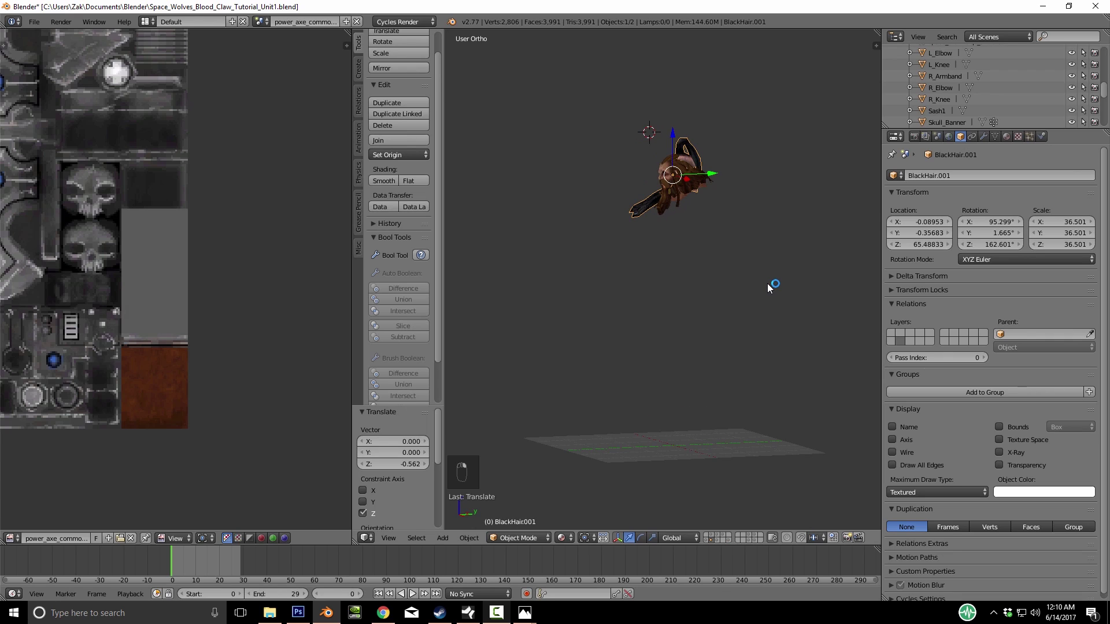
key("Delete")
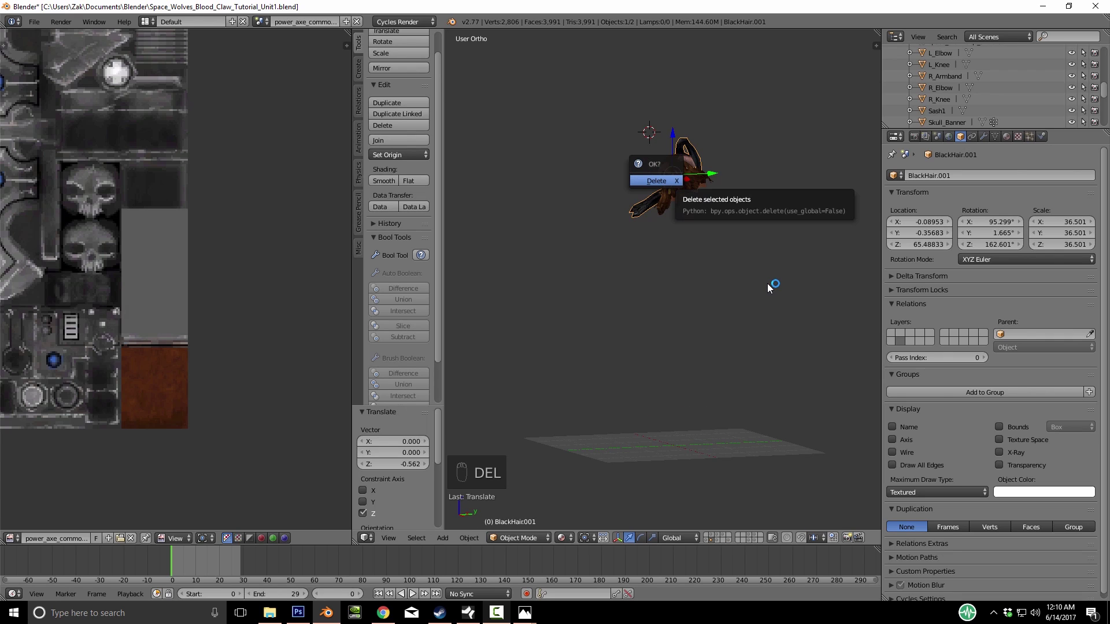
left_click(656, 179)
Select and compare the TwoAxe.001 head and the OneAxe.001 head on their separate layers
middle_click_drag(656, 179, 632, 212, "shift")
middle_click_drag(769, 286, 745, 272)
right_click(647, 255)
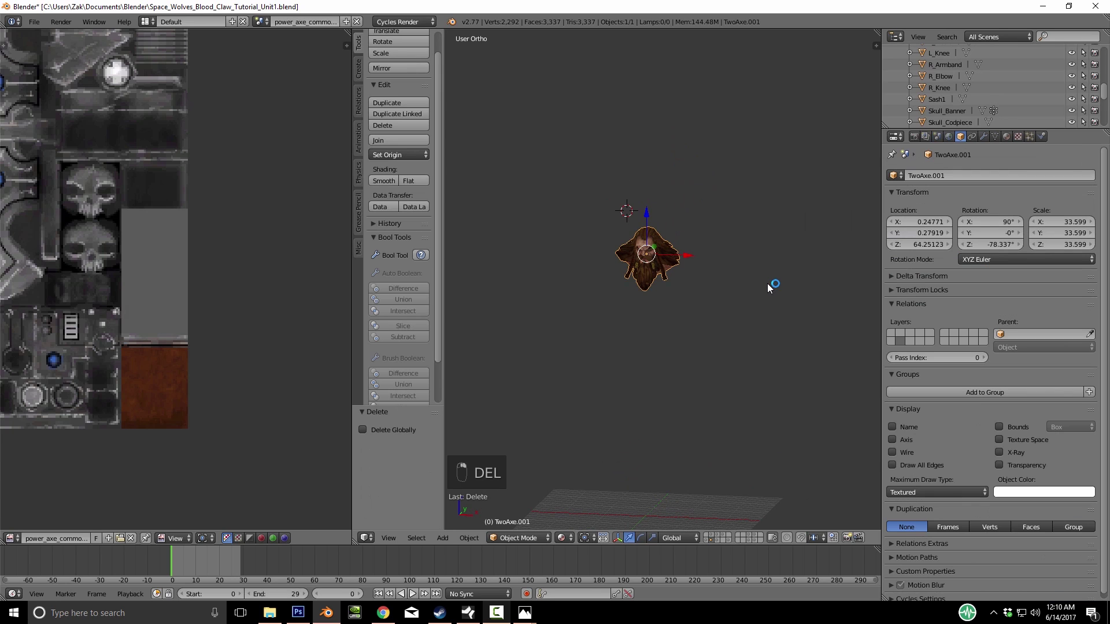
key("1")
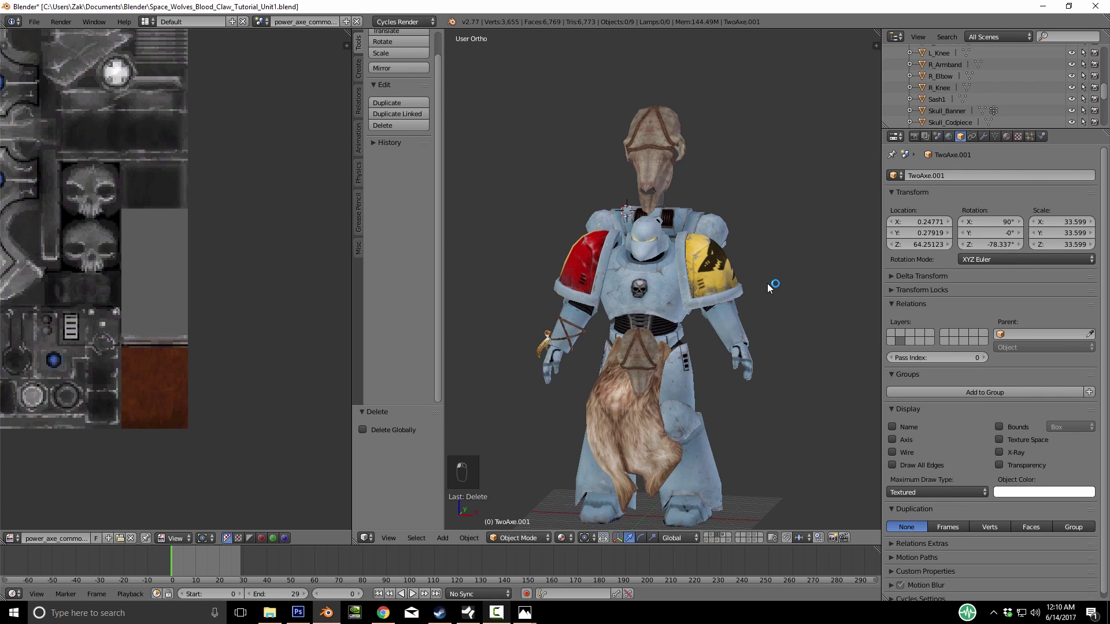
key("4")
middle_click_drag(767, 288, 711, 297)
right_click(642, 251)
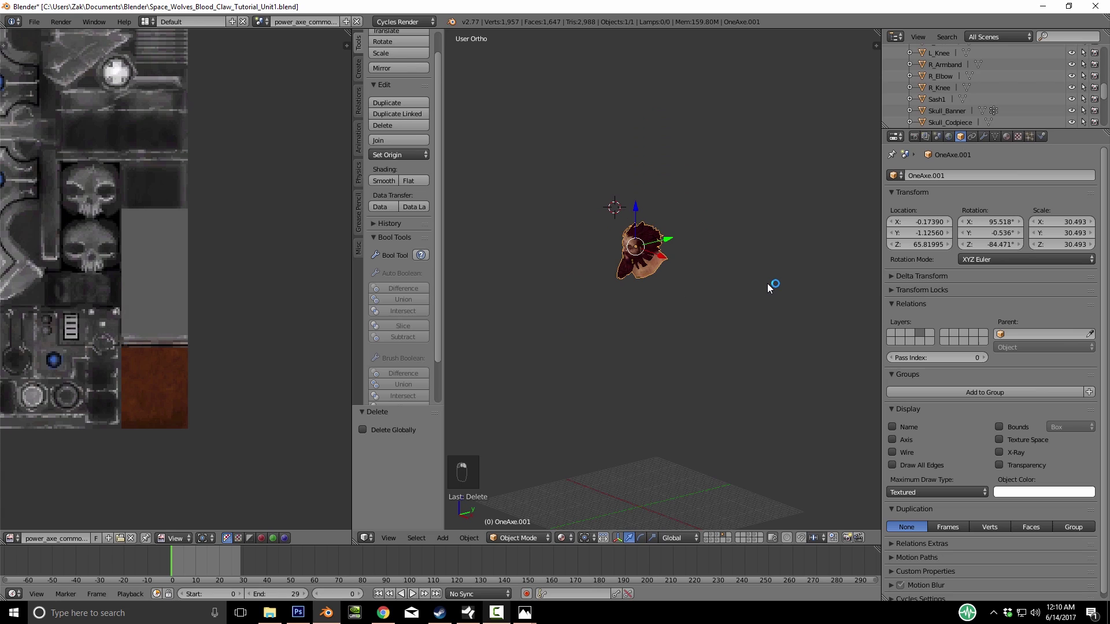
Return to the layer with the TwoAxe.001 head and delete that head
key("alt+2")
right_click(632, 270)
key("Delete")
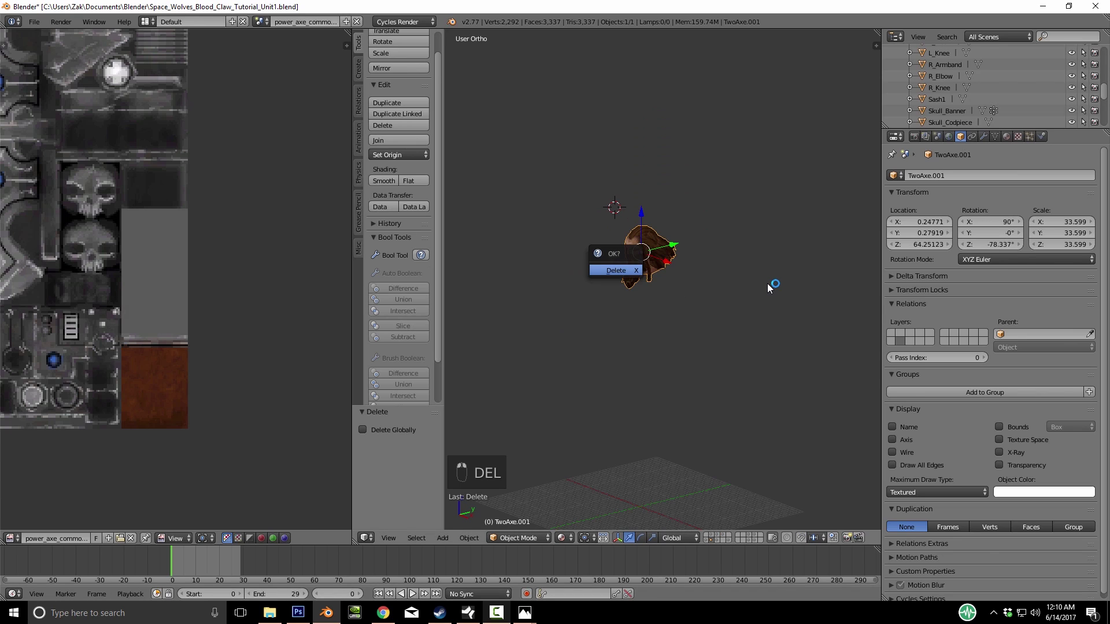
key("Return")
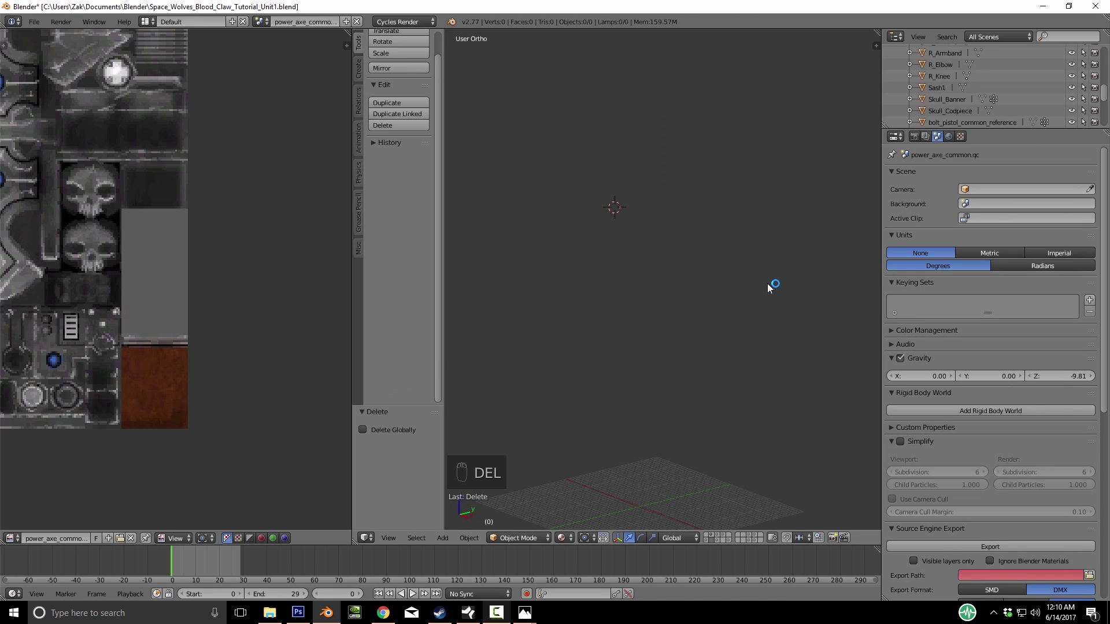
Display the layer with the armoured marine and delete the existing head piece inside its collar
left_click(712, 534)
left_click(716, 534)
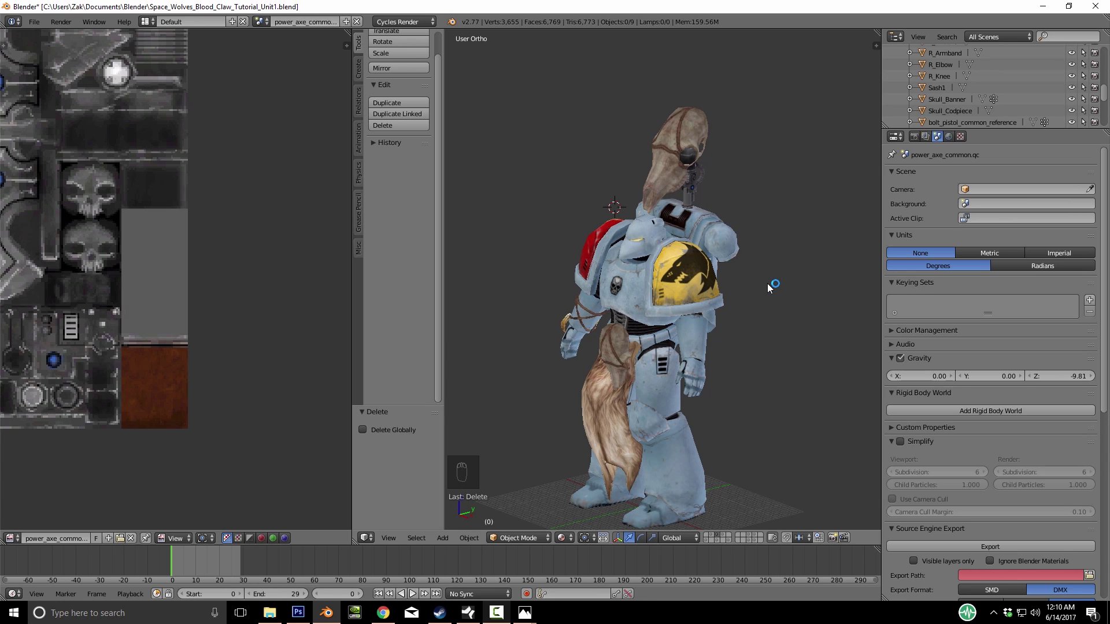
right_click(644, 236)
key("Delete")
key("Return")
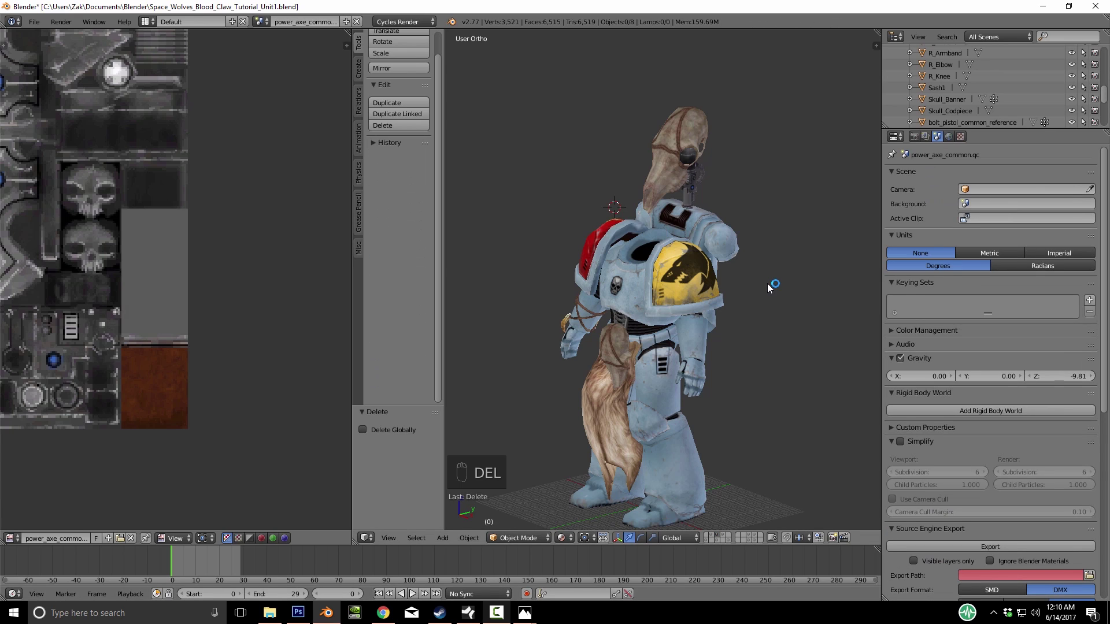
Move the OneAxe.001 head to layer 3 and display it in place on the armoured marine
left_click(723, 534)
right_click(642, 250)
key("m")
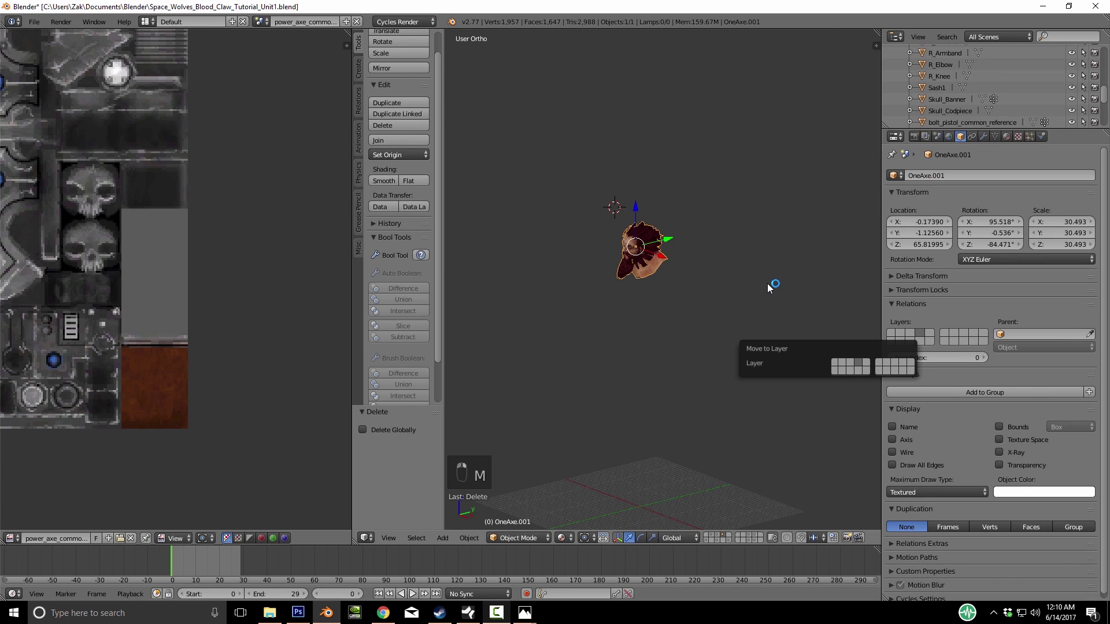
key("3")
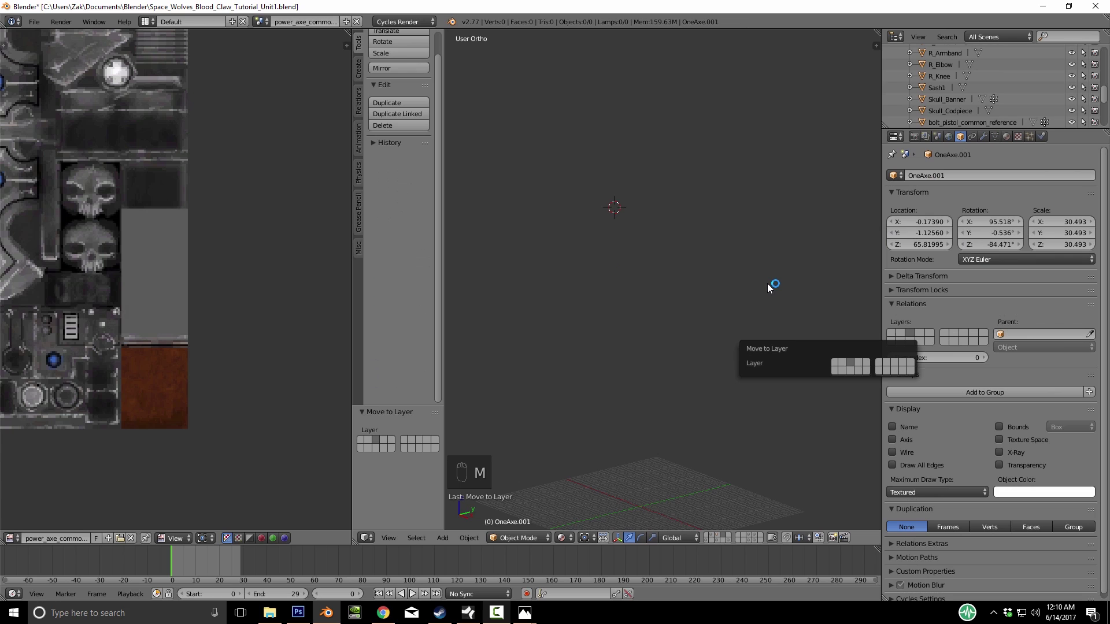
left_click(717, 535)
mouse_move(694, 347)
middle_mouse_down()
mouse_move(809, 337)
mouse_move(752, 332)
middle_mouse_up()
mouse_move(768, 287)
middle_mouse_down()
mouse_move(716, 286)
mouse_move(919, 297)
mouse_move(867, 323)
mouse_move(719, 266)
mouse_move(665, 260)
mouse_move(731, 263)
middle_mouse_up()
scroll(769, 287, "up", 3)
scroll(769, 288, "down", 5)
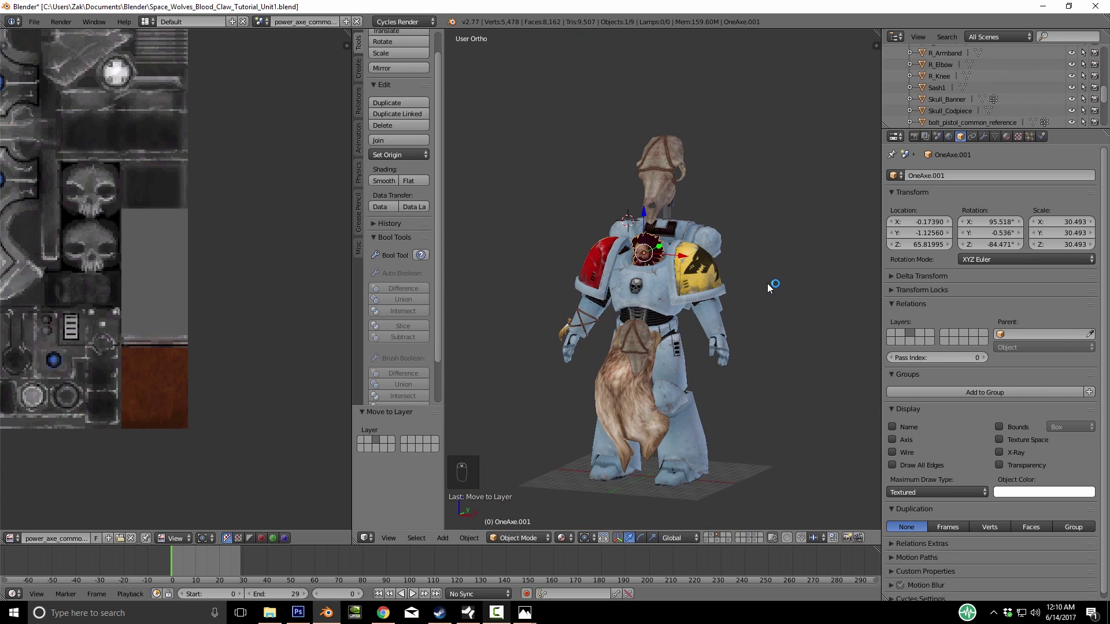
Delete the remaining unneeded headgear from its layers, including the space_marine_head_helm_smooth helmet
left_click(728, 541)
right_click(648, 252)
key("Delete")
key("Return")
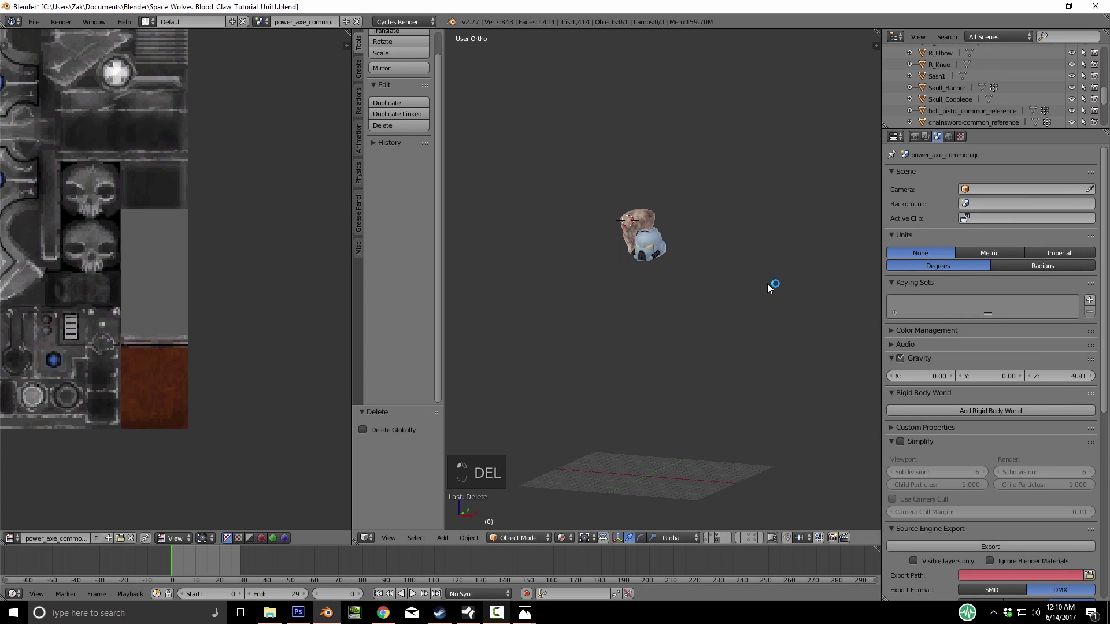
right_click(650, 252)
key("Delete")
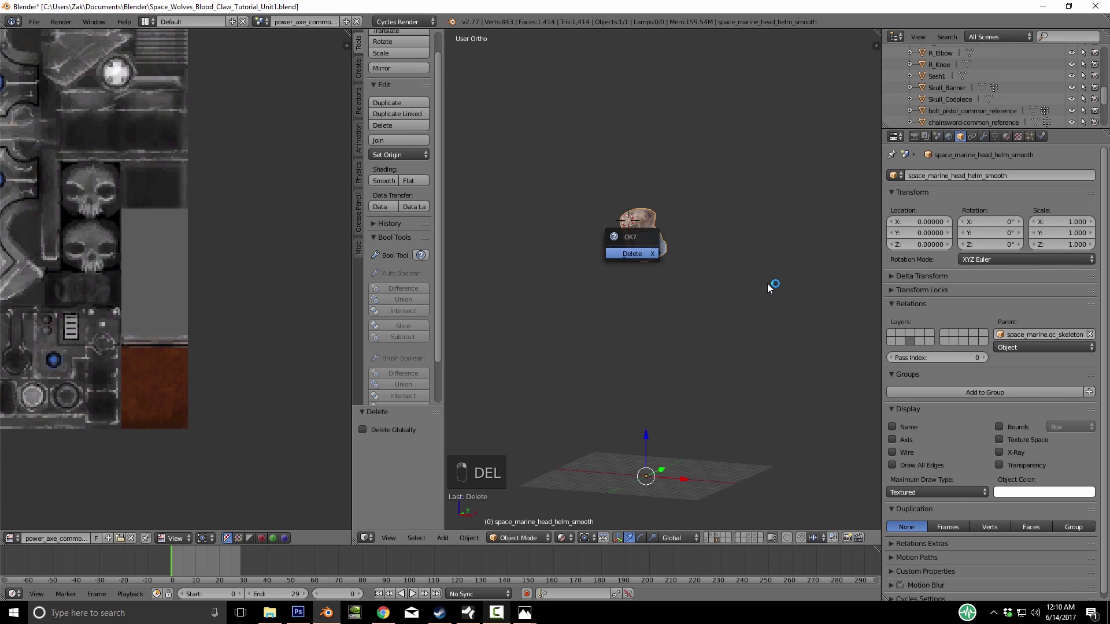
left_click(650, 253)
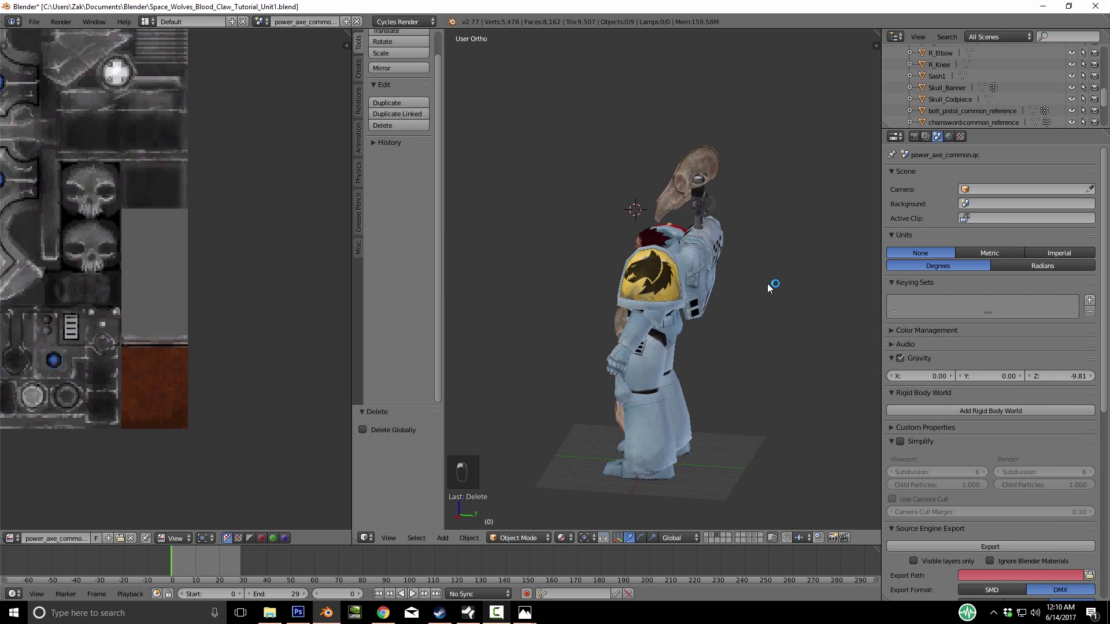
Examine the assembled marine from several sides, selecting the skull codpiece and the forearm ornament for inspection
middle_click_drag(767, 288, 694, 288)
scroll(767, 287, "up", 4)
scroll(767, 288, "down", 3)
middle_click_drag(768, 288, 816, 288)
right_click(653, 292)
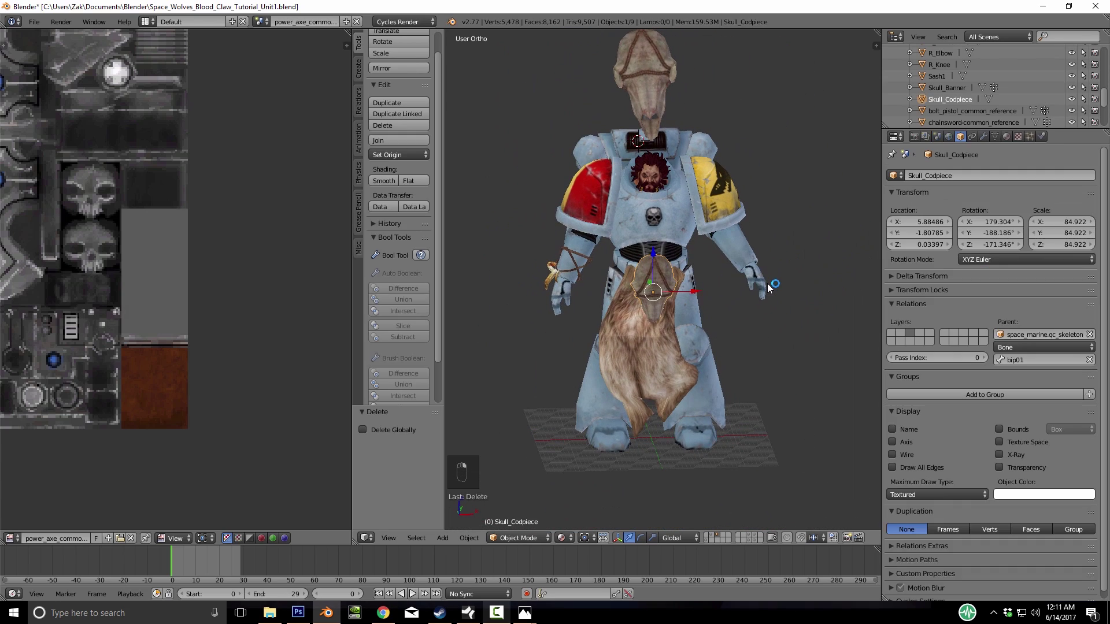
right_click(571, 264)
middle_click_drag(769, 288, 722, 287)
right_click(633, 283)
mouse_move(641, 284)
middle_mouse_down()
mouse_move(731, 284)
mouse_move(646, 285)
middle_mouse_up()
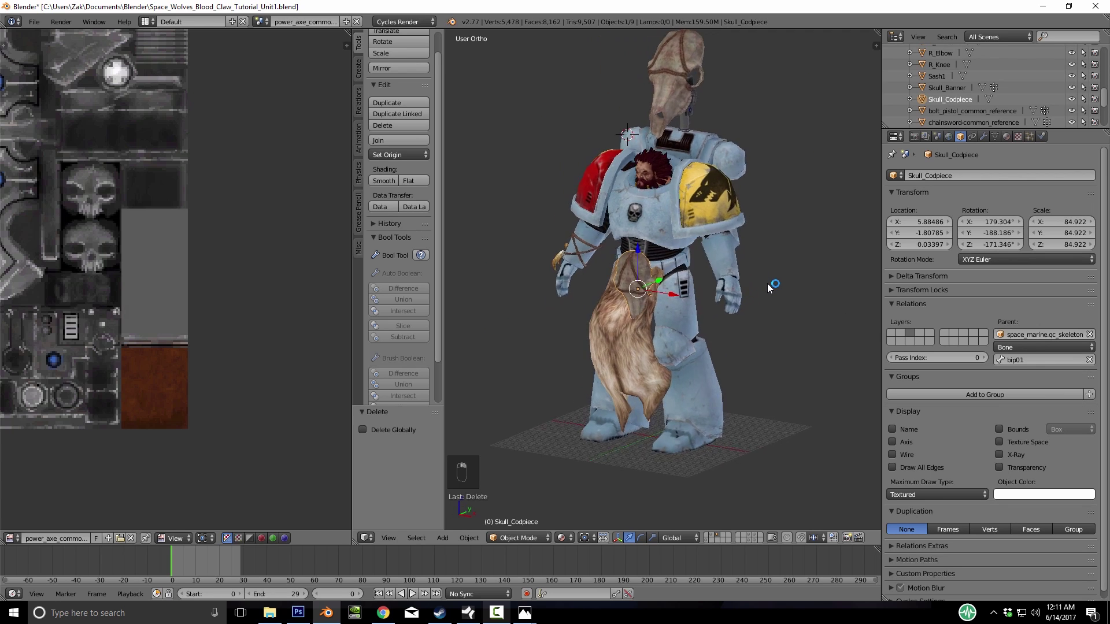
middle_click_drag(768, 287, 809, 288)
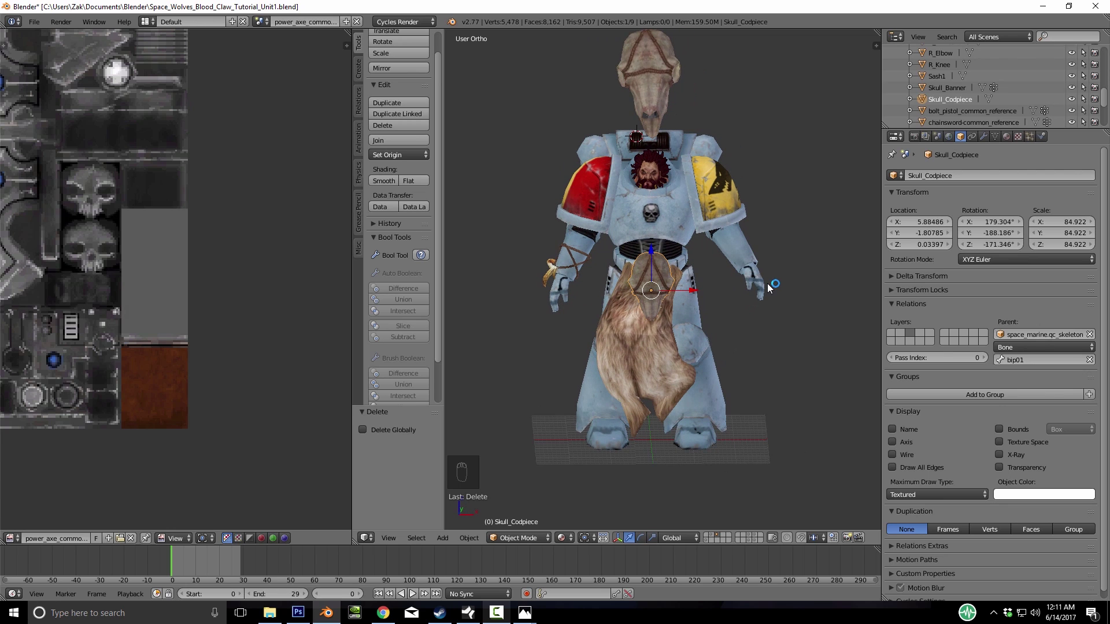
Delete the fur sash, the forearm armband and the skull banner from the marine
right_click(636, 347)
middle_click_drag(769, 288, 809, 286)
key("Delete")
left_click(682, 355)
right_click(682, 355)
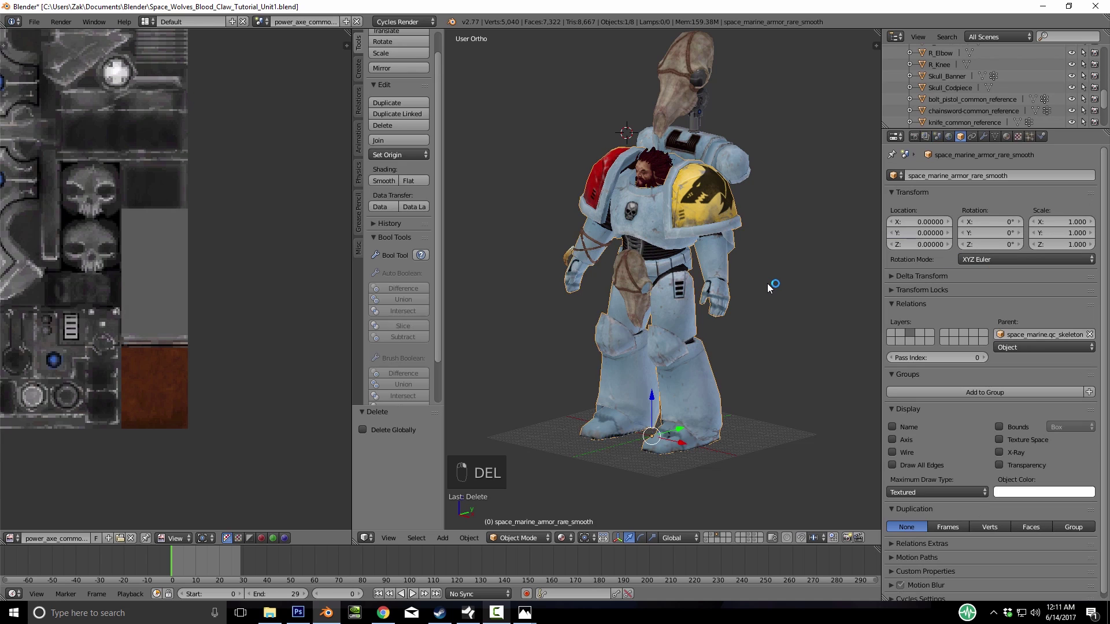
key("Delete")
left_click(564, 254)
right_click(673, 83)
key("Delete")
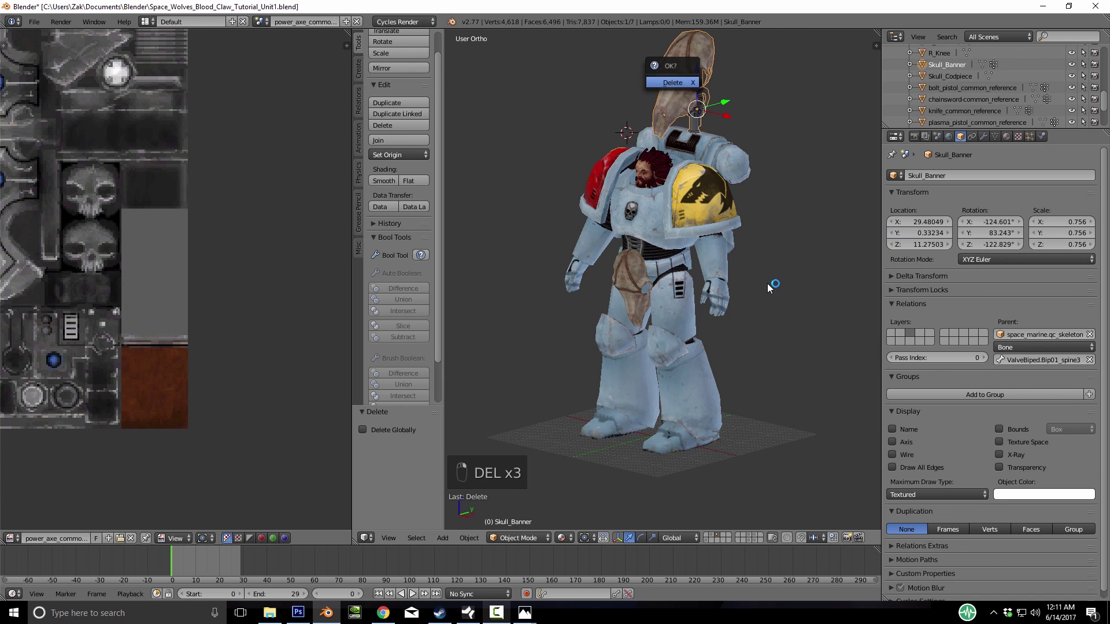
key("Return")
Delete the knife, power axe and plasma pistol from the weapons layer, keeping the chainsword and bolt pistol
middle_click_drag(769, 288, 768, 286)
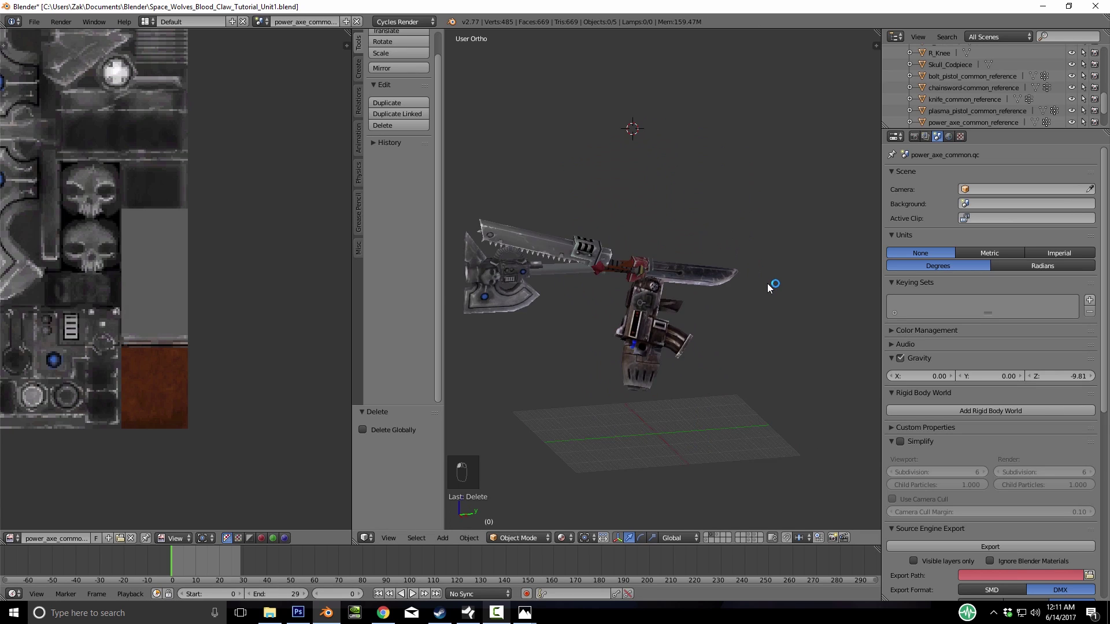
middle_click_drag(769, 287, 769, 287)
right_click(619, 283)
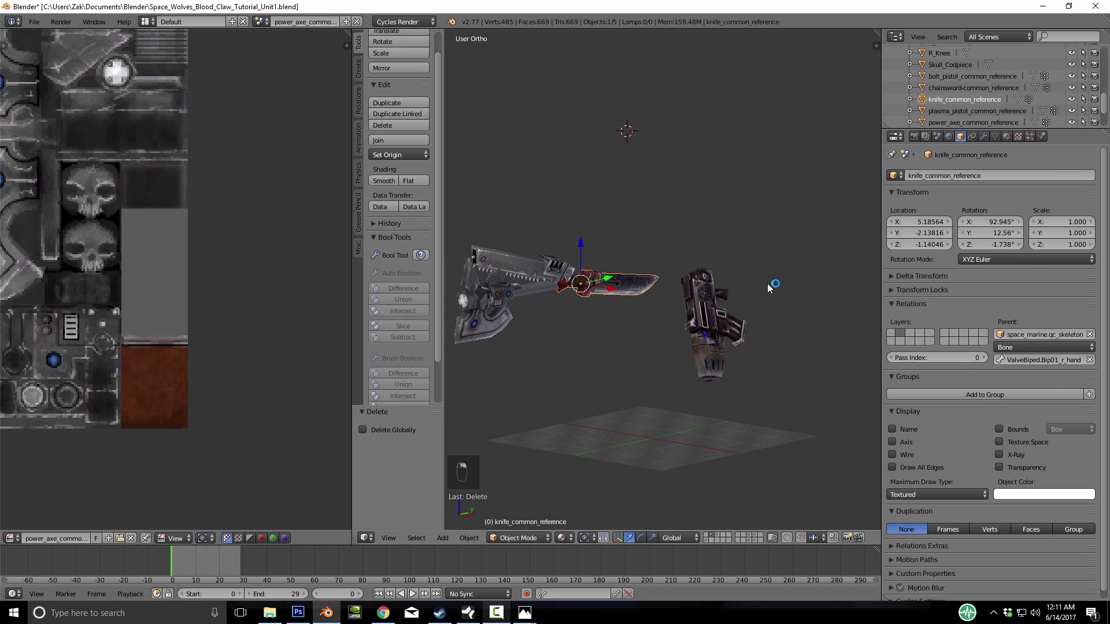
key("Delete")
left_click(607, 288)
right_click(520, 287)
key("Delete")
right_click(713, 324)
key("Delete")
left_click(701, 359)
middle_click_drag(769, 287, 769, 287)
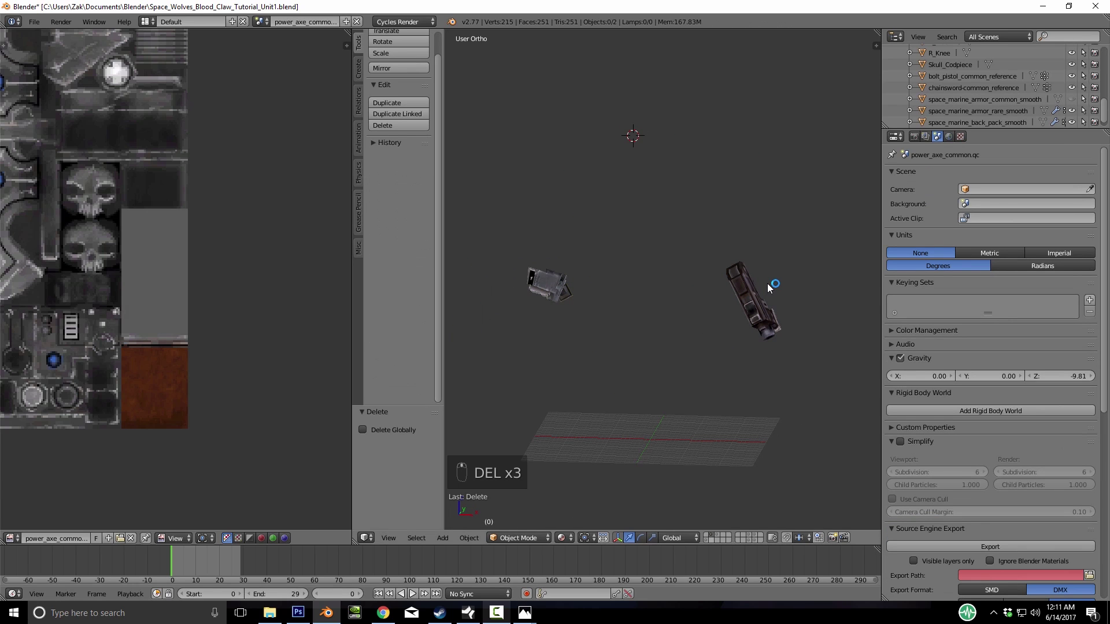
Display the marine together with its weapons and save over the Unit1 file
key("alt+h")
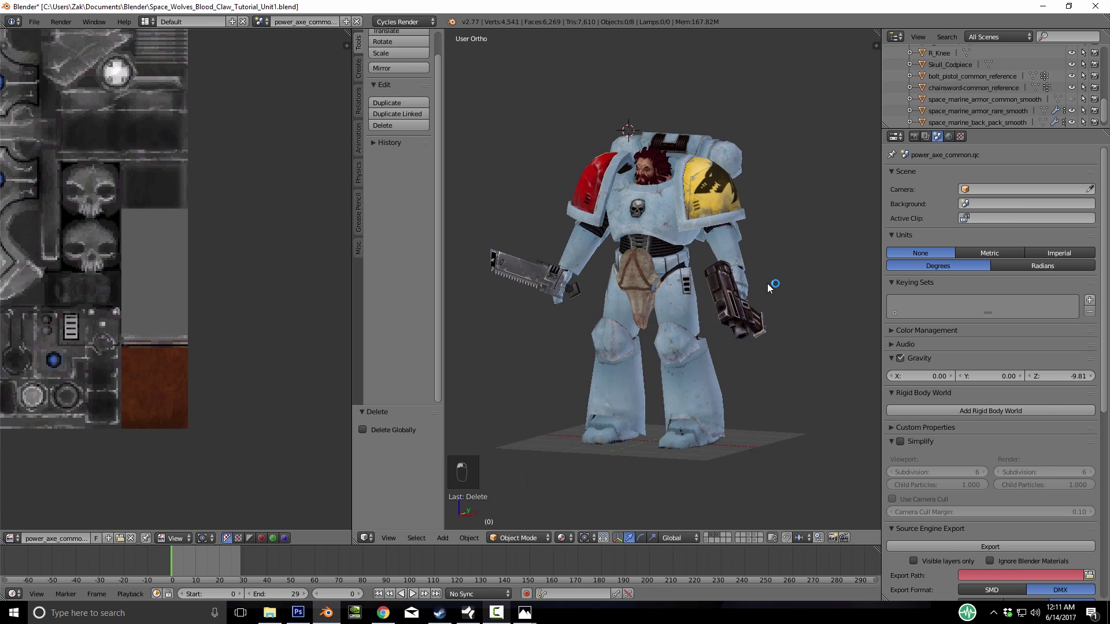
key("ctrl+s")
key("Return")
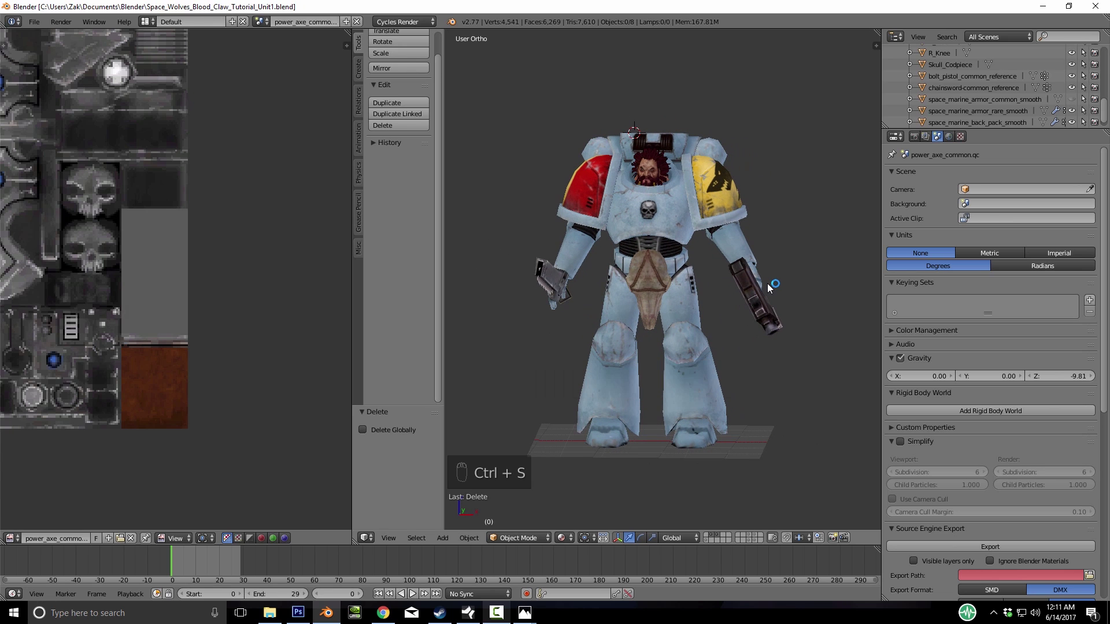
scroll(769, 287, "up", 3)
scroll(769, 287, "down", 4)
middle_click_drag(769, 287, 769, 287)
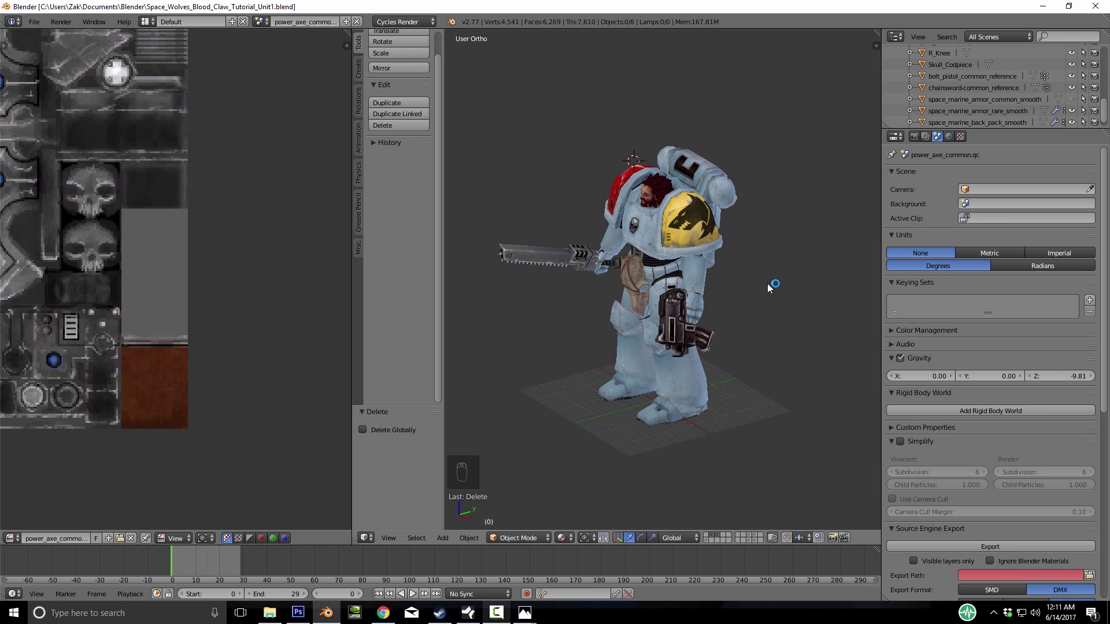
Display the skeleton with the model and try rotating bones near the head to test whether the head follows
right_click(769, 287)
right_click(769, 288)
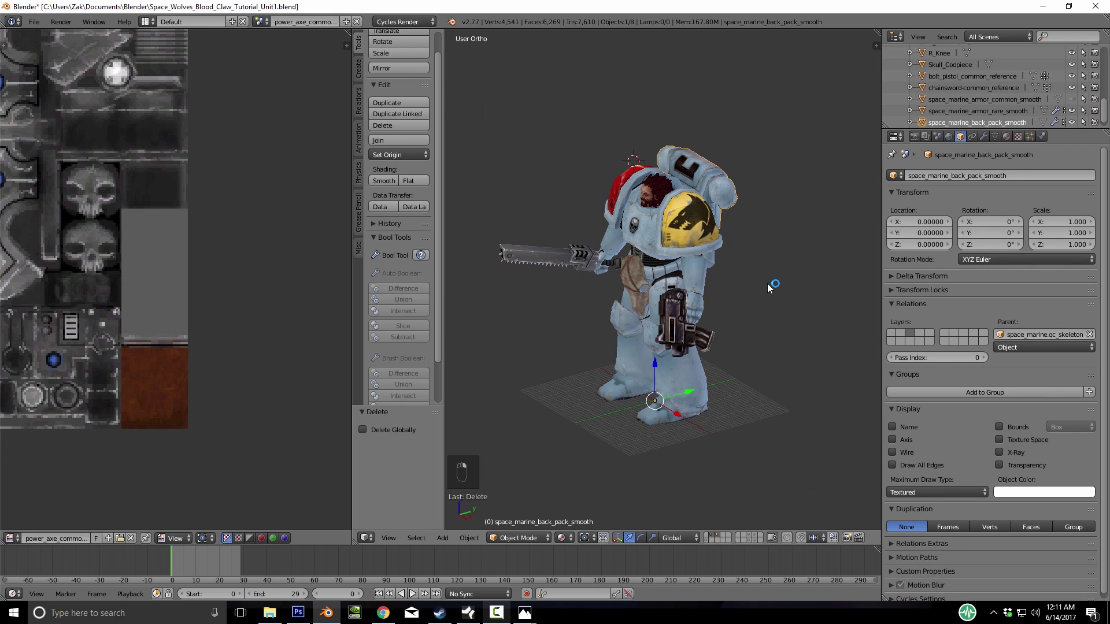
right_click(769, 287)
middle_click_drag(769, 287, 768, 287)
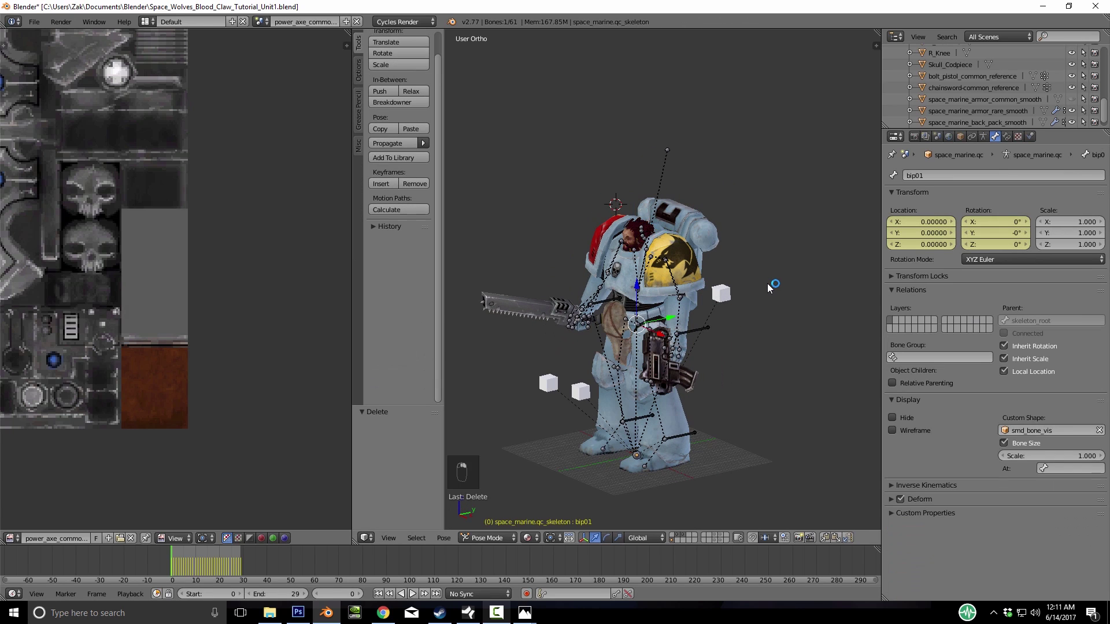
scroll(768, 287, "up", 6)
middle_click_drag(768, 287, 769, 288)
right_click(598, 181)
key("r")
right_click(769, 287)
key("r")
right_click(769, 287)
Add an Armature modifier to the OneAxe.001 head with space_marine.qc_skeleton as its object
right_click(567, 149)
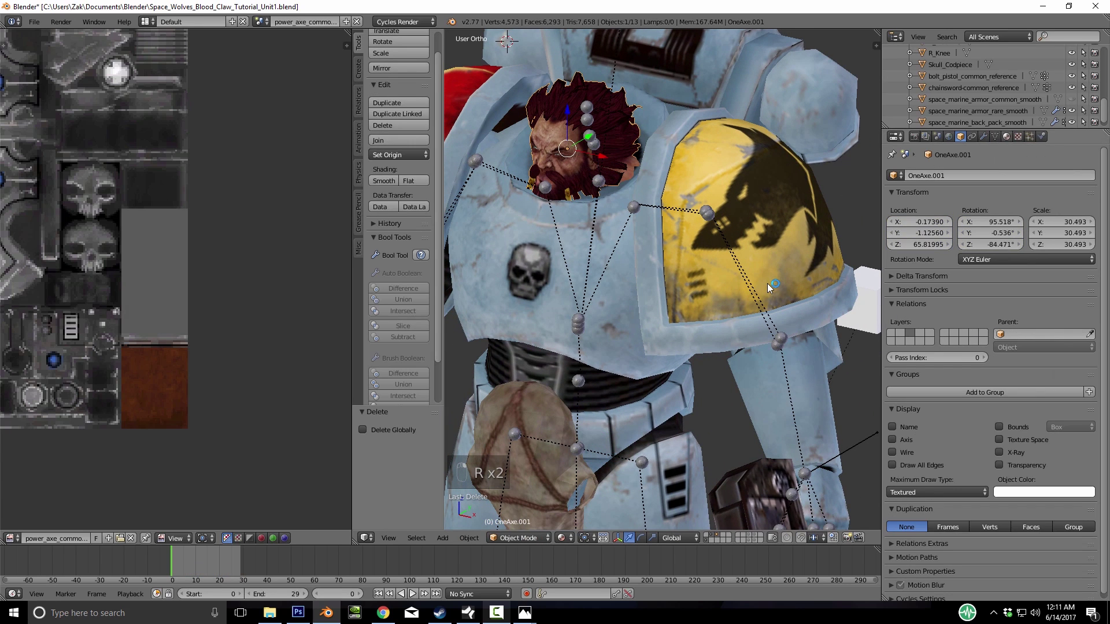
left_click(994, 136)
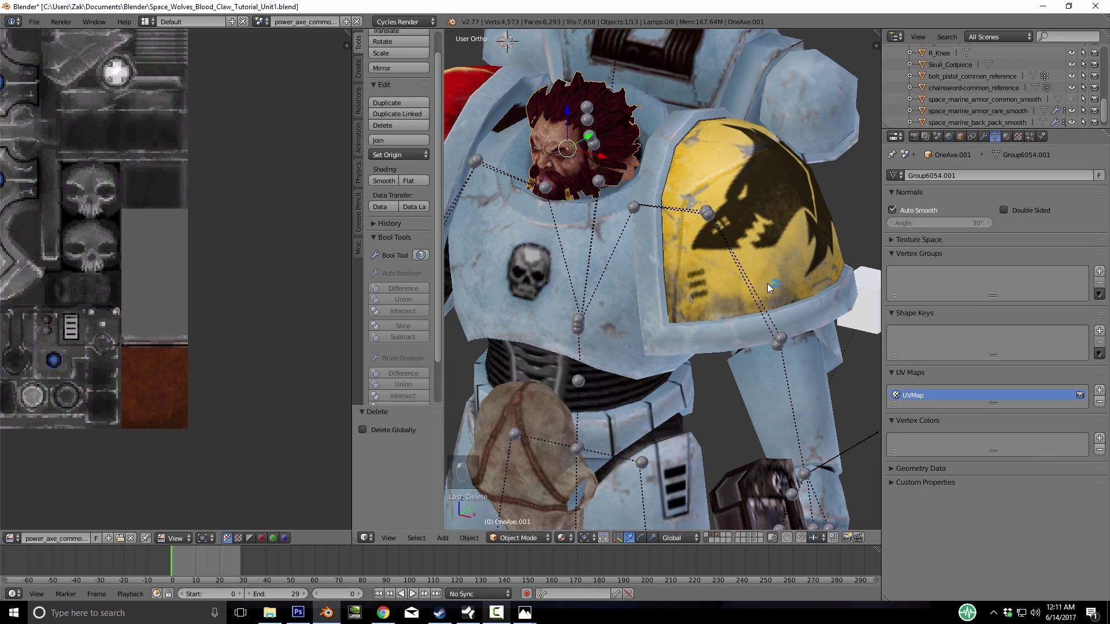
scroll(768, 288, "down", 5)
left_click(983, 136)
left_click(994, 175)
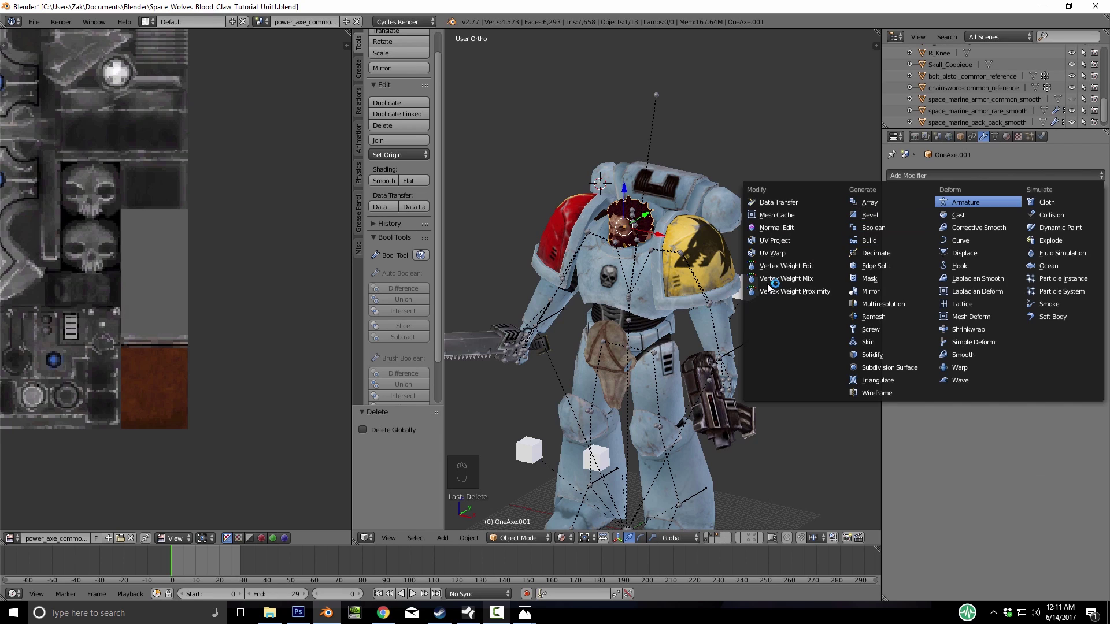
left_click(966, 202)
left_click(942, 242)
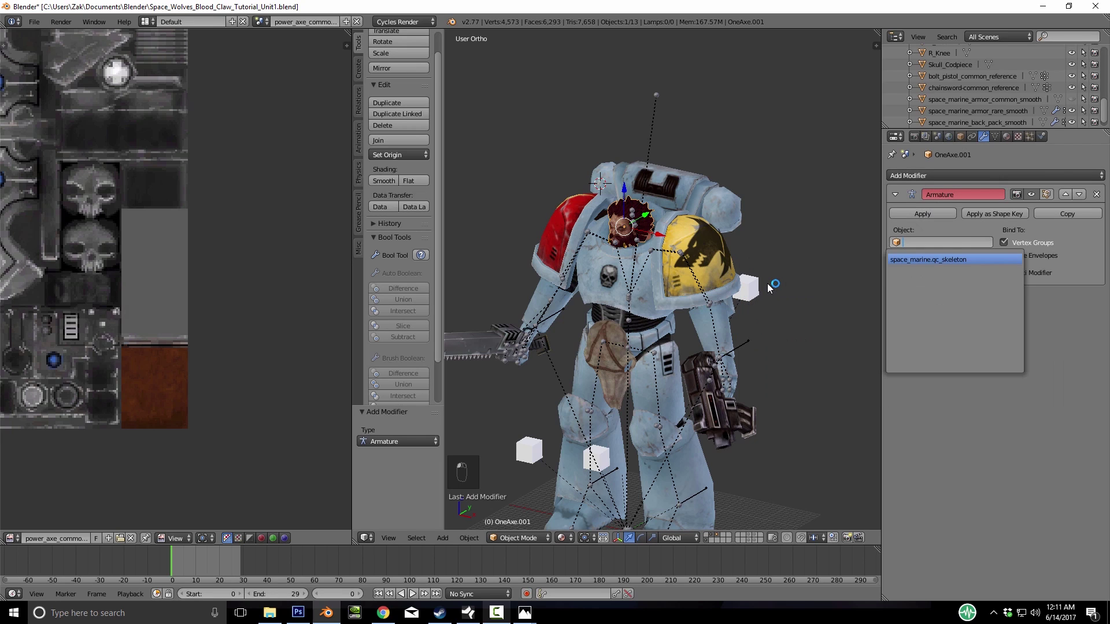
left_click(927, 260)
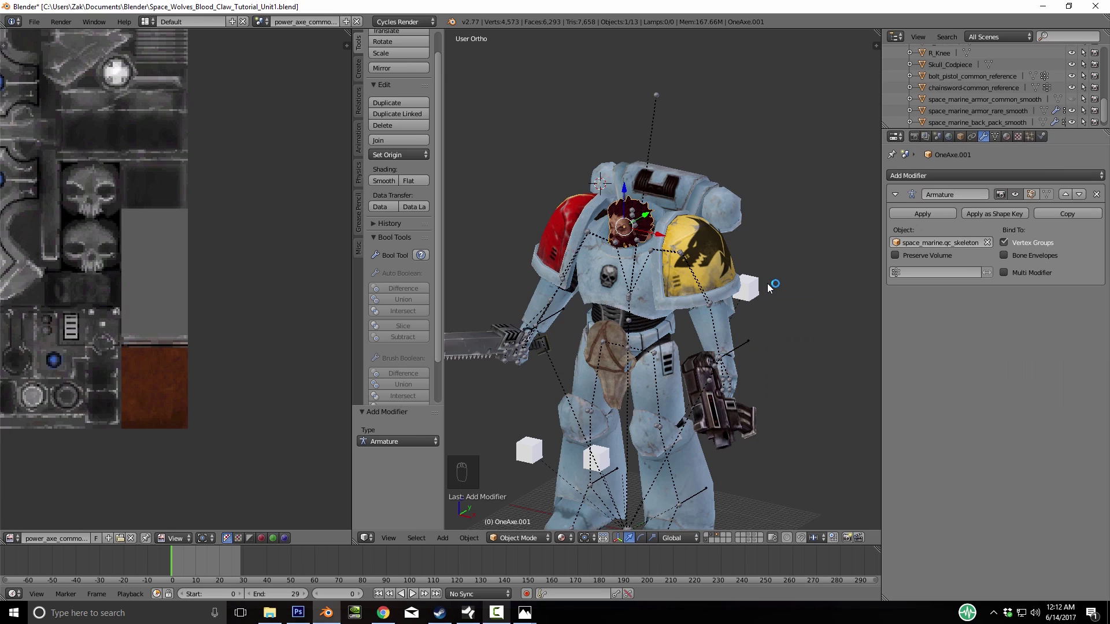
Check the head's vertex groups and remove its Armature modifier
left_click(995, 137)
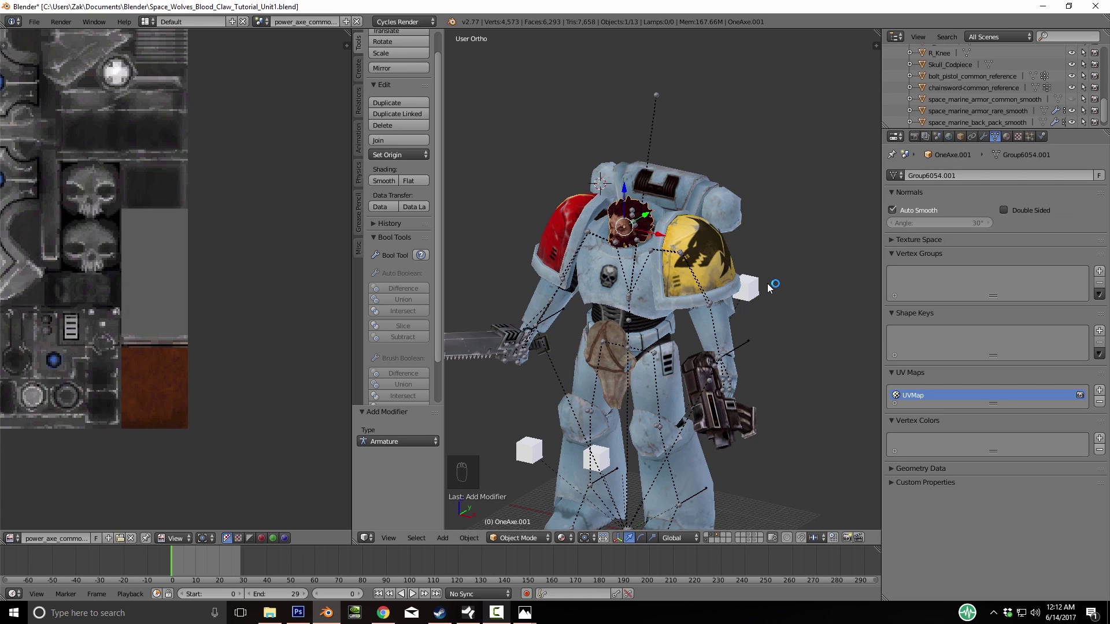
left_click(983, 136)
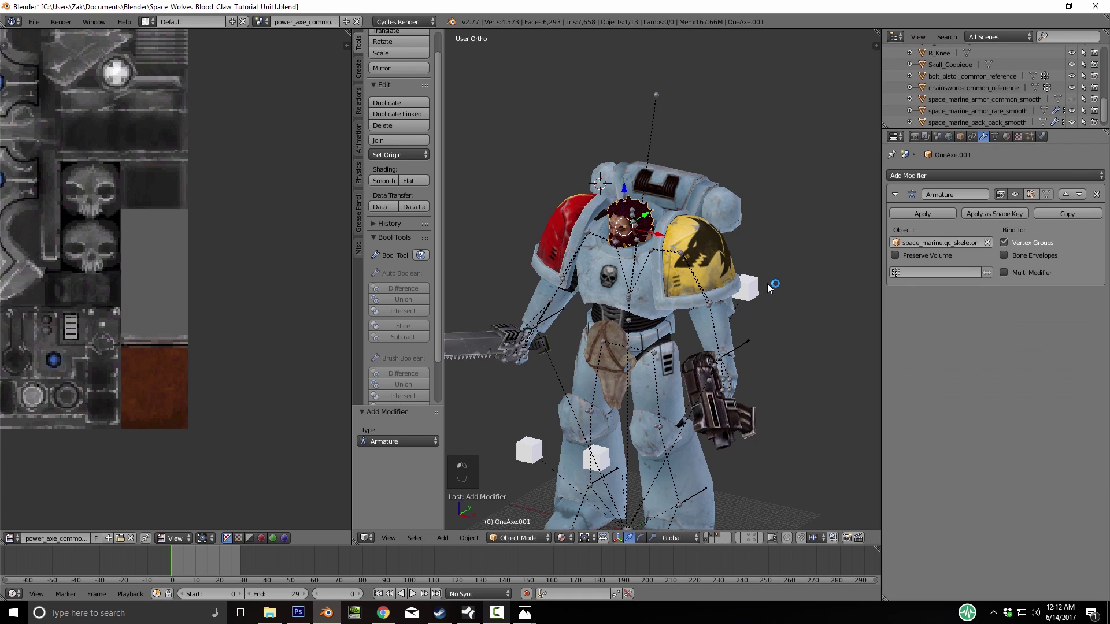
left_click(1096, 195)
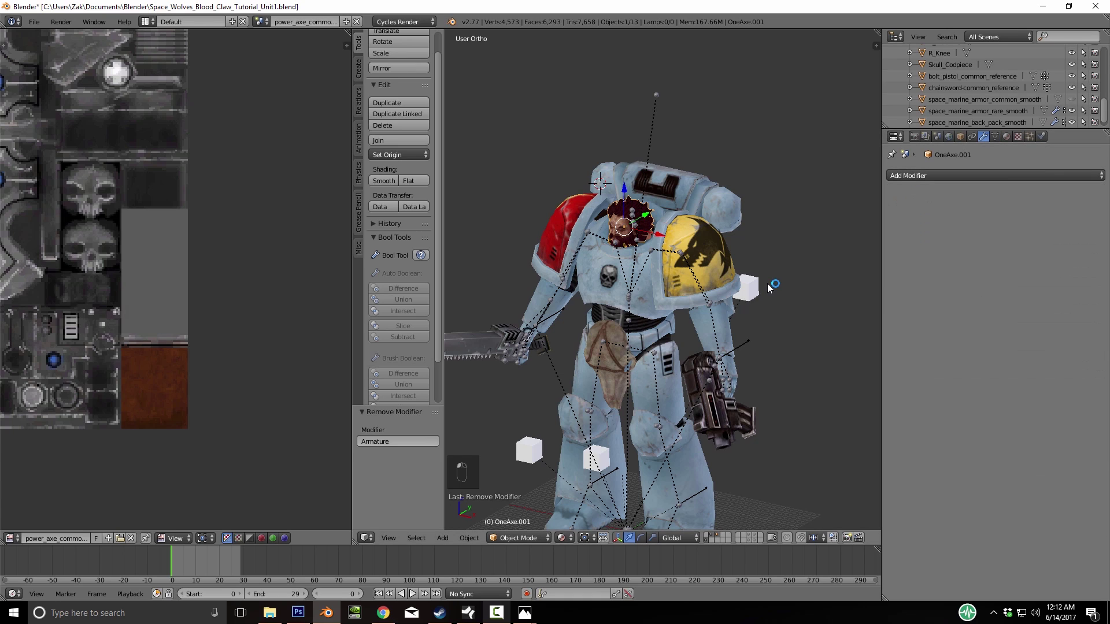
Switch the skeleton to Object Mode and parent the OneAxe.001 head to it with automatic weights
middle_click_drag(770, 288, 772, 134, "shift")
right_click(630, 377)
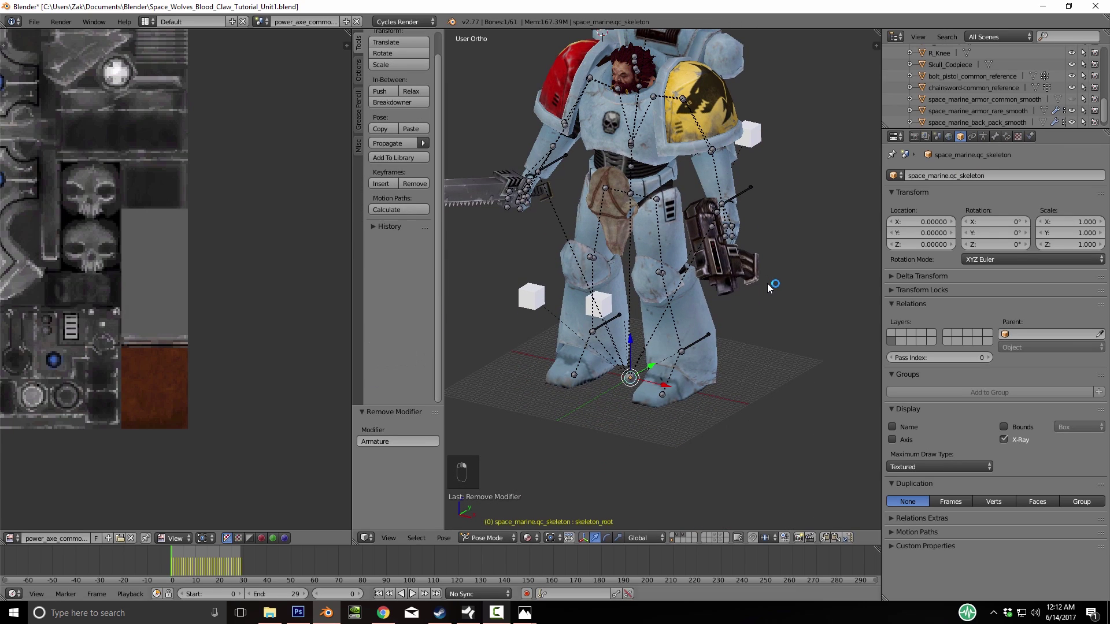
left_click(518, 538)
left_click(498, 524)
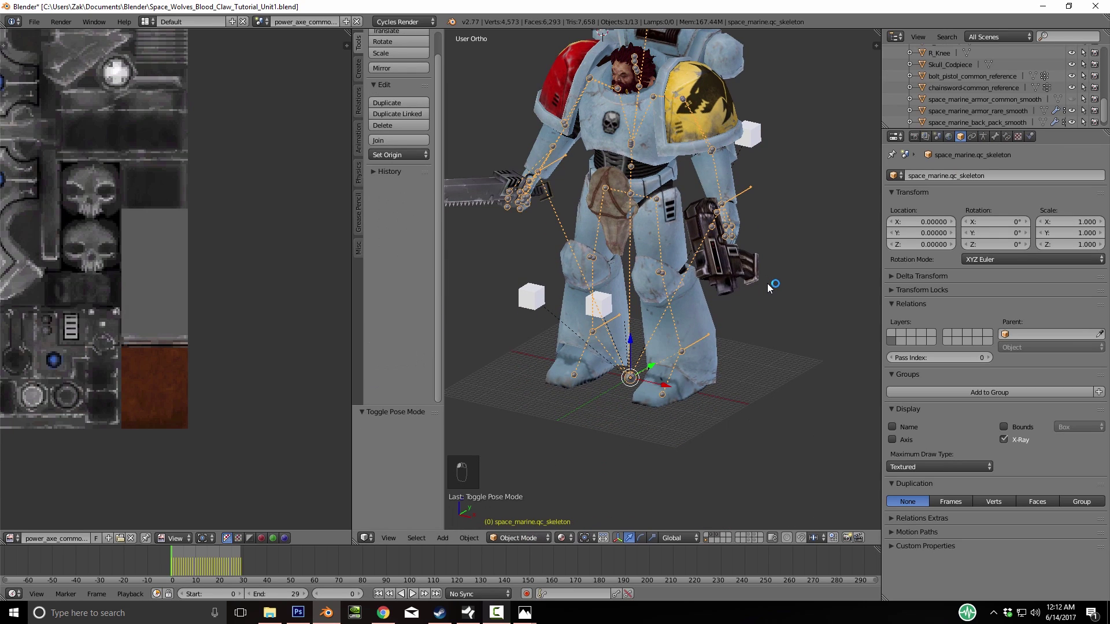
right_click(626, 74)
right_click(630, 378, "shift")
key("ctrl+p")
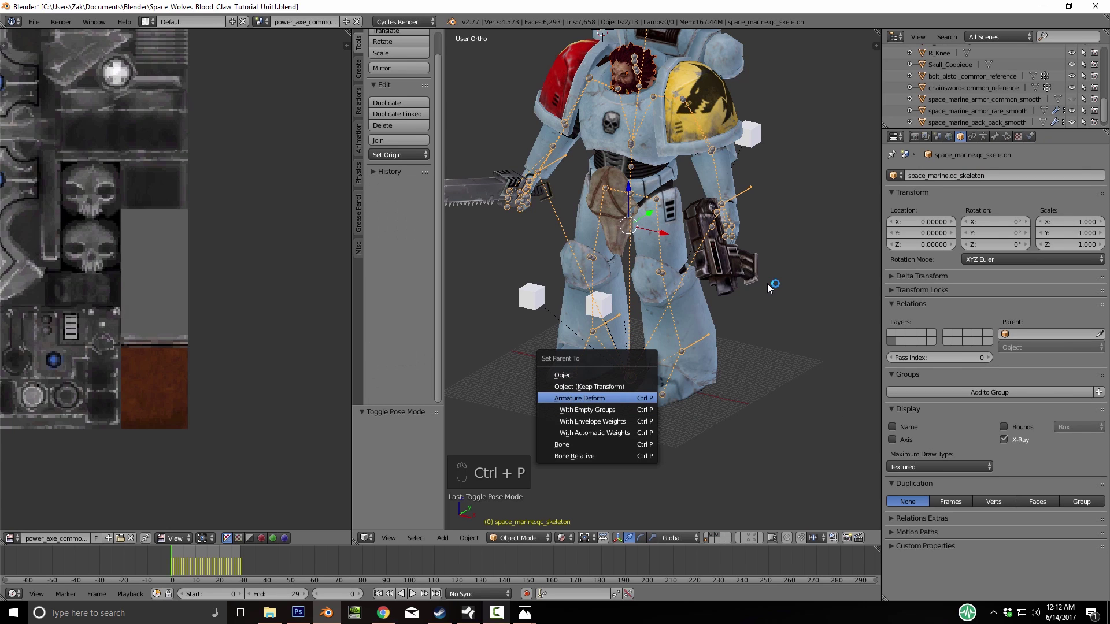
key("Down")
key("Down")
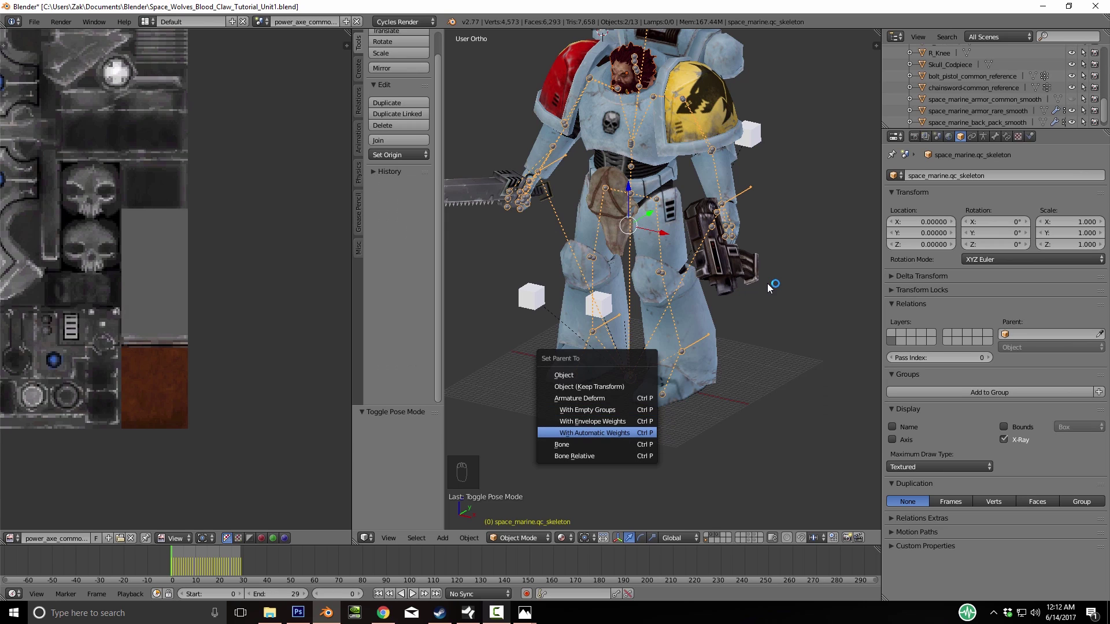
key("Return")
Put the skeleton in Pose Mode and try rotating the neck bone to test whether the head follows
scroll(769, 288, "down", 1)
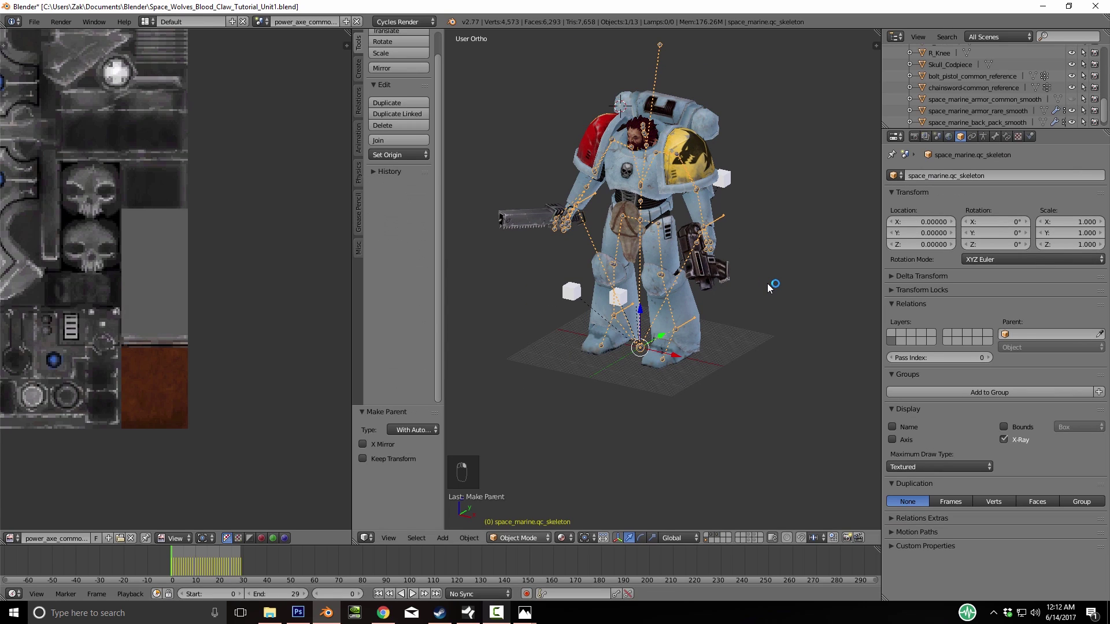
left_click(519, 538)
left_click(519, 498)
middle_click_drag(636, 232, 604, 443, "shift")
scroll(605, 442, "up", 4)
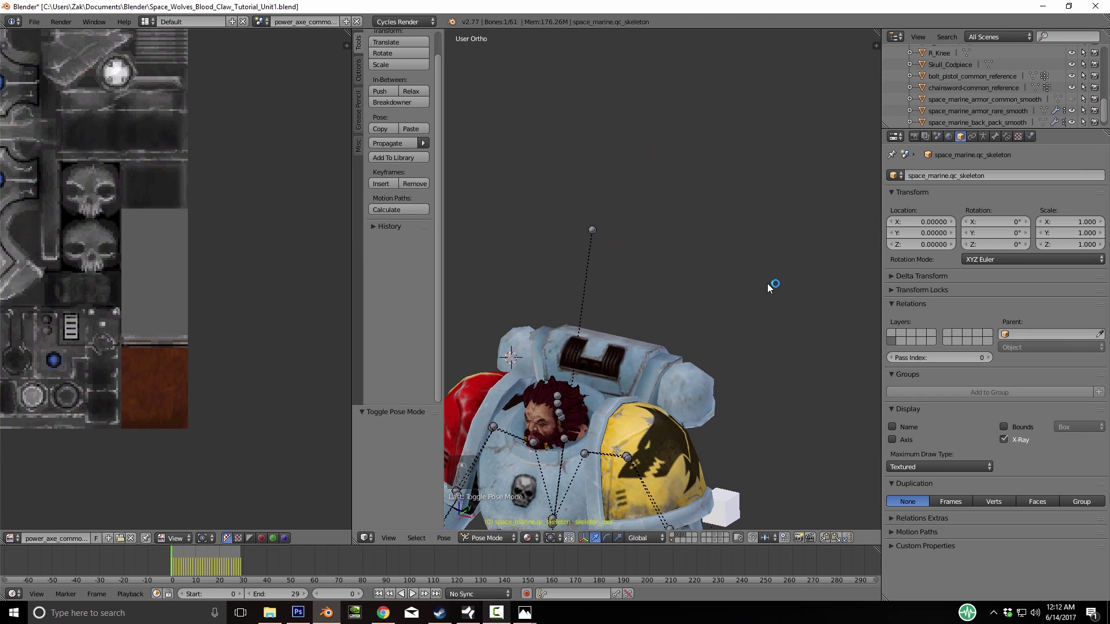
right_click(564, 439)
key("r")
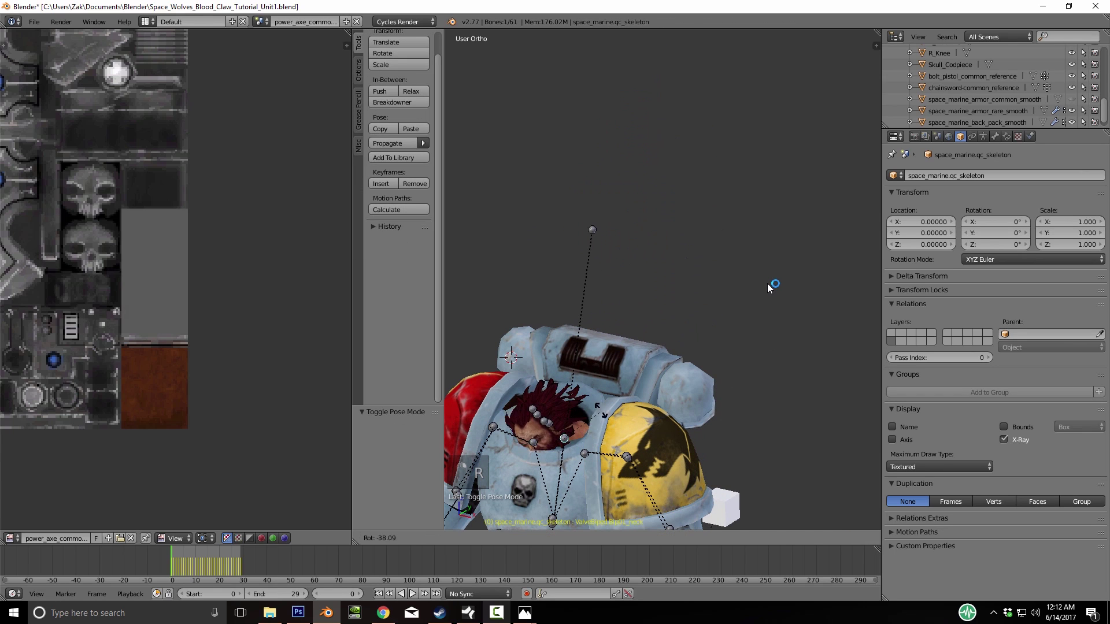
right_click(570, 448)
Look through the vertex groups of the OneAxe.001 head and remove its Armature modifier
middle_click_drag(570, 448, 608, 258, "shift")
scroll(604, 282, "down", 4)
scroll(608, 259, "up", 4)
right_click(589, 199)
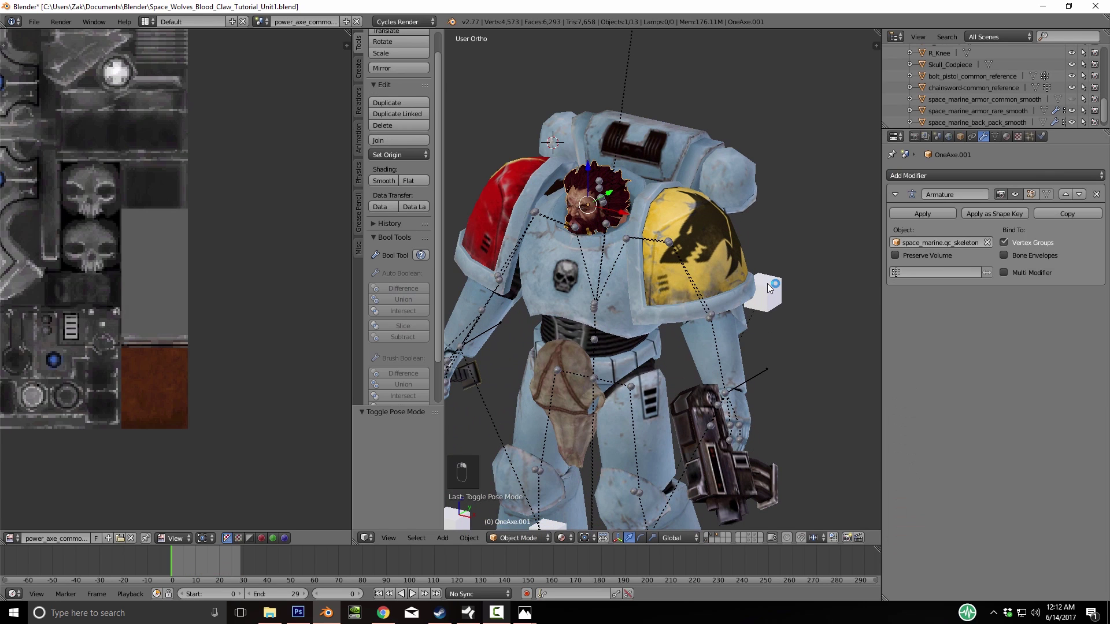
left_click(995, 137)
scroll(991, 310, "up", 12)
scroll(991, 299, "up", 12)
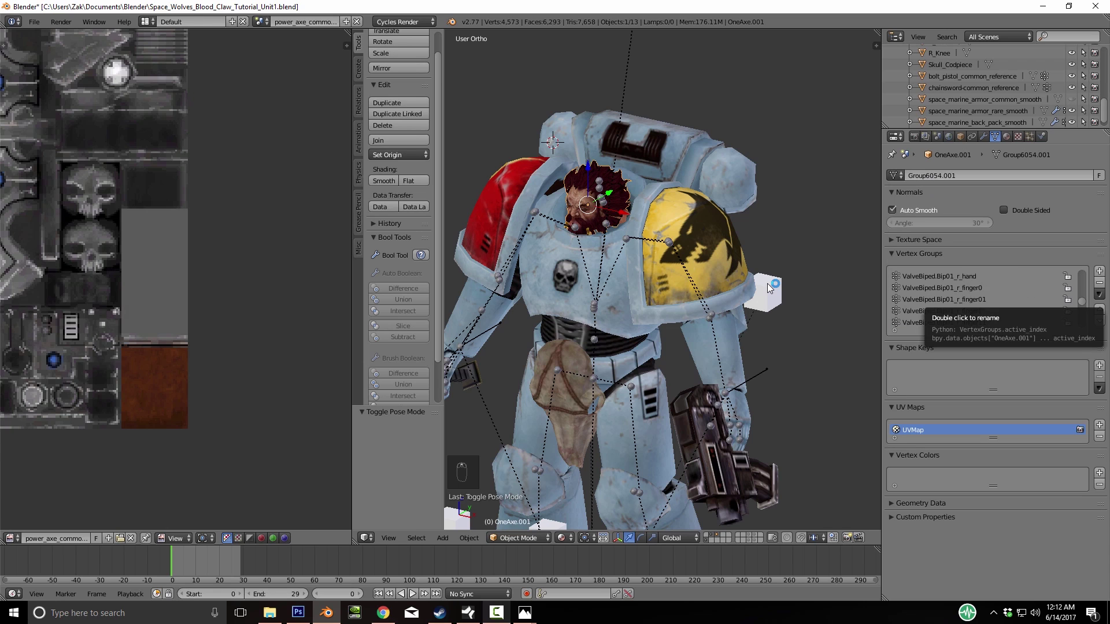
scroll(770, 288, "down", 7)
scroll(769, 287, "up", 6)
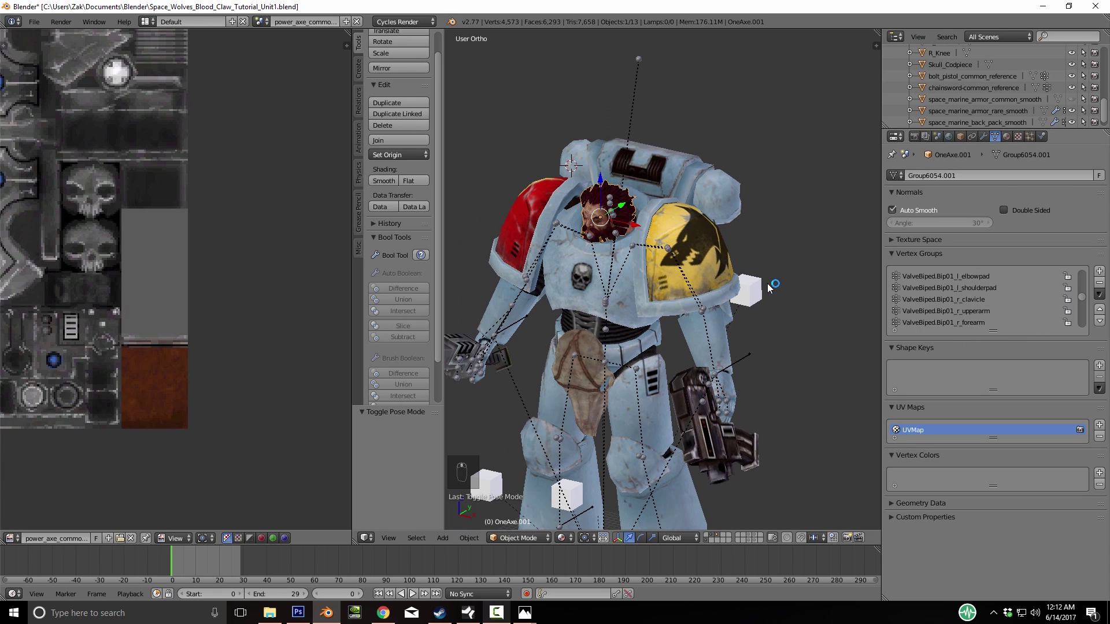
left_click(983, 136)
left_click(1096, 195)
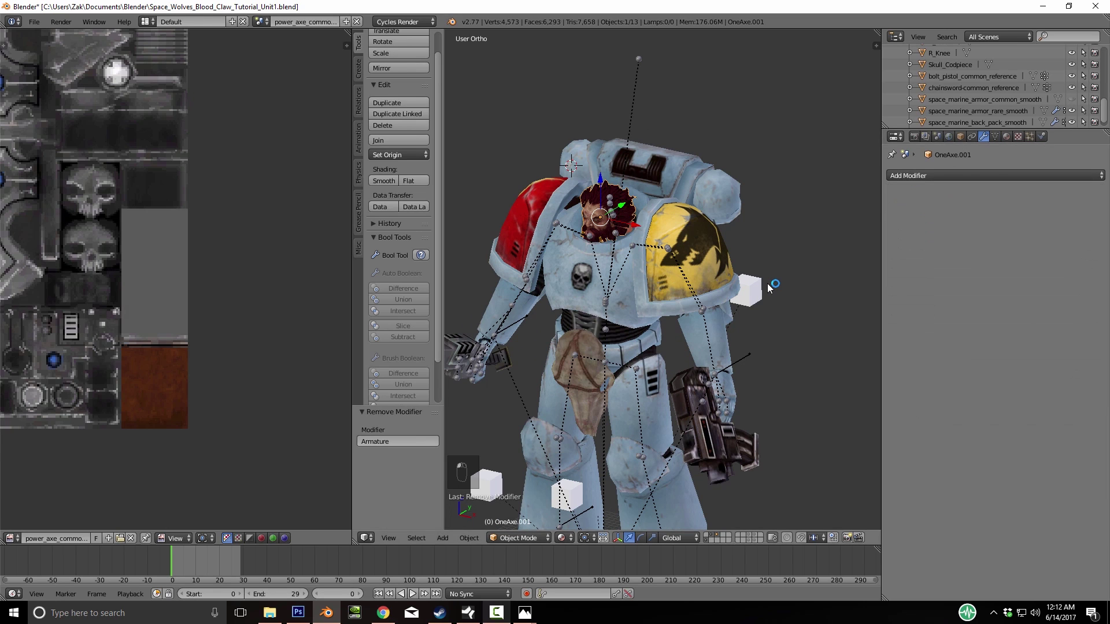
Select the skeleton and return it from Pose Mode to Object Mode
scroll(662, 279, "down", 4)
right_click(635, 426)
left_click(487, 538)
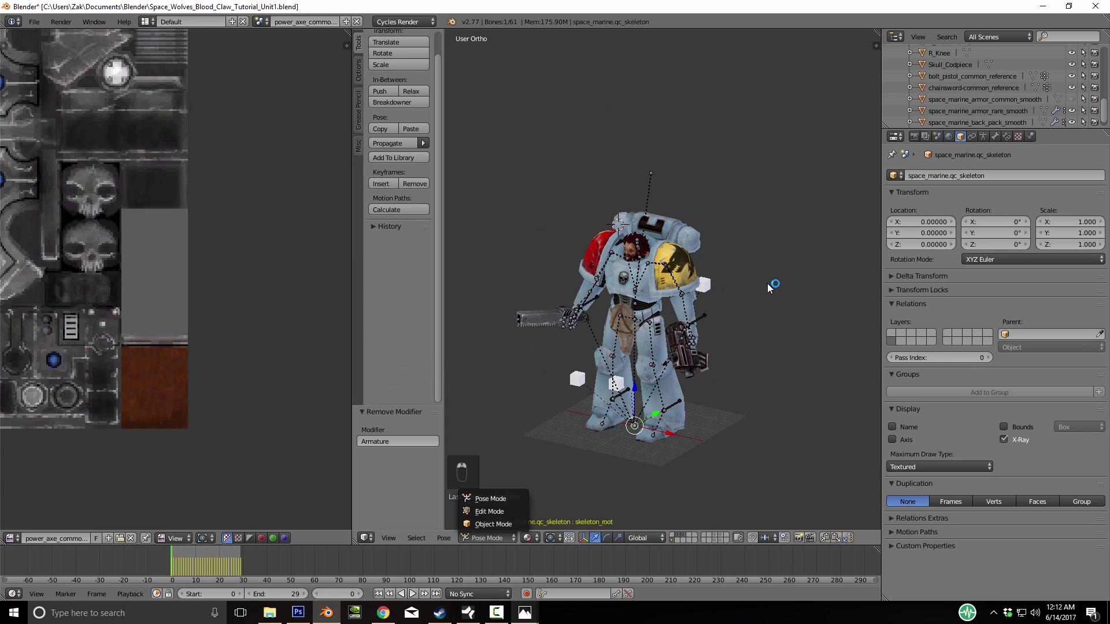
left_click(493, 524)
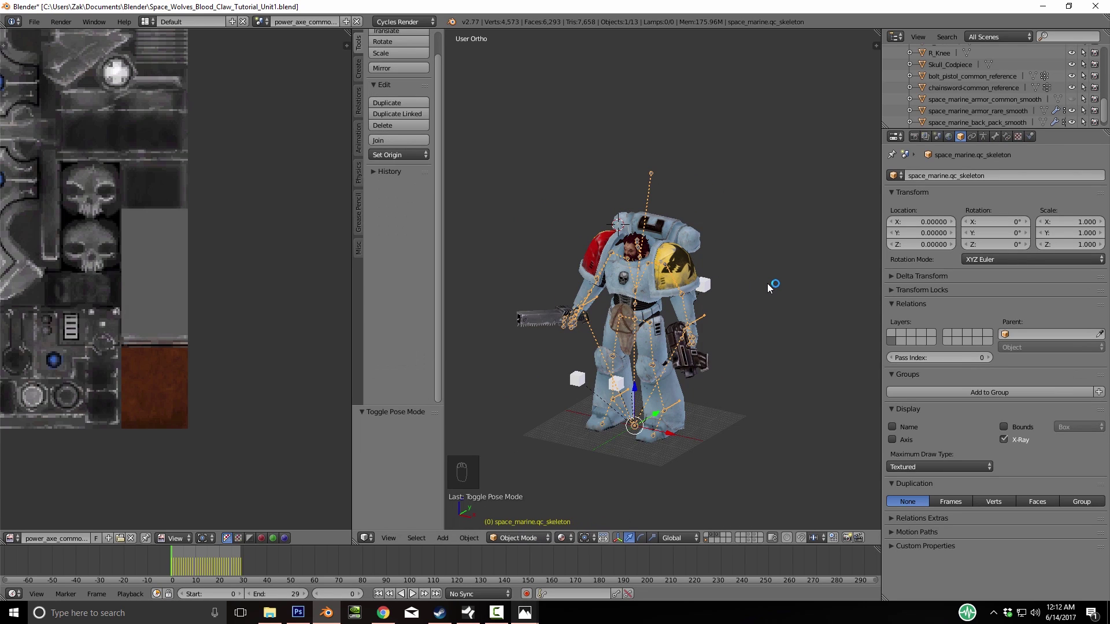
right_click(635, 247, "shift")
key("ctrl+p")
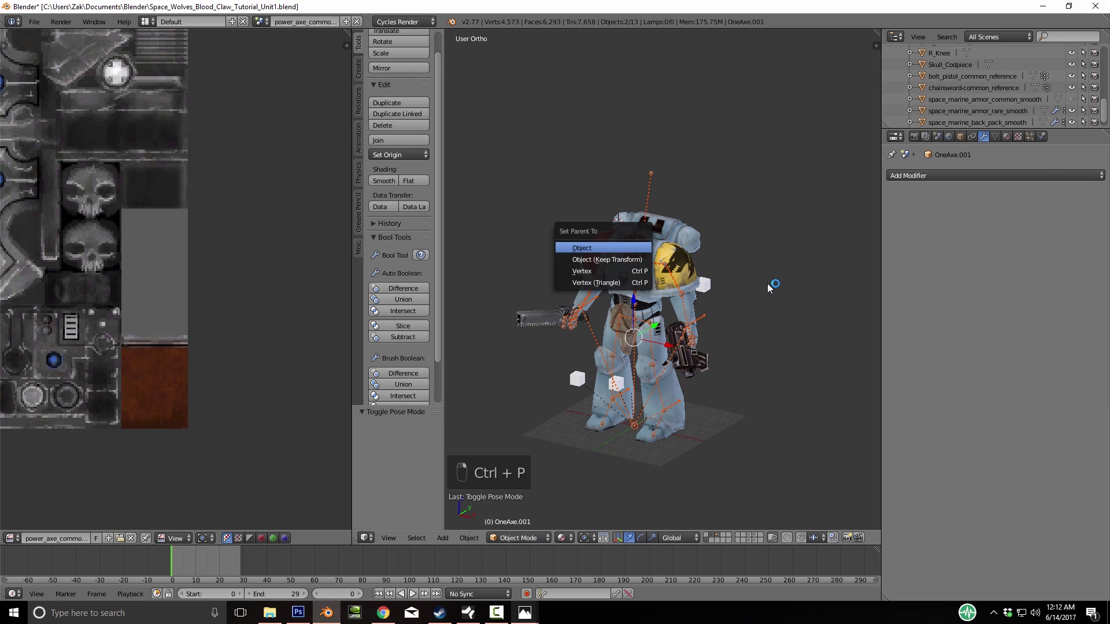
key("Escape")
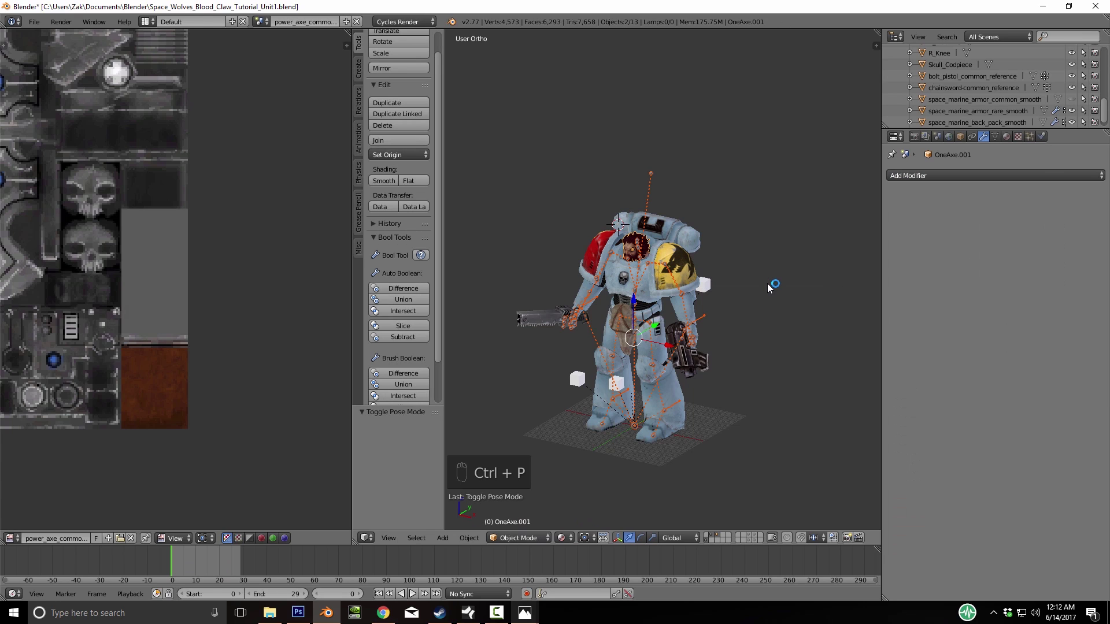
Parent the OneAxe.001 head to space_marine.qc_skeleton using an armature deform with empty groups
right_click(636, 248)
right_click(636, 247)
right_click(648, 193, "shift")
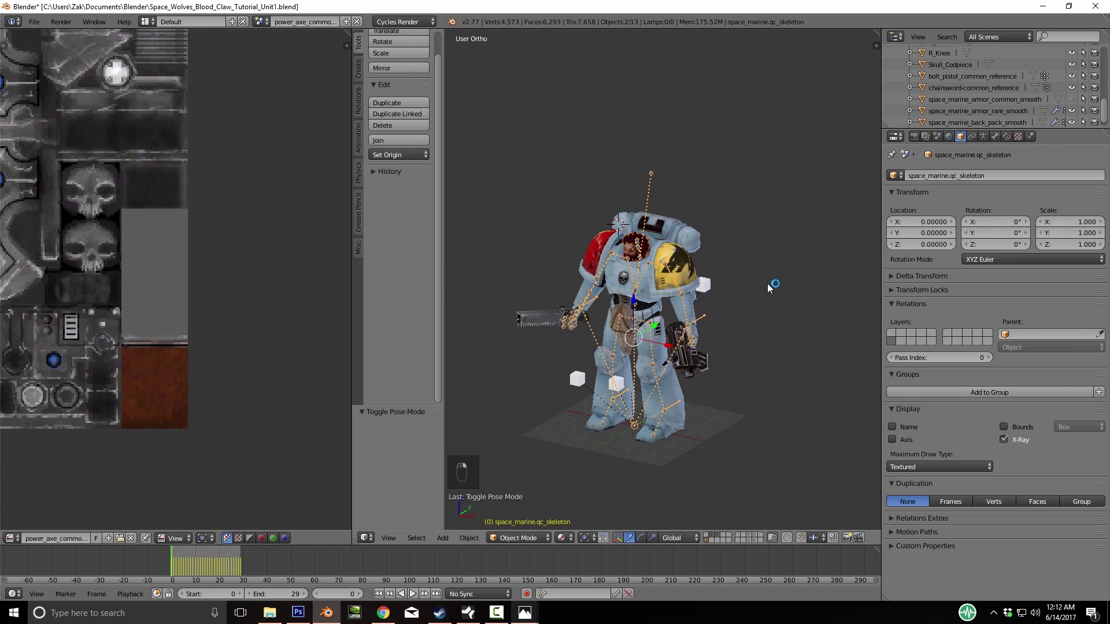
key("ctrl+p")
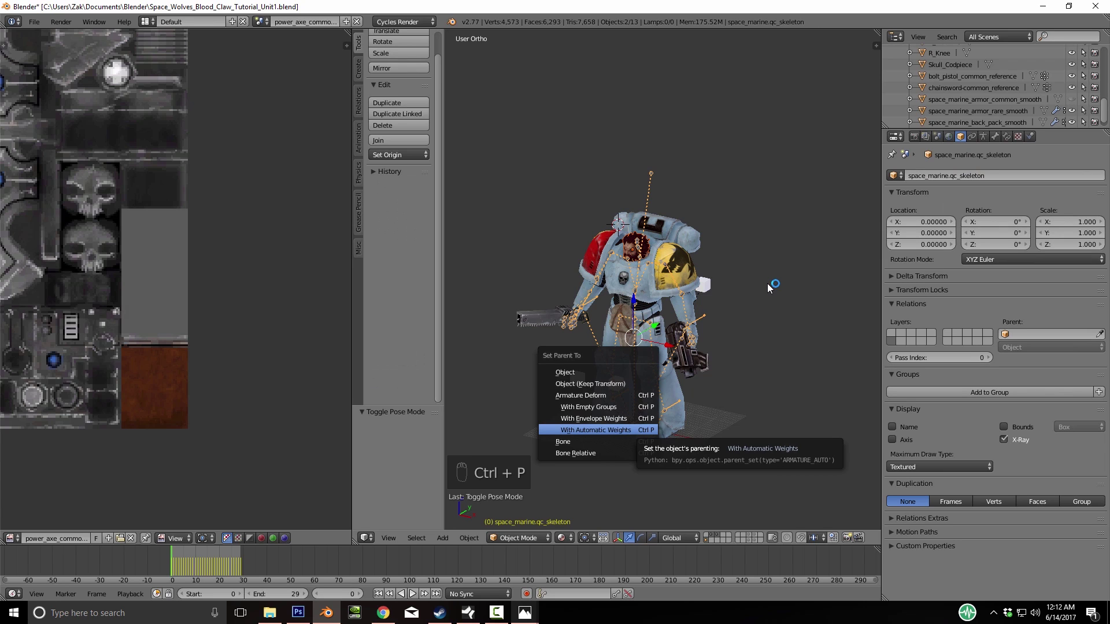
left_click(587, 407)
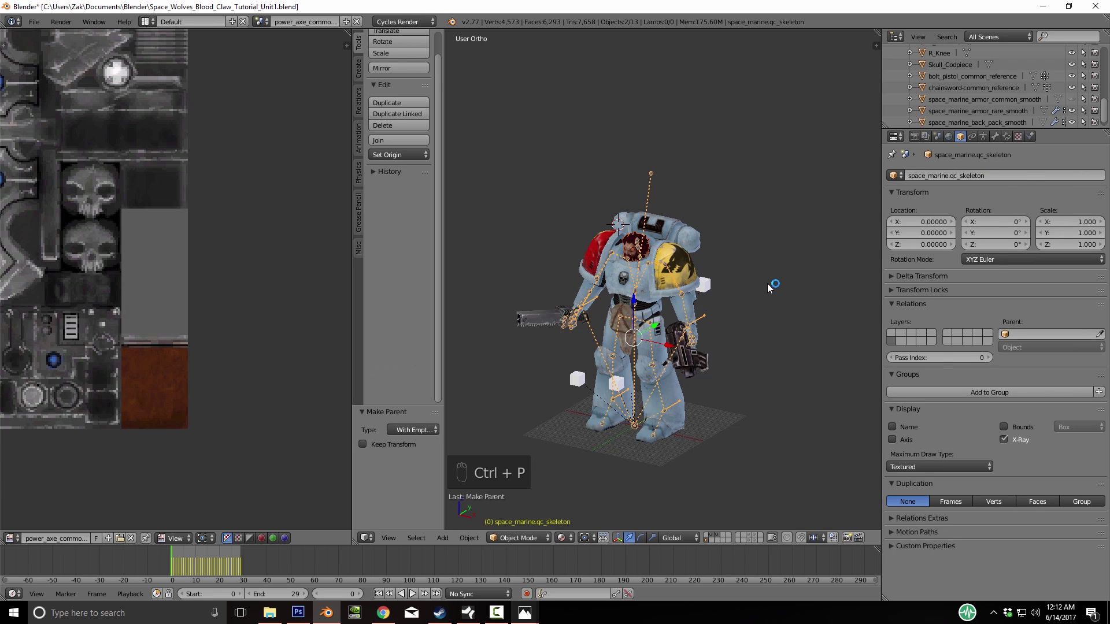
Show the OneAxe.001 head in Weight Paint mode and look through its vertex groups for the head group
right_click(635, 248)
scroll(636, 248, "up", 4)
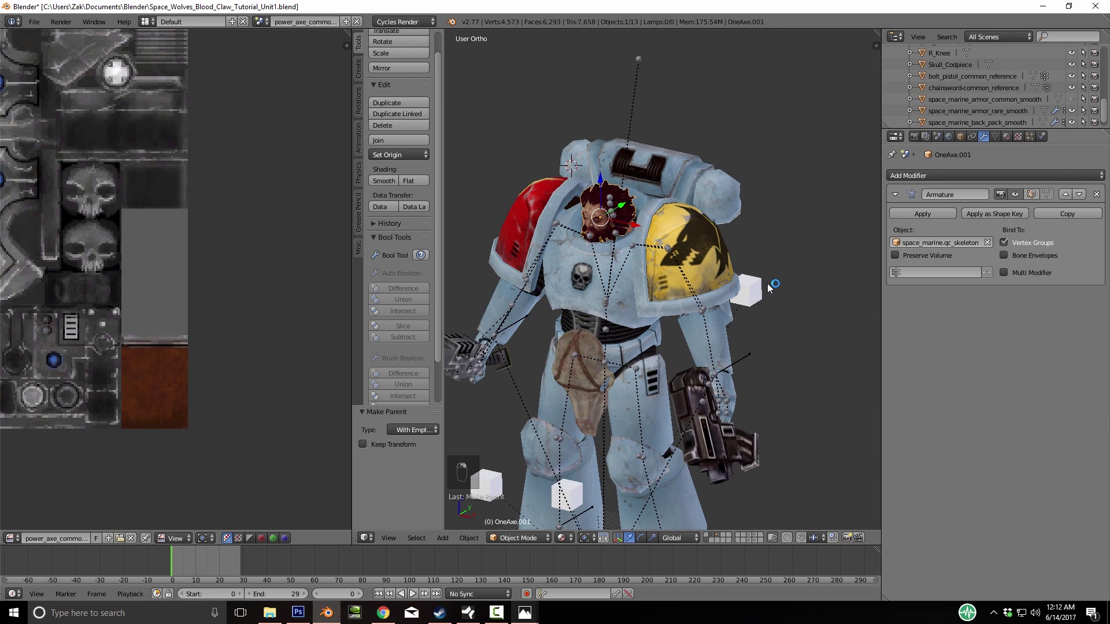
left_click(994, 136)
scroll(970, 288, "up", 15)
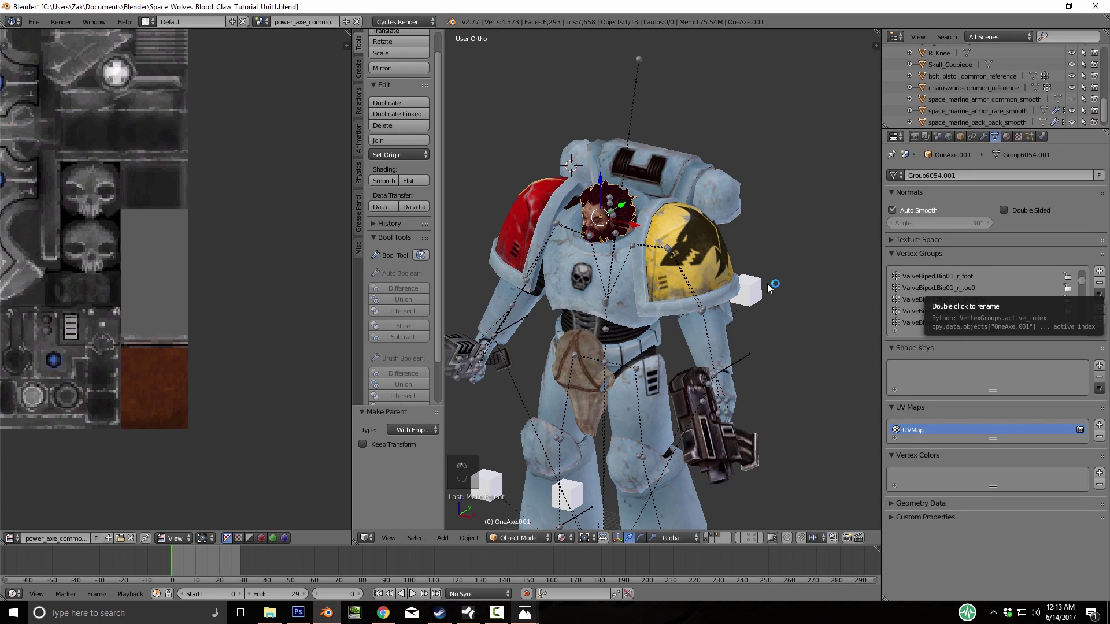
scroll(977, 299, "up", 2)
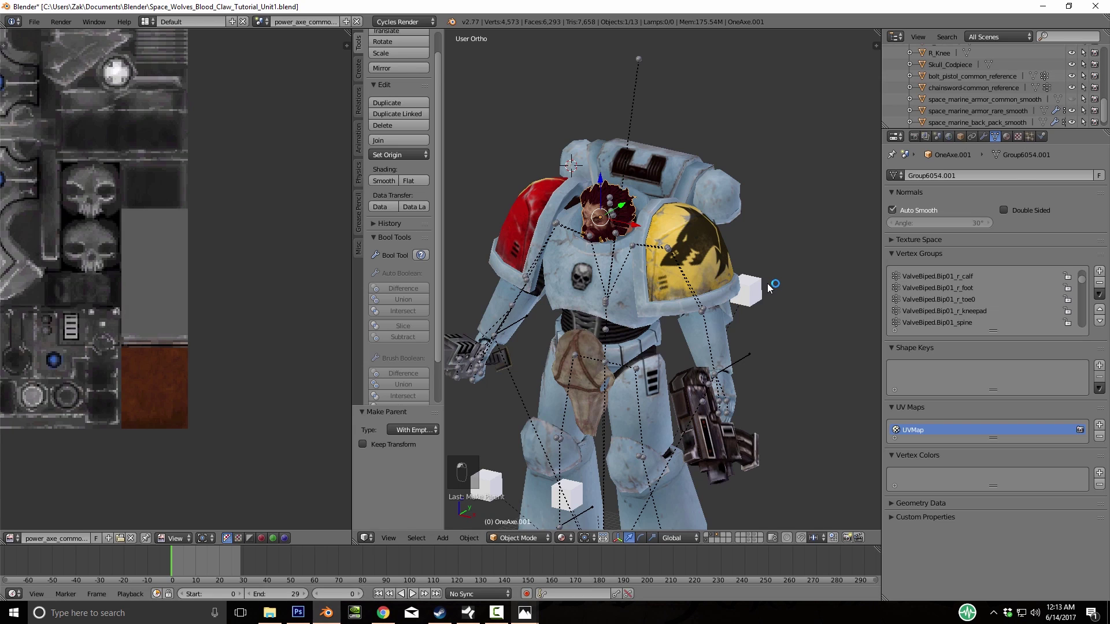
left_click(518, 538)
left_click(517, 473)
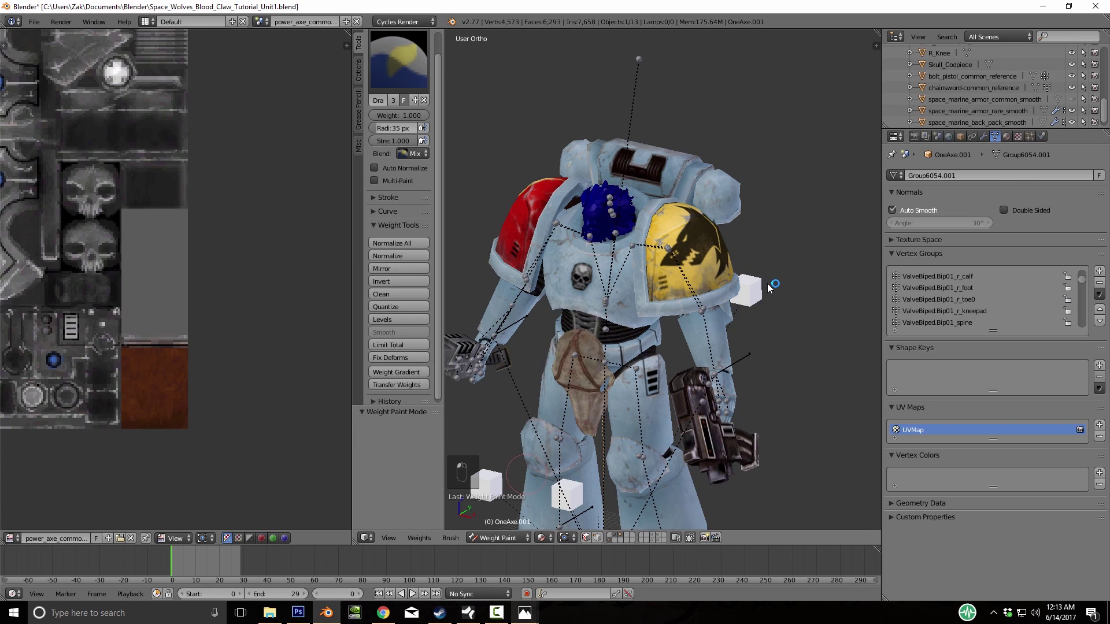
scroll(977, 299, "up", 9)
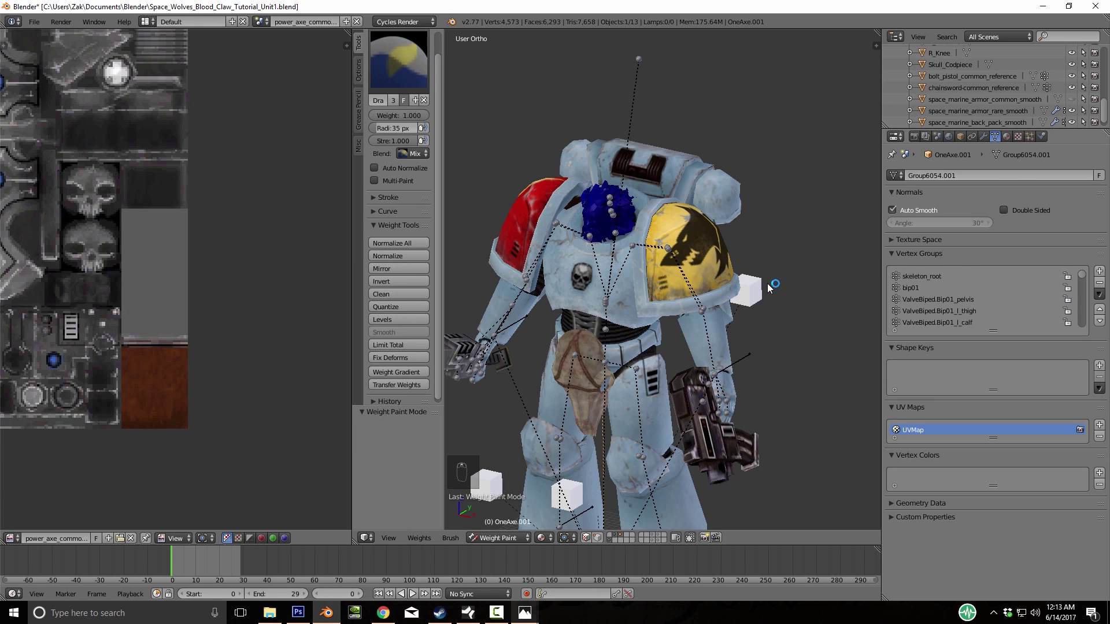
scroll(977, 299, "down", 3)
scroll(977, 298, "down", 8)
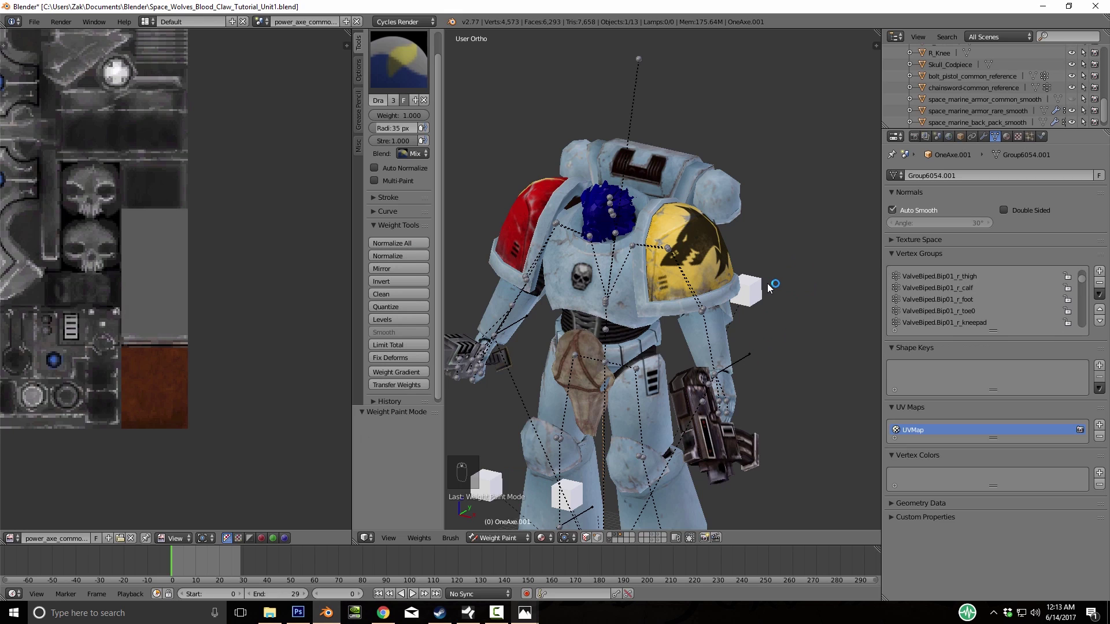
scroll(977, 299, "up", 5)
scroll(977, 299, "down", 5)
scroll(977, 292, "down", 11)
scroll(977, 291, "down", 8)
scroll(977, 292, "down", 4)
Assign all vertices of the head mesh to the ValveBiped.Bip01_head vertex group with weight 1.000
key("Tab")
key("a")
key("a")
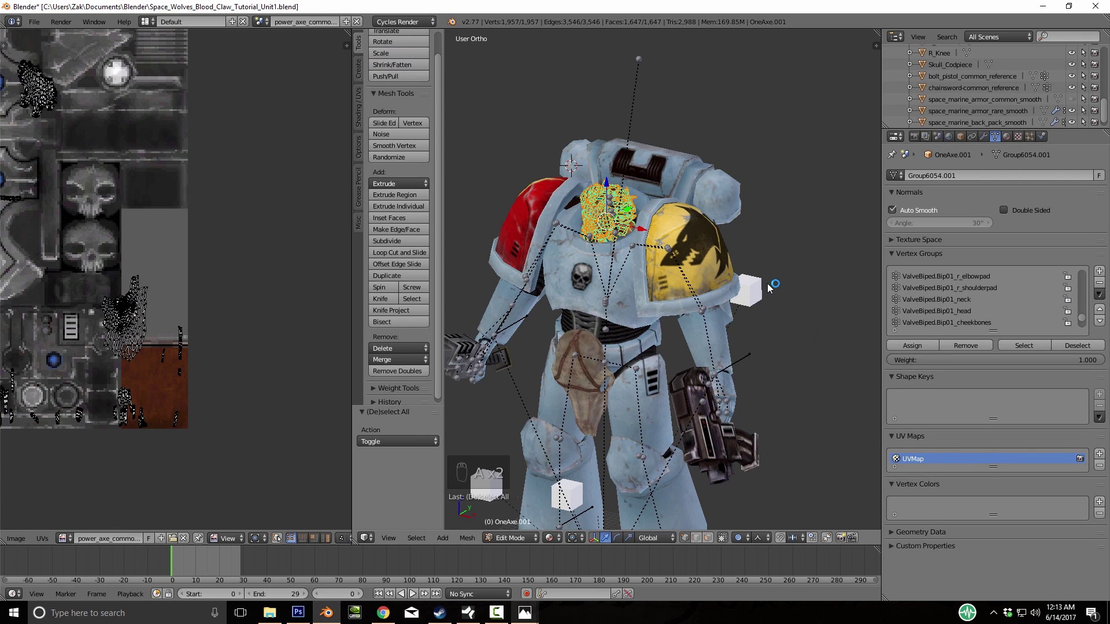
left_click(982, 311)
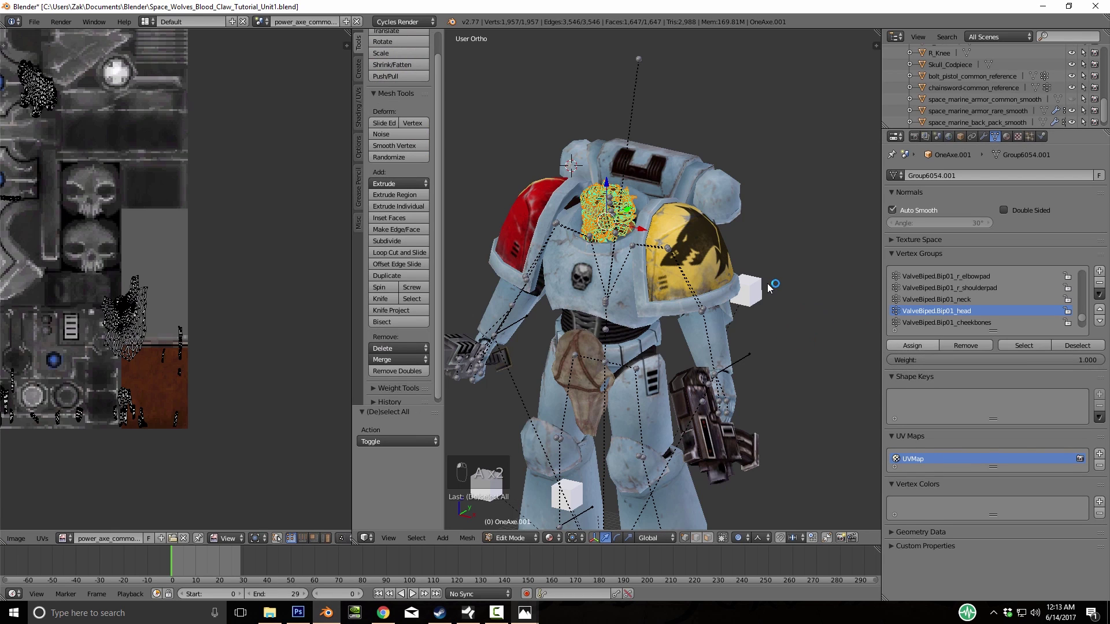
key("Tab")
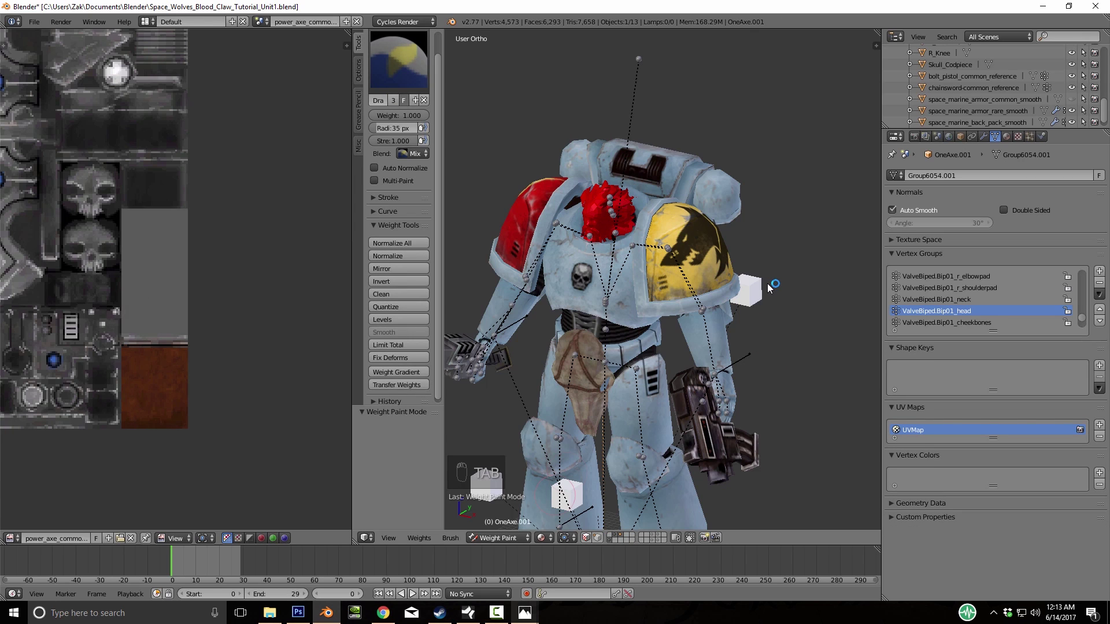
Switch the skeleton from Object Mode to Pose Mode and test-rotate the ValveBiped.Bip01_neck bone, cancelling each rotation
left_click(499, 538)
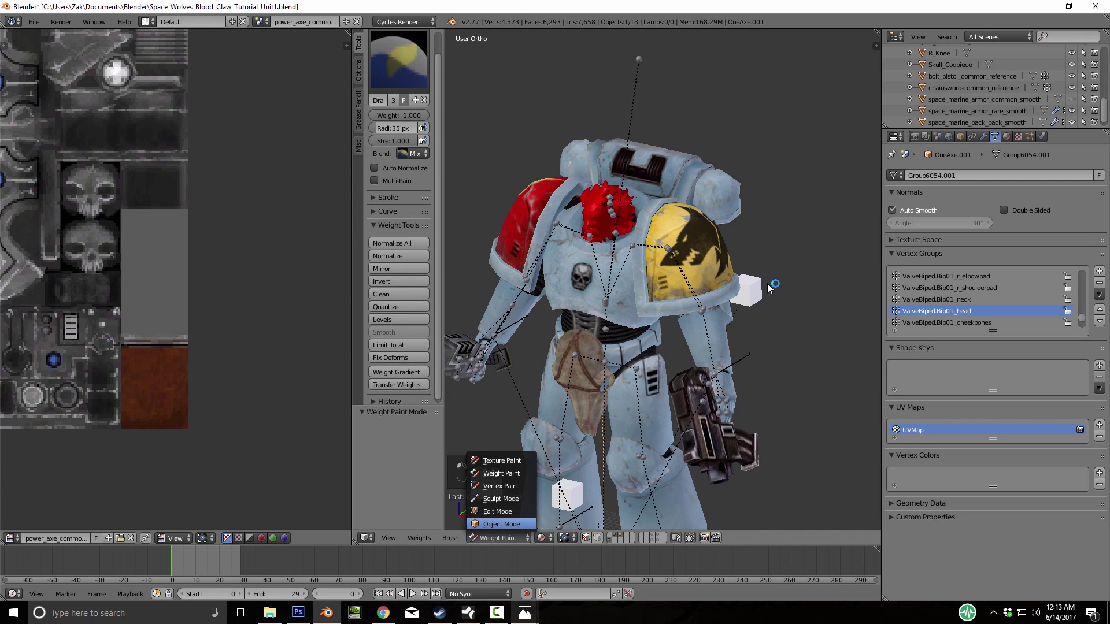
left_click(501, 524)
scroll(501, 524, "down", 3)
right_click(614, 417)
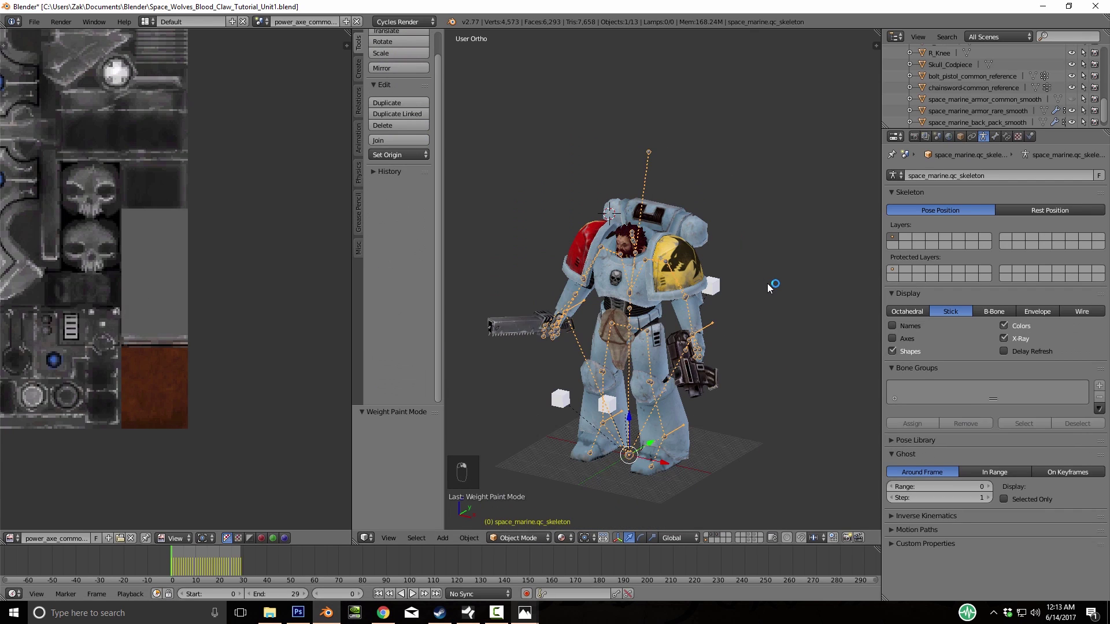
left_click(520, 537)
left_click(518, 499)
scroll(661, 278, "up", 5)
right_click(594, 211)
key("r")
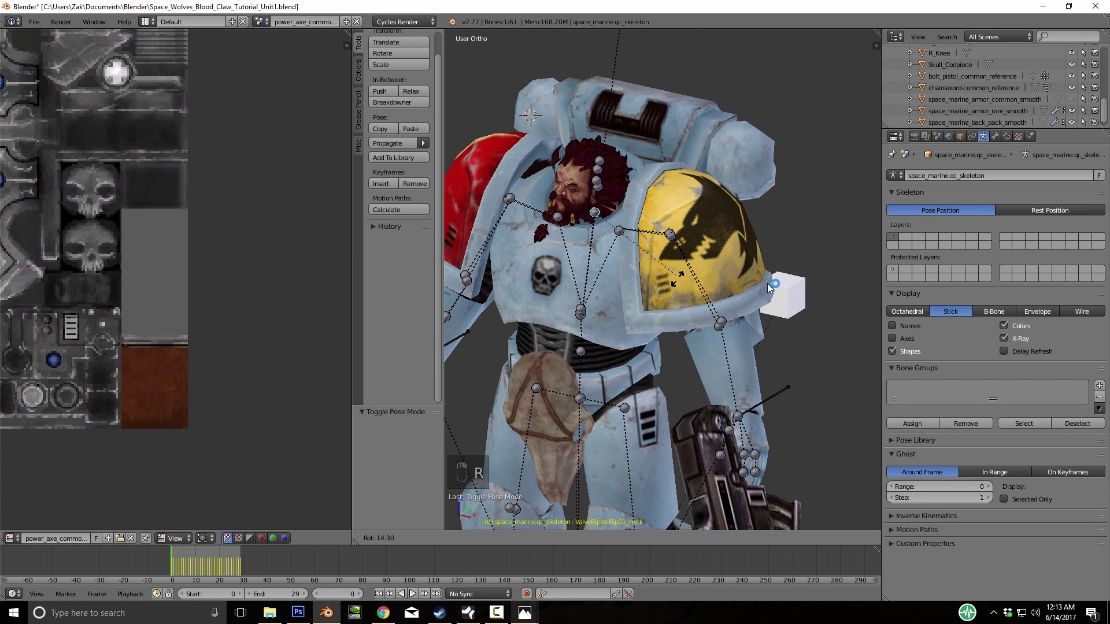
right_click(659, 315)
middle_click_drag(660, 316, 714, 306)
key("r")
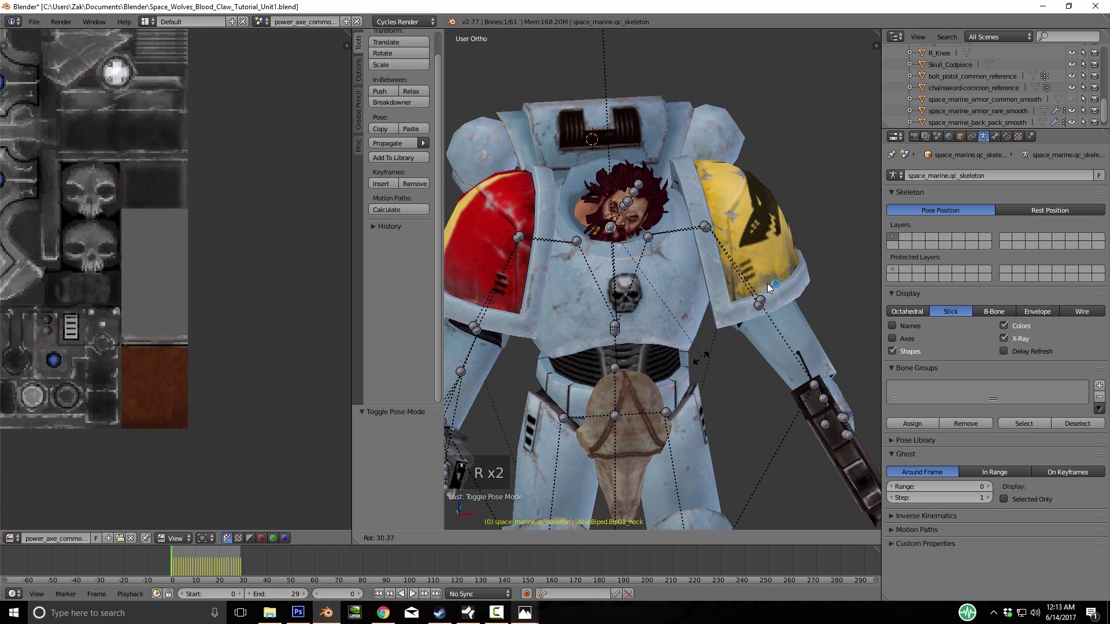
right_click(770, 288)
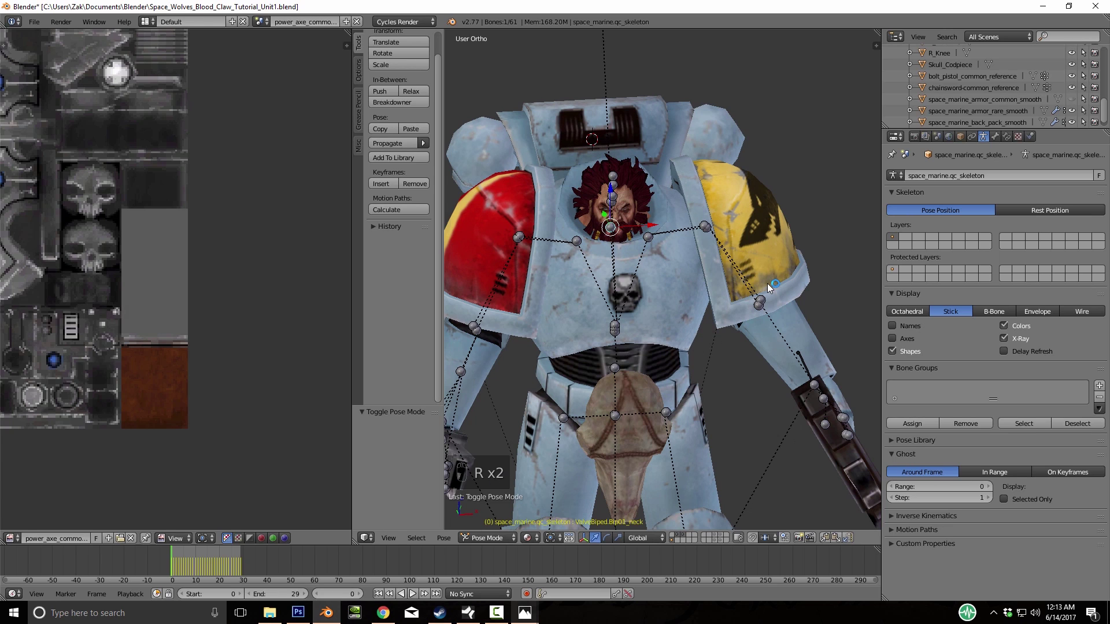
Show the OneAxe.001 head in Weight Paint mode and check the weights of its ValveBiped.Bip01_neck group
key("Tab")
key("Tab")
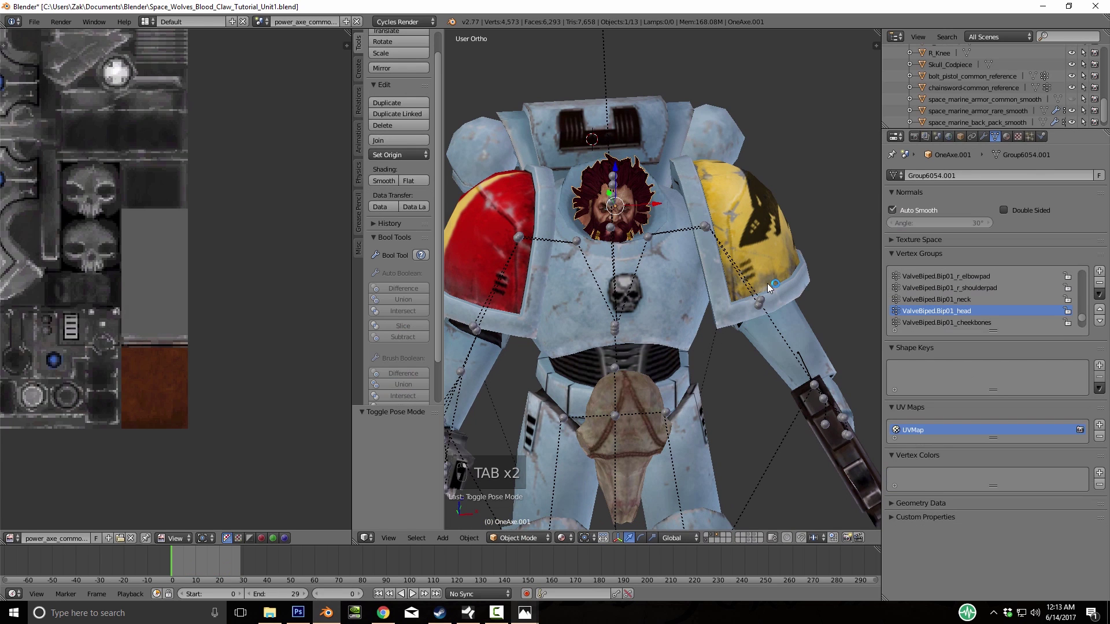
left_click(518, 538)
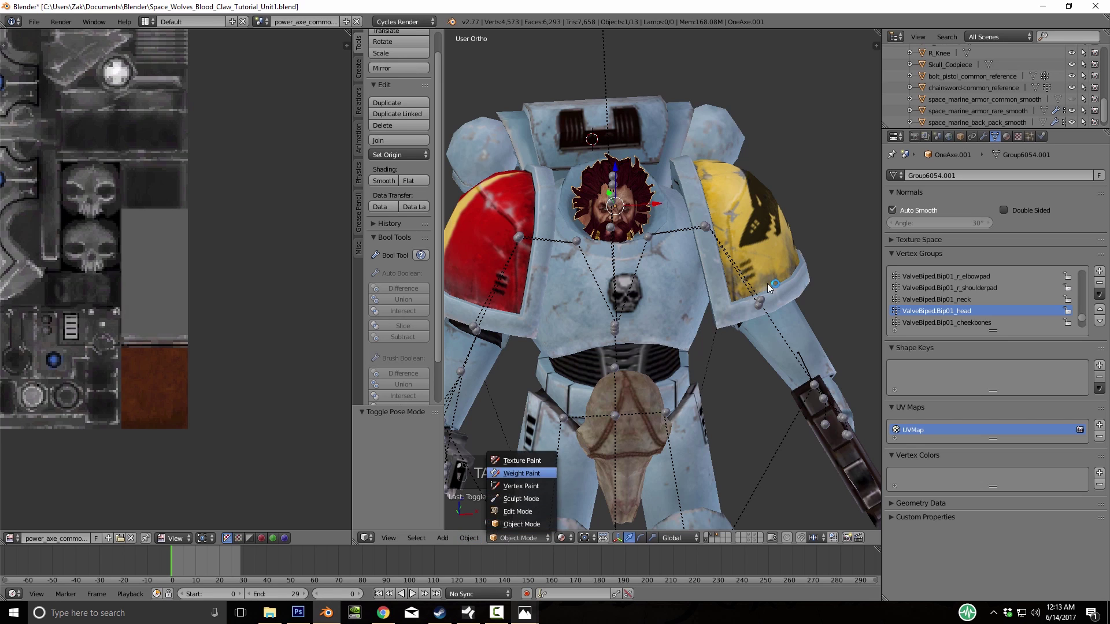
left_click(522, 473)
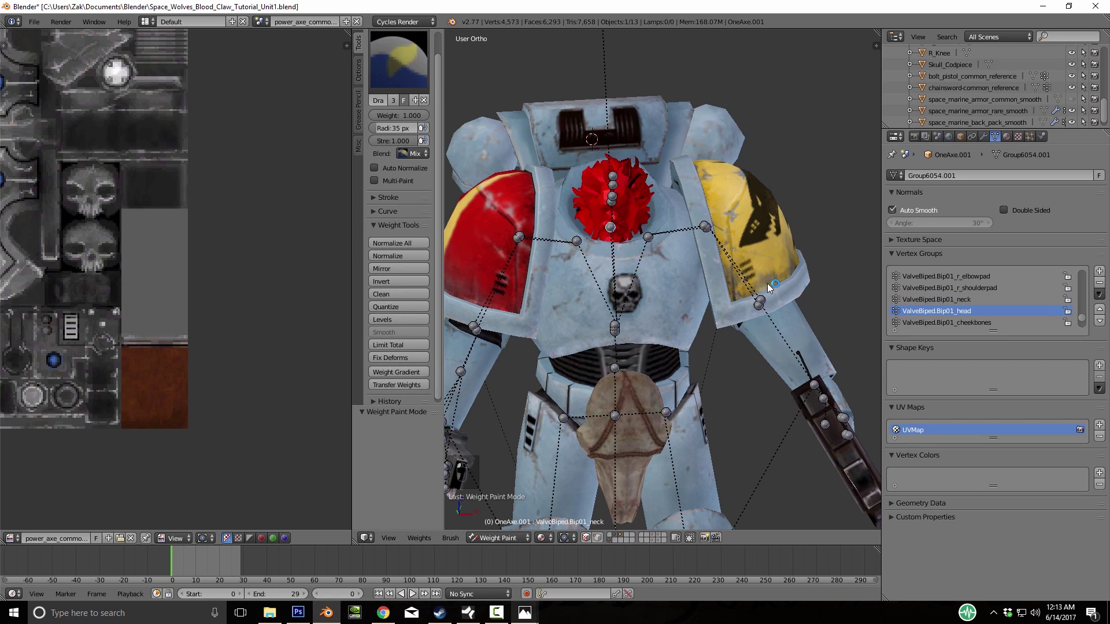
left_click(936, 299)
Remove the head's vertices from the ValveBiped.Bip01_r_shoulderpad group, and make ValveBiped.Bip01_neck the active group in Edit Mode
left_click(949, 288)
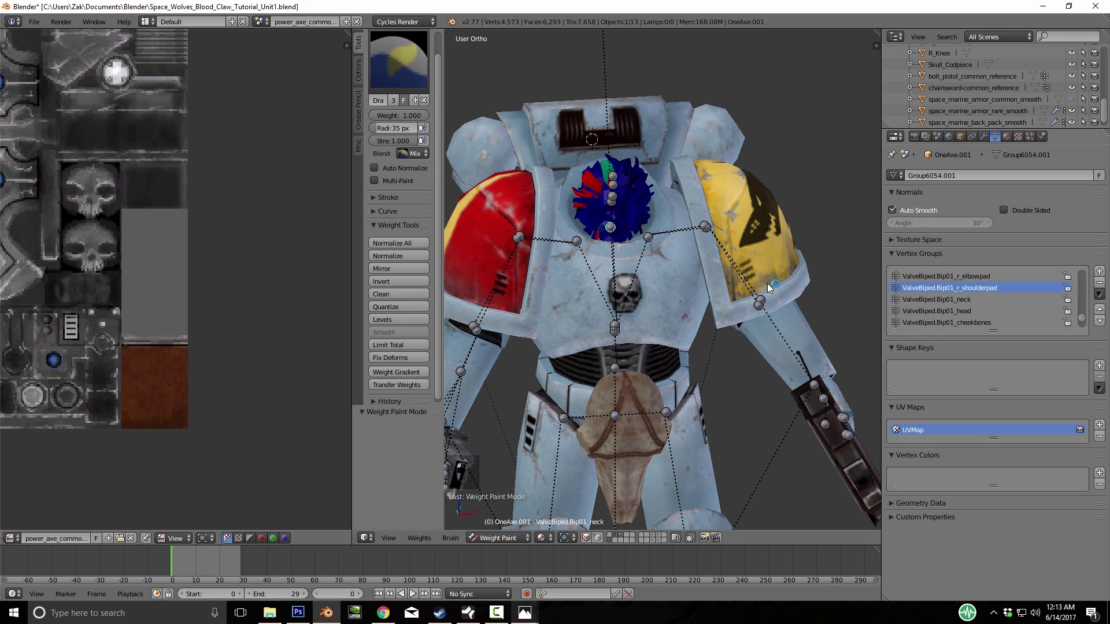
key("Tab")
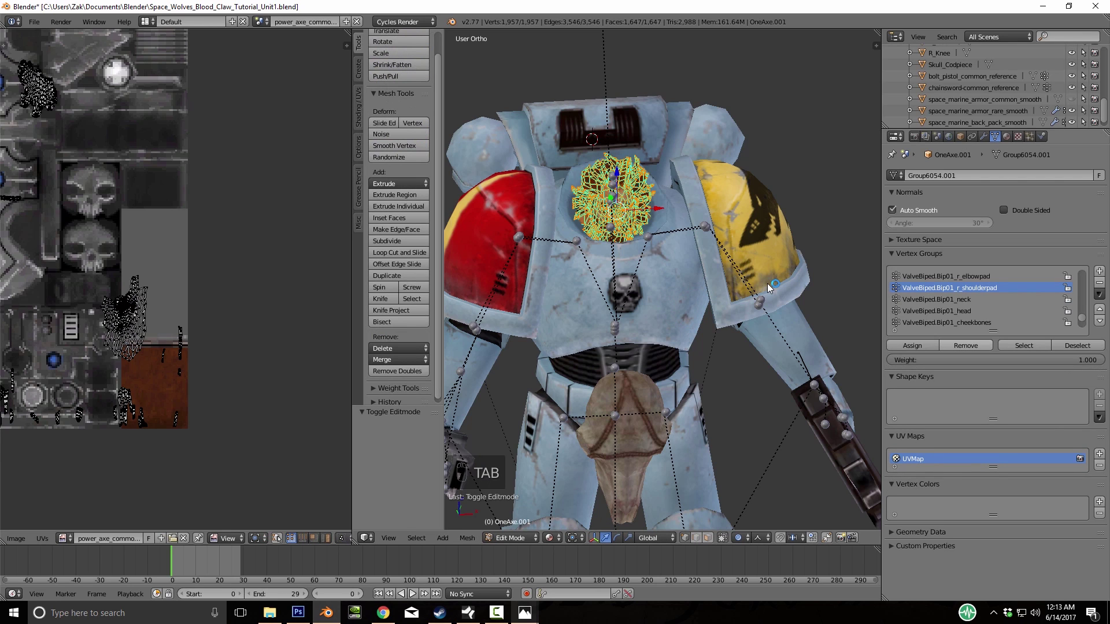
left_click(965, 346)
key("Tab")
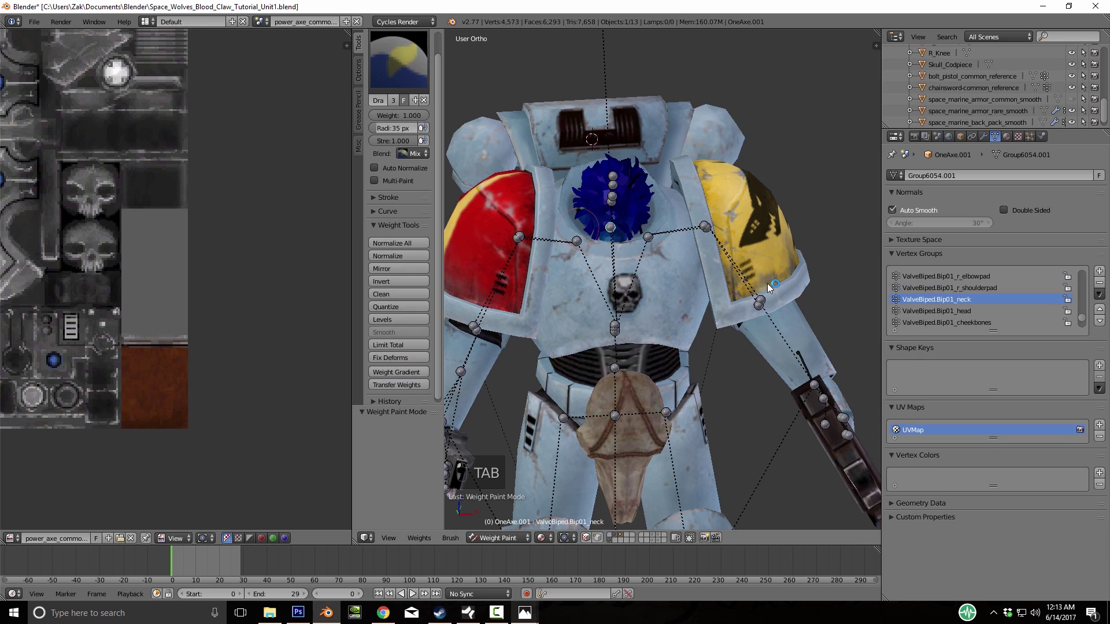
key("Tab")
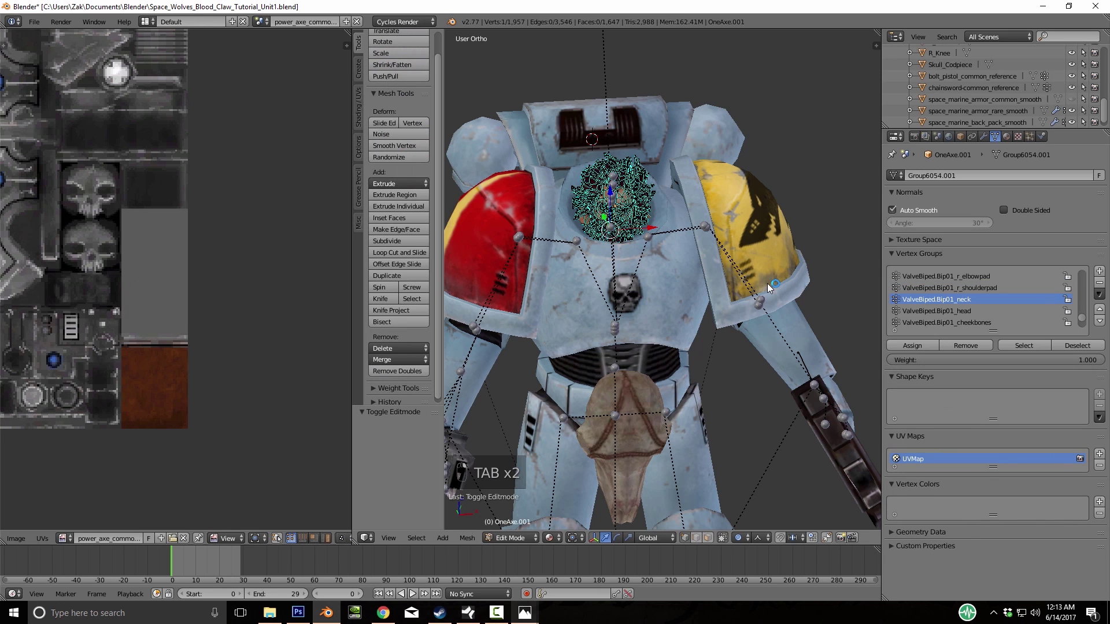
Return the head mesh from Edit and Weight Paint mode to Object Mode and make the skeleton active in Pose Mode
key("Tab")
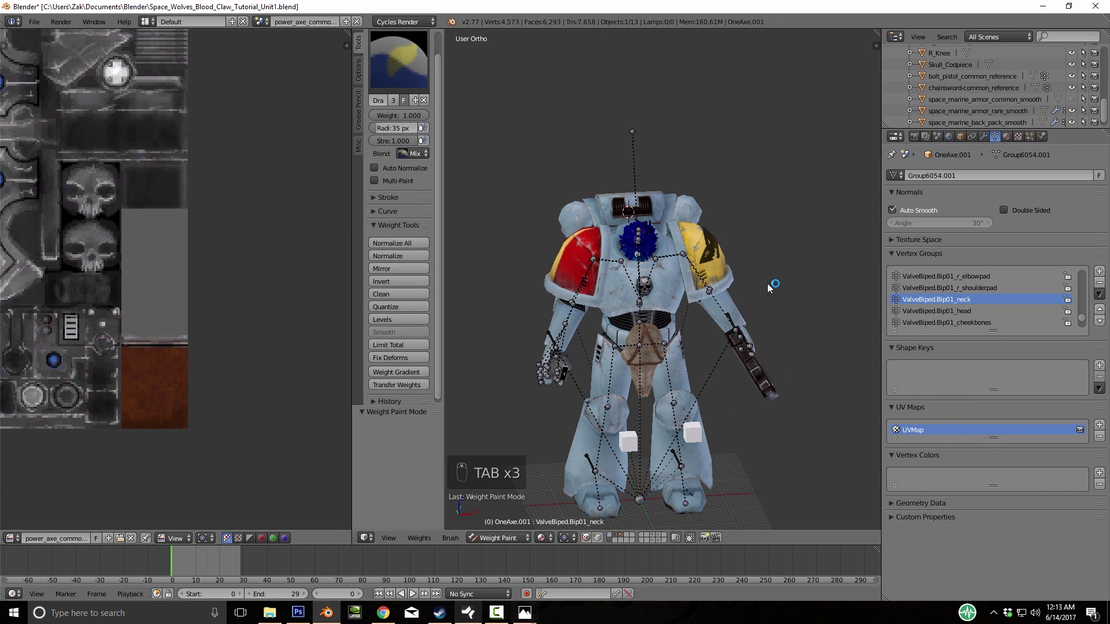
left_click(498, 537)
left_click(501, 524)
right_click(639, 500)
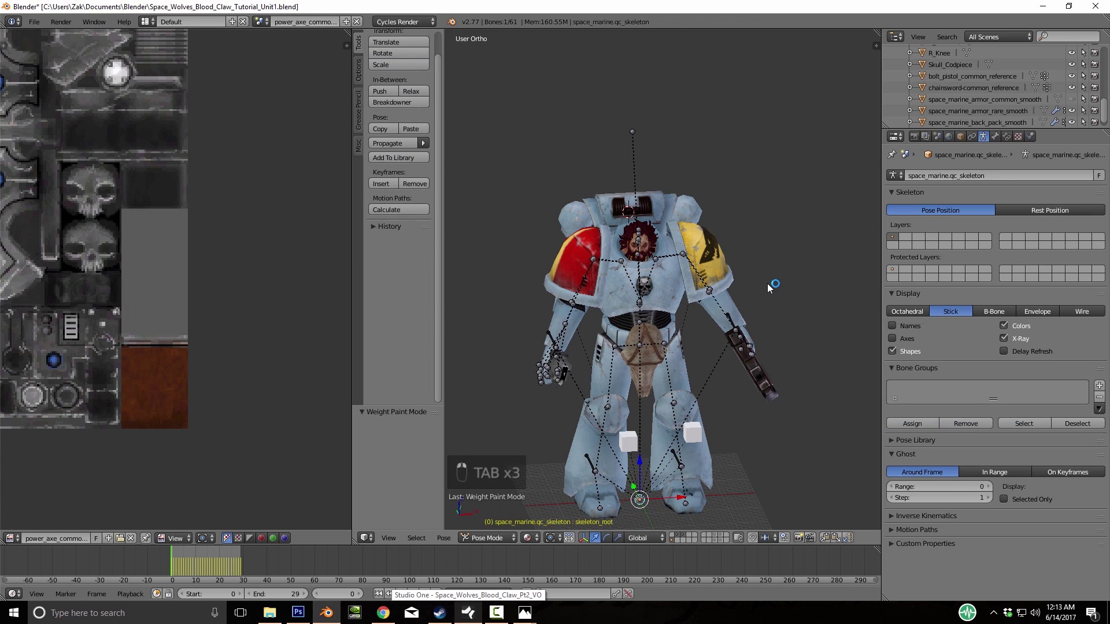
Test-rotate the skeleton's ValveBiped.Bip01_neck bone to check how the head follows
scroll(767, 288, "up", 4)
right_click(610, 227)
key("r")
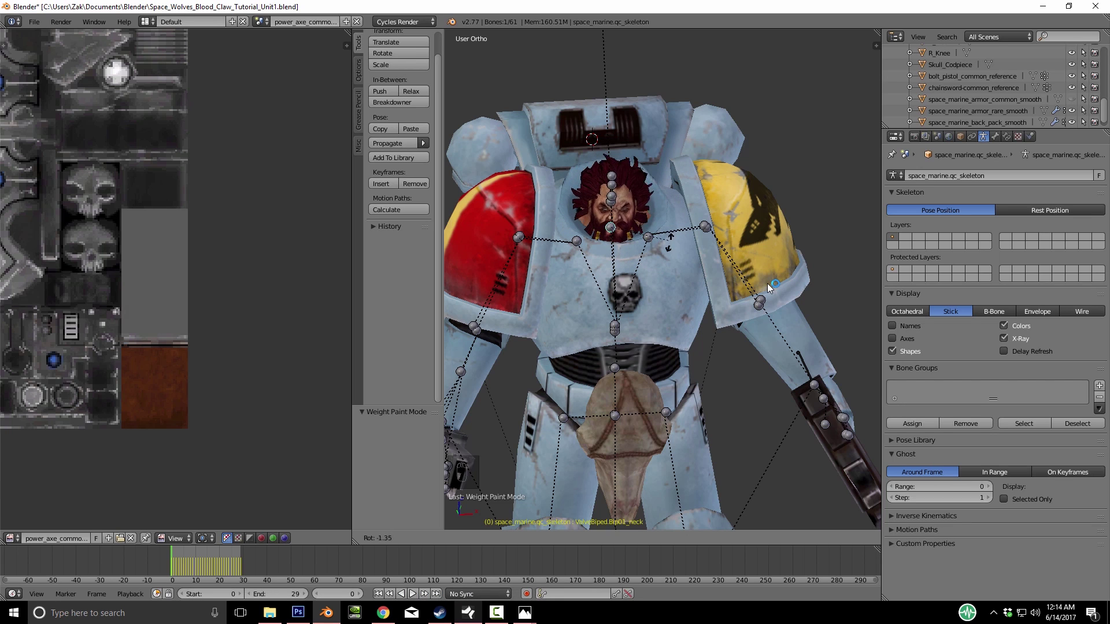
left_click(769, 287)
Examine the rigged head, shoulder pads, backpack and weapons from the front, side and three-quarter views
scroll(768, 288, "up", 5)
scroll(769, 287, "up", 4, "shift")
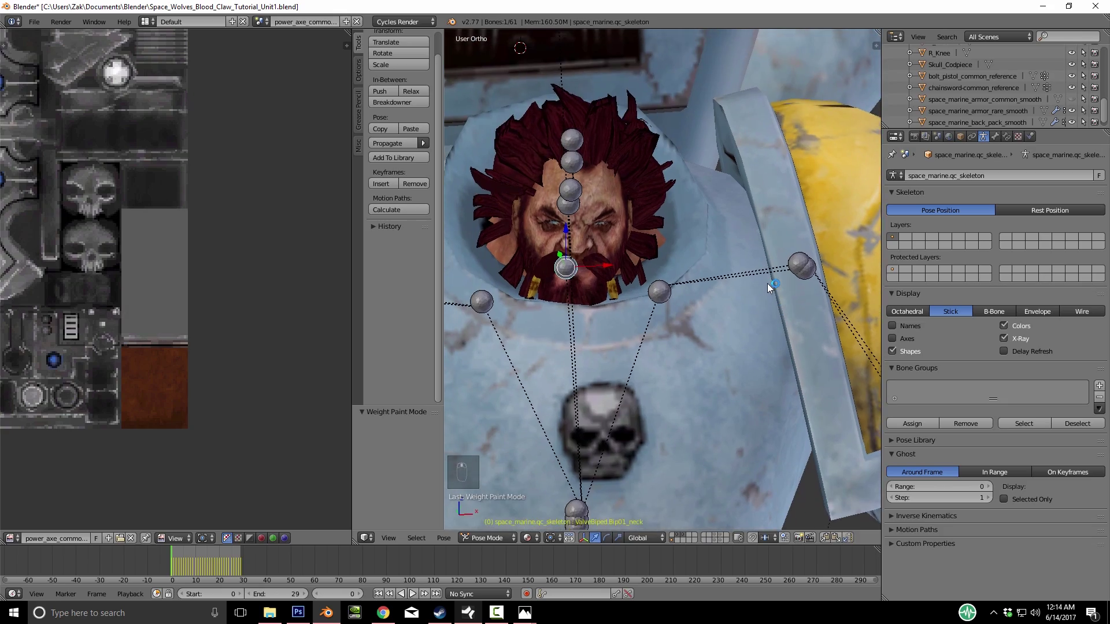
scroll(769, 287, "down", 3)
middle_click_drag(769, 287, 668, 270)
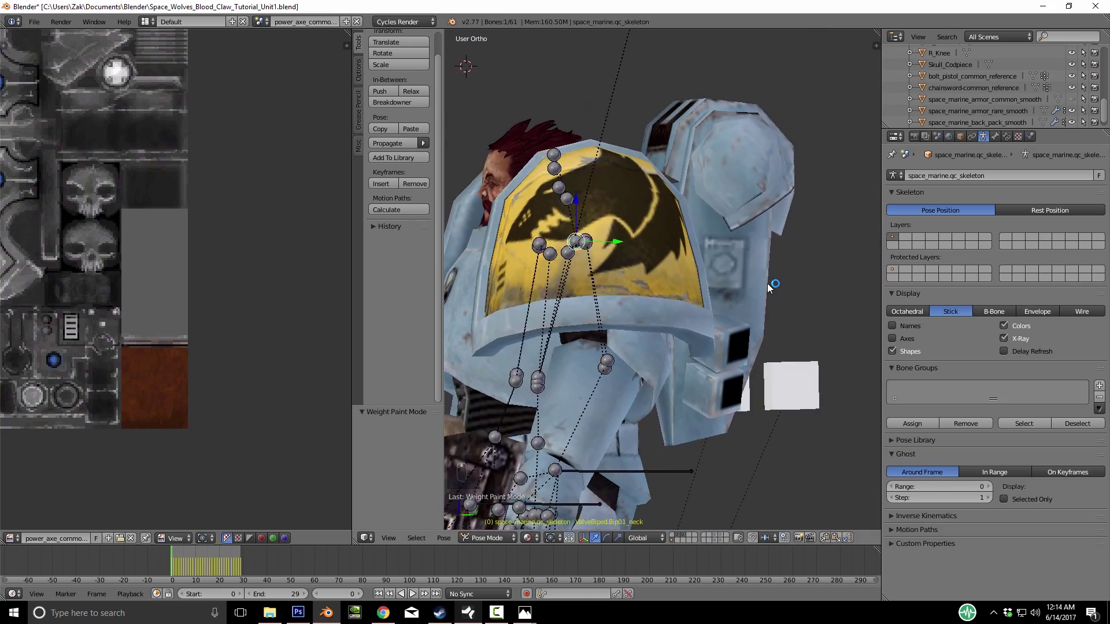
scroll(769, 287, "down", 5)
middle_click_drag(769, 287, 861, 287)
scroll(768, 288, "up", 6)
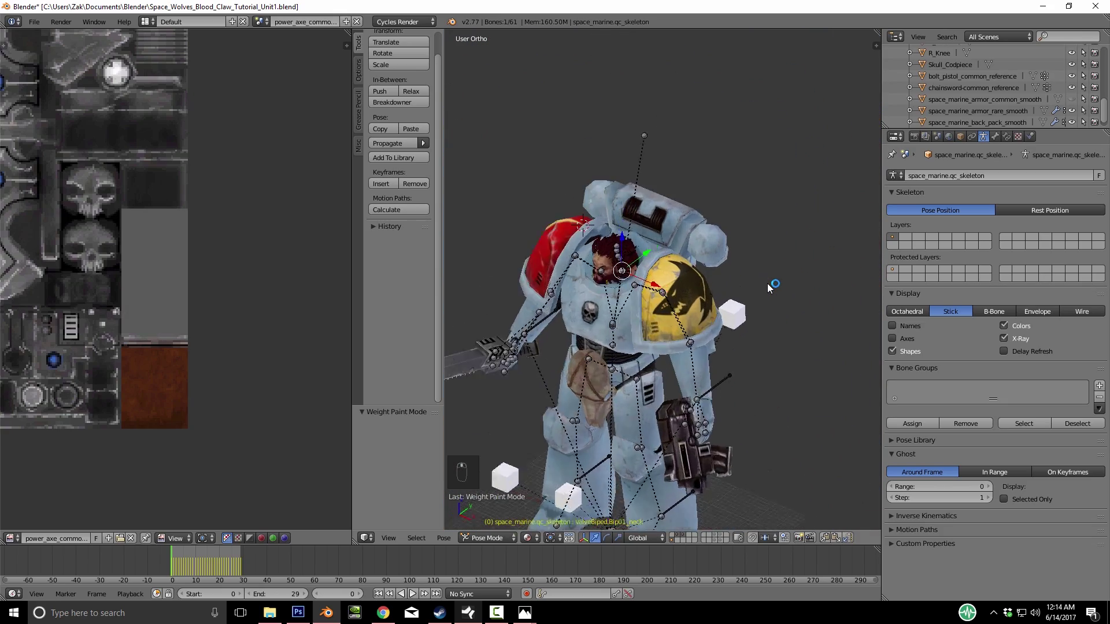
scroll(769, 287, "down", 4)
middle_click_drag(768, 287, 849, 146, "shift")
scroll(769, 287, "up", 3)
scroll(768, 287, "down", 4)
middle_click_drag(768, 287, 812, 272)
Show only the layers holding the marine's meshes, without the skeleton, and save the file
left_click(678, 535)
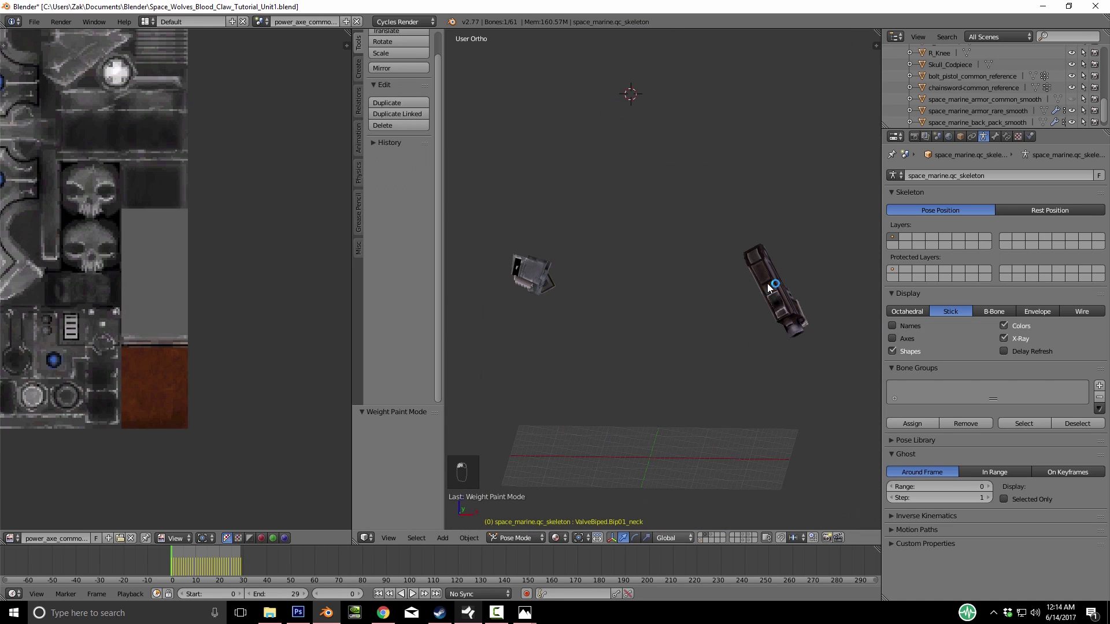
middle_click_drag(768, 288, 821, 287)
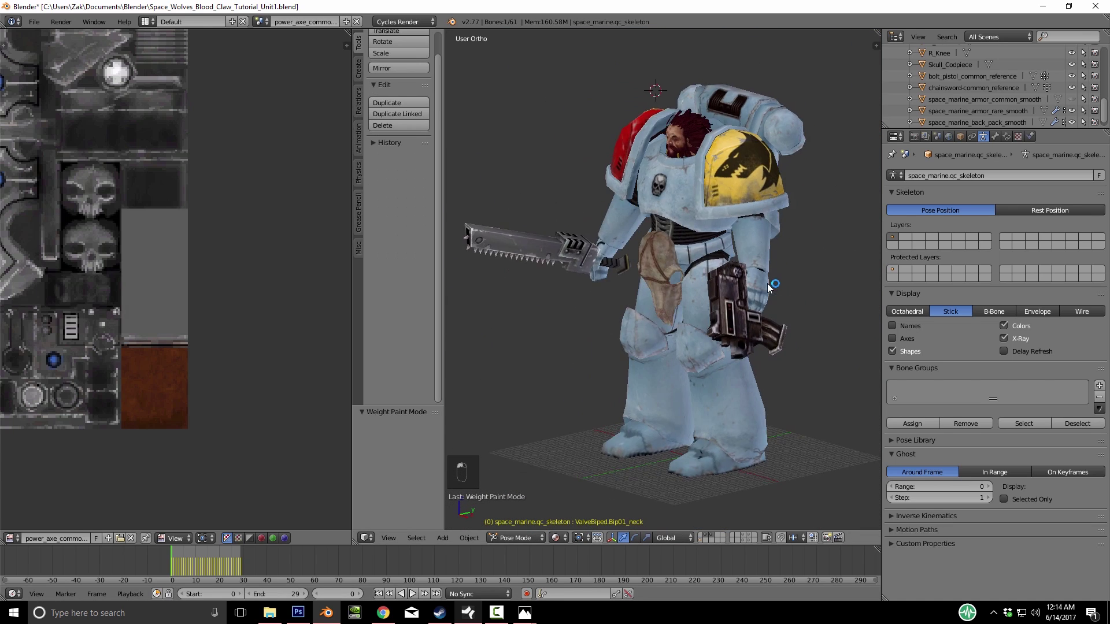
key("ctrl+s")
Select the Skull_Codpiece object and display its defaultMat material settings
right_click(769, 287)
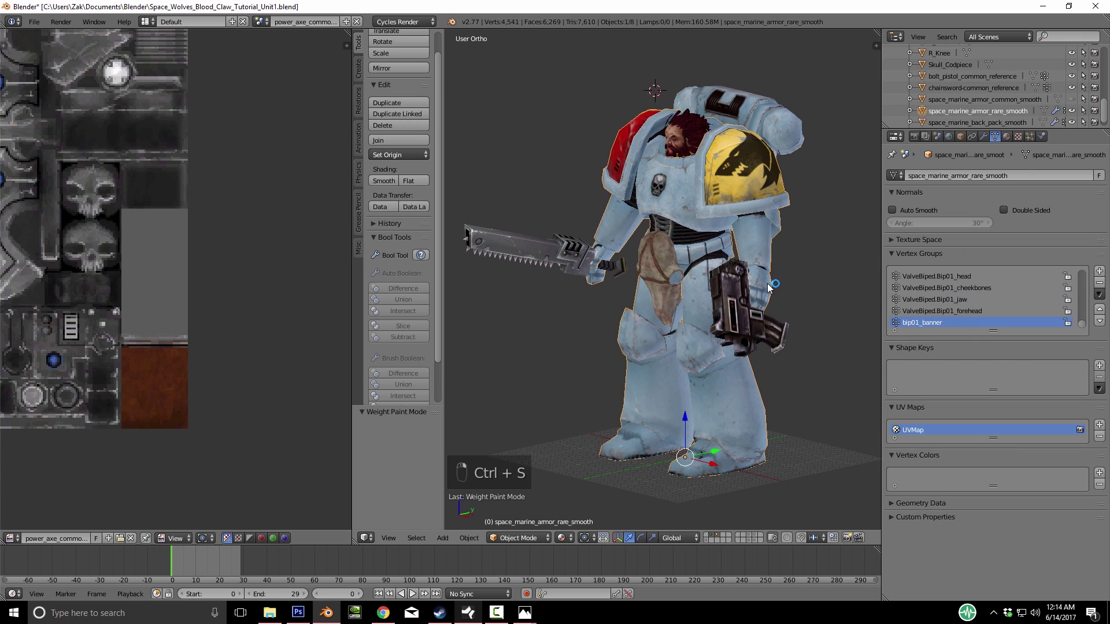
middle_click_drag(769, 287, 797, 288)
right_click(658, 271)
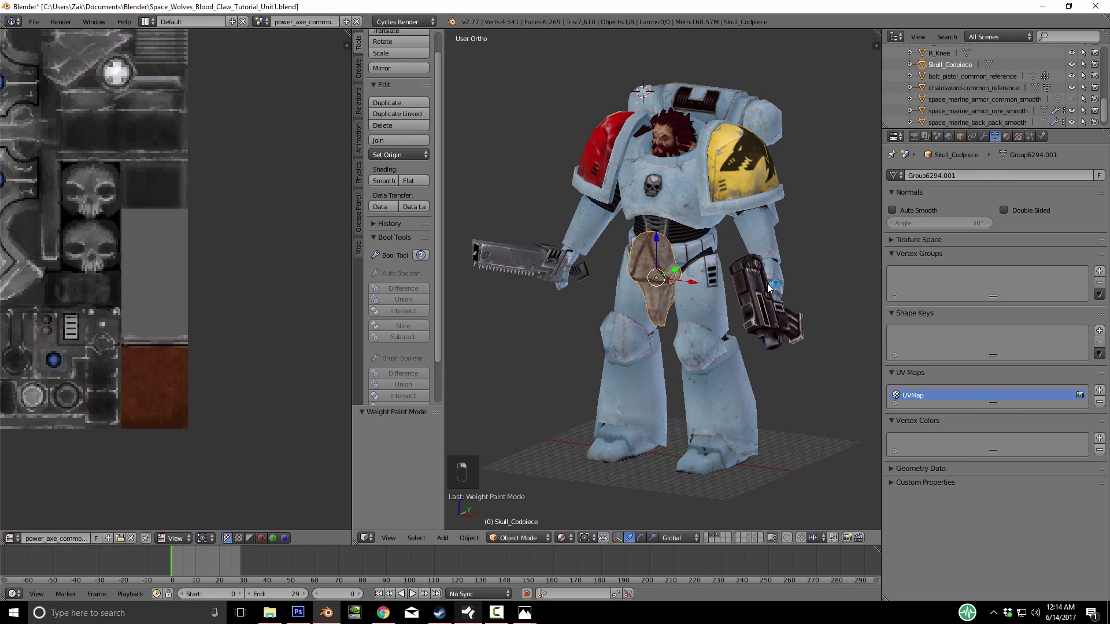
left_click(1006, 136)
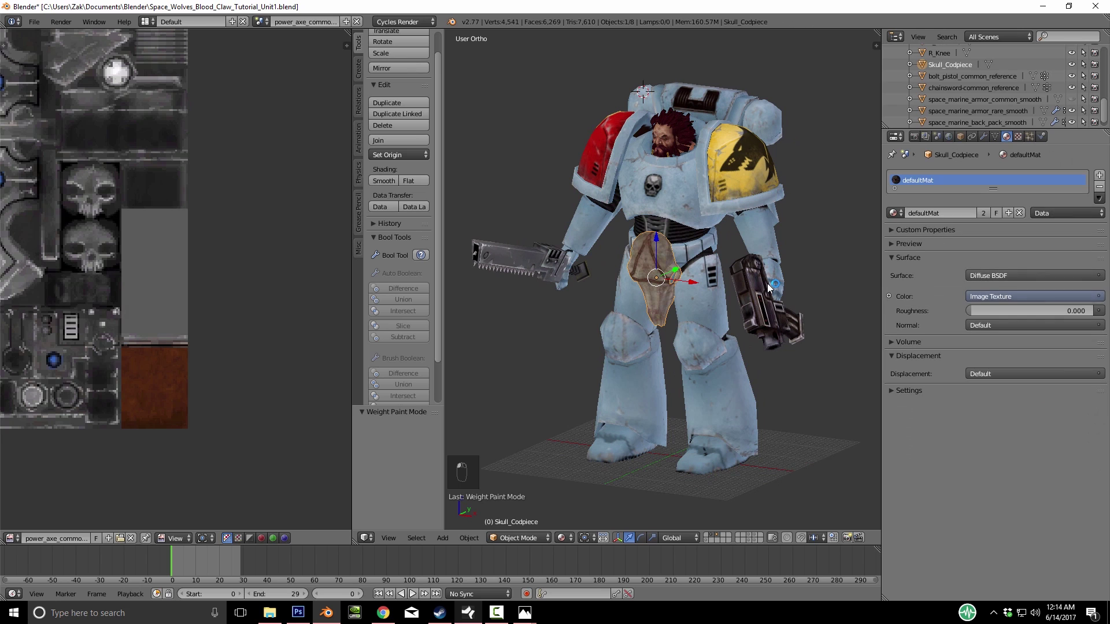
scroll(769, 287, "up", 2)
mouse_move(769, 287)
middle_mouse_down()
mouse_move(826, 288)
mouse_move(786, 287)
middle_mouse_up()
Show the codpiece's defaultMat material in the Node Editor and check which image its Image Texture node uses
left_click(10, 538)
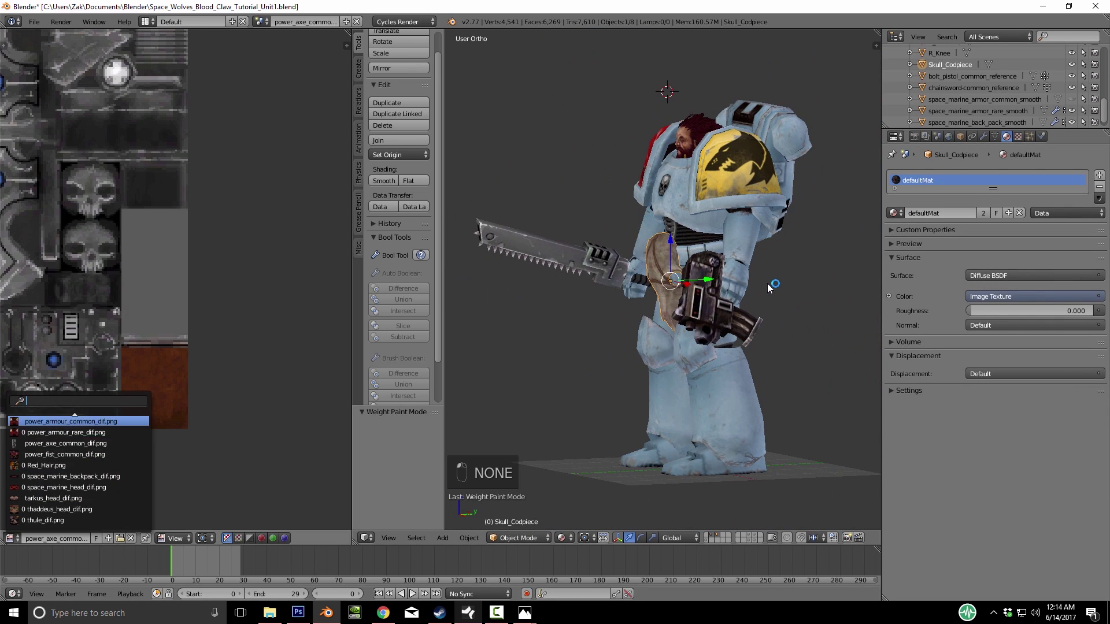
key("Escape")
scroll(175, 538, "up", 4)
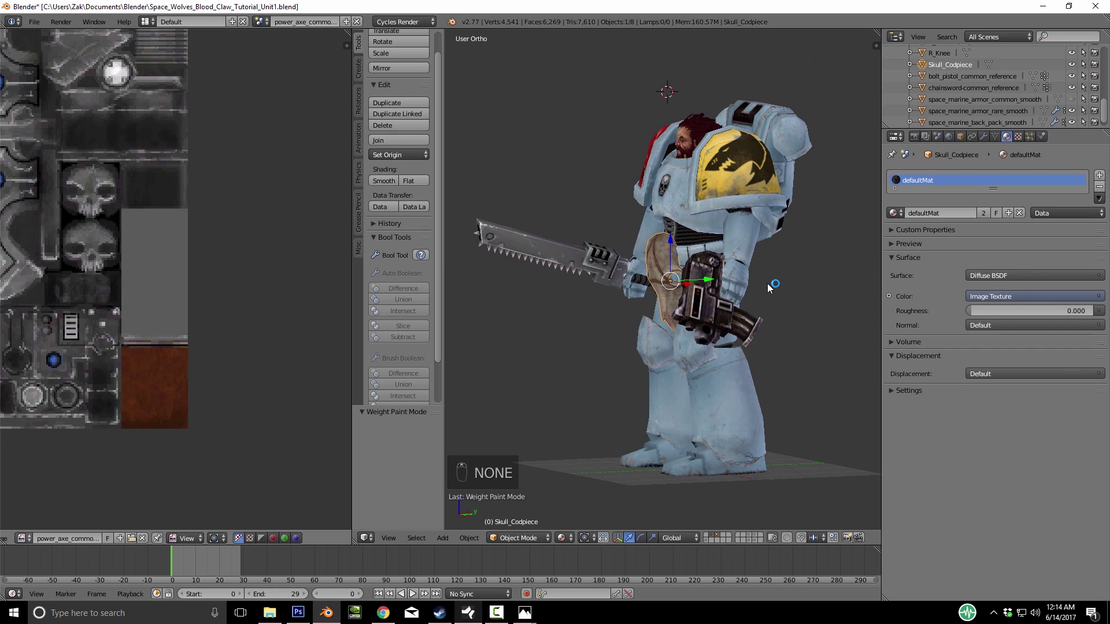
left_click(12, 538)
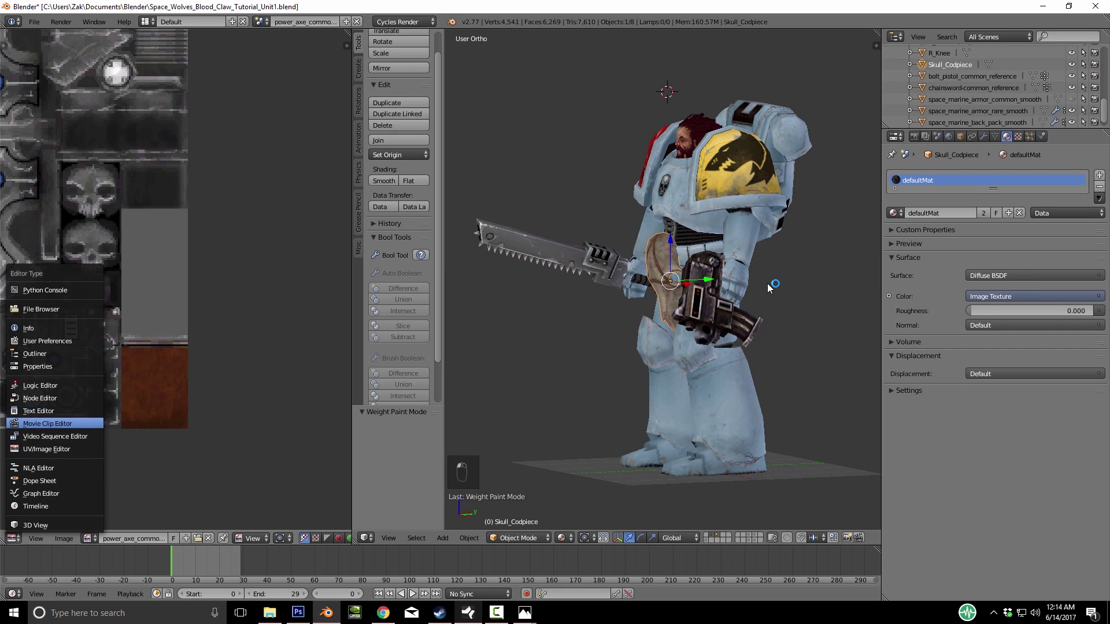
left_click(52, 398)
scroll(87, 277, "up", 2)
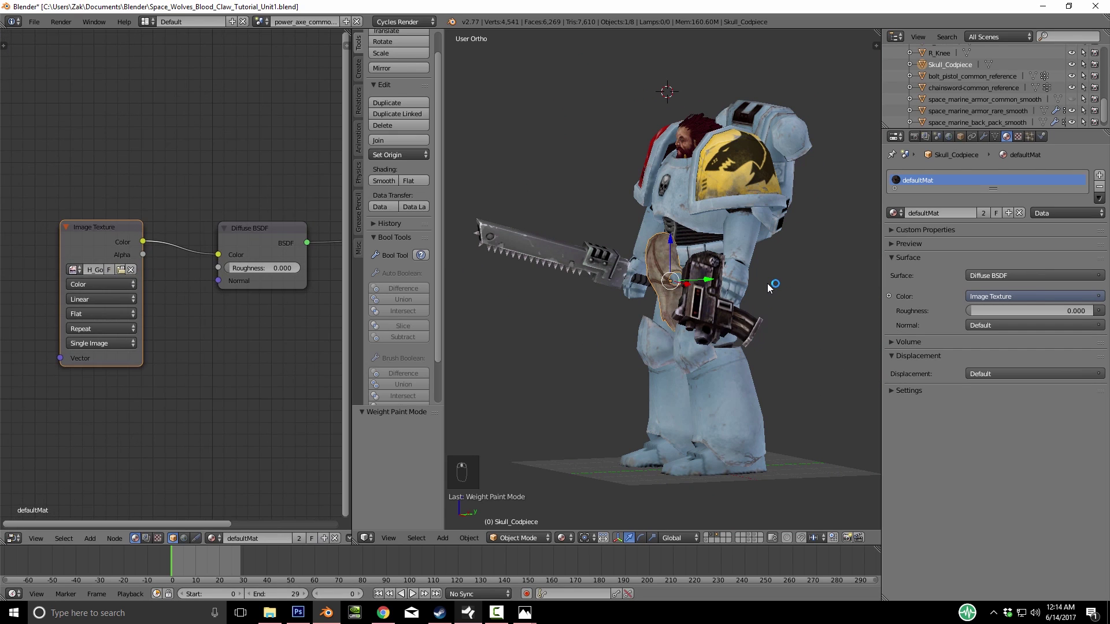
left_click(74, 270)
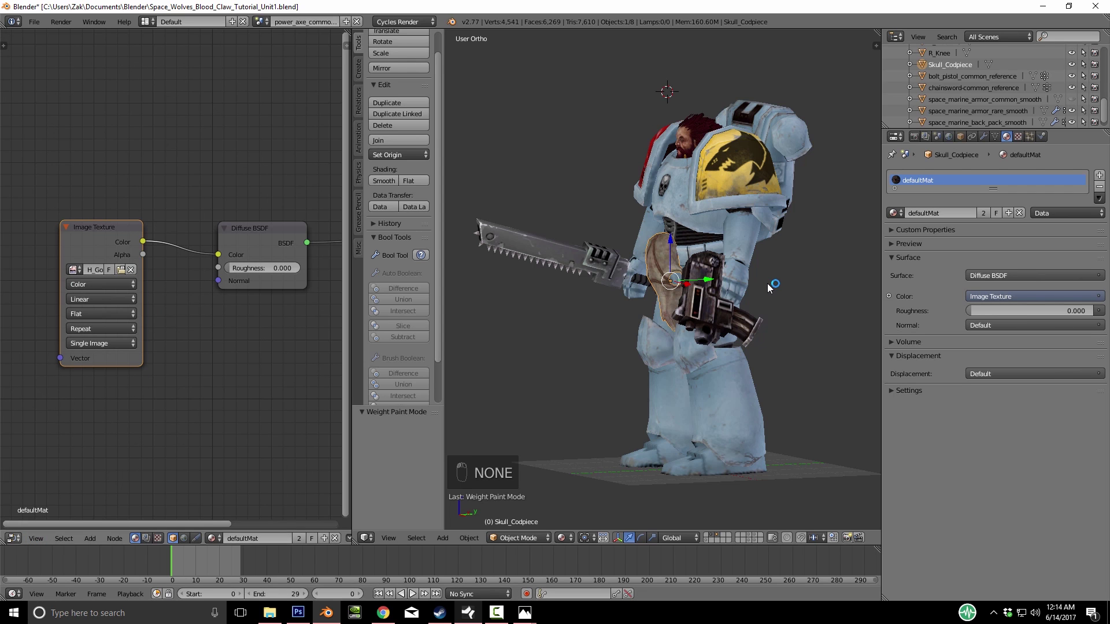
scroll(769, 287, "up", 3)
scroll(769, 288, "up", 4)
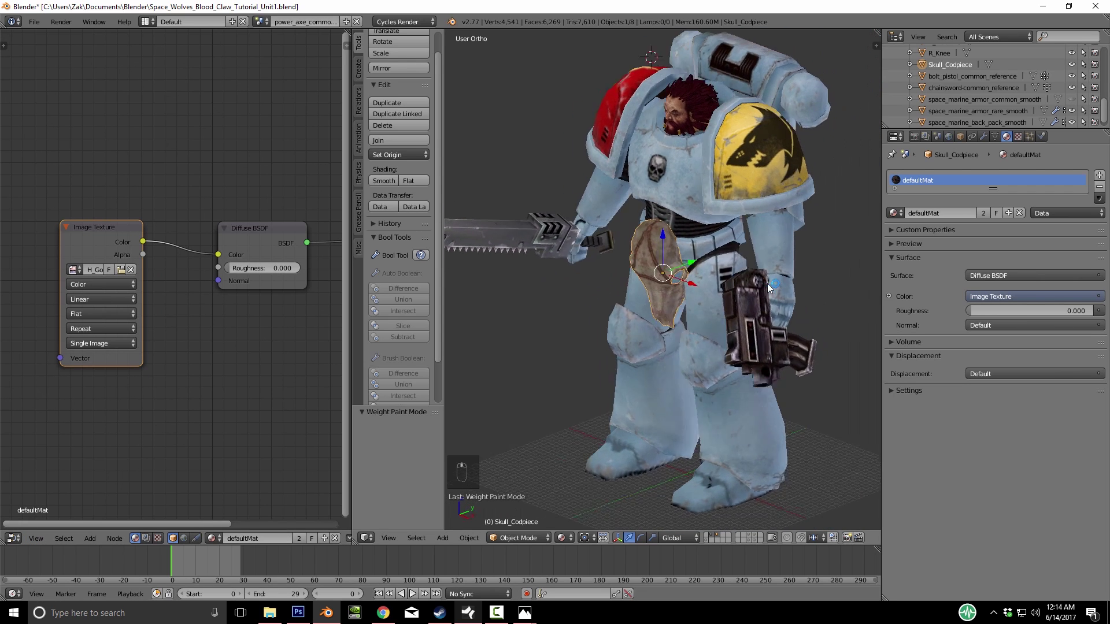
Switch the Node Editor area back to the UV/Image Editor and display the H_Goblin.png image
left_click(12, 538)
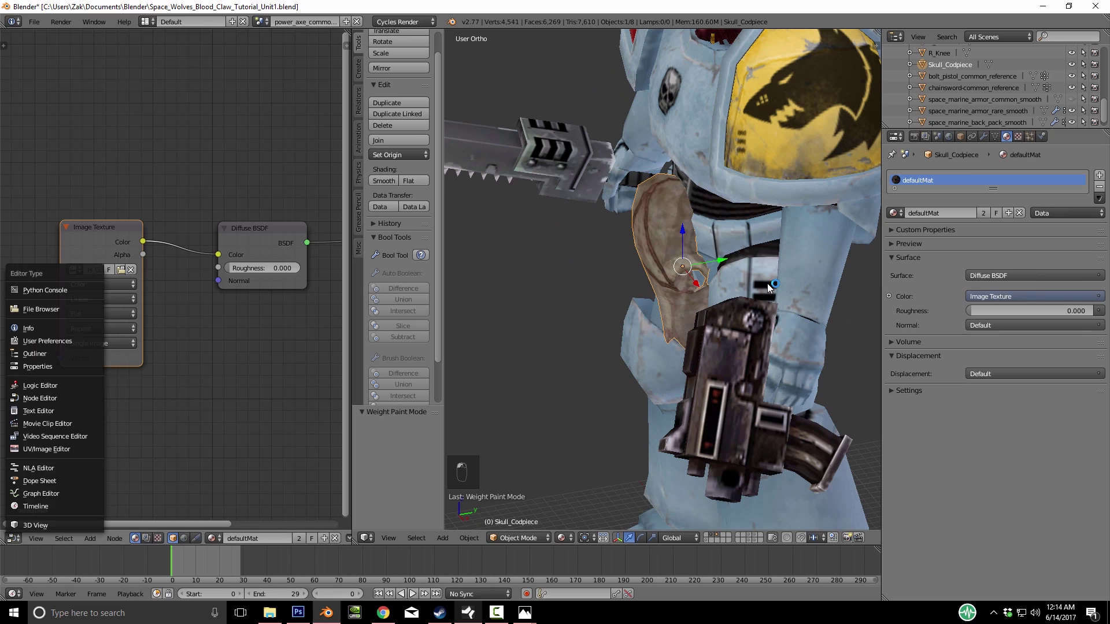
left_click(35, 448)
scroll(176, 280, "down", 6)
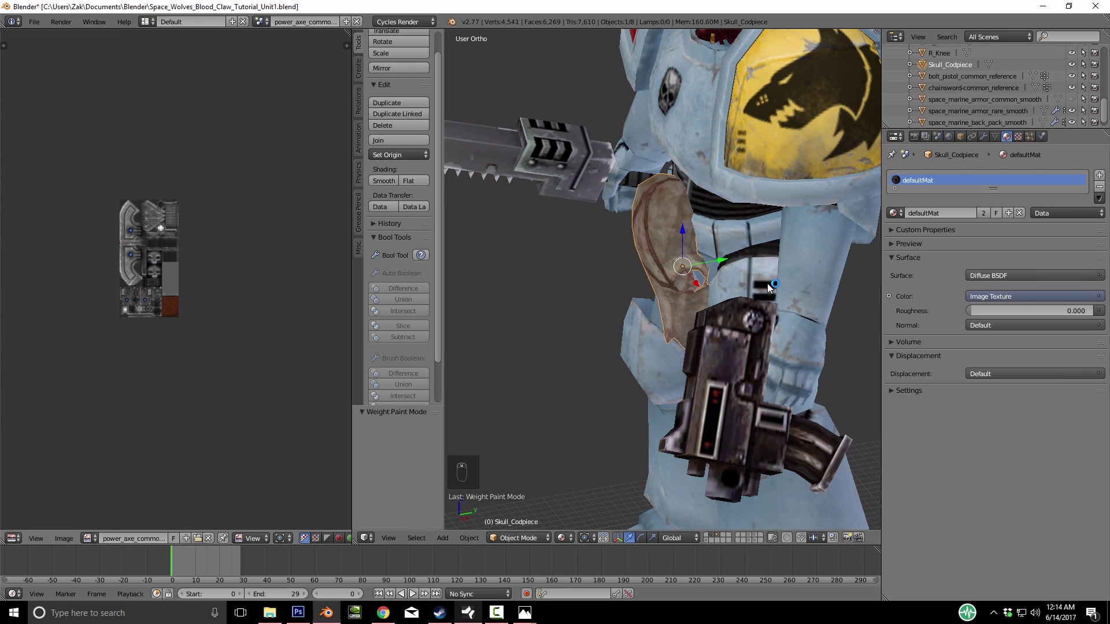
left_click(89, 538)
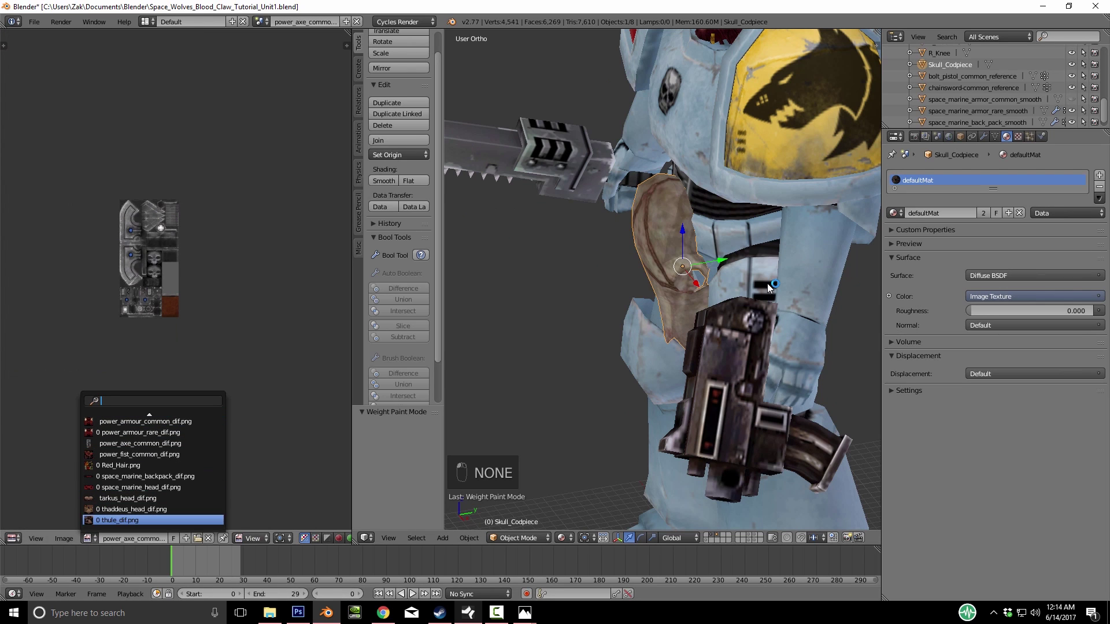
scroll(153, 471, "up", 20)
scroll(152, 471, "down", 13)
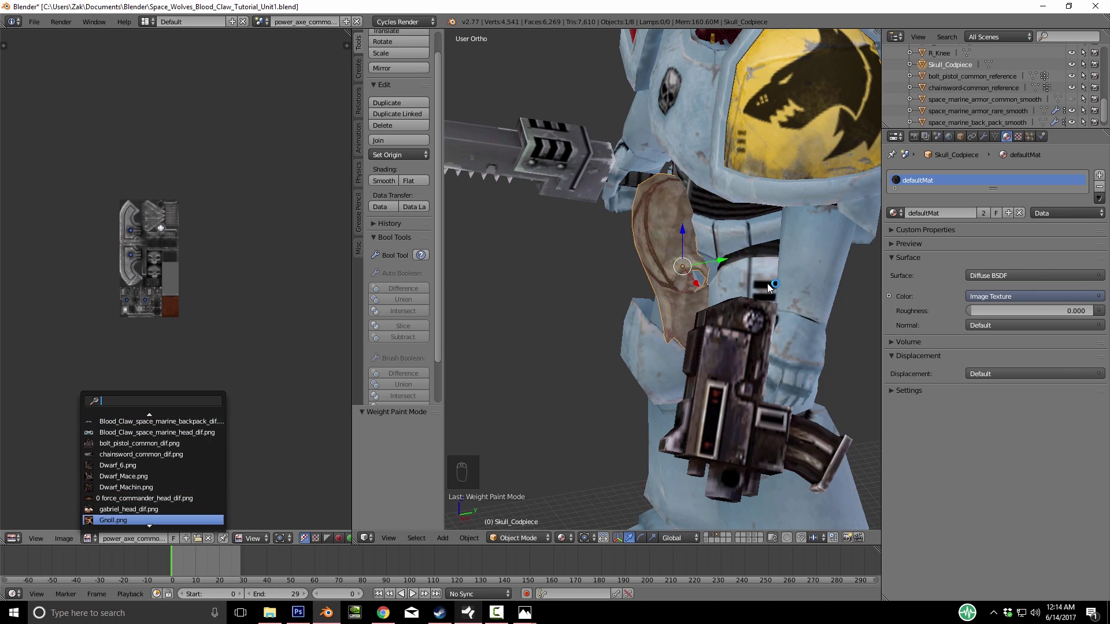
key("Return")
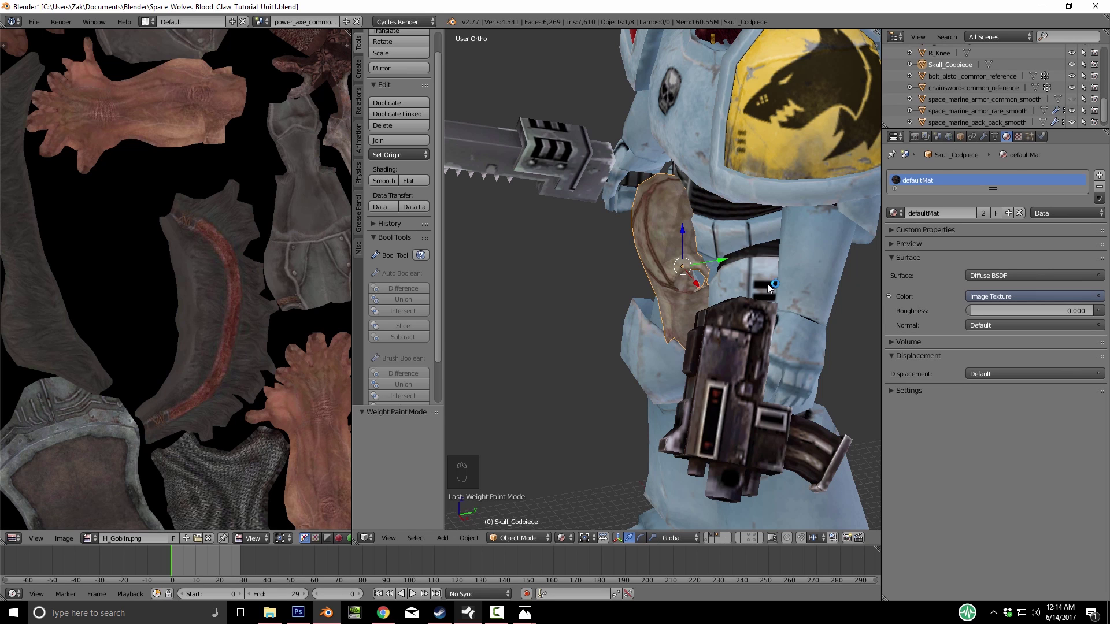
Put the codpiece in Edit Mode with all vertices selected and examine its UV layout over H_Goblin.png
key("Tab")
key("a")
key("a")
key("a")
scroll(176, 280, "up", 6)
middle_click_drag(69, 144, 323, 471)
scroll(176, 279, "up", 3)
scroll(176, 280, "up", 2)
mouse_move(242, 278)
middle_mouse_down()
mouse_move(168, 331)
mouse_move(131, 328)
middle_mouse_up()
scroll(176, 280, "down", 4)
scroll(175, 280, "up", 2)
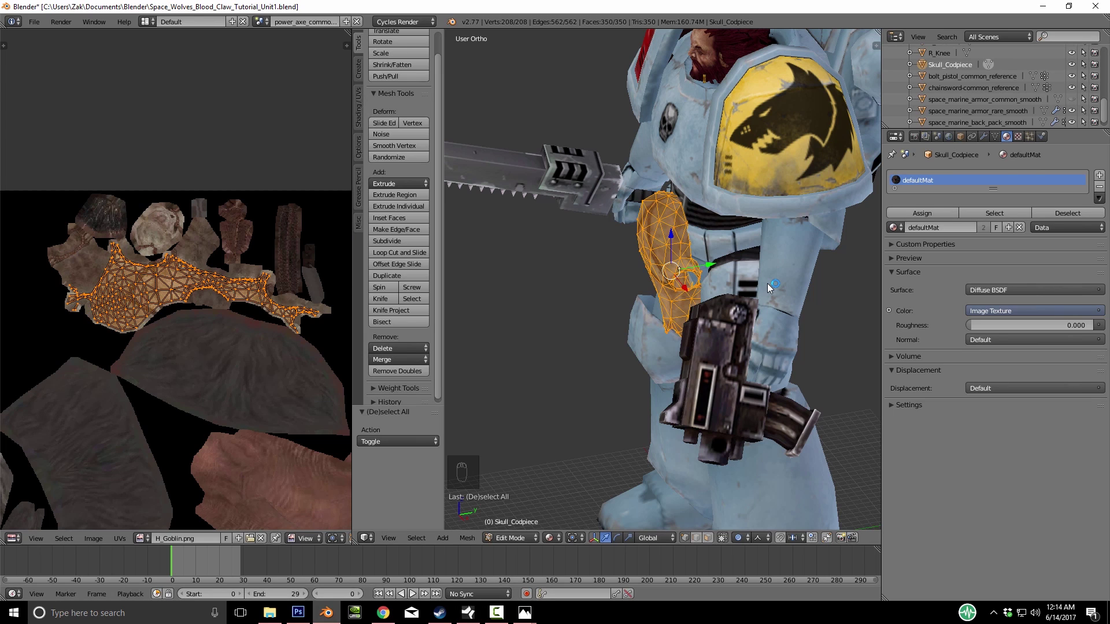
Switch to Photoshop and convert the Background of blood_claw_power_armour_rare_dif.psd into a normal layer named Layer 0
left_click(297, 613)
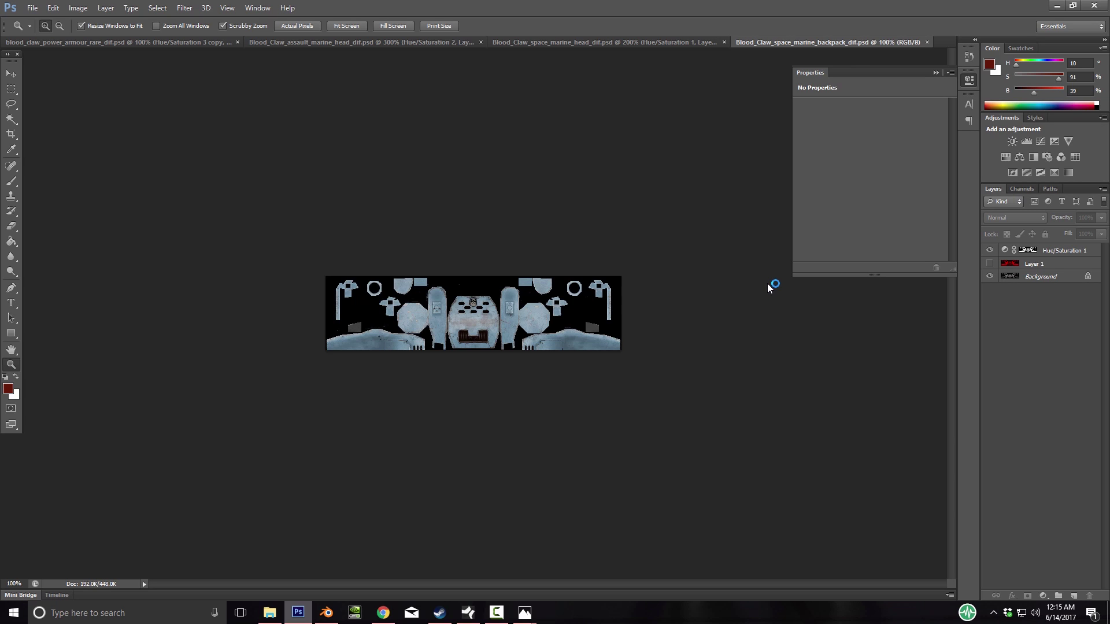
key("ctrl+Tab")
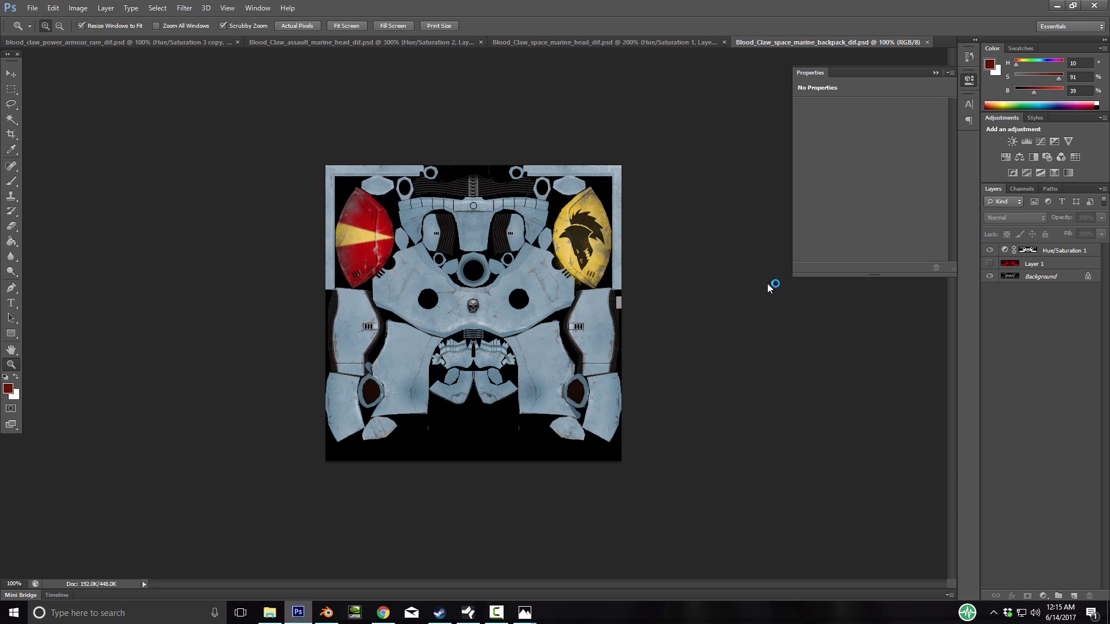
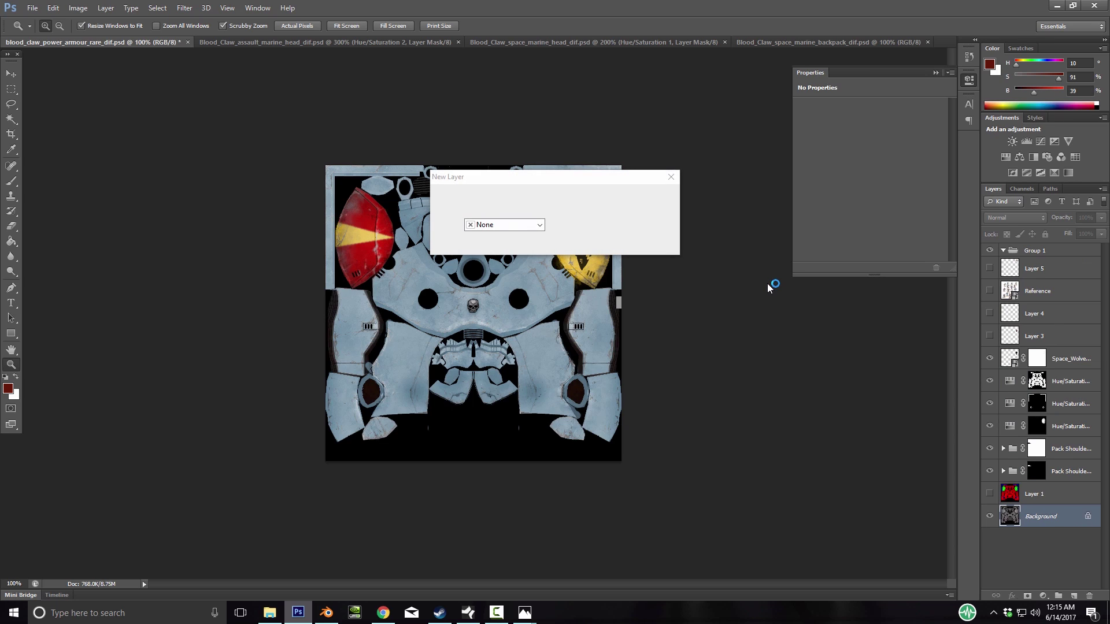
key("Return")
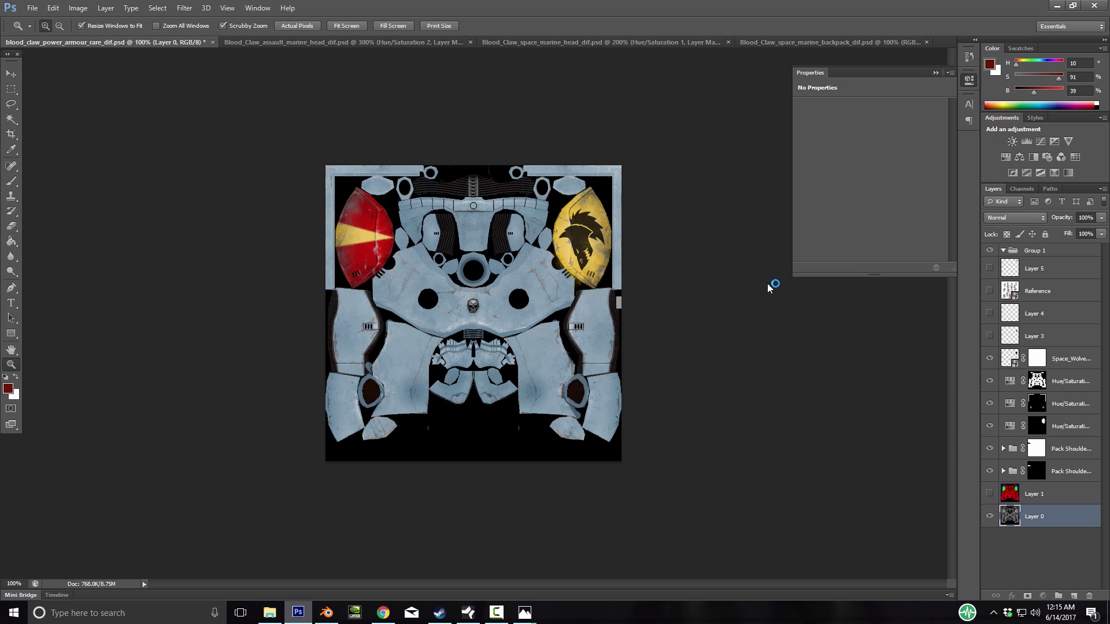
Put all layers of the power armour texture, including Layer 0, in one group named Armor
key("ctrl+alt+a")
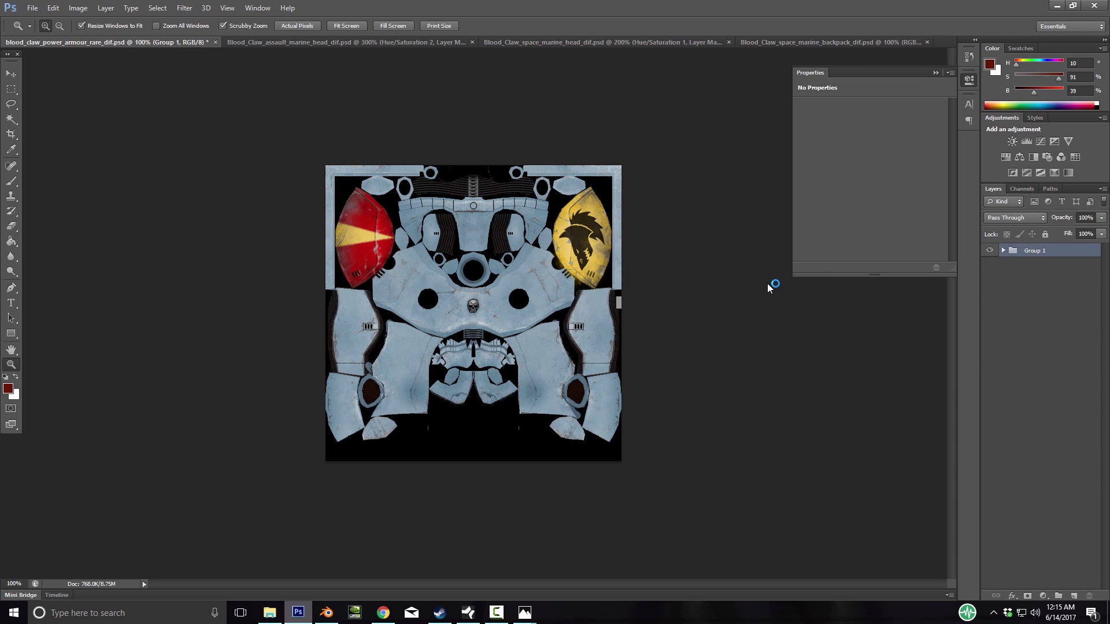
type("Armor")
key("Return")
Convert the Background of Blood_Claw_space_marine_backpack_dif.psd into a normal layer named Layer 0
key("ctrl+Tab")
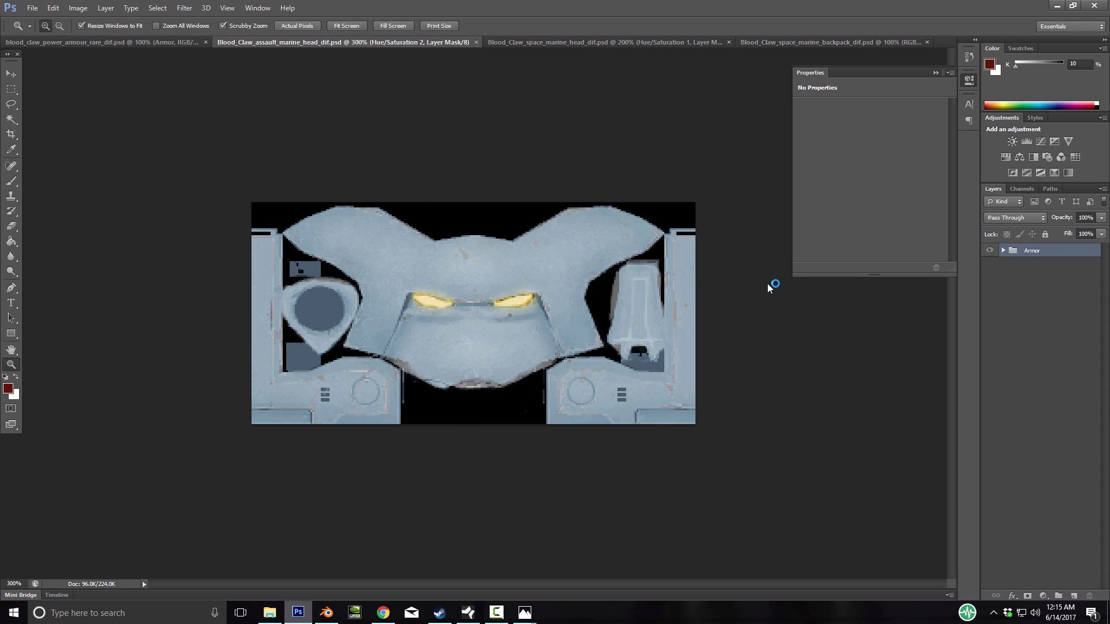
key("ctrl+Tab")
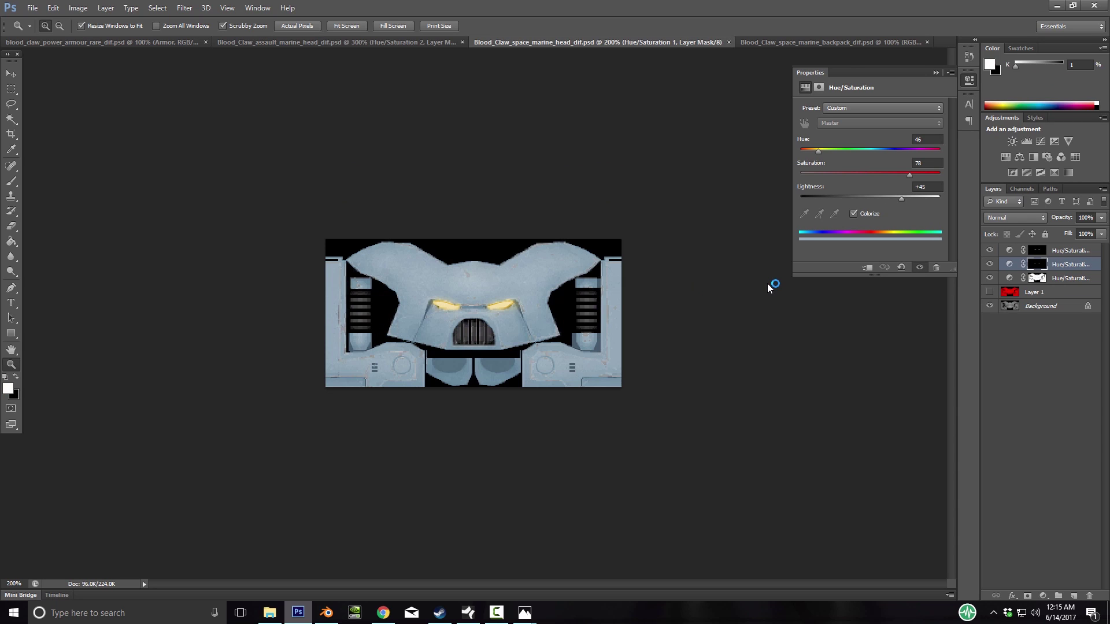
key("ctrl+Tab")
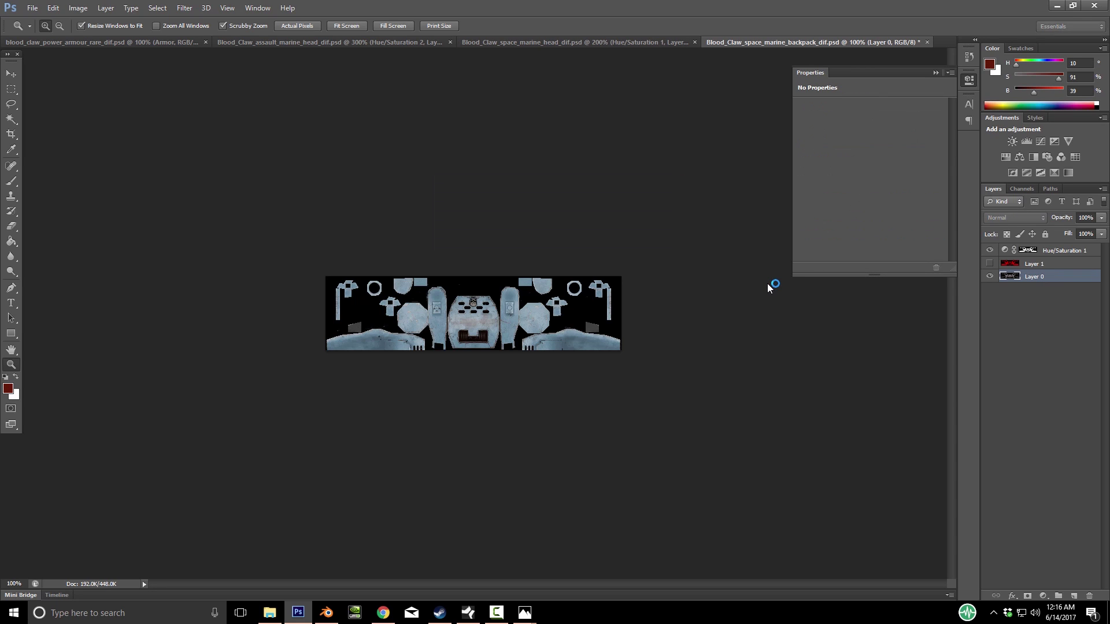
Copy all the backpack texture's layers into the empty strip along the bottom of the power armour texture and group them
key("ctrl+alt+a")
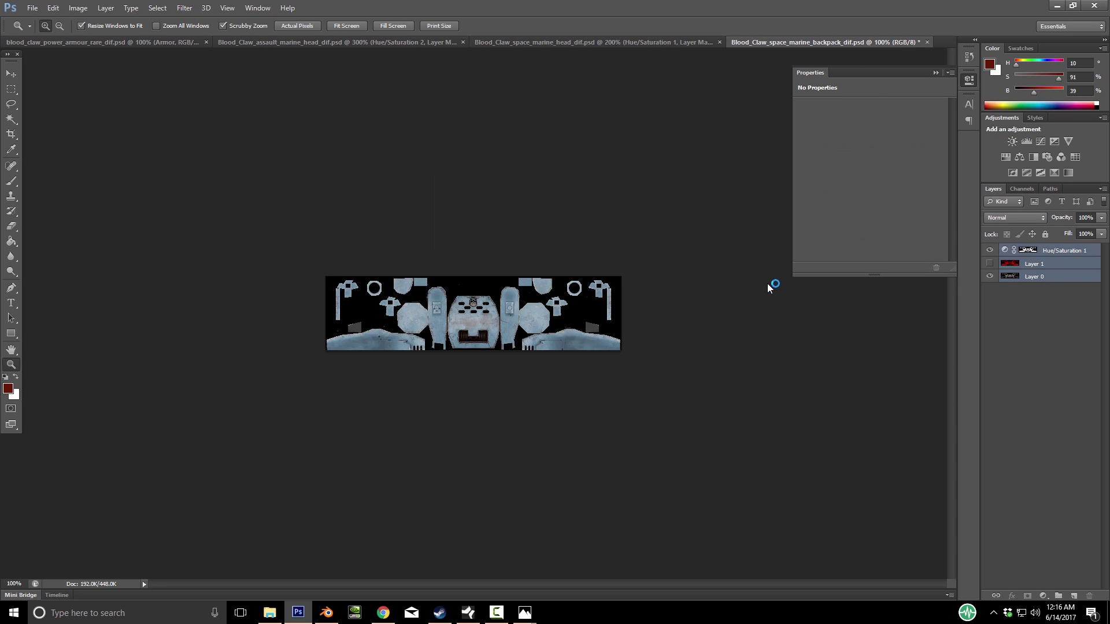
key("v")
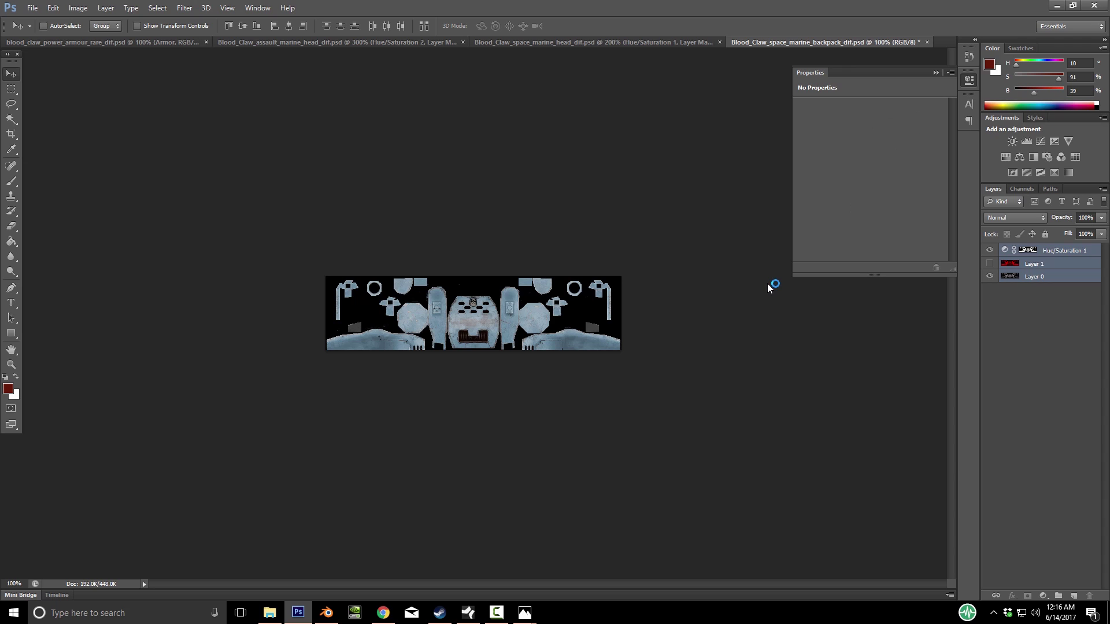
left_click_drag(474, 312, 370, 231)
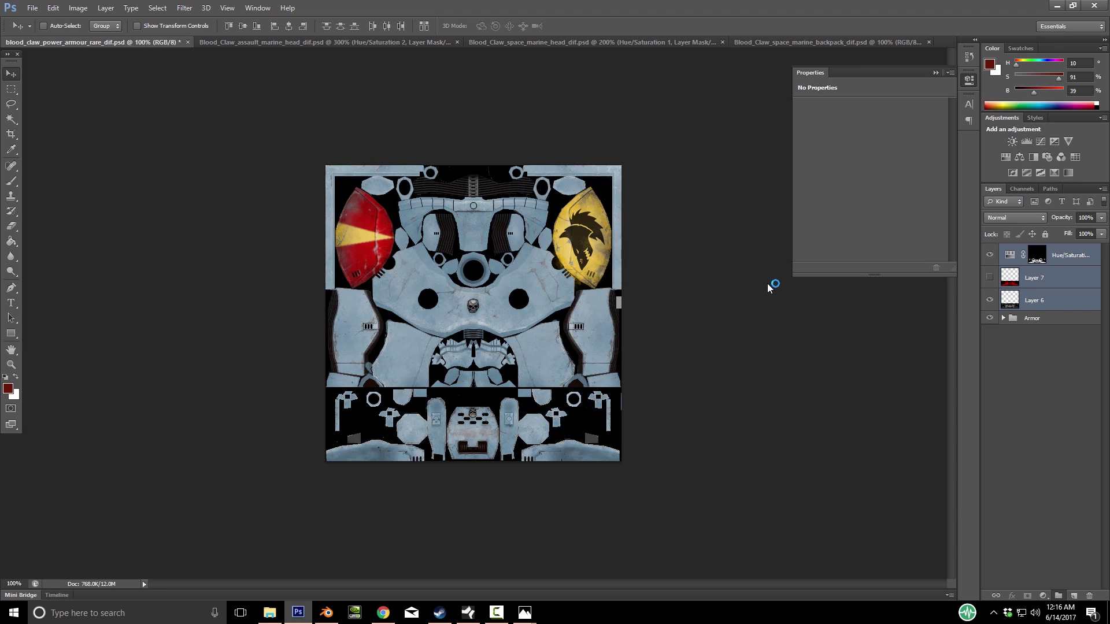
key("ctrl+g")
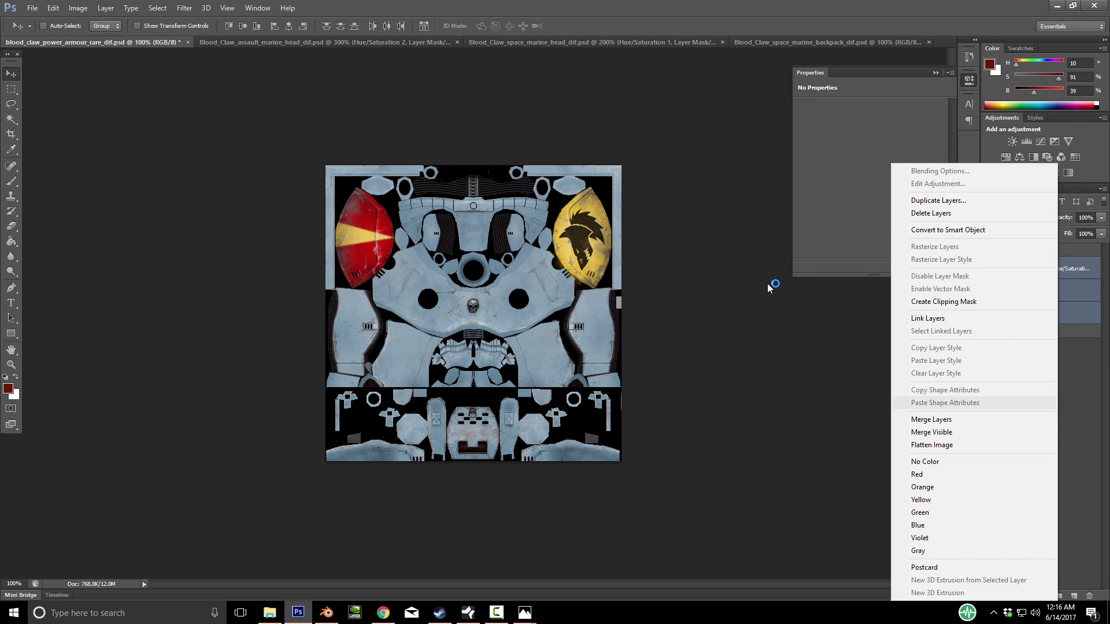
Name the group of backpack layers Backpack and align it within the strip along the lower edge of the power armour texture
left_click(769, 287)
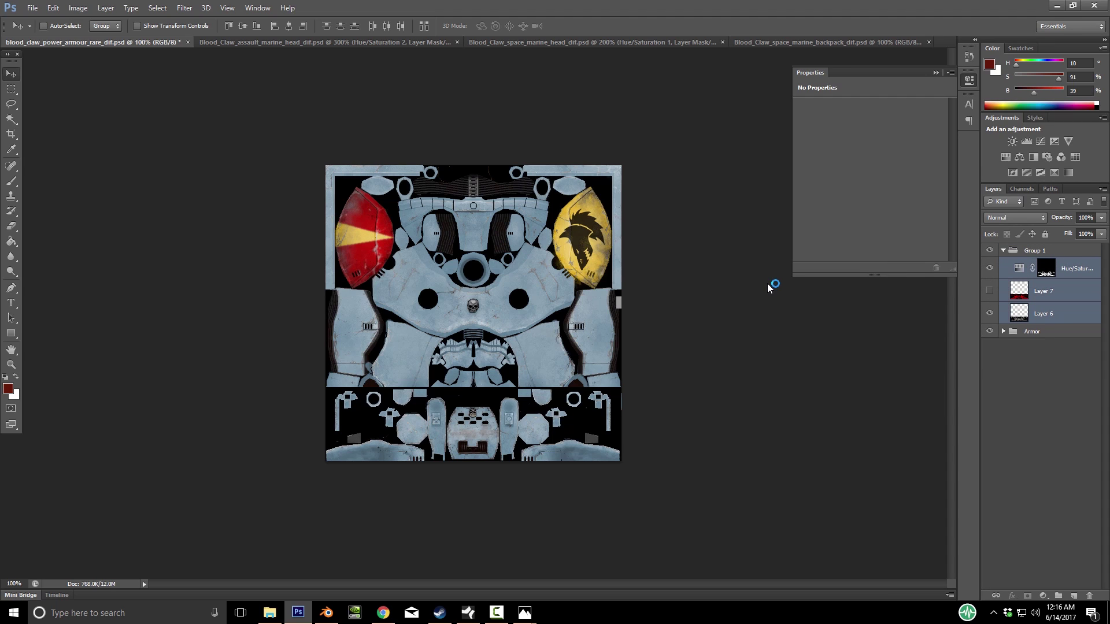
type("Ba")
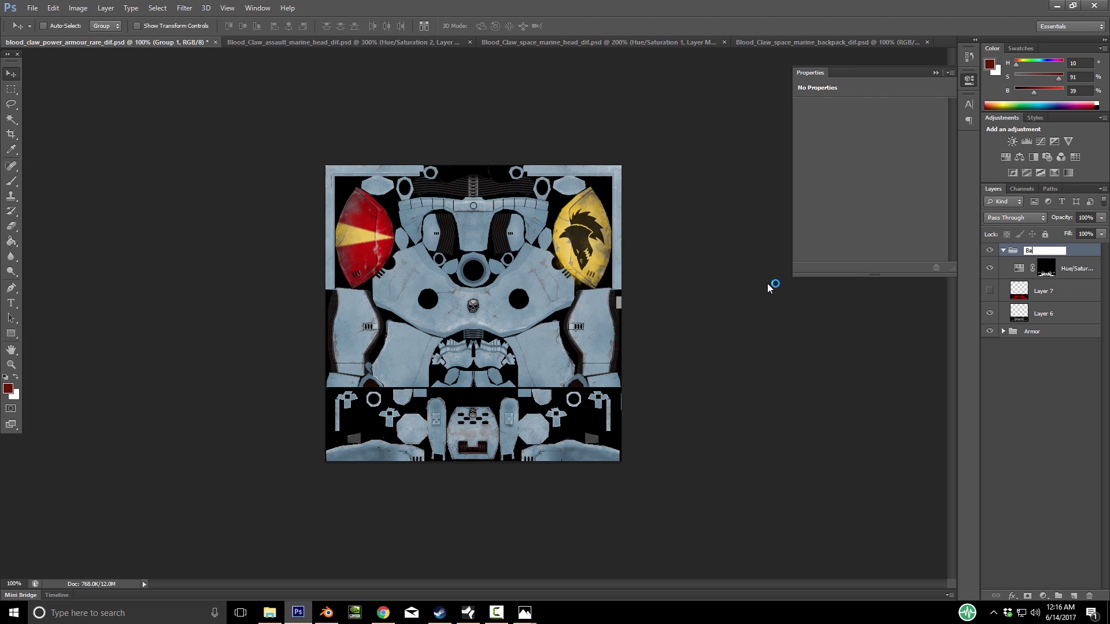
type("ckpack")
key("Return")
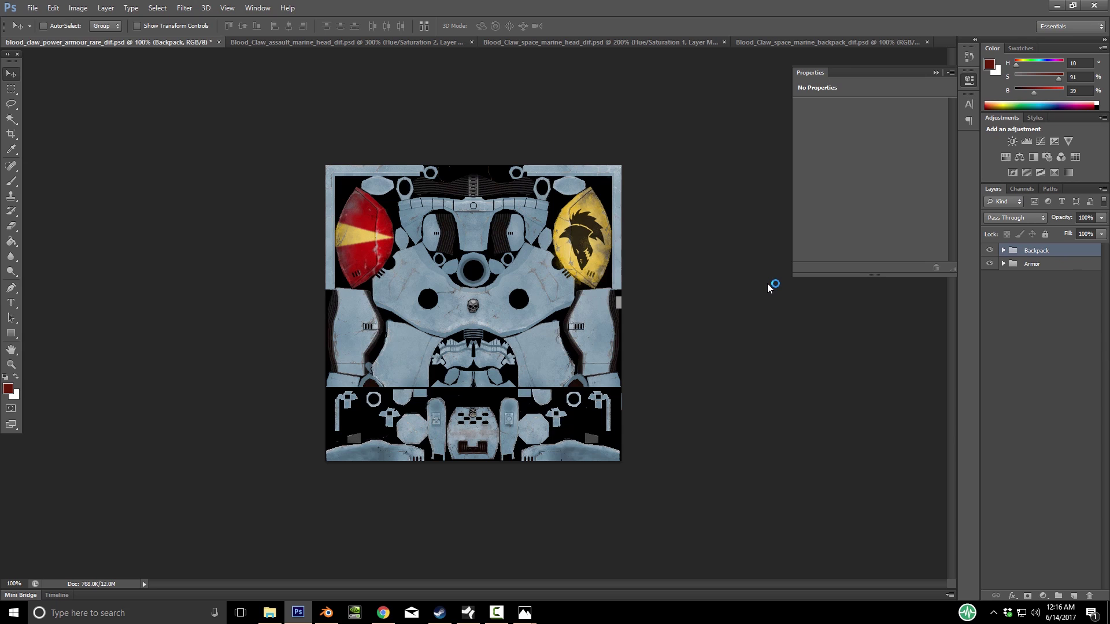
mouse_move(476, 411)
left_mouse_down()
mouse_move(488, 305)
mouse_move(471, 295)
mouse_move(478, 391)
left_mouse_up()
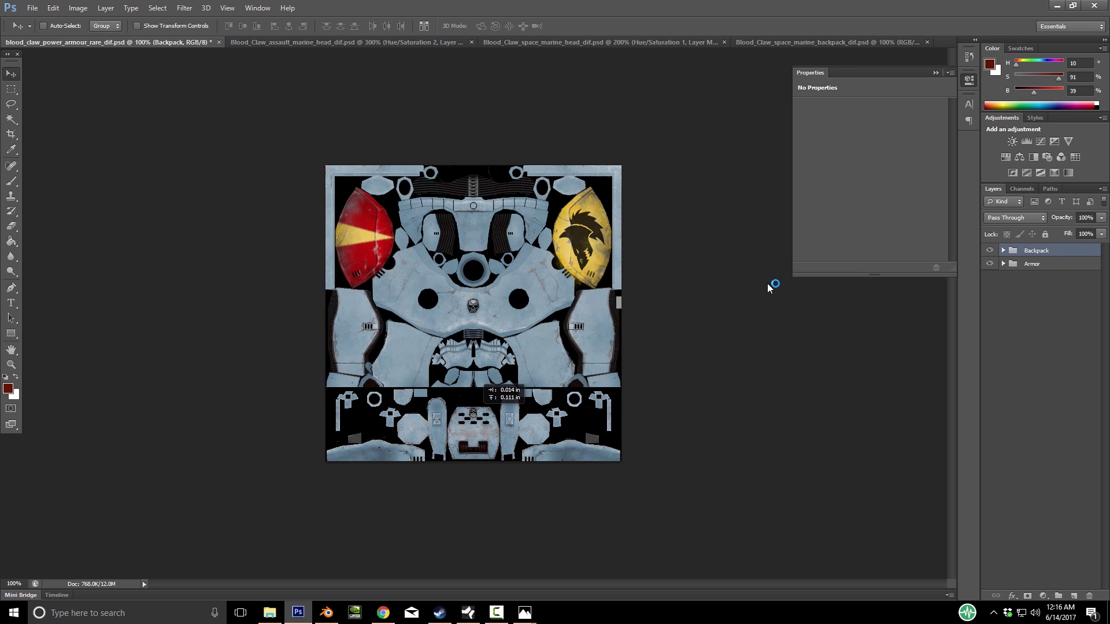
mouse_move(532, 422)
left_mouse_down()
mouse_move(516, 422)
mouse_move(525, 420)
left_mouse_up()
key("z")
left_click(768, 288, "alt")
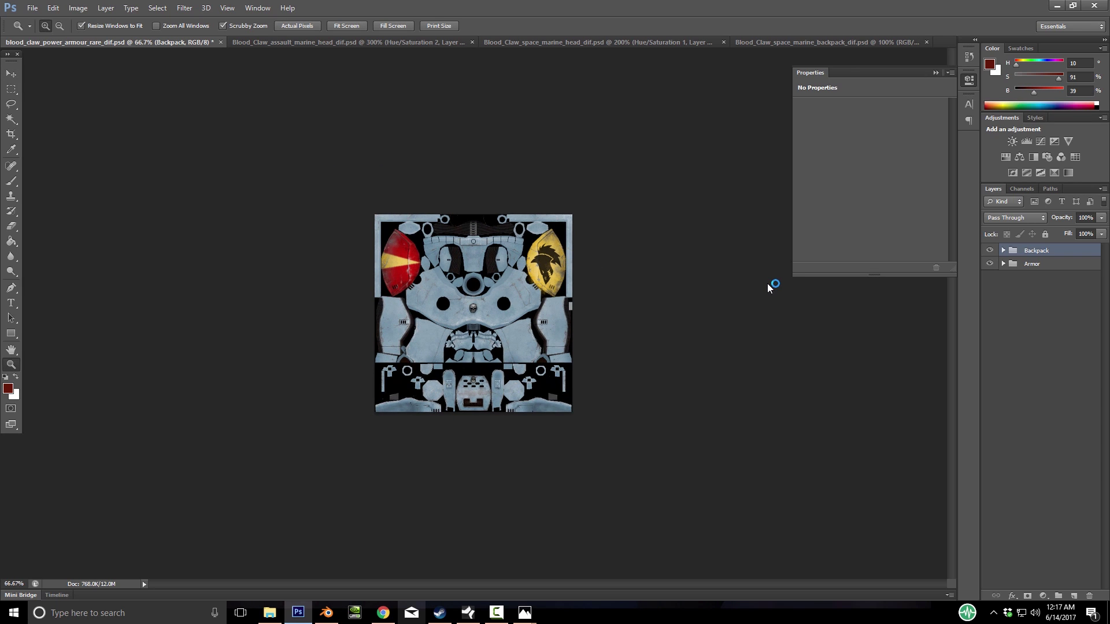
Switch to Blender and examine the skull codpiece's texture area and the materials of the chainsword, bolt pistol and hair
key("alt+Tab")
scroll(768, 288, "down", 3)
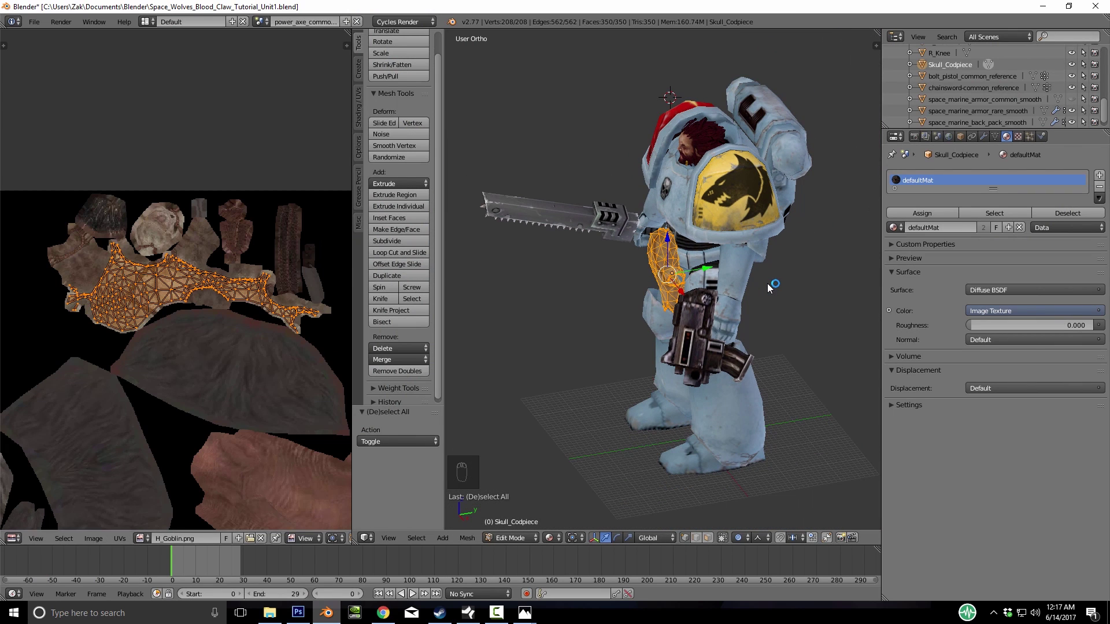
scroll(176, 279, "down", 5)
middle_click_drag(176, 280, 125, 257)
scroll(126, 257, "up", 6)
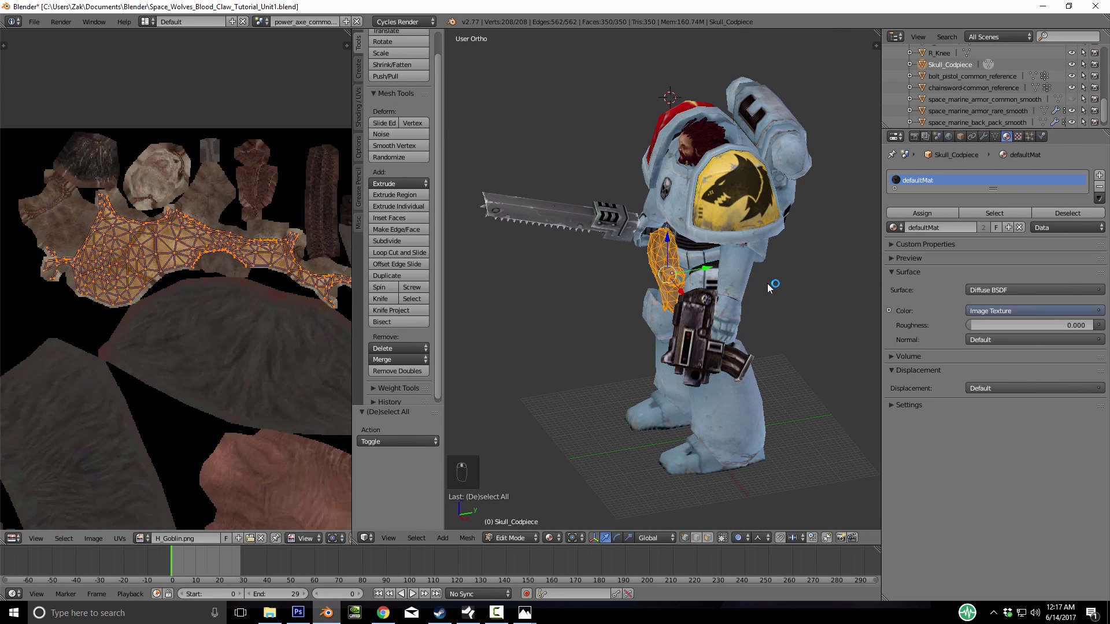
mouse_move(767, 288)
middle_mouse_down()
mouse_move(705, 289)
mouse_move(763, 288)
mouse_move(722, 288)
mouse_move(749, 288)
middle_mouse_up()
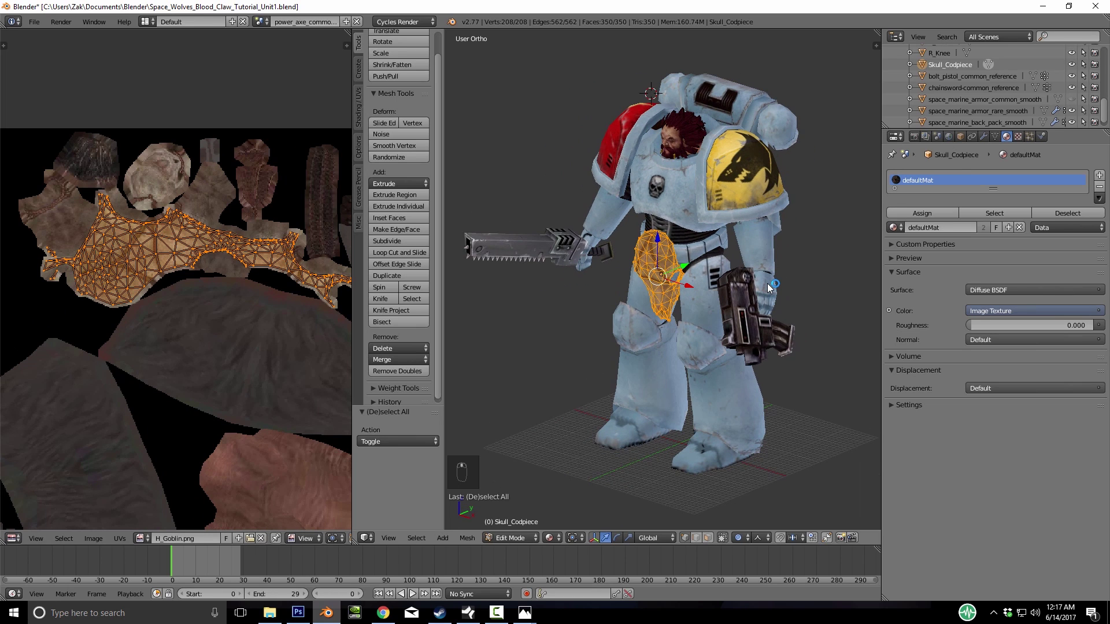
key("Tab")
right_click(537, 245)
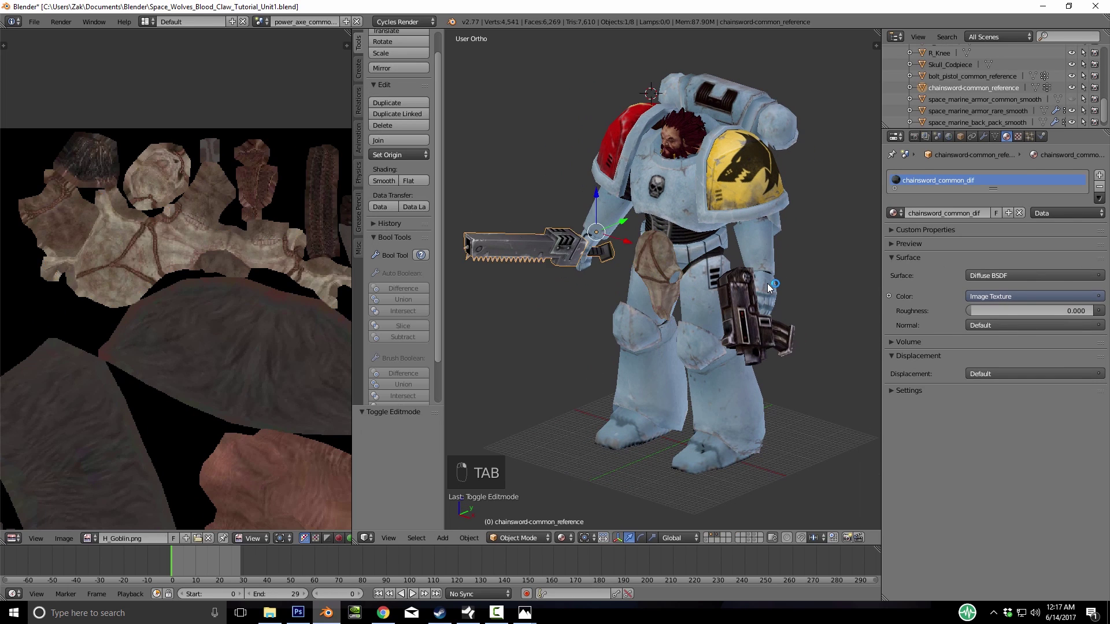
right_click(757, 312)
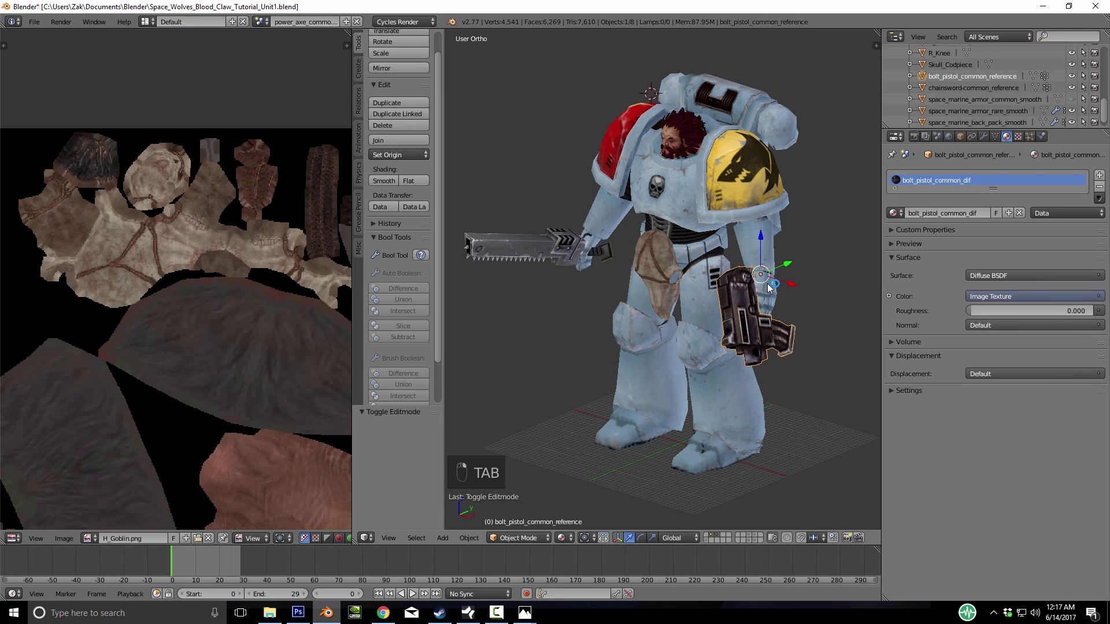
right_click(768, 287)
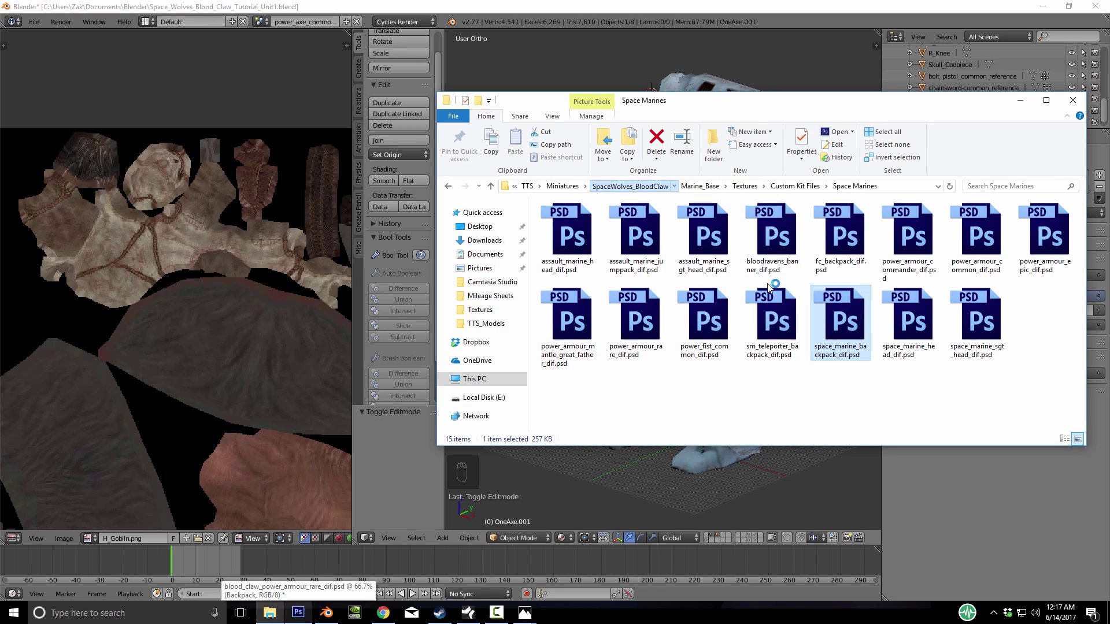
Place H_Goblin.png from the TTS_Models Textures folder into the power armour texture in Photoshop as a layer
key("Right")
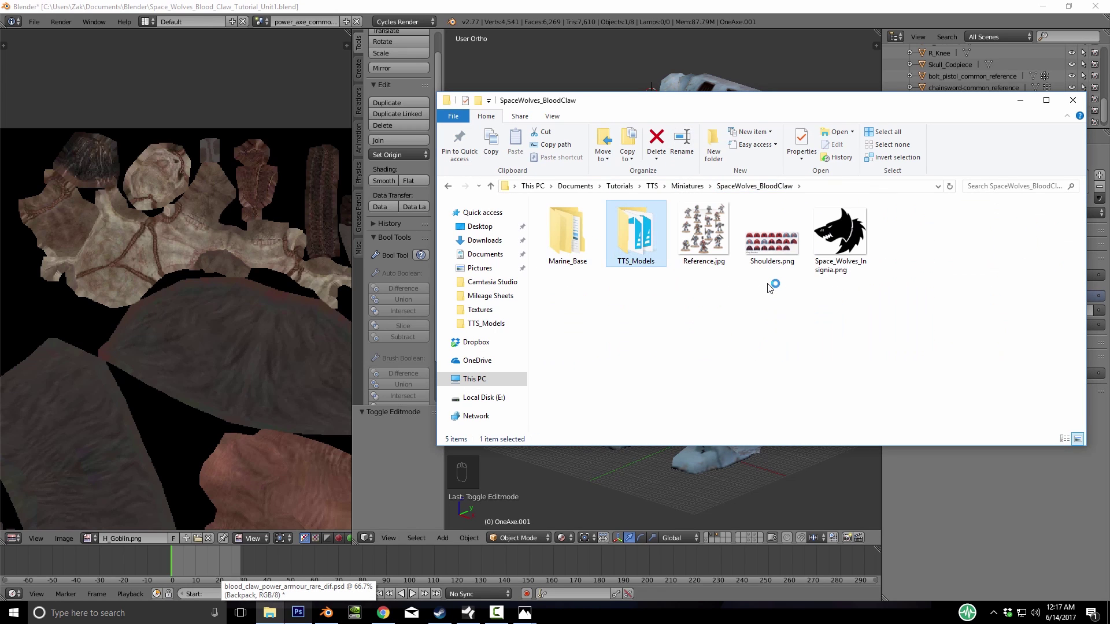
key("Return")
key("Return")
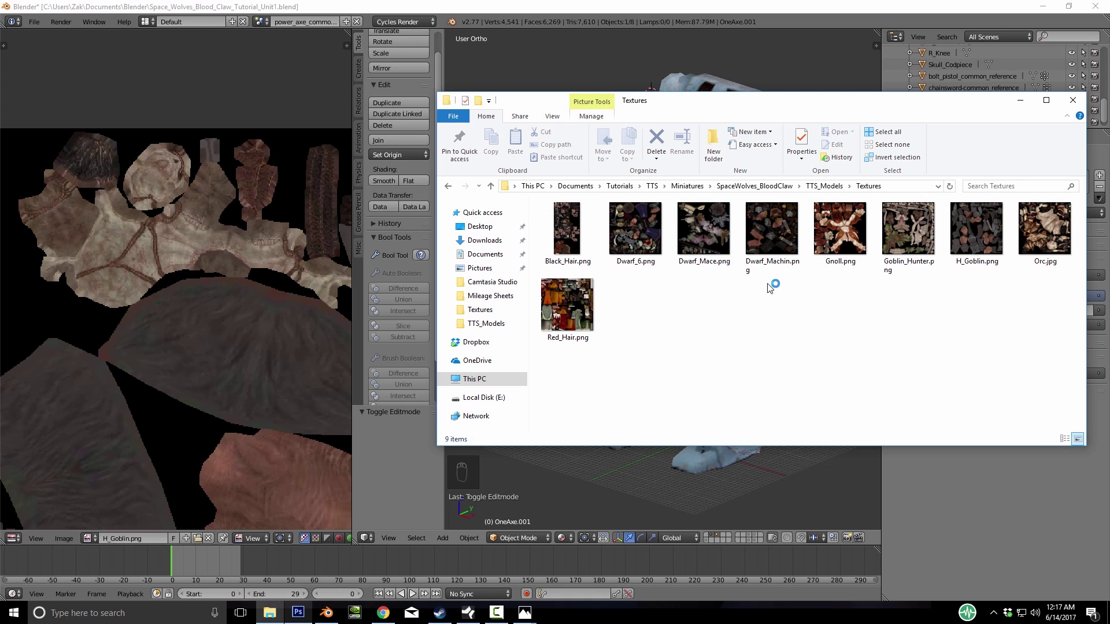
key("h")
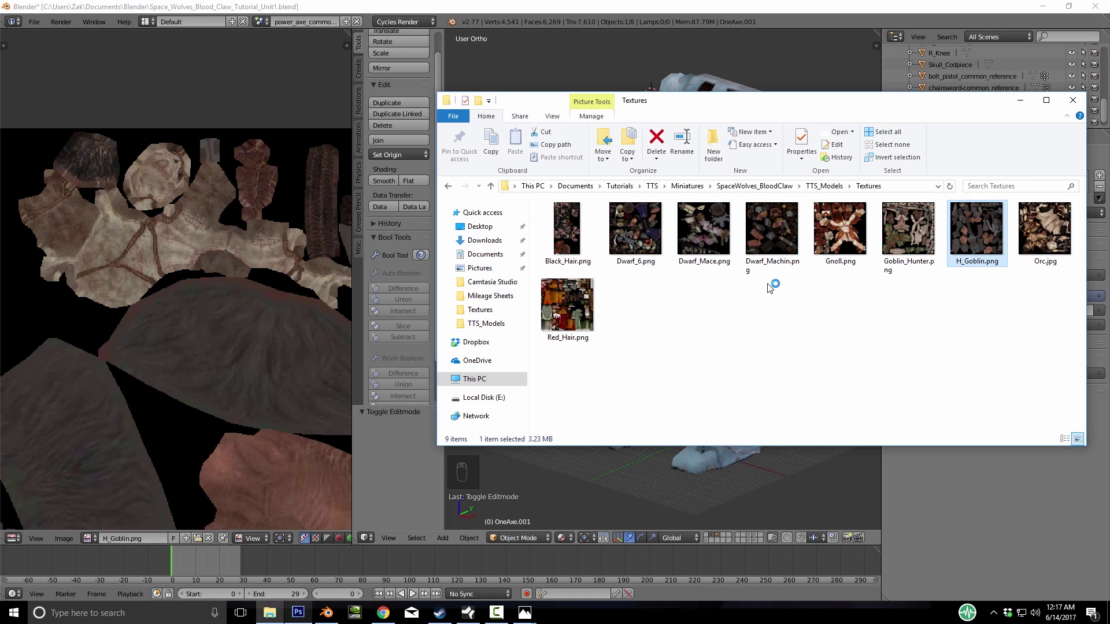
key("super+2")
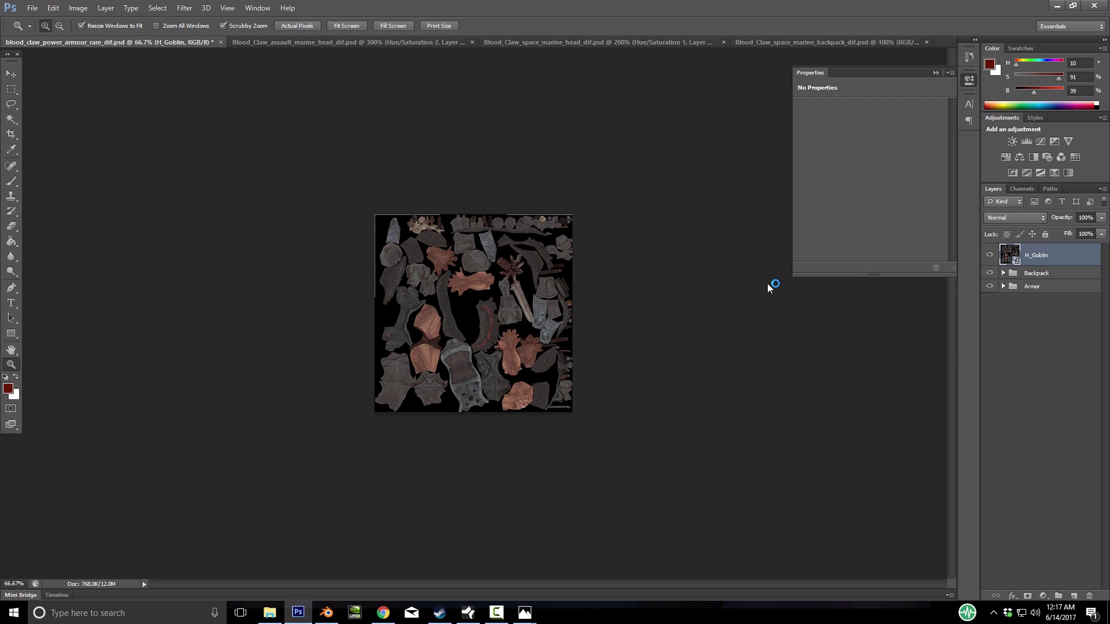
Compare the skull pieces on the placed H_Goblin layer with the model in Blender and delete that layer
scroll(767, 287, "up", 3, "alt")
scroll(767, 287, "down", 1)
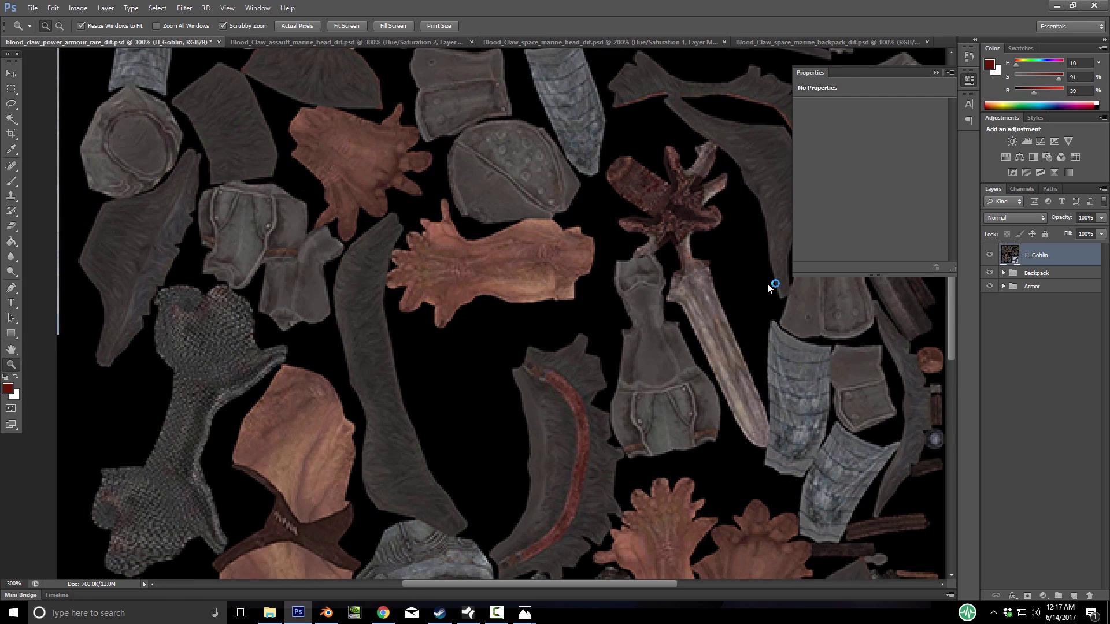
scroll(767, 288, "down", 1, "alt")
scroll(768, 288, "up", 1, "alt")
scroll(767, 287, "up", 2)
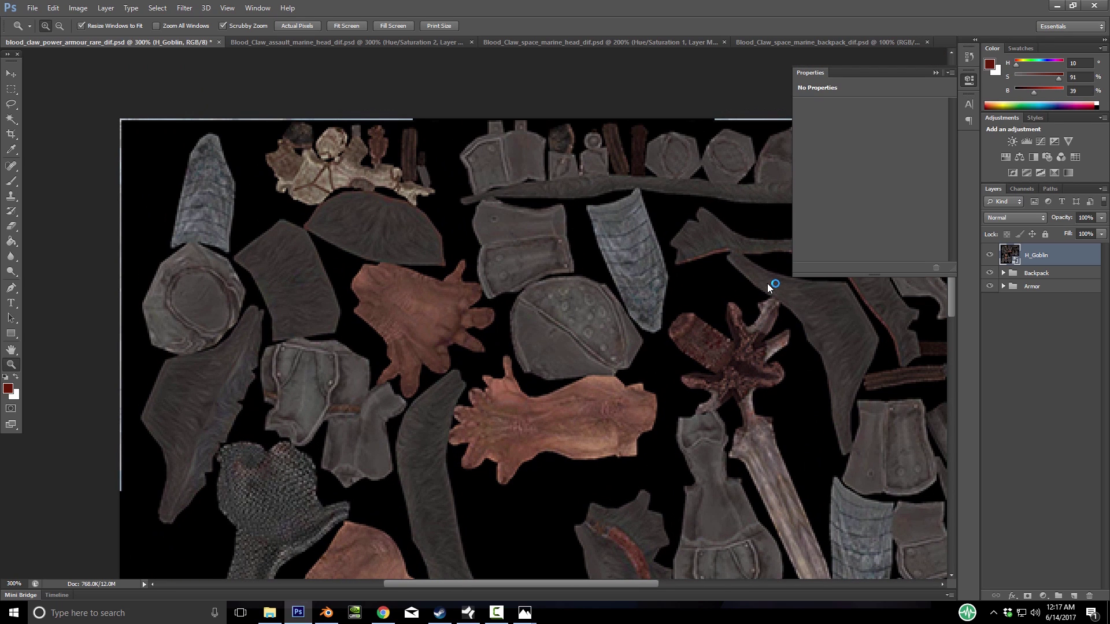
key("alt+Tab")
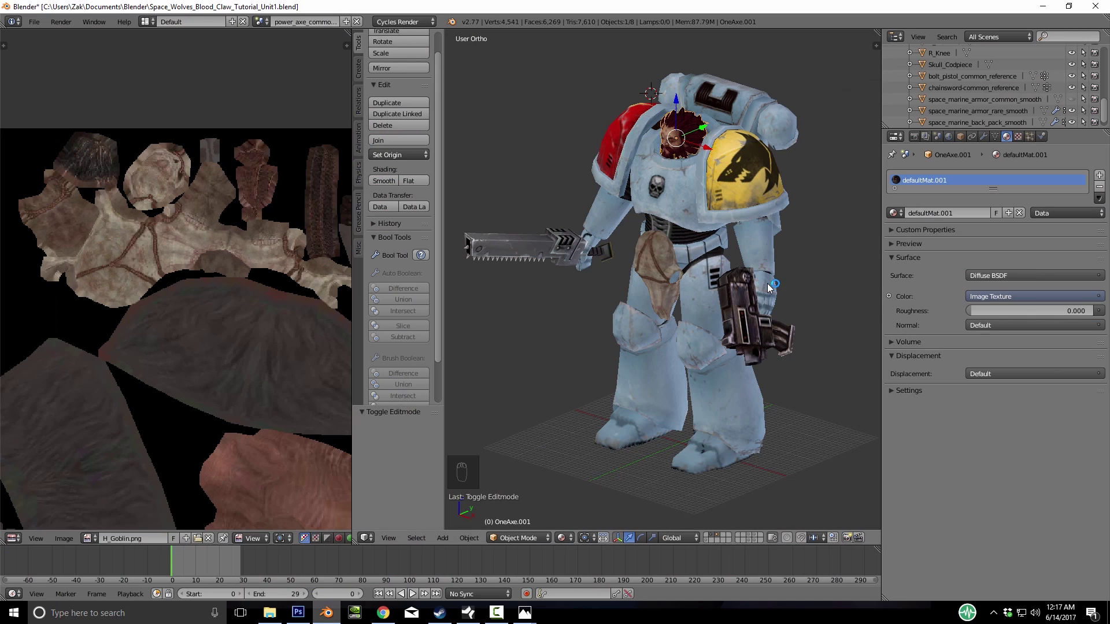
key("alt+Tab")
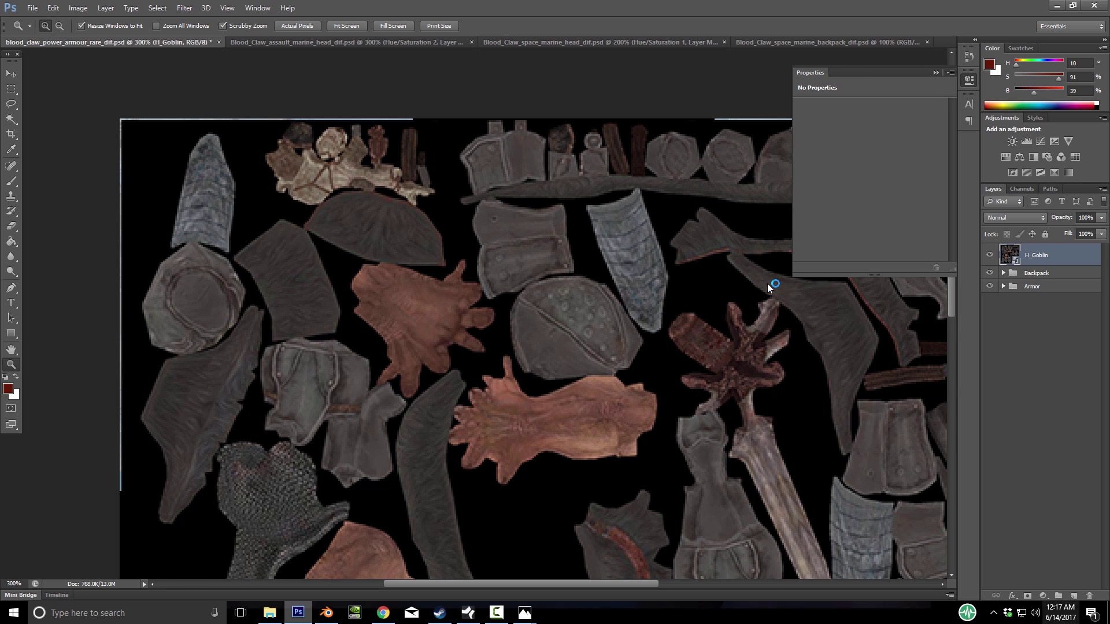
key("Delete")
key("Return")
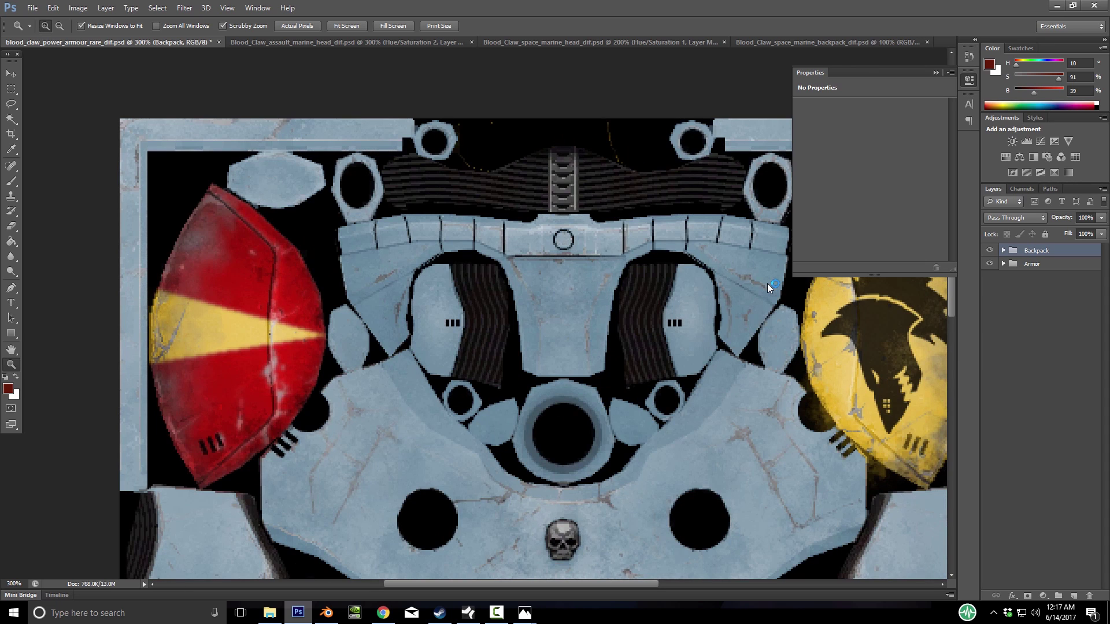
Open H_Goblin.png from the TTS_Models Textures folder as its own document and convert its Background into a normal layer named Layer 0
left_click(32, 8)
left_click(45, 32)
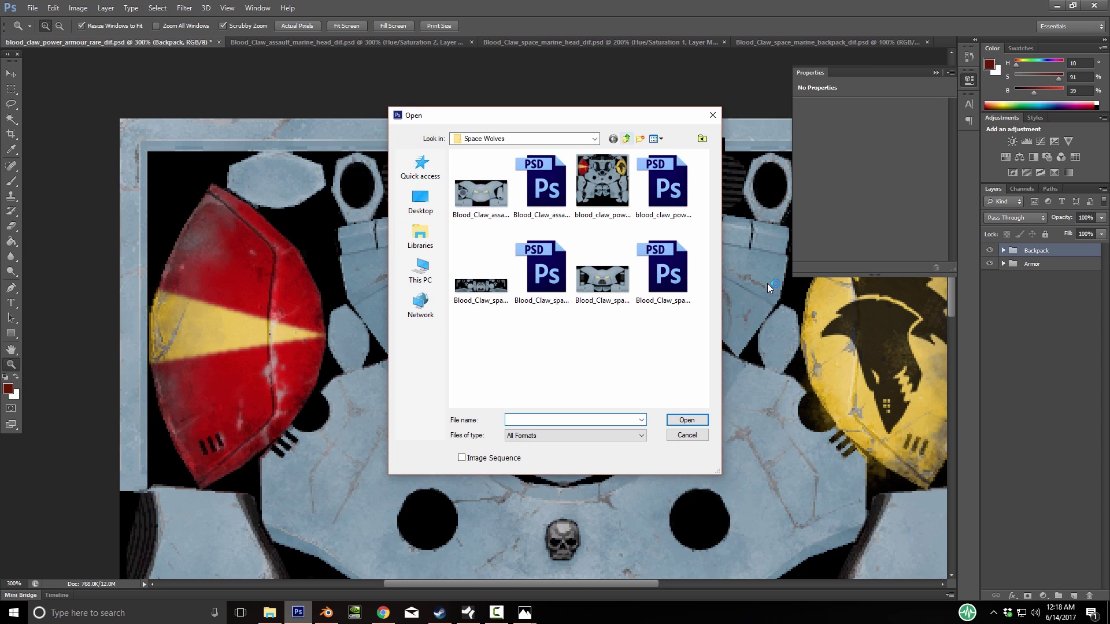
left_click(626, 139)
left_click(627, 139)
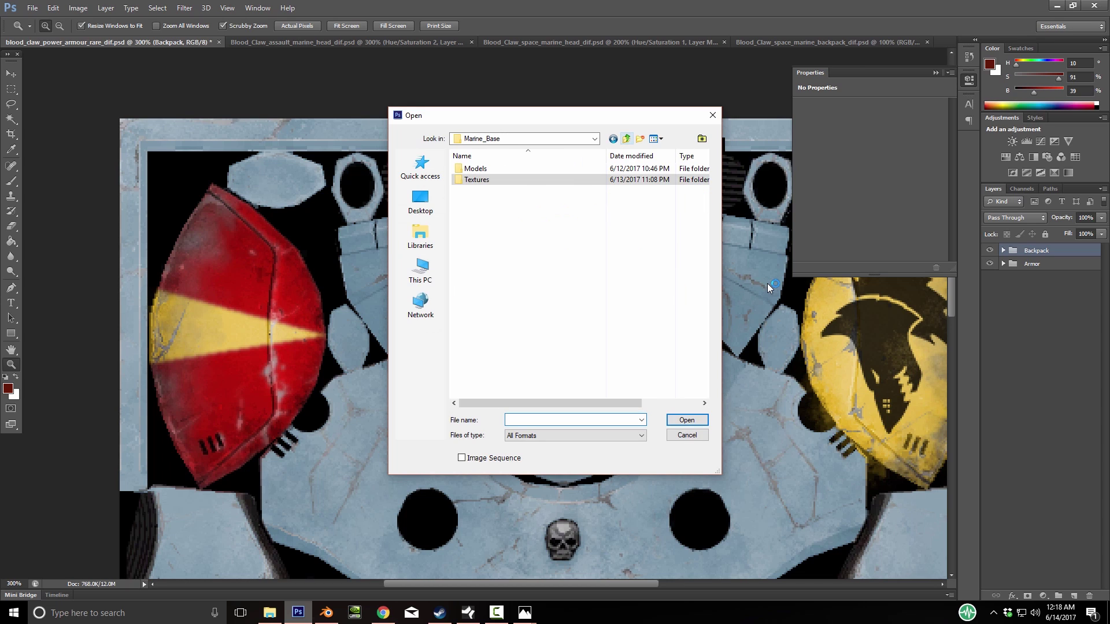
left_click(627, 139)
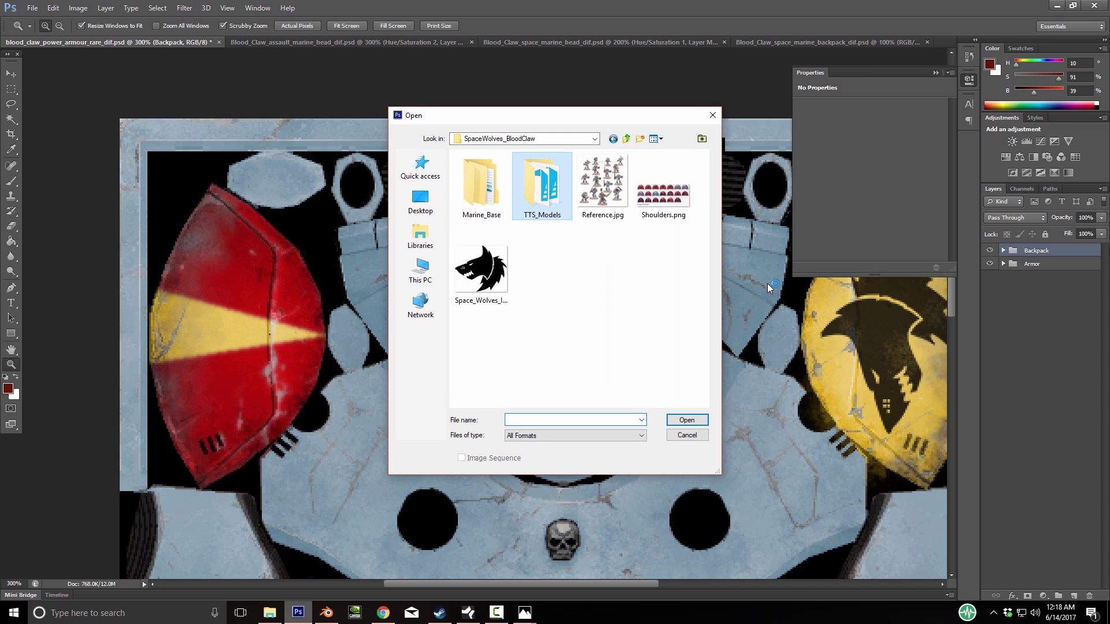
double_click(539, 183)
double_click(486, 168)
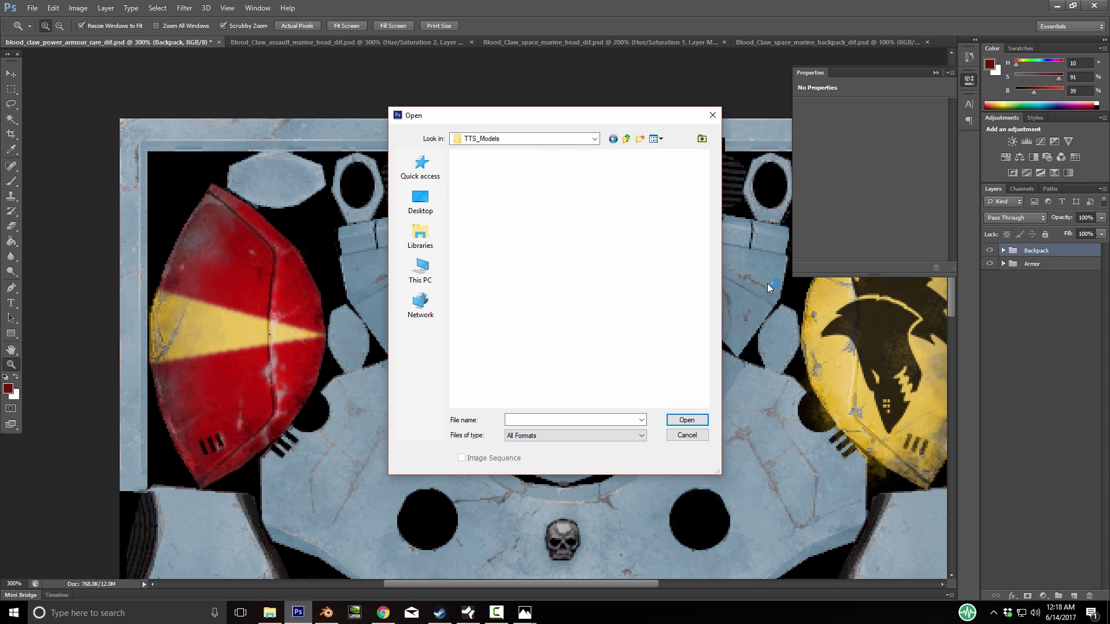
double_click(602, 265)
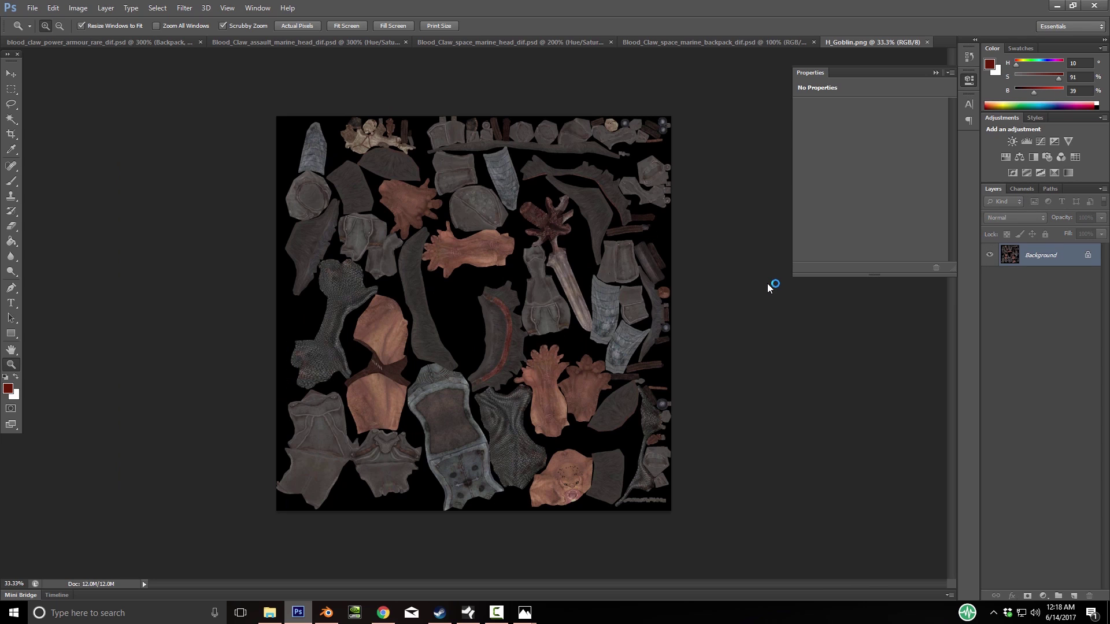
double_click(1040, 255)
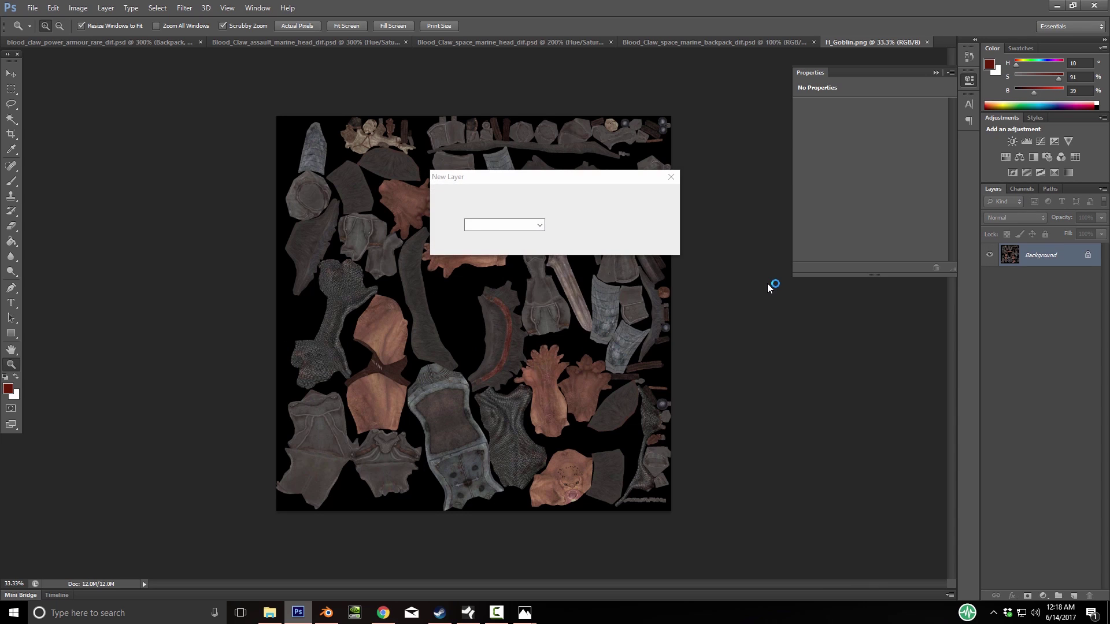
key("Return")
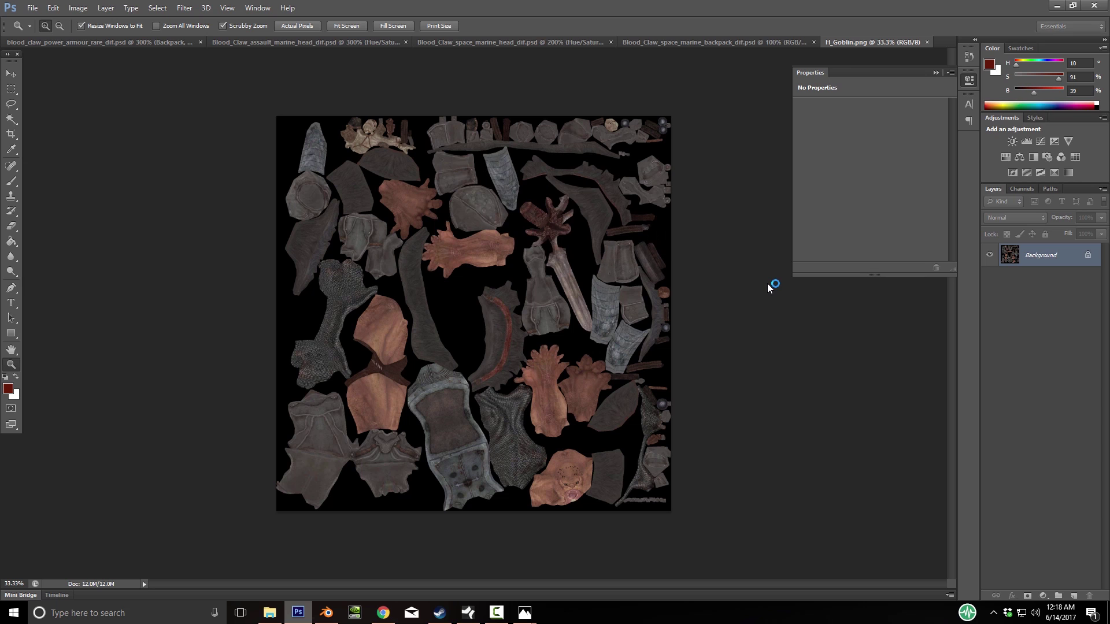
Try copying the whole H_Goblin layer into the power armour texture and delete the copy
key("v")
mouse_move(669, 246)
left_mouse_down()
mouse_move(99, 44)
mouse_move(479, 324)
left_mouse_up()
key("z")
left_click(582, 297, "alt")
left_click(583, 297, "alt")
left_click(582, 297, "alt")
key("v")
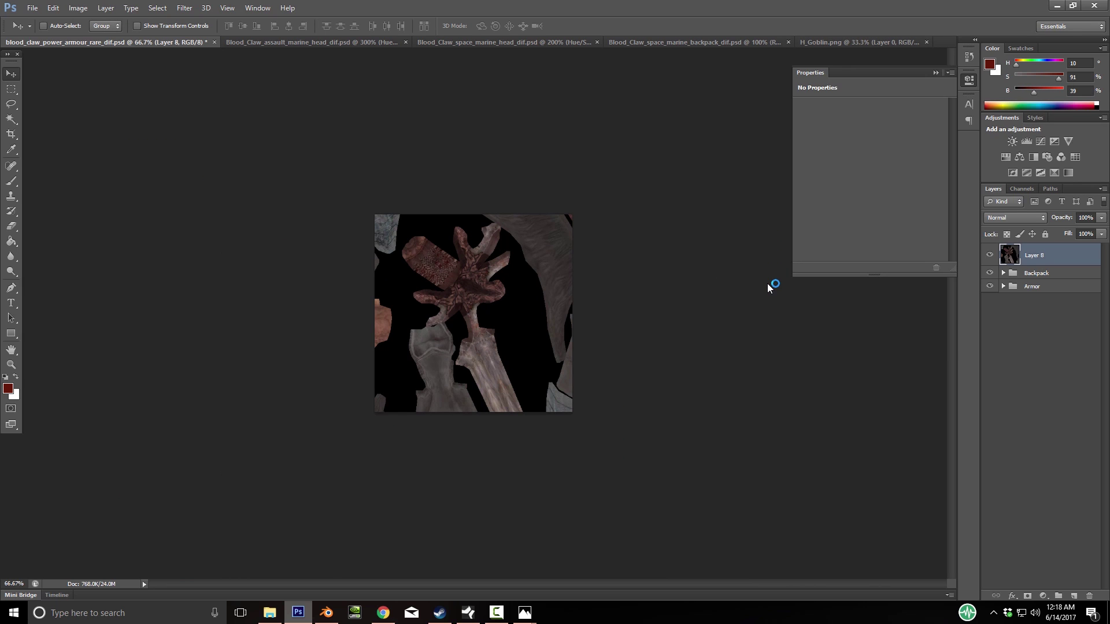
key("Delete")
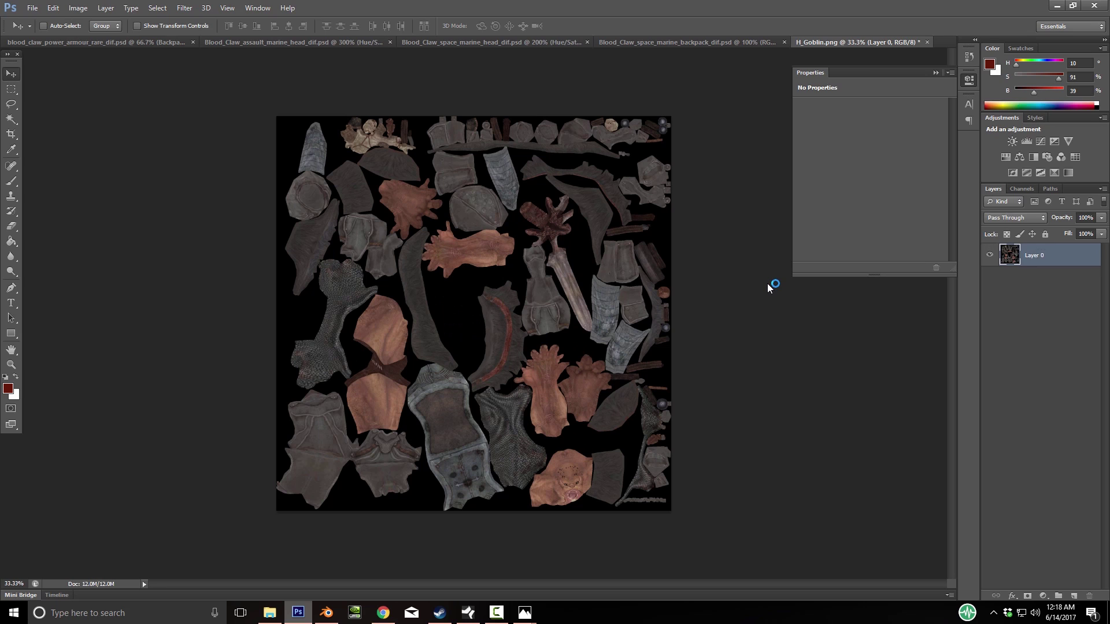
Copy only the skull codpiece area of H_Goblin.png into the upper-right corner of the power armour texture and name the layer Skull
key("m")
left_click_drag(335, 110, 420, 161)
right_click(406, 140)
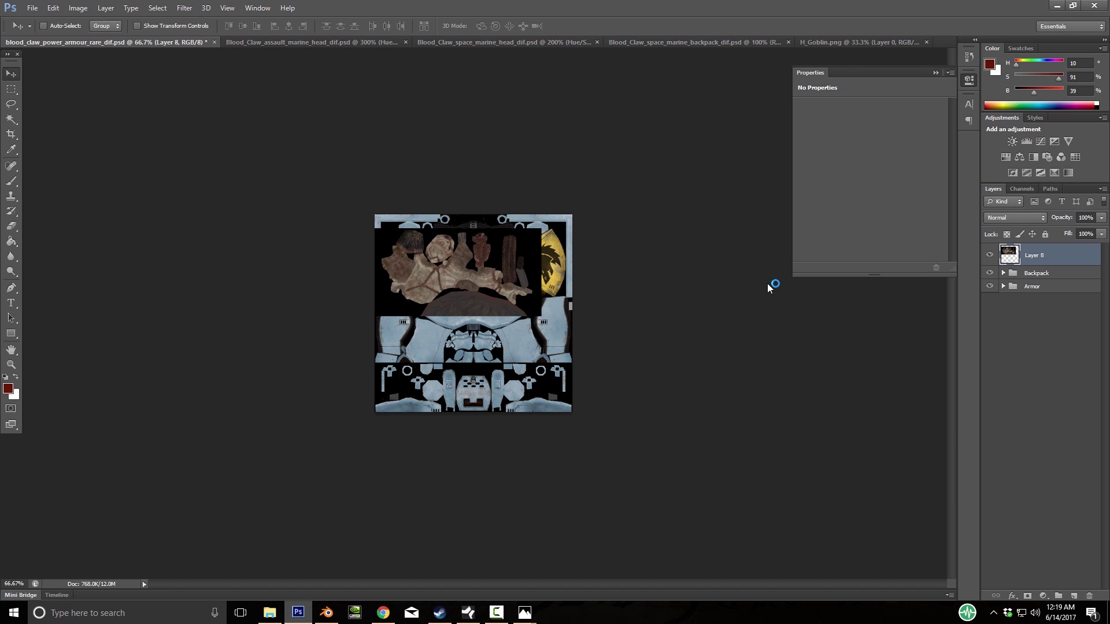
left_click_drag(494, 279, 524, 262)
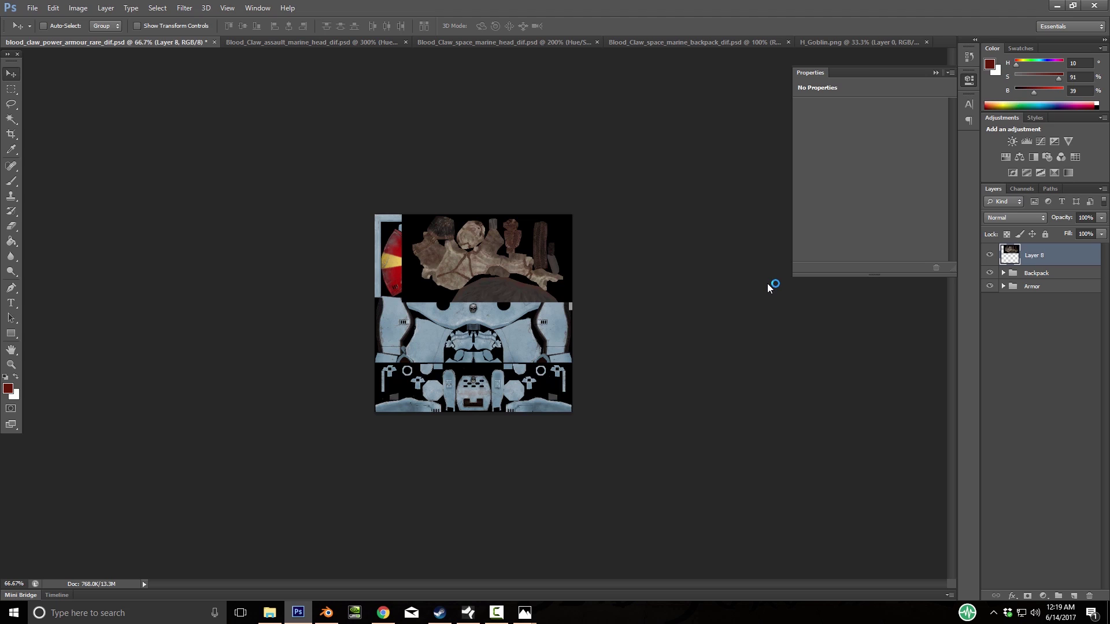
type("Skull")
key("Return")
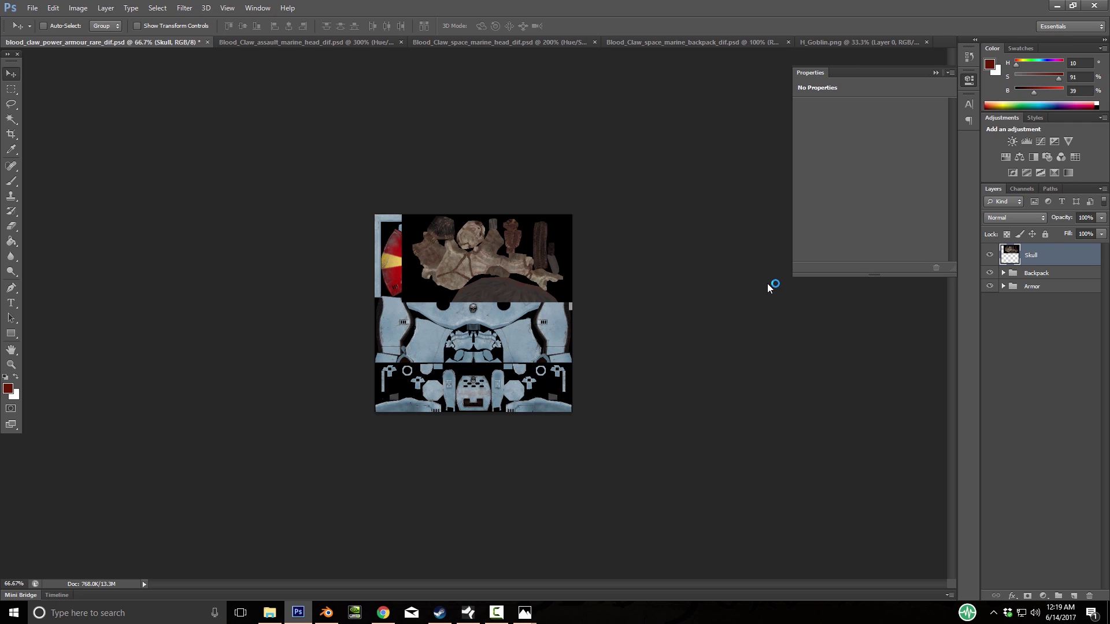
key("alt+Tab")
key("alt+Tab")
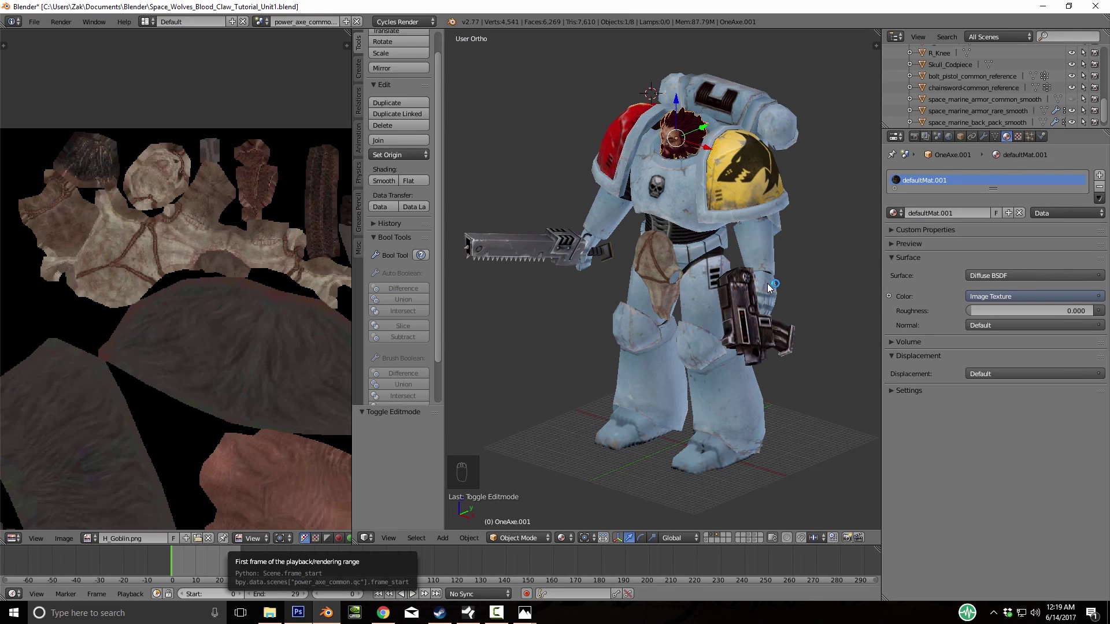
key("alt+Tab")
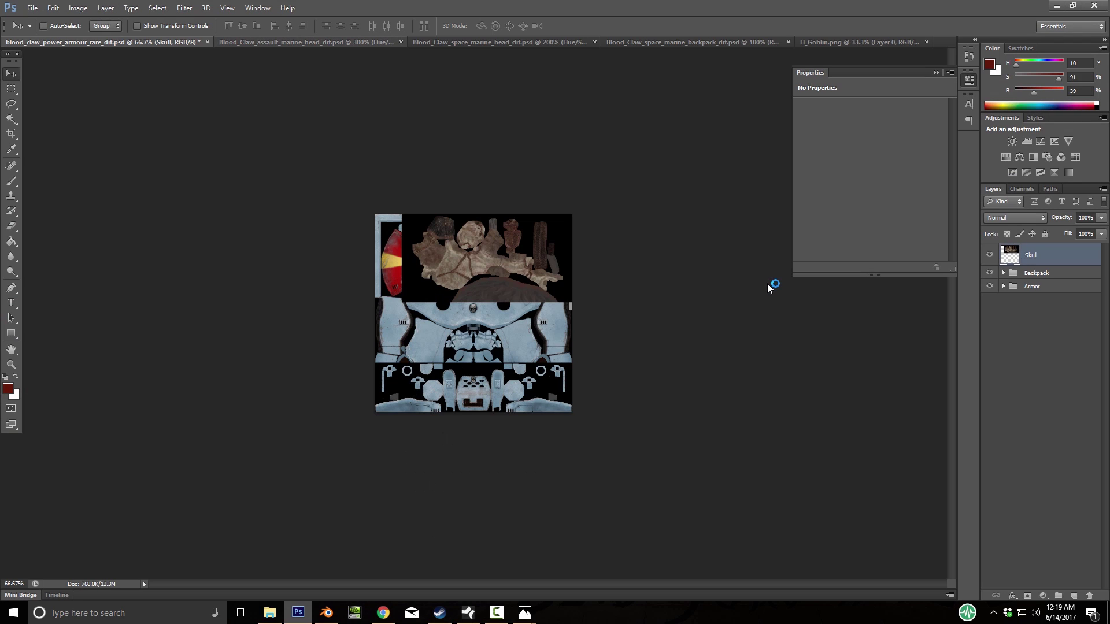
Save the combined texture as Blood_Claw_Unit1 in Photoshop format in the Space Wolves folder and close the other open texture documents
left_click(33, 8)
left_click(32, 8)
left_click(32, 8)
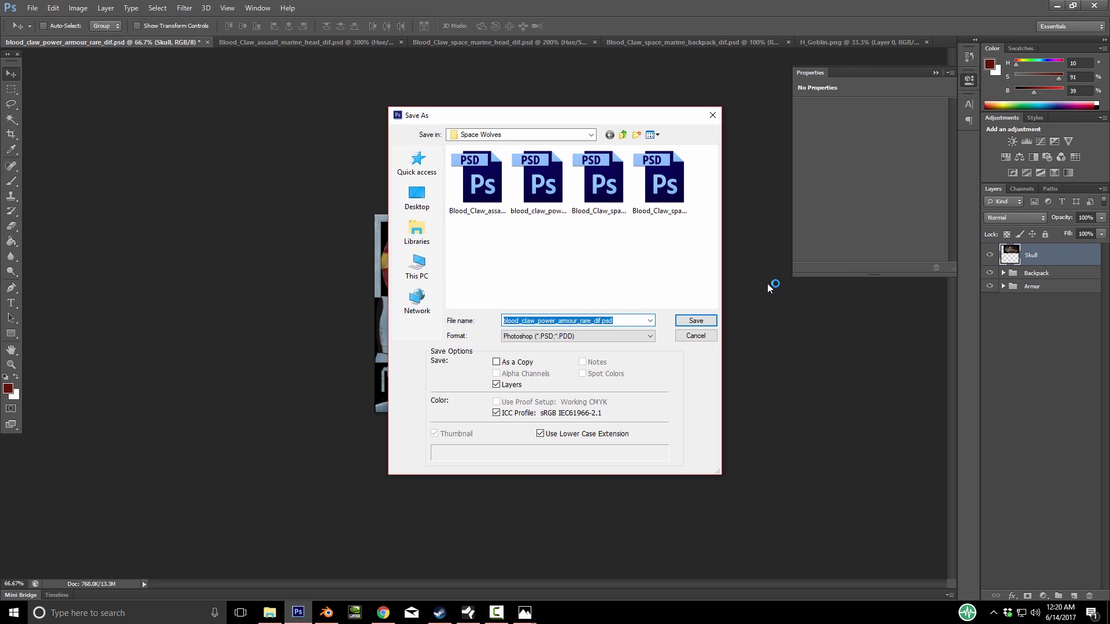
type("Blood_")
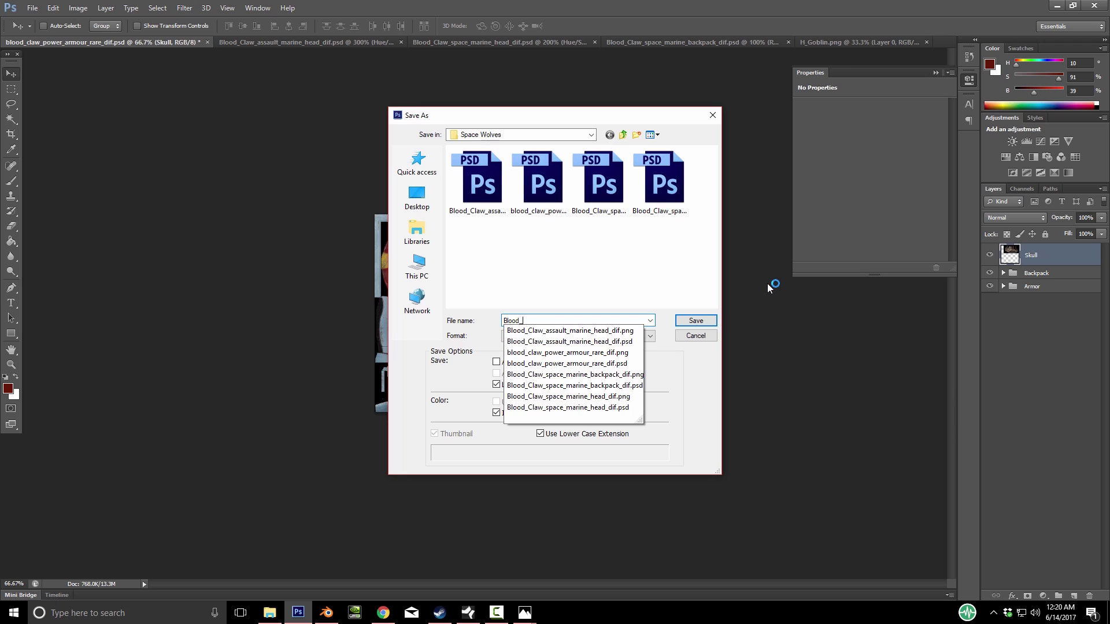
type("Claw_Unit1")
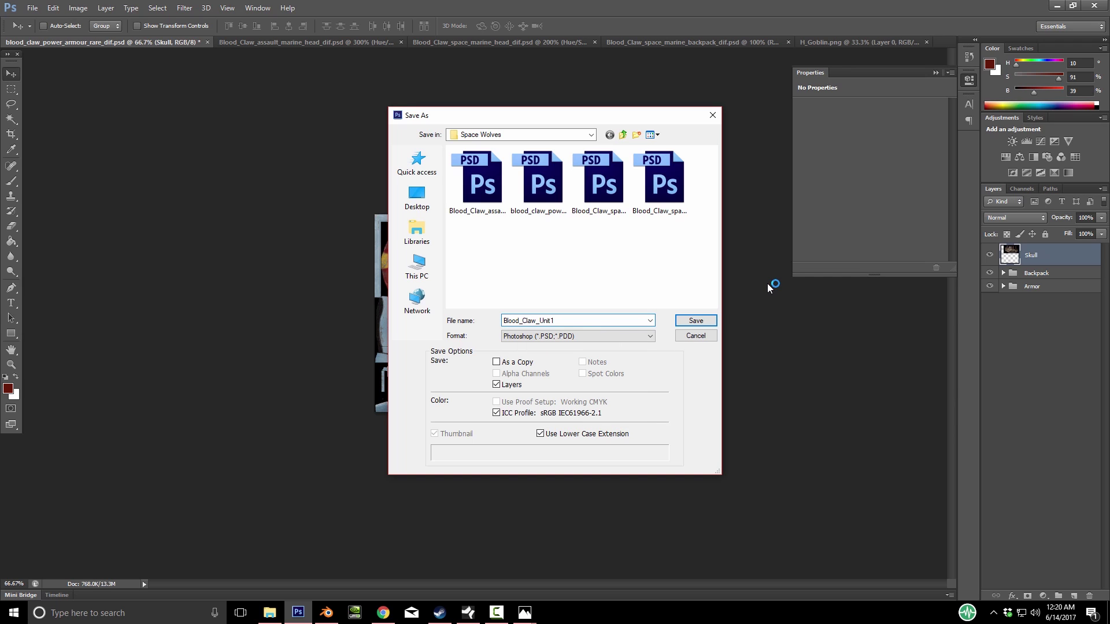
key("Return")
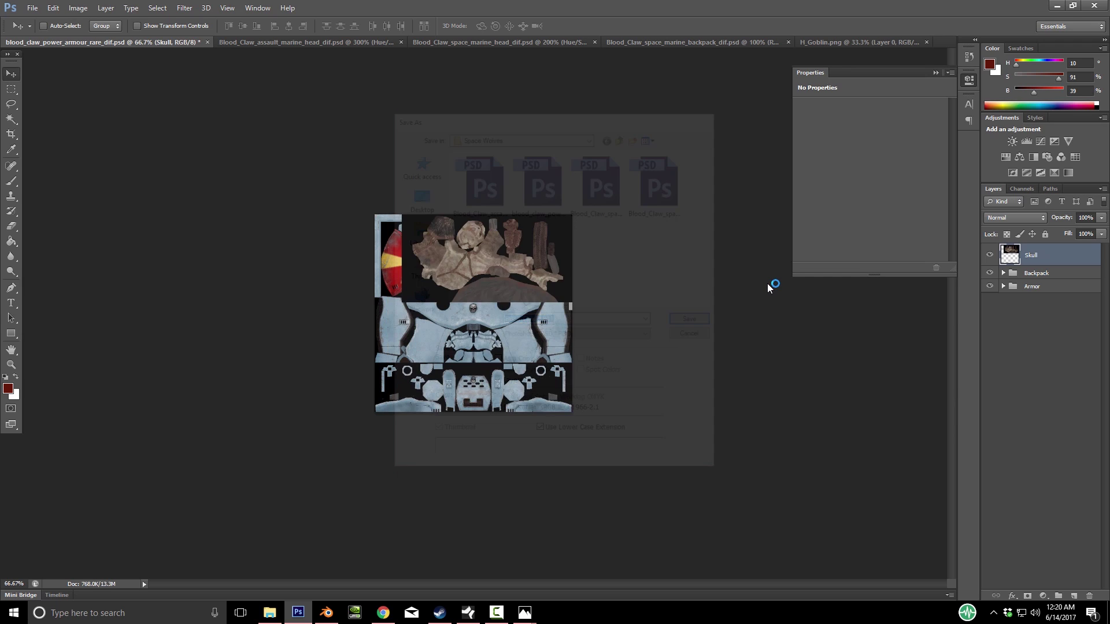
key("Return")
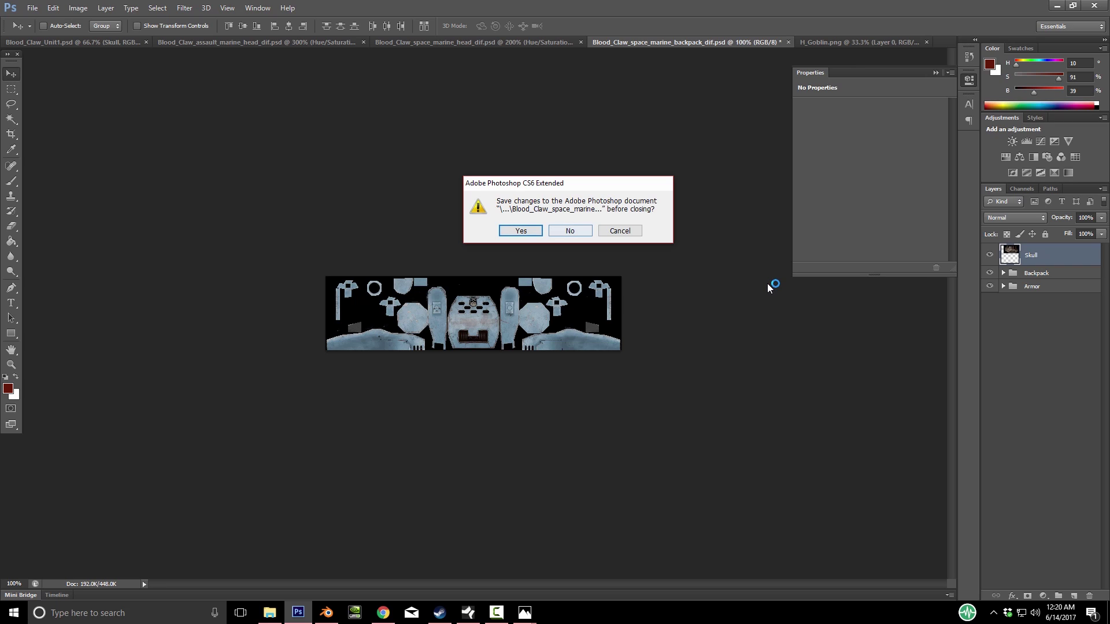
key("Return")
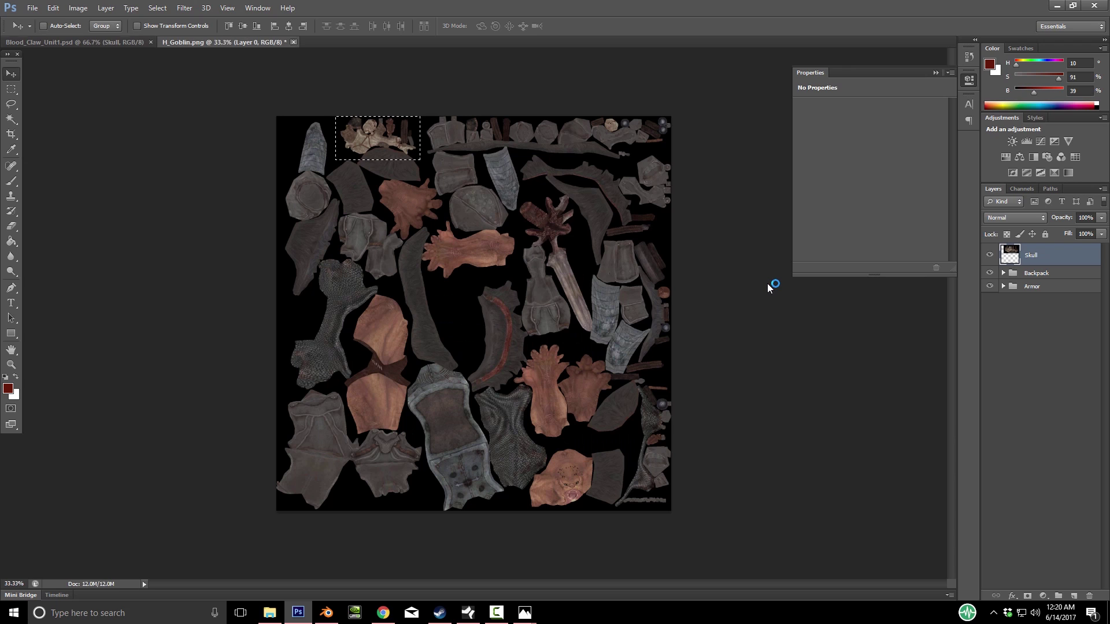
key("n")
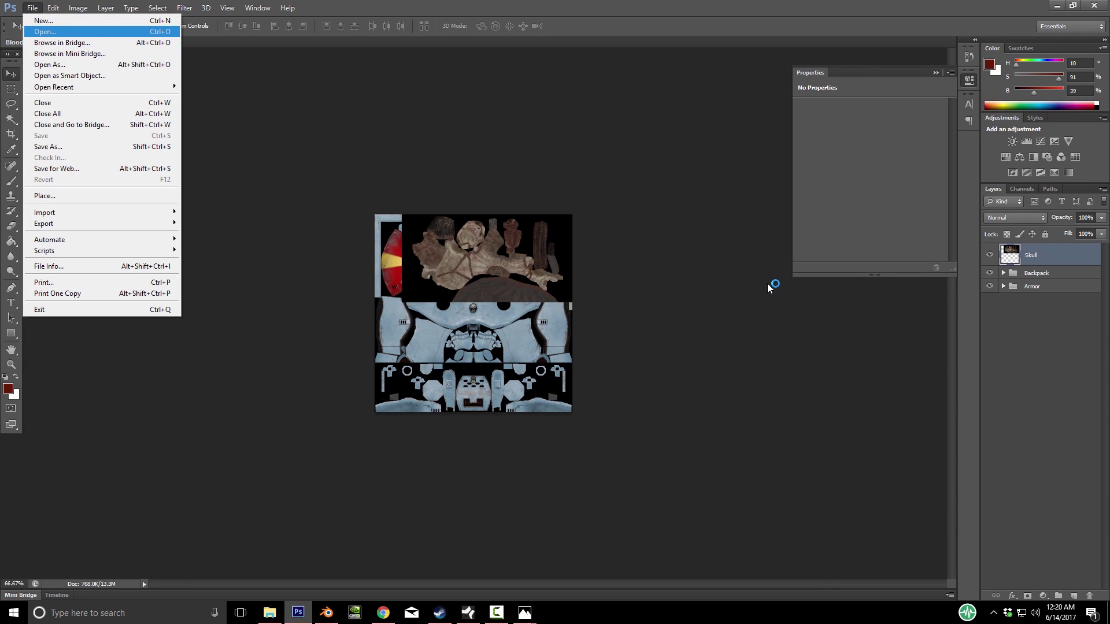
Open chainsword_common_dif.png from the Generic textures folder and copy it as a layer into the lower-left corner of the Blood_Claw_Unit1 texture
left_click(45, 32)
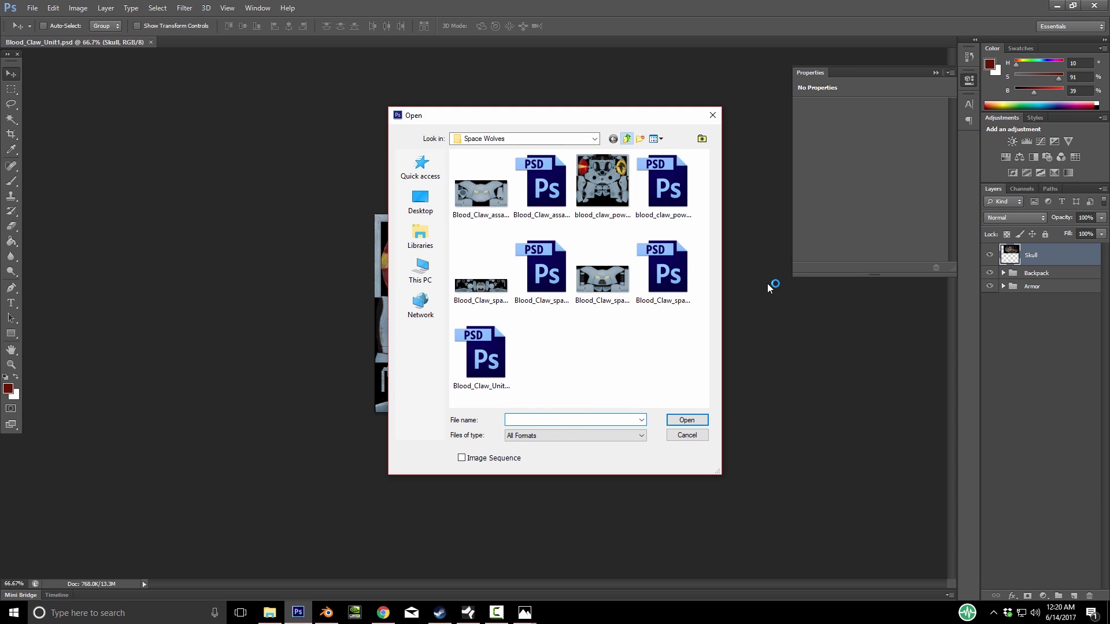
left_click(626, 138)
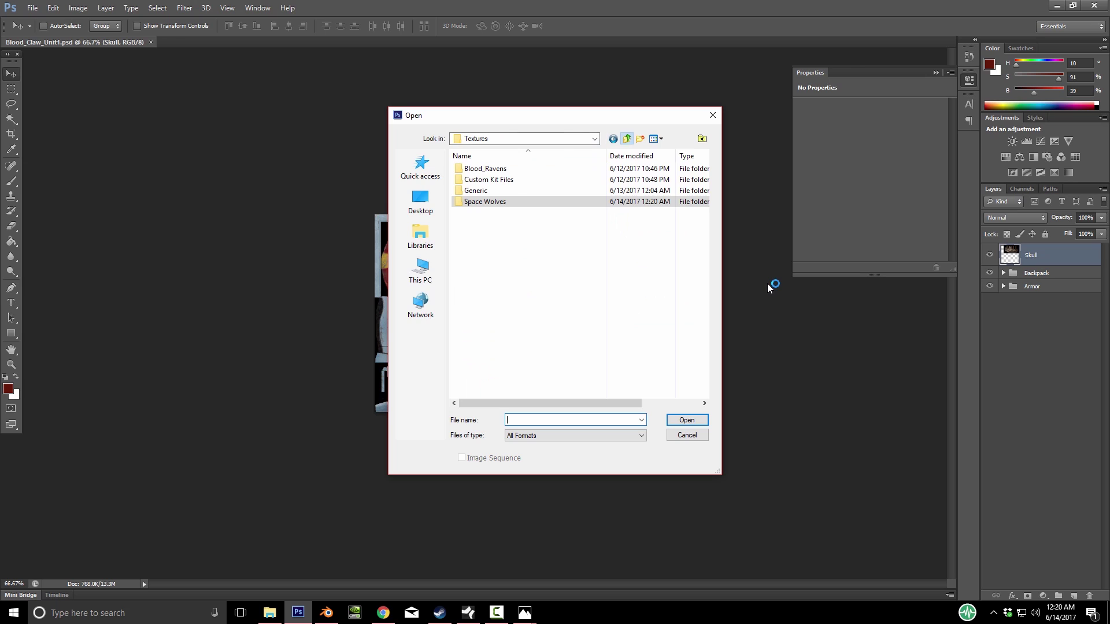
left_click(626, 138)
double_click(476, 179)
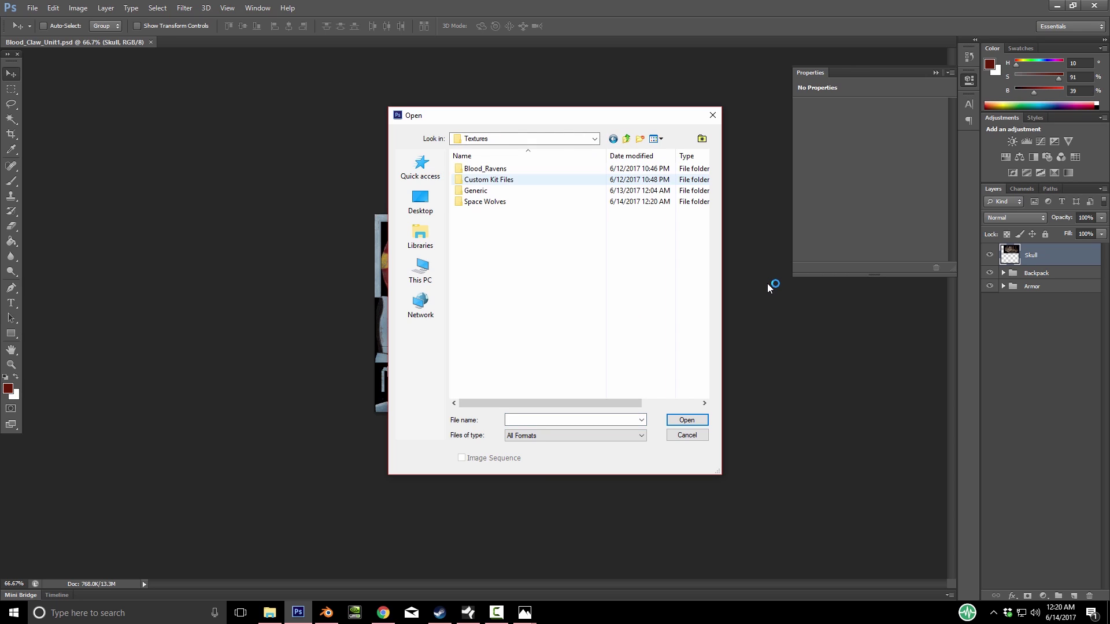
double_click(476, 190)
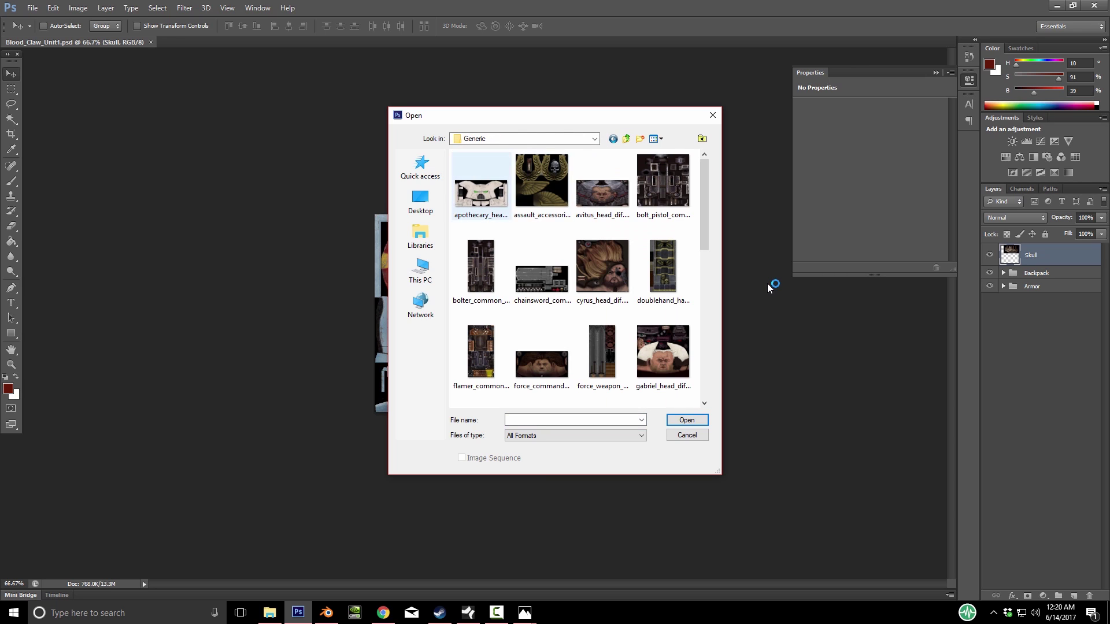
scroll(578, 278, "down", 3)
scroll(578, 277, "up", 3)
double_click(541, 279)
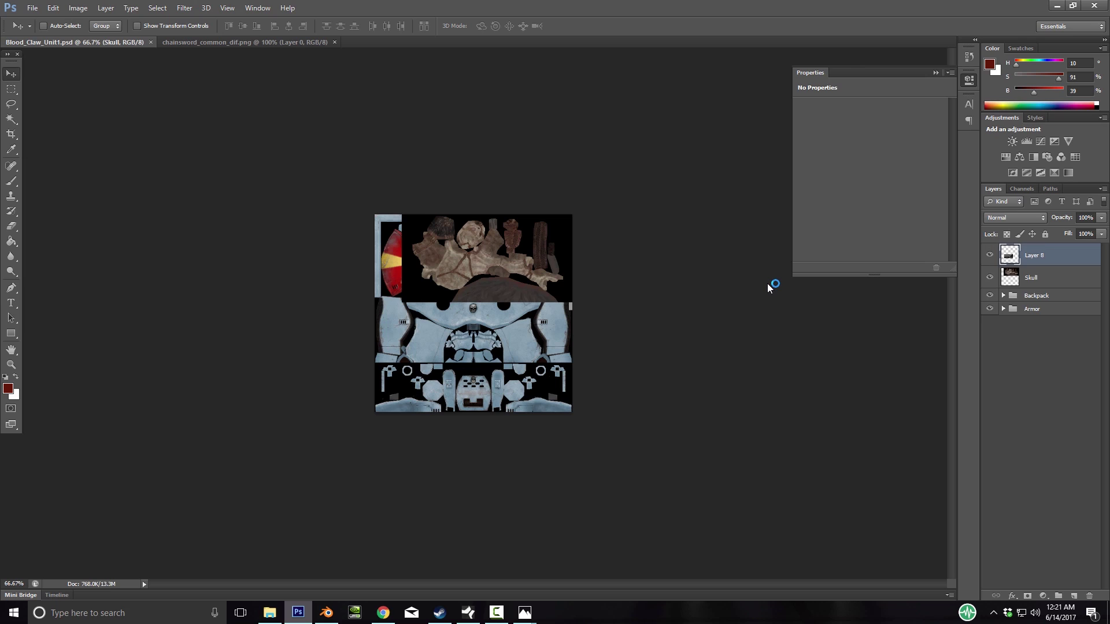
mouse_move(480, 345)
left_mouse_down()
mouse_move(449, 396)
mouse_move(465, 384)
mouse_move(449, 396)
mouse_move(463, 395)
left_mouse_up()
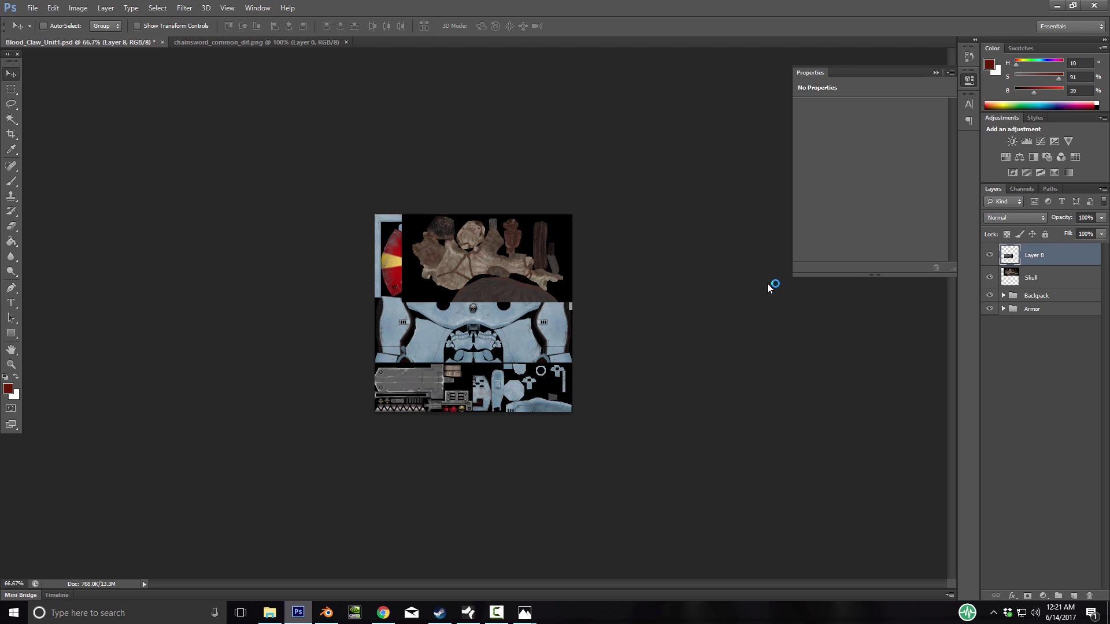
Open bolt_pistol_common_dif.png from the Generic folder and copy it to the right edge of the Blood_Claw_Unit1 texture, just below the skull area
left_click(32, 7)
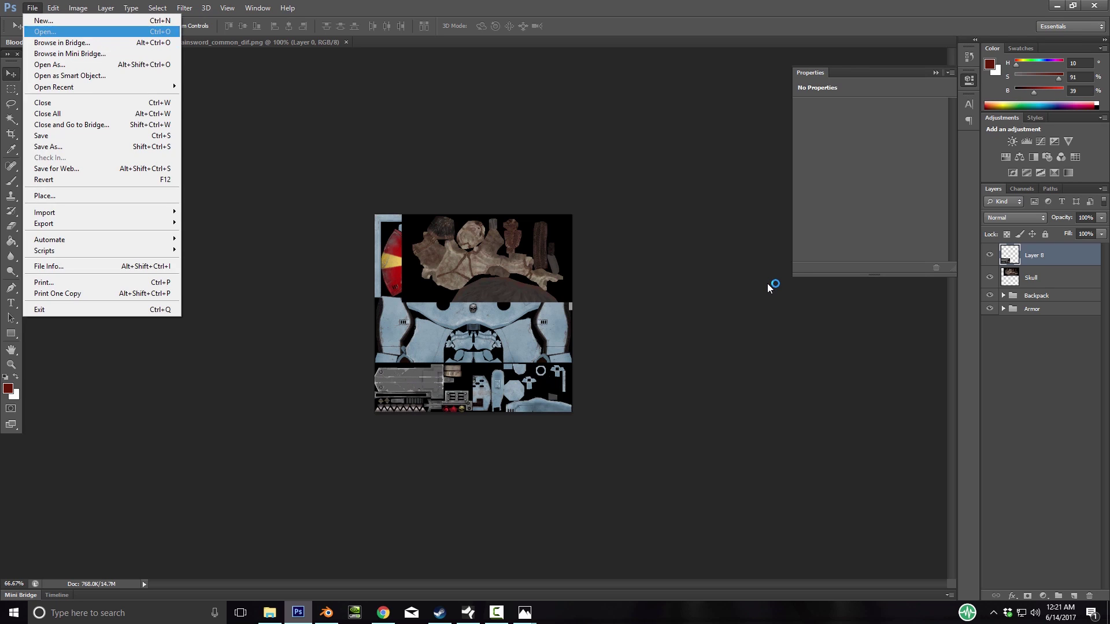
left_click(40, 31)
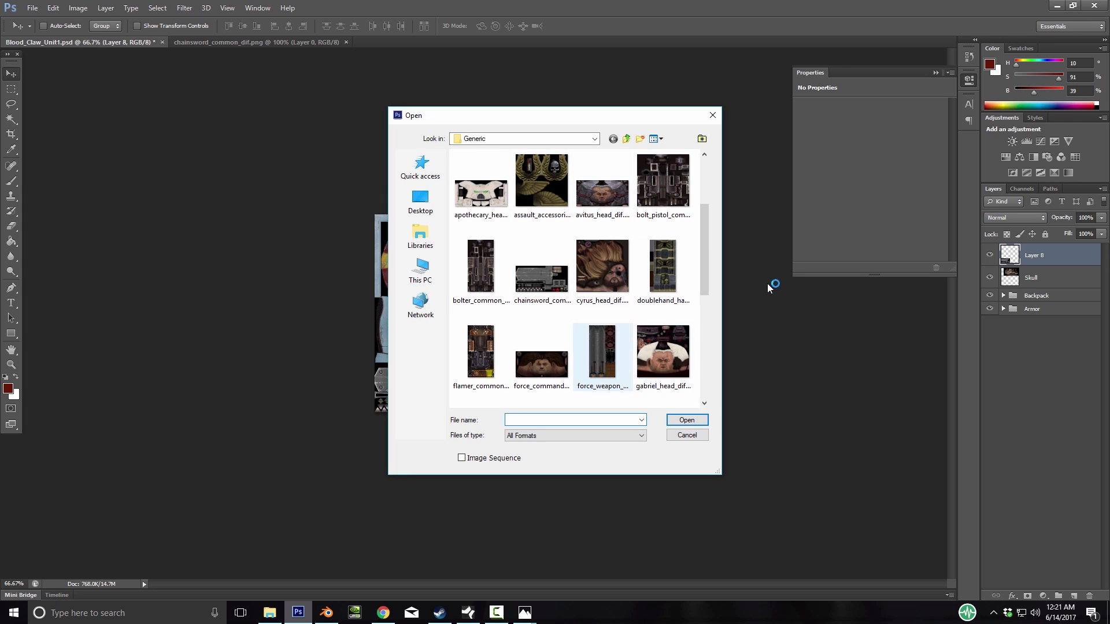
scroll(601, 353, "down", 3)
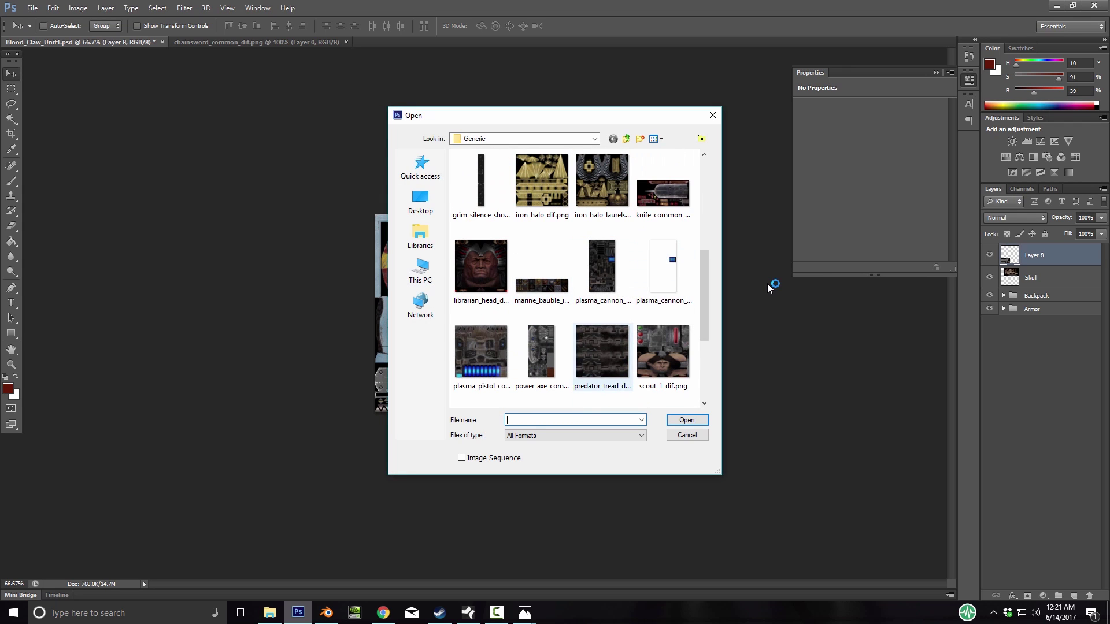
scroll(602, 353, "up", 3)
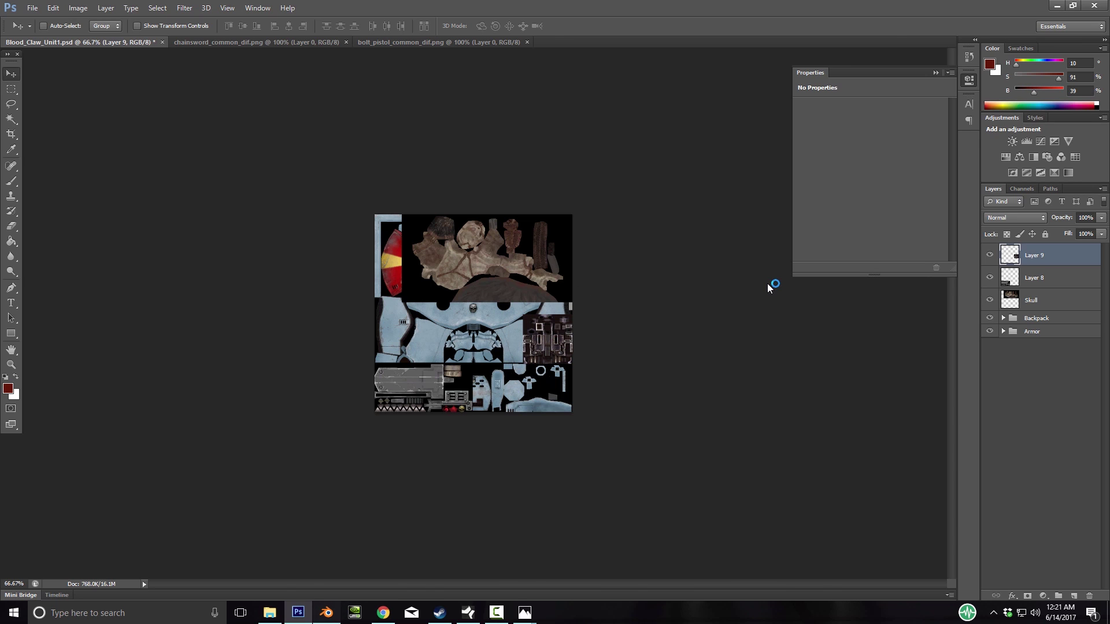
Switch to Blender and check in the Node Editor which image texture the OneAxe.001 head material uses
key("alt+Tab")
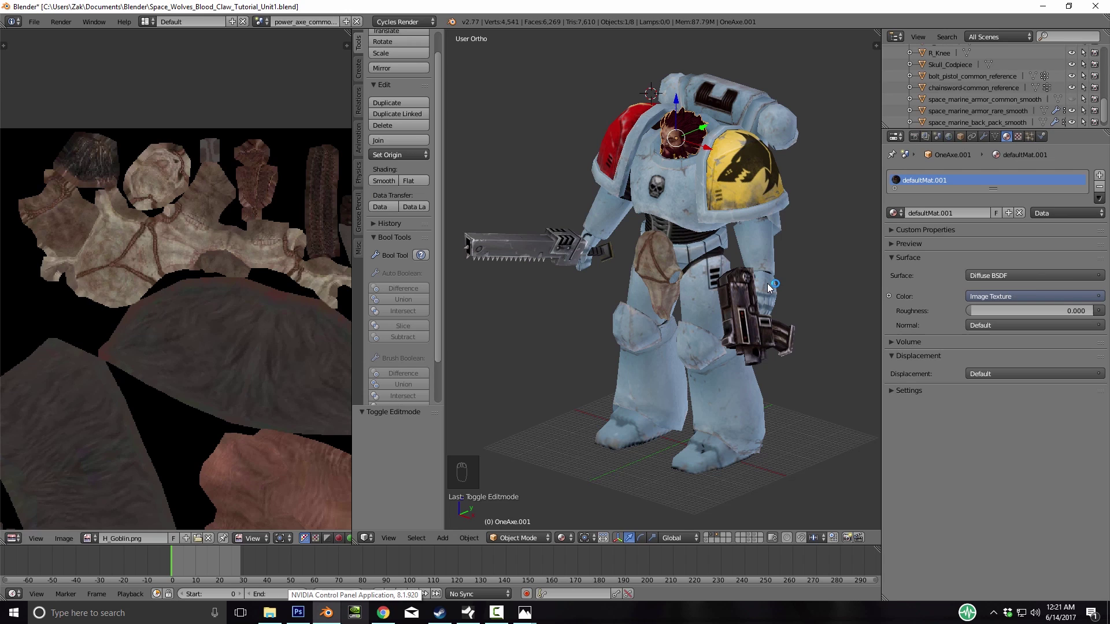
left_click(13, 538)
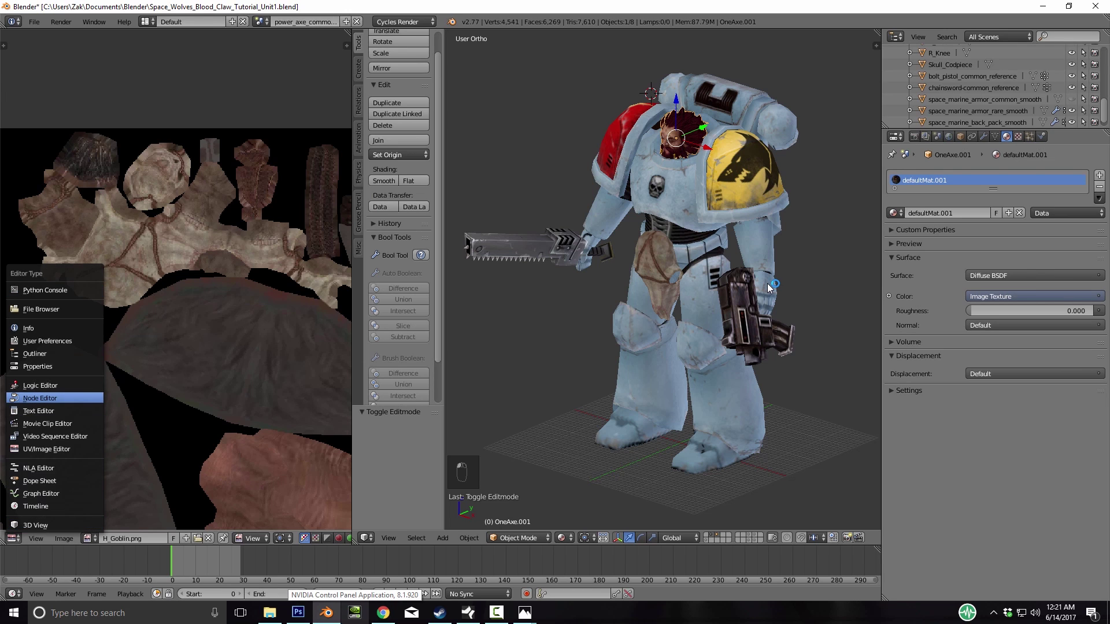
left_click(40, 397)
left_click(97, 252)
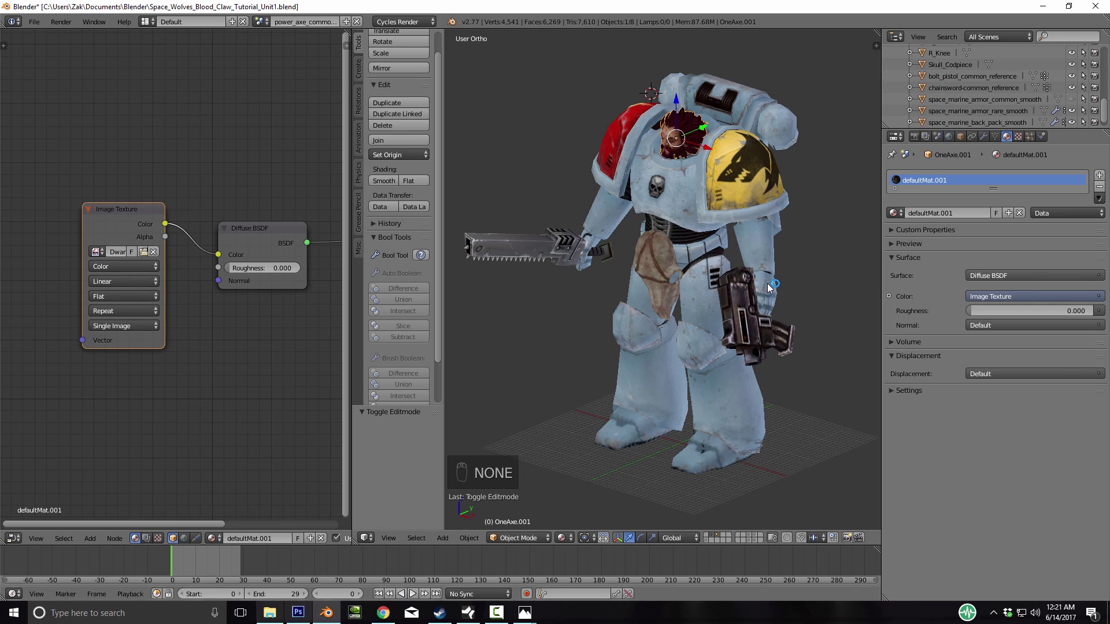
Return the node area to the UV/Image Editor and display the Dwarf_6.png image in it
left_click(13, 538)
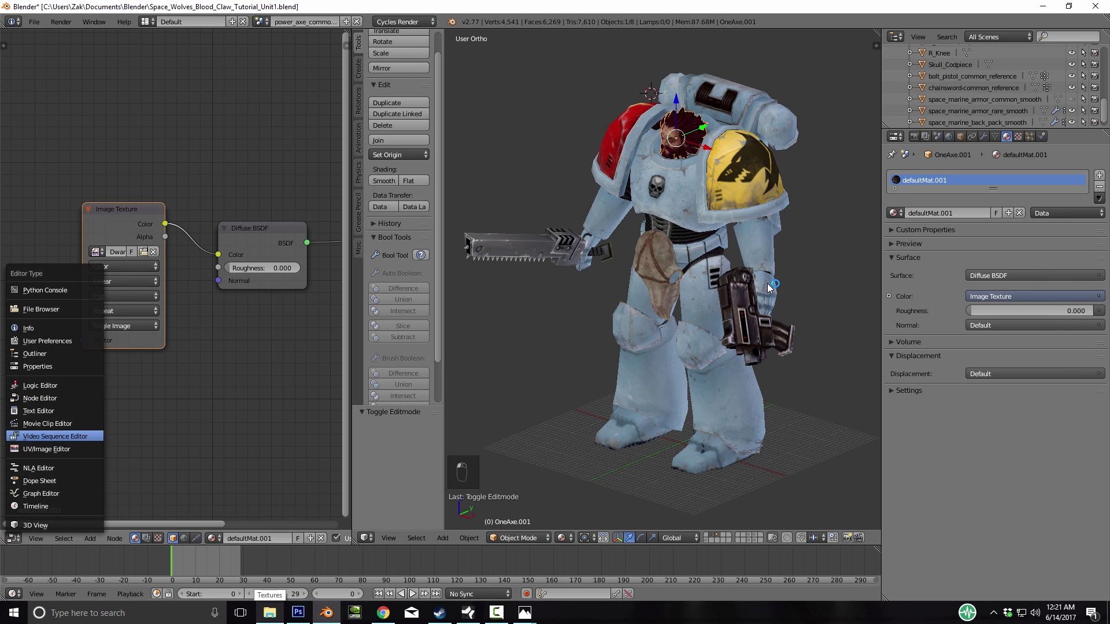
left_click(39, 449)
left_click(90, 538)
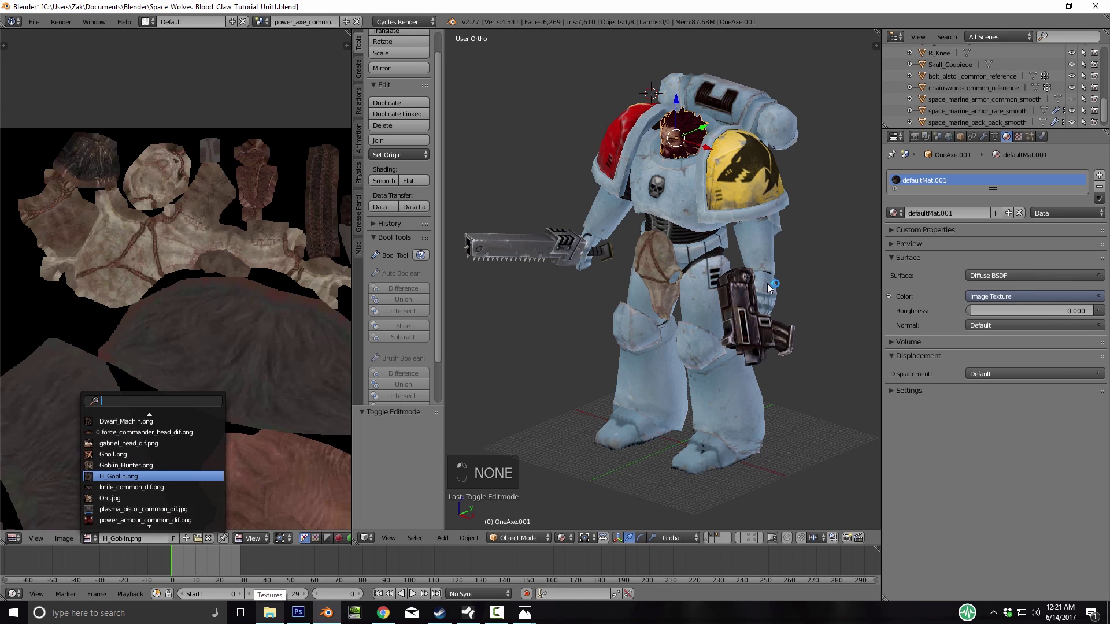
scroll(121, 516, "up", 18)
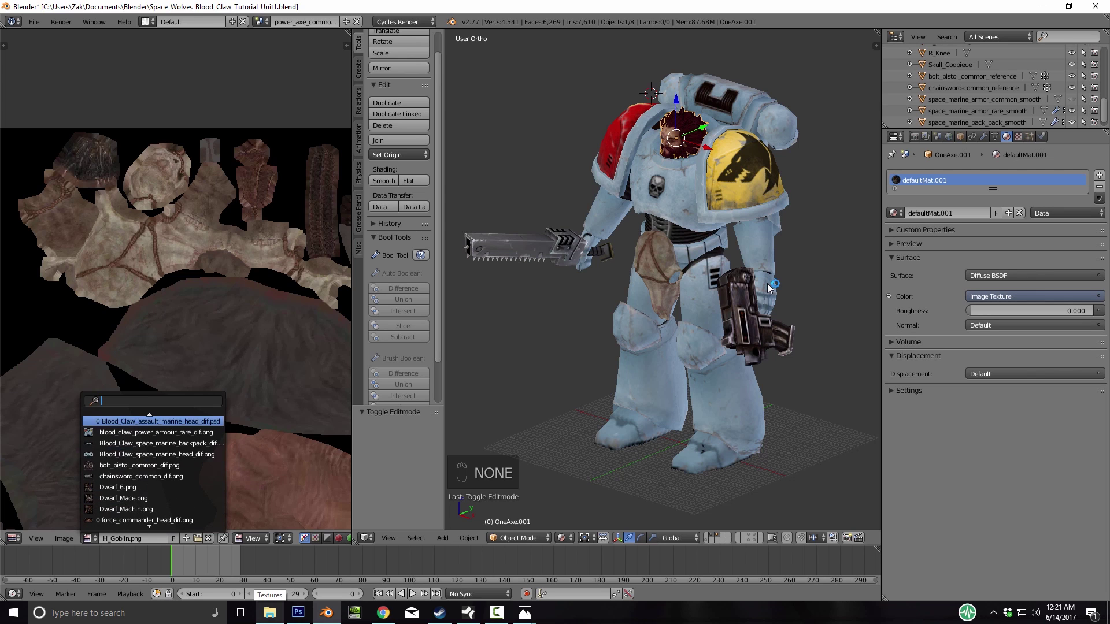
left_click(121, 487)
scroll(177, 329, "down", 8)
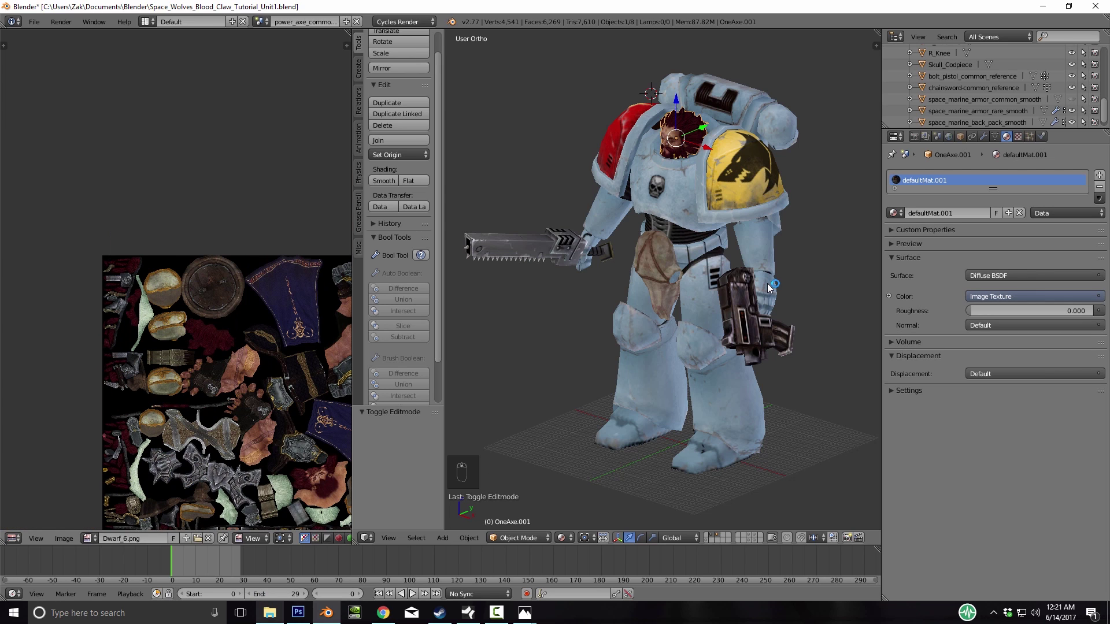
Select the whole OneAxe.001 head mesh in Edit Mode and examine where its UV islands lie on Dwarf_6.png
key("Tab")
key("a")
key("a")
key("a")
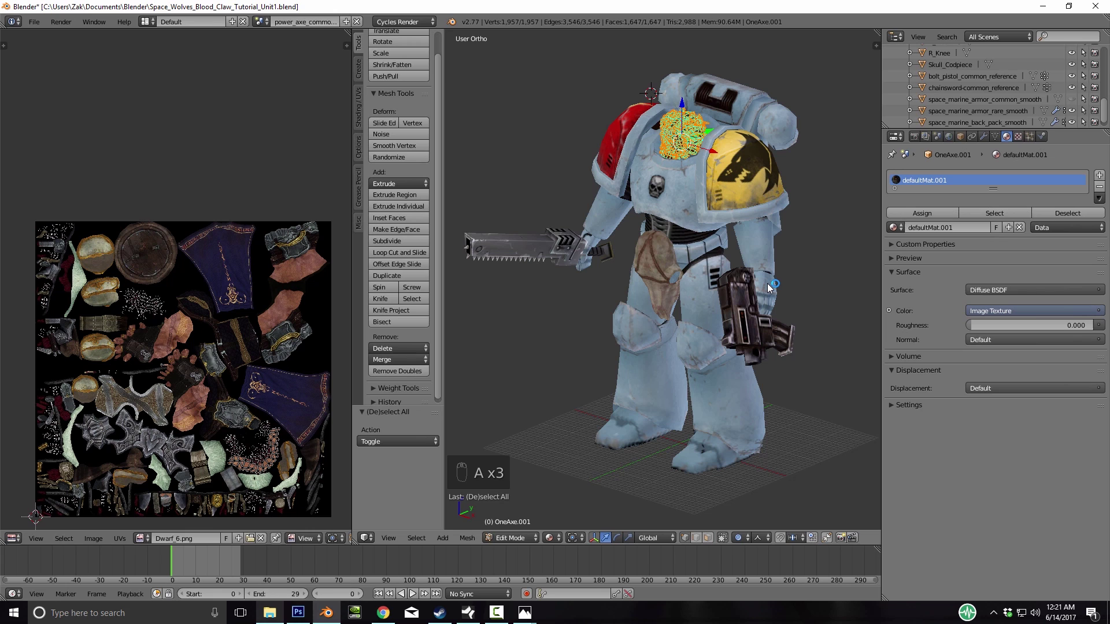
key("a")
scroll(176, 279, "up", 5)
middle_click_drag(176, 279, 251, 341)
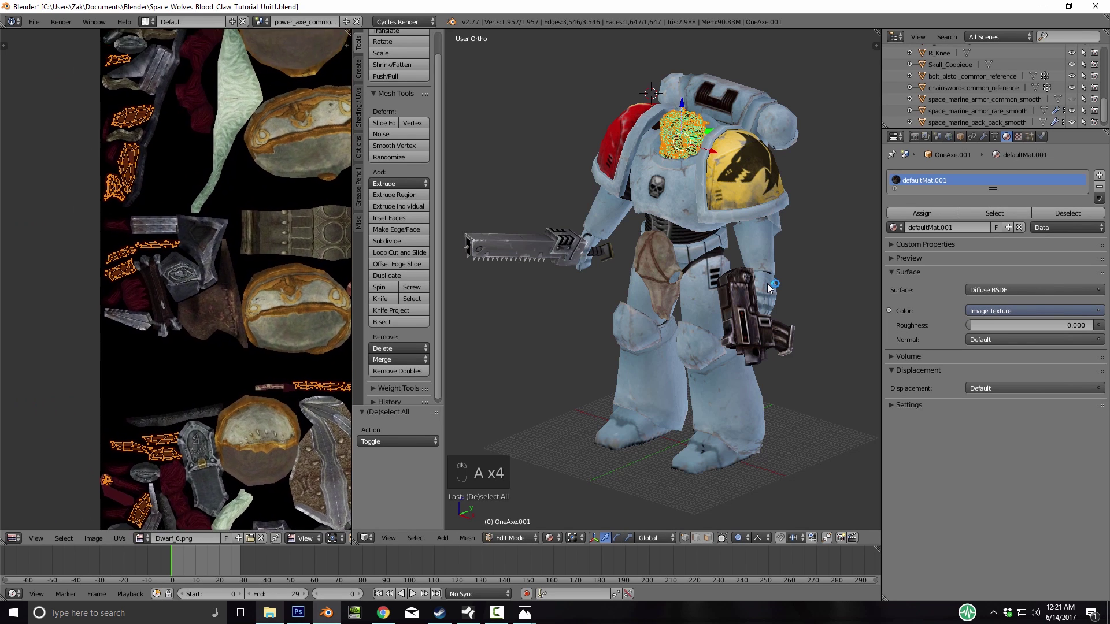
scroll(177, 279, "up", 4)
middle_click_drag(176, 231, 176, 465)
scroll(176, 279, "down", 7)
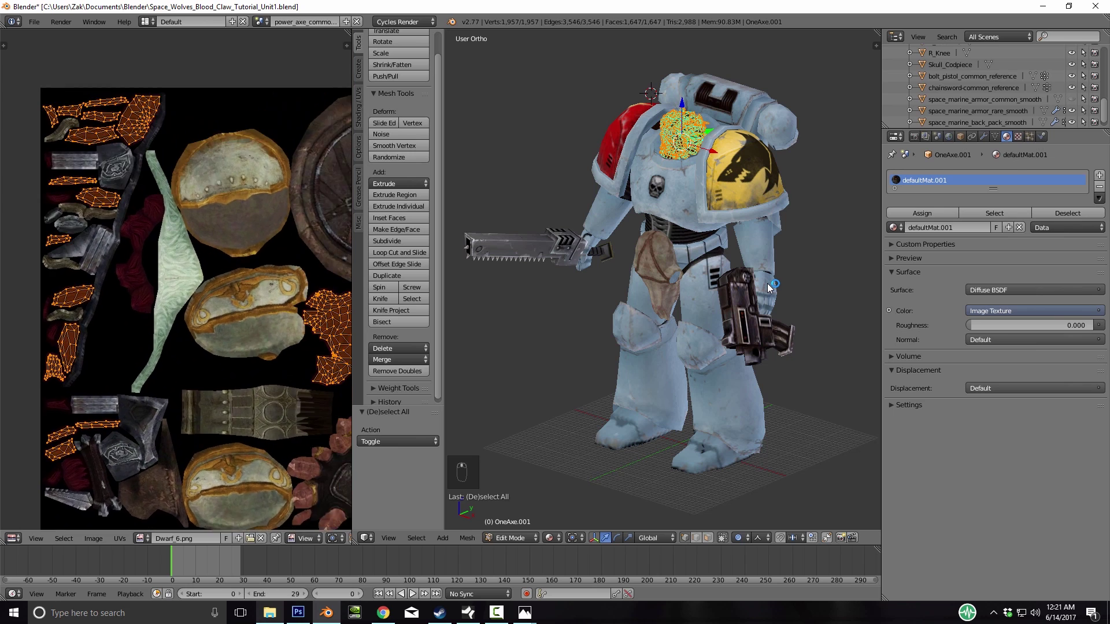
scroll(176, 279, "up", 7)
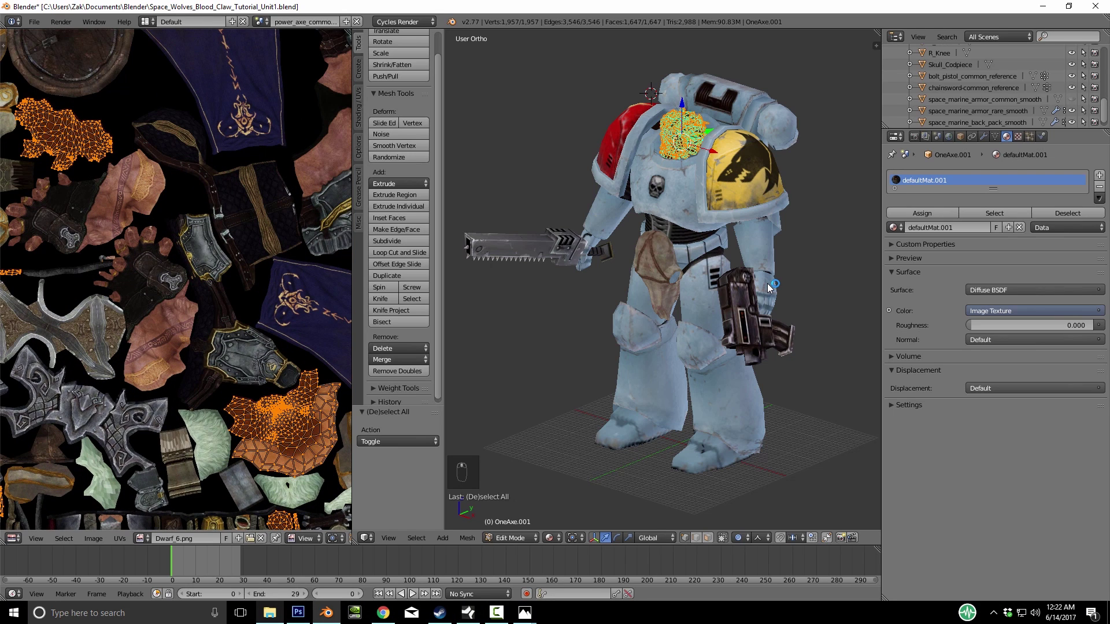
scroll(177, 279, "down", 6)
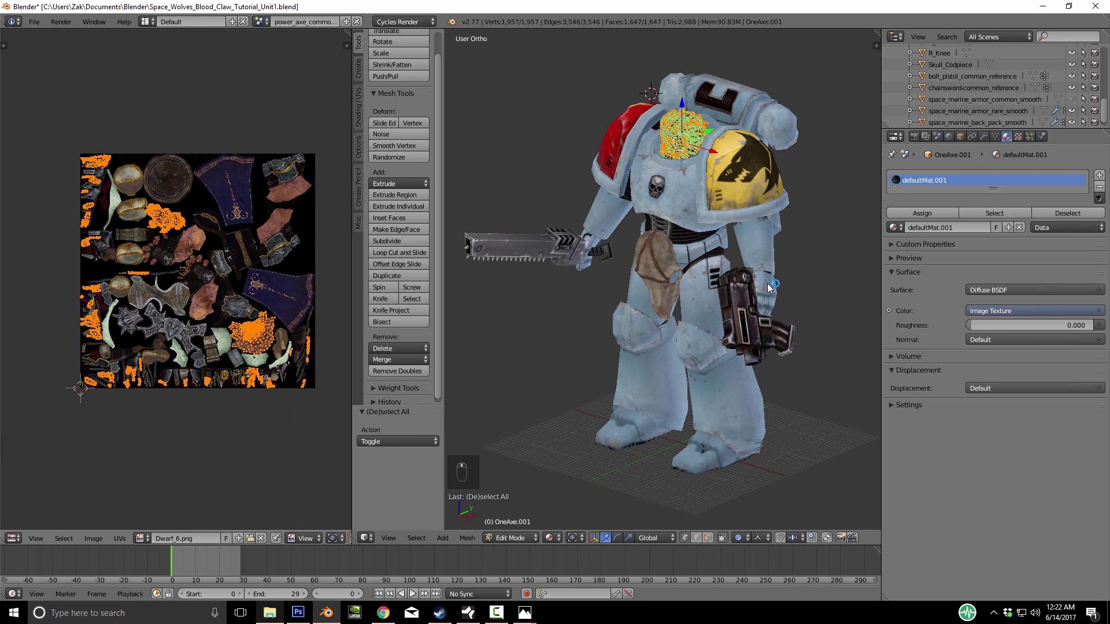
middle_click_drag(195, 270, 176, 288)
scroll(176, 279, "up", 2)
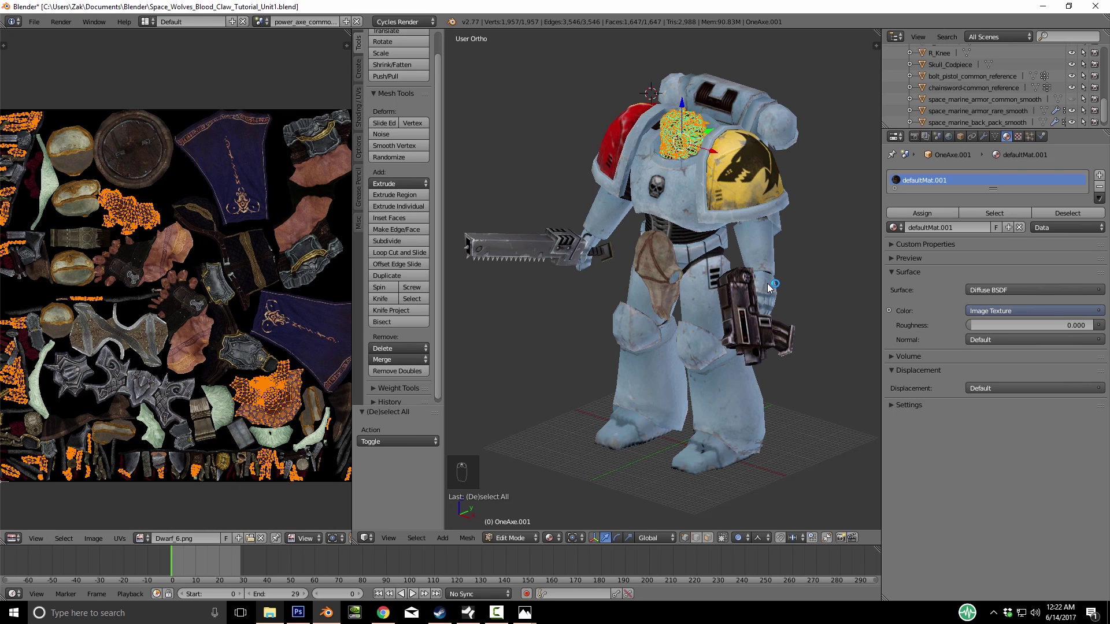
Switch to Photoshop, open Dwarf_6.png as its own document and copy it into the Blood_Claw_Unit1 texture as a new layer
key("alt+Tab")
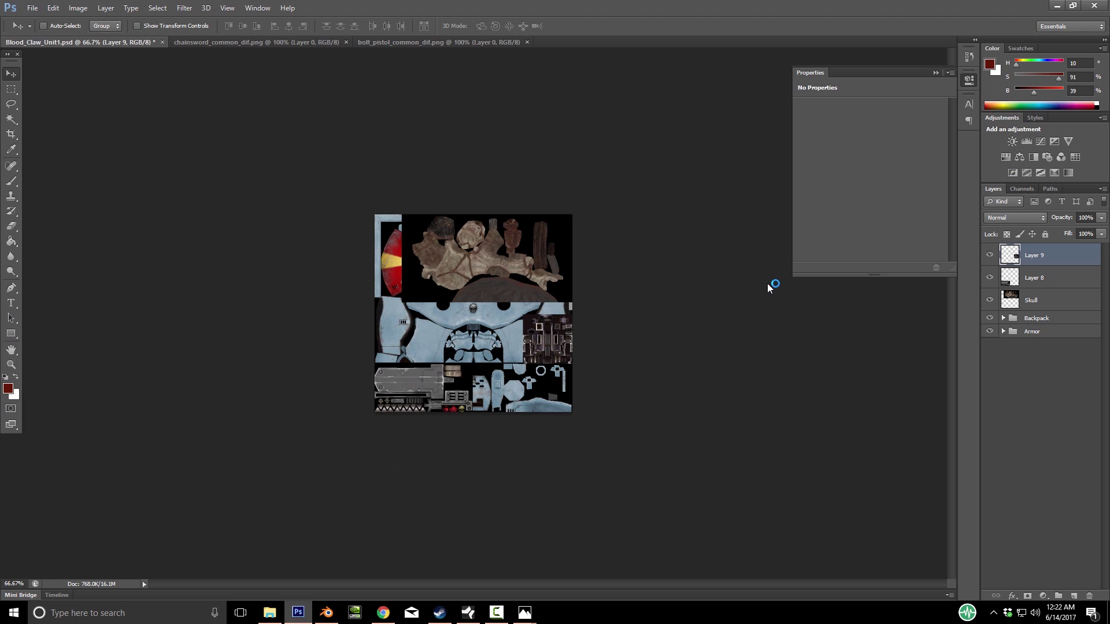
key("alt+f")
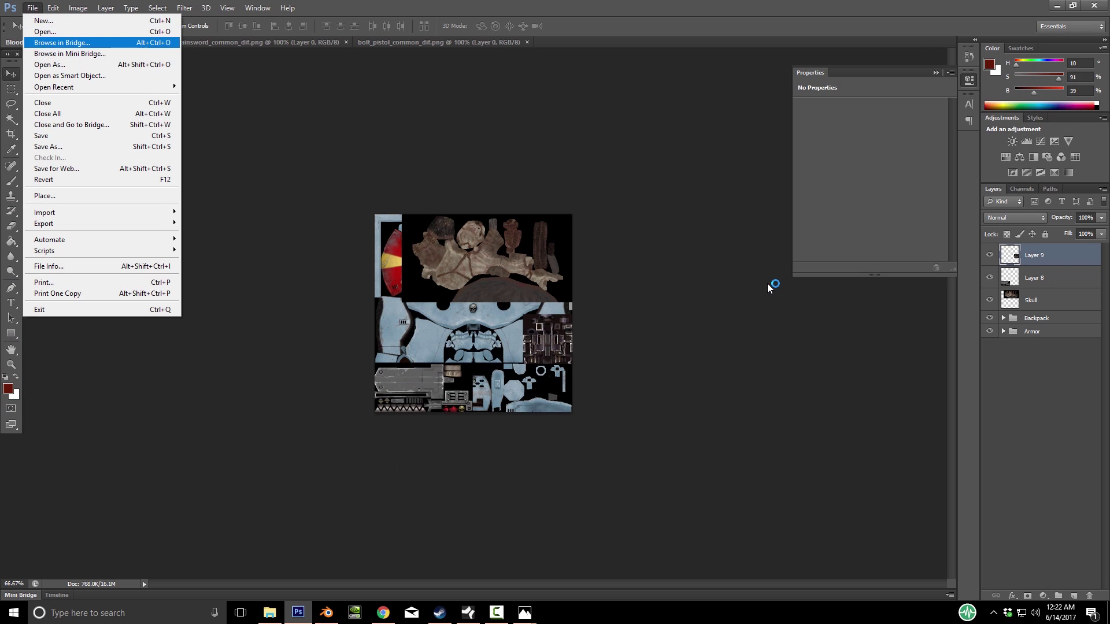
key("Return")
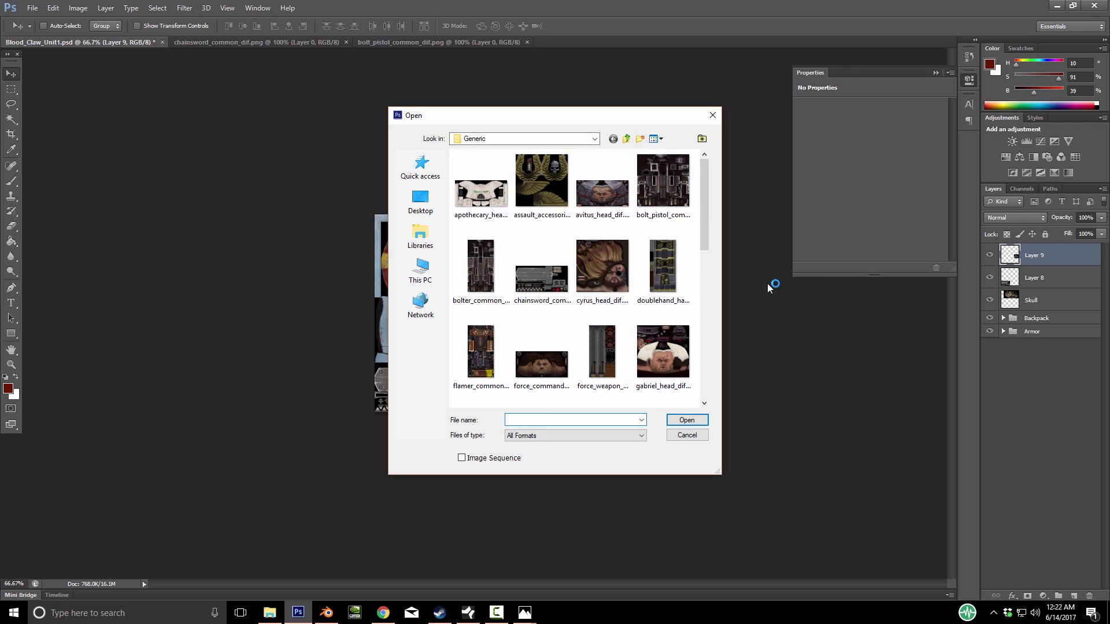
left_click(626, 138)
left_click(626, 139)
left_click(626, 138)
double_click(542, 198)
double_click(476, 168)
double_click(541, 181)
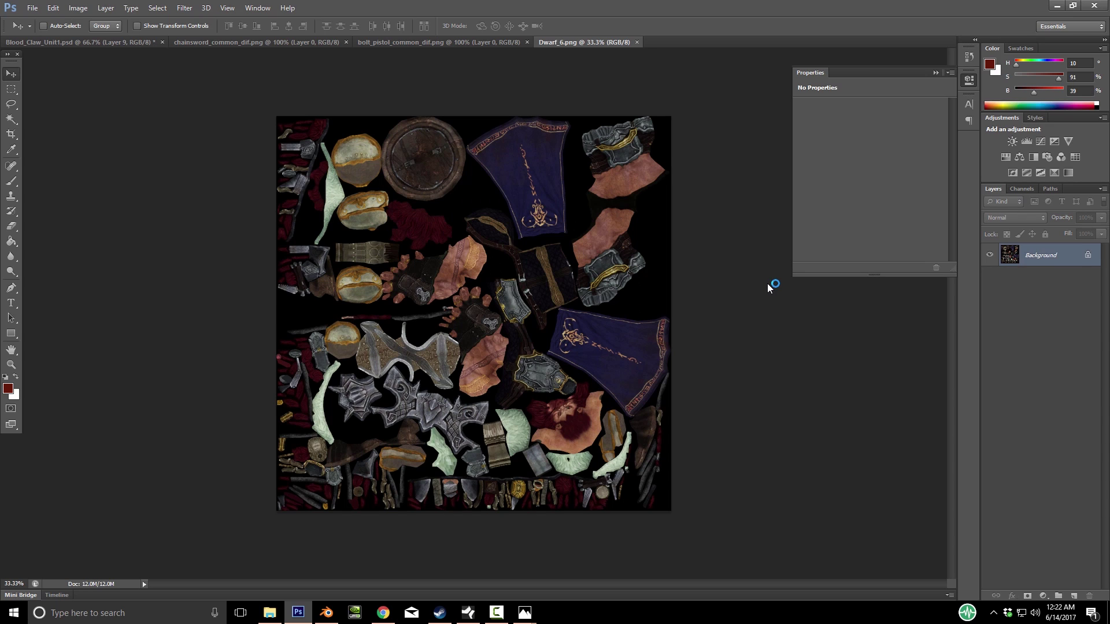
mouse_move(359, 231)
left_mouse_down()
mouse_move(161, 103)
mouse_move(109, 43)
mouse_move(231, 116)
mouse_move(451, 295)
left_mouse_up()
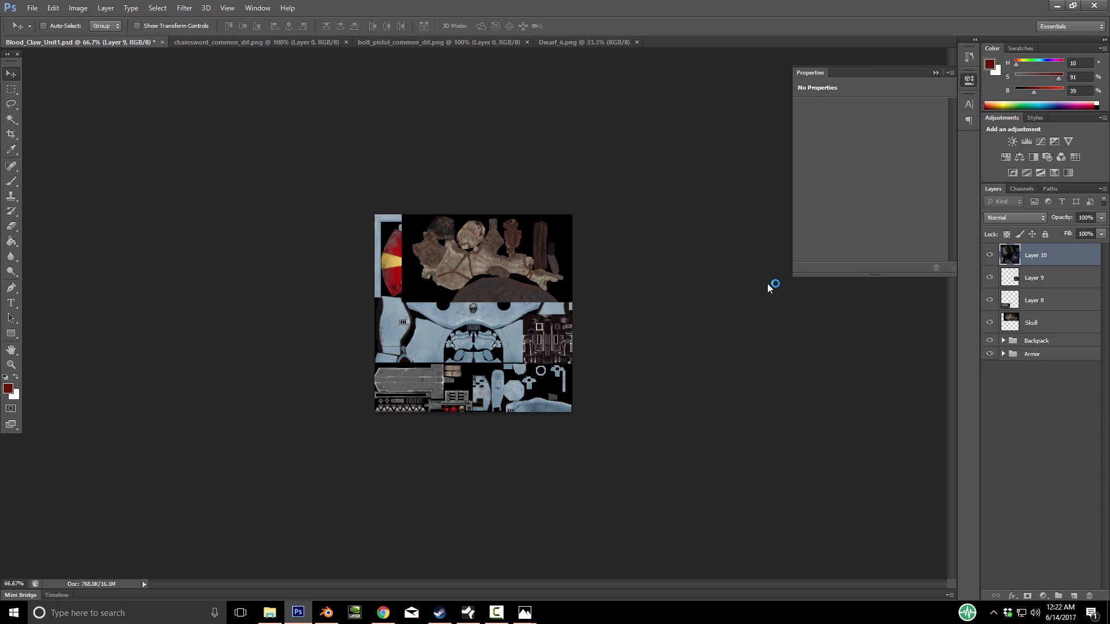
Shift the Dwarf_6 layer within the Blood_Claw_Unit1 texture and compare it with the head's UV islands in Blender
mouse_move(520, 315)
left_mouse_down()
mouse_move(401, 234)
mouse_move(561, 326)
mouse_move(543, 348)
mouse_move(563, 295)
mouse_move(553, 299)
mouse_move(505, 239)
mouse_move(552, 368)
mouse_move(695, 419)
mouse_move(554, 360)
mouse_move(666, 389)
mouse_move(591, 318)
mouse_move(572, 325)
left_mouse_up()
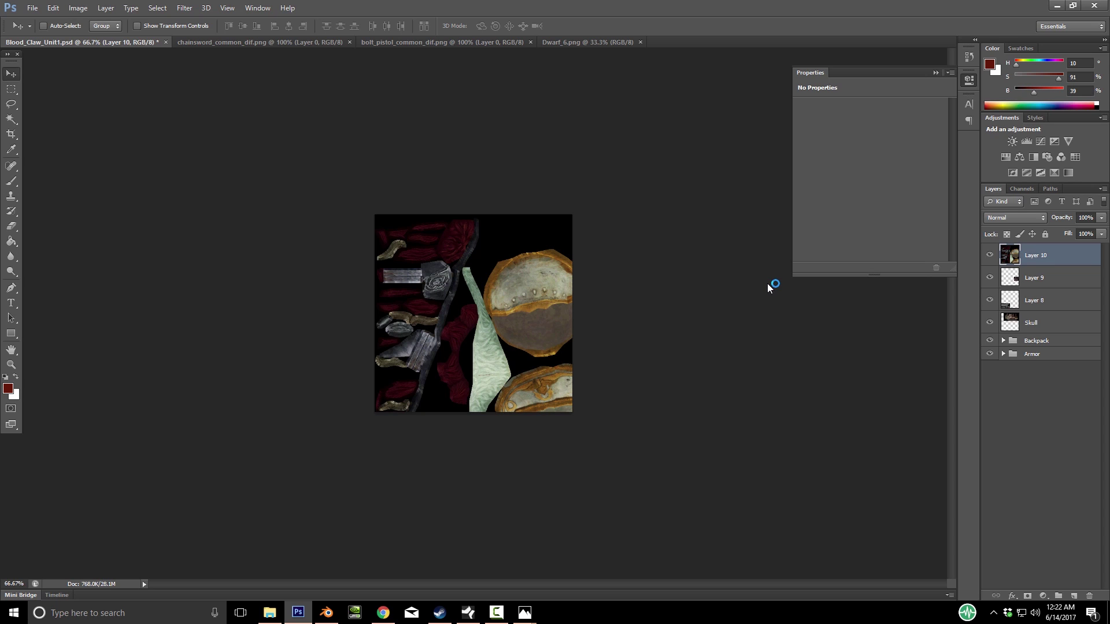
left_click(326, 613)
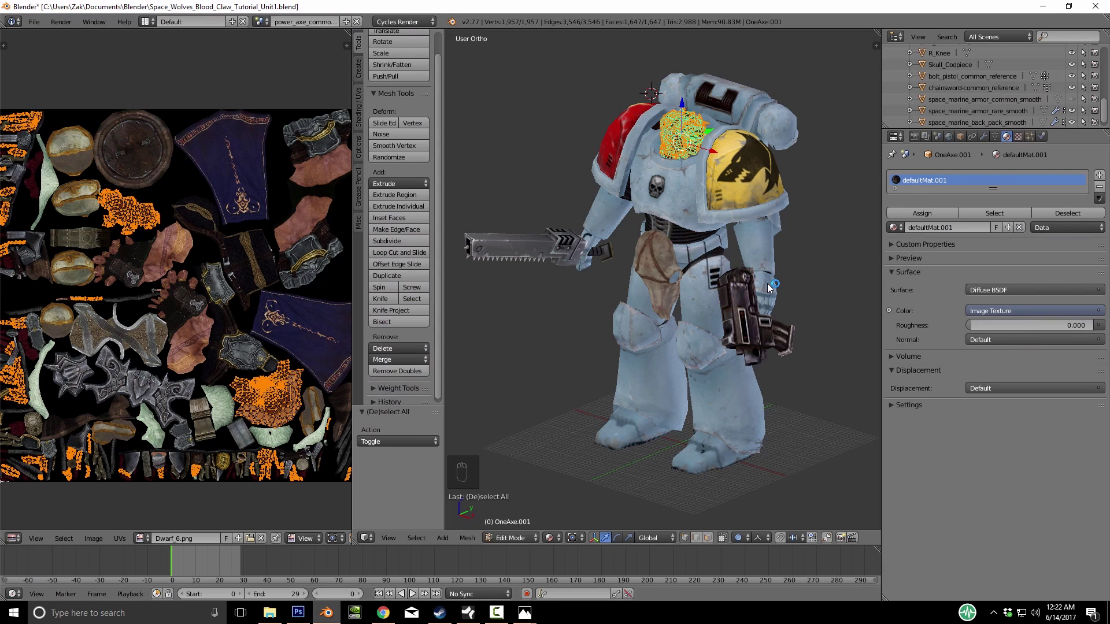
scroll(176, 279, "down", 3)
scroll(175, 280, "up", 2)
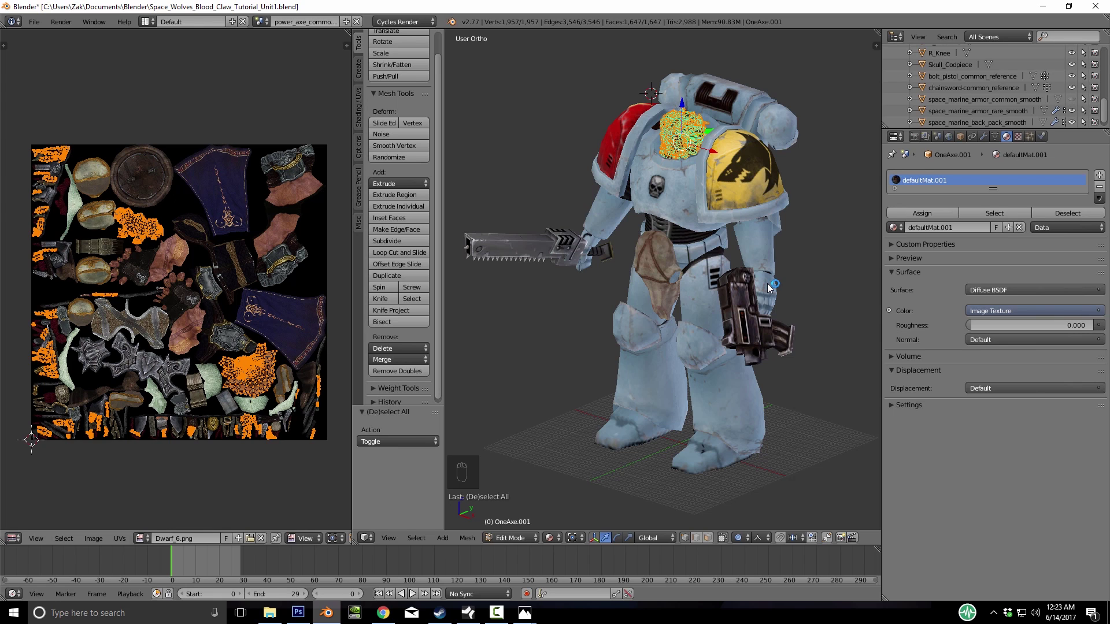
key("alt+Tab")
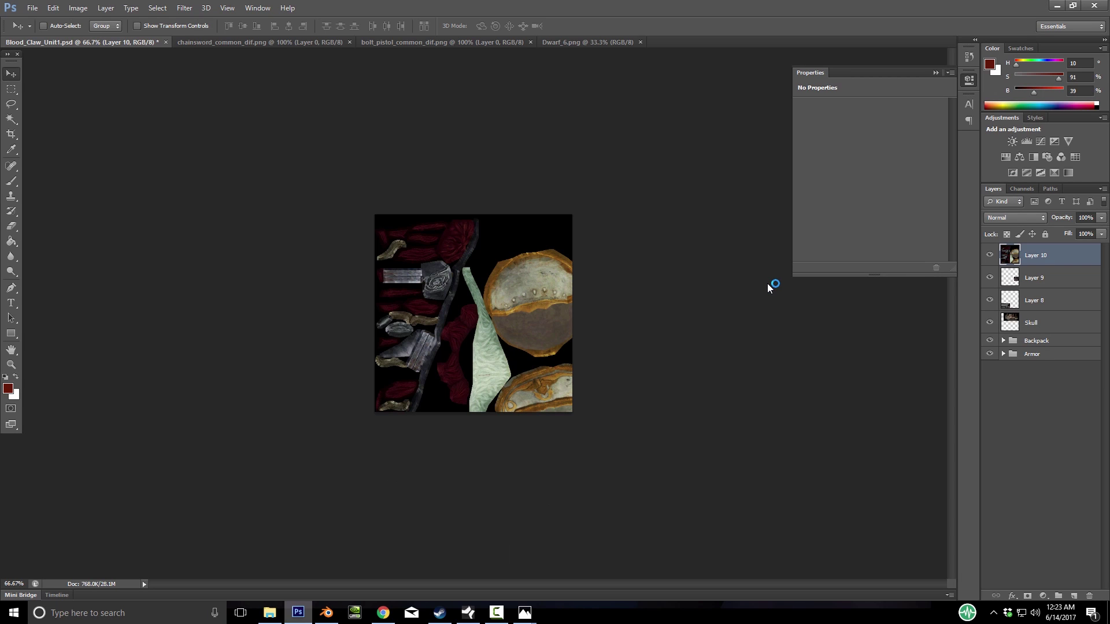
Delete Layer 10 with the Dwarf_6 image from the Blood_Claw_Unit1 document
left_click_drag(492, 286, 520, 295)
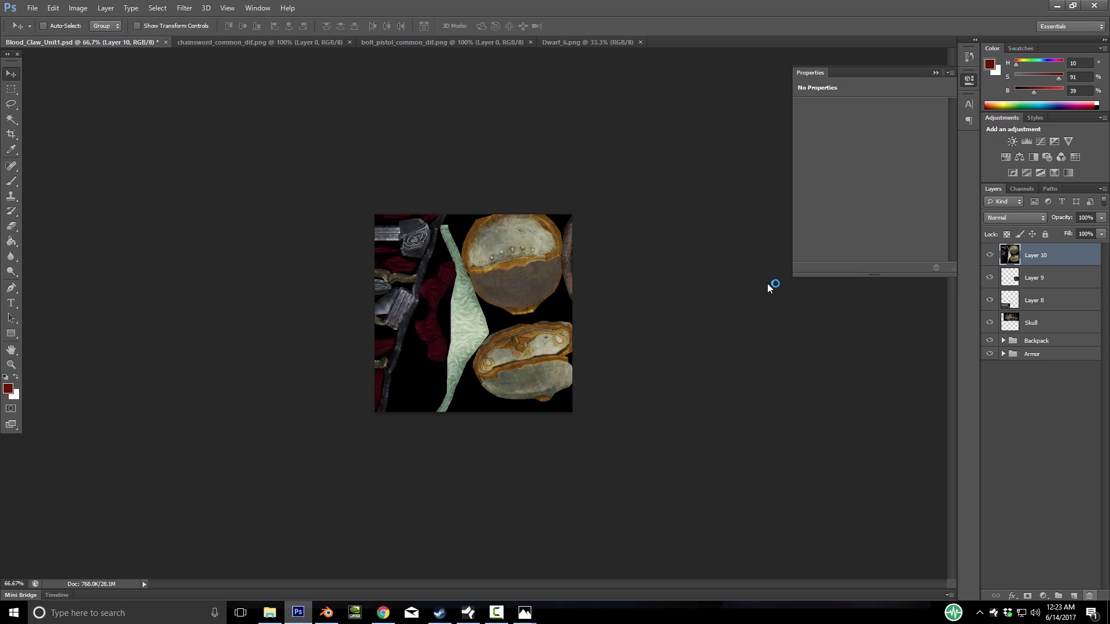
left_click(1089, 596)
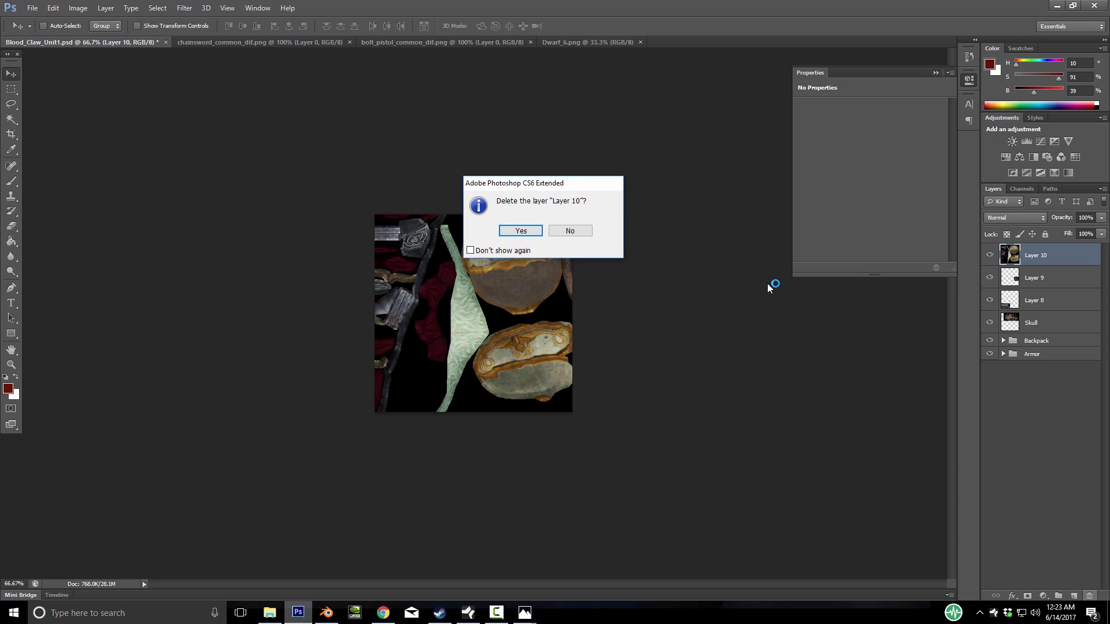
key("Return")
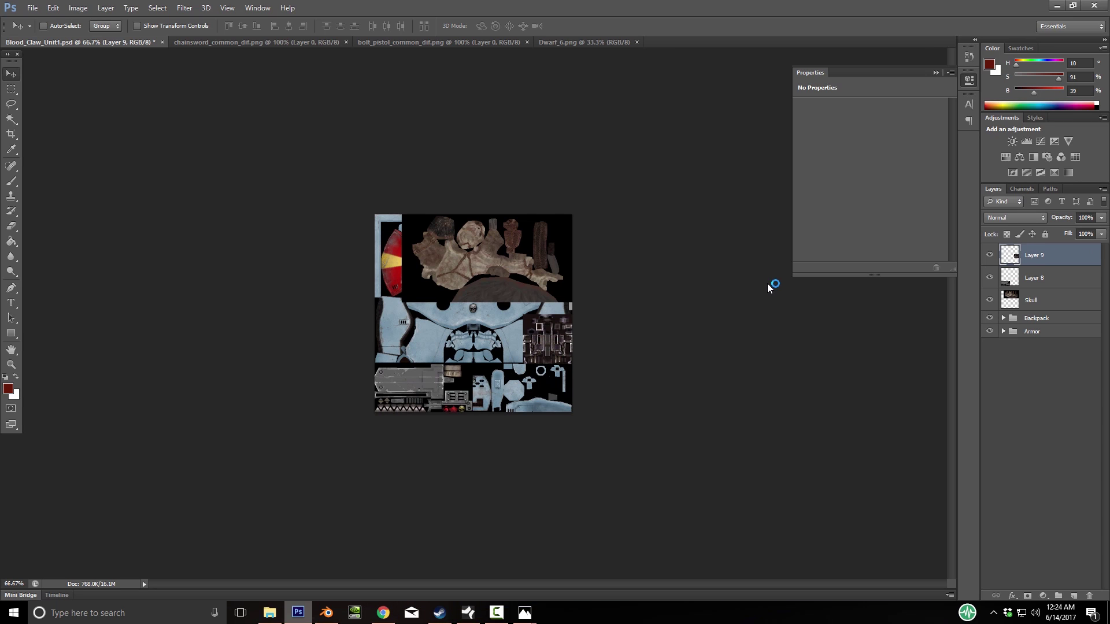
Copy all layers and groups of Blood_Claw_Unit1 into the Dwarf_6.png document and place them in the image's upper-right corner
key("ctrl+alt+a")
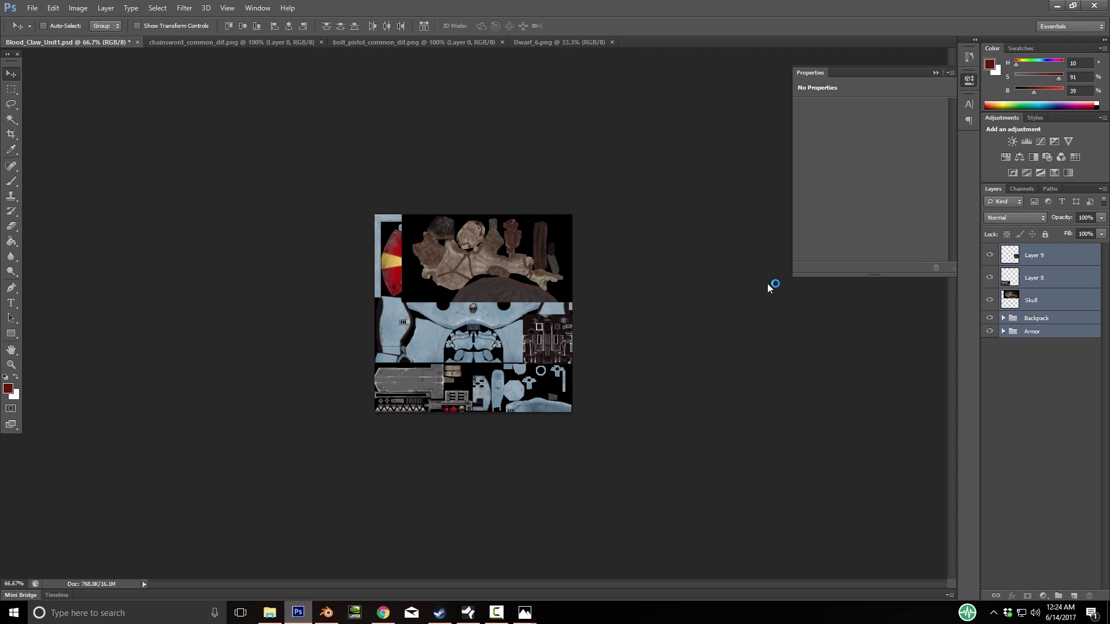
left_click_drag(473, 289, 474, 248)
left_click_drag(768, 287, 768, 287)
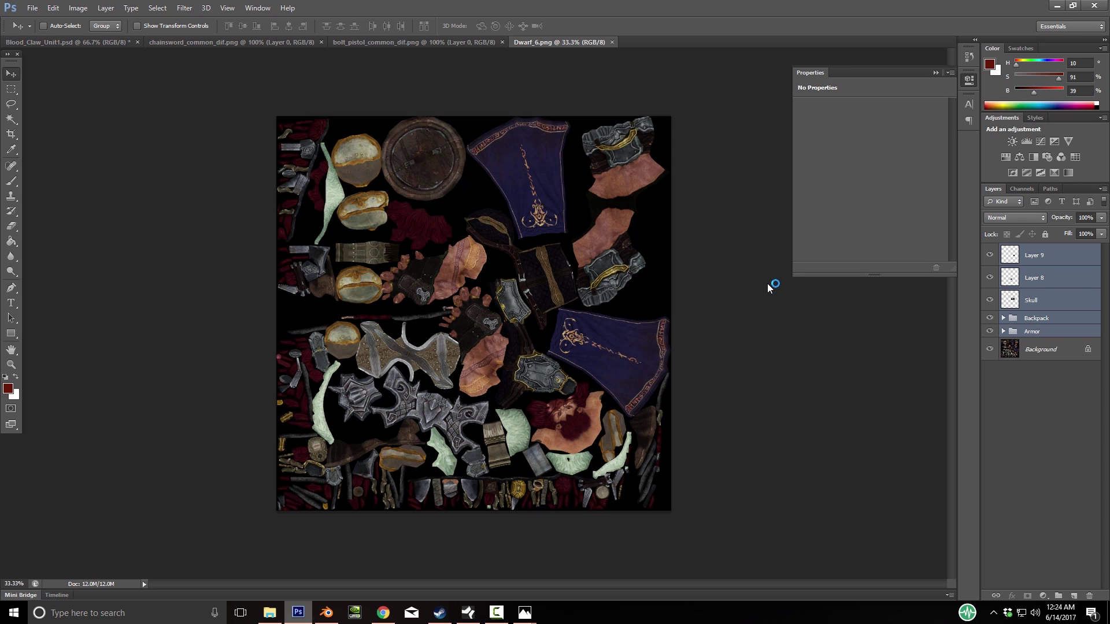
left_click_drag(532, 350, 640, 160)
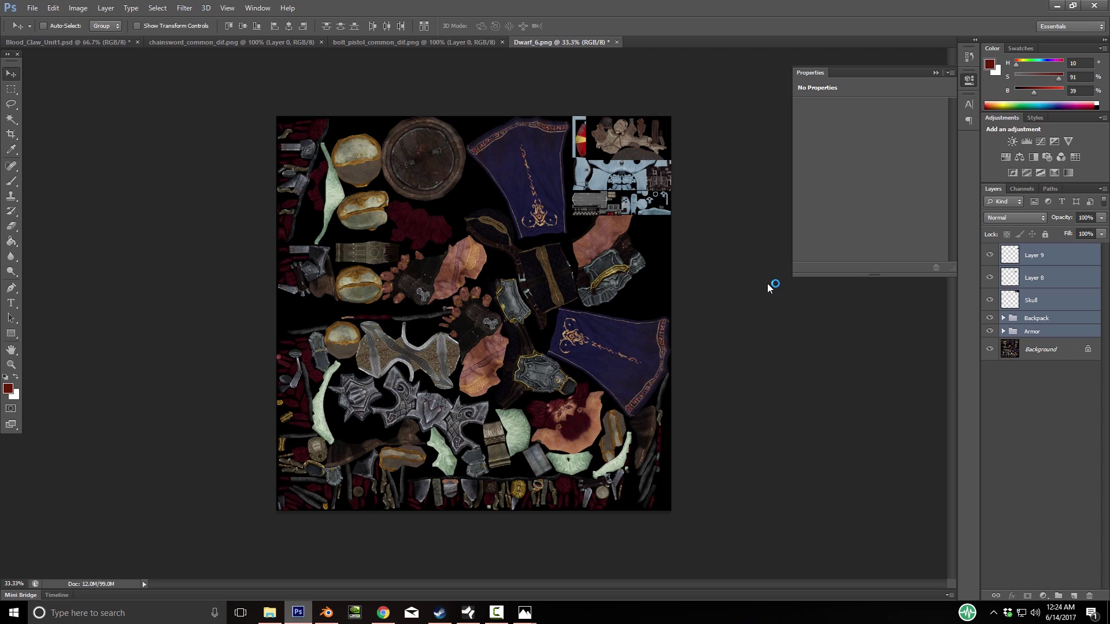
Move the bolt pistol texture on Layer 9 off the armour, directly beside it at the image's top edge
key("alt+bracketleft")
key("z")
left_click(770, 287)
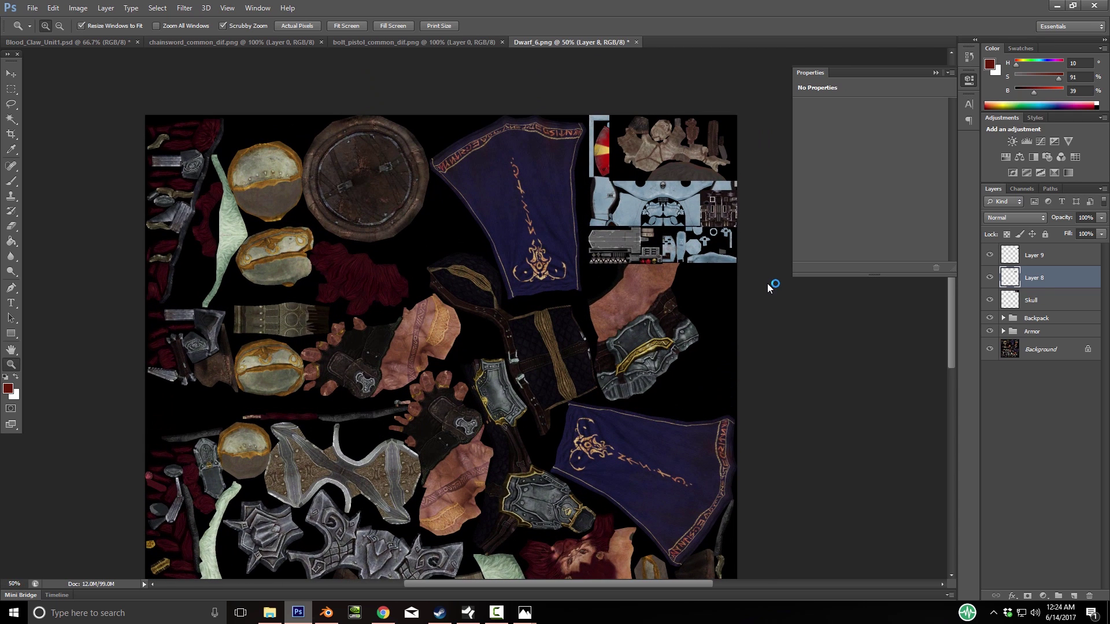
key("alt+bracketright")
key("v")
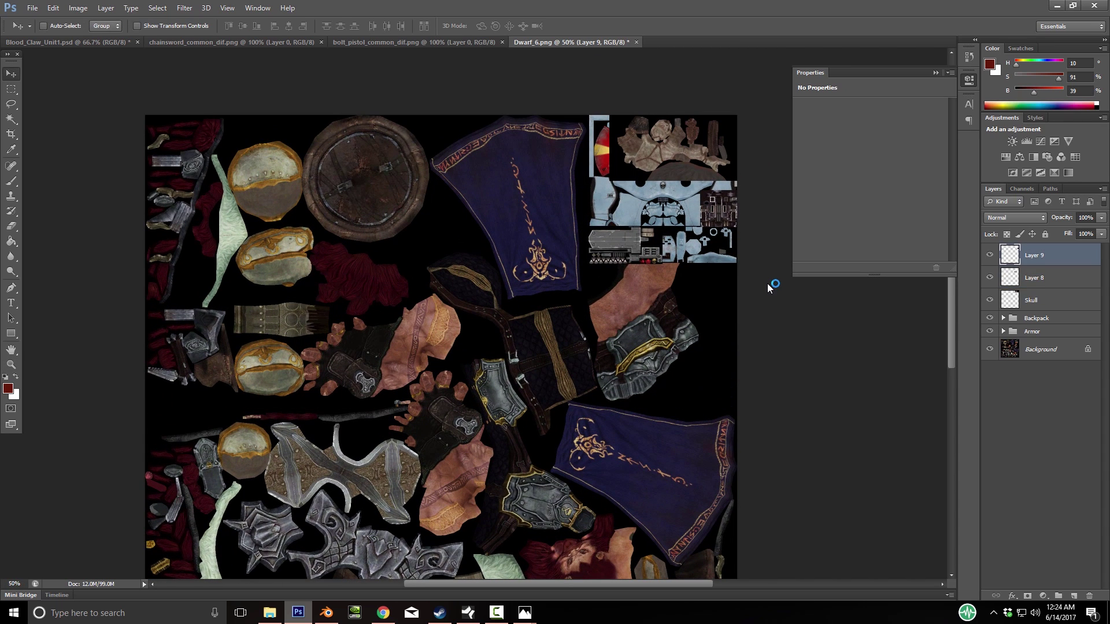
left_click_drag(566, 194, 508, 159)
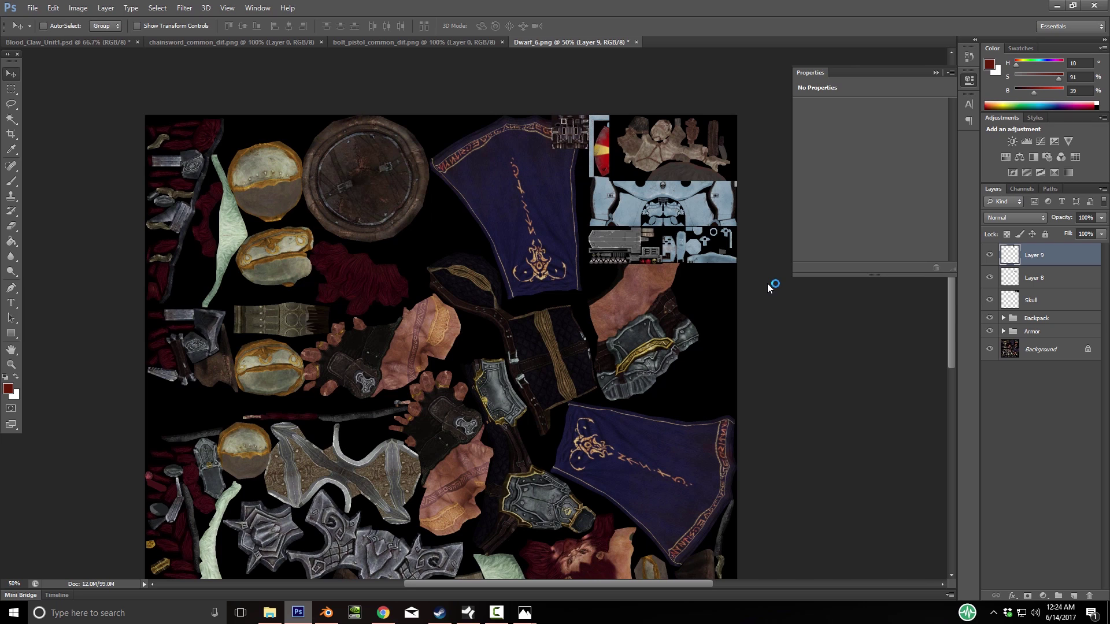
Move the chainsword texture on Layer 8 beside the bolt pistol texture and the Skull layer directly beneath both
key("alt+bracketleft")
left_click_drag(677, 225, 563, 113)
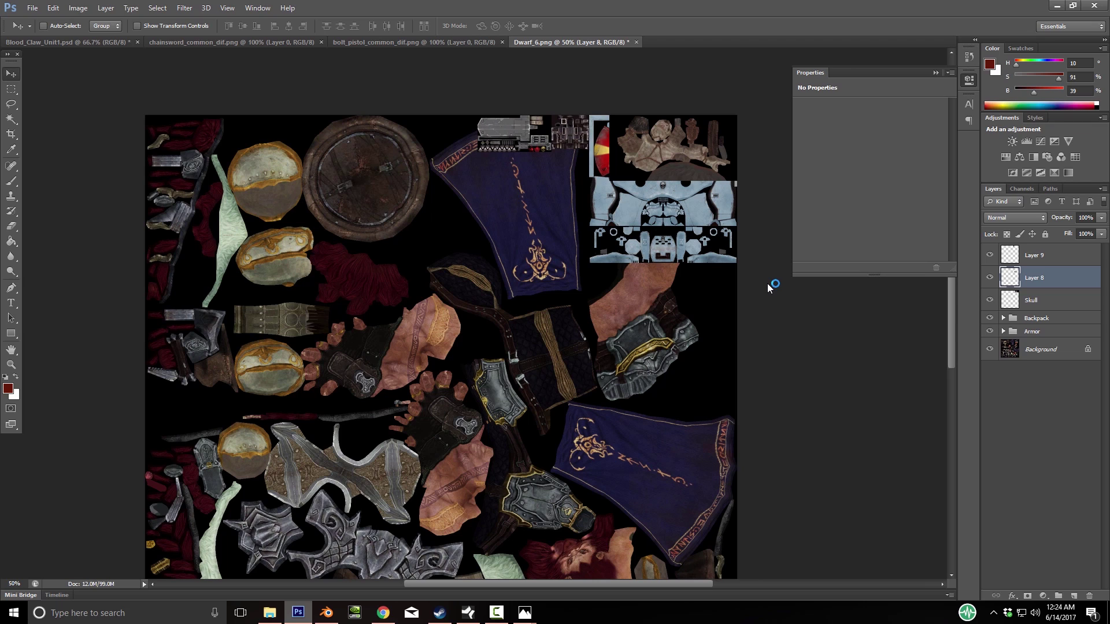
left_click_drag(702, 144, 556, 181, "ctrl")
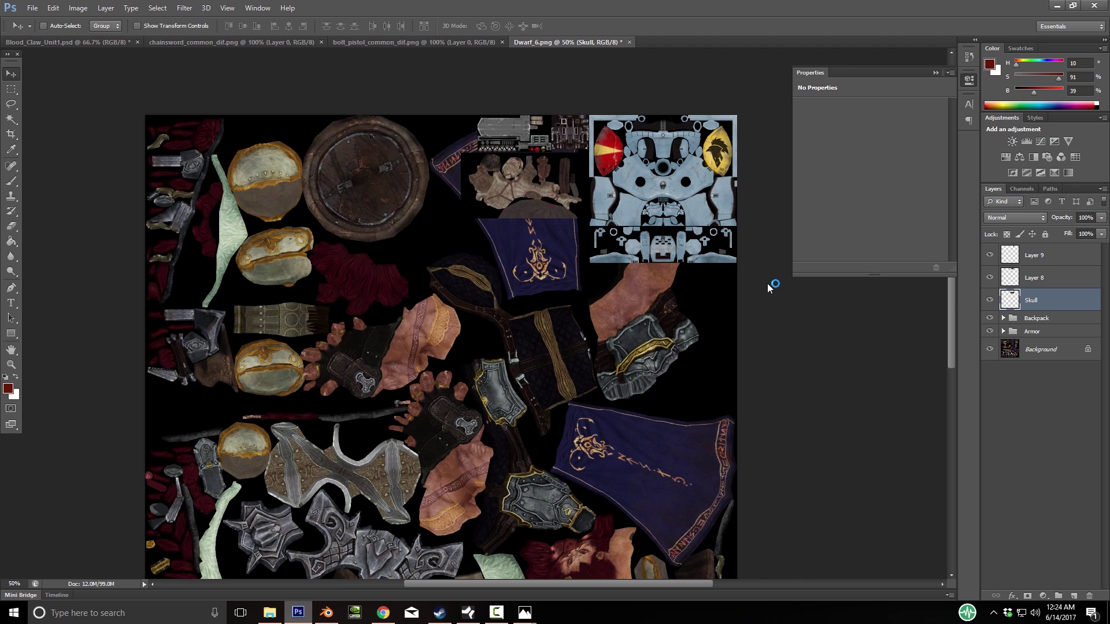
Move the Backpack group off the armour texture to the area just below it
left_click(1036, 317)
left_click_drag(654, 234, 646, 271)
key("z")
left_click(646, 271, "alt")
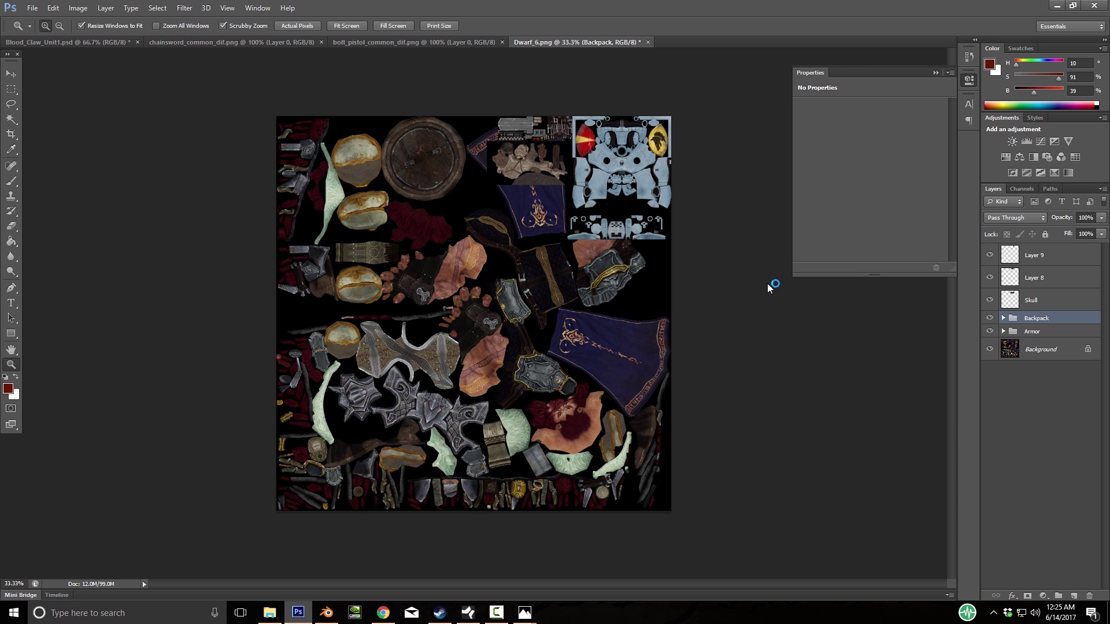
Switch to Blender to check the marine model and the head's UV islands on Dwarf_6.png, then return to Photoshop
key("alt+Tab")
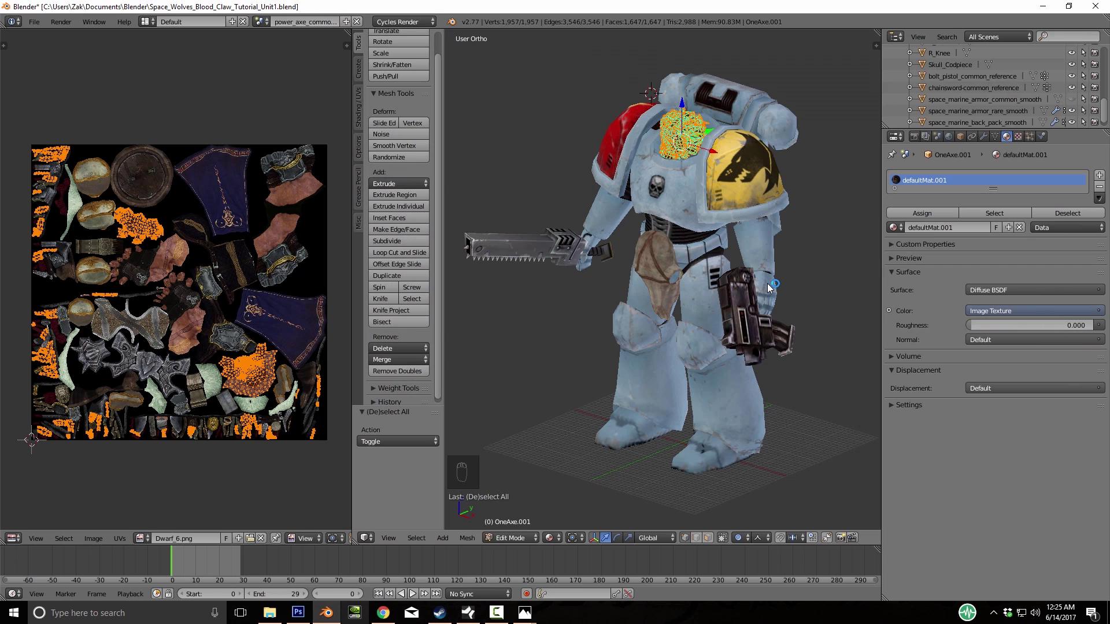
mouse_move(768, 288)
middle_mouse_down()
mouse_move(816, 280)
mouse_move(769, 287)
middle_mouse_up()
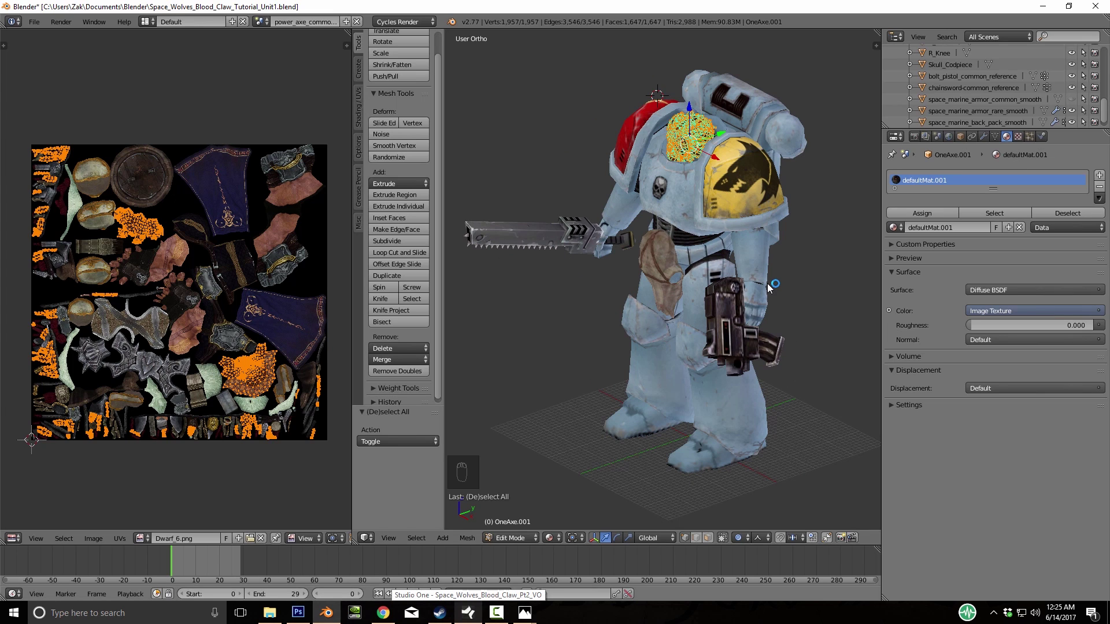
key("alt+Tab")
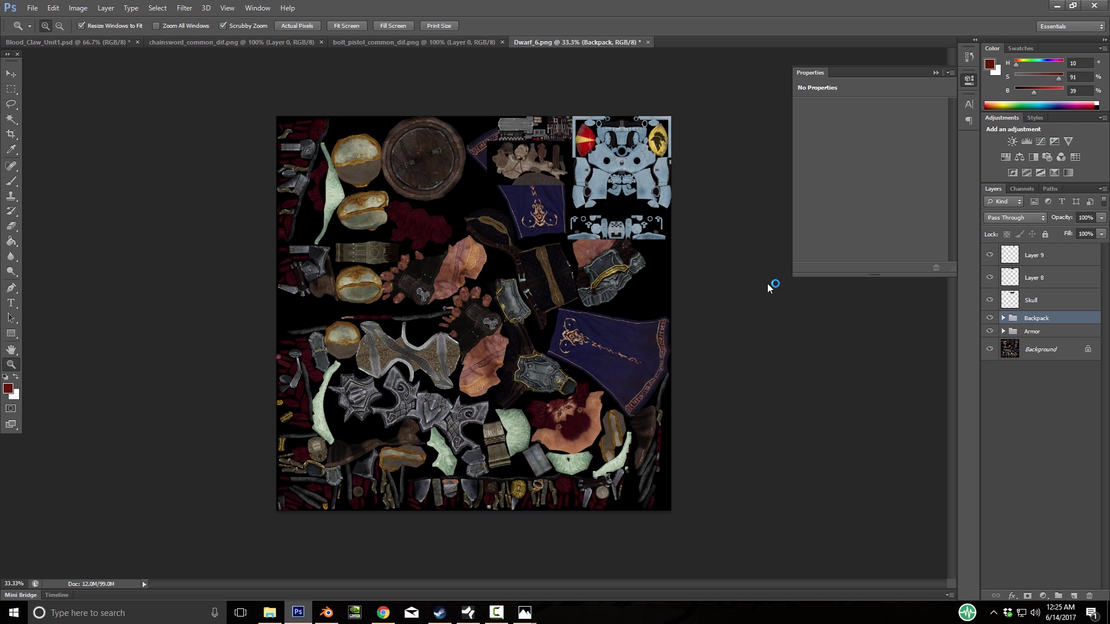
Try to save the combined Dwarf_6 document over Blood_Claw_Unit1.psd in the Space Wolves textures folder
key("alt+f")
key("Return")
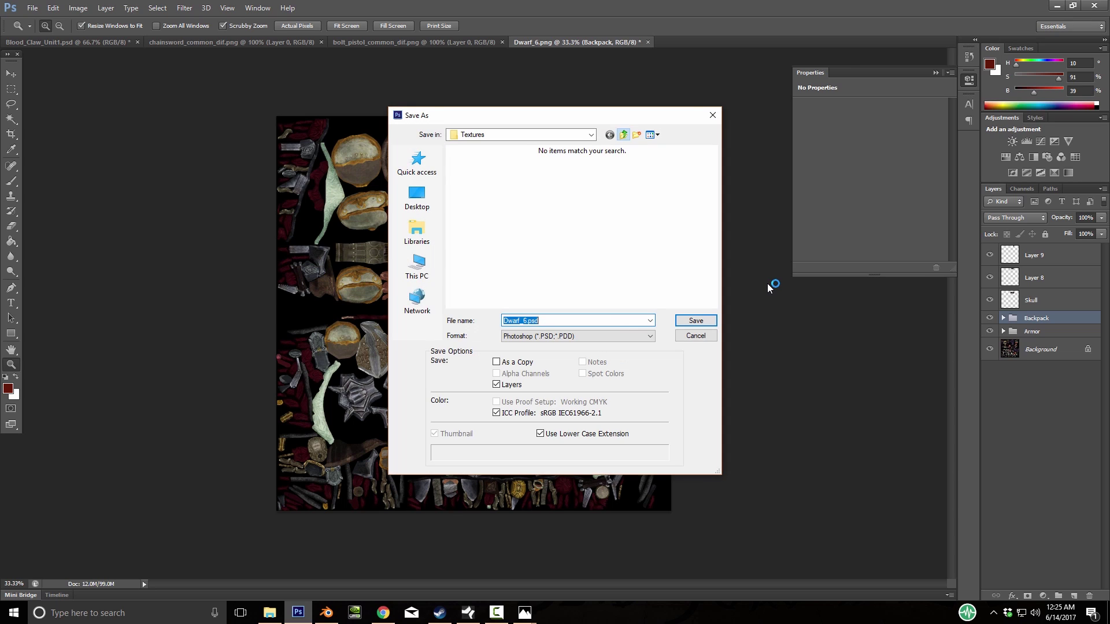
left_click(623, 135)
left_click(622, 135)
double_click(466, 186)
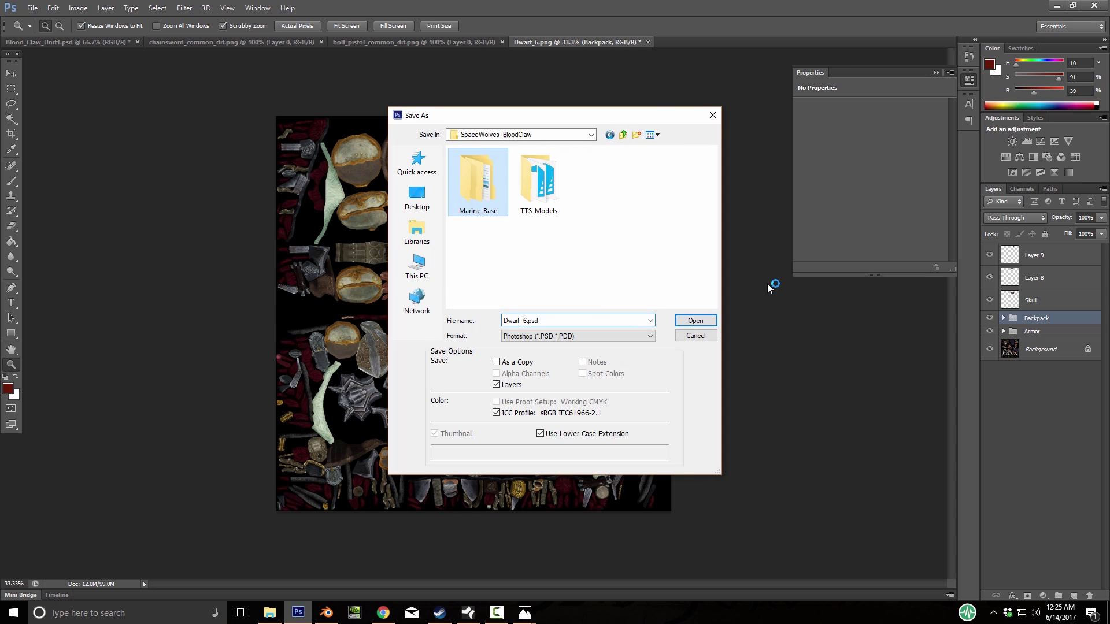
double_click(473, 175)
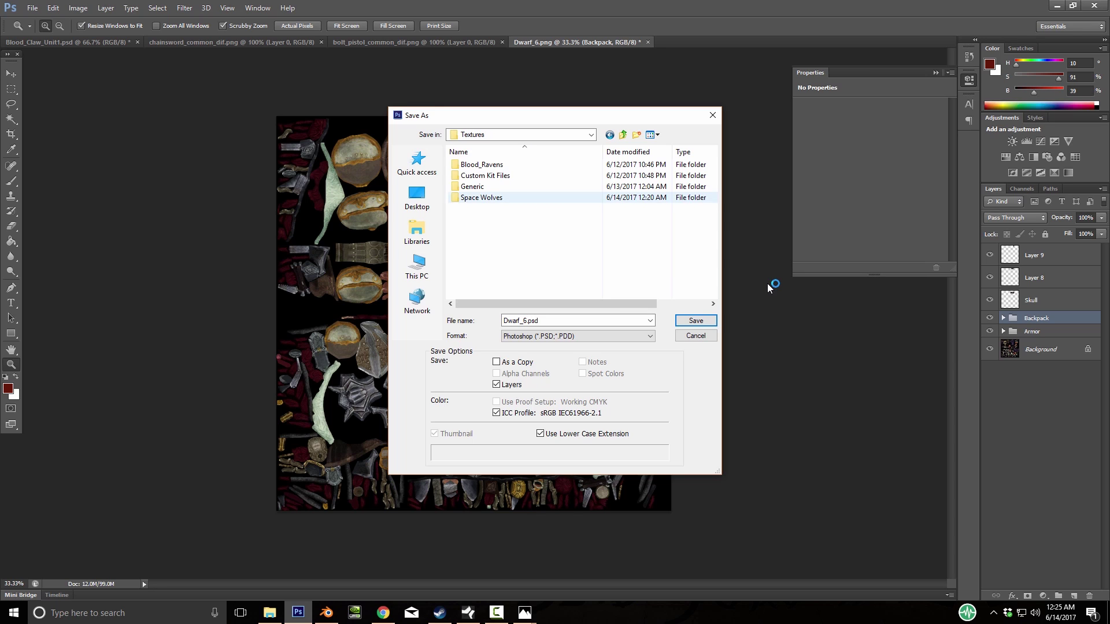
double_click(480, 197)
left_click(478, 266)
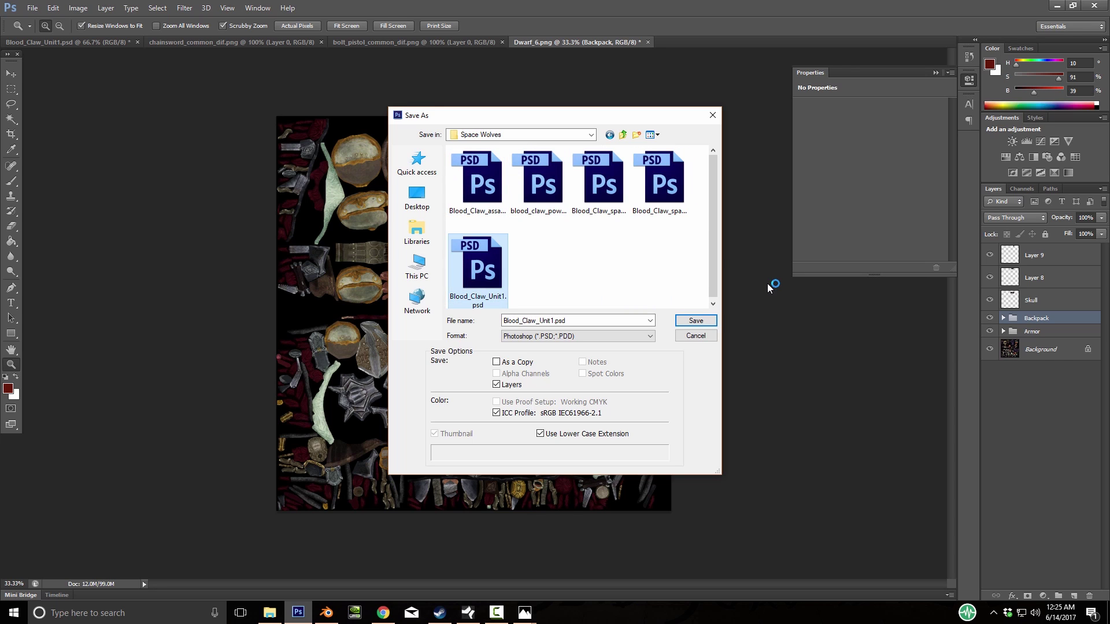
left_click(696, 321)
left_click(536, 230)
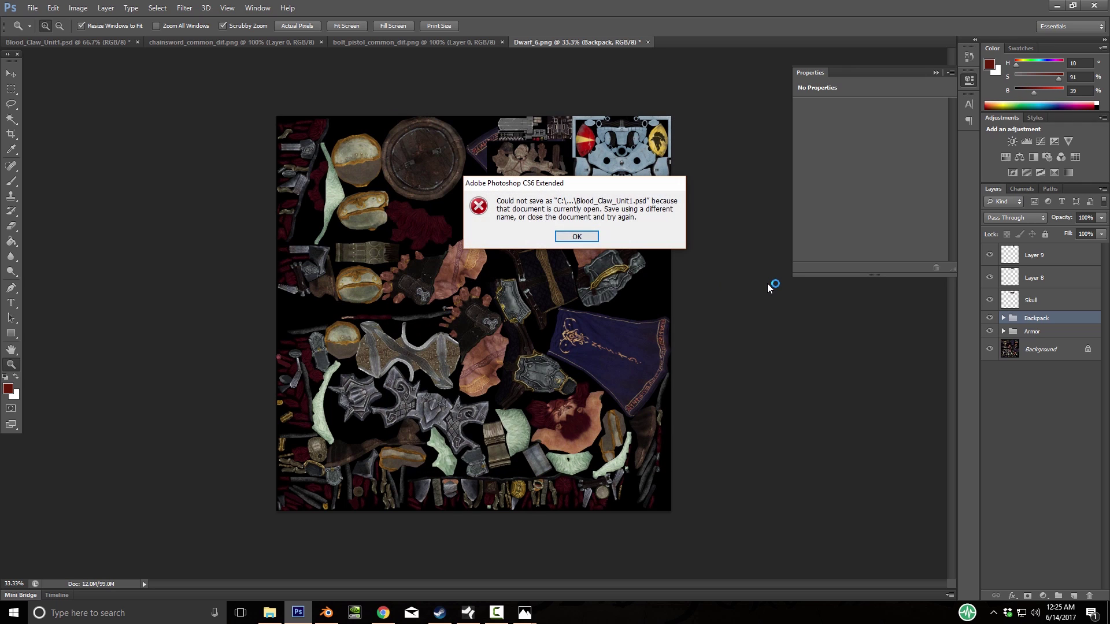
key("Return")
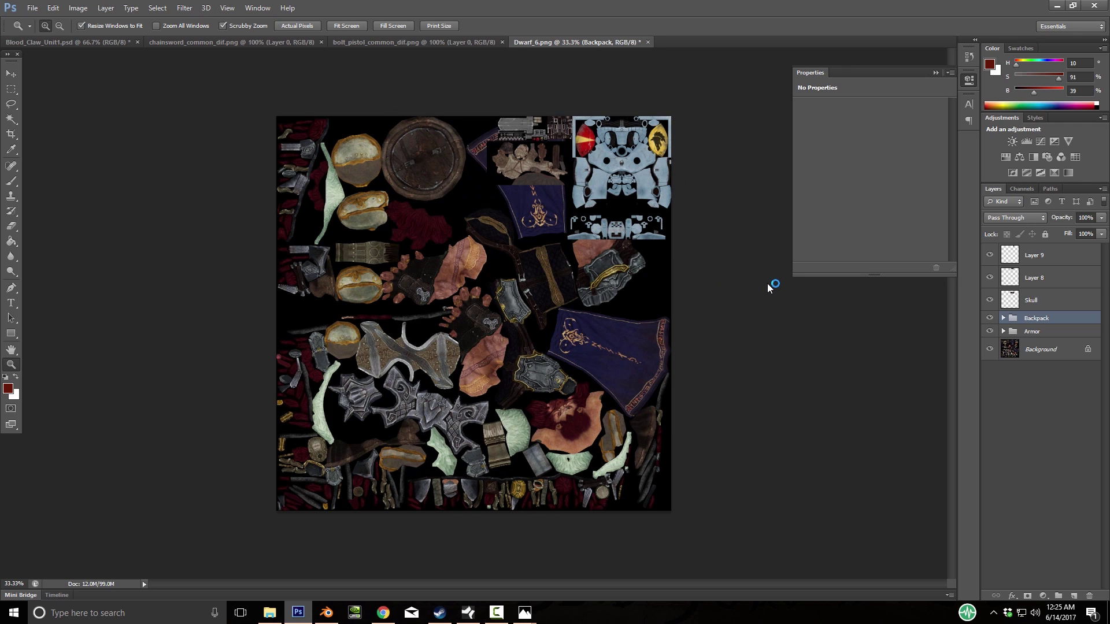
Close the old Blood_Claw_Unit1.psd document without saving its changes
key("ctrl+Tab")
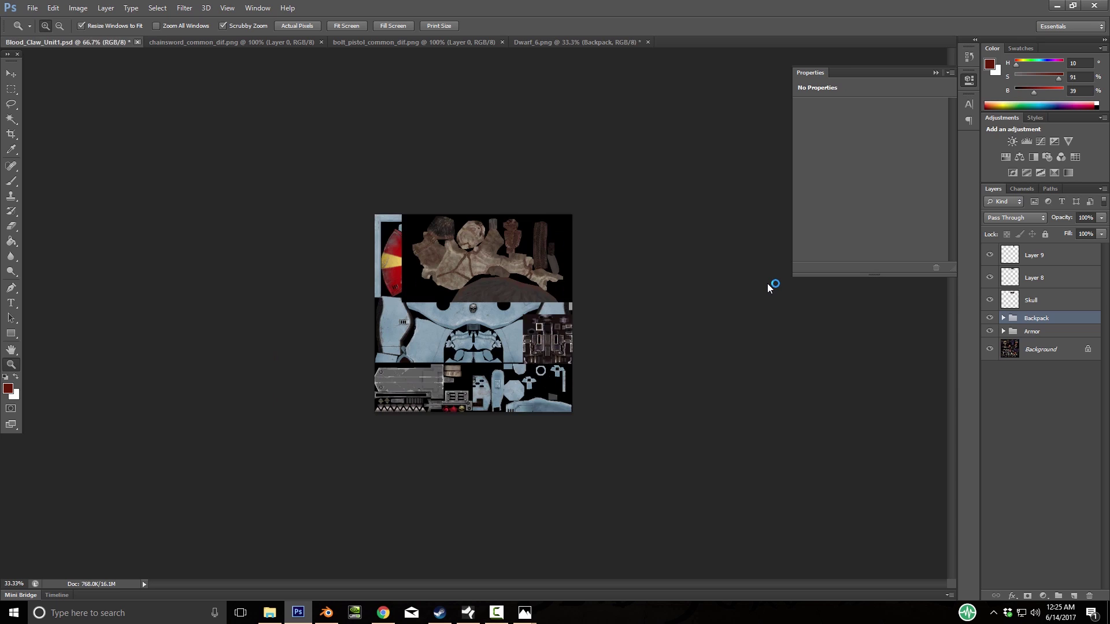
key("ctrl+w")
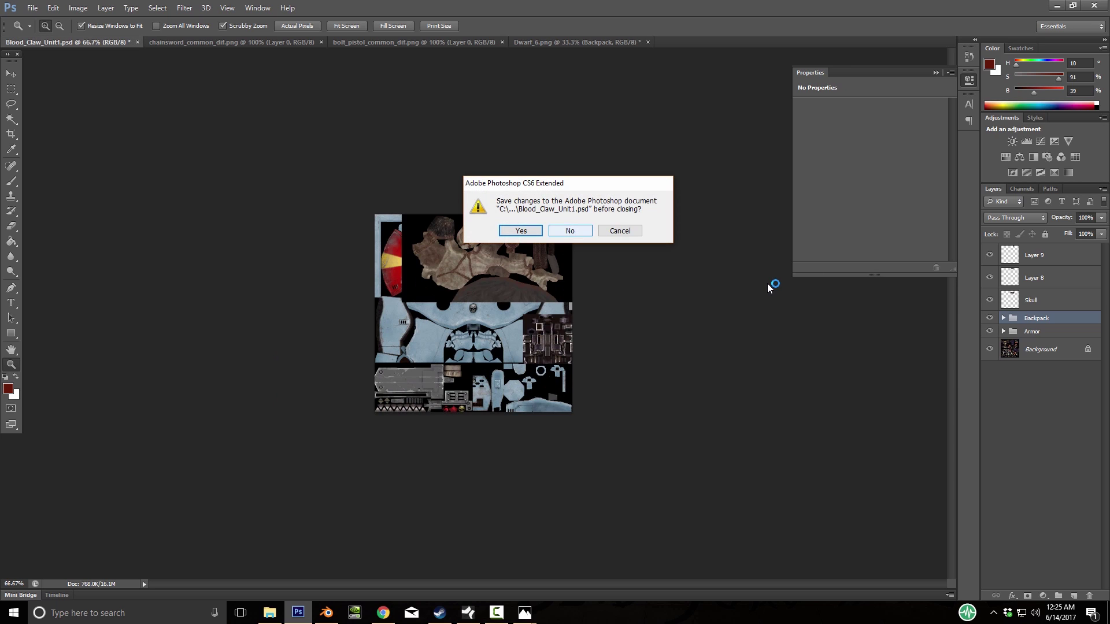
key("n")
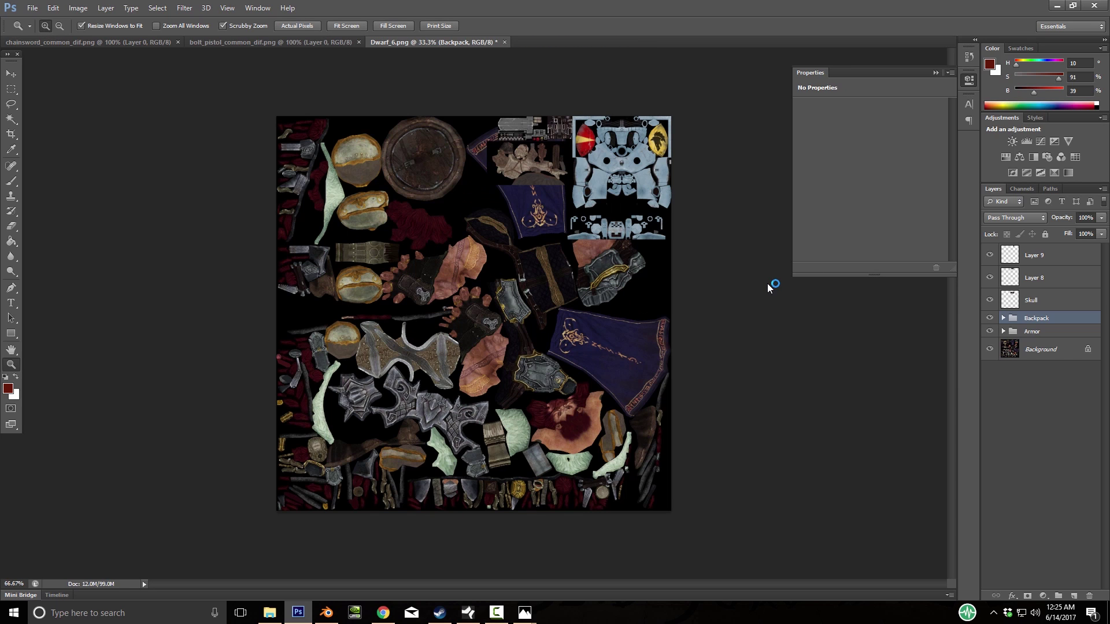
Save the combined Dwarf_6 document as Blood_Claw_Unit1.psd in Marine_Base's Space Wolves textures folder, replacing the existing file with Maximize Compatibility on
key("alt")
key("f")
key("Right")
key("Left")
key("Down")
key("Down")
key("Down")
key("Down")
key("Down")
key("Down")
key("Down")
key("Down")
key("Down")
key("Down")
key("Down")
key("Down")
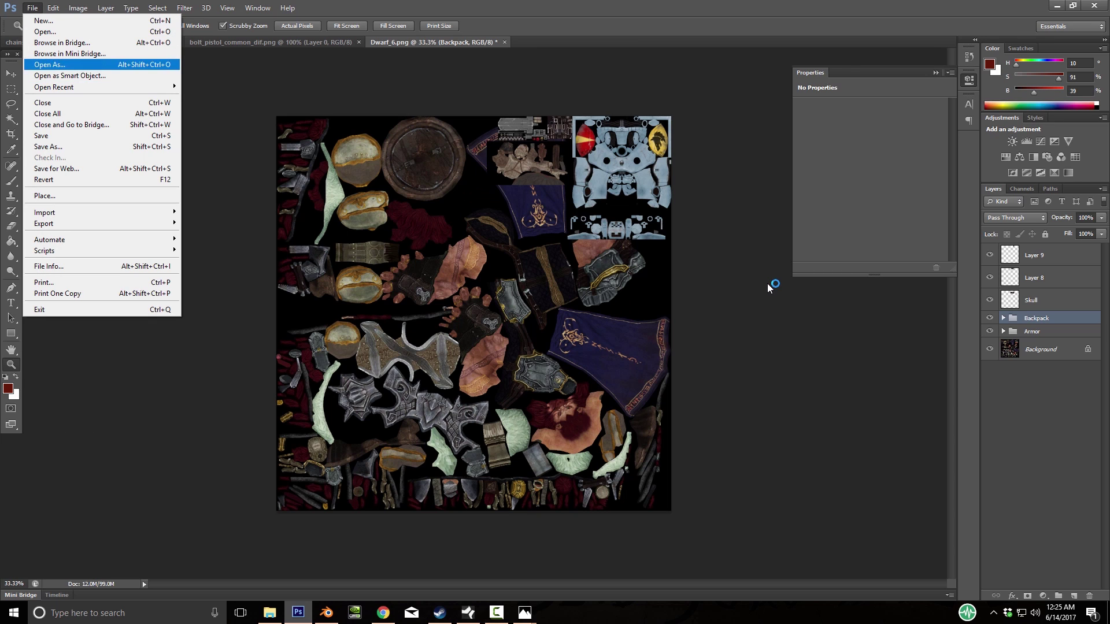
key("Return")
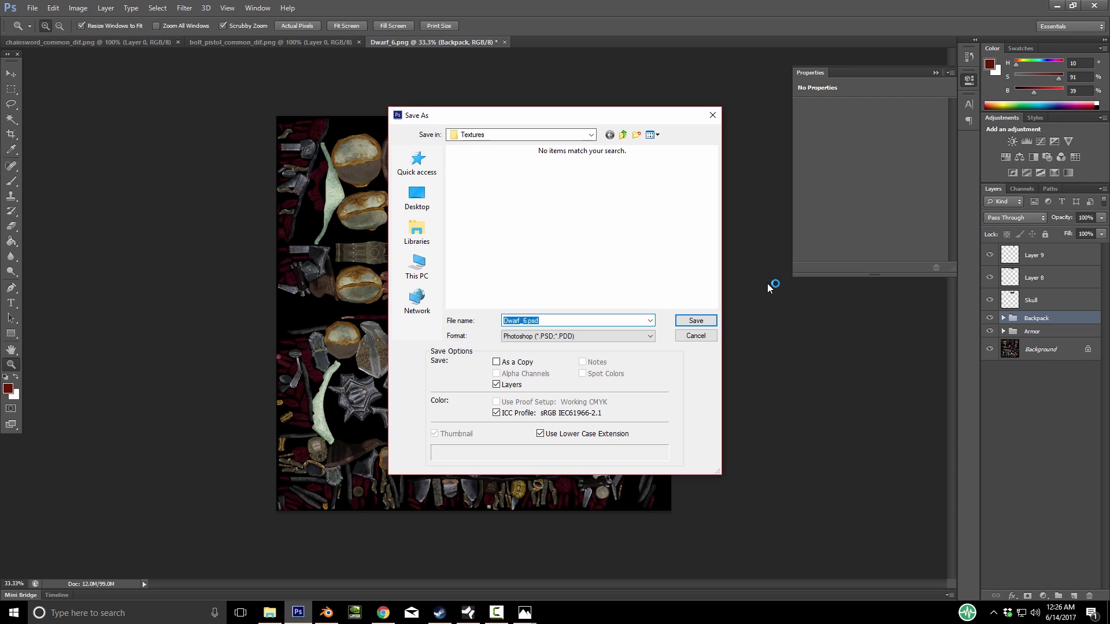
left_click(623, 134)
left_click(623, 134)
left_click(623, 135)
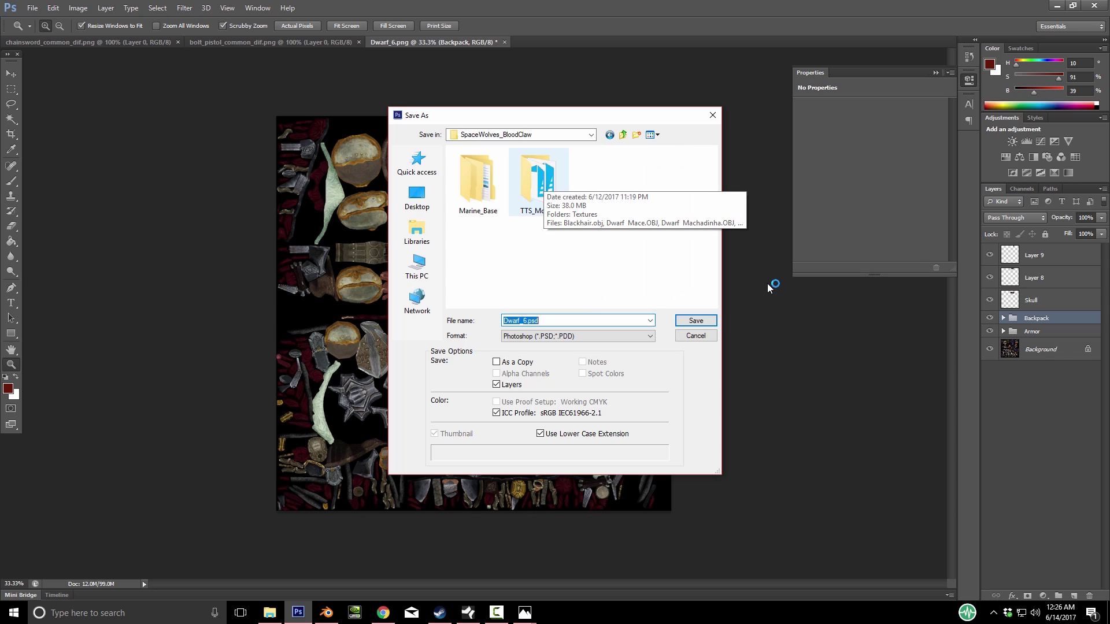
double_click(477, 184)
double_click(472, 175)
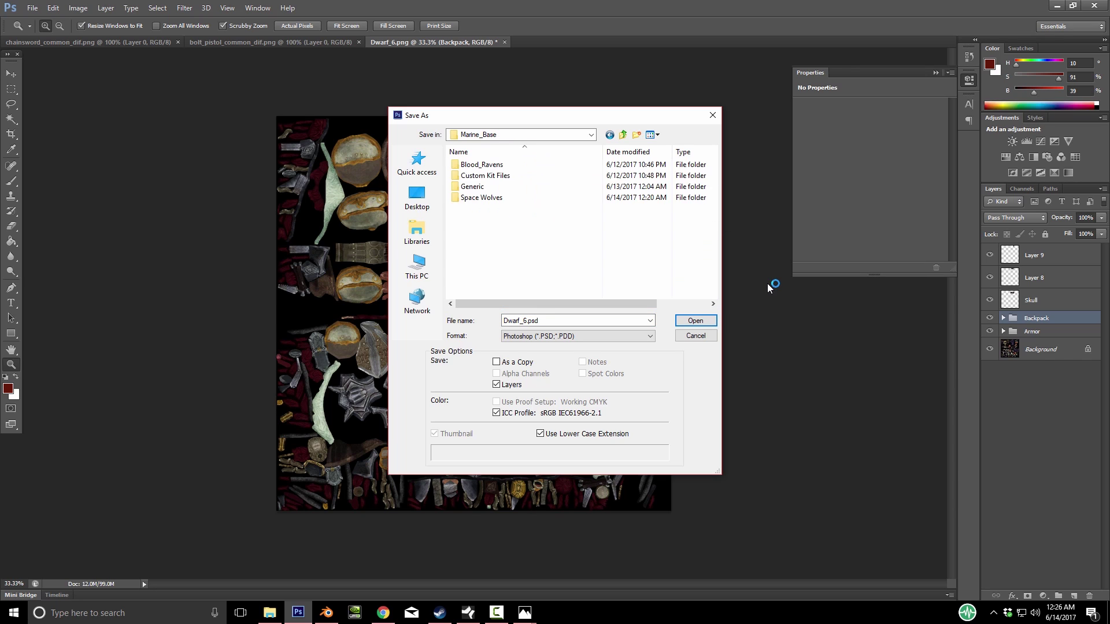
double_click(480, 197)
left_click(480, 269)
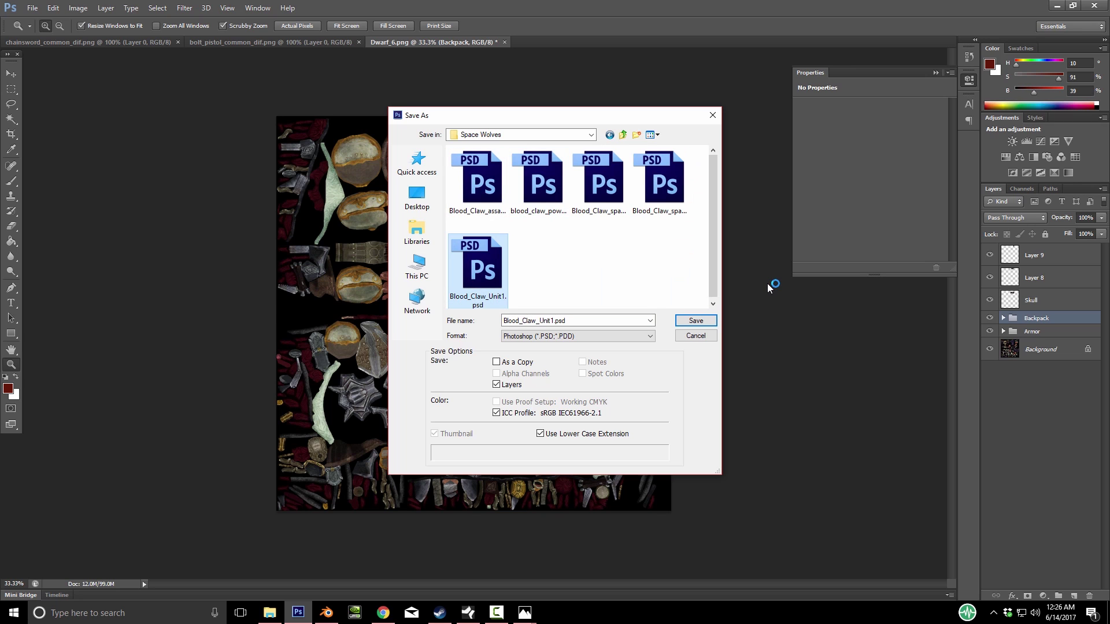
left_click(696, 321)
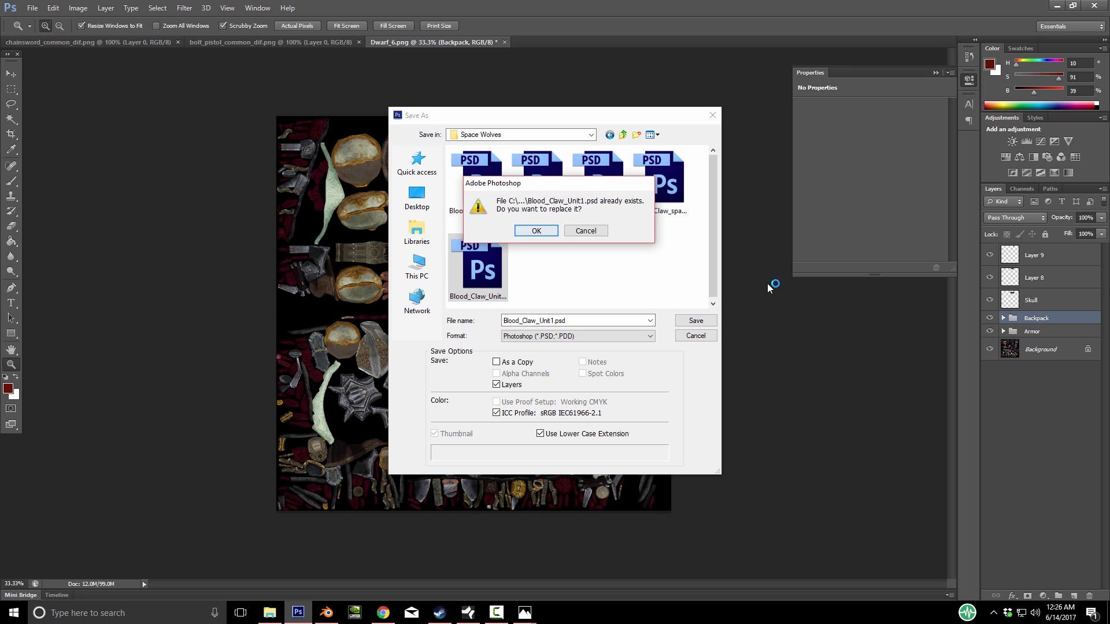
left_click(536, 231)
key("Return")
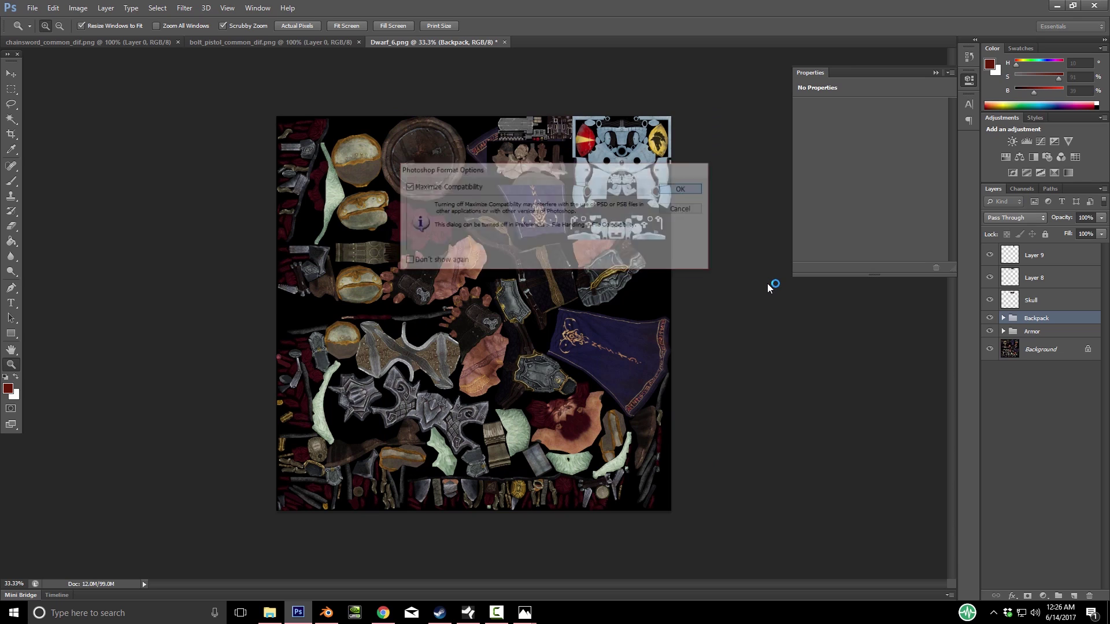
Save a PNG copy of the combined texture as Blood_Claw_Unit1.png in the Space Wolves folder, accepting the PNG options
left_click(33, 8)
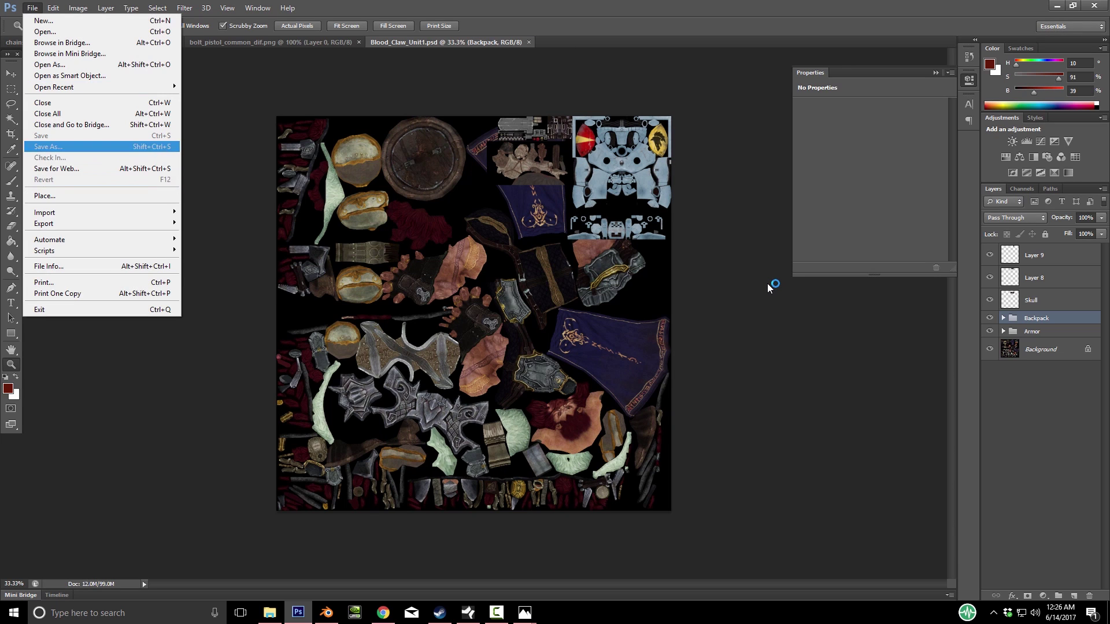
left_click(48, 146)
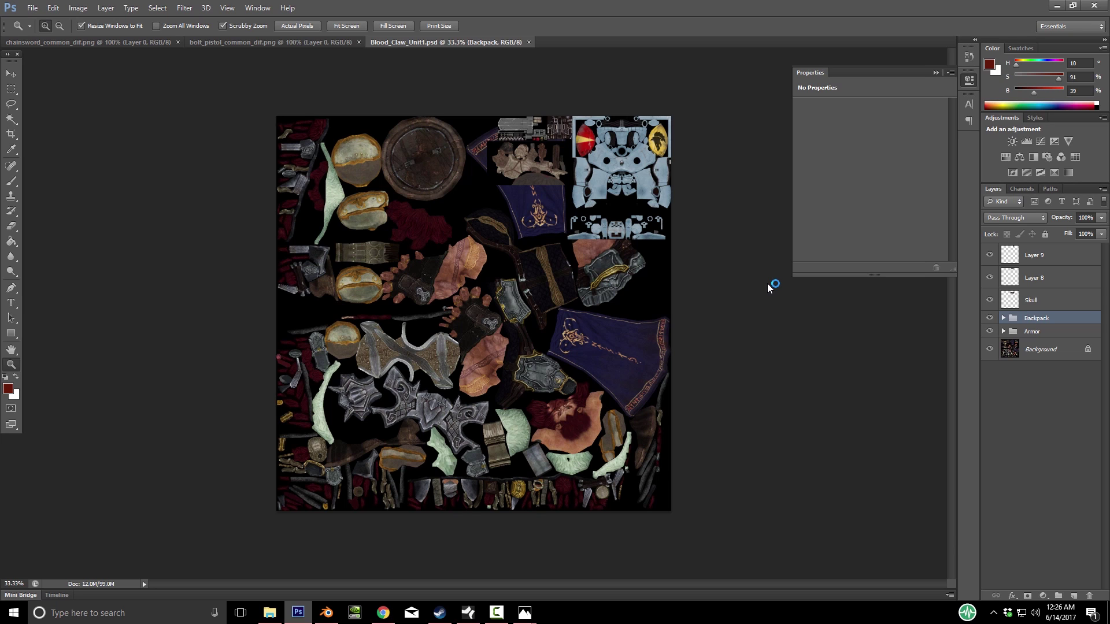
left_click(578, 336)
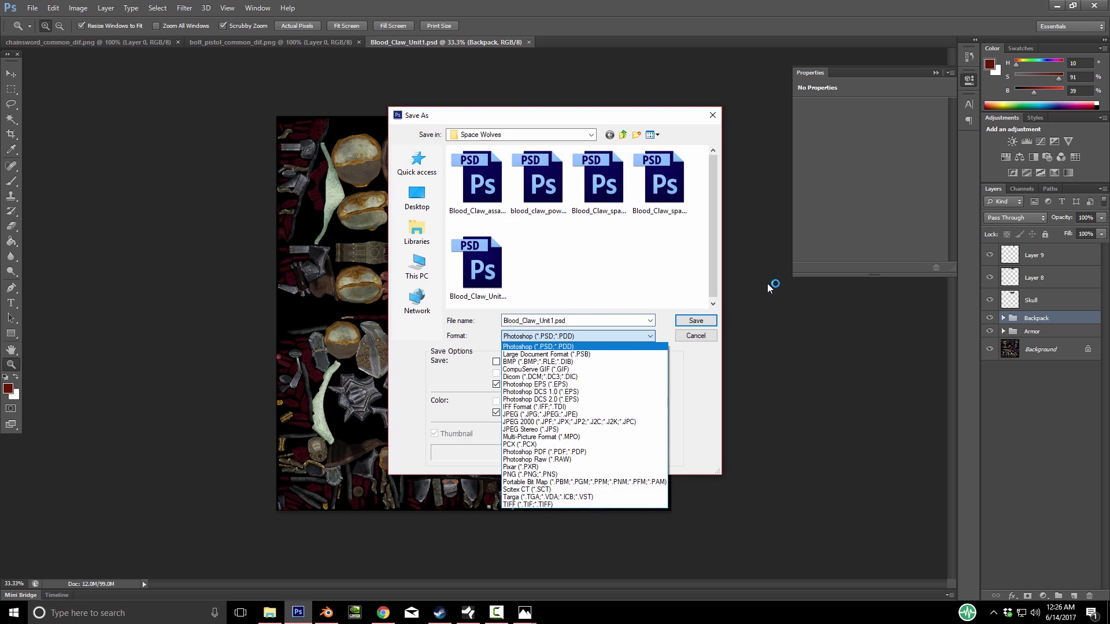
left_click(530, 474)
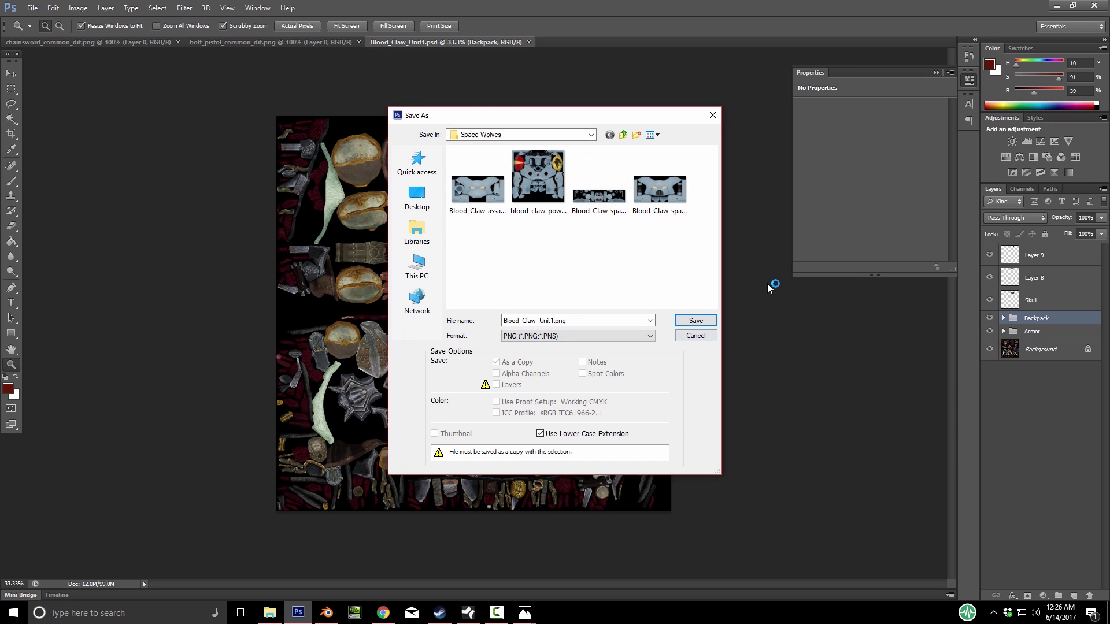
left_click(696, 321)
left_click(592, 191)
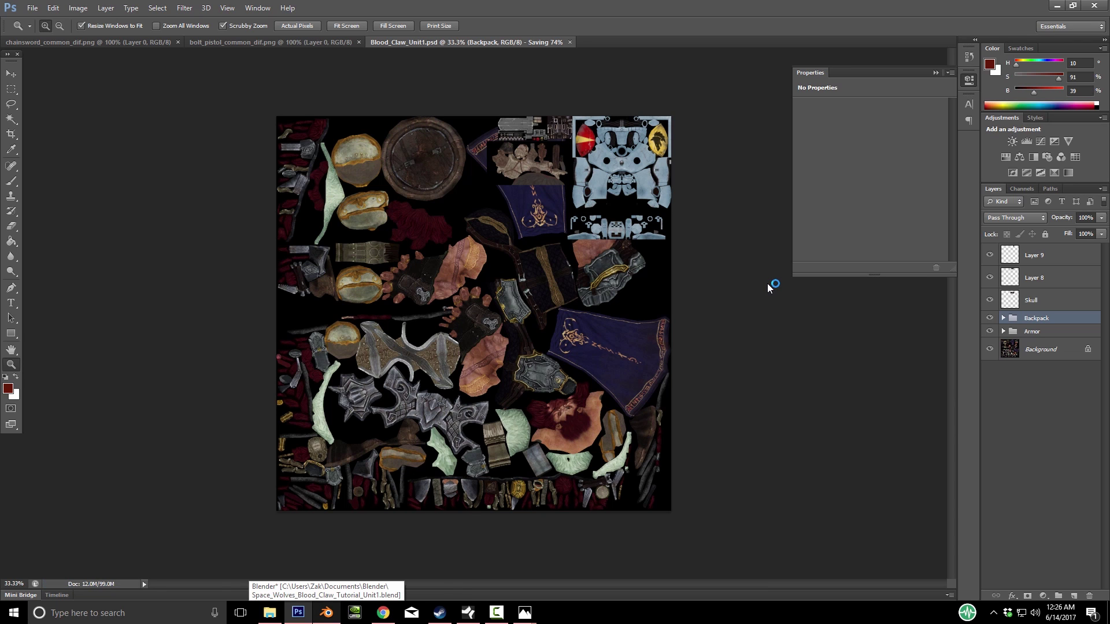
Switch to Blender, leave edit mode on the head, duplicate its material and name the copy Unit_1
key("alt+Tab")
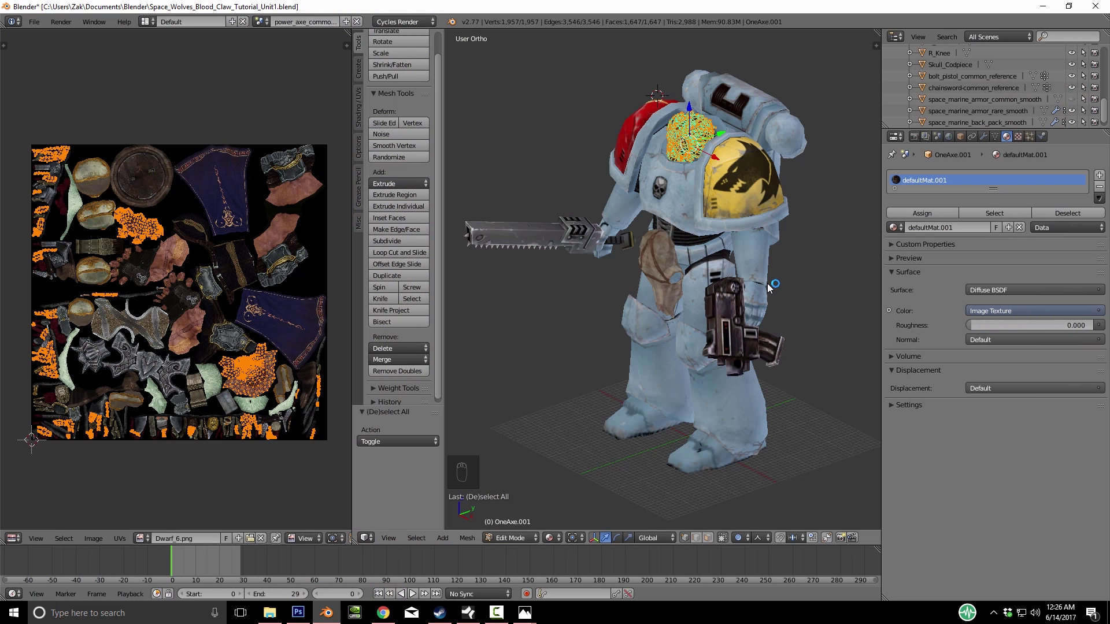
key("Tab")
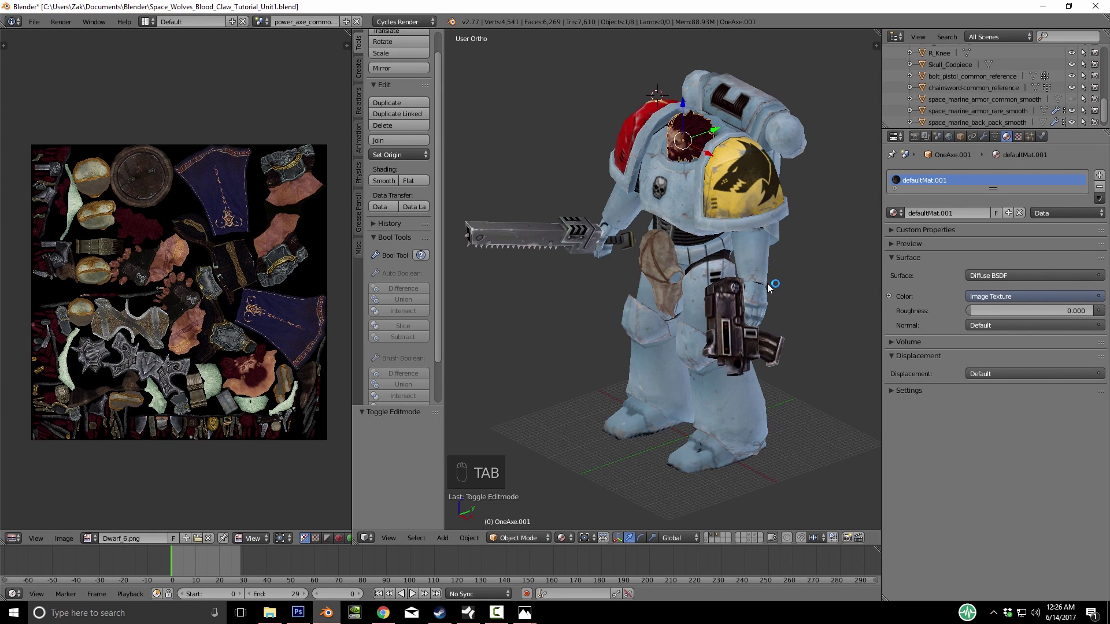
left_click(1008, 213)
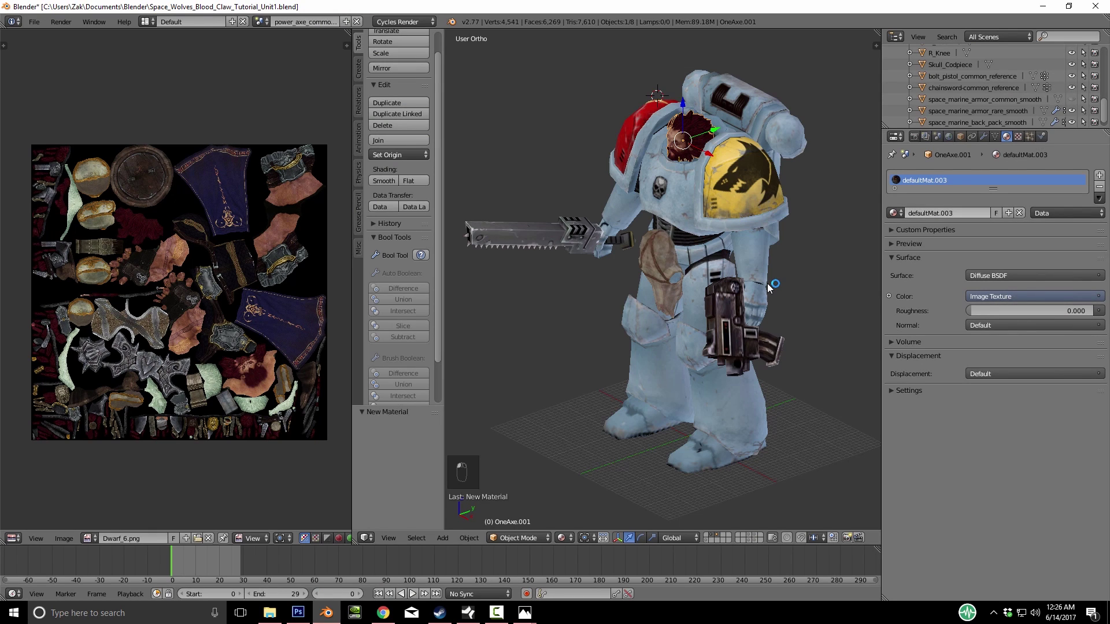
left_click(948, 213)
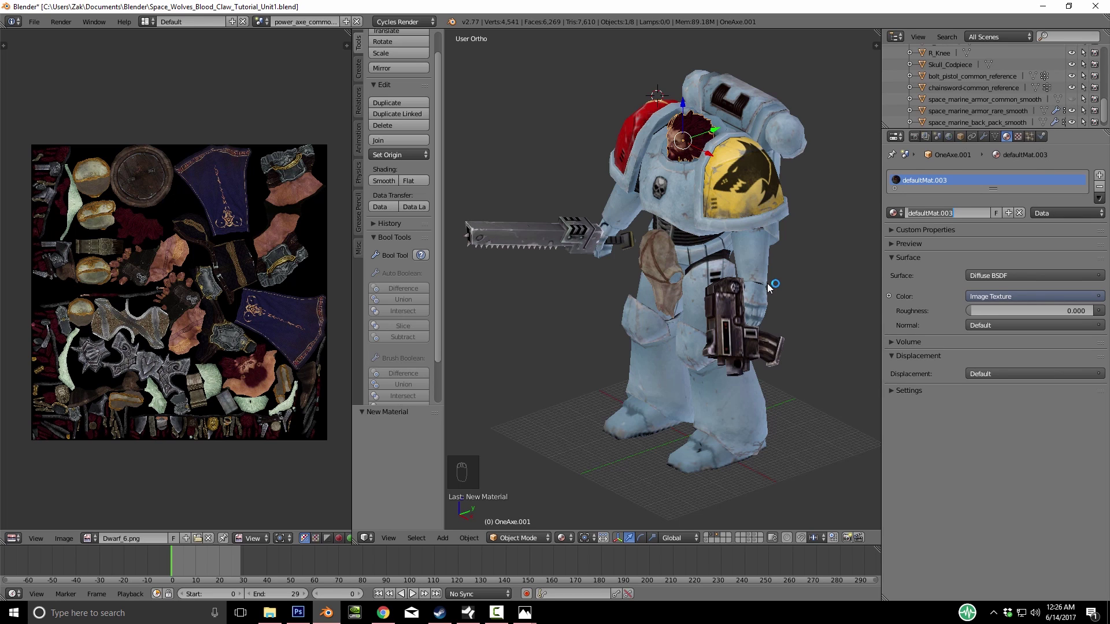
type("B")
key("BackSpace")
type("Unit_1")
key("Return")
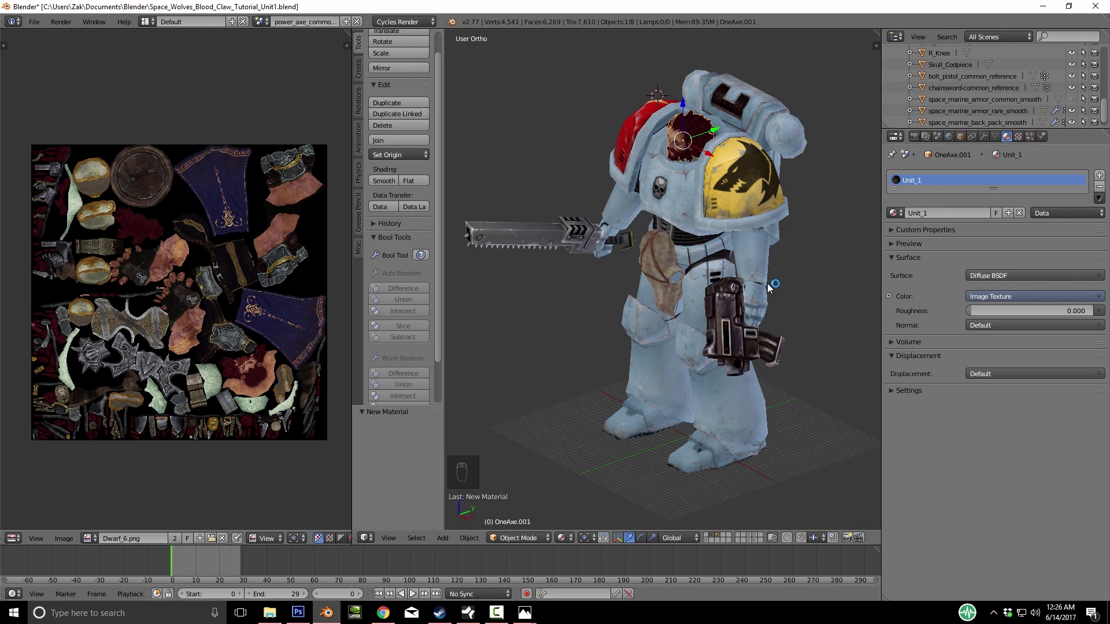
Load Blood_Claw_Unit1.png from the Space Wolves folder into the Unit_1 material's Image Texture node
left_click(13, 538)
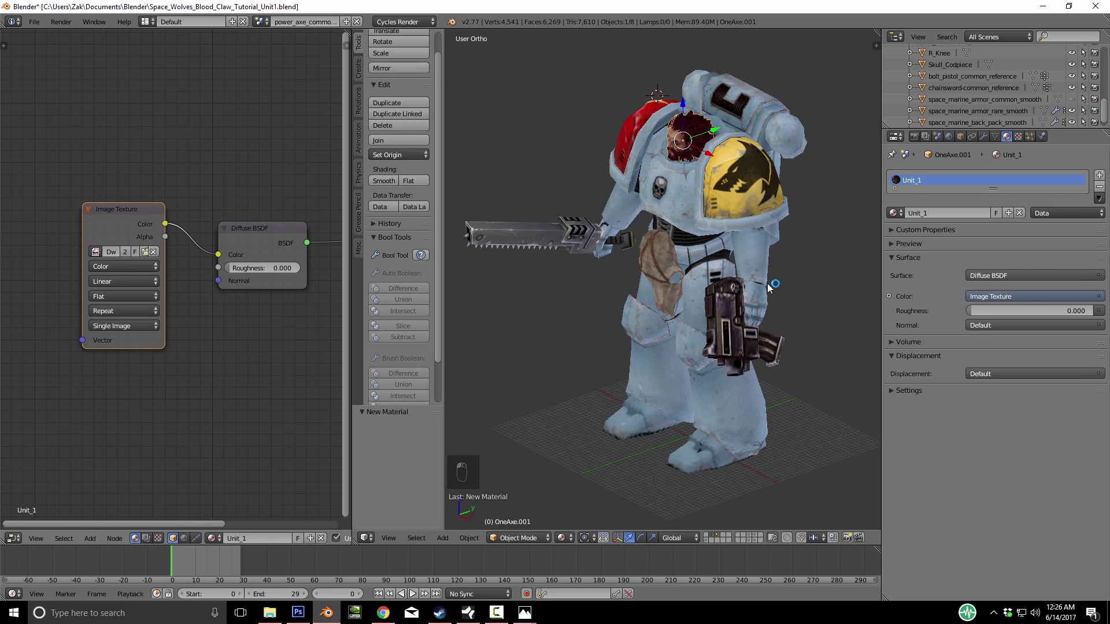
left_click(96, 252)
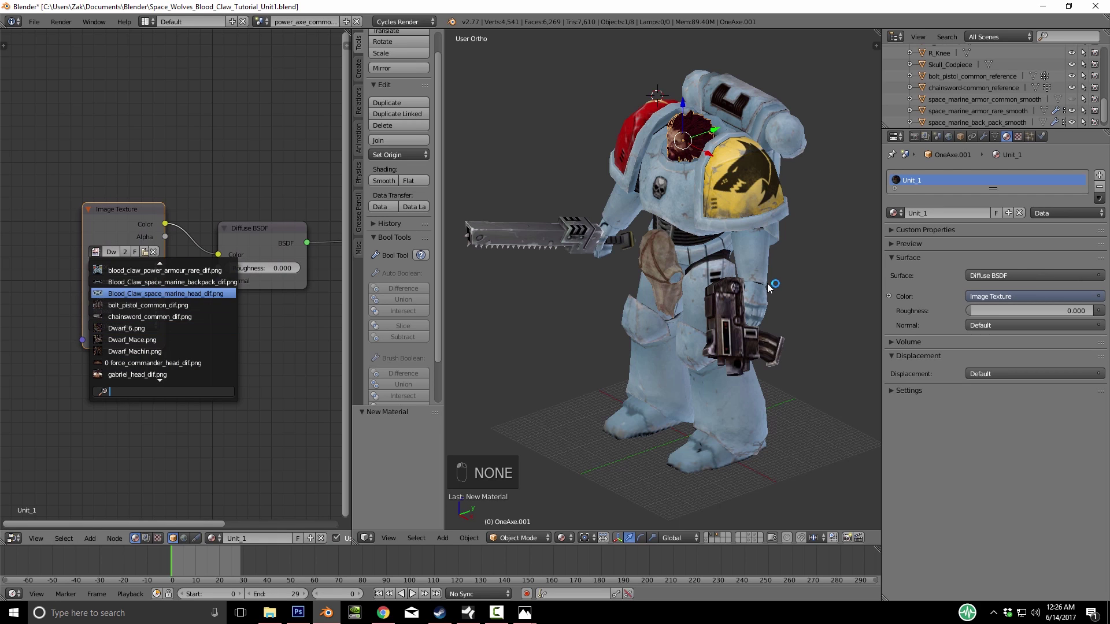
key("Escape")
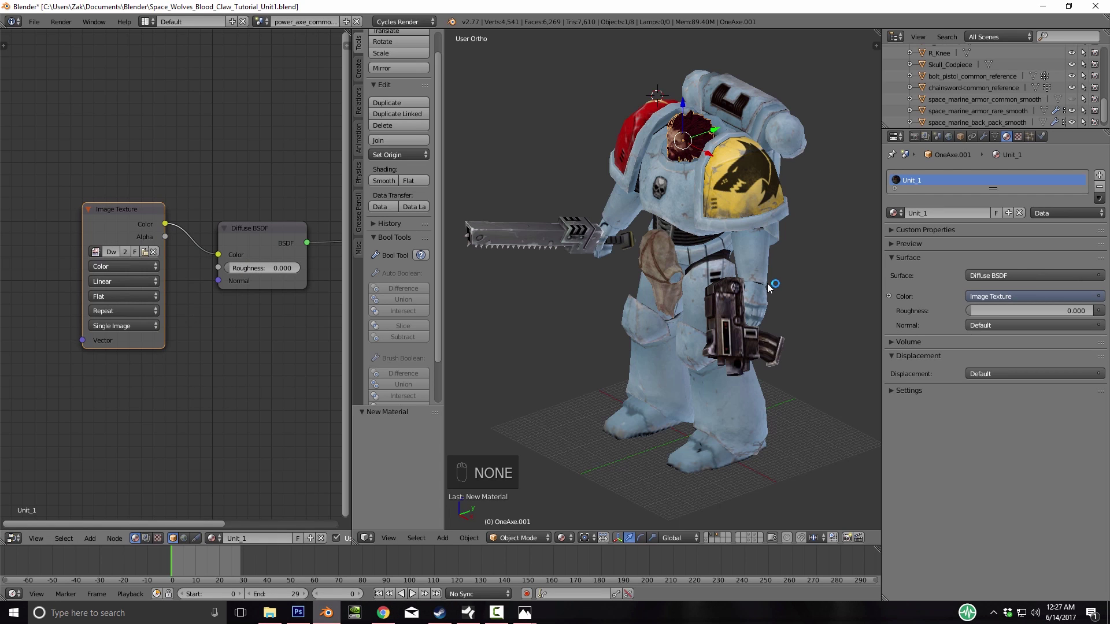
left_click(145, 252)
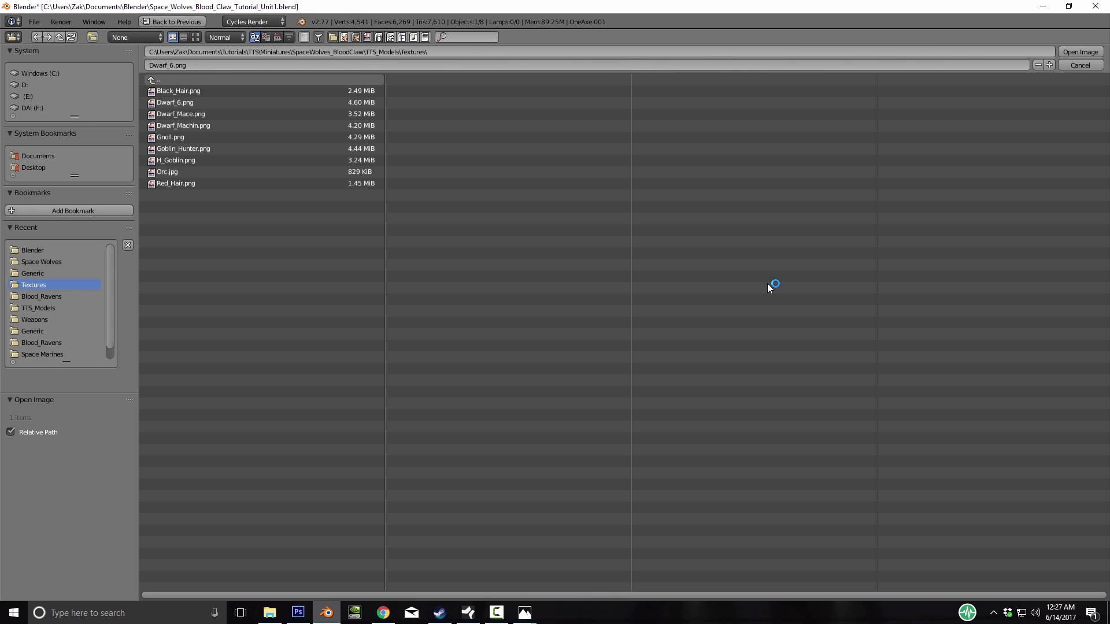
left_click(41, 262)
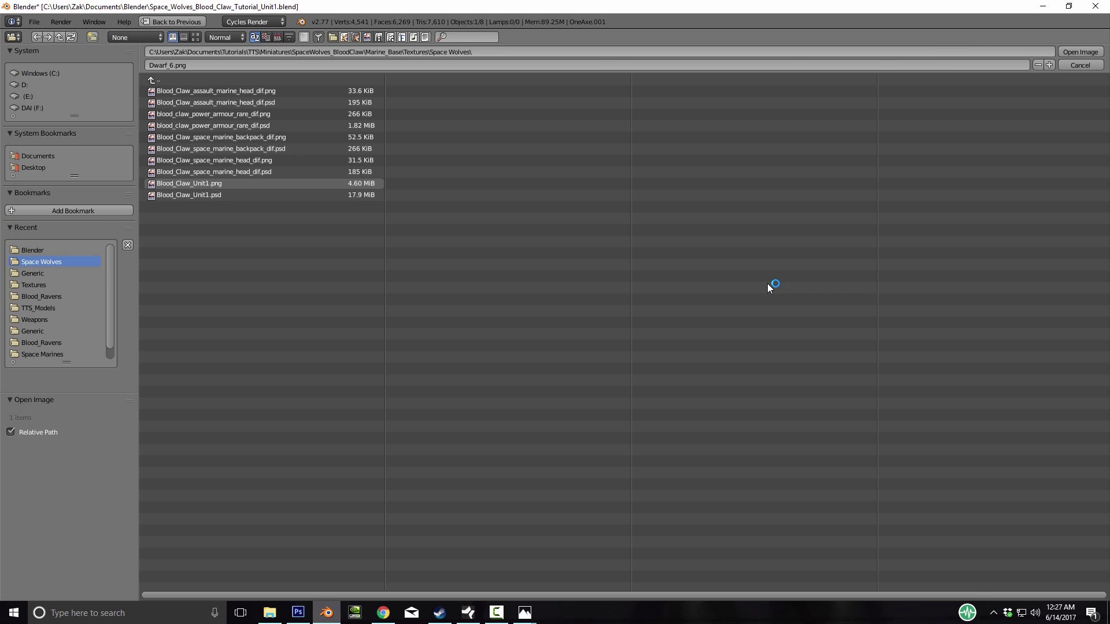
double_click(189, 183)
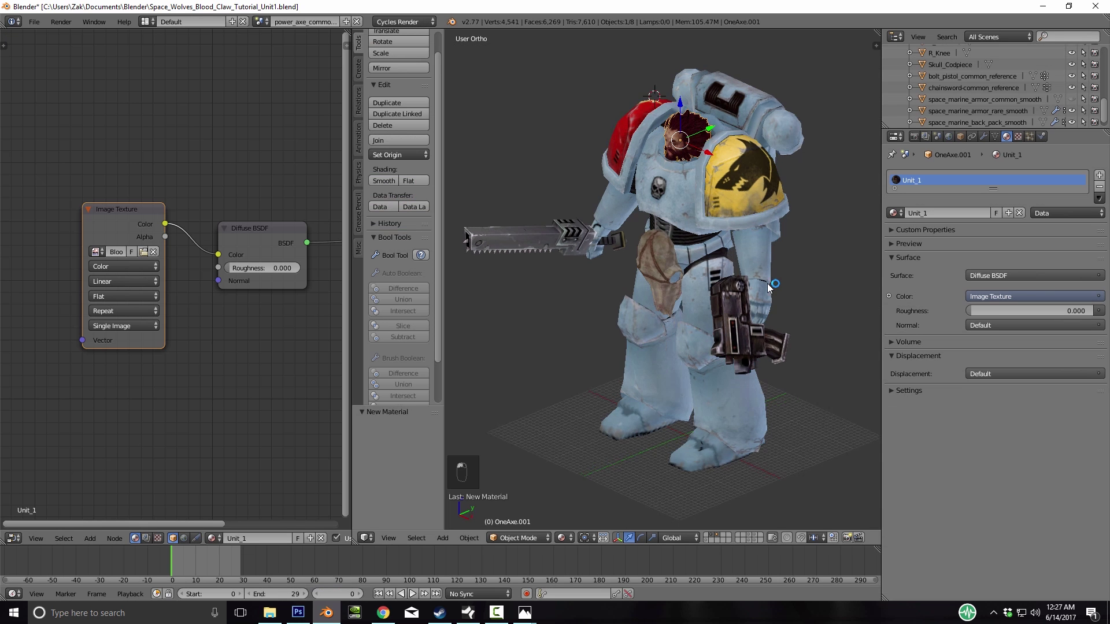
Frame the head in the 3D view and display Blood_Claw_Unit1.png in the UV/Image Editor
key("KP_Decimal")
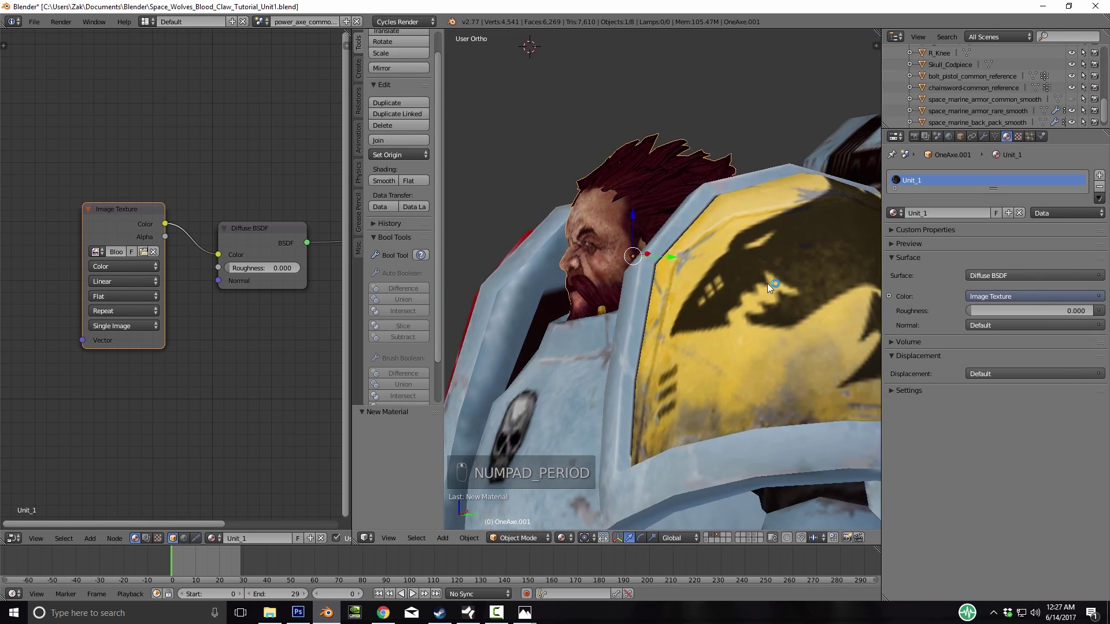
left_click(13, 538)
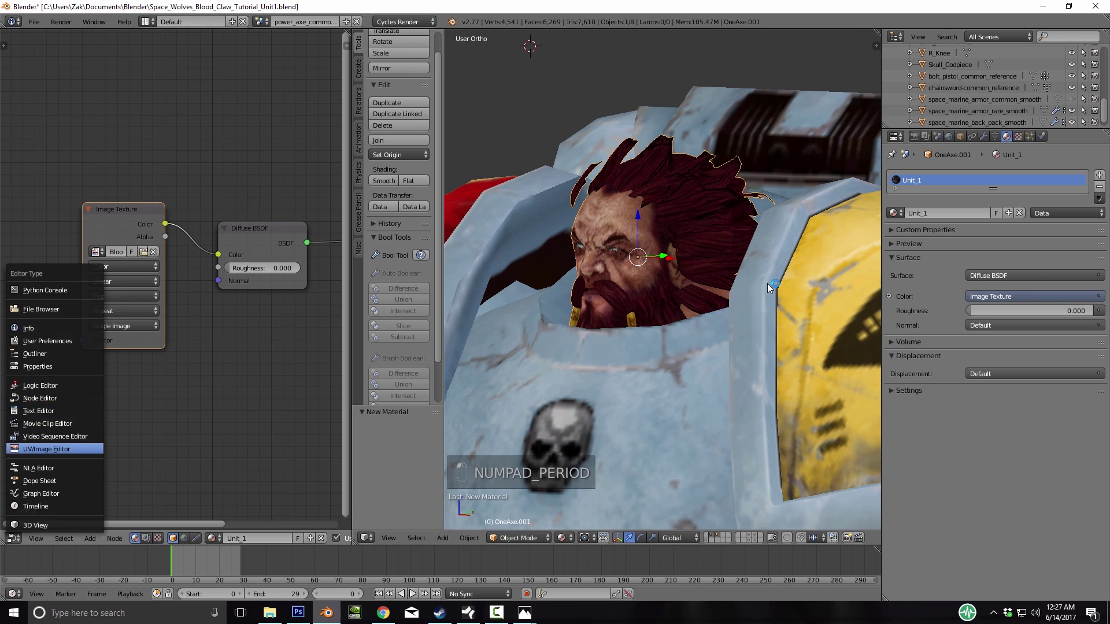
left_click(52, 449)
left_click(90, 538)
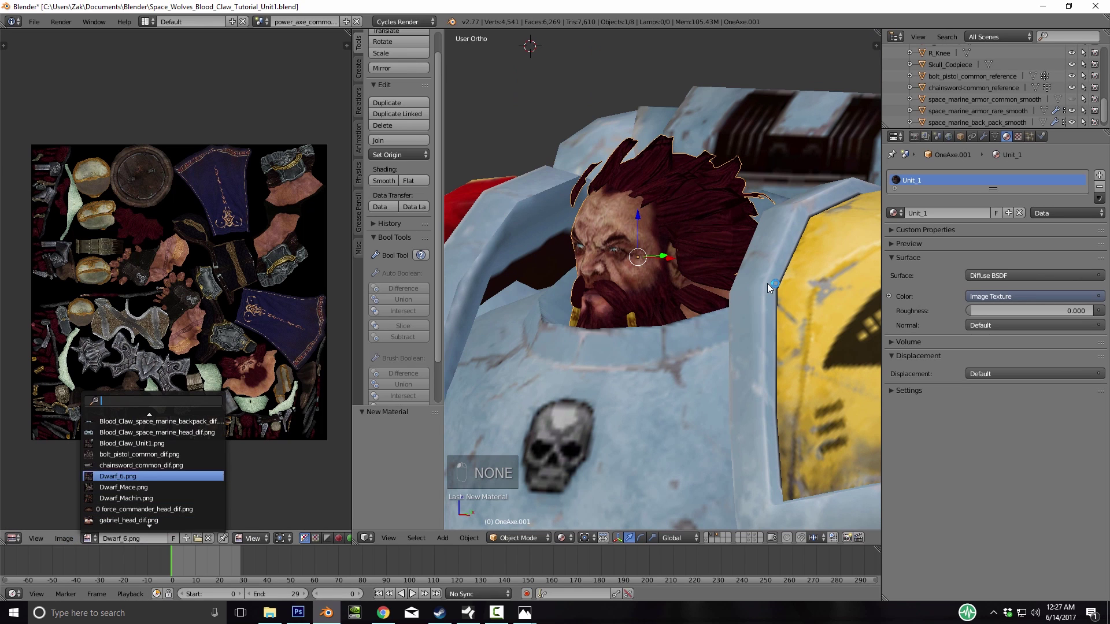
left_click(132, 443)
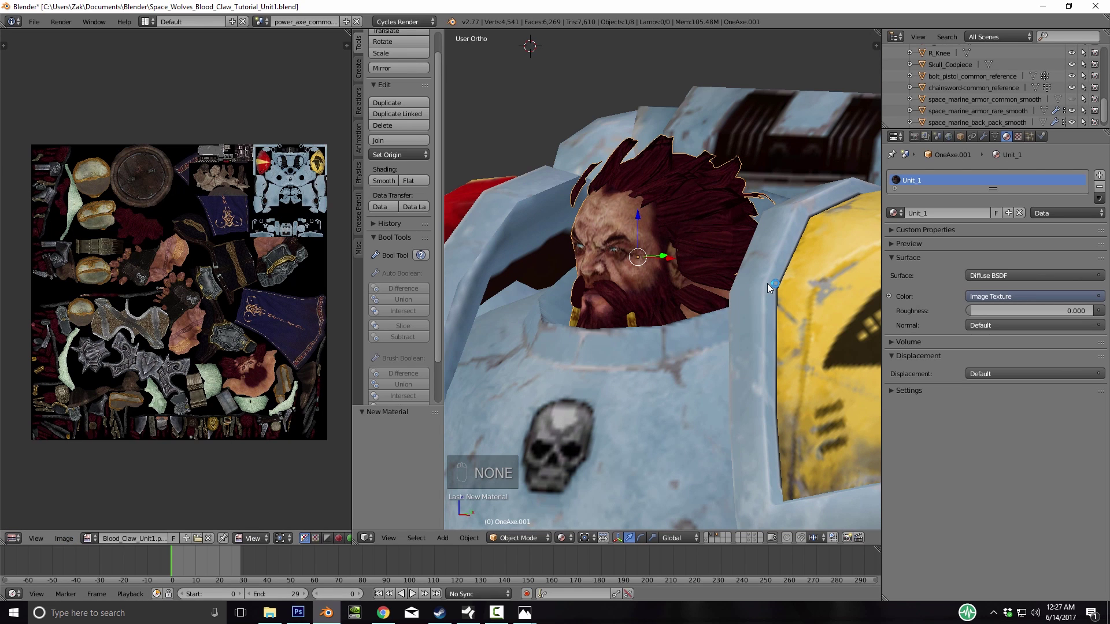
Assign the Unit_1 material to the marine's backpack and select all its geometry and UVs in edit mode
middle_click_drag(769, 287, 769, 287)
right_click(768, 287)
left_click(895, 213)
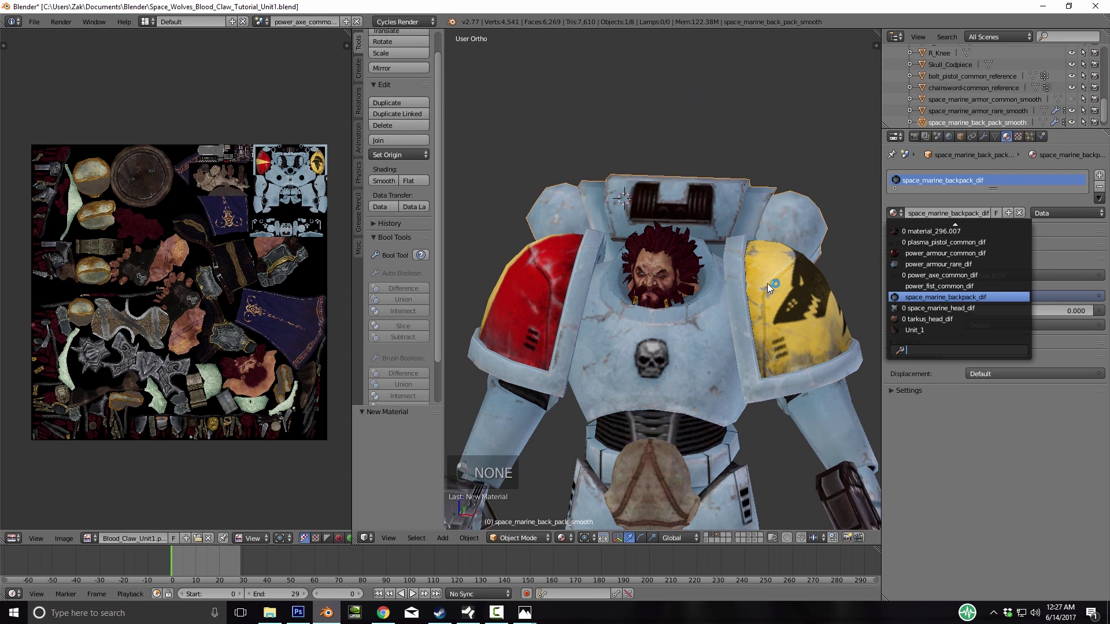
left_click(914, 330)
key("Tab")
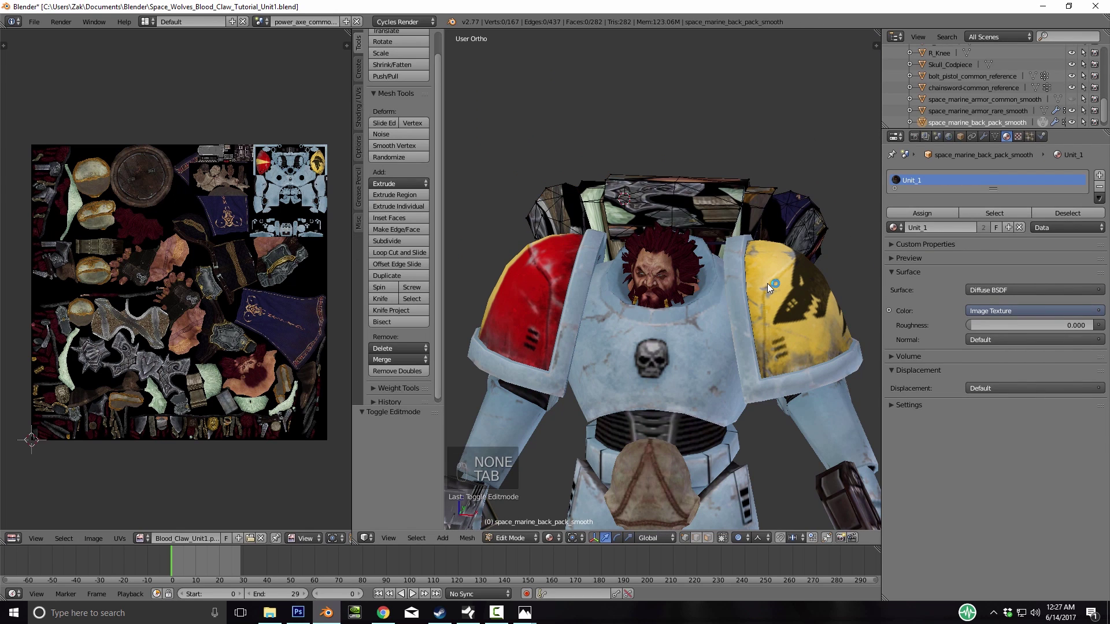
key("a")
key("a")
key("a")
key("s")
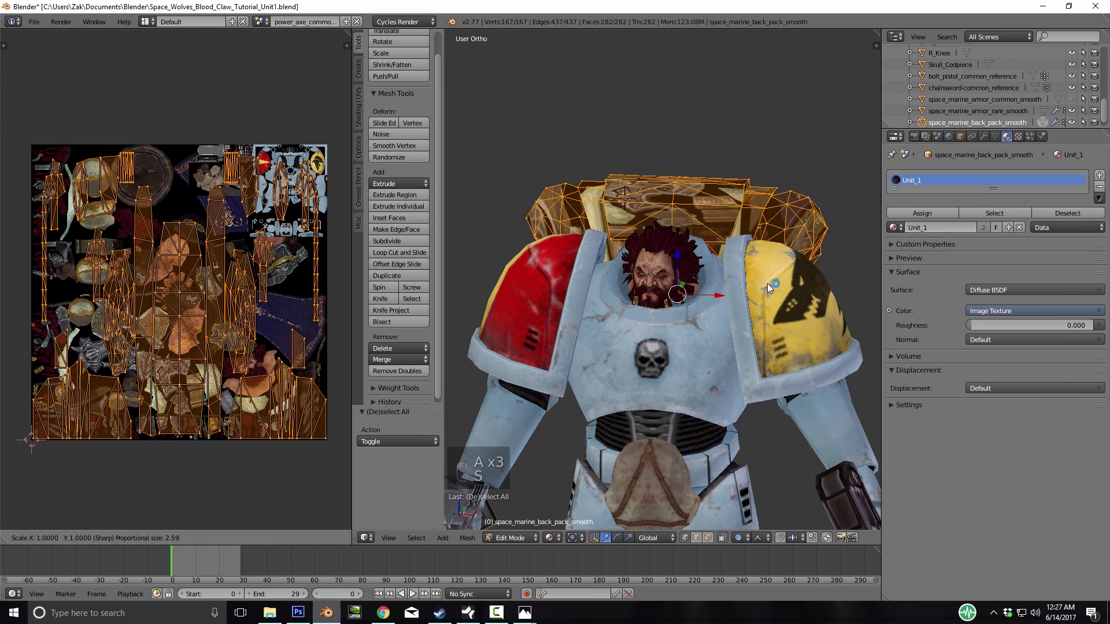
type("1")
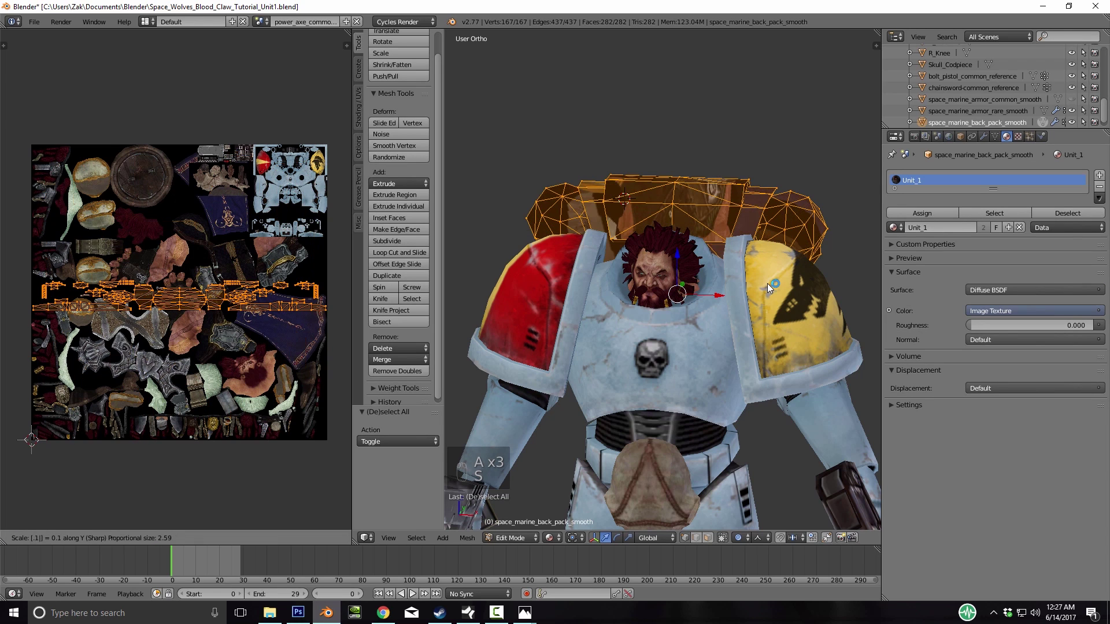
key("Escape")
Shrink the backpack's UV islands with repeated 0.5 scalings, both uniformly and along Y only
type("s")
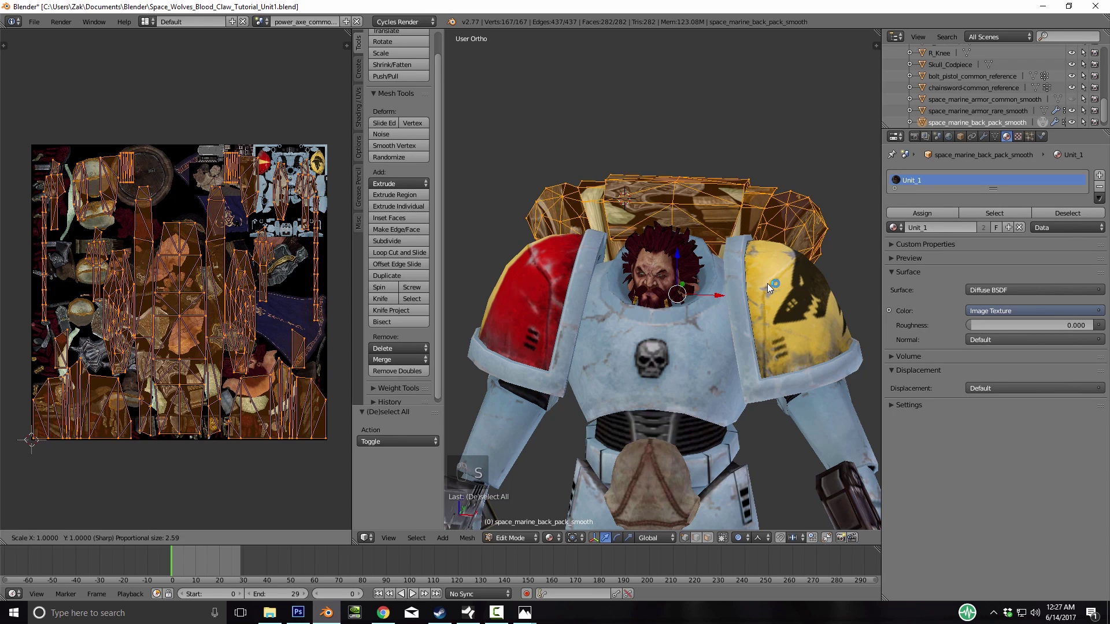
type("5")
key("Return")
type("sy.5")
key("Return")
type("s.5")
key("Return")
type("s.5")
key("Return")
Move the backpack's UVs onto the backpack artwork below the armour on Blood_Claw_Unit1.png, align them precisely, and leave edit mode
key("g")
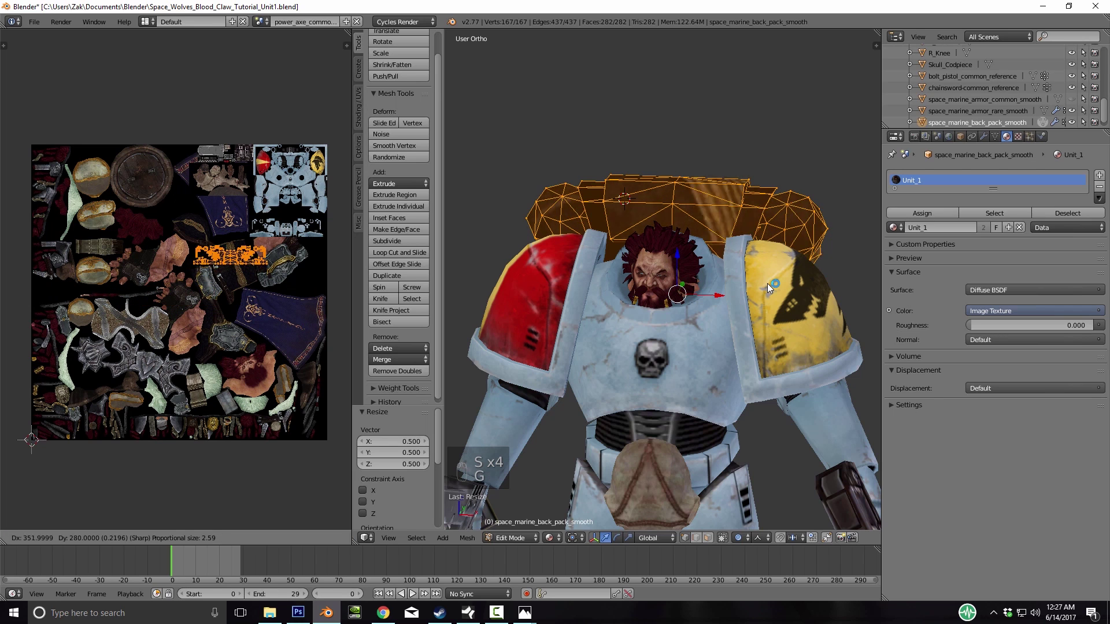
left_click(769, 287)
key("KP_Decimal")
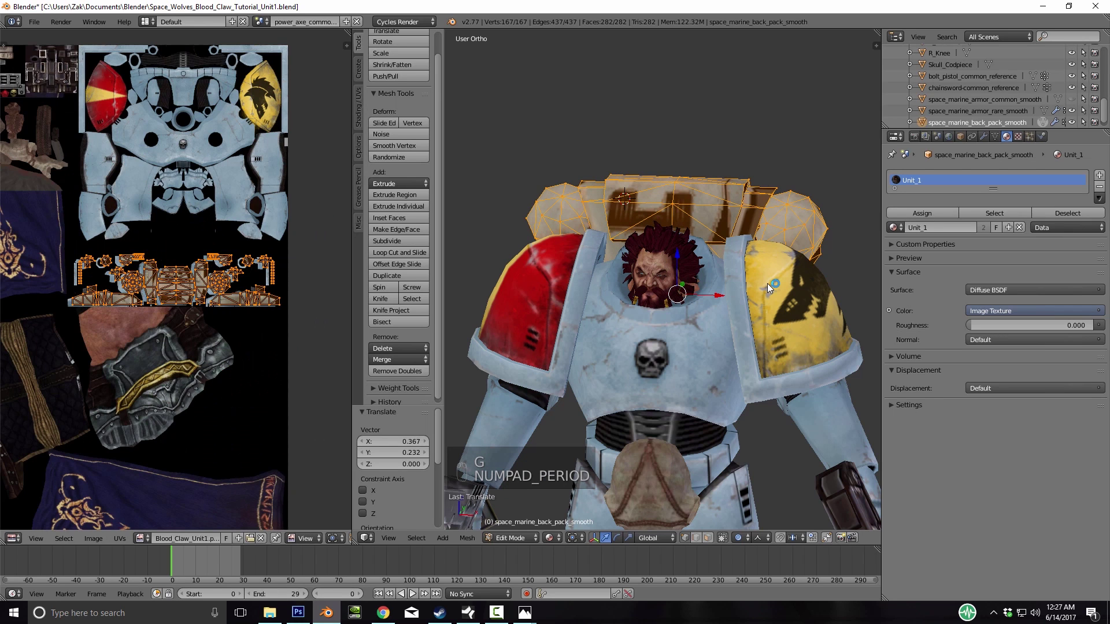
key("g")
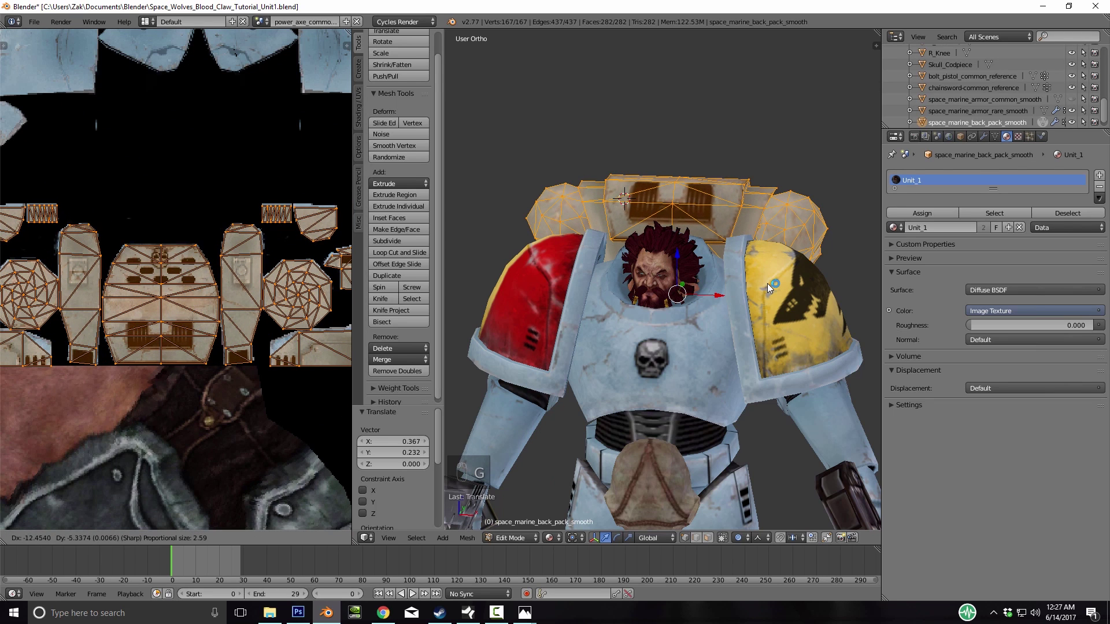
left_click(767, 288)
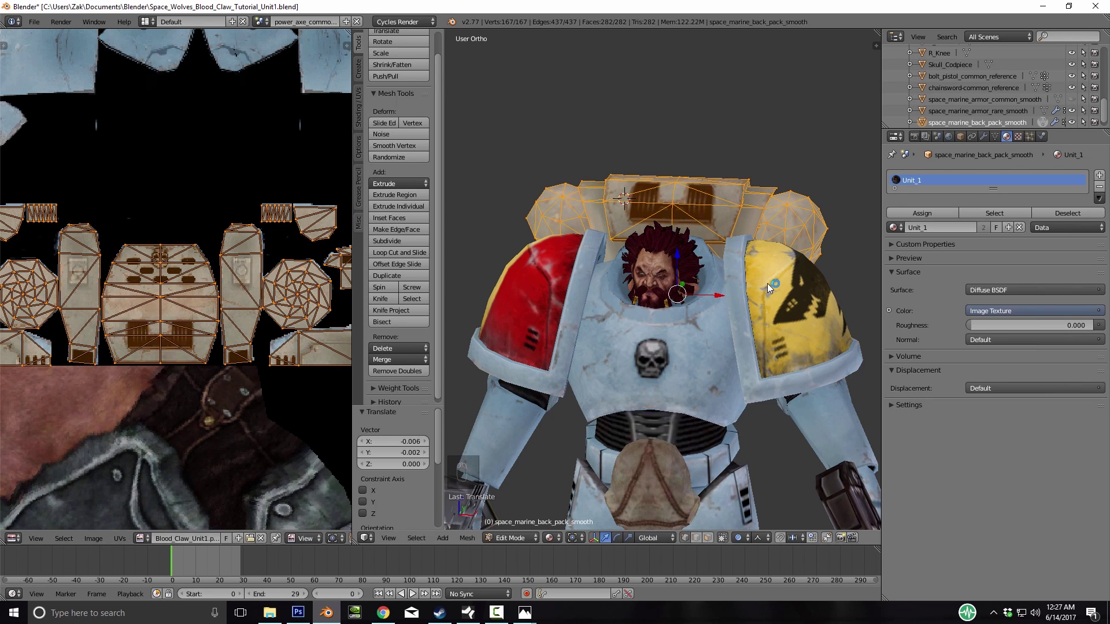
key("Tab")
Select the marine's power armour and replace its material with Unit_1
scroll(767, 288, "down", 5)
mouse_move(767, 288)
middle_mouse_down()
mouse_move(662, 306)
mouse_move(781, 288)
middle_mouse_up()
scroll(767, 288, "up", 5)
right_click(767, 287)
scroll(767, 288, "down", 4)
left_click(895, 213)
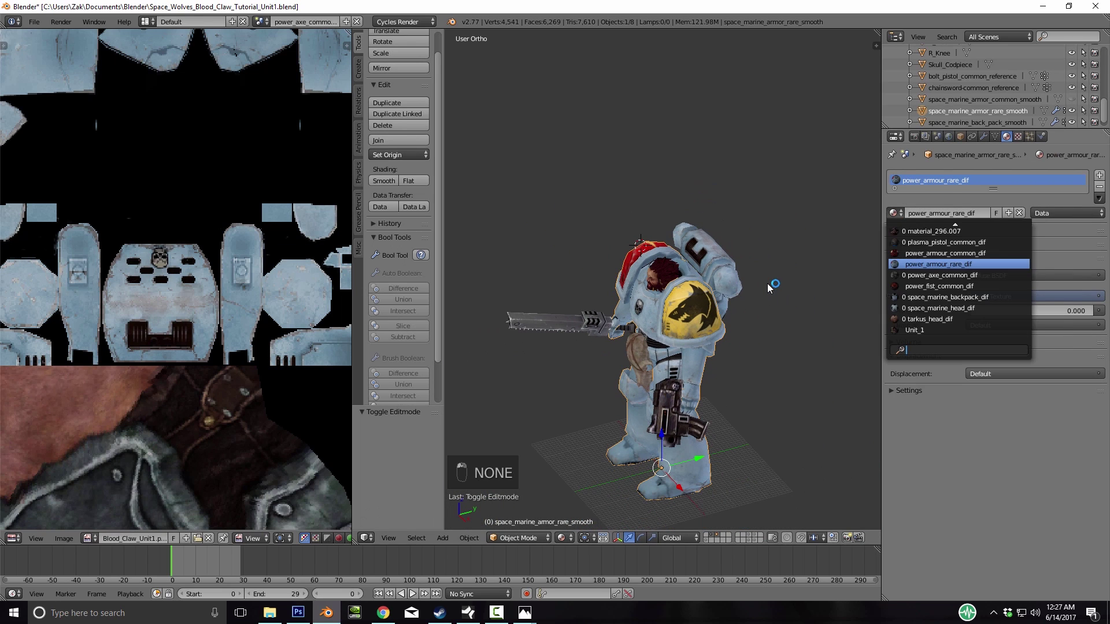
left_click(914, 329)
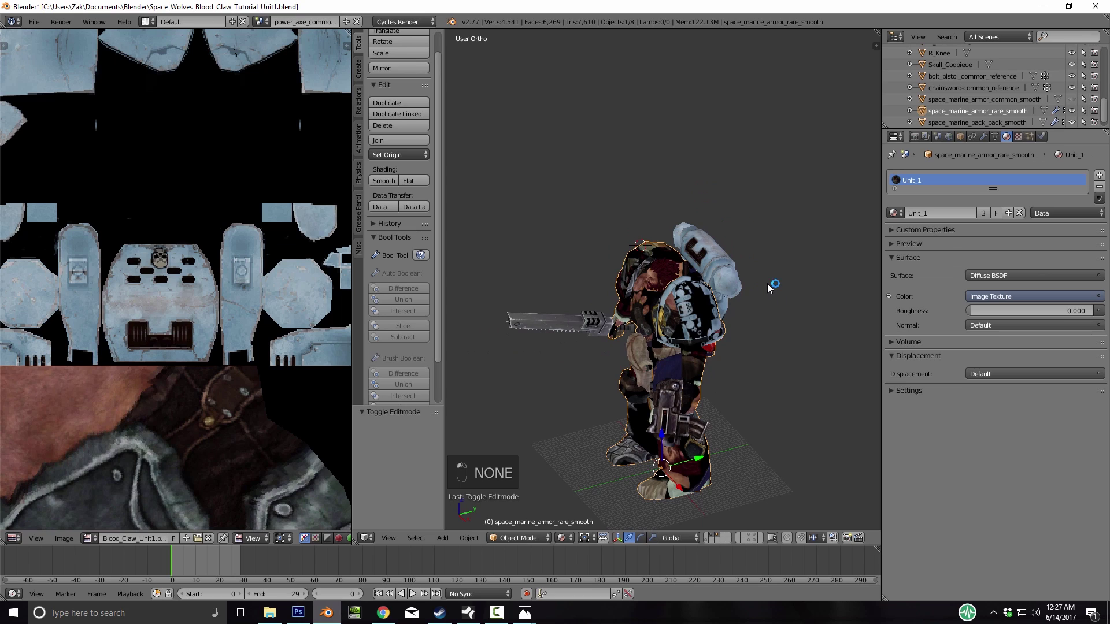
Select all of the armour's geometry and UVs in edit mode and scale the UVs by 0.5 twice
middle_click_drag(767, 288, 853, 284)
key("Tab")
key("a")
key("a")
key("a")
key("Return")
key("s")
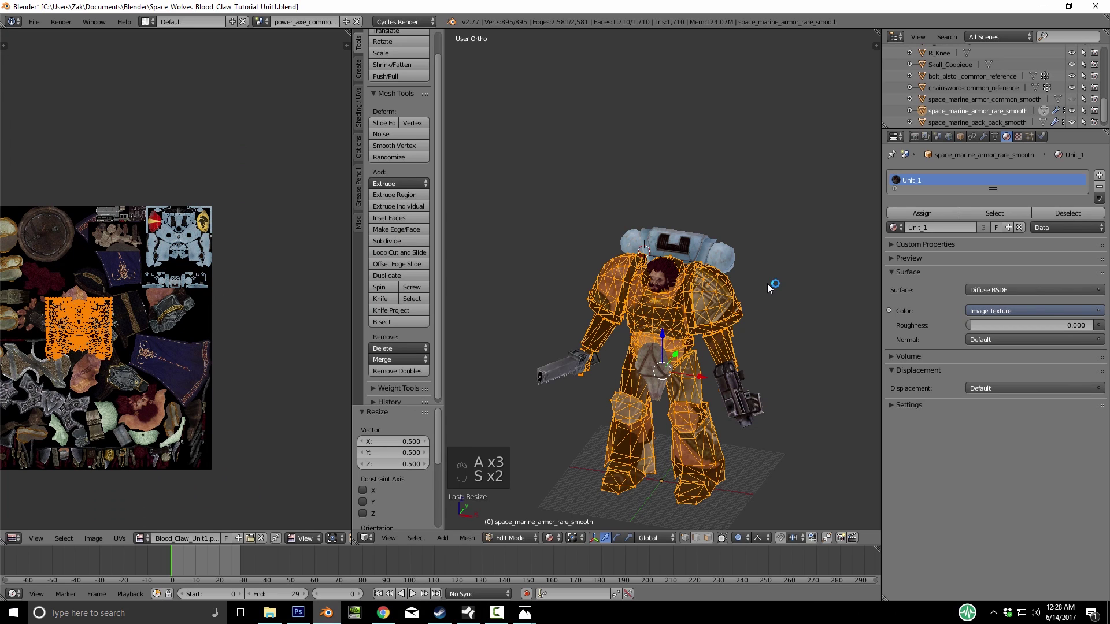
Move the armour's UVs onto the armour artwork of Blood_Claw_Unit1.png, align them precisely, and leave edit mode
key("g")
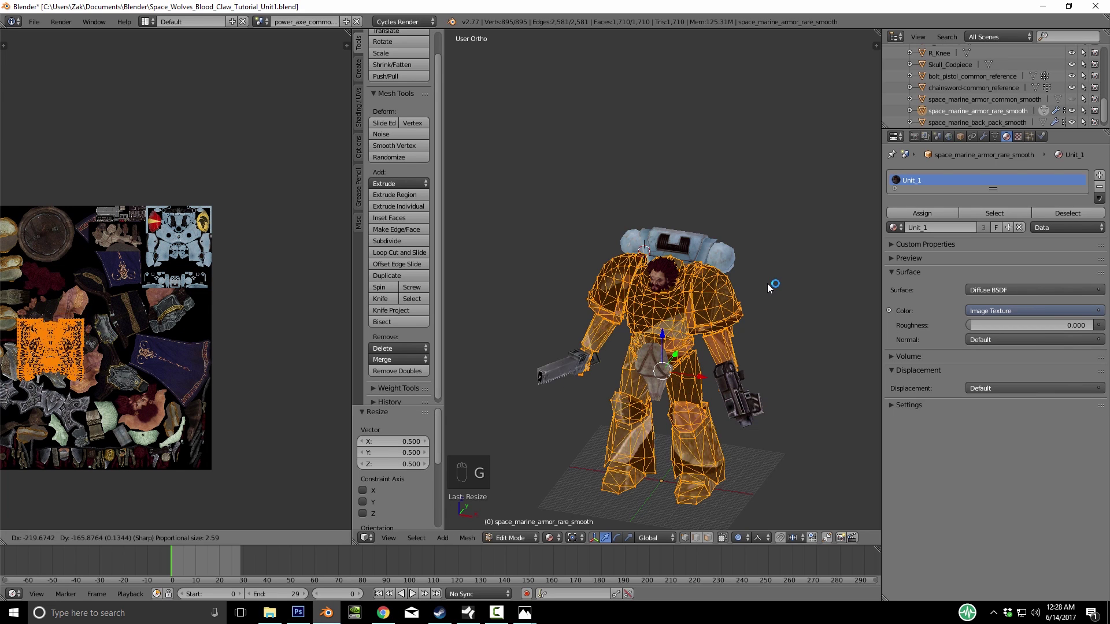
key("KP_Decimal")
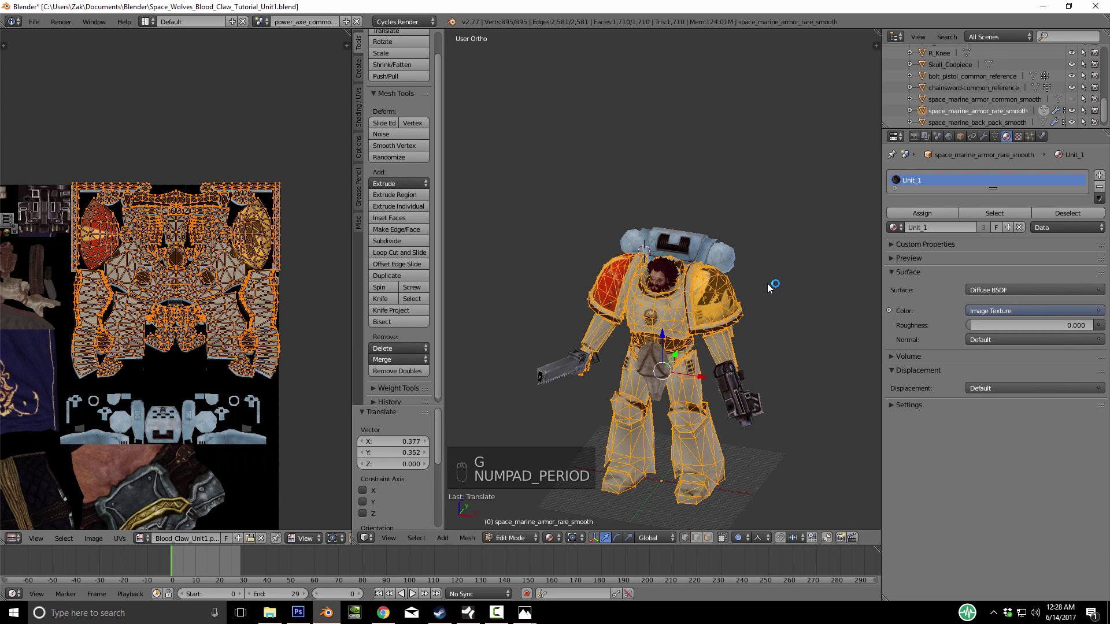
key("g")
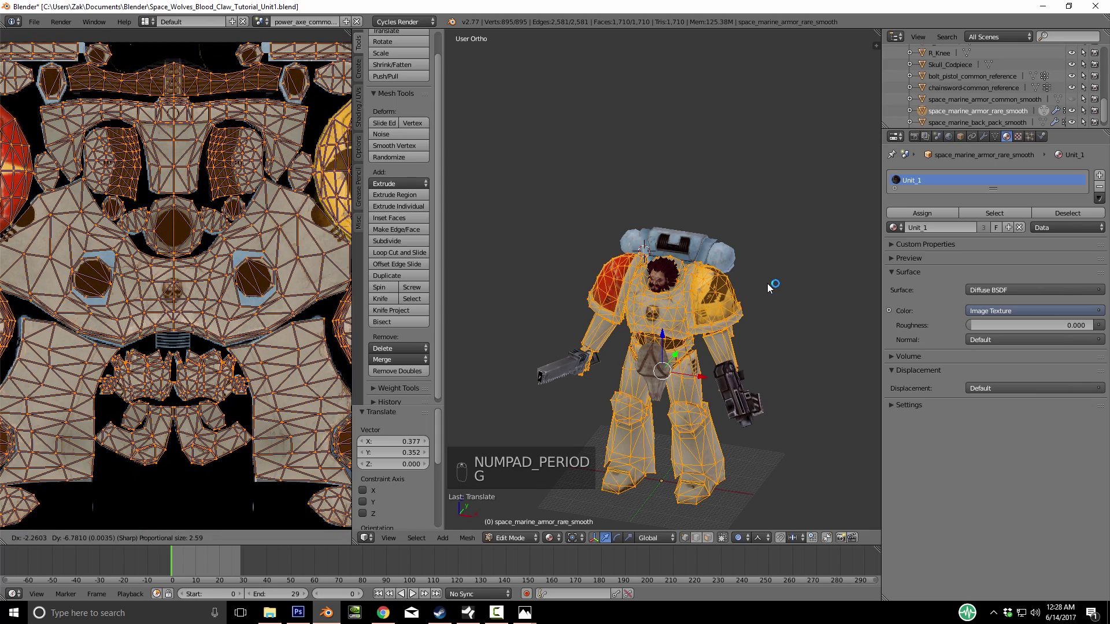
left_click(773, 286)
key("Tab")
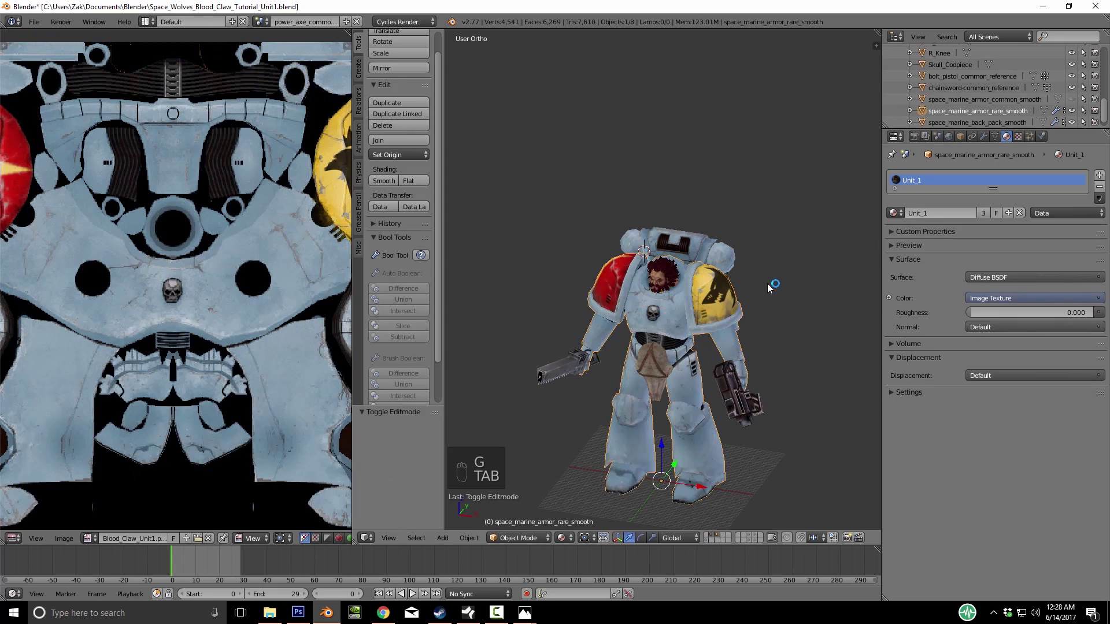
Select the chainsword and replace its material with Unit_1
scroll(769, 287, "up", 2)
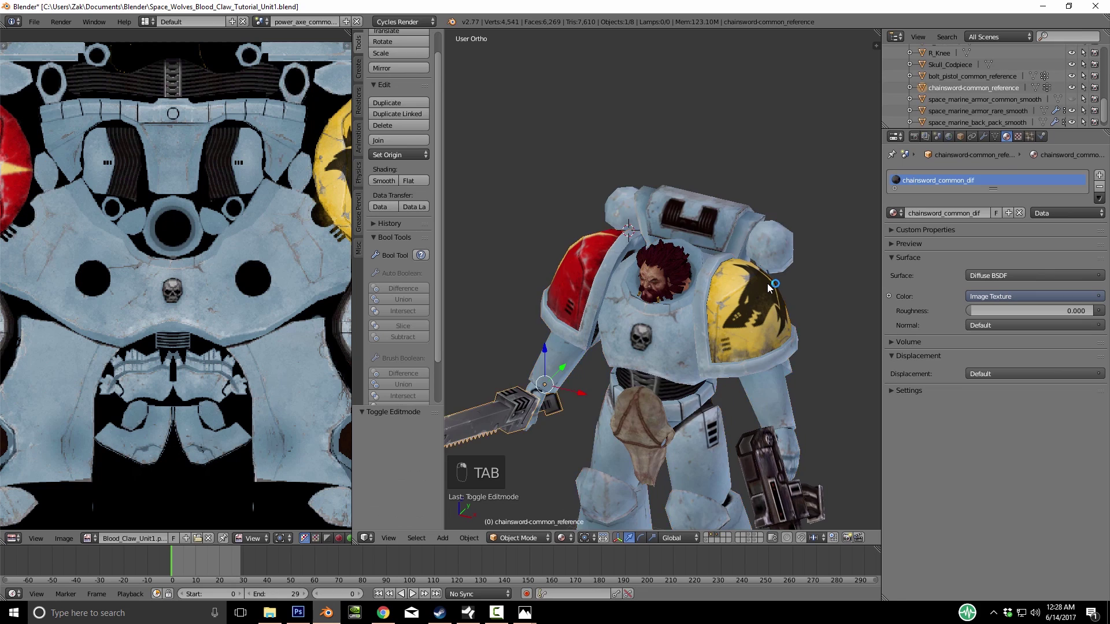
scroll(770, 288, "down", 4)
left_click(893, 213)
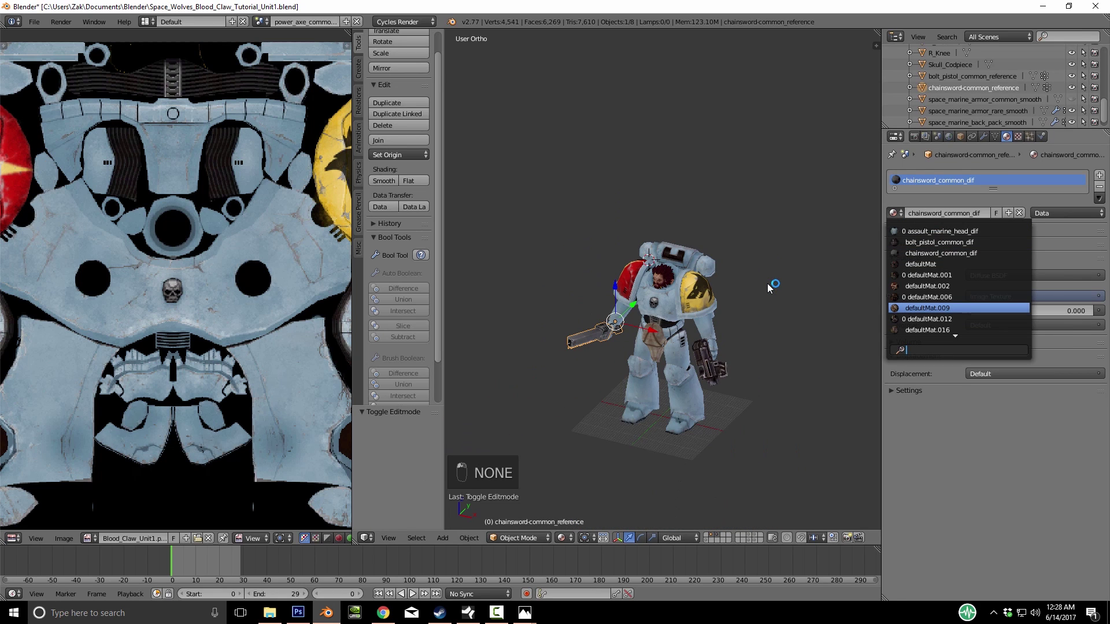
type("unit")
key("Return")
Select all of the chainsword's geometry and UVs in edit mode, scaling the UVs by 0.5 along Y and twice by 0.5 uniformly
key("Tab")
key("a")
key("a")
key("a")
key("a")
key("a")
type("s")
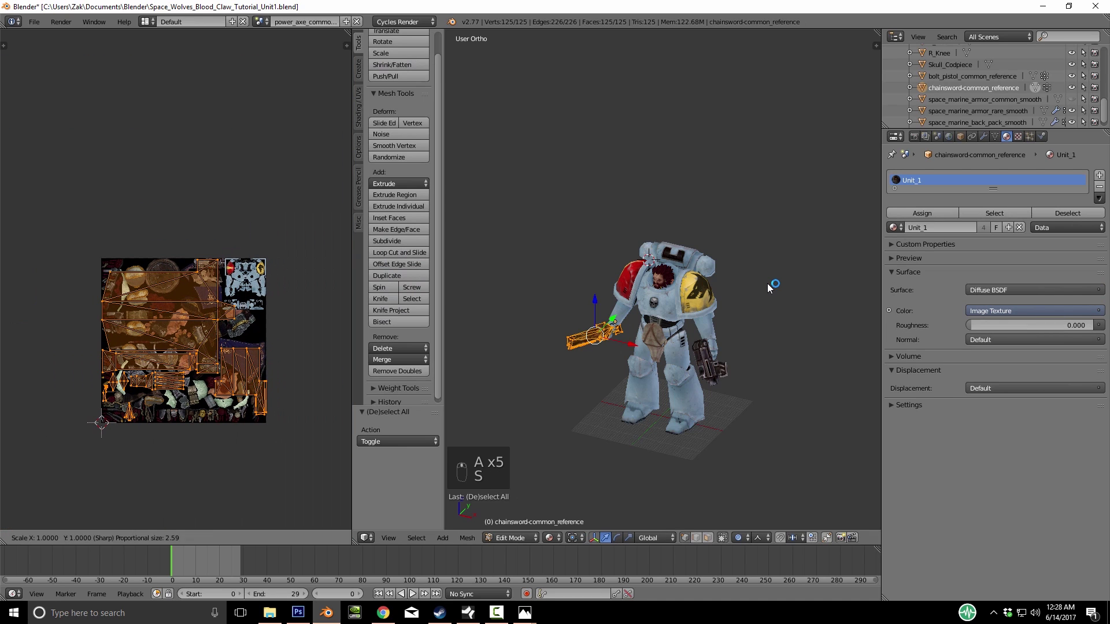
type("y.5")
key("Return")
type("s")
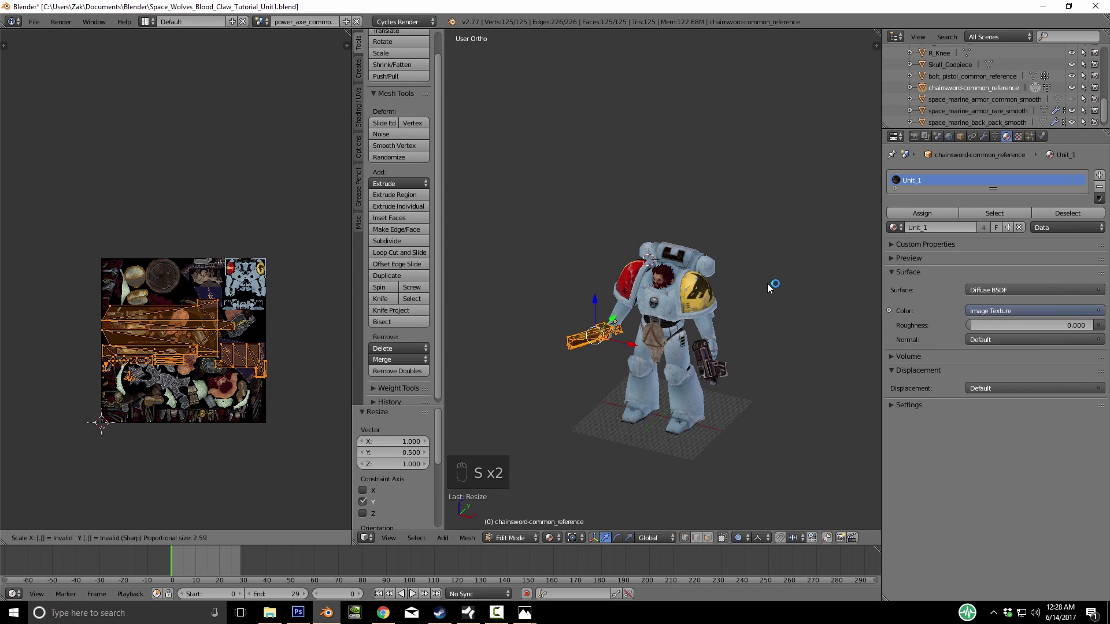
type(".5")
key("Return")
type("s.5")
key("Return")
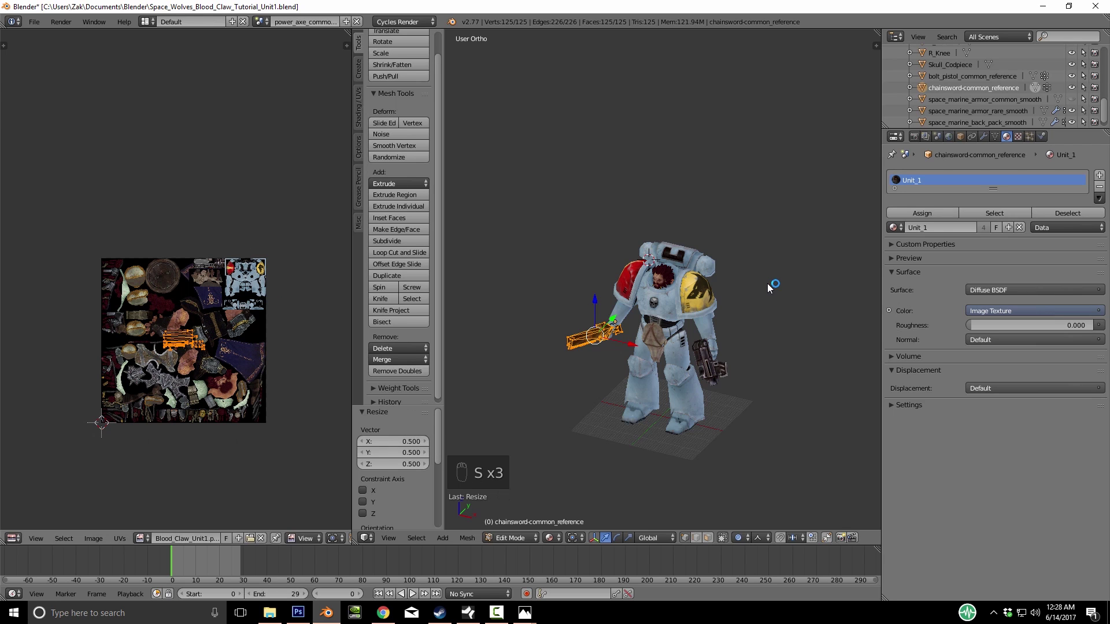
Move the chainsword's UVs onto the chainsword artwork, scale them by 0.5 again to fit it exactly, and leave edit mode
key("g")
key("KP_Decimal")
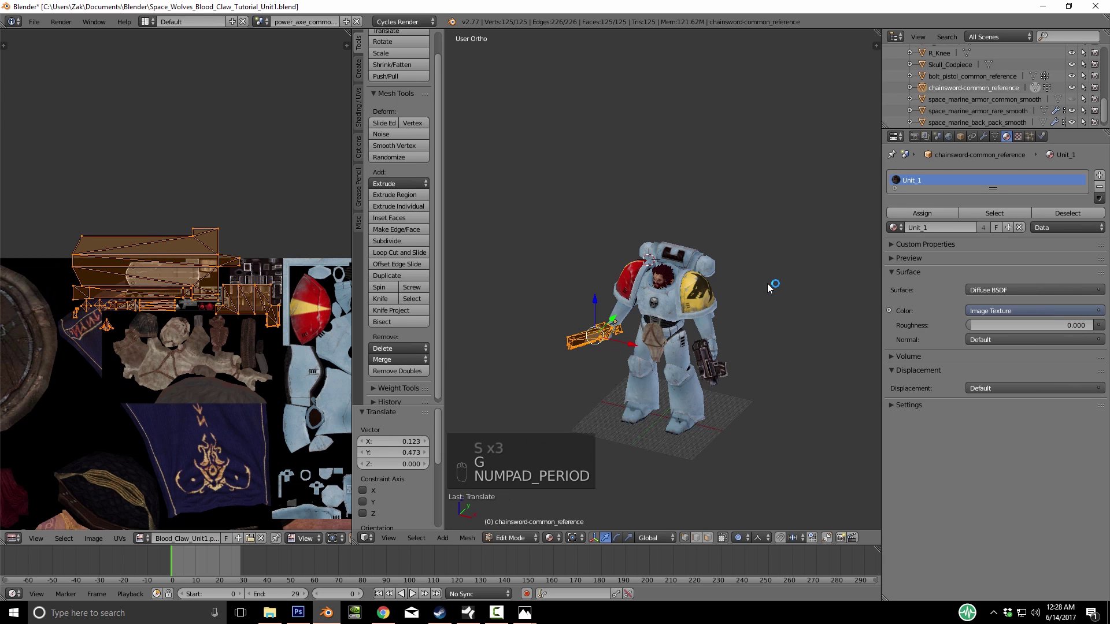
type("s.5")
key("Return")
scroll(176, 280, "up", 4)
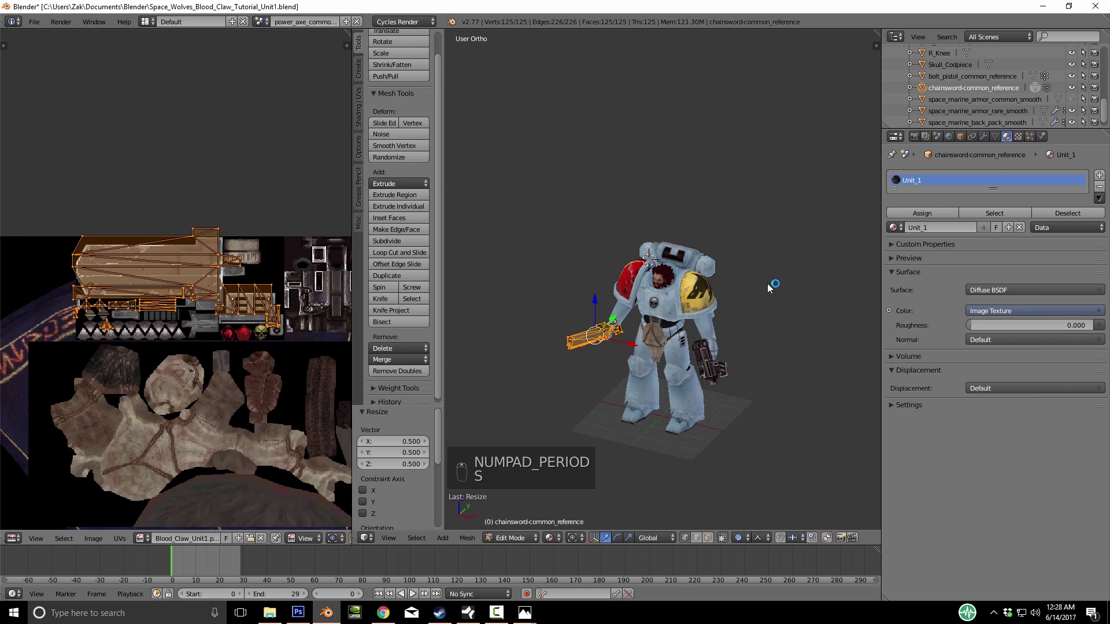
key("g")
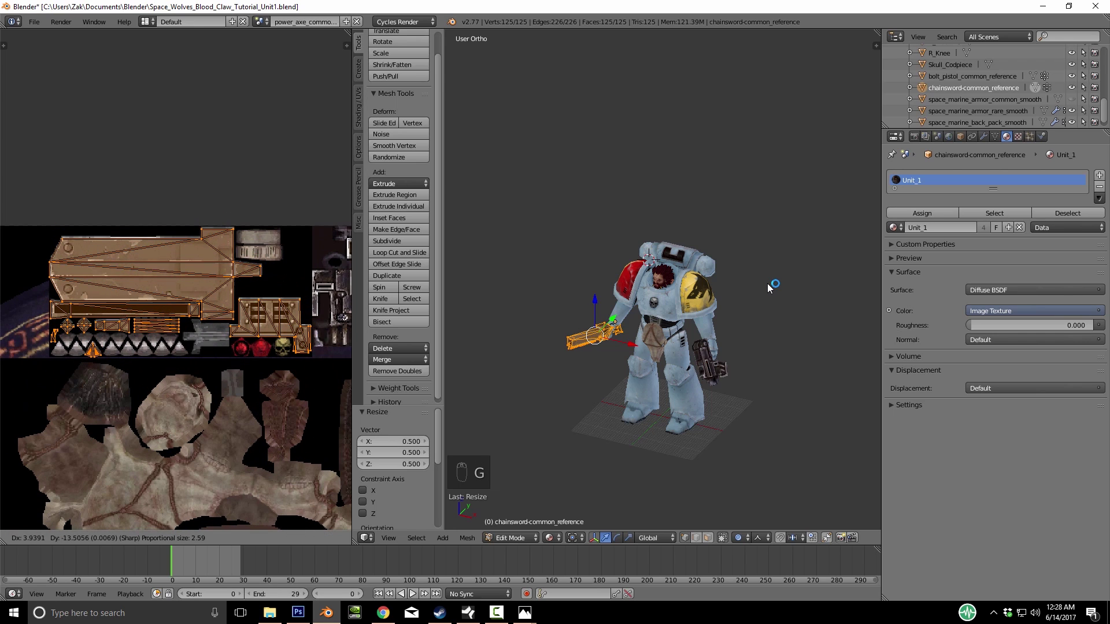
left_click(771, 287)
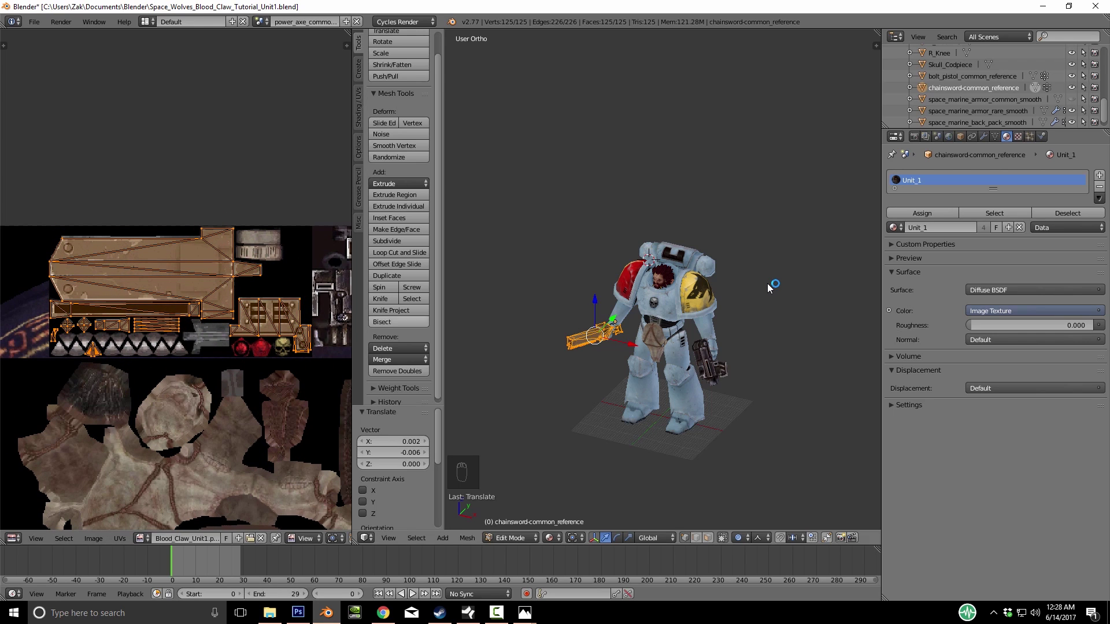
key("KP_Decimal")
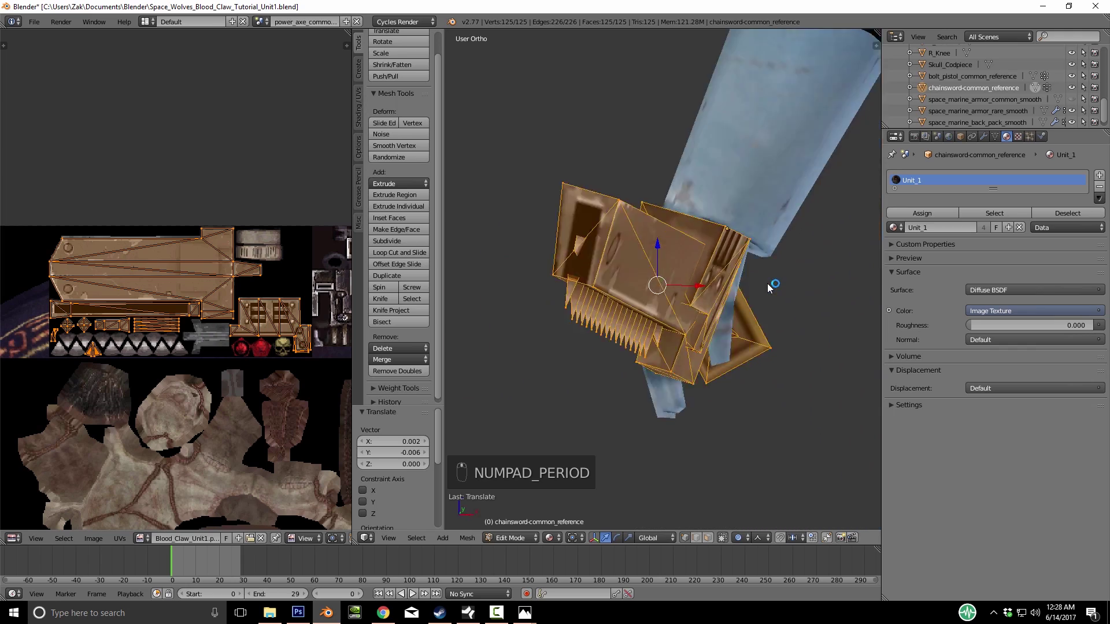
key("Tab")
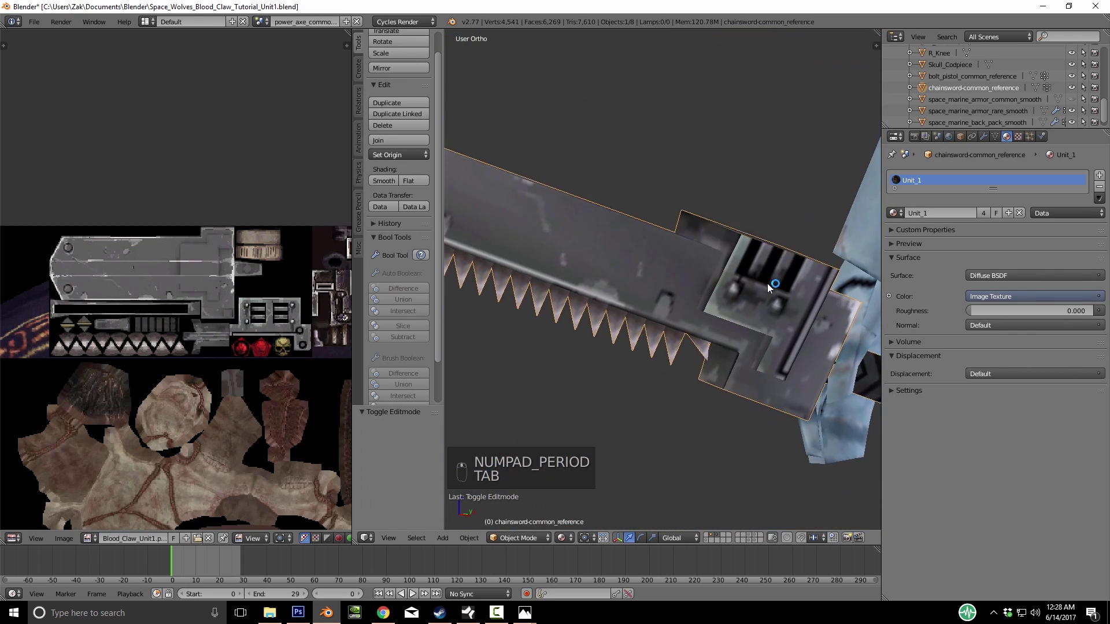
Select the bolt pistol and replace its material with Unit_1
mouse_move(768, 283)
middle_mouse_down()
mouse_move(804, 289)
mouse_move(667, 309)
mouse_move(789, 295)
mouse_move(775, 286)
middle_mouse_up()
scroll(768, 284, "down", 5)
right_click(683, 338)
left_click(893, 213)
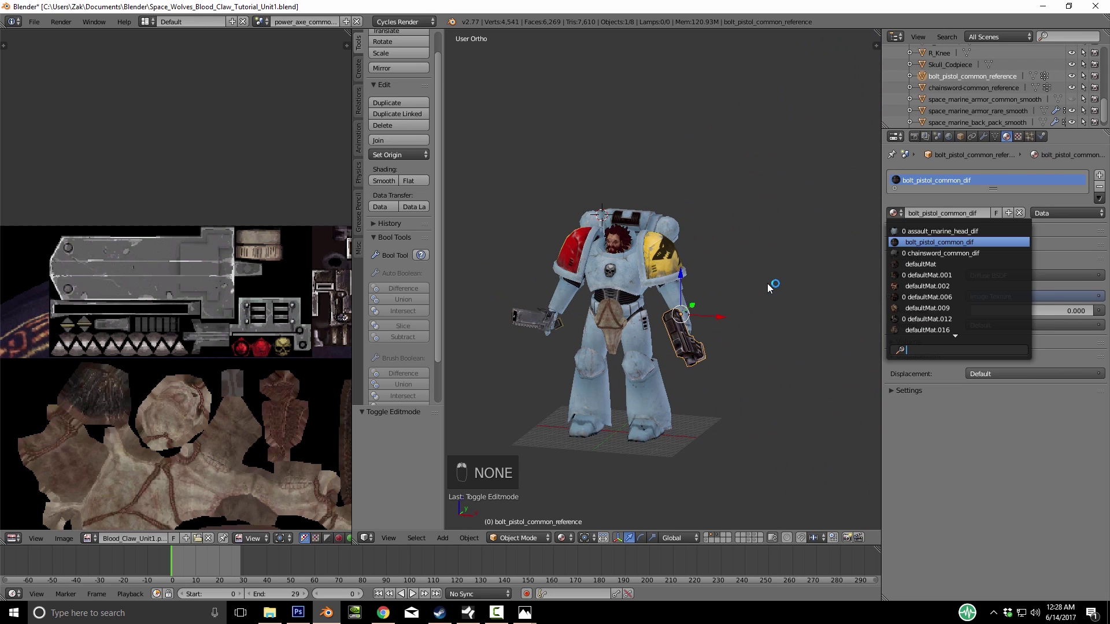
type("unit")
key("Return")
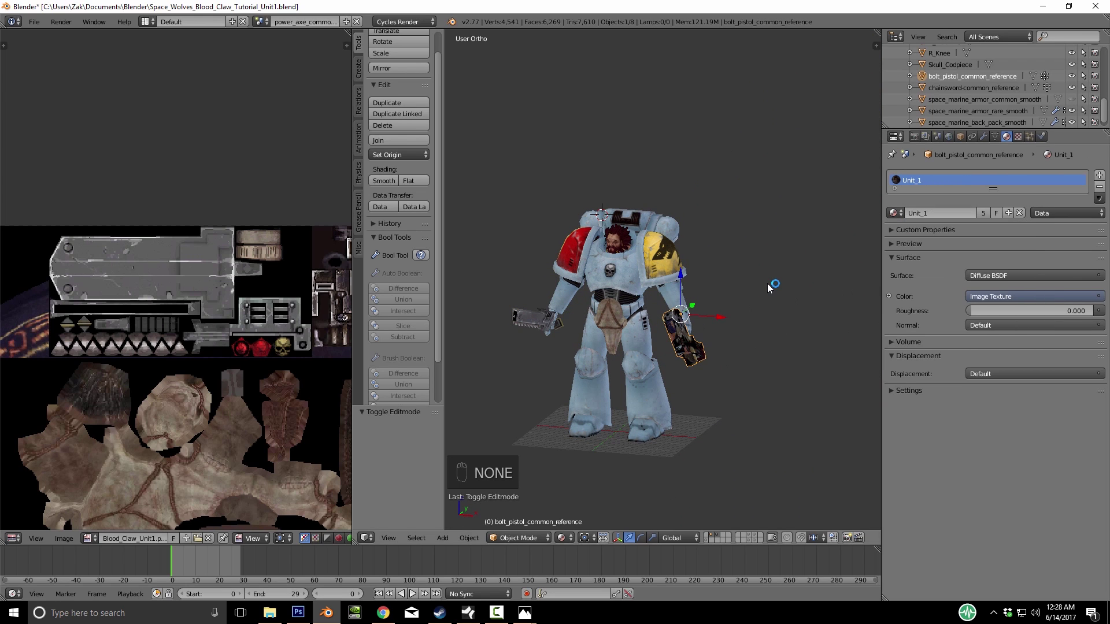
Select all of the bolt pistol's geometry and UVs in edit mode and scale the UVs by 0.5 three times
key("Tab")
key("a")
key("a")
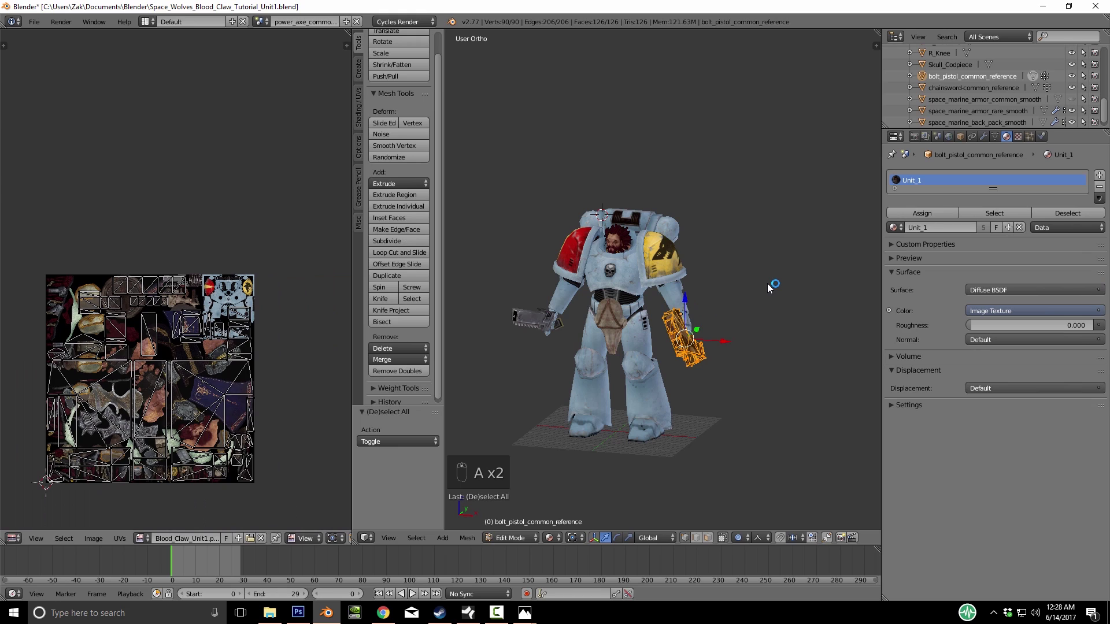
type("as.5")
key("Return")
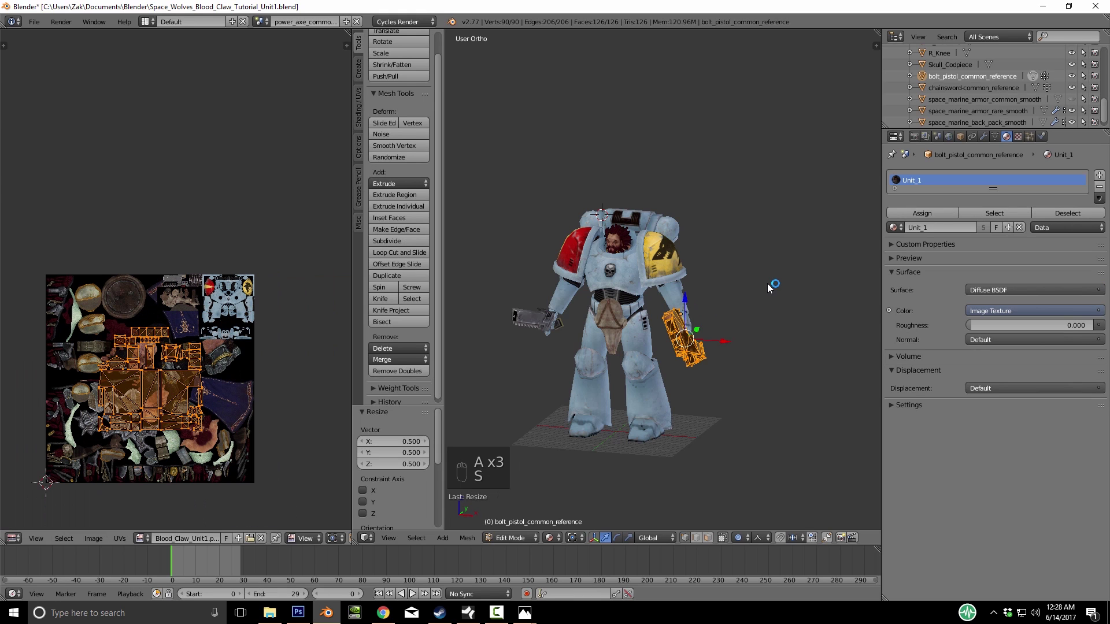
type("s.5")
key("Return")
type("s.5")
key("Return")
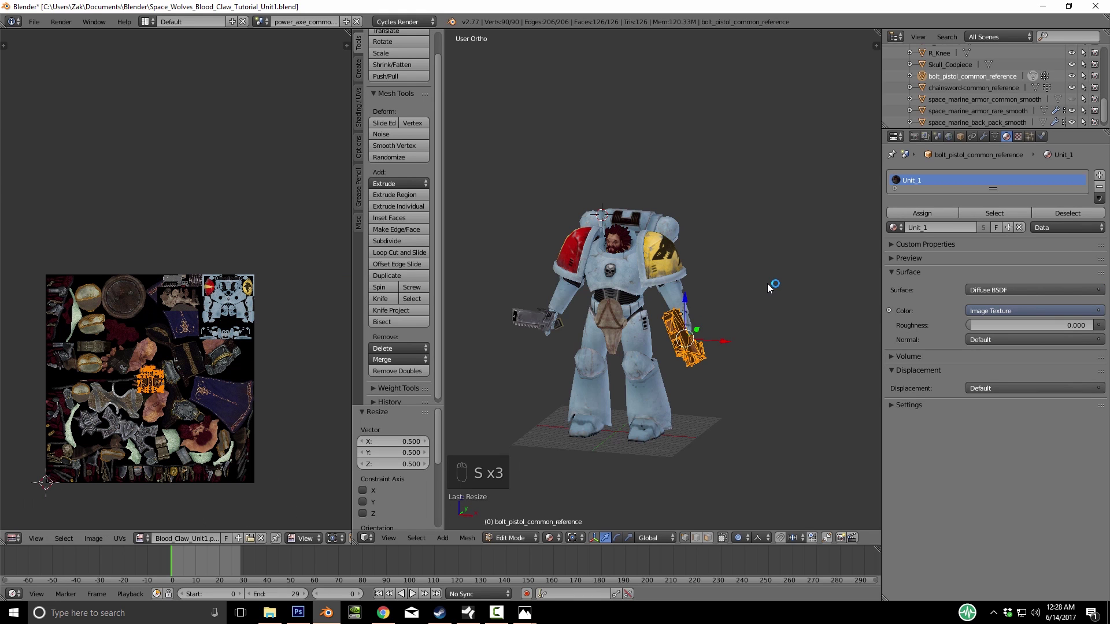
Fit the bolt pistol's UVs onto the pistol artwork by moving them and scaling by 0.5 once more, and leave edit mode
key("g")
key("Return")
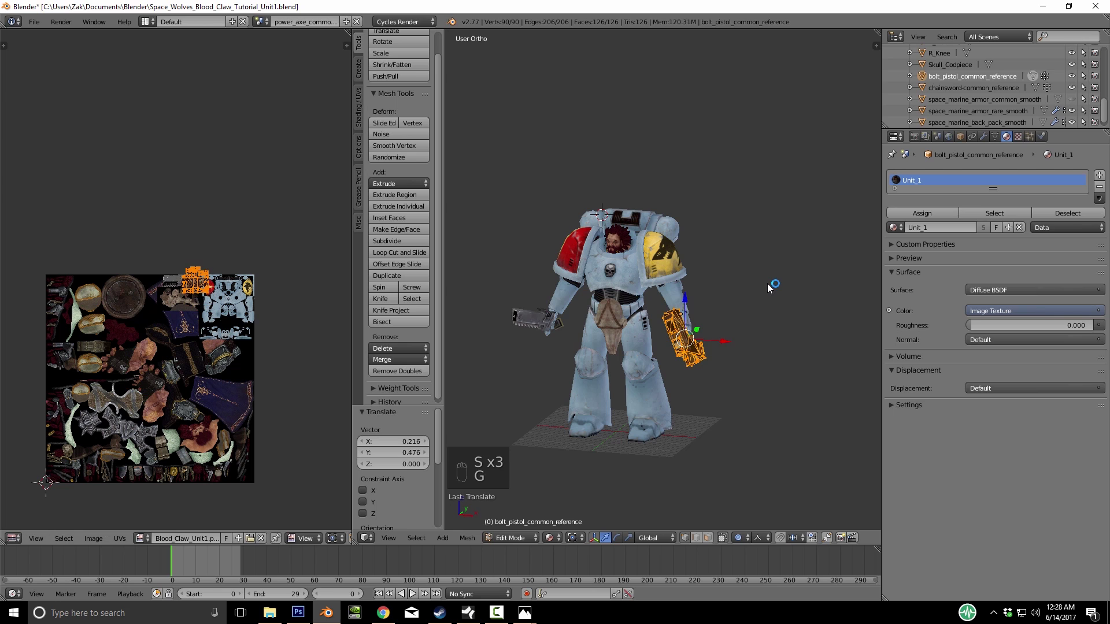
key("KP_Decimal")
type("s")
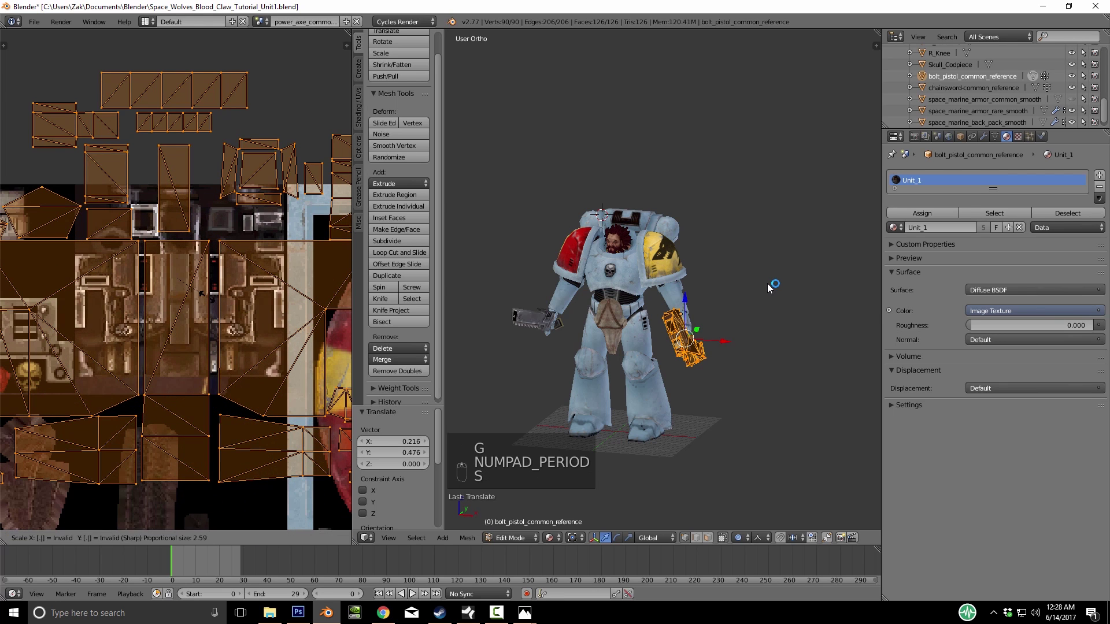
type(".5")
key("Return")
key("g")
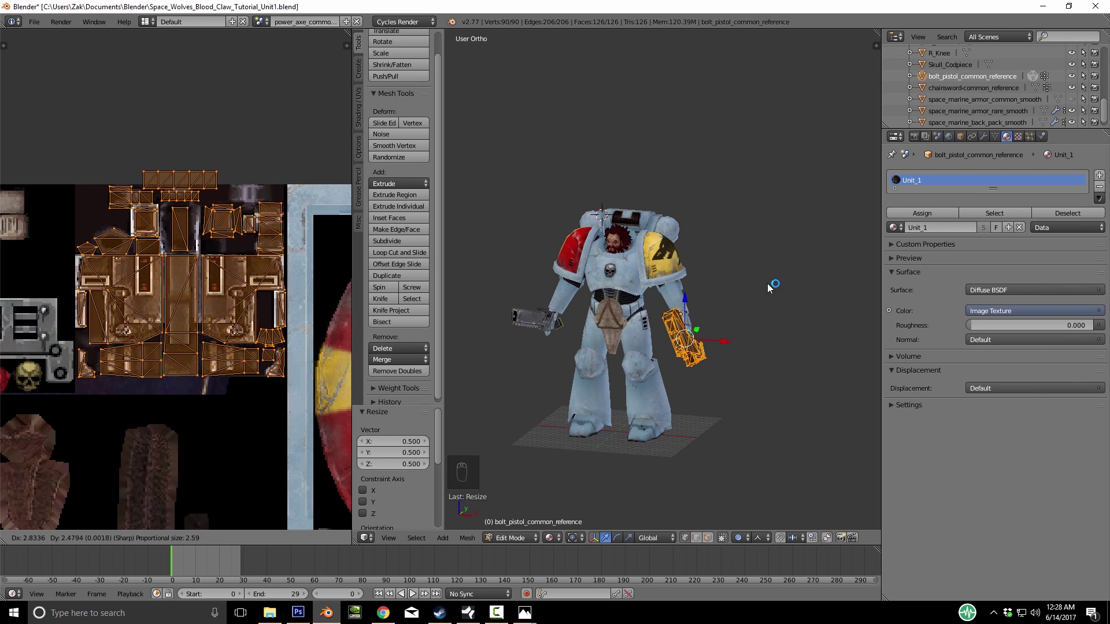
left_click(767, 284)
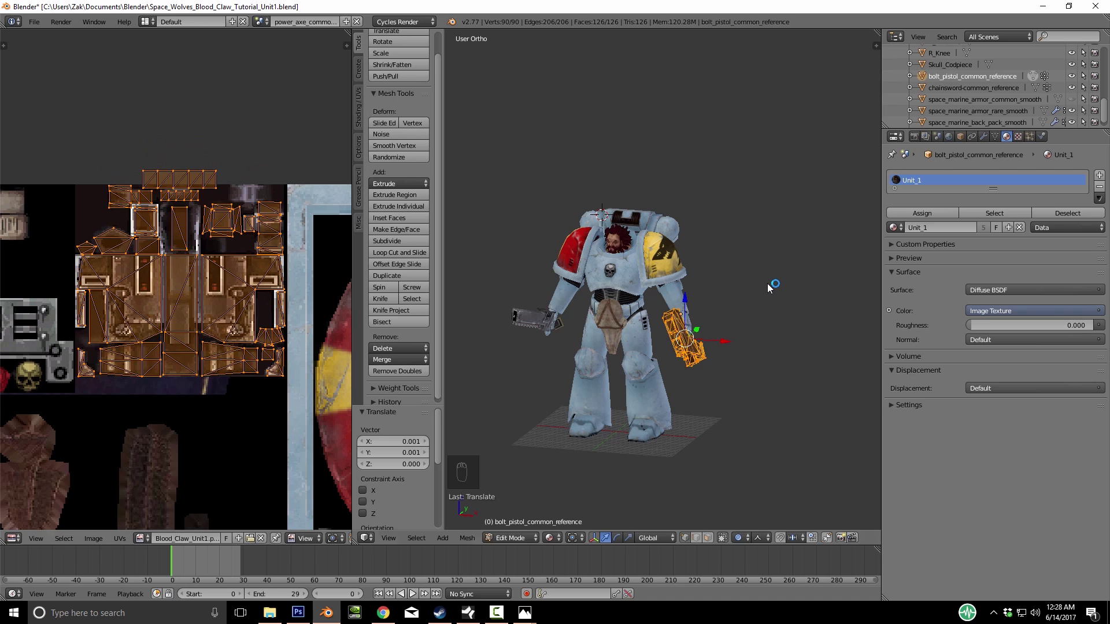
key("Tab")
middle_click_drag(768, 284, 635, 283)
key("KP_Decimal")
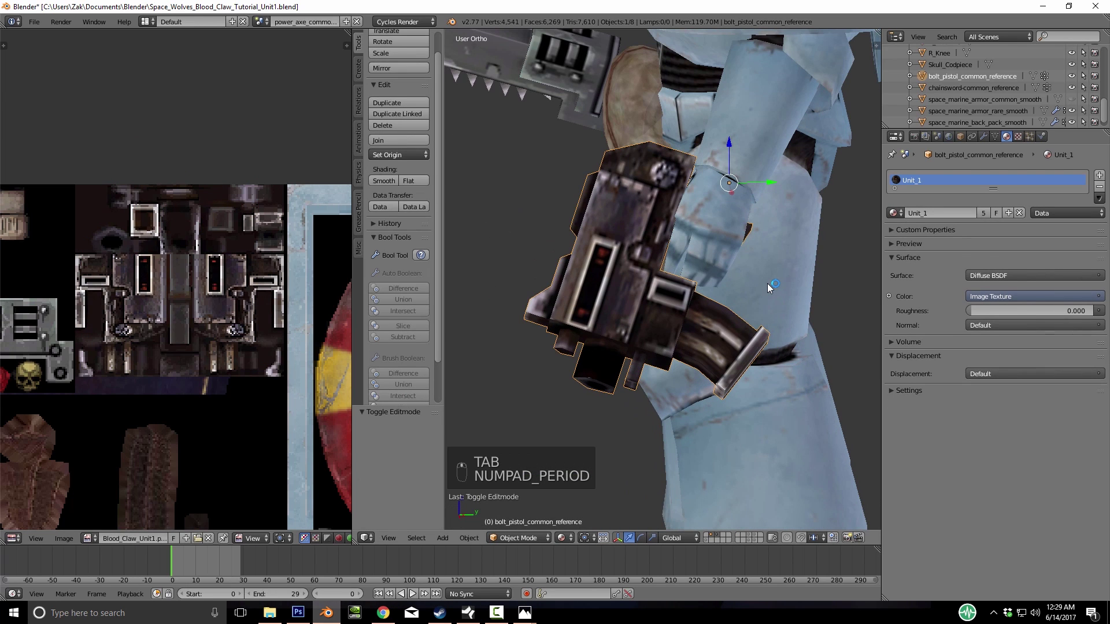
Select the Skull_Codpiece object and replace its material with Unit_1
scroll(767, 283, "down", 10)
middle_click_drag(767, 283, 803, 298)
right_click(608, 274)
left_click(896, 213)
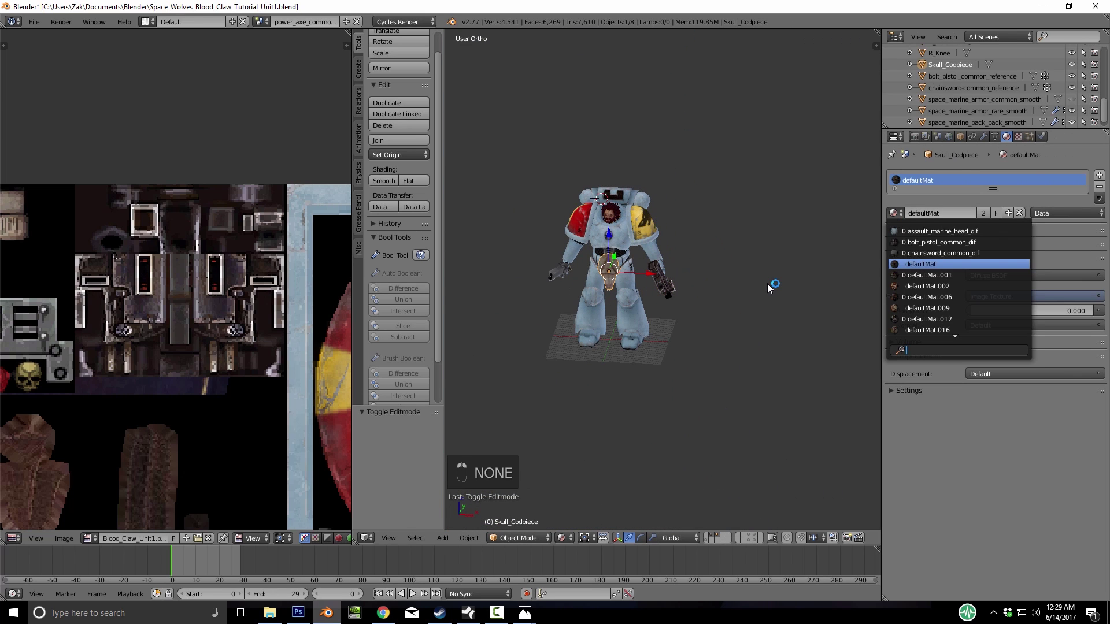
type("unit")
key("Return")
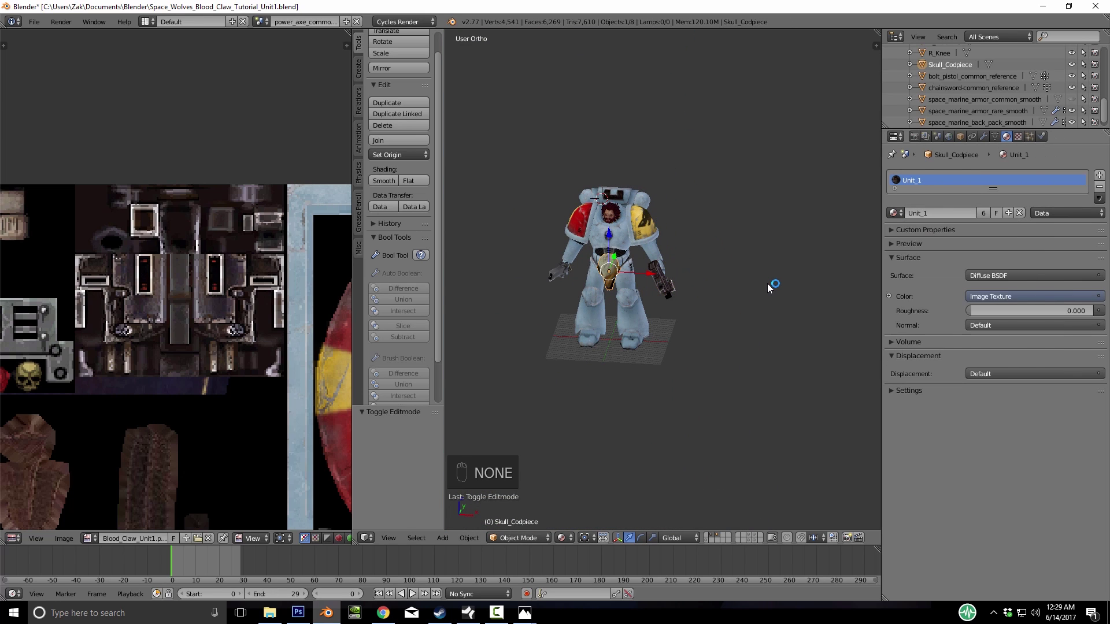
Select all of the codpiece's geometry and UVs in edit mode and move the UVs roughly onto the pale hide artwork below the chainsword
key("Tab")
key("a")
key("a")
key("a")
key("a")
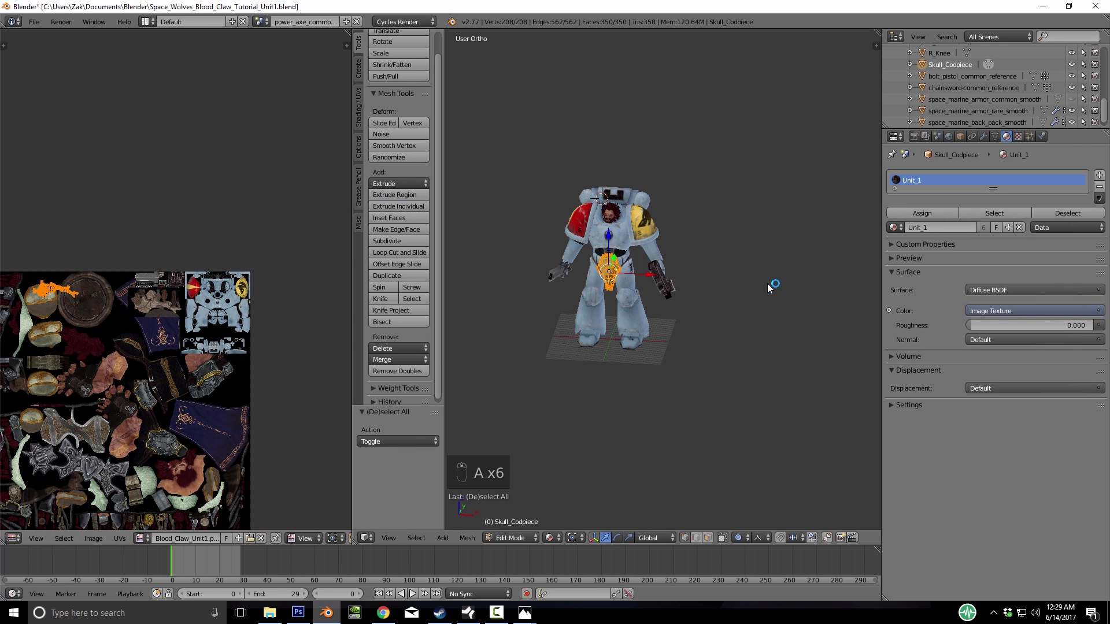
key("g")
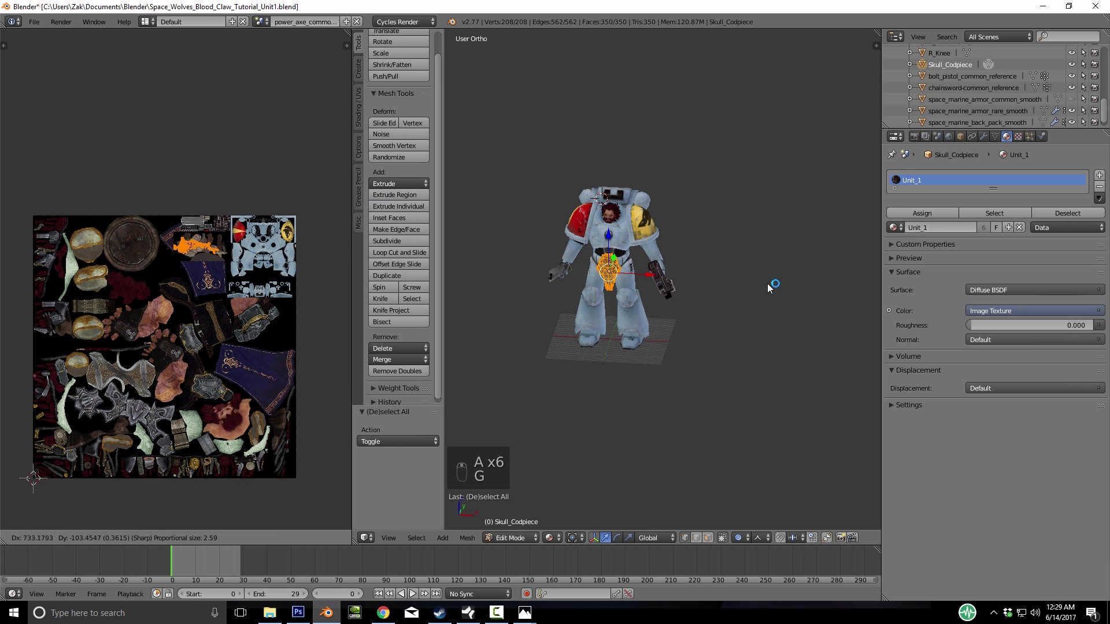
left_click(769, 287)
Align the codpiece's UVs precisely with the outline of the hide artwork and leave edit mode
key("KP_Decimal")
key("g")
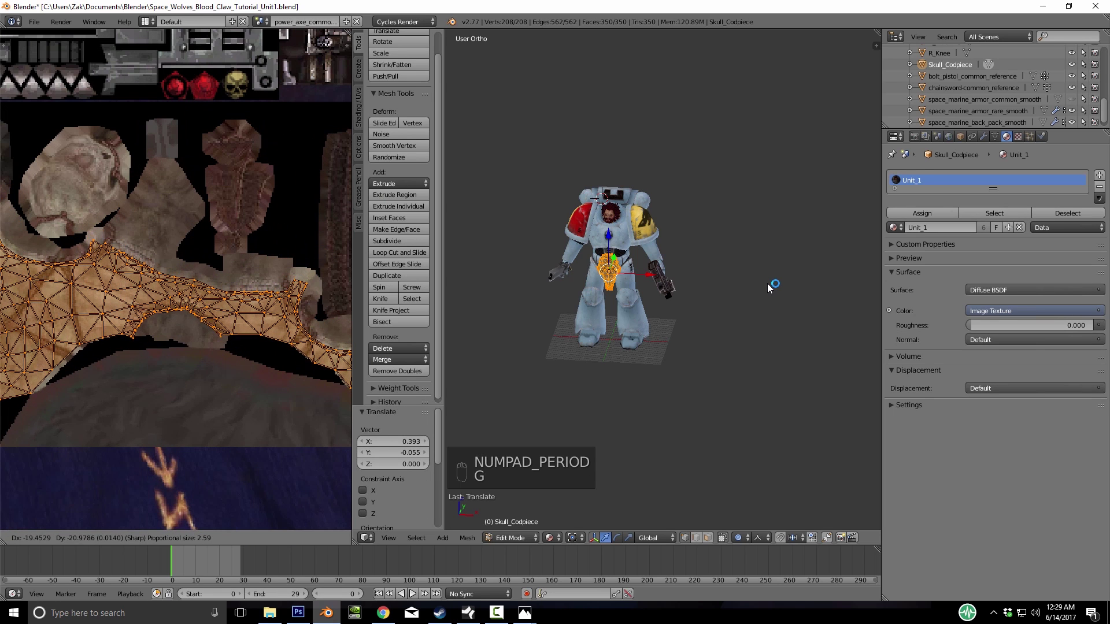
left_click(768, 288)
middle_click_drag(242, 301, 139, 179)
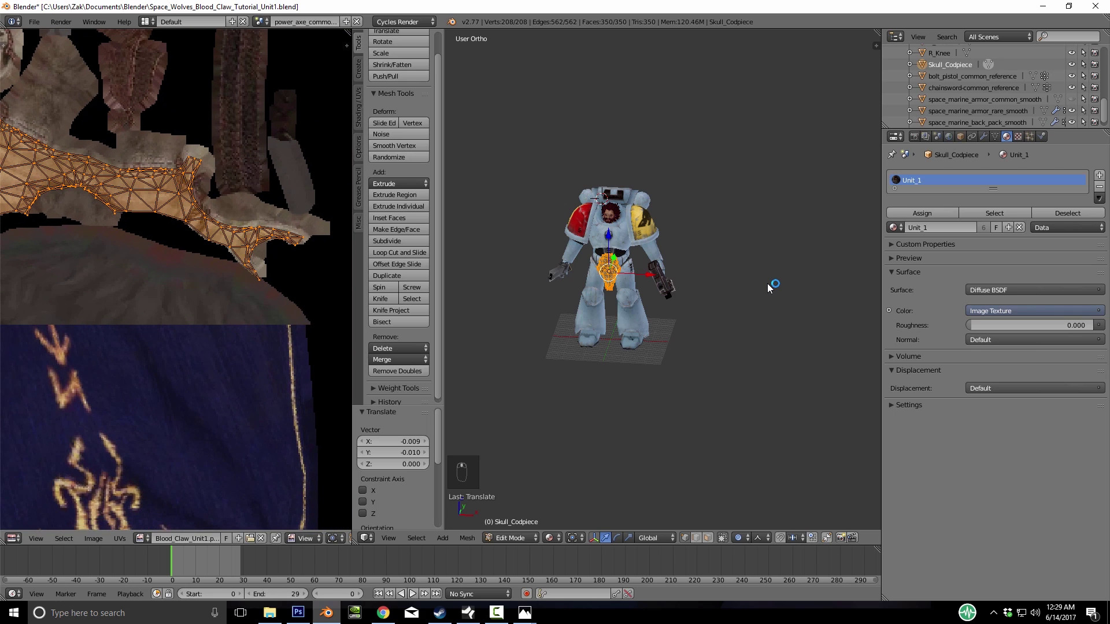
key("g")
left_click(769, 288)
key("Tab")
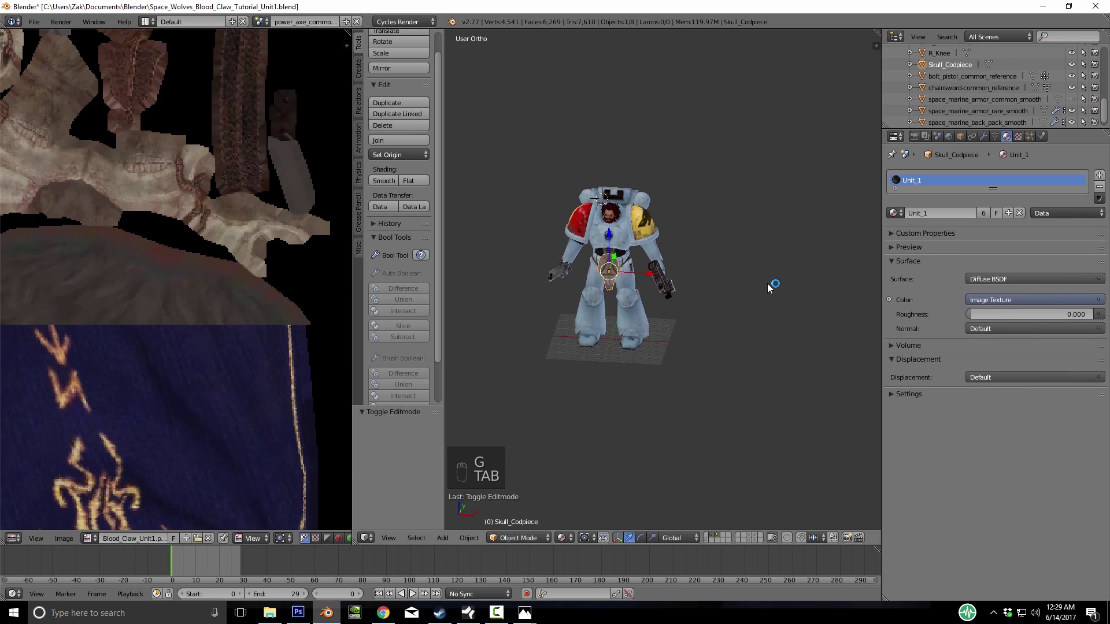
Try joining the codpiece, armour, bolt pistol, chainsword, backpack and head into one object, and undo the join
scroll(768, 287, "up", 8)
middle_click_drag(769, 287, 729, 289, "shift")
scroll(768, 287, "down", 6)
right_click(667, 347, "shift")
right_click(682, 266, "shift")
right_click(578, 260, "shift")
right_click(696, 211, "shift")
right_click(657, 226, "shift")
mouse_move(658, 227)
middle_mouse_down()
mouse_move(745, 191)
mouse_move(708, 195)
middle_mouse_up()
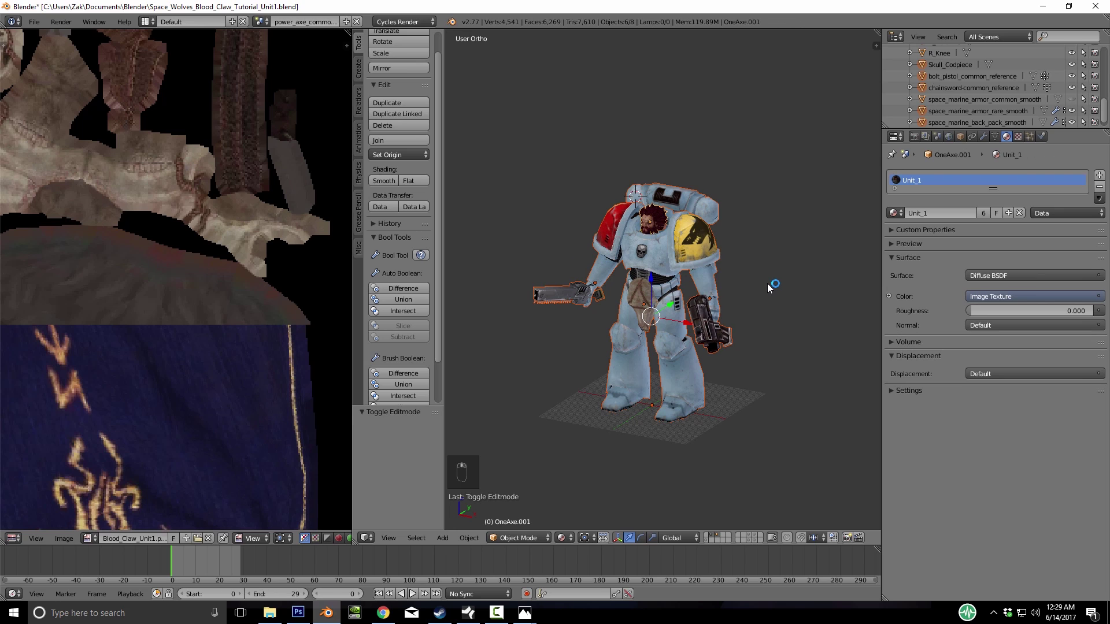
key("ctrl+j")
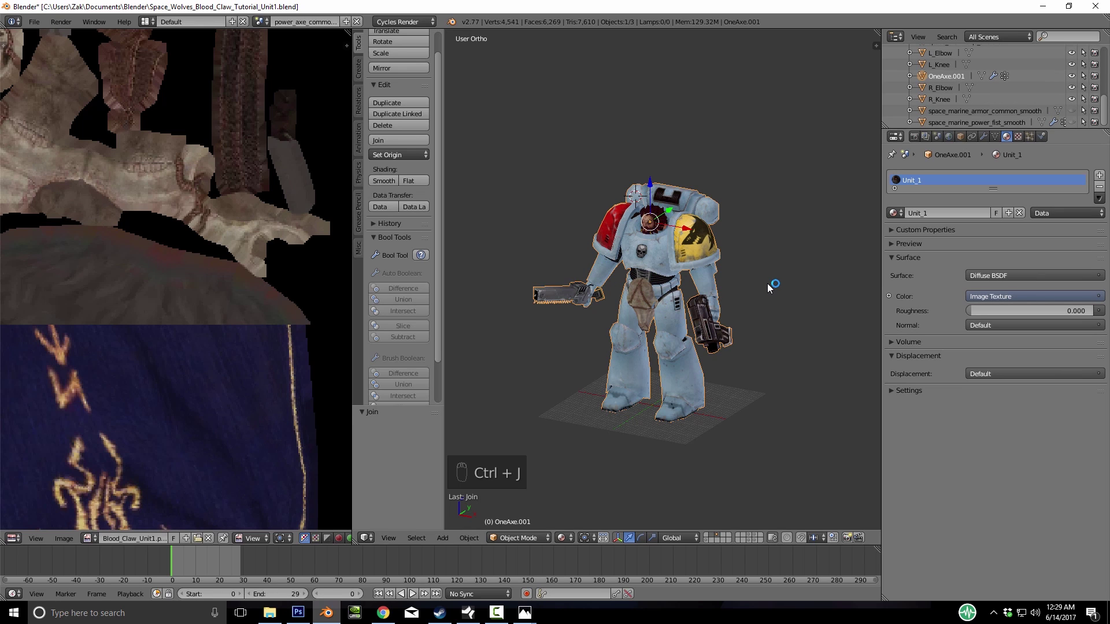
key("ctrl+z")
Deselect all objects and save the Blender file over the existing Space_Wolves_Blood_Claw_Tutorial_Unit1.blend
middle_click_drag(769, 287, 768, 287)
key("a")
key("ctrl+s")
key("Return")
Examine the finished marine from several angles and distances to check the textures on the armour, weapons and backpack
scroll(769, 287, "up", 4)
scroll(769, 287, "down", 4)
right_click(768, 287)
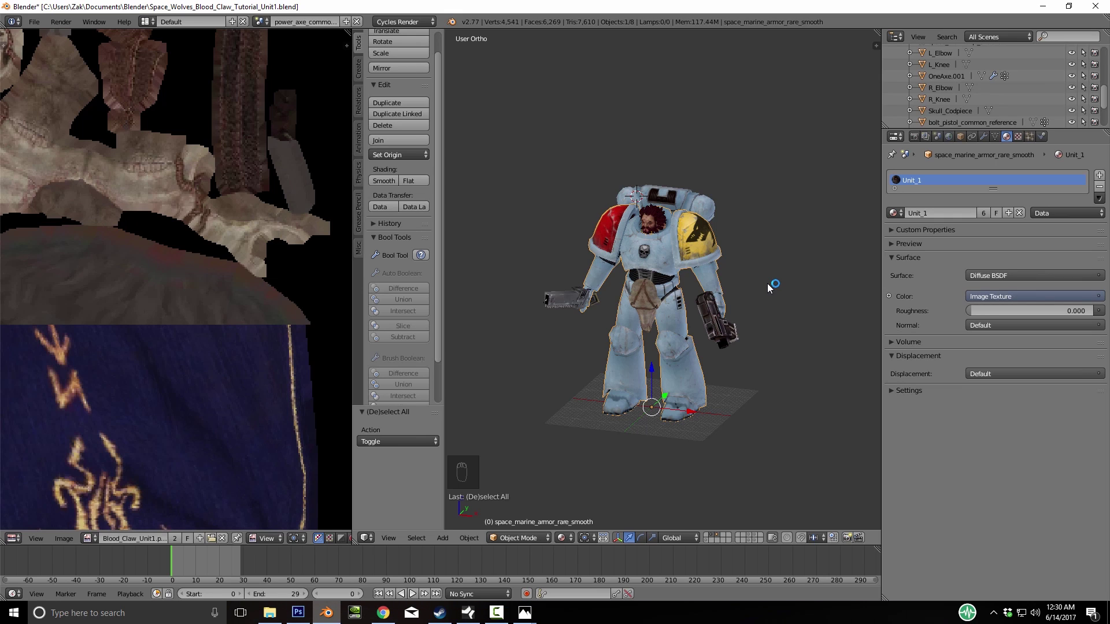
middle_click_drag(768, 288, 770, 287)
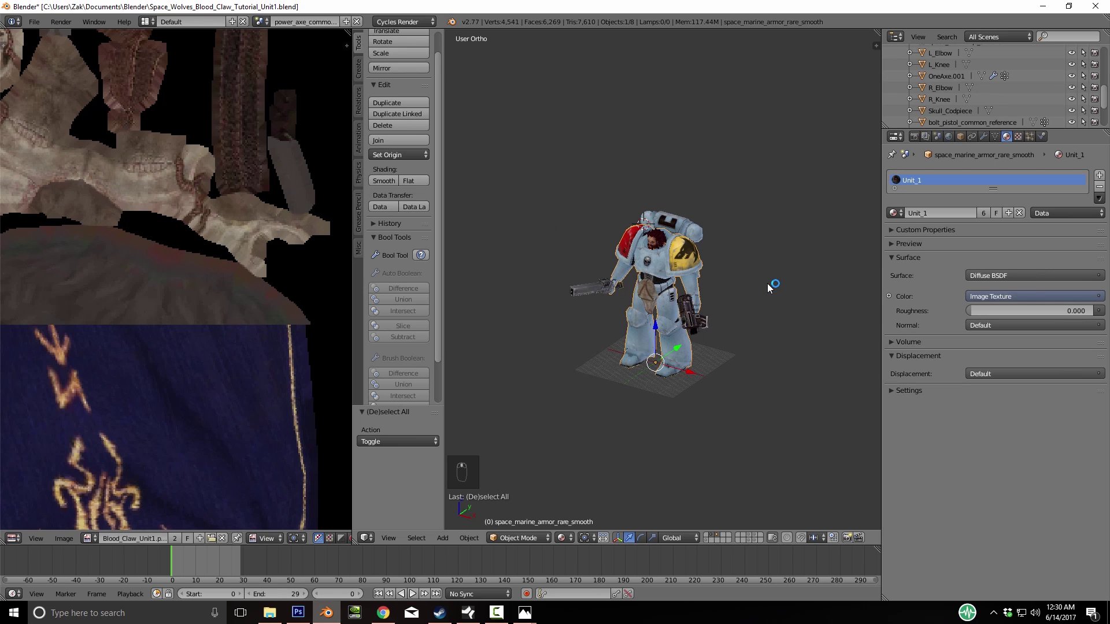
scroll(769, 287, "up", 1)
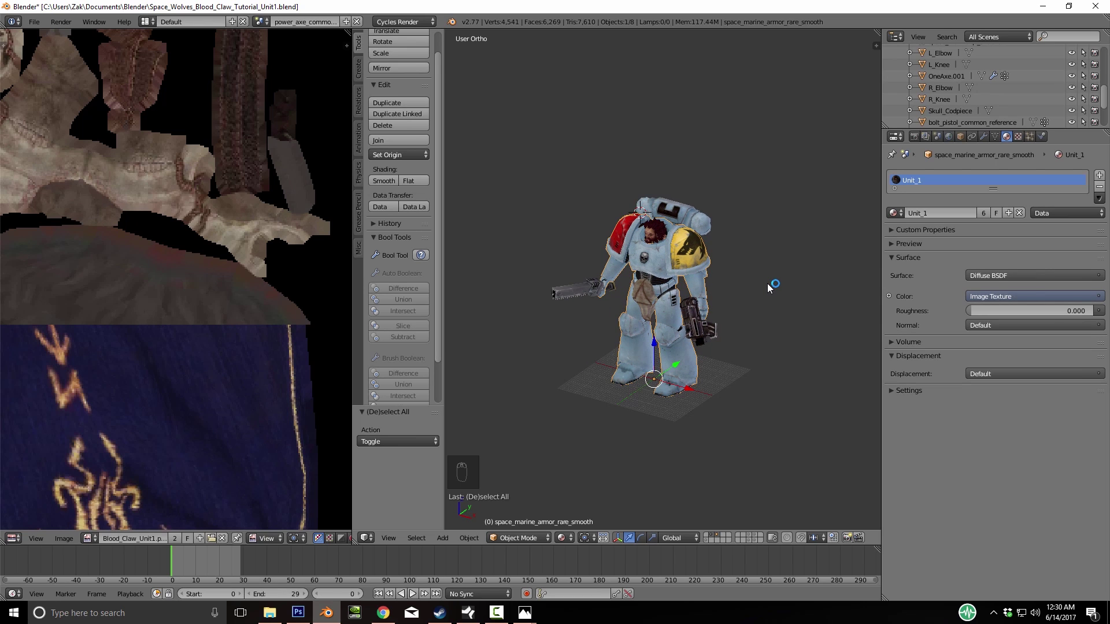
middle_click_drag(768, 287, 769, 288)
scroll(767, 288, "down", 5)
middle_click_drag(767, 287, 872, 292)
scroll(768, 288, "up", 8)
scroll(767, 288, "down", 4)
middle_click_drag(768, 288, 772, 319)
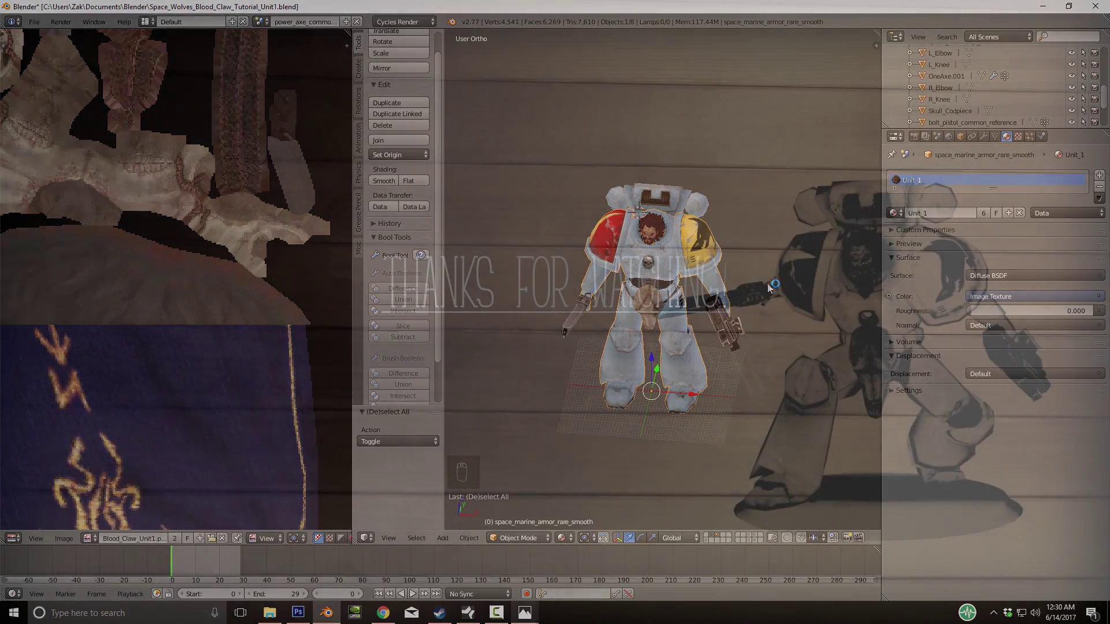